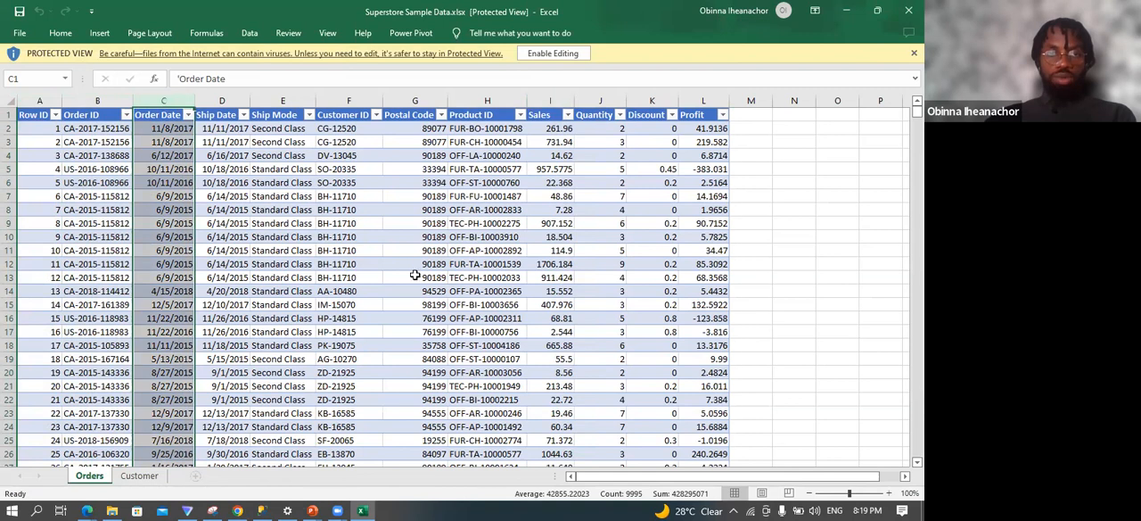
Review the Customer ID column on the Customer sheet and close the Superstore Sample Data workbook.
left_click(138, 476)
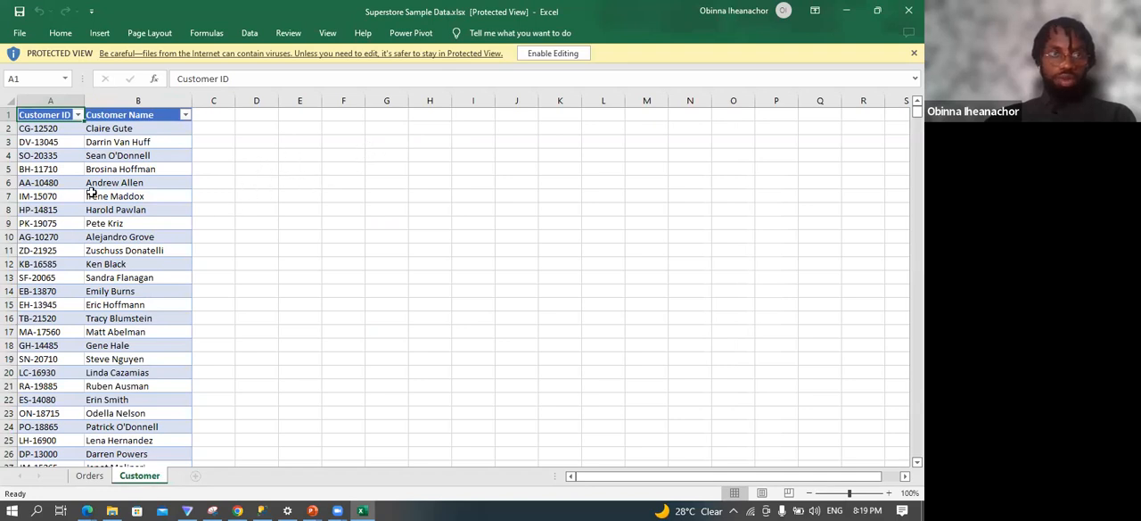
left_click(50, 100)
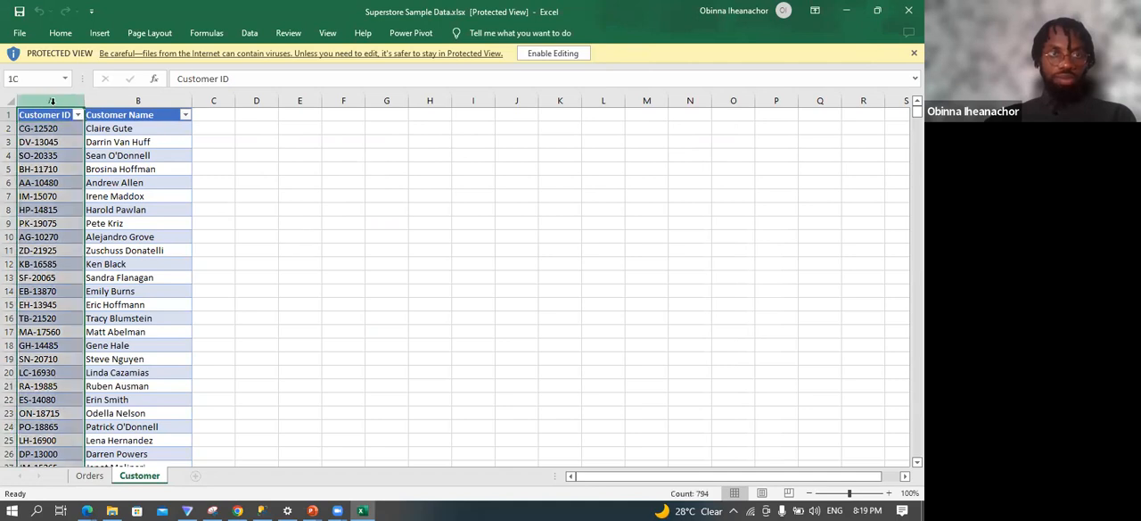
left_click(89, 479)
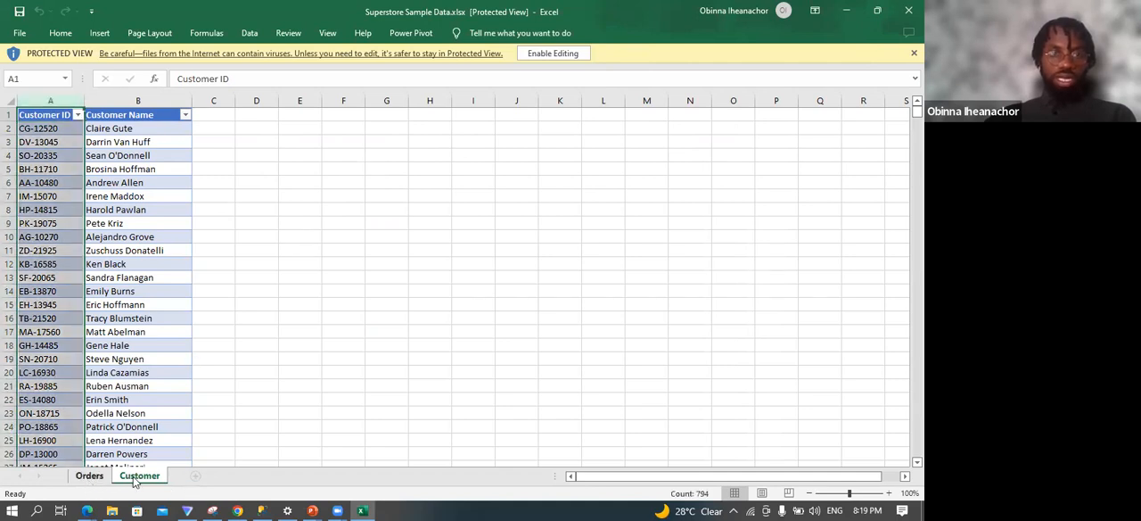
left_click(134, 477)
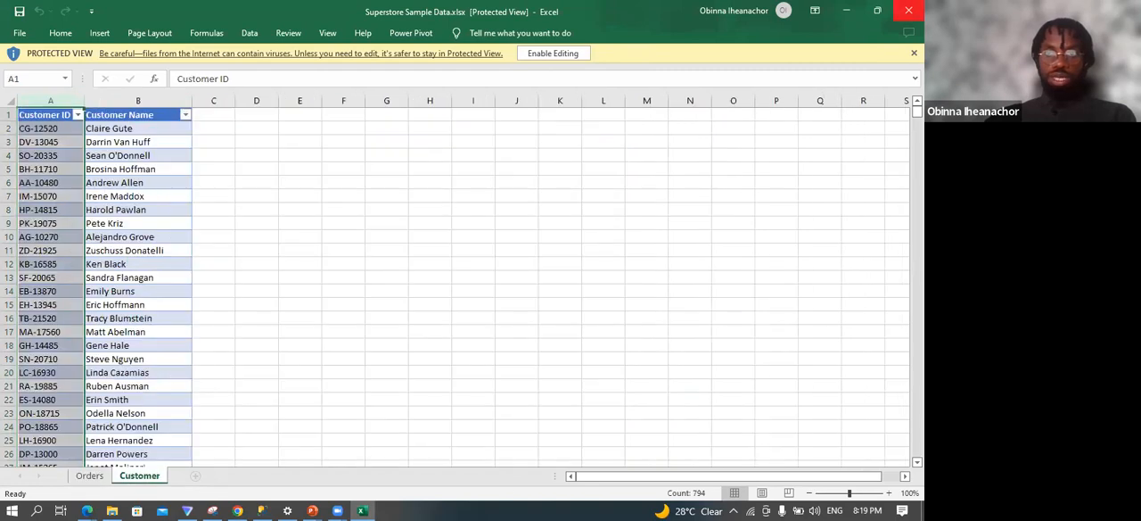
left_click(908, 11)
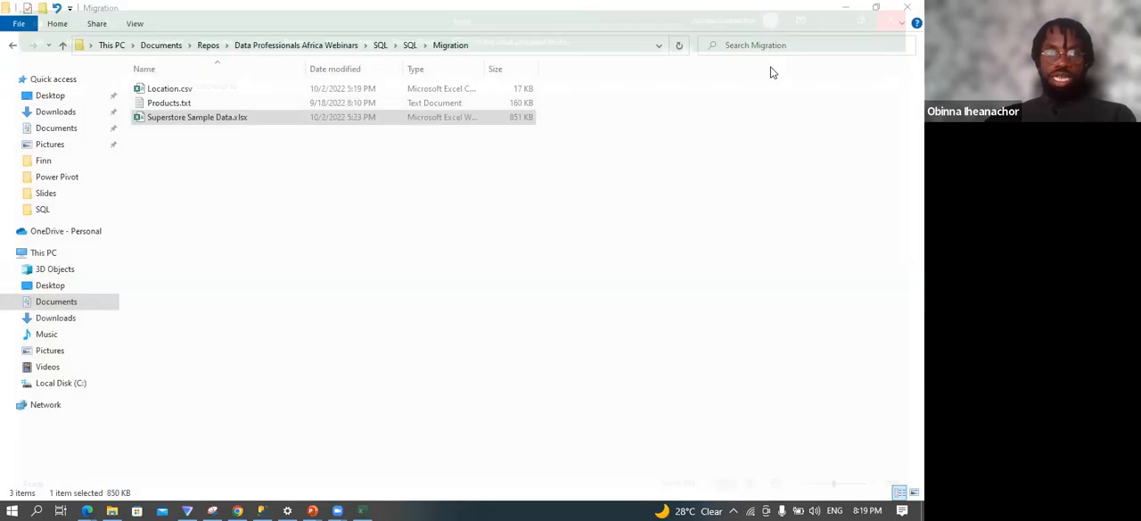
Open Products.txt from the Migration folder to inspect its product fields, and close it again.
double_click(208, 103)
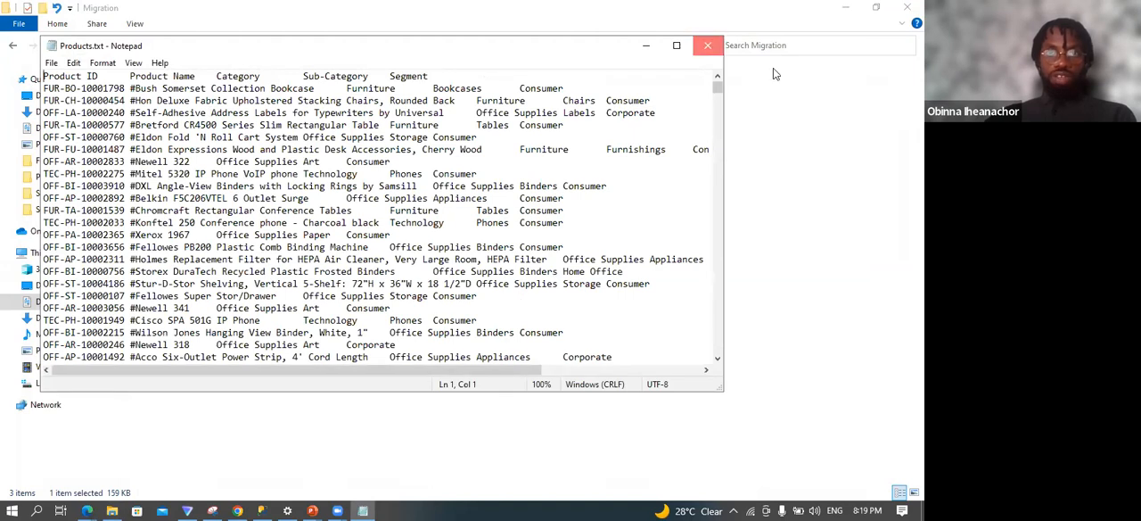
key("alt+F4")
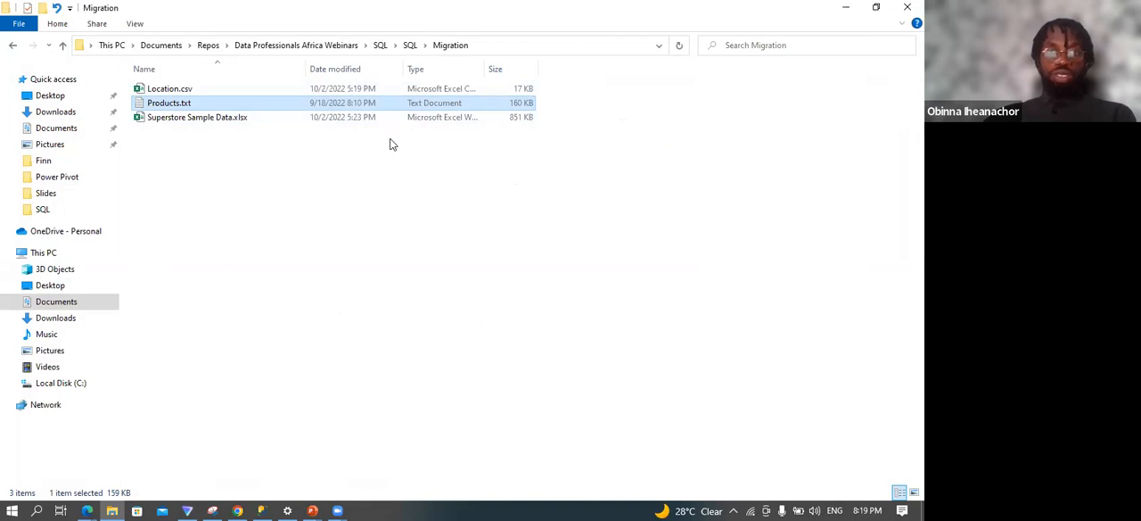
left_click(208, 117)
left_click(202, 91)
left_click(189, 104)
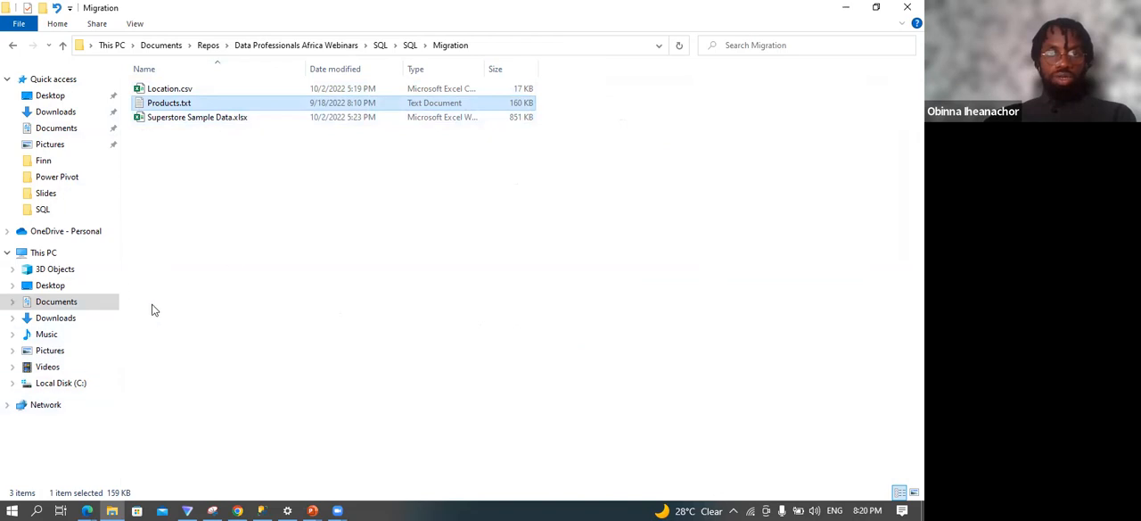
Look up ssms on the computer and switch to the running SQL Server Management Studio.
left_click(37, 510)
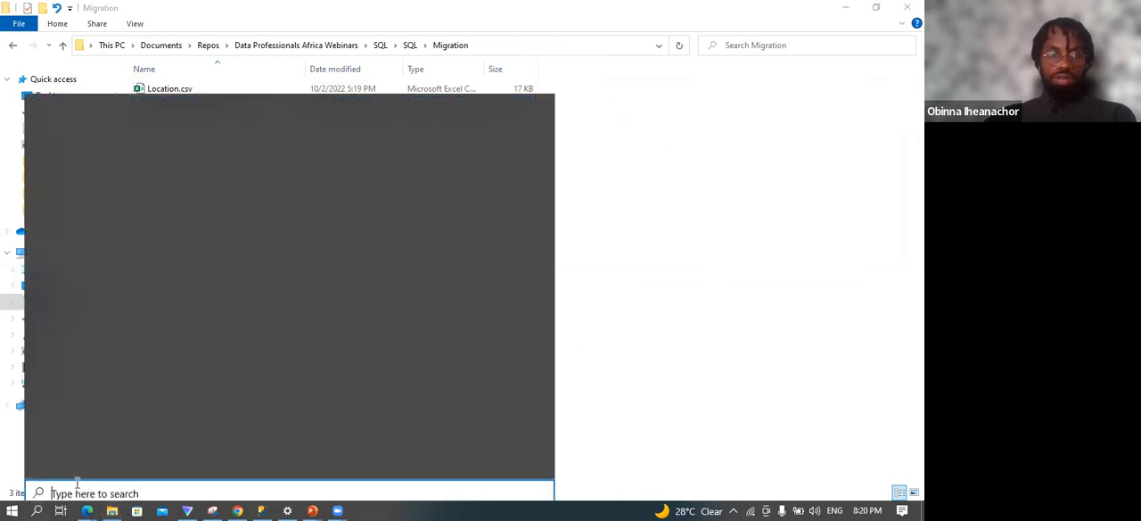
type("ssms")
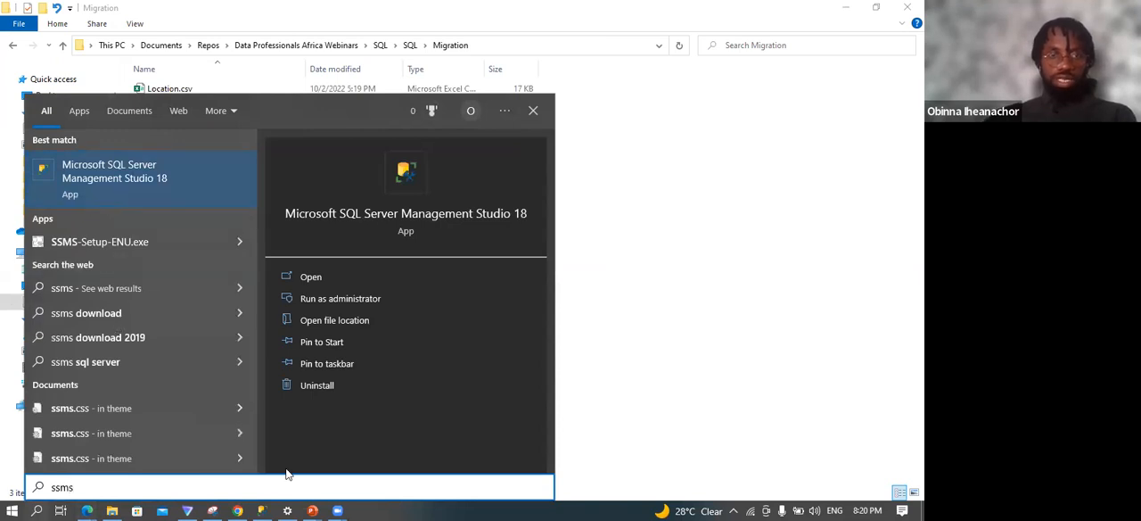
left_click(261, 509)
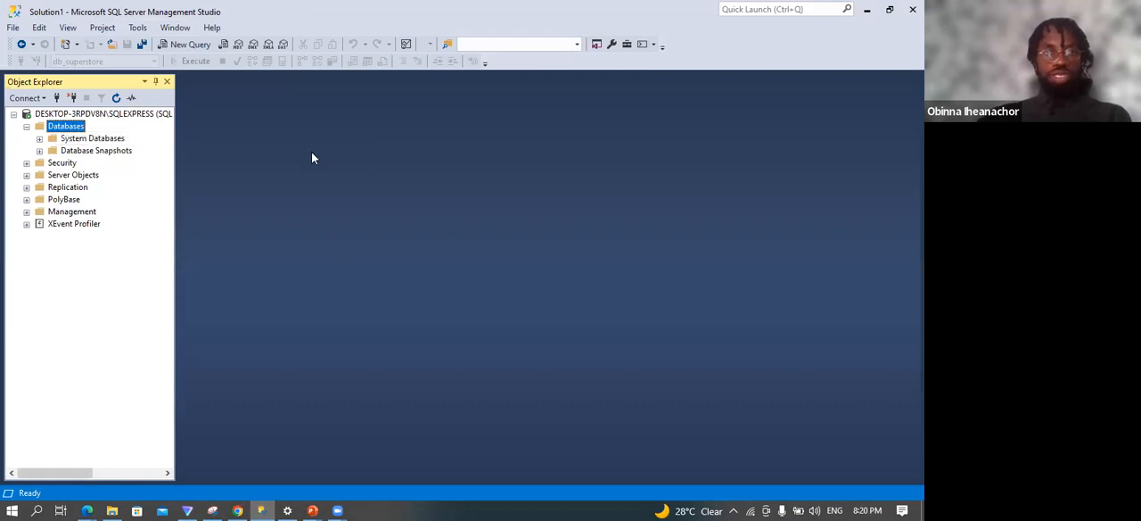
Create a new database named db_superstore on the SQLEXPRESS server with the default owner.
right_click(73, 131)
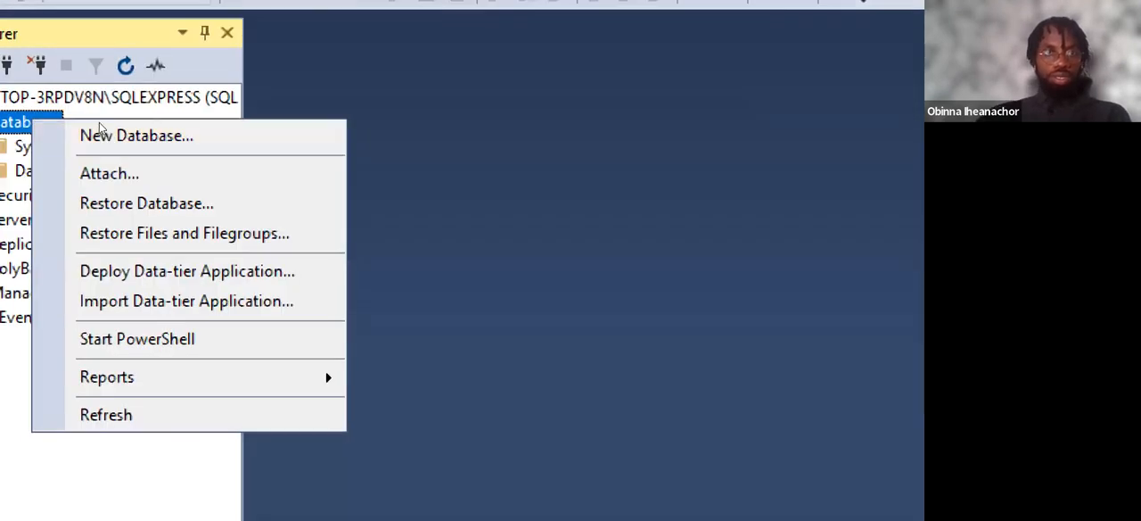
left_click(58, 132)
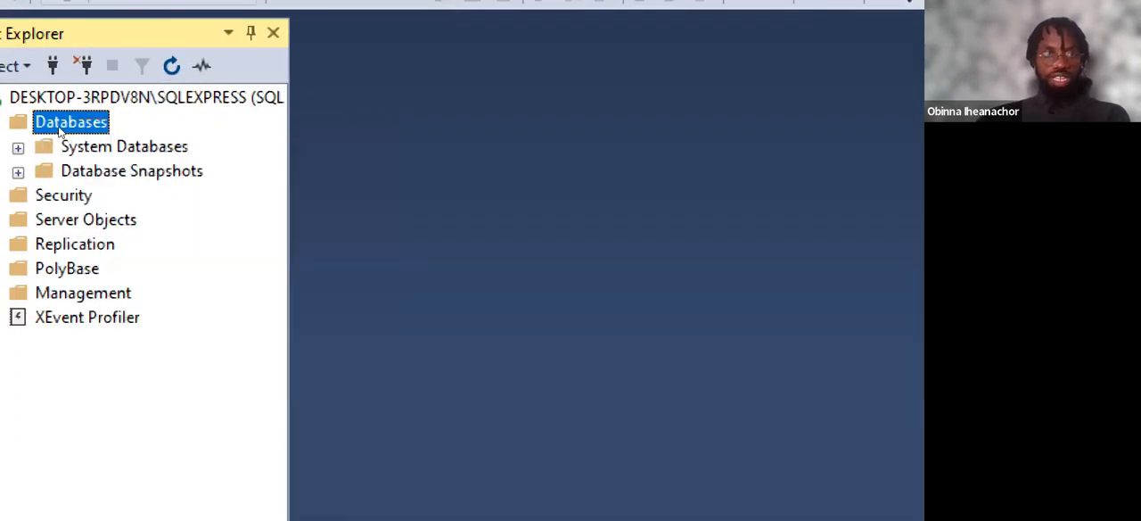
right_click(59, 132)
left_click(113, 140)
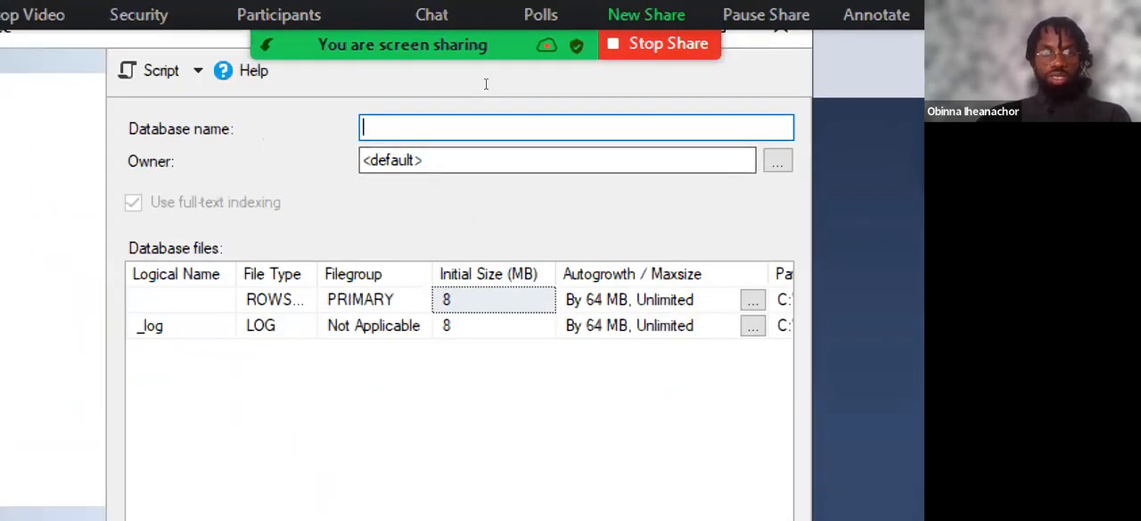
type("db_")
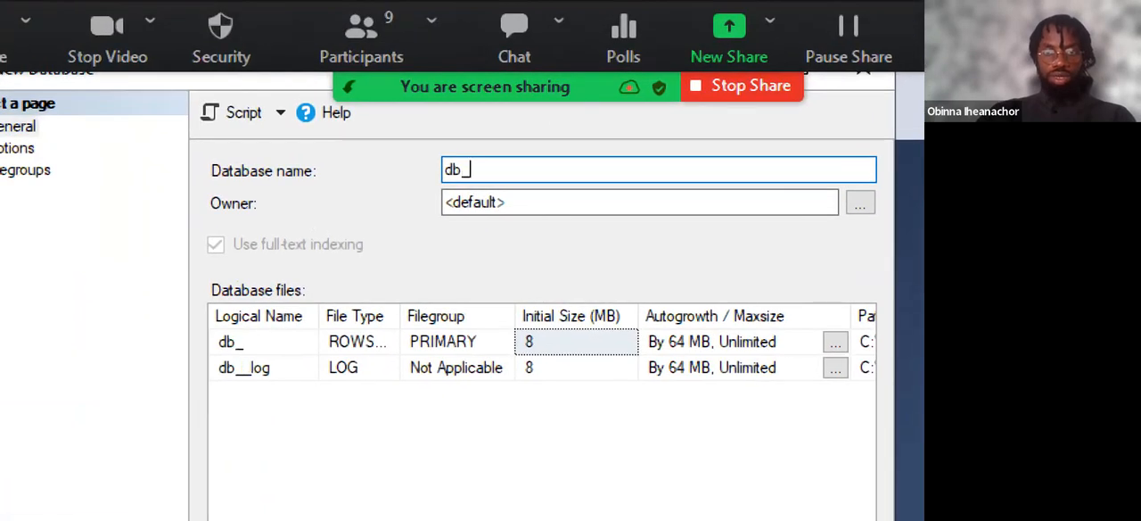
type("superst")
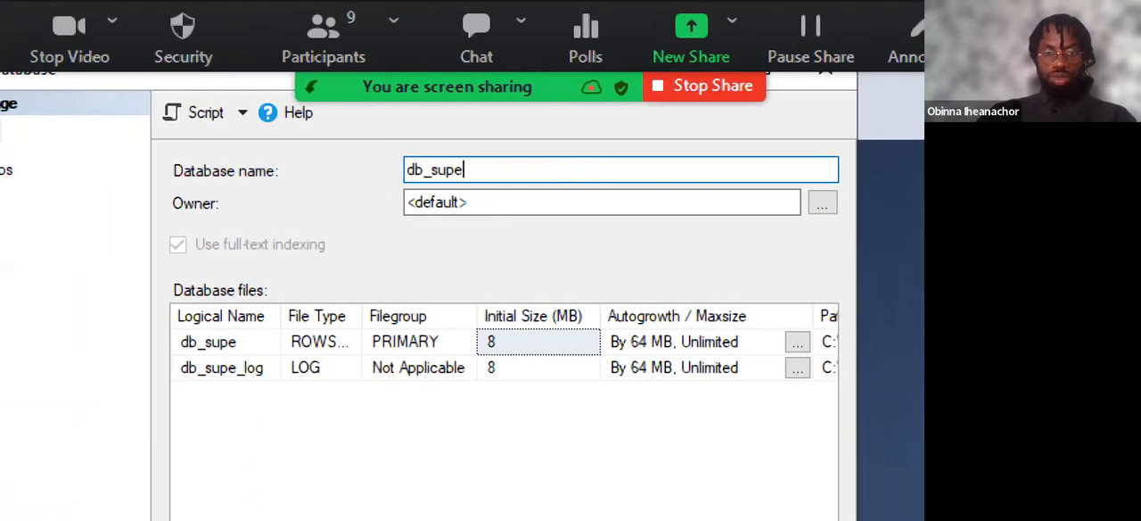
type("ore")
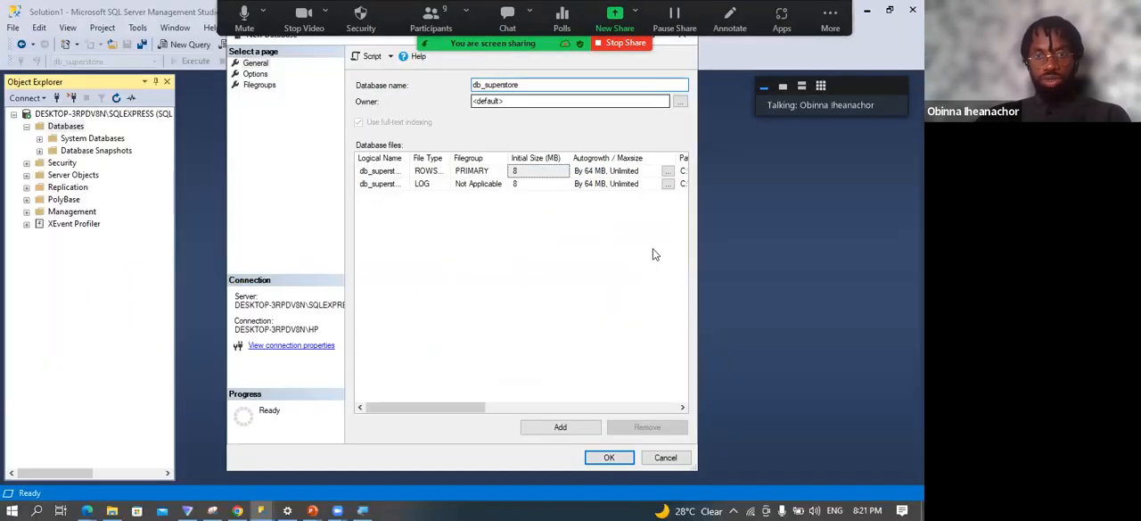
left_click(616, 458)
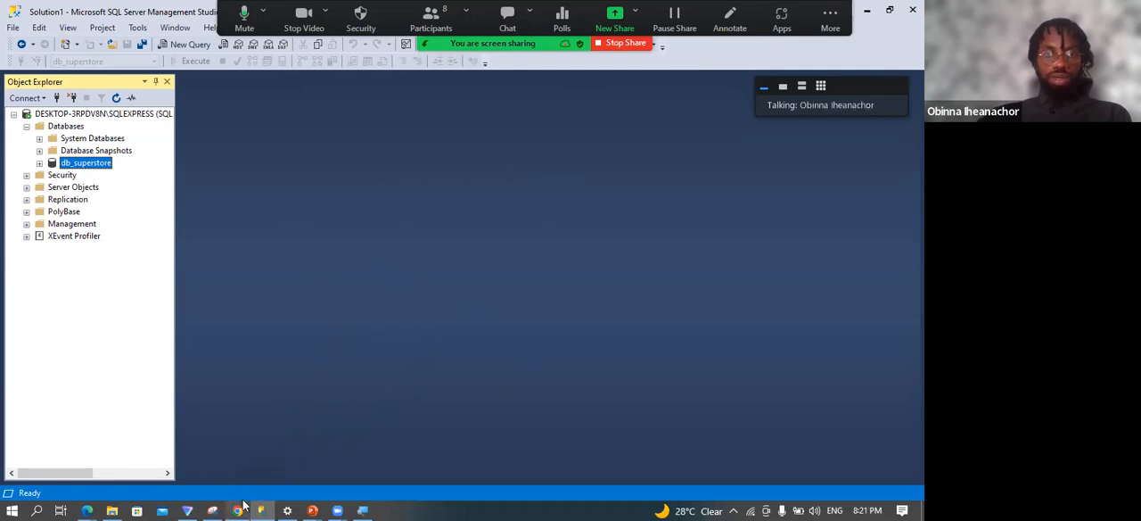
Switch to Chrome, open app.diagrams.net from the search results and start a new diagram stored on the device.
mouse_move(243, 505)
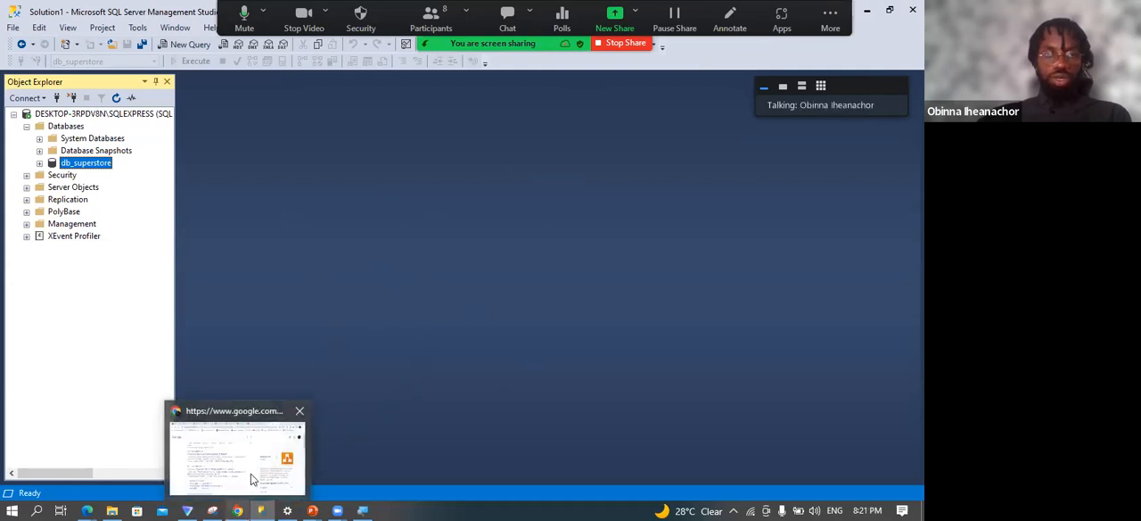
left_click(252, 479)
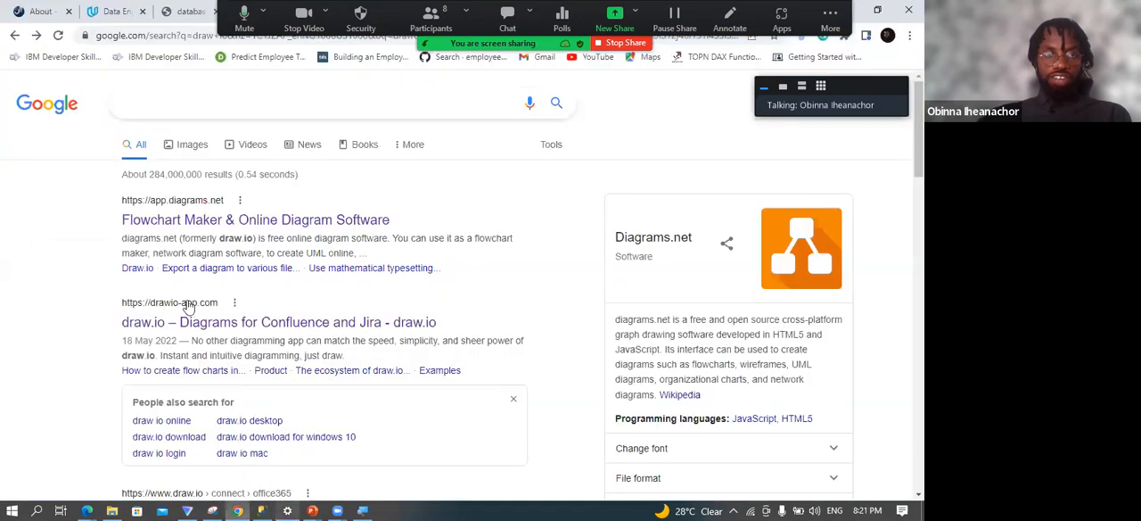
left_click(184, 207)
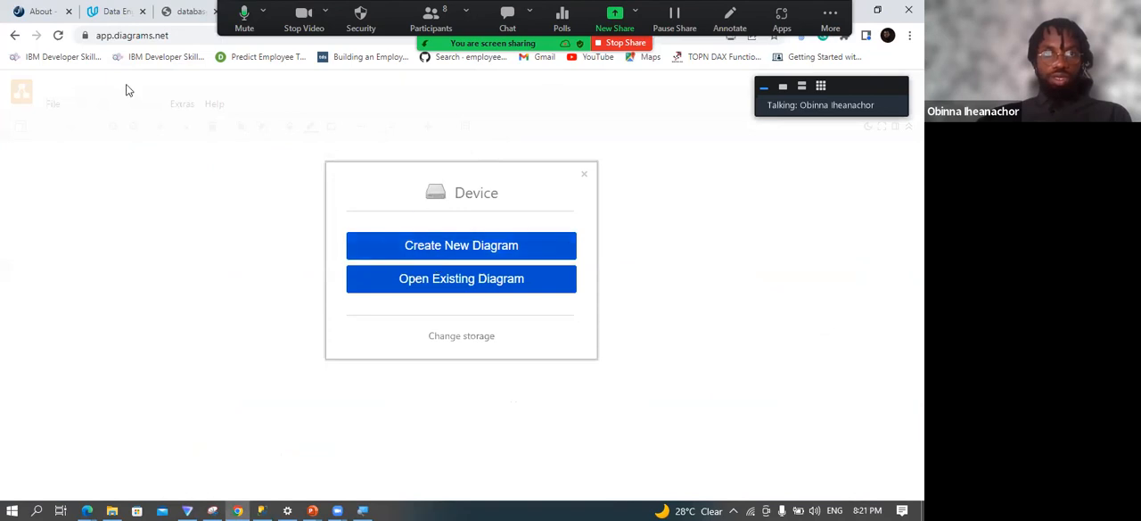
left_click(459, 254)
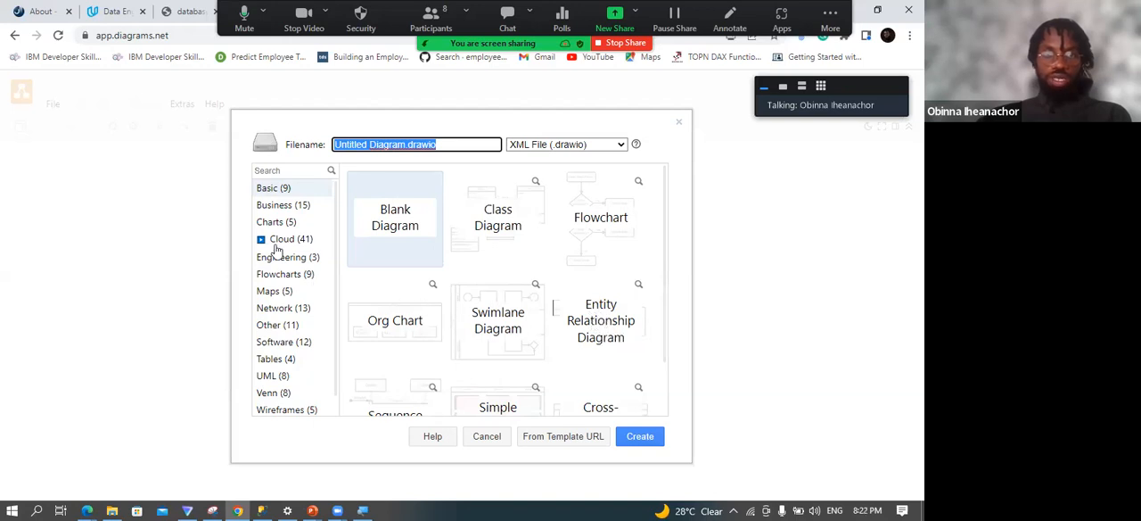
Browse the Software templates and create the diagram from the one with database tables linked in three columns.
left_click(278, 345)
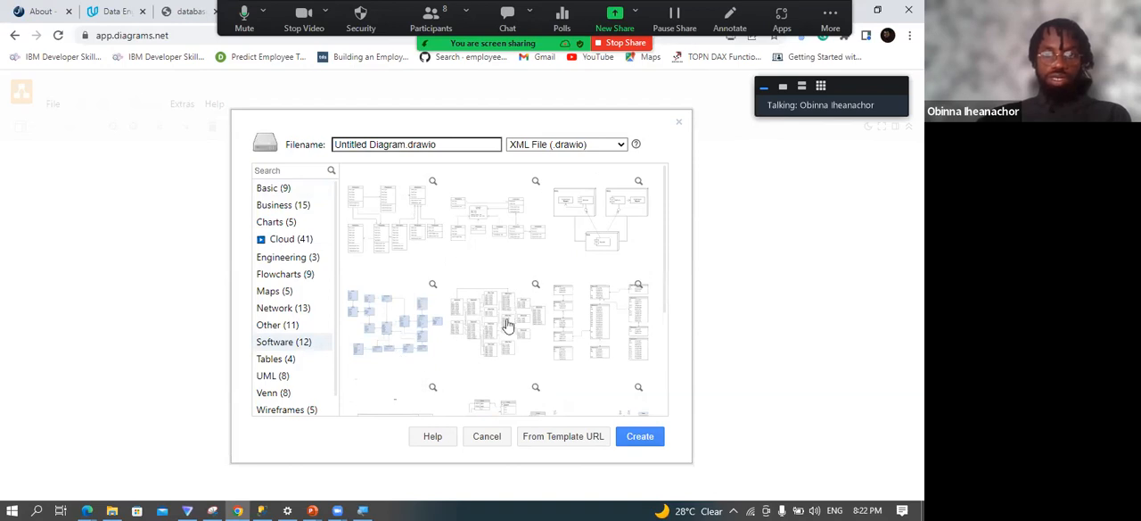
scroll(530, 326, "down", 2)
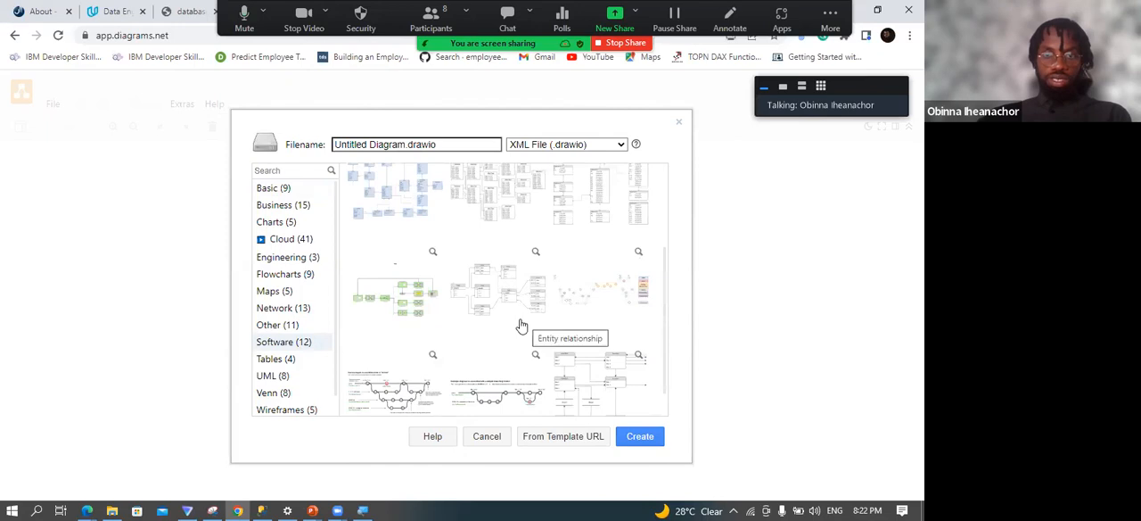
scroll(518, 326, "down", 2)
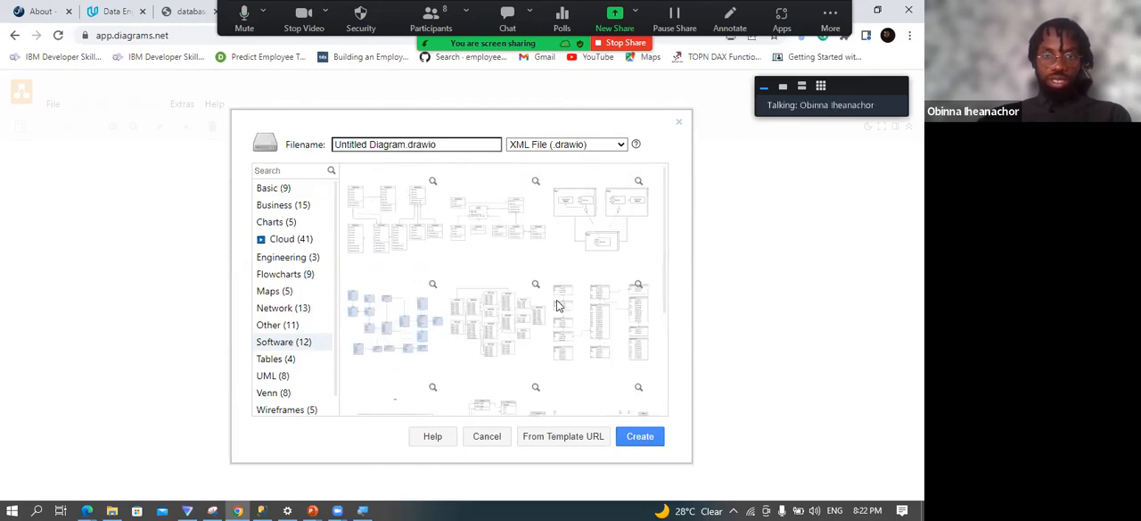
left_click(603, 319)
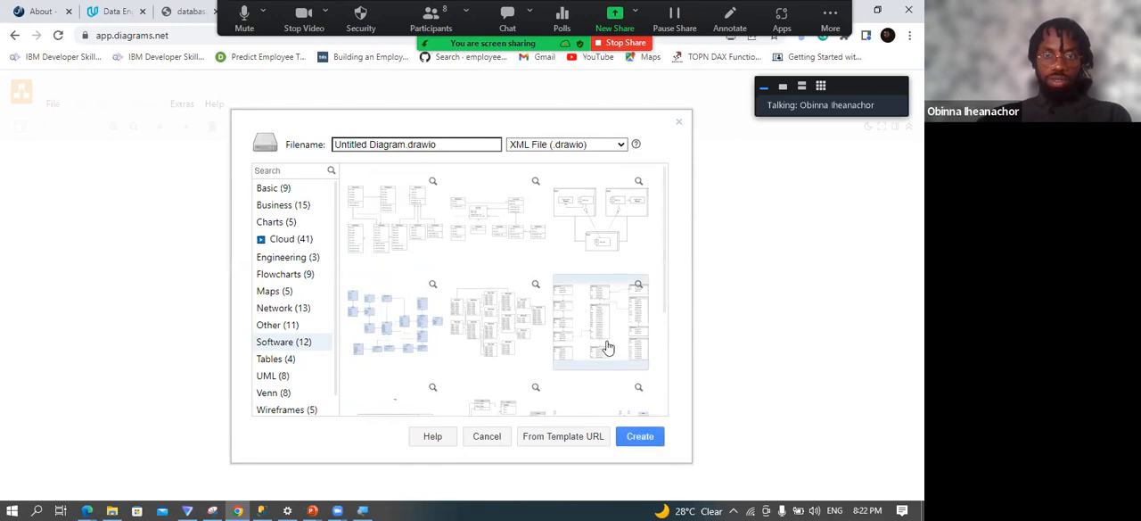
left_click(640, 437)
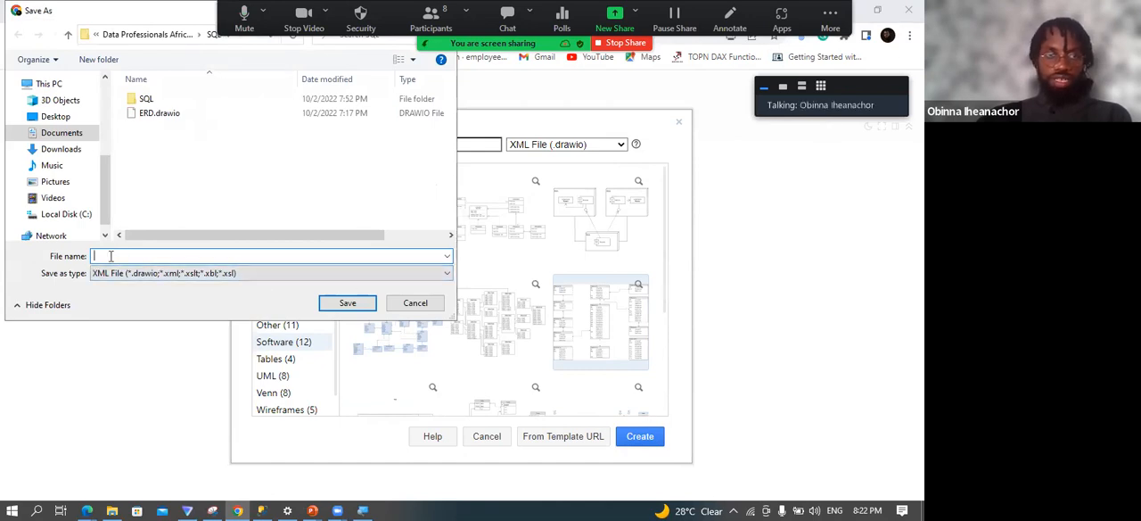
Save the new diagram file as Superstore ERD in the XML (.drawio) format.
type("superstore")
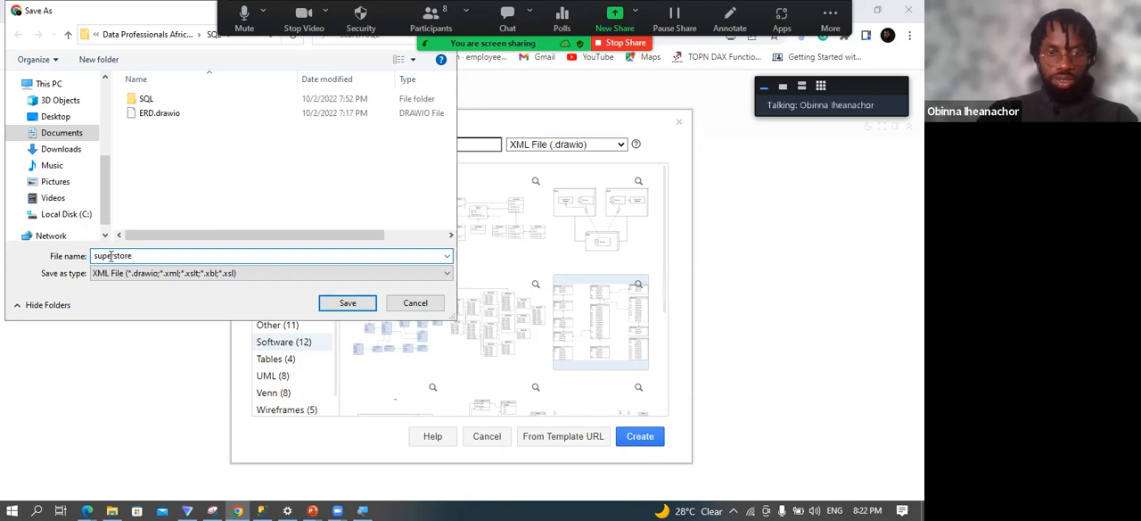
type("ERD")
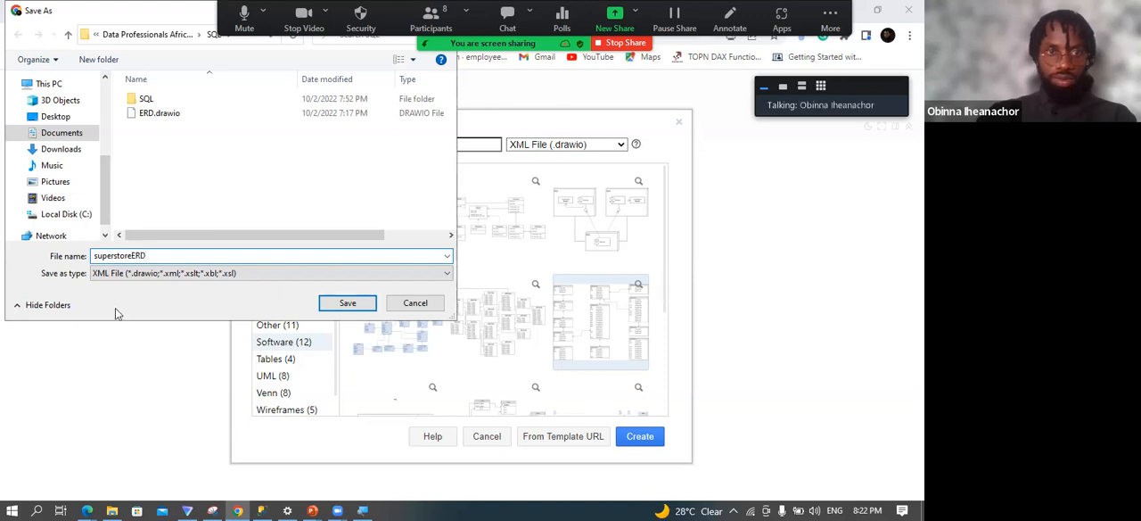
left_click(134, 255)
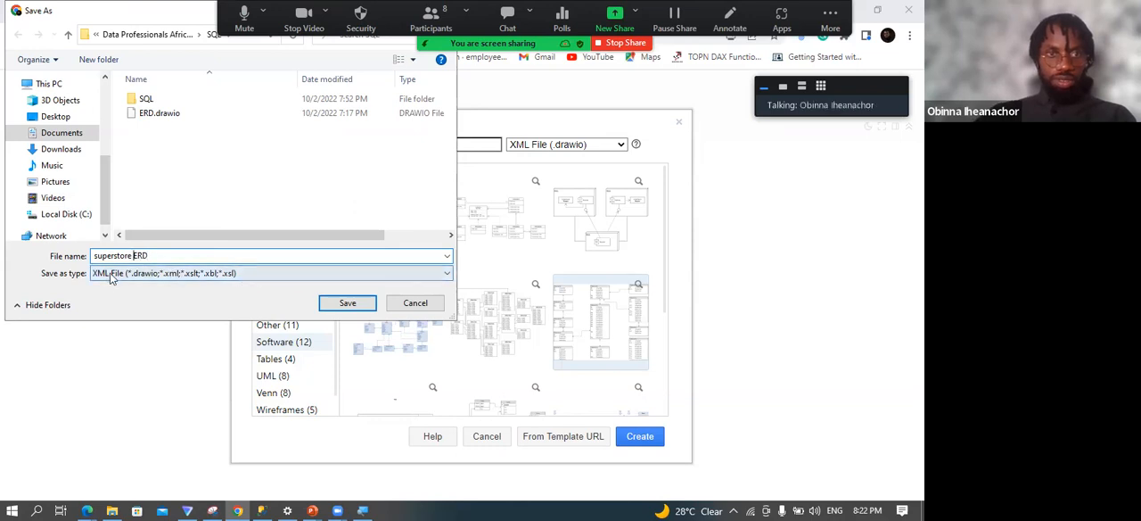
left_click(94, 256)
key("Delete")
type("S")
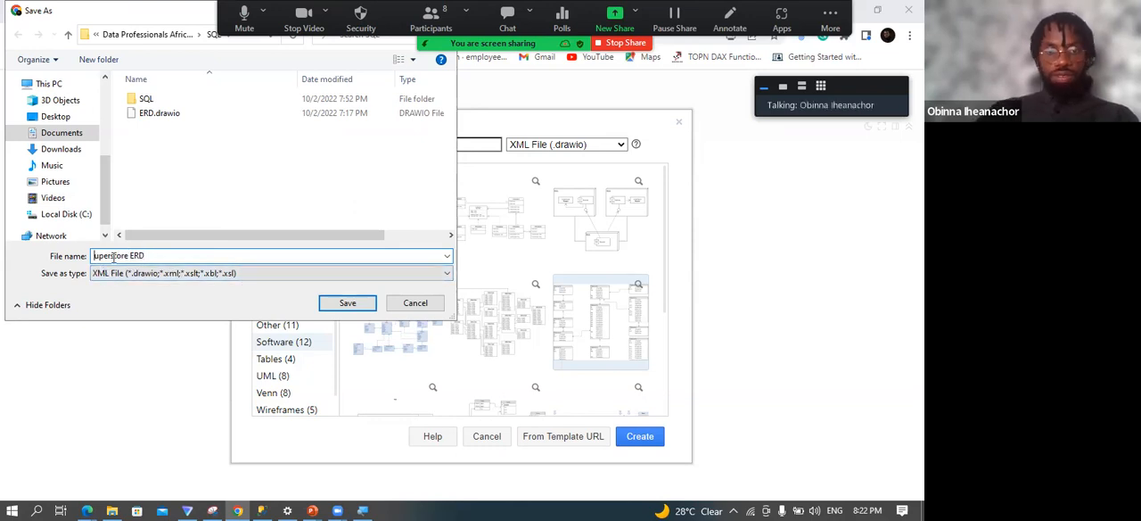
left_click(360, 307)
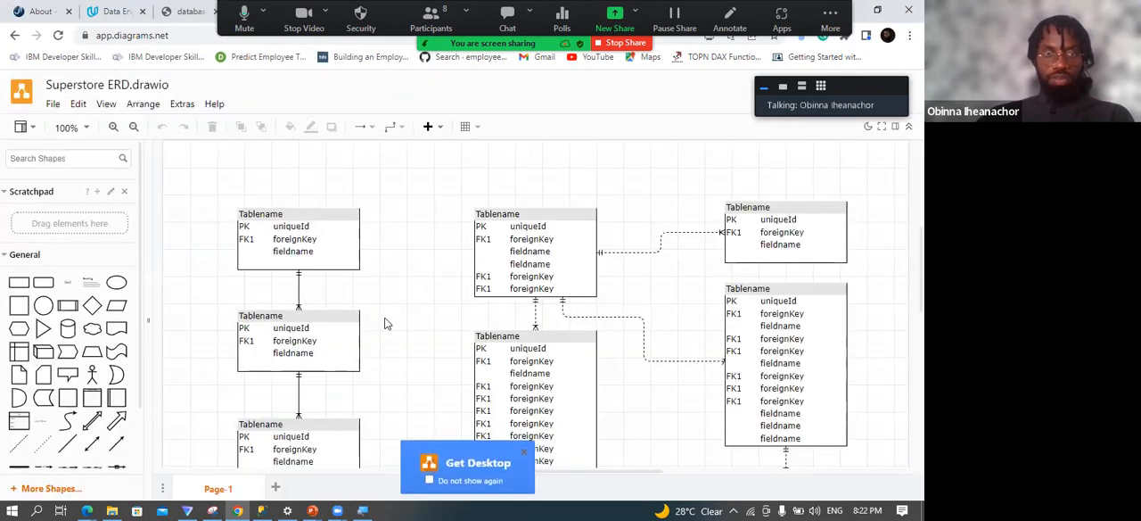
scroll(385, 324, "down", 2)
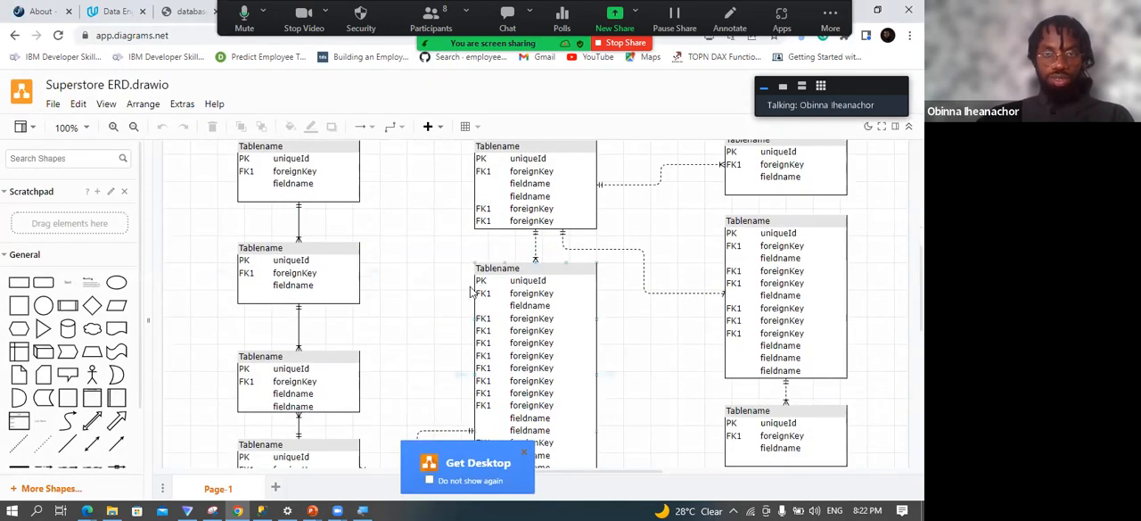
scroll(472, 291, "up", 2)
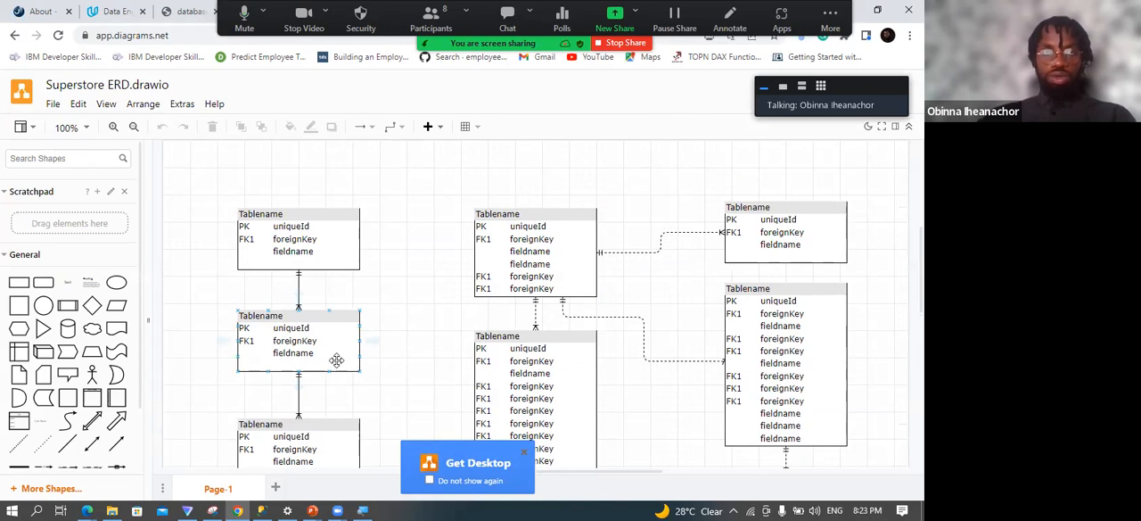
scroll(443, 346, "down", 2)
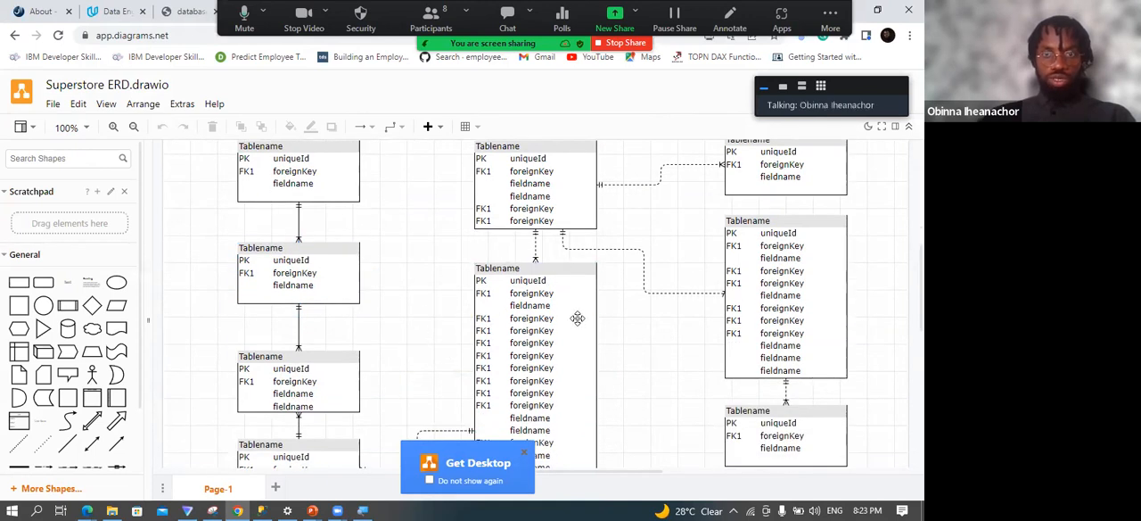
Examine the template's database tables and the relationship connectors across its three columns.
scroll(576, 322, "down", 4)
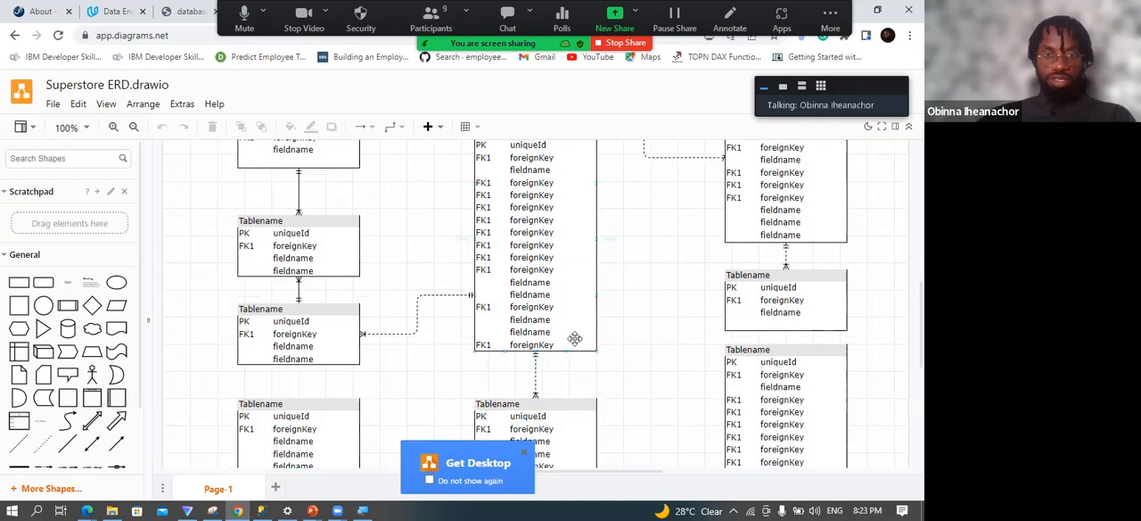
scroll(592, 344, "down", 2)
scroll(515, 346, "up", 4)
scroll(516, 346, "up", 4)
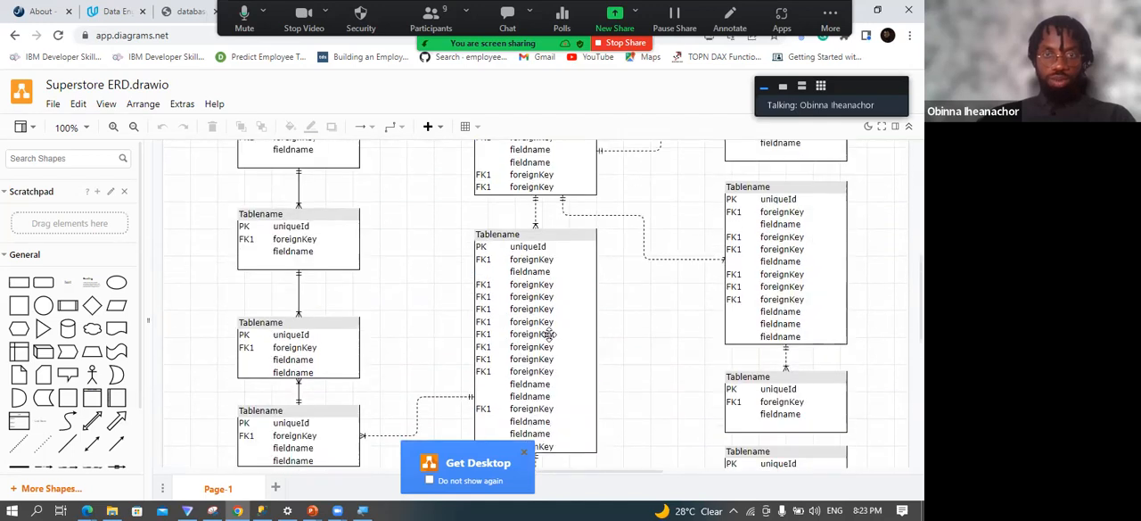
left_click(535, 333)
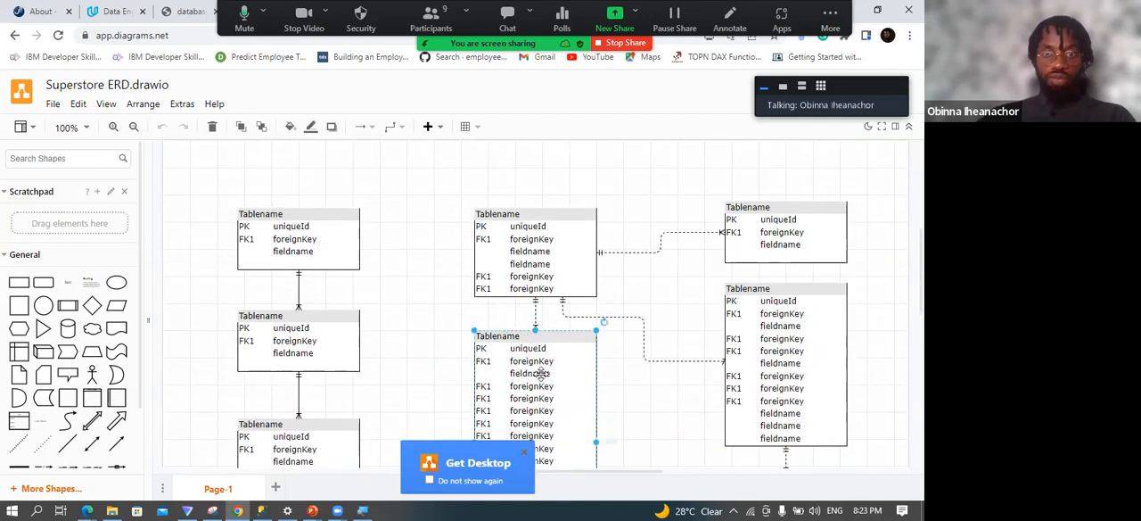
scroll(482, 407, "up", 1)
scroll(483, 407, "up", 3)
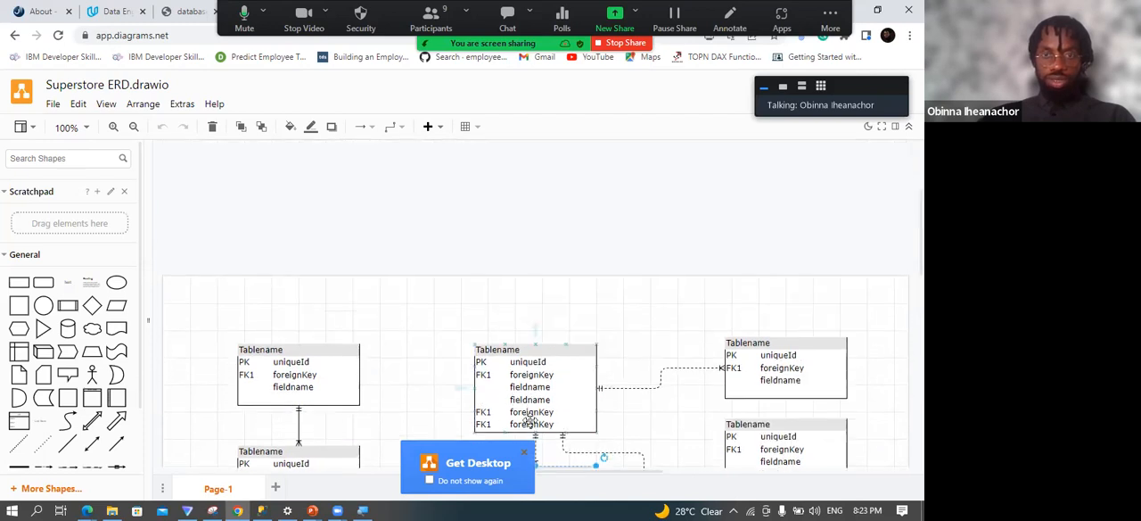
scroll(624, 374, "down", 6)
Delete all the tables in the right-hand column of the template.
left_click(756, 222)
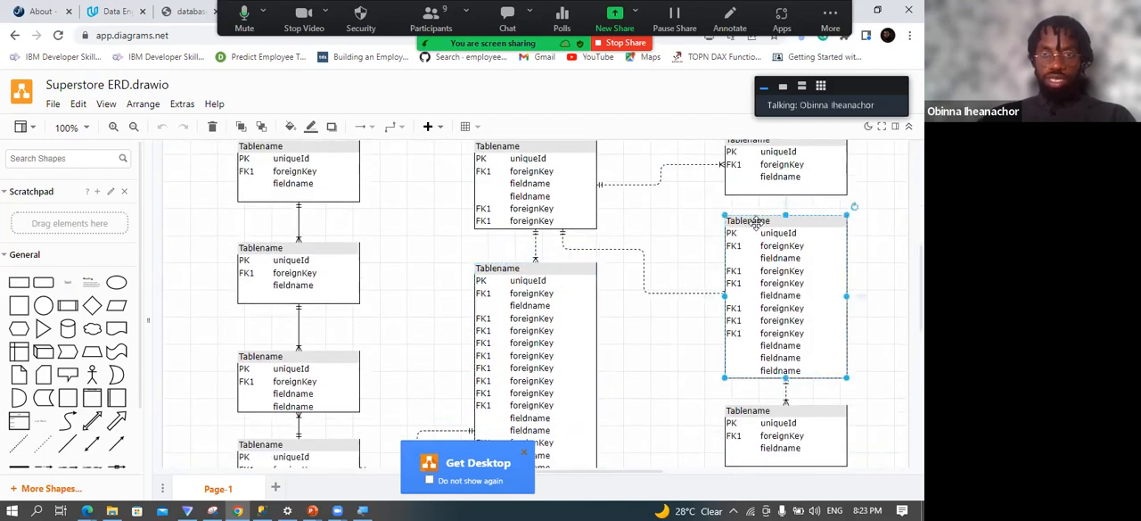
key("Delete")
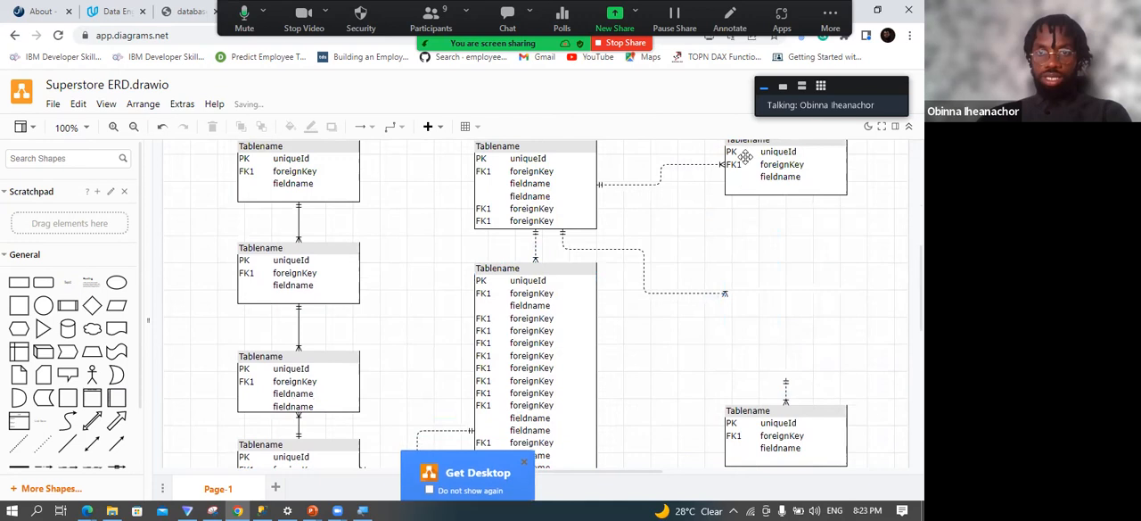
left_click(745, 151)
key("Delete")
scroll(782, 303, "down", 2)
left_click(761, 303)
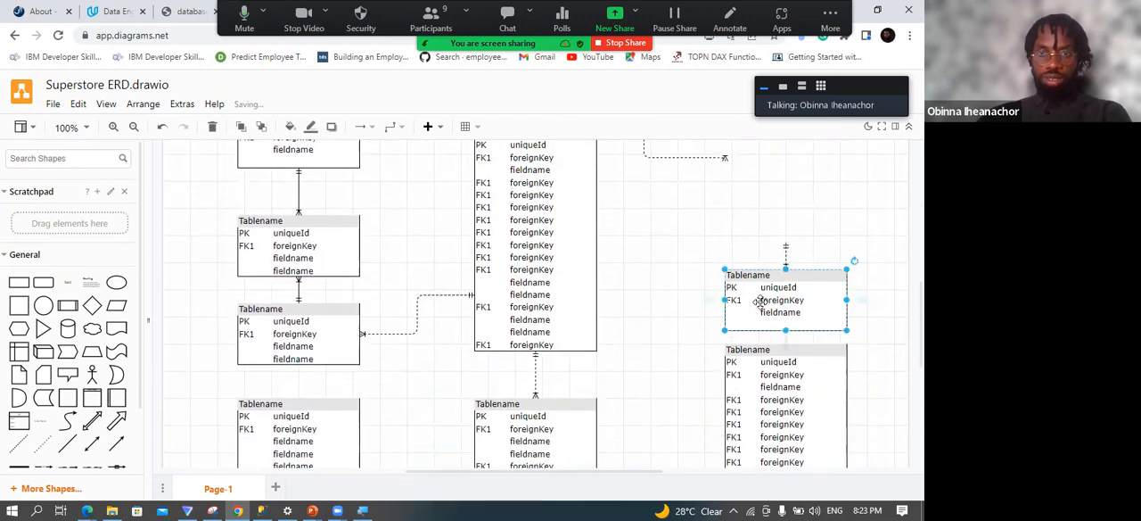
key("Delete")
left_click(764, 359)
key("Delete")
scroll(542, 382, "down", 3)
key("Delete")
scroll(371, 276, "up", 5)
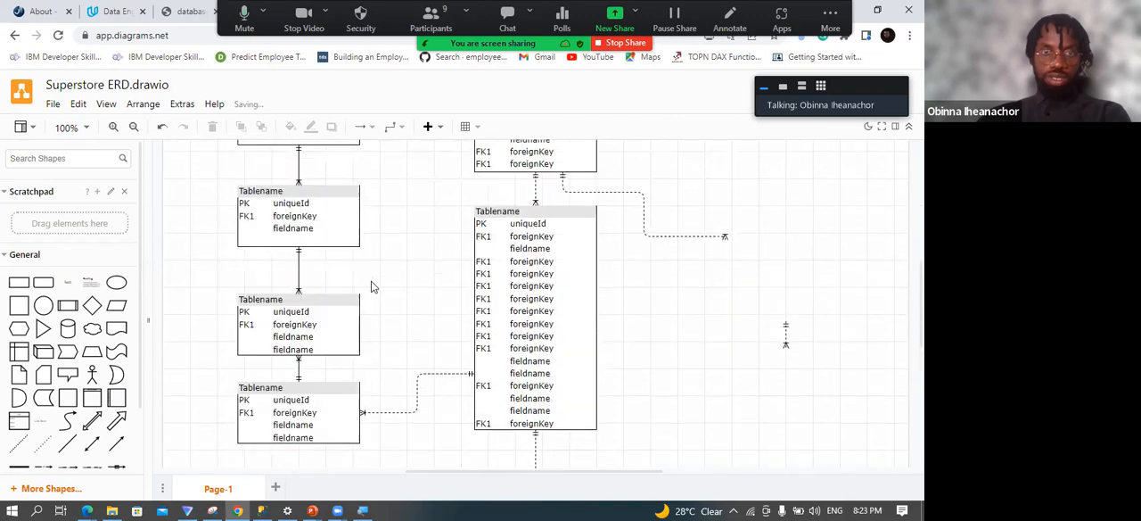
Delete the remaining lower tables of the left column and the table below the longest one in the middle column.
scroll(373, 286, "up", 2)
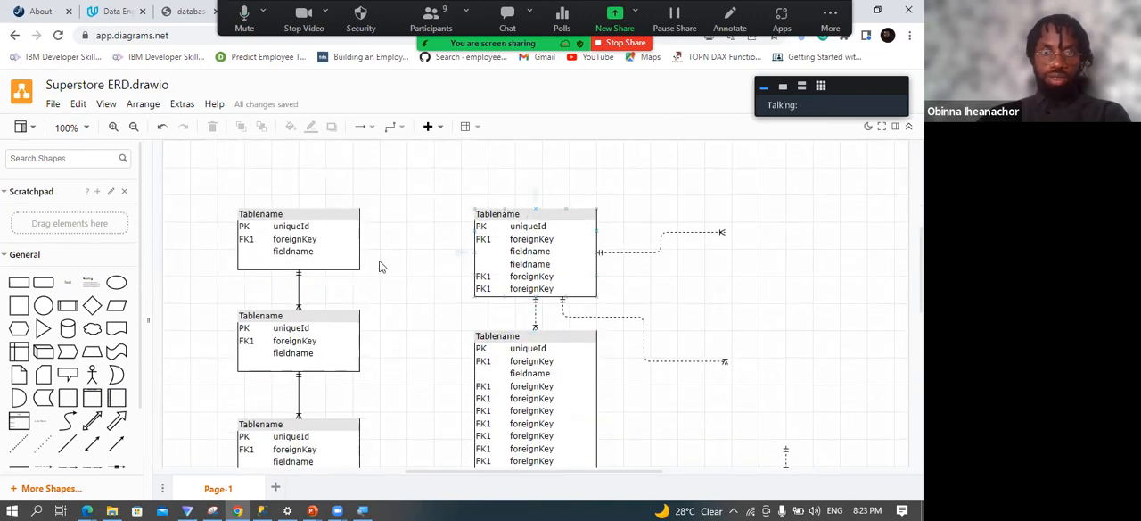
scroll(377, 332, "down", 3)
left_click(302, 251)
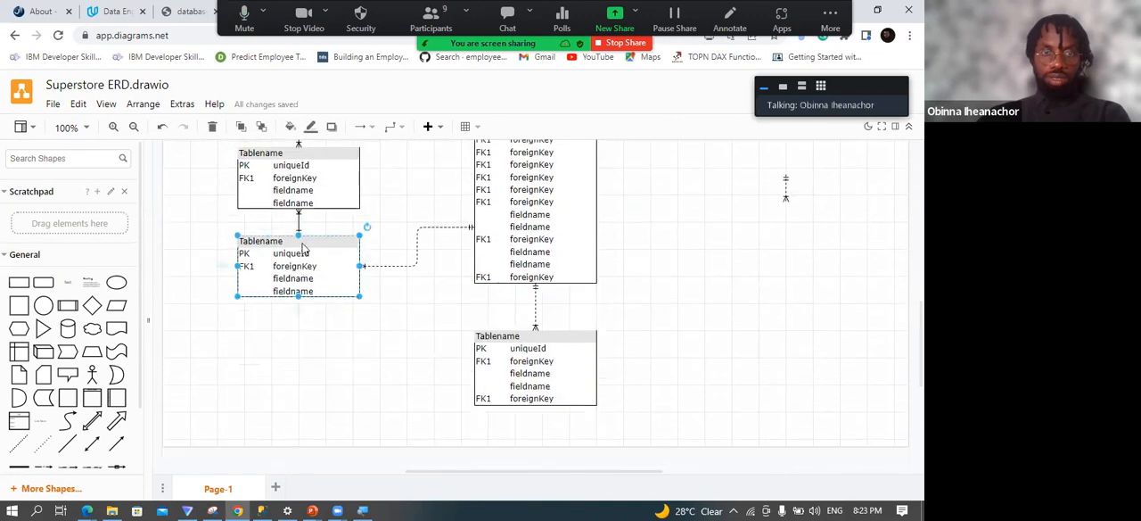
key("Delete")
left_click(294, 178)
key("Delete")
left_click(535, 348)
key("Delete")
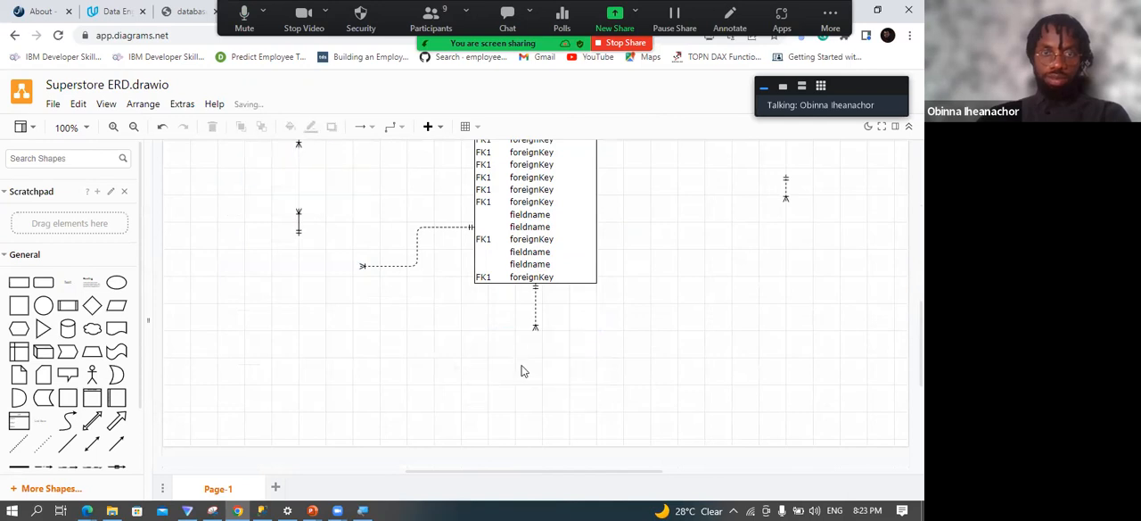
Delete the loose connectors around the lower left tables and beneath the long middle table.
left_click(417, 259)
key("Delete")
left_click(533, 298)
key("Delete")
left_click(299, 223)
key("Delete")
scroll(322, 263, "up", 3)
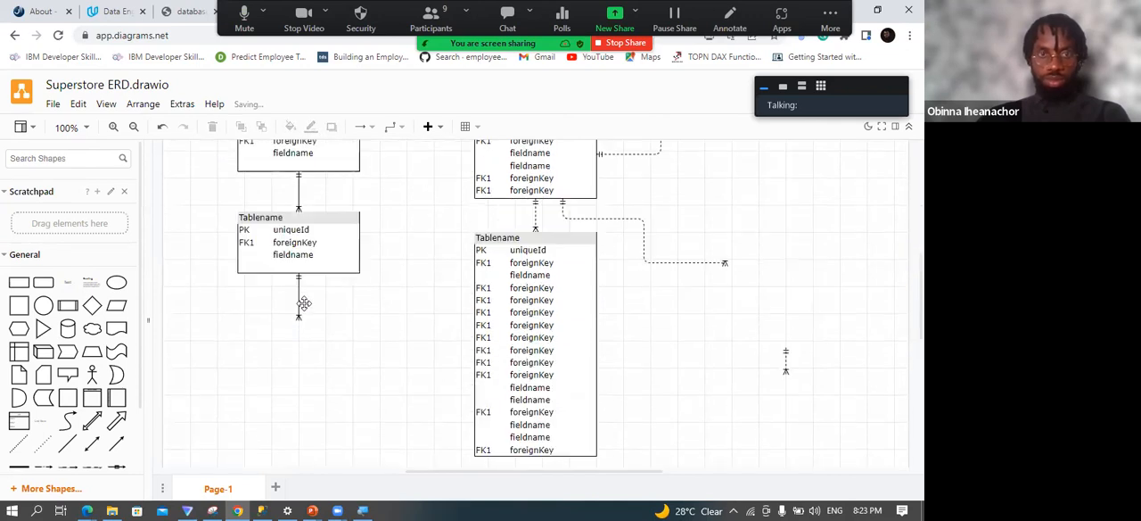
left_click(299, 322)
key("Delete")
Delete the three loose dashed connectors left in the right-hand column and beside the upper middle table.
left_click(786, 403)
key("Delete")
left_click(688, 295)
key("Delete")
left_click(659, 181)
key("Delete")
scroll(635, 288, "up", 3)
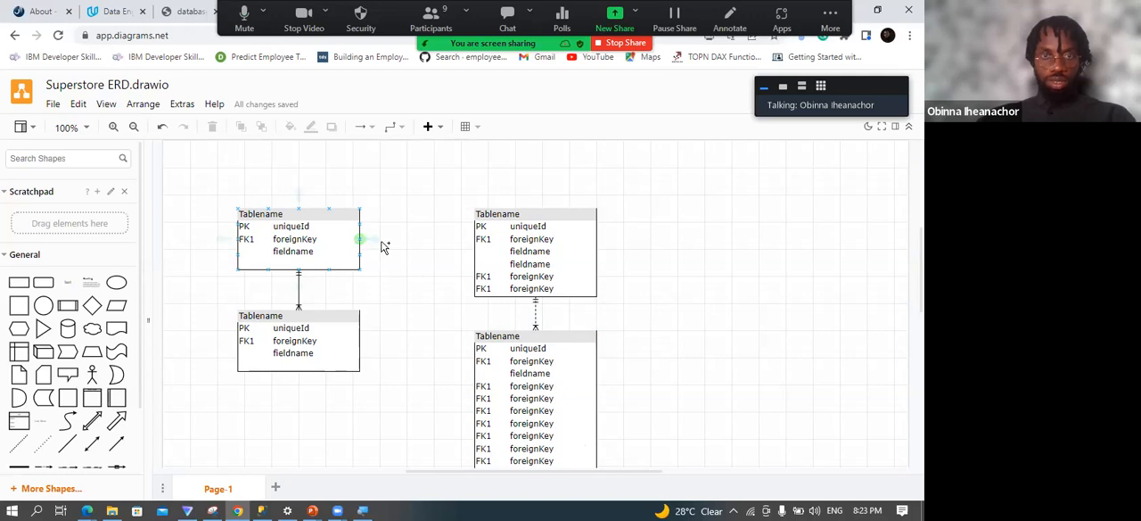
Undo all the table and connector deletions to restore the full template.
key("ctrl+z")
key("ctrl+z")
key("ctrl+z")
key("ctrl+z")
key("ctrl+z")
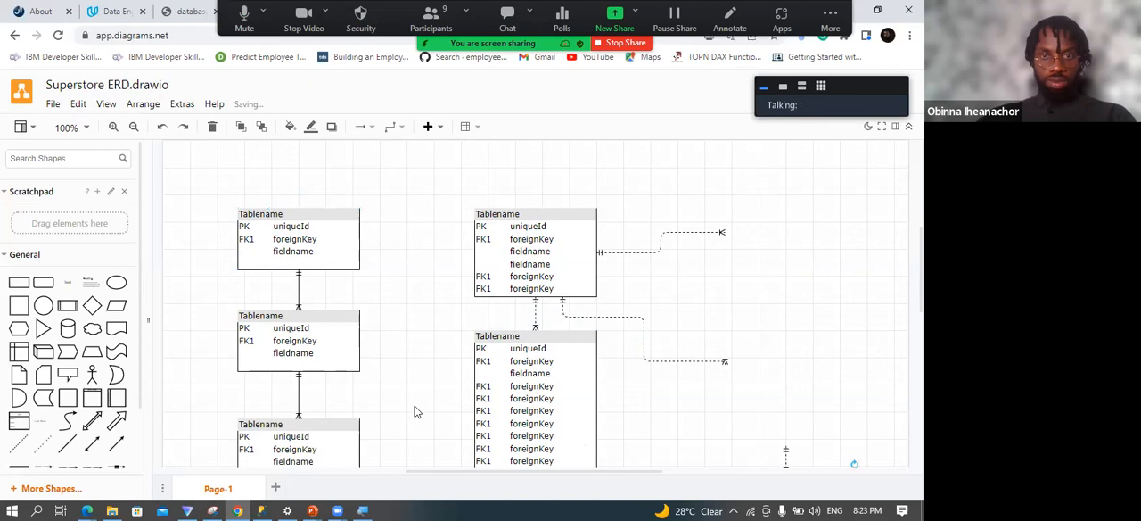
key("ctrl+z")
key("ctrl+z")
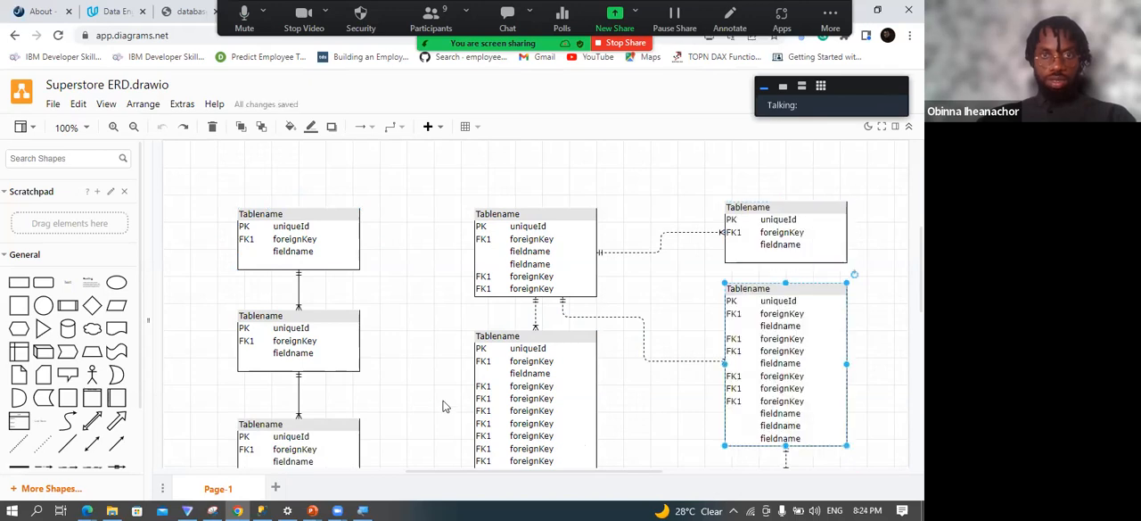
Look over the restored template at 70% zoom and return the zoom to 100%.
scroll(423, 351, "down", 3)
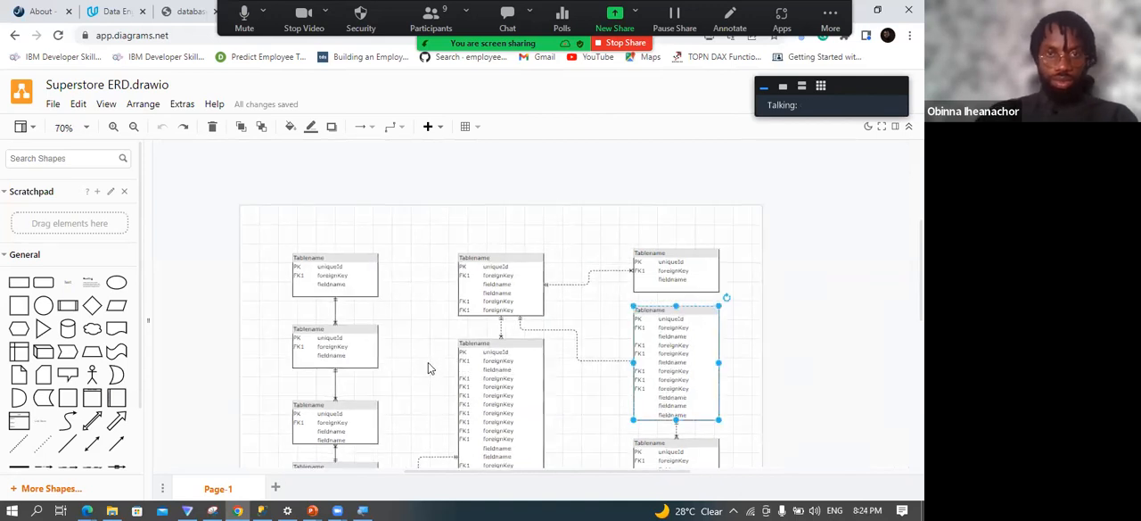
left_click(428, 129)
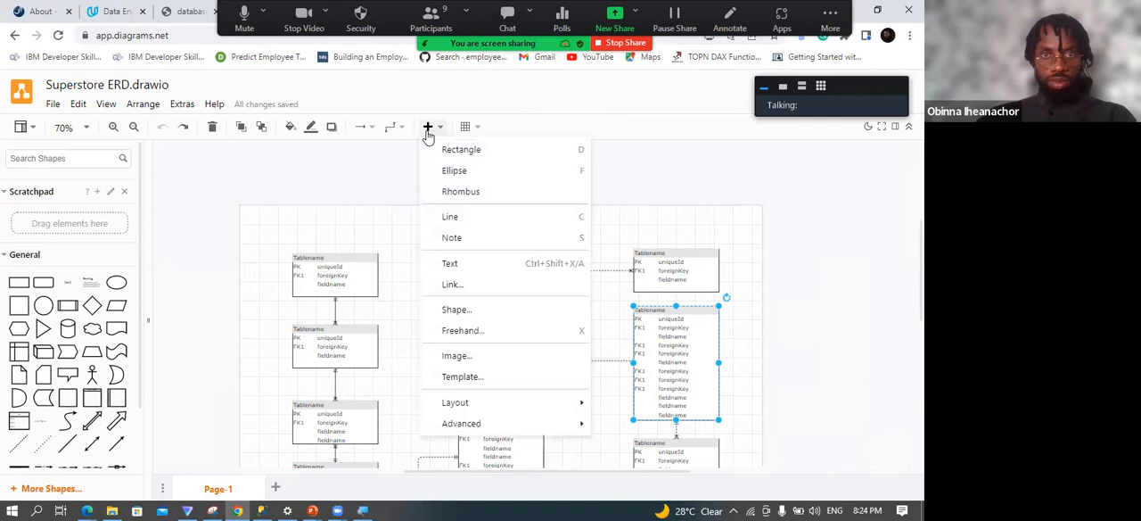
left_click(382, 172)
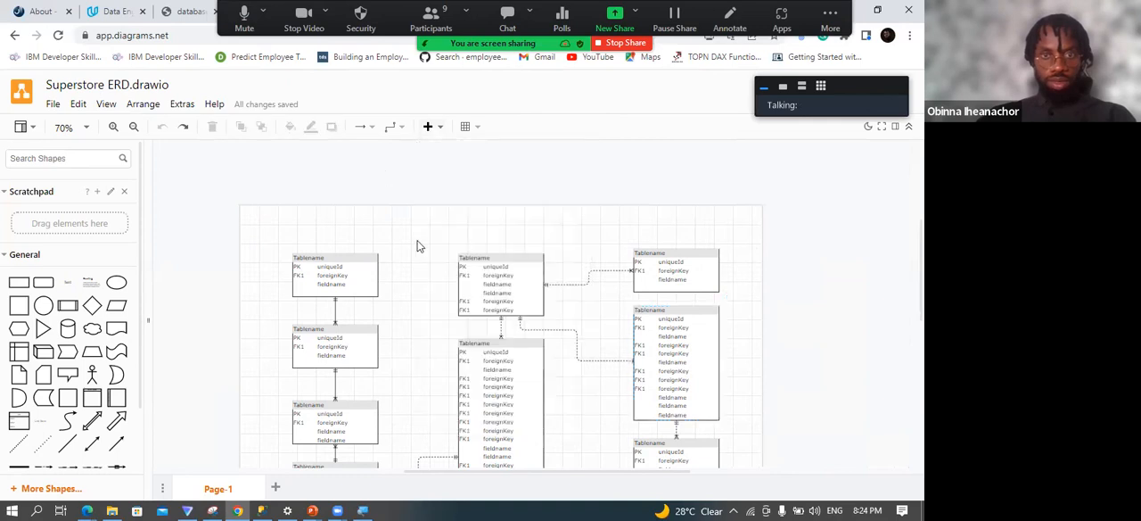
scroll(419, 245, "down", 3)
scroll(420, 270, "up", 3)
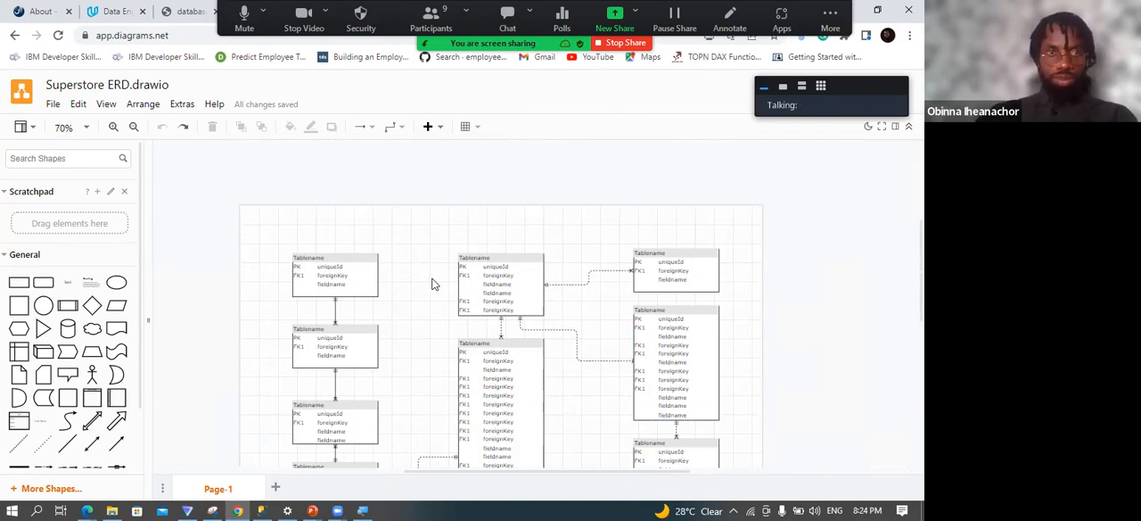
left_click(86, 131)
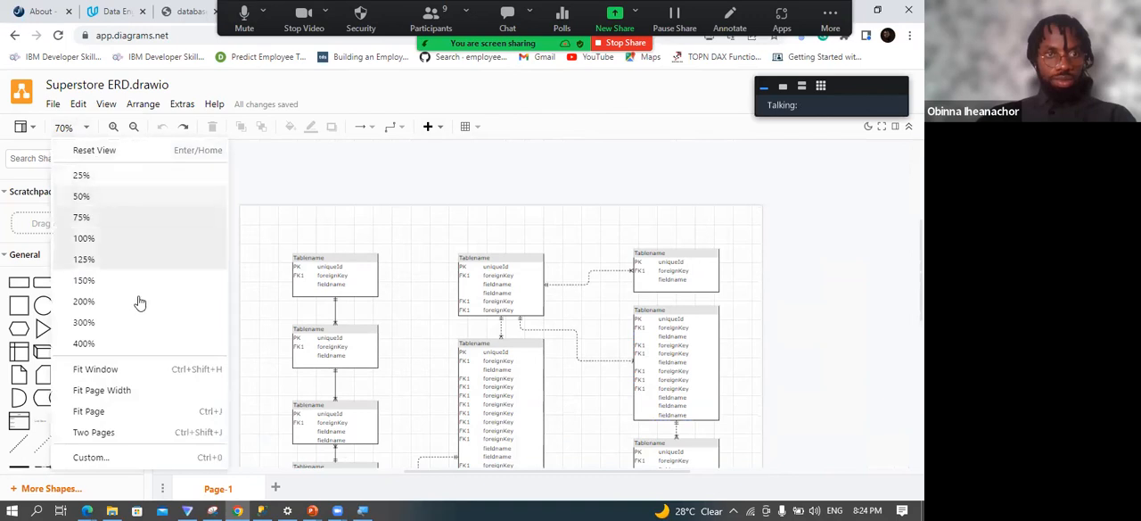
left_click(99, 242)
scroll(455, 312, "down", 2)
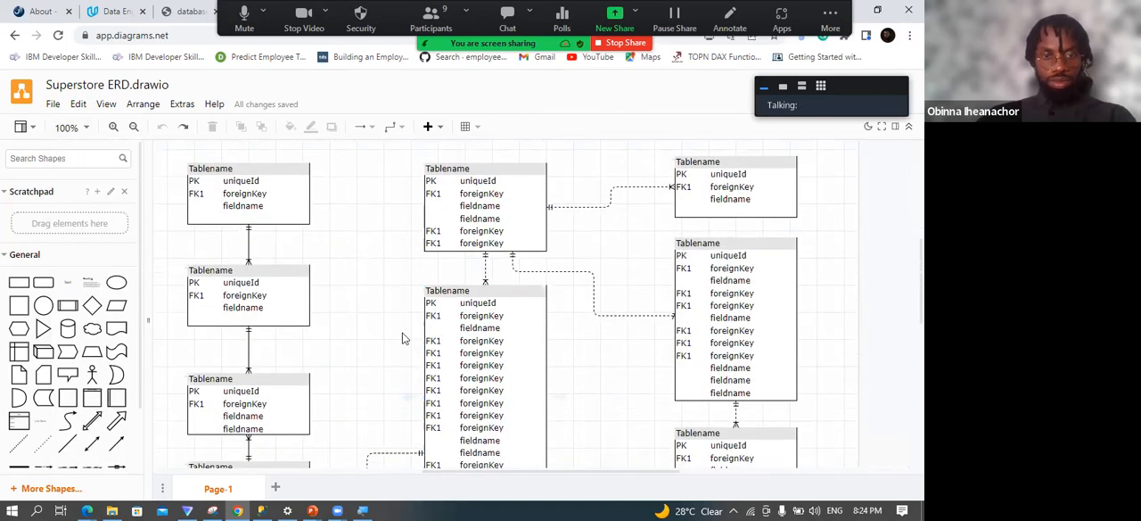
Redo the table and connector deletions, keeping only two linked tables in each of the left and middle columns.
key("ctrl+y")
key("ctrl+y")
key("ctrl+y")
key("ctrl+y")
key("ctrl+y")
key("ctrl+y")
key("ctrl+y")
key("ctrl+y")
key("ctrl+y")
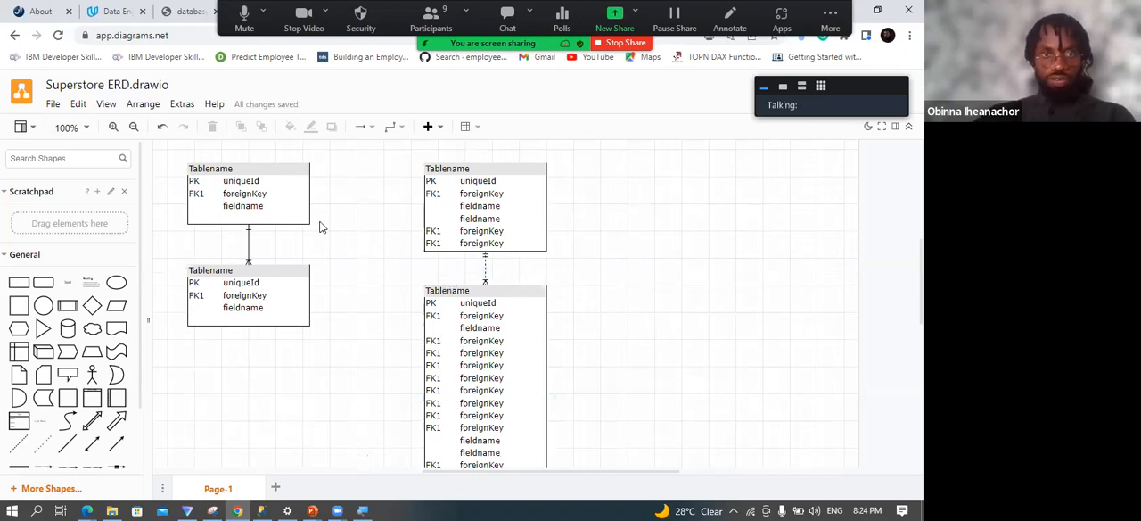
Rename the long lower table in the middle column as Orders.
left_click(464, 169)
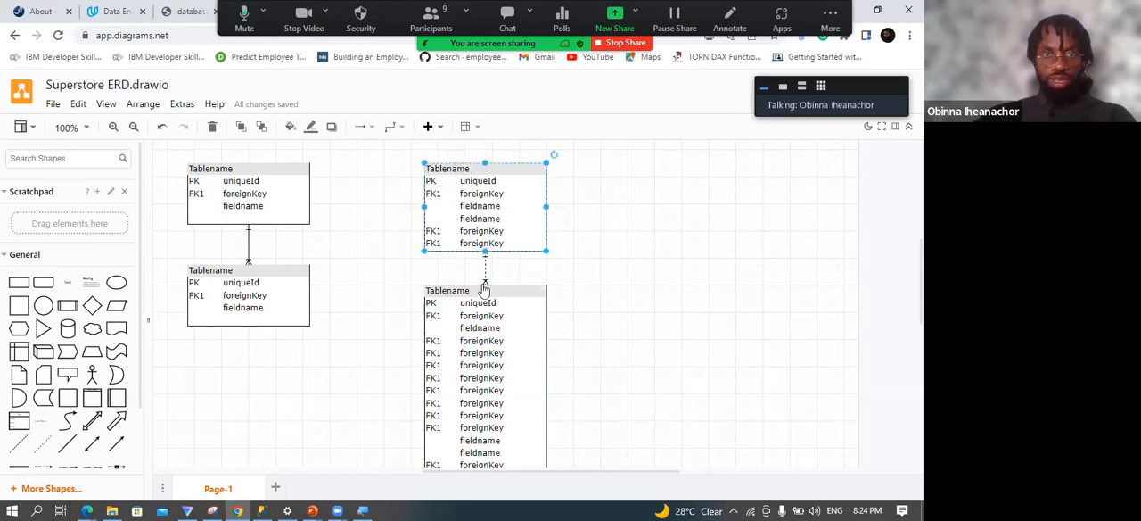
left_click(471, 291)
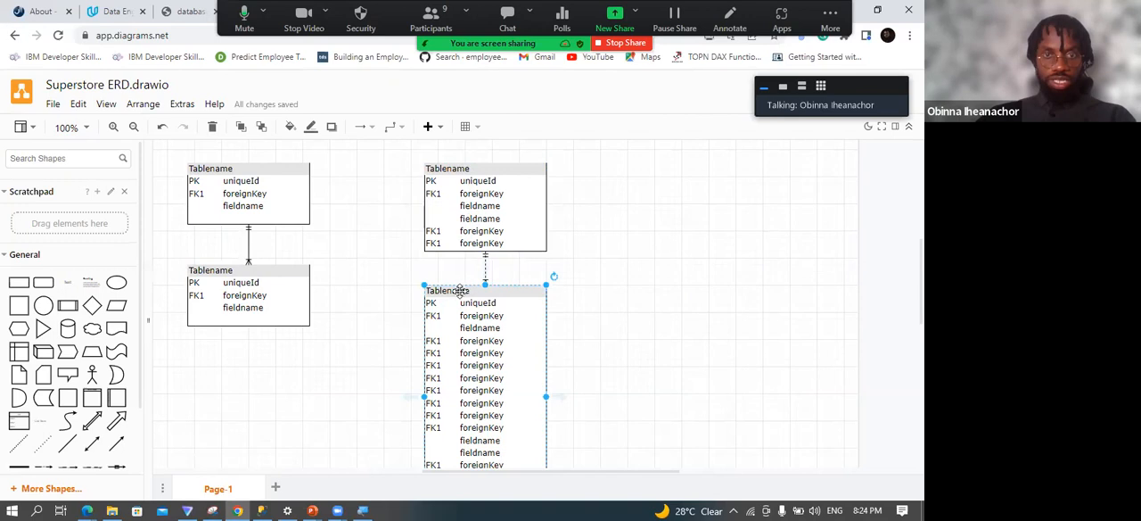
double_click(460, 292)
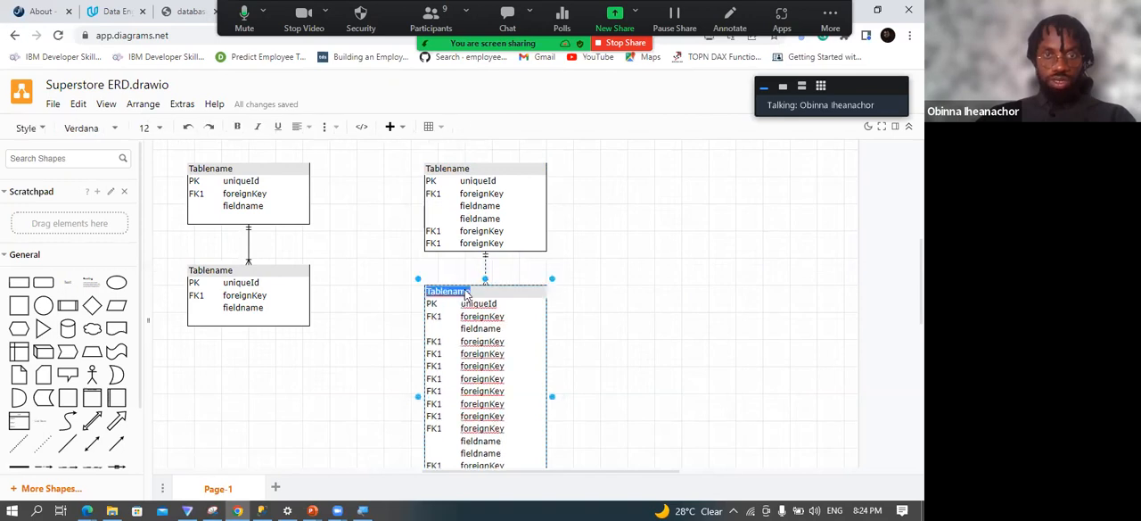
type("Orders")
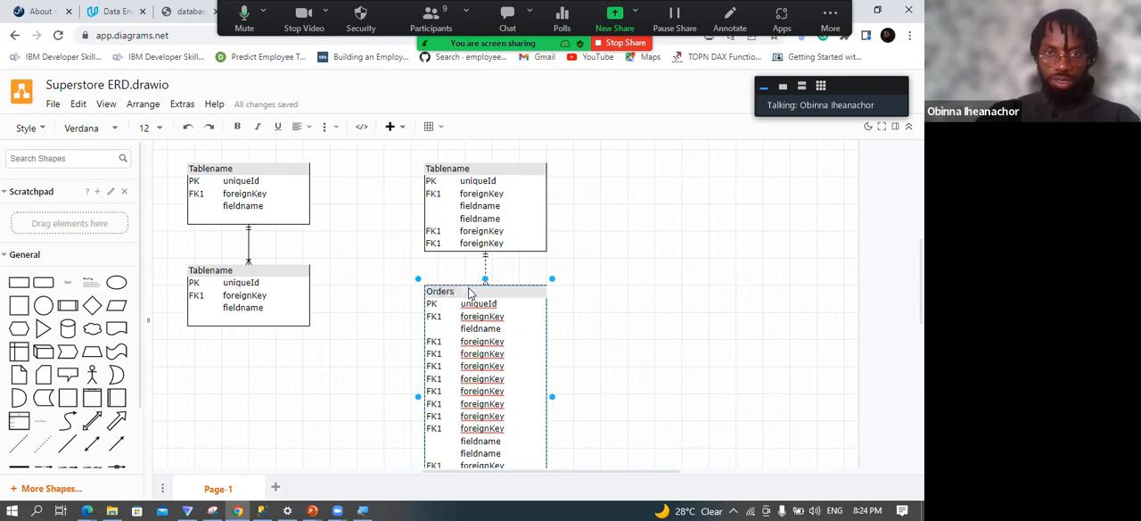
Rename the table above Orders as Products.
left_click(463, 168)
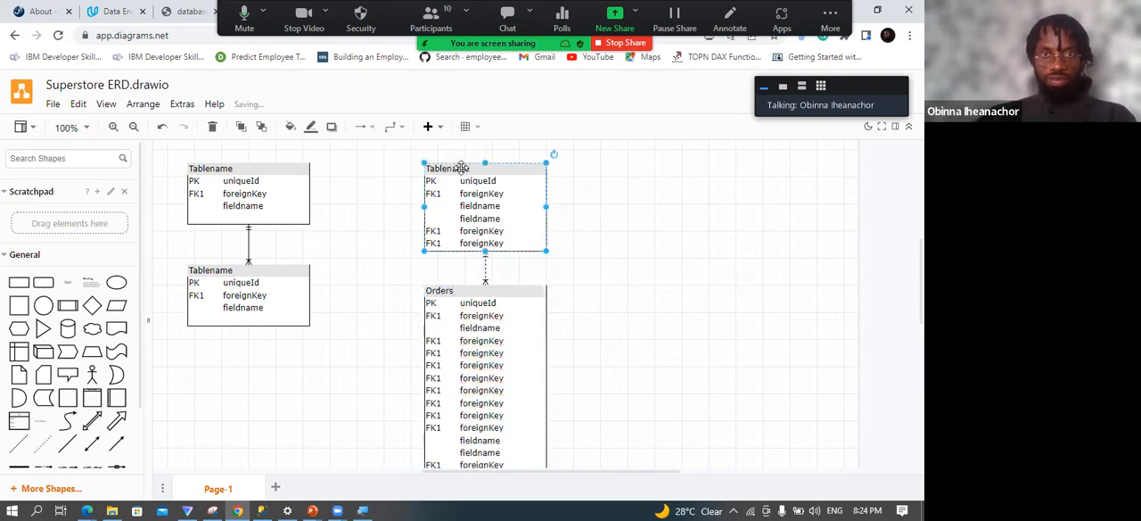
double_click(461, 168)
left_click(463, 170)
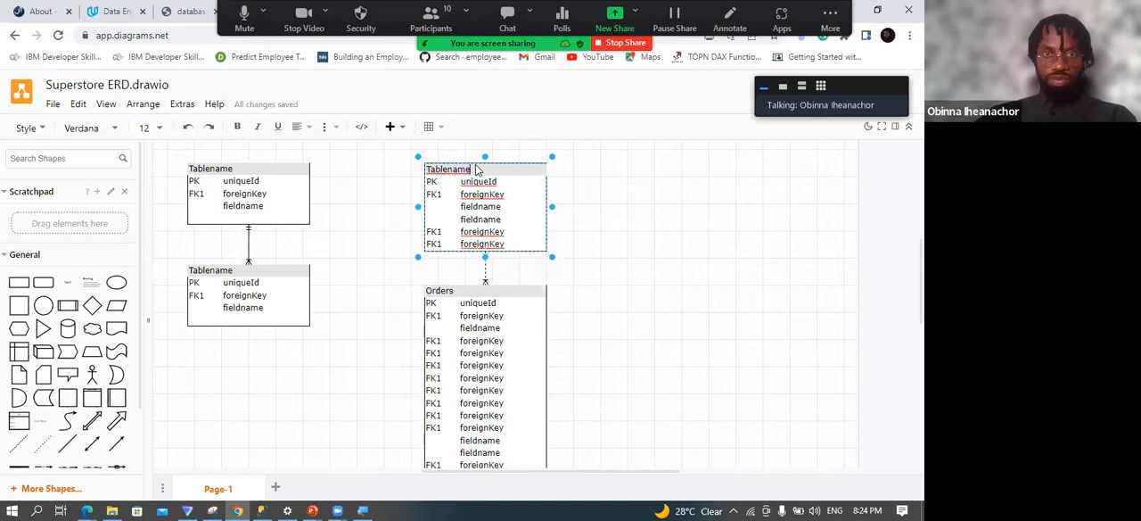
key("ctrl+a")
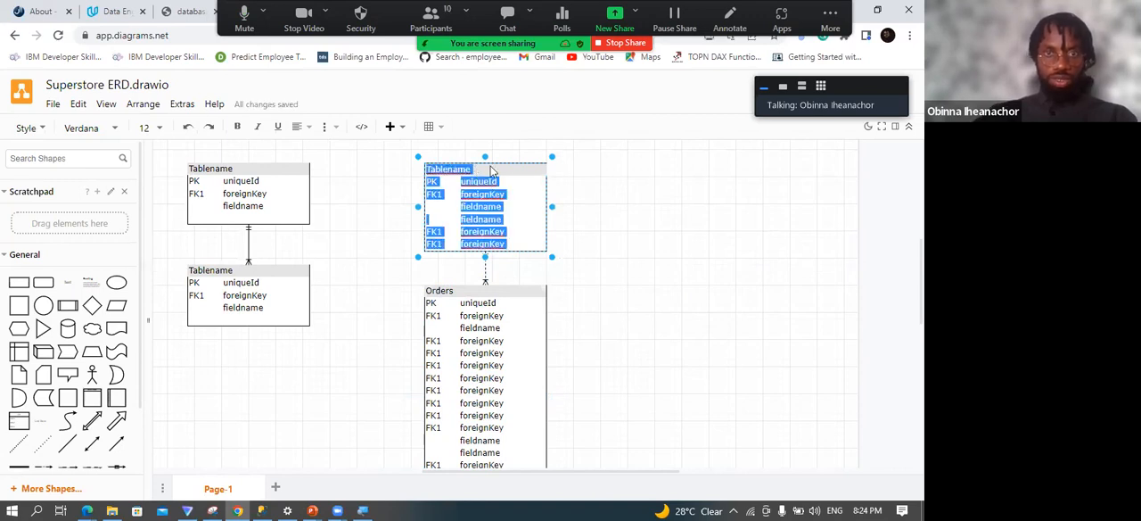
left_click(487, 170)
key("BackSpace")
key("BackSpace")
key("BackSpace")
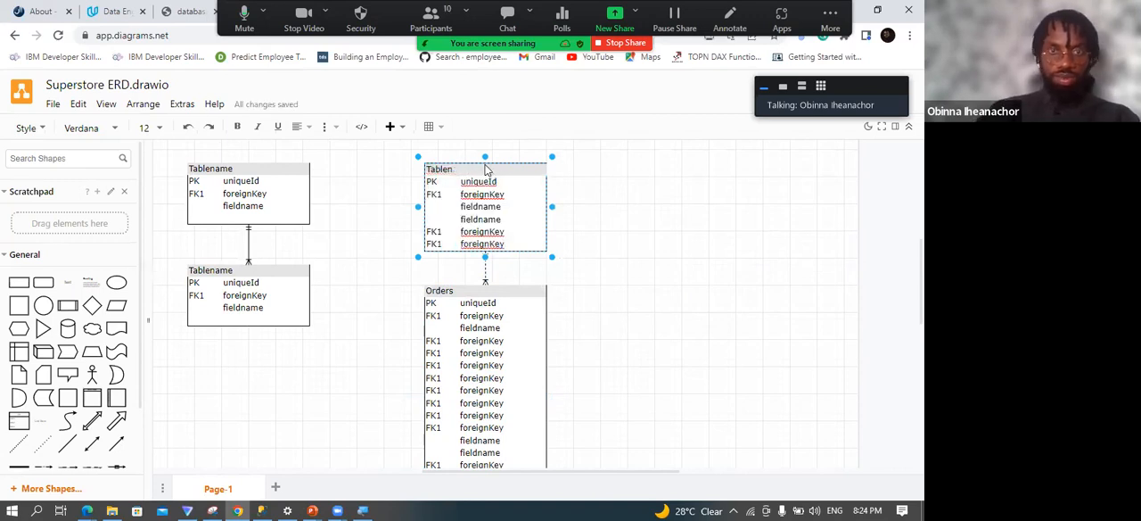
key("BackSpace")
key("BackSpace")
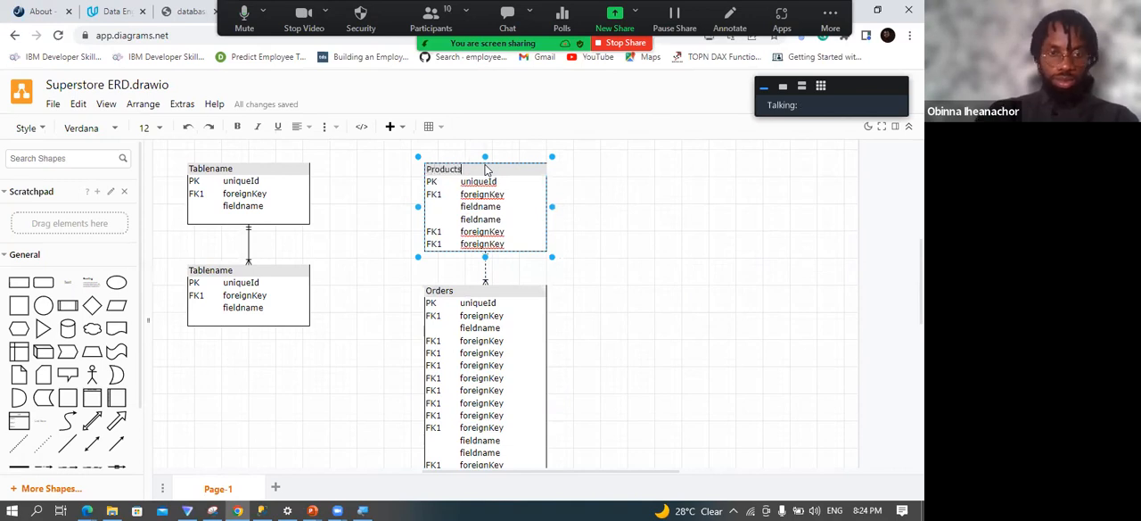
Rename the upper table in the left column as Location.
left_click(229, 170)
double_click(230, 170)
left_click(230, 170)
key("BackSpace")
key("BackSpace")
key("BackSpace")
key("BackSpace")
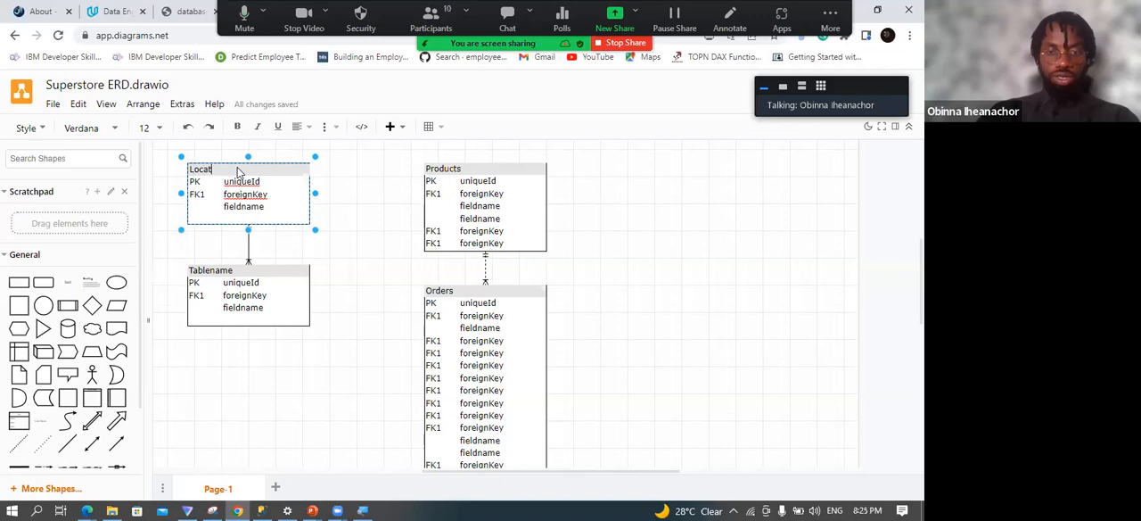
Rename the table below Location as Customers and finish the text editing.
left_click(223, 273)
double_click(224, 274)
left_click(236, 273)
left_click_drag(237, 273, 181, 260)
type("Customers")
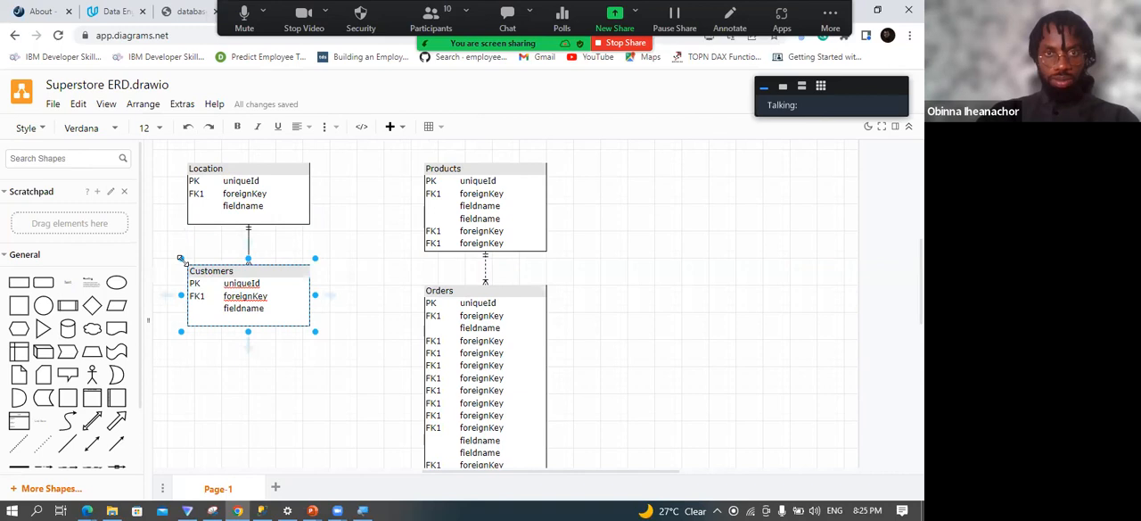
left_click(344, 295)
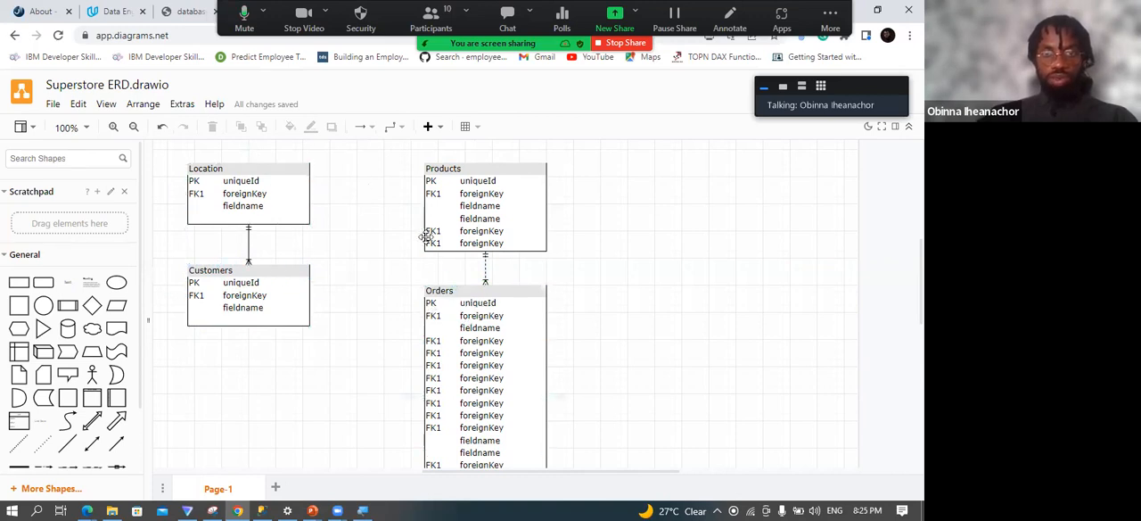
left_click(465, 167)
left_click(266, 177)
left_click(257, 269)
scroll(463, 313, "down", 2)
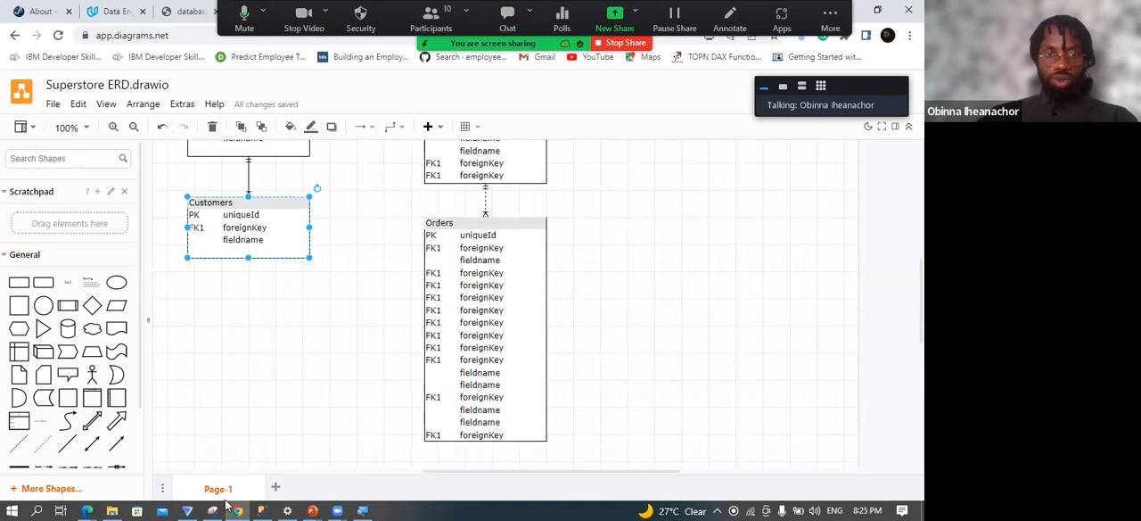
Open Superstore Sample Data.xlsx from the Migration folder in Excel and select the header row of the Orders sheet.
left_click(112, 510)
left_click(201, 122)
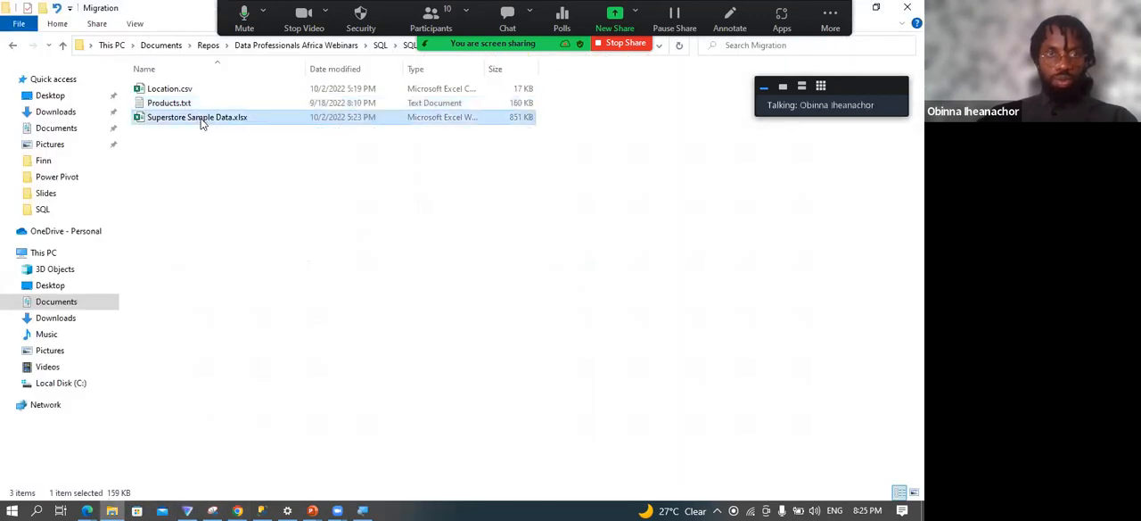
left_click(200, 124)
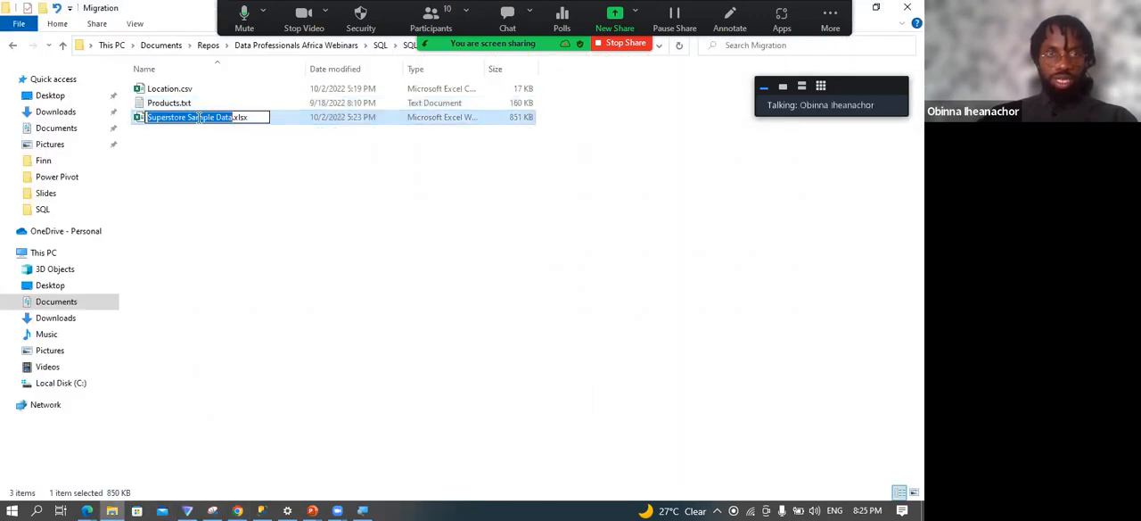
double_click(274, 119)
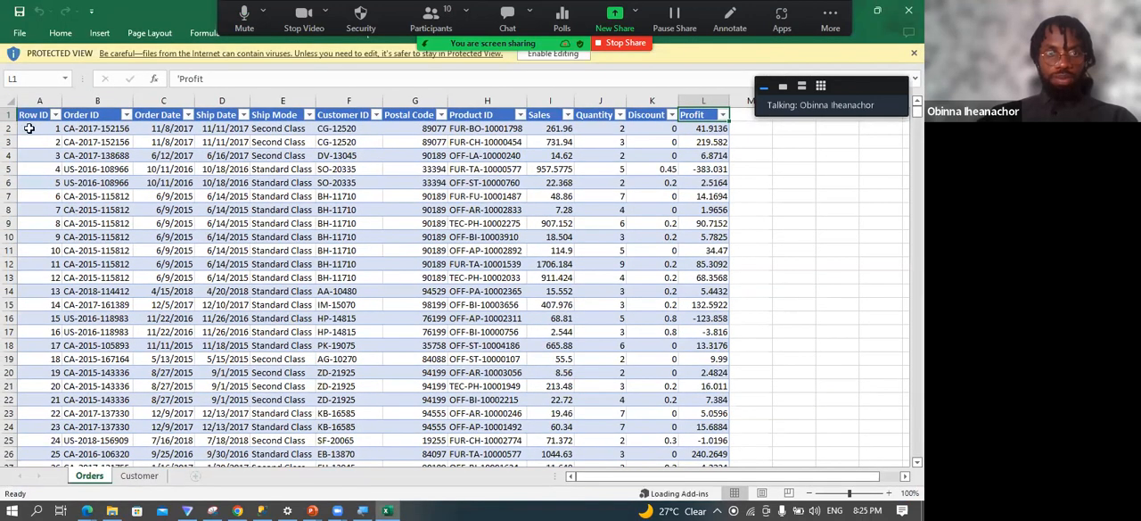
left_click(34, 122)
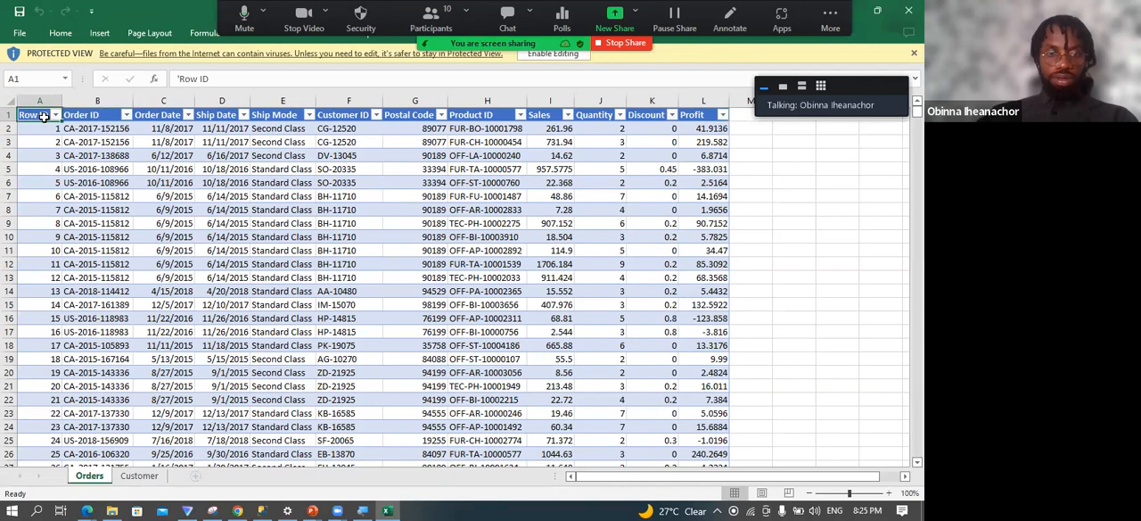
key("ctrl+shift+Right")
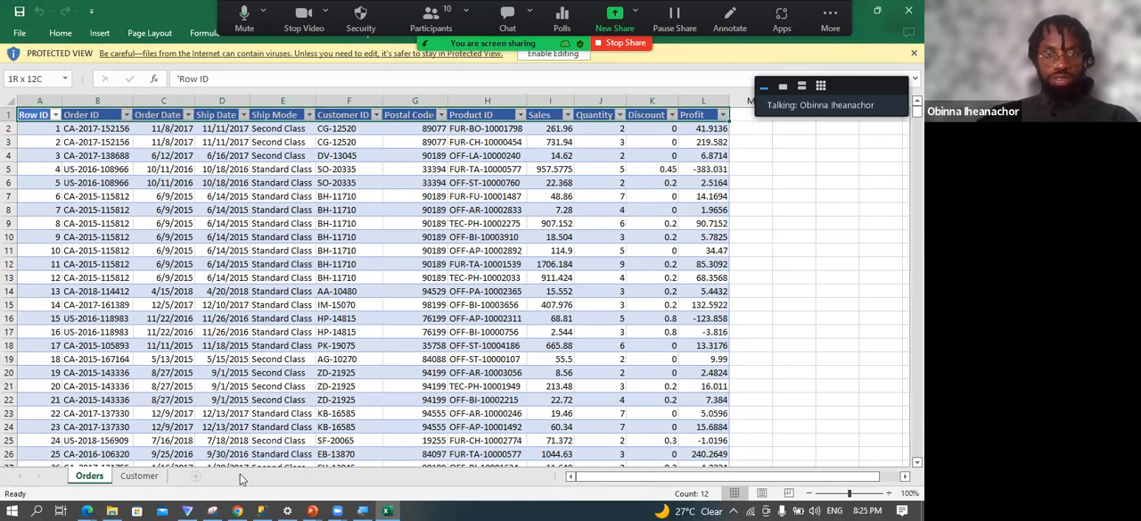
Compare the diagram's Orders table with the workbook's Orders sheet and select the Row ID column.
left_click(237, 510)
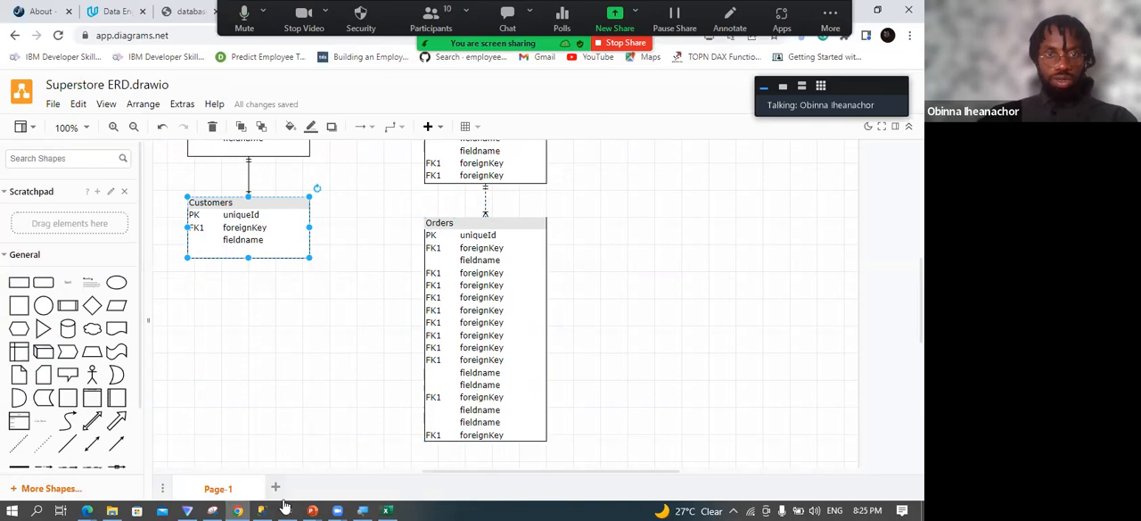
mouse_move(387, 510)
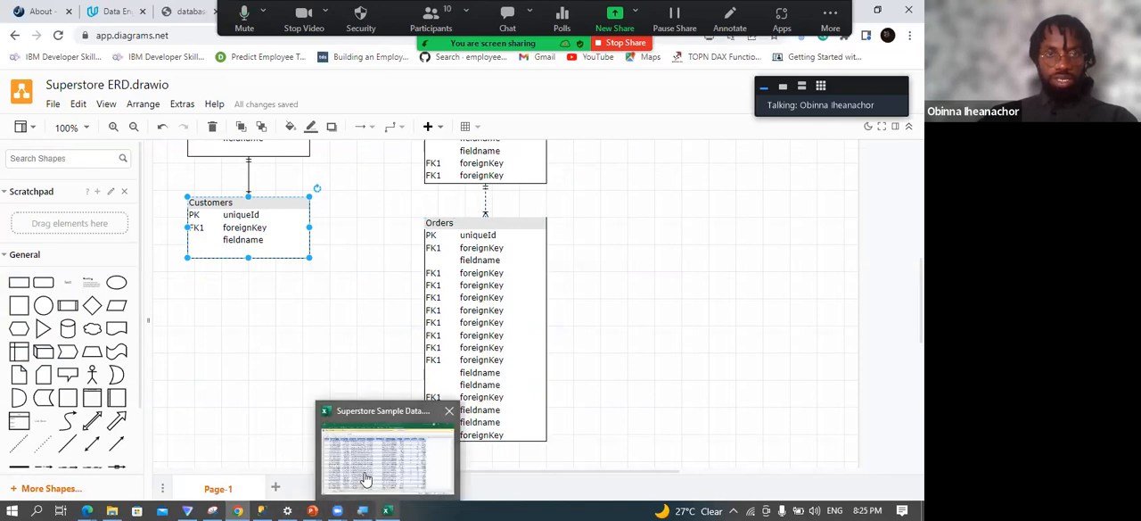
left_click(365, 479)
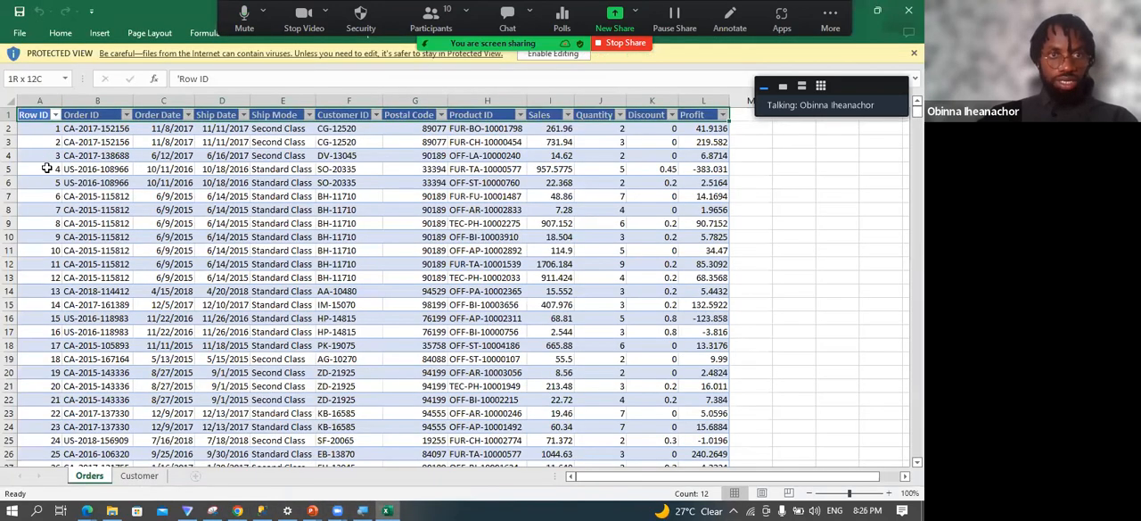
left_click(100, 130)
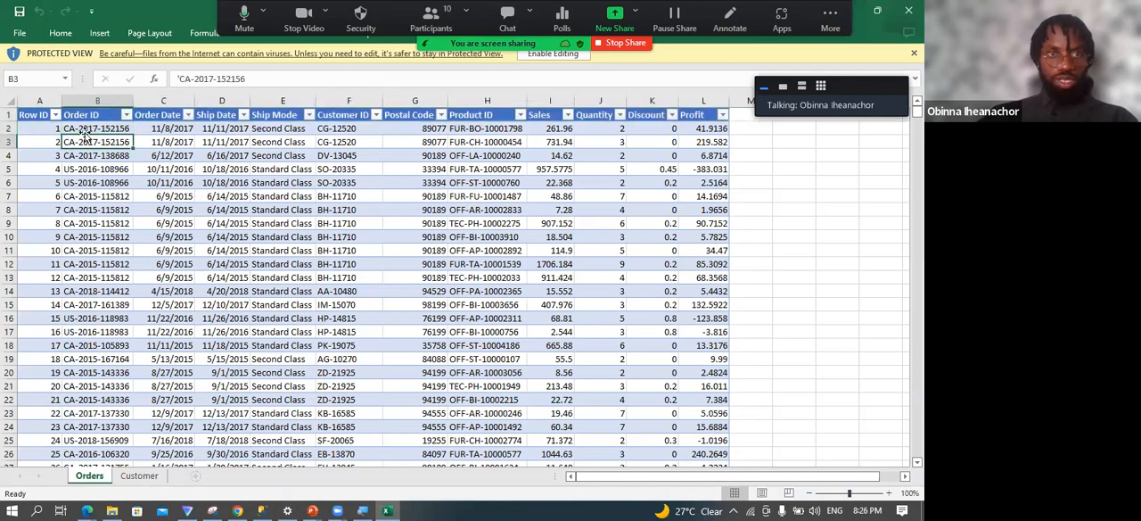
left_click(51, 103)
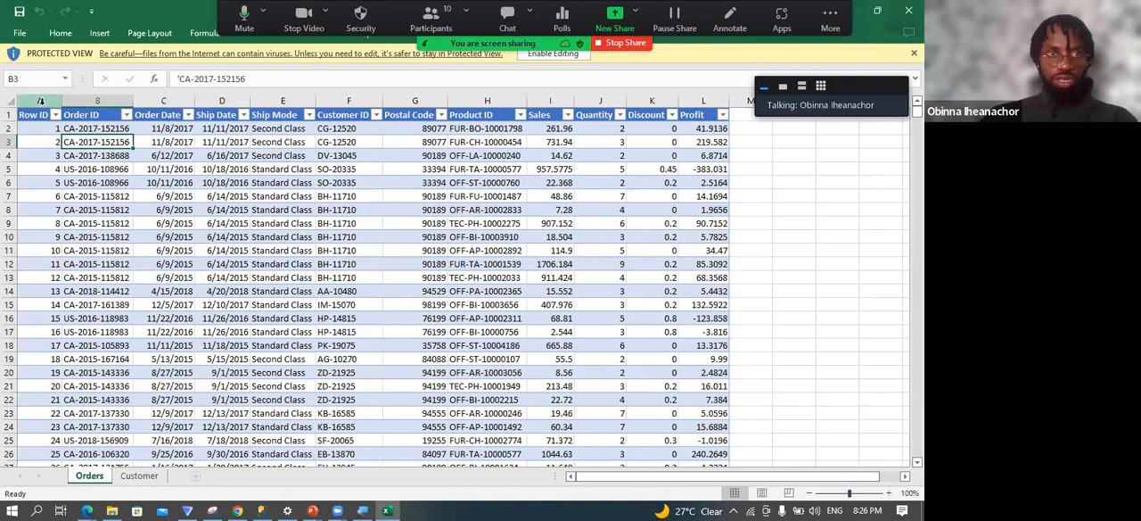
Switch to the ERD in diagrams.net and rename the primary key field of the Orders table as RowId.
left_click(238, 510)
double_click(480, 235)
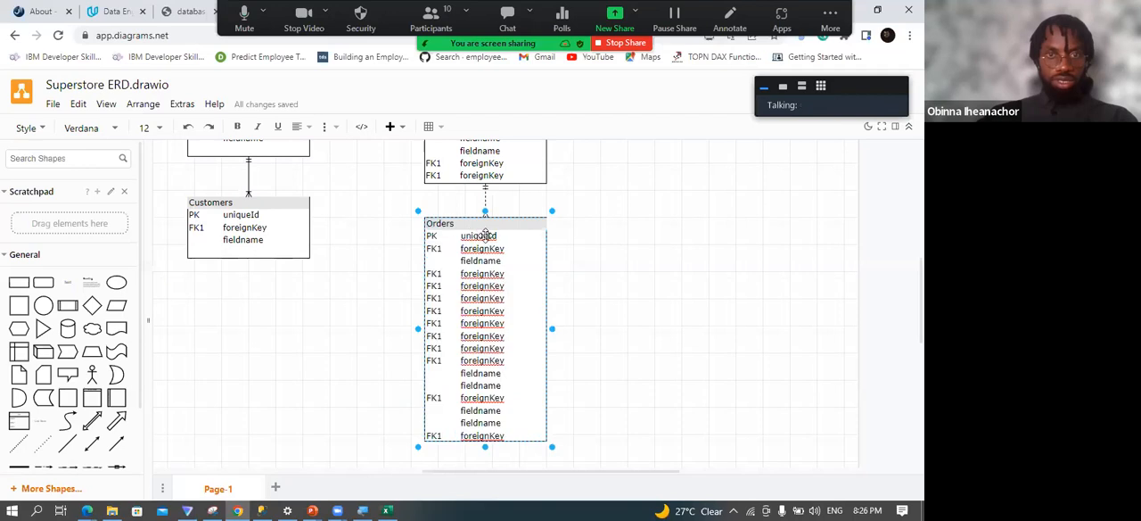
key("BackSpace")
key("BackSpace")
key("BackSpace")
key("BackSpace")
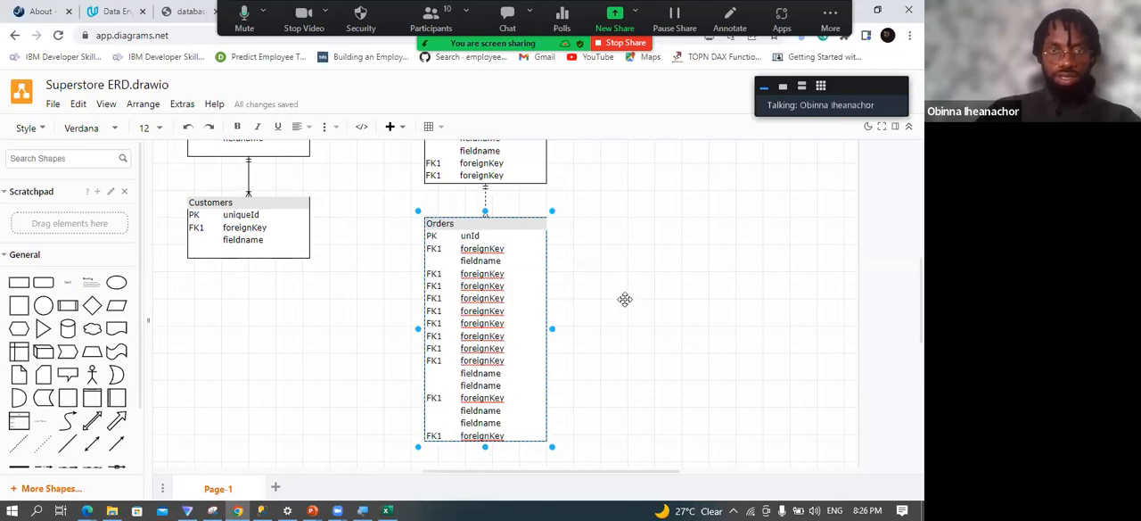
type("Row")
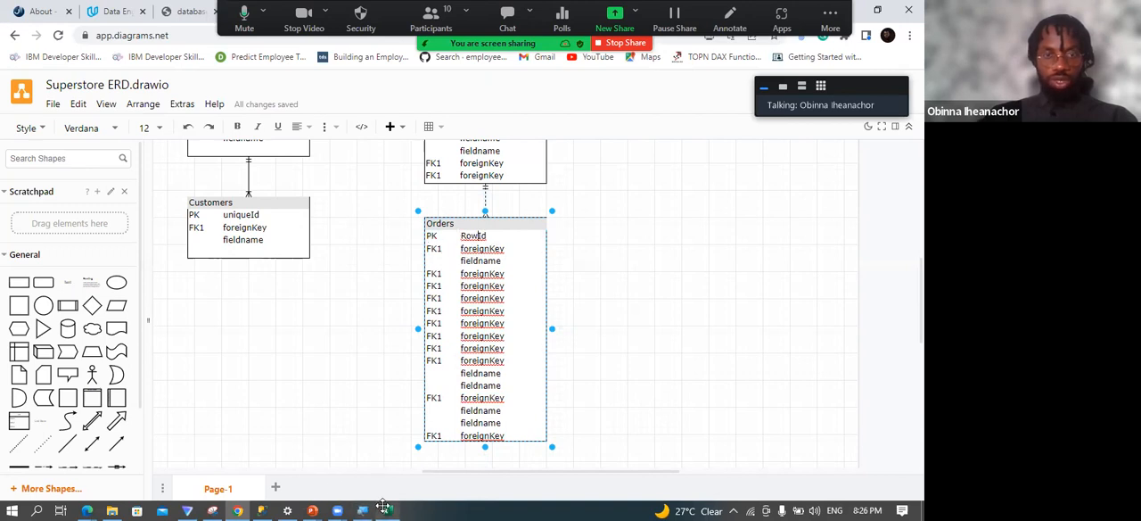
Check the Order ID heading in the Excel workbook and rename the Orders field below RowId as OrderID in the diagram.
mouse_move(382, 507)
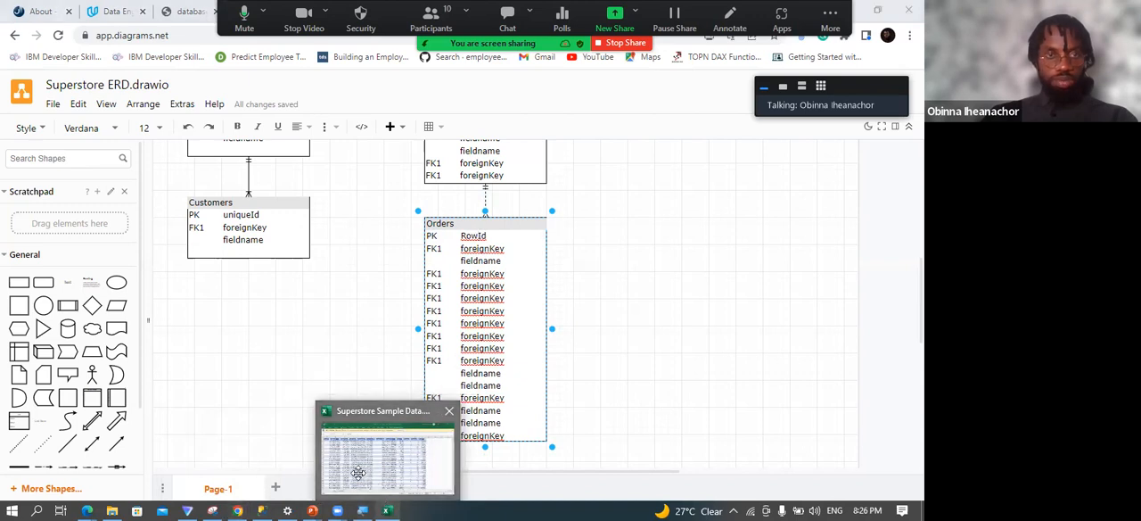
left_click(385, 460)
left_click(100, 112)
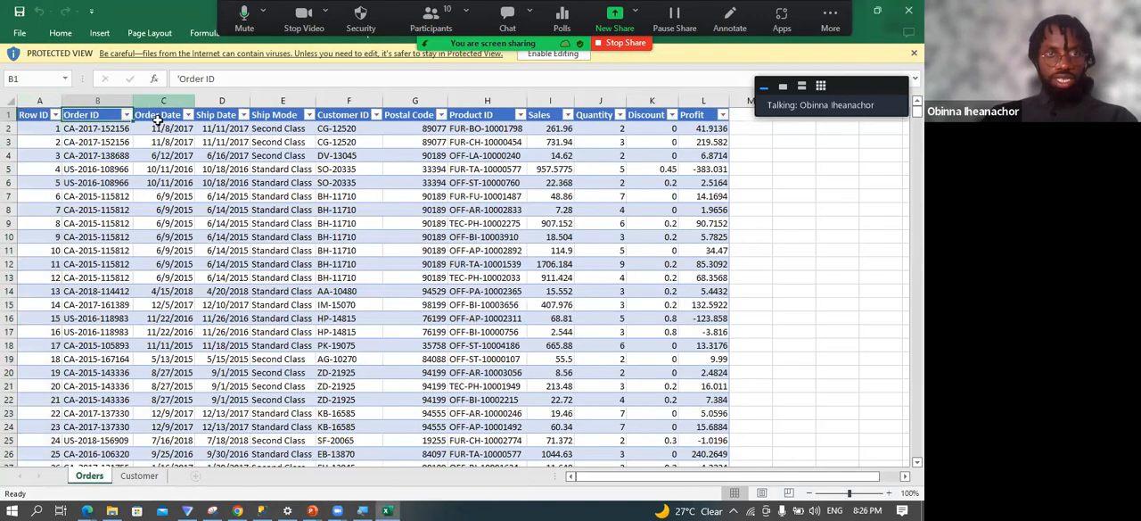
left_click(388, 505)
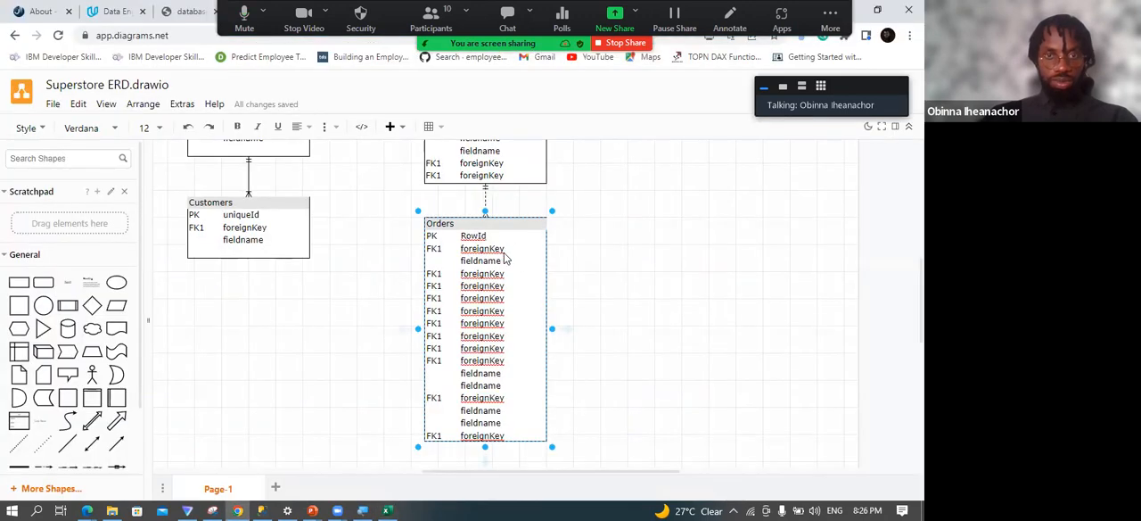
key("BackSpace")
key("BackSpace")
key("BackSpace")
key("BackSpace")
key("BackSpace")
key("BackSpace")
key("BackSpace")
key("BackSpace")
key("BackSpace")
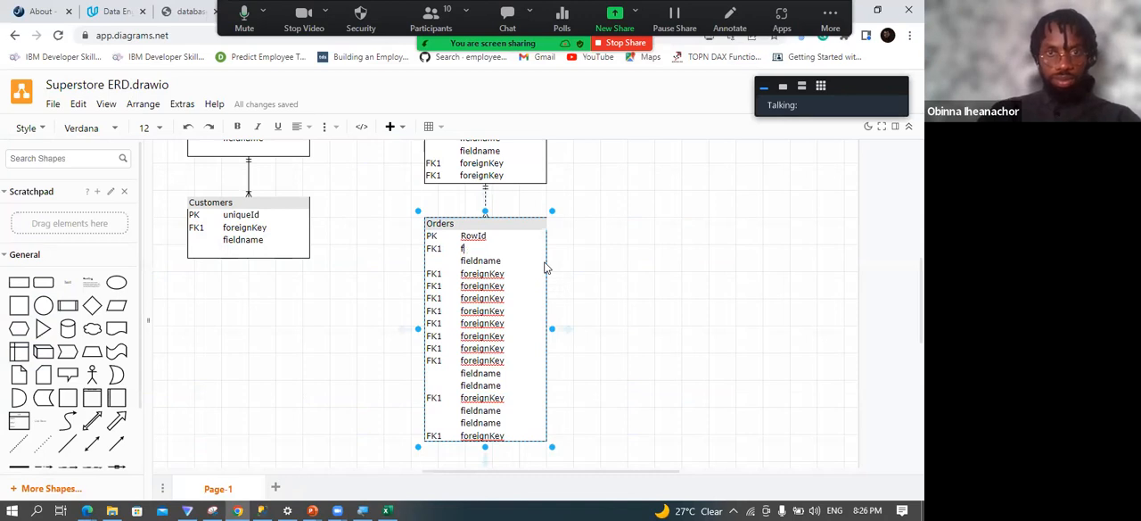
type("Order")
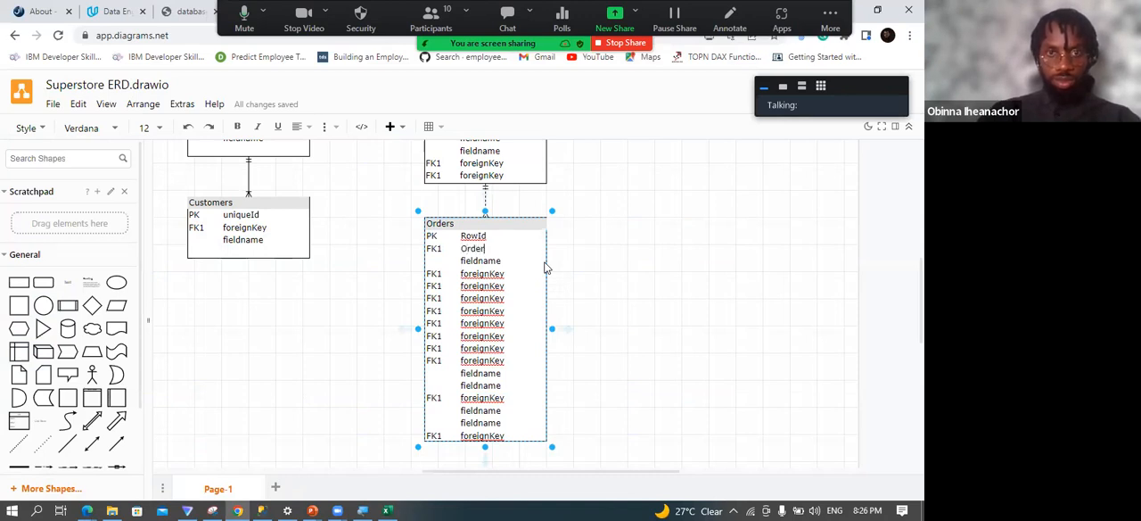
type("ID")
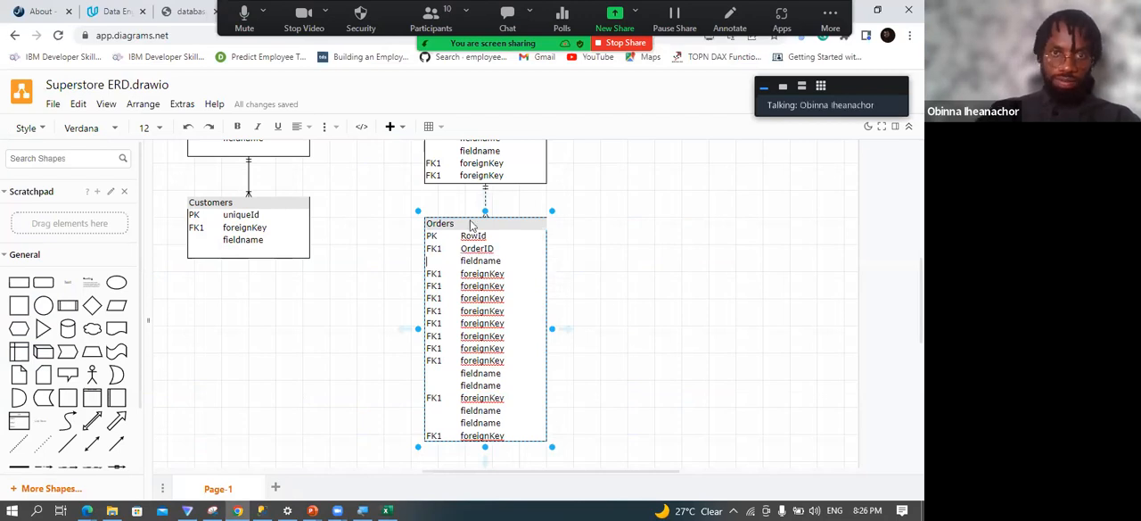
Rename the Orders field below OrderID as Order Date.
key("BackSpace")
key("BackSpace")
key("BackSpace")
key("BackSpace")
key("BackSpace")
key("BackSpace")
type("Order Date")
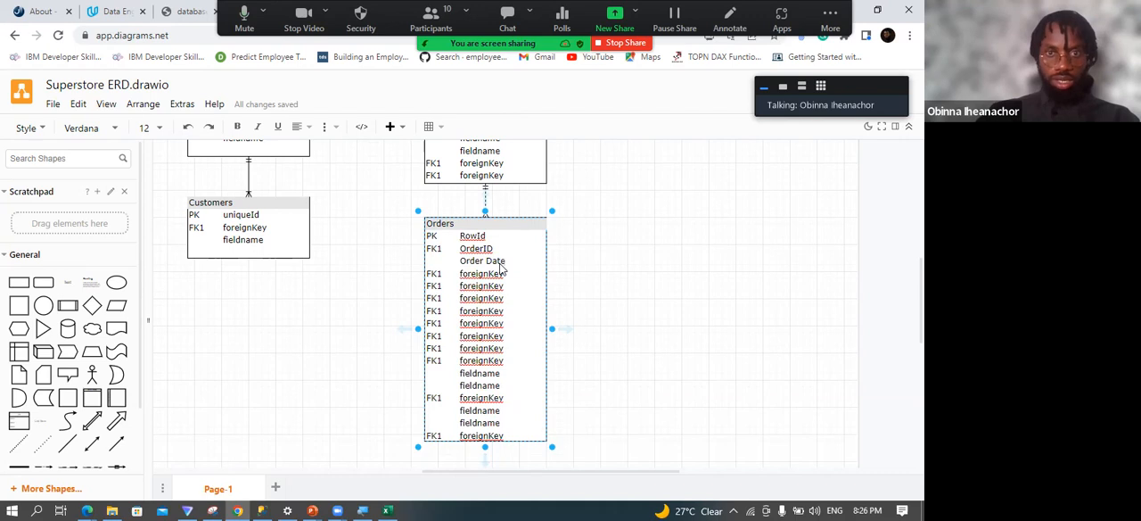
Replace the foreignKey placeholder below Order Date with Ship Date in the Orders table.
key("BackSpace")
key("BackSpace")
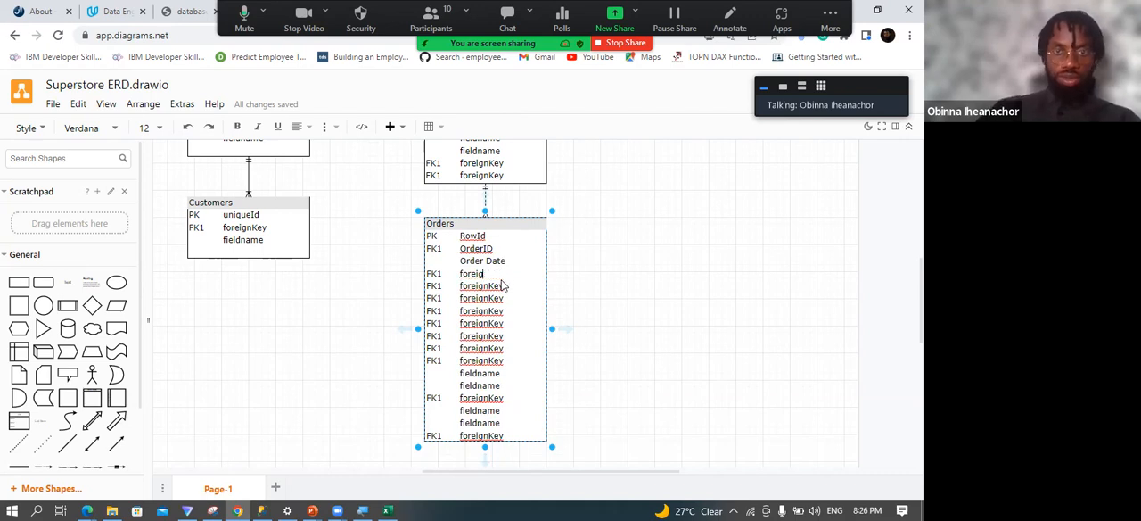
key("BackSpace")
key("BackSpace")
key("BackSpace")
key("BackSpace")
type("Ship Date")
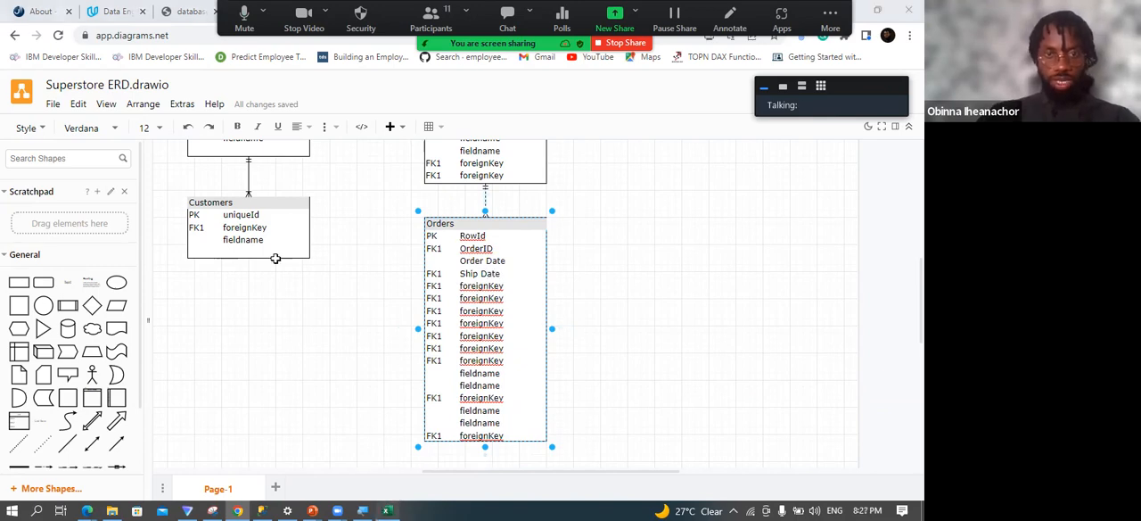
Consult the workbook's column headings and rename the Orders field below Ship Date as Ship Mode in the diagram.
key("alt+Tab")
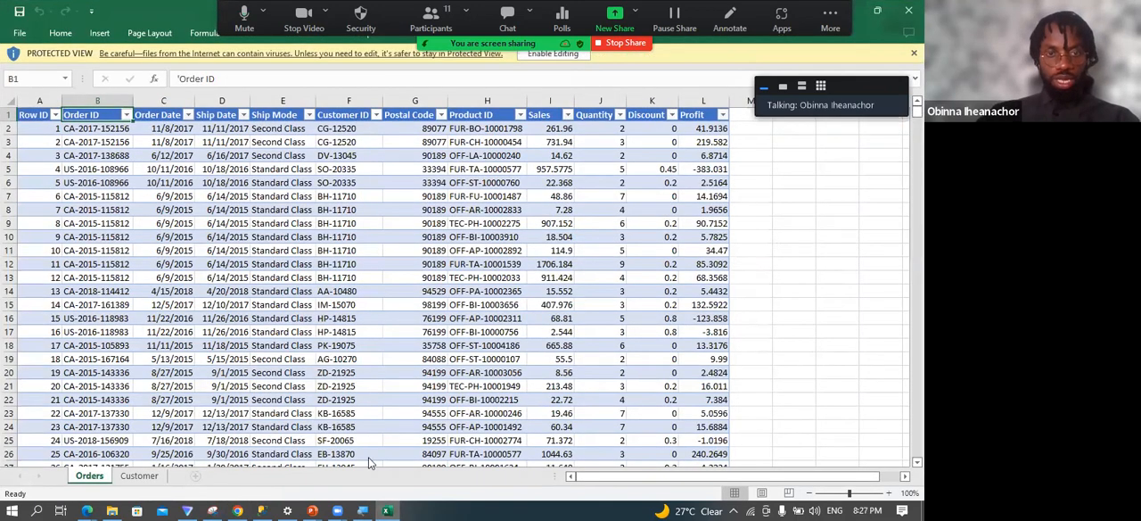
left_click(239, 509)
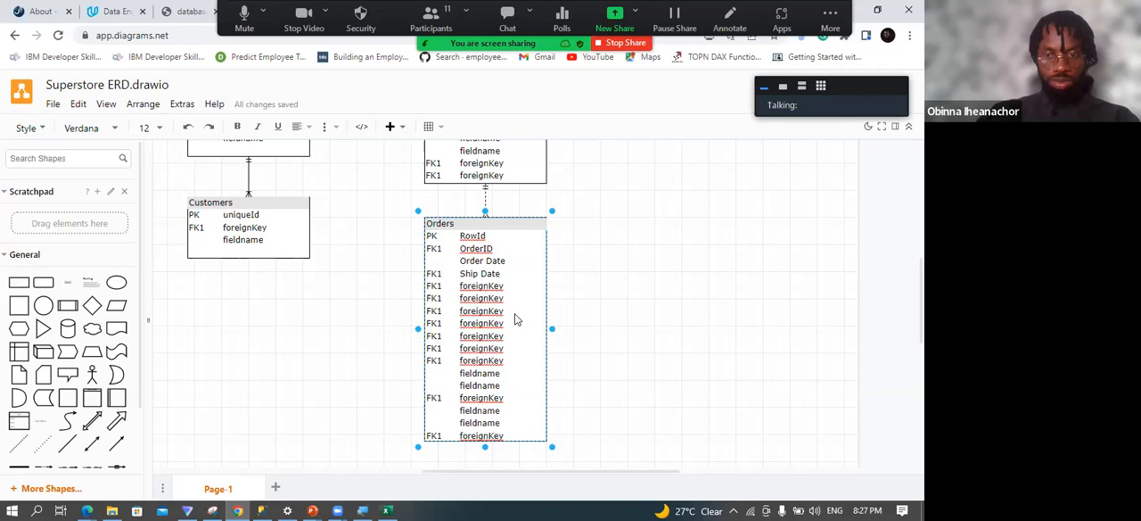
key("Right")
key("Right")
key("Right")
key("Right")
key("Right")
key("Right")
key("Right")
key("Right")
key("Right")
key("Right")
key("Right")
key("Right")
key("Right")
key("Right")
key("Right")
key("BackSpace")
key("BackSpace")
key("BackSpace")
key("BackSpace")
key("BackSpace")
key("BackSpace")
key("BackSpace")
key("BackSpace")
key("BackSpace")
key("BackSpace")
type("Ship Mode")
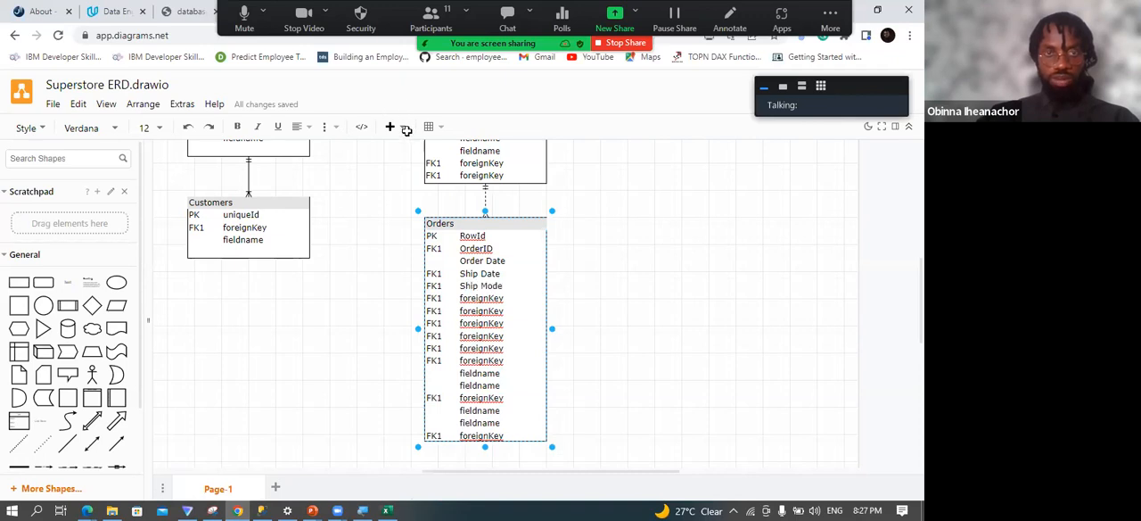
Rename the Orders field below Ship Mode as Customer ID.
key("Down")
key("BackSpace")
key("BackSpace")
key("BackSpace")
key("BackSpace")
key("BackSpace")
key("BackSpace")
key("BackSpace")
key("BackSpace")
key("BackSpace")
key("BackSpace")
type("Customer ID")
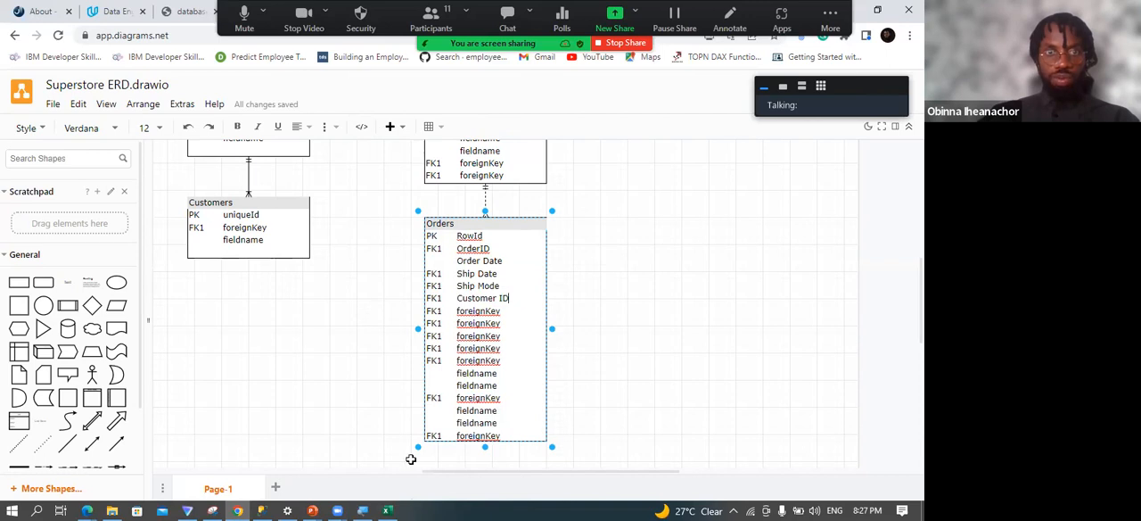
Replace the placeholder below Customer ID with Postal Code in the Orders table, checking the heading in the Excel workbook.
key("Down")
key("BackSpace")
key("BackSpace")
key("BackSpace")
key("BackSpace")
key("BackSpace")
key("BackSpace")
key("BackSpace")
key("BackSpace")
key("BackSpace")
key("BackSpace")
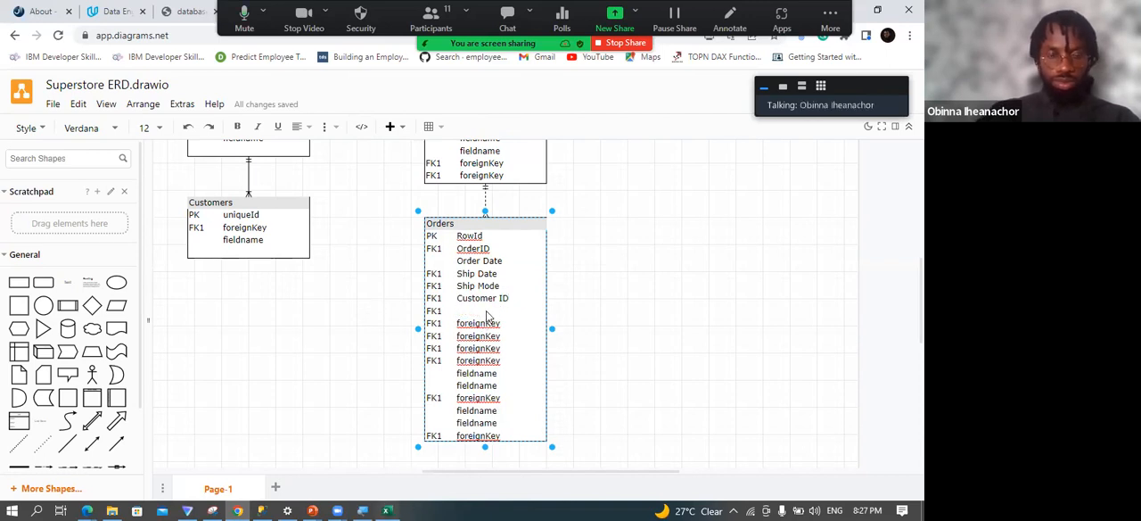
key("alt+Tab")
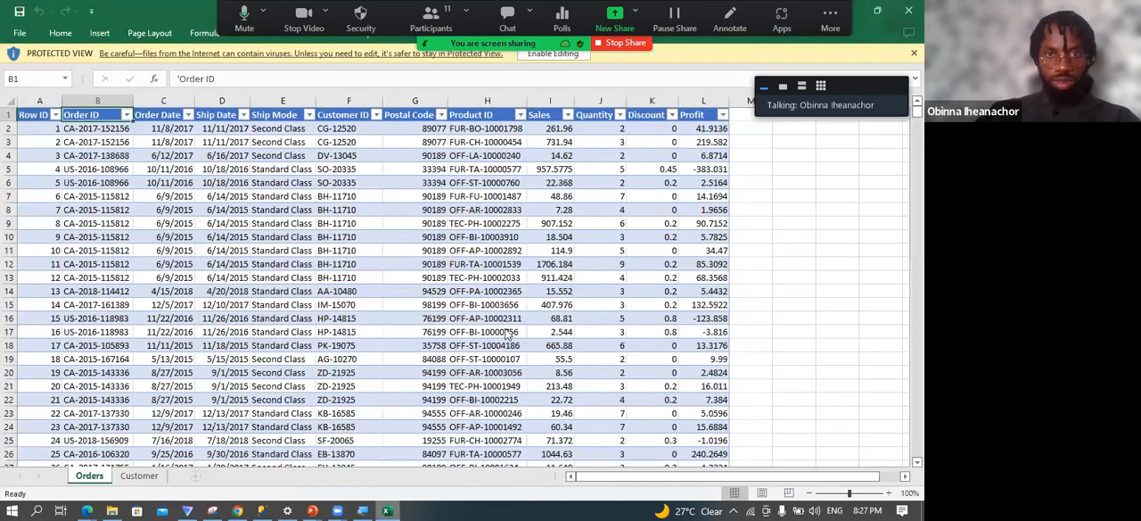
left_click(389, 507)
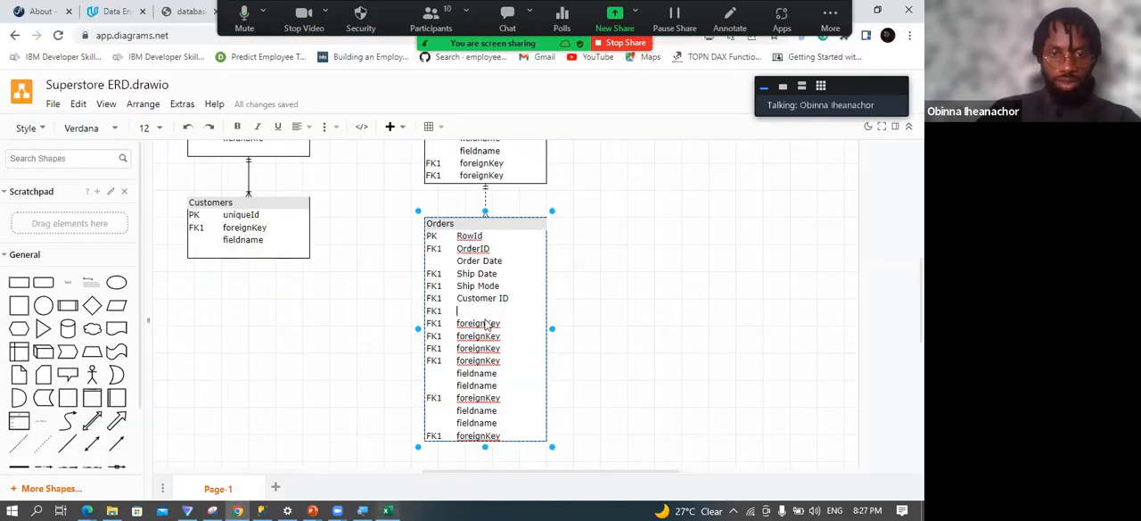
key("alt+Tab")
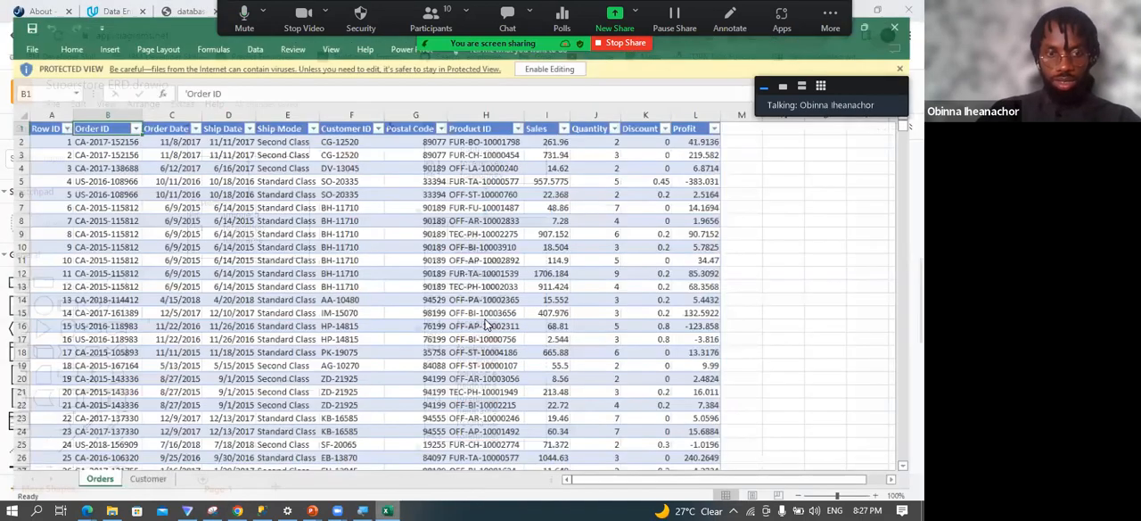
key("alt+Tab")
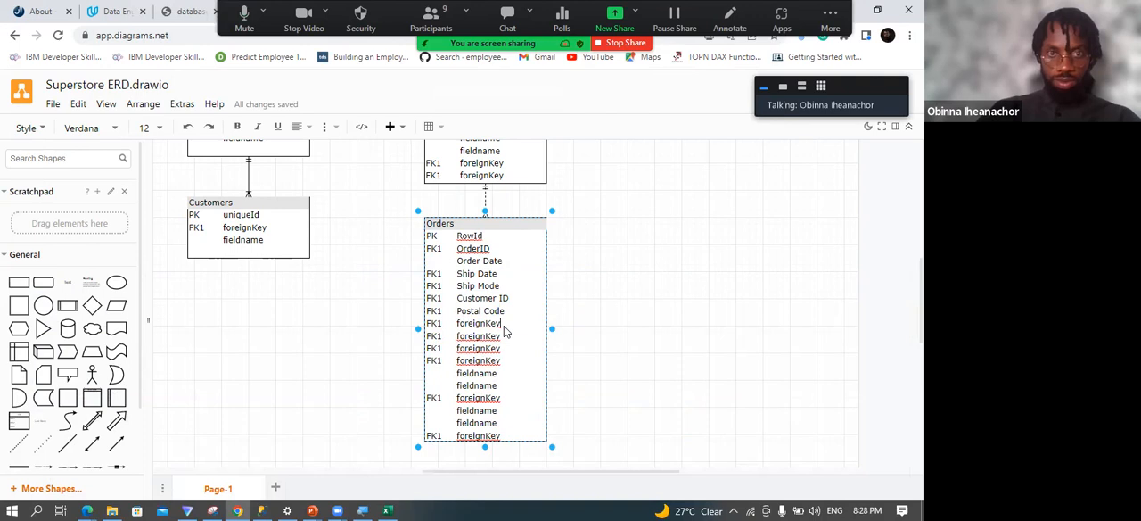
Rename the Orders field below Postal Code as Product ID and switch back to the Excel workbook.
key("BackSpace")
key("BackSpace")
key("BackSpace")
key("BackSpace")
key("BackSpace")
key("BackSpace")
key("BackSpace")
key("BackSpace")
key("BackSpace")
key("BackSpace")
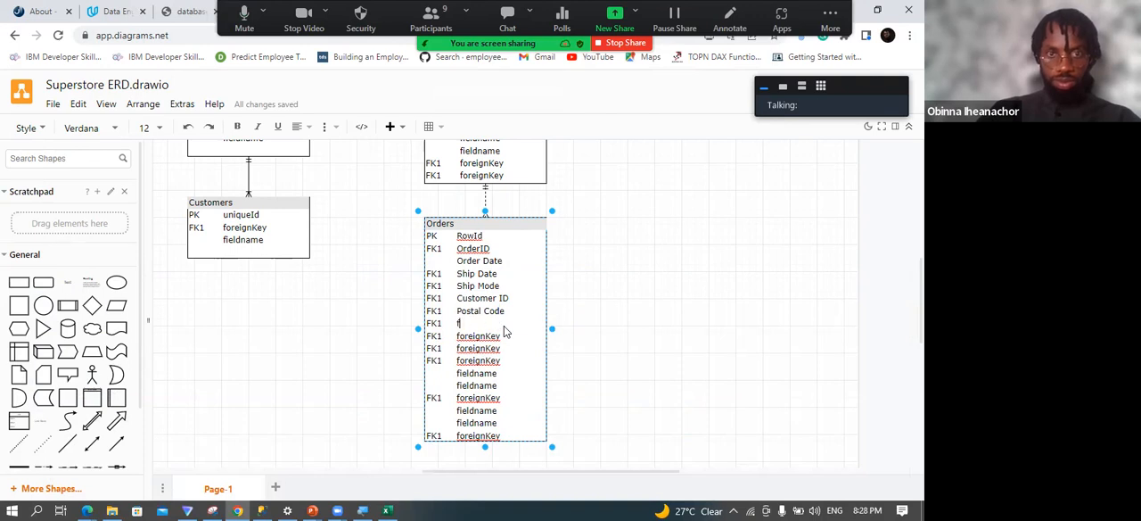
type("Produ")
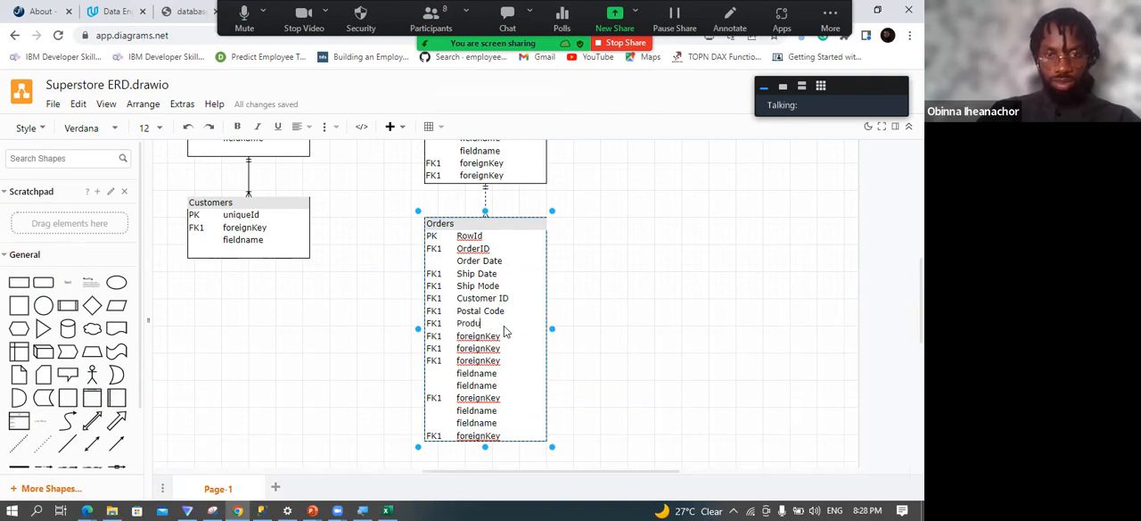
type("ct ID")
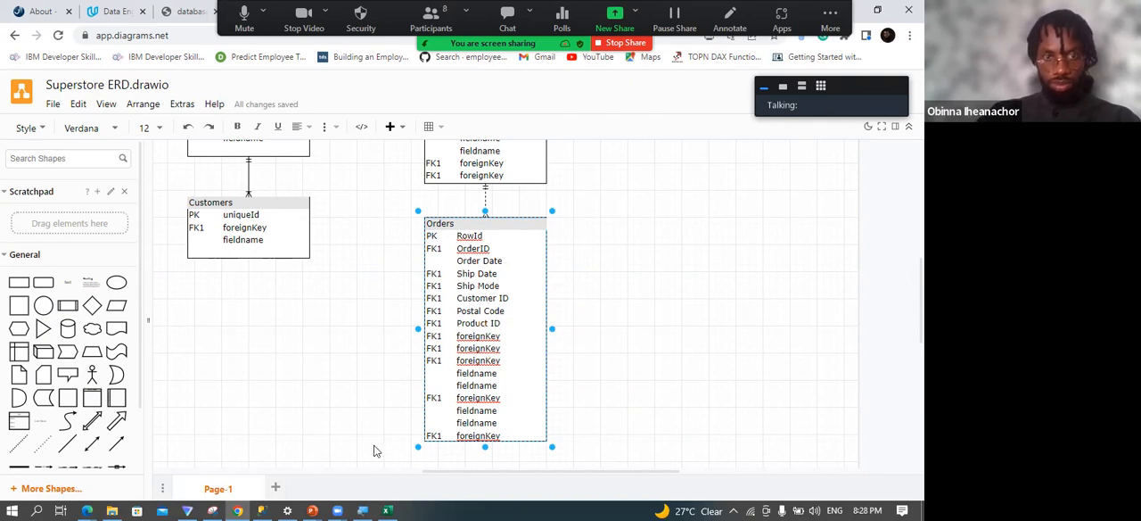
left_click(386, 507)
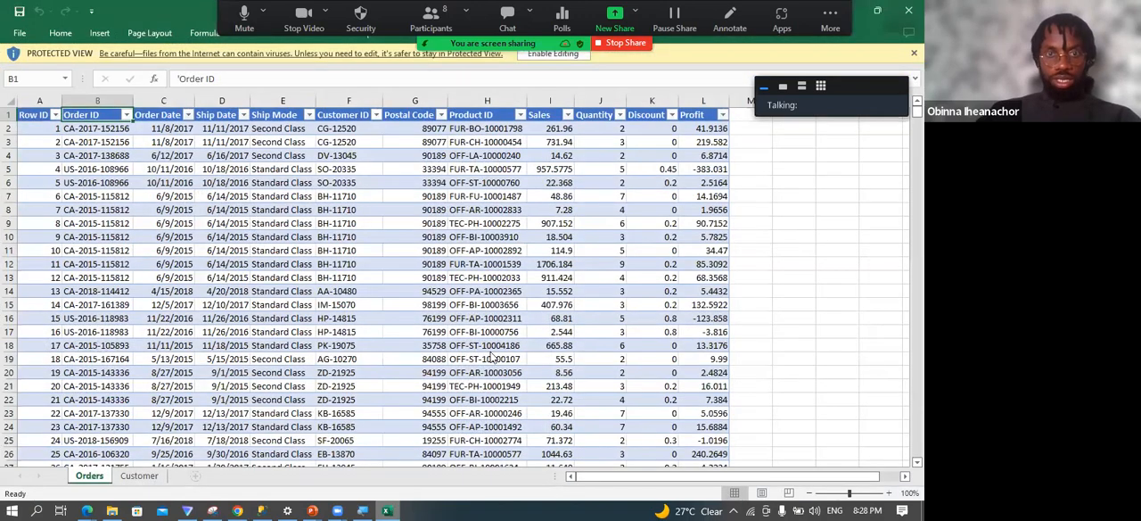
Switch back to the diagram and rename the Orders field below Product ID as Sales.
key("alt+Tab")
double_click(481, 336)
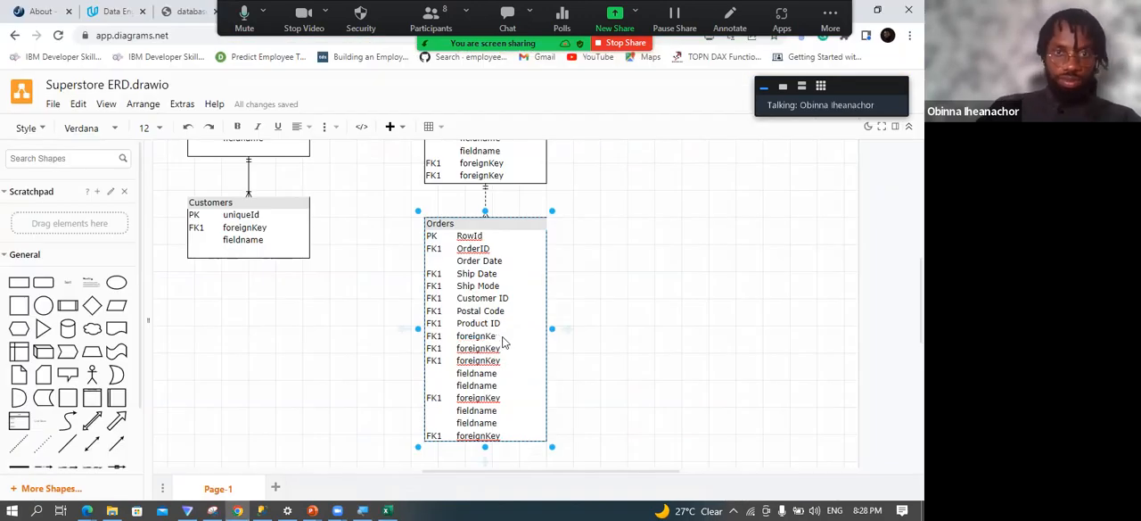
type("f")
type("ales")
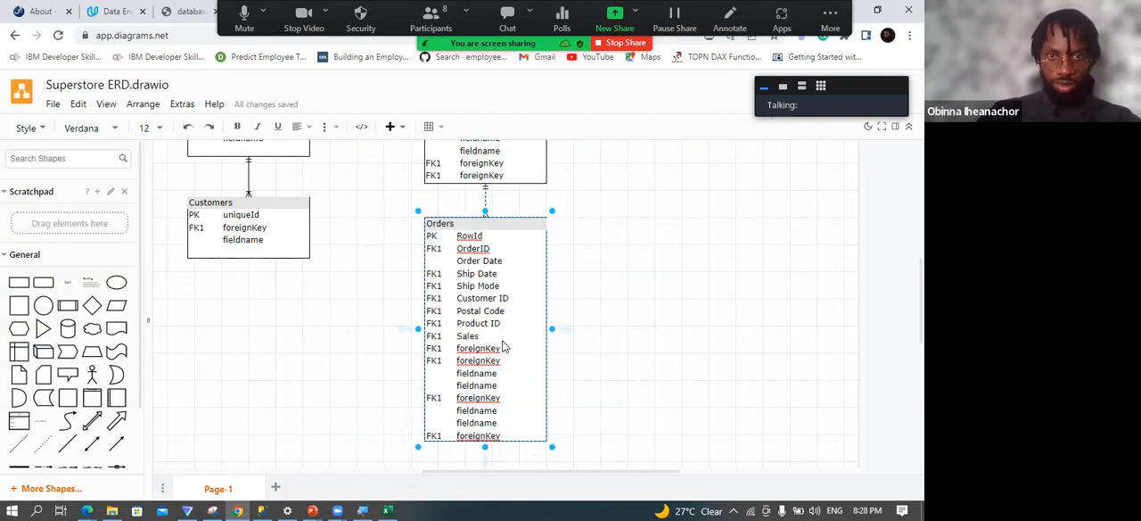
Rename the Orders field below Sales as Quantity.
left_click(503, 348)
key("BackSpace")
key("BackSpace")
key("BackSpace")
key("BackSpace")
key("BackSpace")
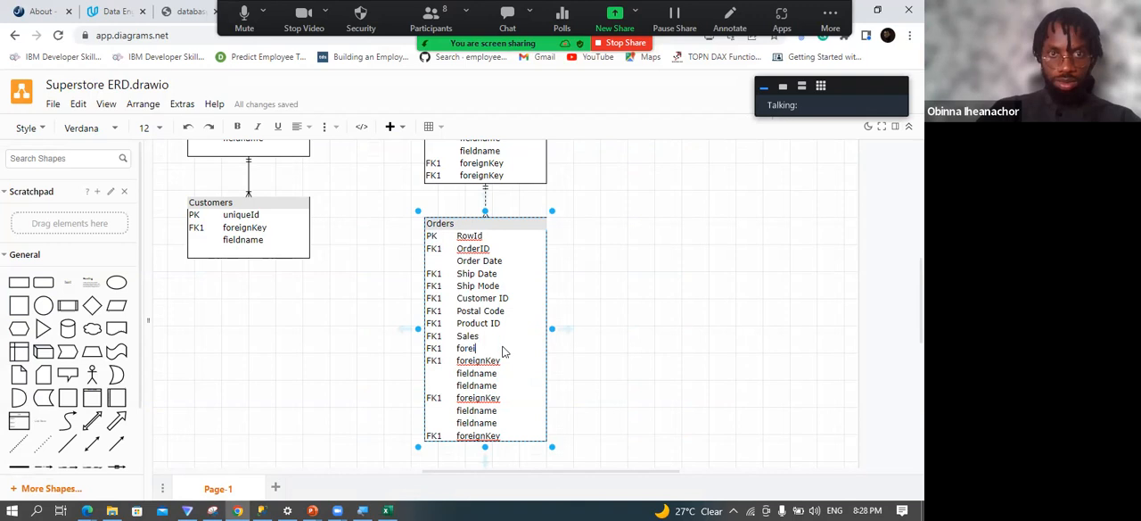
type("Quantity")
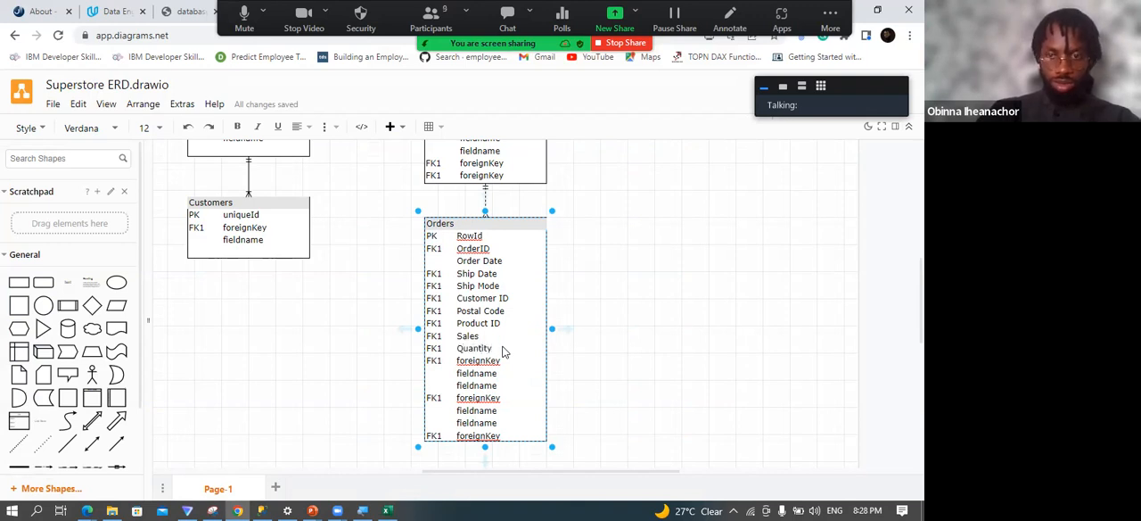
Replace the placeholder below Quantity in the Orders table with Discount.
key("BackSpace")
key("BackSpace")
key("BackSpace")
key("BackSpace")
key("BackSpace")
key("BackSpace")
key("BackSpace")
key("BackSpace")
key("BackSpace")
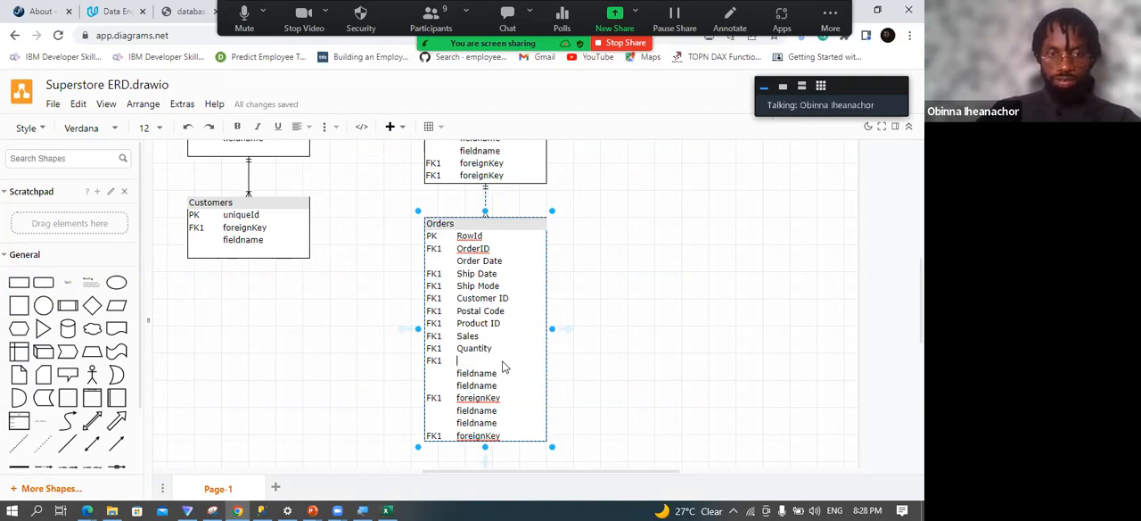
type("Discount")
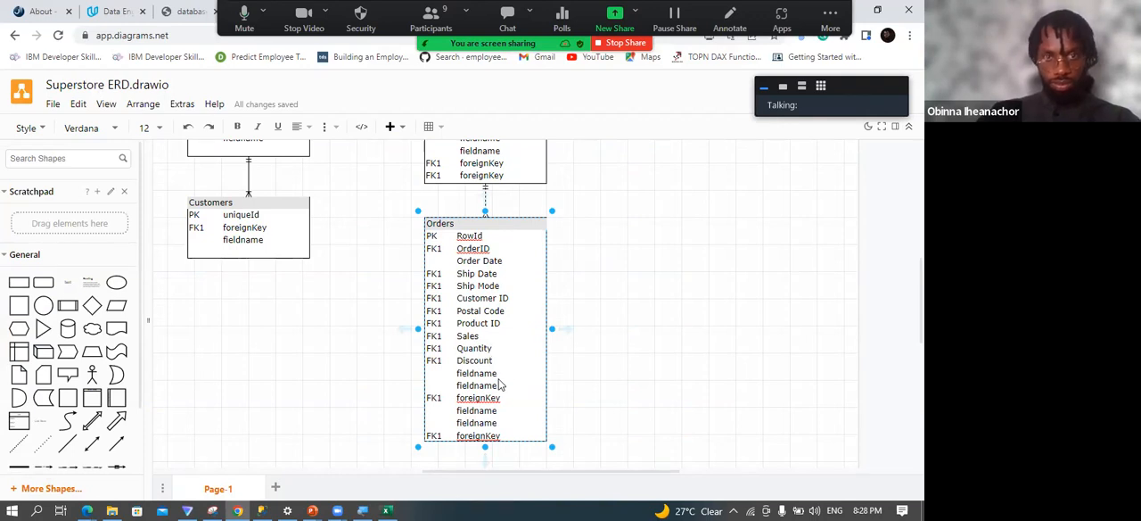
Replace the placeholder below Discount in the Orders table with Profit.
key("BackSpace")
key("BackSpace")
key("BackSpace")
key("BackSpace")
key("BackSpace")
key("BackSpace")
key("BackSpace")
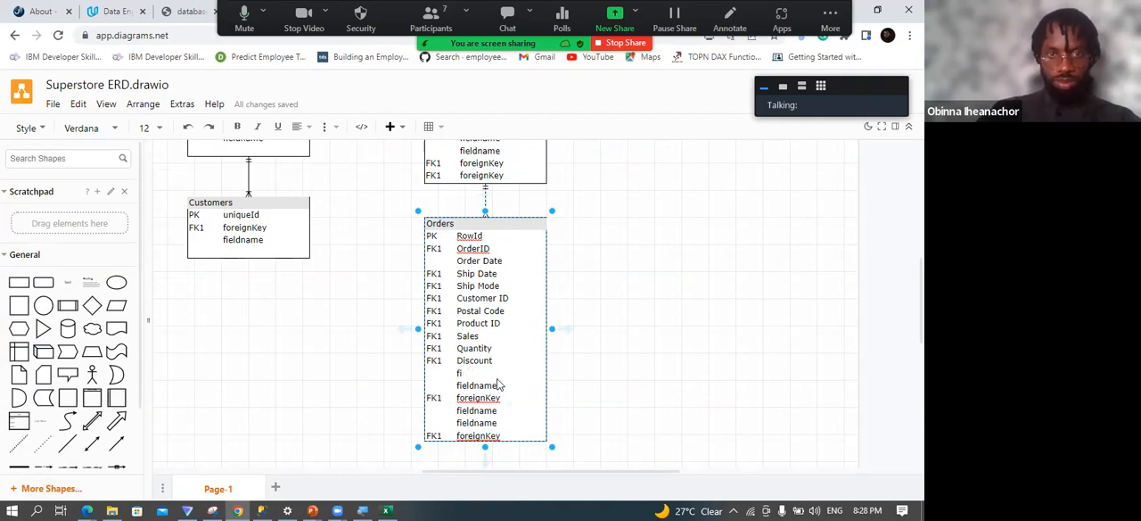
type("Profit")
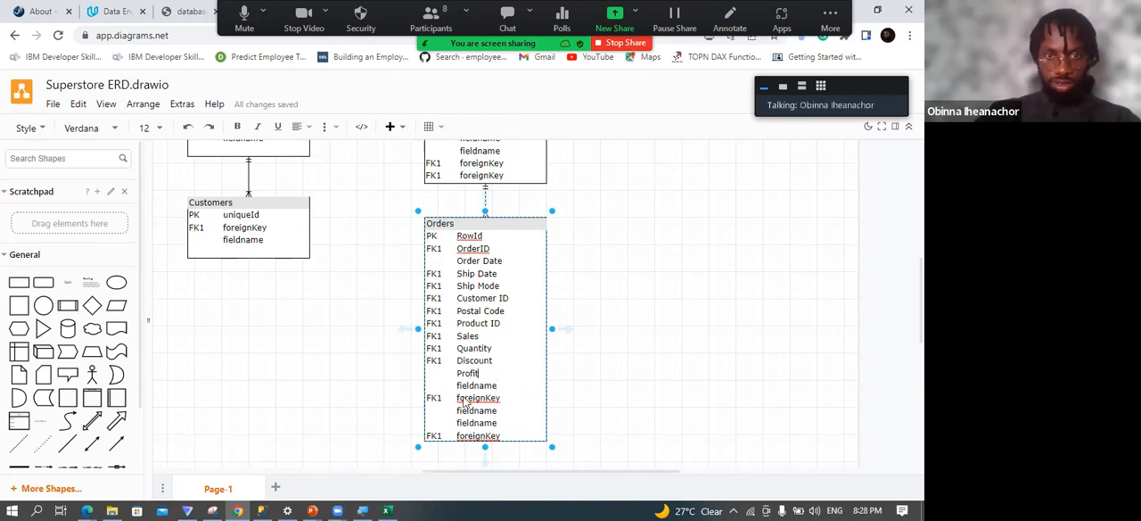
Delete the leftover placeholder rows below Profit and shorten the Orders table to fit its fields.
left_click_drag(456, 385, 501, 437)
key("BackSpace")
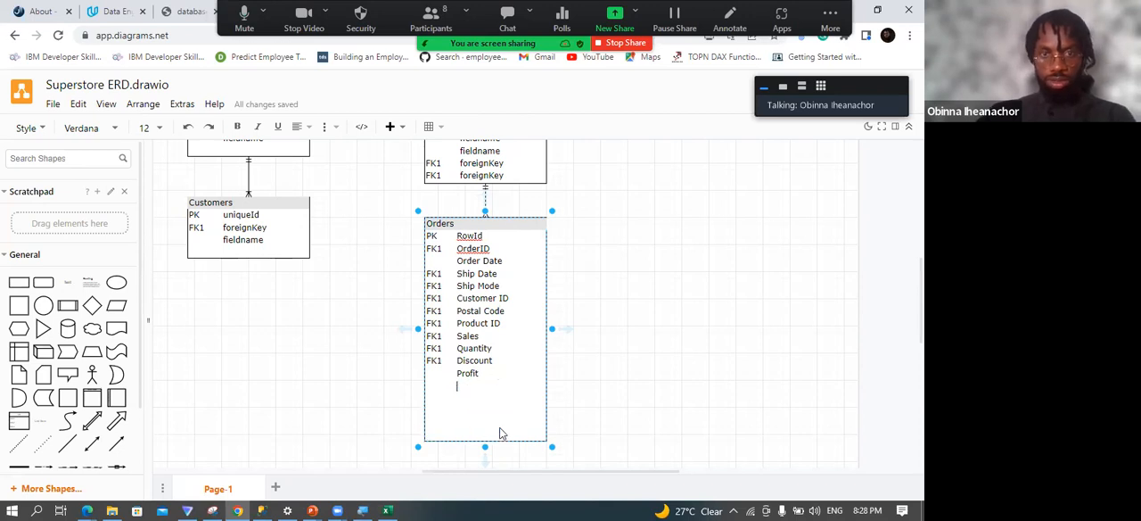
left_click_drag(485, 447, 480, 387)
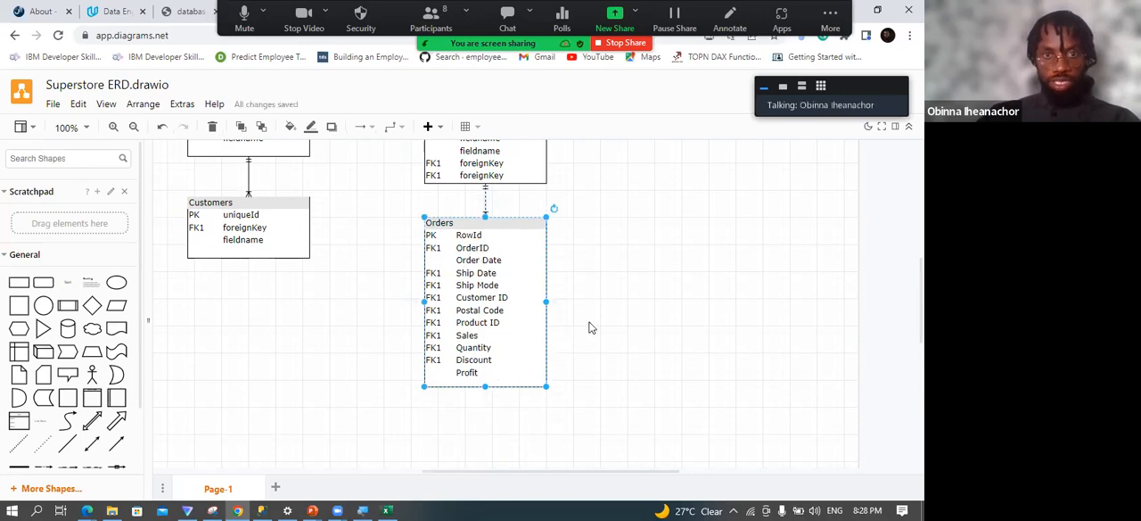
Consult the Customer sheet's headings in the Excel workbook and rename the Customers table's primary key field as Customer ID in the diagram.
scroll(589, 325, "up", 2)
left_click(382, 506)
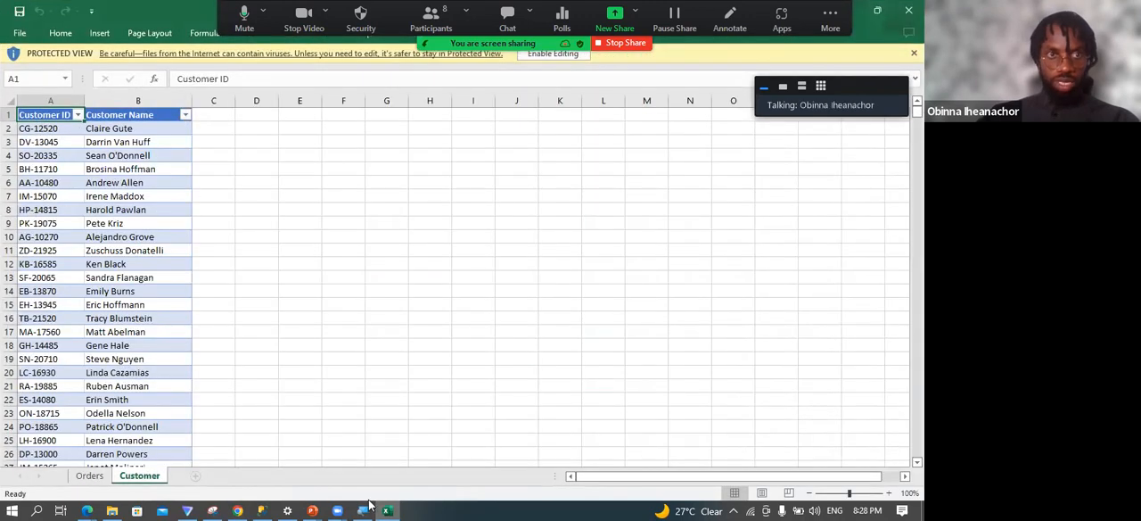
left_click(386, 508)
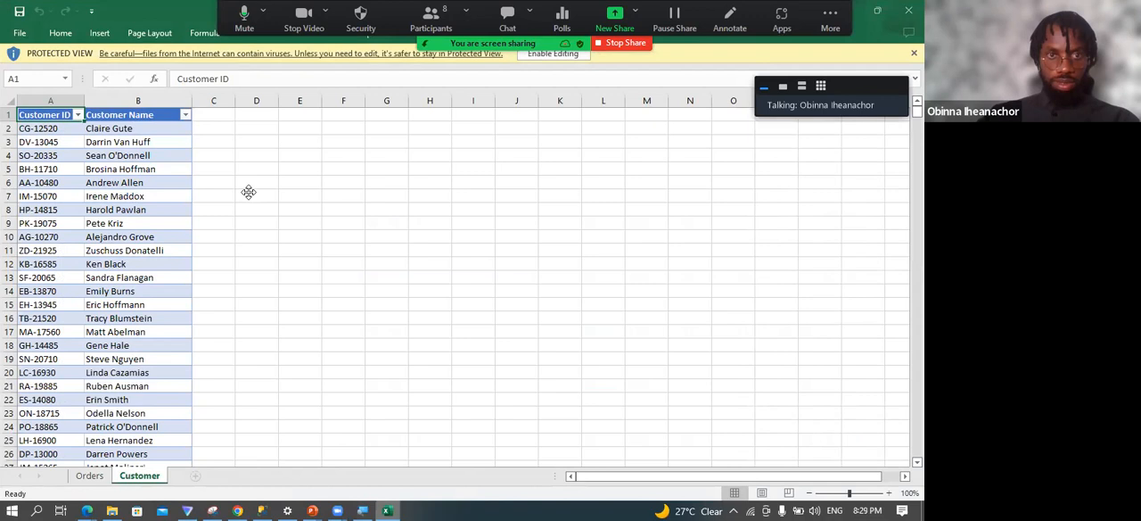
left_click(232, 287)
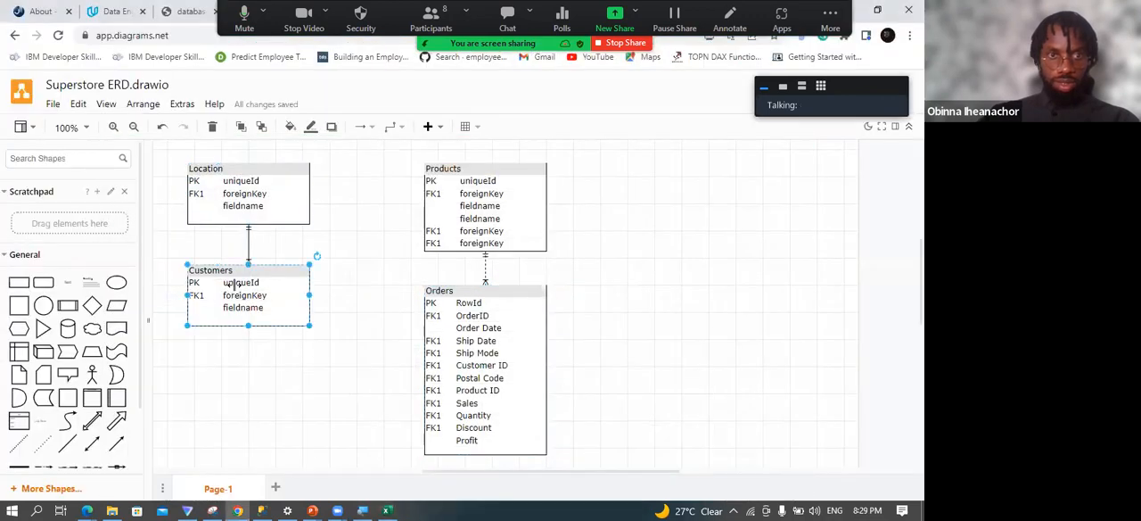
double_click(234, 283)
type("Customer I")
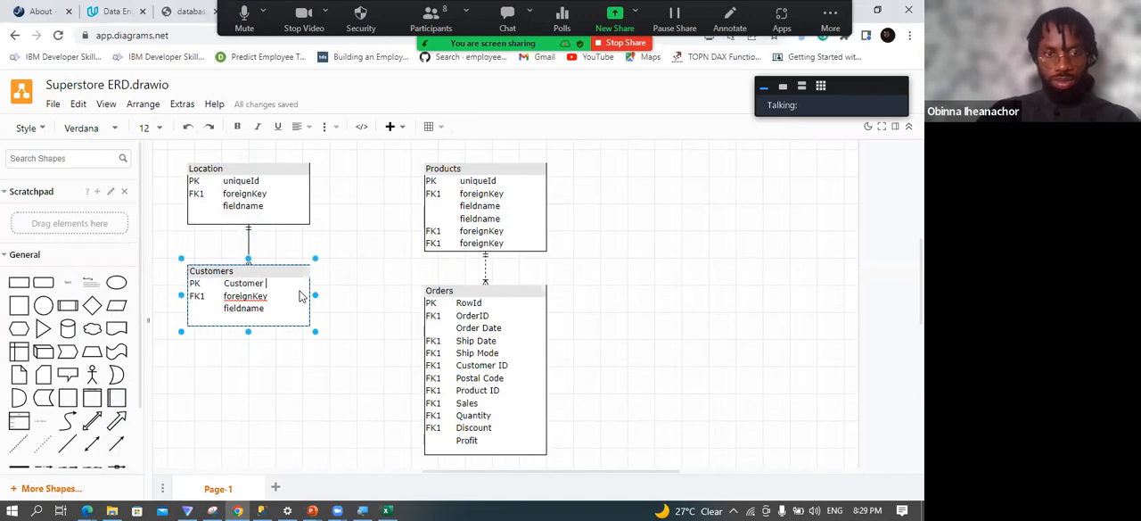
type("D")
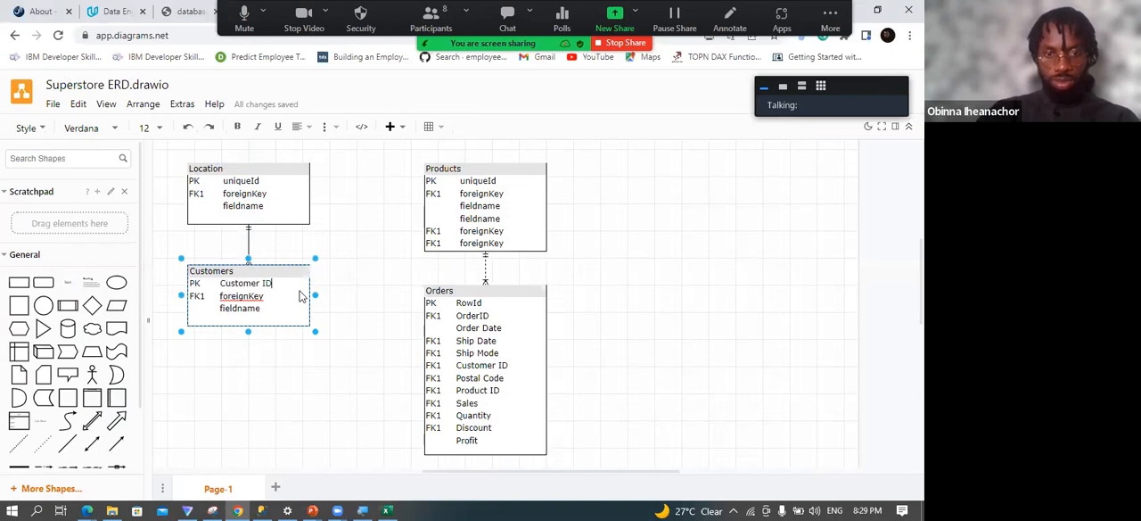
Rename the Customers field below Customer ID as Customer Name and delete the remaining fieldname placeholder.
double_click(254, 301)
type("C")
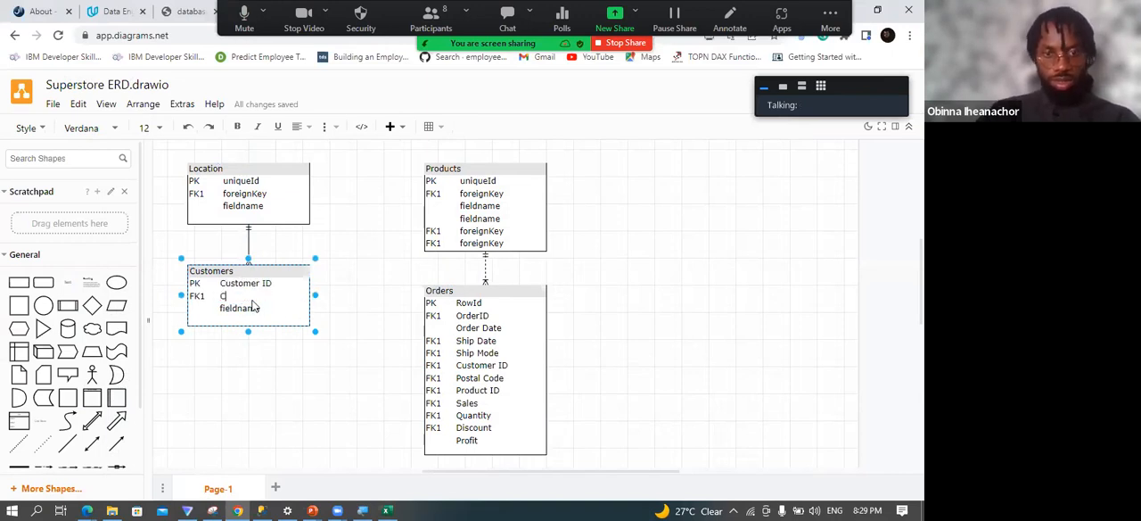
type("ustomer Name")
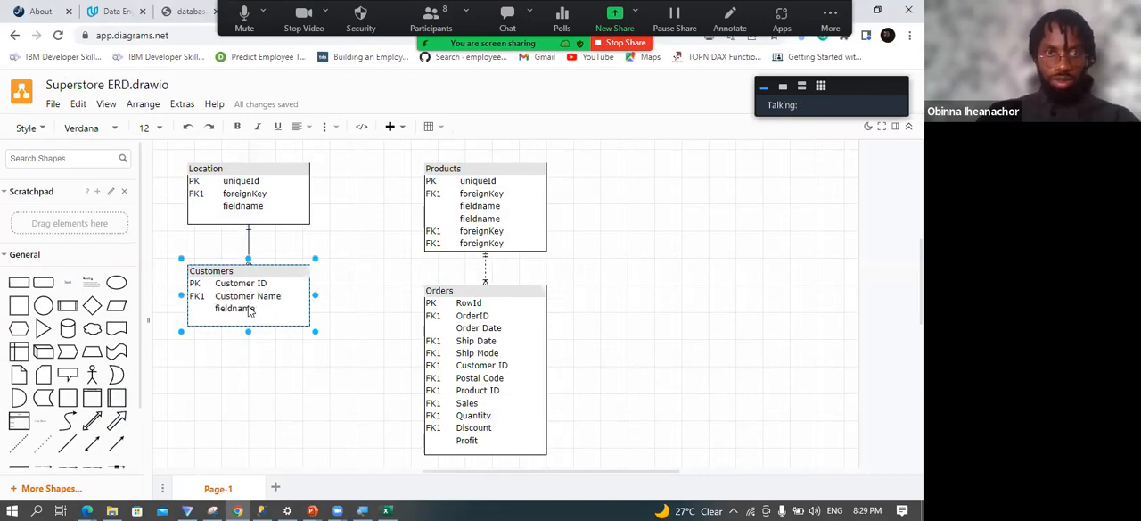
left_click_drag(243, 312, 217, 314)
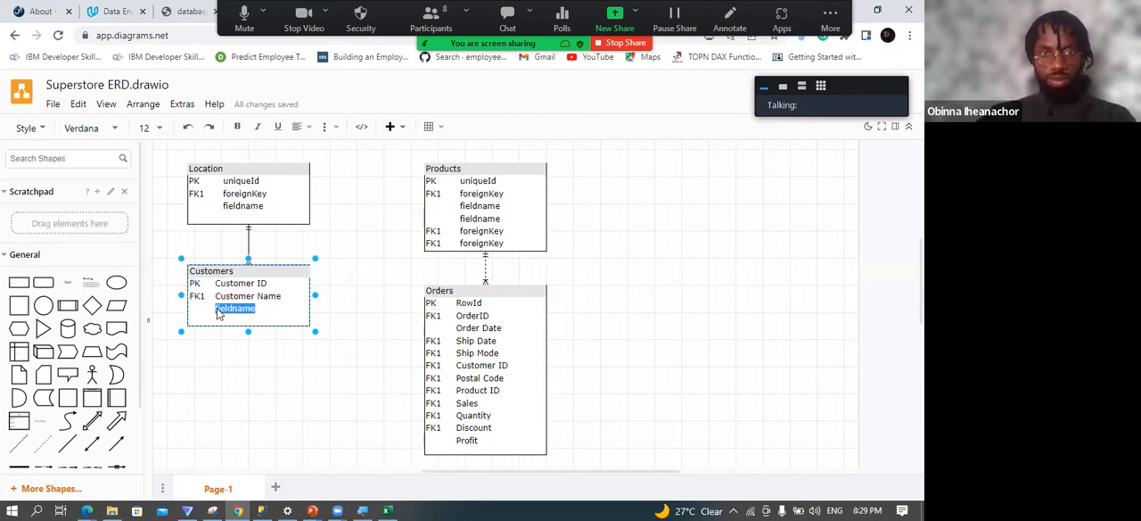
key("BackSpace")
left_click(242, 357)
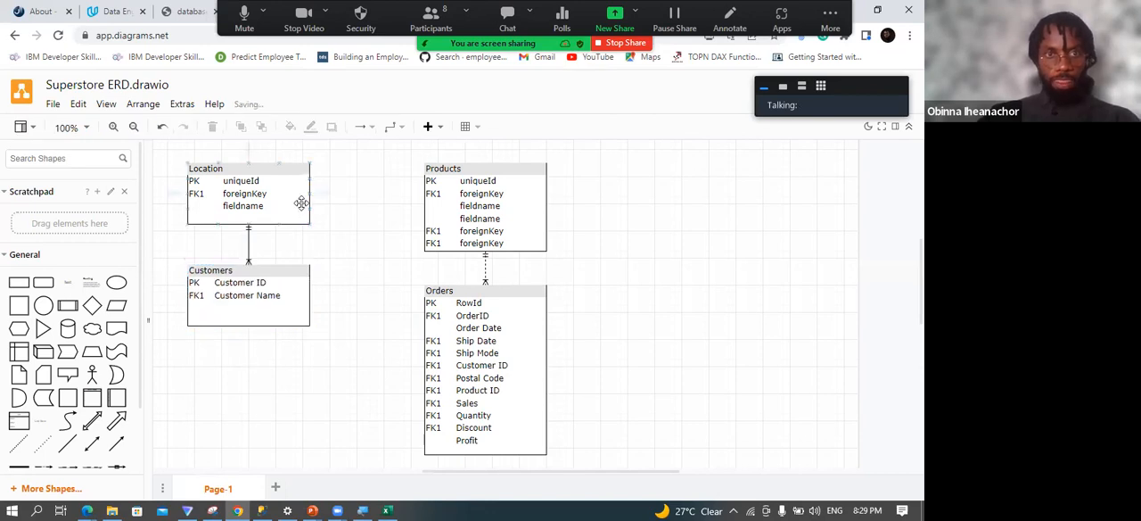
Open Location.csv from the Migration folder in Excel to examine its column headings for the Location table.
left_click(258, 188)
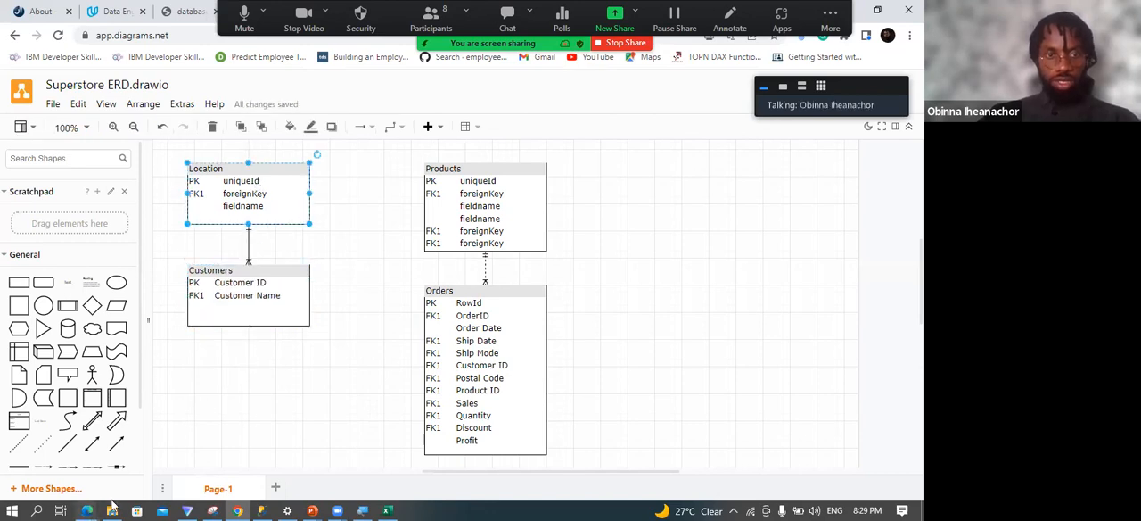
left_click(111, 508)
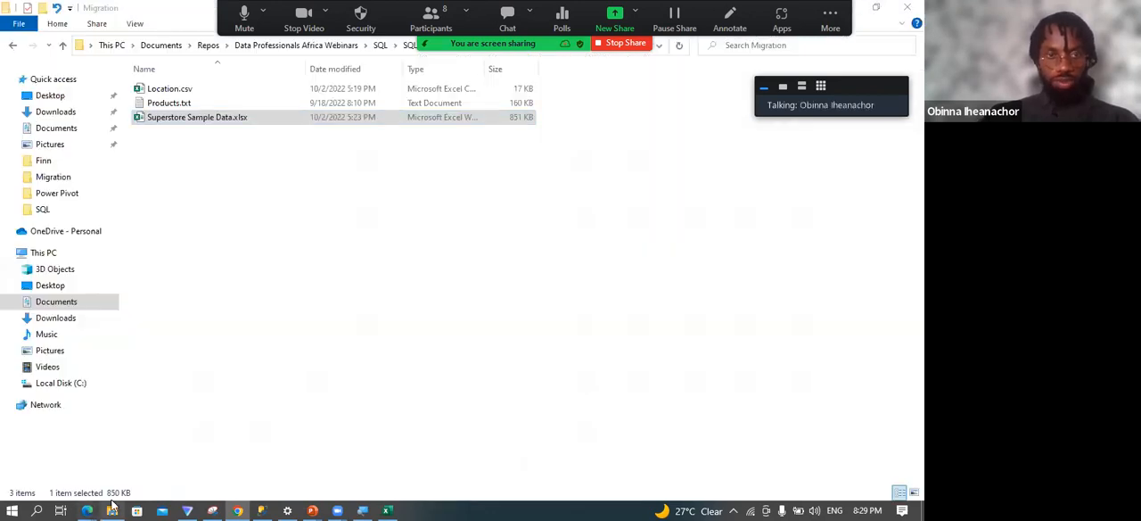
double_click(203, 93)
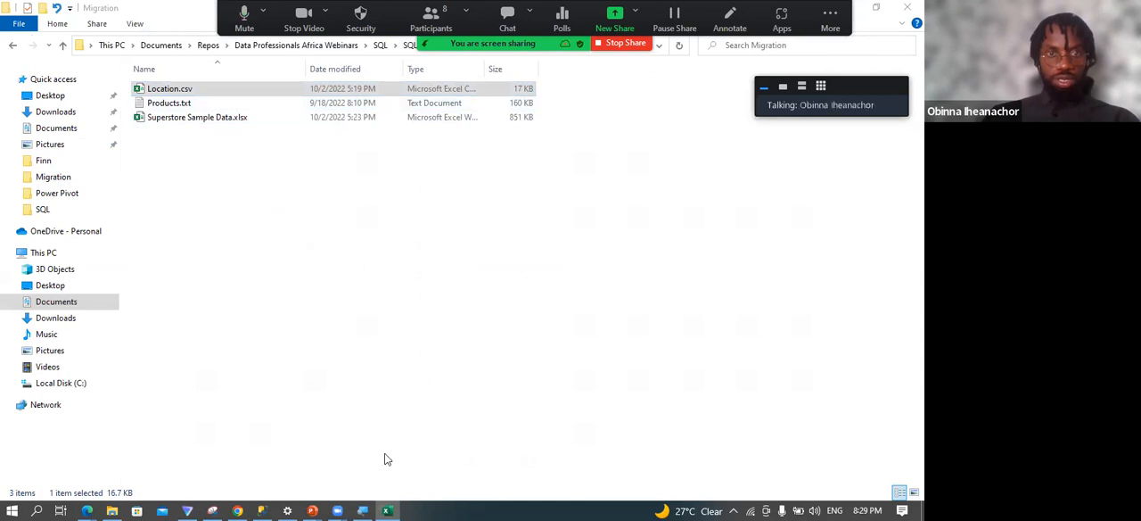
left_click(386, 509)
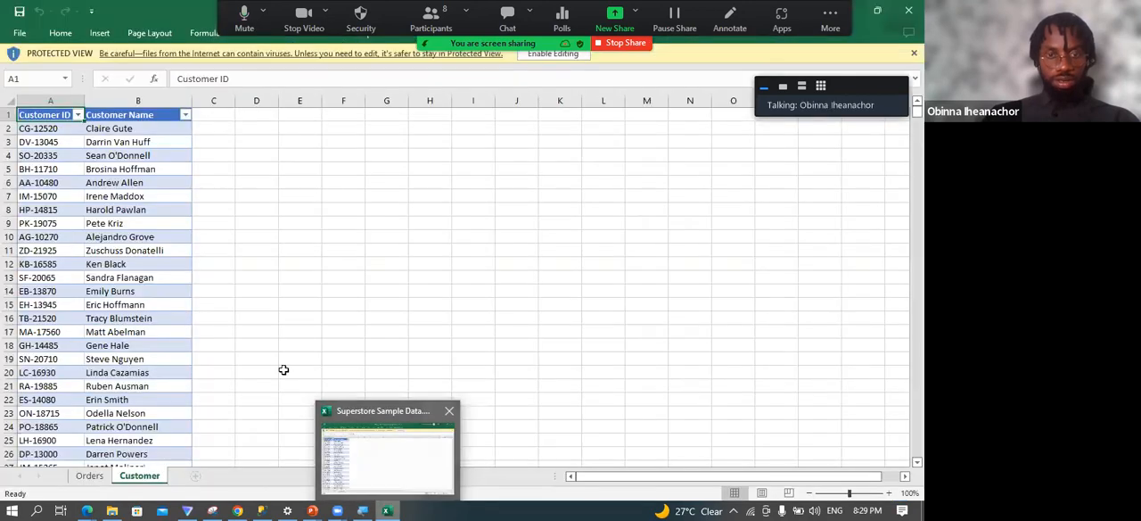
left_click(445, 474)
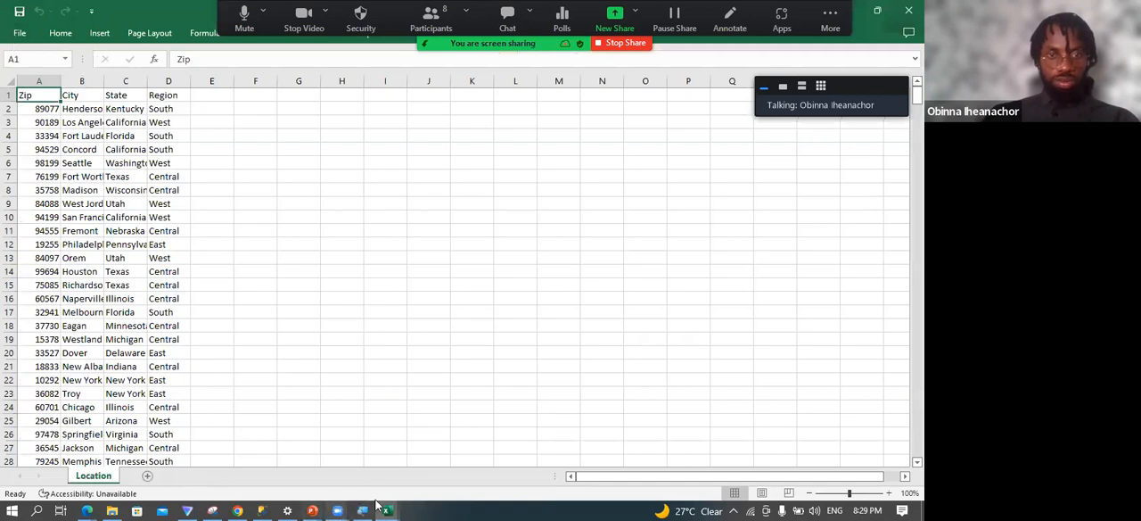
Return to the diagram and rename the Location table's primary key field as Zip Code.
left_click(239, 509)
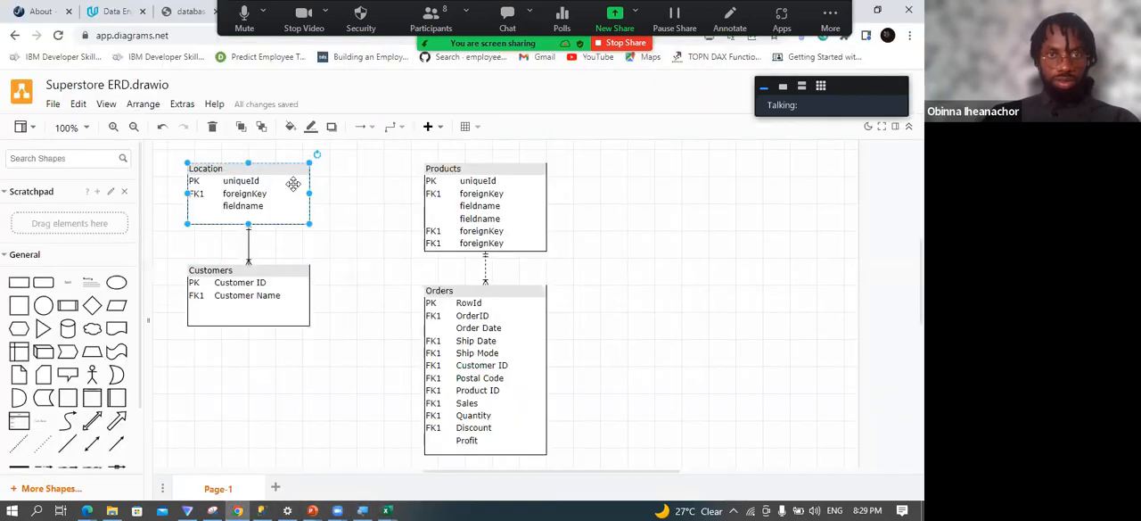
double_click(231, 184)
left_click(238, 183)
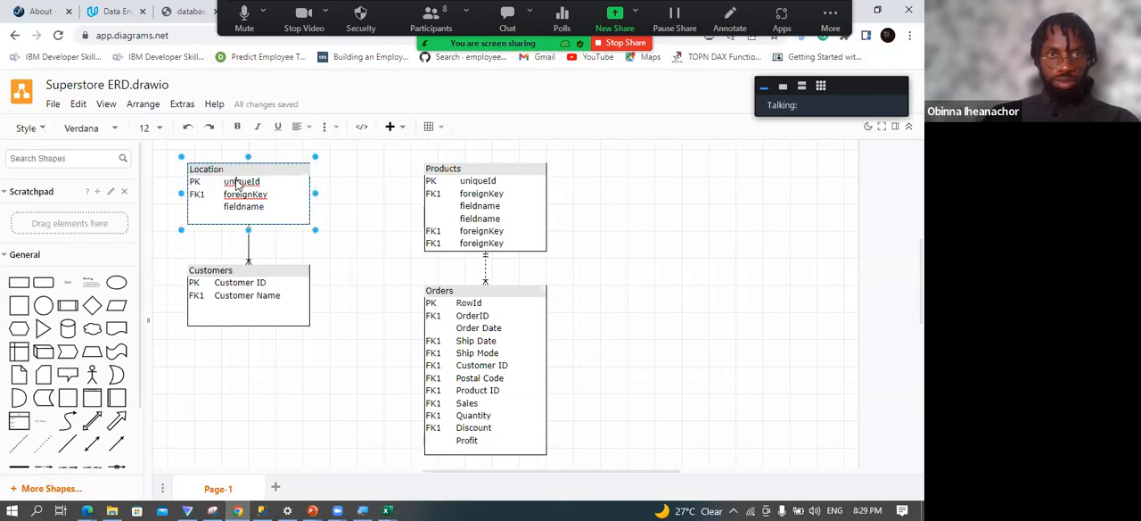
left_click_drag(256, 182, 229, 187)
type("Zi")
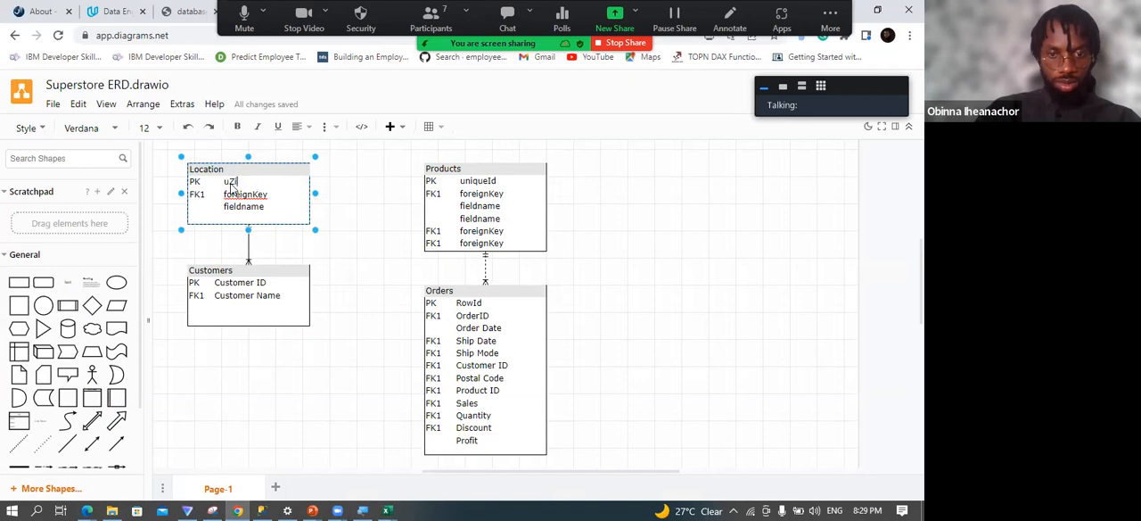
type("p Code")
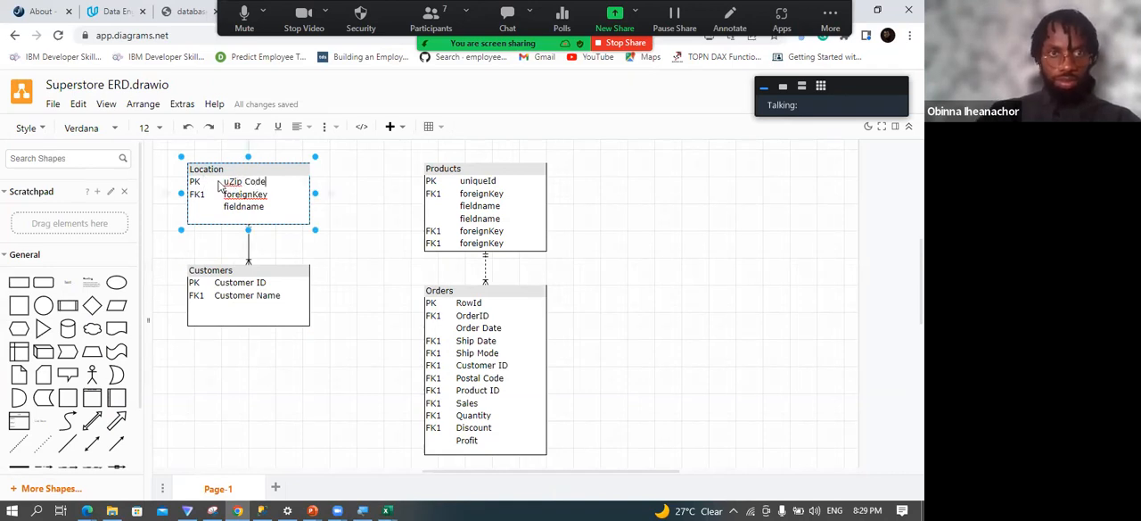
key("BackSpace")
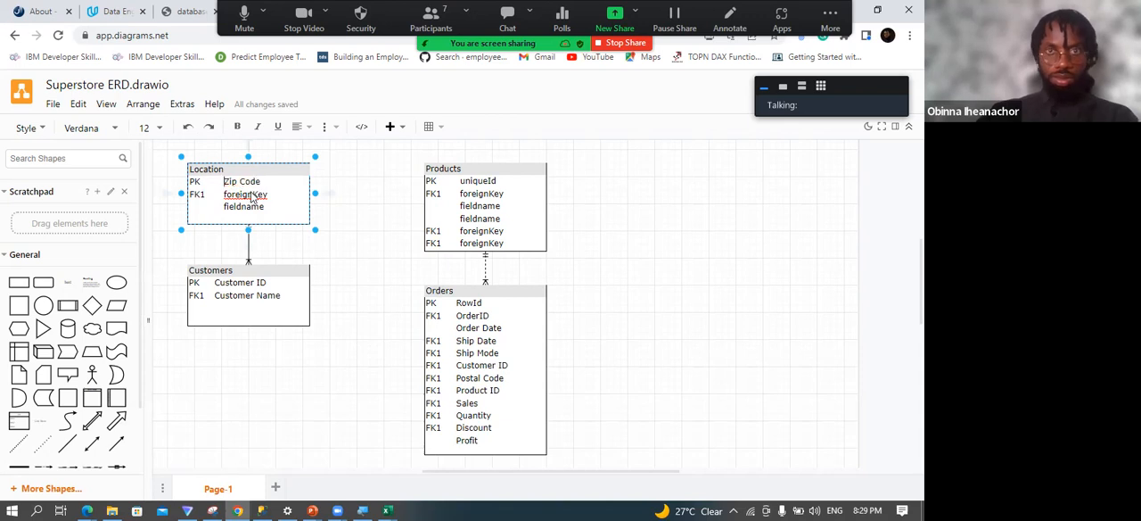
Replace the Location placeholders below Zip Code with City and State, and add a Region field beneath them.
double_click(239, 195)
type("City")
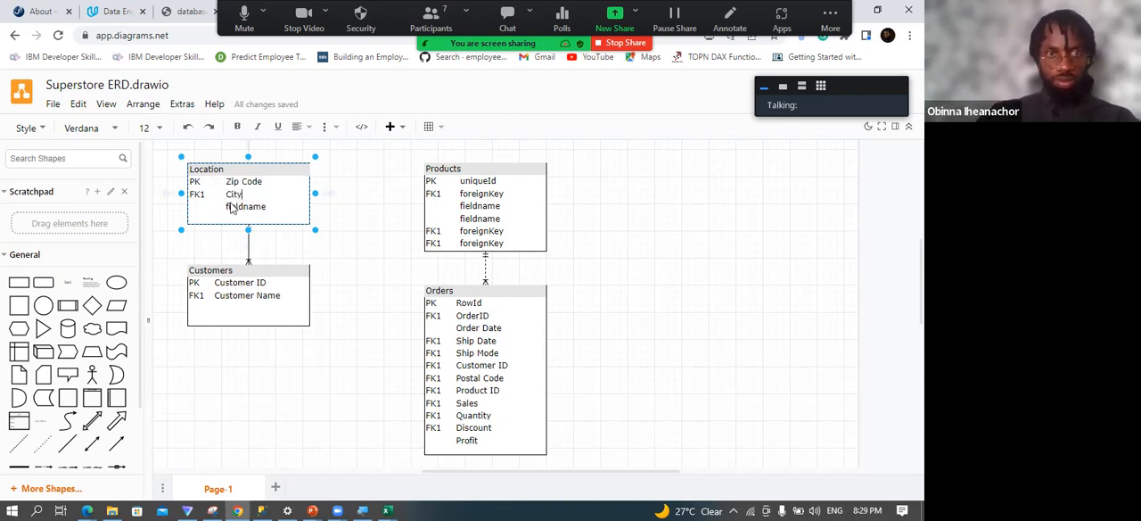
double_click(246, 207)
type("State")
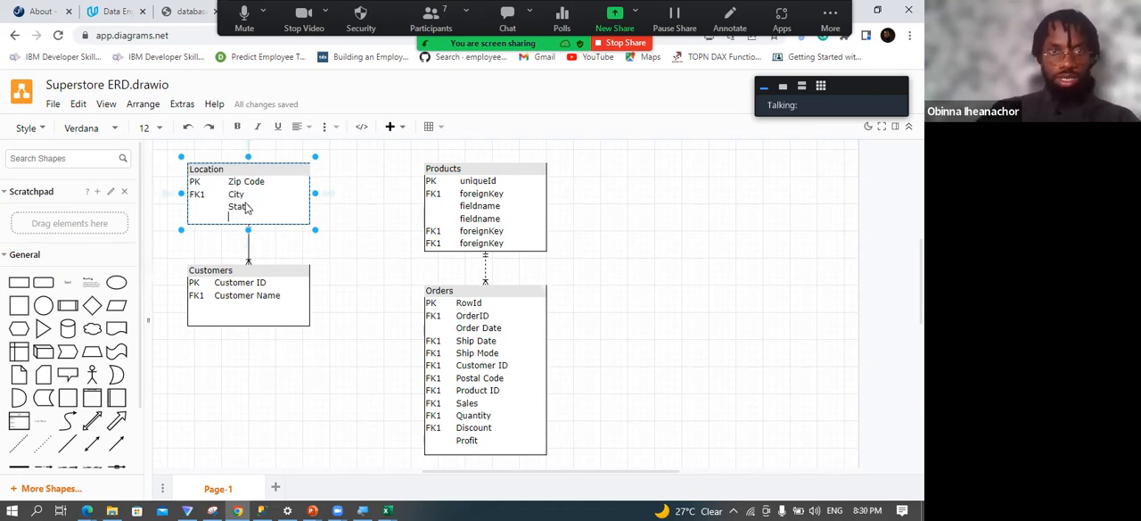
type("gion")
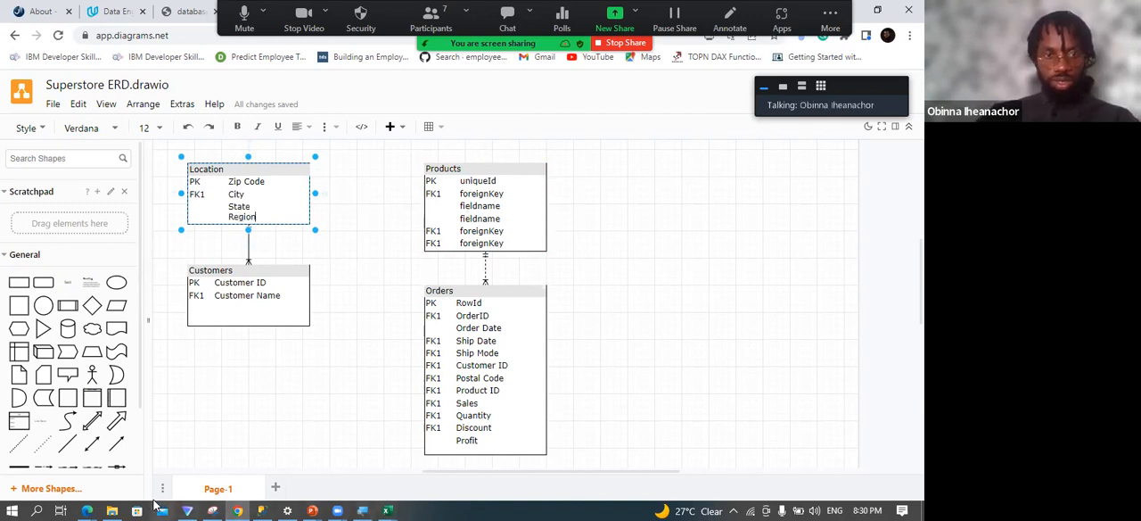
Open Products.txt from the Migration folder to examine its column headings, and select the Products table back in the diagram.
left_click(111, 508)
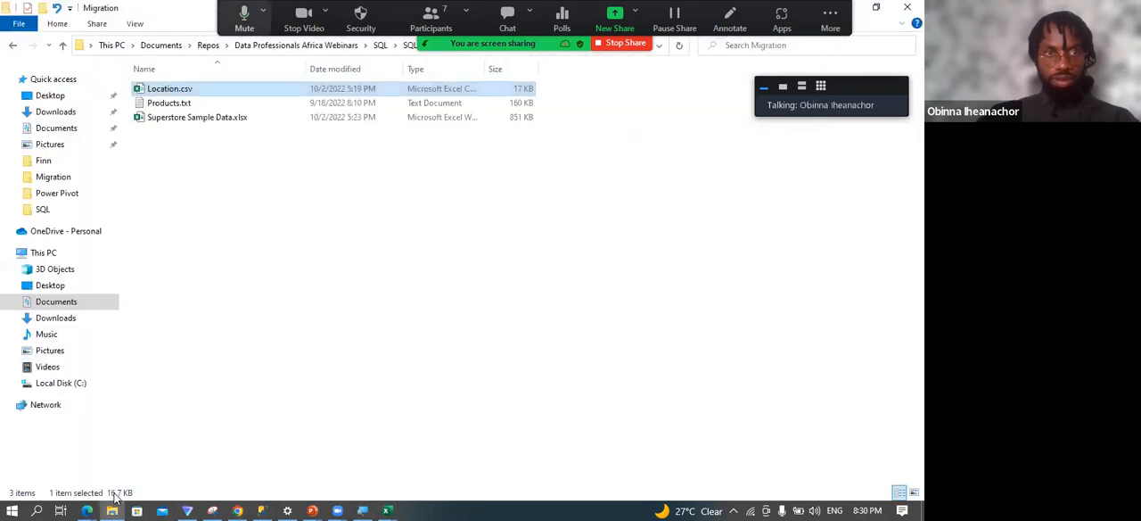
double_click(199, 101)
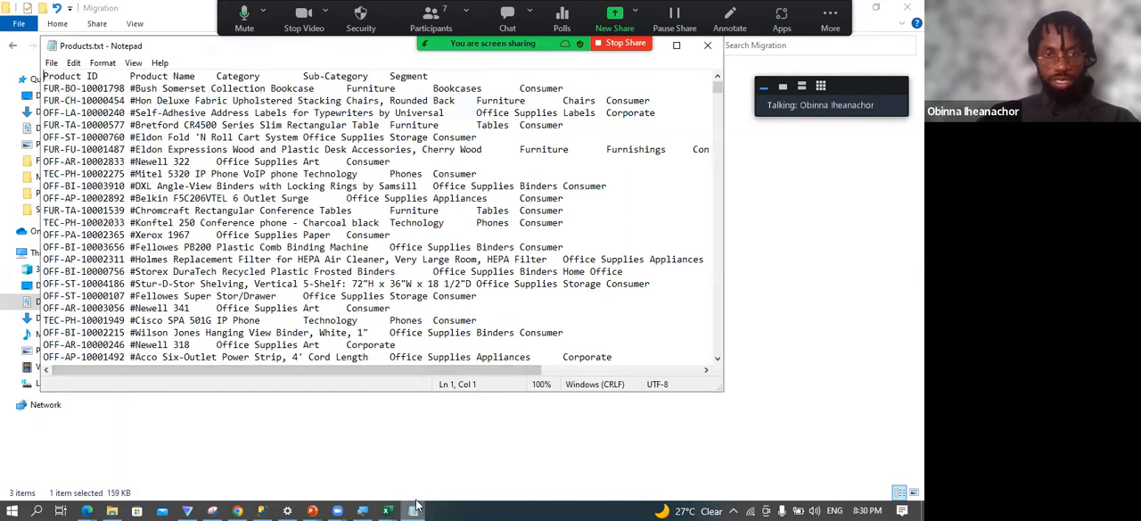
left_click(254, 506)
left_click(475, 188)
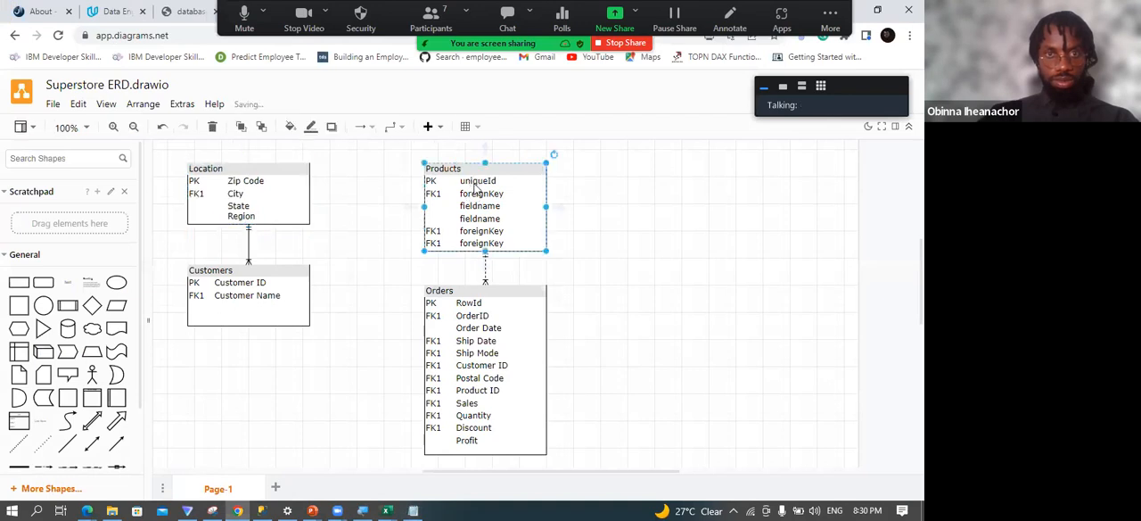
Rename the Products table's primary key field as Product ID and the field directly below it as Product Name.
double_click(475, 187)
left_click_drag(497, 183, 462, 184)
type("P")
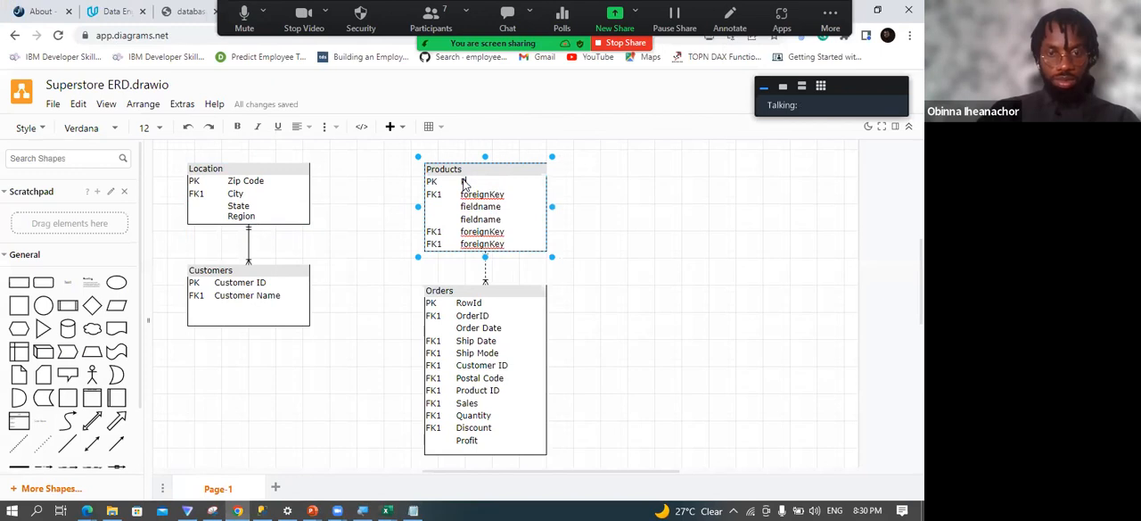
type("roduct ID")
double_click(483, 196)
type("Pro")
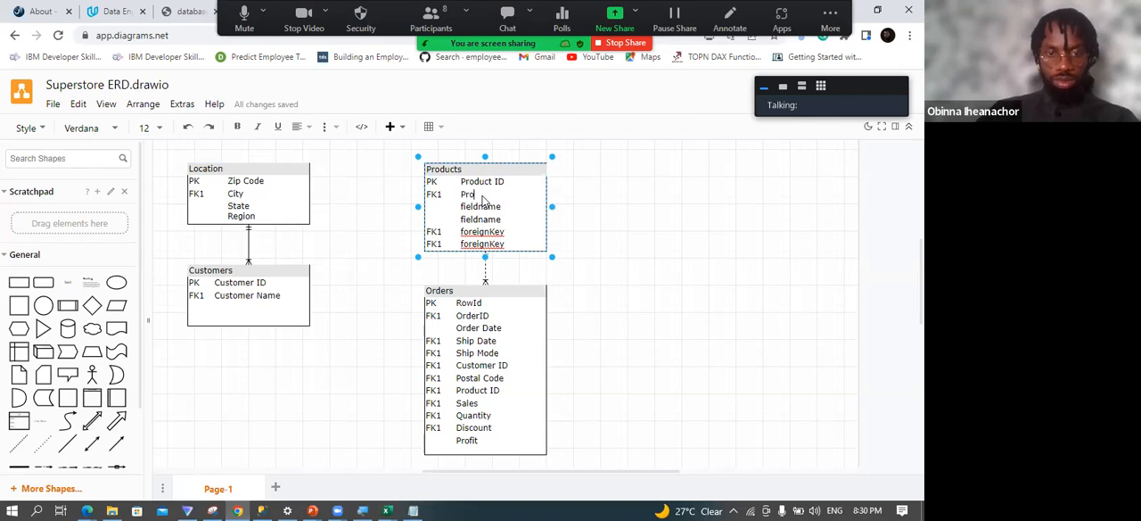
type("duct ")
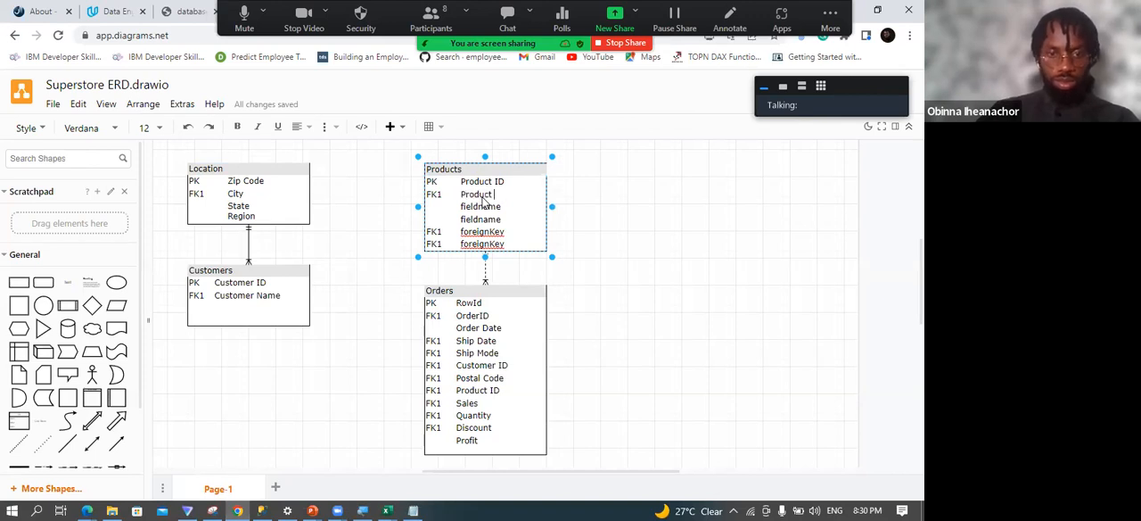
type("Name")
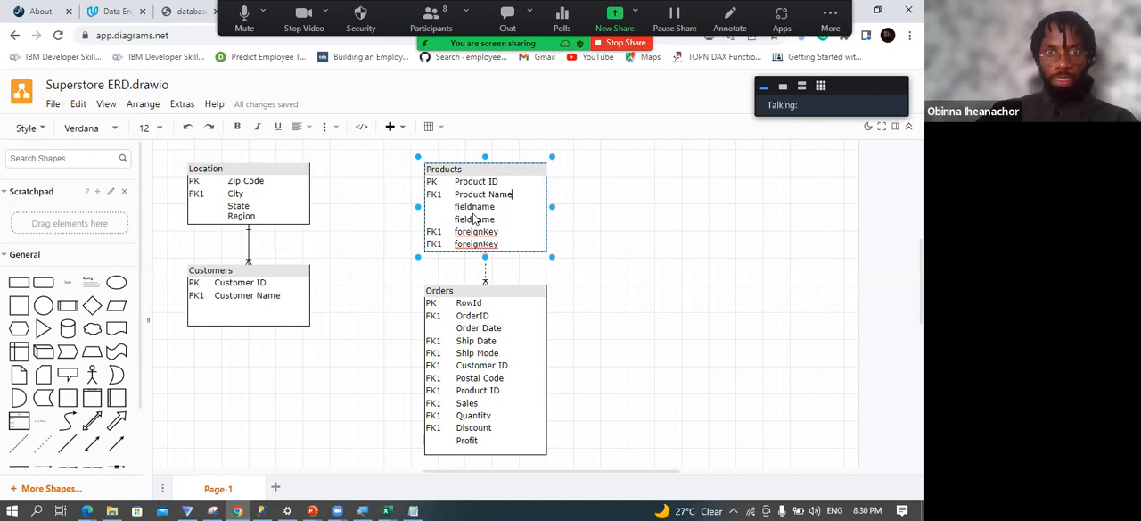
Replace the two fieldname placeholders in the Products table with Category and Sub Category.
double_click(473, 206)
type("Category")
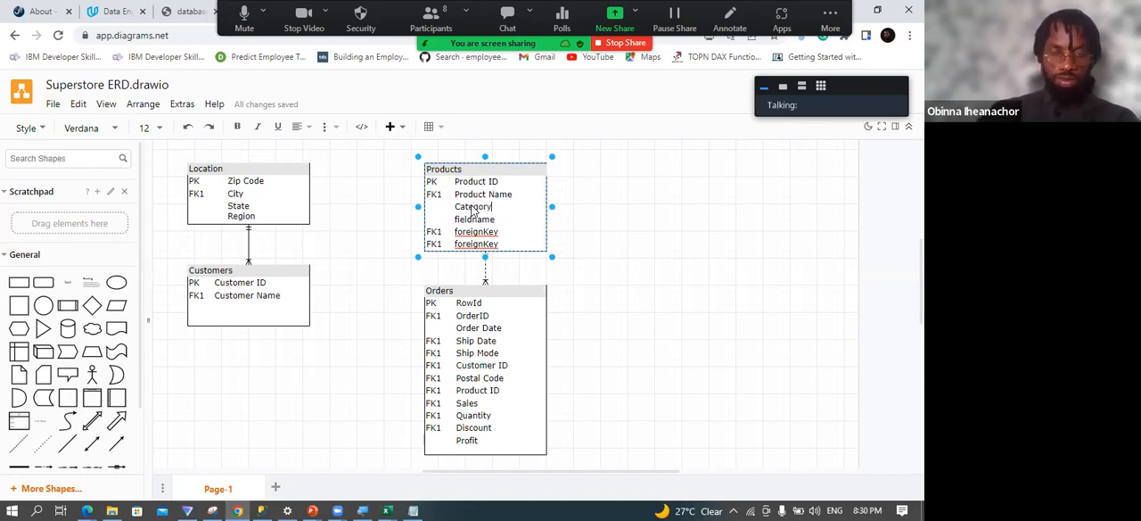
double_click(476, 224)
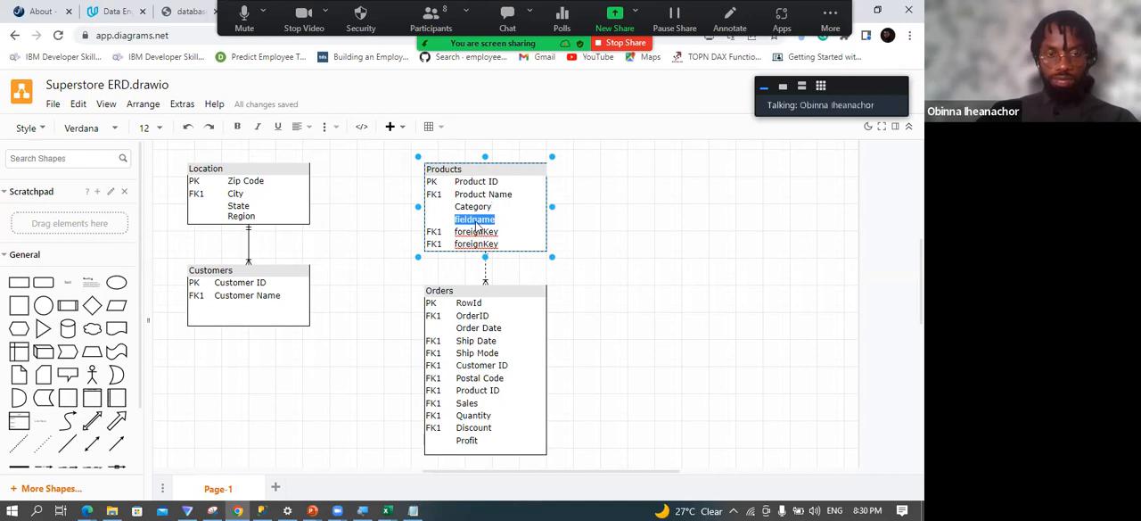
type("Sub Category")
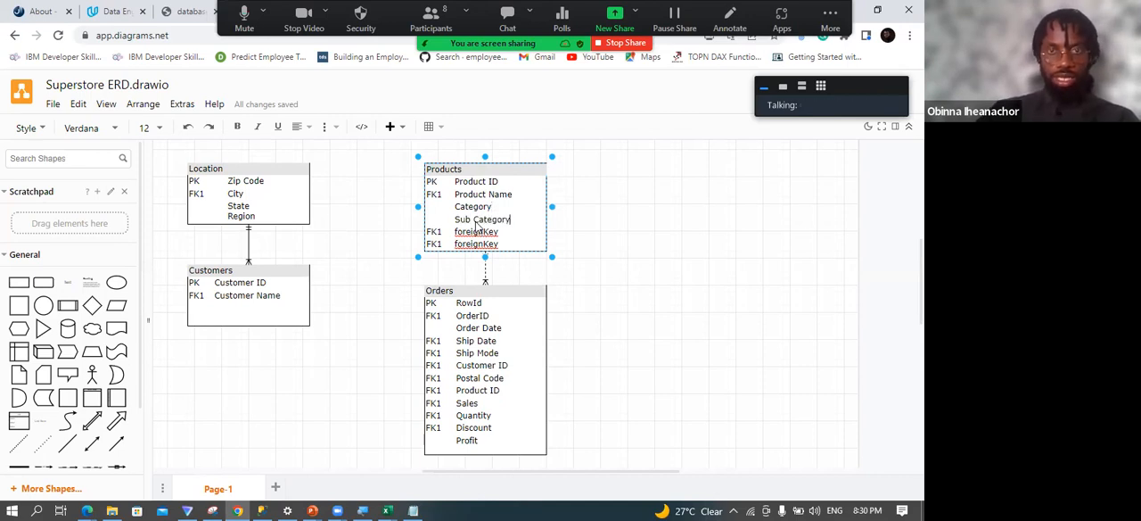
Rename the next Products placeholder as Segment and remove the last foreignKey row together with its FK1 label.
double_click(468, 234)
type("Segmen")
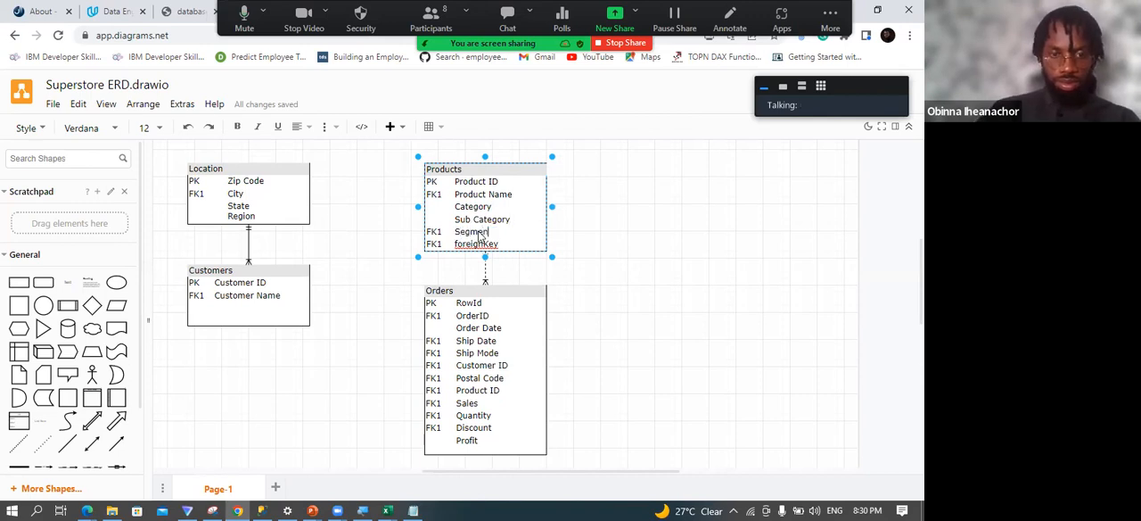
left_click_drag(497, 249, 457, 249)
key("BackSpace")
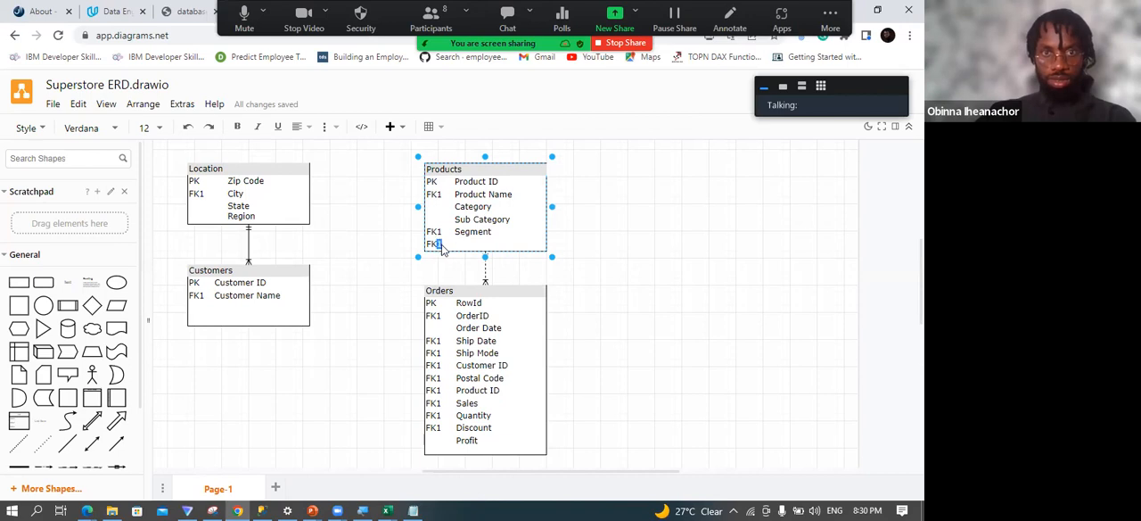
left_click(442, 249)
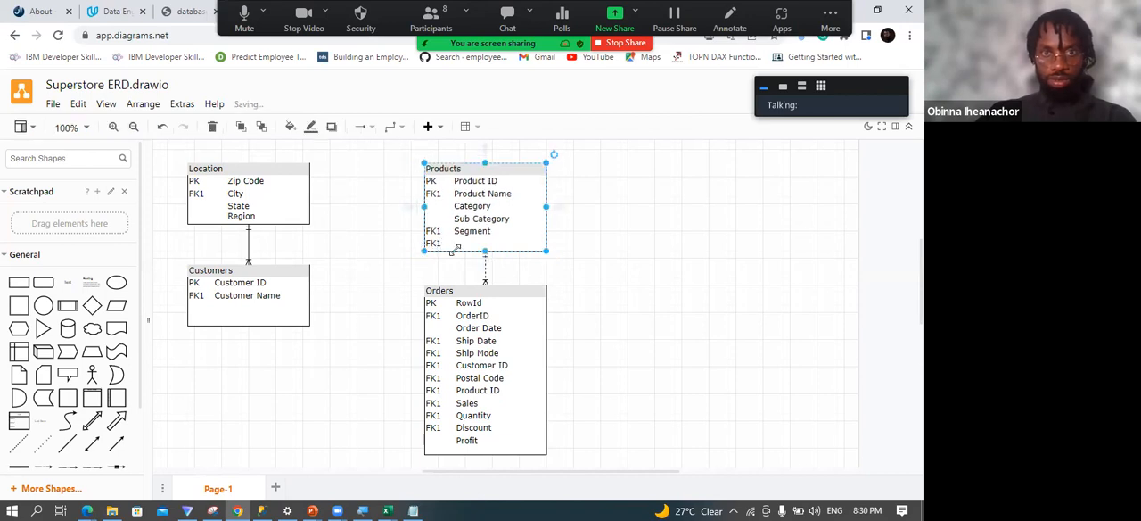
left_click(622, 233)
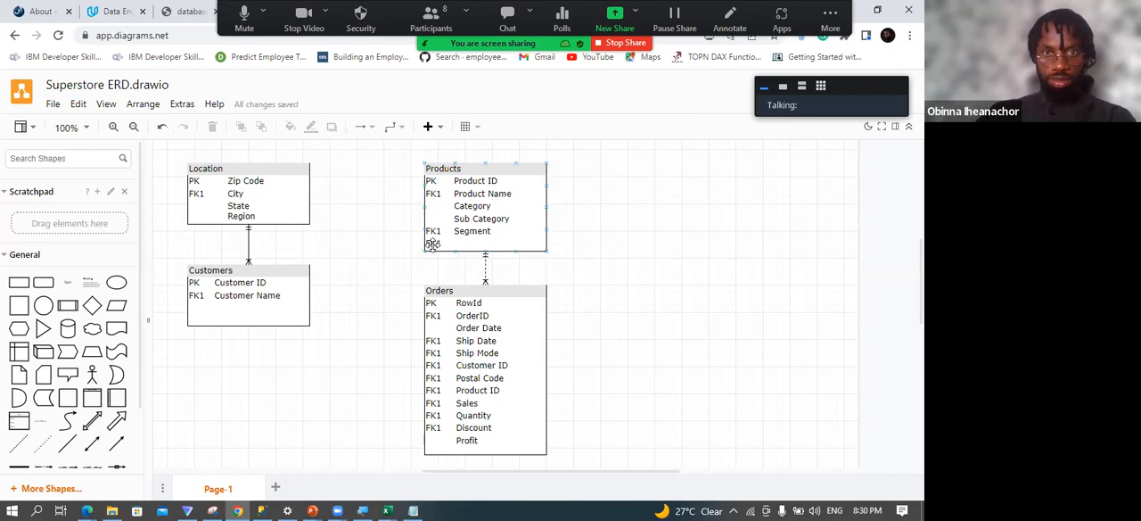
double_click(432, 244)
double_click(434, 245)
key("BackSpace")
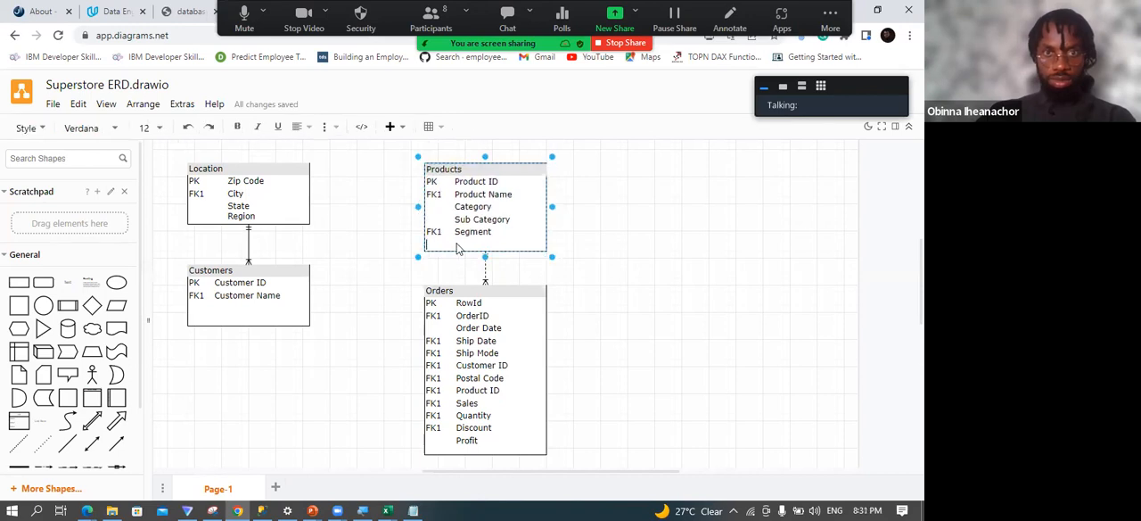
left_click(615, 226)
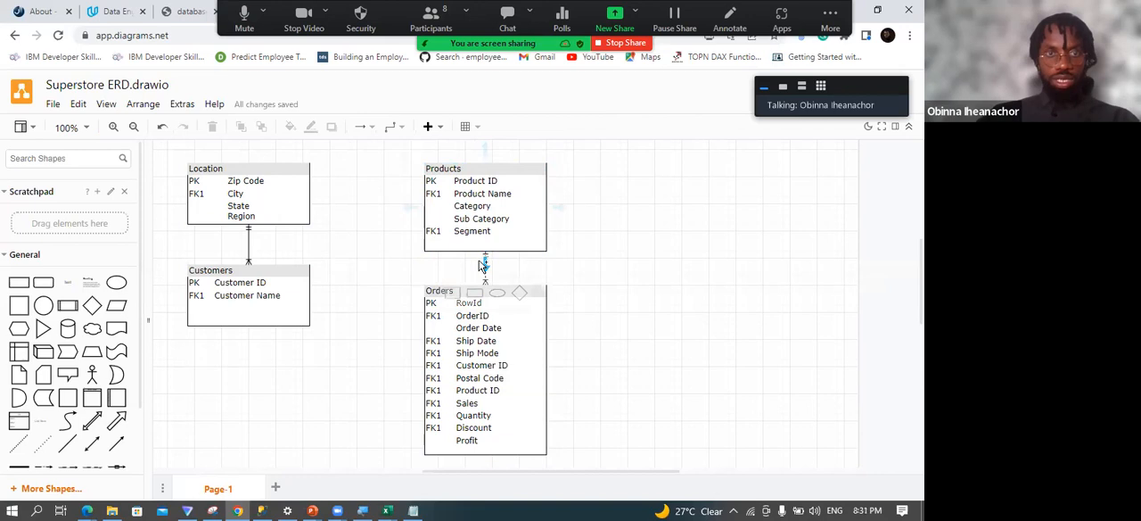
Examine the Location–Customers connector and the Customer ID field shared by the Customers and Orders tables.
left_click(248, 234)
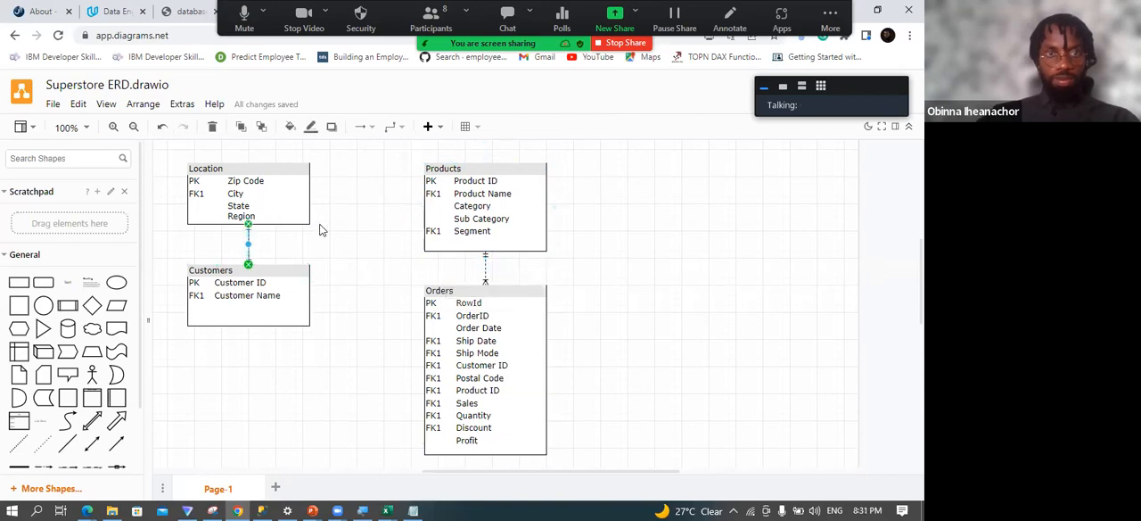
scroll(323, 229, "up", 2)
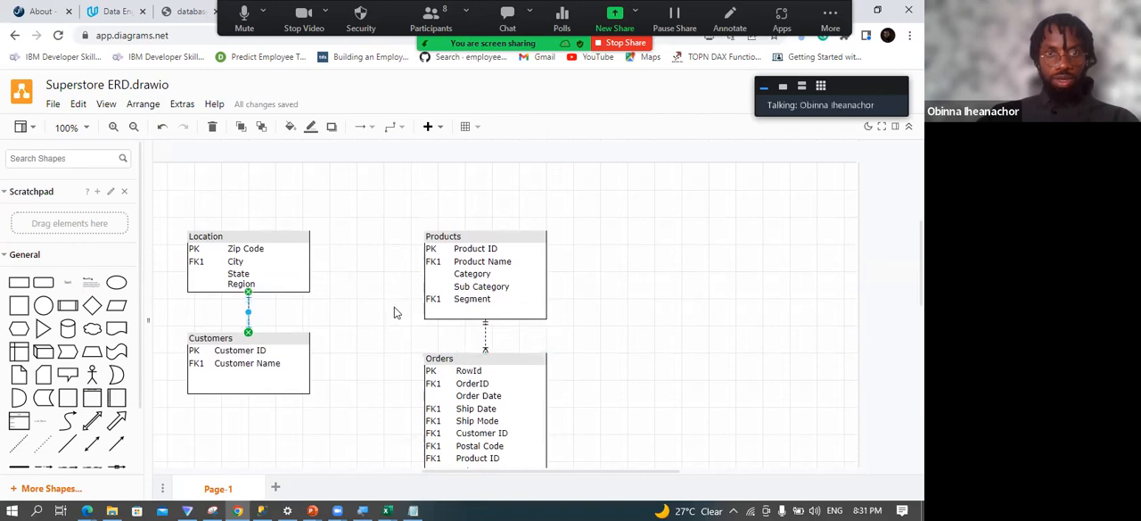
scroll(395, 311, "down", 2)
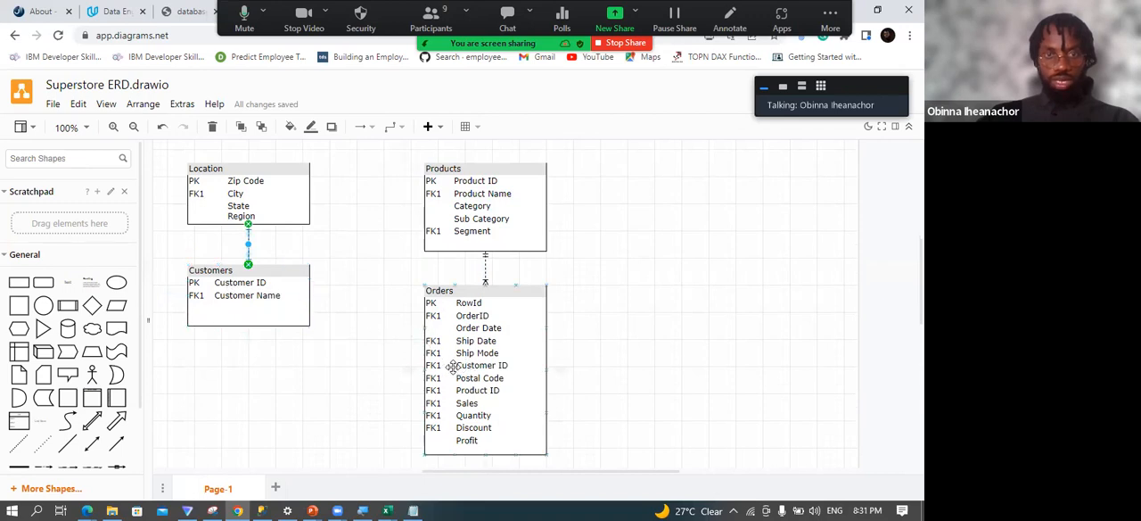
left_click(248, 283)
double_click(260, 283)
left_click(262, 283)
left_click(479, 369)
double_click(481, 371)
left_click(481, 373)
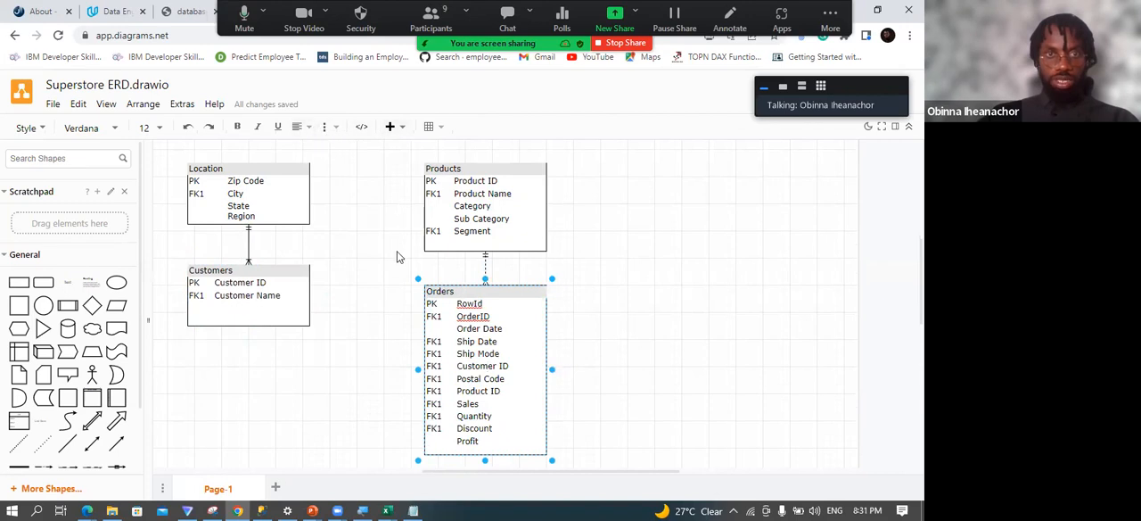
left_click(398, 257)
left_click(392, 129)
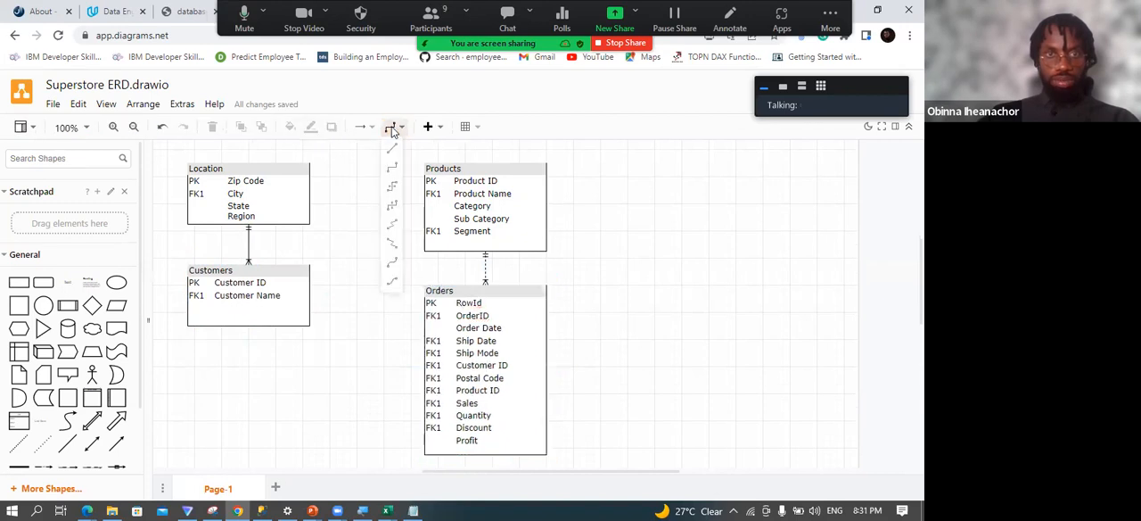
left_click(394, 173)
left_click(270, 281)
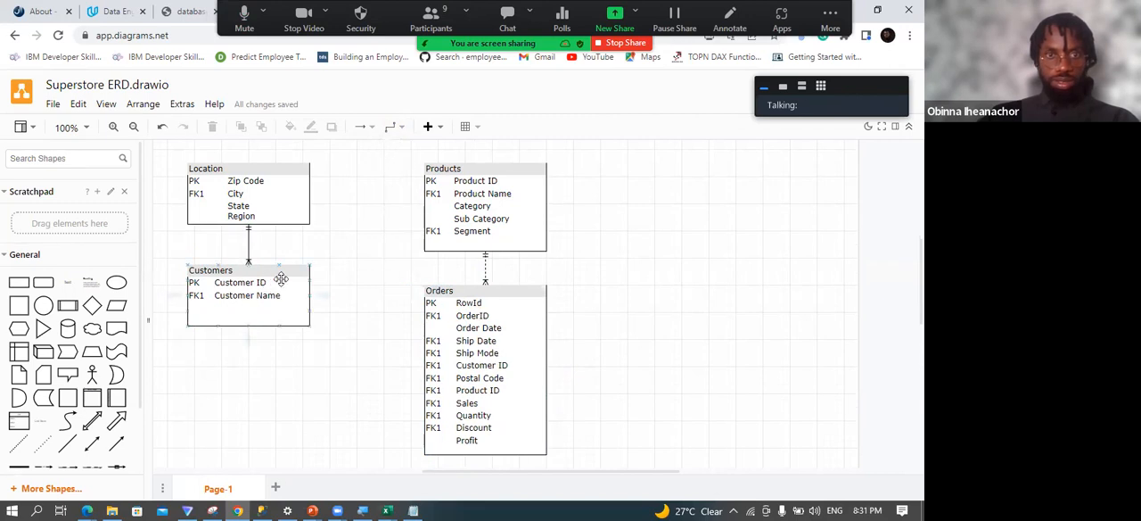
left_click(282, 281)
left_click(323, 278)
left_click(398, 131)
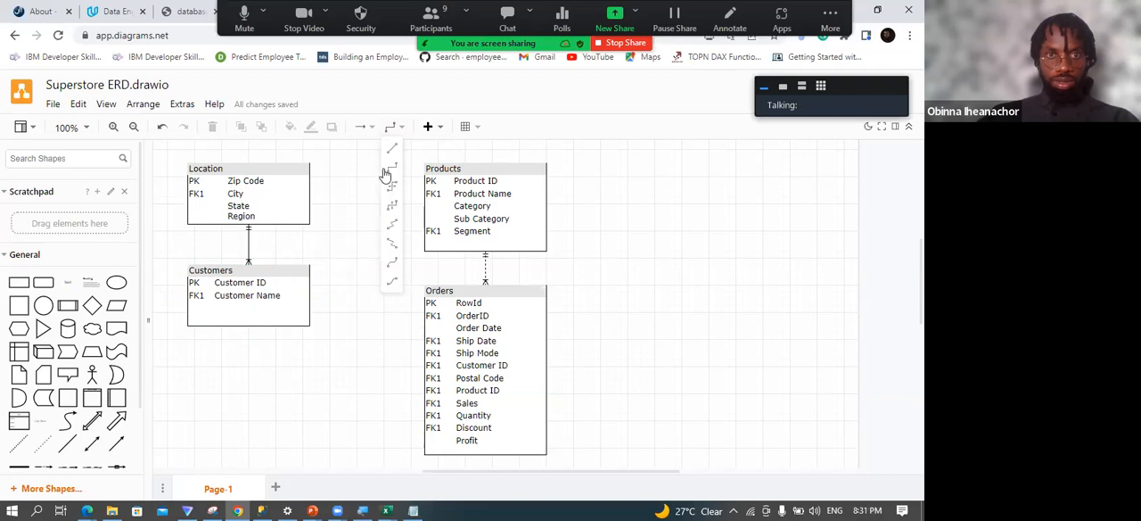
left_click(380, 183)
left_click(398, 128)
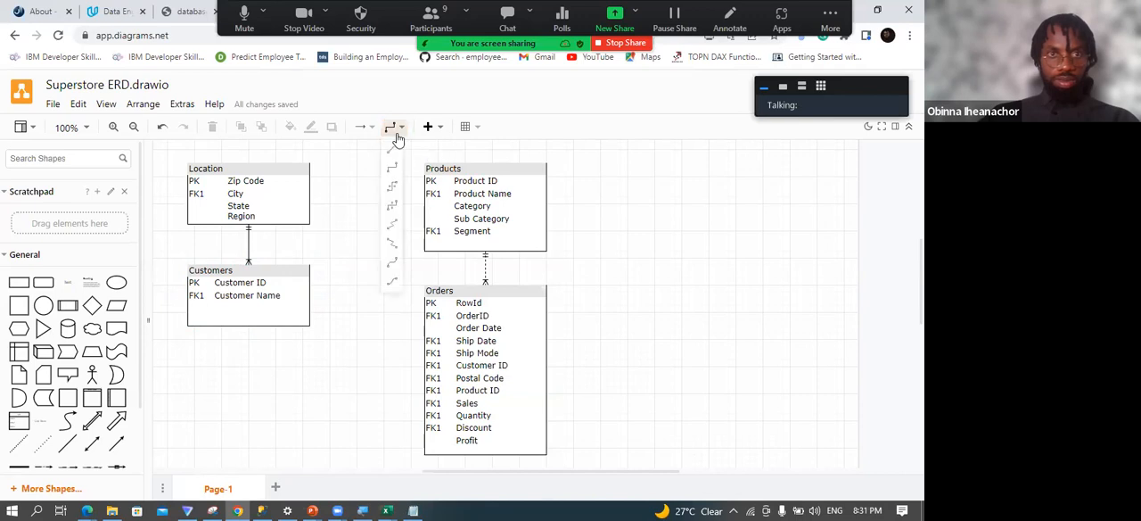
left_click(395, 167)
left_click(397, 132)
left_click(395, 169)
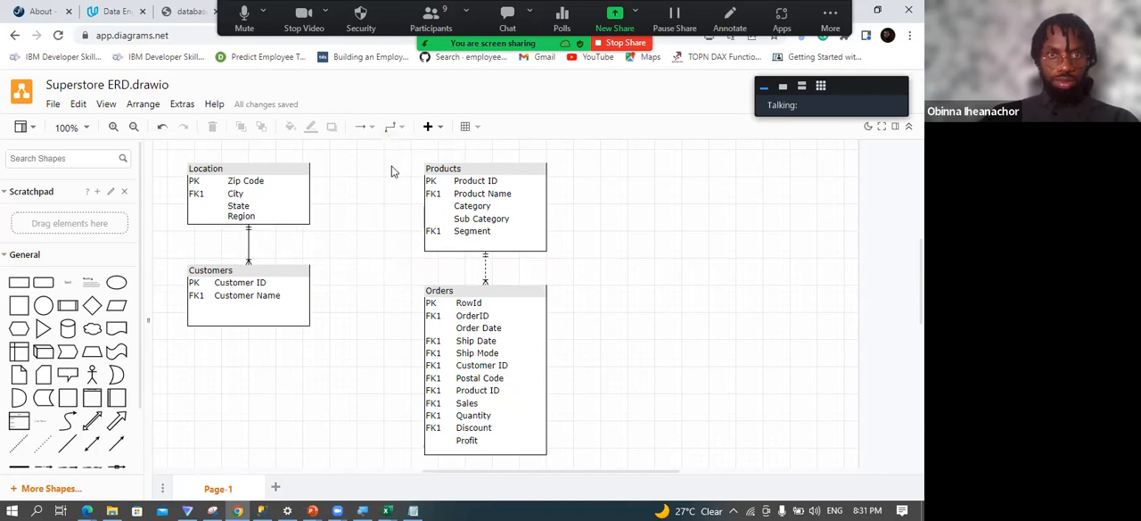
double_click(392, 171)
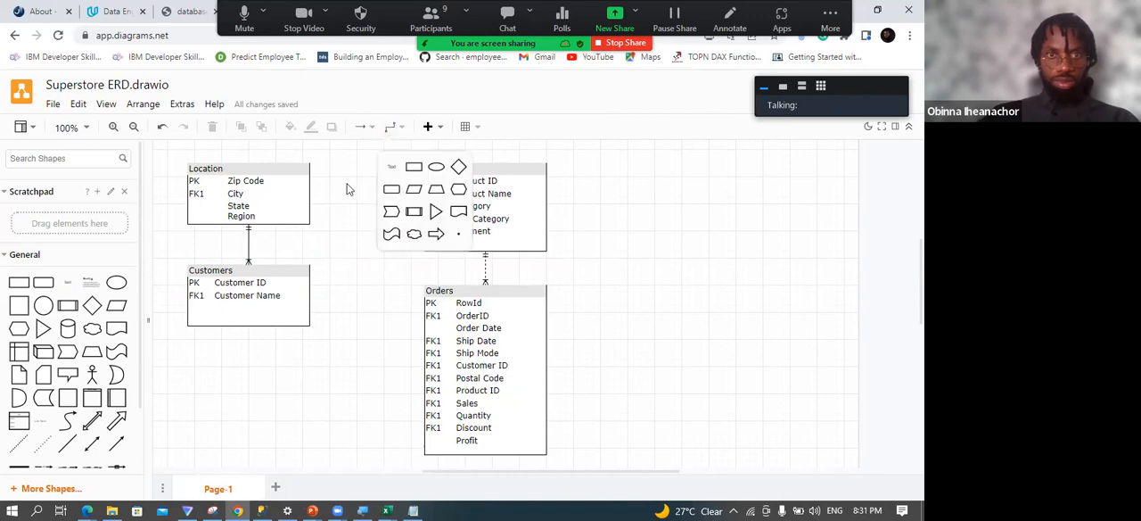
left_click(349, 189)
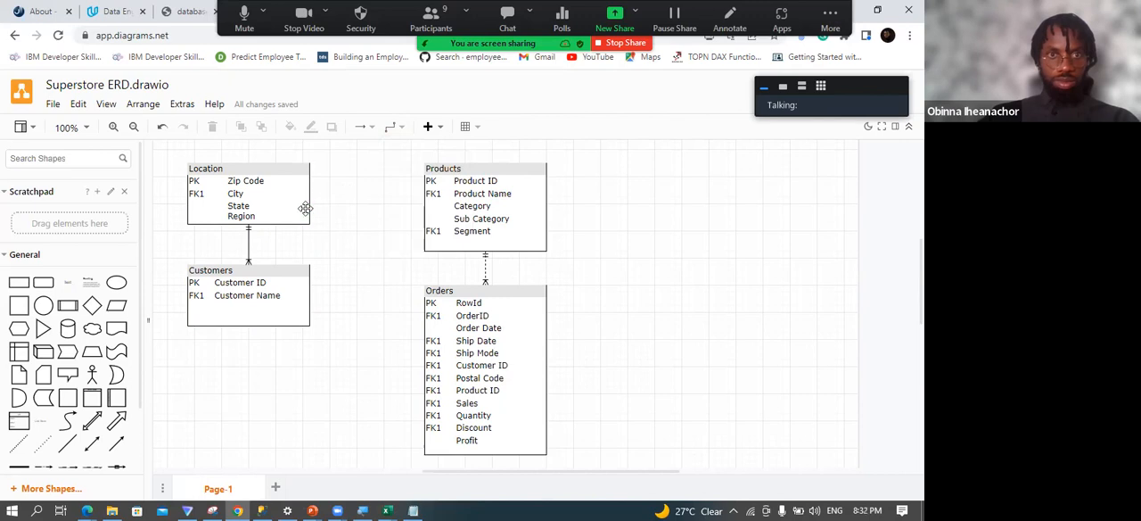
Reattach the Products–Orders connector so that it runs from Customer ID in Customers to Customer ID in Orders.
left_click_drag(486, 261, 310, 280)
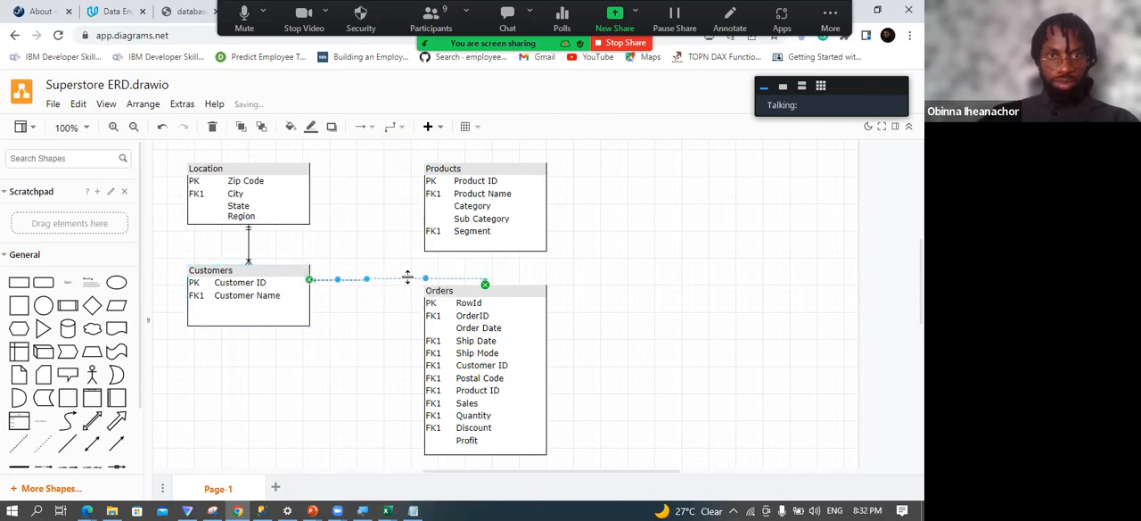
left_click_drag(407, 277, 420, 363)
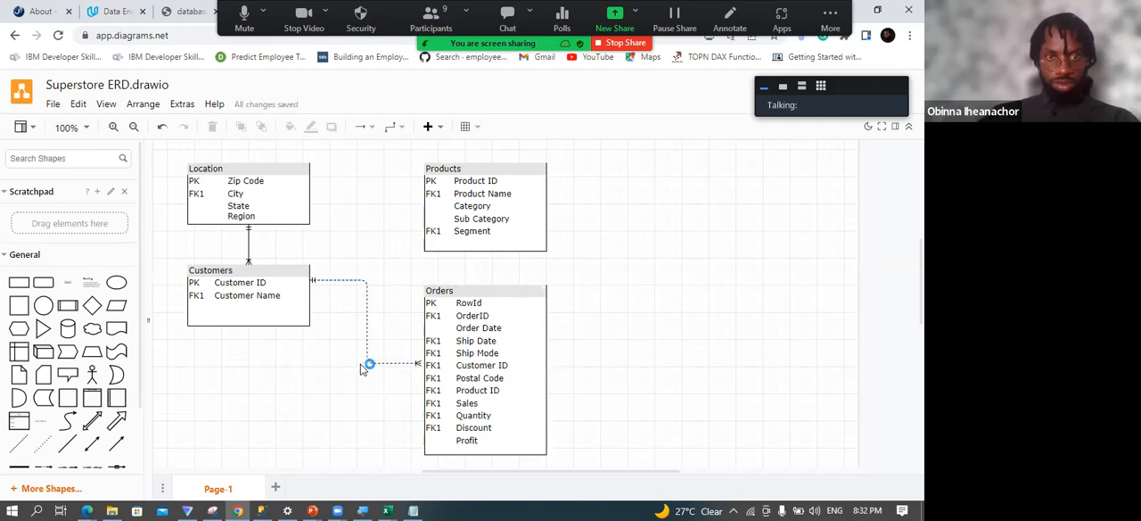
left_click(364, 316)
left_click_drag(364, 316, 308, 381)
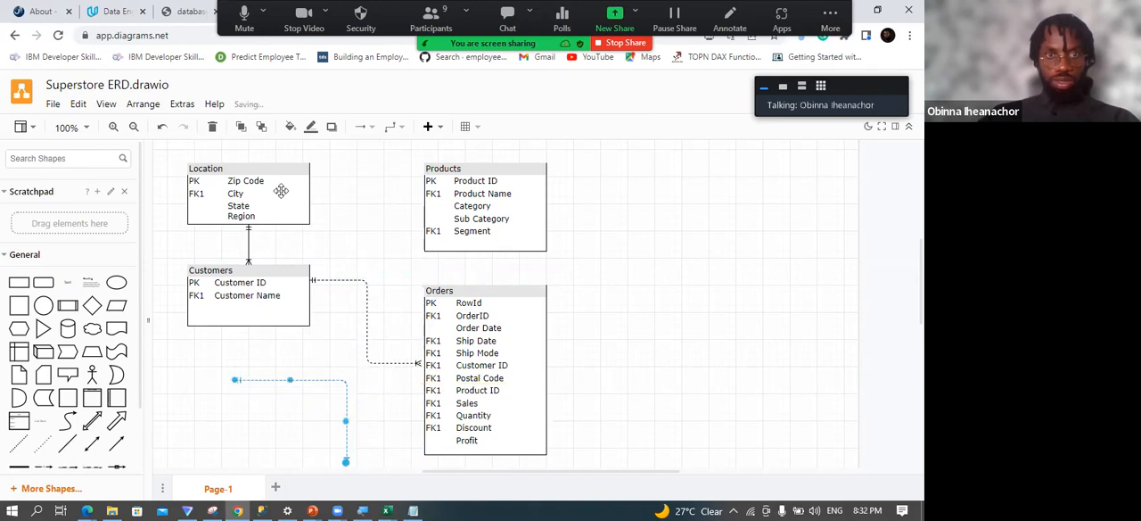
left_click(254, 177)
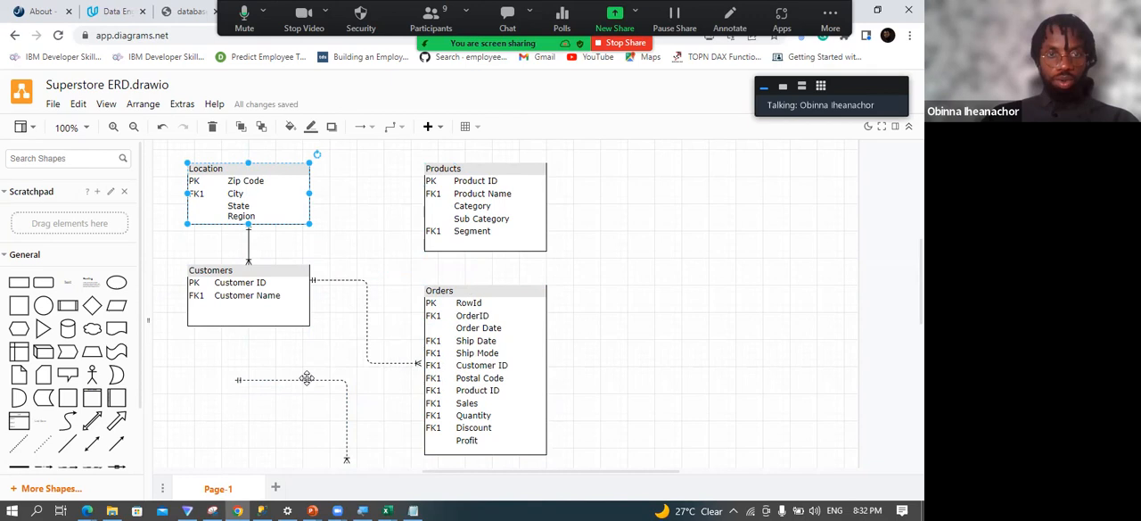
left_click_drag(305, 380, 371, 185)
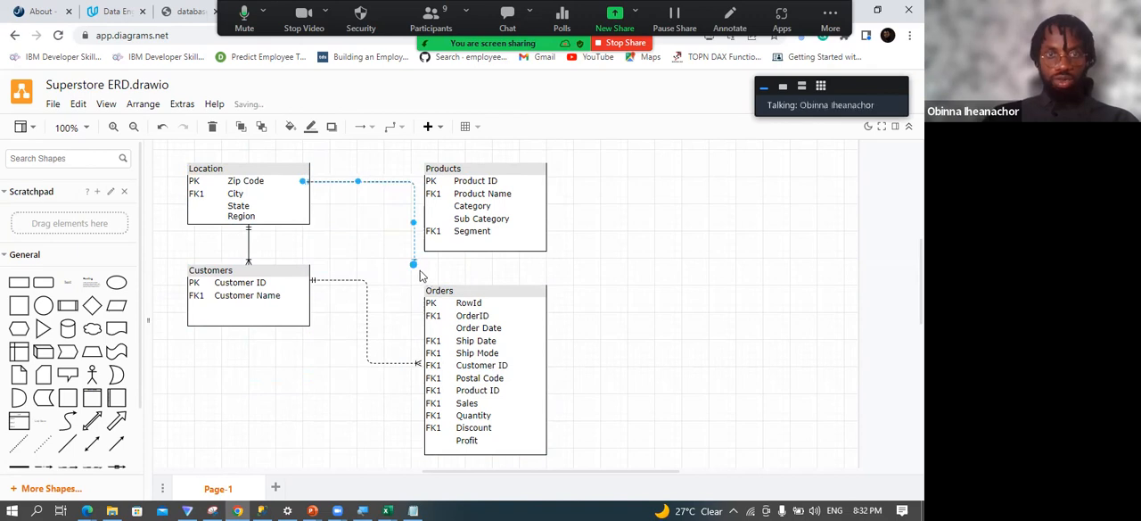
left_click_drag(415, 267, 419, 382)
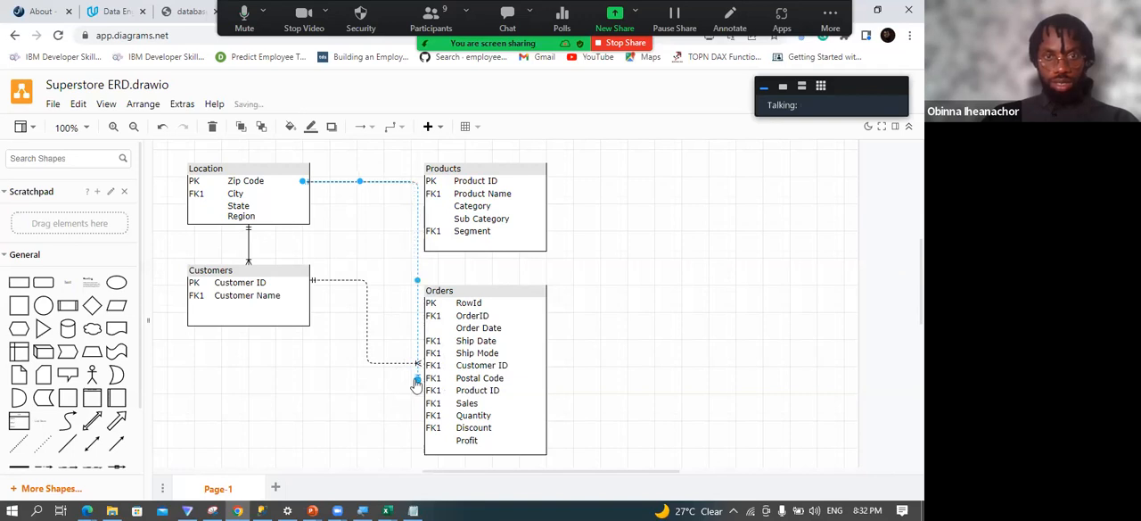
left_click_drag(419, 382, 419, 382)
left_click(389, 397)
left_click_drag(420, 381, 386, 376)
key("Delete")
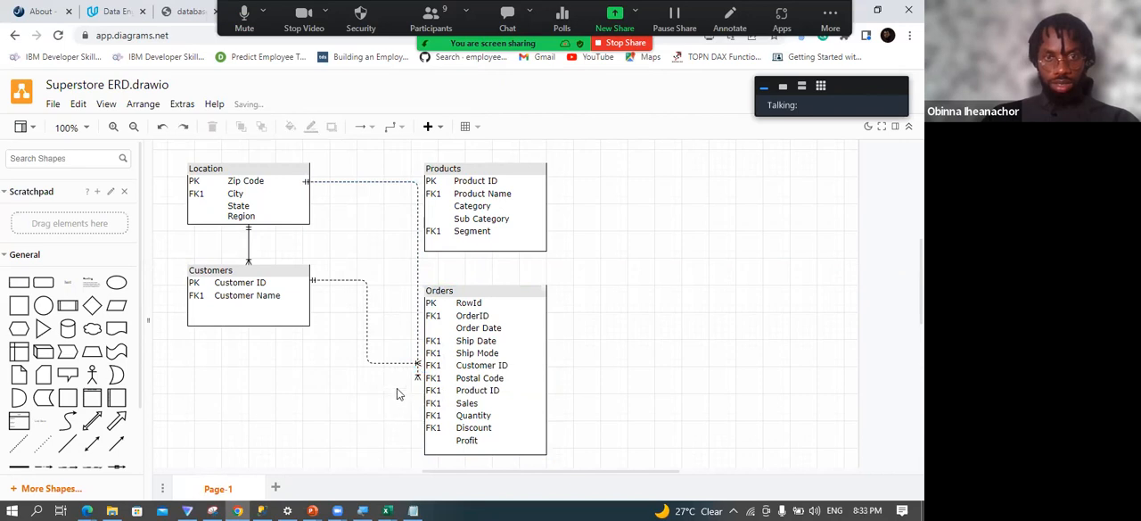
key("ctrl+z")
key("ctrl+z")
left_click_drag(416, 363, 424, 388)
left_click(428, 379)
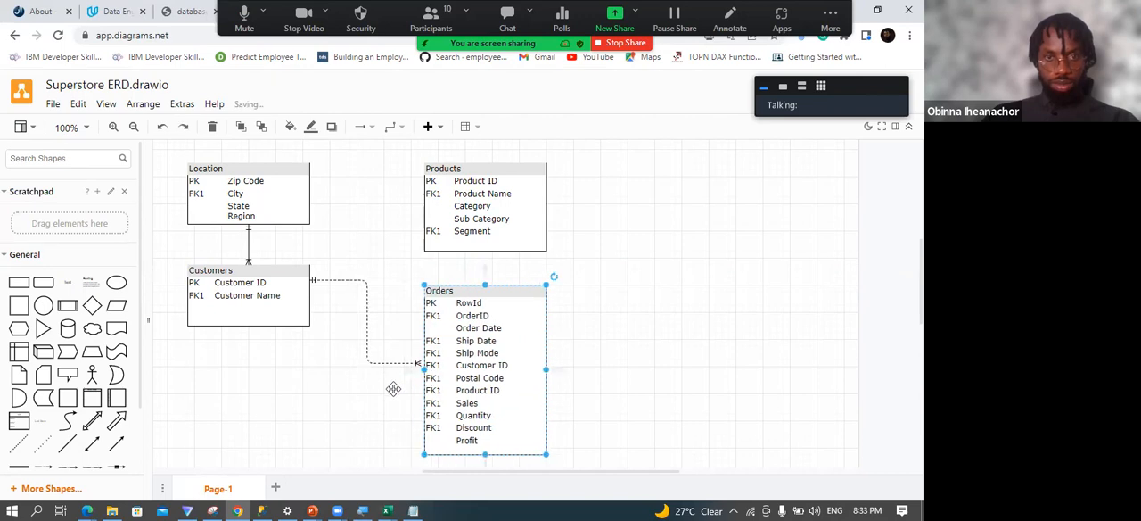
Duplicate the Customers–Orders connector and attach the copy from Zip Code in Location to Postal Code in Orders.
left_click(393, 389)
left_click(364, 318)
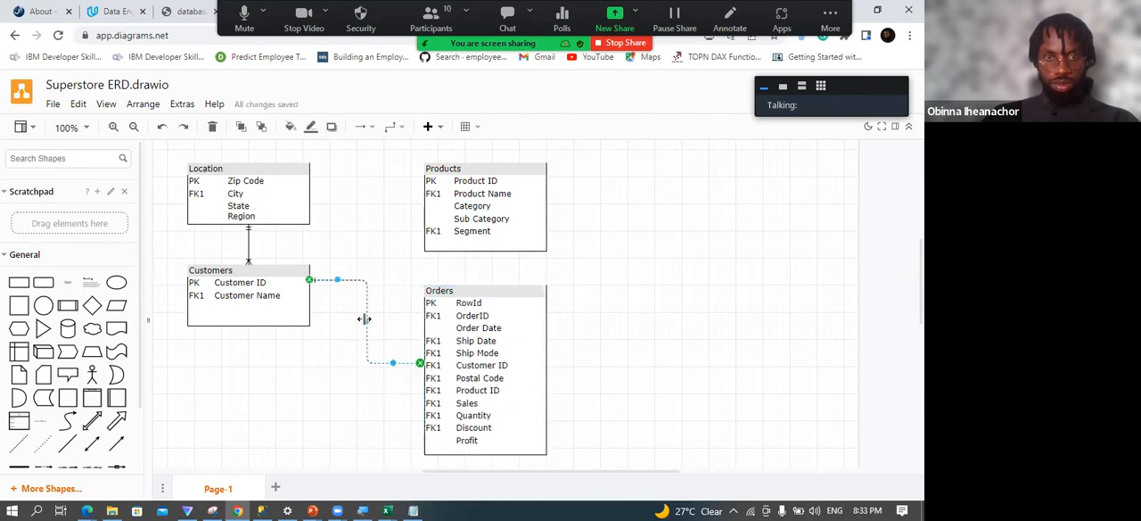
key("ctrl+v")
left_click_drag(382, 284, 371, 400)
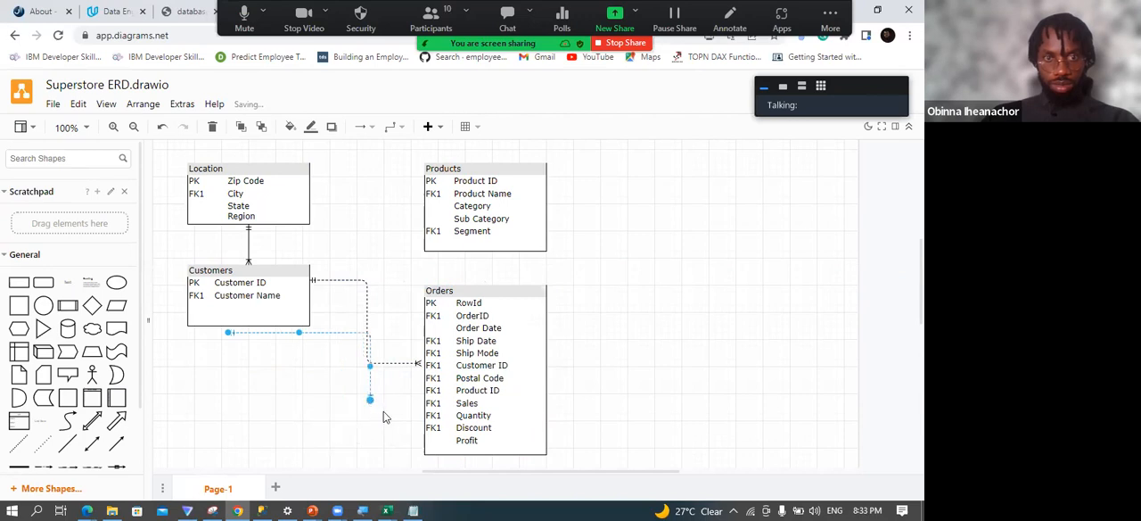
left_click_drag(370, 398, 421, 381)
left_click_drag(229, 333, 312, 188)
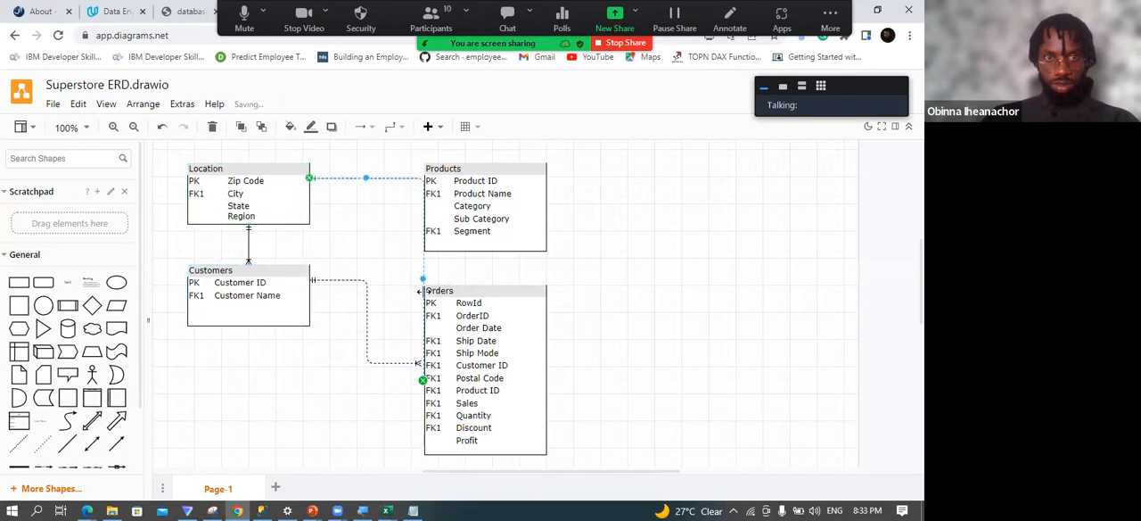
Spread out the Orders, Products and Customers tables and reroute the Location–Orders connector through the gap between them.
left_click_drag(470, 293, 525, 293)
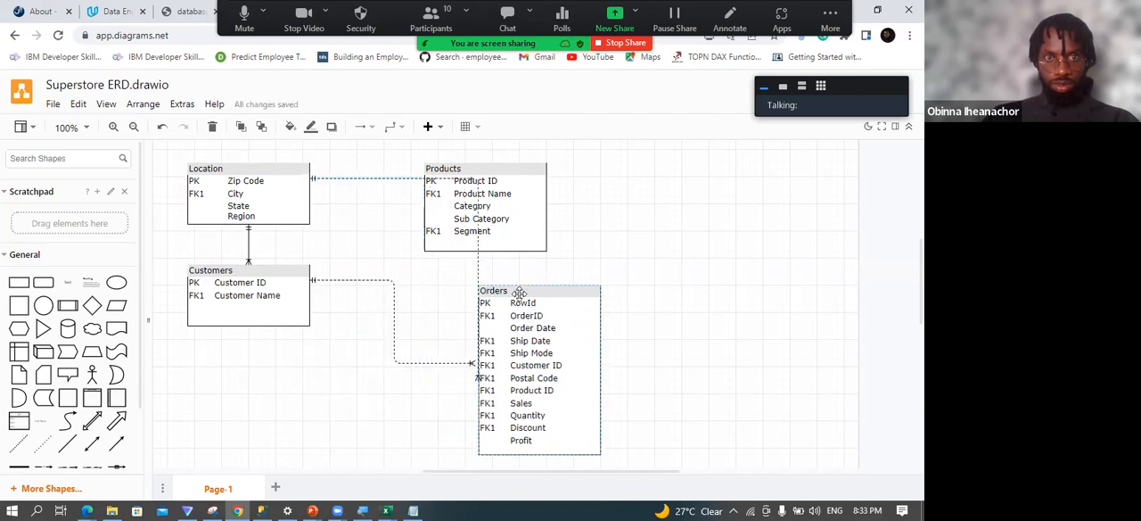
left_click(477, 264)
left_click_drag(466, 268, 404, 282)
left_click_drag(474, 177, 562, 156)
left_click_drag(531, 291, 565, 243)
left_click_drag(268, 277, 254, 342)
Delete the Location–Customers connector and shift Customers and Location slightly so that they sit roughly above one another.
left_click(249, 274)
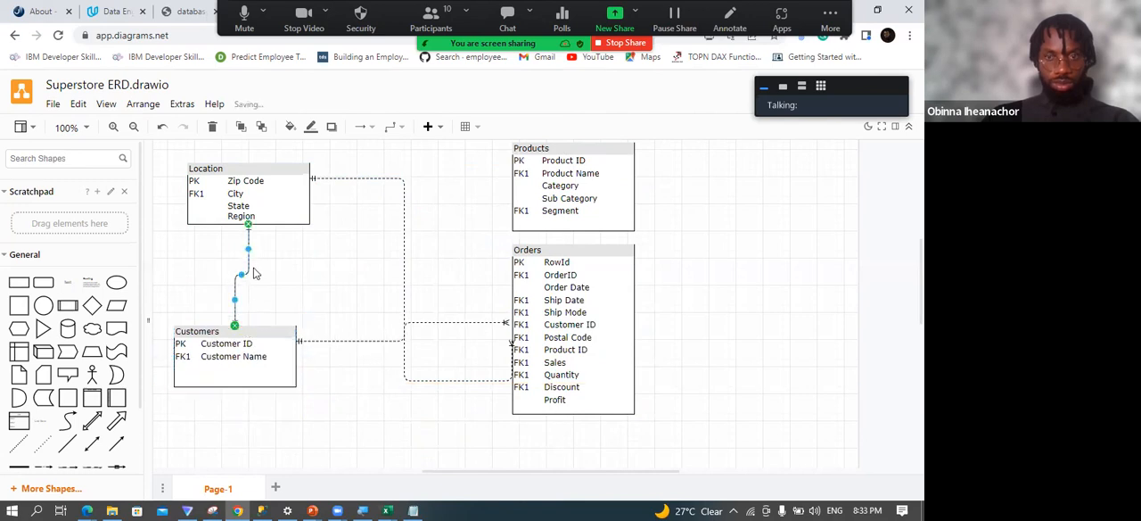
key("Delete")
left_click_drag(240, 331, 250, 317)
left_click_drag(249, 168, 257, 174)
left_click_drag(448, 393, 250, 164)
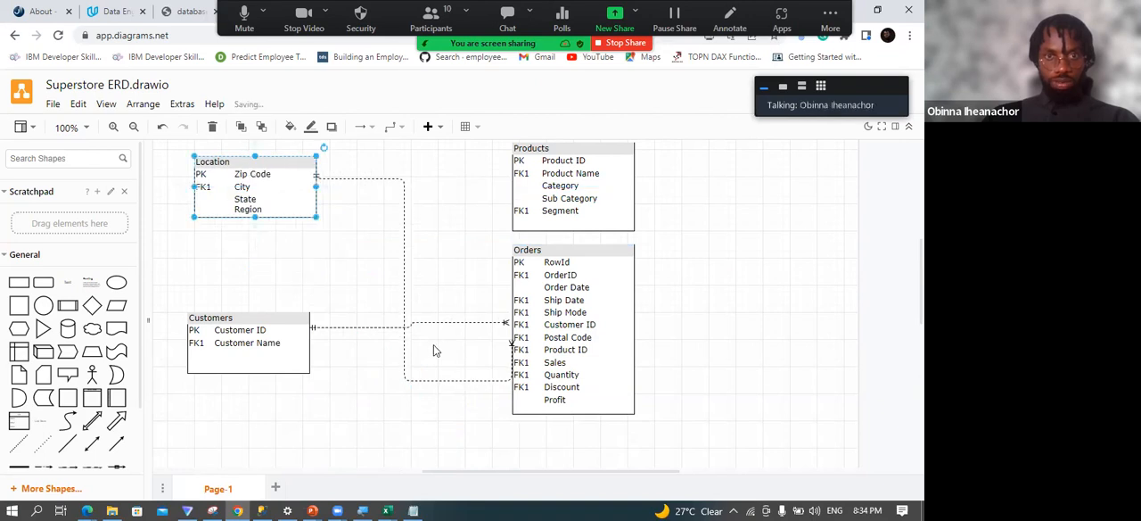
Duplicate the Customers–Orders connector and place the copy between Products and the Product ID row of Orders, repositioning Orders below Products.
left_click_drag(540, 252, 610, 293)
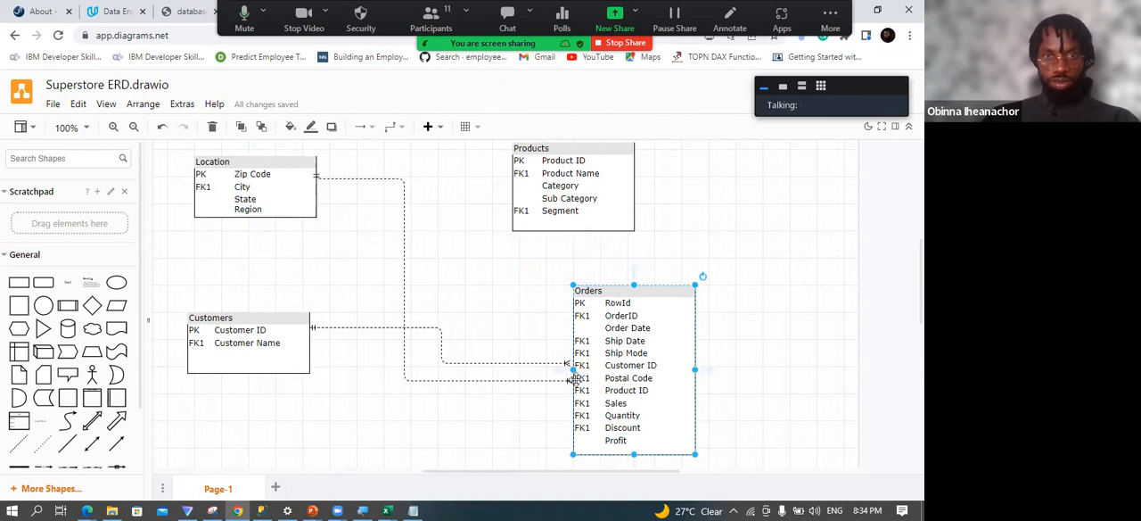
left_click(381, 326)
left_click_drag(382, 326, 774, 156)
left_click_drag(895, 190, 702, 390)
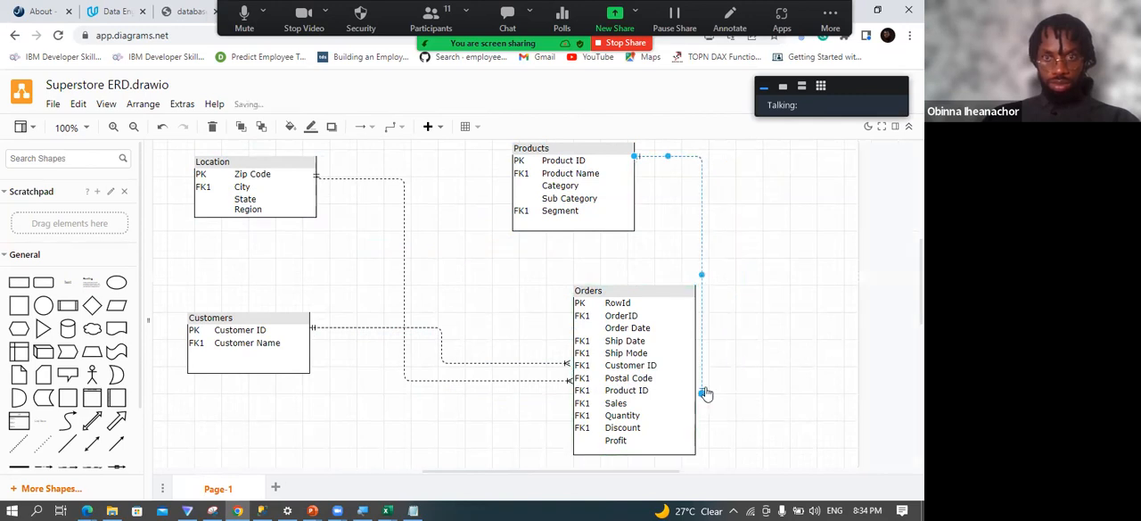
left_click_drag(639, 297, 579, 311)
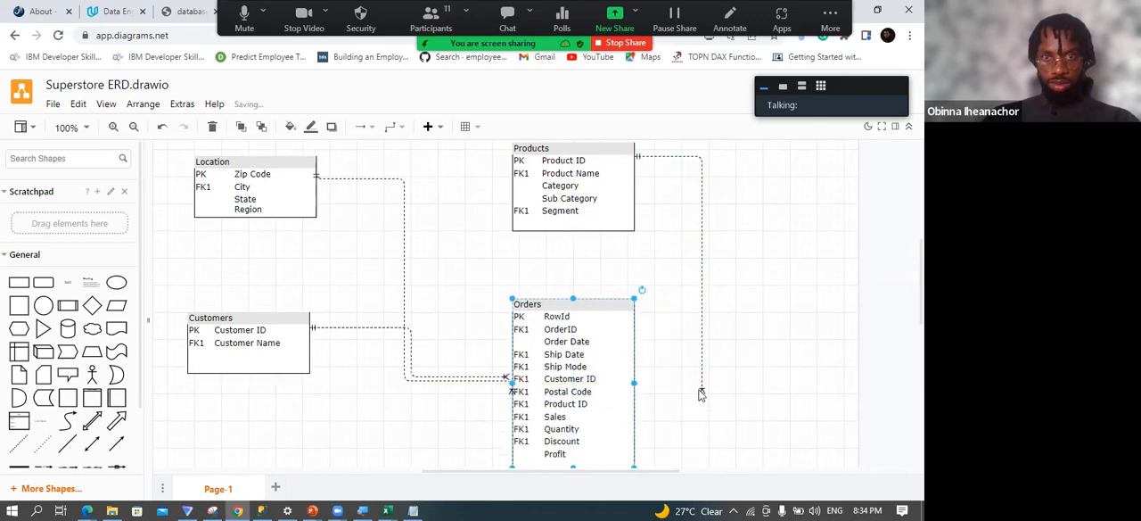
left_click_drag(701, 394, 641, 402)
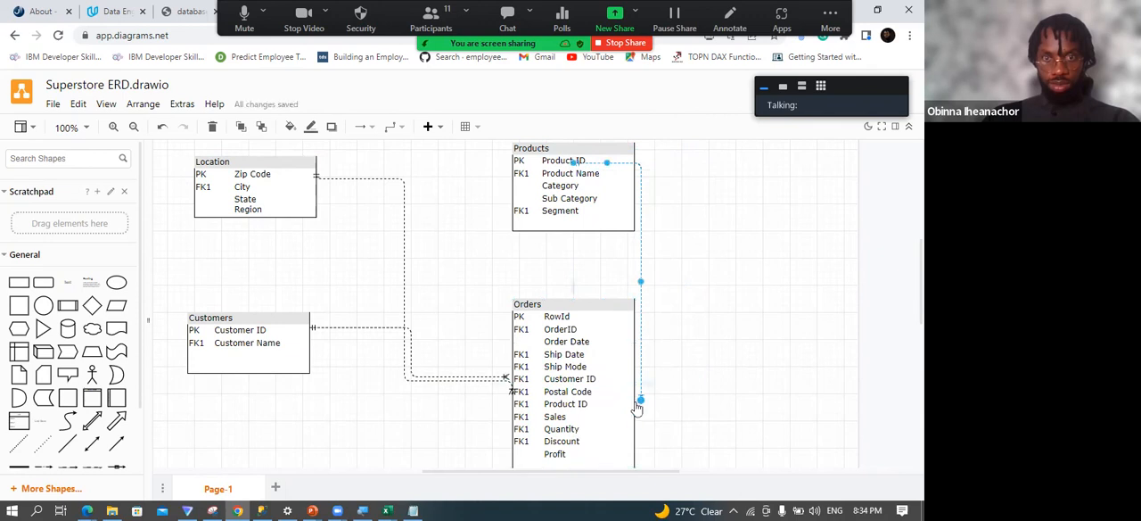
Reverse the direction of the connector between Products and Orders.
left_click_drag(638, 407, 640, 407)
right_click(641, 404)
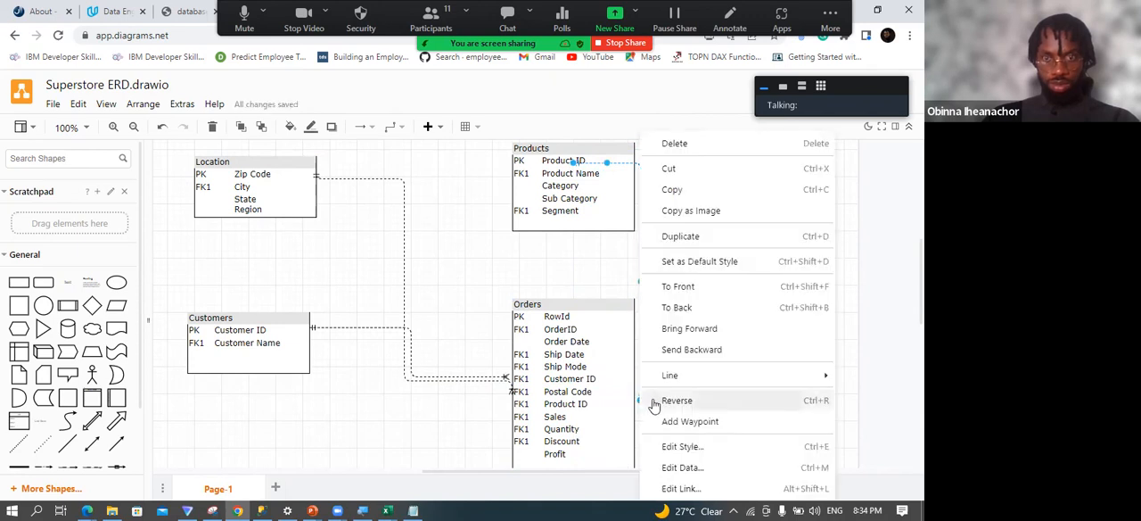
left_click(654, 403)
Move Orders and Customers lower and shift Products toward Location to clear the connector's loose end.
left_click_drag(608, 313, 696, 345)
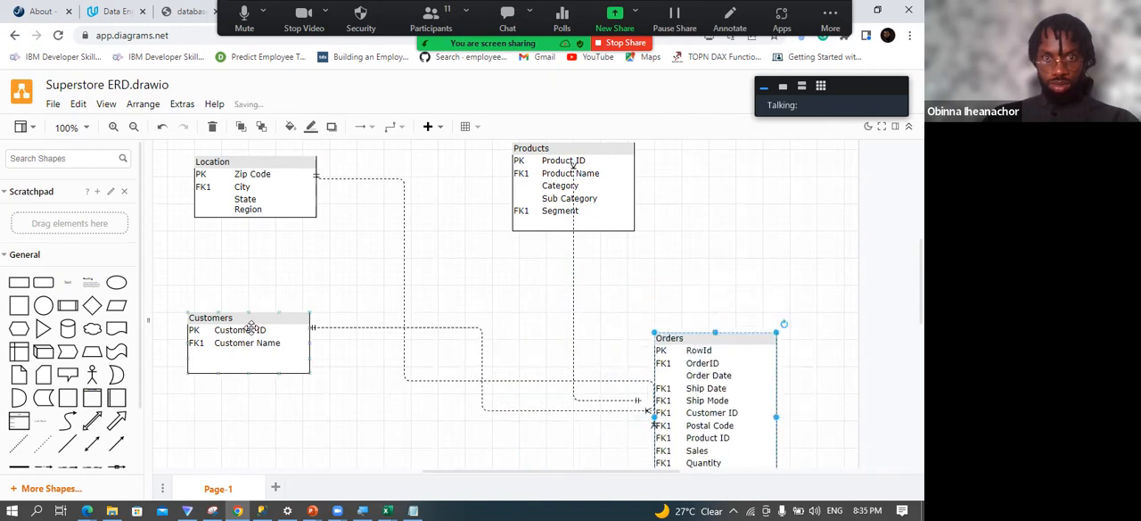
left_click_drag(253, 330, 206, 399)
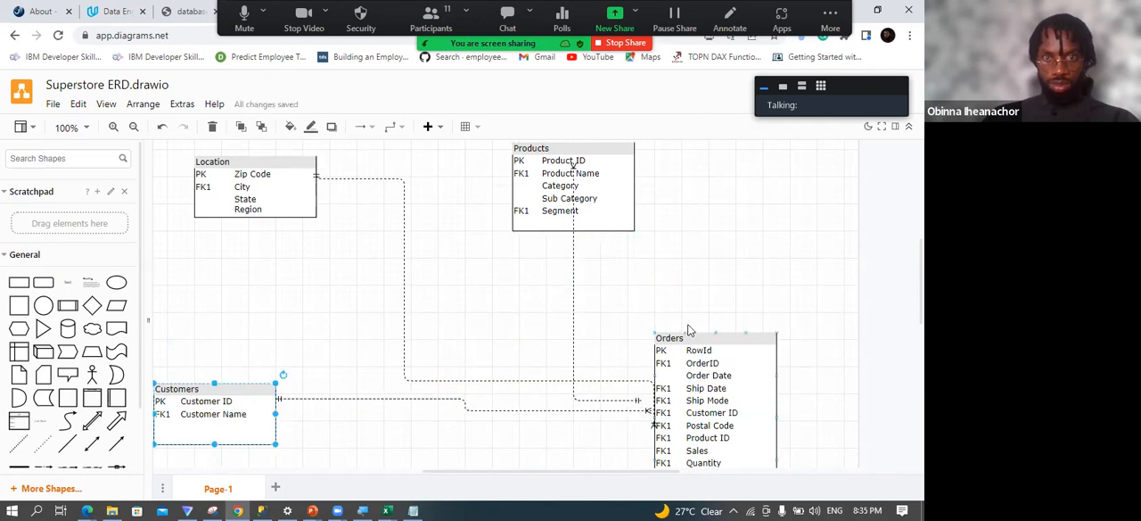
left_click_drag(691, 336, 562, 344)
left_click_drag(561, 147, 486, 149)
Reverse the Products–Orders connector and attach its one-side end to Product ID in Products.
left_click(575, 170)
right_click(578, 174)
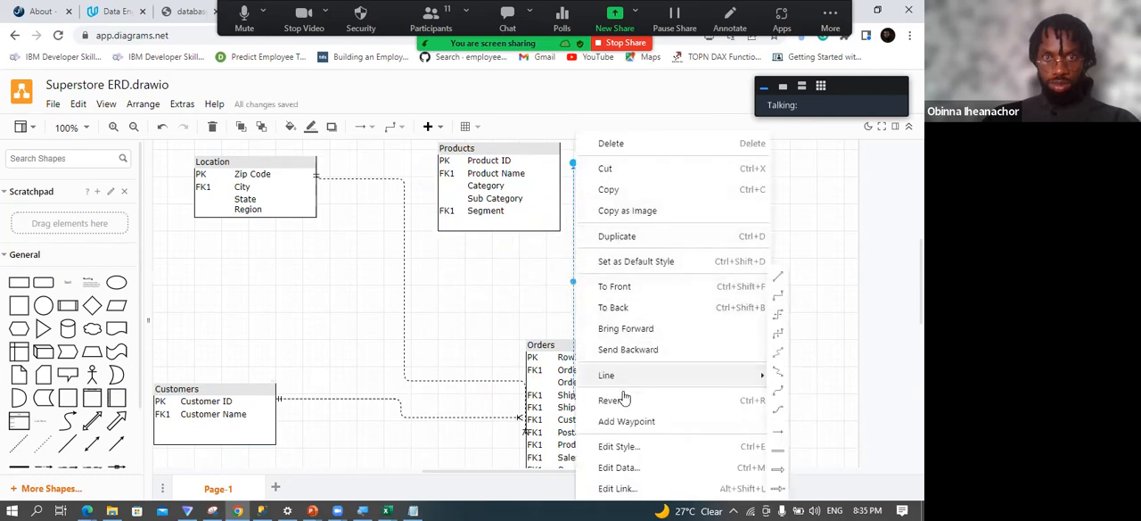
left_click(615, 399)
left_click_drag(576, 160, 563, 161)
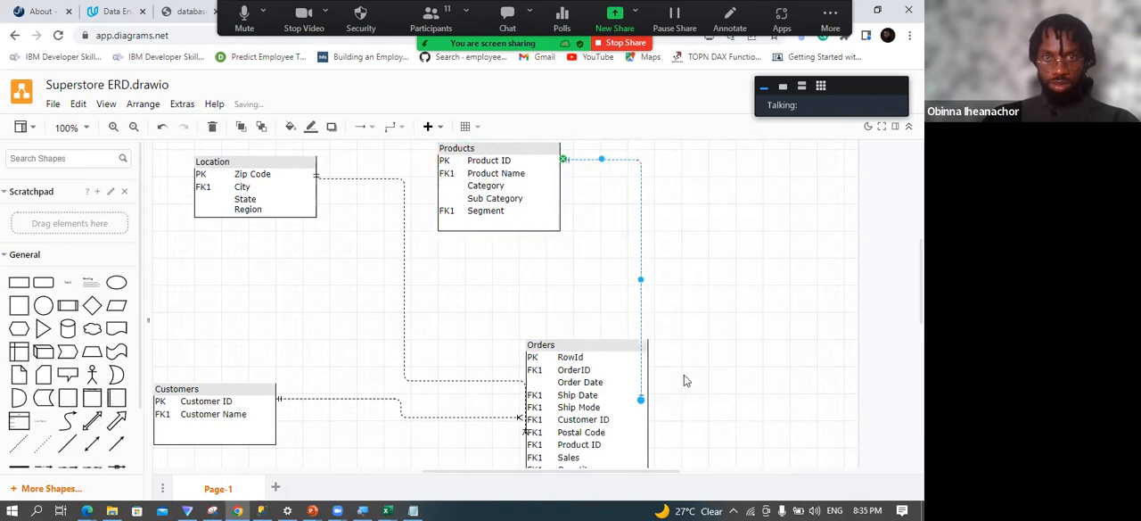
Move Orders away from the connector's loose end and try reversing the connector and attaching it to Product ID in Orders.
left_click_drag(559, 344, 512, 317)
left_click(640, 397)
right_click(643, 402)
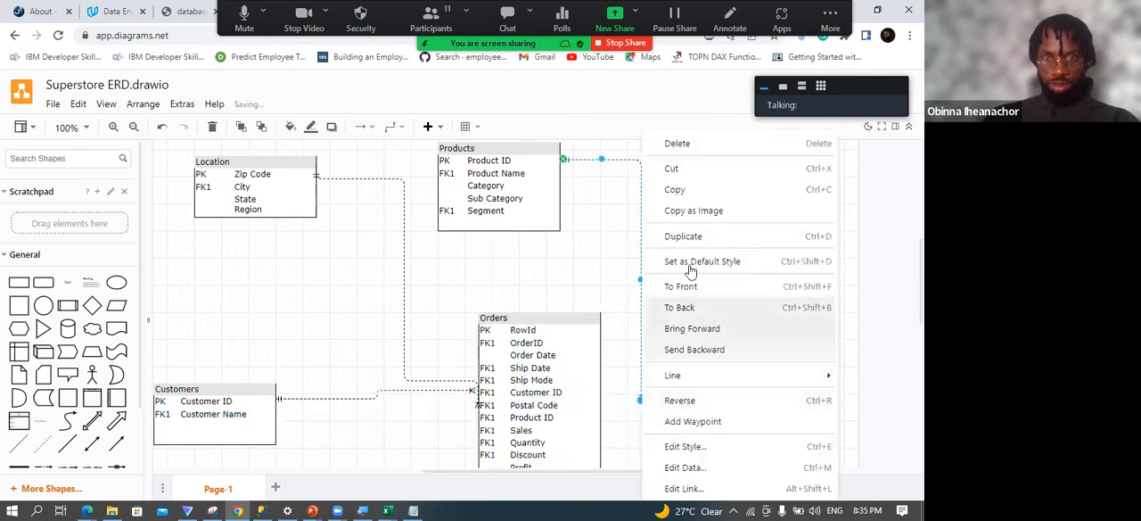
left_click(679, 401)
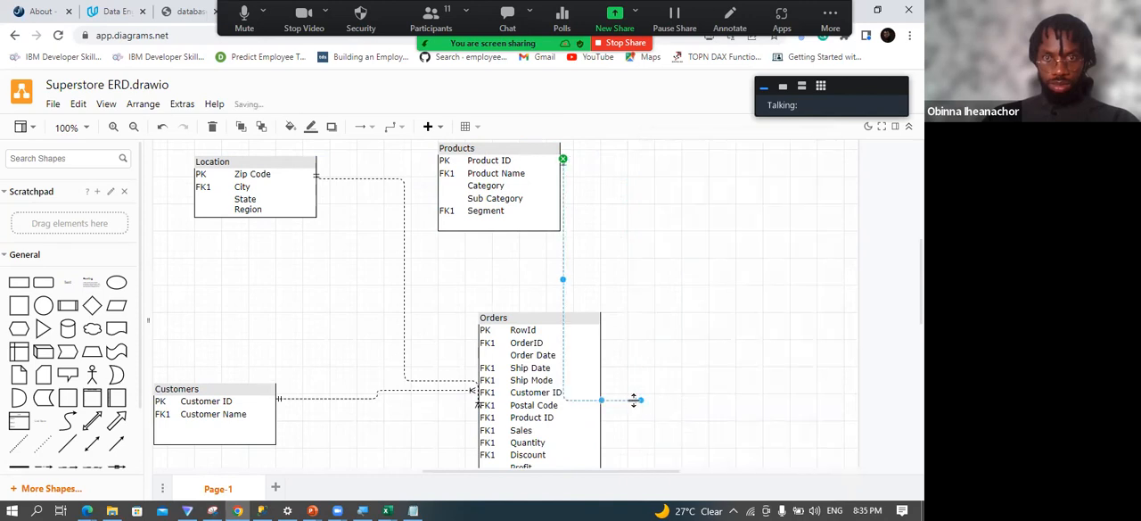
right_click(650, 404)
left_click(671, 403)
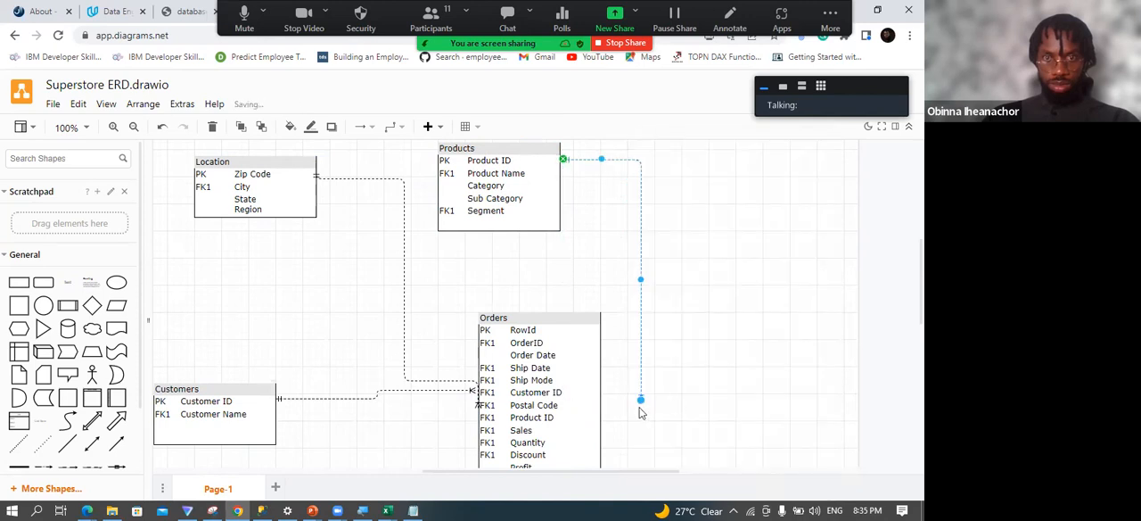
left_click_drag(639, 407, 609, 422)
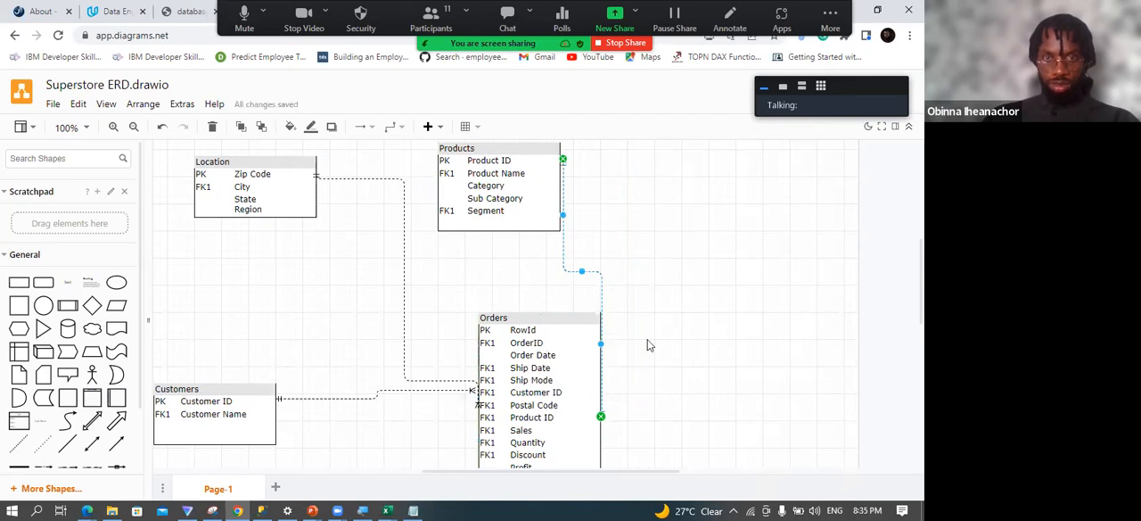
left_click_drag(601, 344, 639, 344)
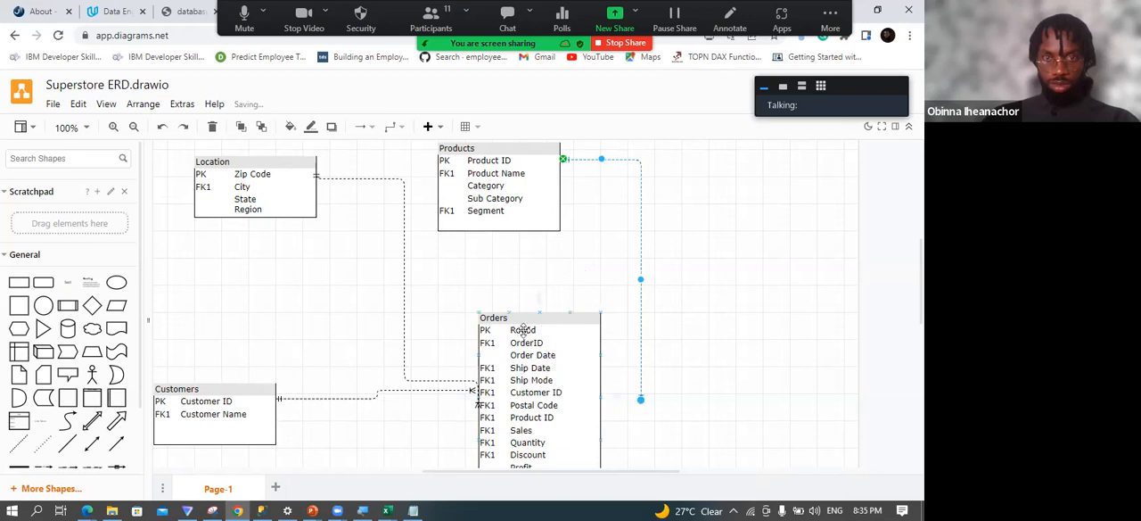
Move Products to the far side of Orders and attach the connector from Product ID in Products to Product ID in Orders.
left_click_drag(523, 314, 528, 339)
left_click_drag(526, 149, 818, 336)
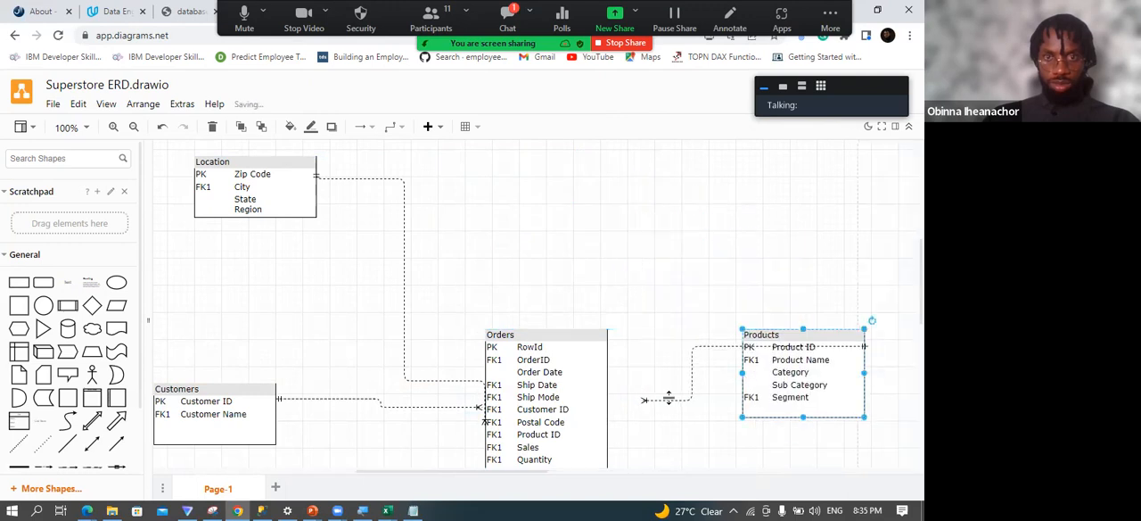
left_click_drag(644, 400, 608, 435)
left_click_drag(866, 348, 736, 353)
key("ctrl+z")
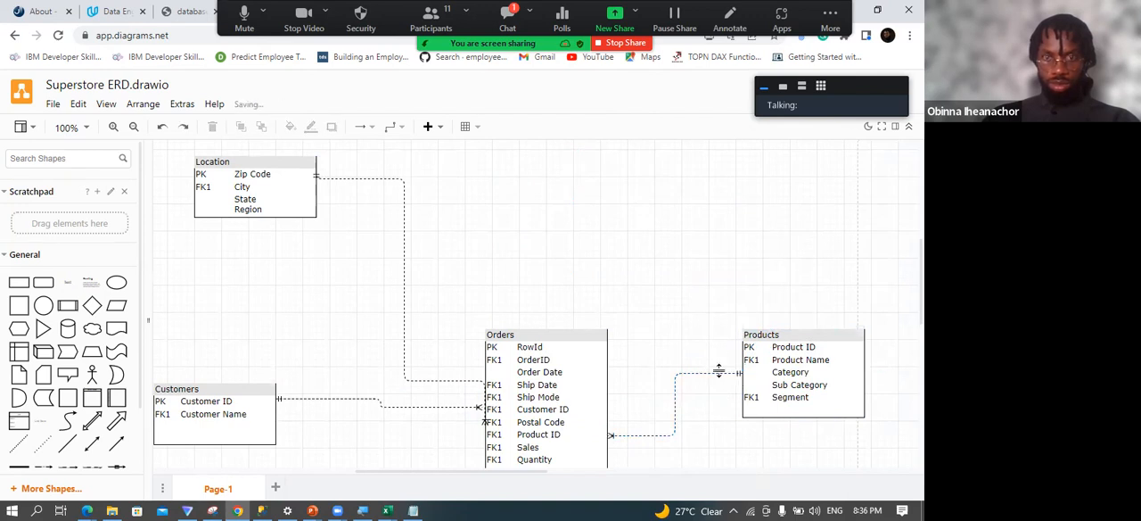
left_click(721, 372)
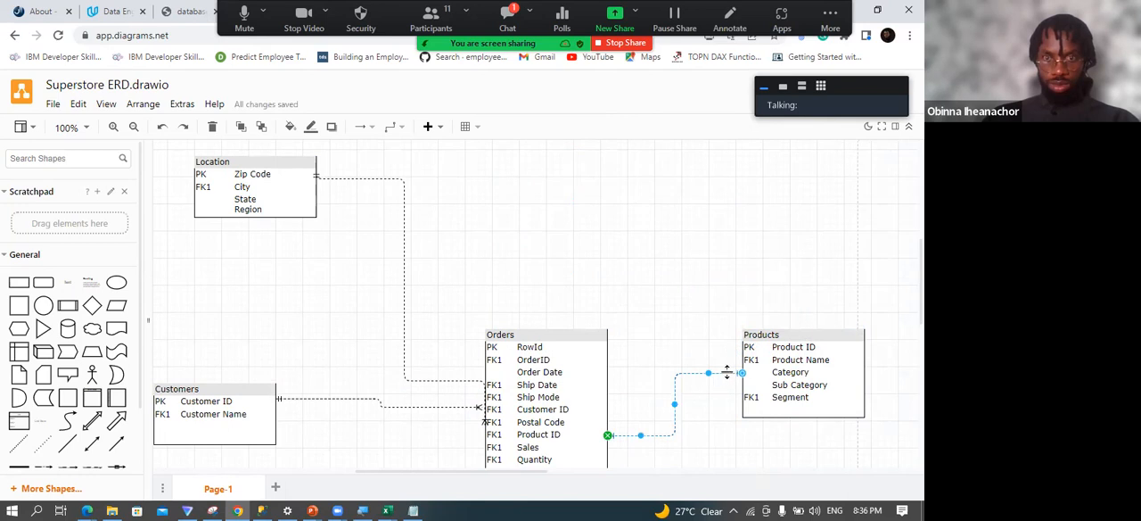
left_click_drag(742, 374, 742, 349)
left_click(726, 392)
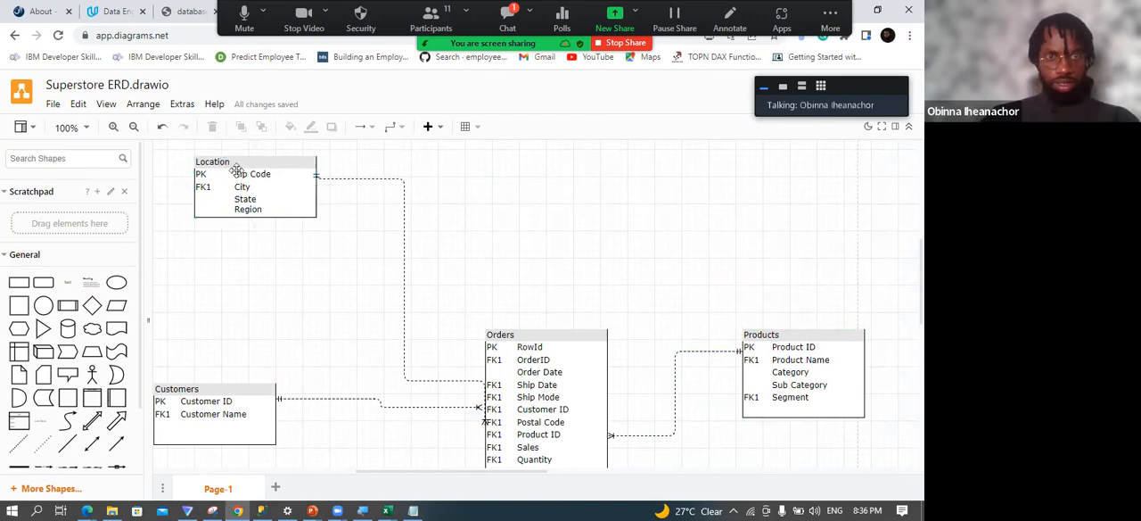
Move Orders upward and align Customers with its Customer ID row, minimizing the chat window that covers the diagram.
left_click_drag(517, 344, 525, 304)
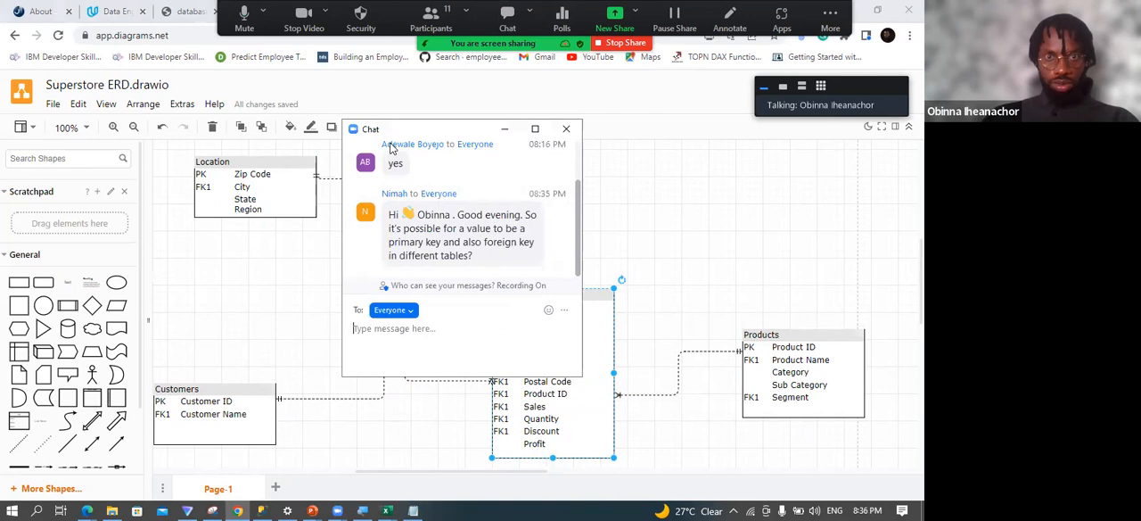
left_click(505, 129)
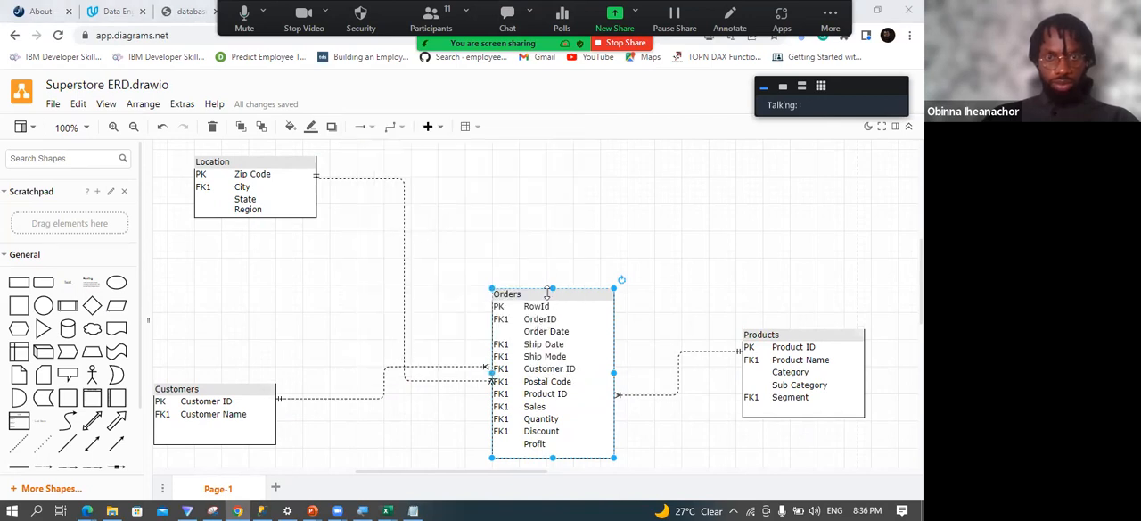
left_click_drag(540, 297, 531, 260)
left_click_drag(221, 391, 228, 314)
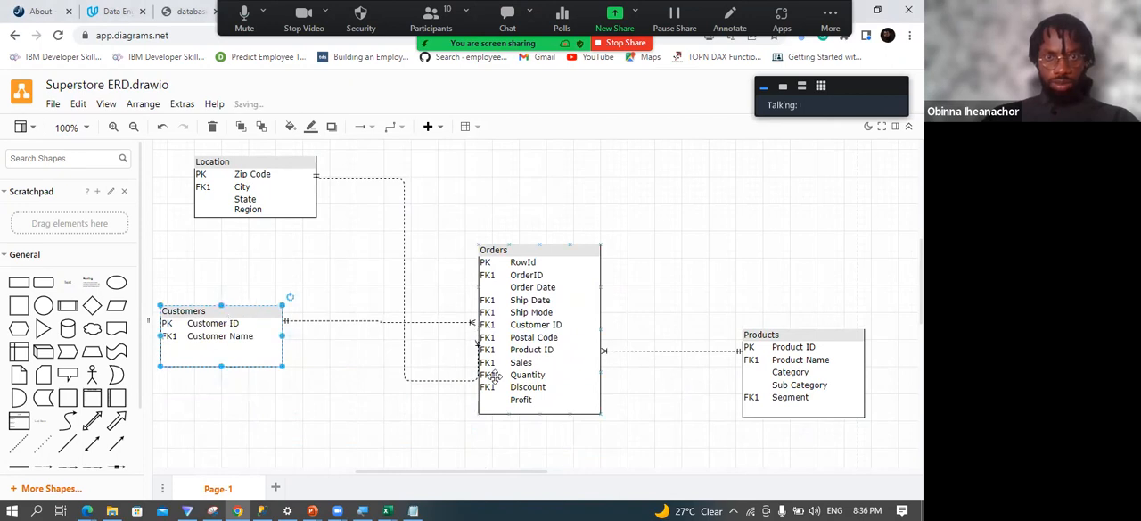
Pull the Location–Orders connector's end off the Orders edge and shorten its route to run just beside Postal Code.
left_click(447, 381)
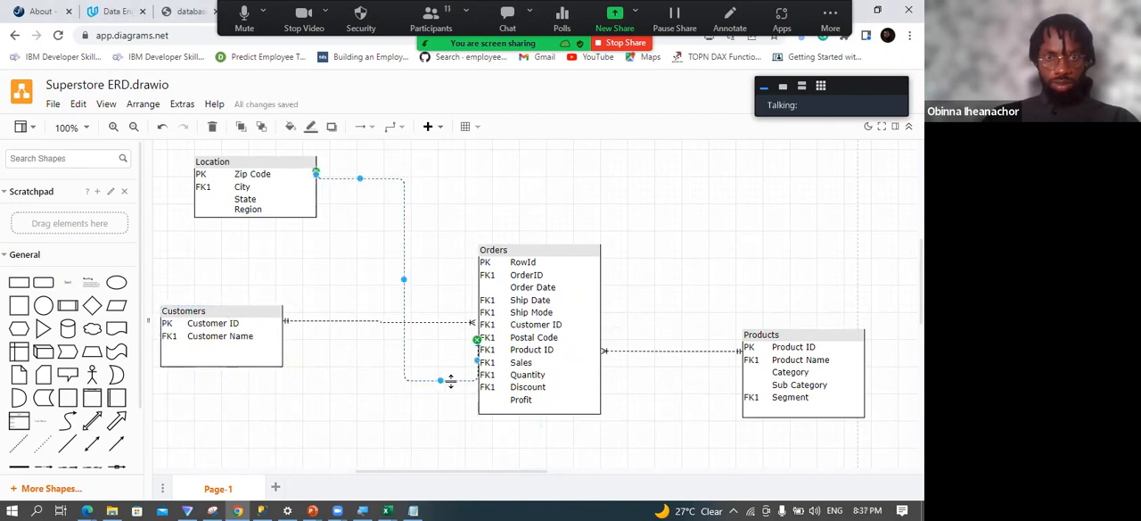
left_click_drag(478, 340, 472, 333)
left_click_drag(412, 379, 412, 332)
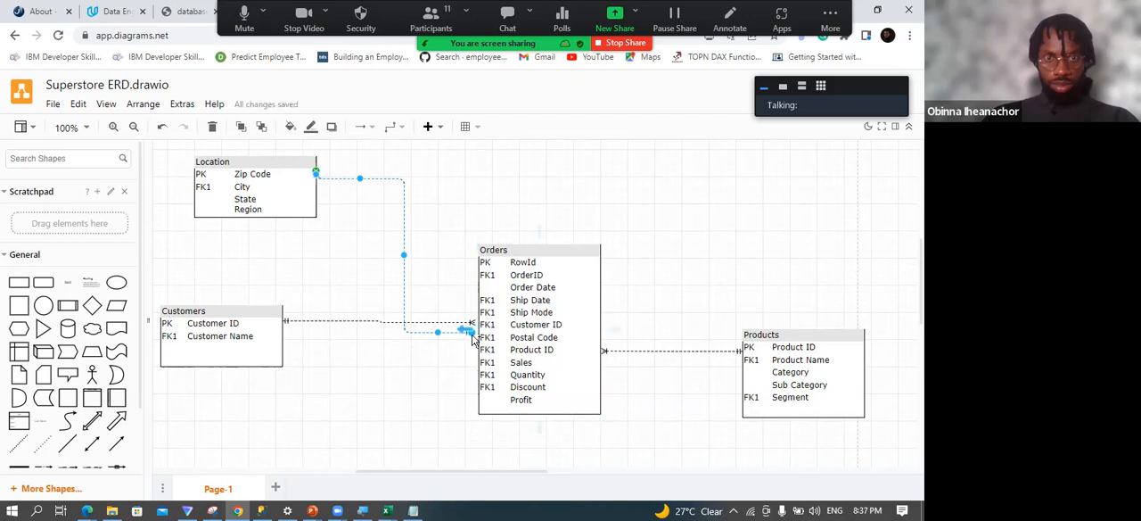
left_click_drag(471, 337, 465, 346)
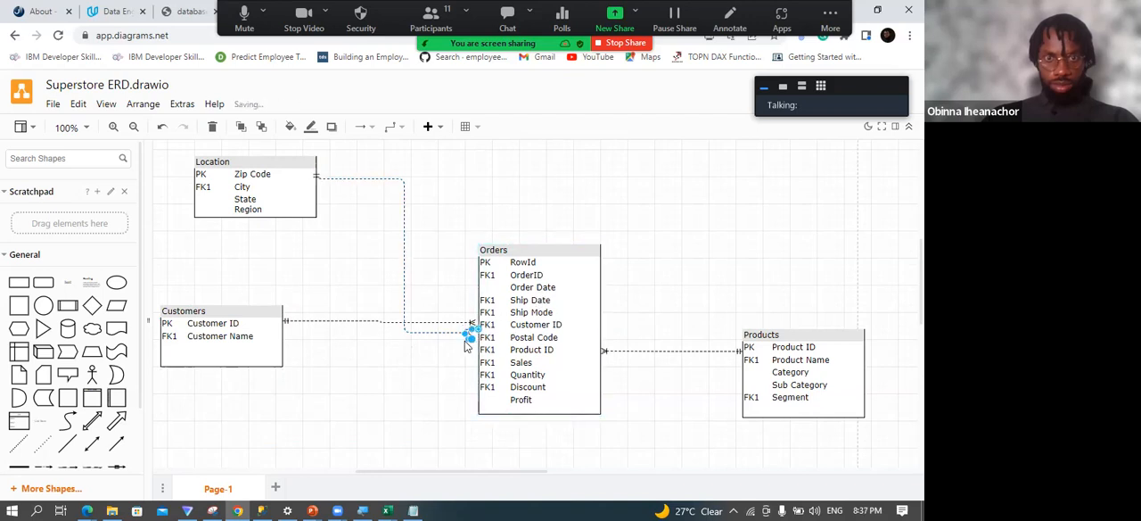
left_click(452, 354)
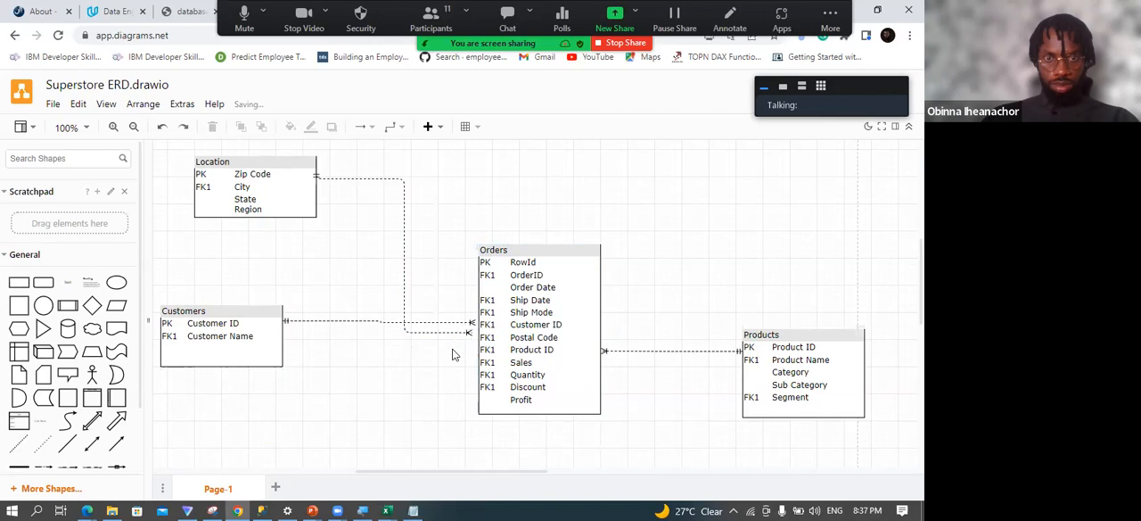
key("ctrl+z")
key("ctrl+z")
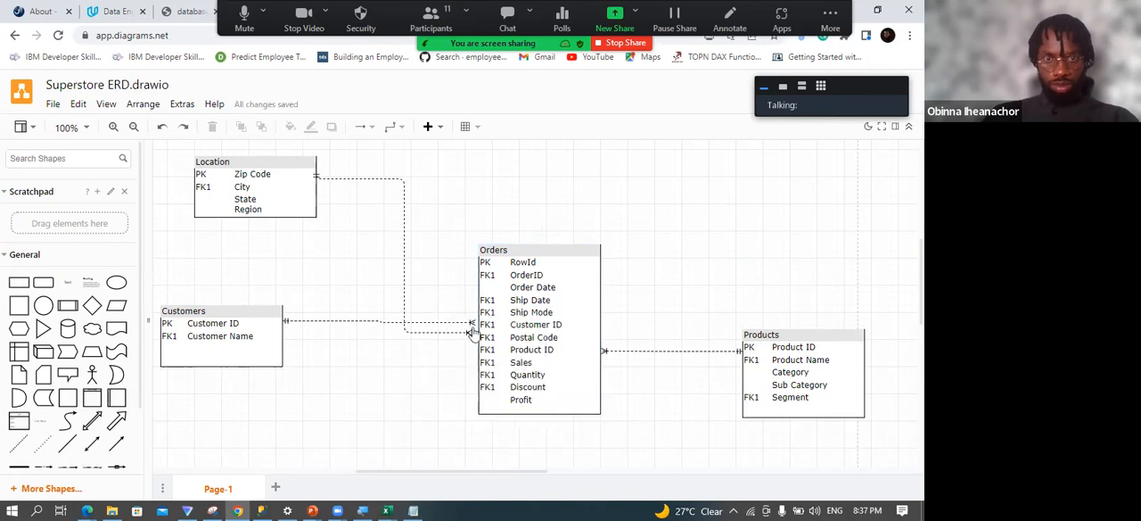
Nudge Orders up and attach the loose end of the Location connector to Postal Code in Orders.
left_click(472, 339)
left_click_drag(471, 337, 476, 339)
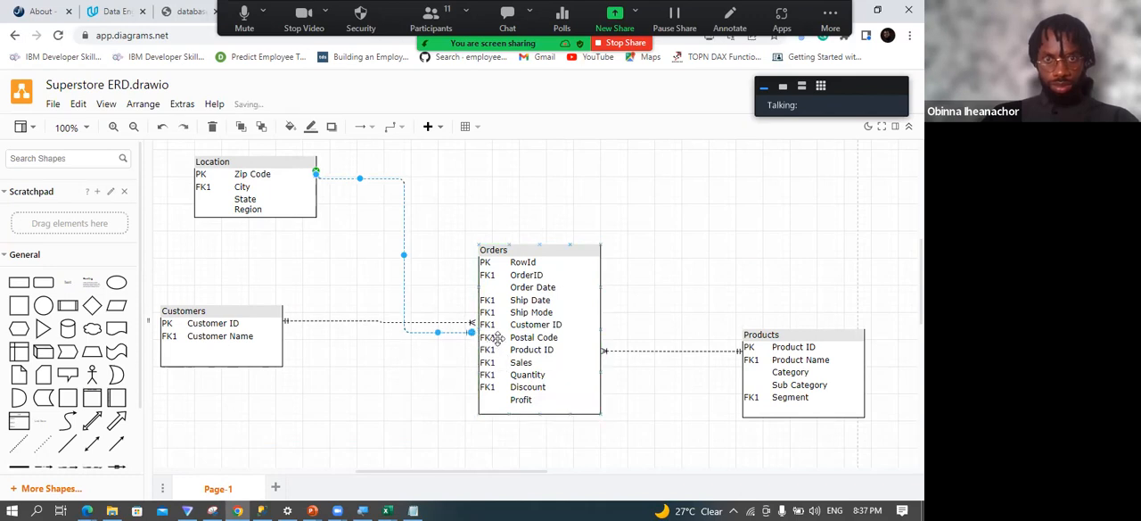
left_click(520, 253)
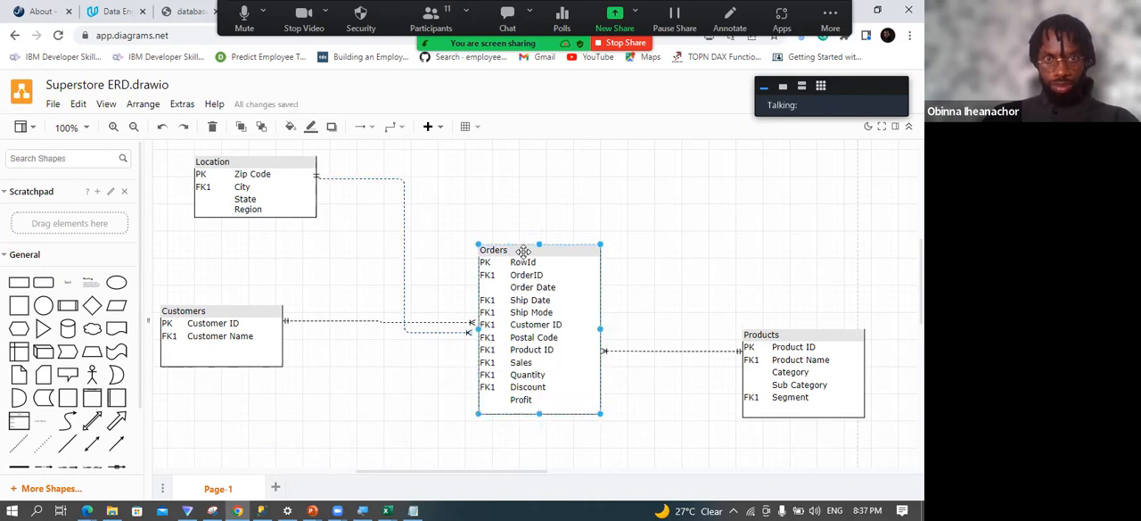
left_click_drag(525, 253, 523, 244)
left_click(462, 391)
left_click(467, 334)
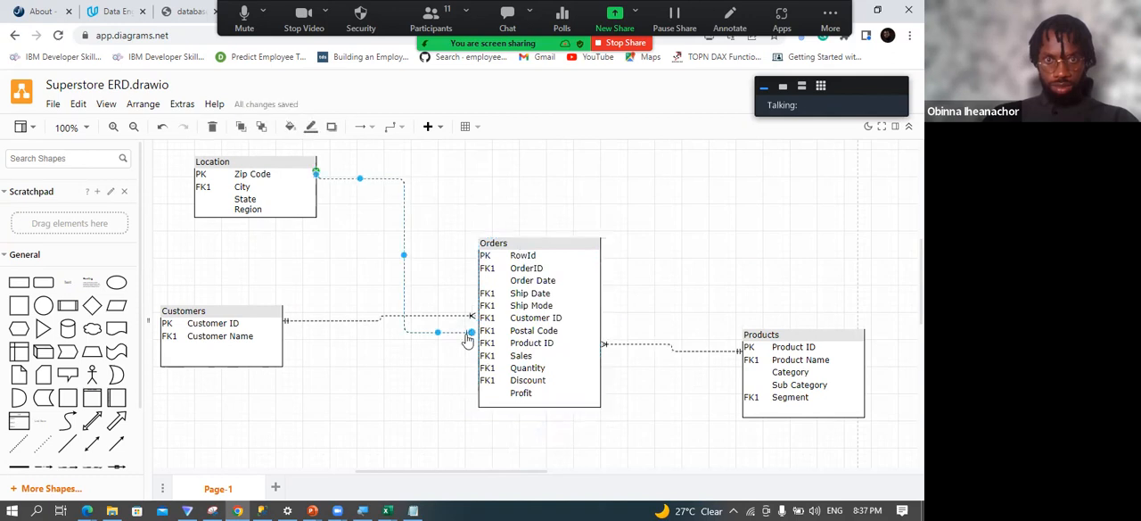
mouse_move(470, 335)
left_mouse_down()
mouse_move(481, 353)
mouse_move(477, 331)
left_mouse_up()
left_click(458, 368)
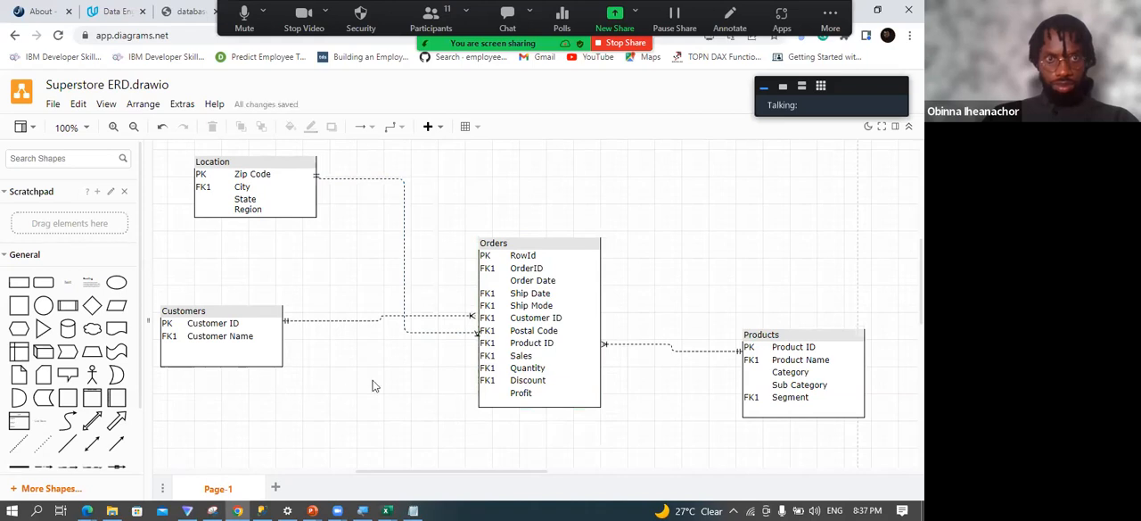
Move Products higher and closer to Orders, and place Customers beneath Location.
left_click_drag(787, 333, 754, 259)
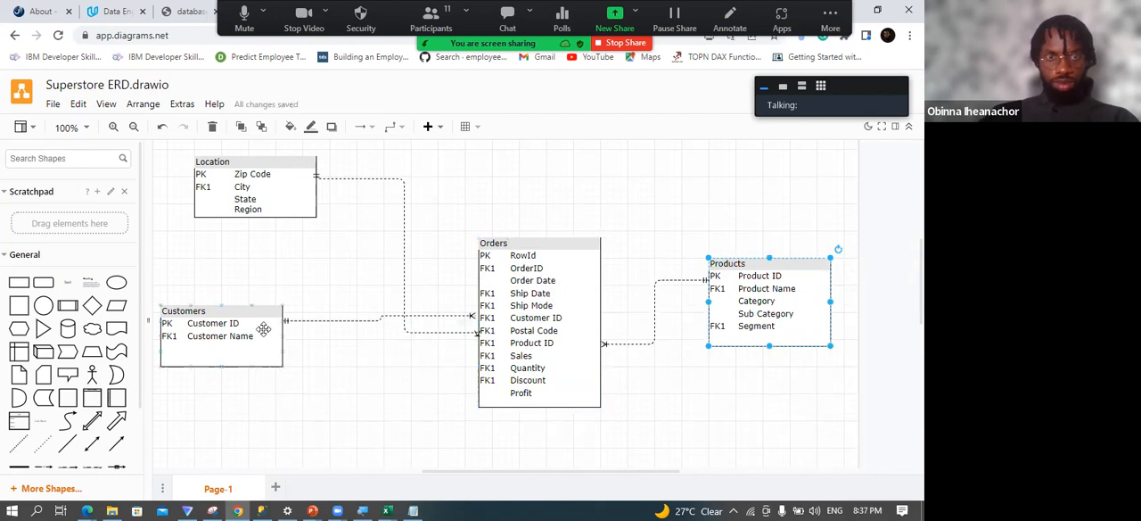
left_click_drag(231, 314, 271, 309)
left_click(361, 399)
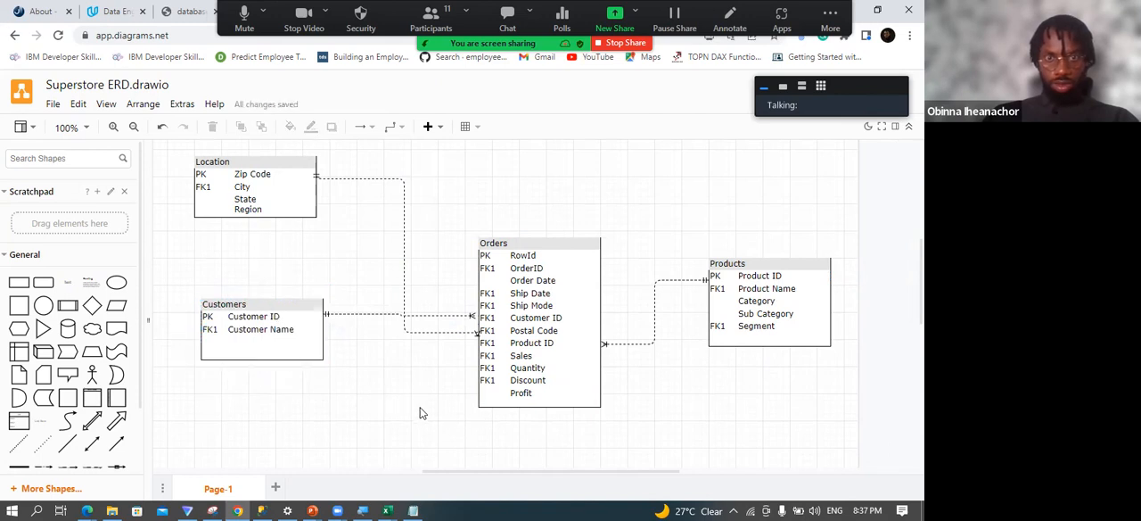
Remove the FK1 labels beside Ship Date and Ship Mode in the Orders table.
left_click(486, 298)
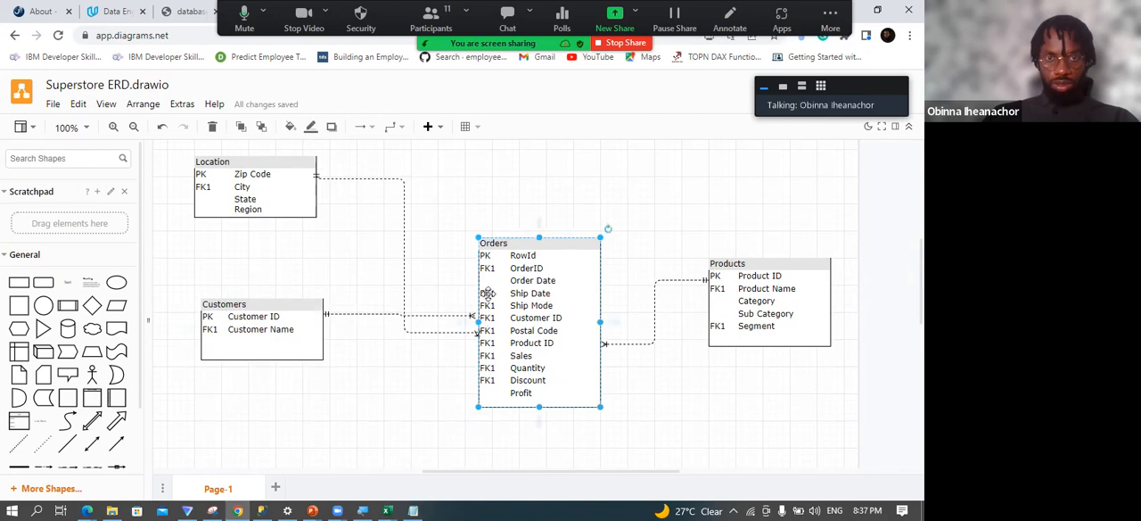
double_click(488, 293)
double_click(488, 295)
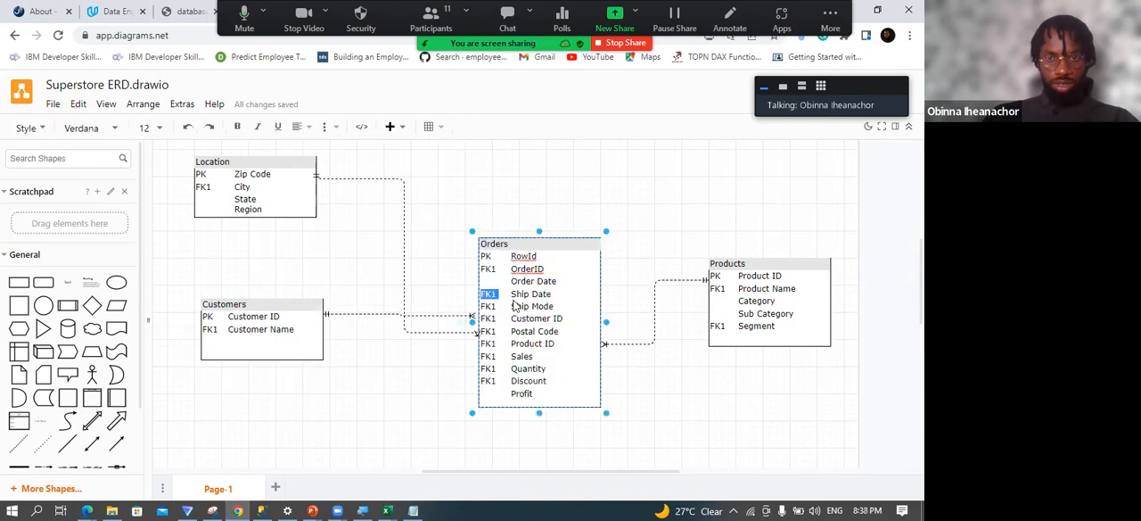
key("Delete")
key("Delete")
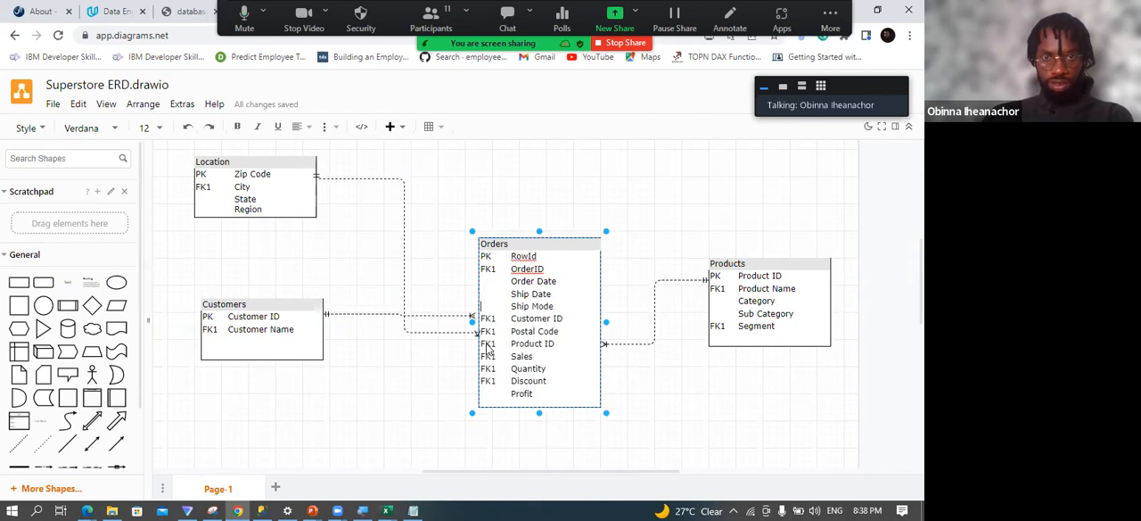
Clear the FK1 labels beside Discount, Quantity, Sales and OrderID in the Orders table.
double_click(486, 381)
key("Delete")
double_click(487, 369)
key("Delete")
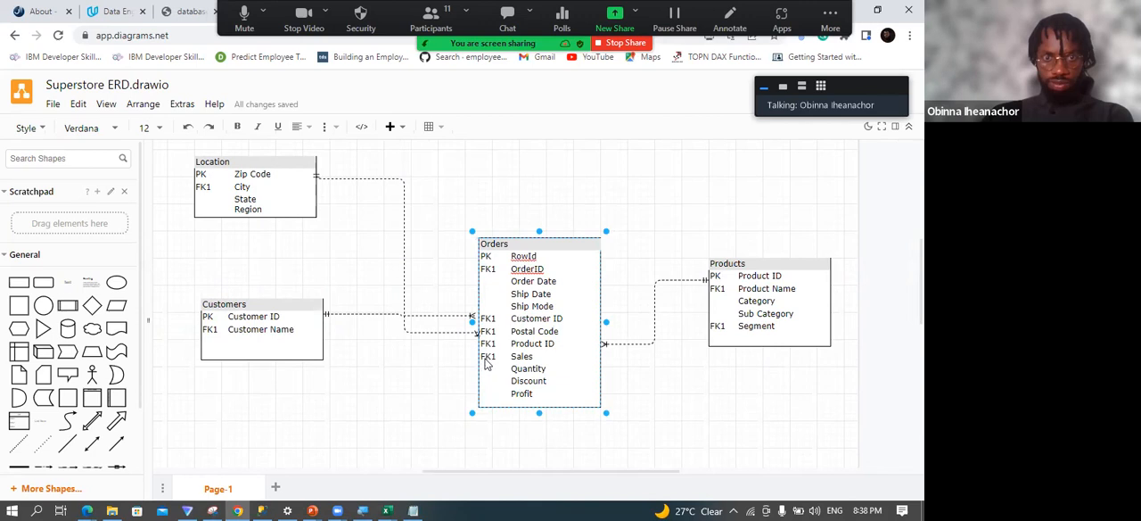
double_click(487, 360)
key("Delete")
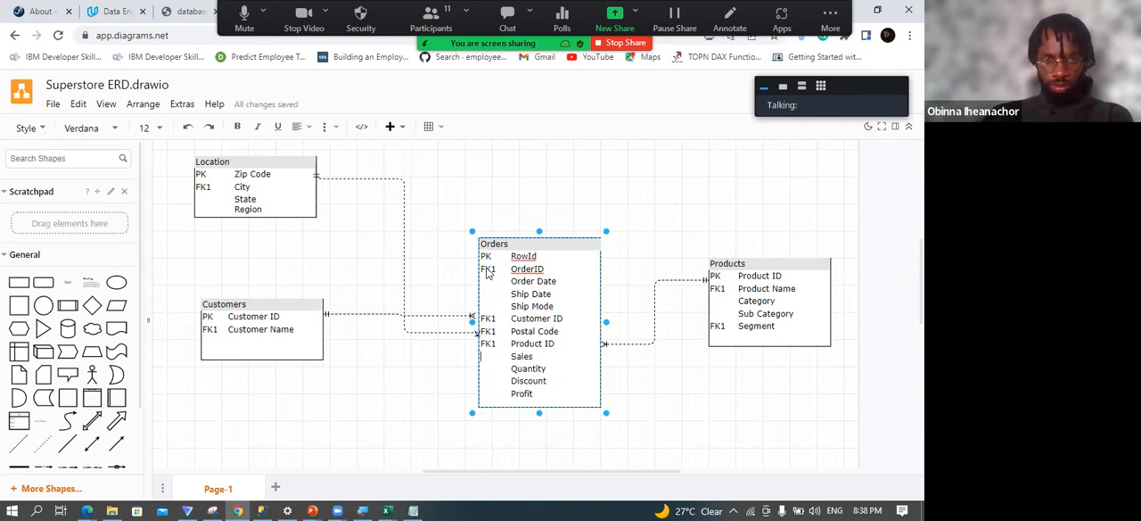
key("Delete")
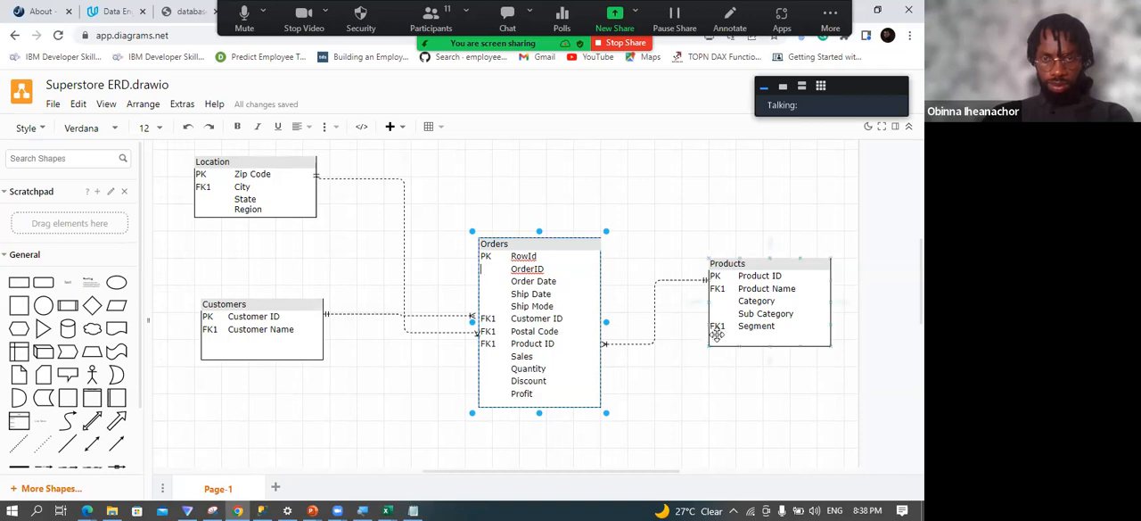
Delete the FK1 labels beside Segment and Product Name in Products and beside Customer Name in Customers.
left_click(718, 330)
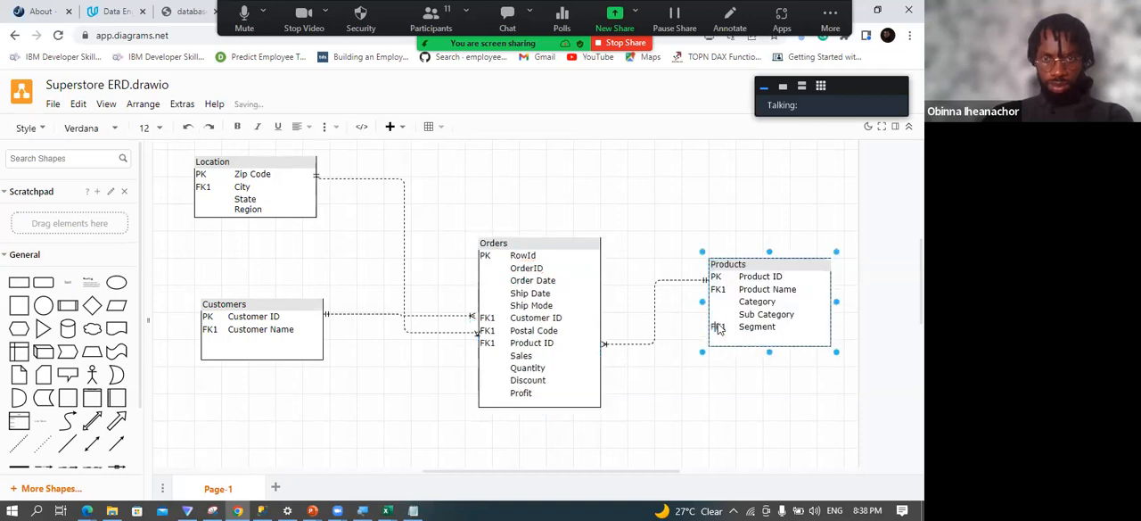
key("Delete")
key("Delete")
left_click(212, 332)
key("Delete")
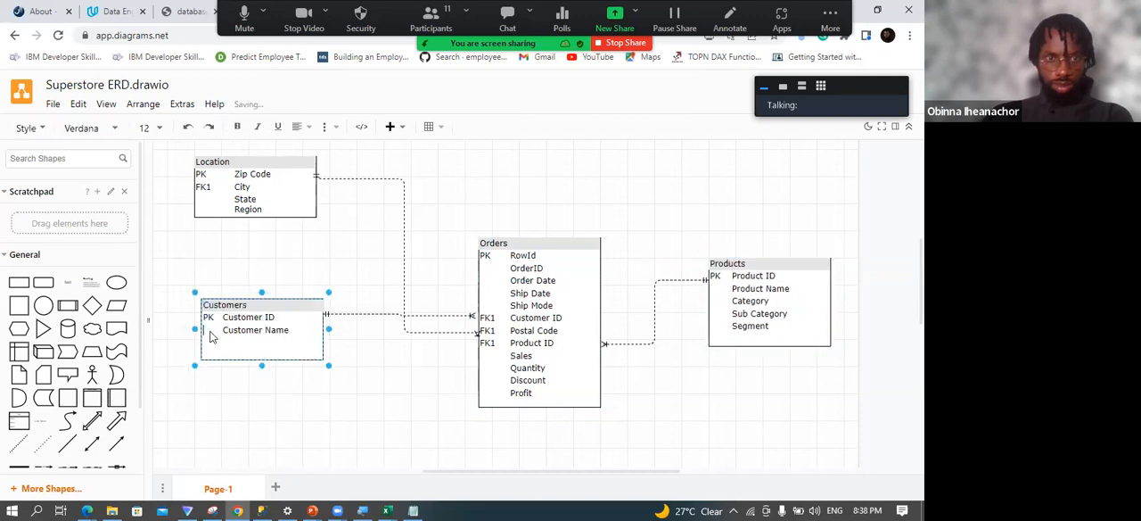
Delete the FK1 label beside City in the Location table and finish editing the text.
left_click(202, 189)
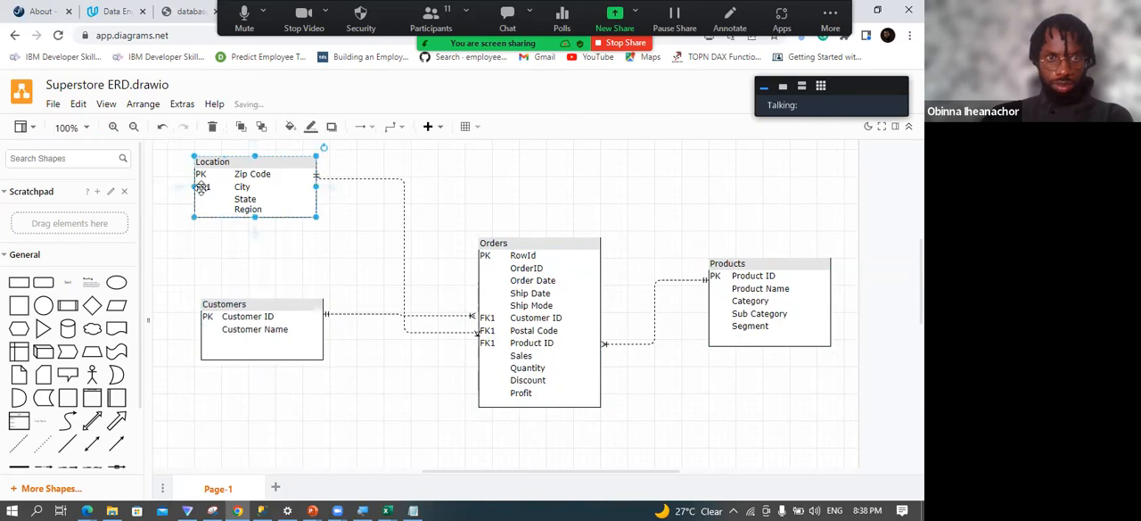
double_click(203, 194)
double_click(203, 189)
key("Delete")
left_click(293, 254)
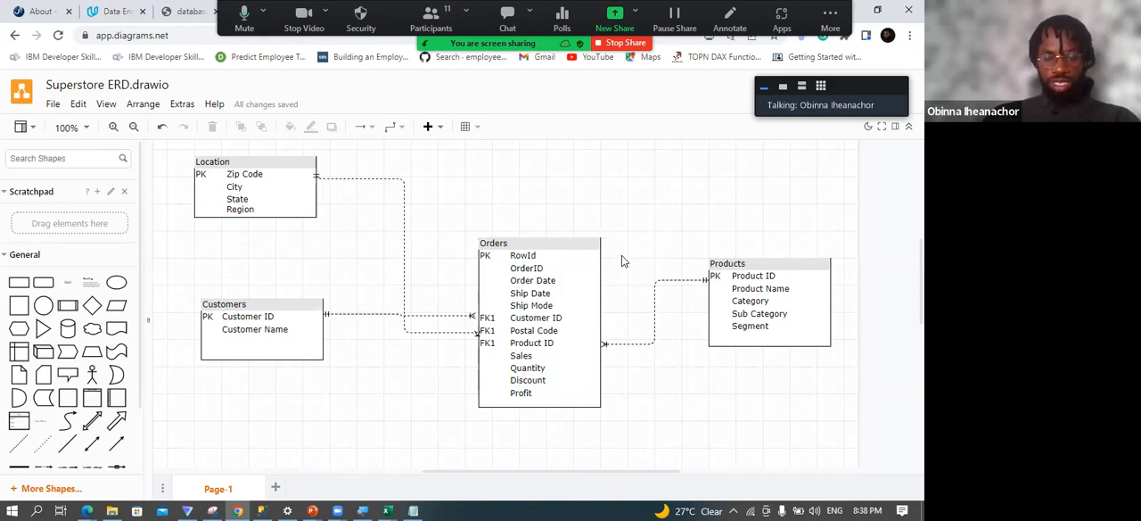
Export the diagram as a PNG image with a copy of the diagram included, choosing the device as destination.
left_click(56, 104)
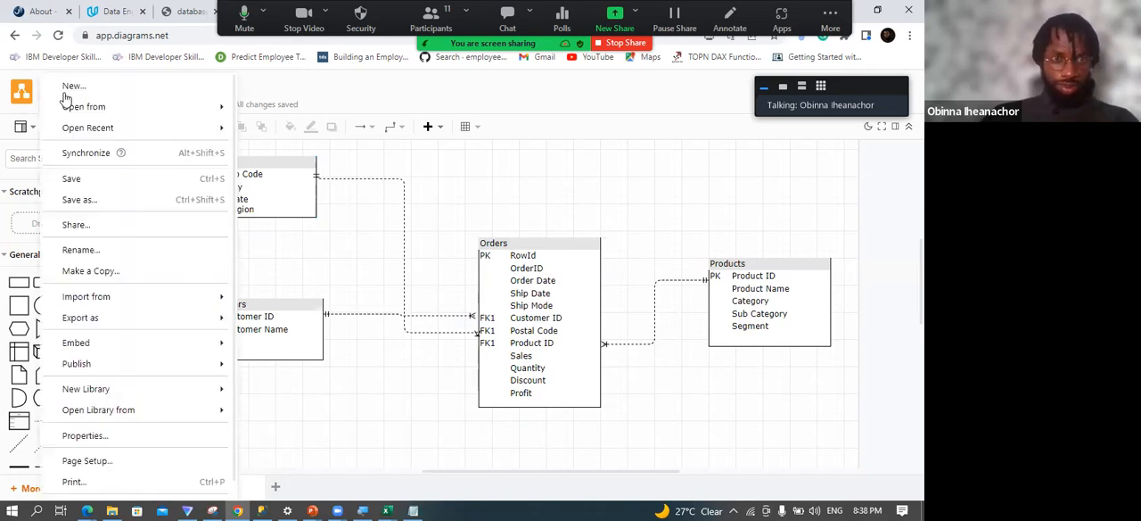
mouse_move(142, 326)
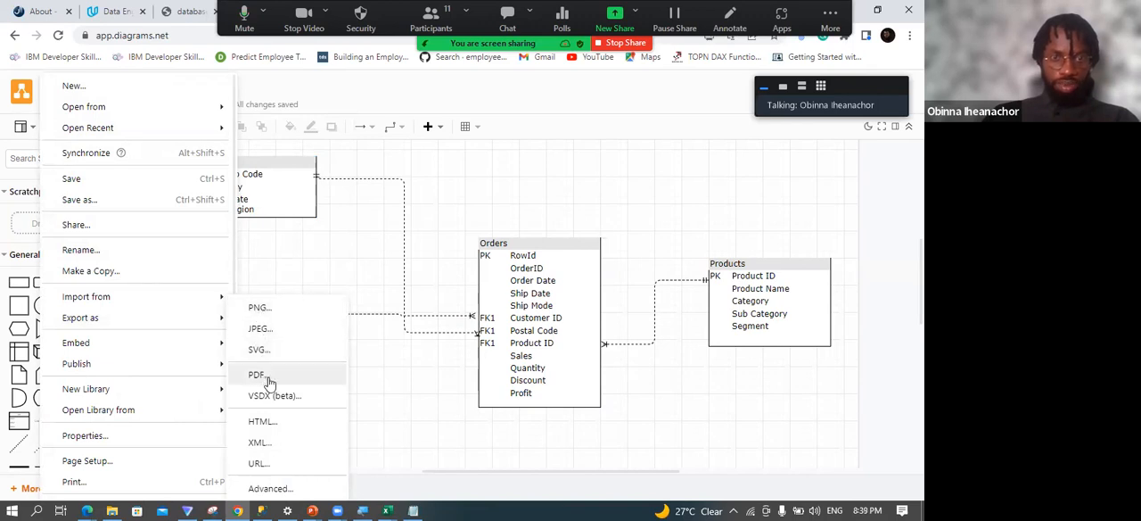
left_click(268, 309)
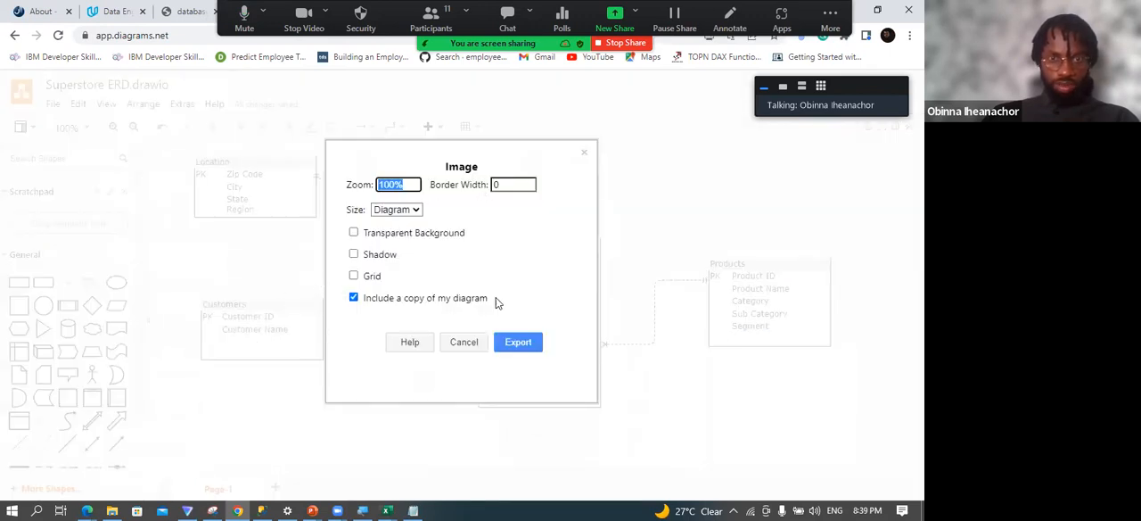
left_click(521, 344)
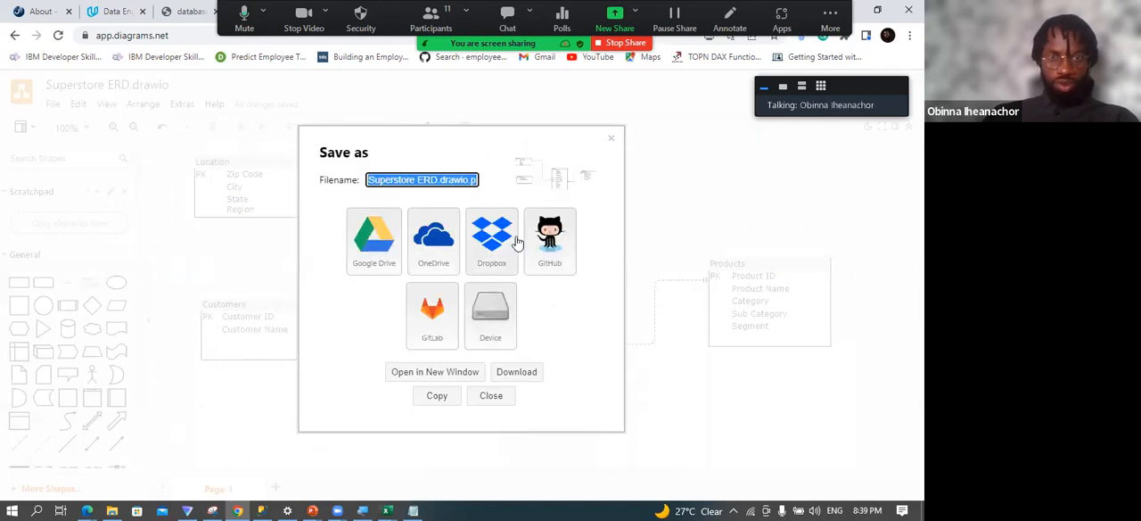
left_click(498, 325)
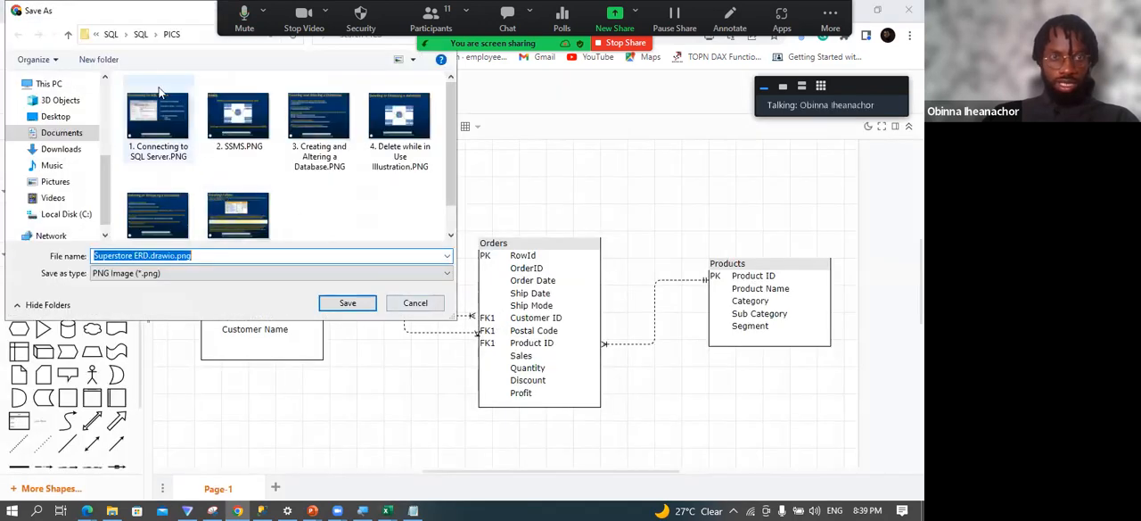
Save the image as Superstore ERD.drawio.png in the outer SQL folder and open the downloaded file.
left_click(140, 34)
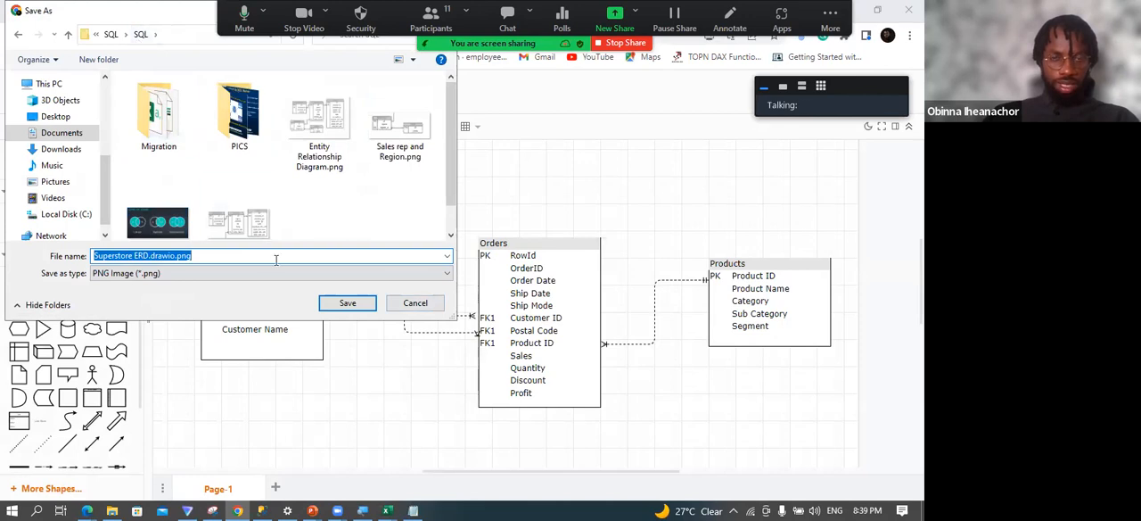
left_click(111, 34)
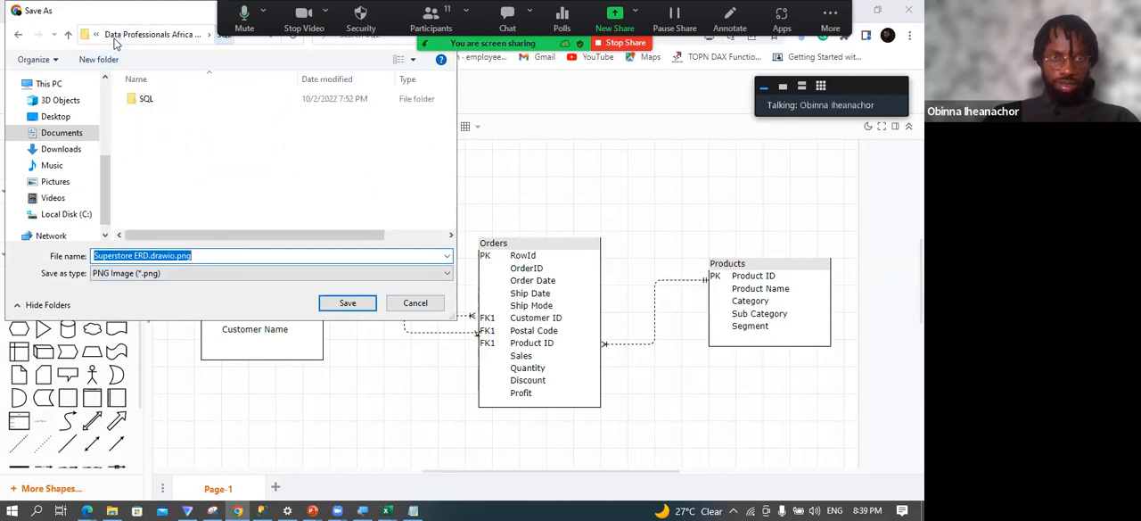
left_click(348, 303)
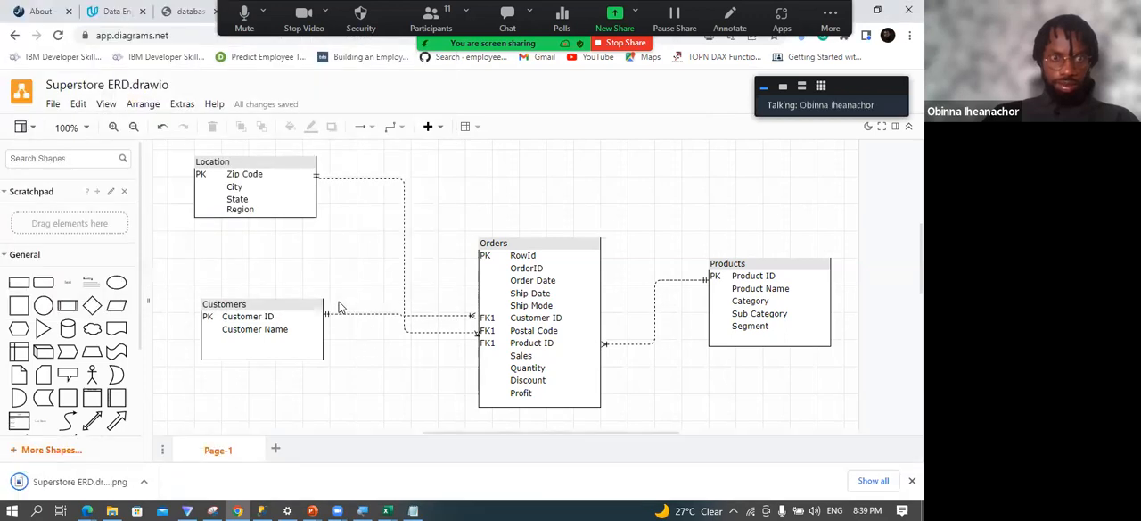
left_click(79, 483)
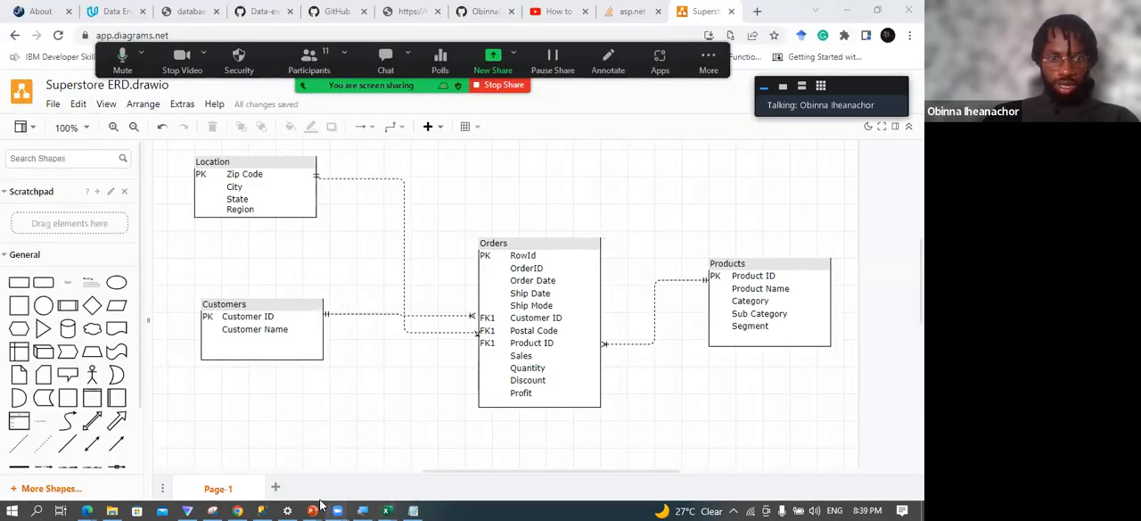
Switch to SQL Server Management Studio and bring up the available tasks for the db_superstore database.
left_click(261, 506)
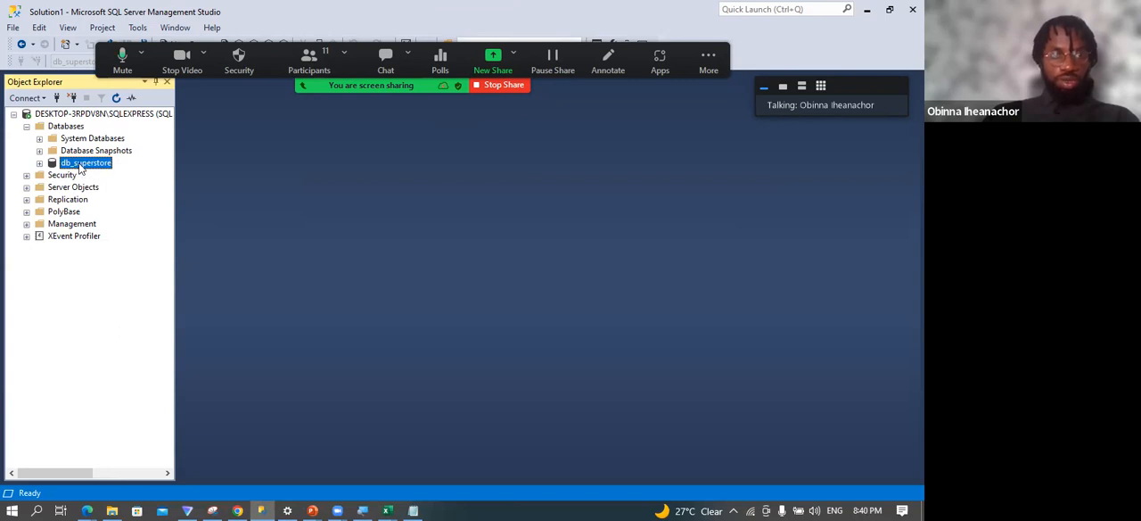
right_click(80, 169)
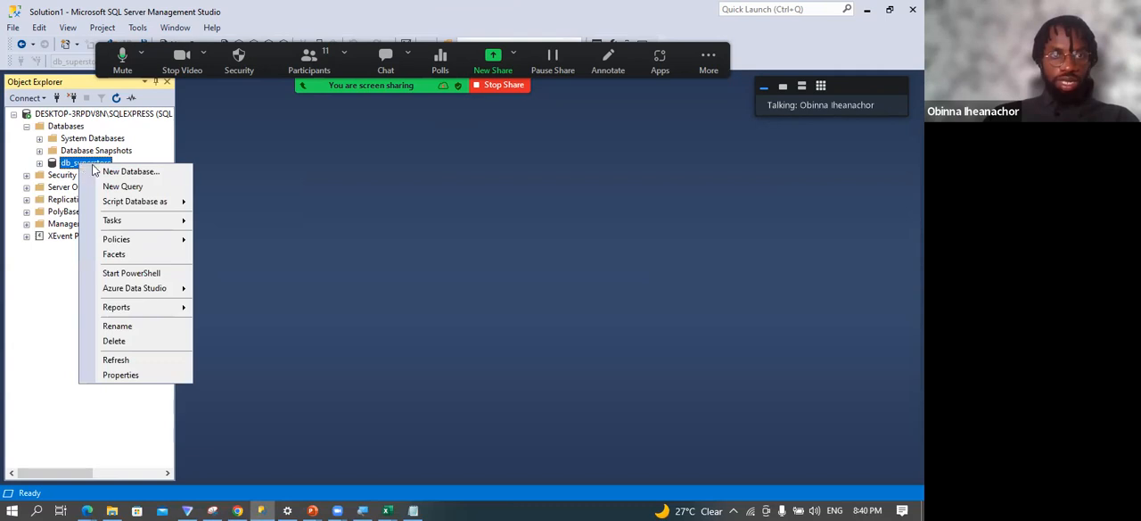
mouse_move(136, 220)
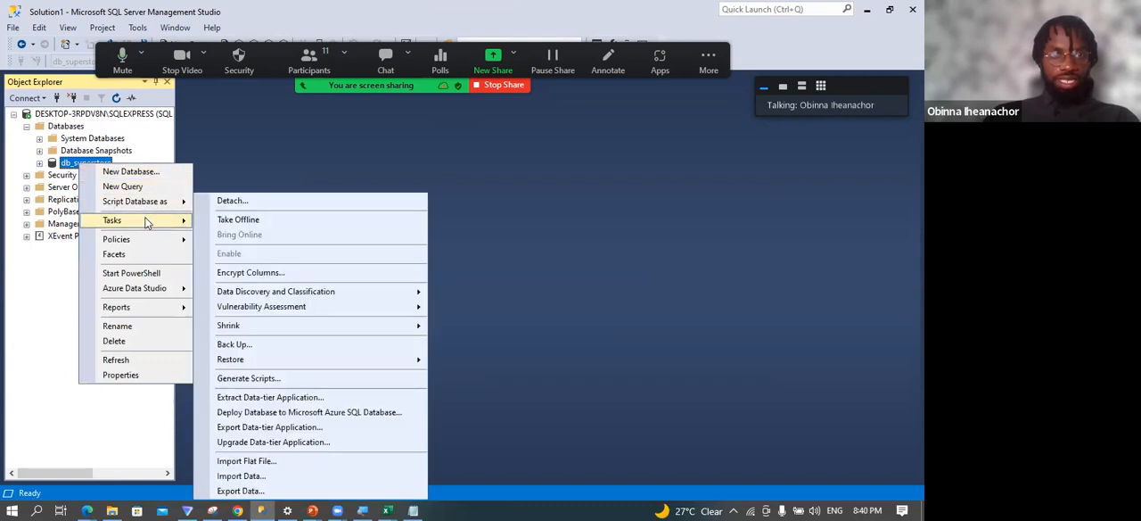
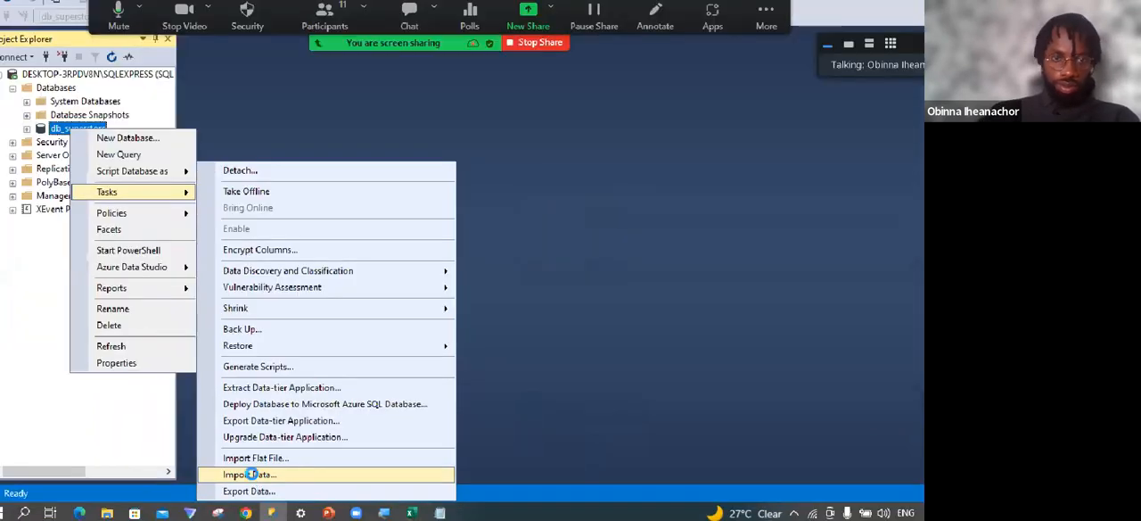
Start the Import Data wizard for the db_superstore database and choose Microsoft Excel as the data source.
left_click(254, 479)
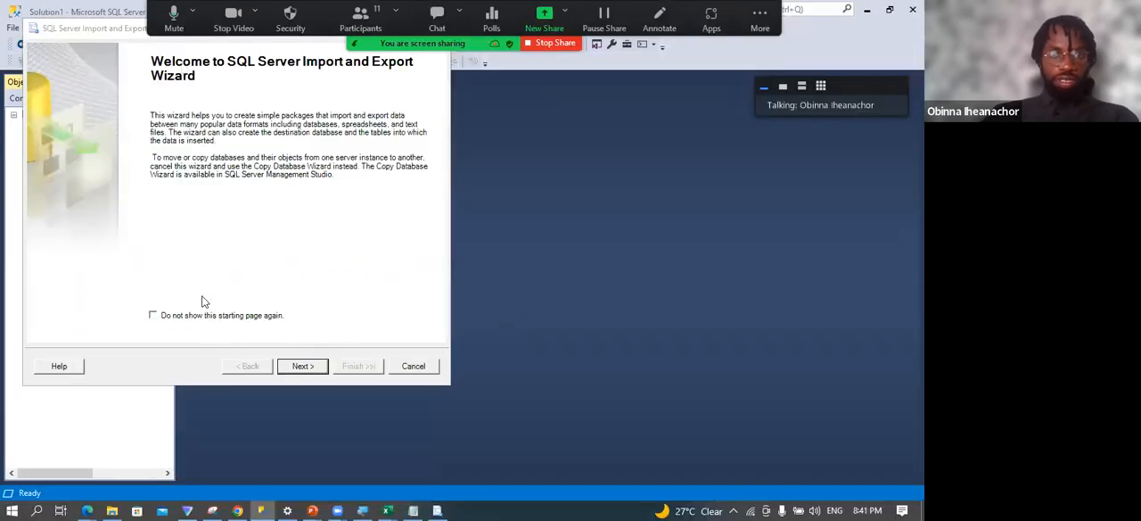
left_click(300, 367)
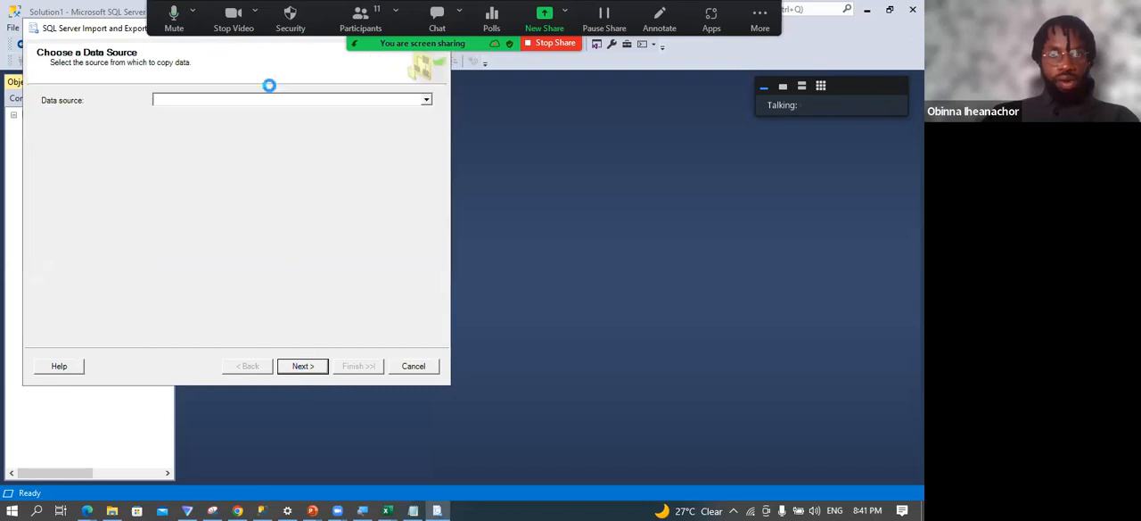
left_click_drag(408, 27, 544, 115)
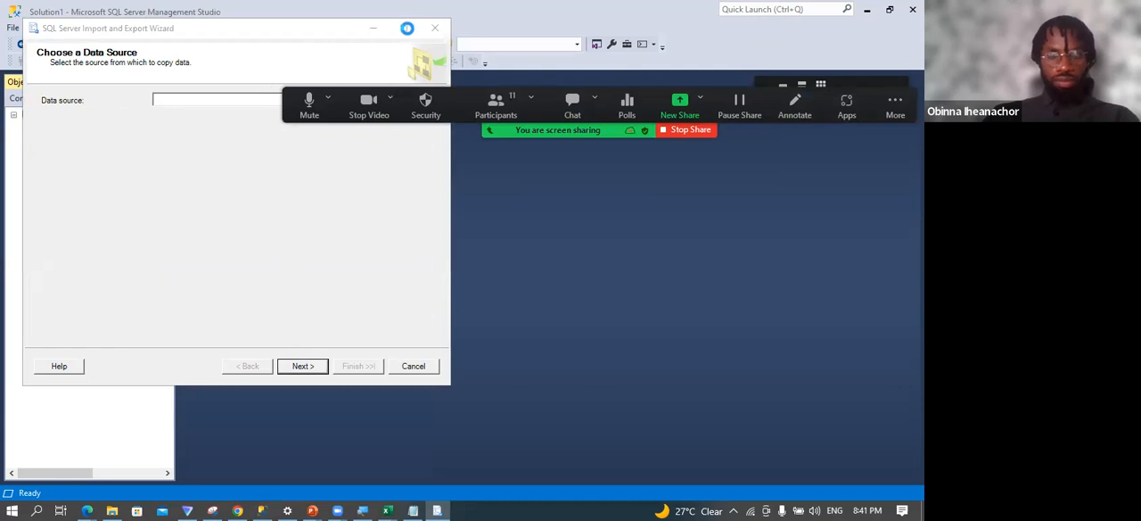
left_click(405, 29)
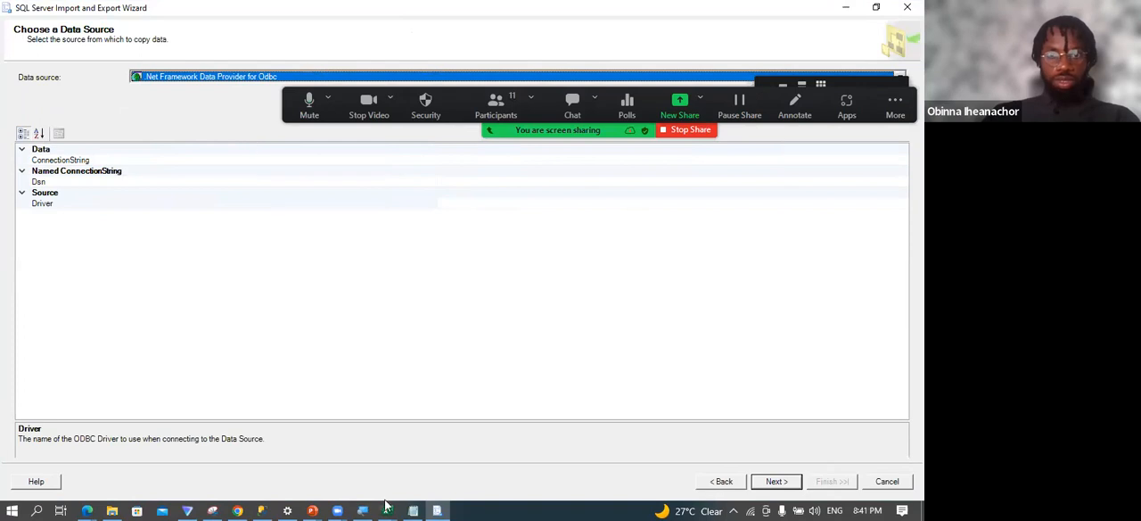
left_click_drag(614, 128, 532, 456)
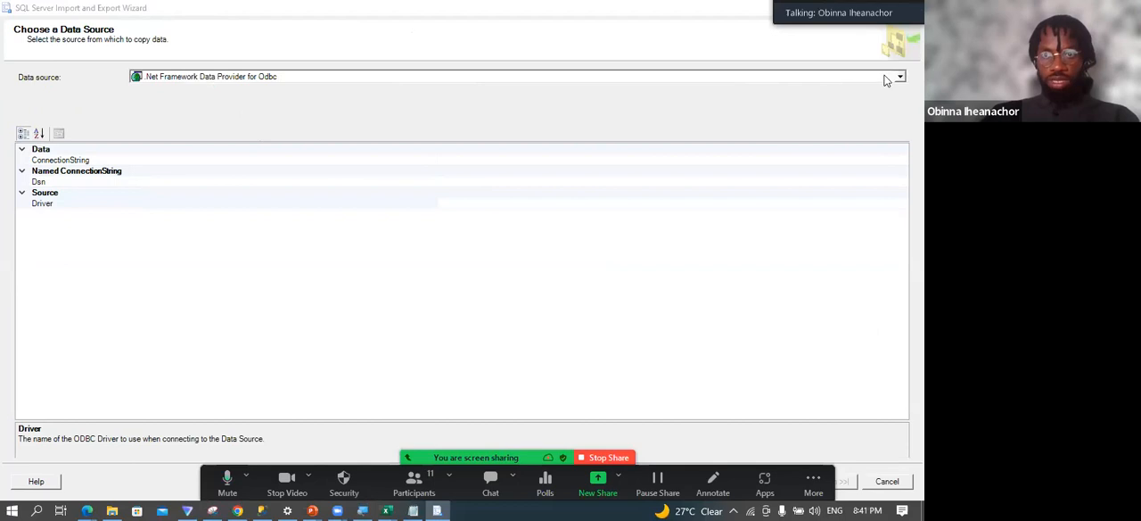
left_click(889, 78)
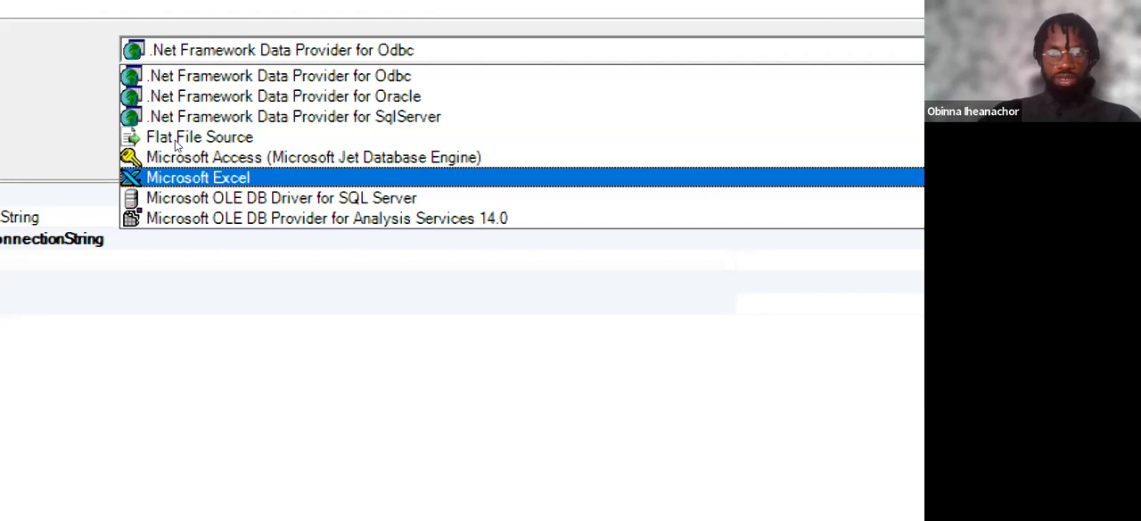
left_click(214, 176)
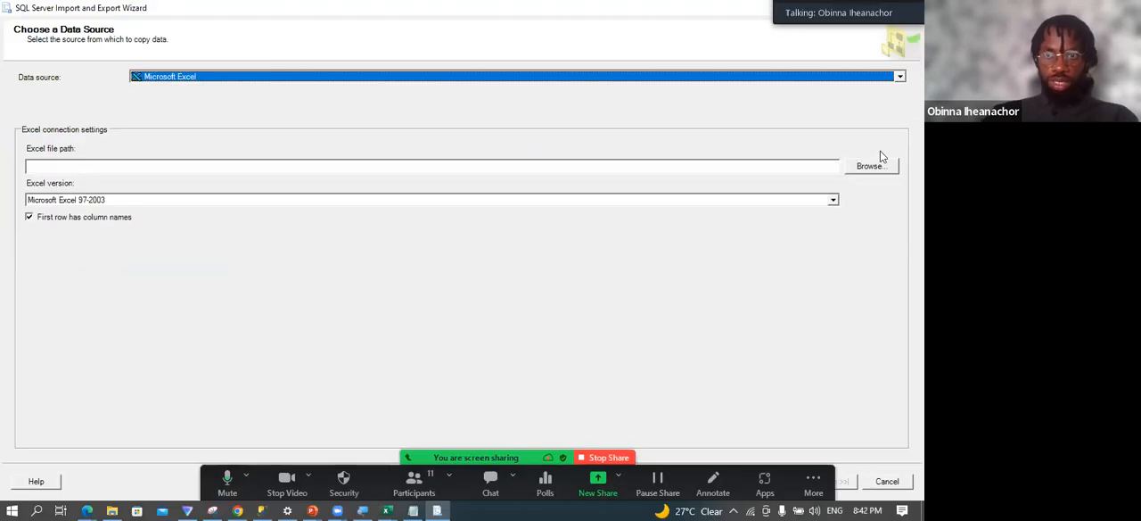
Browse for the Excel source file in the Migration folder inside the inner SQL folder.
left_click(880, 172)
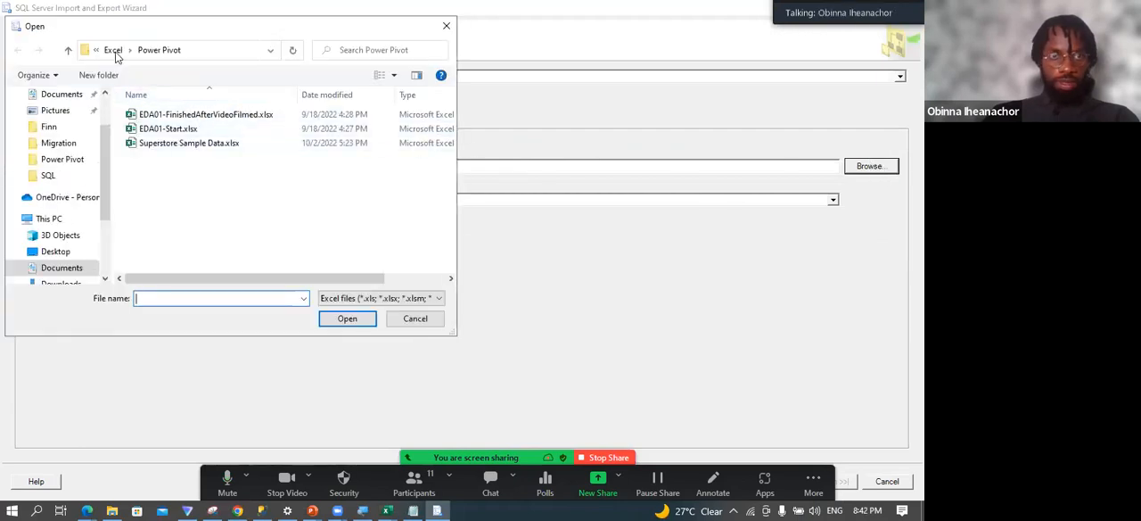
left_click(113, 51)
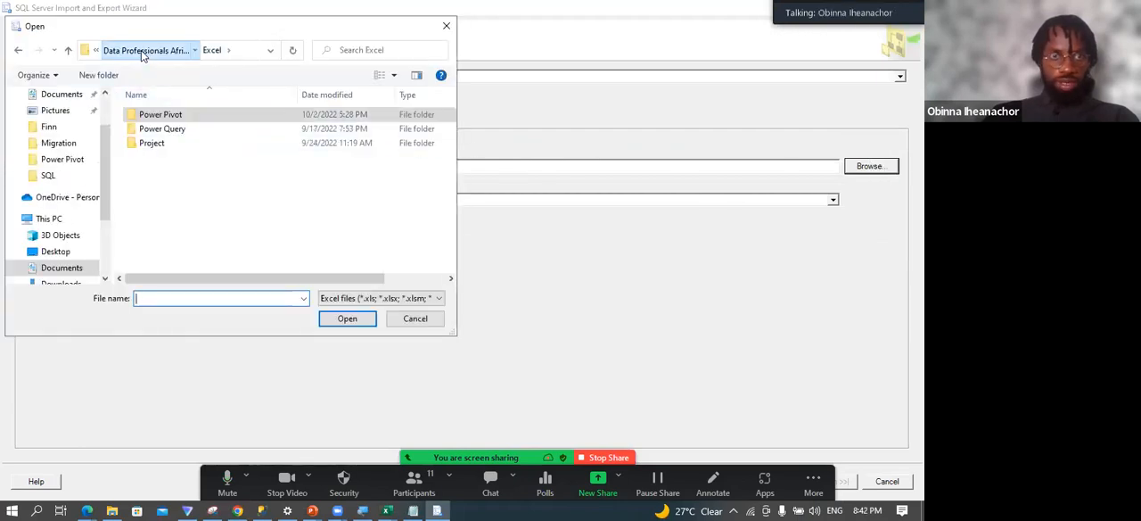
left_click(141, 50)
double_click(158, 144)
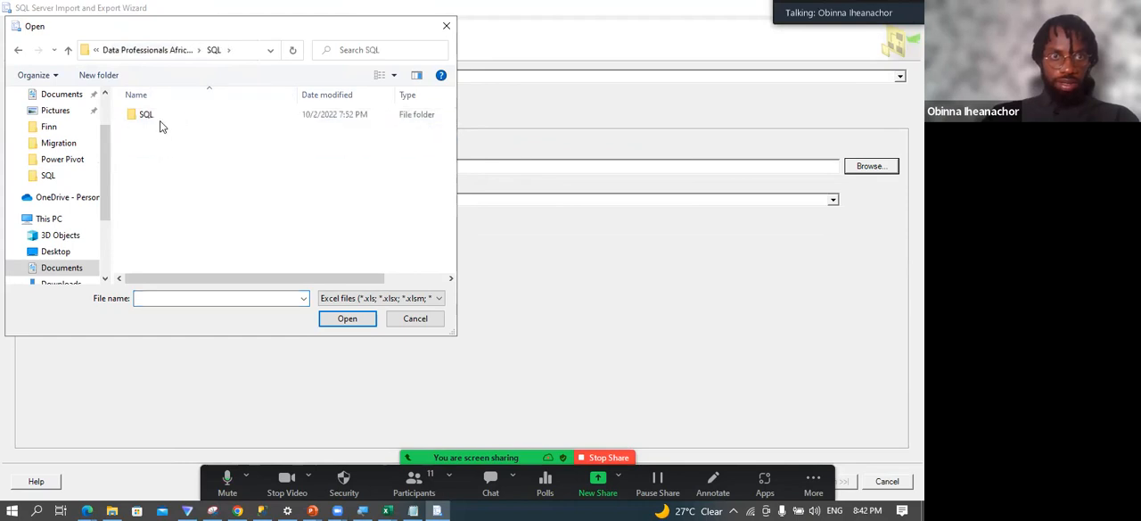
double_click(160, 115)
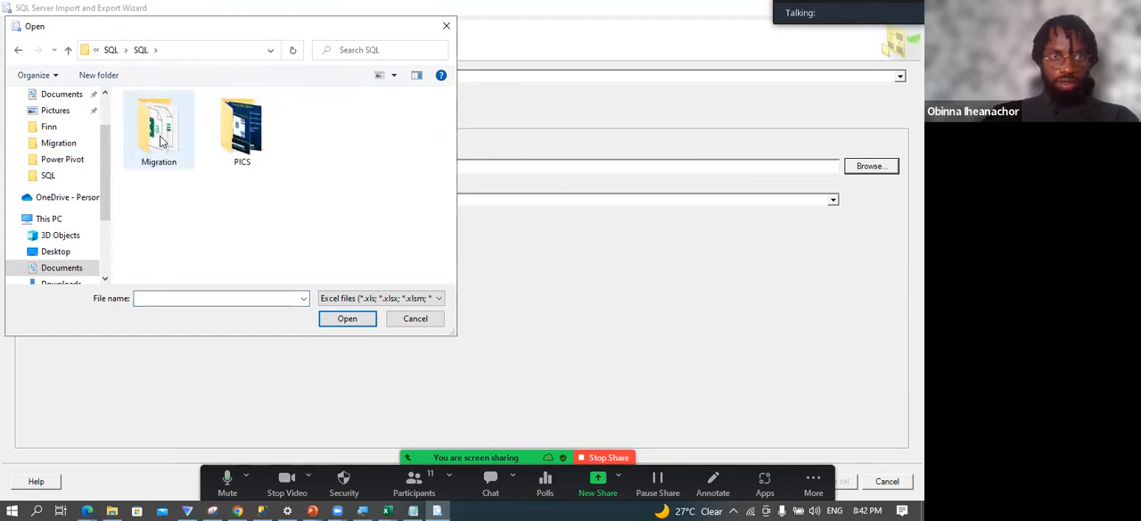
double_click(161, 140)
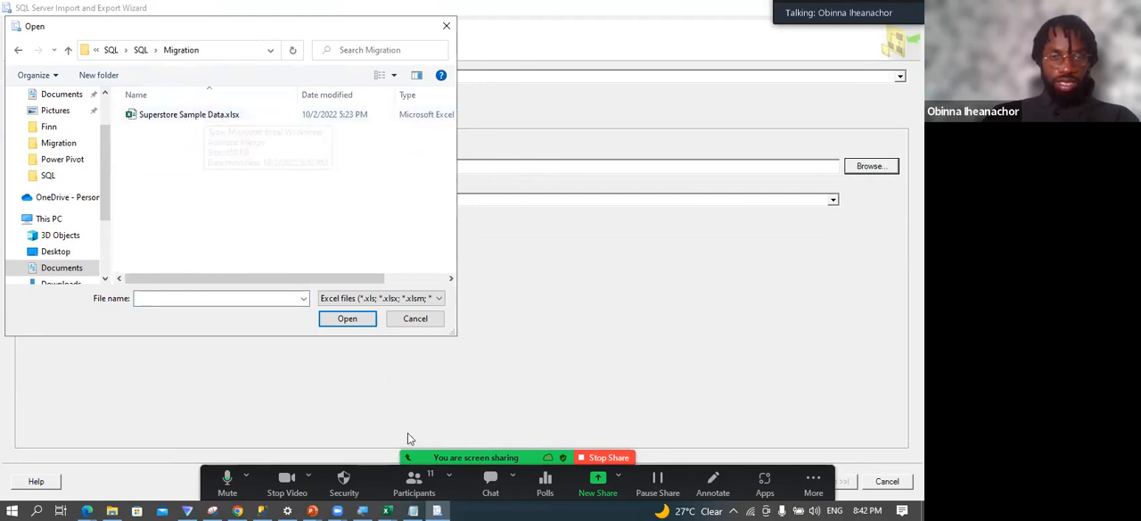
Close the Superstore Sample Data workbook in Excel and load Superstore Sample Data.xlsx as the import source file.
mouse_move(387, 508)
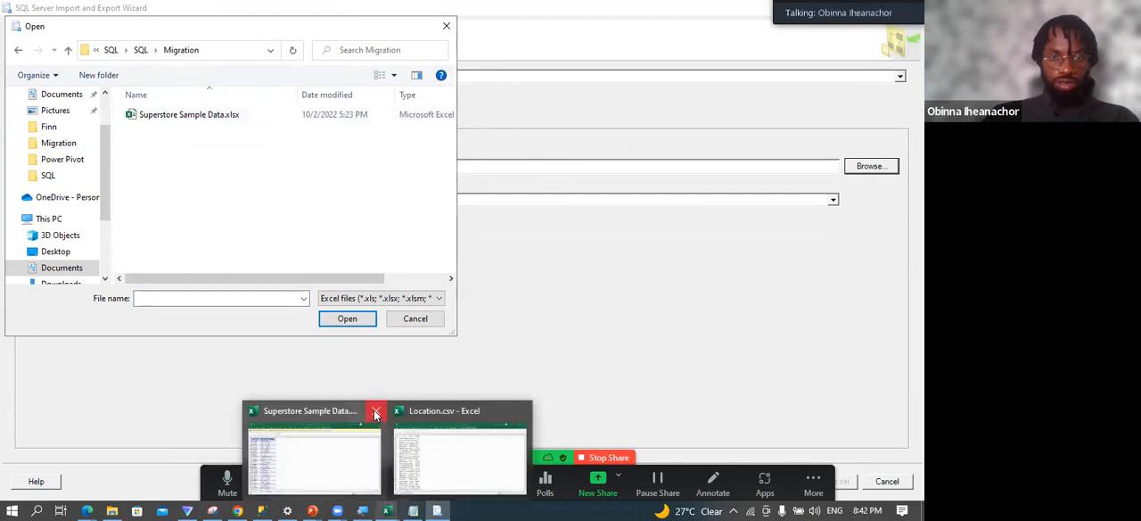
left_click(375, 414)
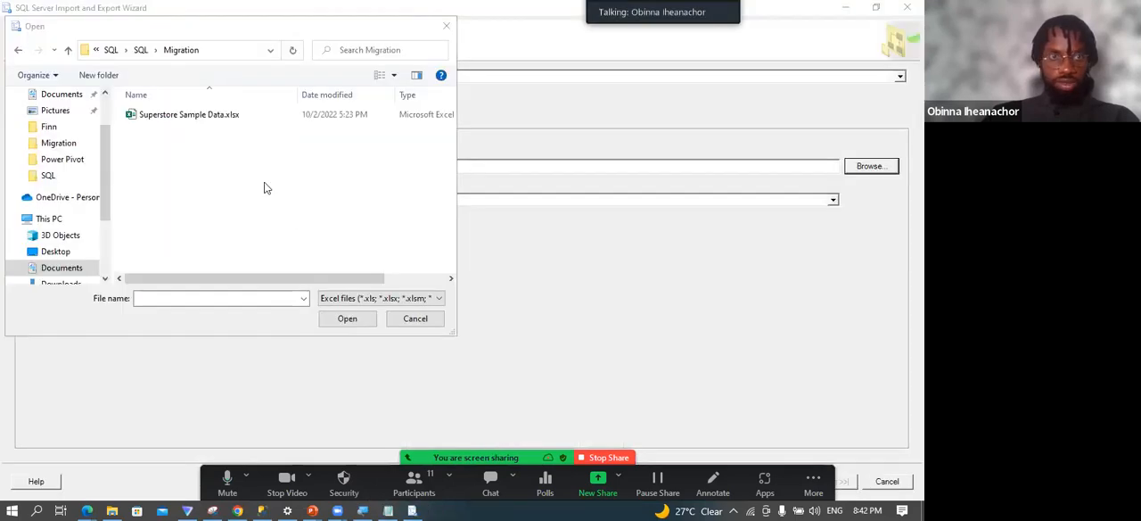
left_click(200, 125)
left_click(350, 323)
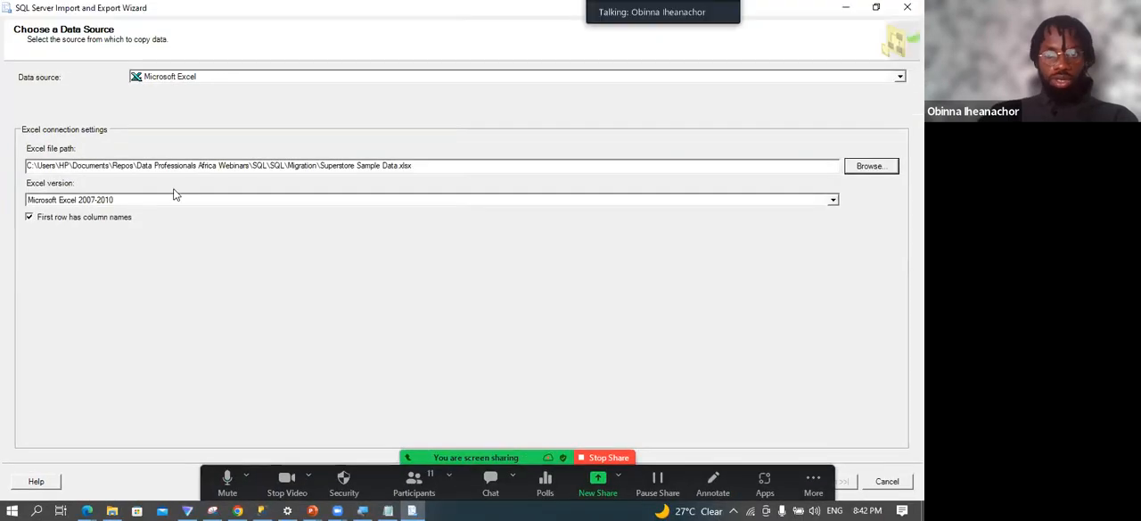
Try to continue the import with the Excel version set to Microsoft Excel 2016, and close the wizard.
left_click(832, 201)
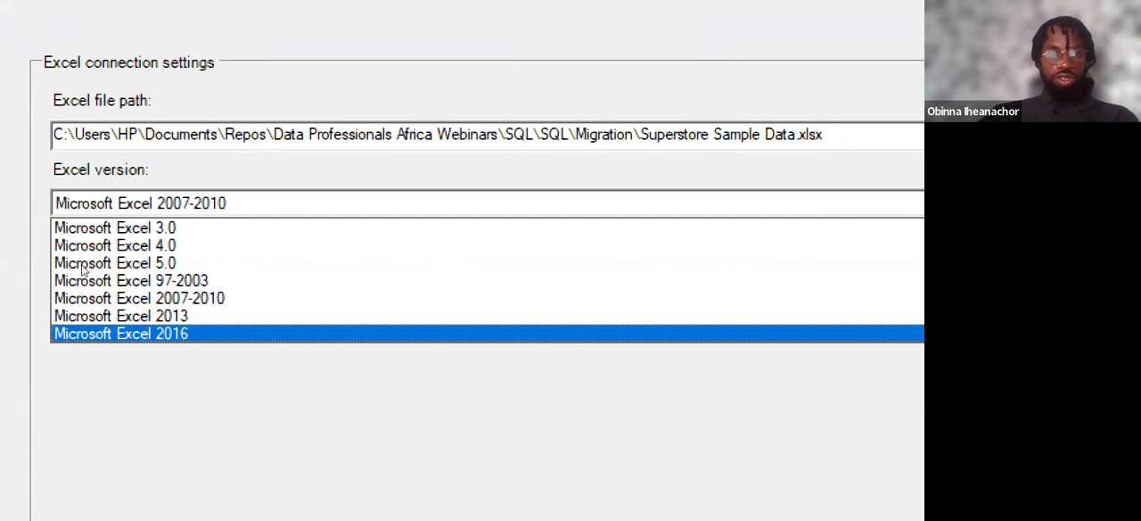
key("Up")
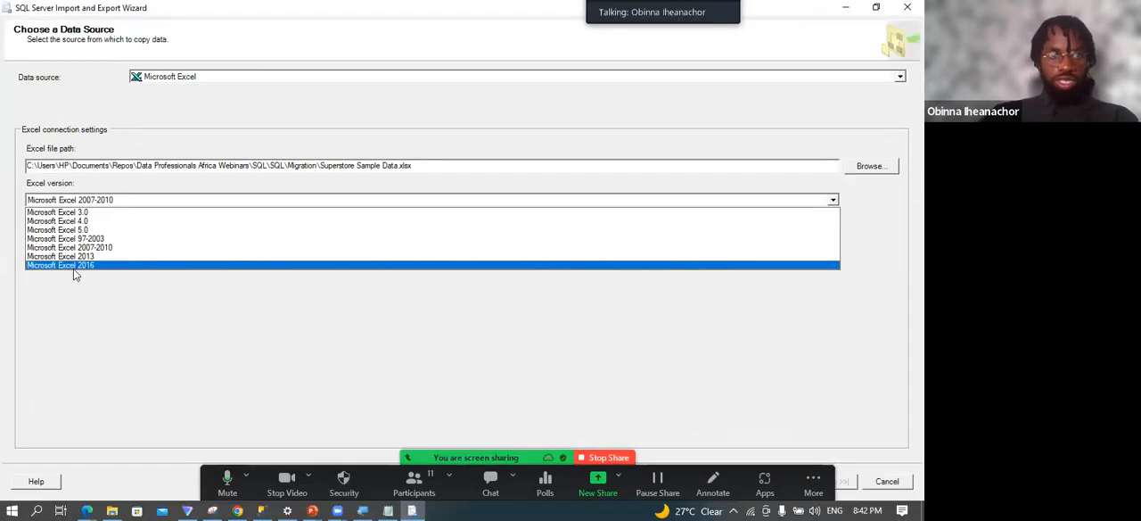
left_click(73, 267)
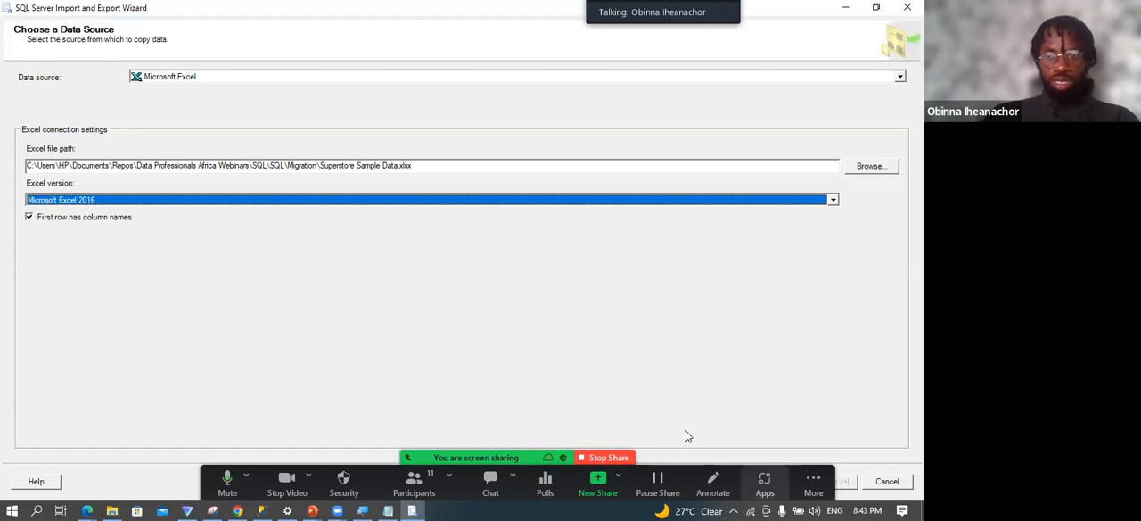
left_click(693, 506)
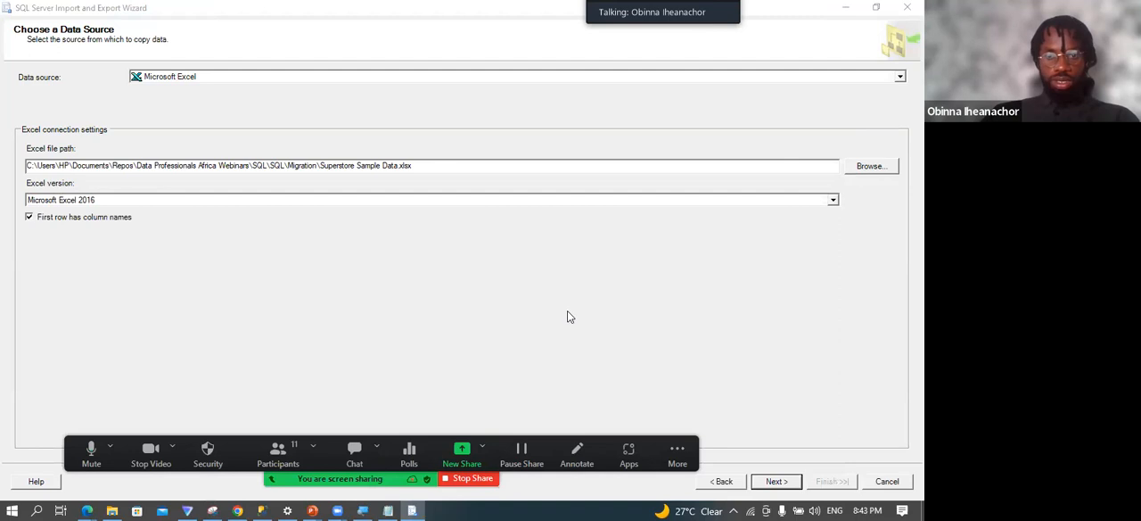
left_click(775, 483)
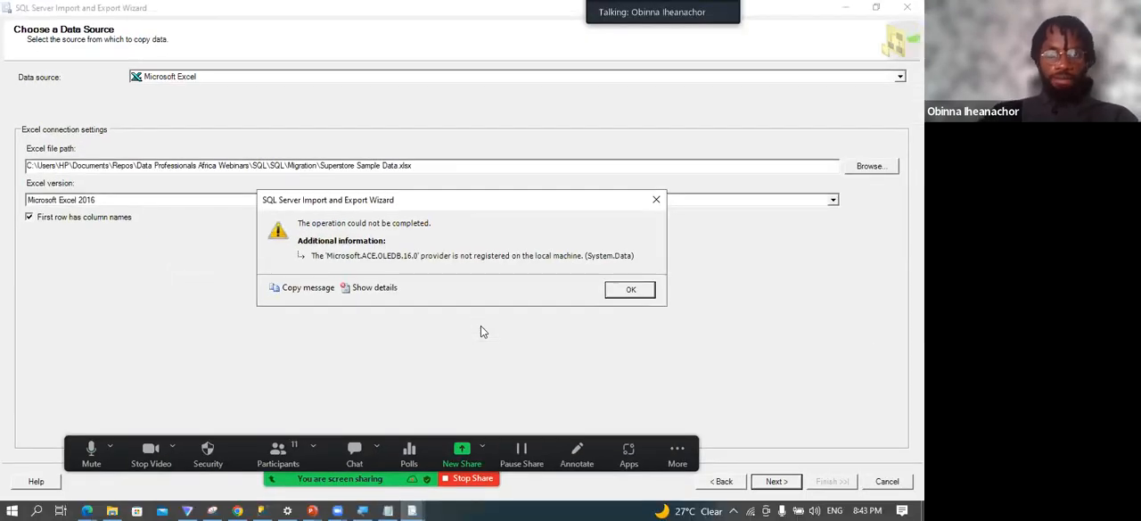
left_click(657, 197)
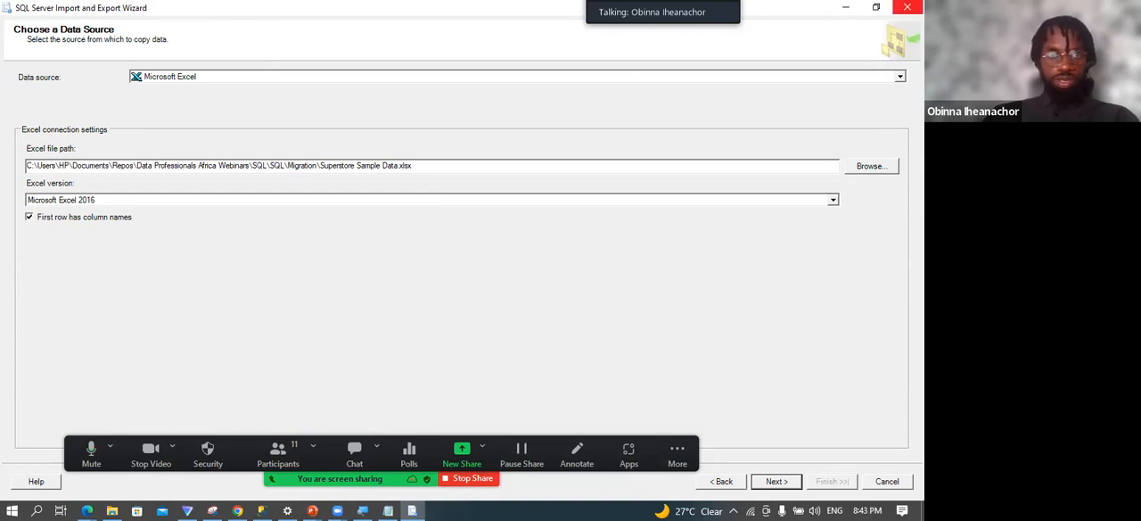
left_click(908, 7)
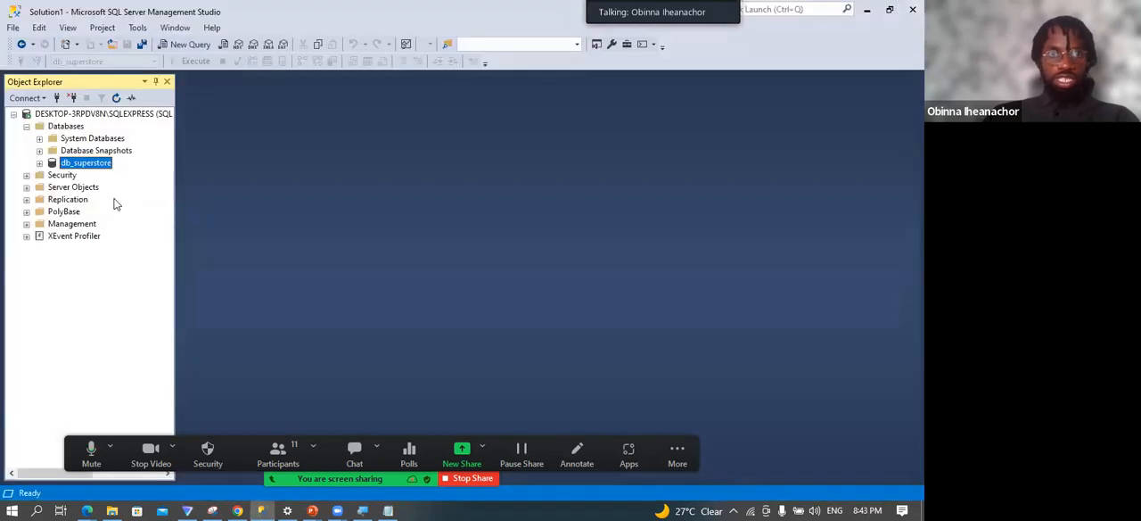
Search Windows for import, launch SQL Server 2019 Import and Export Data (64-bit) and bring its wizard to the front.
right_click(92, 167)
left_click(315, 211)
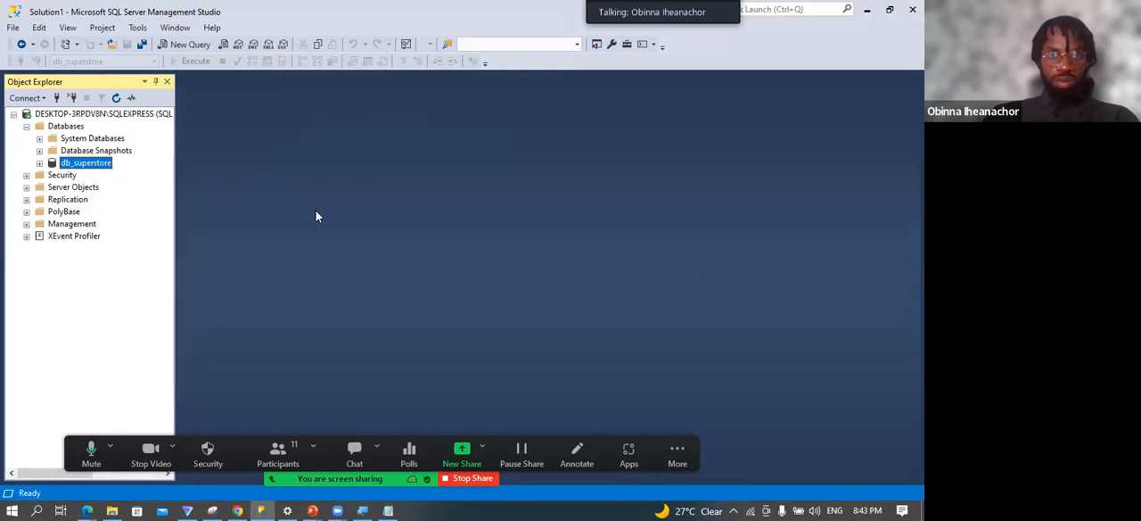
left_click(35, 508)
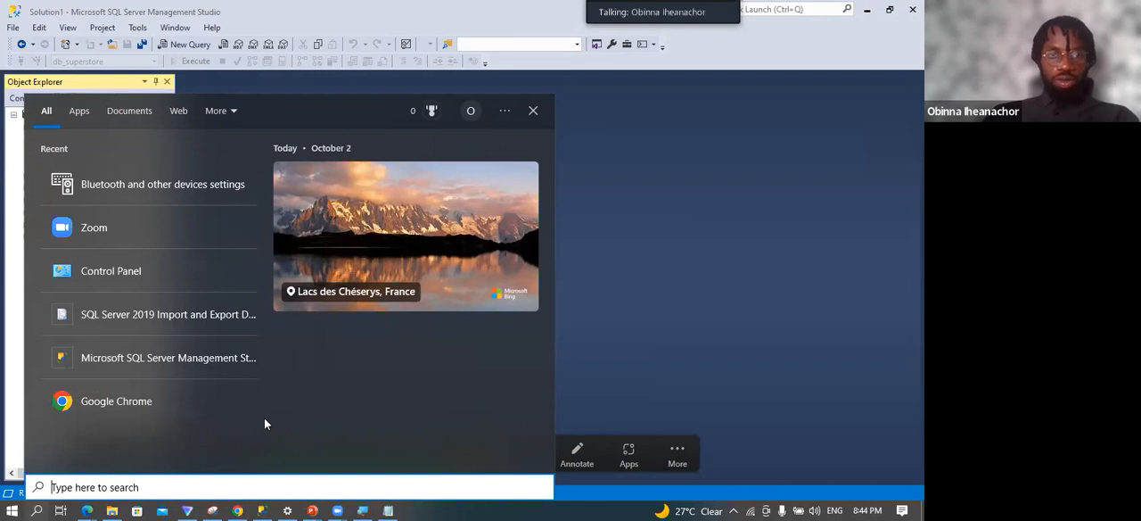
type("import")
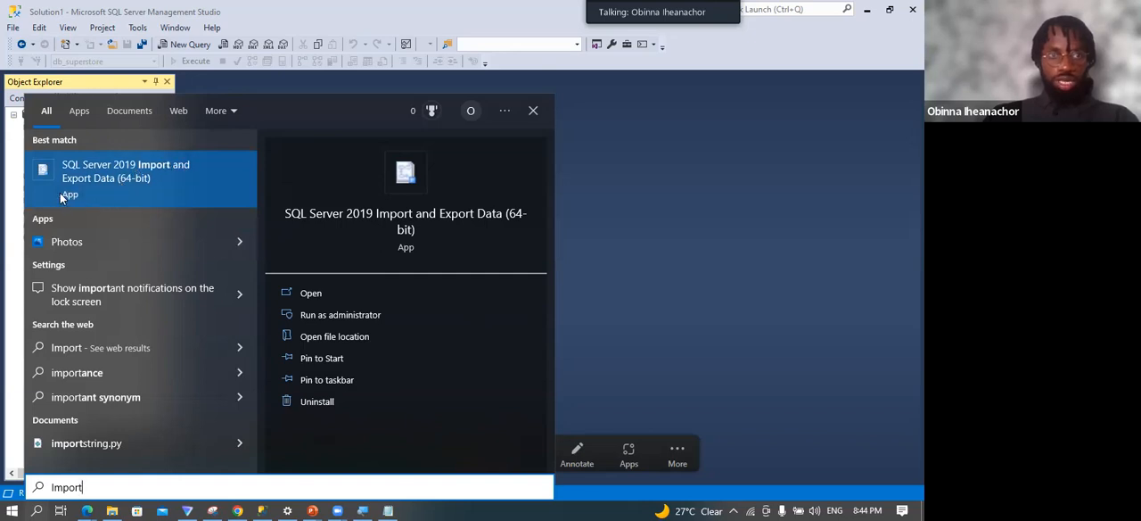
left_click(115, 178)
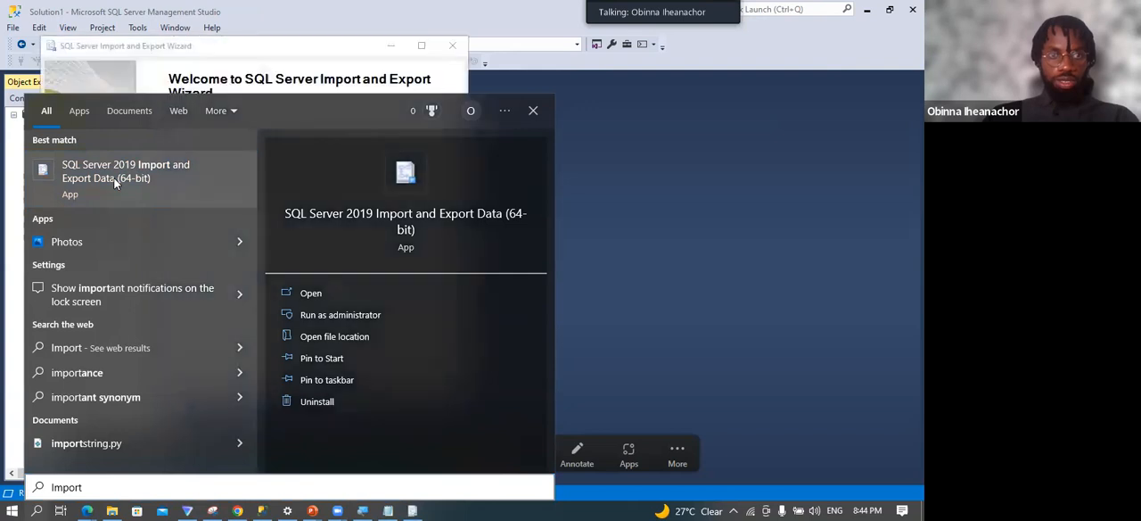
left_click(708, 222)
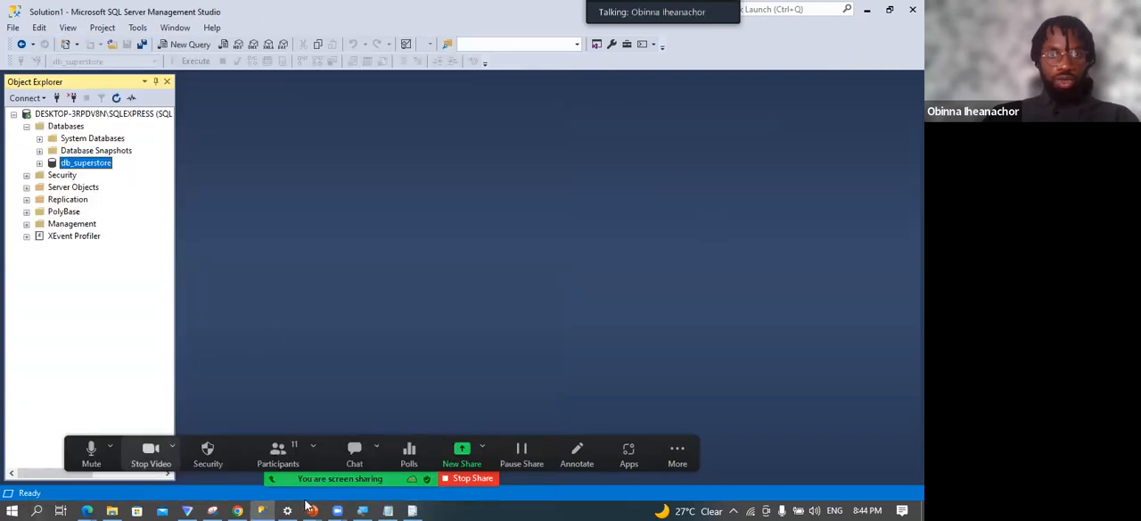
left_click(412, 510)
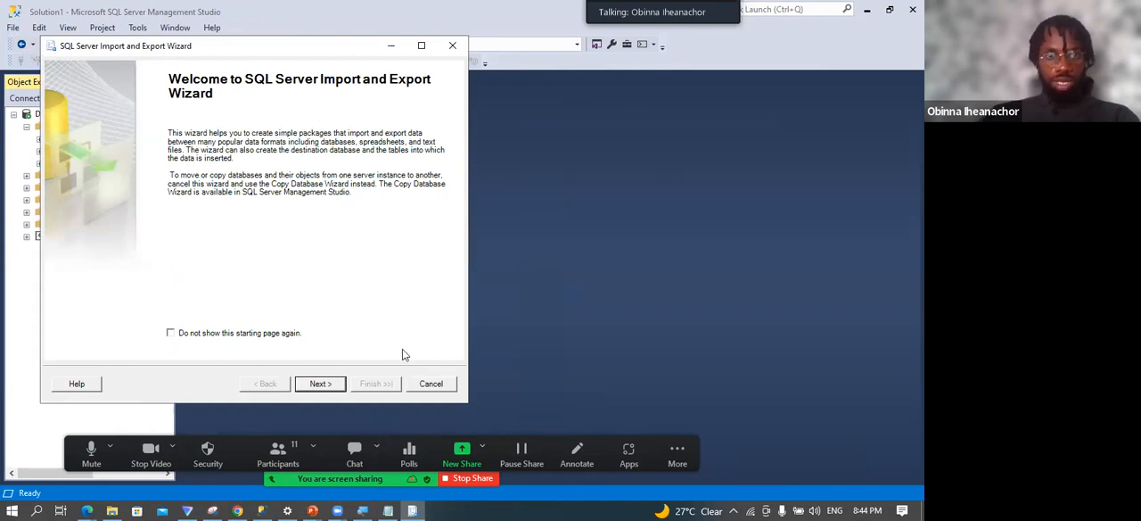
Proceed past the wizard's welcome page and choose Microsoft Excel as the data source.
left_click(317, 385)
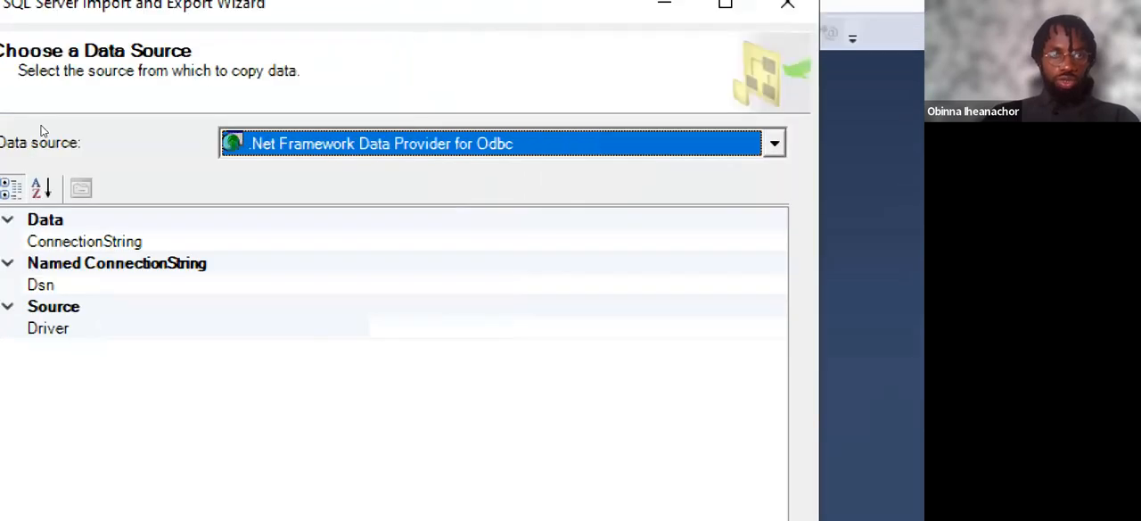
left_click(404, 125)
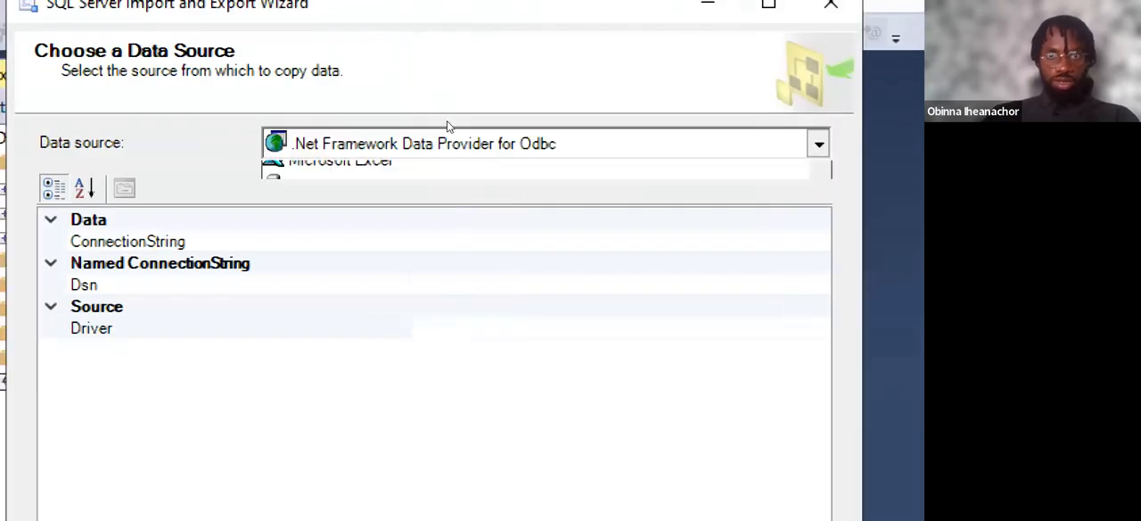
key("Return")
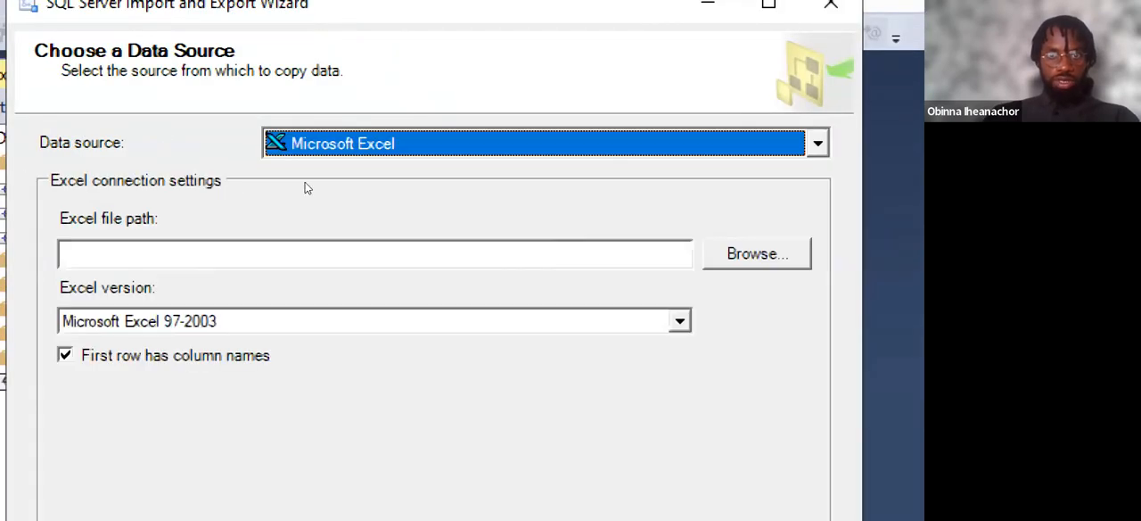
Load Superstore Sample Data.xlsx from the Migration folder as the source file and set the Excel version to Microsoft Excel 2016.
left_click(764, 253)
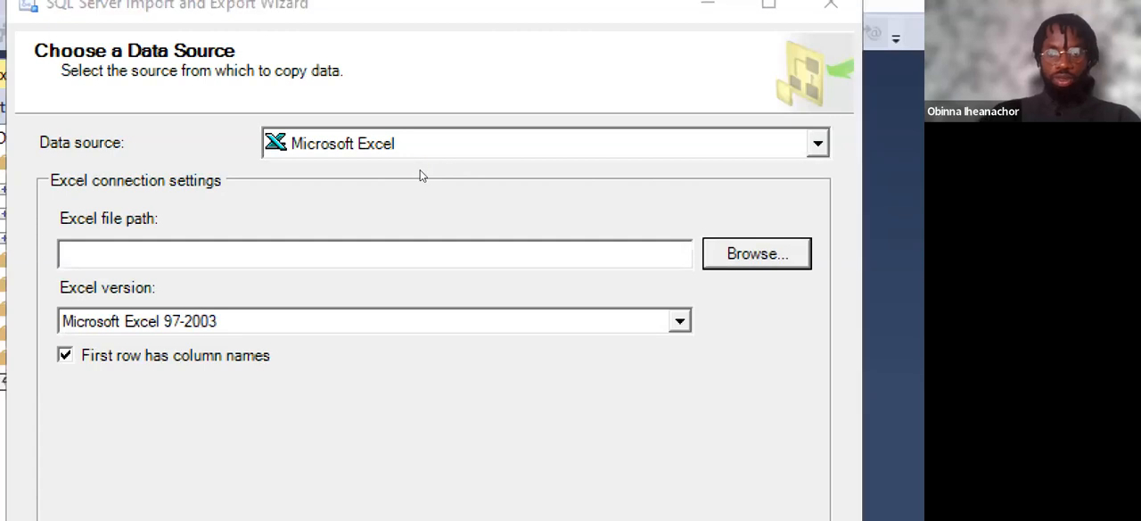
double_click(259, 157)
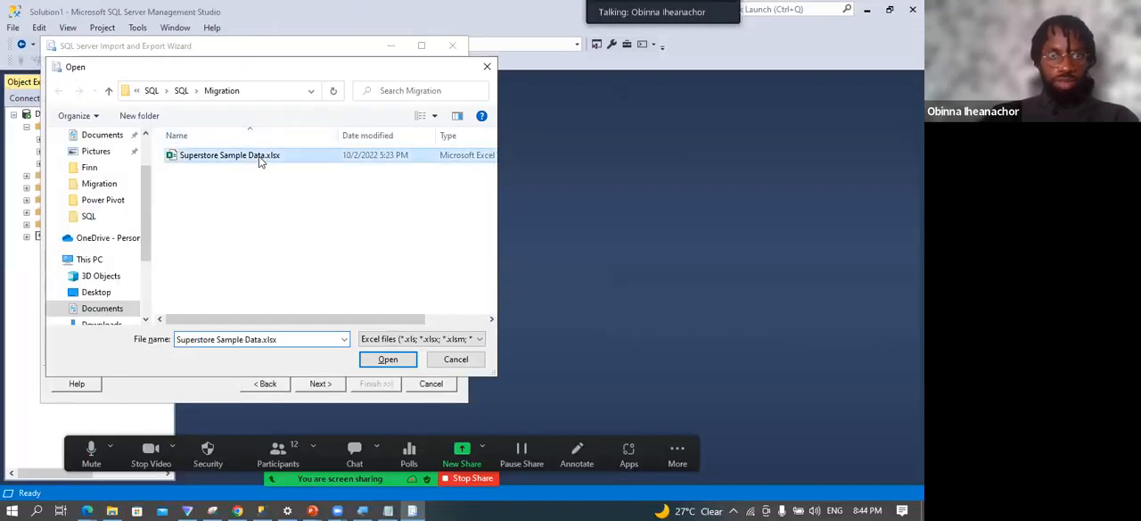
left_click(375, 206)
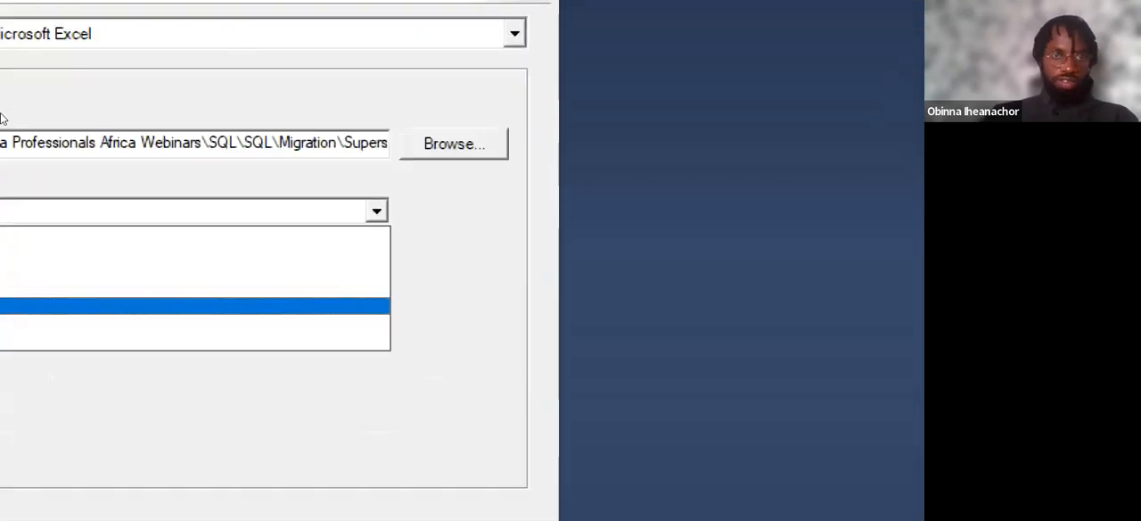
key("Return")
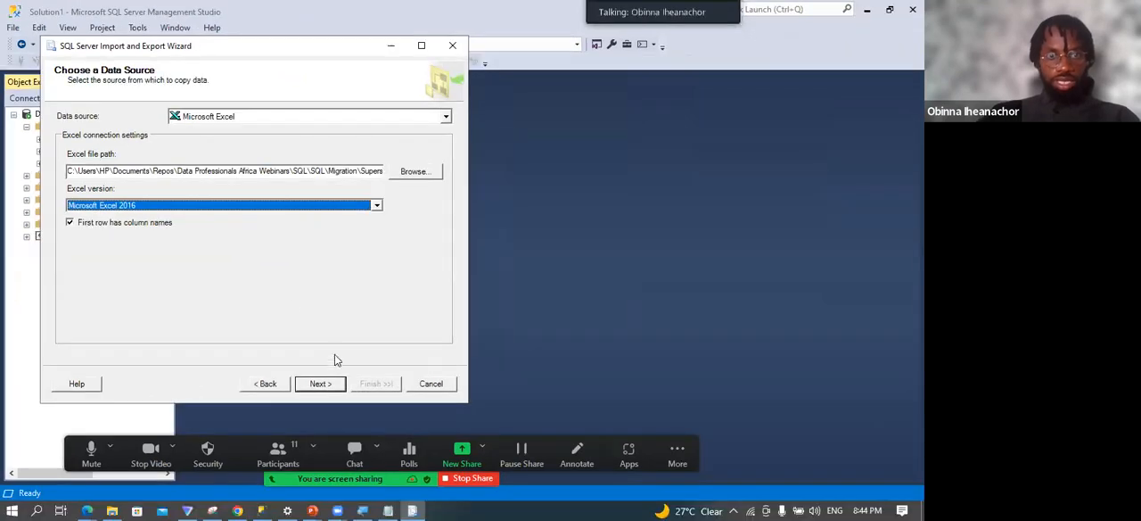
Proceed from the Excel source and choose SQL Server Native Client 11.0 as the import destination.
left_click(319, 383)
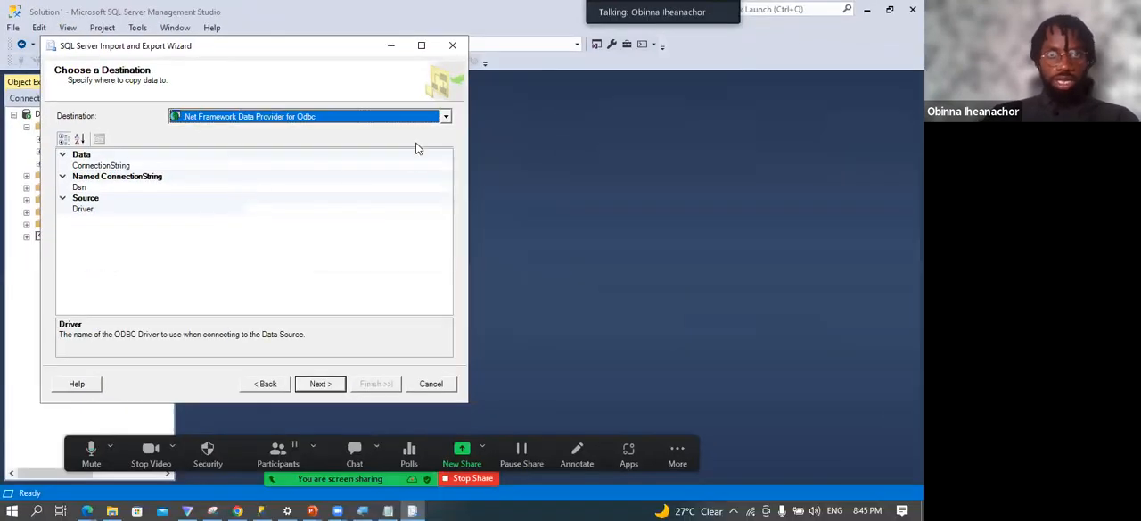
left_click(445, 116)
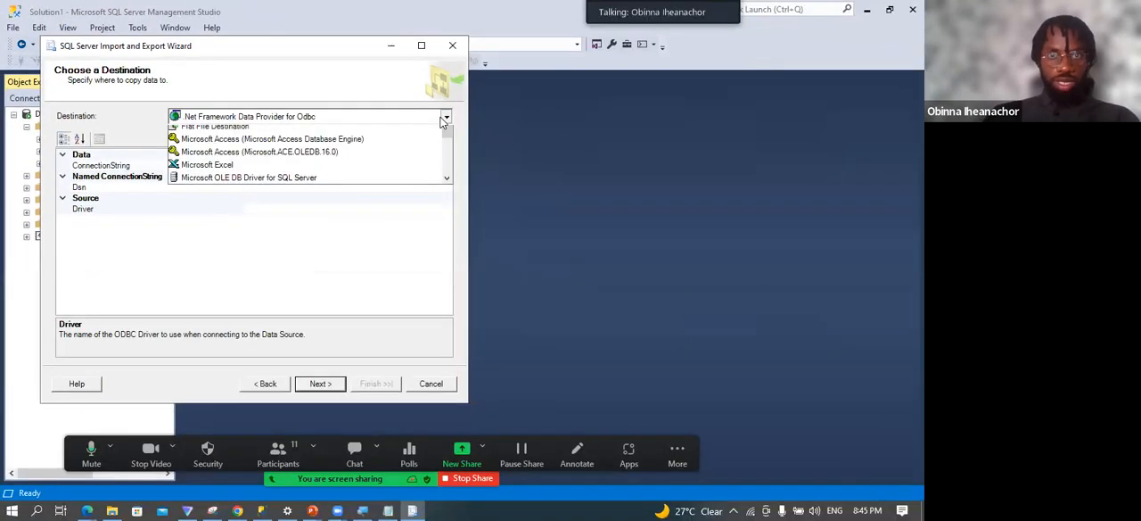
scroll(279, 163, "down", 2)
scroll(279, 163, "down", 1)
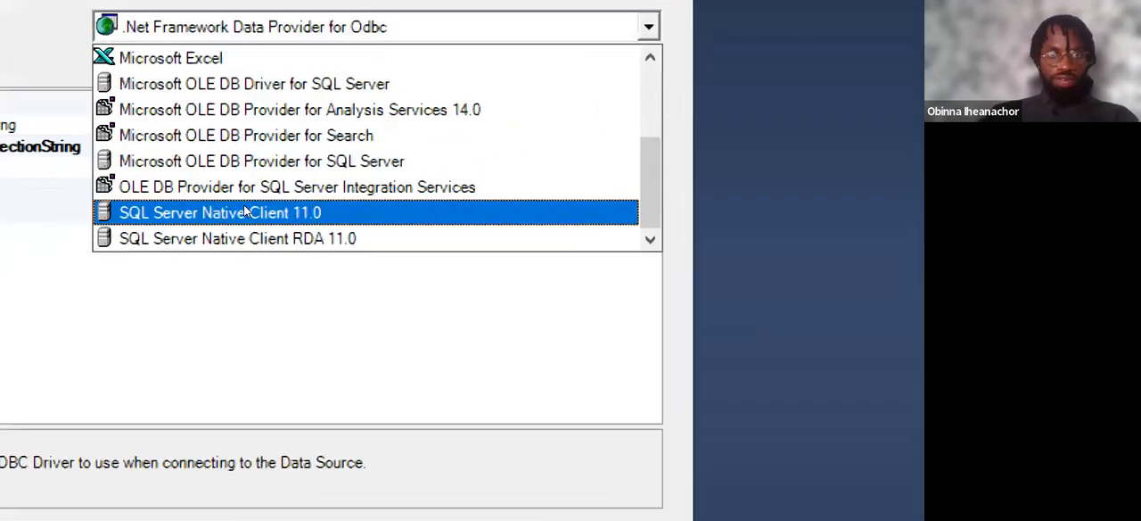
key("Down")
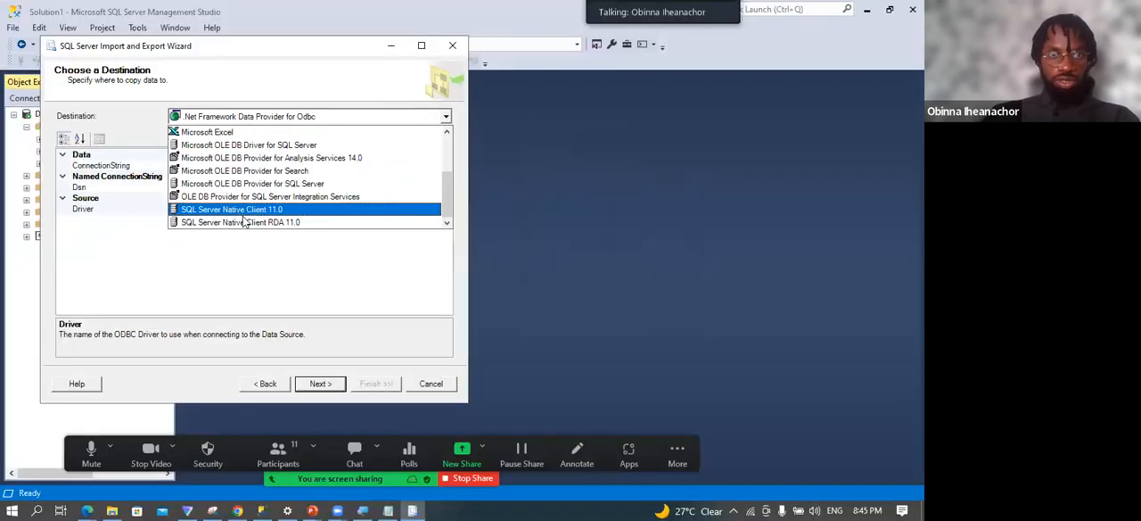
left_click(245, 221)
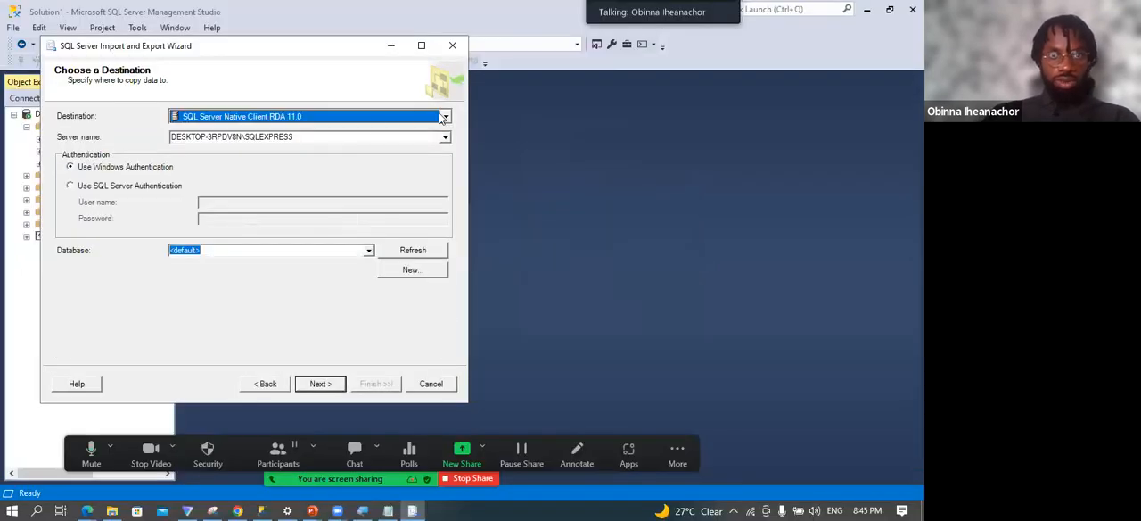
left_click(294, 116)
left_click(291, 211)
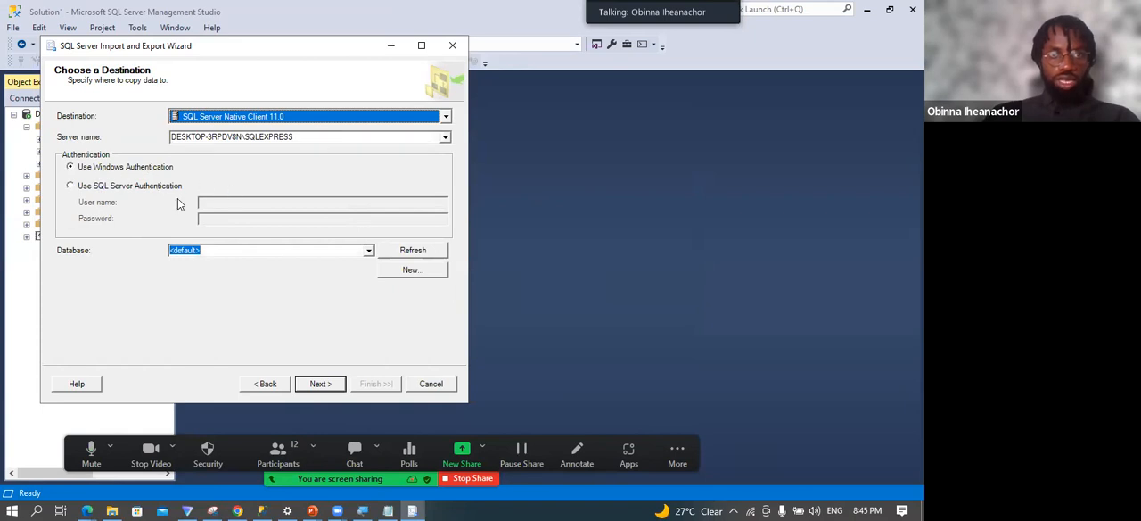
Set the destination to use Windows Authentication and the db_superstore database, and proceed to the table copy options.
left_click(71, 186)
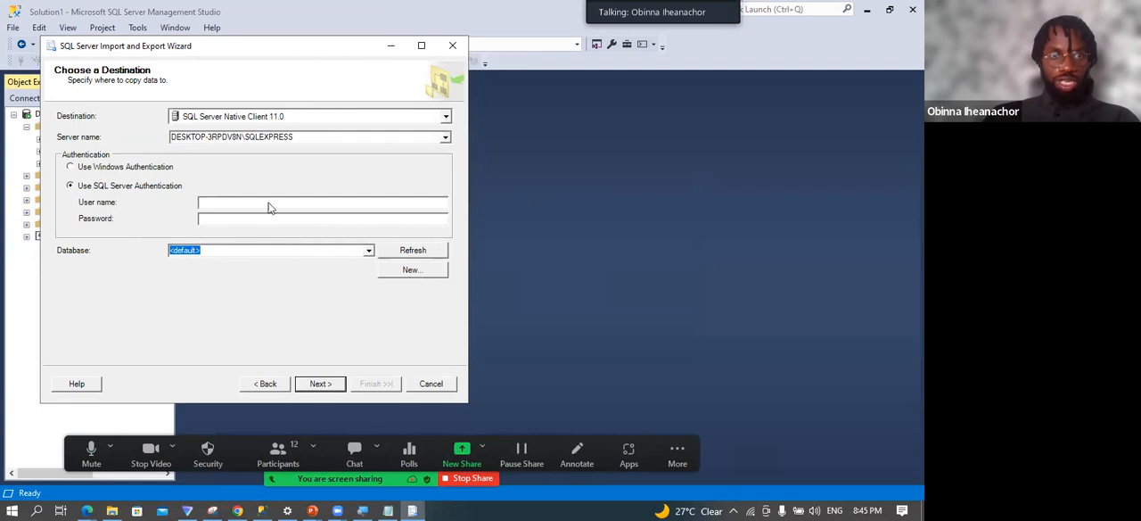
left_click(71, 168)
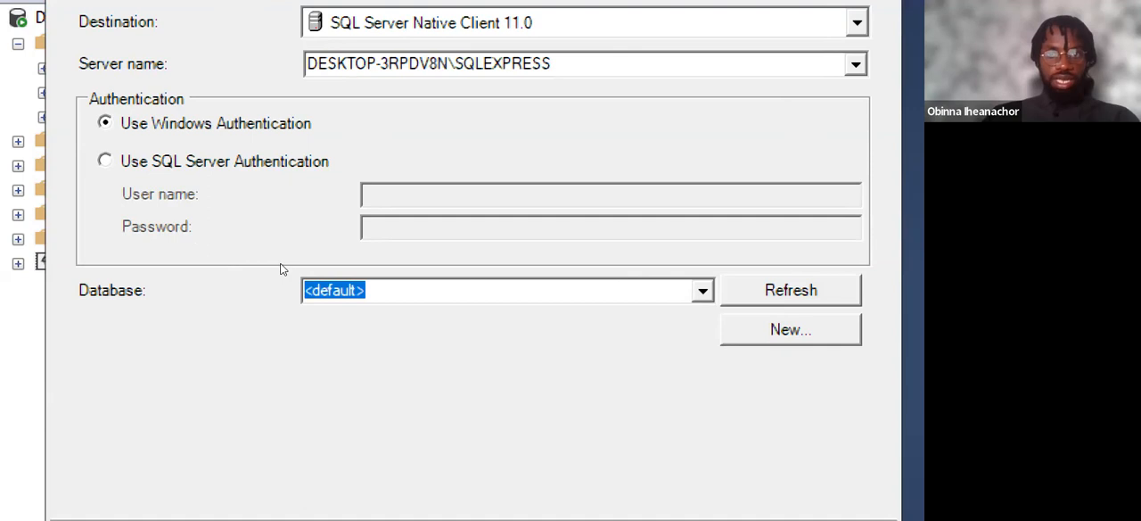
left_click(702, 290)
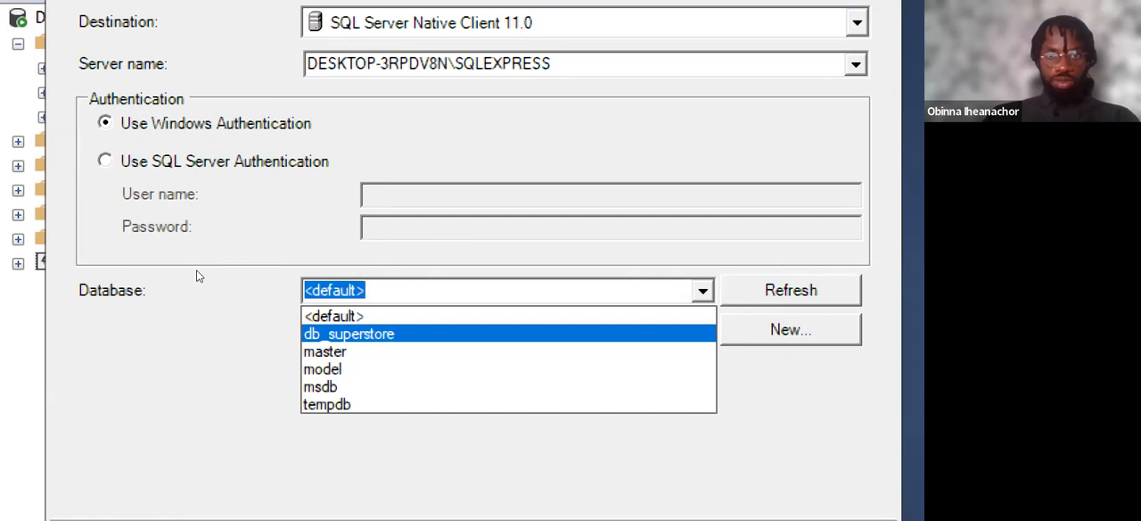
key("Return")
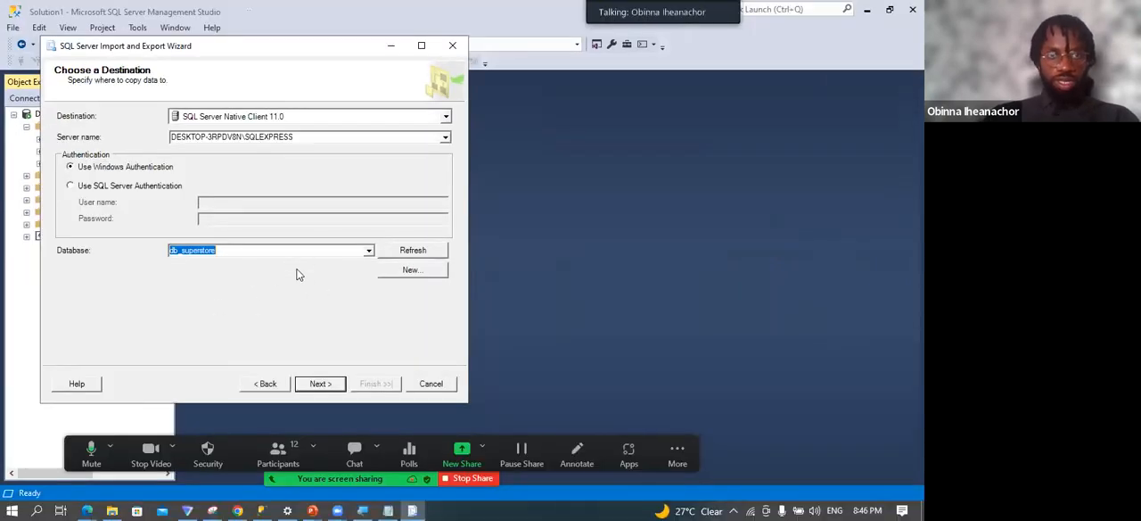
left_click(321, 383)
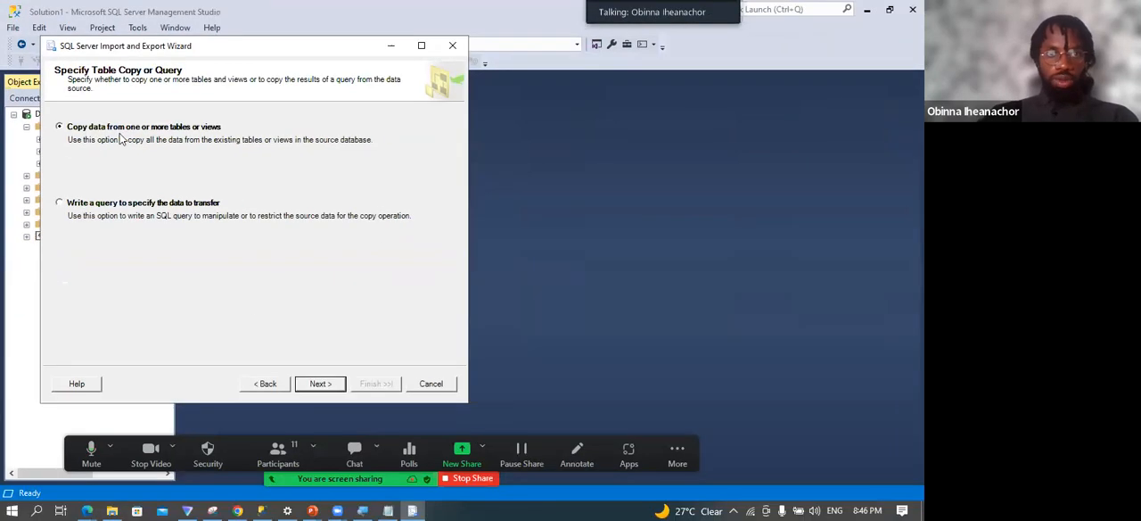
Accept copying data from tables or views and select both Customer$ and Orders$ as source tables.
left_click(320, 384)
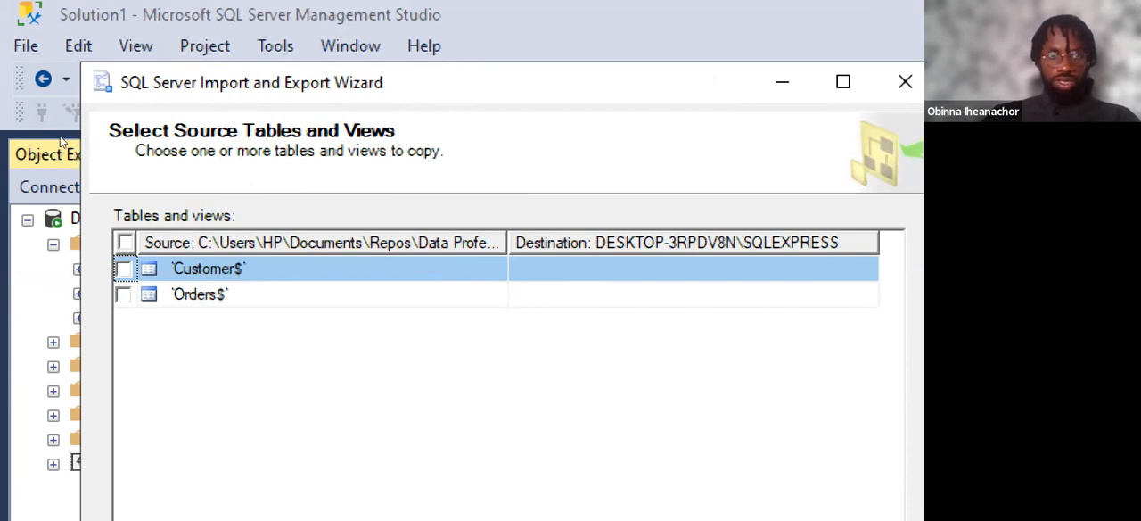
key("space")
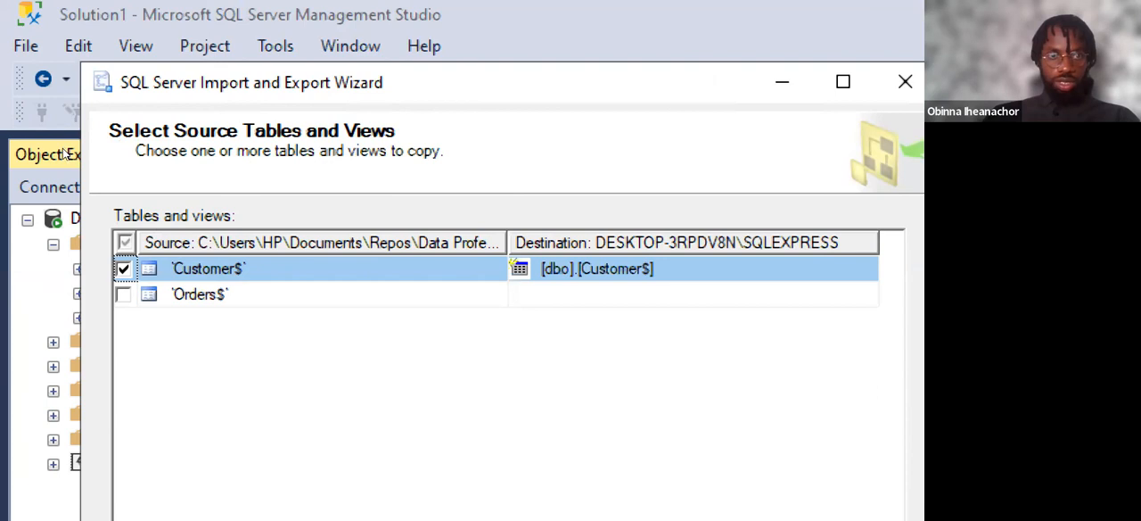
key("Down")
key("space")
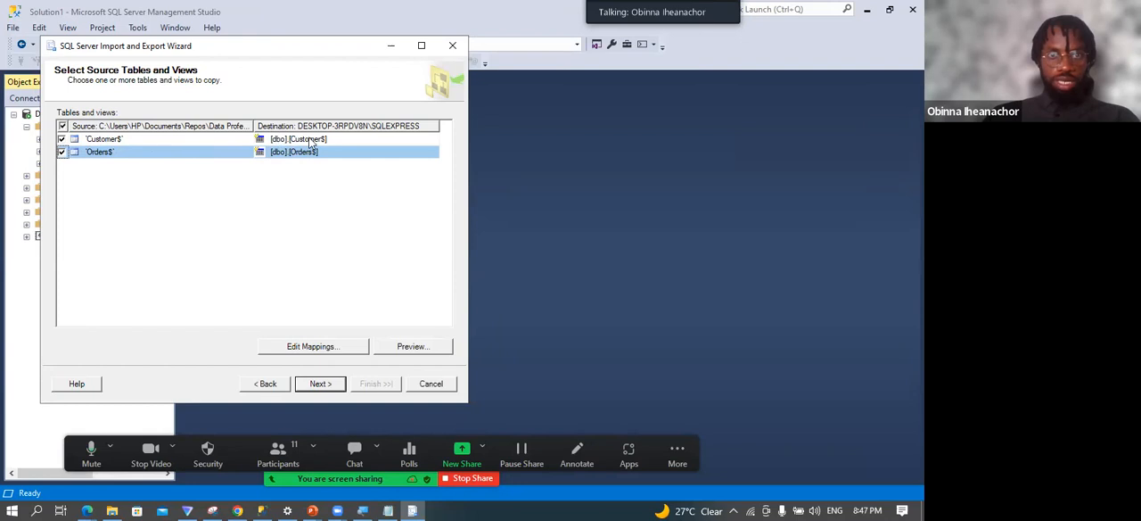
Make Customer ID non-nullable in the Customer$ column mappings, keeping Customer Name as nvarchar, and accept the mappings.
left_click(122, 143)
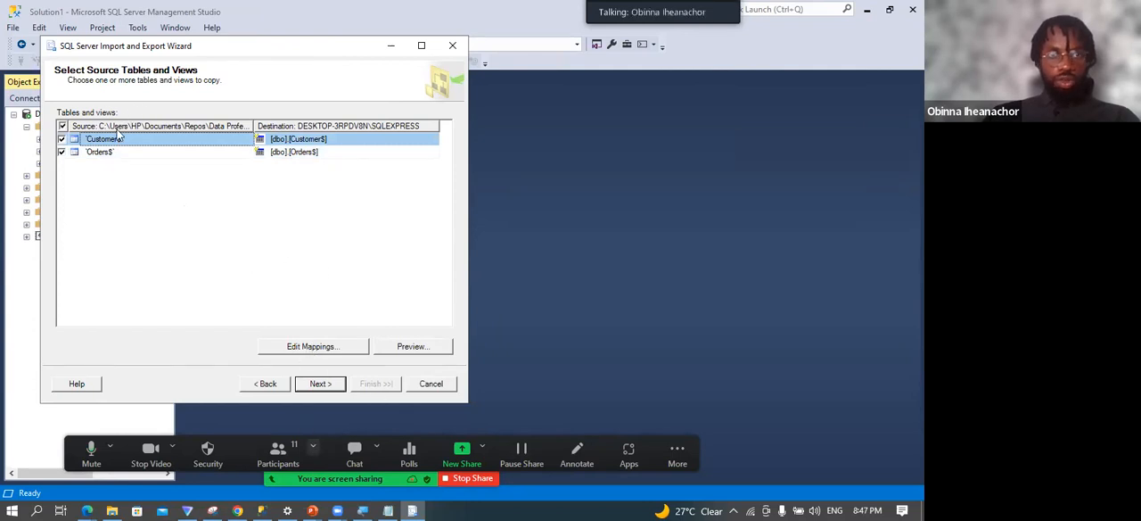
left_click(310, 347)
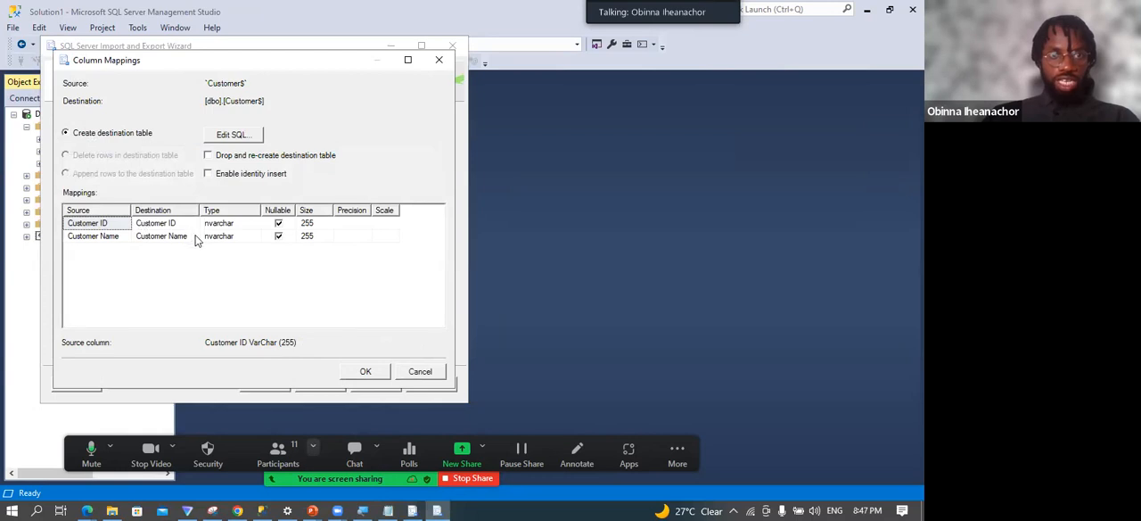
left_click(279, 223)
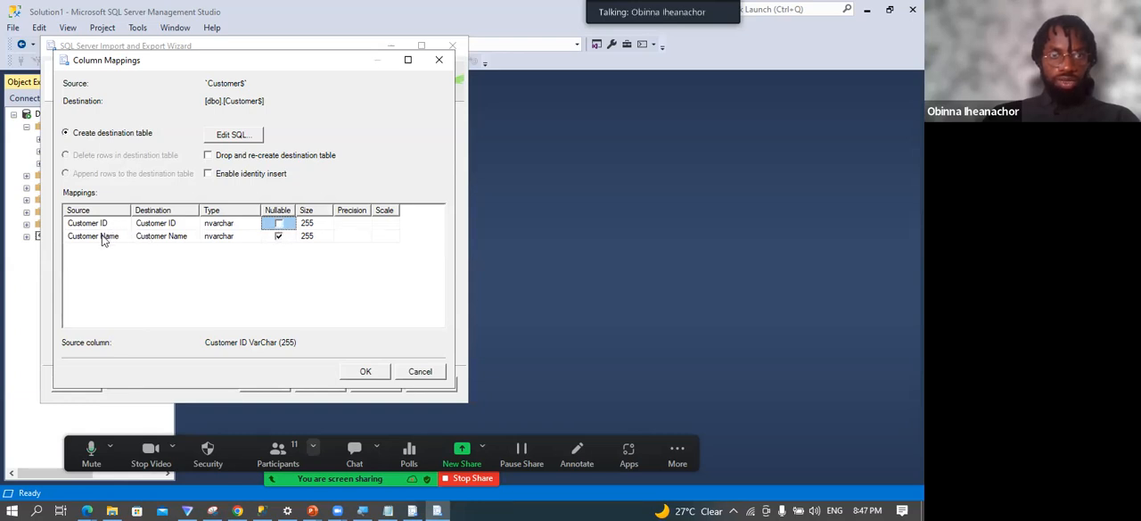
left_click(236, 237)
left_click(255, 236)
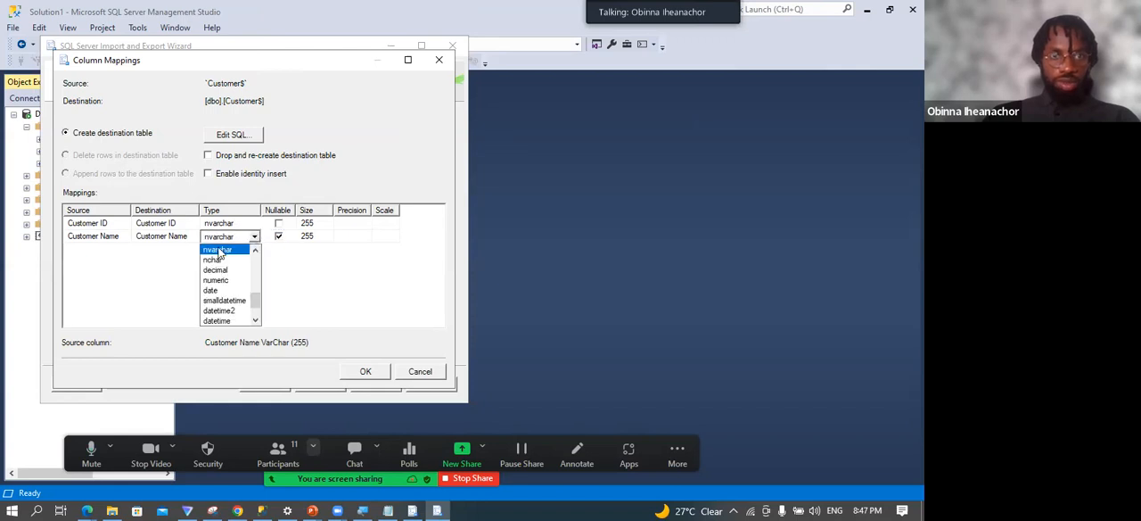
left_click(118, 268)
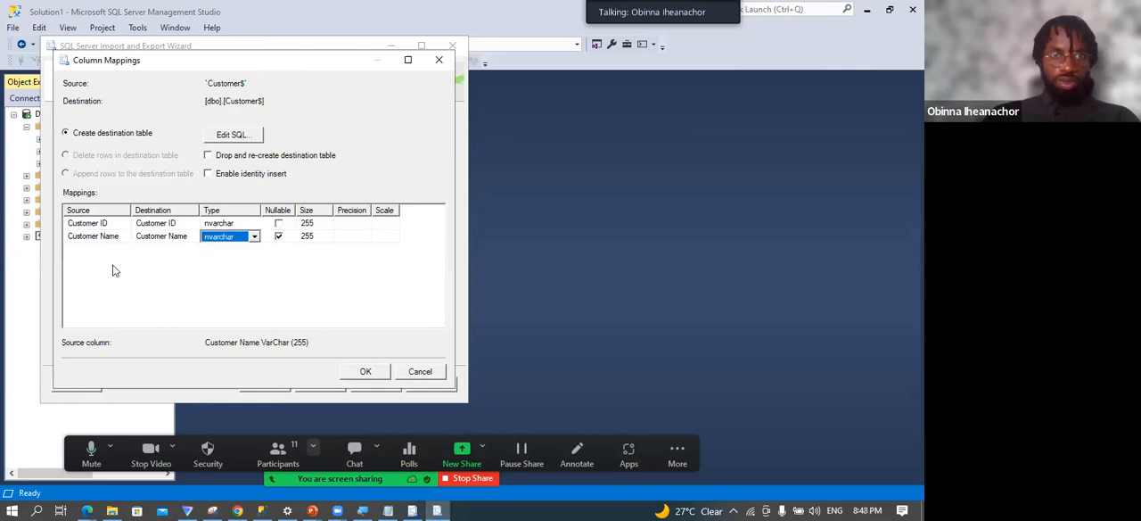
left_click(365, 372)
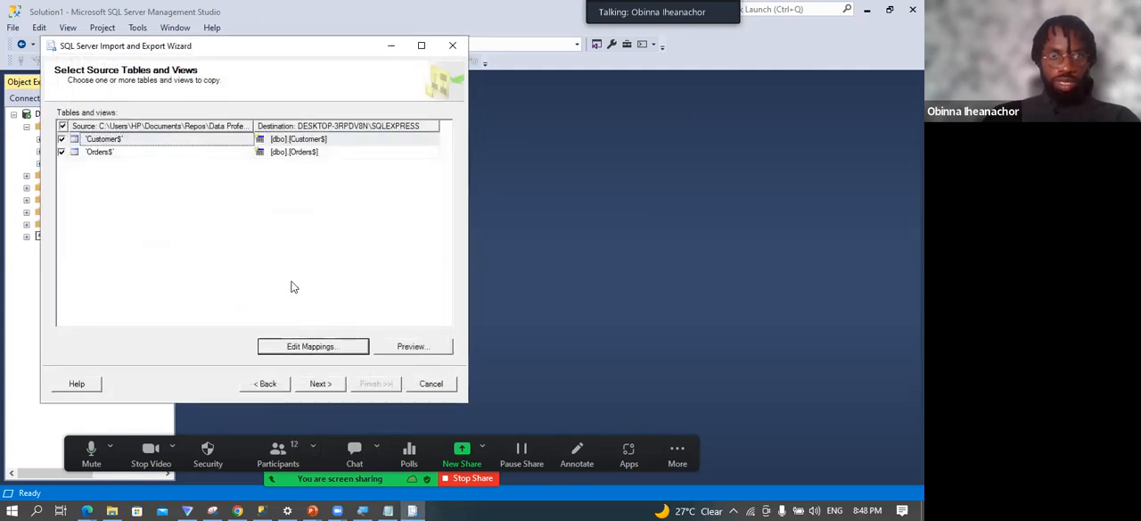
Review the column mappings of the Orders$ table without changing them, and preview its source data.
left_click(105, 154)
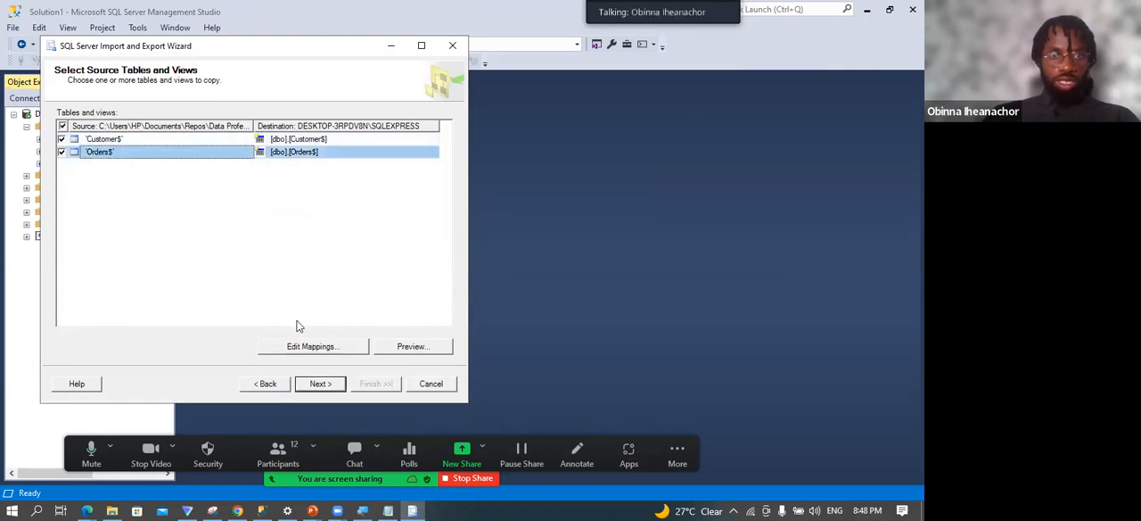
left_click(328, 350)
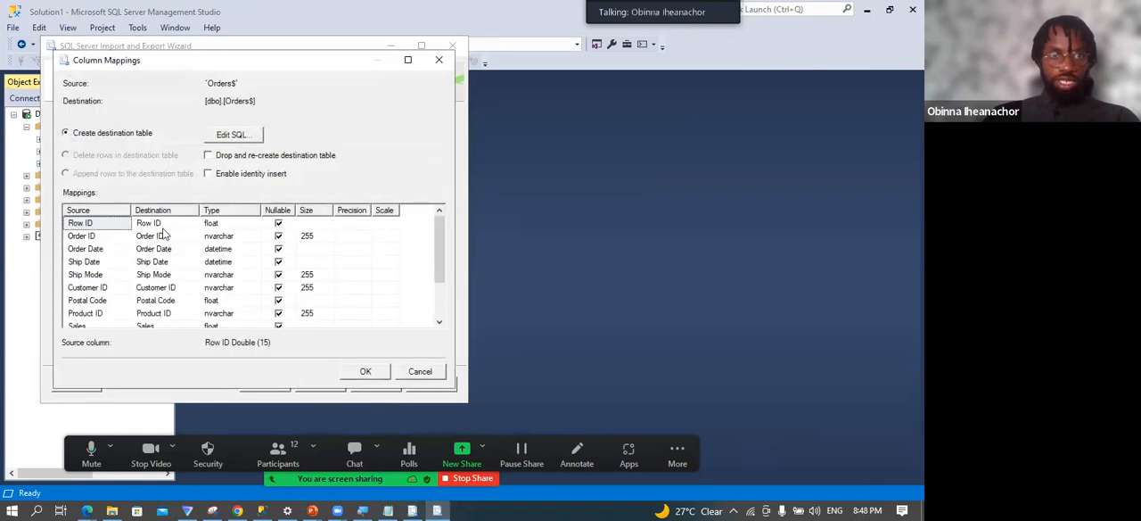
scroll(230, 299, "down", 1)
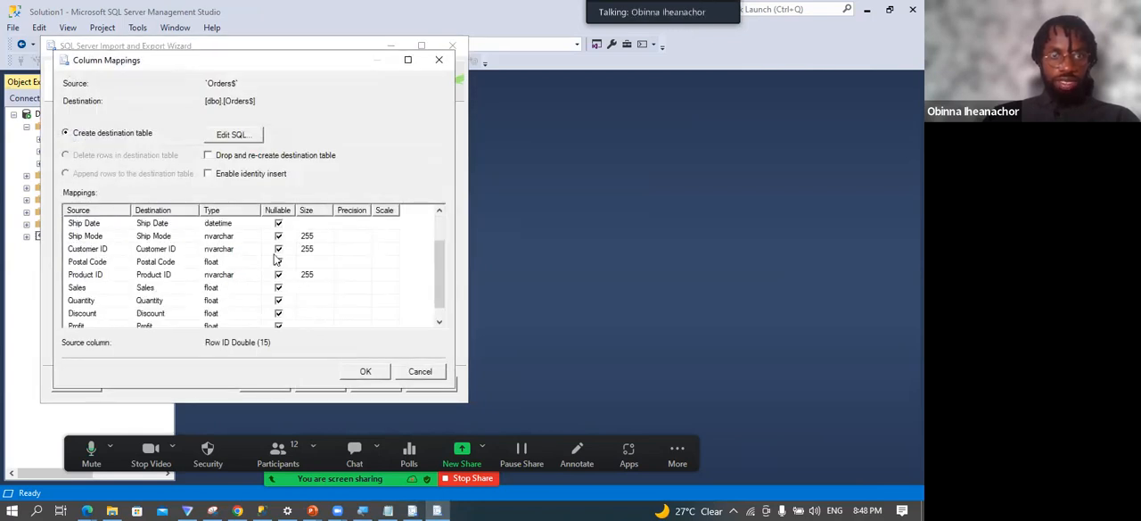
left_click(413, 372)
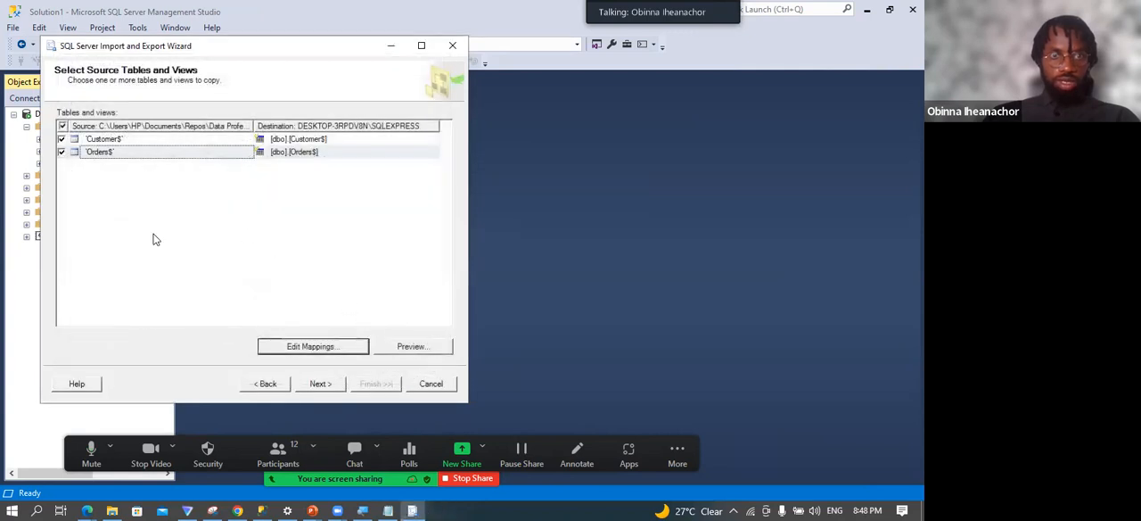
left_click(155, 156)
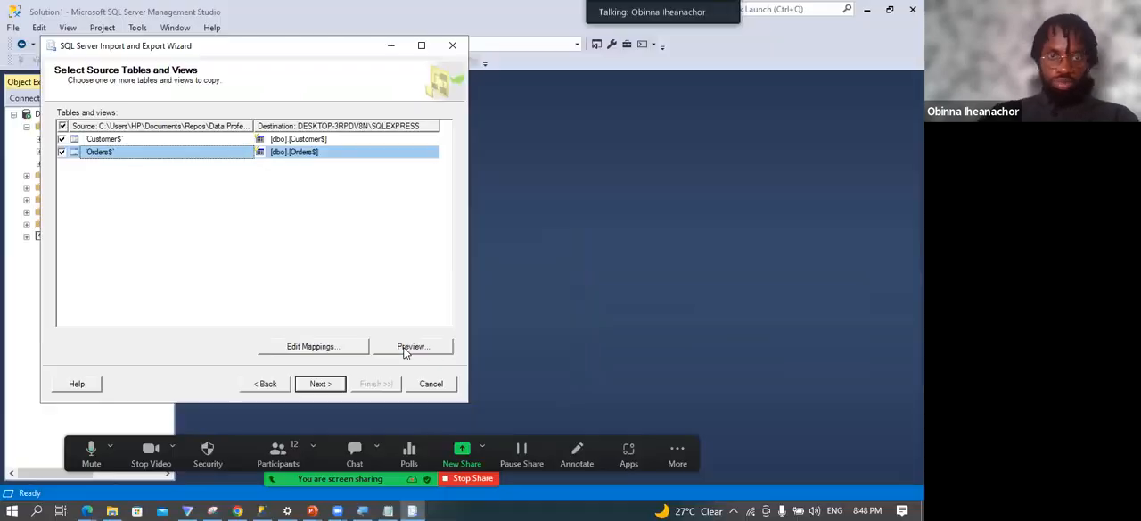
left_click(404, 350)
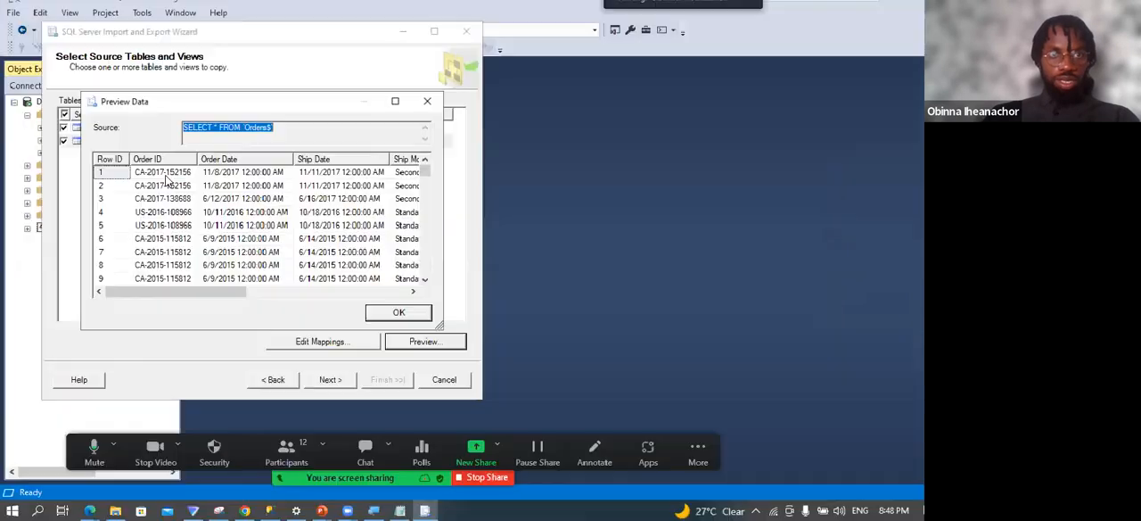
left_click(399, 312)
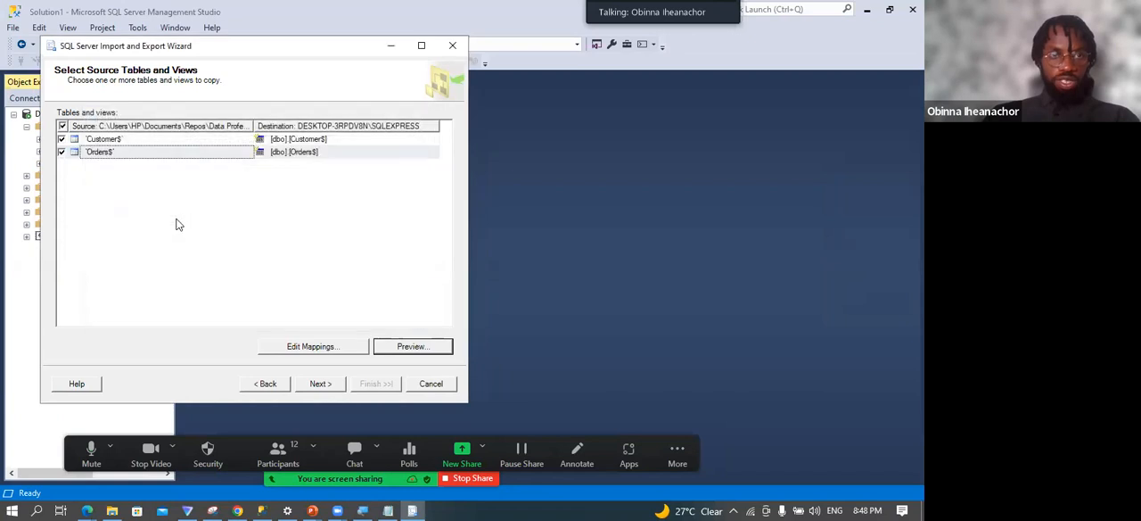
Set the package to run immediately without saving an SSIS package, and finish the wizard to execute the import.
left_click(330, 380)
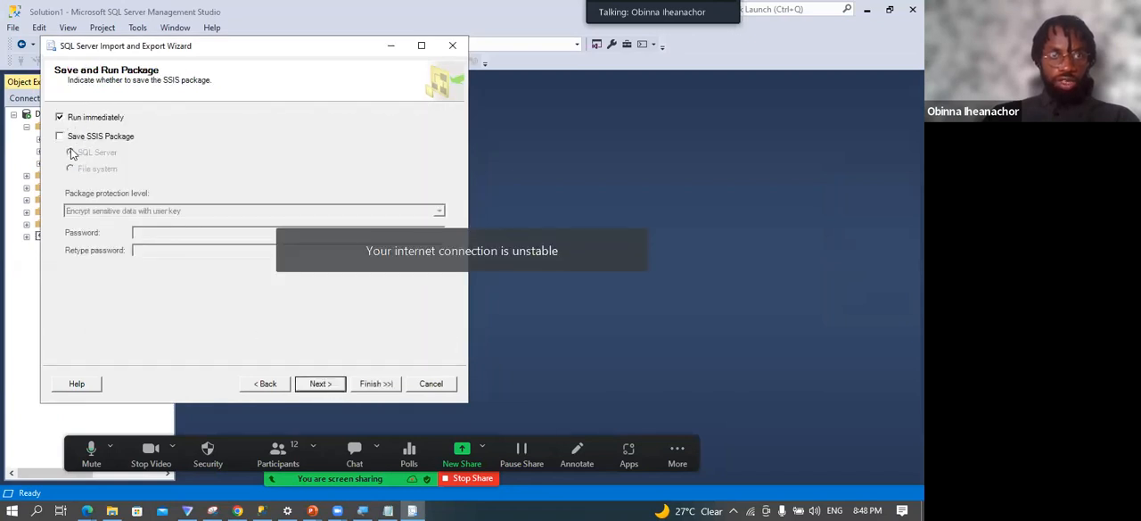
left_click(59, 137)
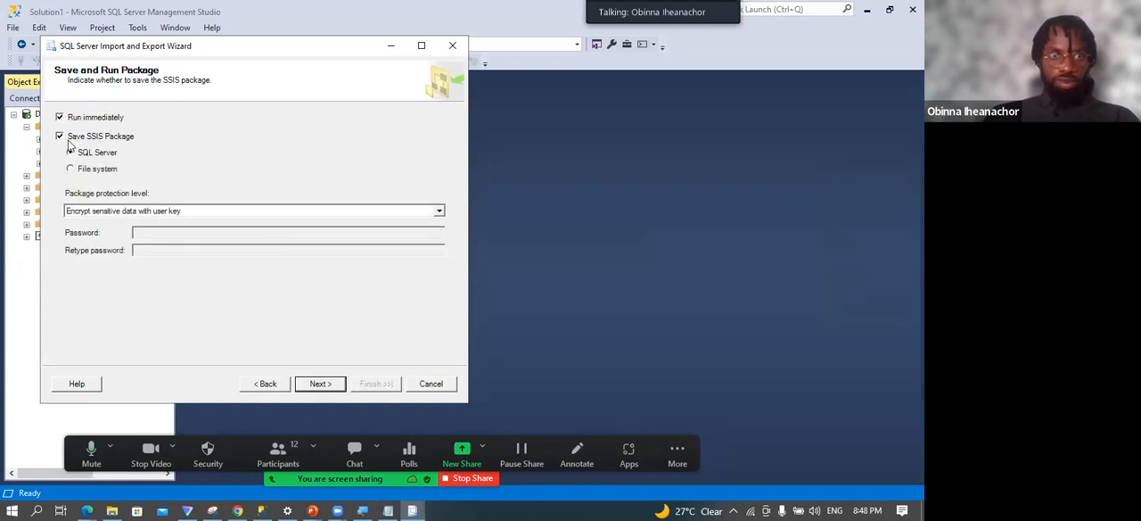
left_click(60, 138)
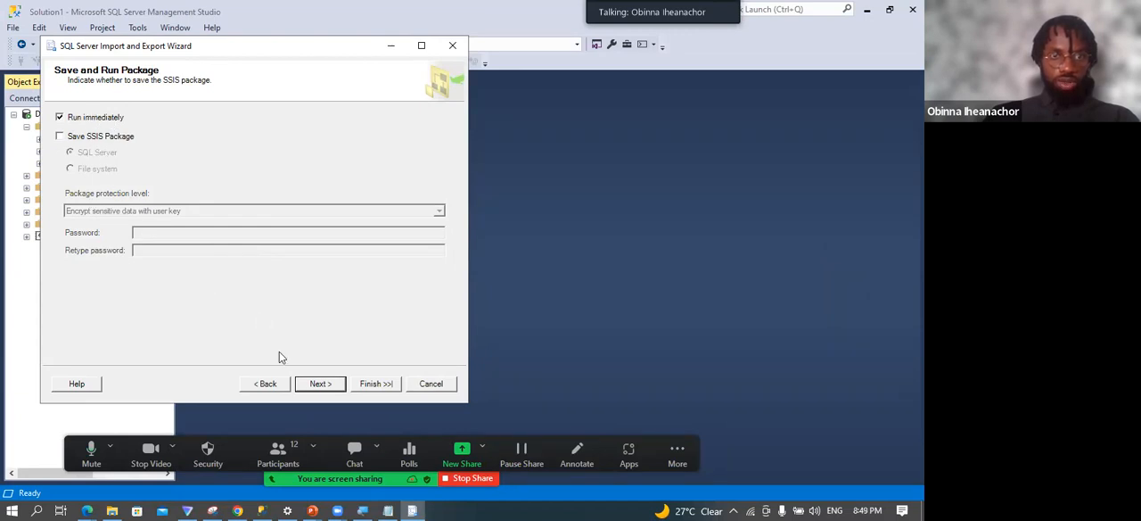
left_click(319, 384)
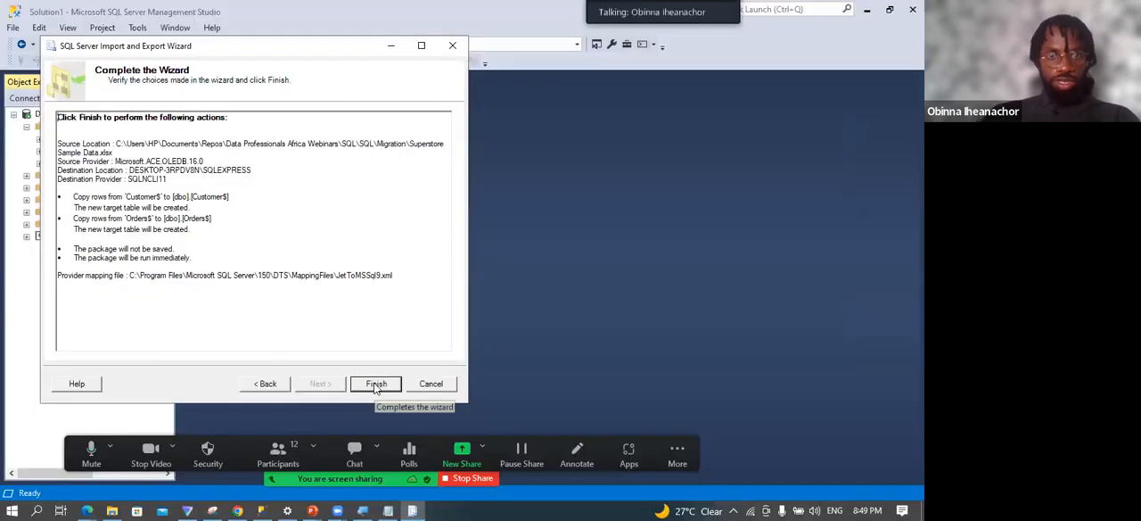
left_click(376, 384)
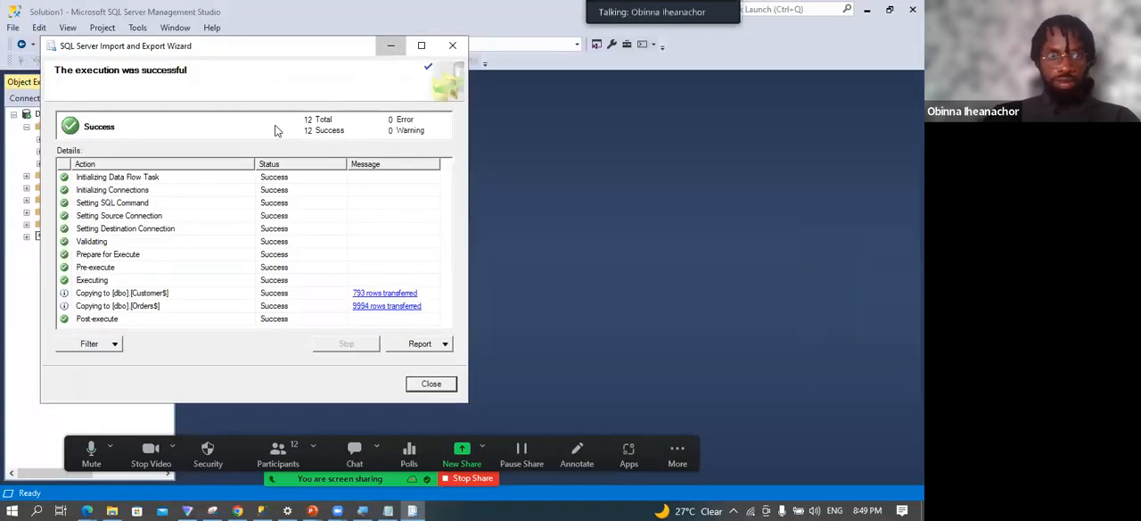
Minimize the wizard and expand the Tables folder of the db_superstore database to check the imported tables.
left_click(391, 44)
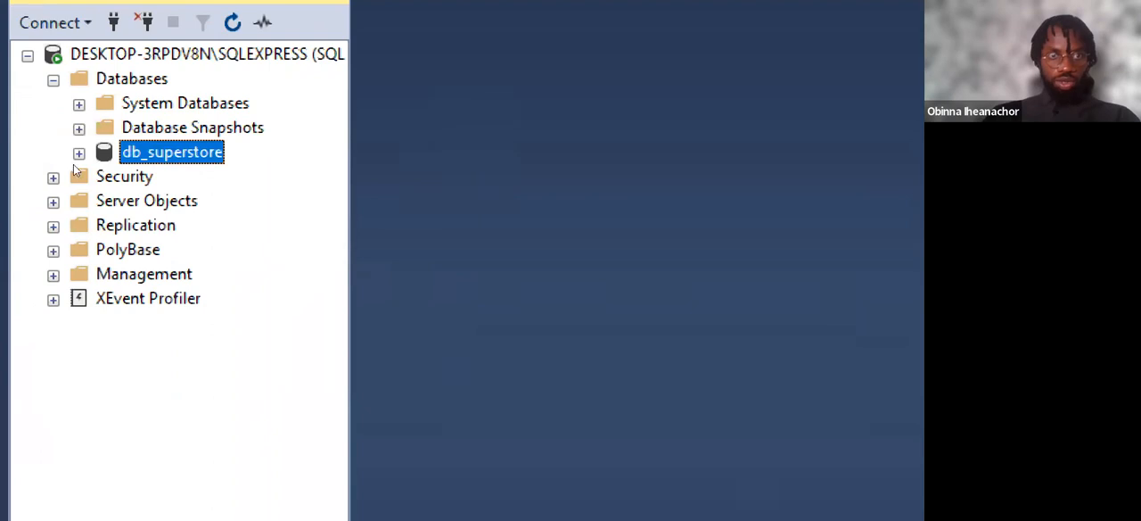
key("Right")
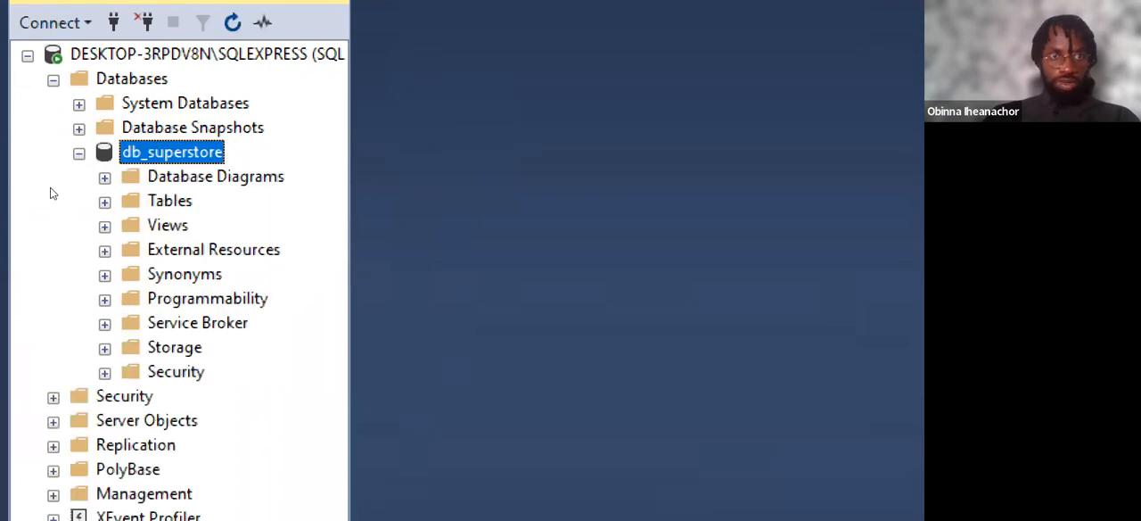
left_click(104, 203)
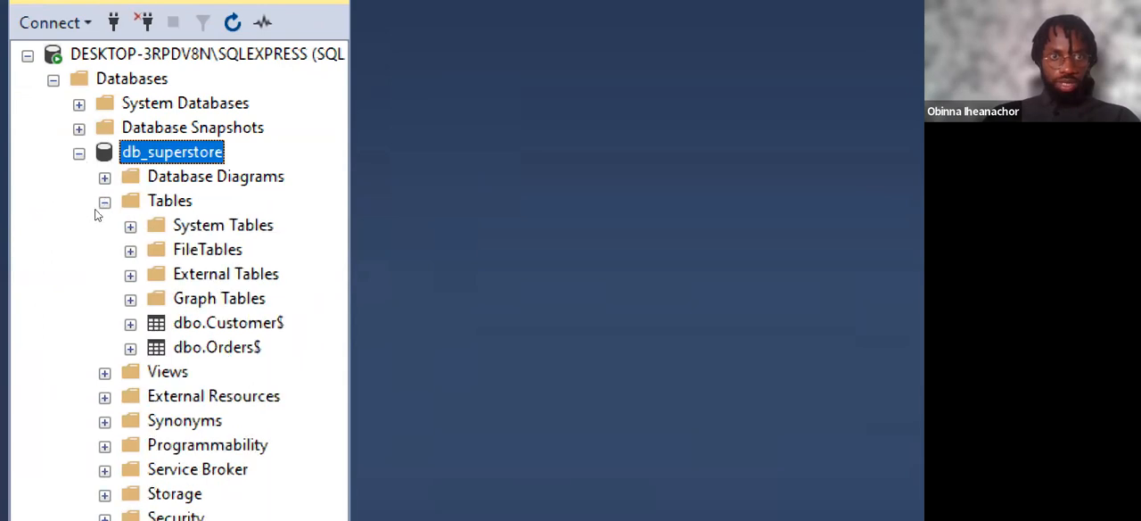
Query the top 1000 rows of the dbo.Customer$ table and check its Customer ID and Customer Name columns.
left_click(228, 323)
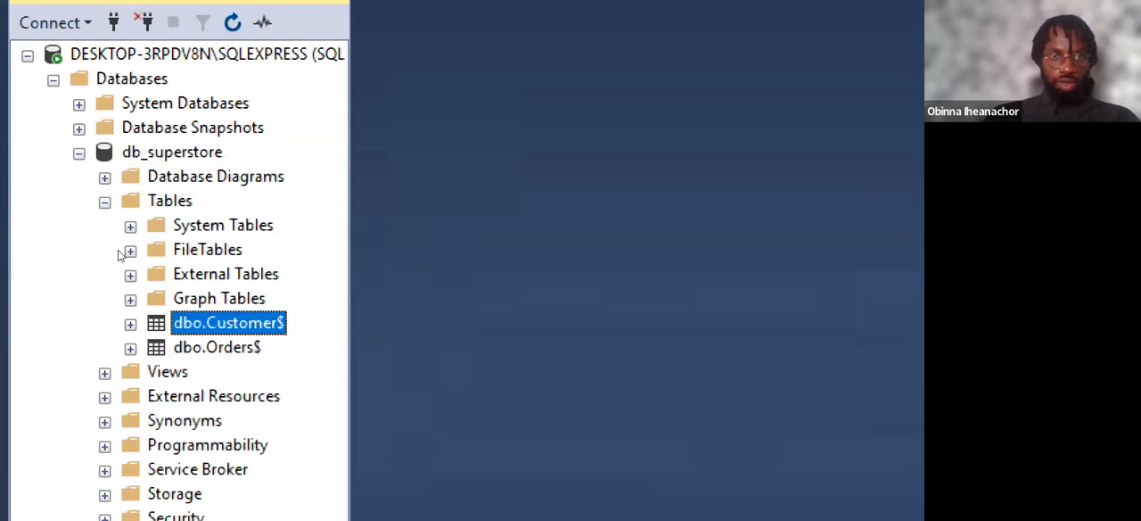
key("Down")
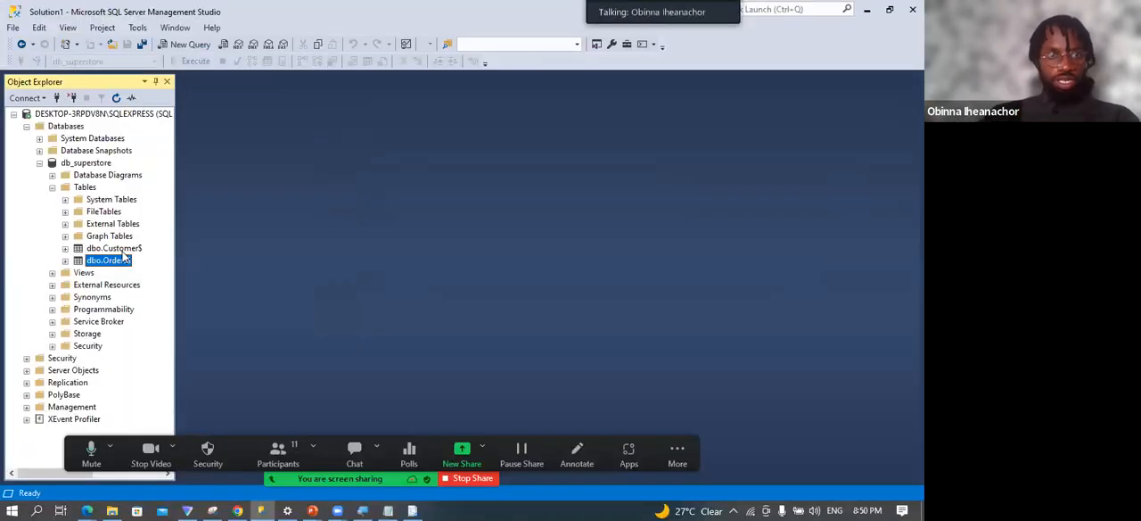
left_click(117, 250)
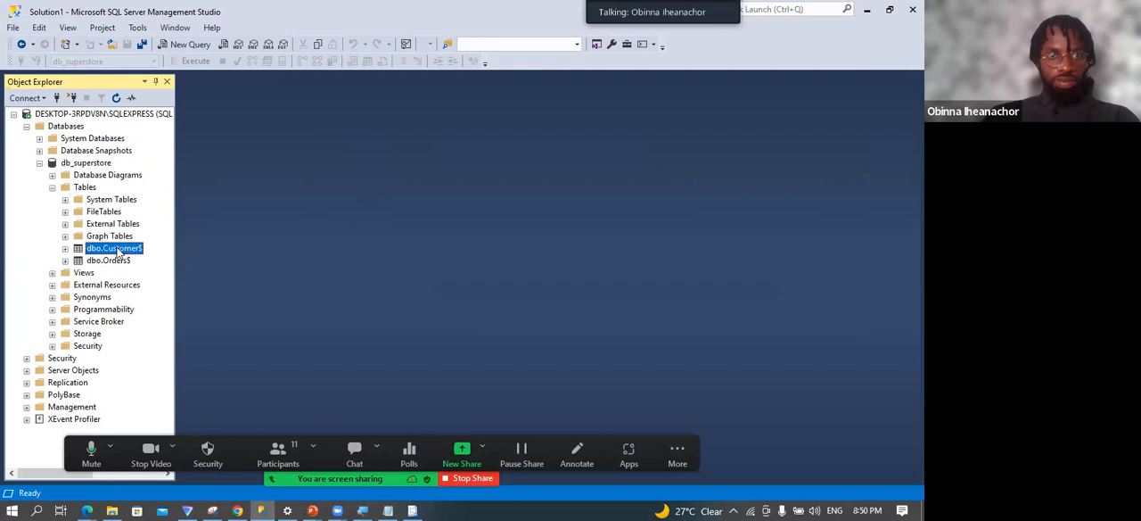
right_click(118, 251)
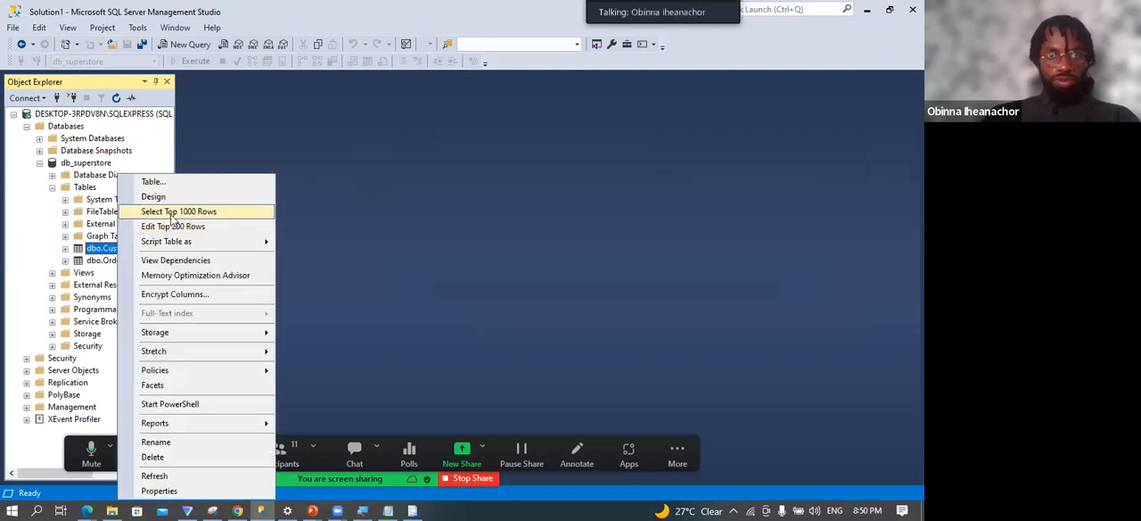
left_click(175, 218)
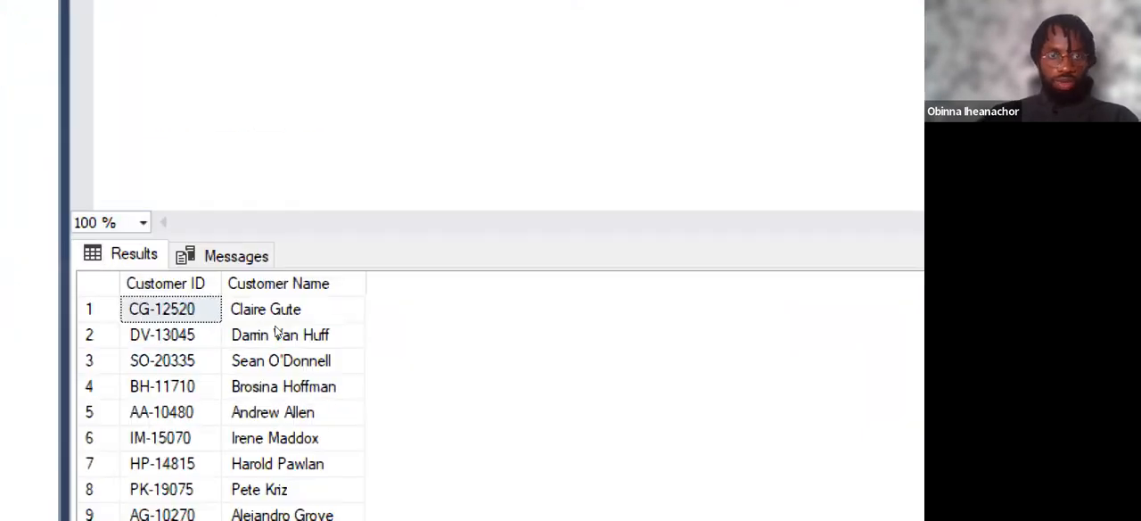
left_click(185, 284)
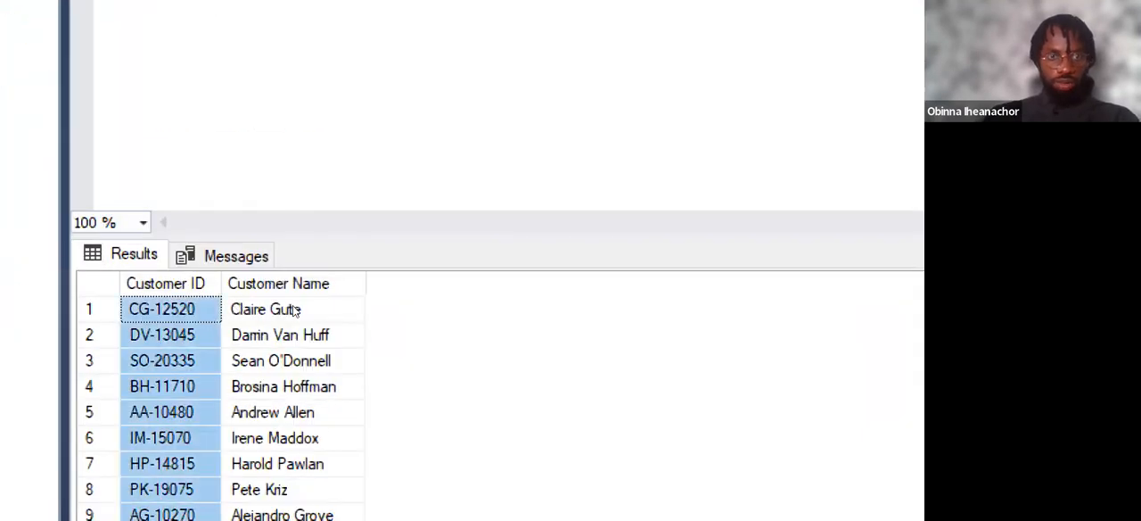
left_click(279, 284)
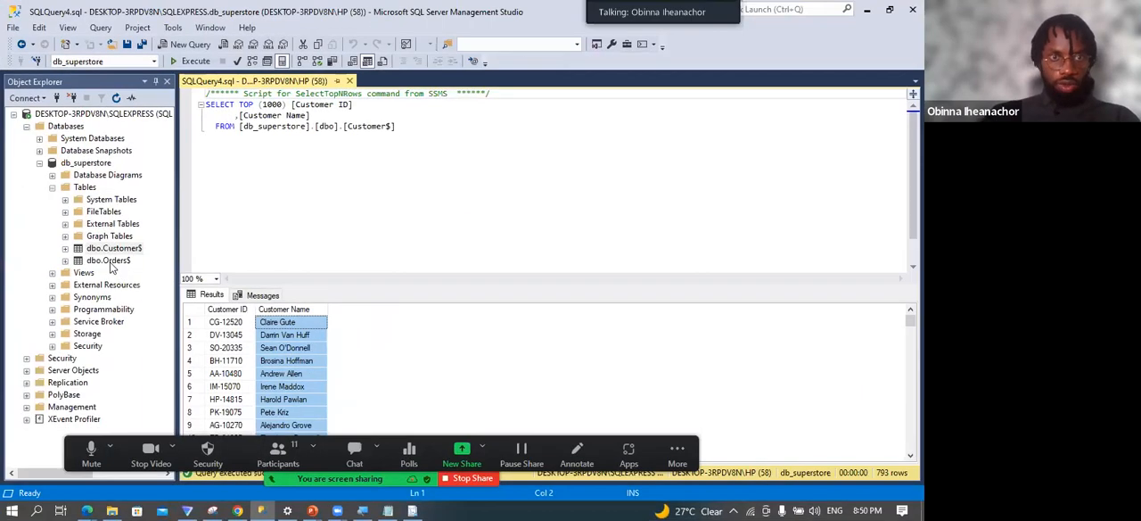
Query the top 1000 rows of the dbo.Orders$ table and look through the returned records.
left_click(108, 261)
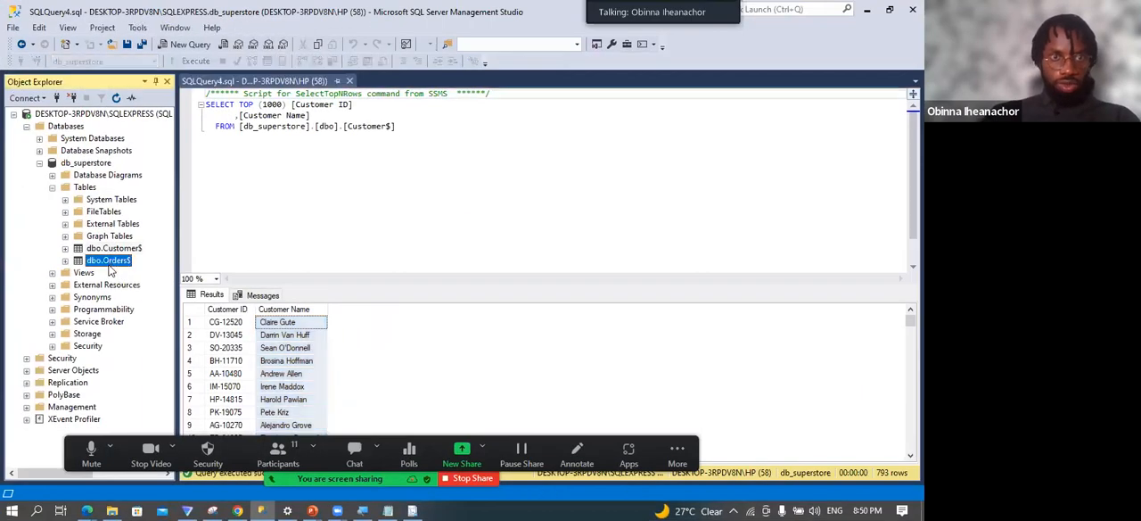
right_click(110, 259)
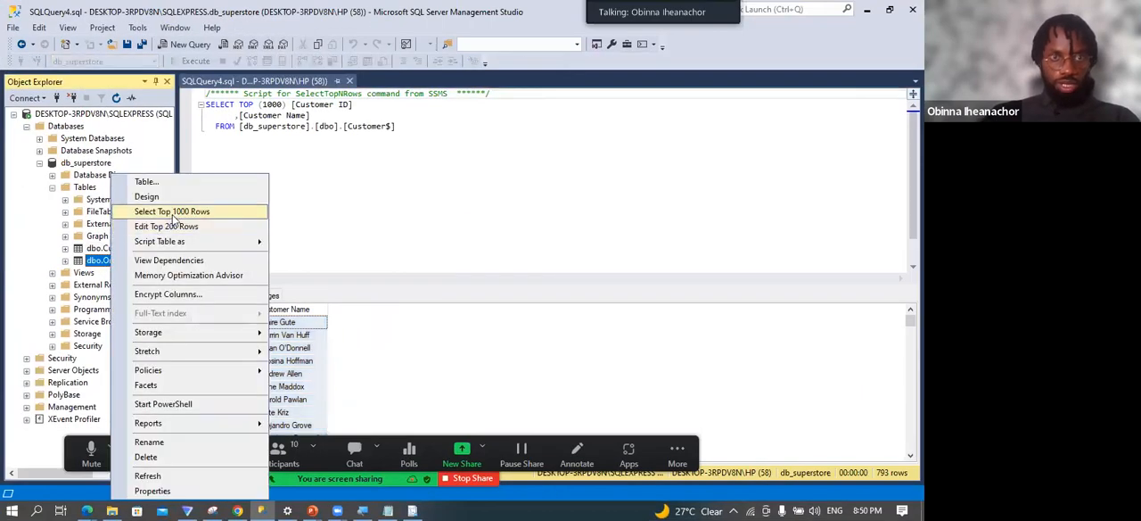
left_click(174, 212)
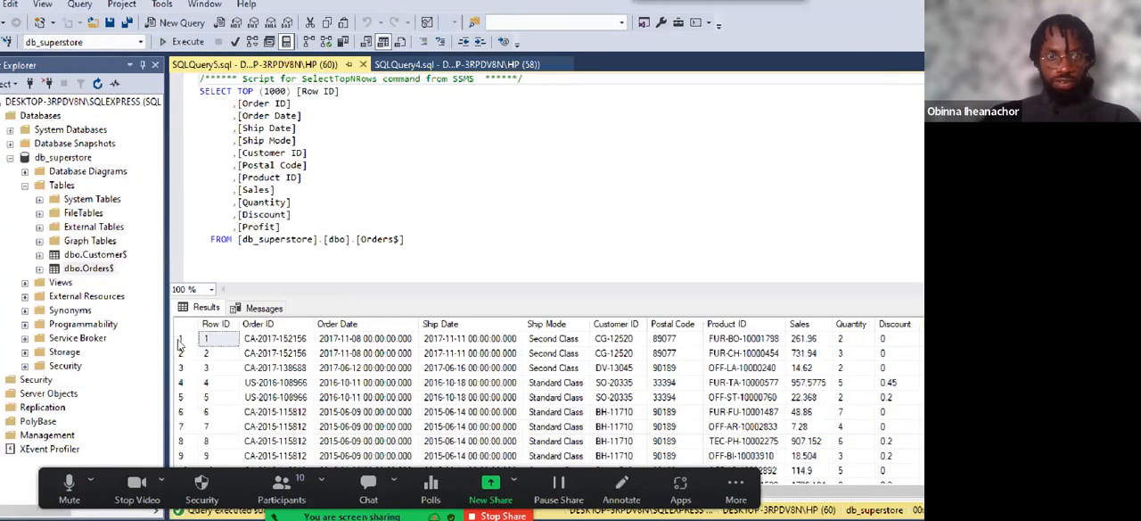
scroll(178, 343, "down", 2)
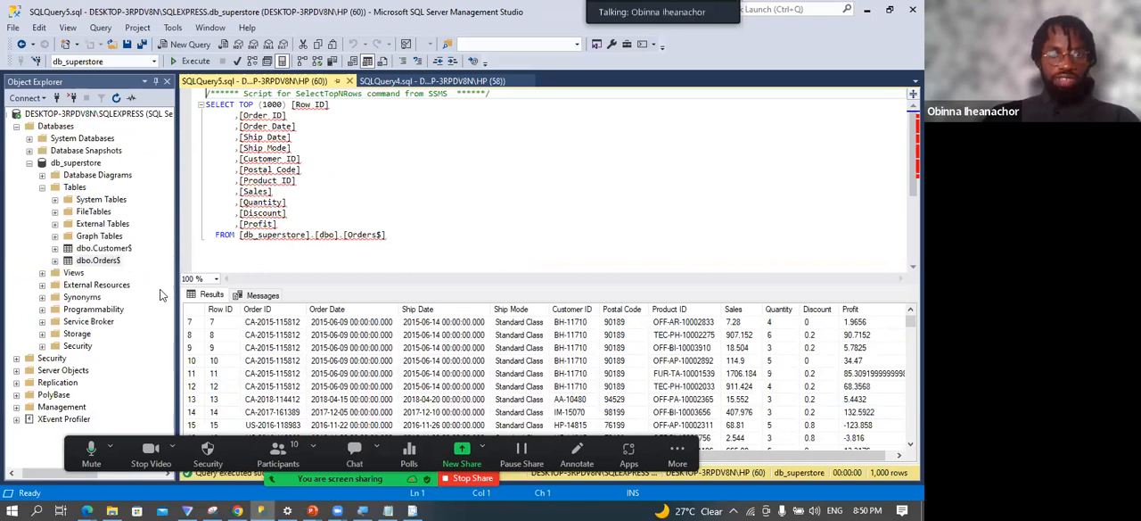
Start the Import Flat File wizard for the db_superstore database and proceed to specifying the input file.
left_click(83, 166)
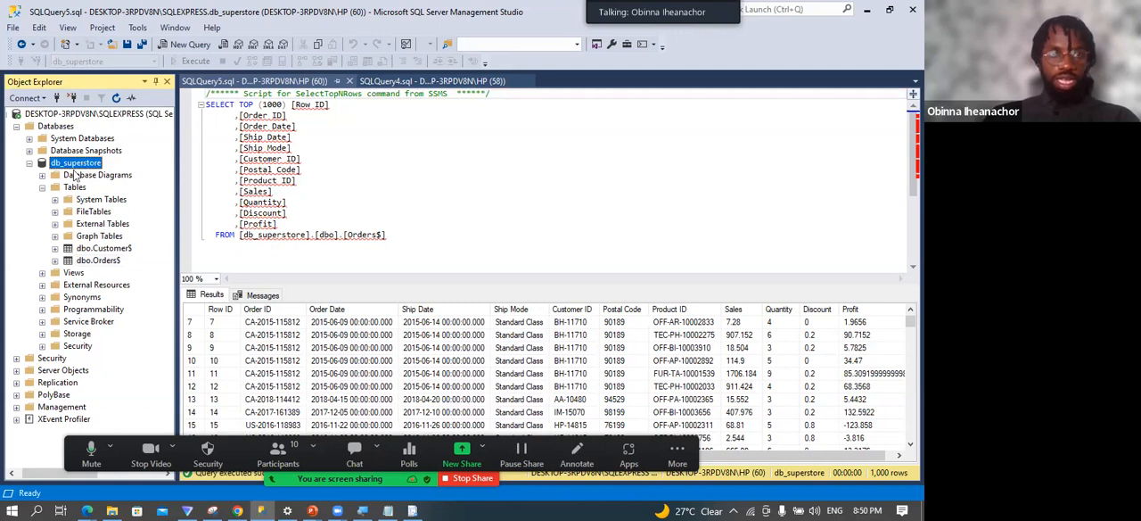
right_click(78, 169)
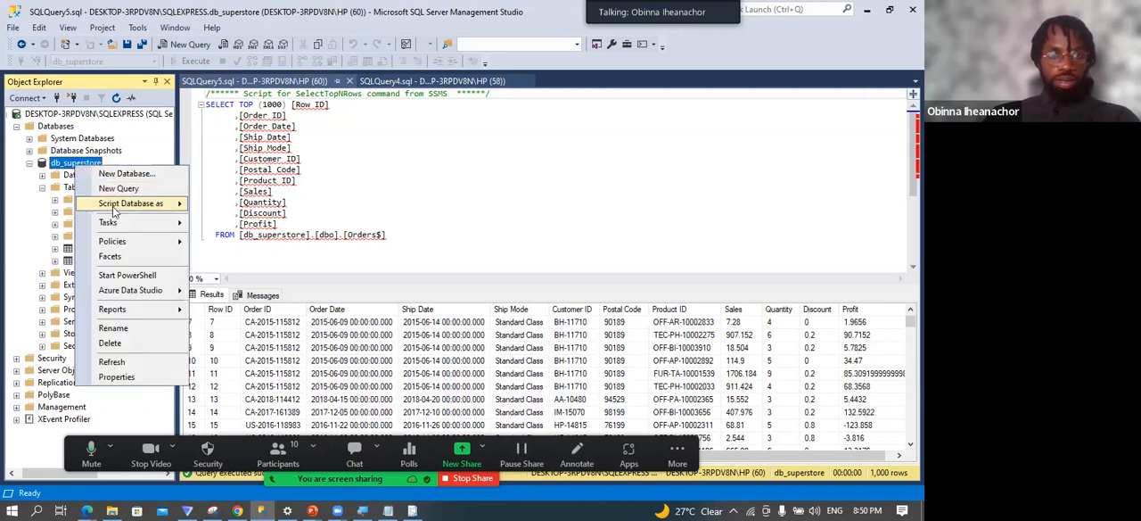
mouse_move(120, 204)
mouse_move(125, 225)
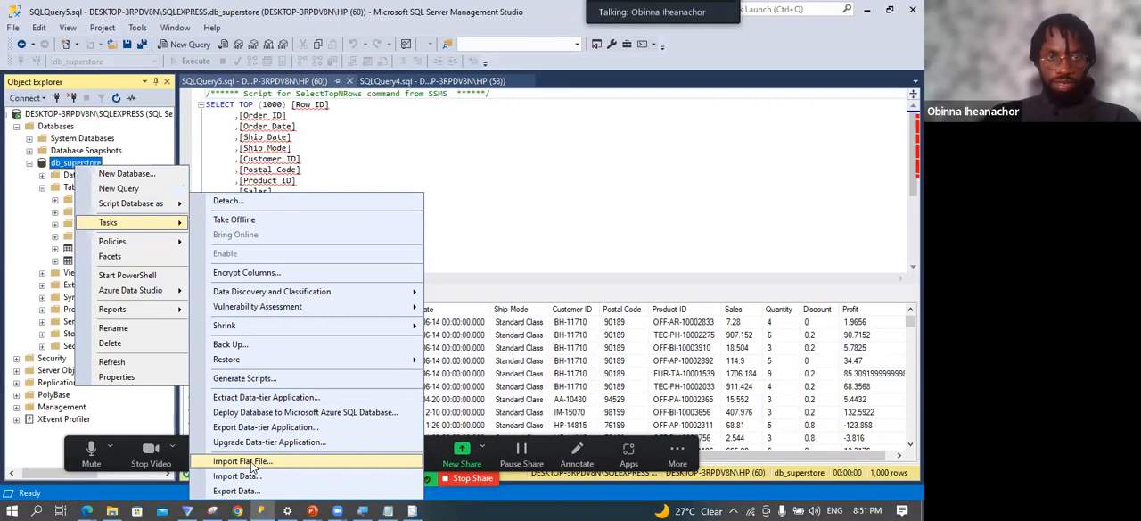
left_click(254, 462)
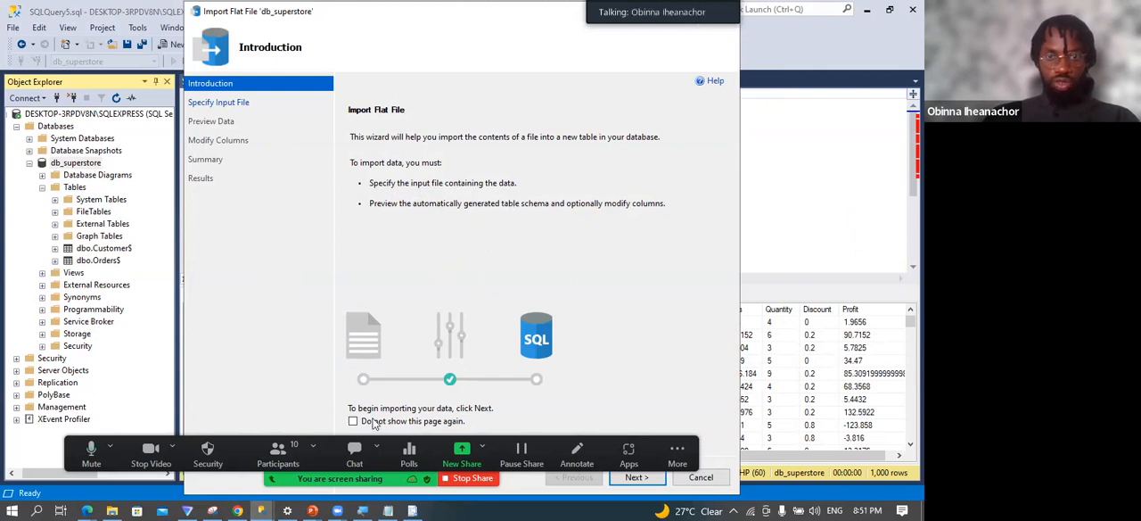
left_click(635, 478)
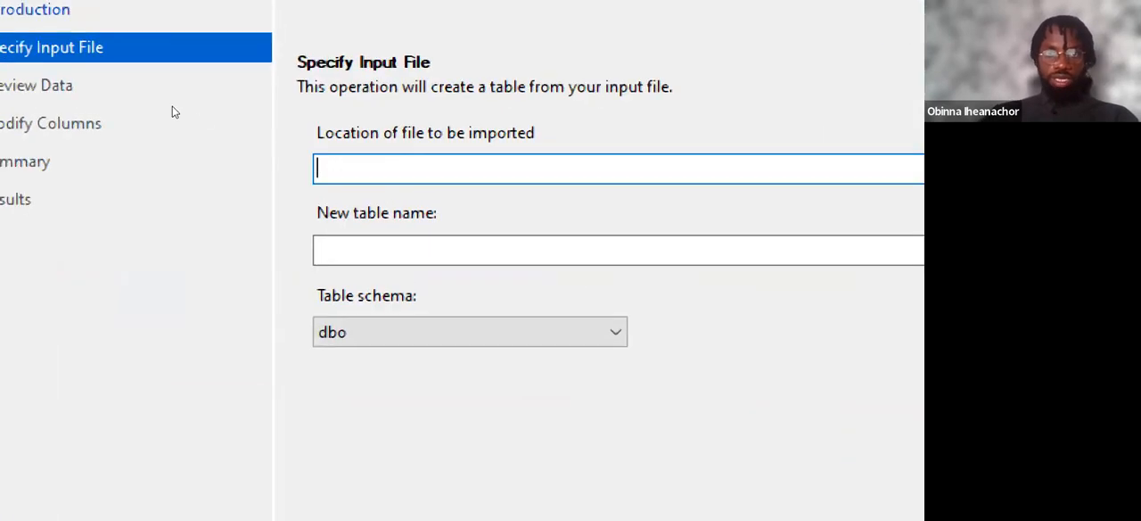
Browse for the input file in the Migration folder inside SQL > SQL of the Data Professionals Africa Webinars folder.
left_click(902, 168)
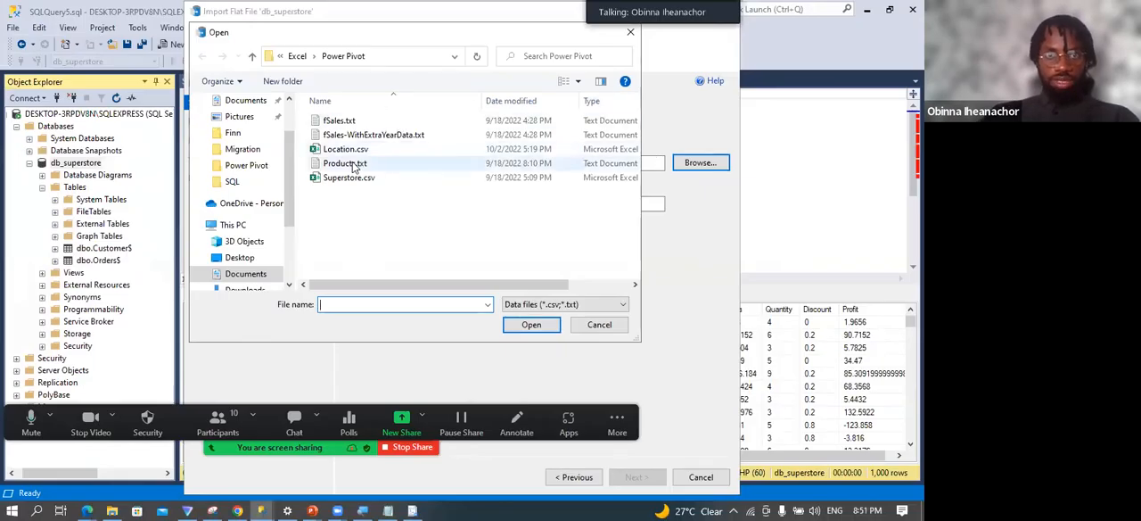
left_click(296, 56)
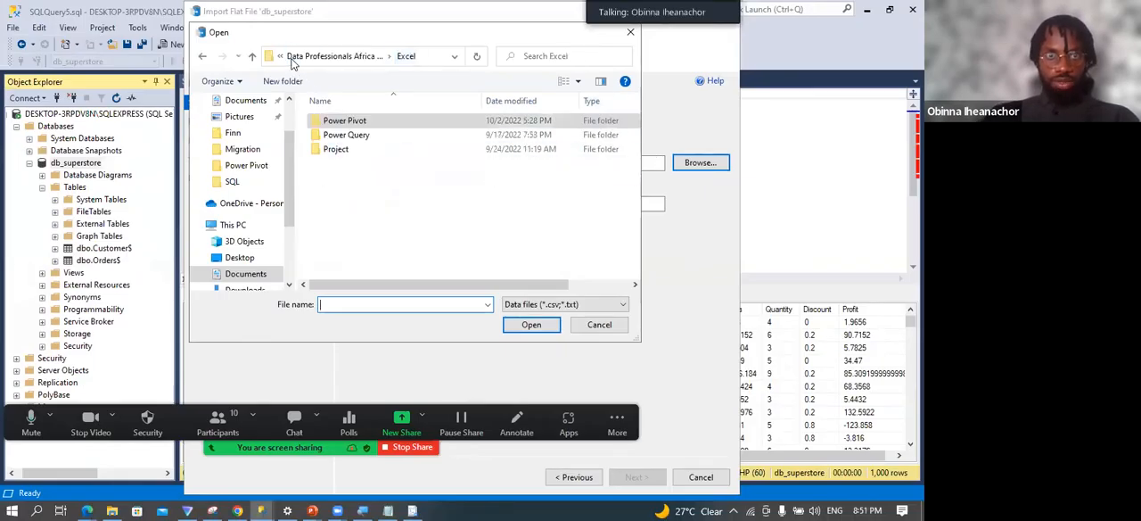
left_click(295, 58)
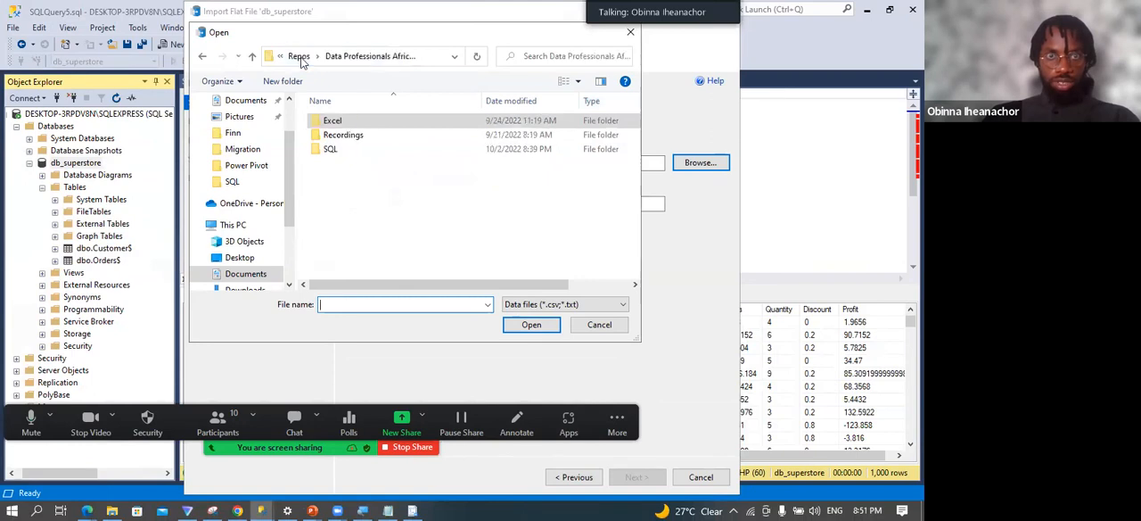
double_click(348, 149)
double_click(348, 124)
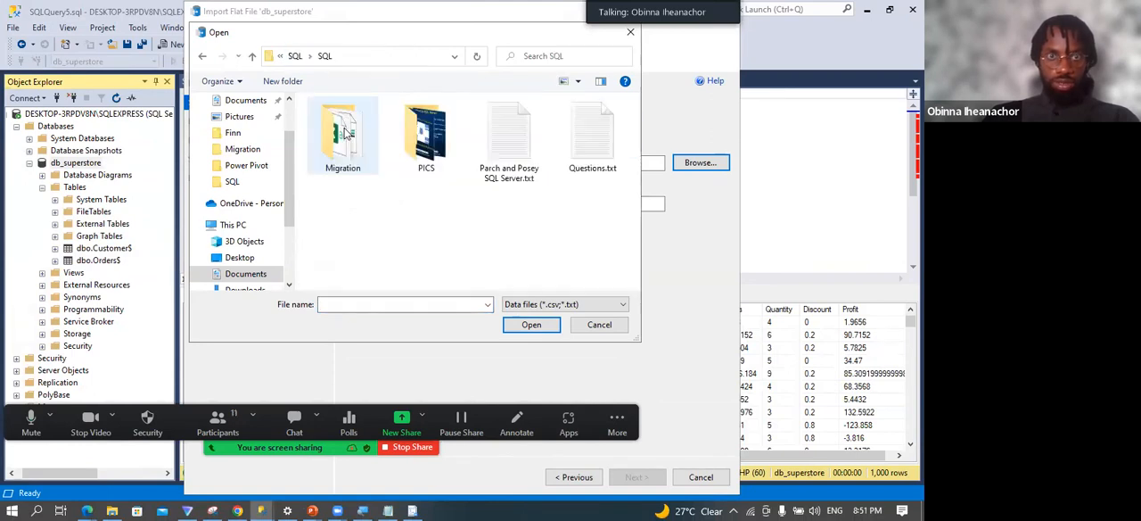
double_click(337, 142)
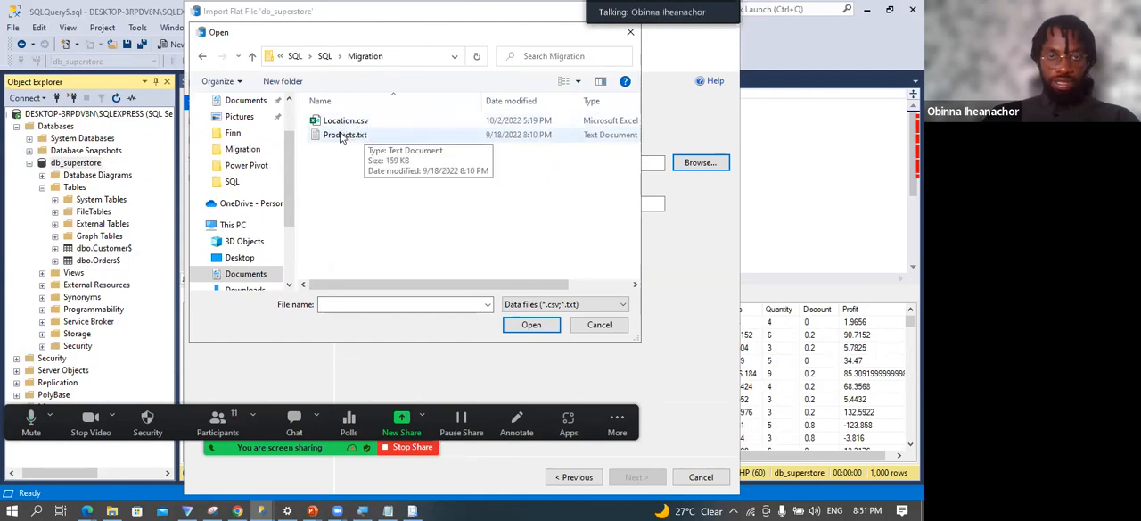
Choose Location.csv rather than Products.txt as the flat file to import.
left_click(360, 125)
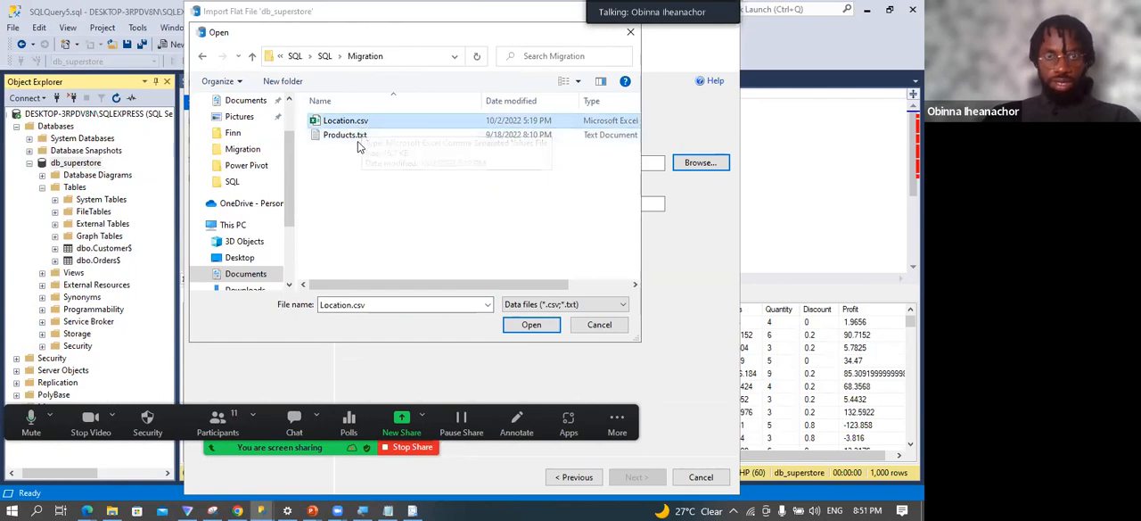
left_click(357, 135)
left_click(356, 121)
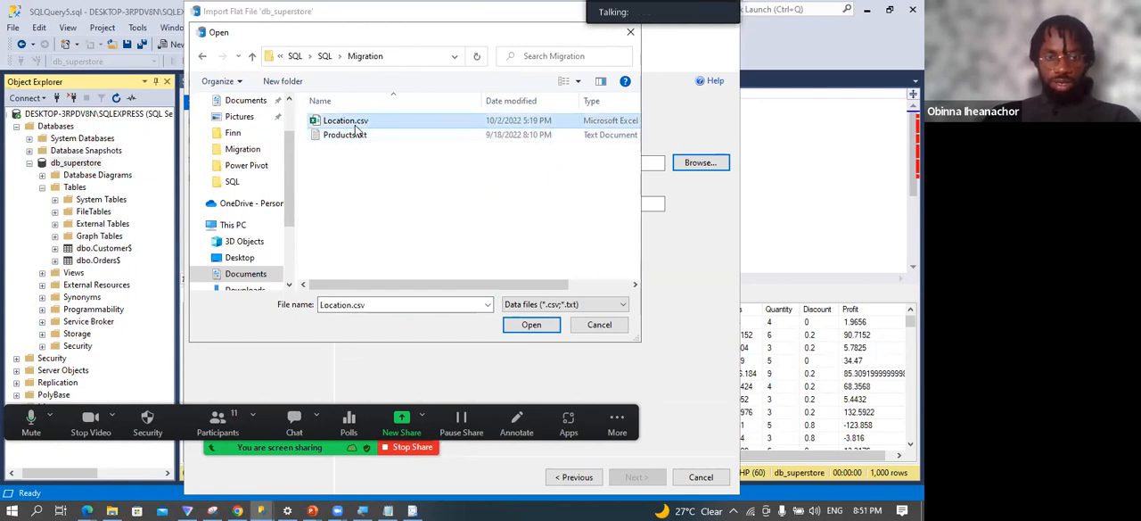
left_click(362, 139)
left_click(361, 126)
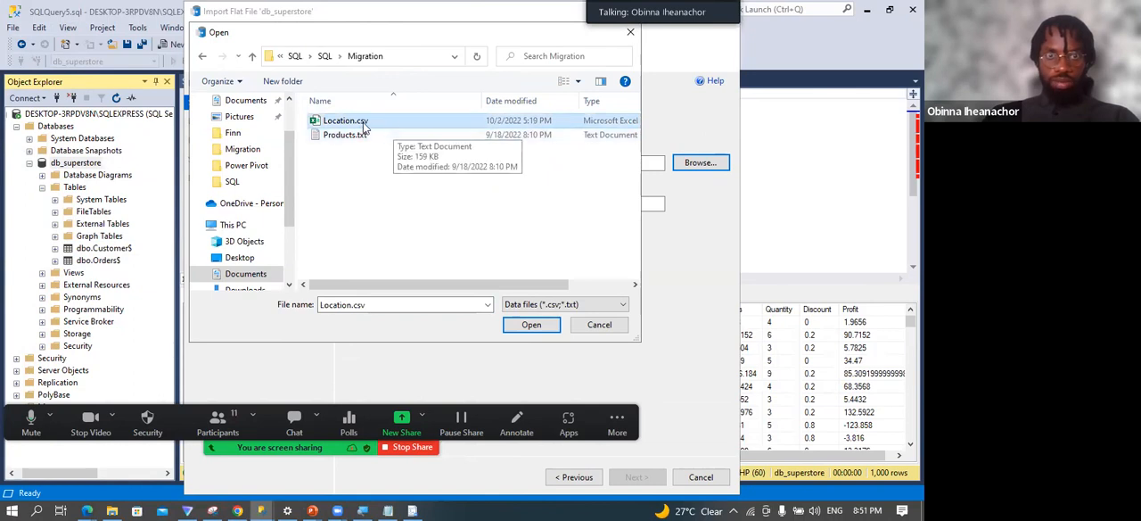
left_click(528, 324)
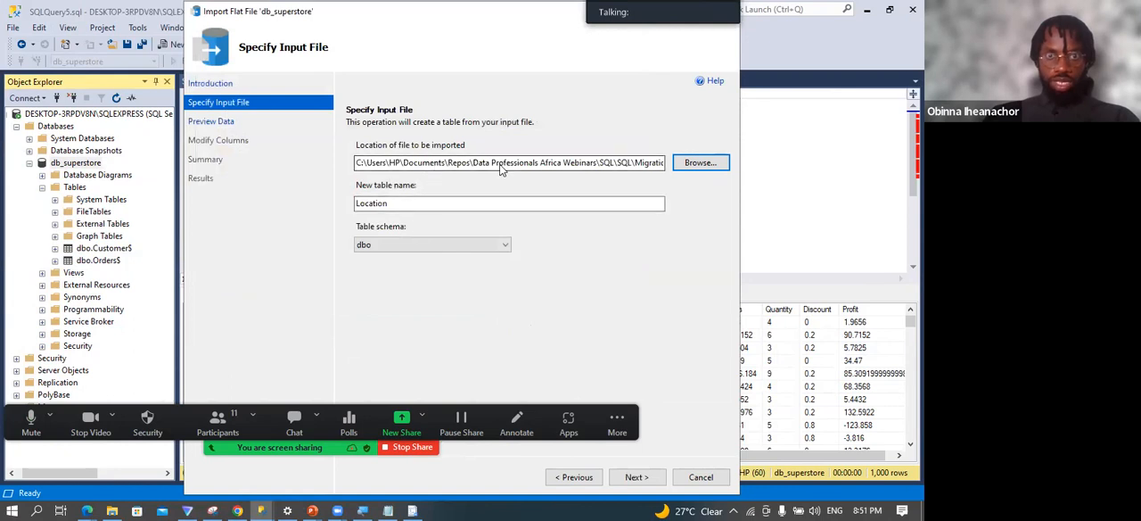
Keep Location as the new table name and dbo as the table schema, and continue to the data preview.
double_click(354, 202)
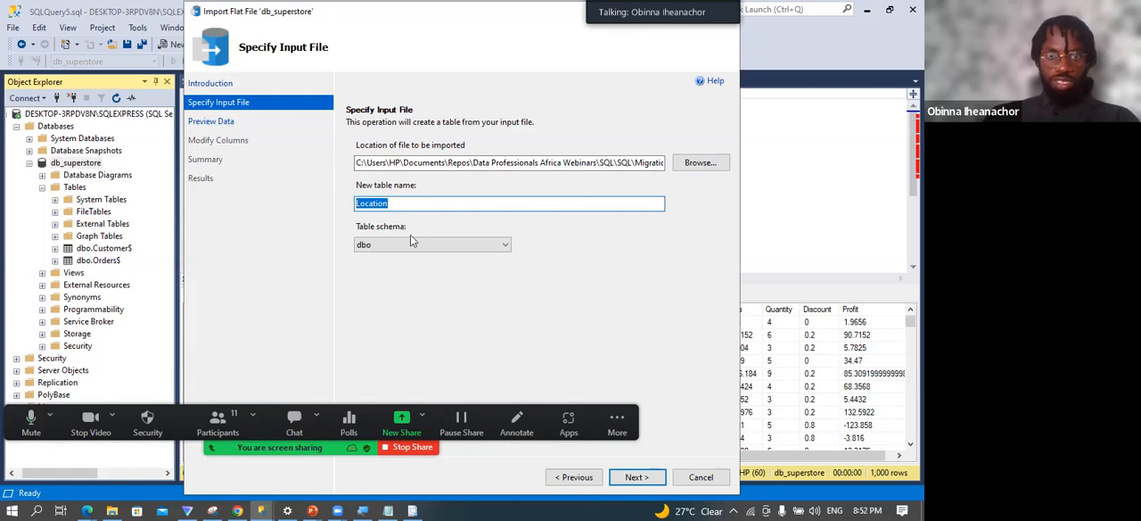
left_click(502, 247)
left_click(505, 257)
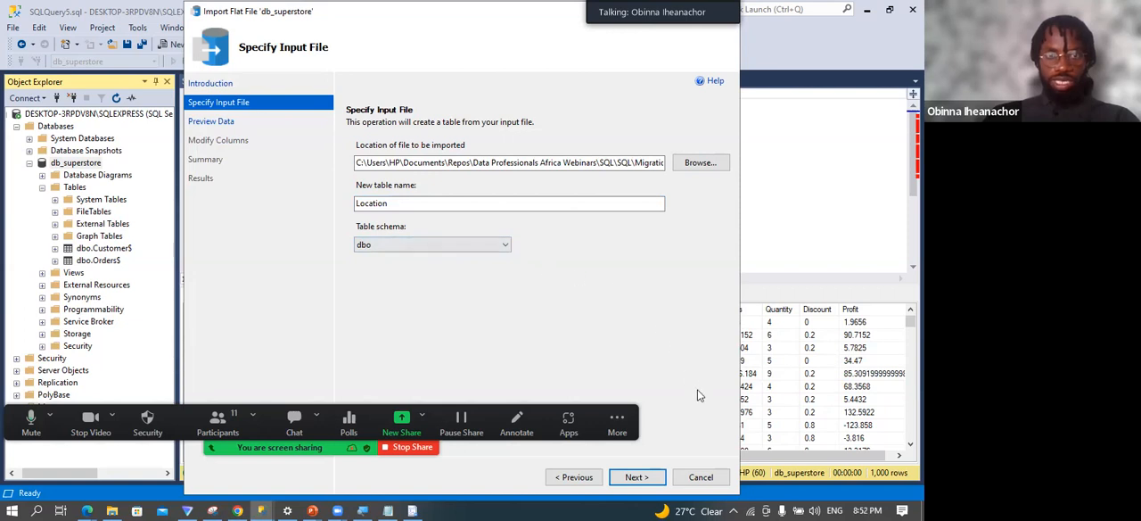
left_click(635, 478)
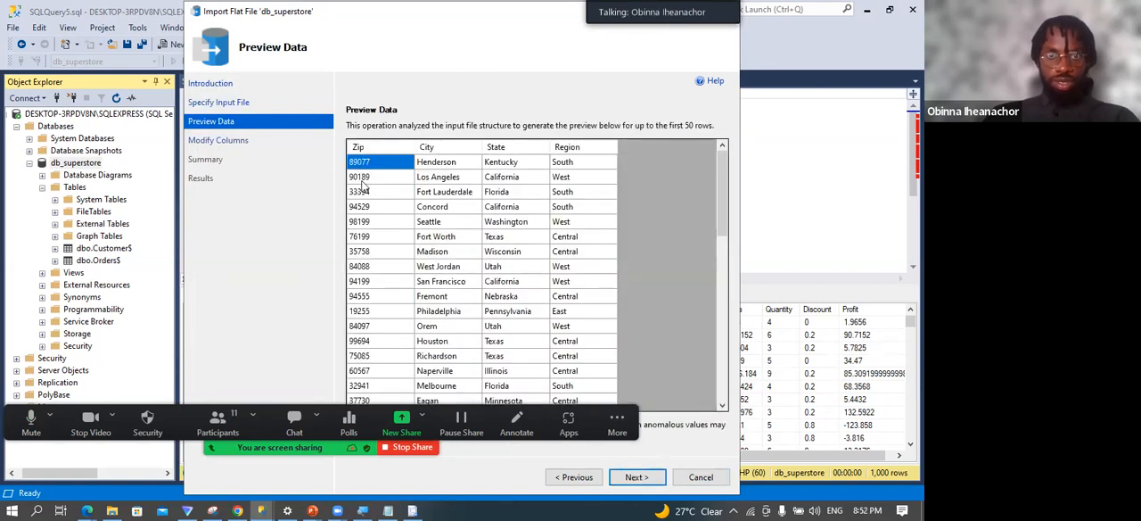
Review the Zip, City, State and Region columns in the data preview, and continue to the column settings.
left_click(403, 148)
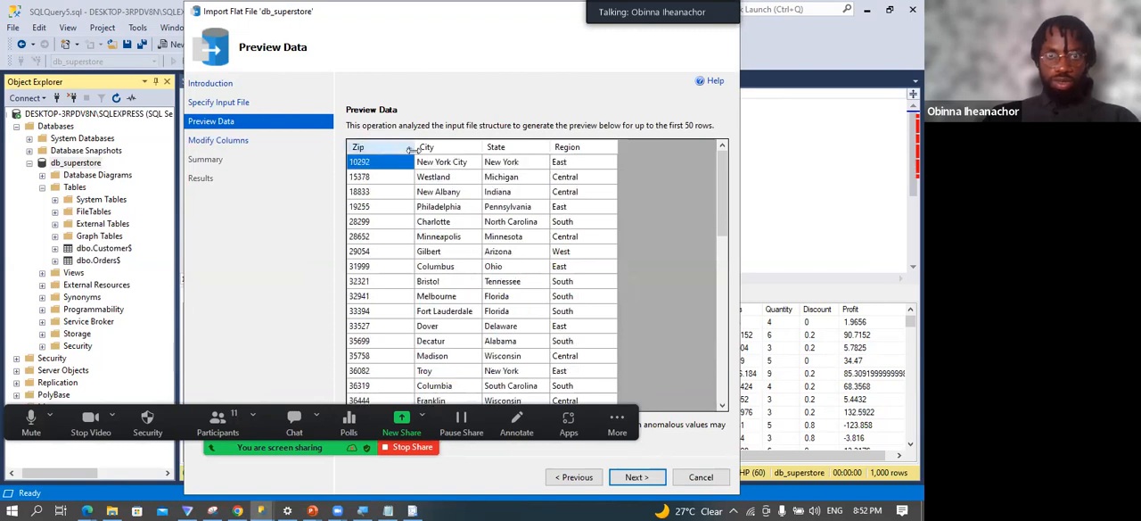
left_click(433, 148)
left_click(495, 148)
left_click(568, 148)
left_click(411, 147)
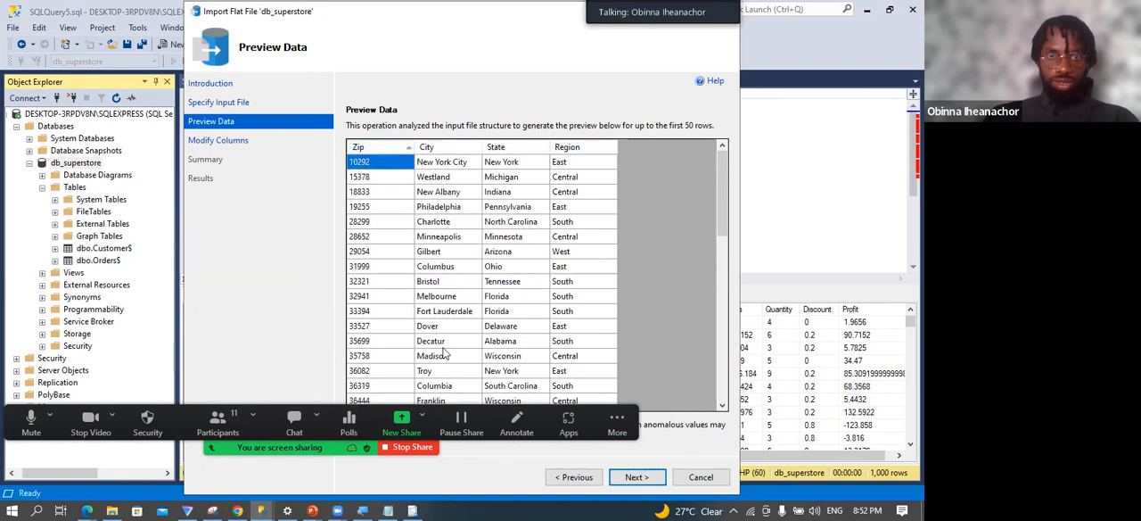
left_click(637, 477)
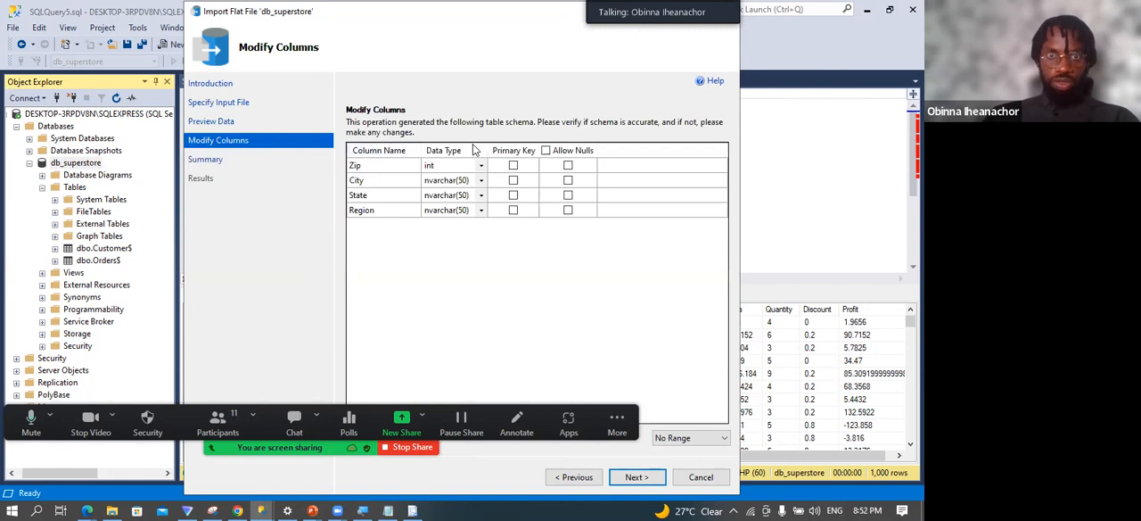
Make Zip the primary key with data type int, allow nulls for it, and continue to the import summary.
left_click(480, 168)
left_click(481, 168)
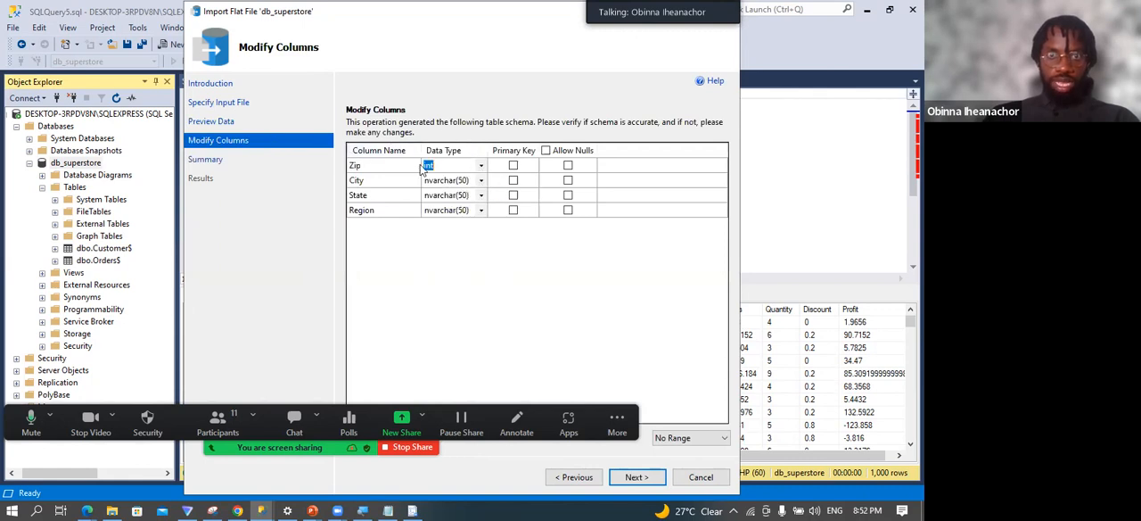
left_click(514, 167)
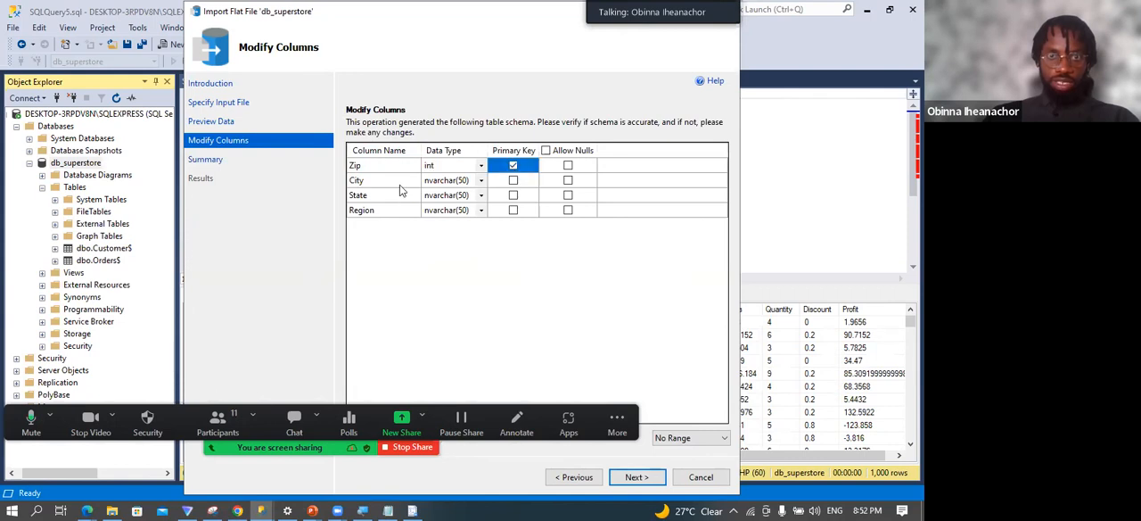
left_click(569, 168)
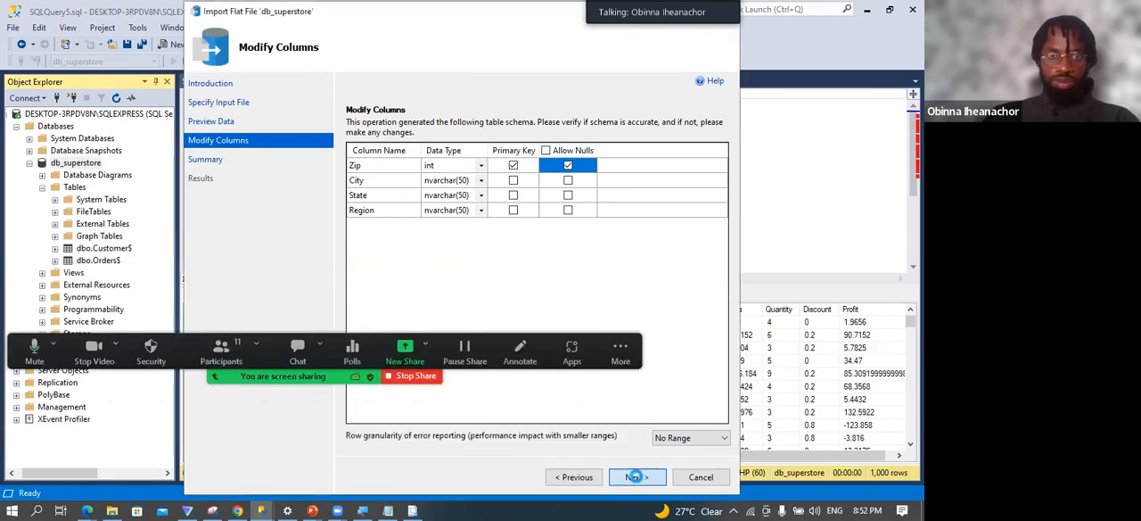
left_click(636, 478)
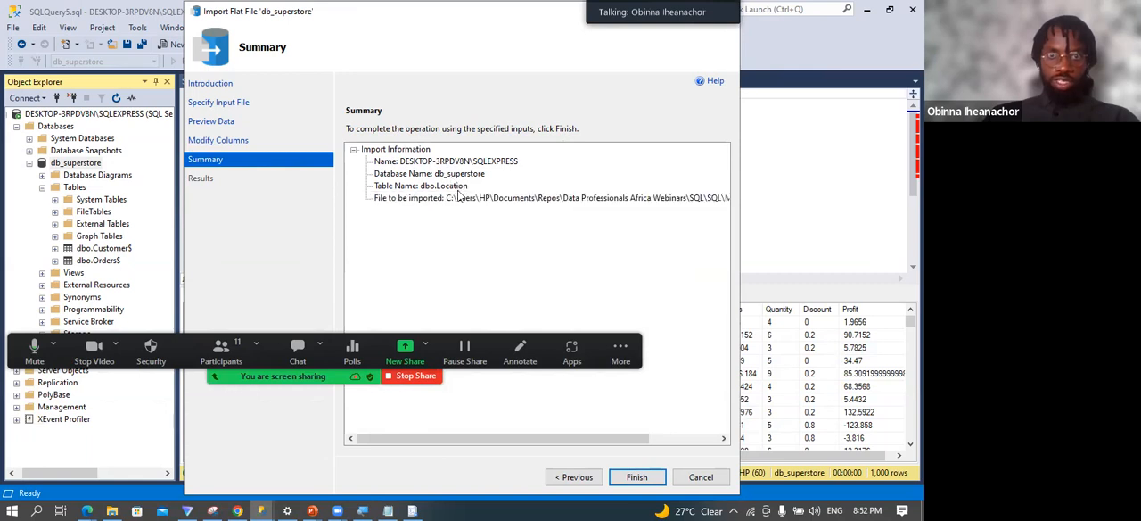
Run the import of Location.csv into dbo.Location and close the wizard.
left_click(637, 478)
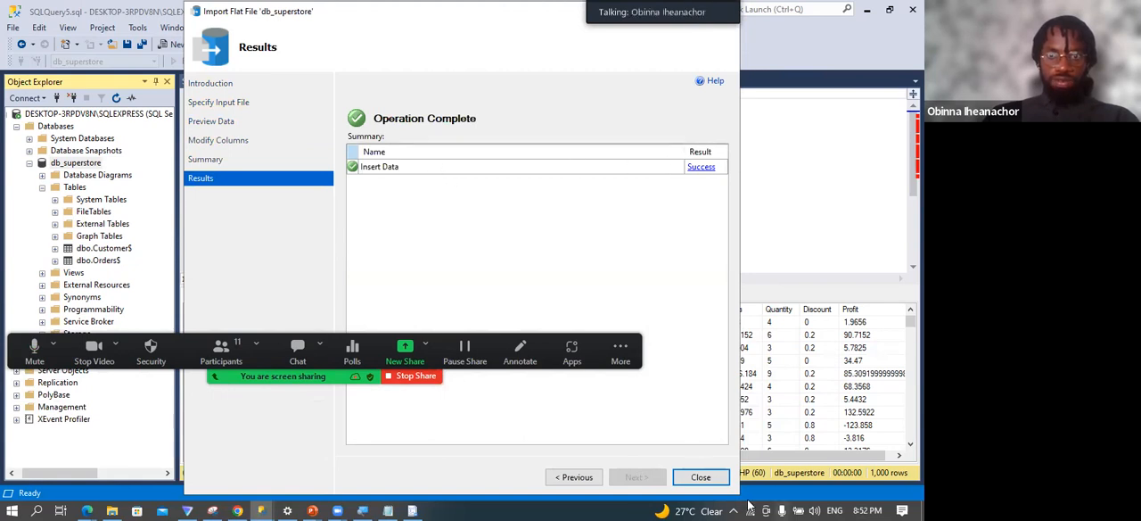
left_click(702, 482)
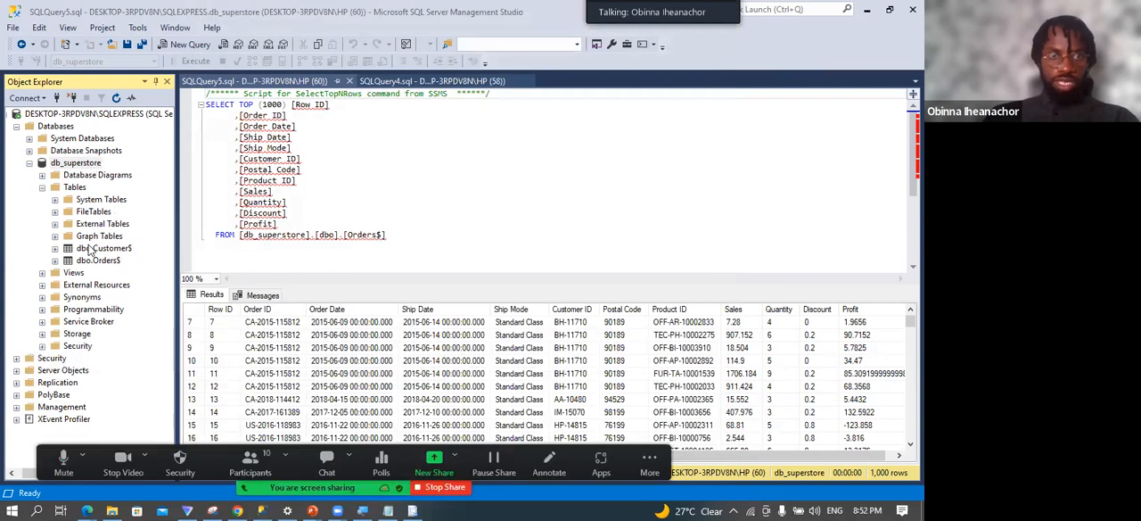
left_click(80, 165)
right_click(80, 165)
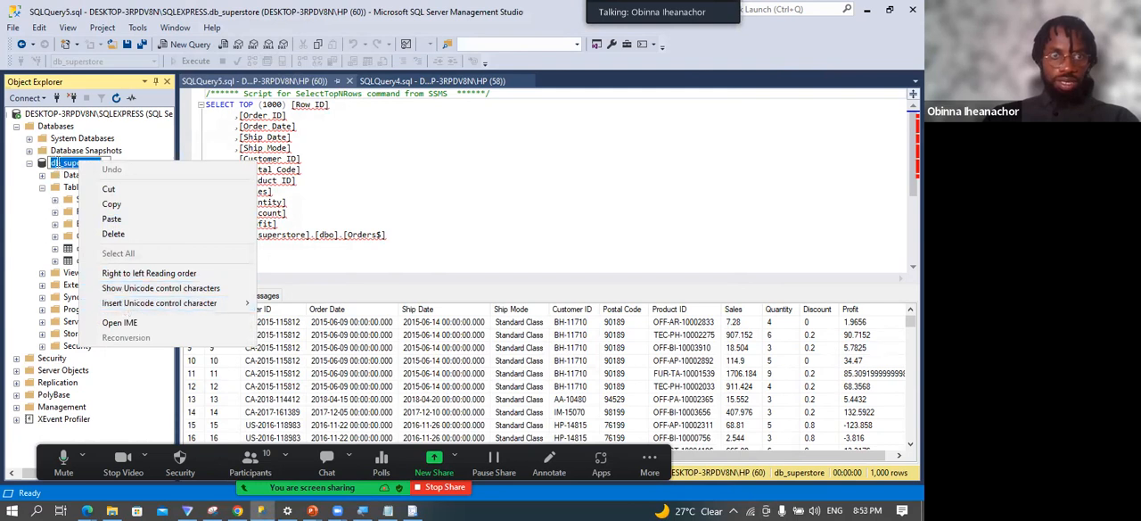
left_click(59, 165)
right_click(59, 165)
left_click(345, 230)
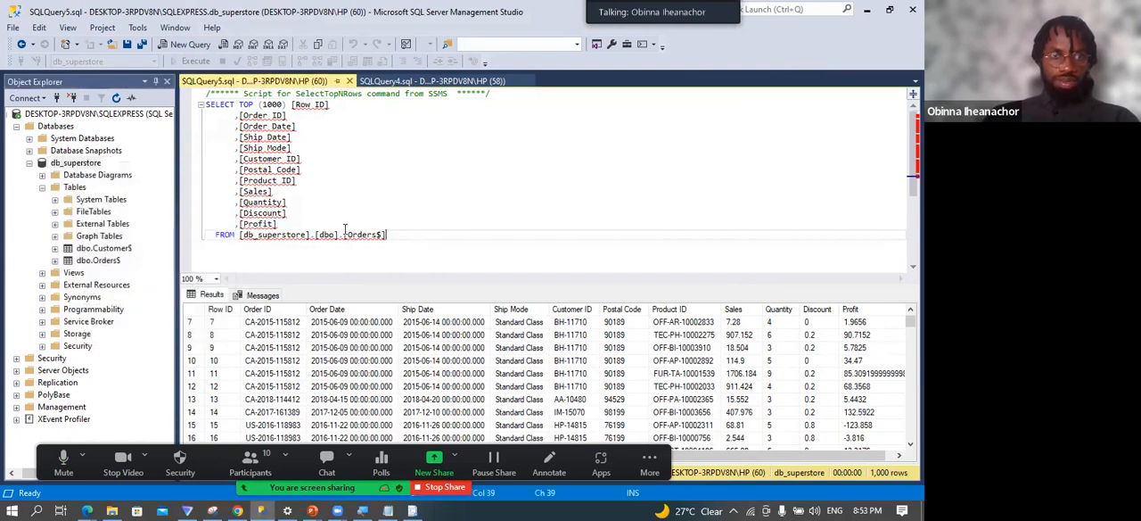
Refresh the db_superstore database and expand its Tables folder.
right_click(78, 165)
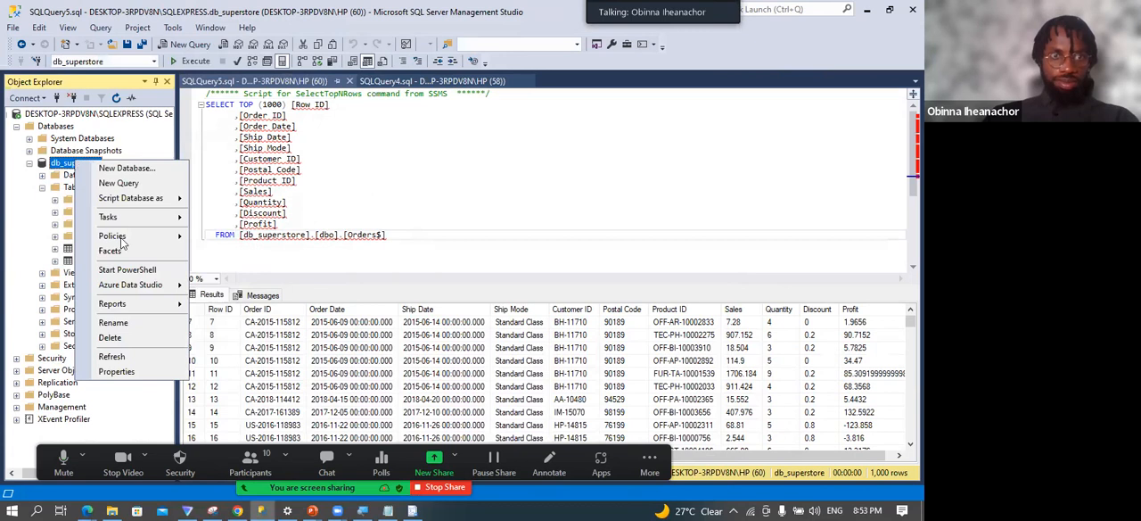
left_click(120, 357)
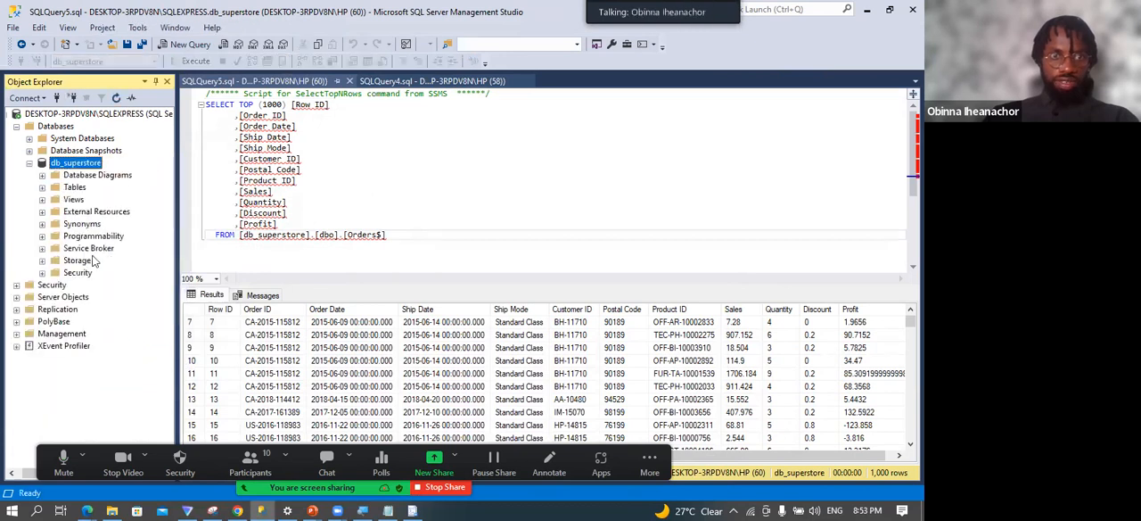
left_click(42, 188)
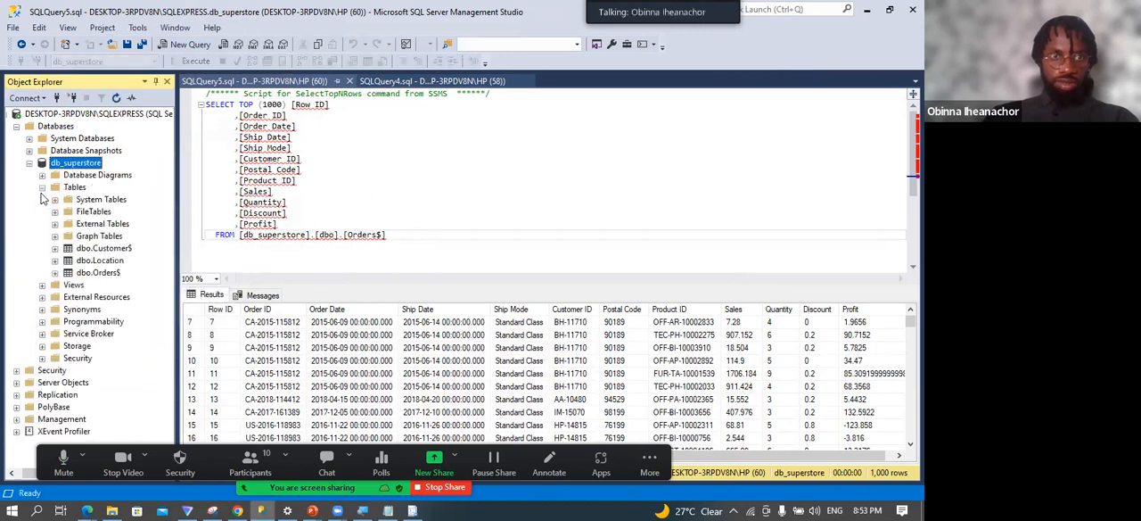
Query the top 1000 rows of dbo.Location and review the Zip, City, State and Region columns.
left_click(100, 262)
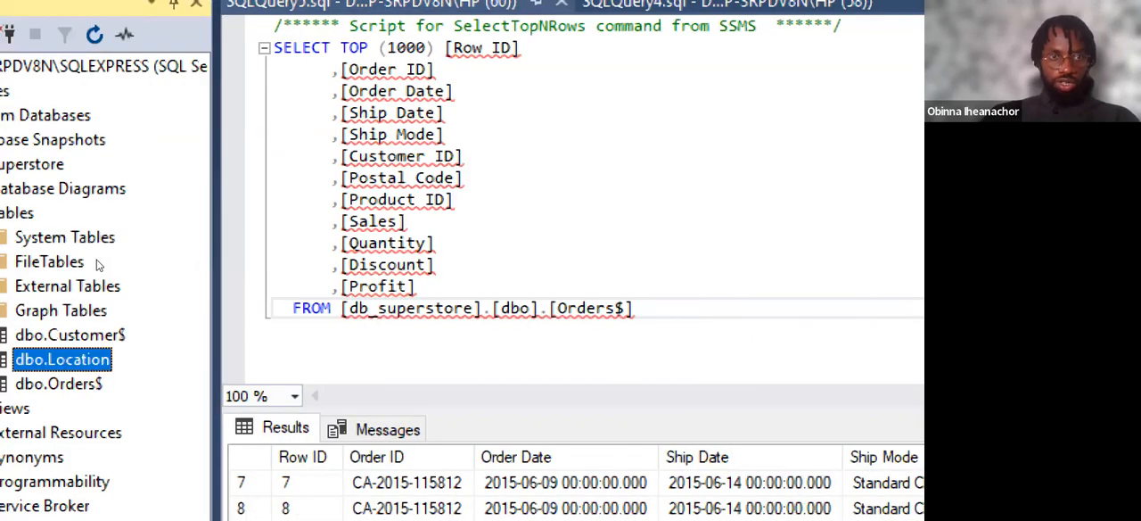
right_click(56, 358)
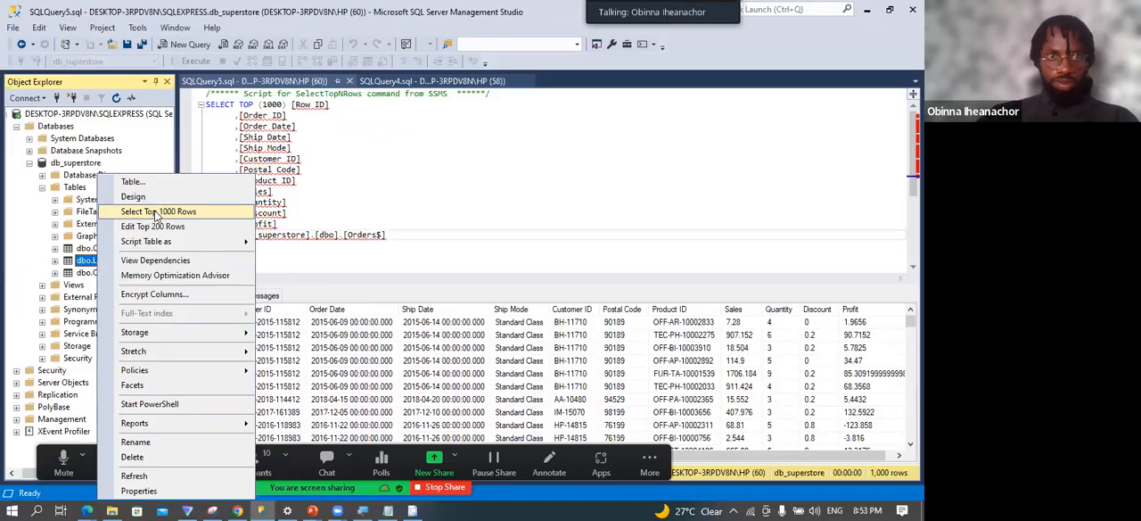
left_click(157, 212)
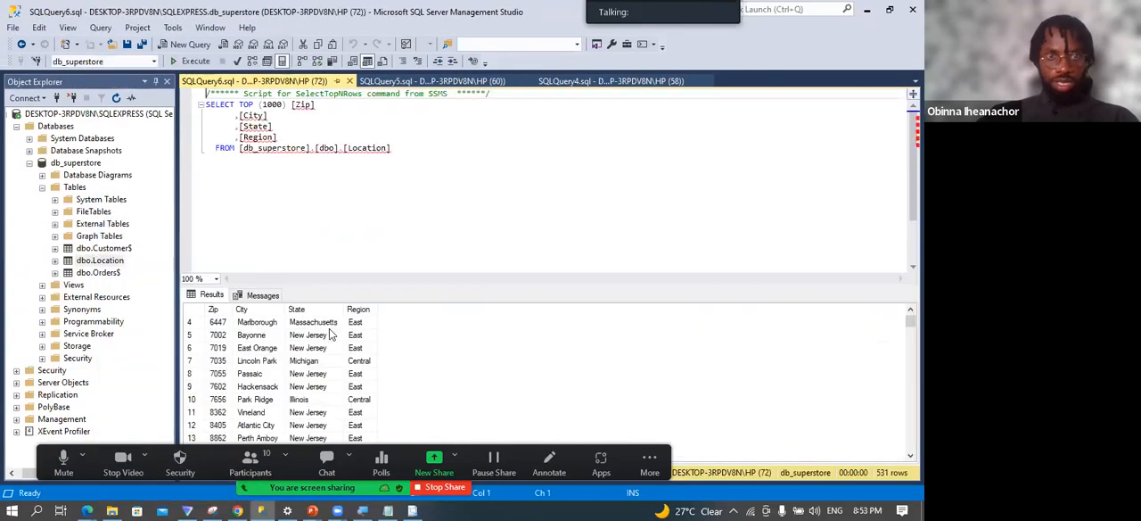
left_click(214, 311)
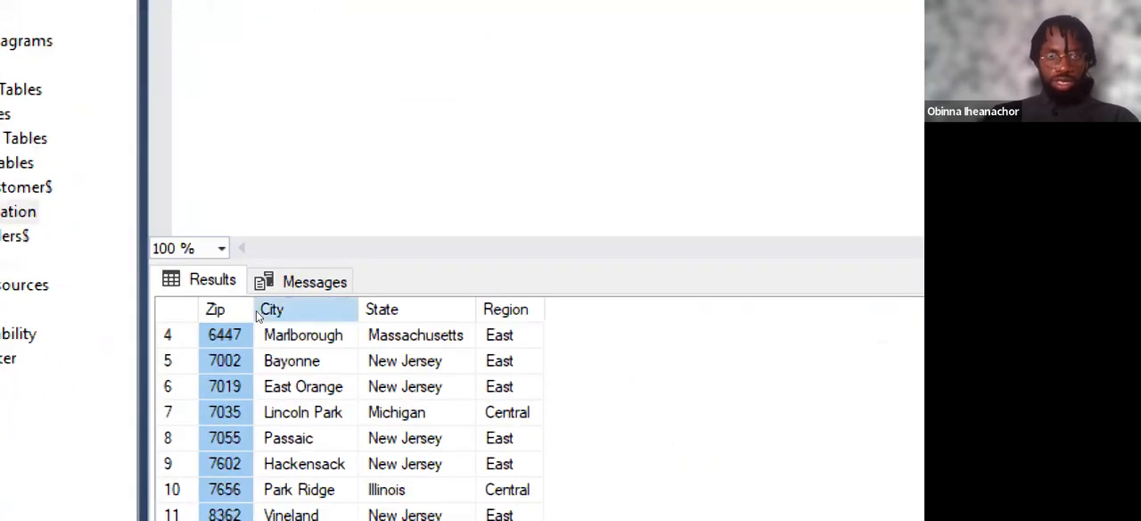
left_click(268, 313)
left_click(384, 310)
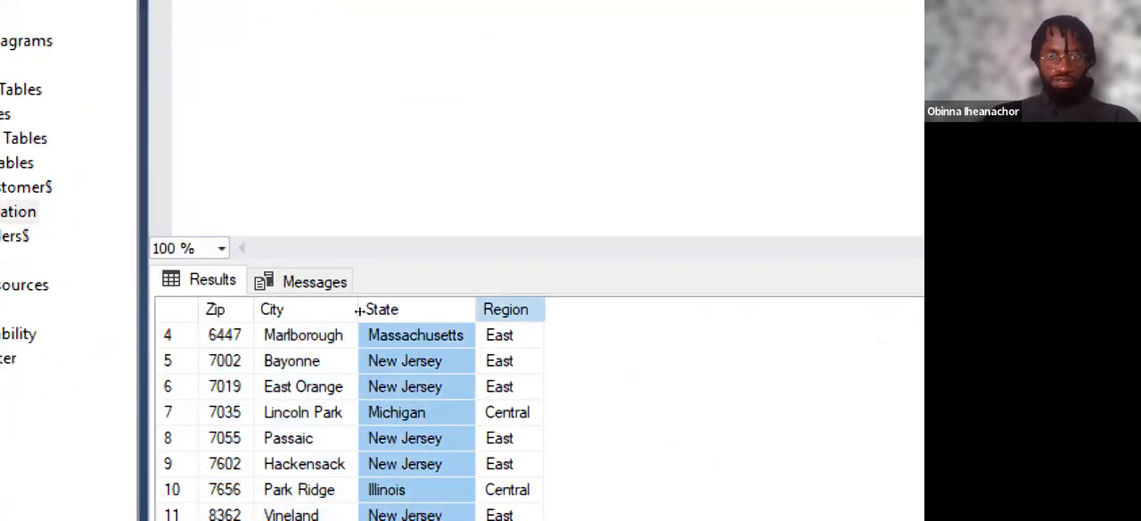
left_click(505, 311)
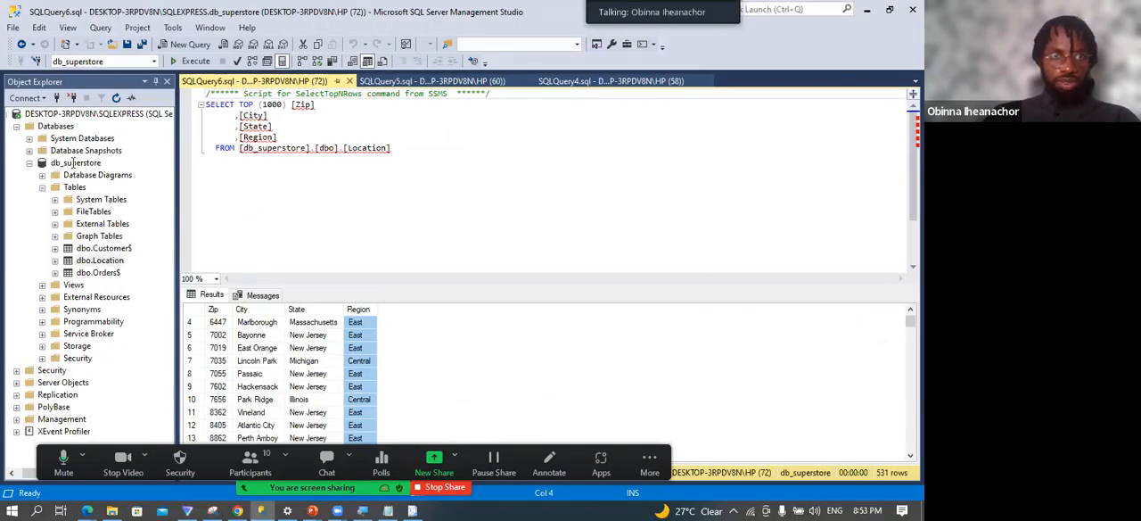
Start another flat file import into db_superstore and choose Products.txt from the Migration folder as the input file.
right_click(77, 161)
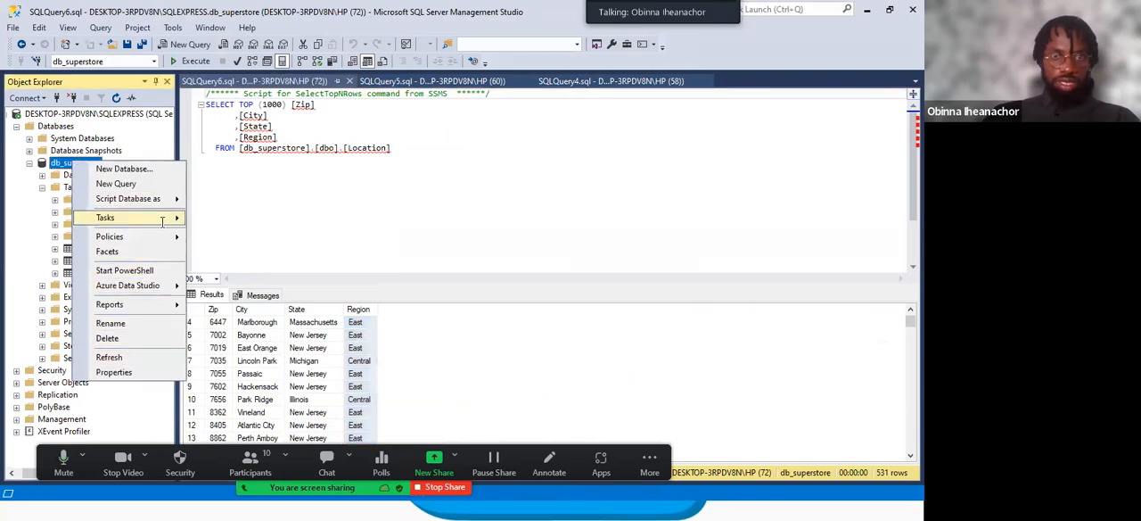
mouse_move(162, 222)
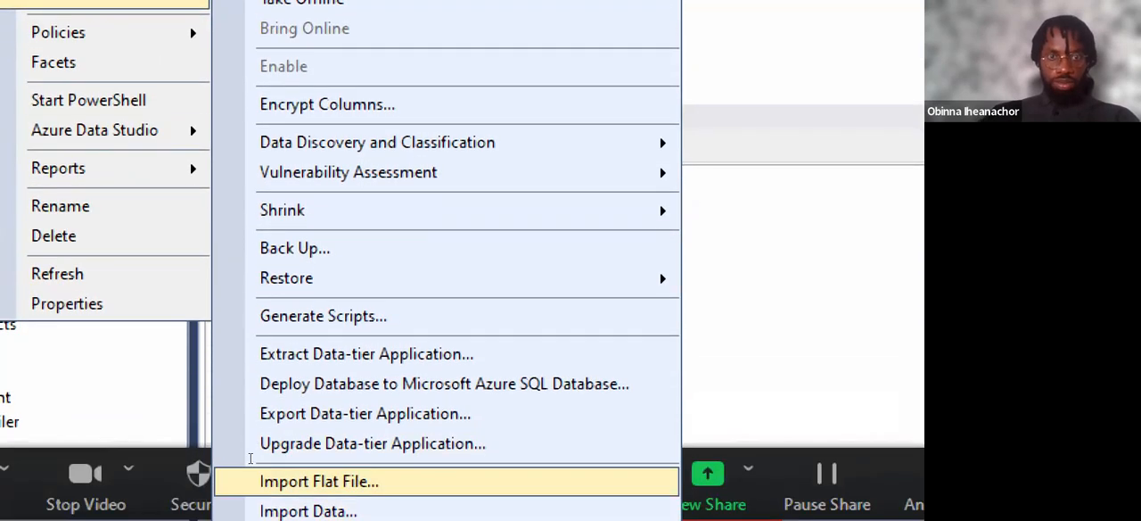
left_click(254, 480)
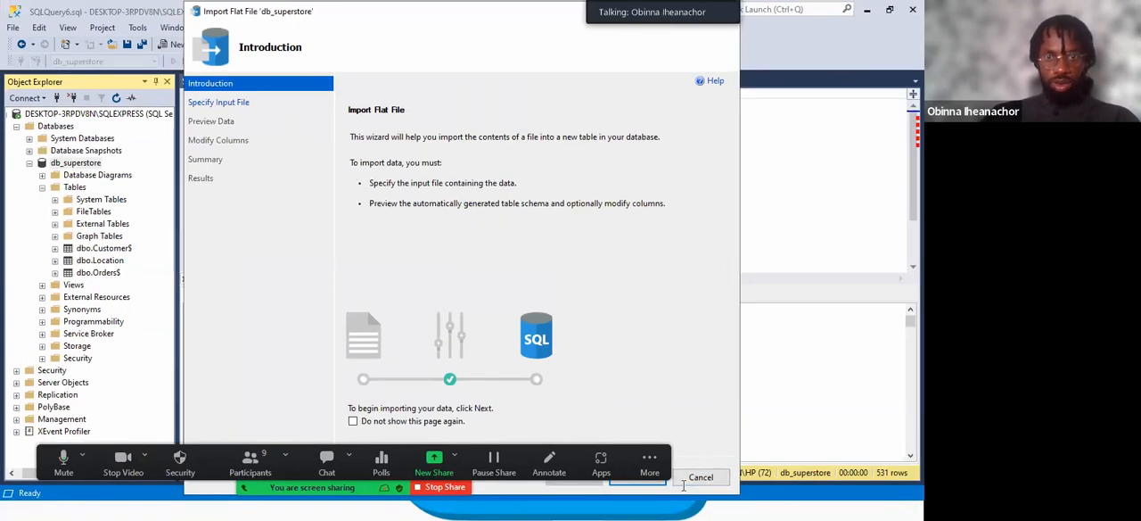
left_click(637, 478)
left_click(697, 164)
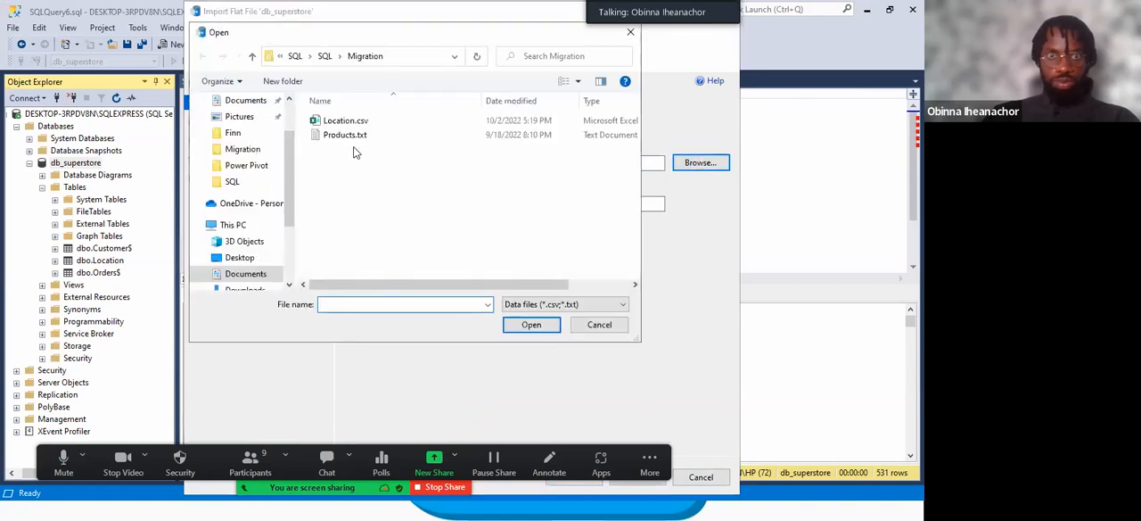
double_click(353, 143)
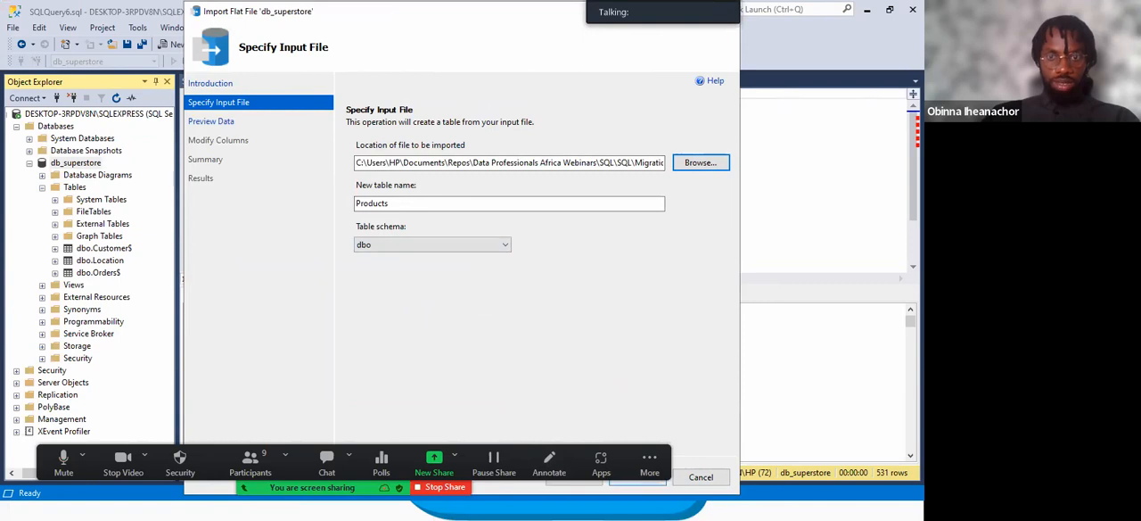
Keep Products as the table name and dbo as the schema, make Product_ID the primary key, and continue to the import summary.
left_click(634, 479)
left_click(634, 479)
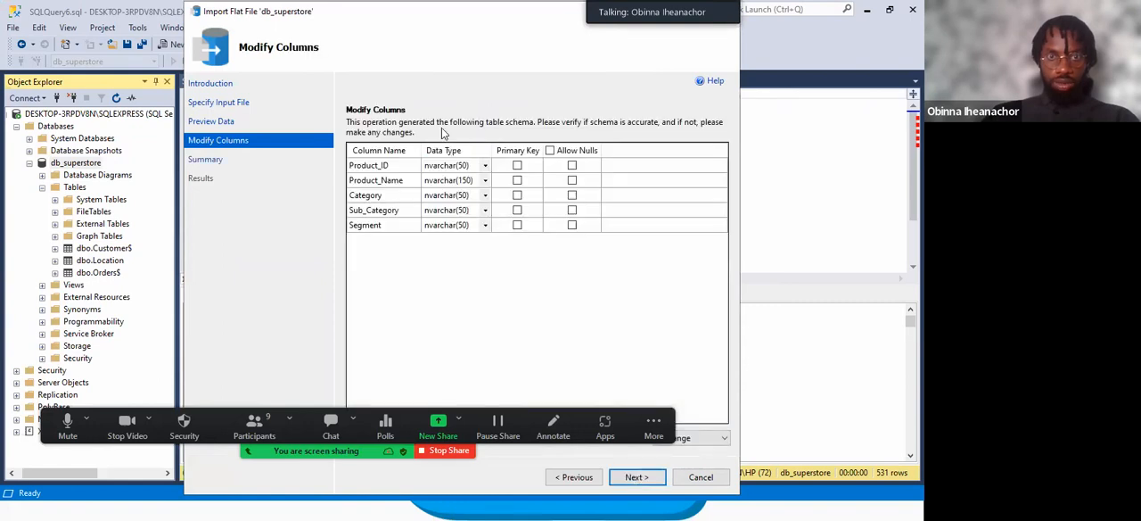
left_click(517, 166)
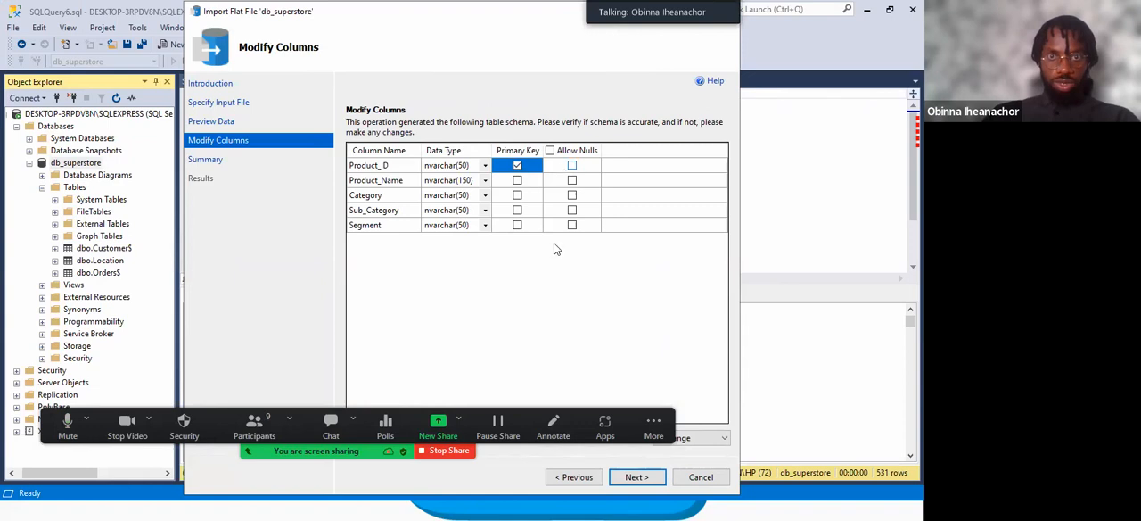
left_click(633, 477)
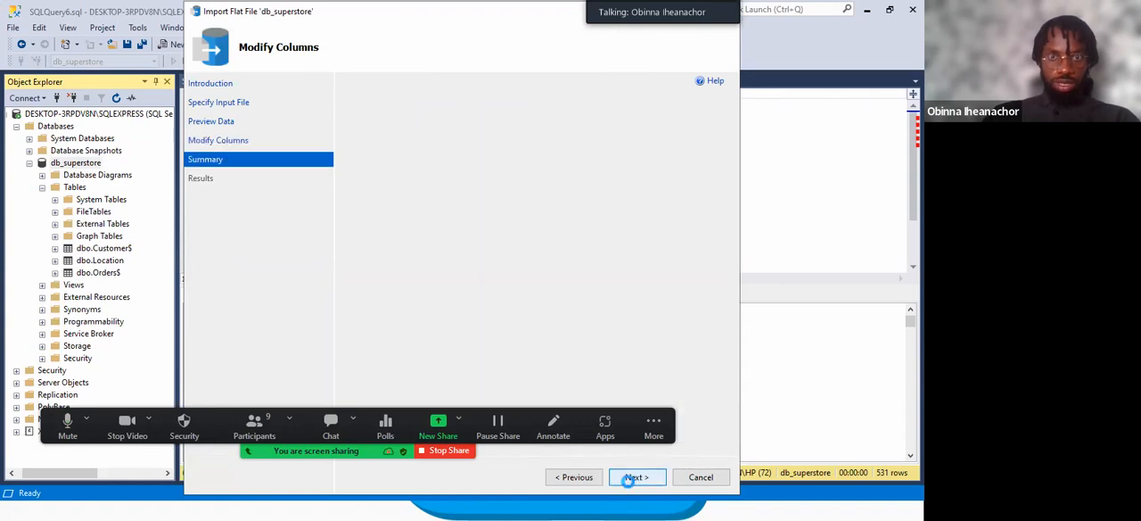
Run the Products import, close the wizard and refresh the db_superstore database.
left_click(629, 482)
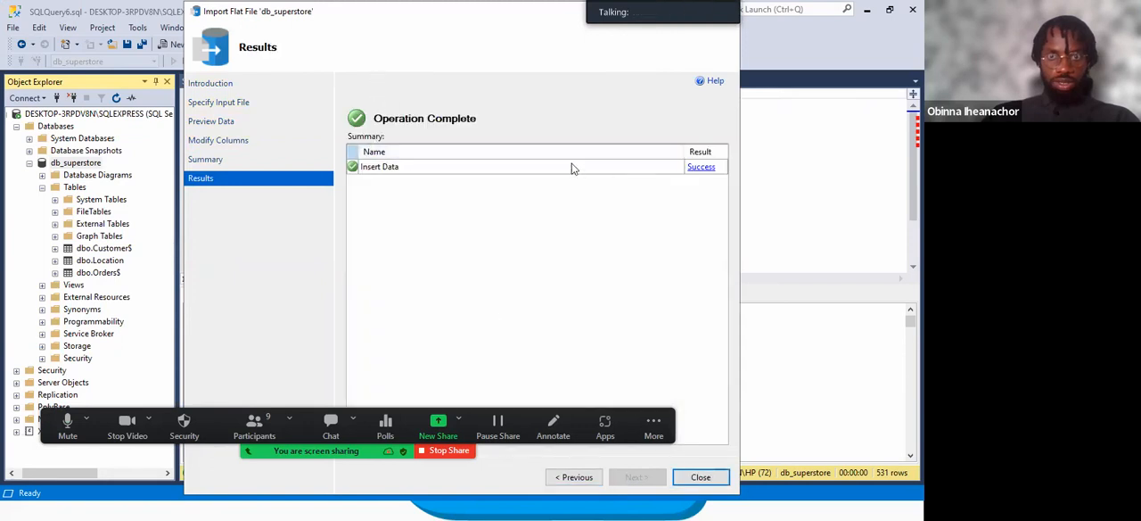
left_click(700, 477)
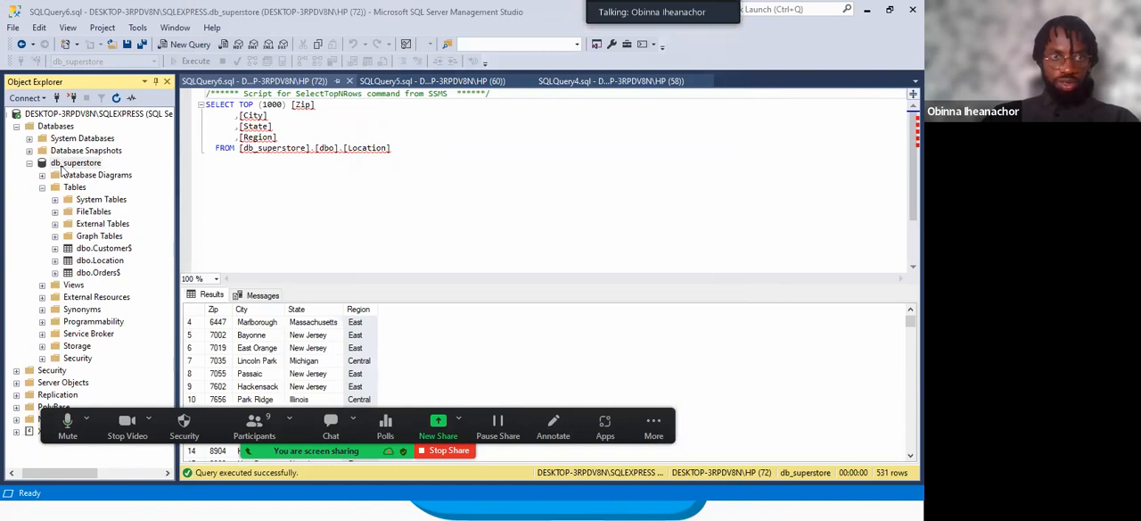
right_click(70, 163)
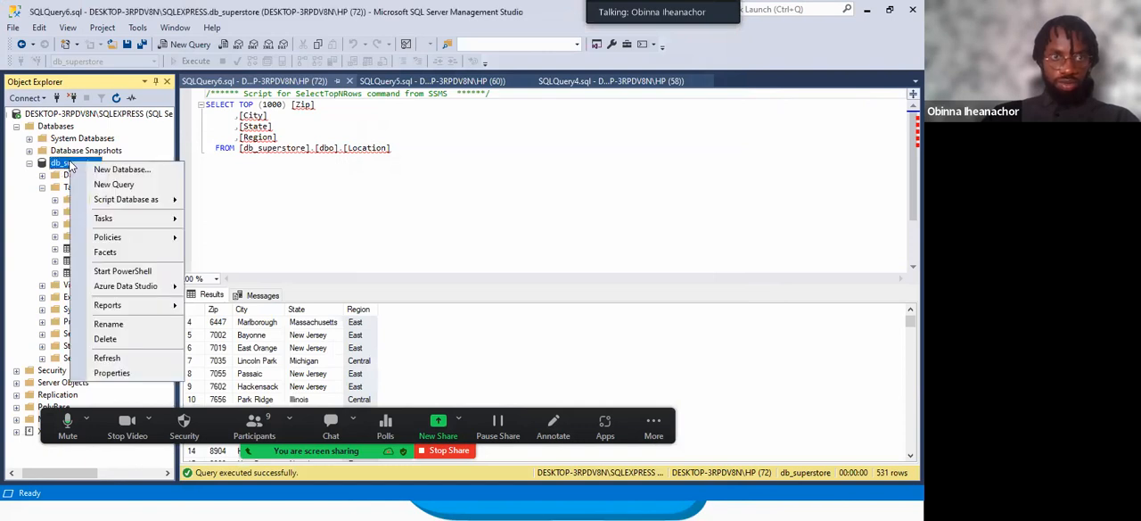
left_click(107, 358)
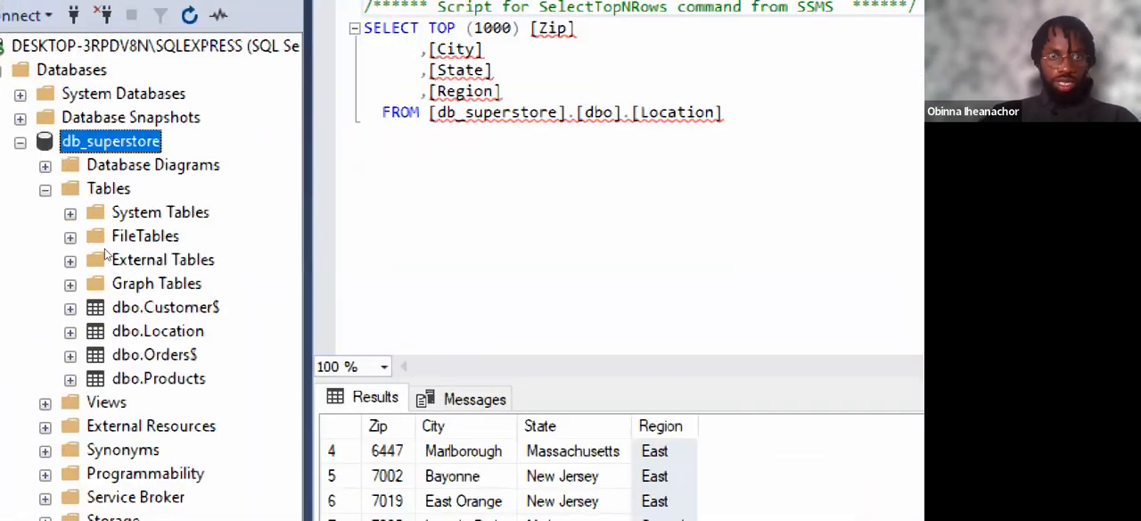
Query the top 1000 rows of dbo.Products and review its columns from Product_ID to Segment.
left_click(161, 384)
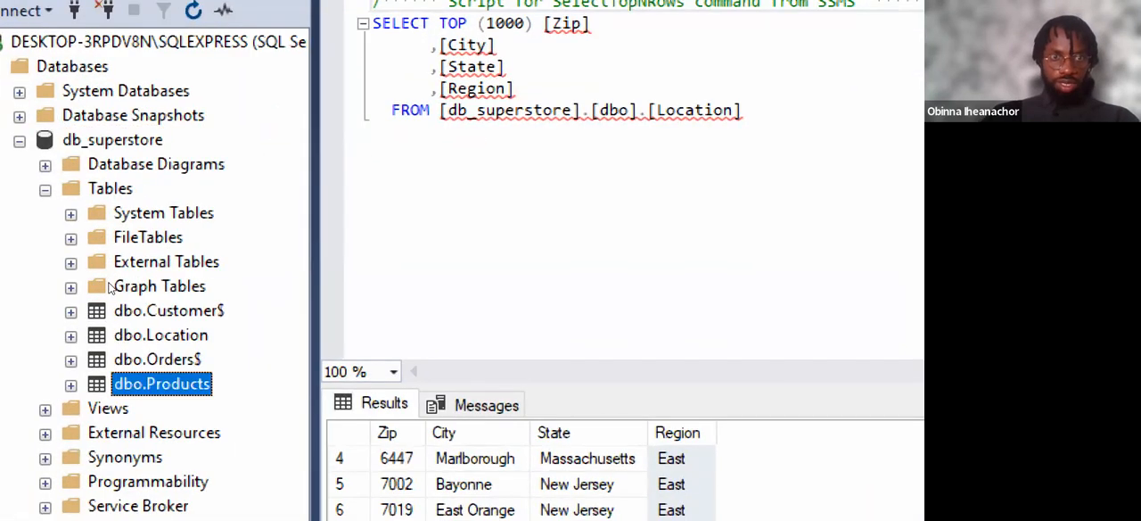
right_click(162, 383)
left_click(356, 234)
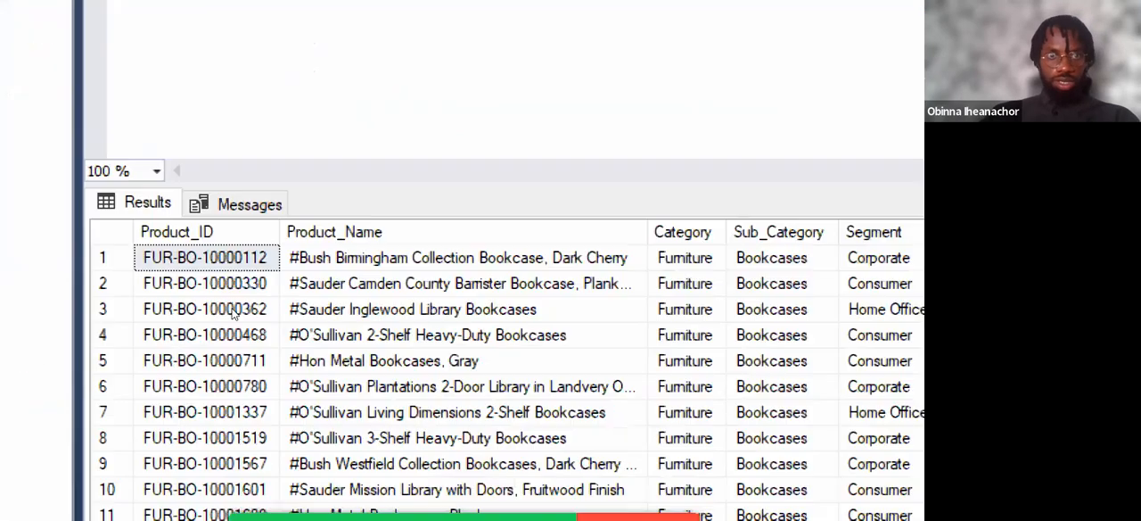
left_click(234, 309)
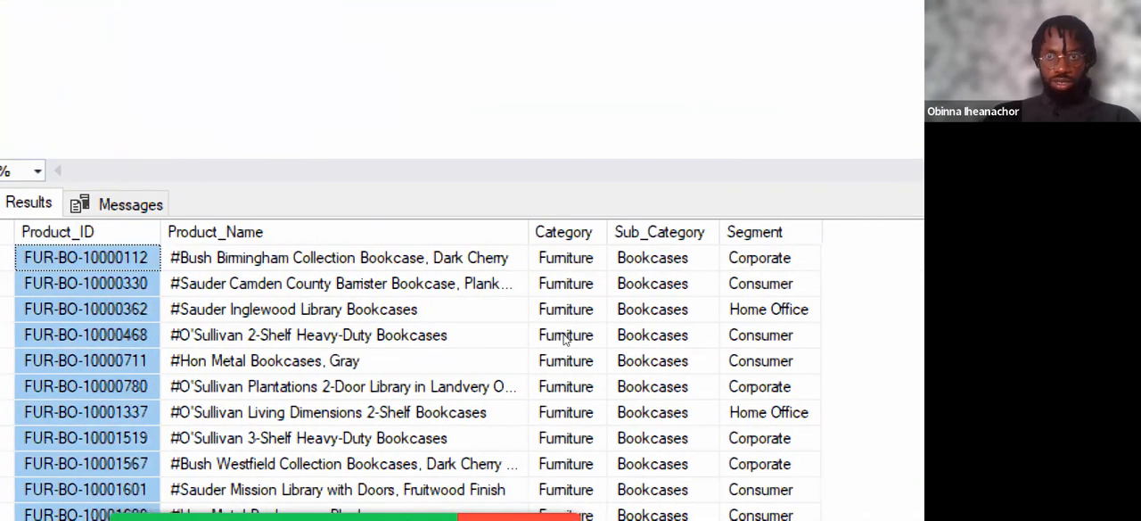
left_click(704, 233)
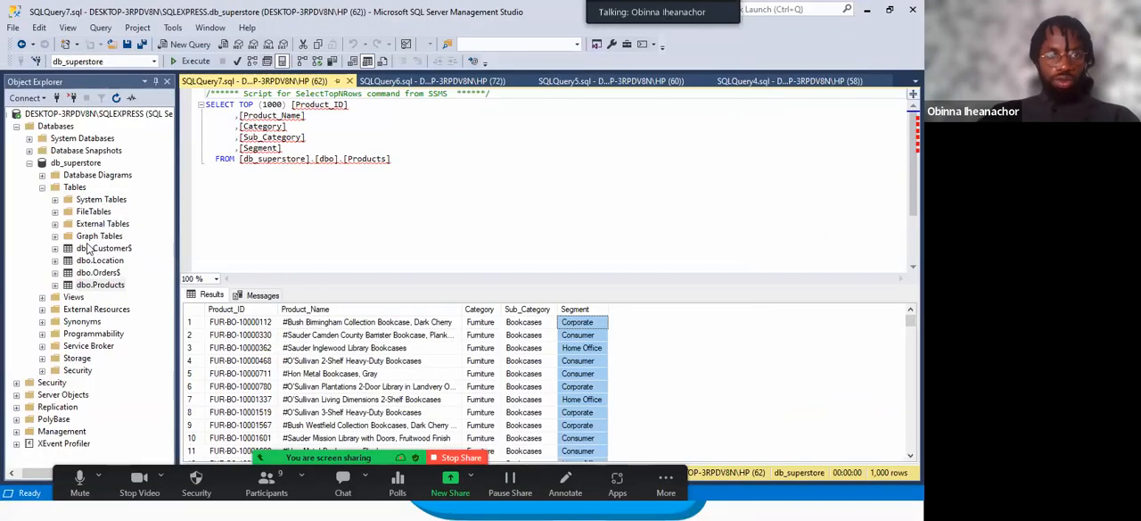
Go through the imported tables dbo.Customer$, dbo.Location, dbo.Orders$ and dbo.Products in db_superstore.
left_click(100, 248)
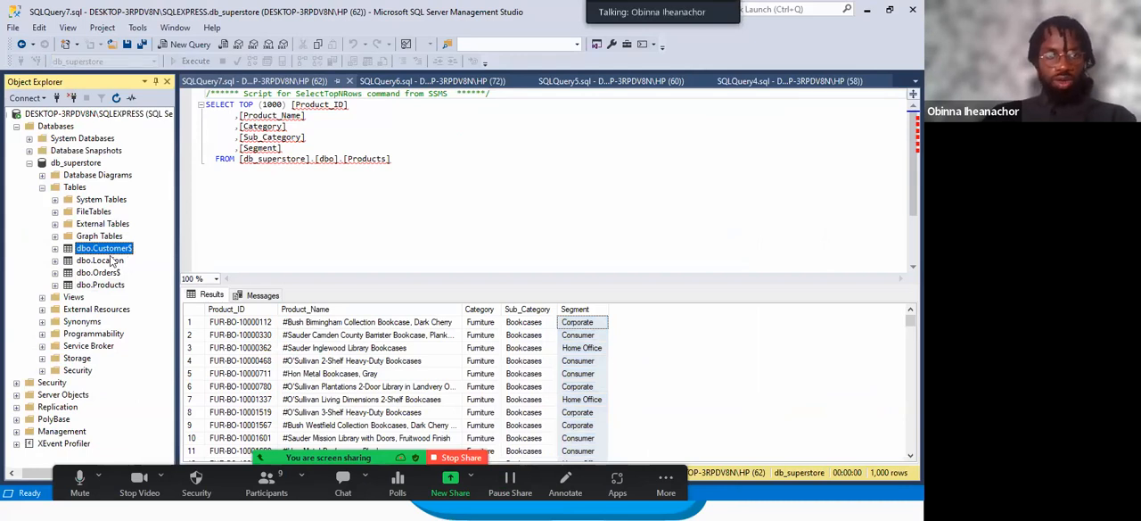
left_click(113, 260)
left_click(98, 273)
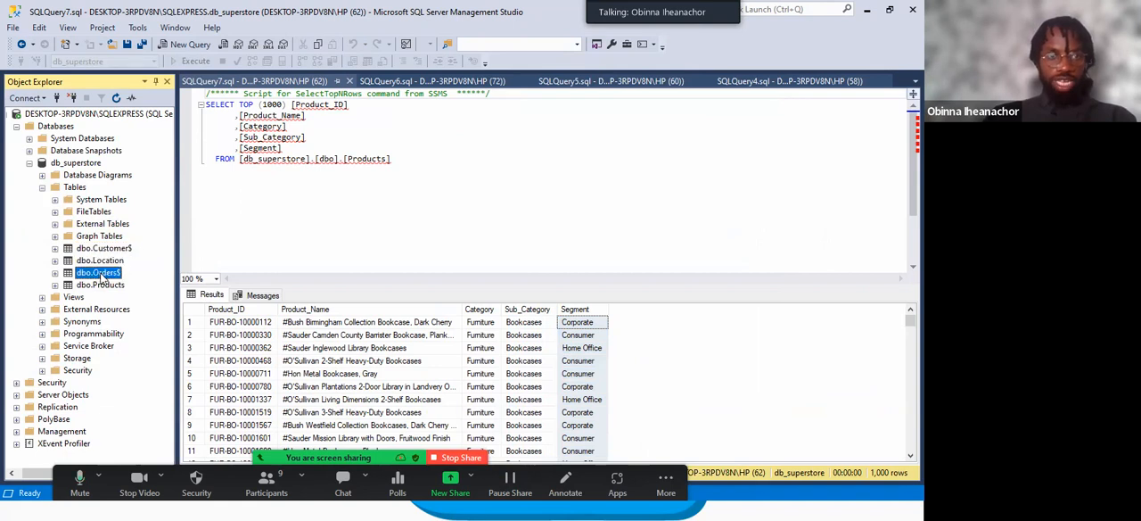
left_click(105, 286)
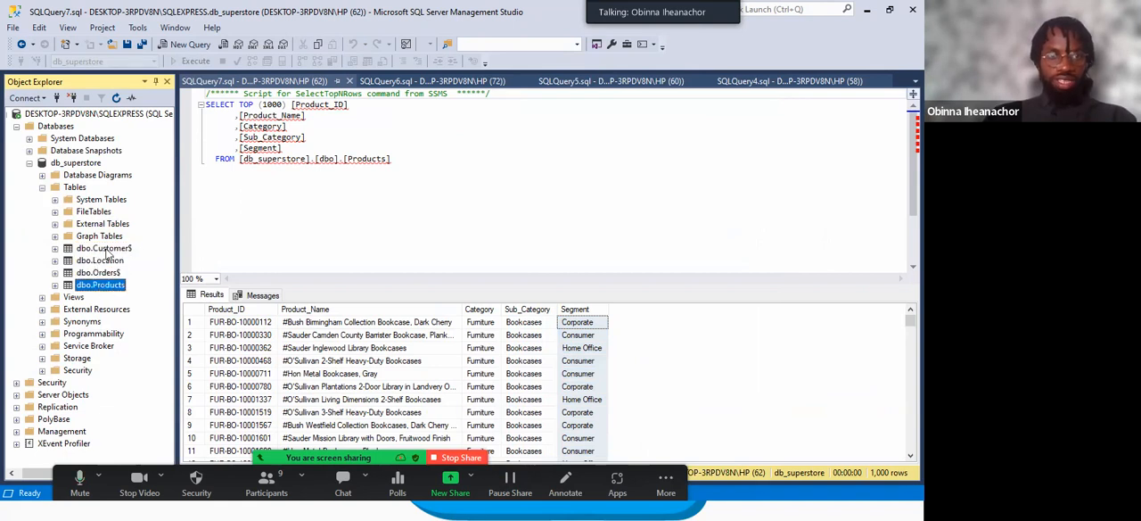
left_click(113, 250)
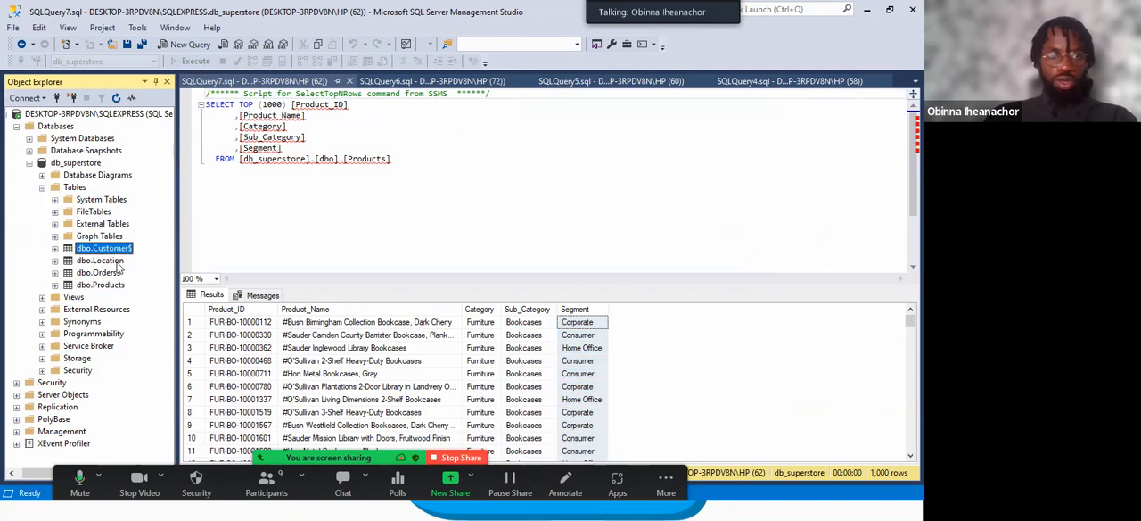
left_click(119, 262)
left_click(104, 274)
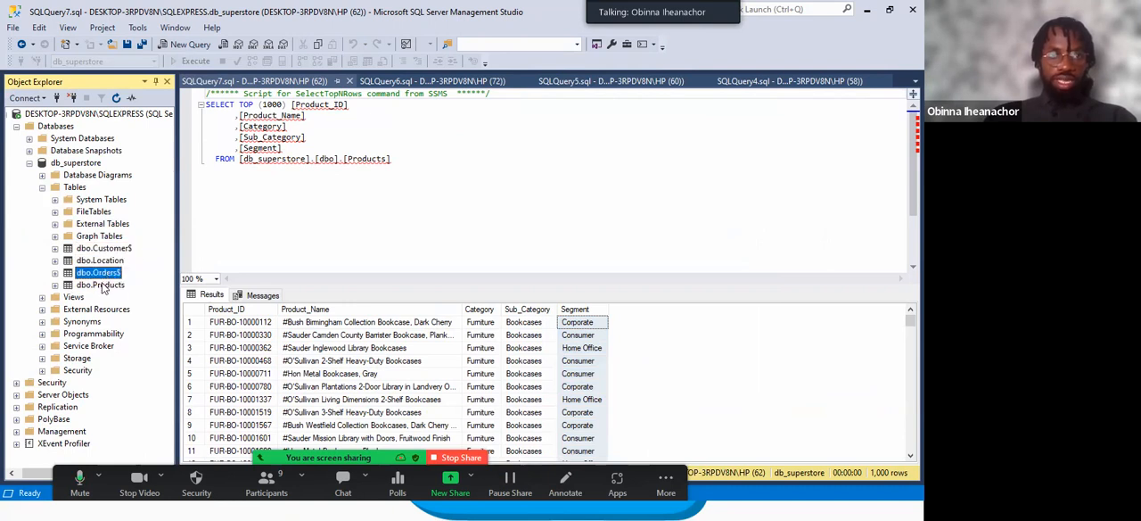
left_click(101, 285)
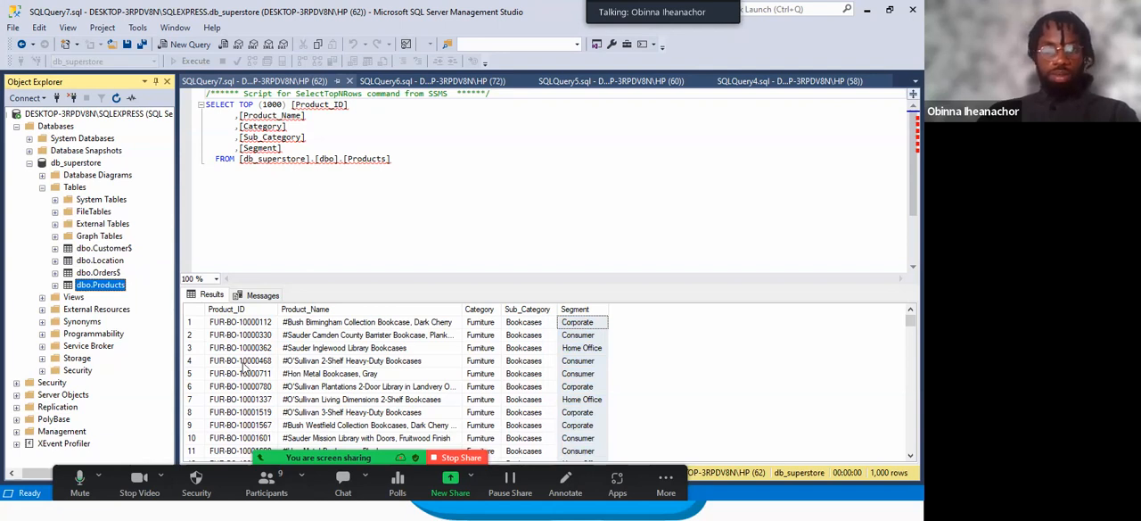
Switch to File Explorer and open Superstore ERD.drawio.png from the Data Professionals Africa Webinars SQL folder.
left_click(567, 507)
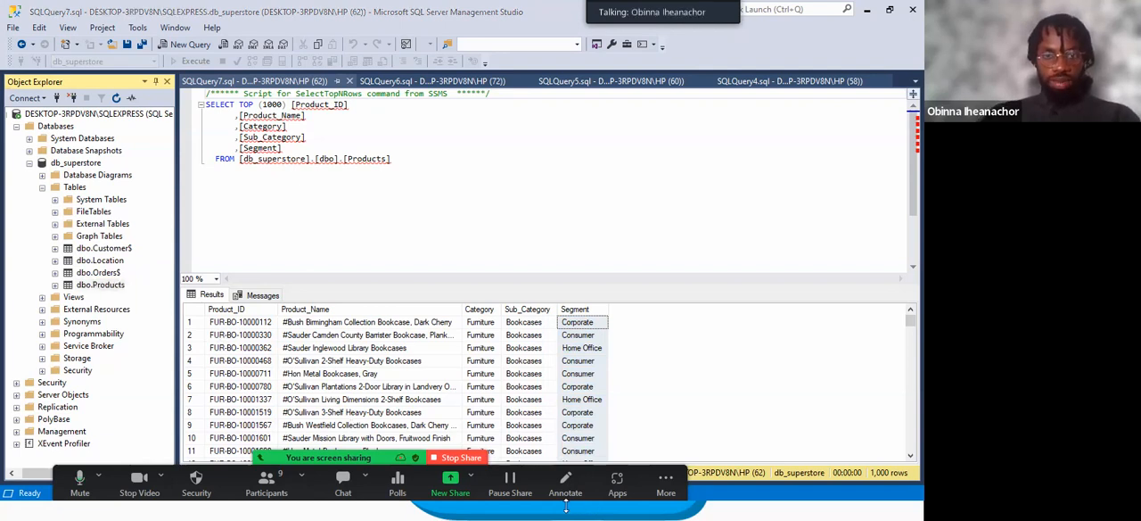
key("super")
mouse_move(414, 507)
mouse_move(359, 506)
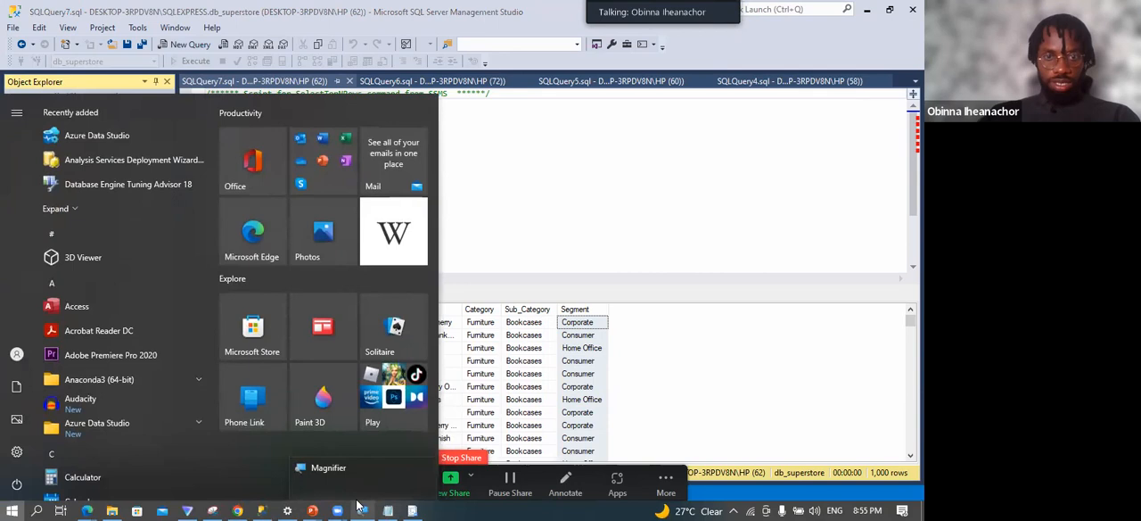
left_click(112, 509)
left_click(380, 45)
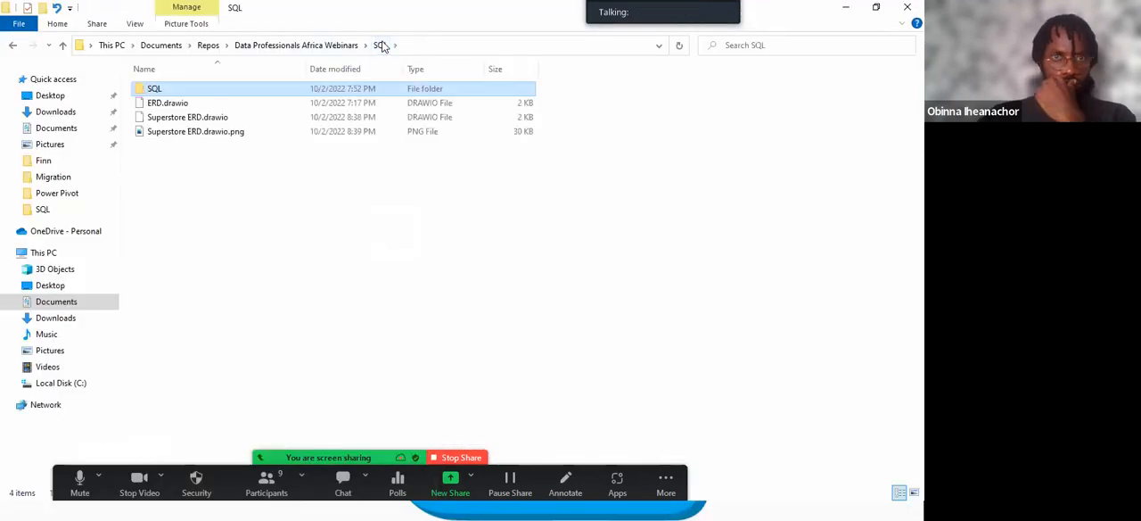
left_click(223, 132)
double_click(223, 132)
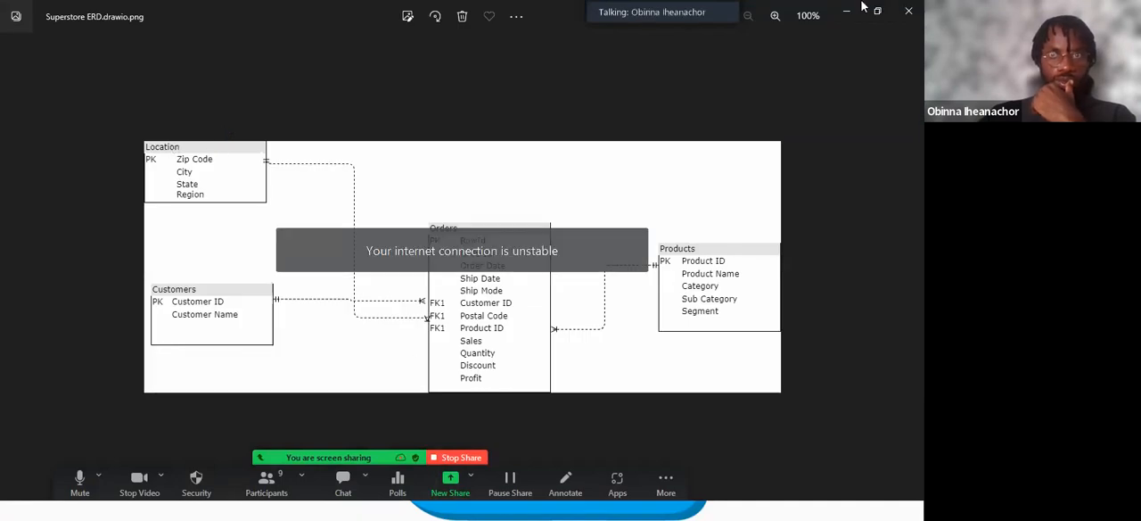
Examine the primary keys, foreign keys and relationships between Location, Customers, Orders and Products in the Superstore ERD.
left_click(774, 17)
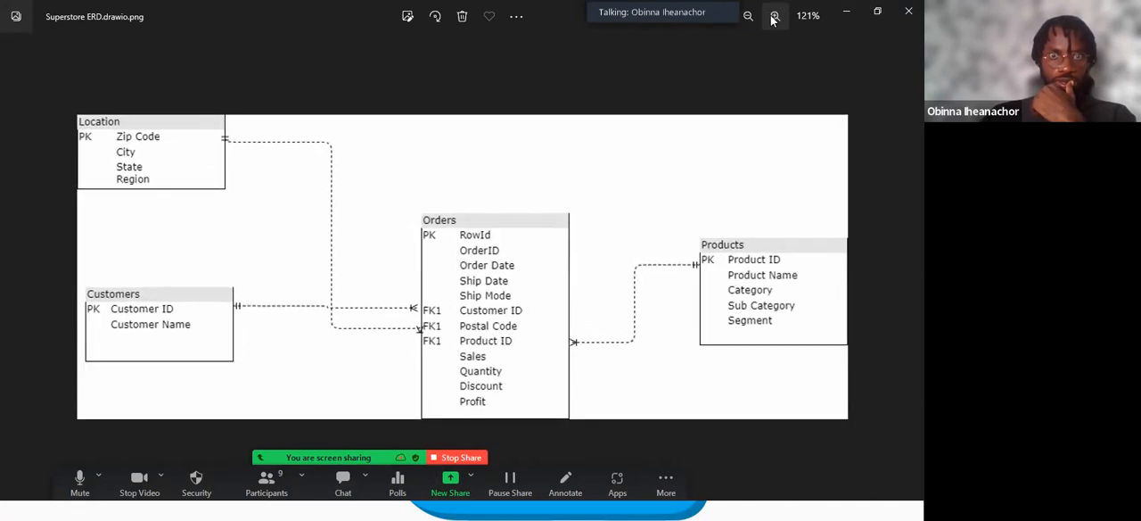
left_click(774, 17)
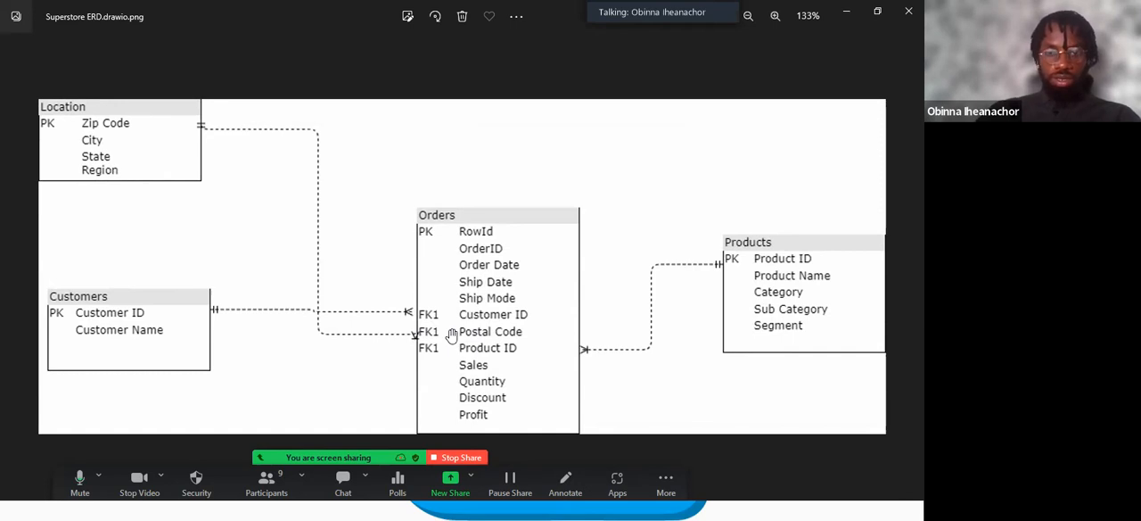
key("super")
key("super")
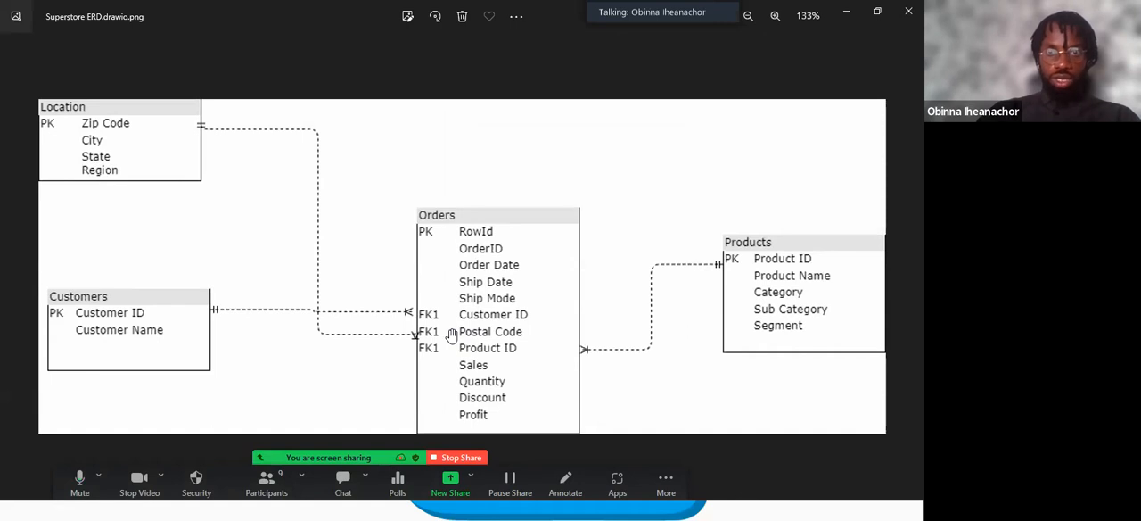
left_click(747, 16)
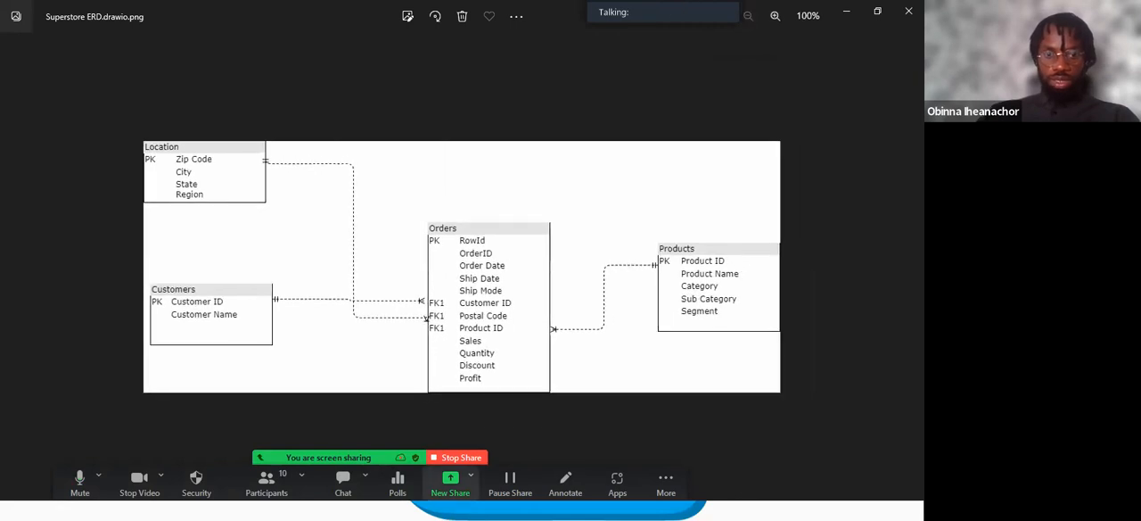
Switch back to SQL Server Management Studio and expand the column list of dbo.Orders$ in db_superstore.
key("super")
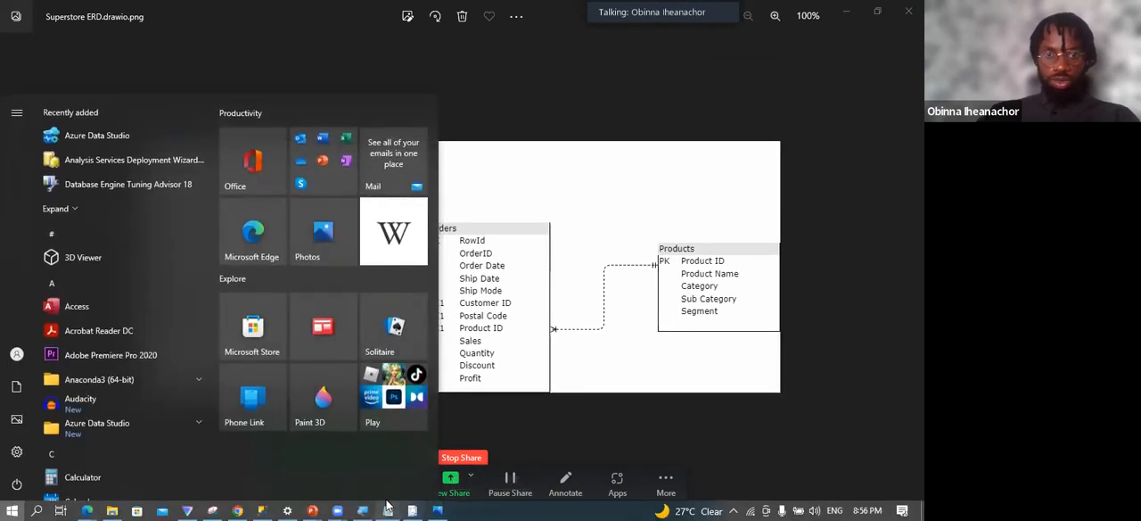
mouse_move(388, 506)
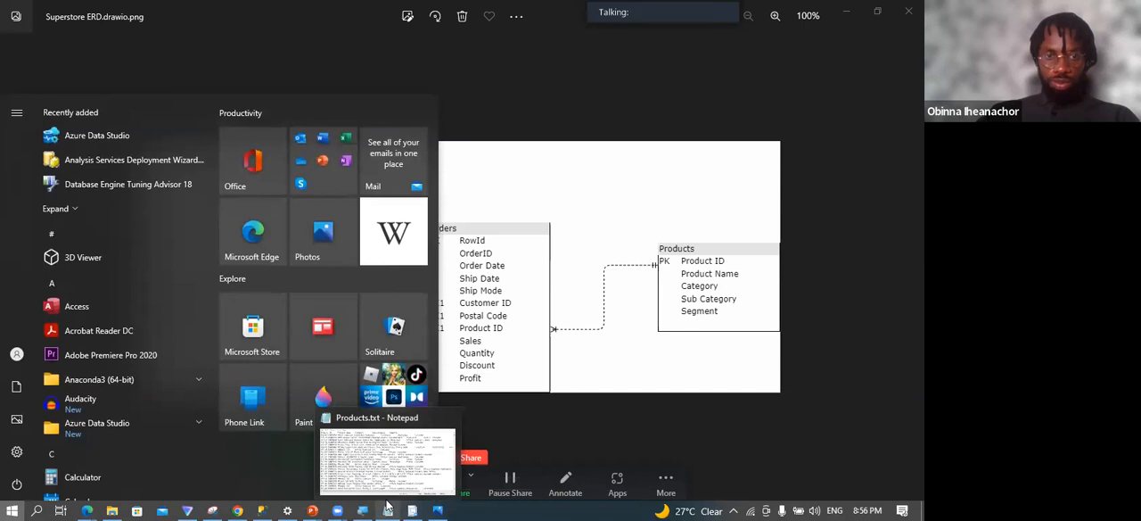
left_click(255, 505)
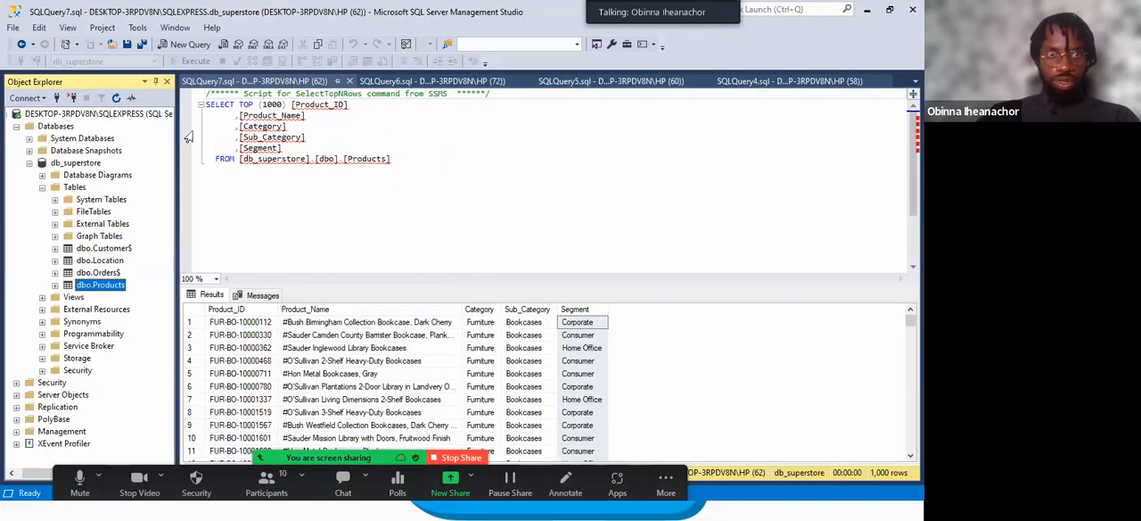
left_click(105, 260)
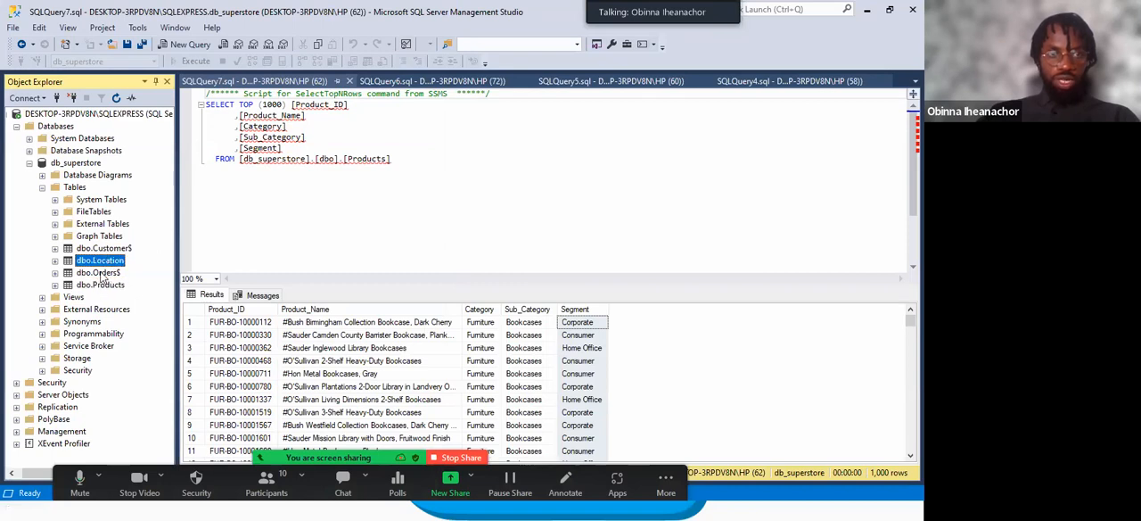
left_click(100, 273)
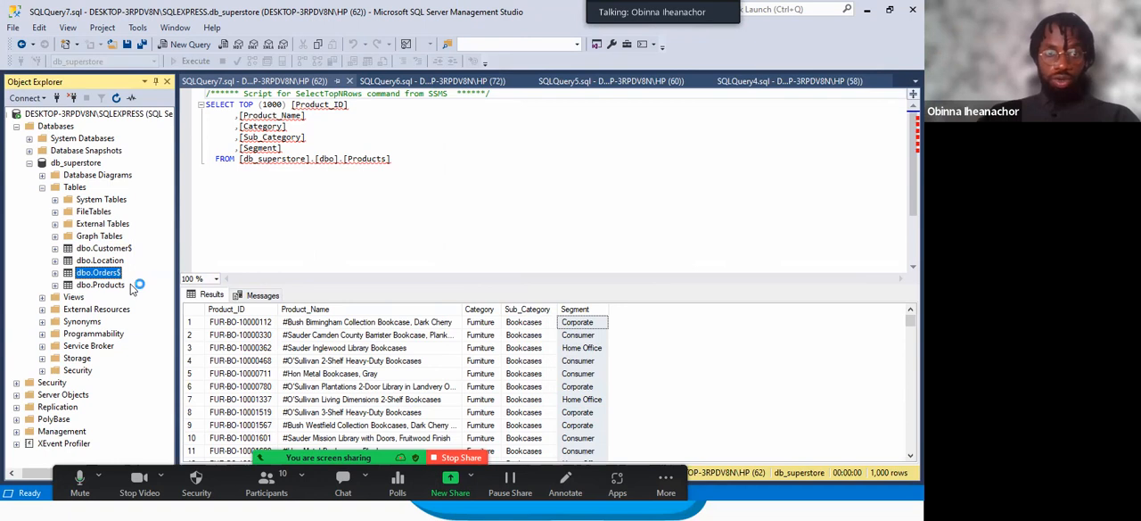
left_click(54, 273)
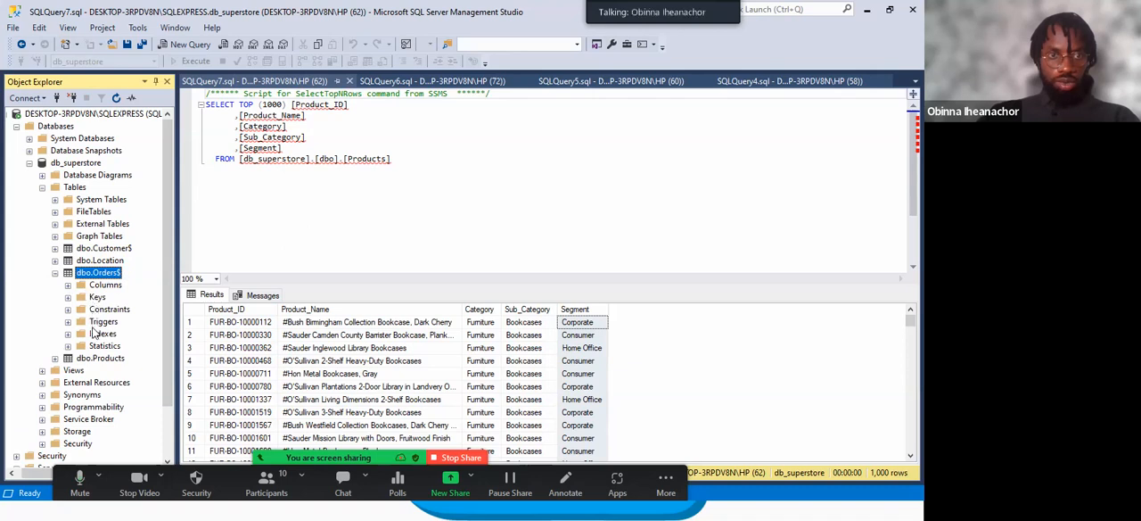
left_click(68, 285)
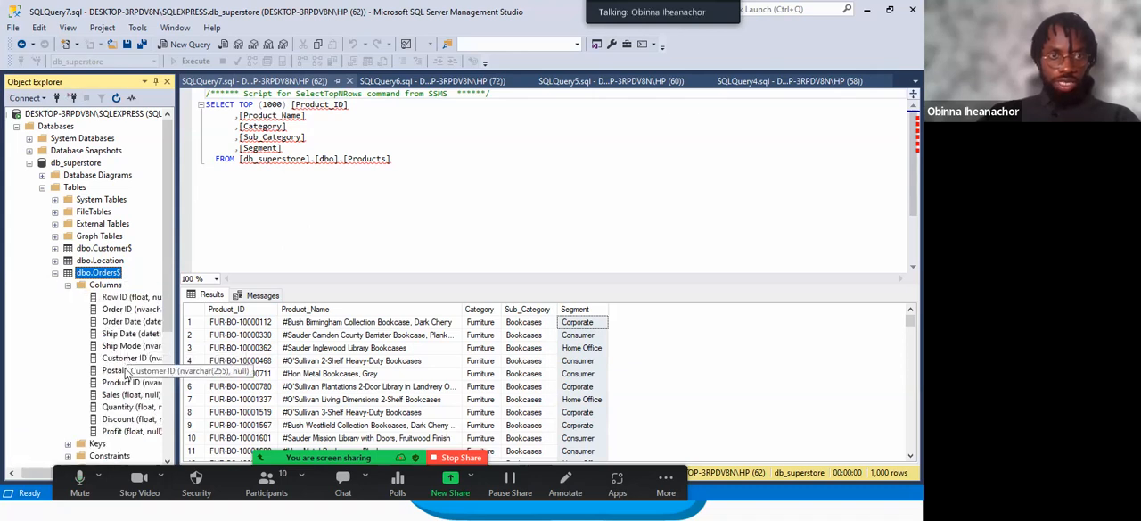
left_click(122, 371)
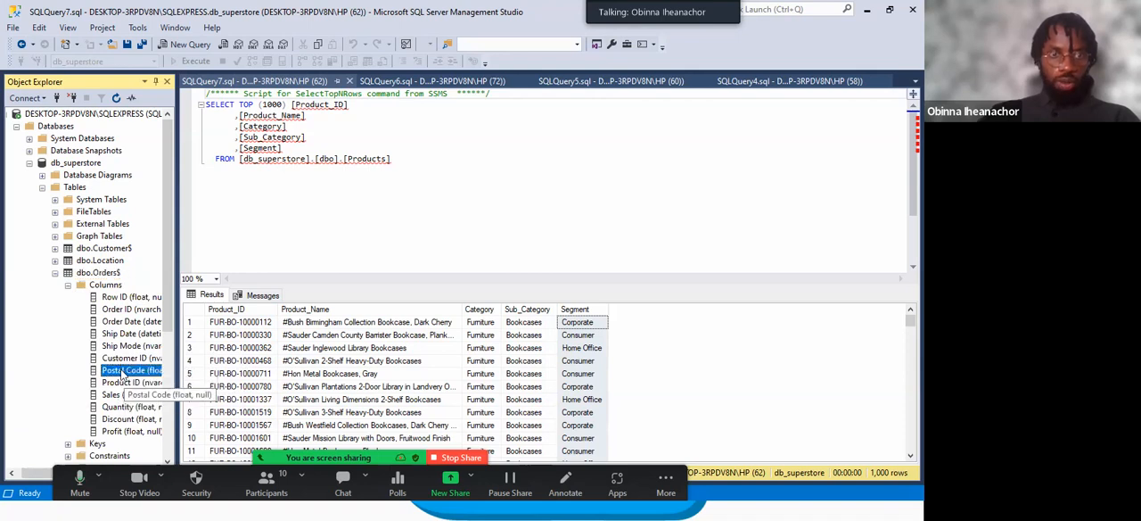
right_click(122, 371)
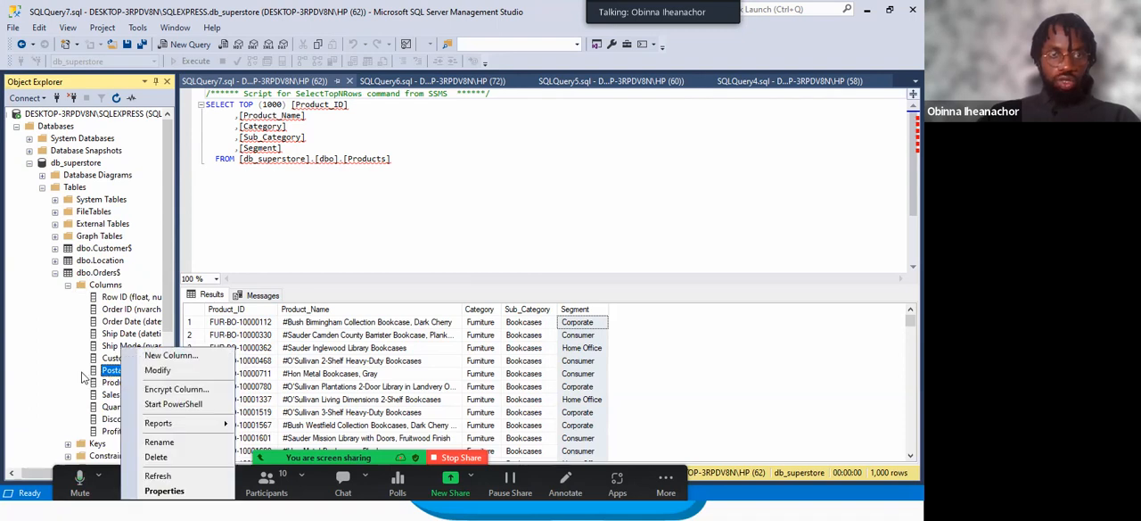
left_click(93, 374)
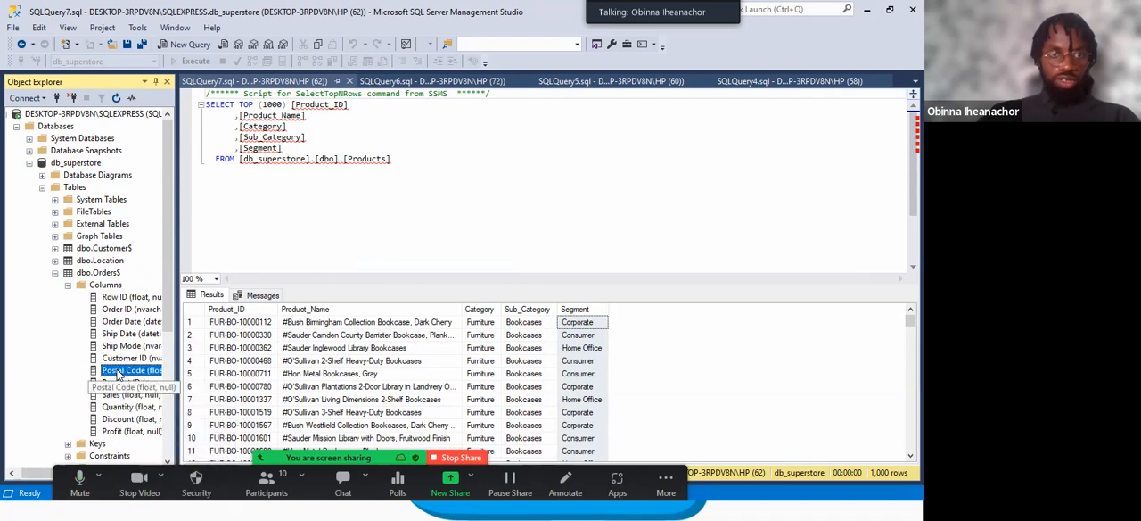
left_click(113, 297)
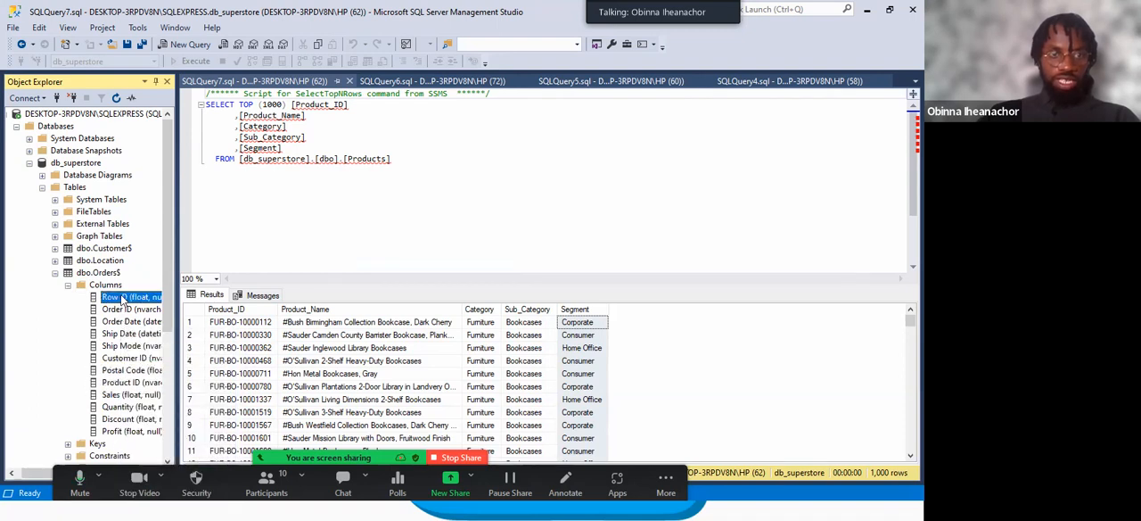
left_click(118, 371)
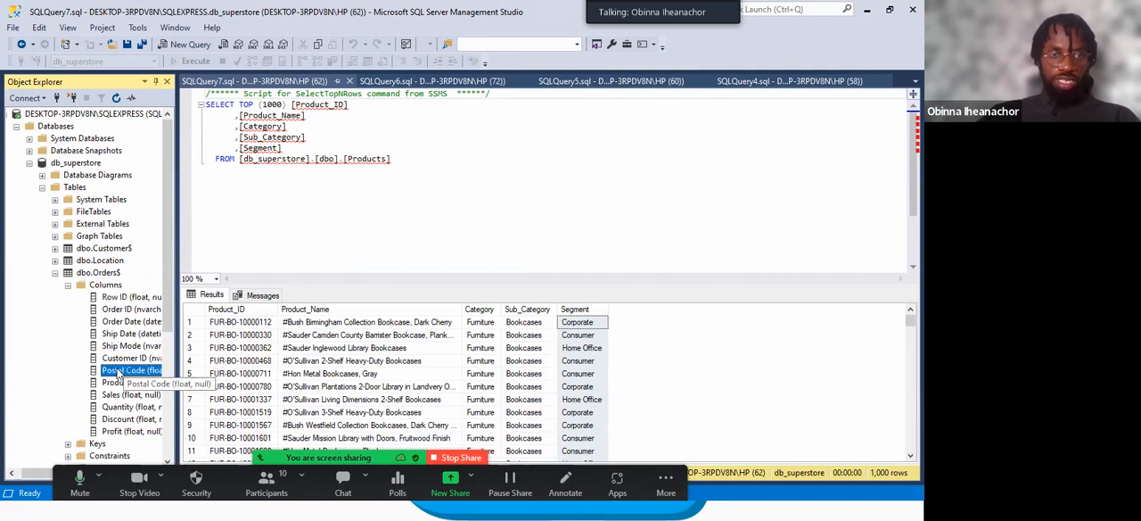
right_click(118, 373)
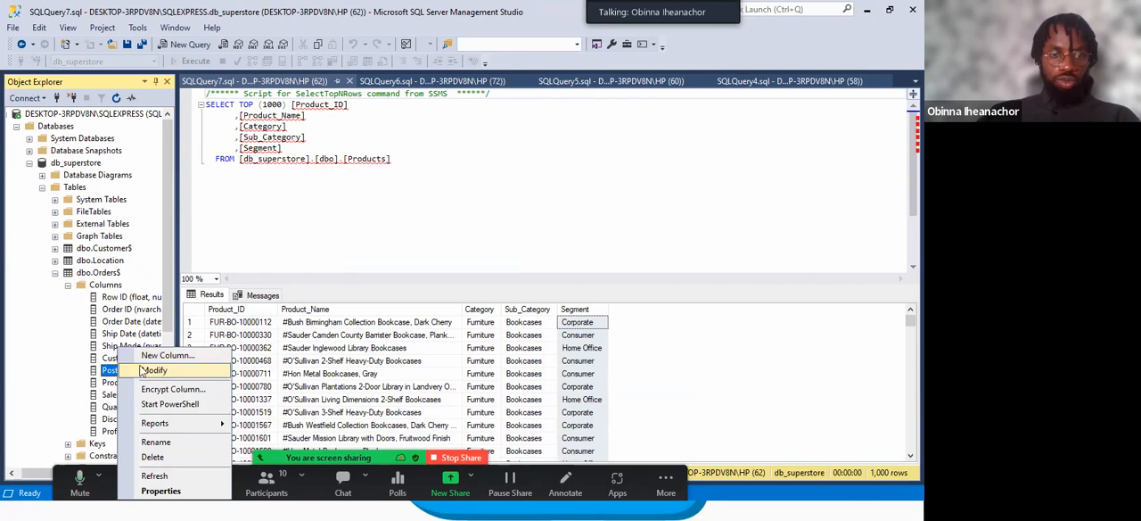
left_click(111, 375)
left_click(111, 373)
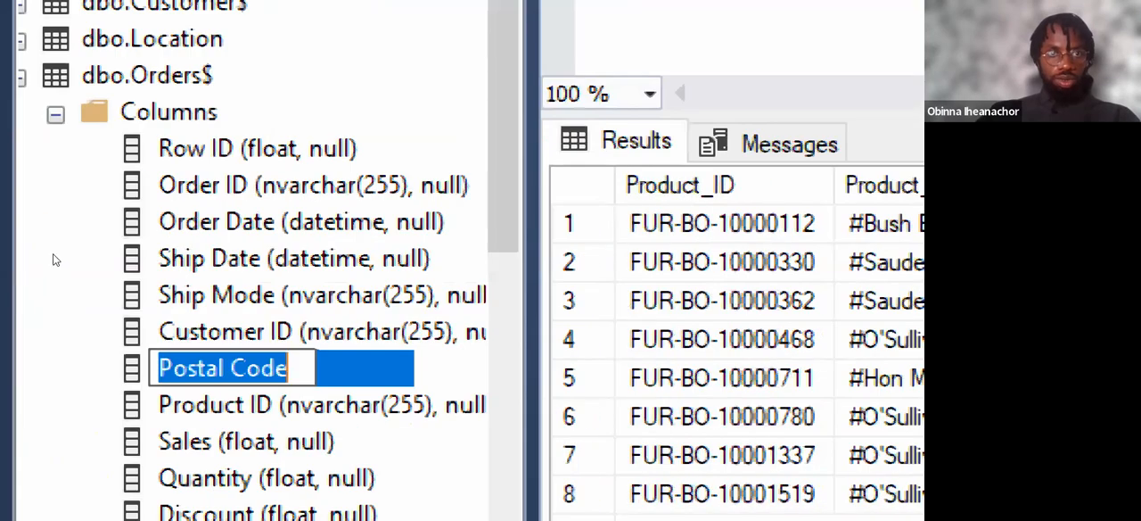
key("Return")
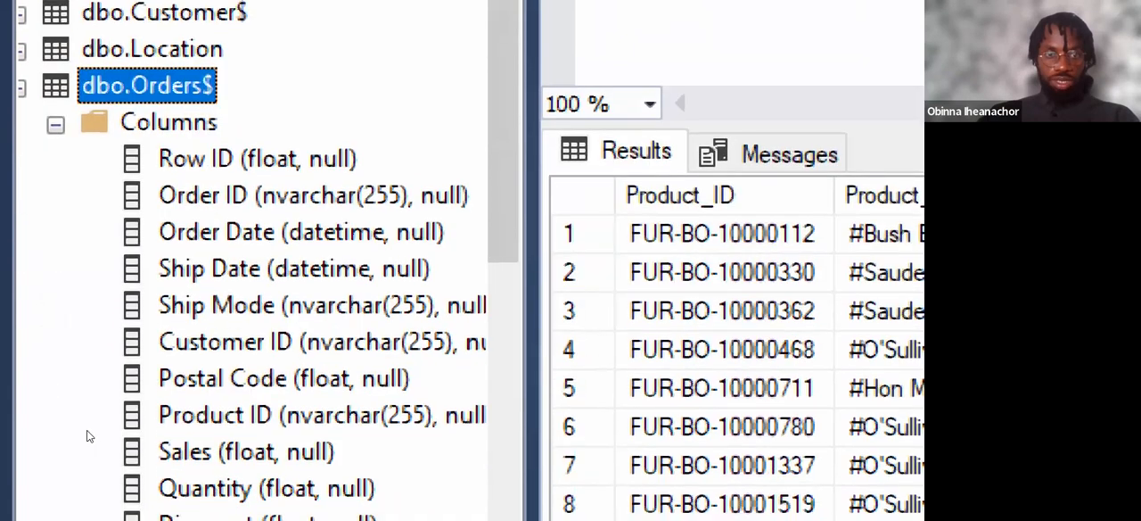
Open the dbo.Orders$ design through its Postal Code column and set Row ID as the primary key.
left_click(275, 318)
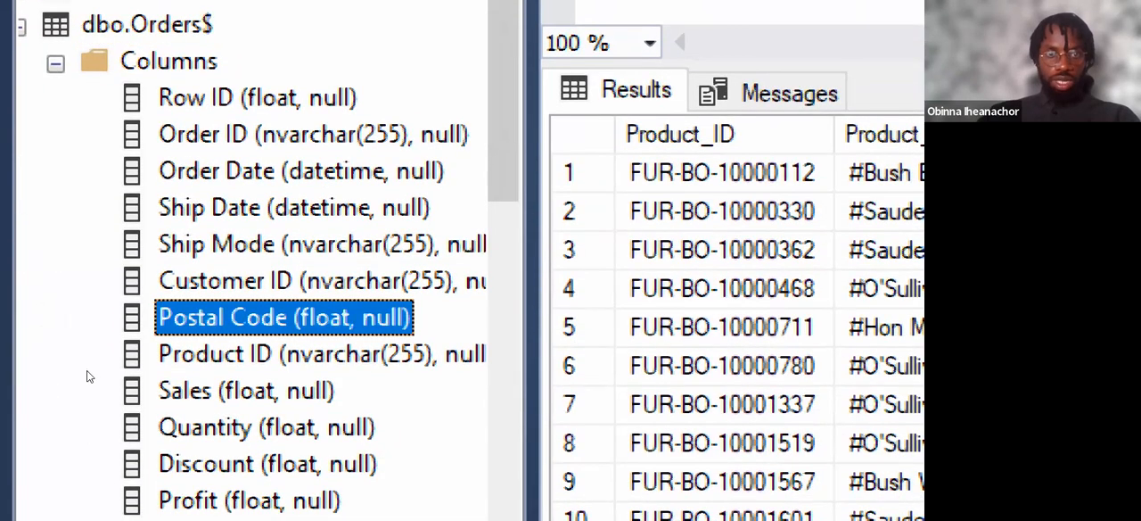
right_click(142, 370)
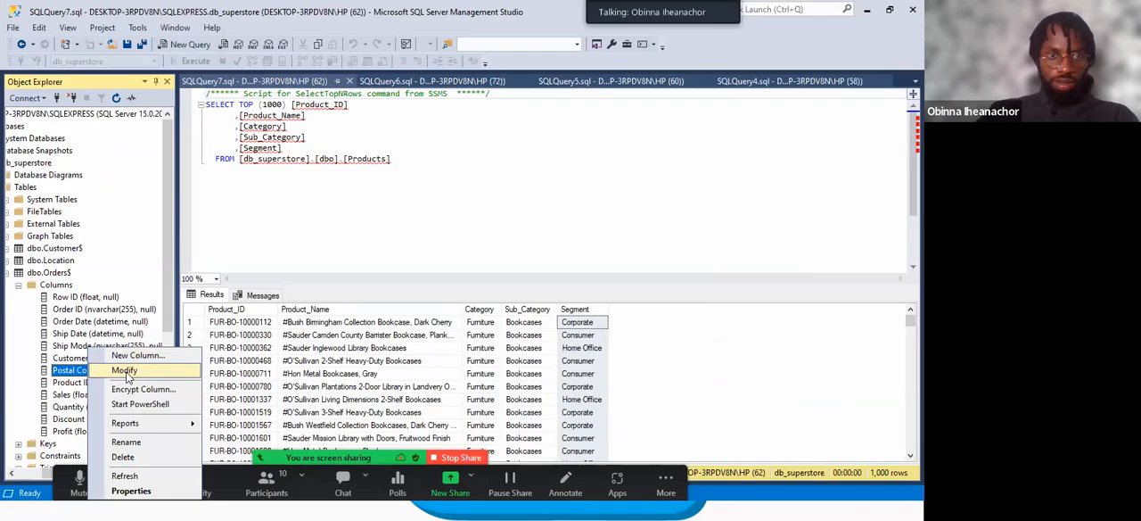
left_click(252, 324)
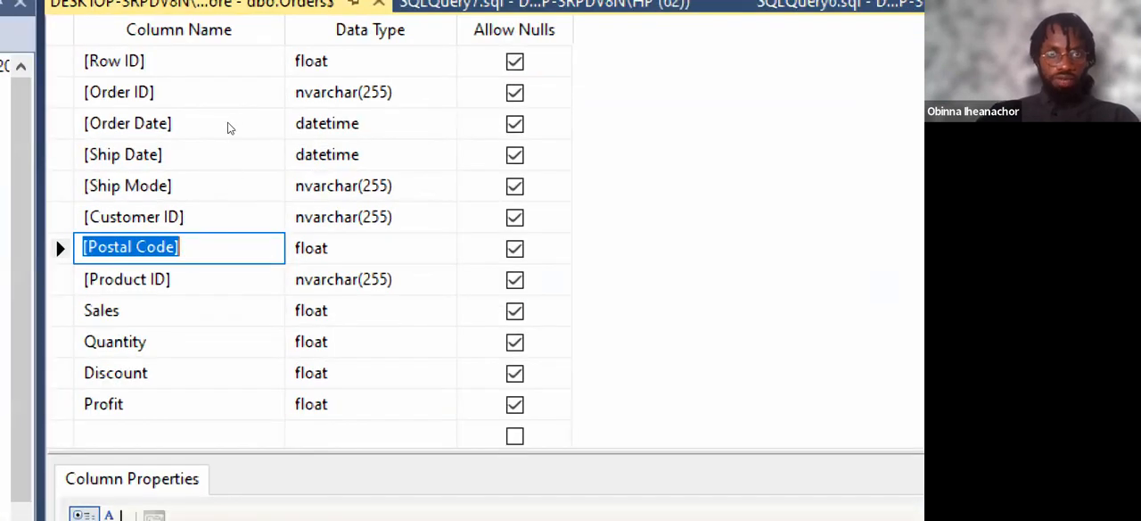
left_click(236, 71)
key("shift+F10")
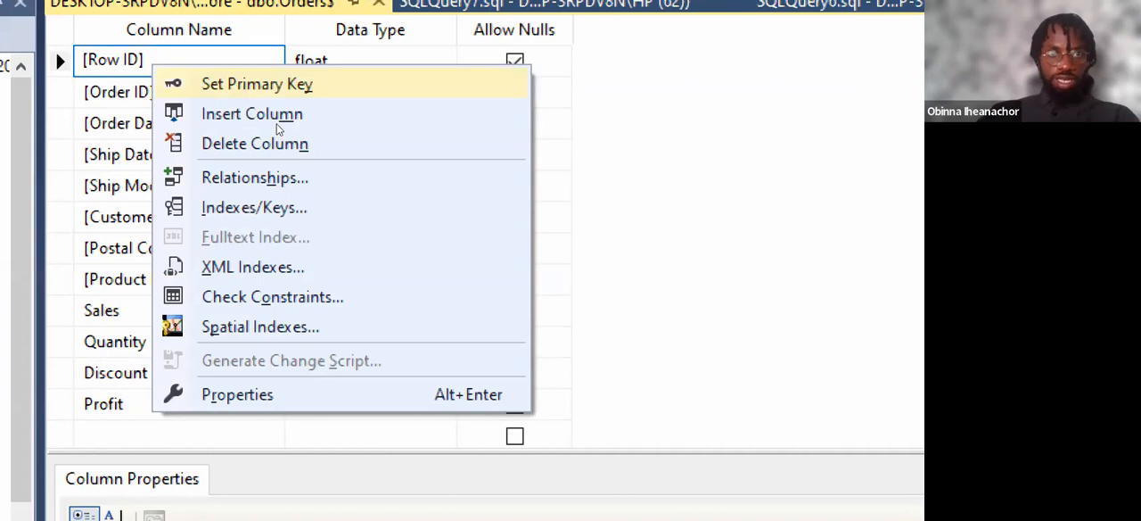
key("Return")
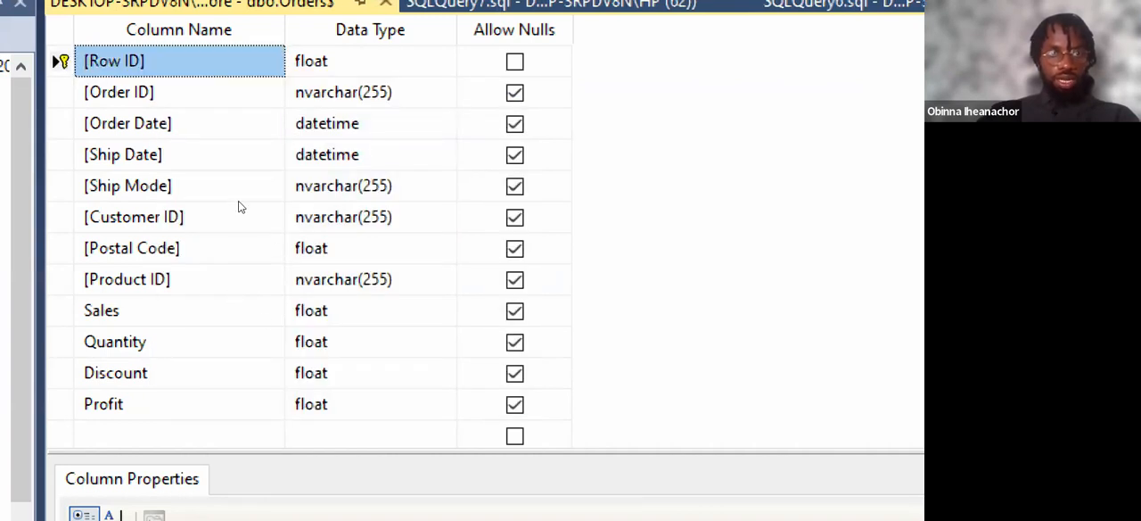
Add a new foreign key relationship for Postal Code in the dbo.Orders$ design and open its Tables and Columns specification.
left_click(167, 248)
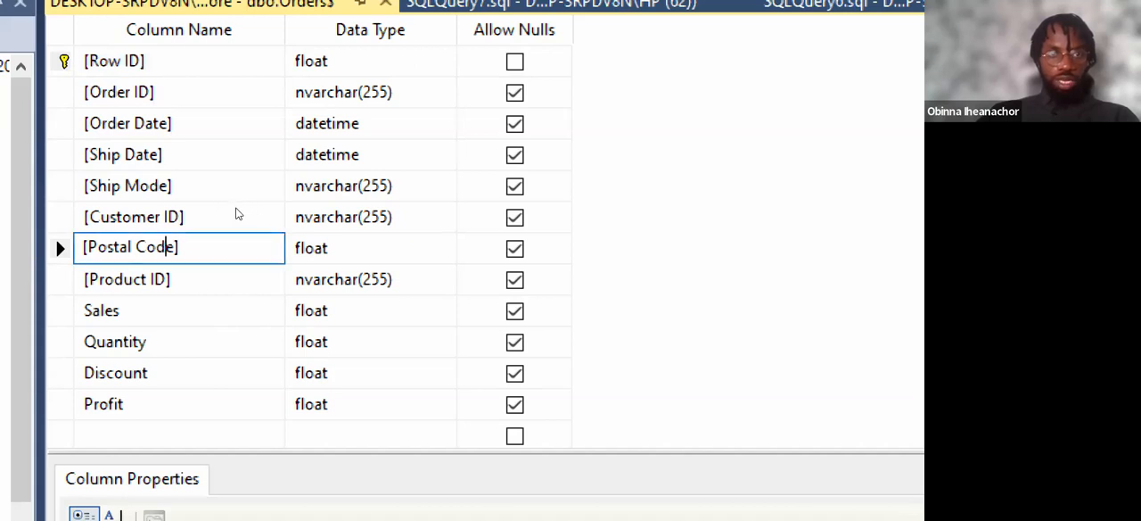
right_click(159, 254)
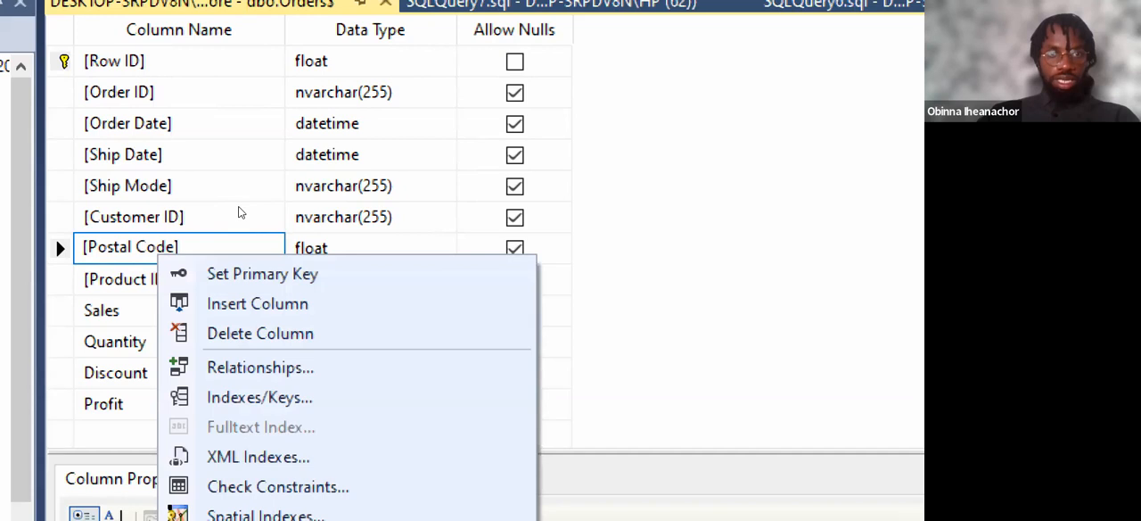
key("Down")
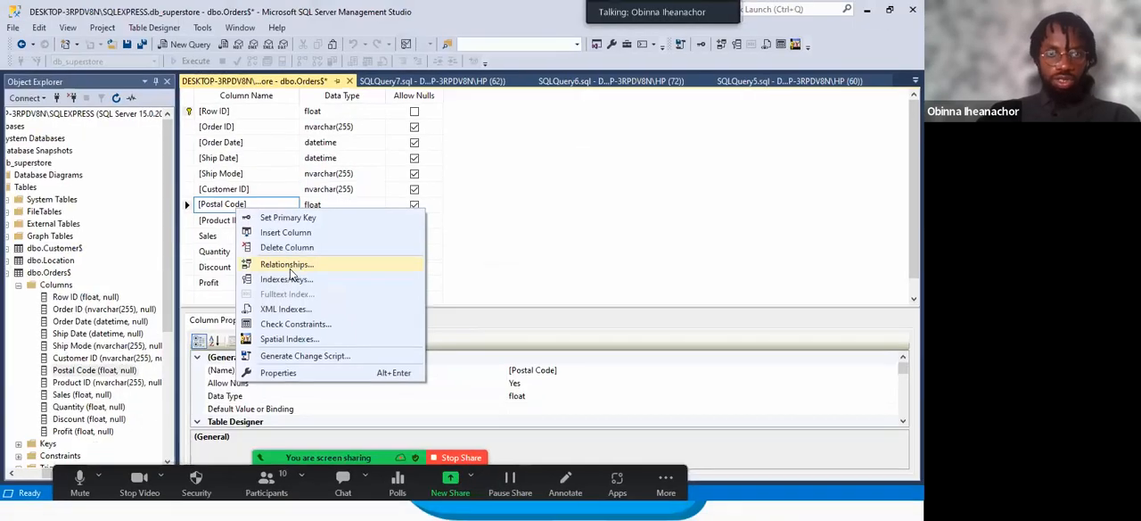
left_click(287, 266)
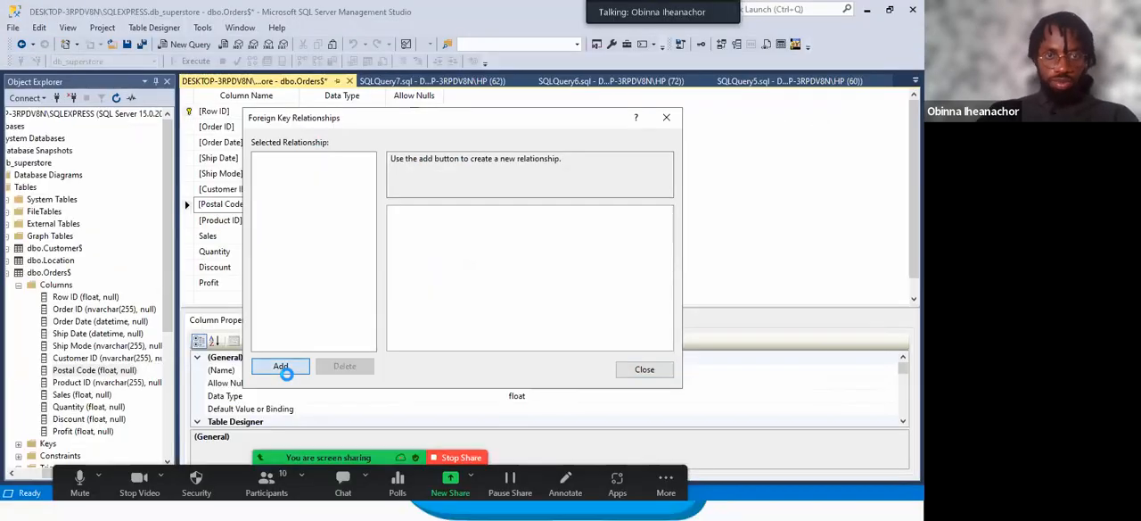
left_click(257, 489)
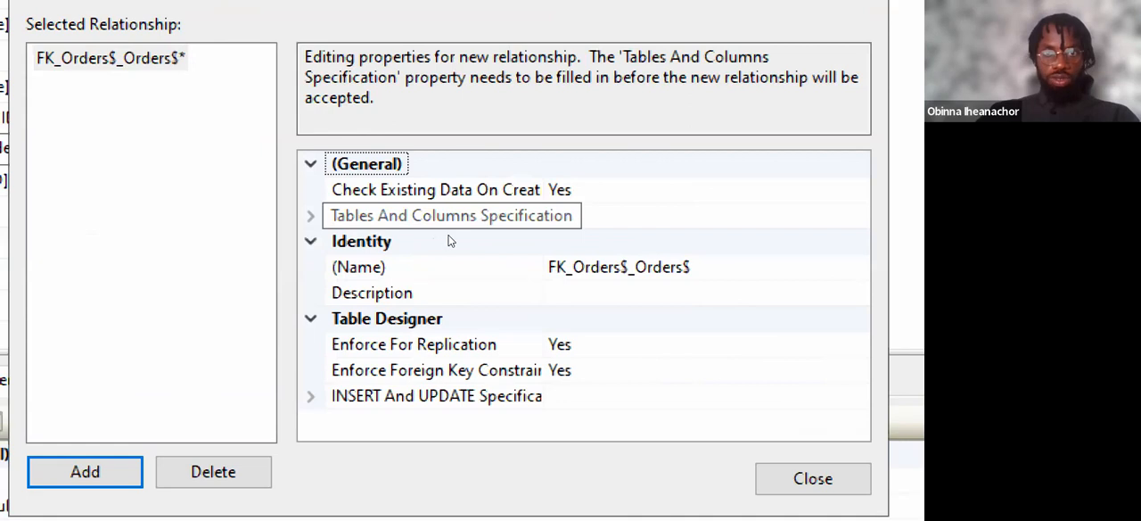
left_click(450, 230)
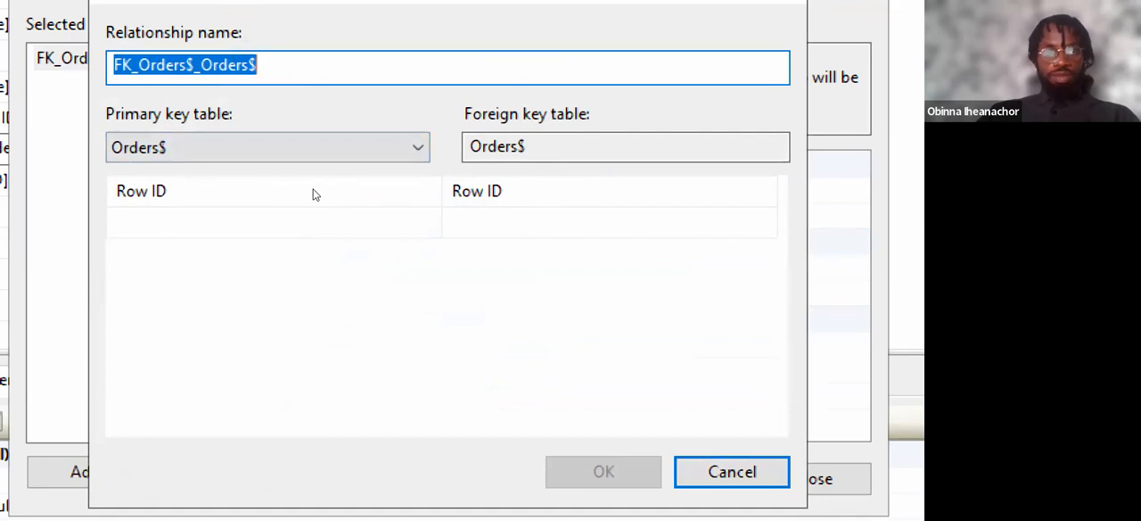
Switch to Superstore ERD.drawio.png and mark Location's Zip Code primary key and the Postal Code foreign key in Orders.
key("super")
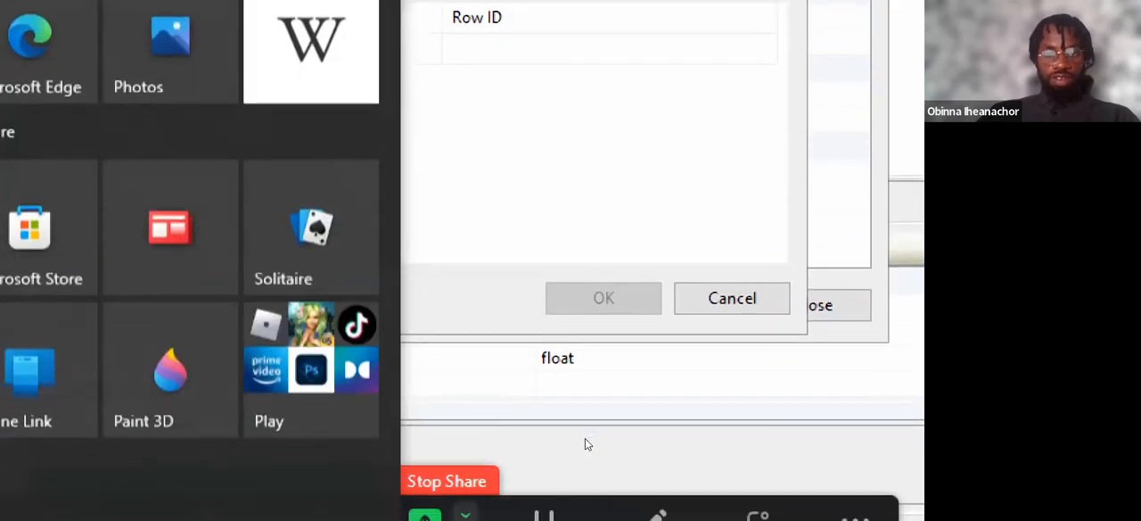
key("super+minus")
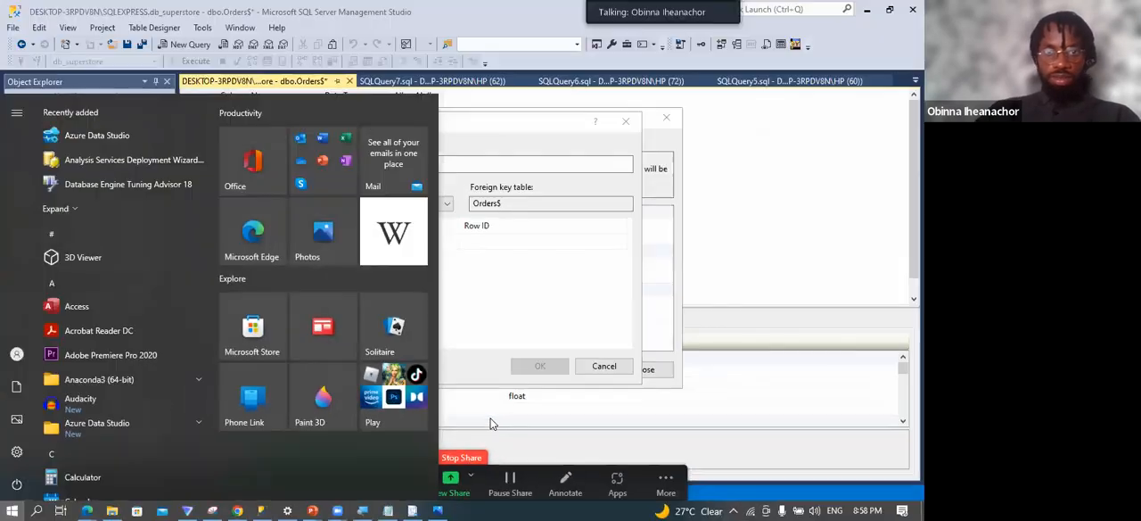
left_click(428, 506)
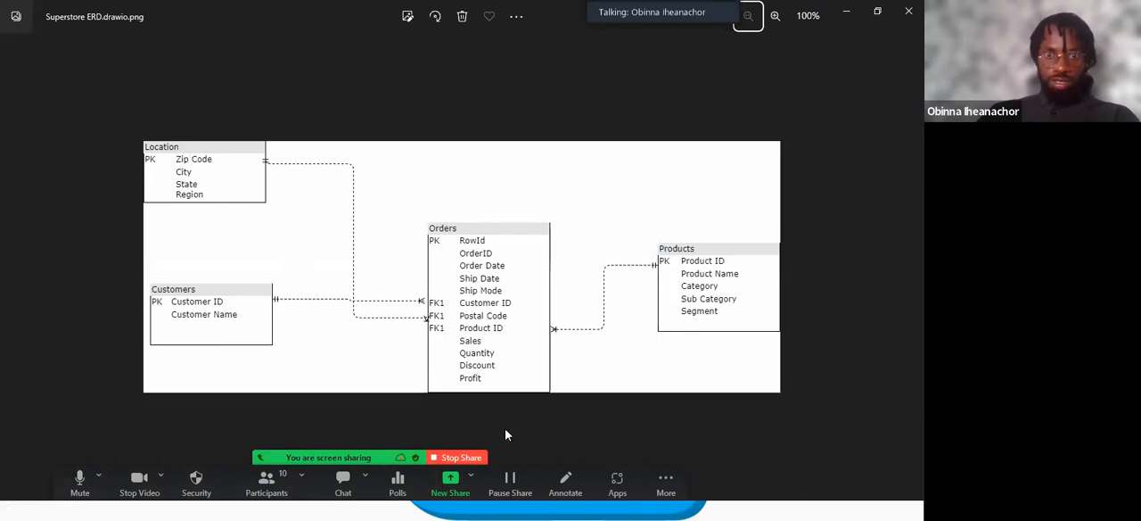
left_click(566, 482)
mouse_move(209, 141)
left_mouse_down()
mouse_move(215, 152)
mouse_move(192, 173)
mouse_move(148, 174)
left_mouse_up()
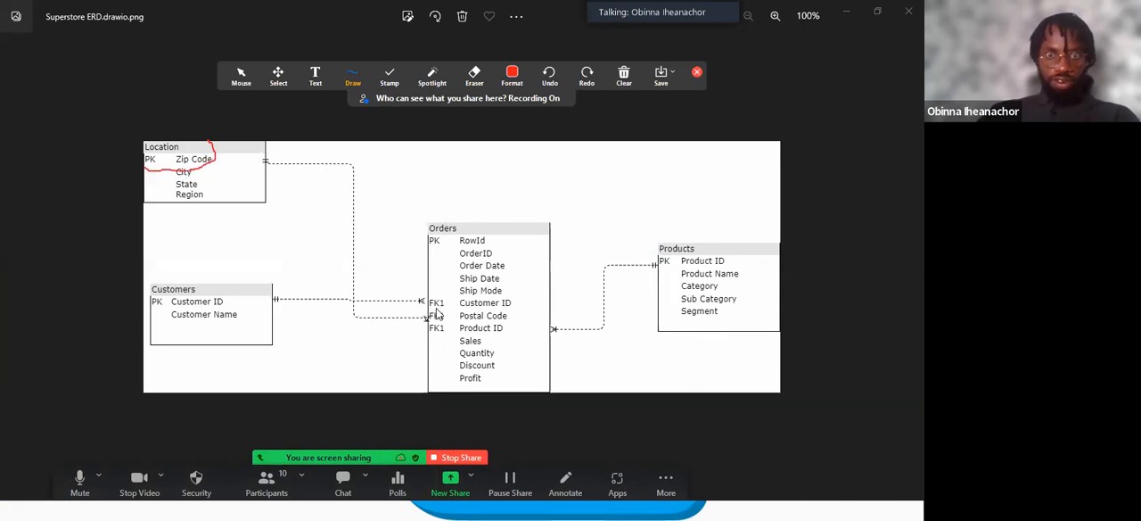
mouse_move(437, 308)
left_mouse_down()
mouse_move(430, 319)
mouse_move(501, 330)
left_mouse_up()
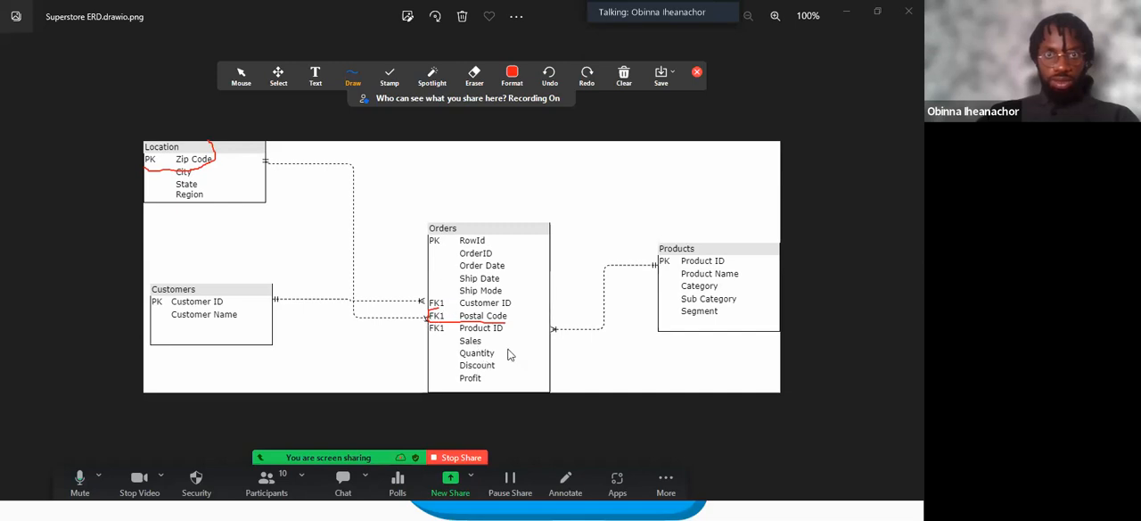
Erase both annotations from the ERD, close the annotation tools and switch back to SQL Server Management Studio.
left_click(474, 76)
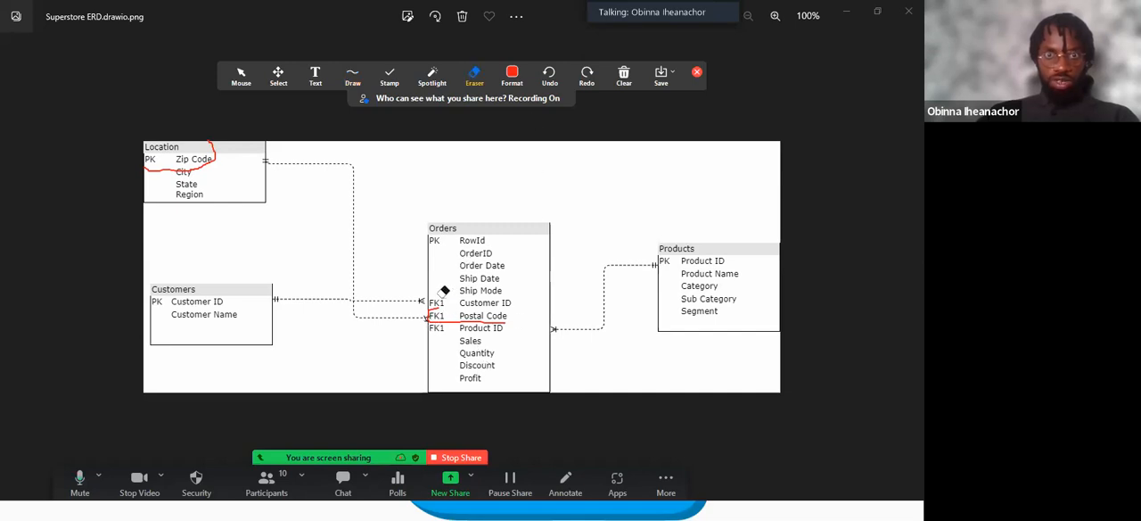
left_click(464, 324)
left_click(220, 157)
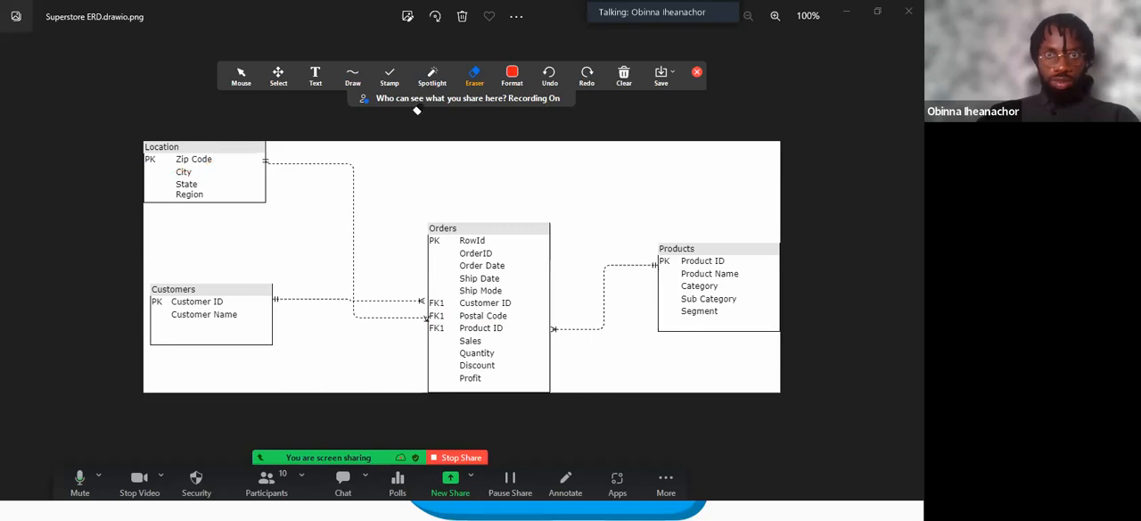
left_click(698, 72)
key("super")
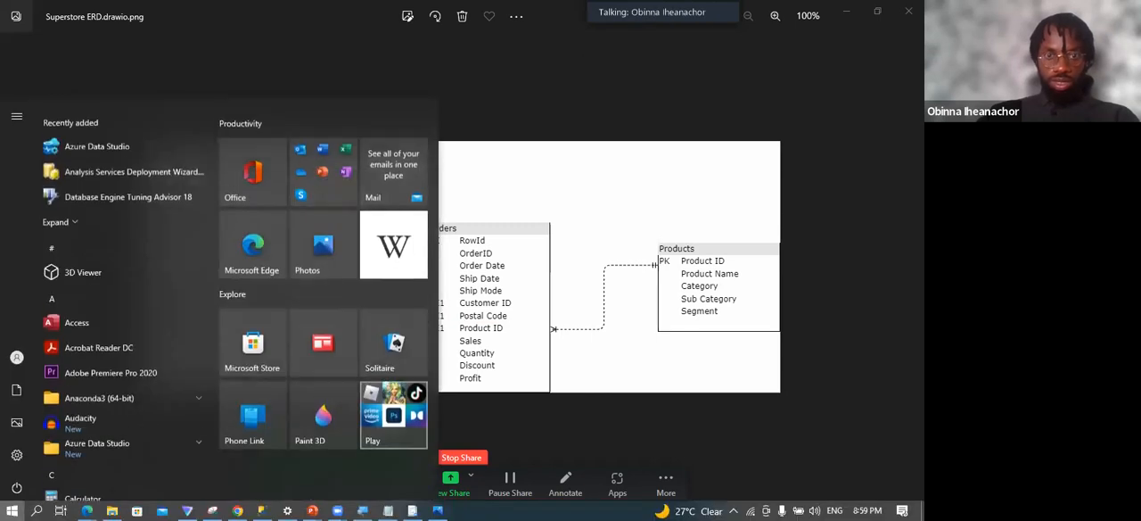
left_click(259, 507)
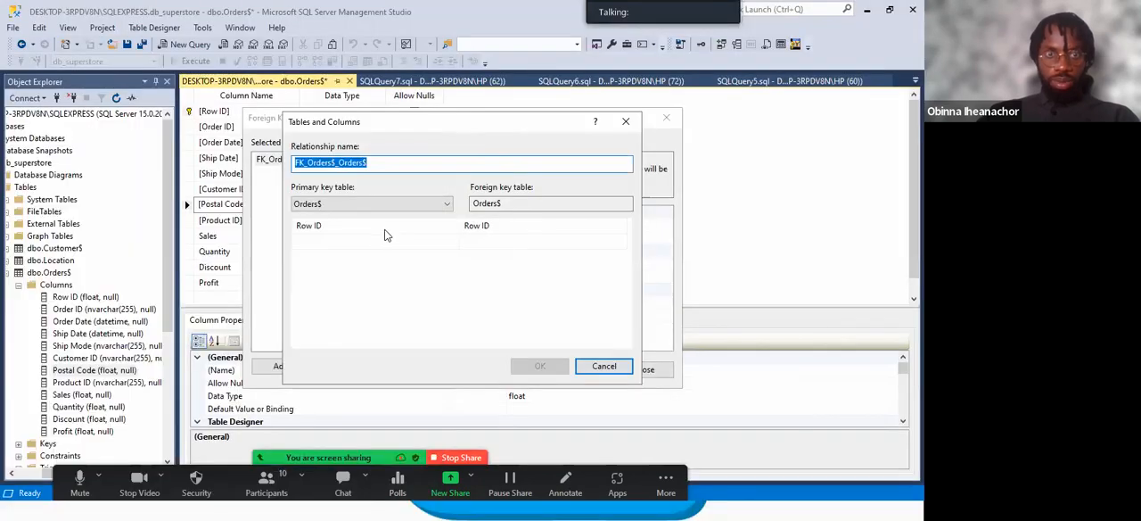
Try to relate Zip of the primary key table Location to Postal Code of Orders$, and close the relationship dialogs.
left_click(446, 206)
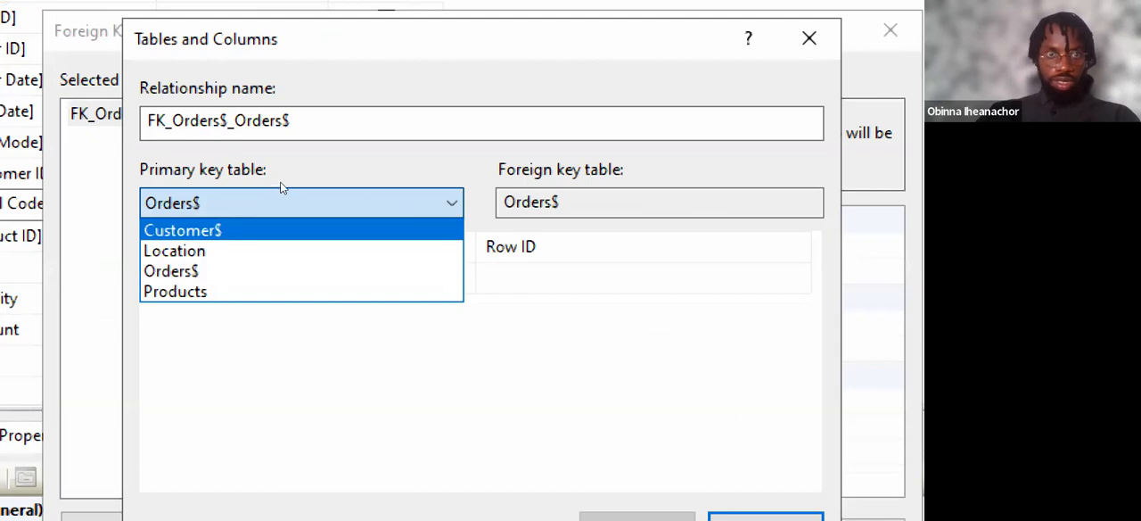
left_click(325, 246)
left_click(380, 237)
left_click(397, 237)
key("Return")
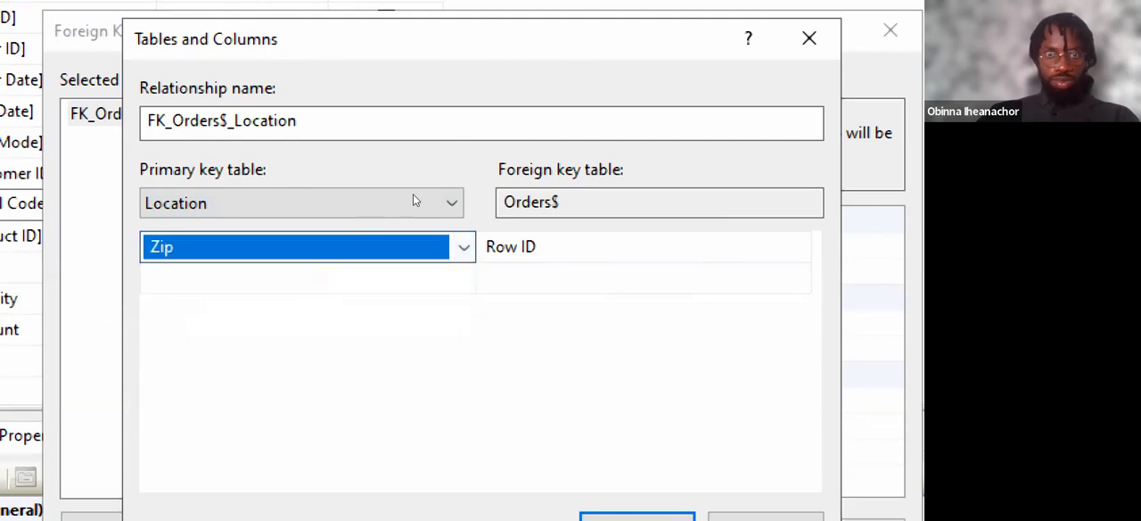
left_click(488, 235)
left_click(488, 236)
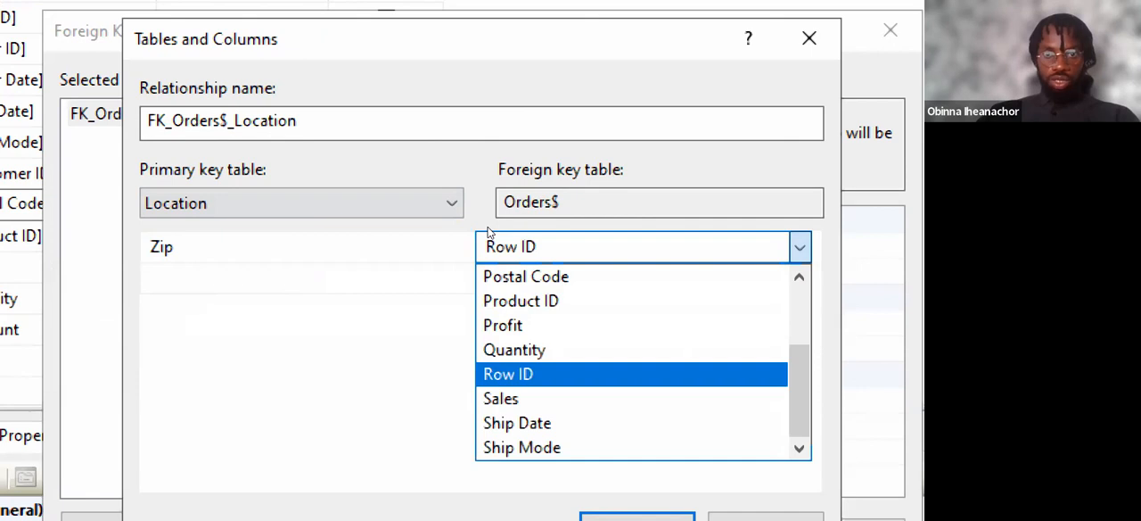
key("Return")
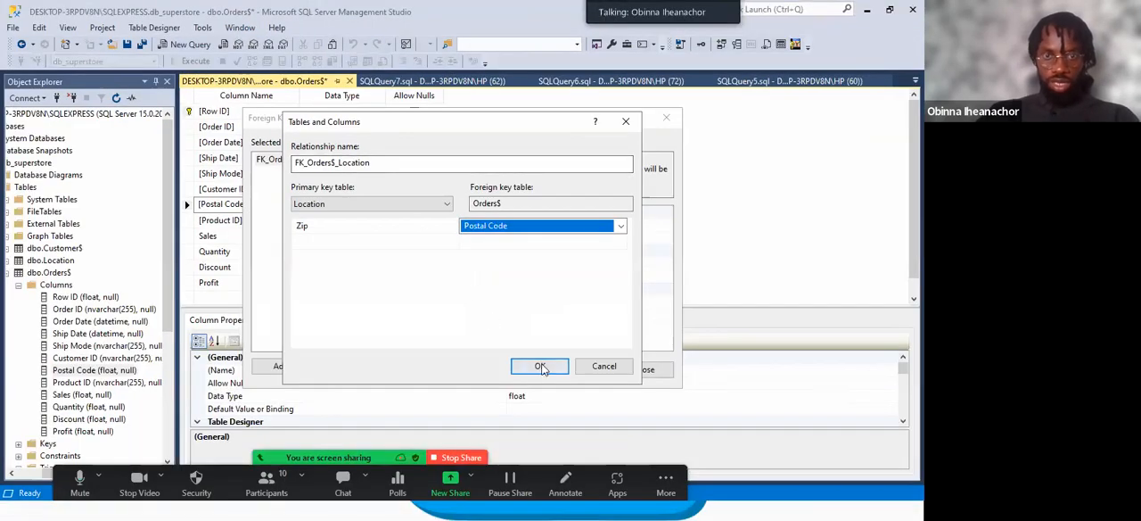
left_click(540, 366)
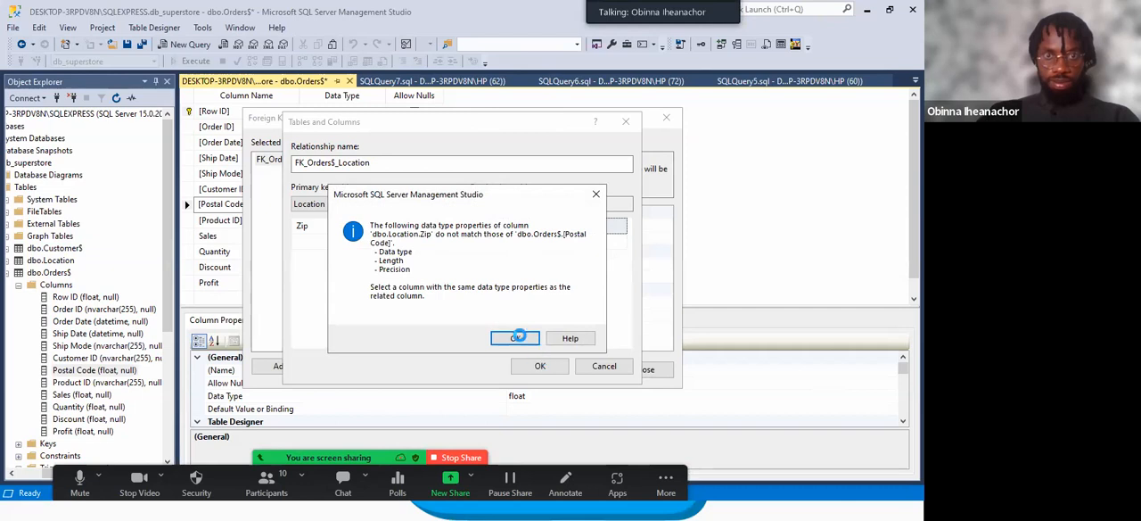
left_click(595, 194)
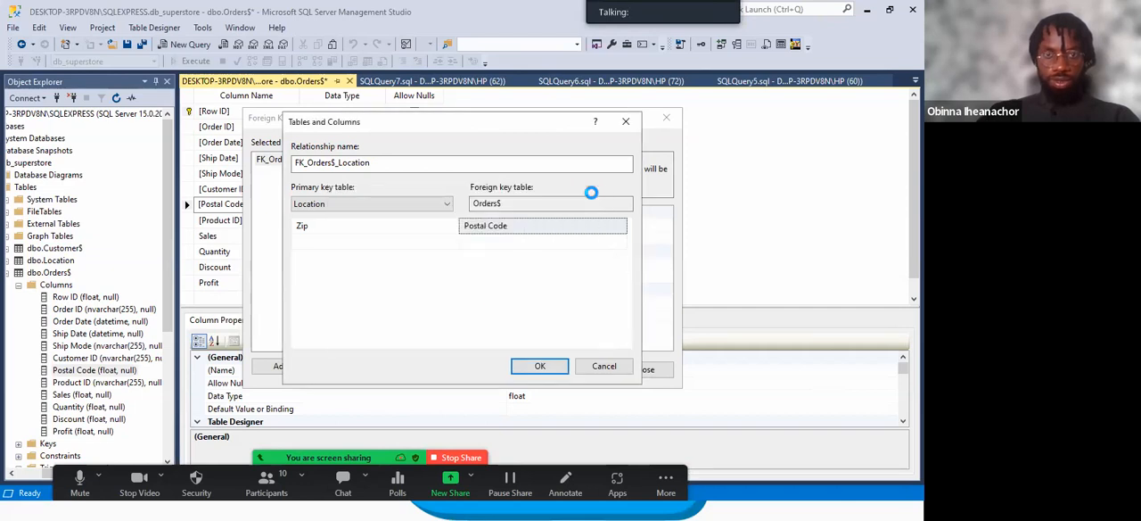
left_click(626, 121)
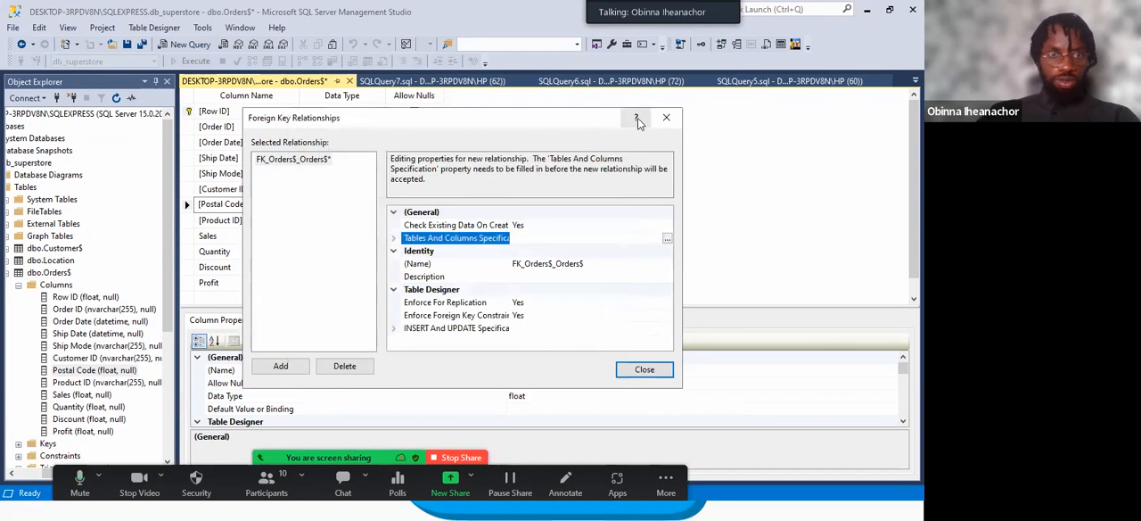
left_click(666, 118)
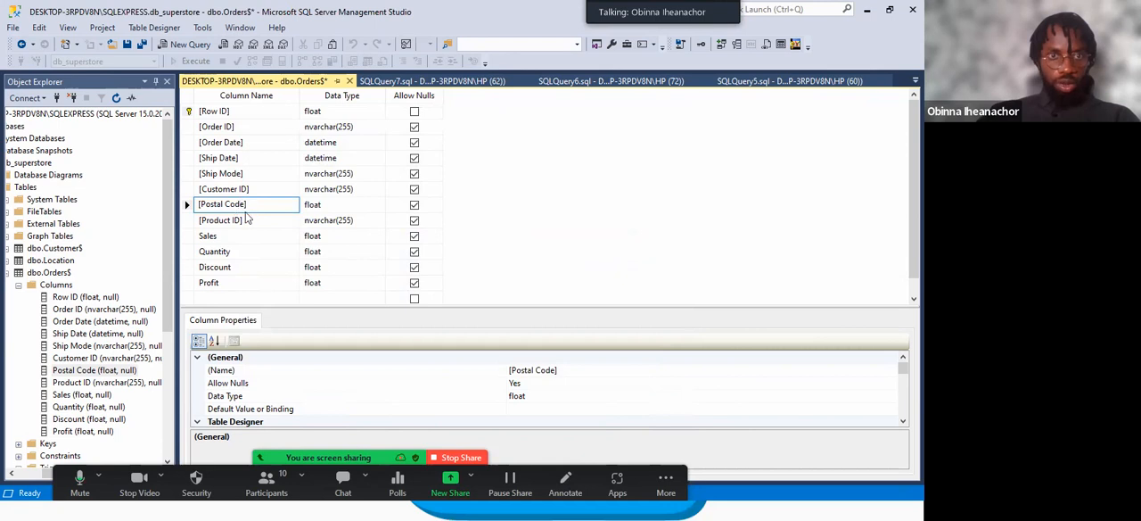
Open the dbo.Location design and look through the data types available for the Zip column.
left_click(64, 259)
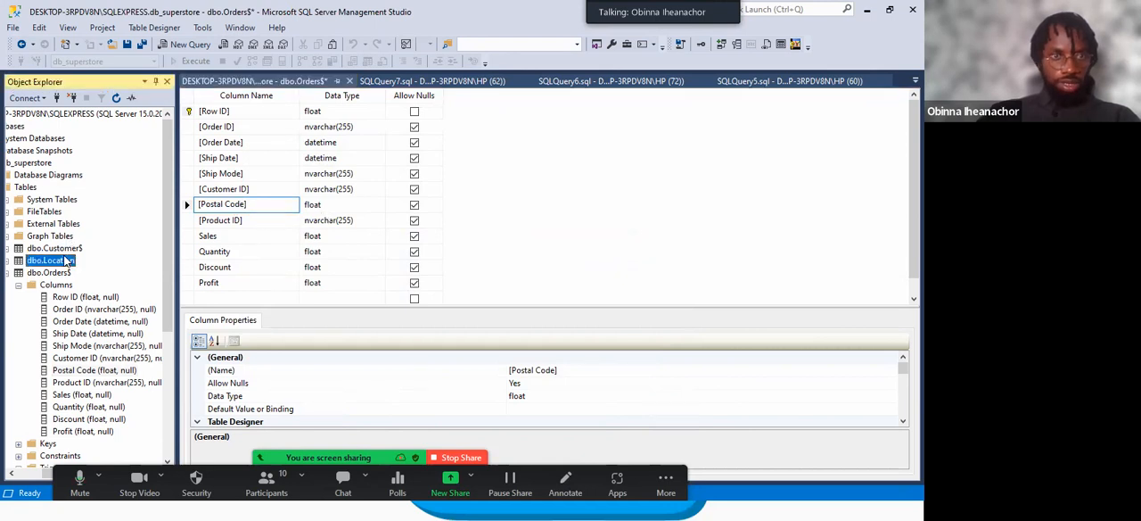
right_click(65, 262)
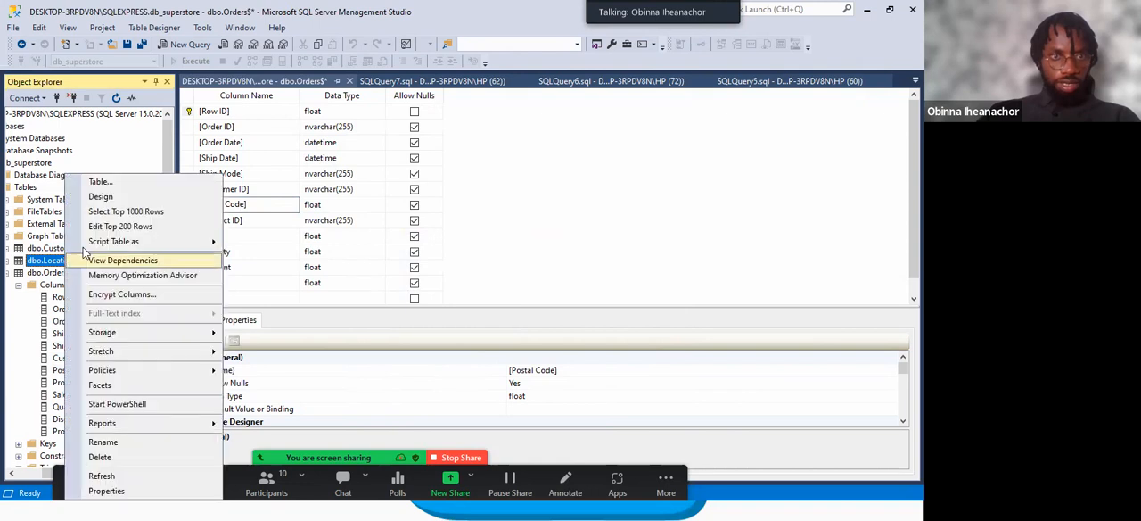
left_click(126, 200)
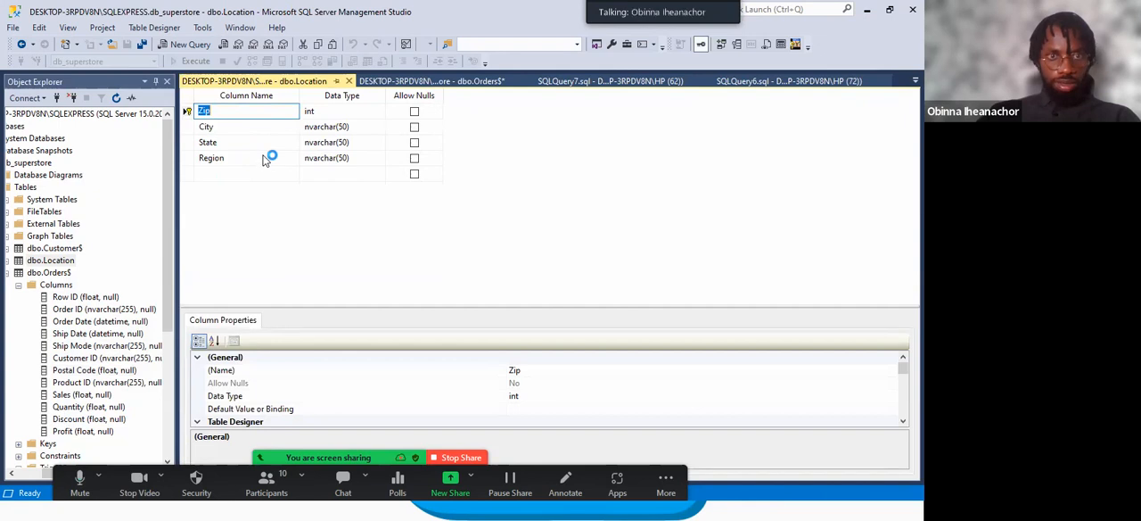
left_click(319, 109)
left_click(379, 113)
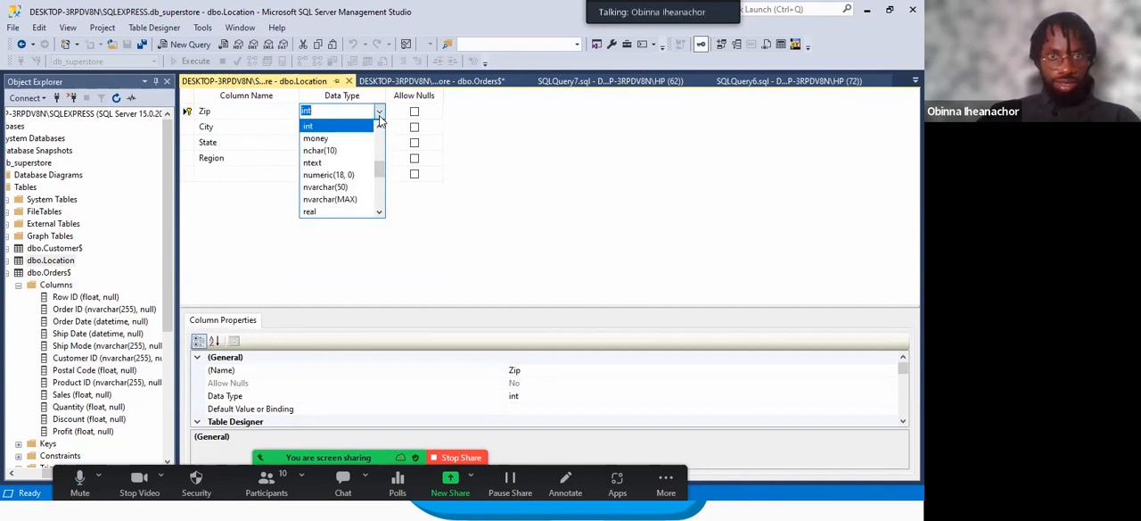
scroll(337, 192, "down", 4)
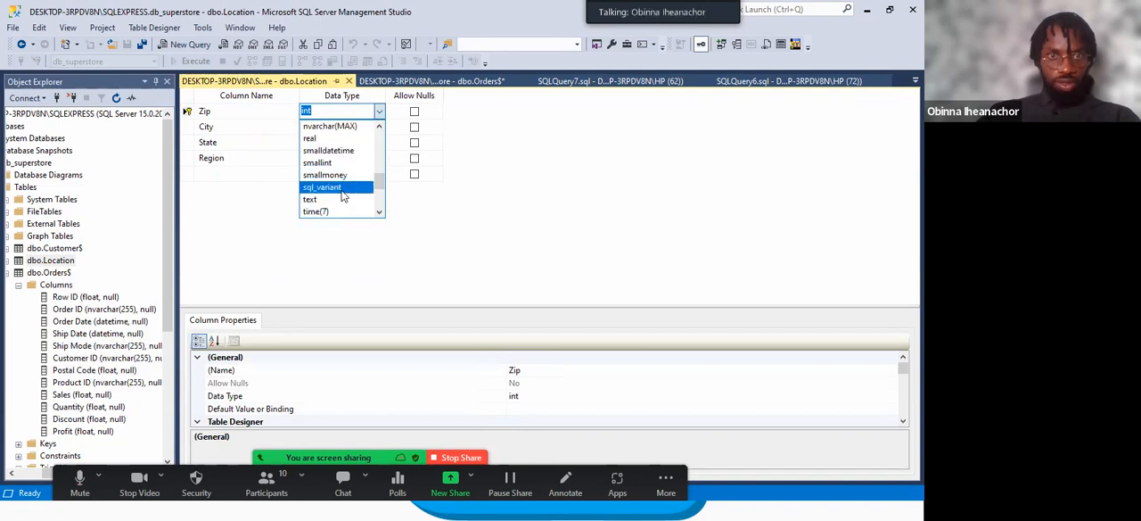
scroll(338, 194, "up", 2)
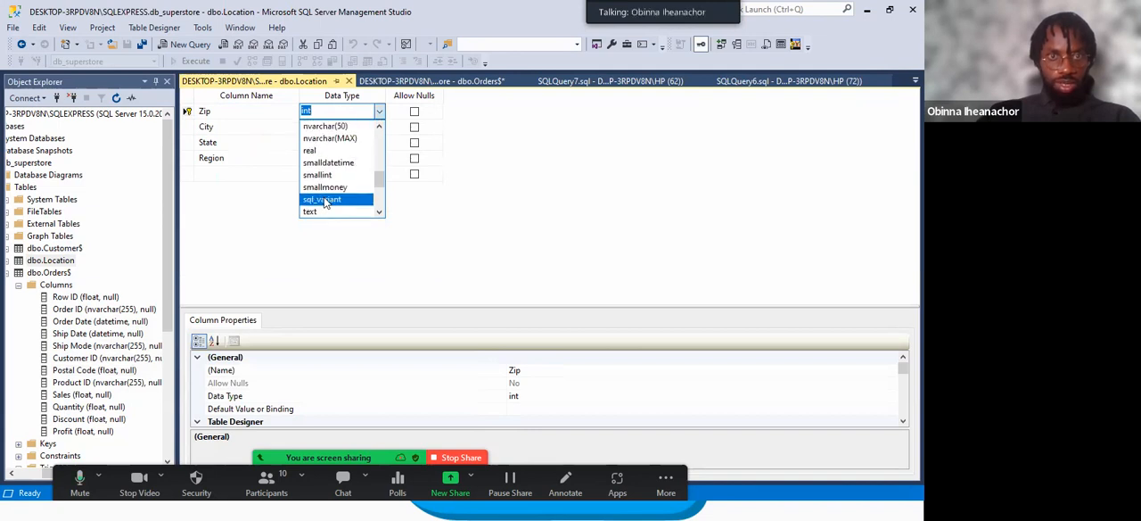
scroll(325, 202, "up", 6)
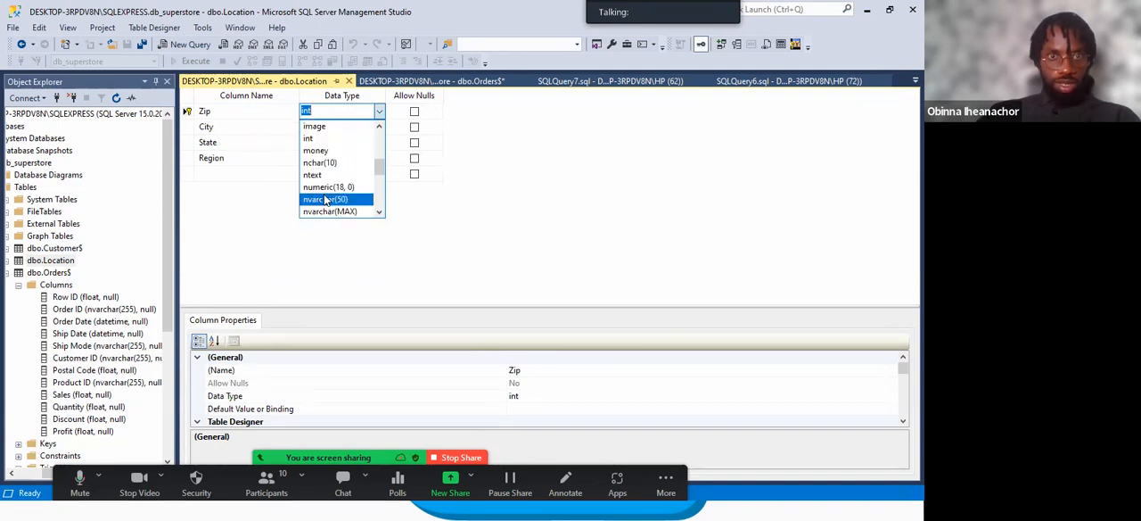
left_click(320, 269)
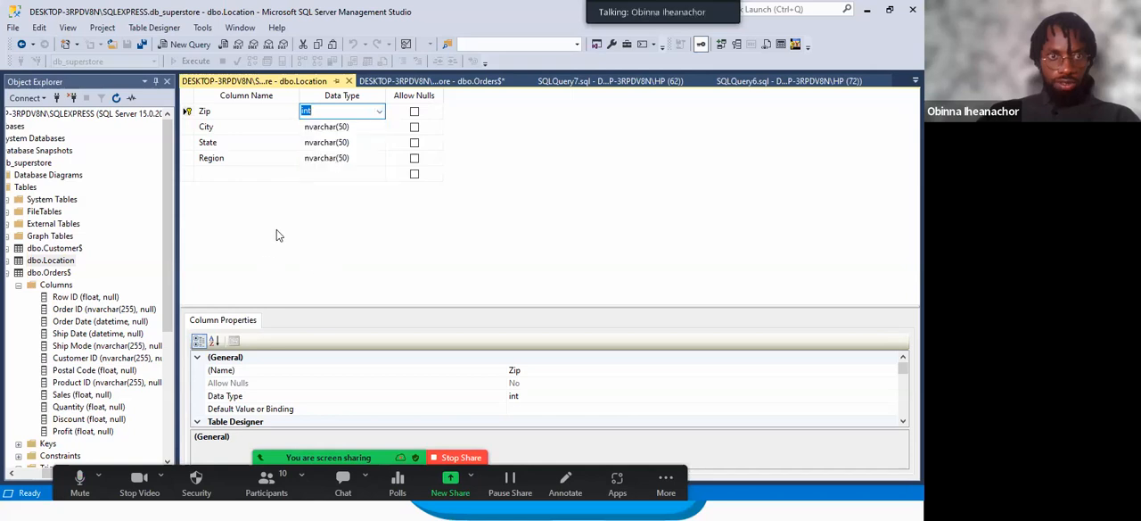
Set the Postal Code column's data type to int in the dbo.Orders$ design, try to save the table, and dismiss the save dialog.
left_click(447, 78)
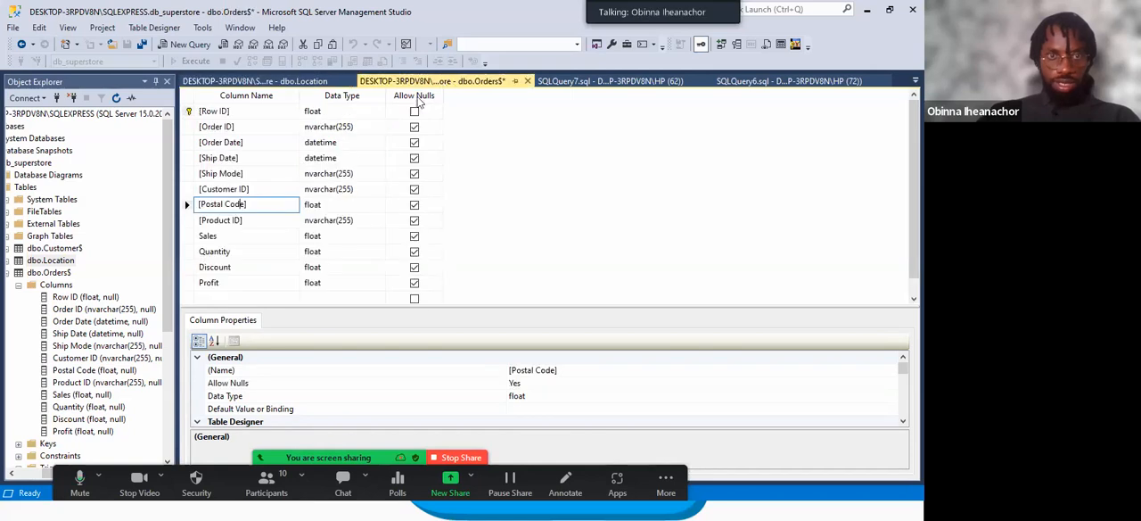
left_click(361, 208)
left_click(379, 204)
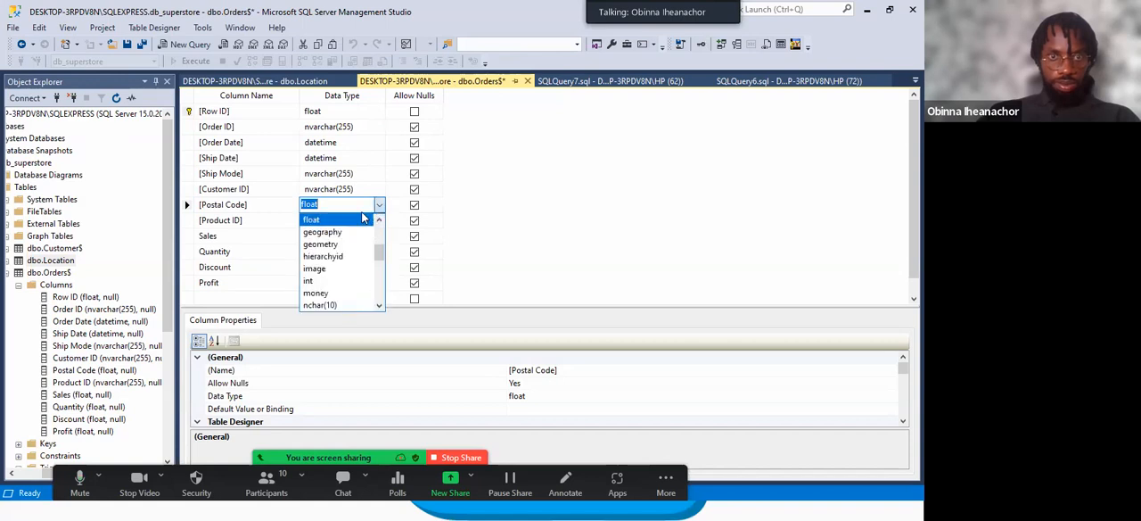
left_click(311, 281)
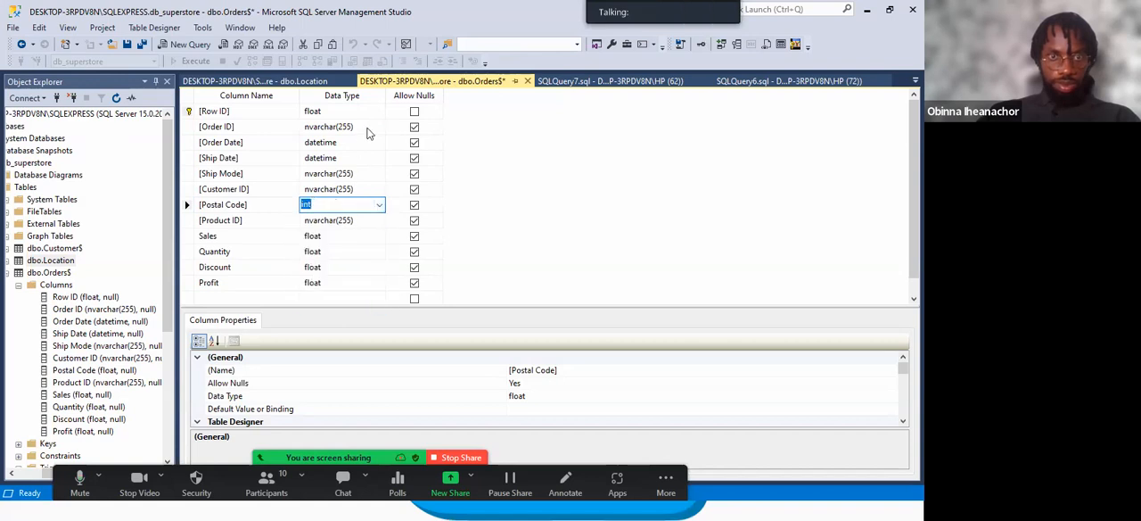
right_click(416, 82)
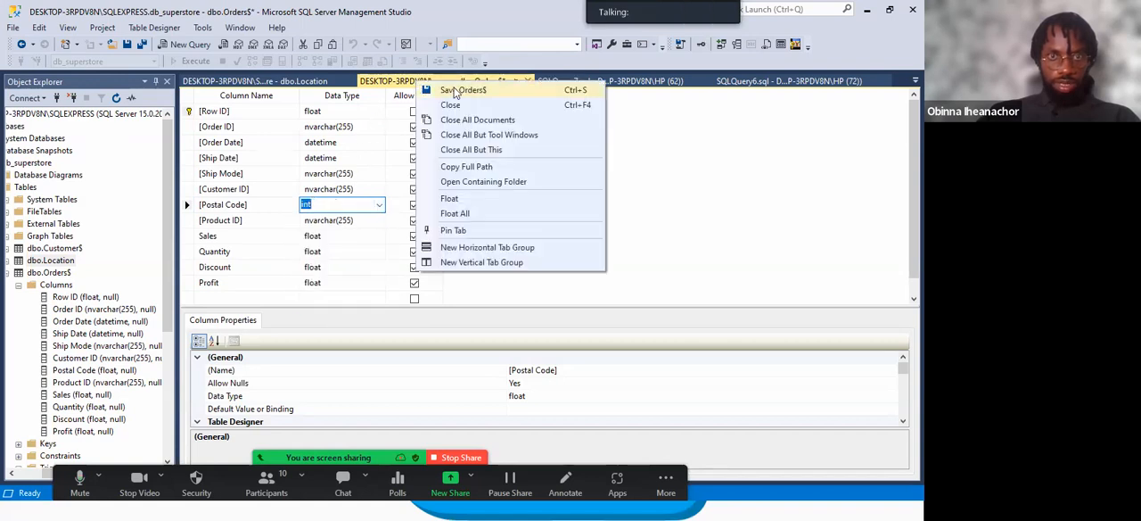
left_click(451, 90)
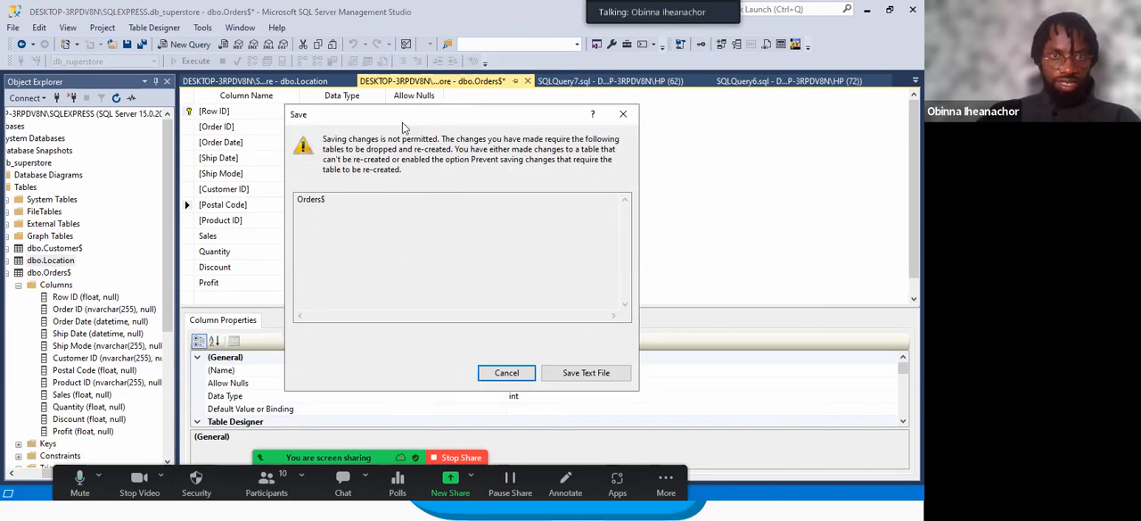
left_click(624, 115)
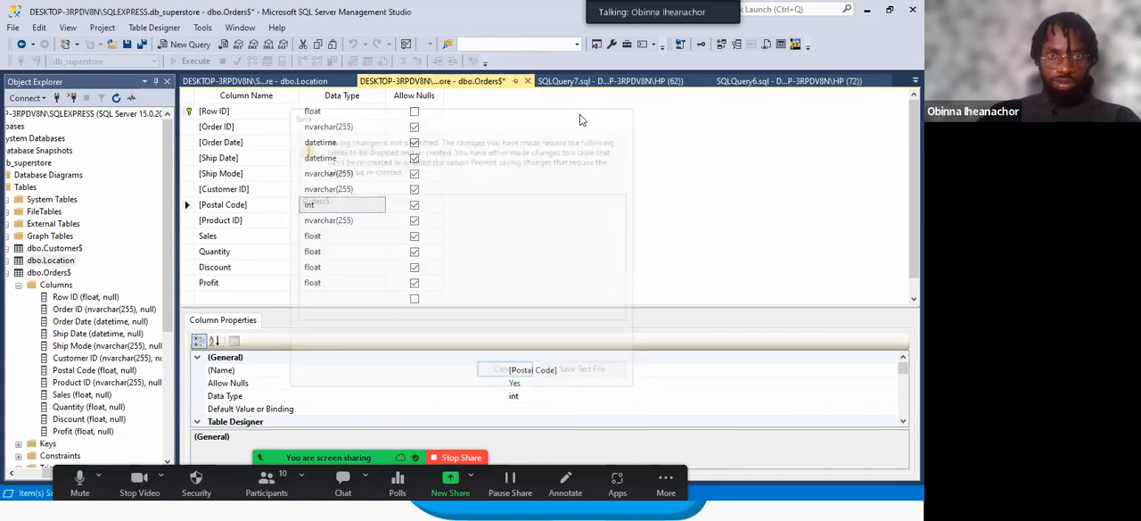
Look through the data types offered for the Postal Code column of dbo.Orders$.
left_click(376, 208)
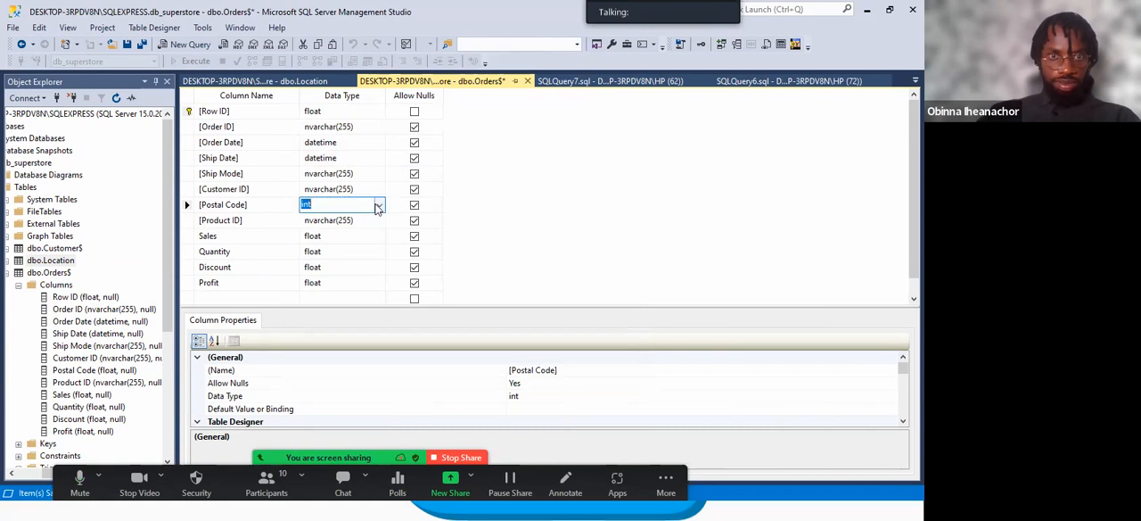
left_click(381, 206)
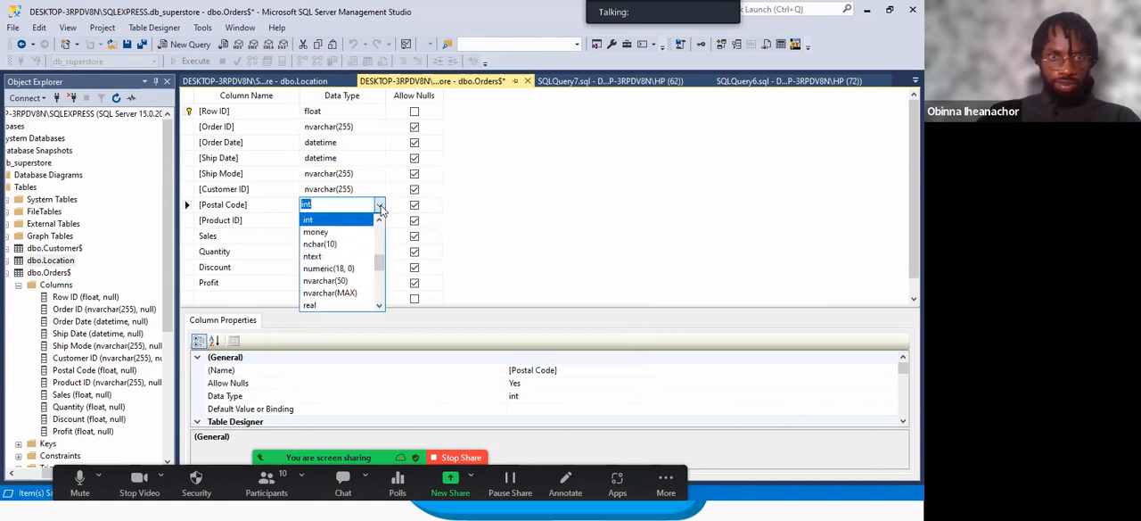
left_click(383, 207)
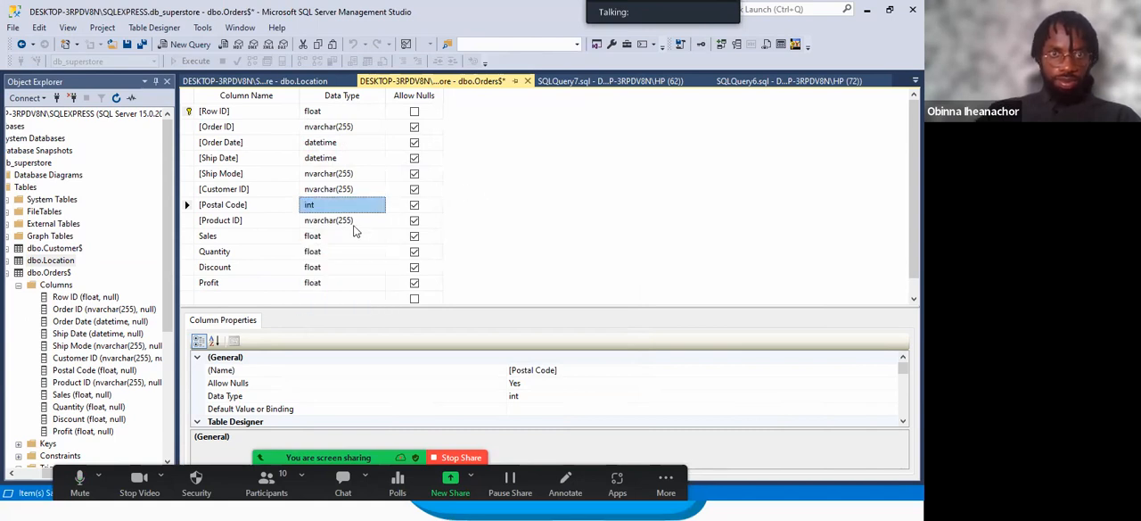
left_click(381, 207)
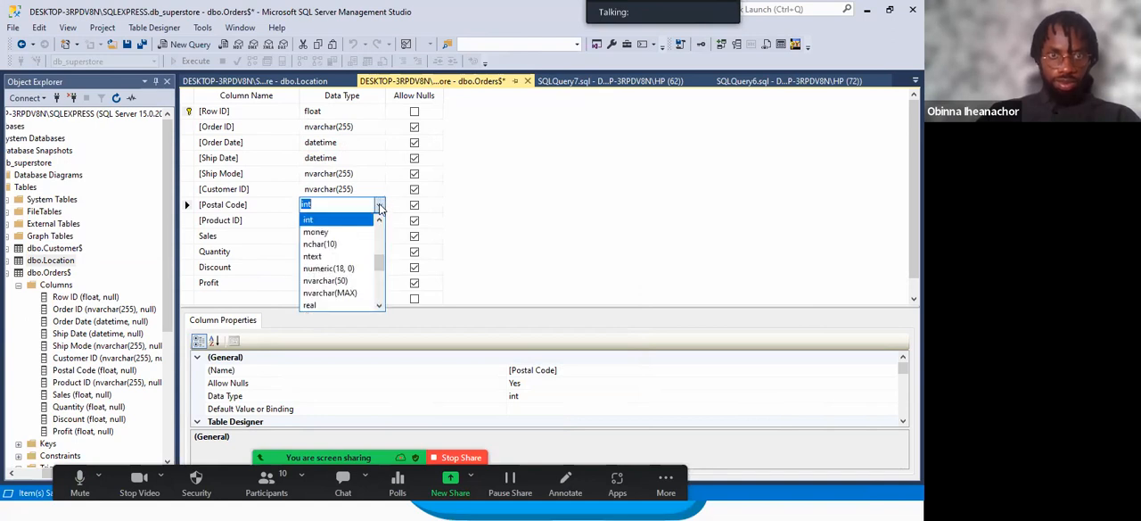
left_click(381, 207)
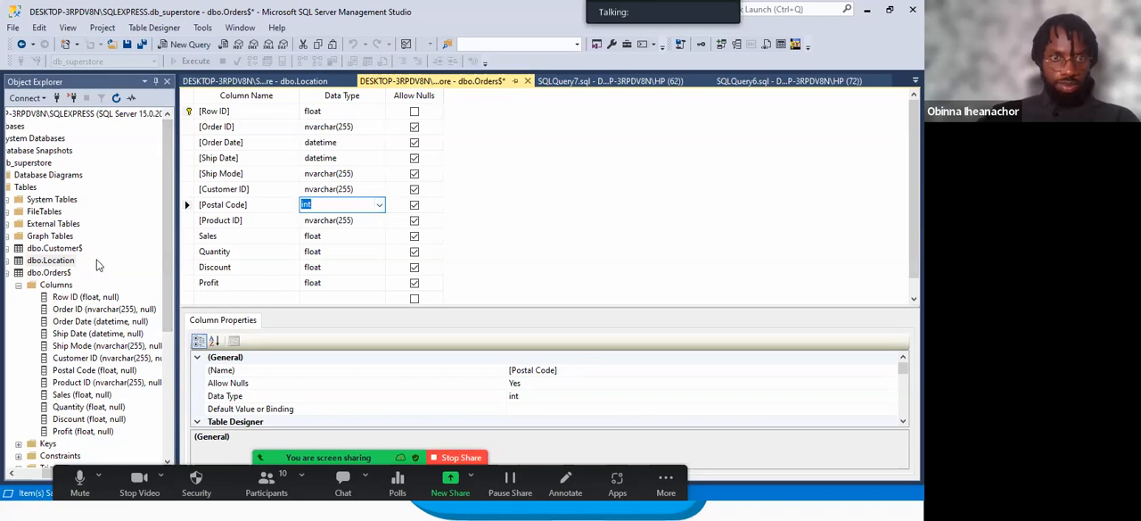
Close the dbo.Orders$ design and collapse the table's node in Object Explorer.
left_click(538, 219)
left_click(527, 81)
left_click(517, 339)
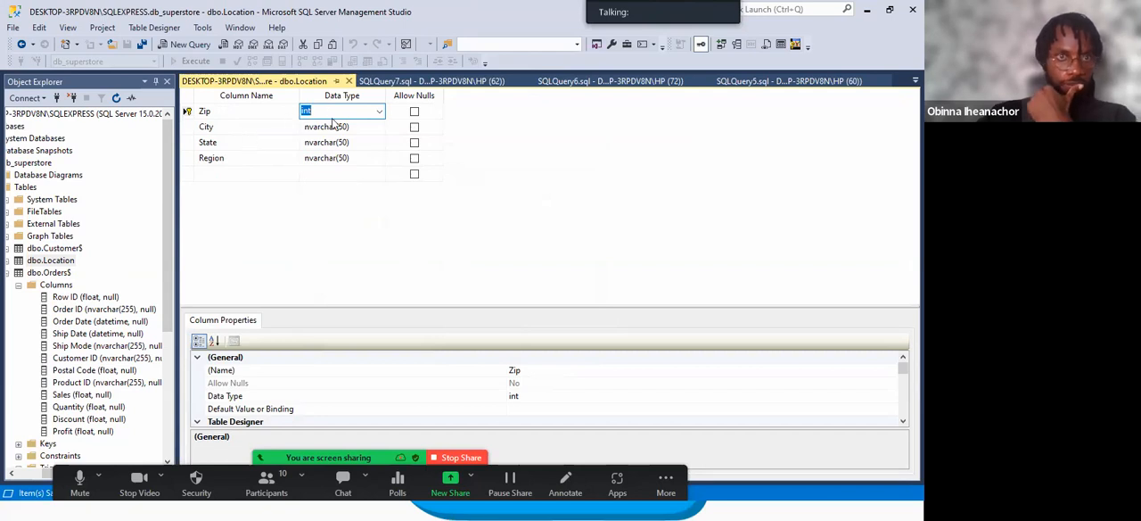
left_click(38, 272)
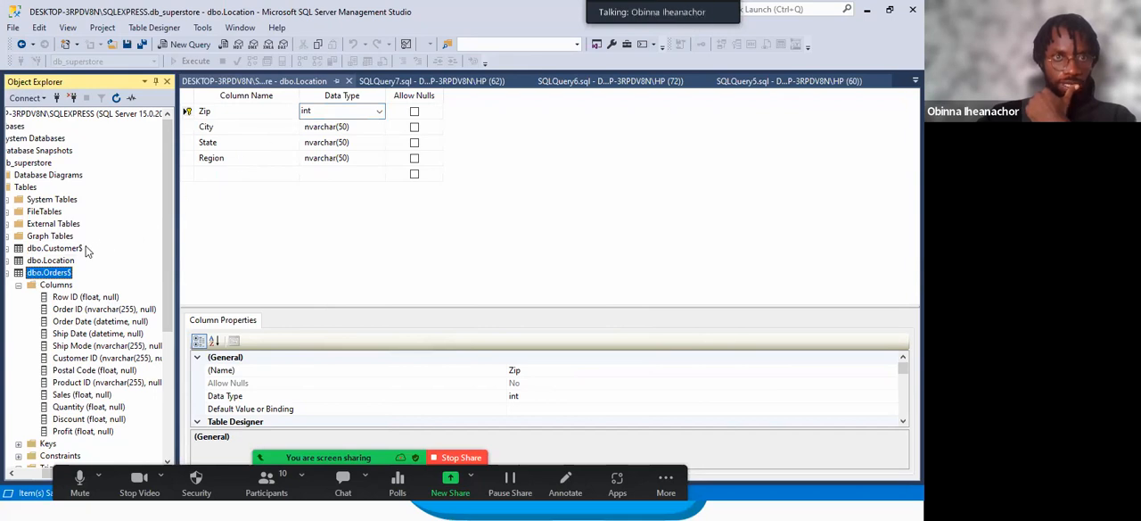
left_click(8, 273)
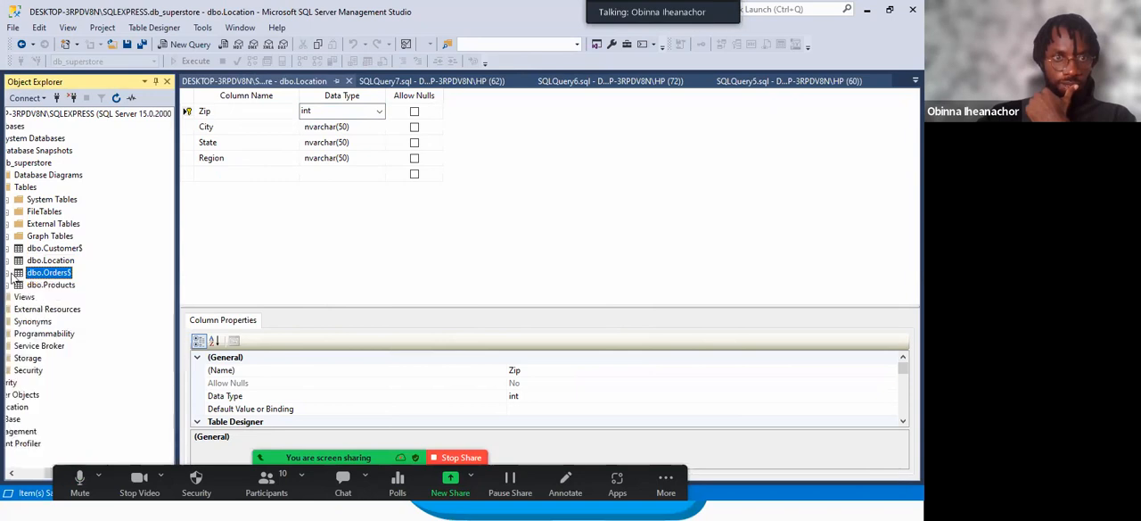
Bring up the dbo.Location design again and check the data type of its Zip column.
left_click(57, 262)
right_click(60, 261)
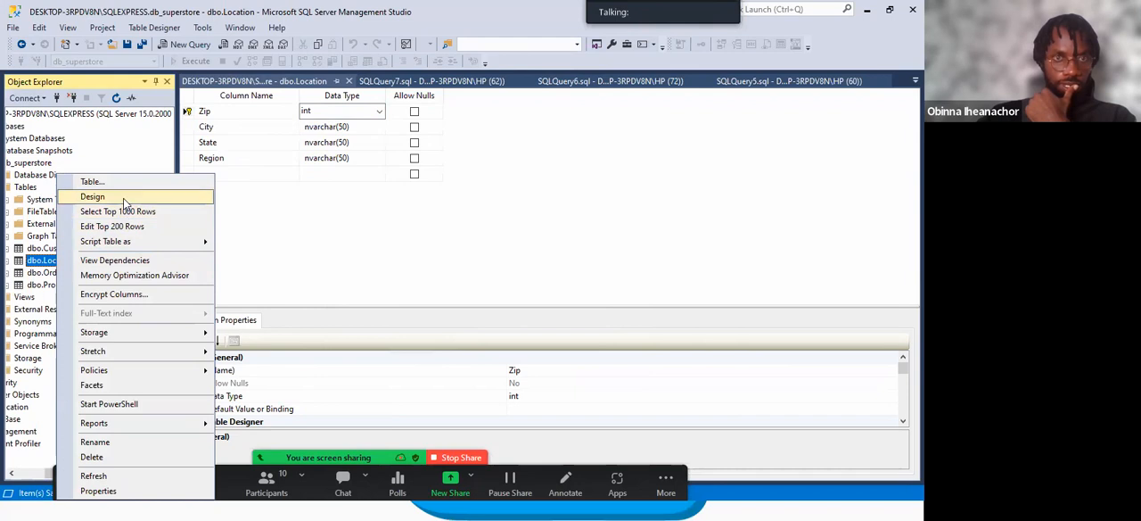
left_click(123, 198)
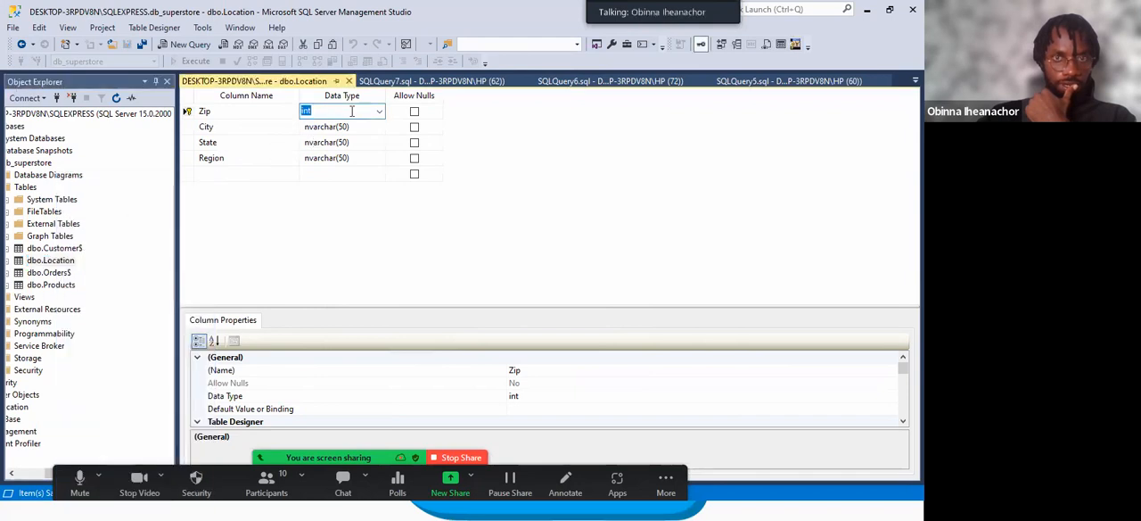
left_click(428, 82)
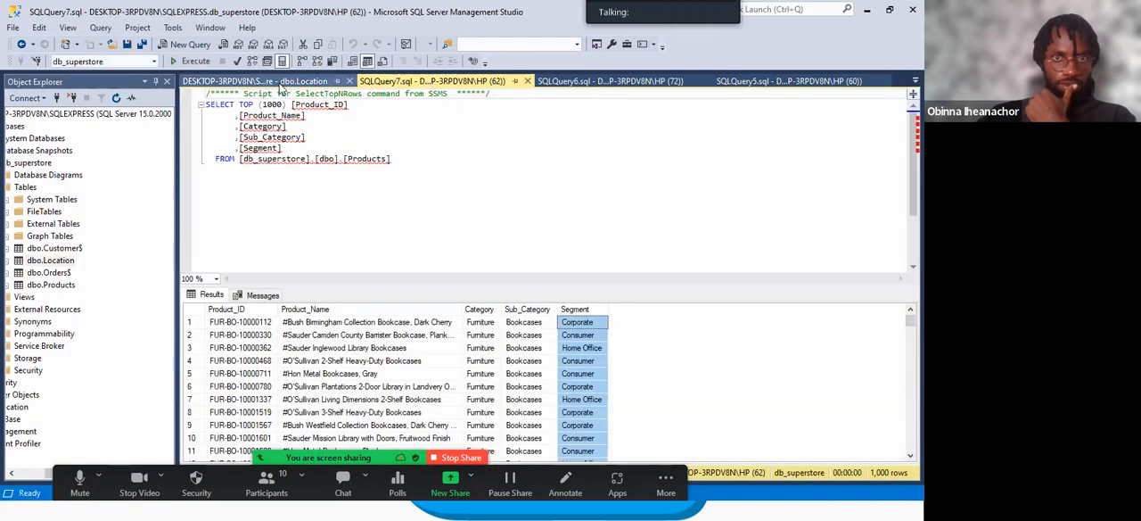
left_click(280, 82)
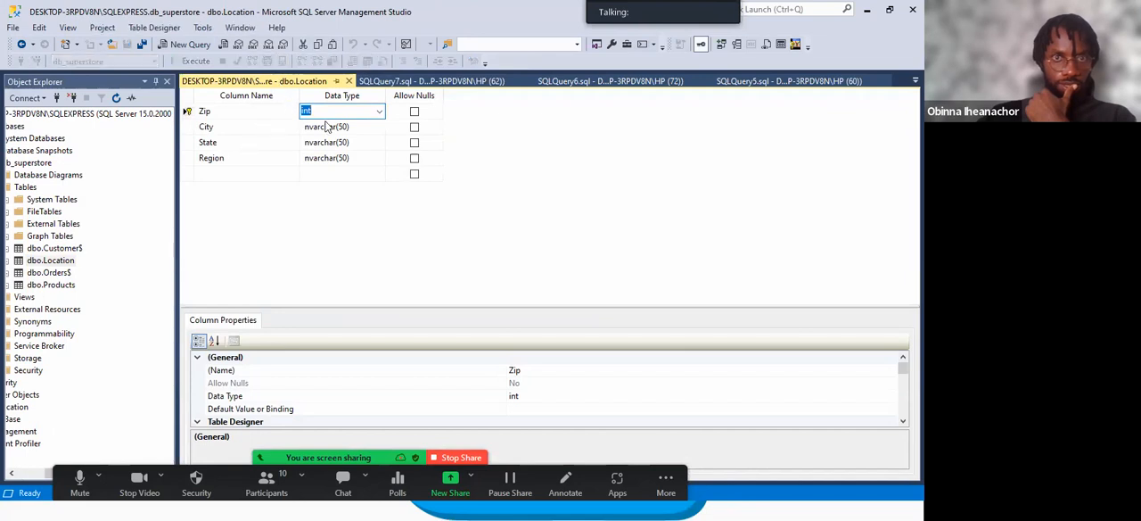
Reopen the dbo.Orders$ design and check the Postal Code column's data type.
left_click(50, 272)
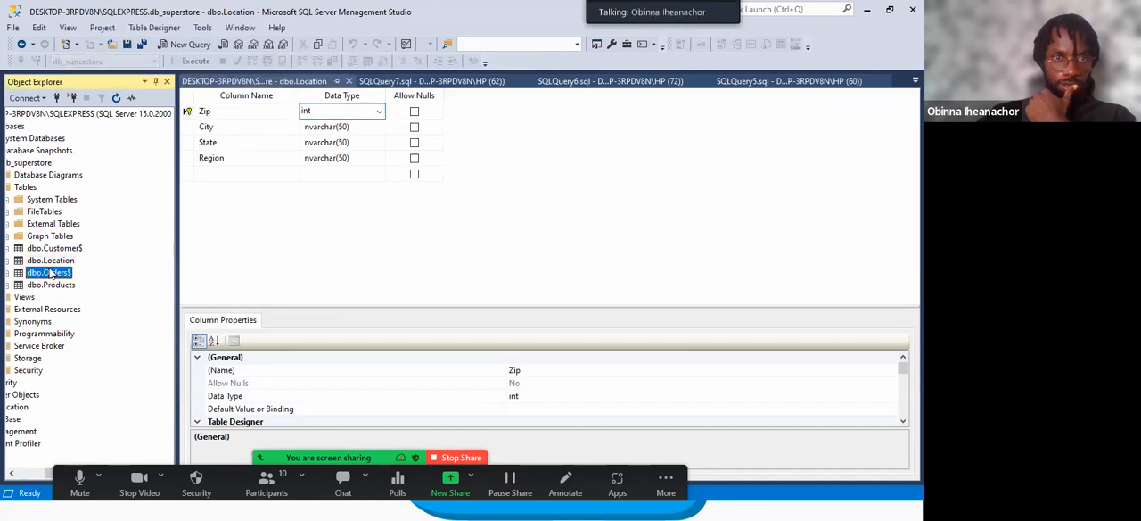
right_click(68, 272)
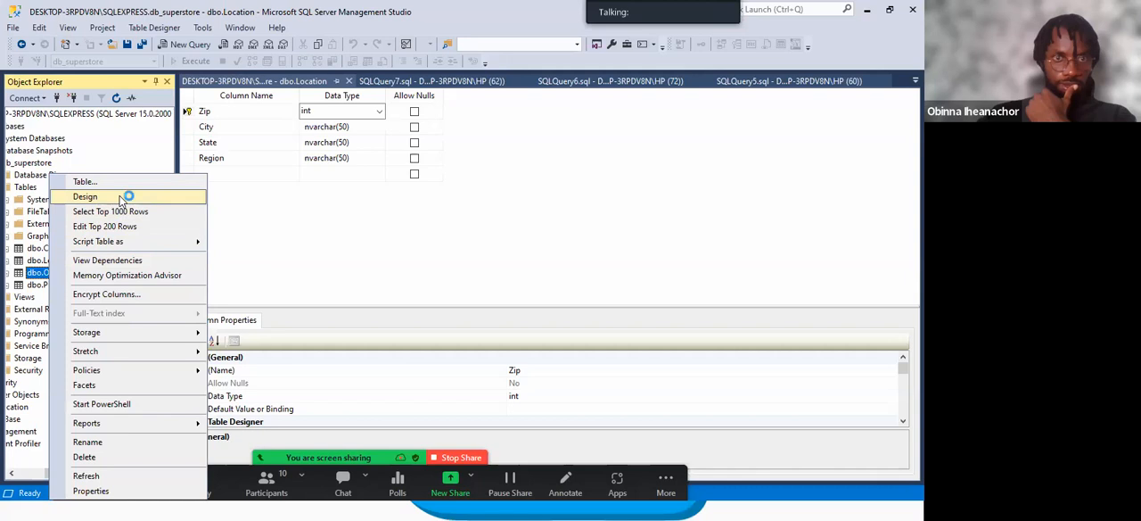
left_click(85, 197)
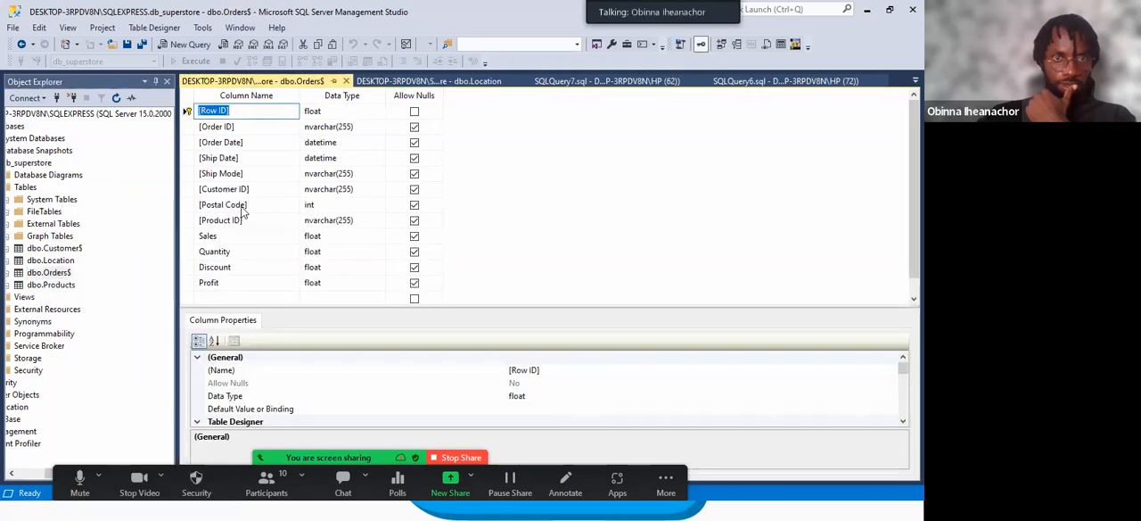
left_click(242, 208)
left_click(310, 204)
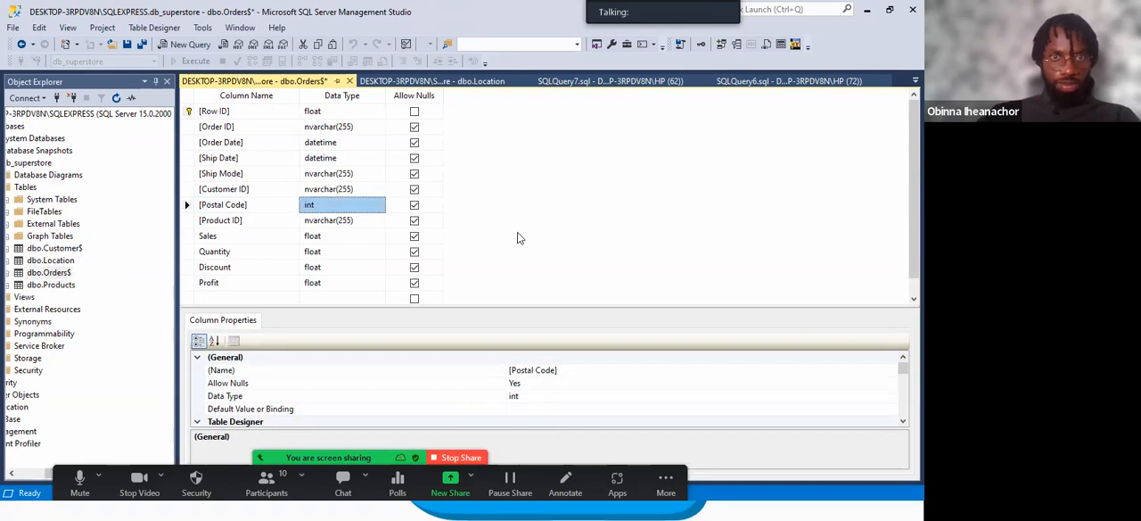
Switch to the dbo.Location design and close it.
left_click(61, 261)
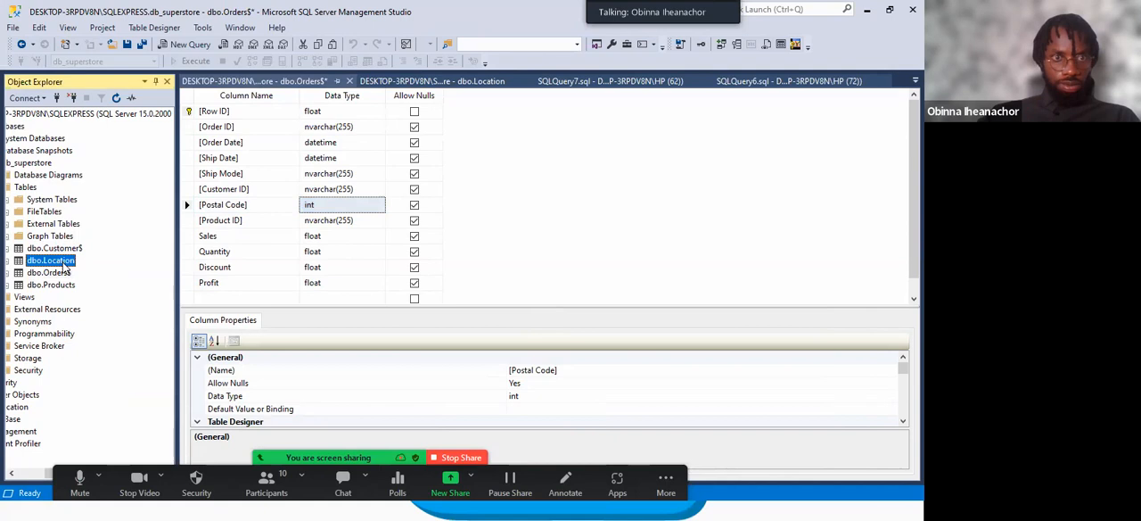
left_click(447, 82)
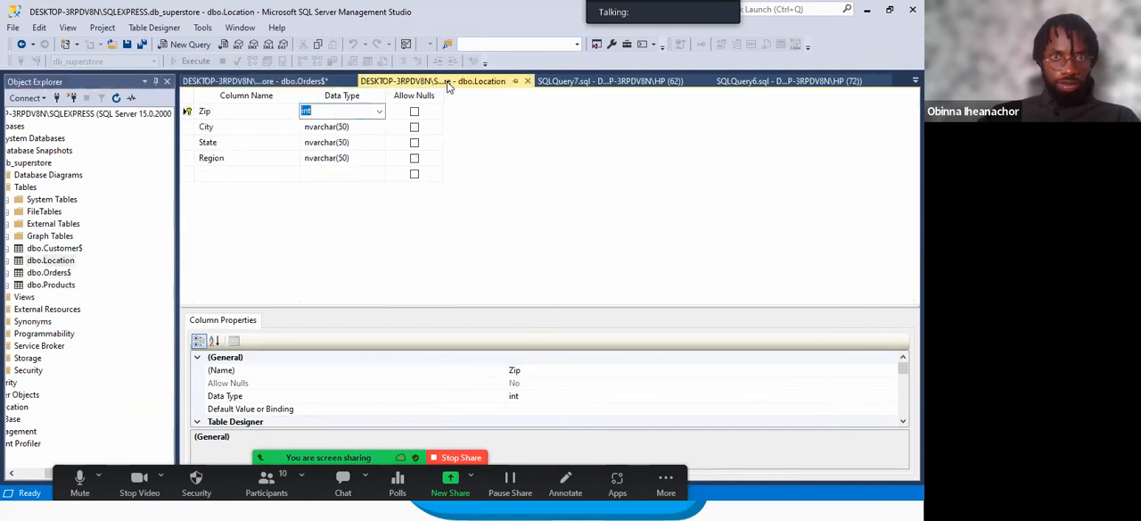
left_click(526, 81)
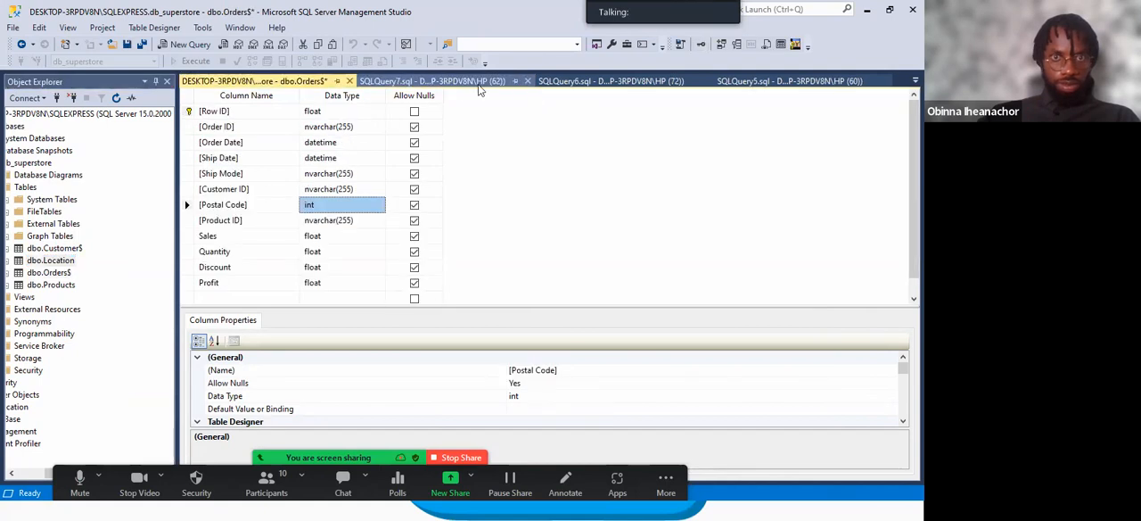
Open the foreign key relationships of dbo.Orders$, delete the existing FK_Orders$_Orders$ relationship and add a new one.
left_click(58, 273)
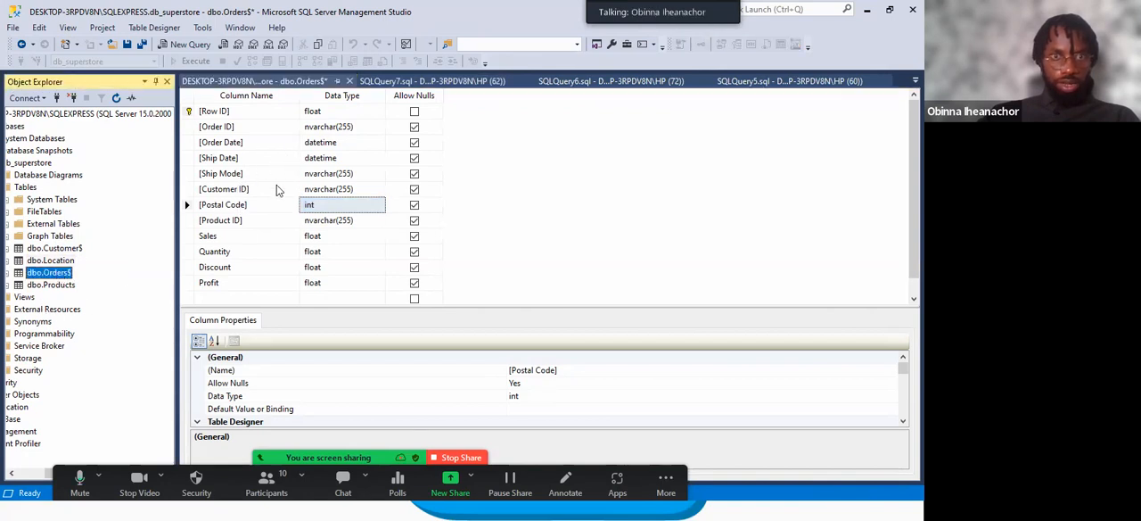
left_click(239, 207)
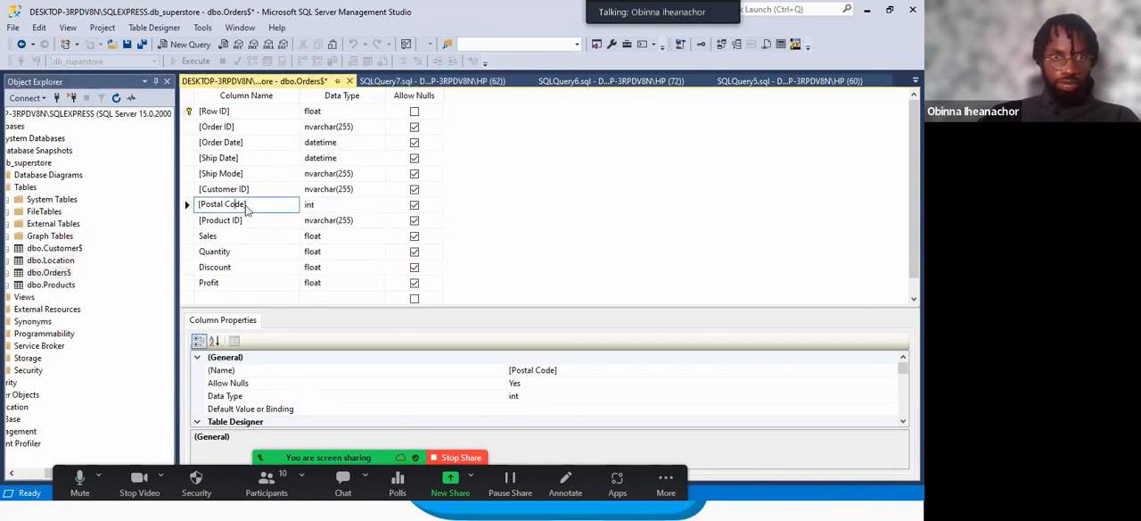
right_click(247, 206)
left_click(294, 261)
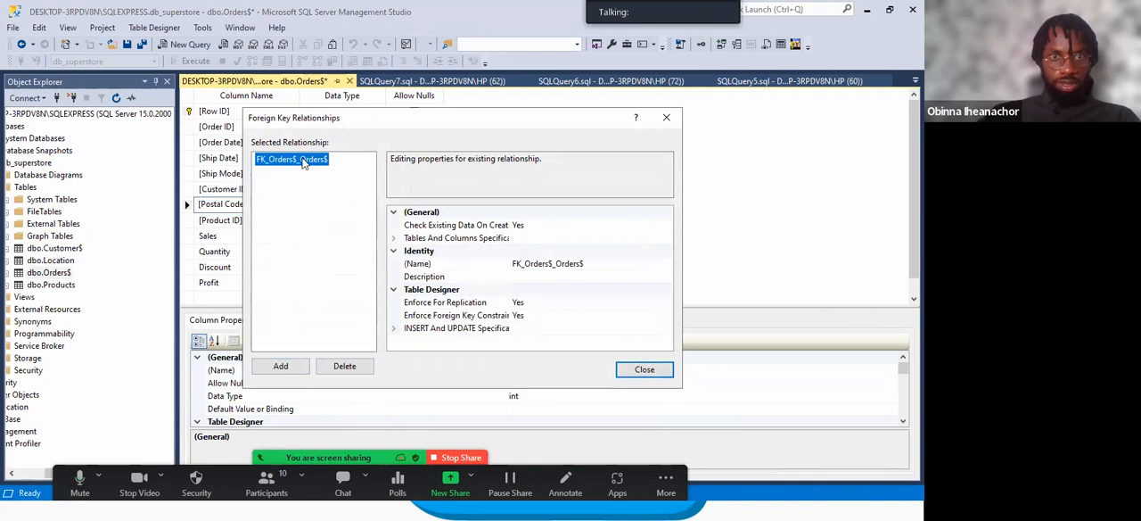
left_click(345, 366)
left_click(300, 369)
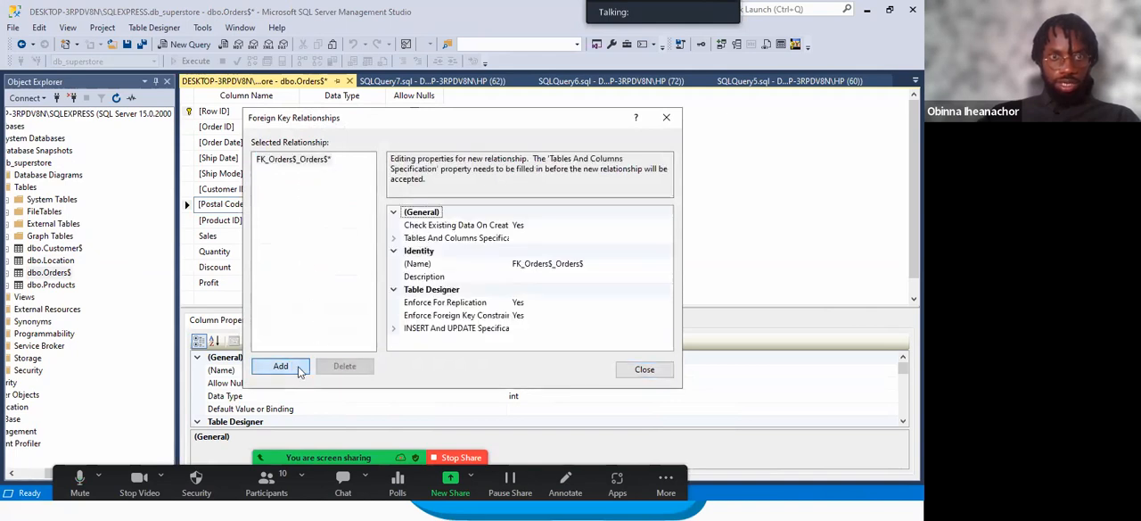
In the new relationship's table and column specification, try to map Zip of primary key table Location to Postal Code of Orders$.
left_click(444, 239)
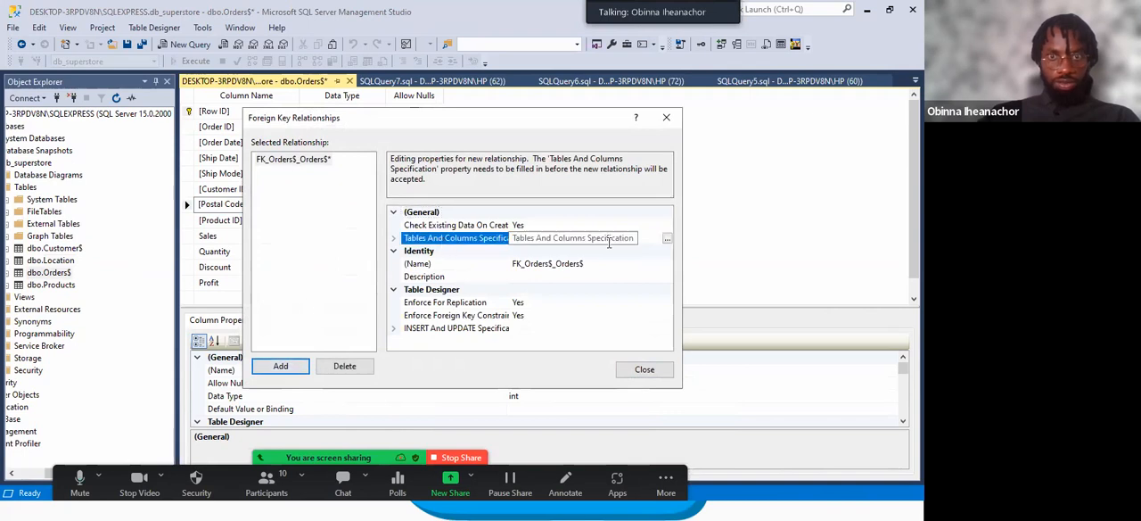
left_click(667, 239)
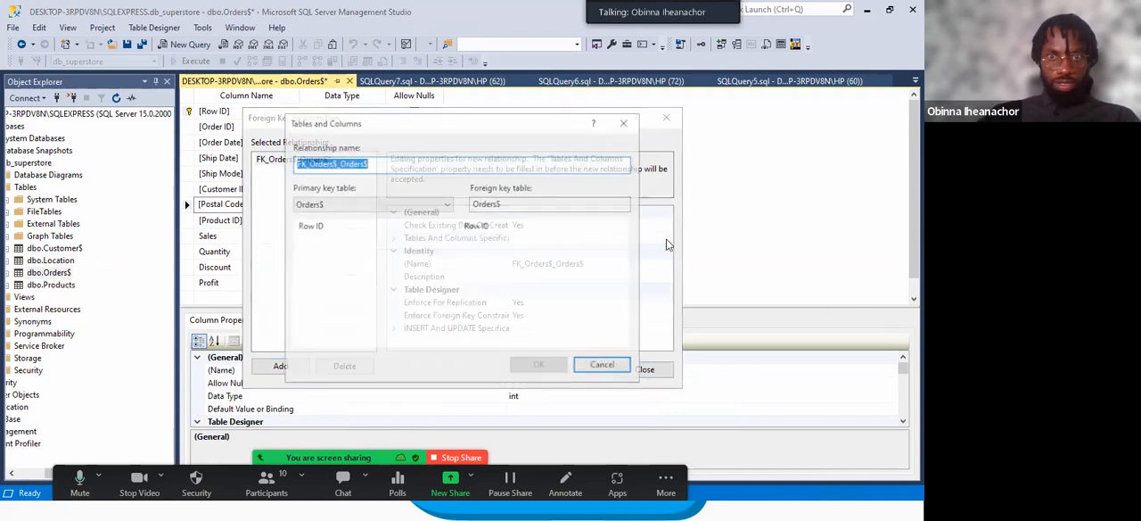
left_click(393, 204)
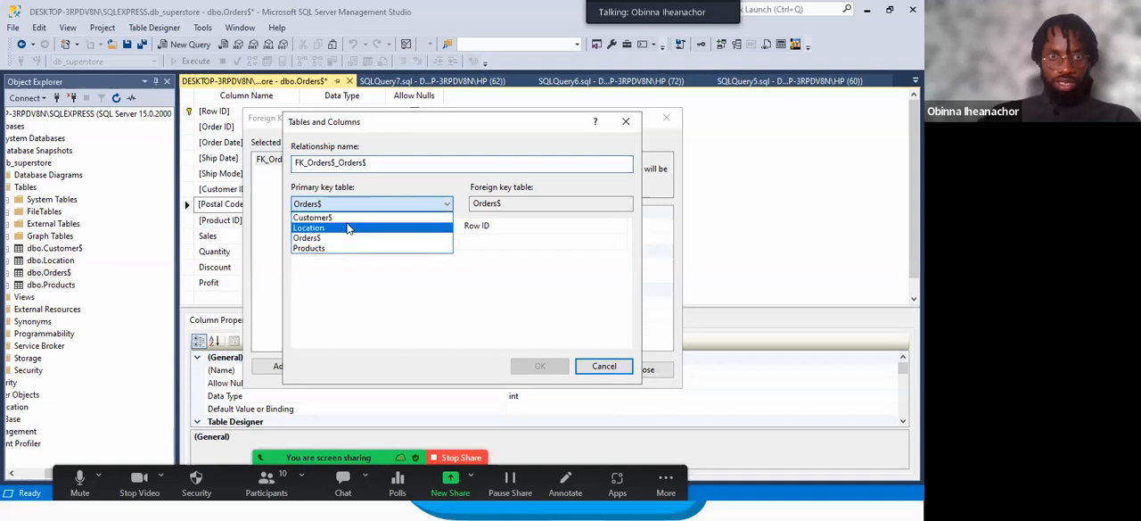
left_click(346, 229)
left_click(393, 240)
left_click(392, 240)
left_click(335, 293)
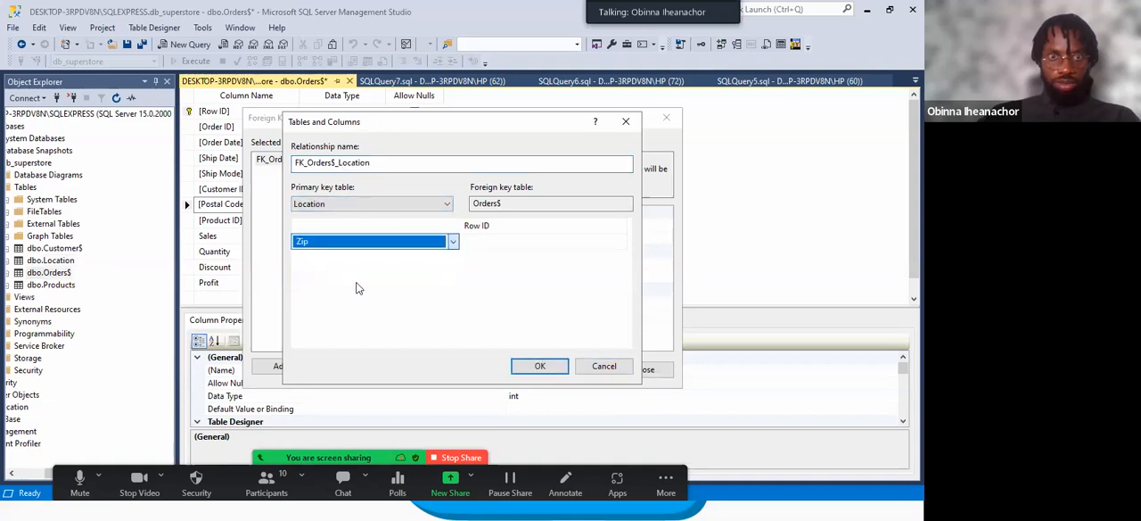
left_click(499, 242)
left_click(499, 245)
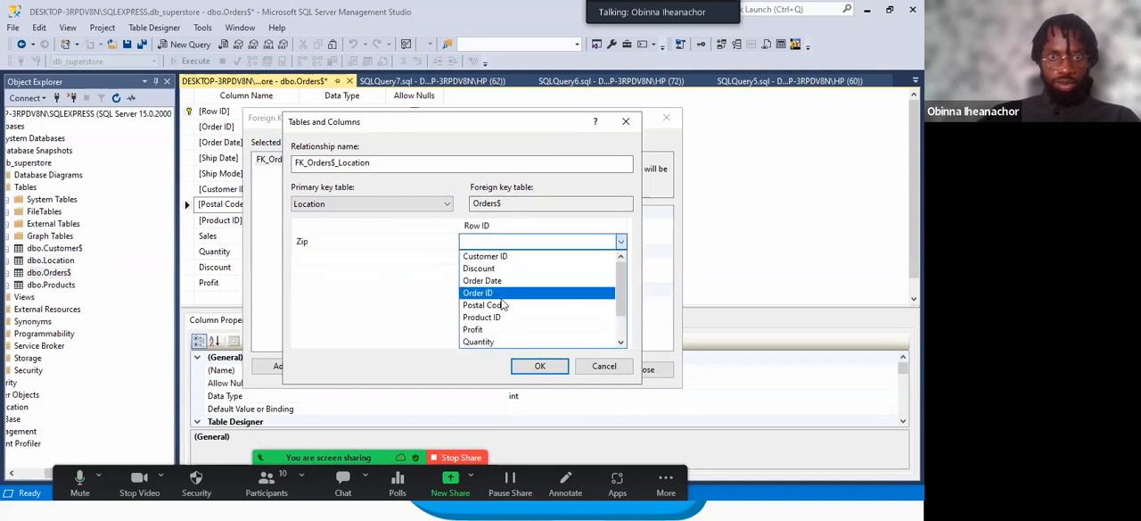
left_click(502, 305)
left_click(539, 367)
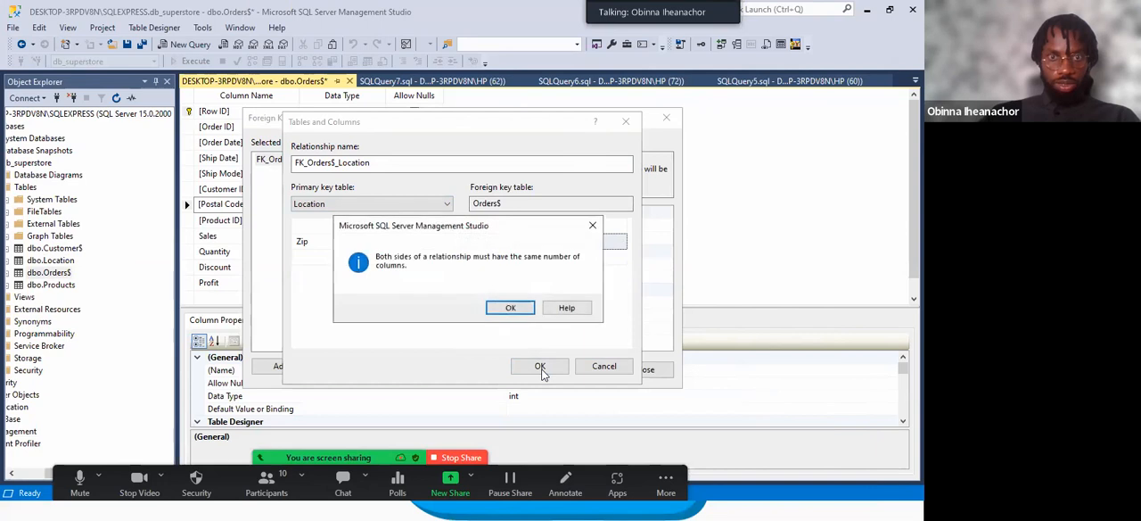
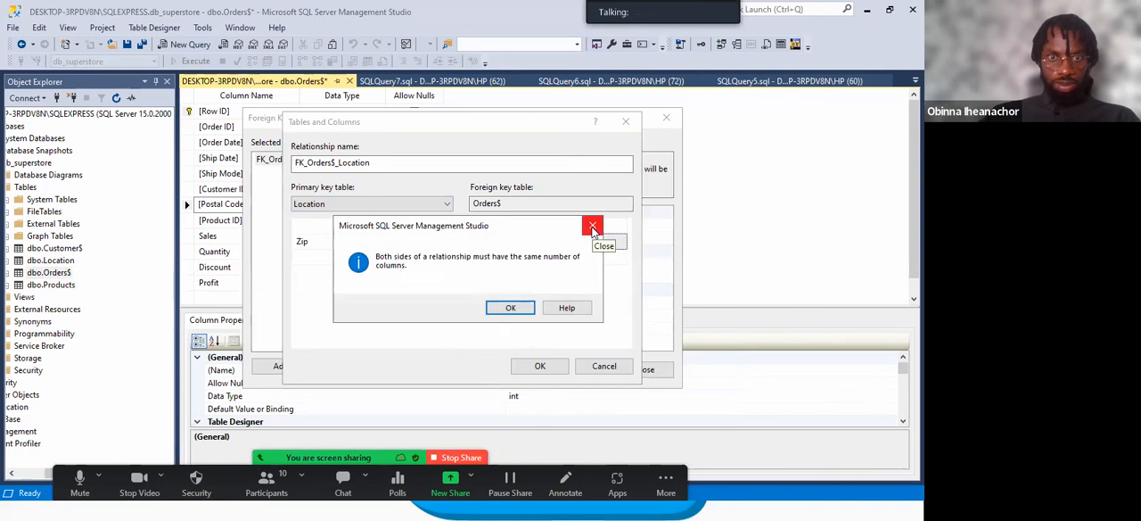
Dismiss the column mismatch message and look through the Orders$ foreign key columns for a replacement for Row ID, keeping Location as primary key table.
left_click(594, 228)
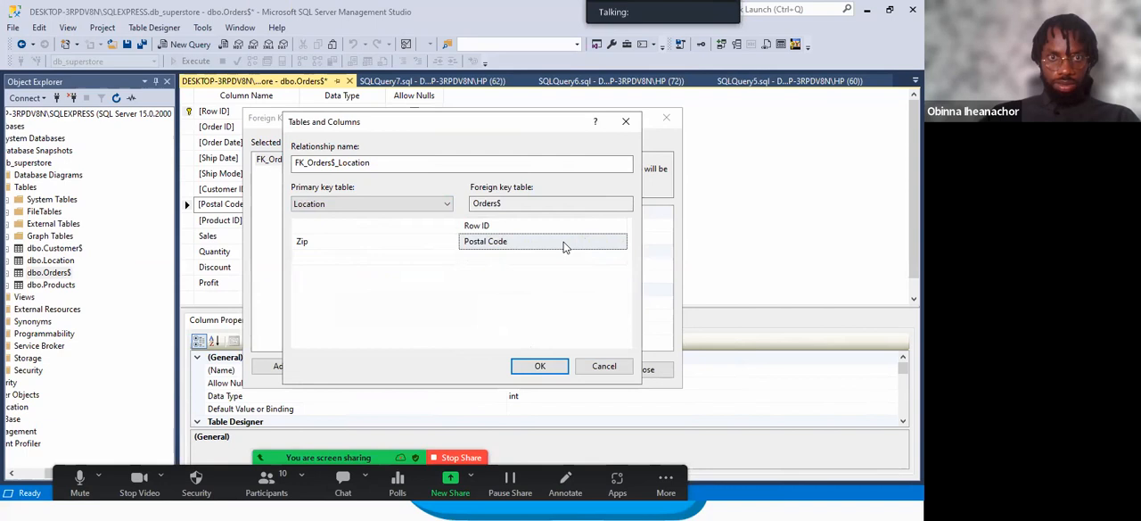
left_click(442, 204)
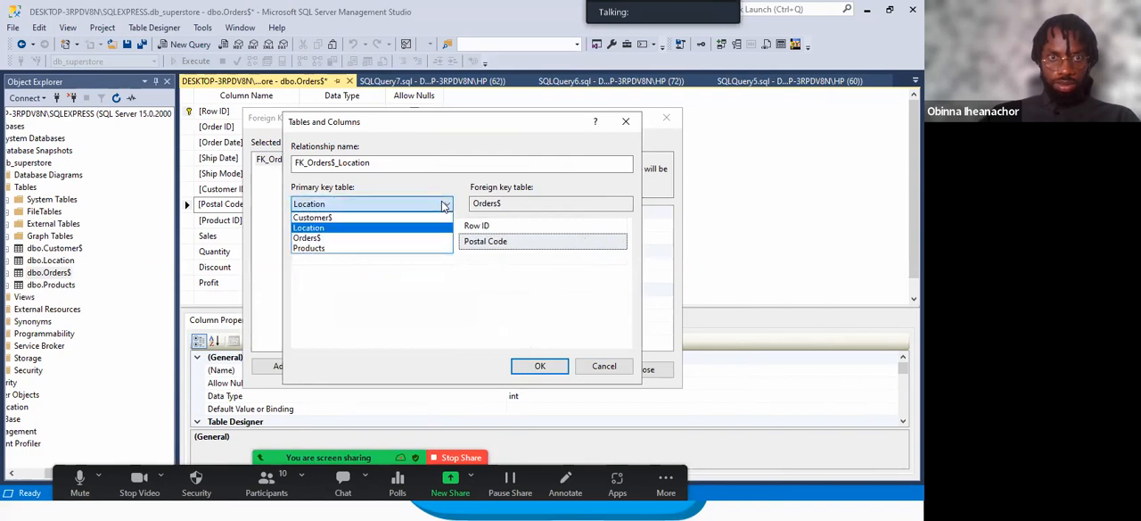
left_click(428, 228)
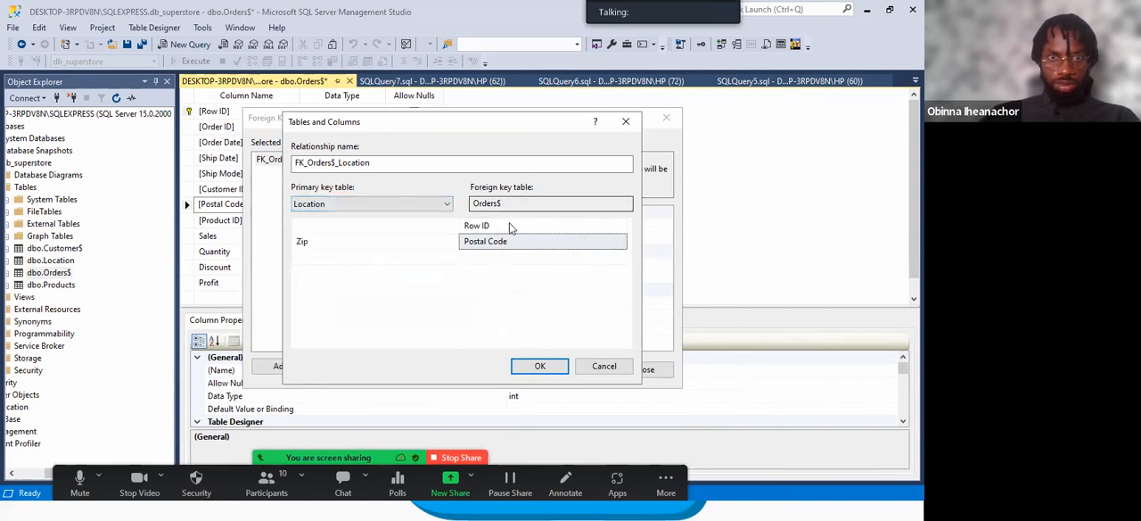
left_click(505, 229)
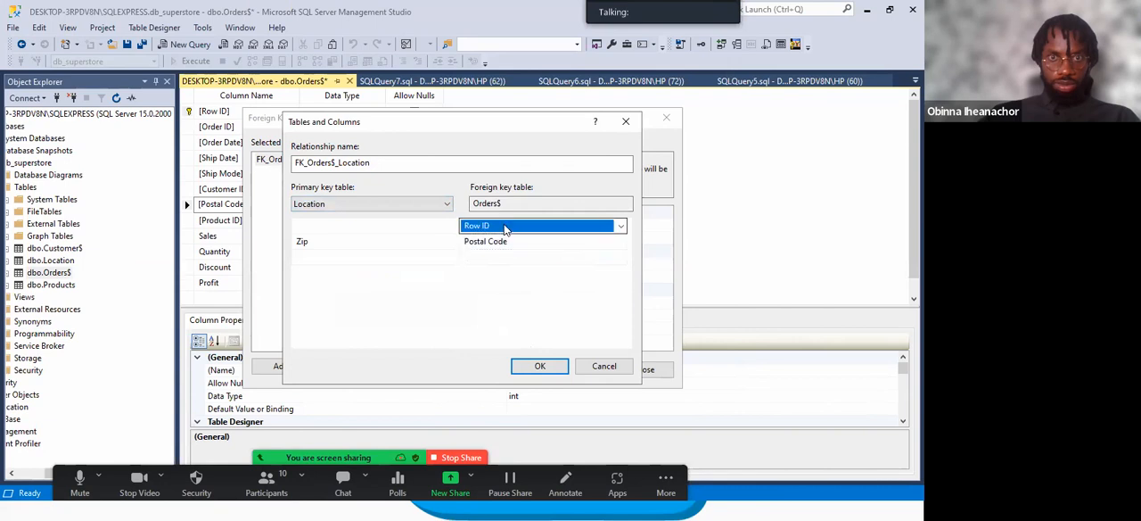
left_click(620, 227)
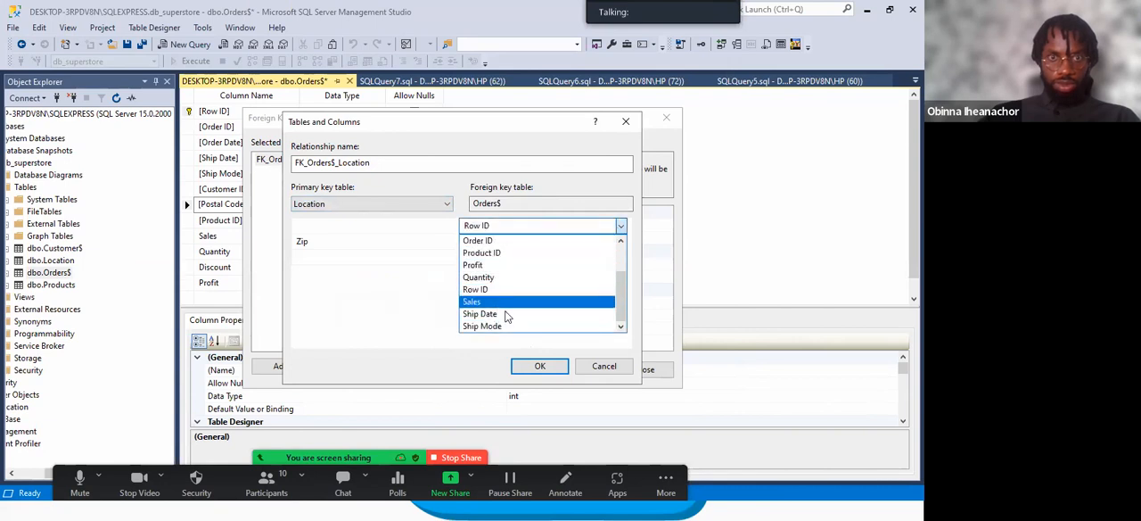
scroll(505, 270, "up", 2)
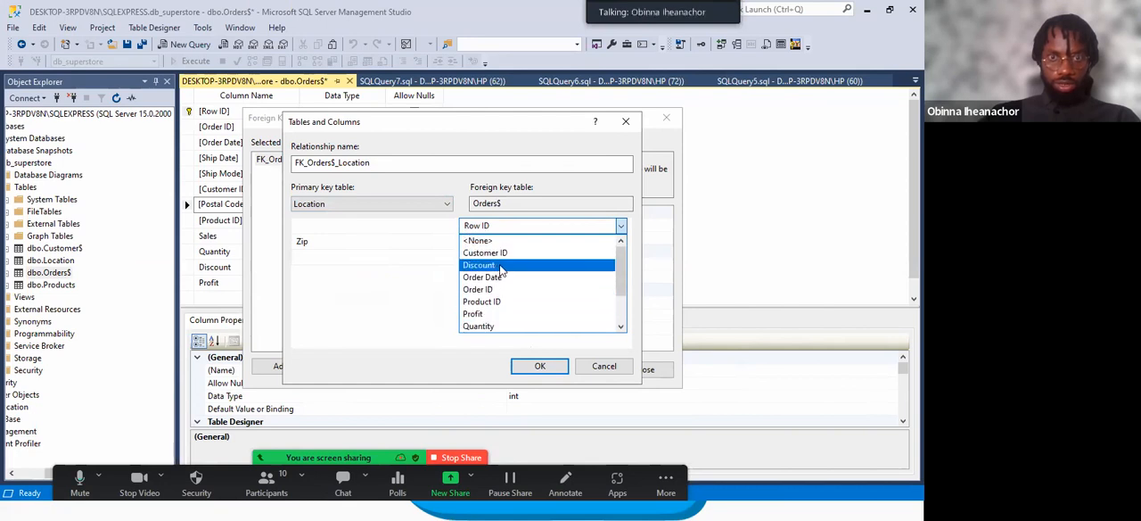
scroll(492, 294, "down", 2)
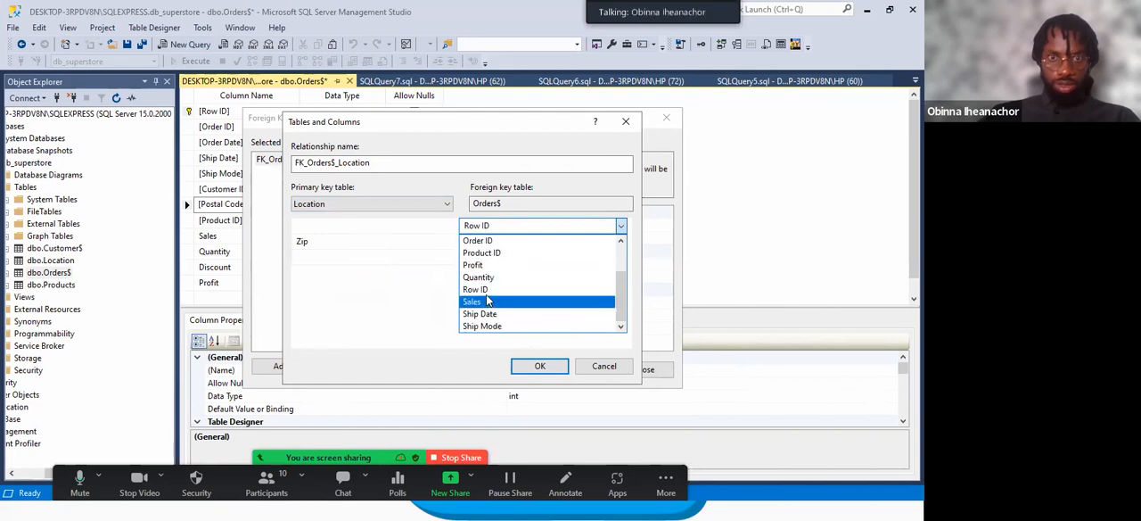
scroll(488, 301, "up", 2)
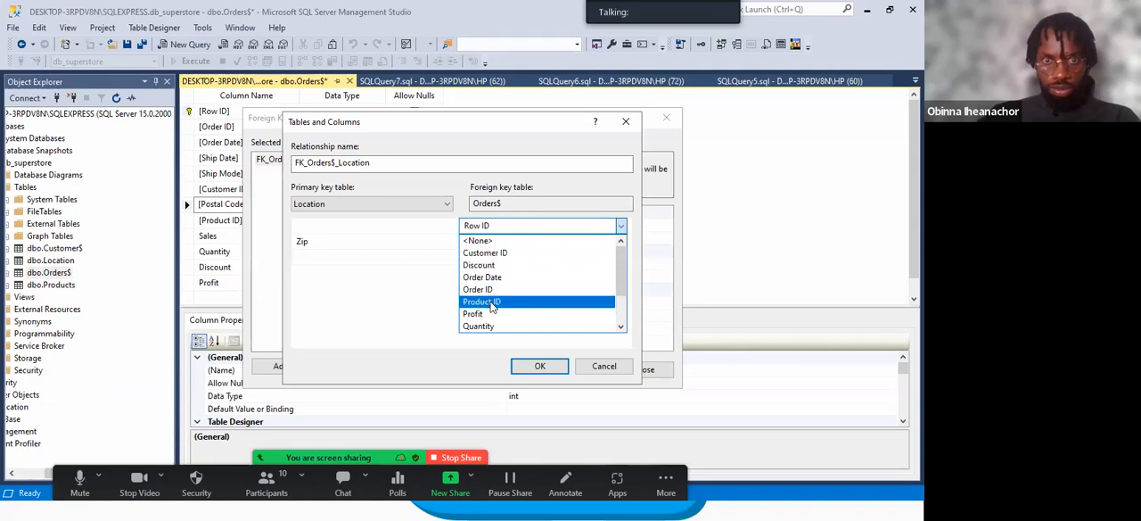
scroll(492, 307, "down", 2)
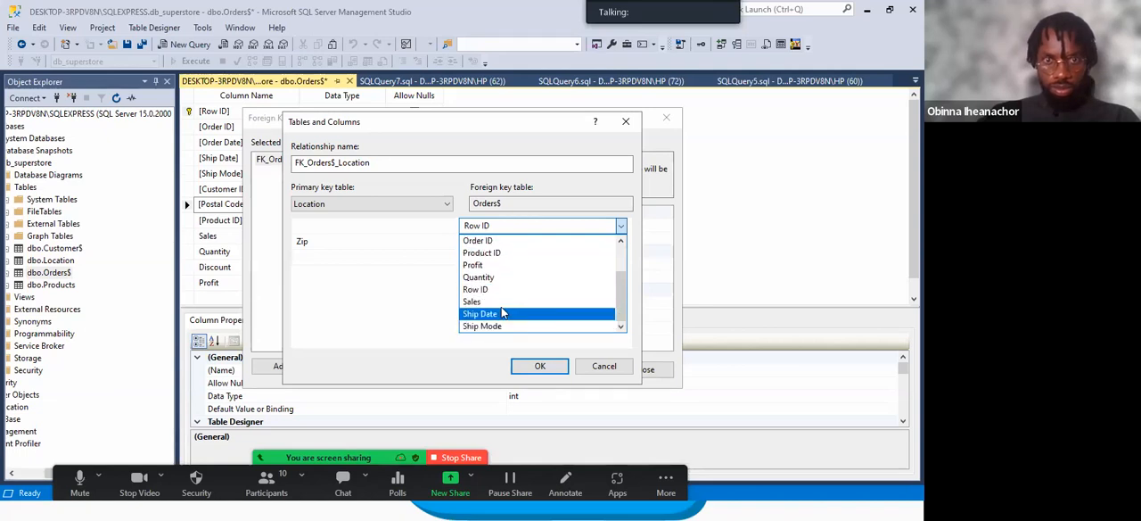
scroll(512, 312, "up", 3)
left_click(432, 307)
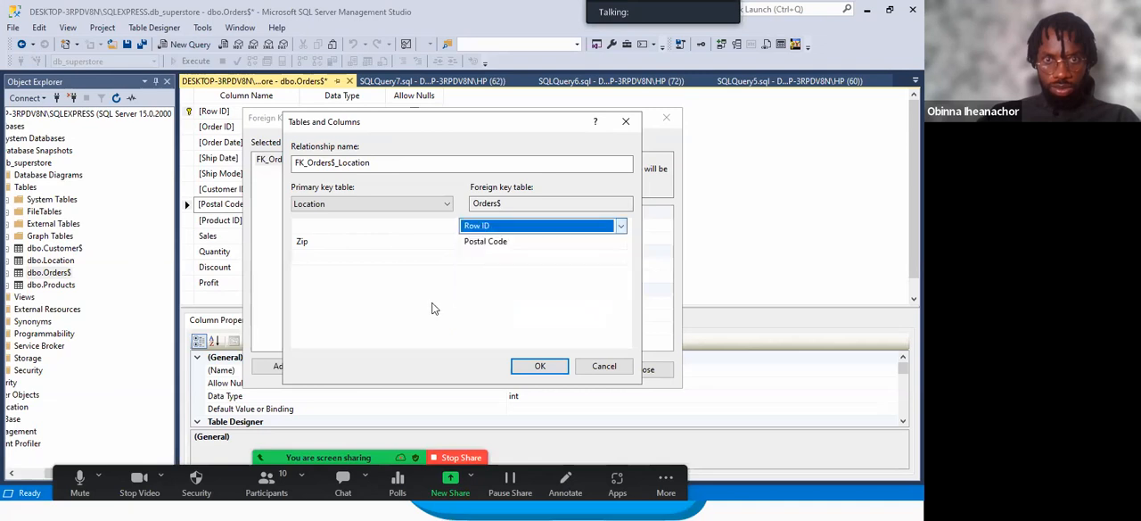
Try to correct the Zip and Postal Code column pairing, discarding the table and column specification and closing the relationships.
left_click(526, 242)
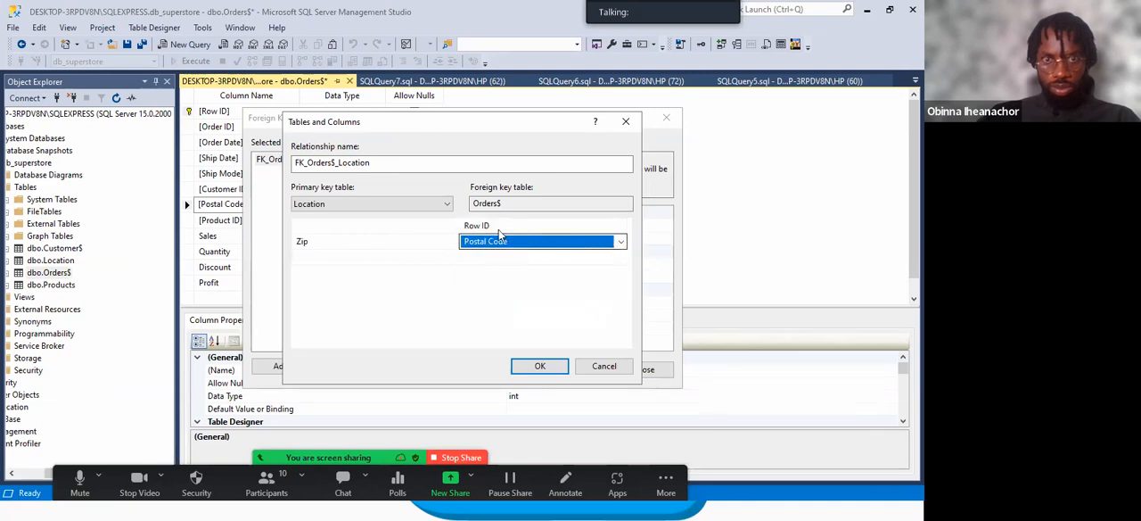
left_click(423, 239)
left_click(420, 228)
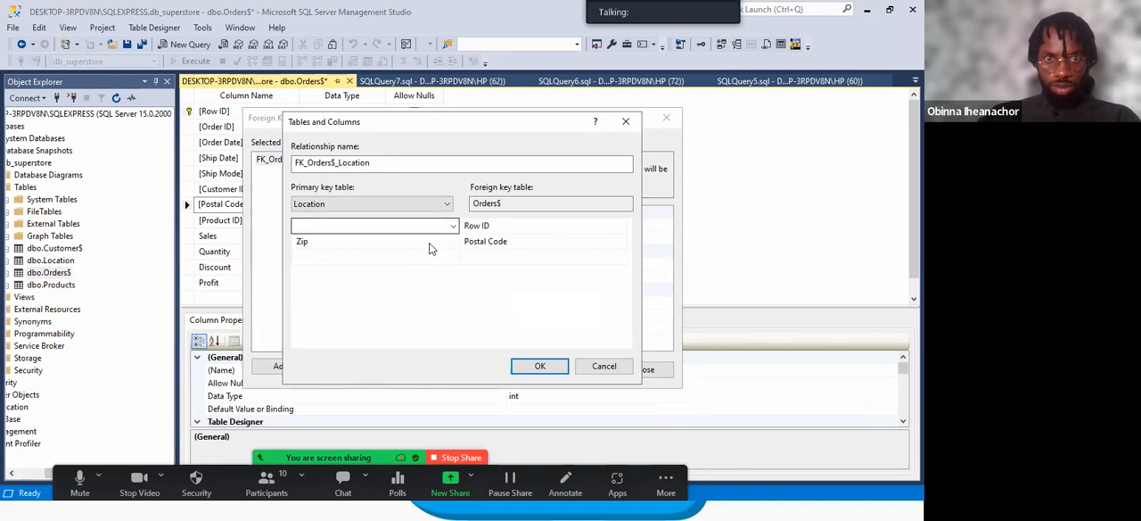
left_click(429, 241)
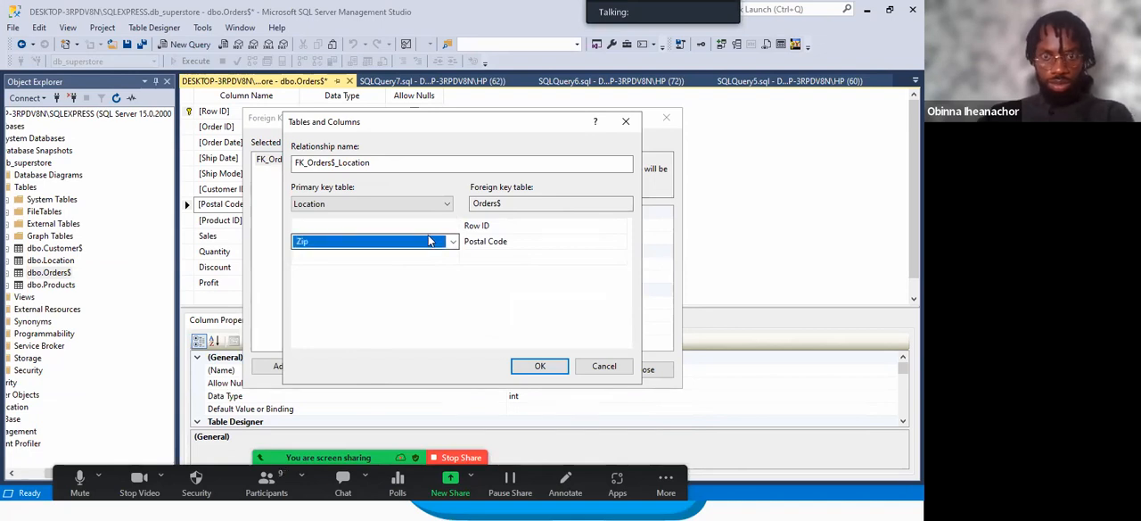
left_click(439, 227)
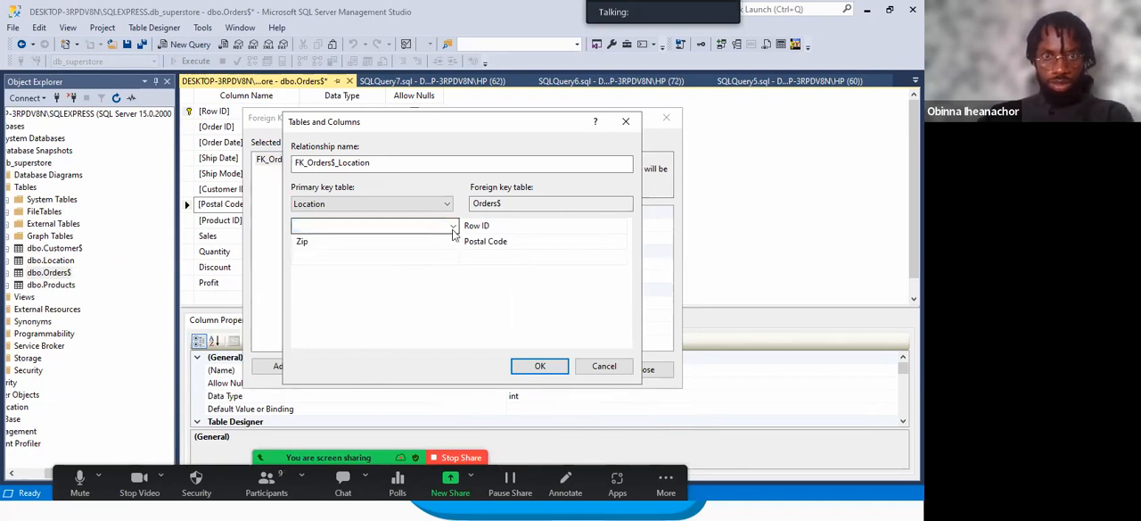
left_click(453, 228)
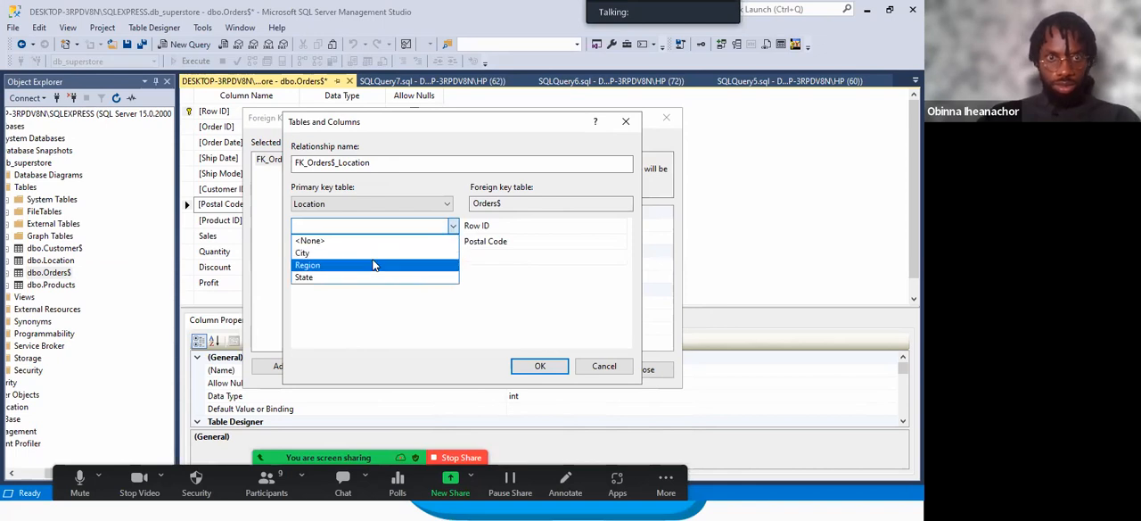
left_click(360, 306)
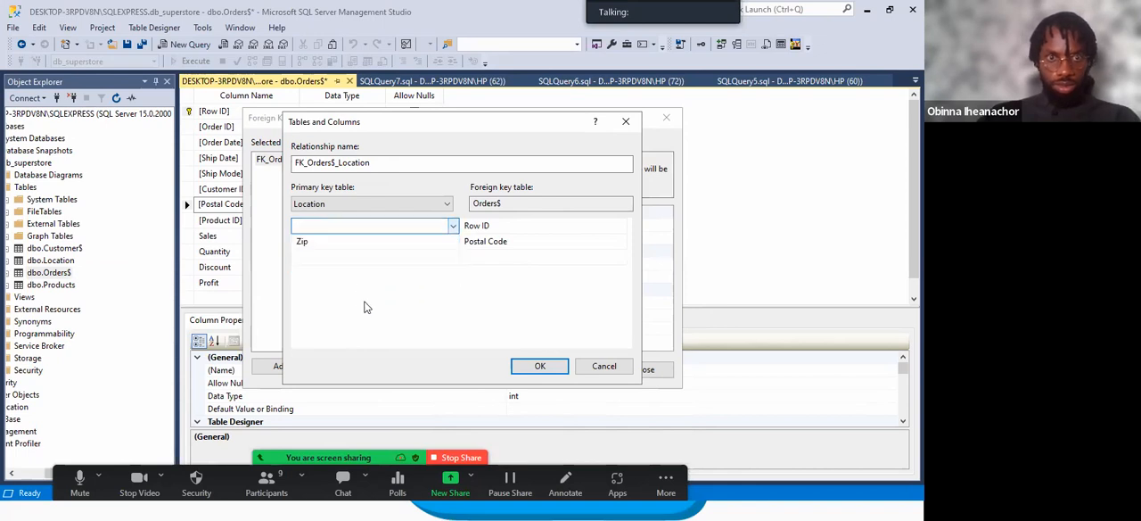
left_click(453, 246)
left_click(453, 246)
left_click(453, 246)
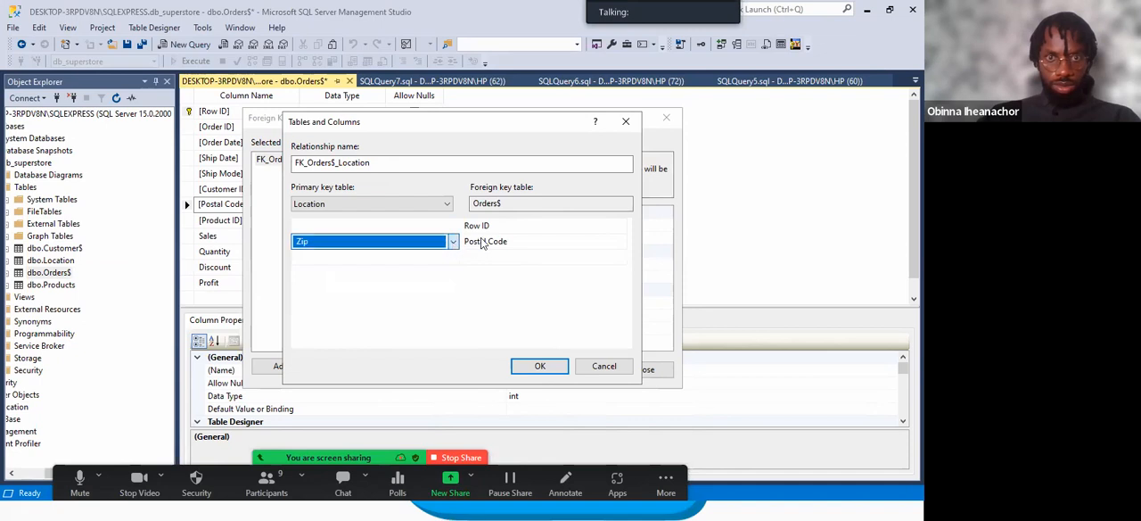
left_click(544, 228)
left_click(622, 227)
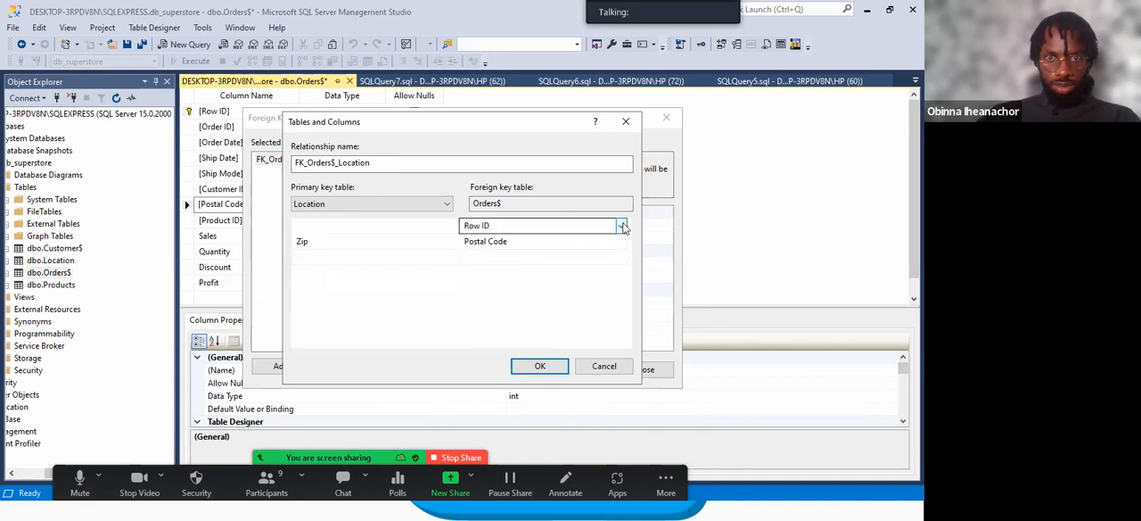
left_click(622, 227)
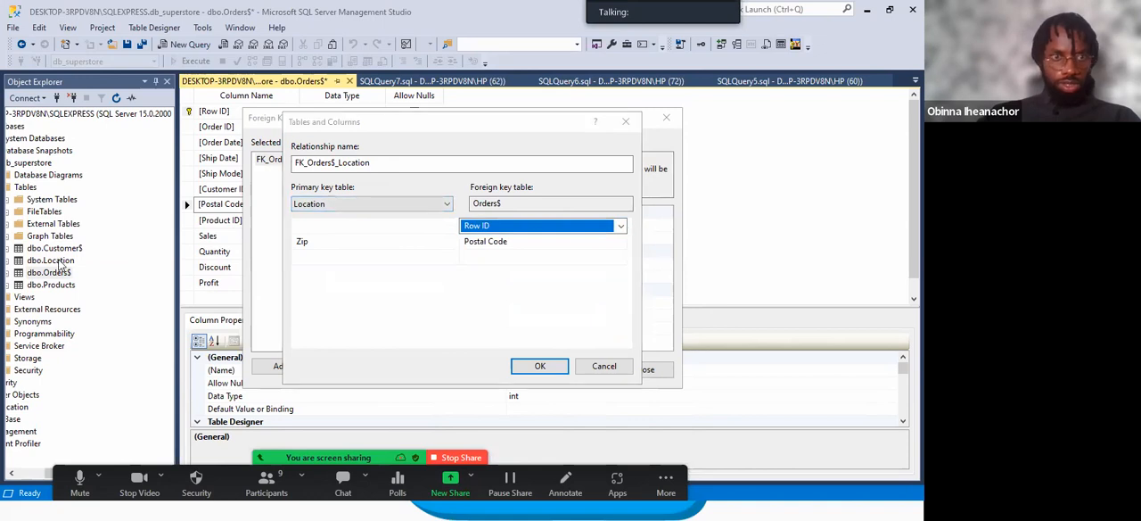
left_click(626, 121)
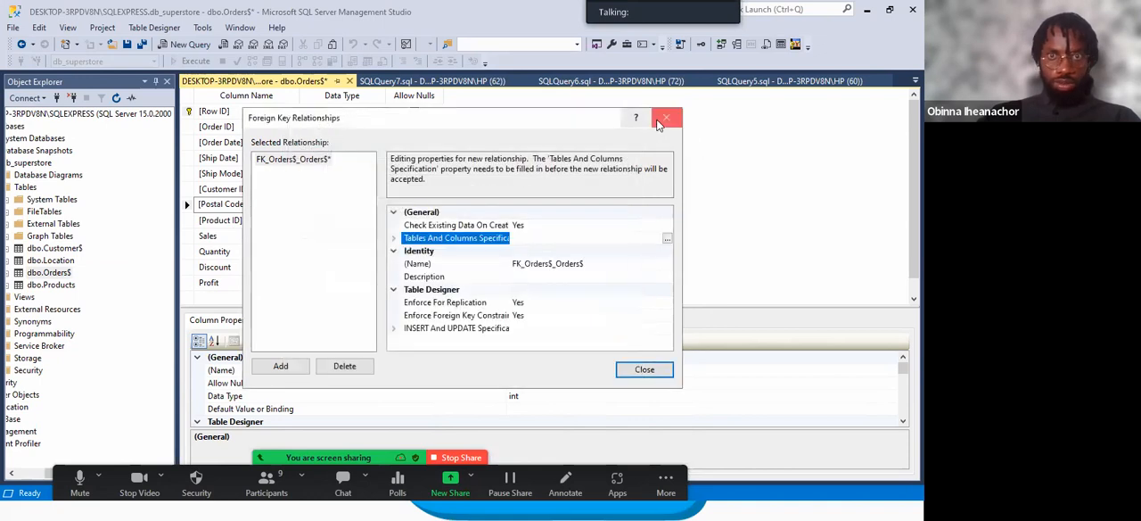
left_click(664, 120)
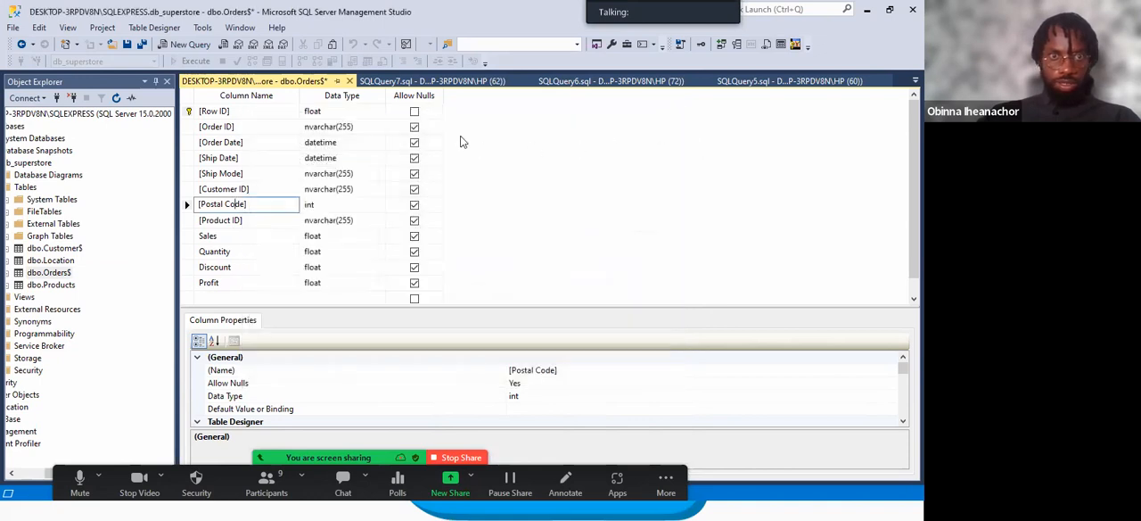
Open the dbo.Location table design and check the Zip column's data type.
left_click(414, 82)
left_click(259, 81)
left_click(62, 260)
right_click(62, 260)
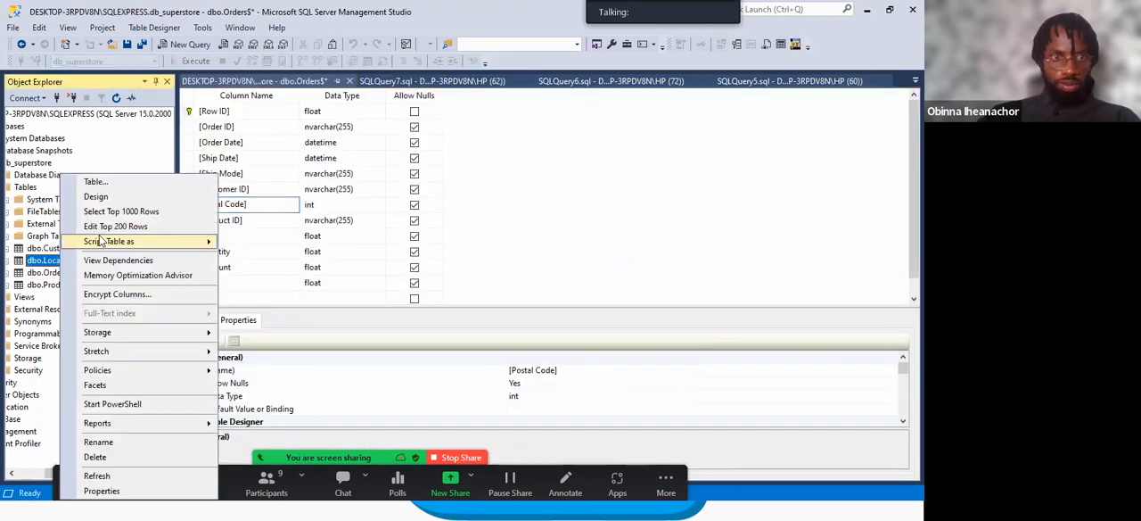
left_click(119, 194)
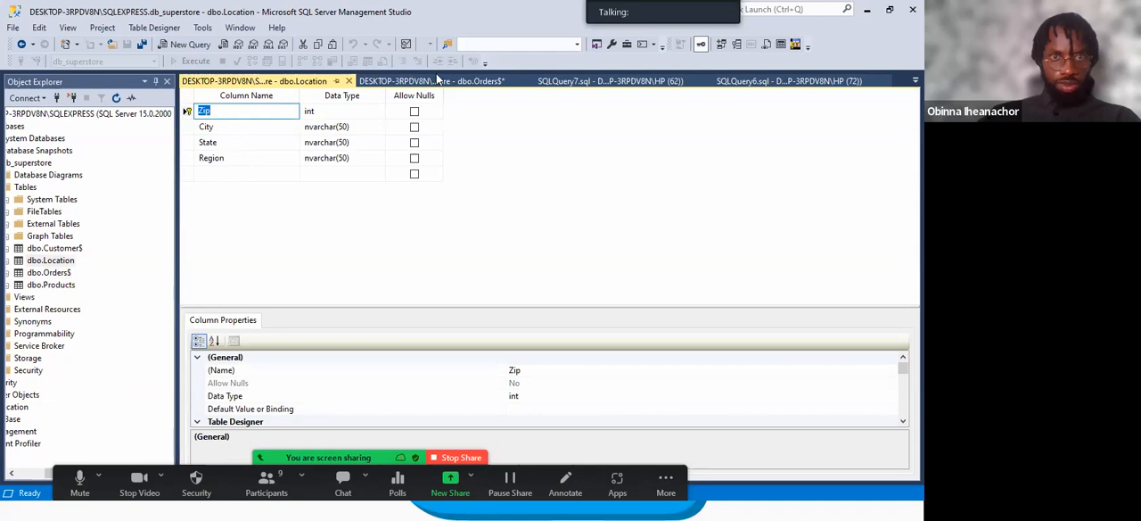
Return to the dbo.Orders$ design and set the primary key table of the FK_Orders$_Orders$ relationship to Location.
left_click(437, 81)
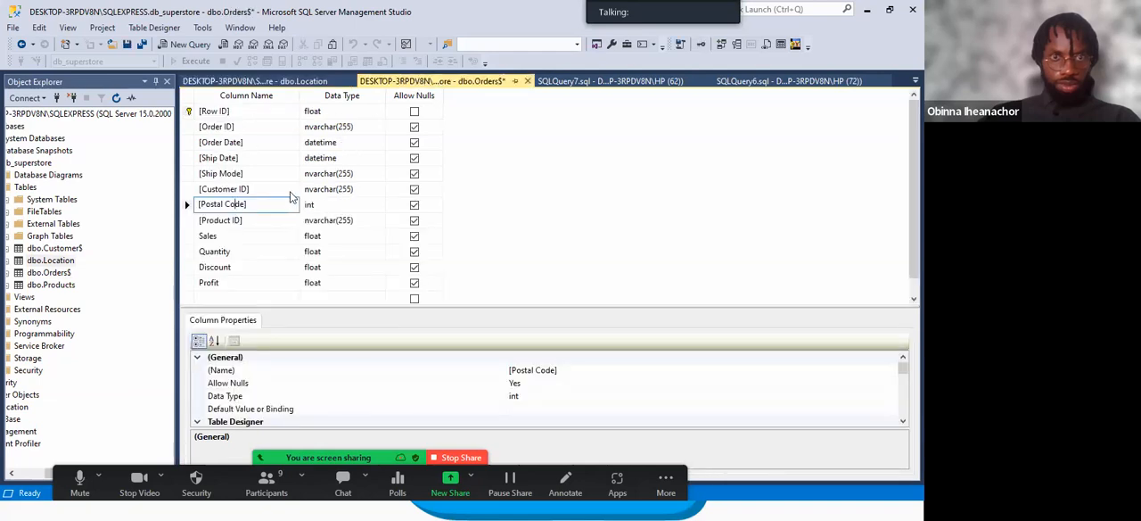
right_click(254, 207)
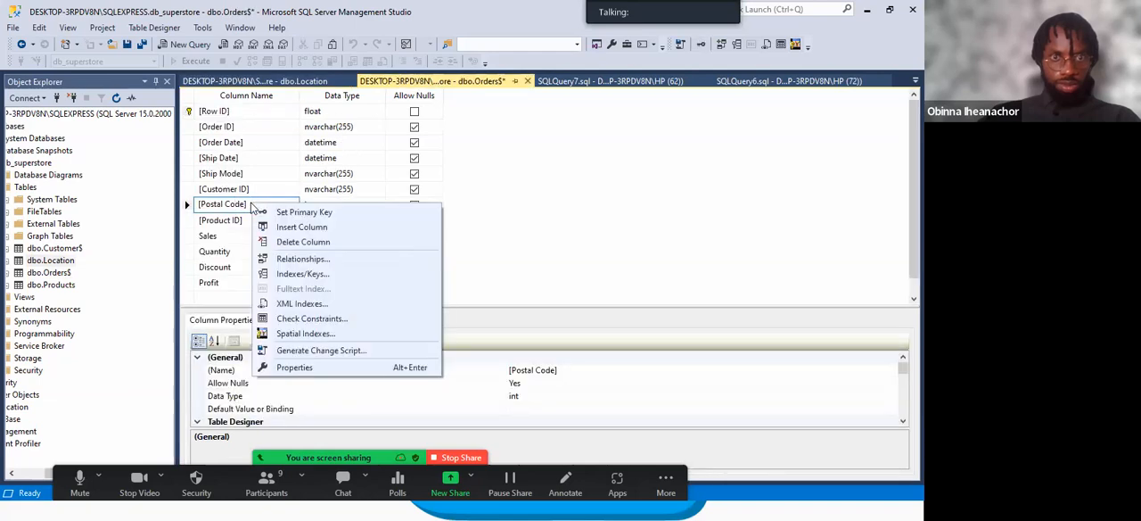
left_click(307, 260)
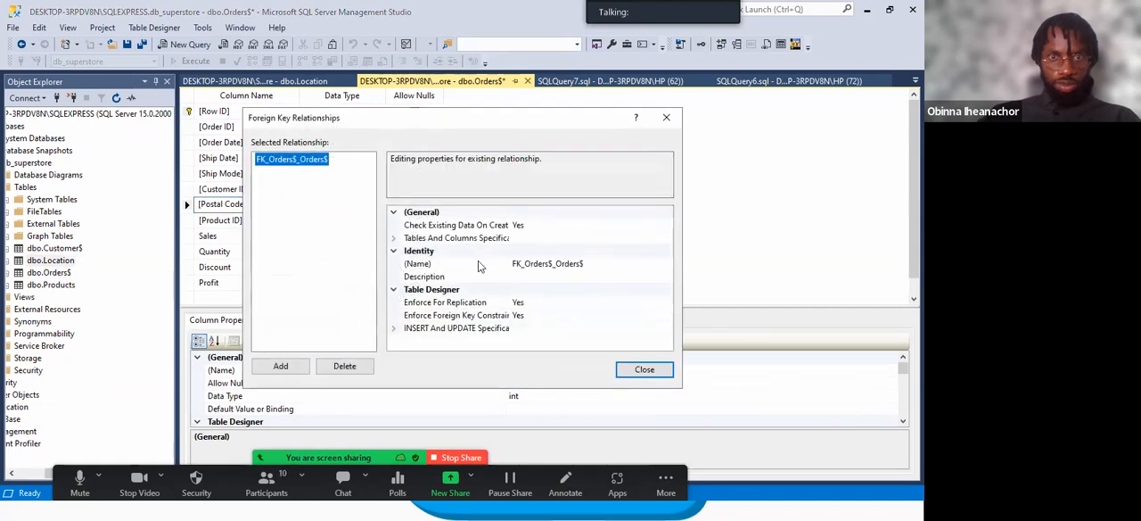
left_click(525, 239)
left_click(667, 240)
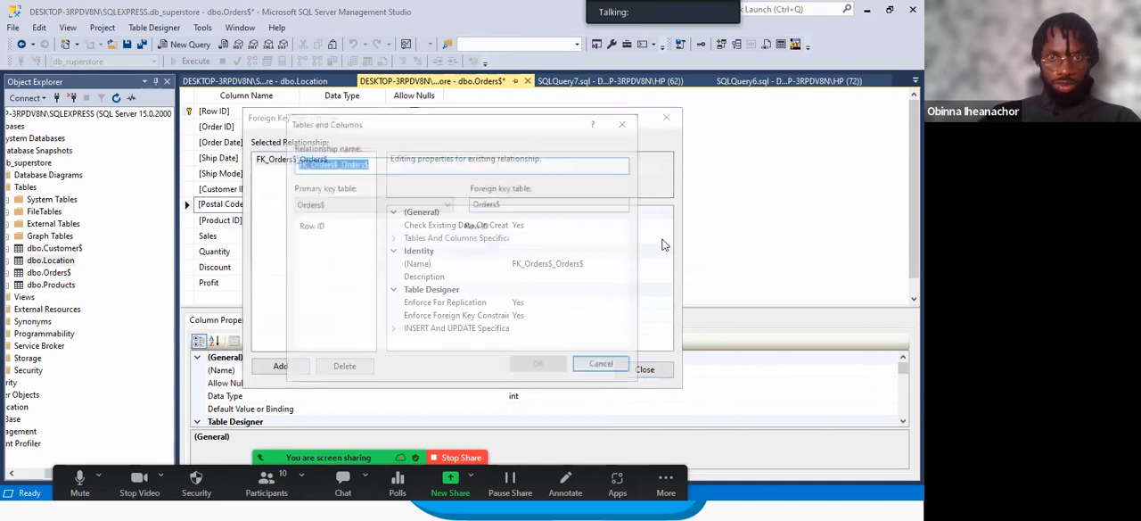
left_click(431, 204)
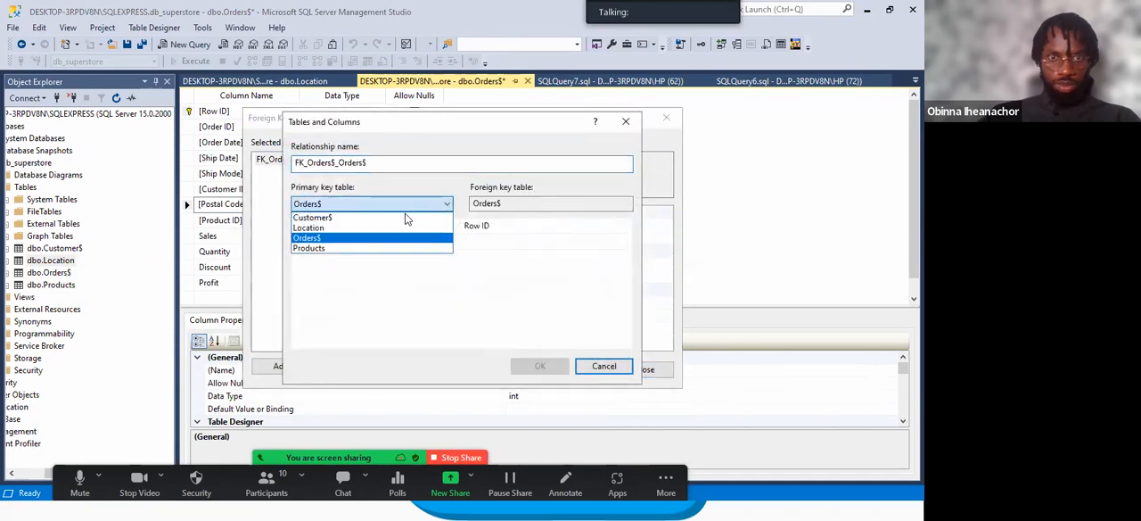
left_click(384, 229)
Map Zip of Location to Postal Code of Orders$ in the relationship, accept the specification and close the relationships.
left_click(405, 227)
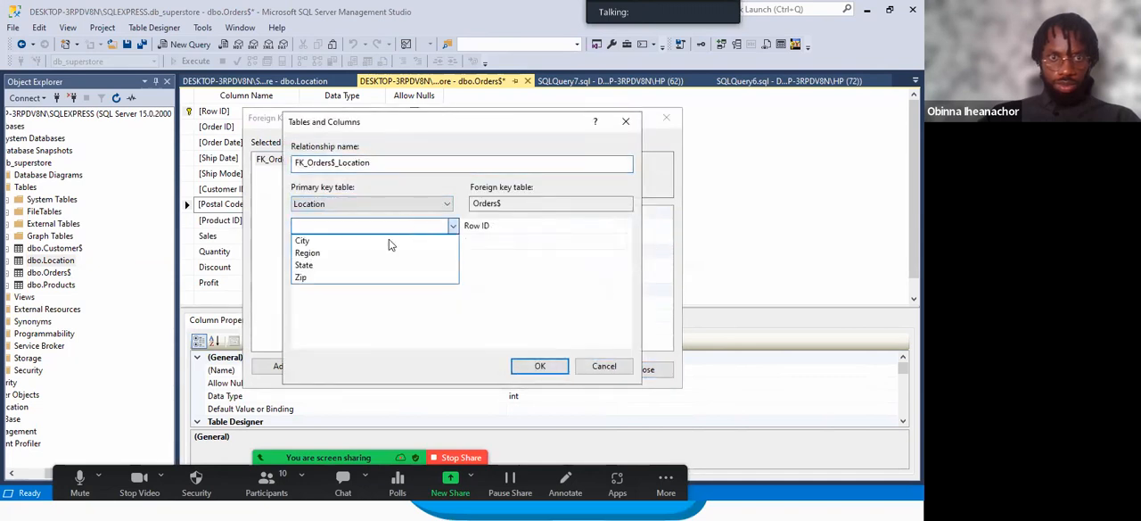
left_click(348, 277)
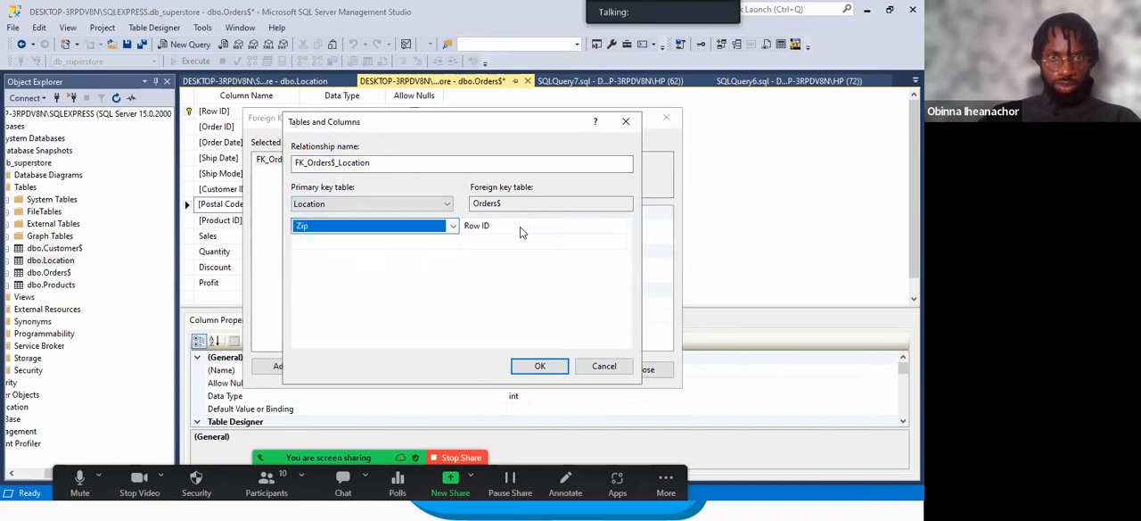
left_click(522, 229)
left_click(620, 226)
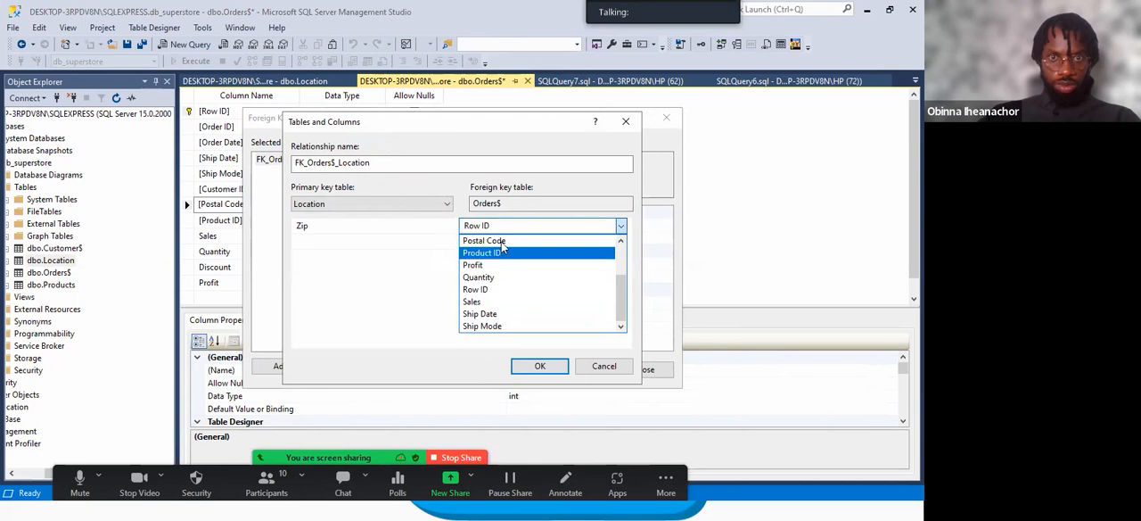
left_click(501, 242)
left_click(540, 365)
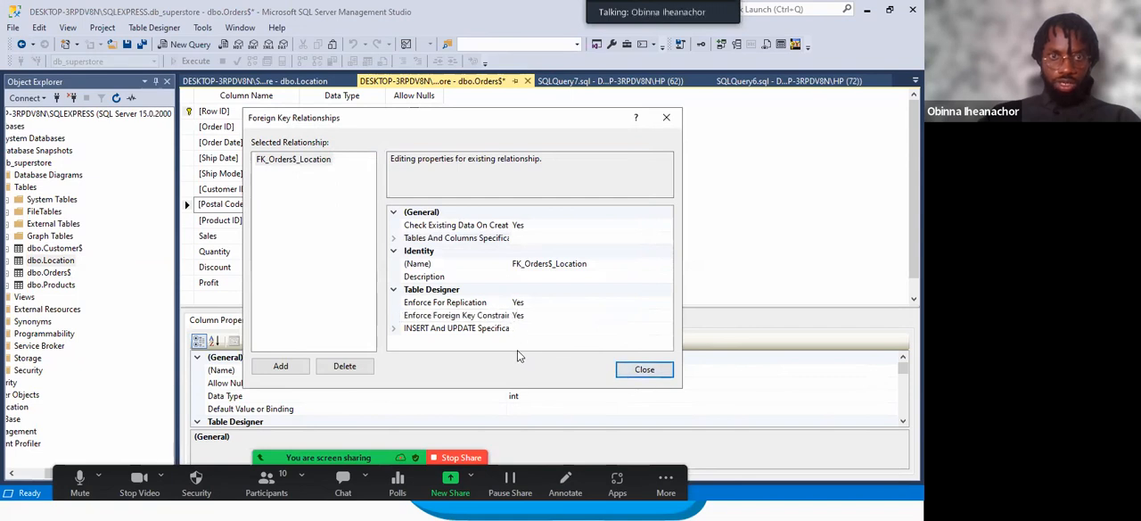
left_click(644, 369)
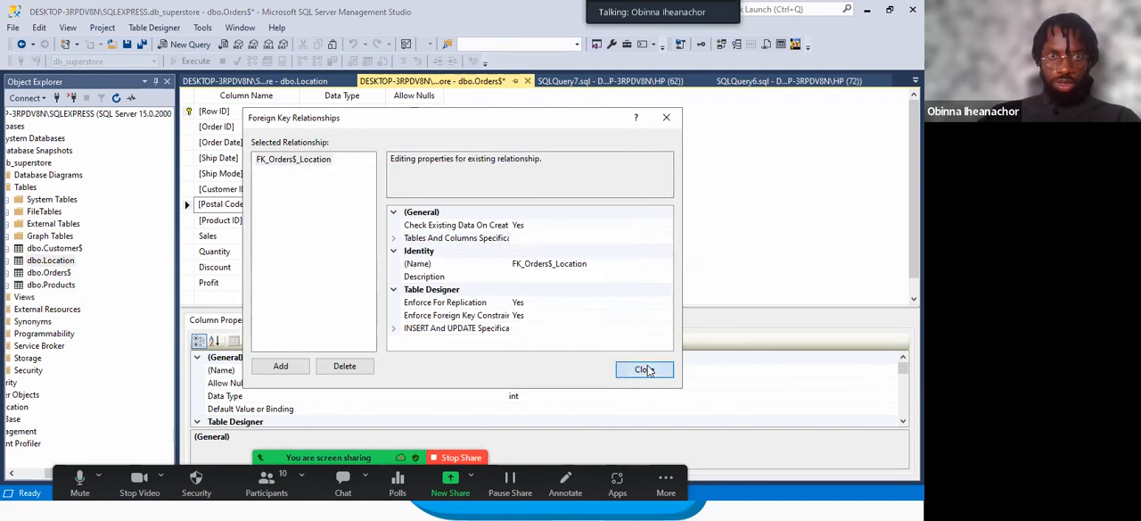
Try to save the changes to the dbo.Orders$ table design.
right_click(458, 84)
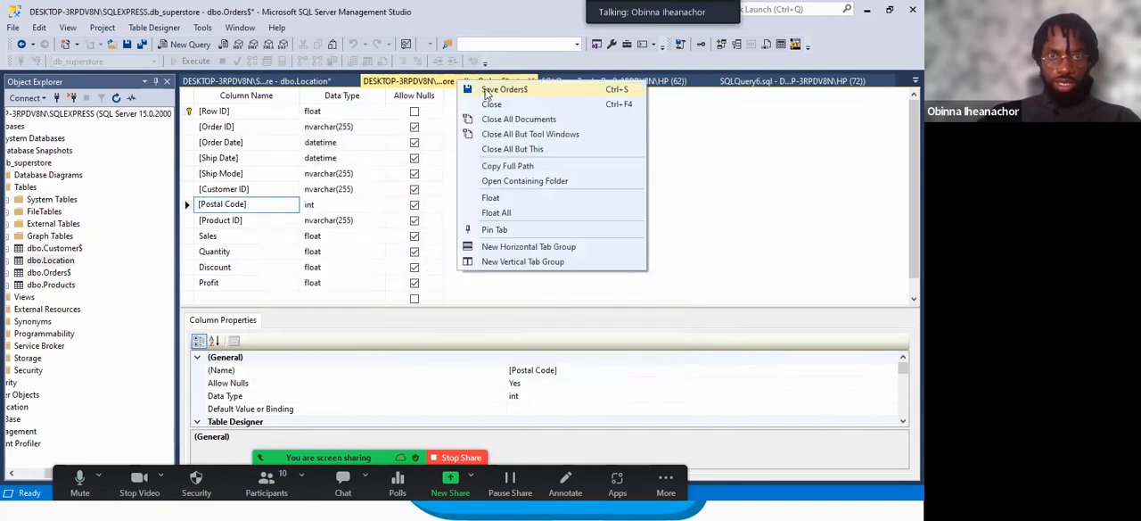
left_click(513, 92)
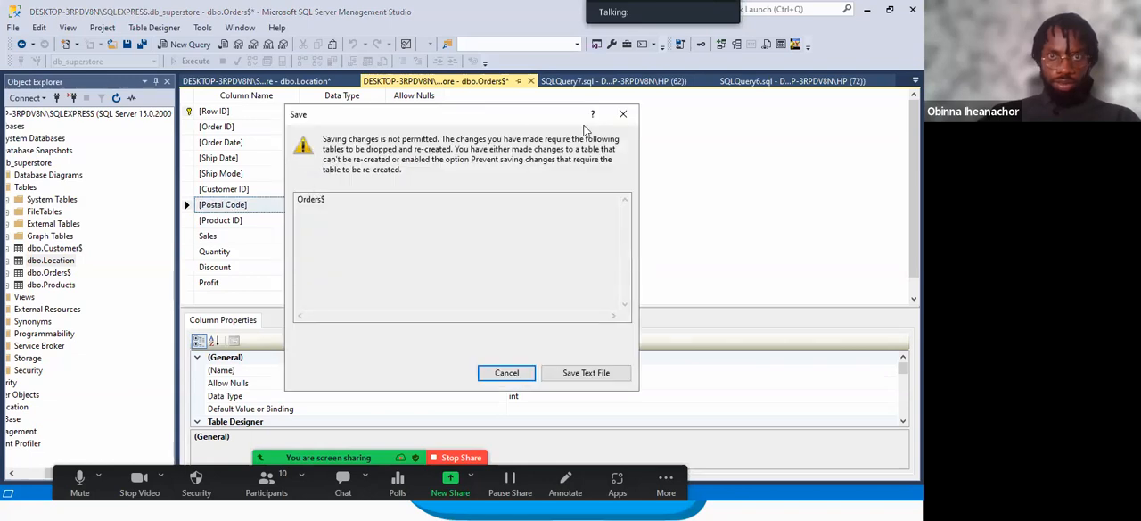
Dismiss the save message and review the Postal Code data type in the dbo.Orders$ design.
left_click(623, 113)
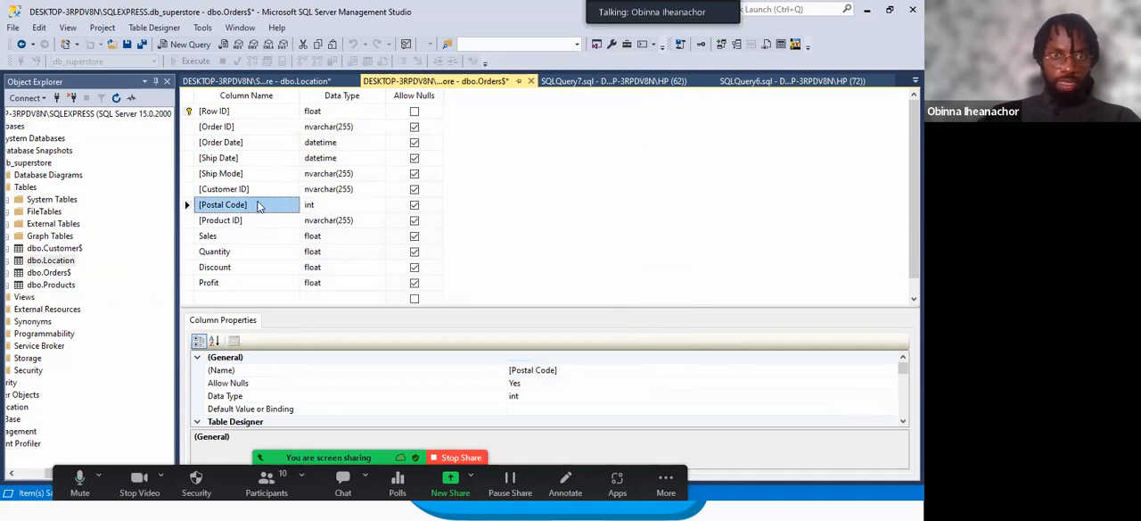
left_click(330, 205)
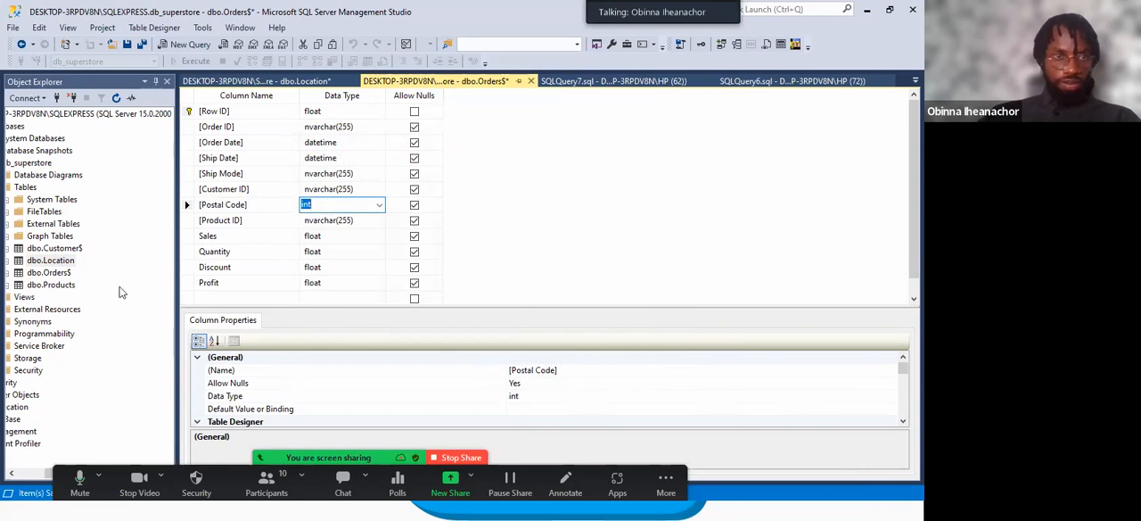
double_click(58, 253)
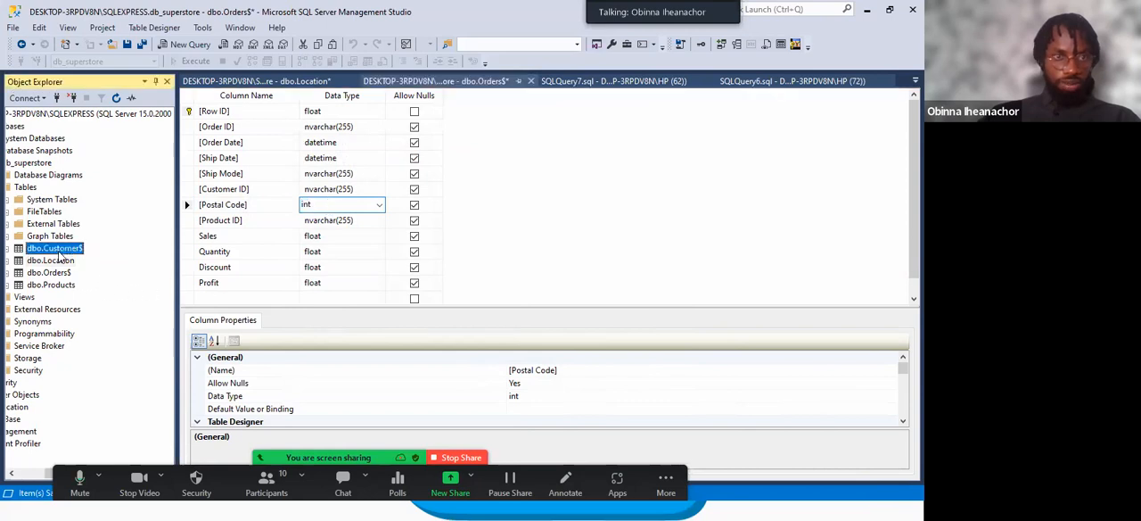
left_click(8, 250)
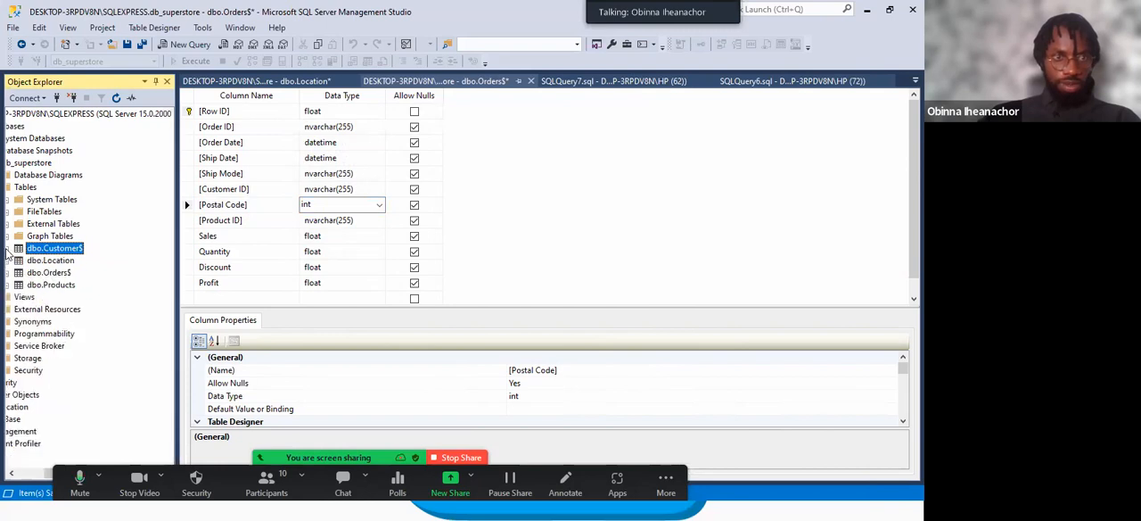
left_click(55, 273)
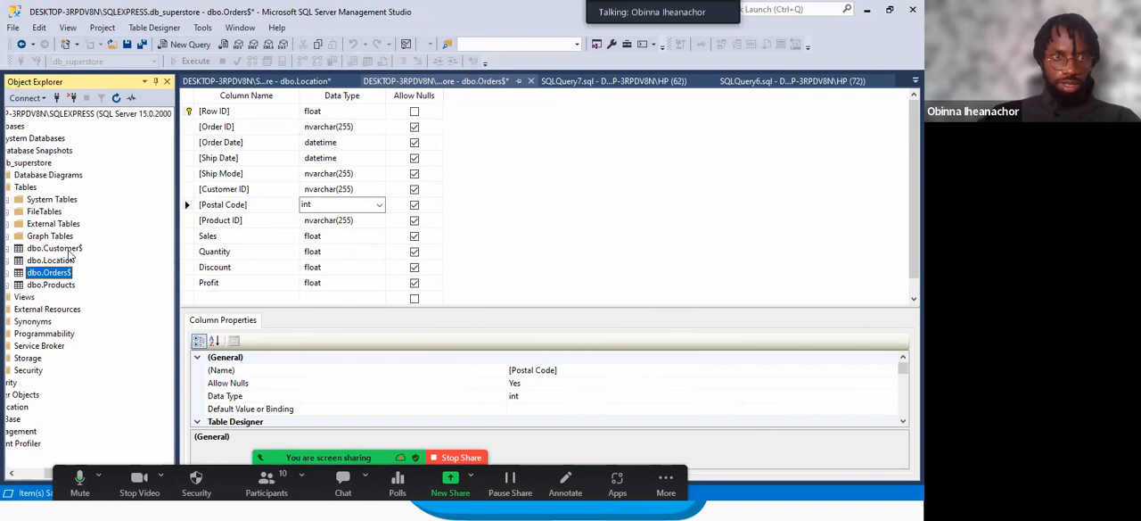
left_click(62, 260)
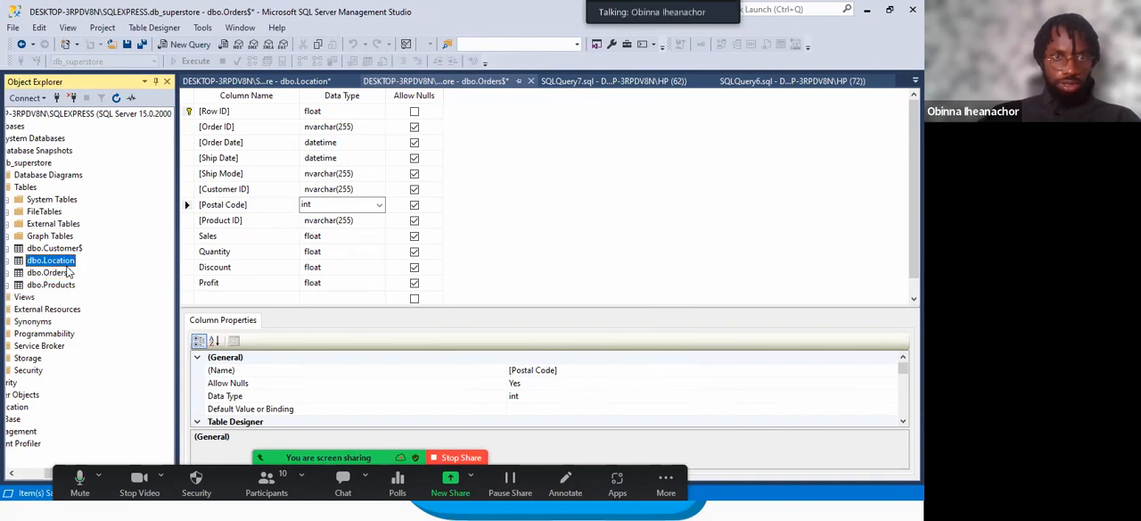
Close the dbo.Orders$ and dbo.Location table designs, discarding their unsaved changes.
left_click(439, 82)
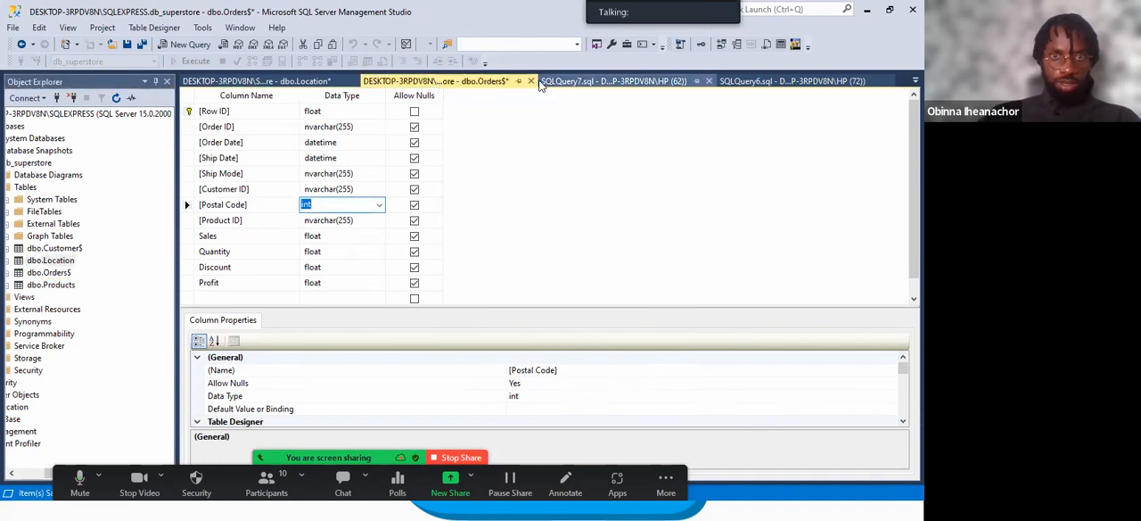
left_click(532, 81)
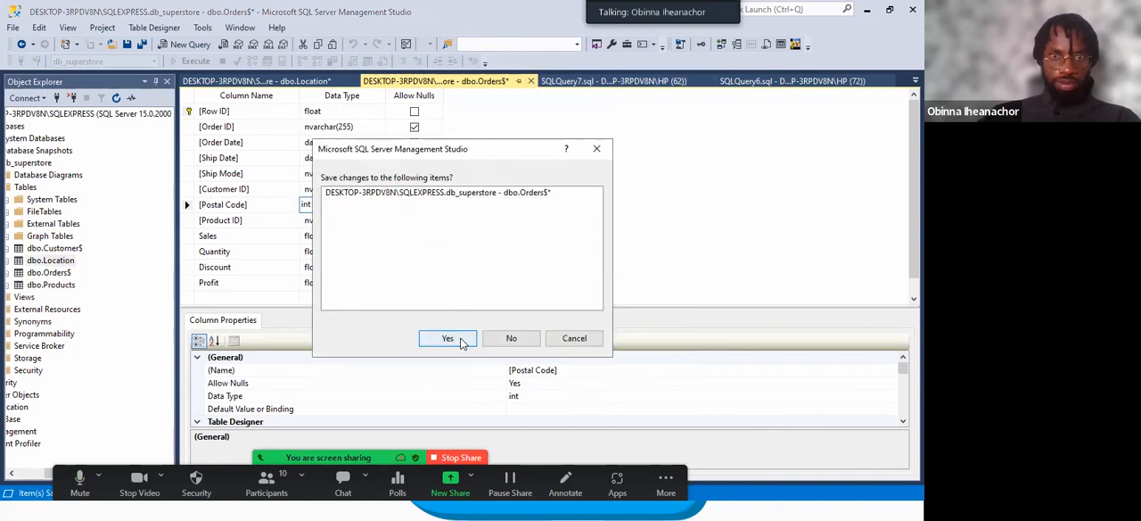
left_click(509, 338)
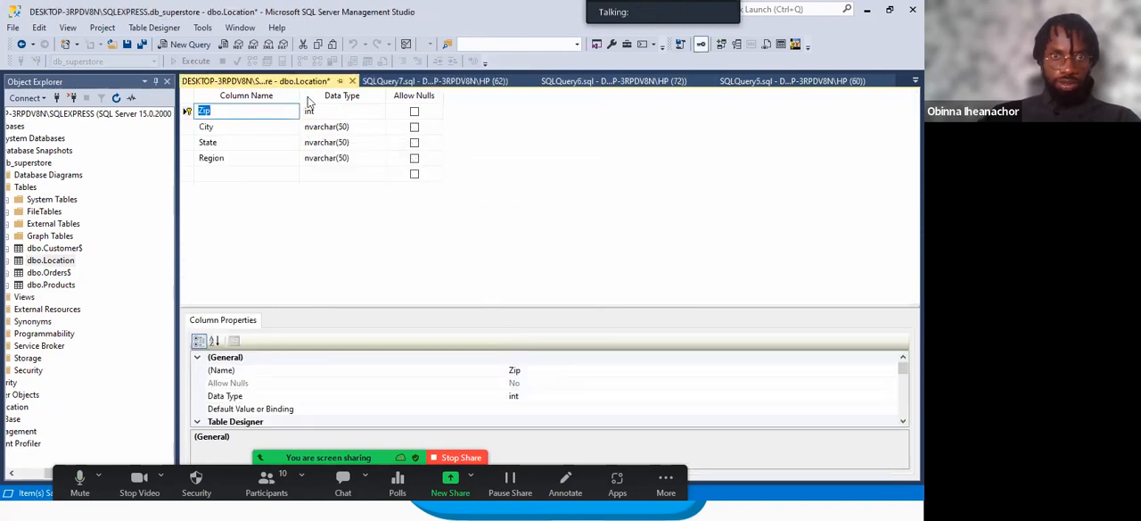
left_click(352, 81)
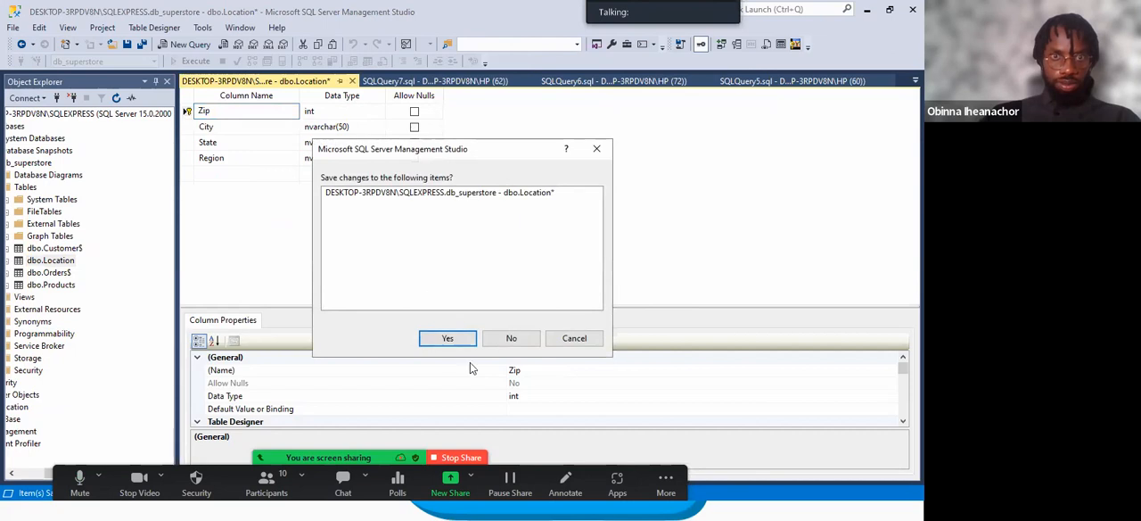
left_click(495, 342)
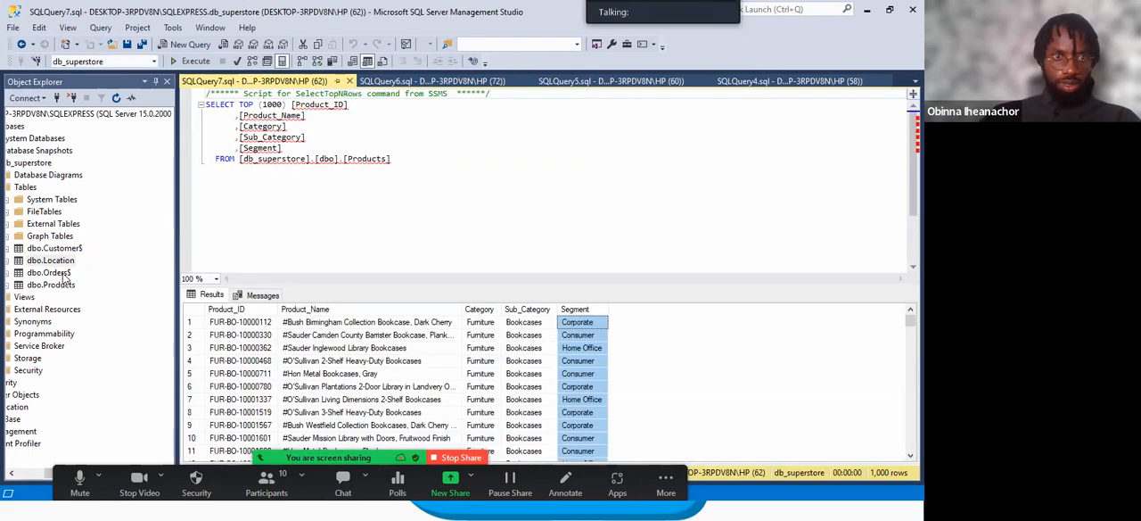
Reopen the dbo.Orders$ table design to check its saved column definitions, and close it.
right_click(62, 273)
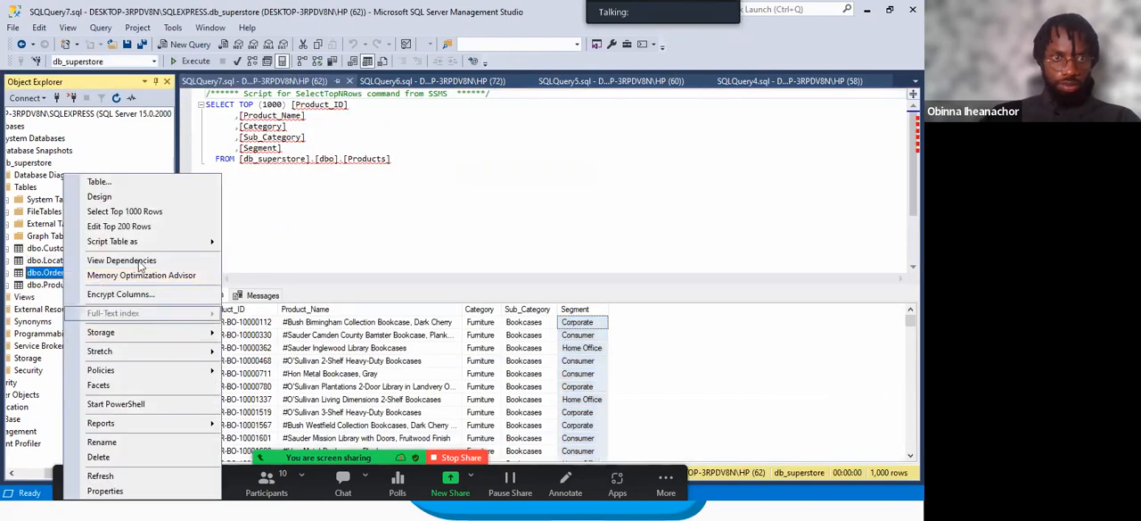
left_click(135, 197)
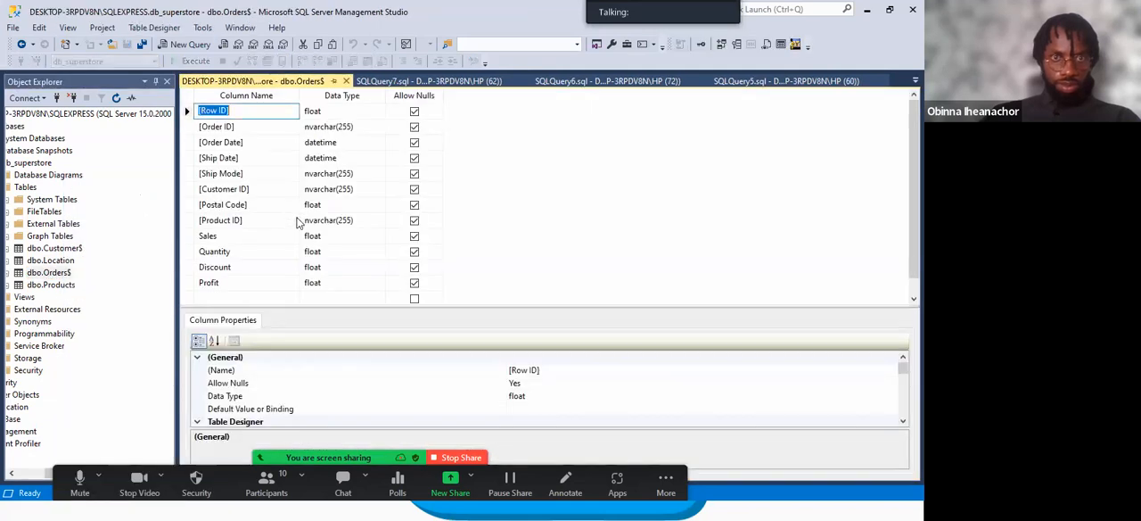
left_click(346, 82)
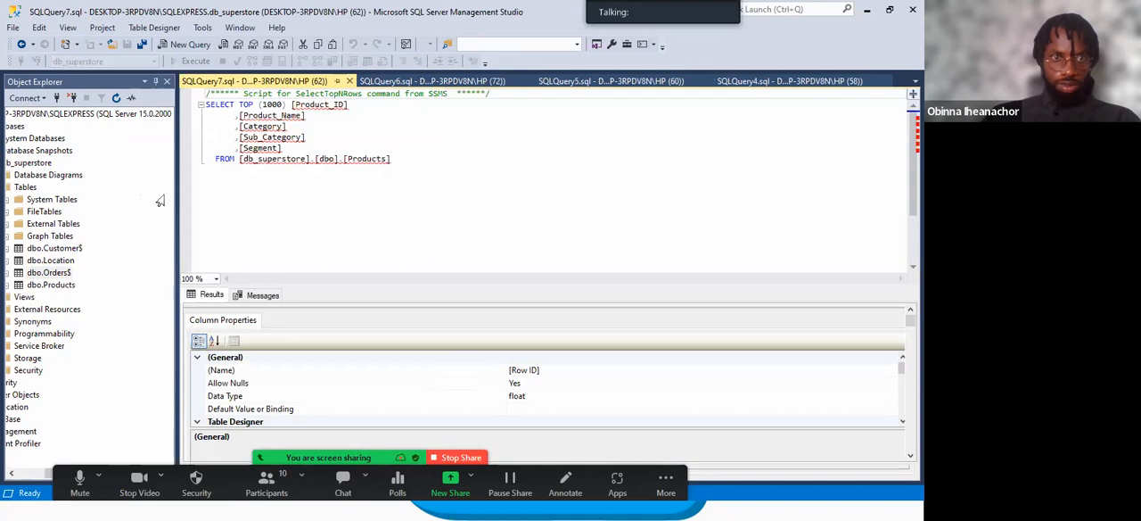
Delete the dbo.Location table from db_superstore.
left_click(55, 260)
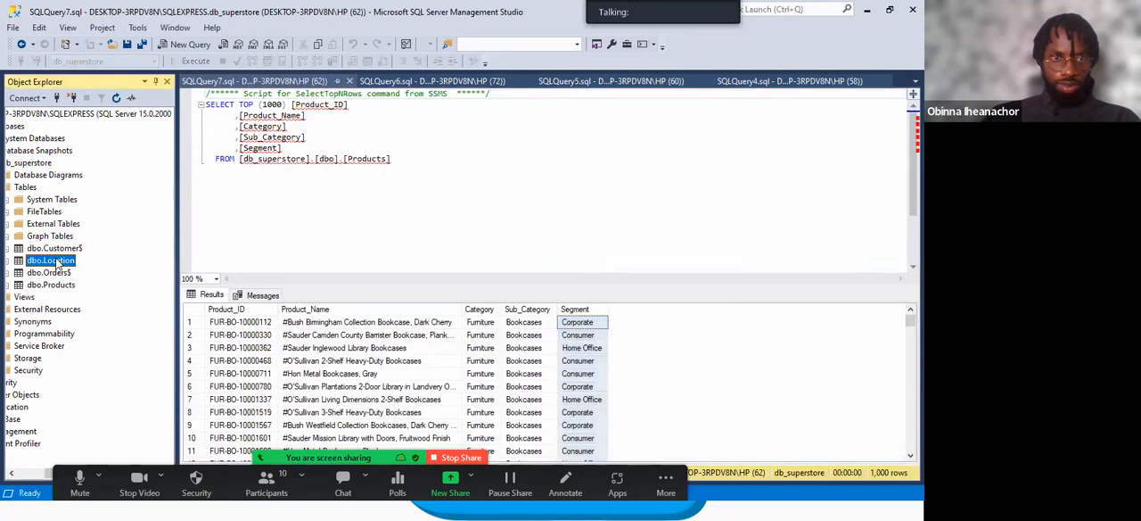
right_click(57, 264)
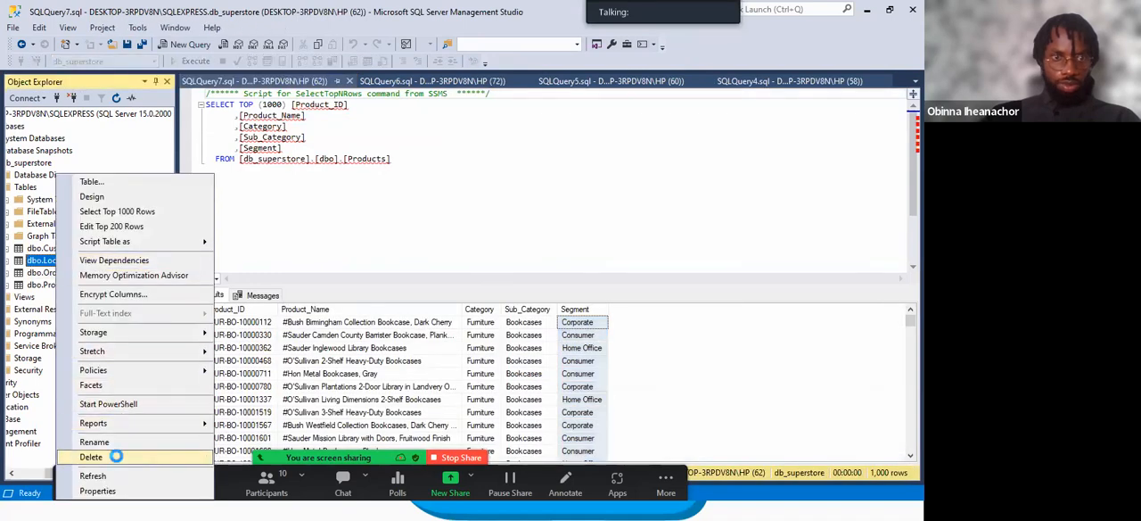
left_click(91, 457)
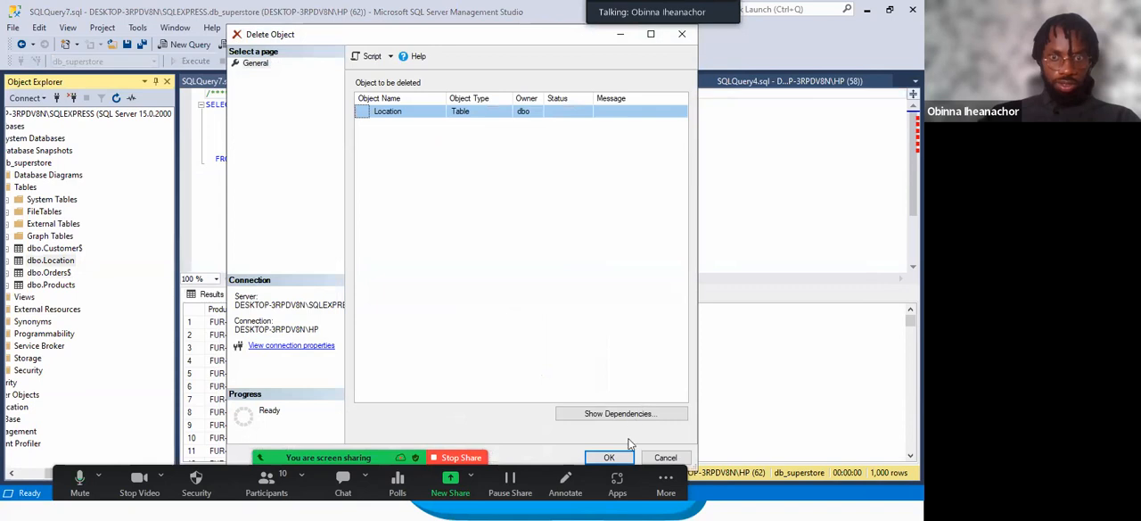
left_click(628, 449)
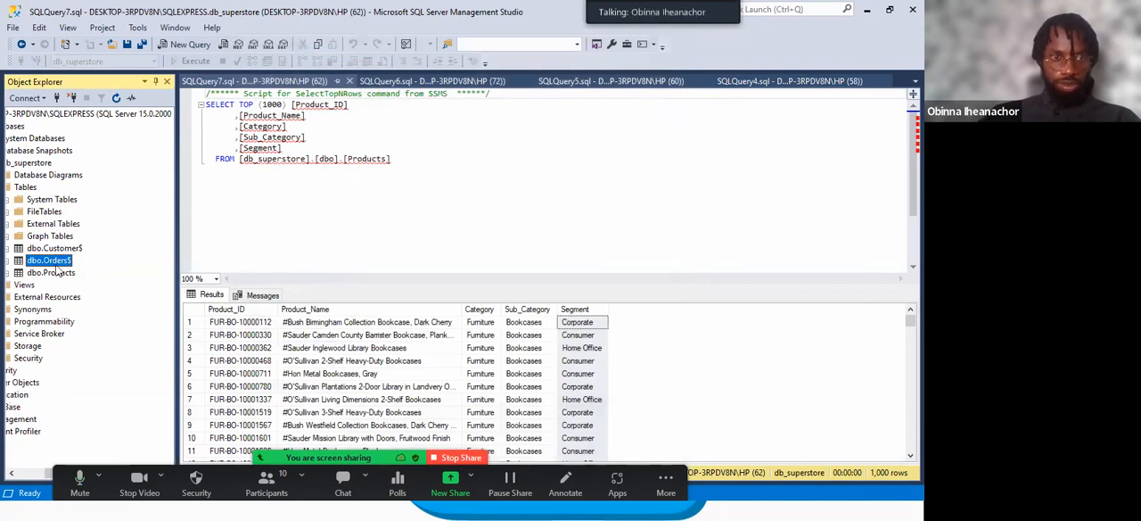
Bring up the completed SQL Server Import and Export Wizard and close it.
left_click(11, 511)
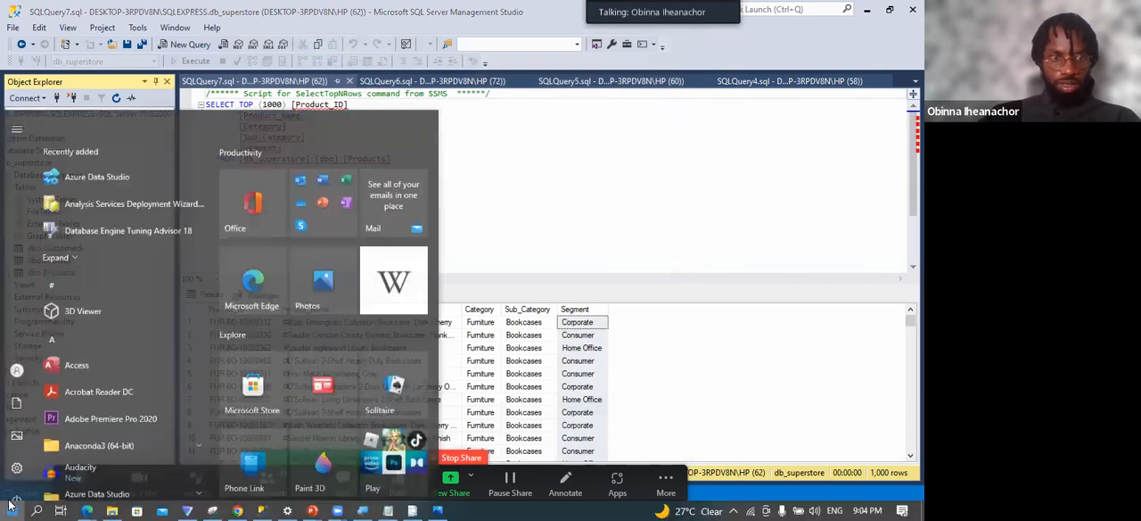
left_click(36, 509)
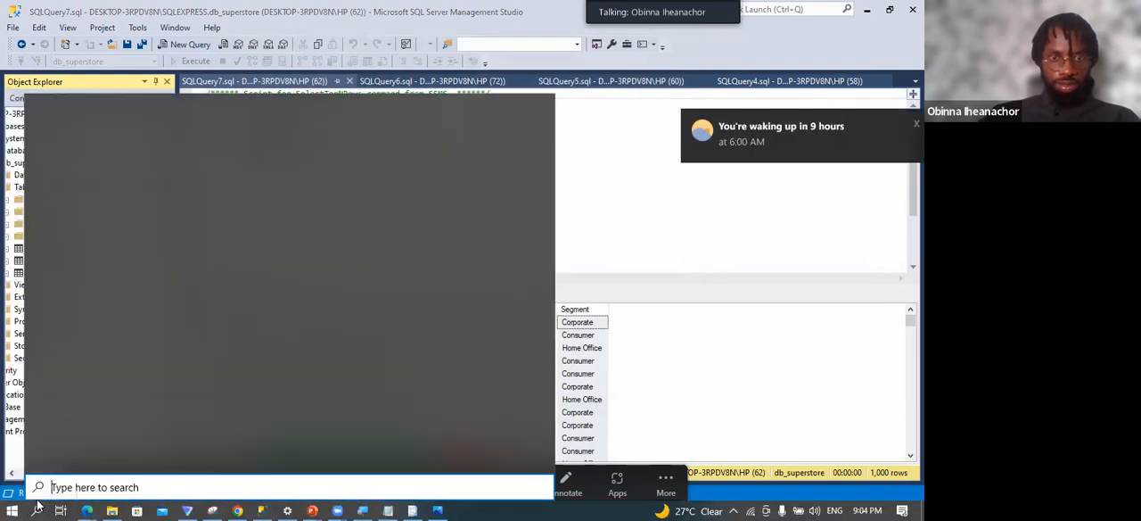
left_click(413, 507)
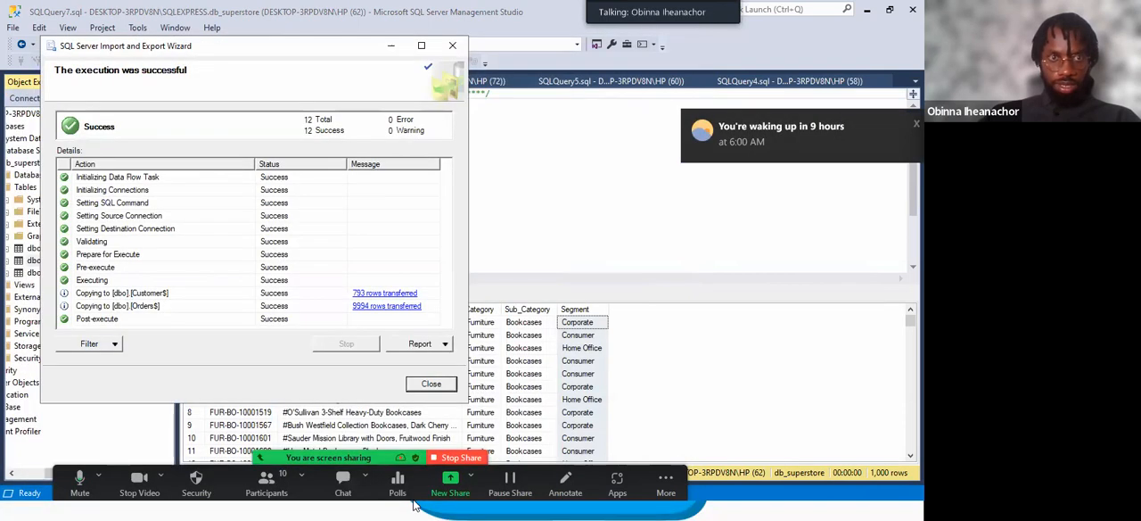
left_click(452, 46)
Try to start a new import with SQL Server 2019 Import and Export Data (64-bit), and close the wizard.
left_click(11, 510)
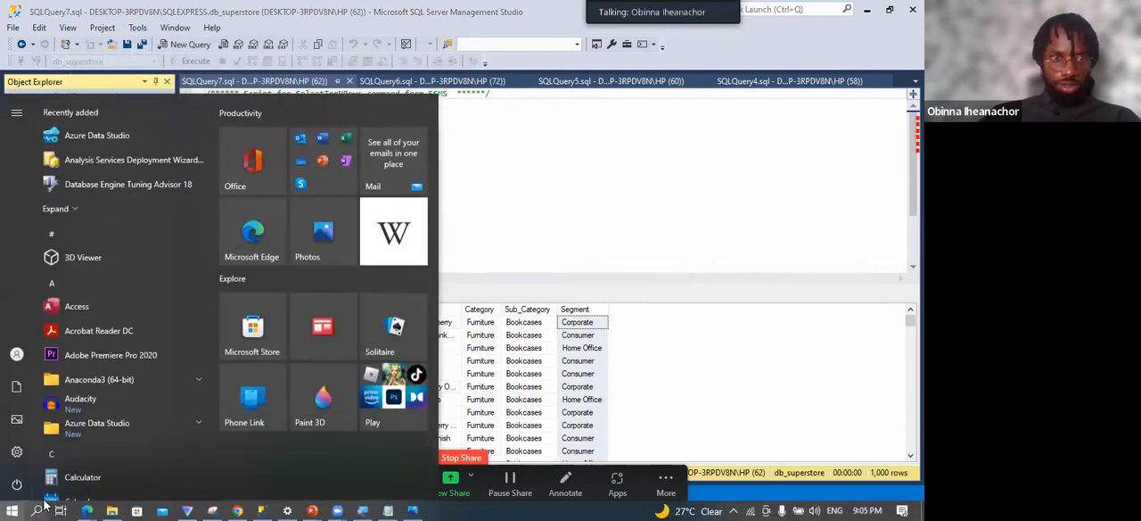
left_click(37, 510)
type("impor")
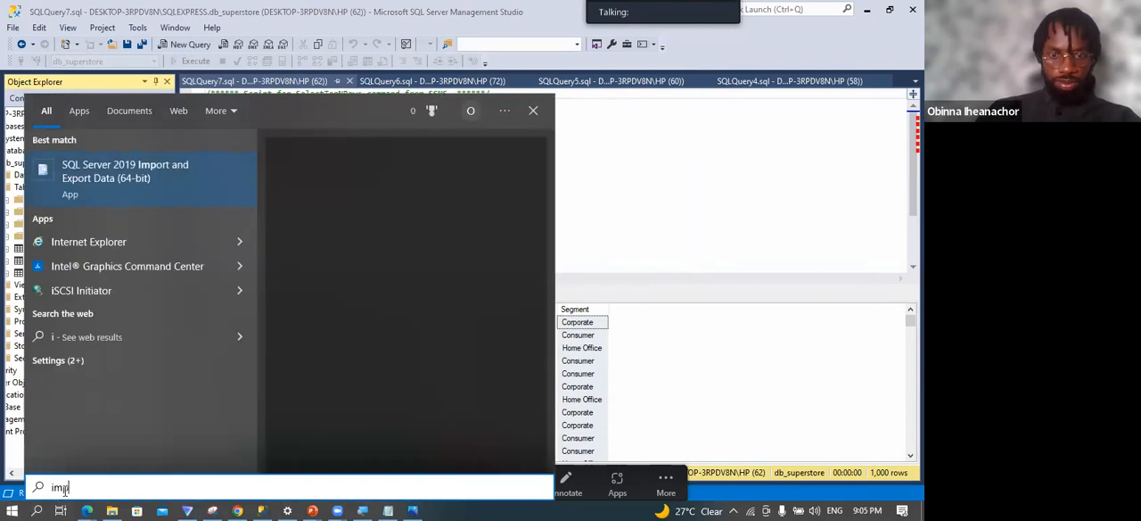
left_click(172, 193)
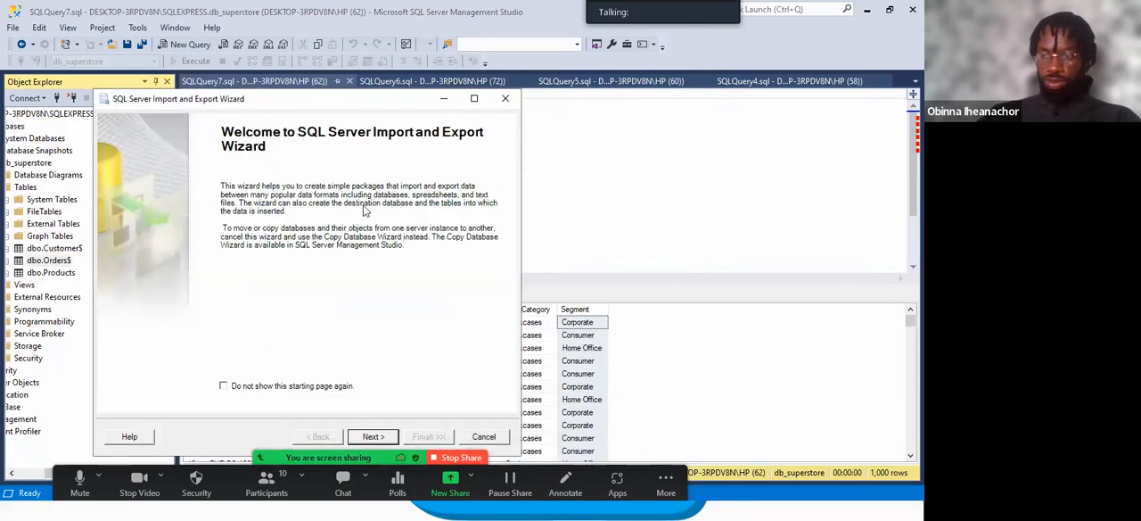
left_click(374, 436)
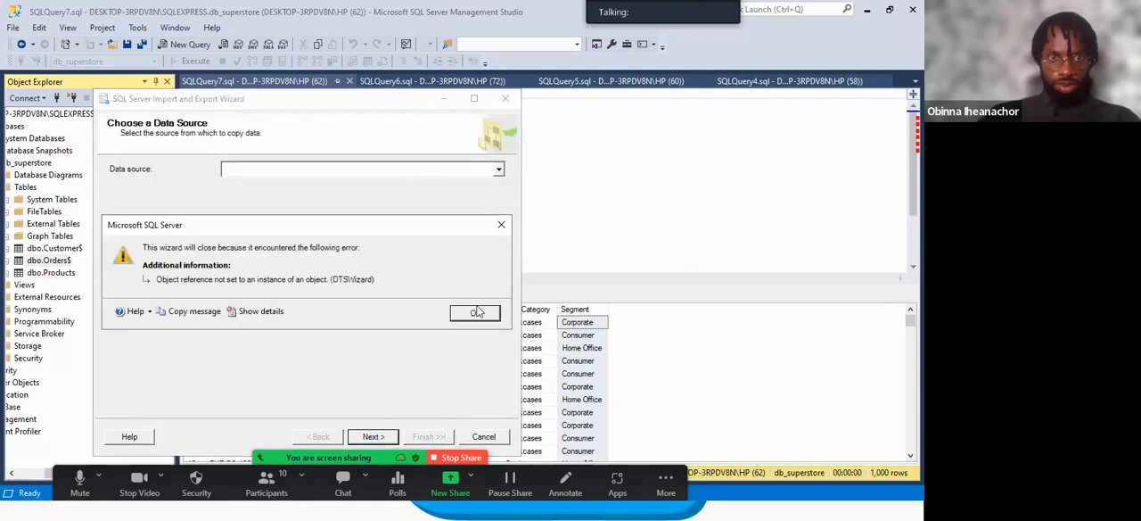
left_click(475, 313)
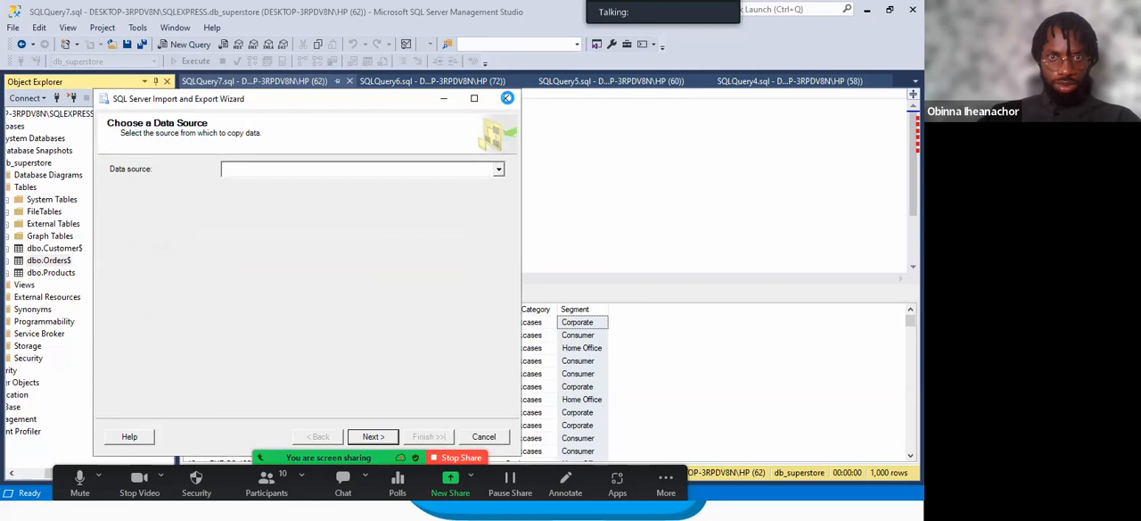
left_click(507, 98)
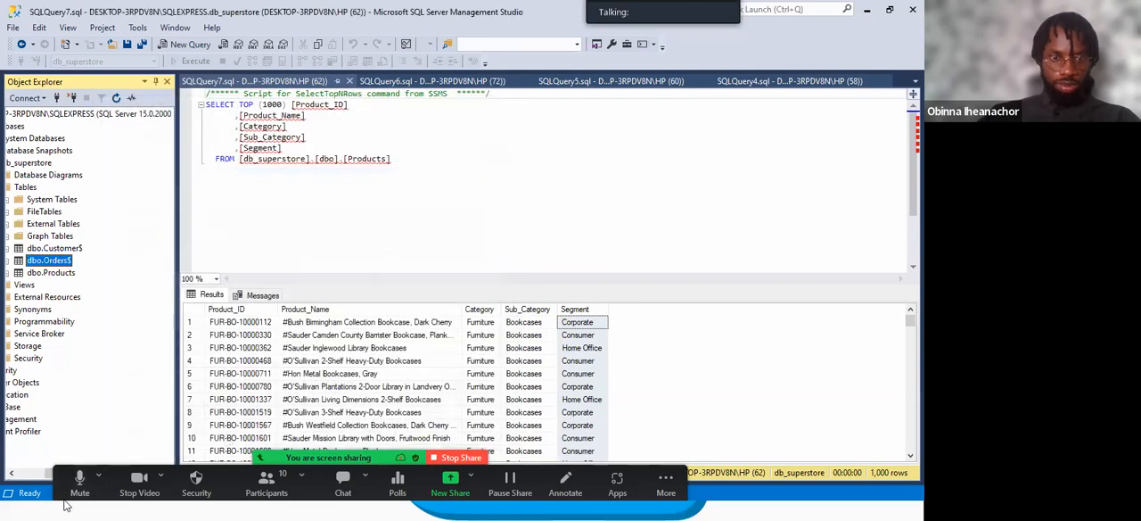
Launch SQL Server 2019 Import and Export Data (64-bit) and proceed to the data source selection.
key("super")
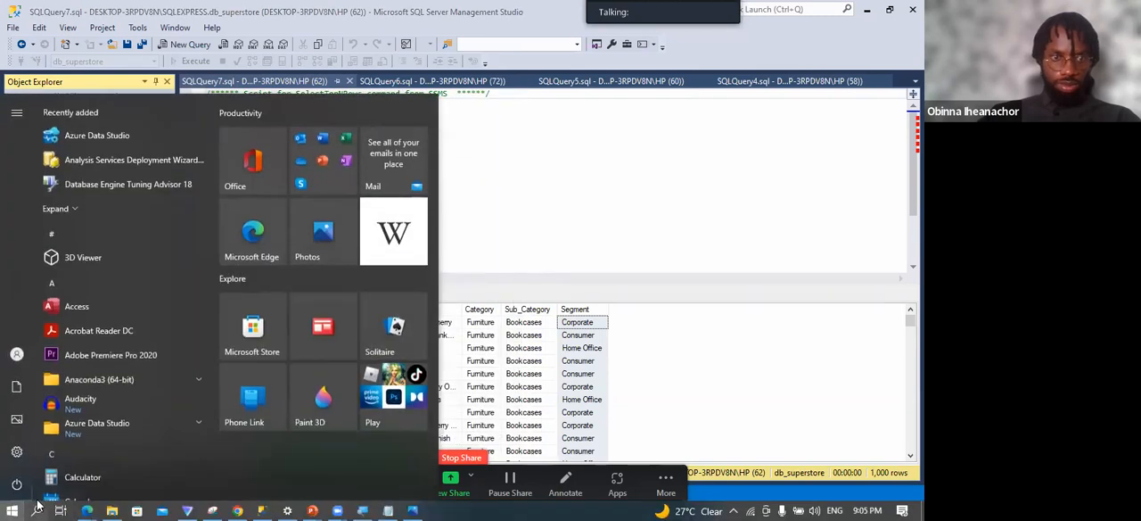
left_click(37, 507)
type("Impo")
left_click(118, 193)
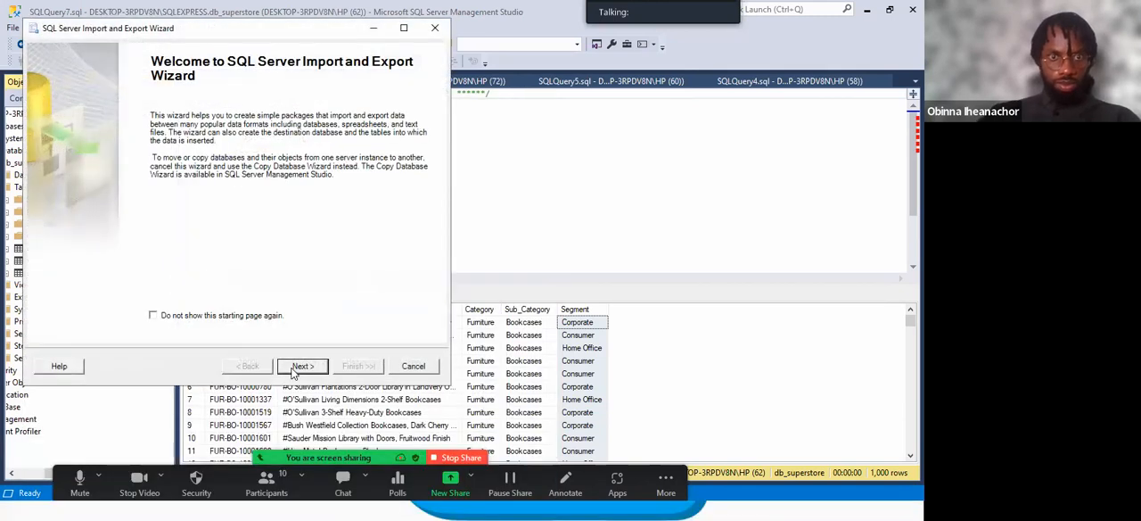
left_click(294, 367)
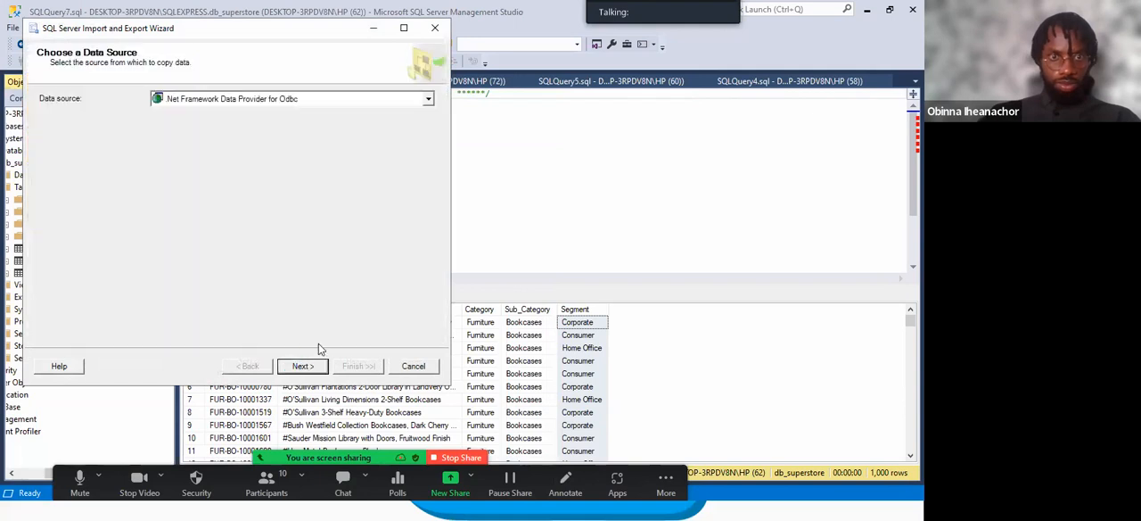
Set Superstore Sample Data.xlsx from the Migration folder as the Microsoft Excel source, choose its Excel version and proceed to the destination.
left_click(428, 100)
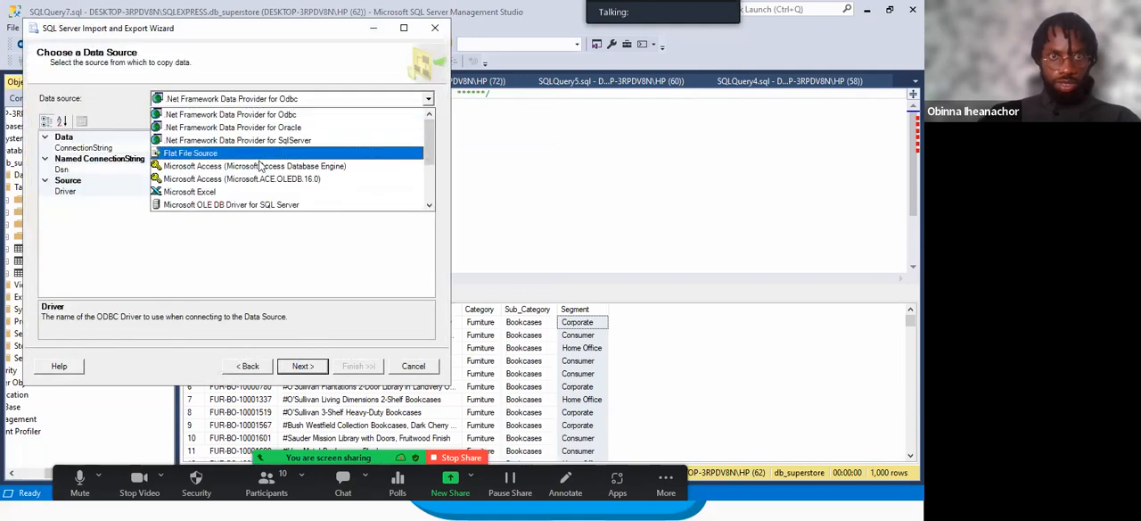
left_click(246, 177)
left_click(339, 154)
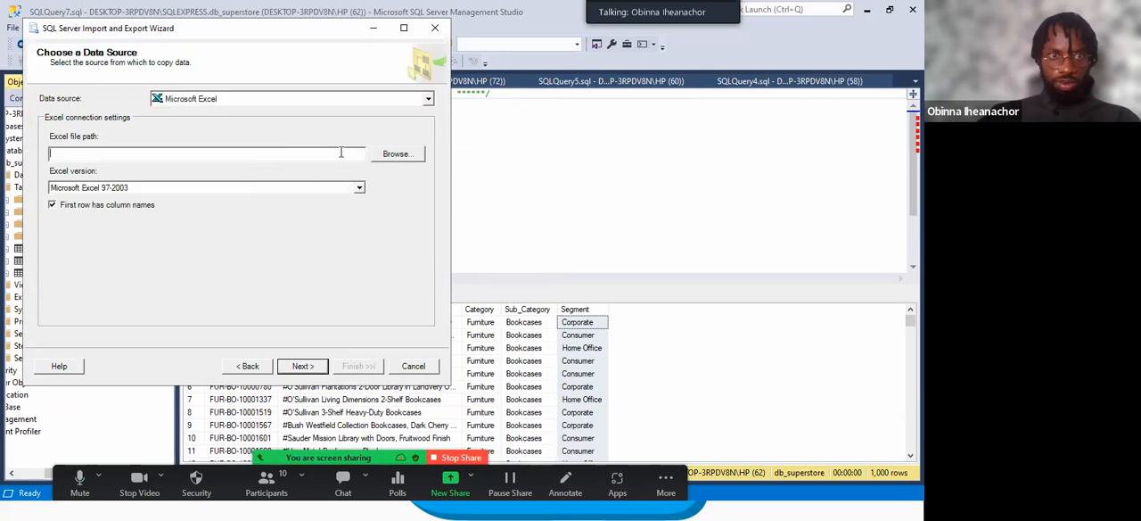
left_click(395, 155)
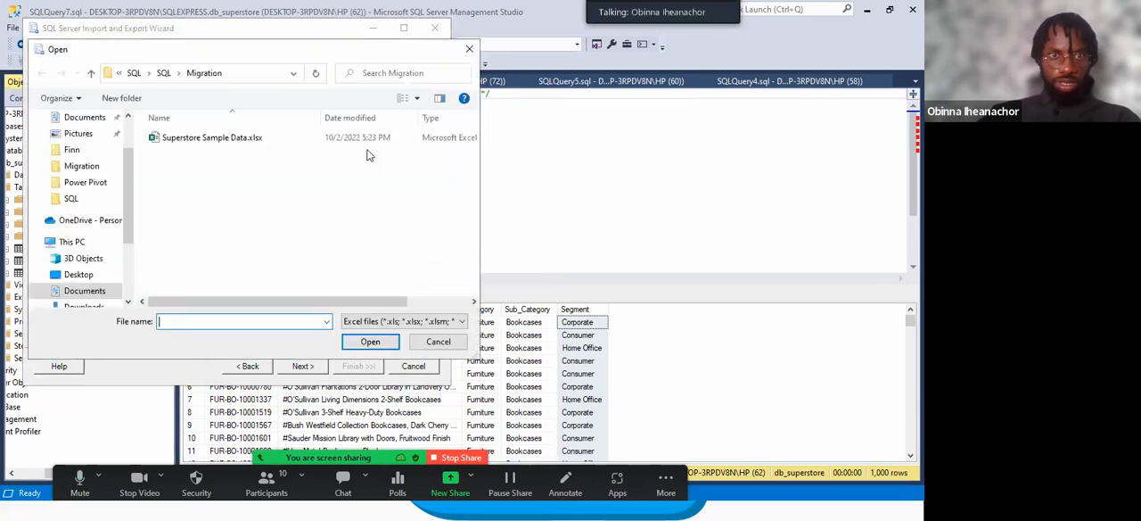
double_click(214, 138)
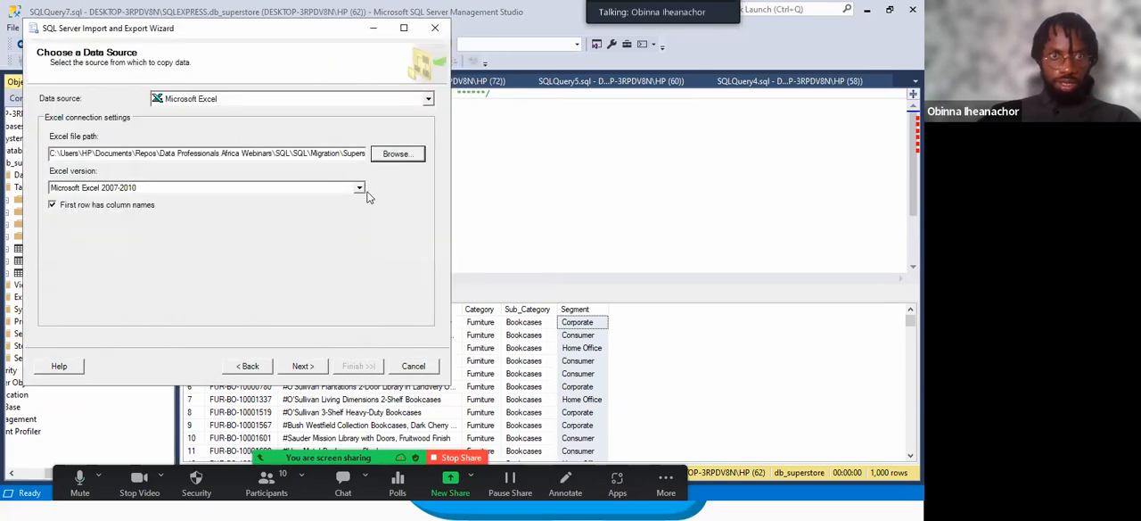
left_click(359, 188)
left_click(242, 254)
left_click(303, 366)
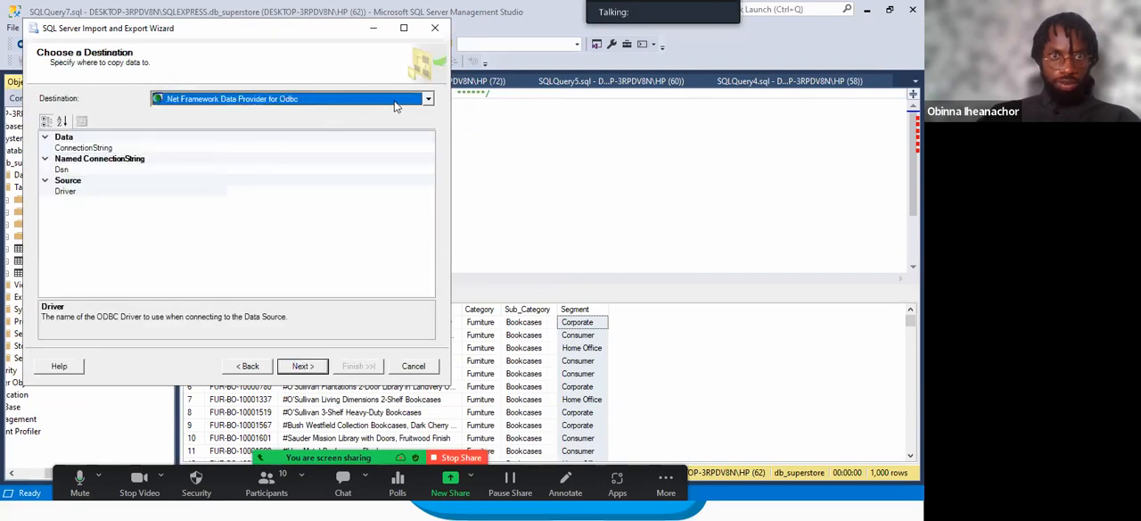
left_click(425, 99)
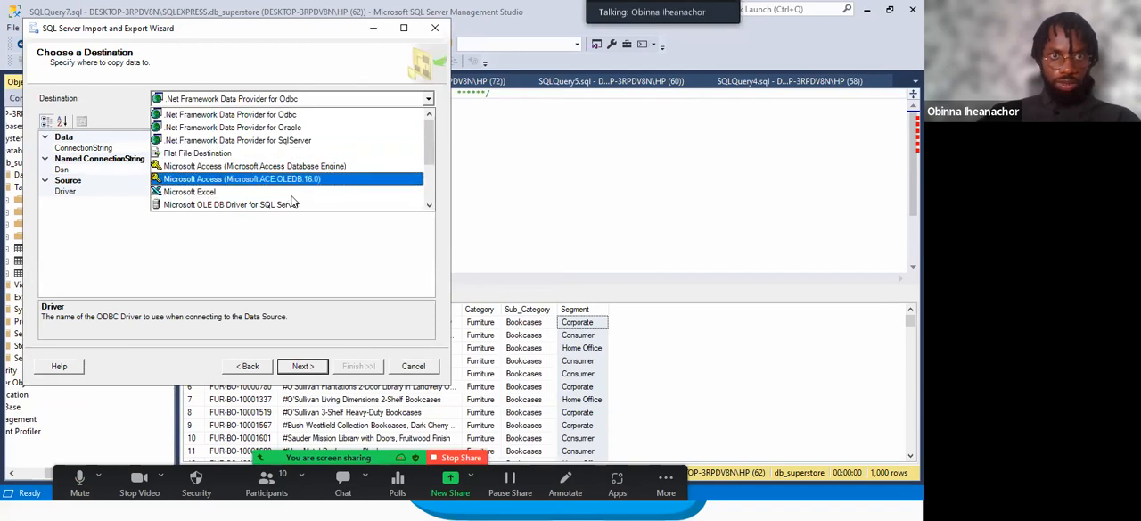
scroll(264, 190, "down", 2)
left_click(264, 191)
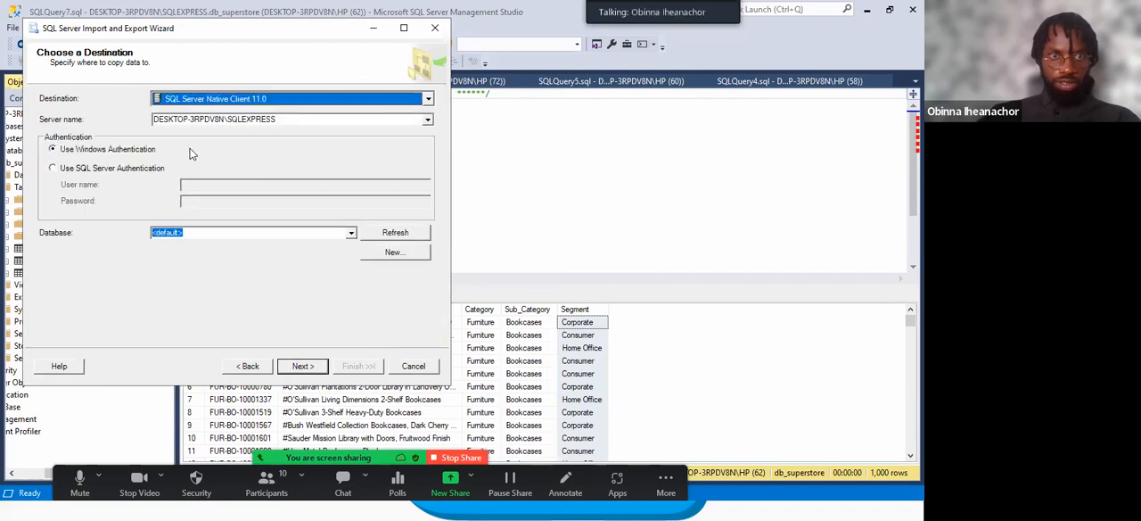
left_click(351, 233)
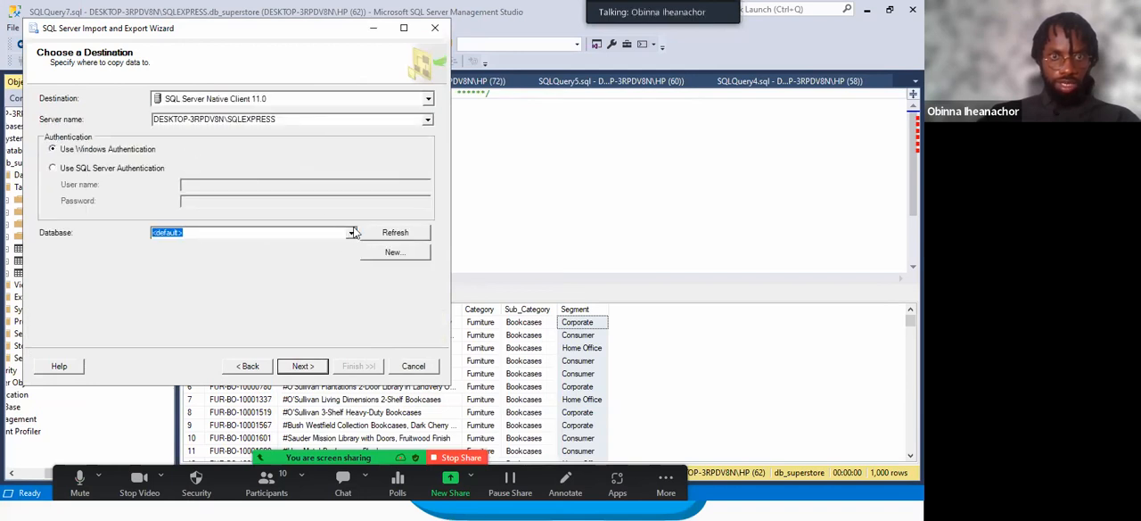
left_click(216, 254)
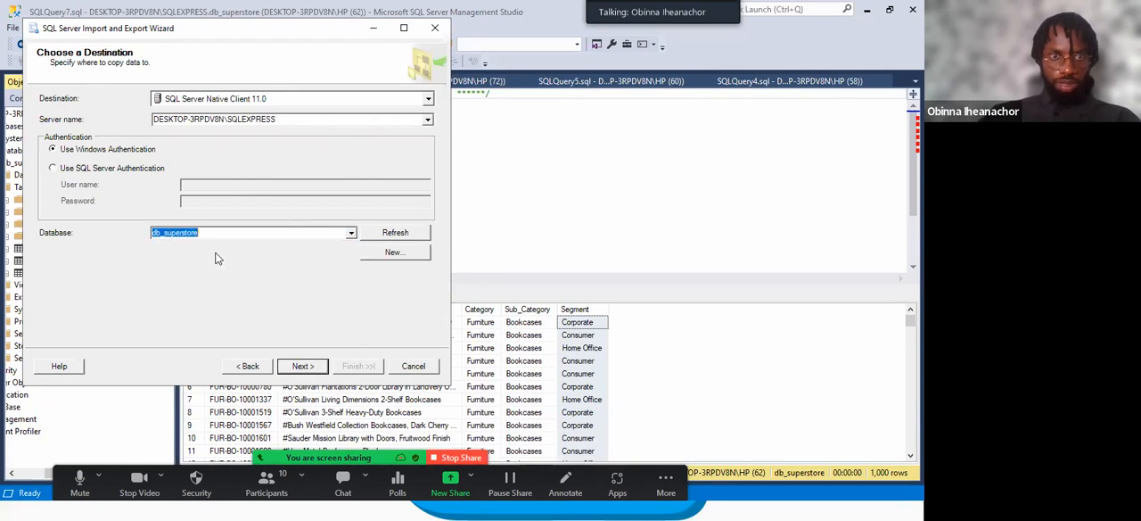
left_click(295, 366)
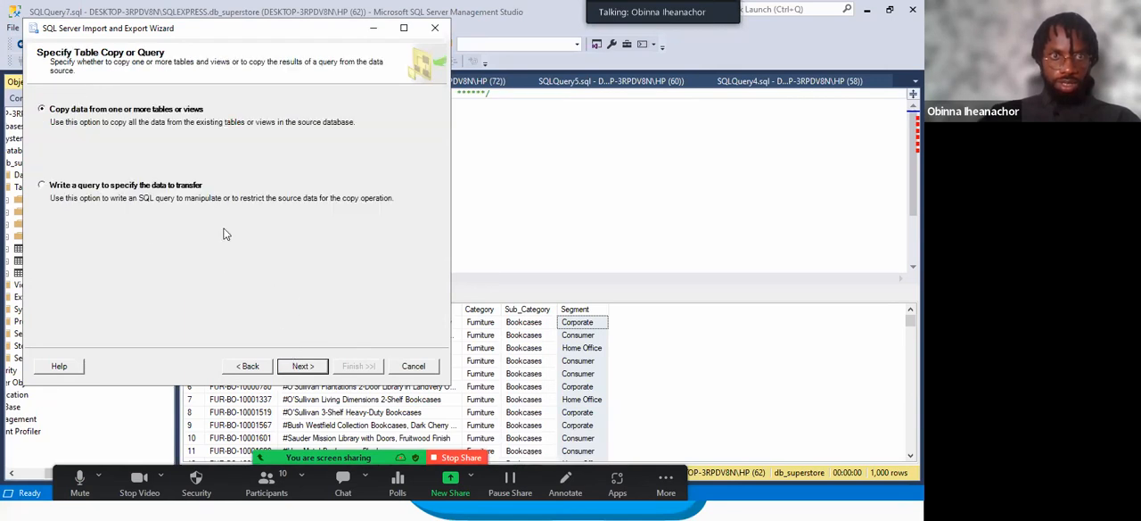
left_click(302, 366)
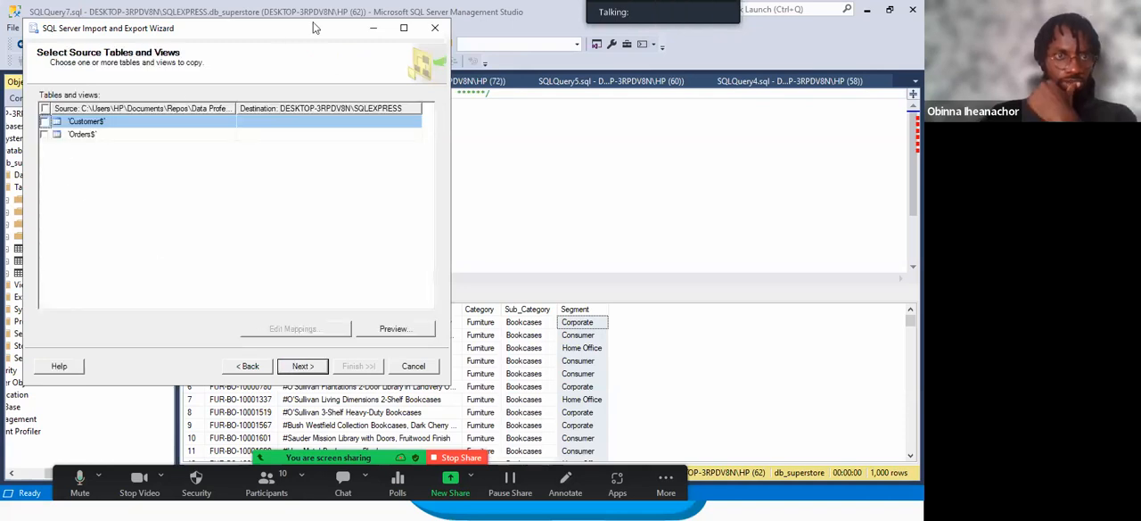
left_click(435, 27)
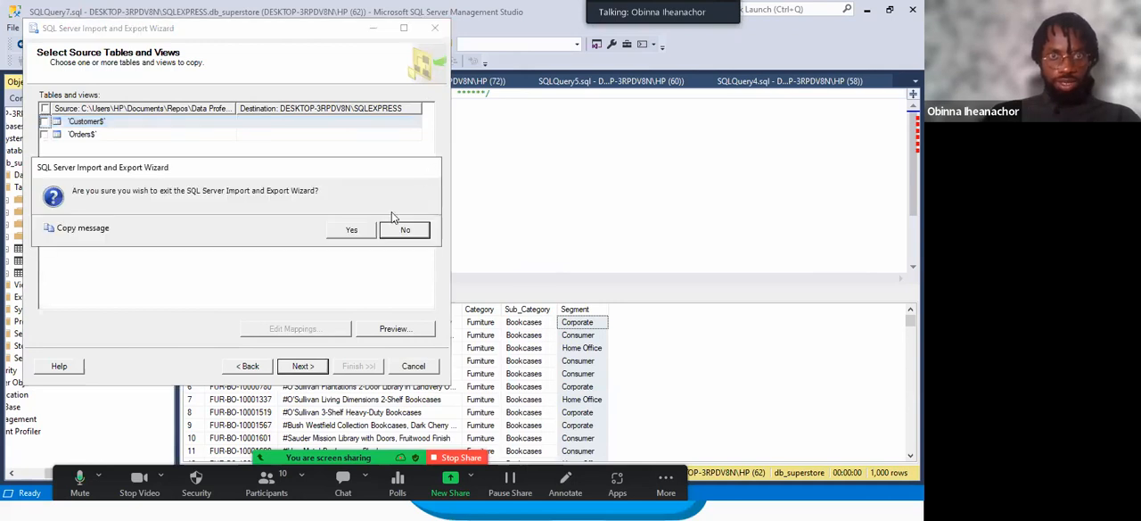
left_click(400, 229)
left_click(435, 28)
left_click(350, 228)
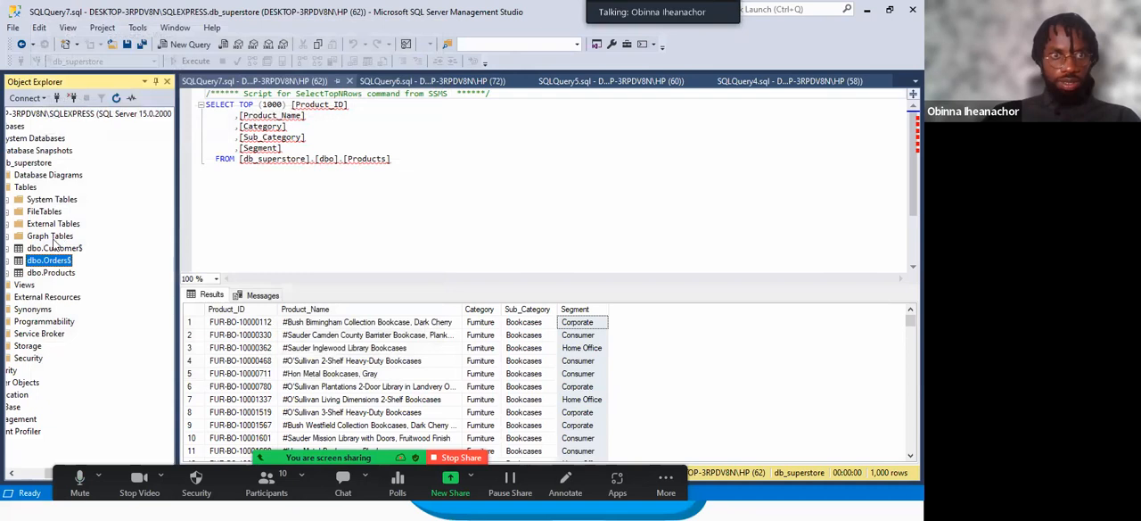
Start a flat file import into db_superstore with the Location file as input for a new dbo table Location, and proceed to the column settings.
right_click(30, 163)
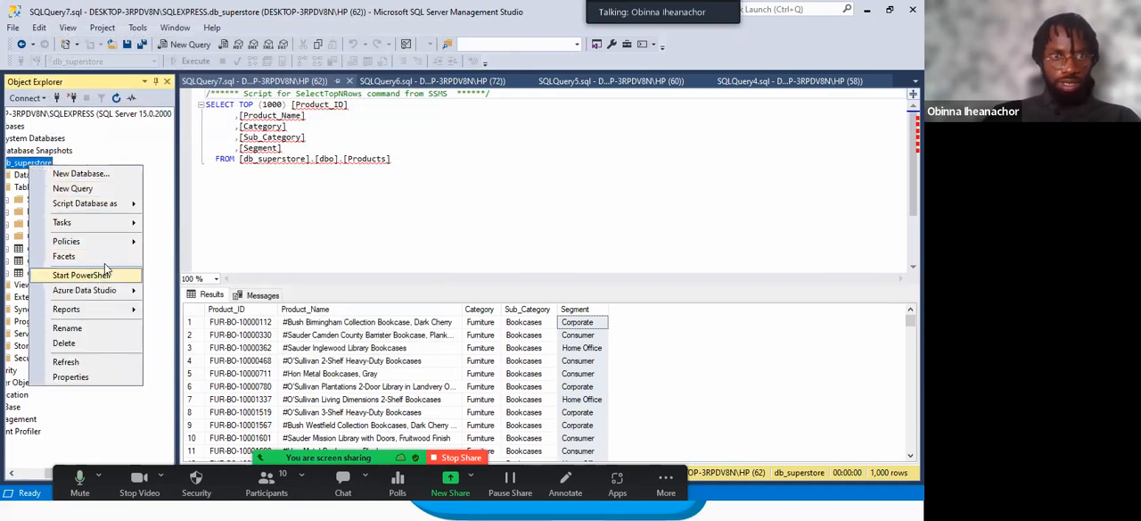
mouse_move(218, 231)
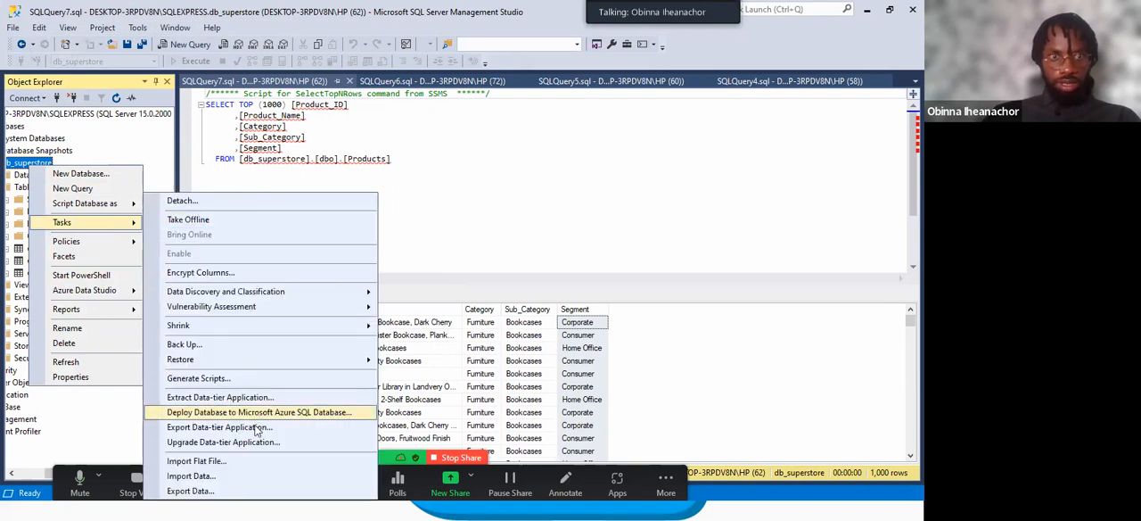
left_click(236, 461)
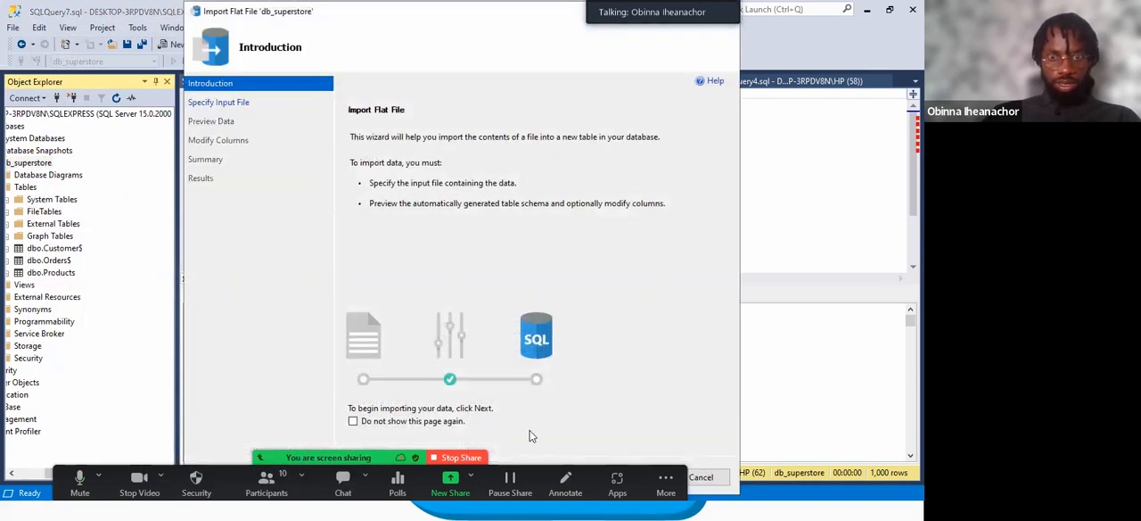
left_click(636, 477)
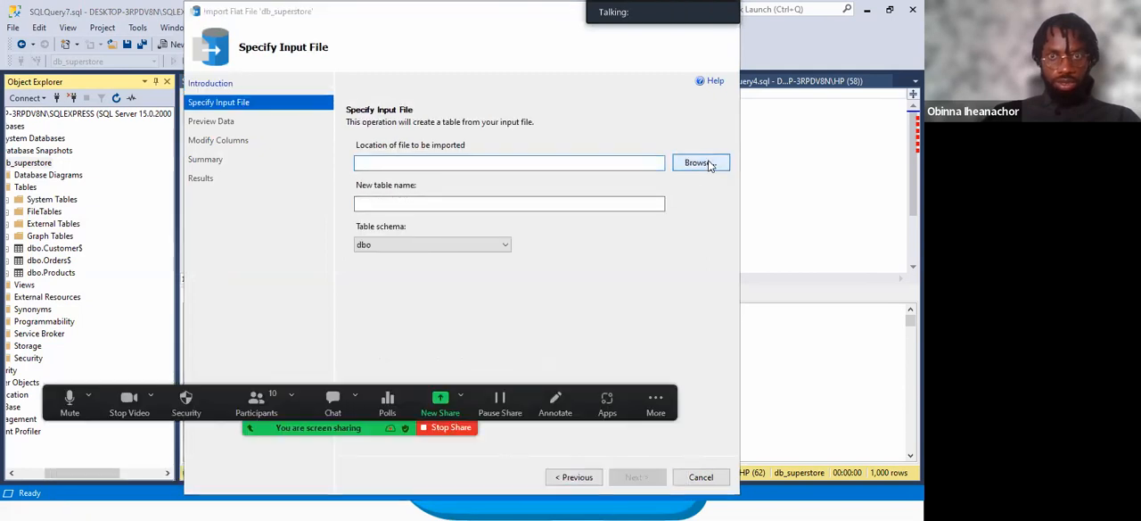
left_click(701, 164)
double_click(327, 118)
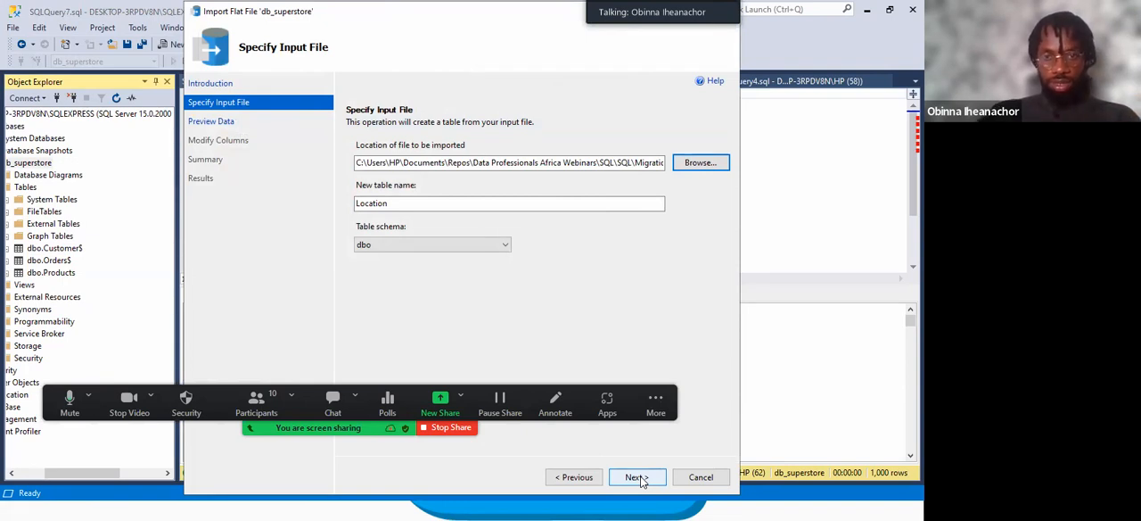
left_click(637, 478)
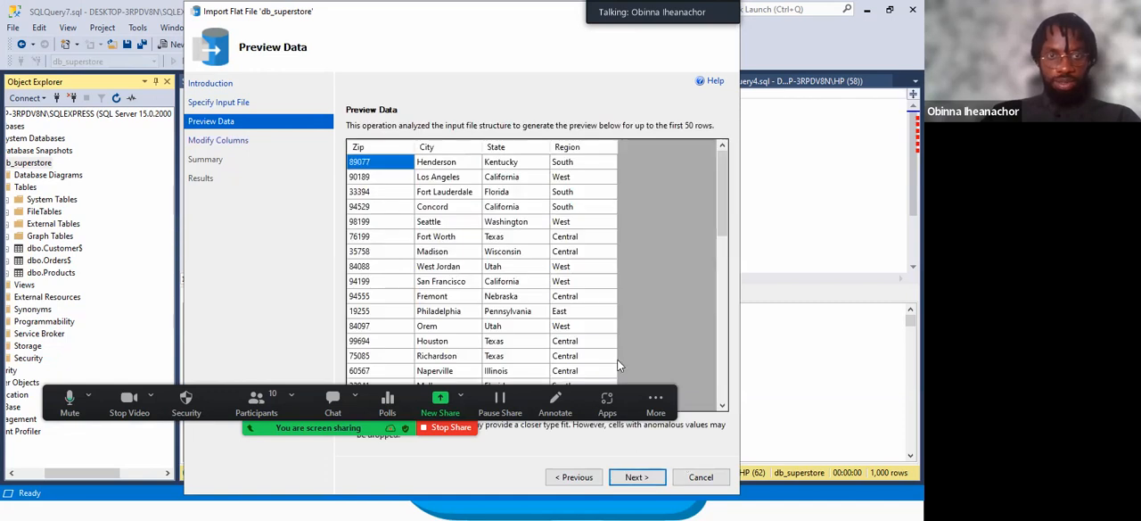
left_click(374, 148)
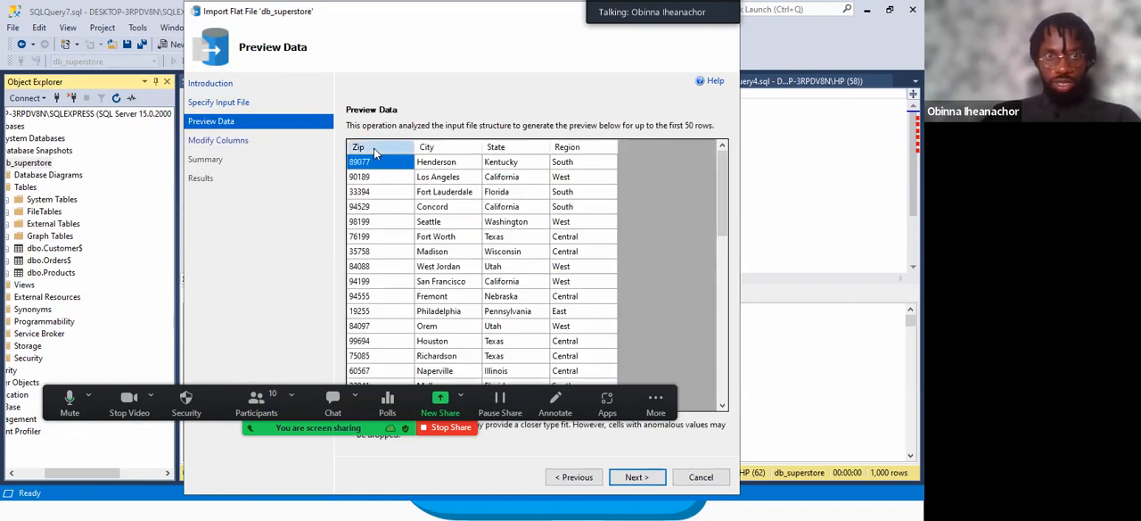
left_click(636, 477)
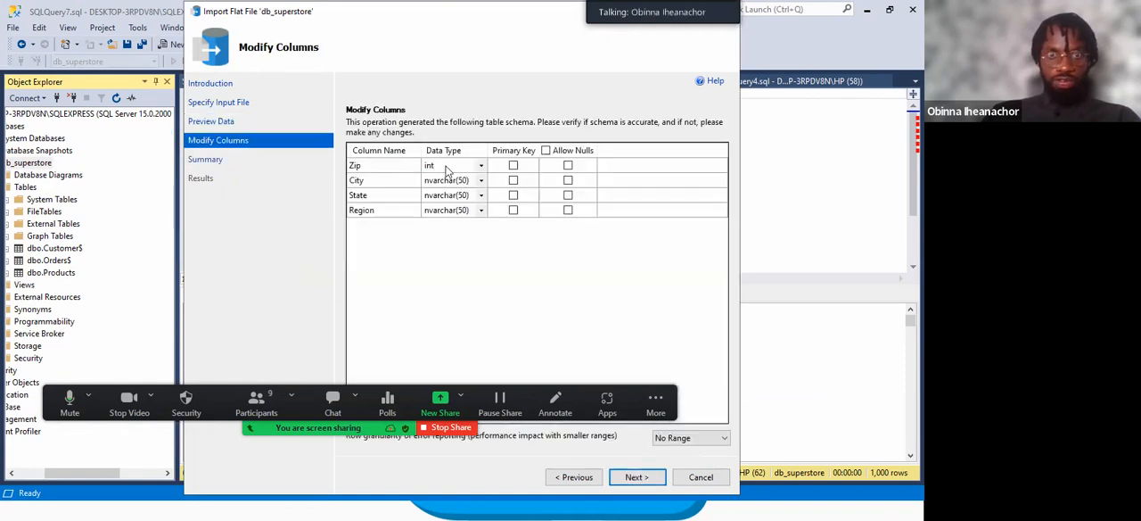
Set the Zip column's data type to float, run the flat file import and close the finished wizard.
left_click(481, 166)
left_click(481, 166)
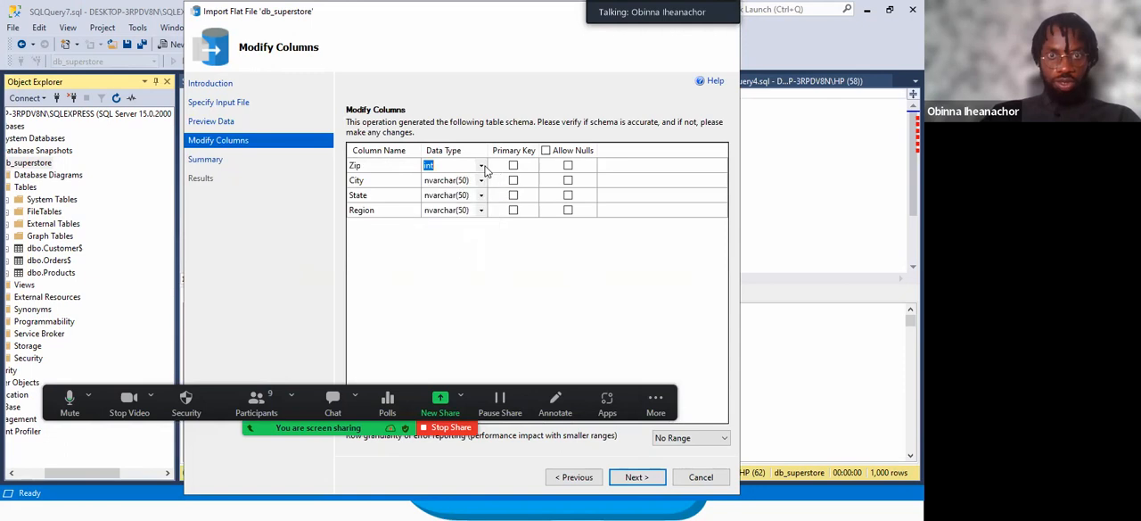
left_click(481, 166)
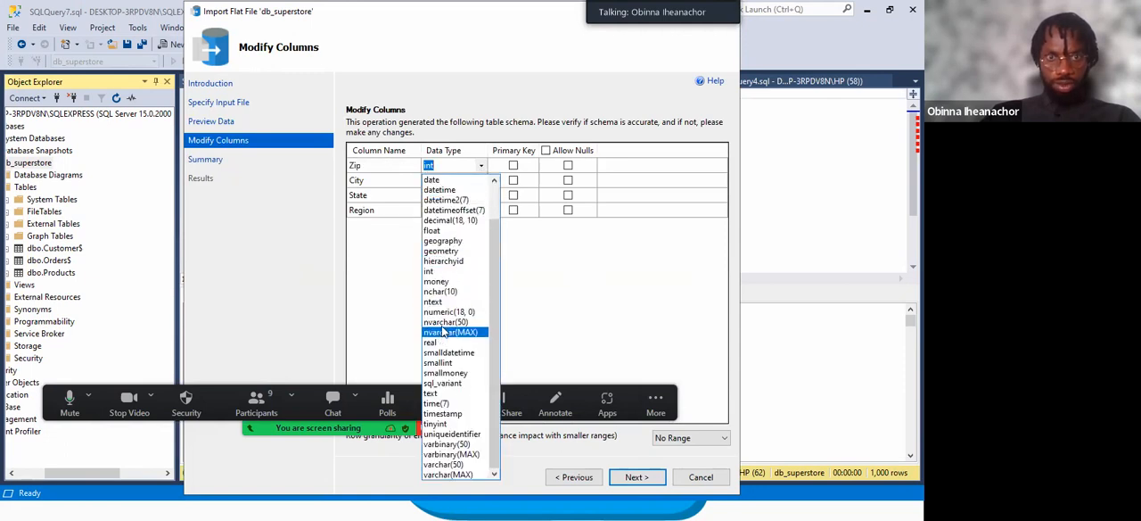
left_click(435, 233)
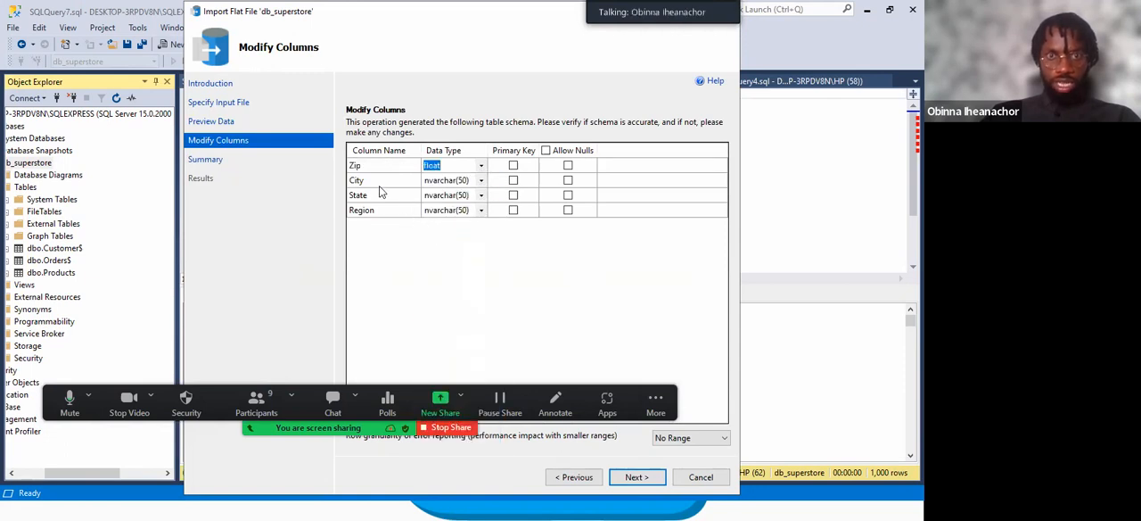
left_click(645, 478)
left_click(645, 477)
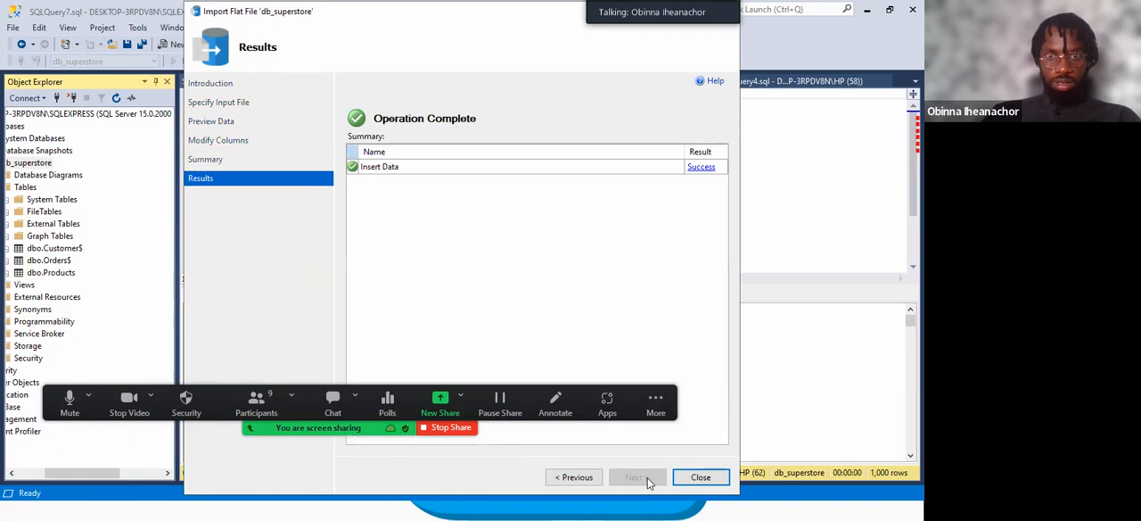
left_click(701, 477)
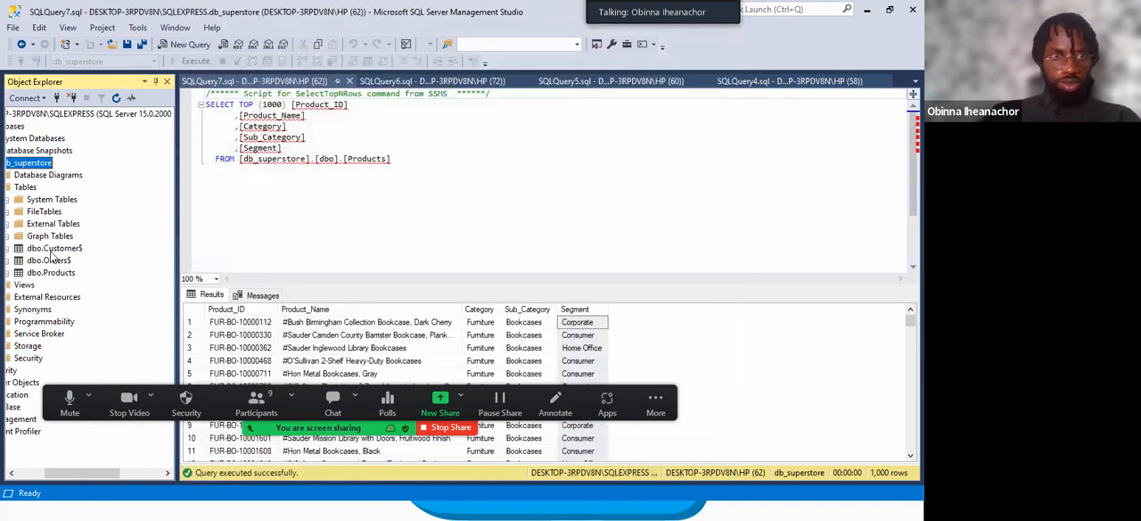
Refresh the db_superstore database and expand its Tables folder.
right_click(34, 168)
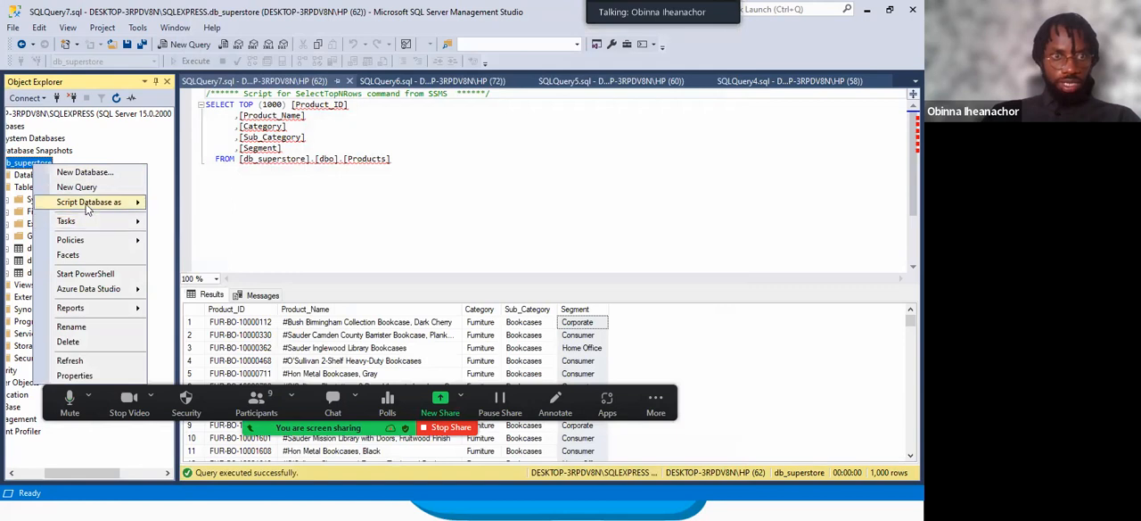
mouse_move(87, 203)
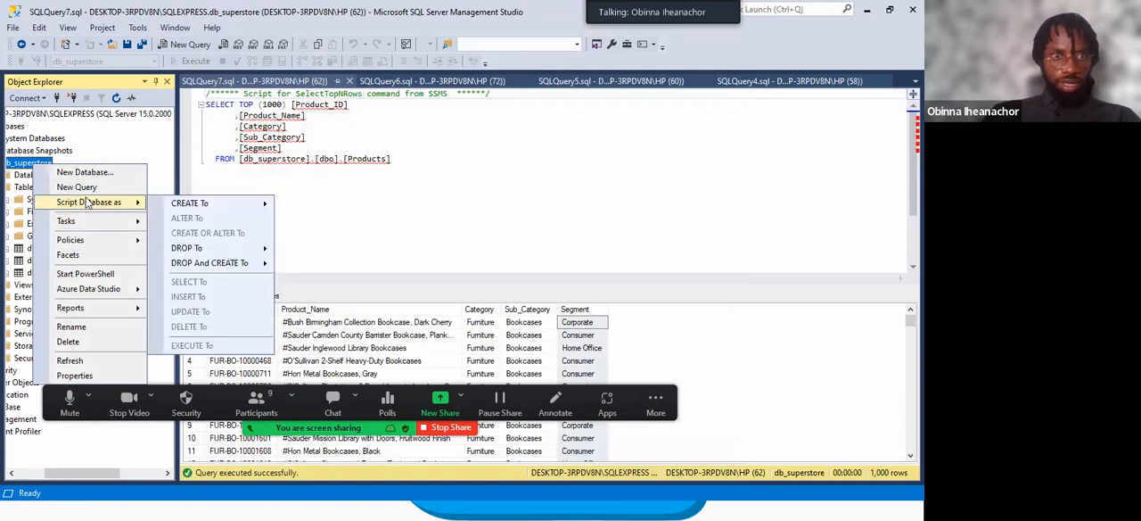
left_click(70, 361)
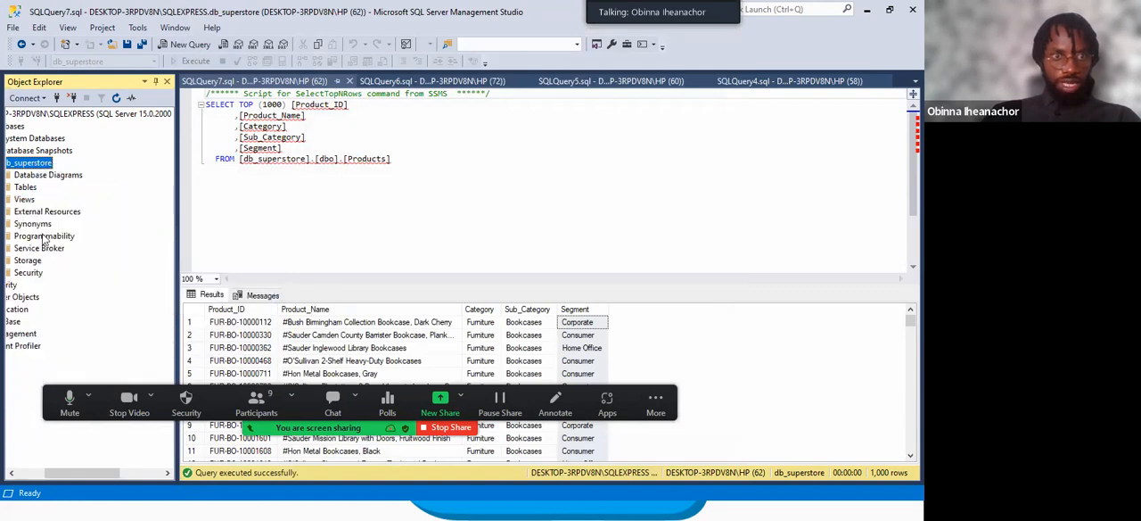
left_click(25, 187)
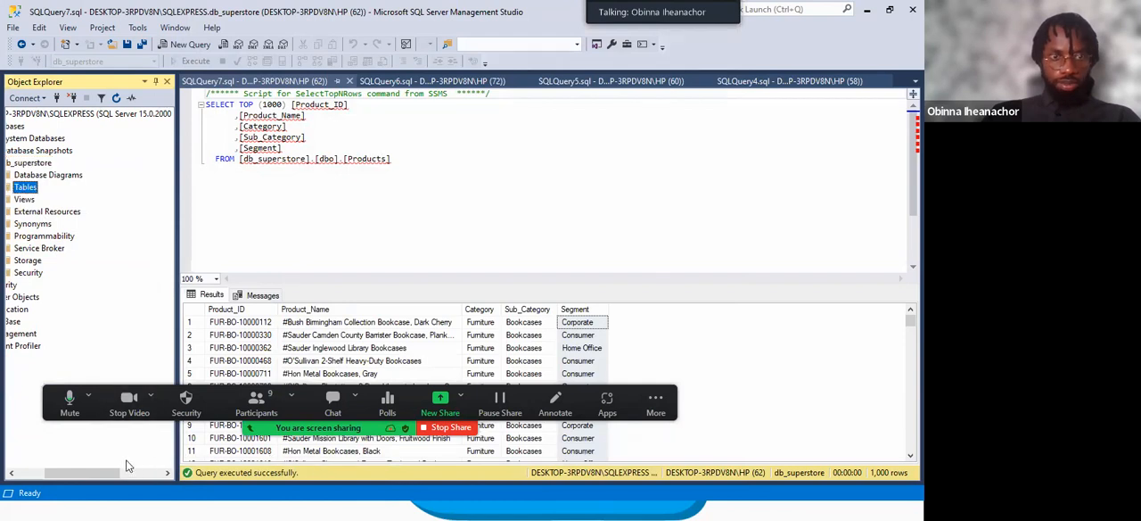
left_click_drag(114, 473, 102, 472)
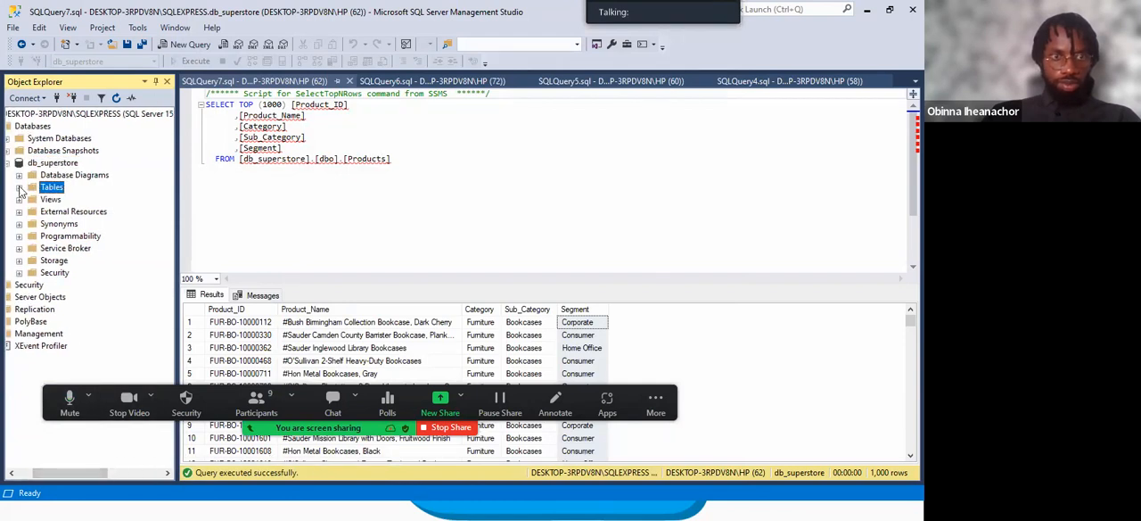
left_click(19, 188)
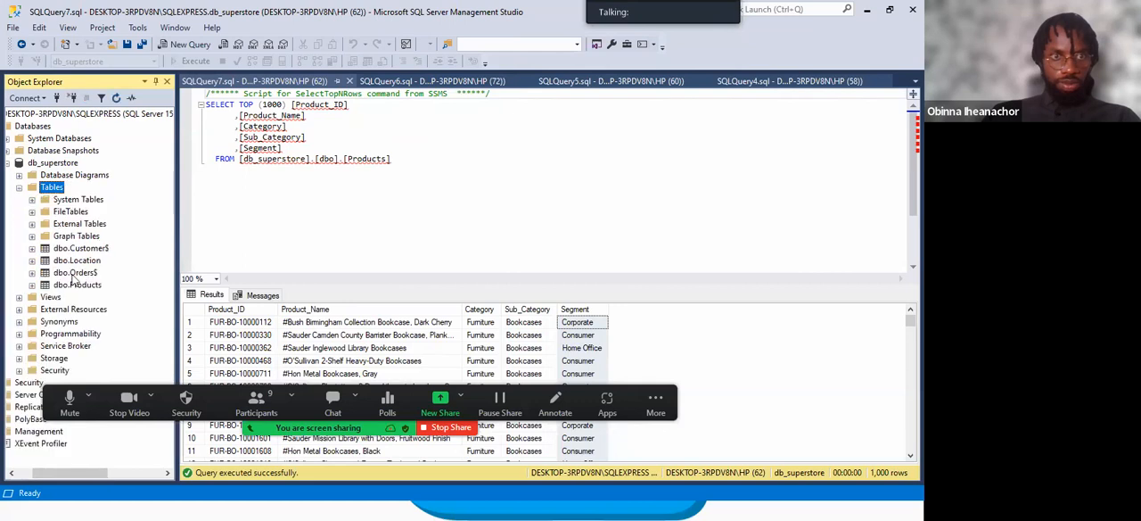
Open the design of dbo.Location and check the Zip column's data type.
left_click(74, 260)
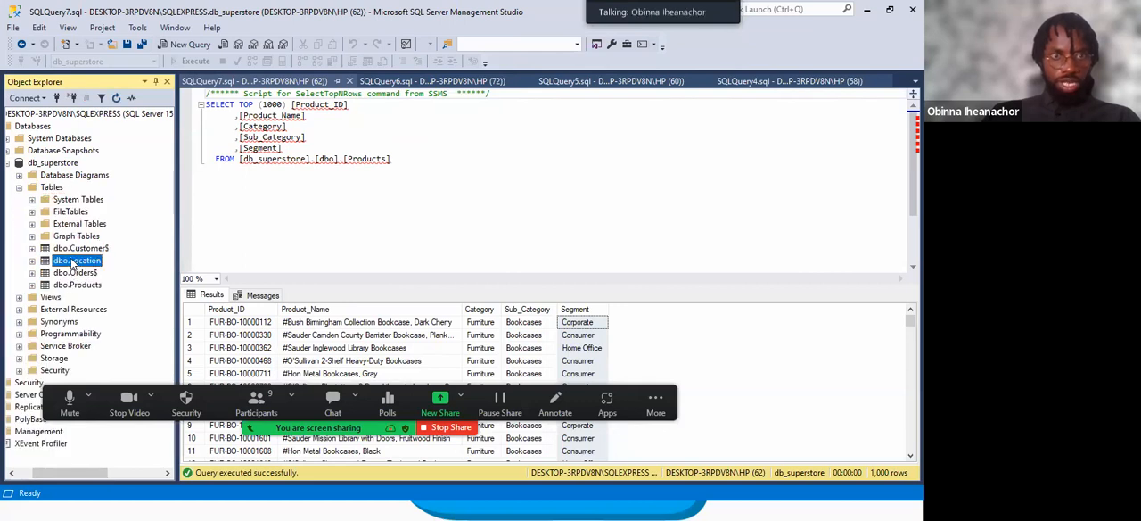
right_click(74, 261)
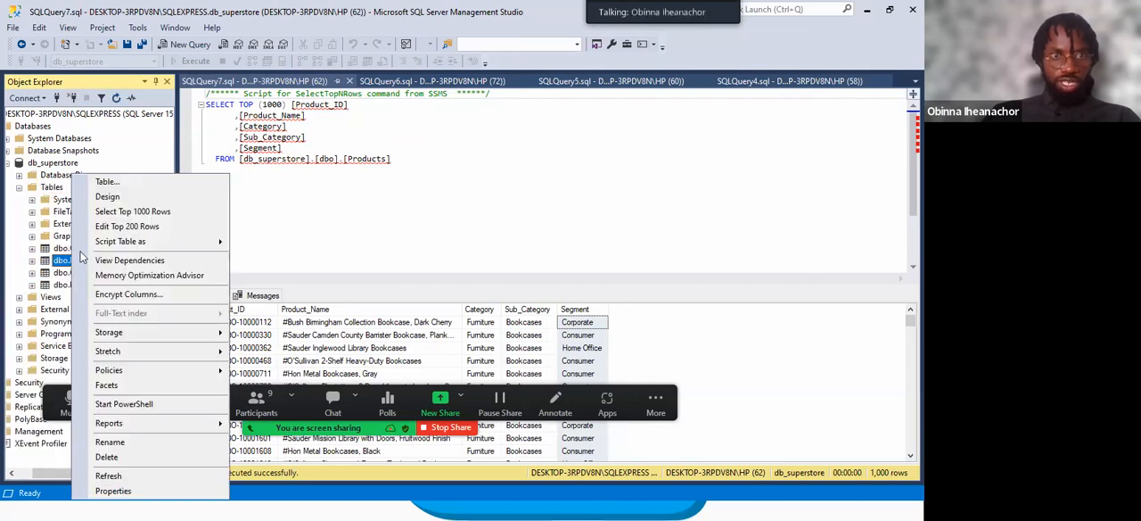
left_click(107, 197)
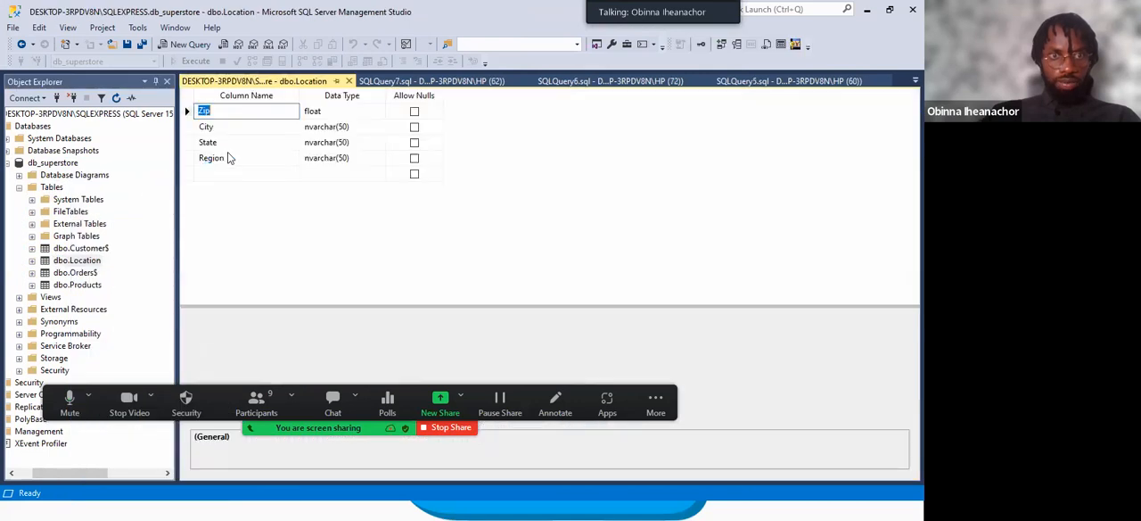
left_click(324, 107)
Open the design of dbo.Orders$ and compare the Postal Code column's data type with Zip in dbo.Location.
left_click(422, 82)
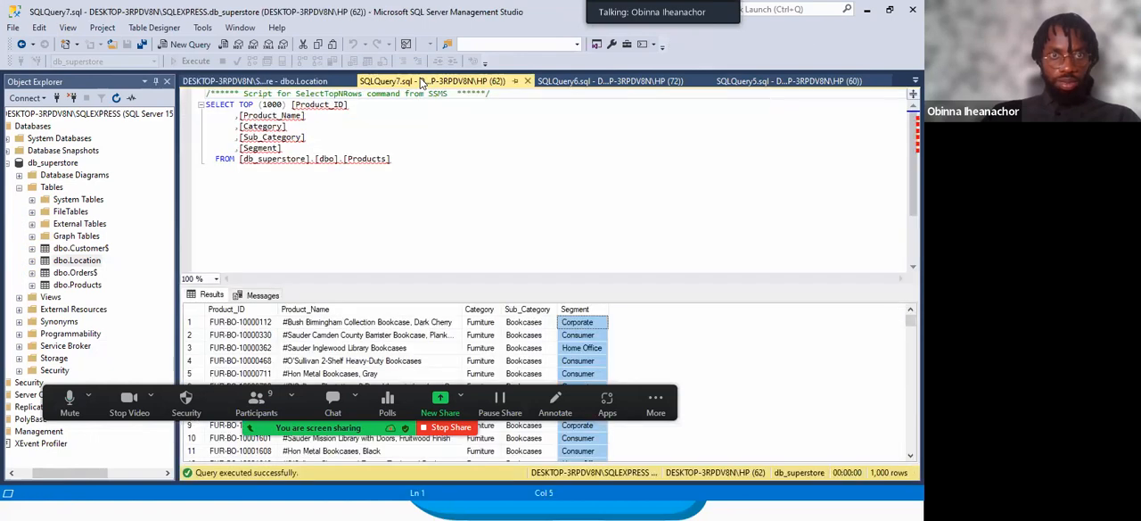
right_click(71, 273)
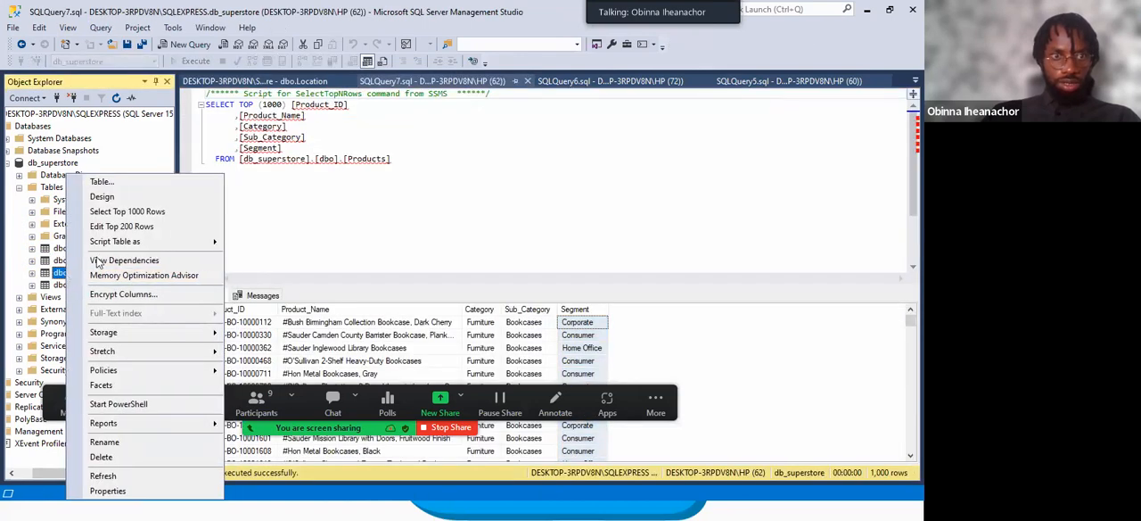
left_click(103, 196)
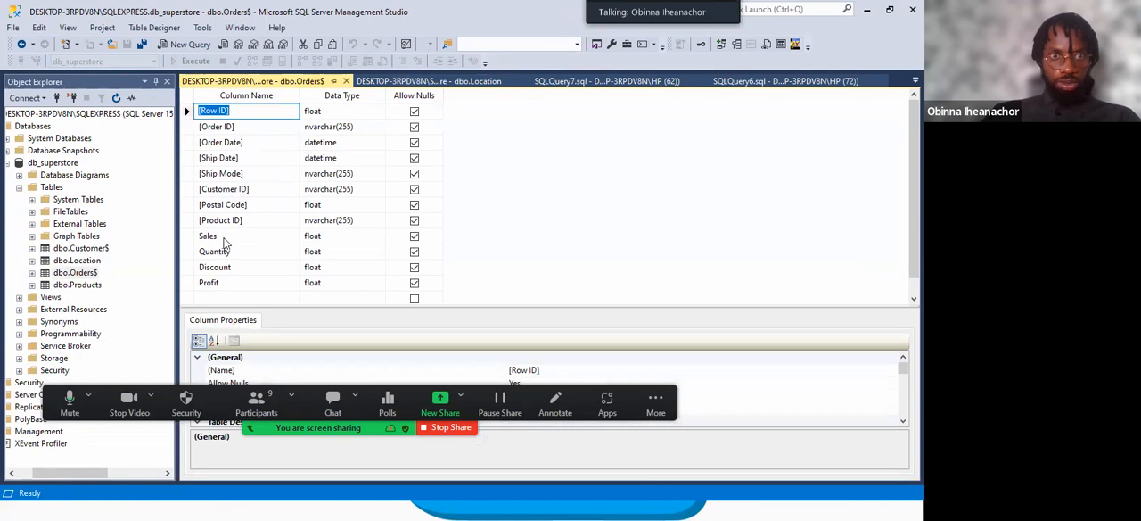
left_click(260, 204)
left_click(312, 207)
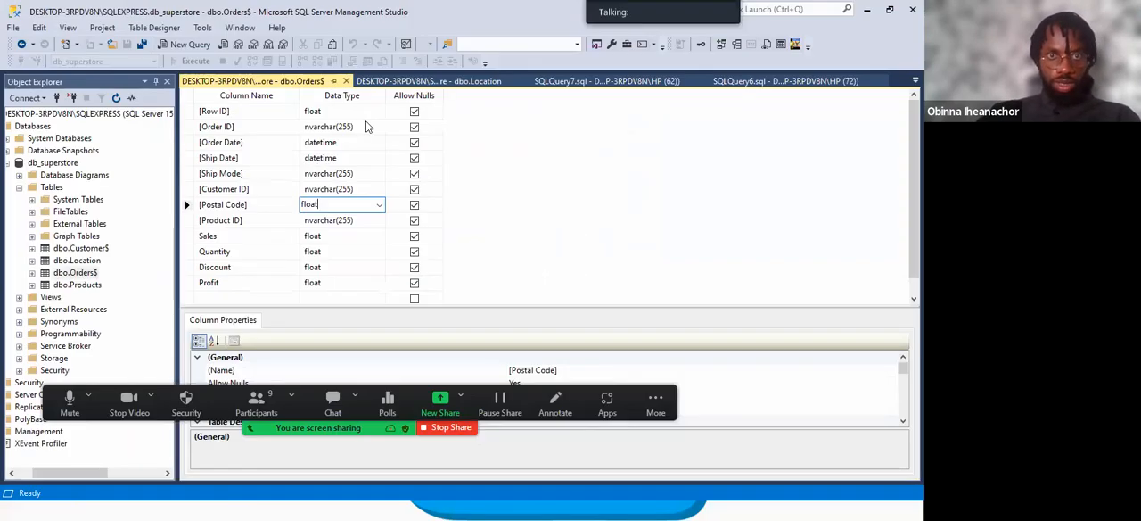
left_click(428, 81)
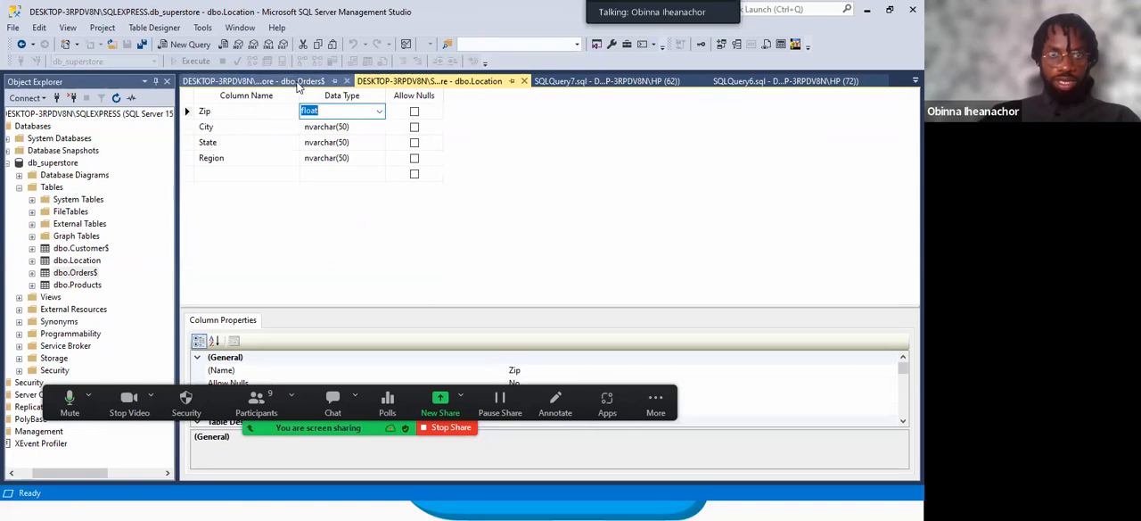
Add a foreign key relationship to dbo.Orders$ from the Postal Code column and open its tables and columns specification.
left_click(310, 82)
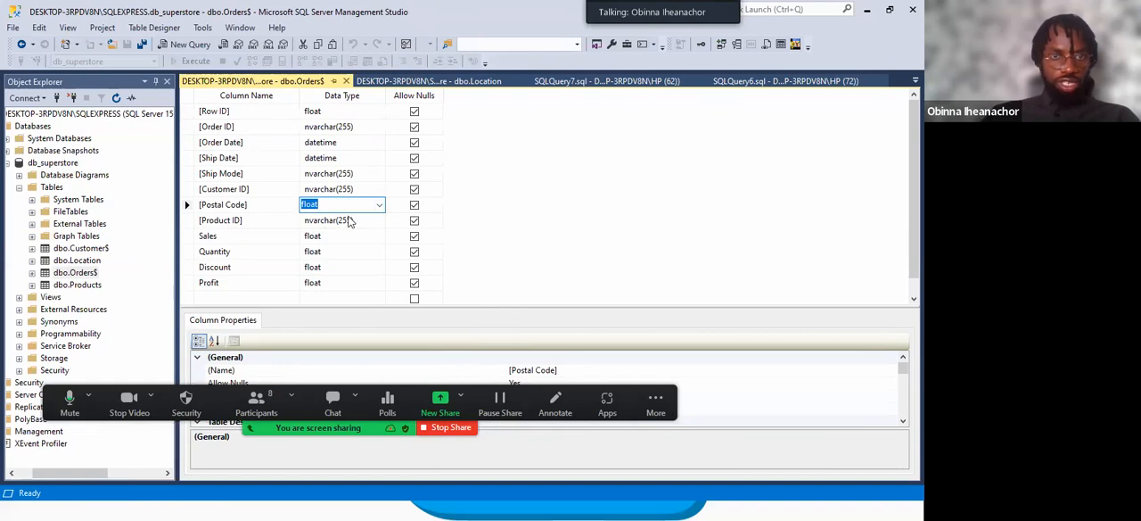
left_click(75, 249)
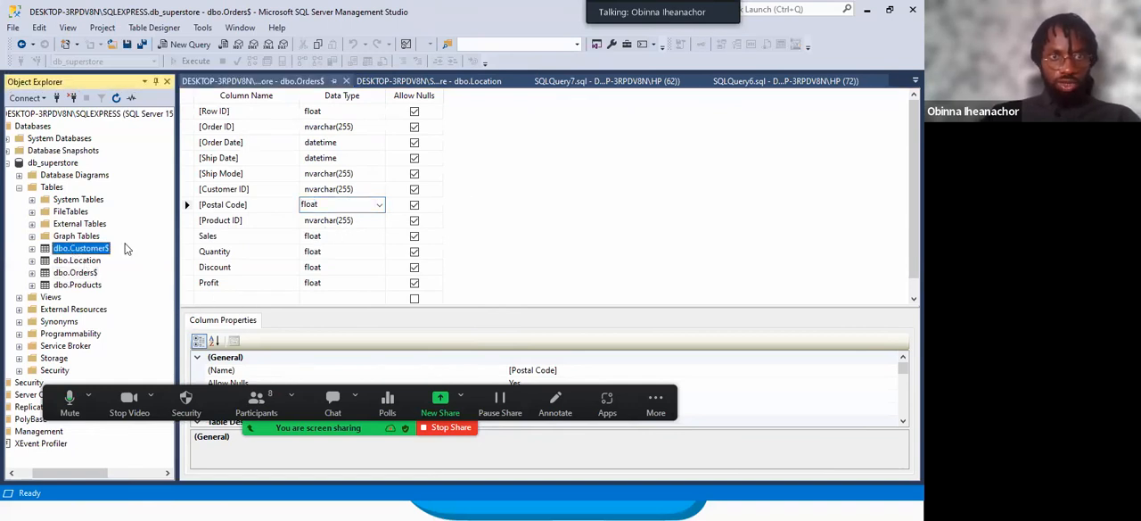
left_click(217, 204)
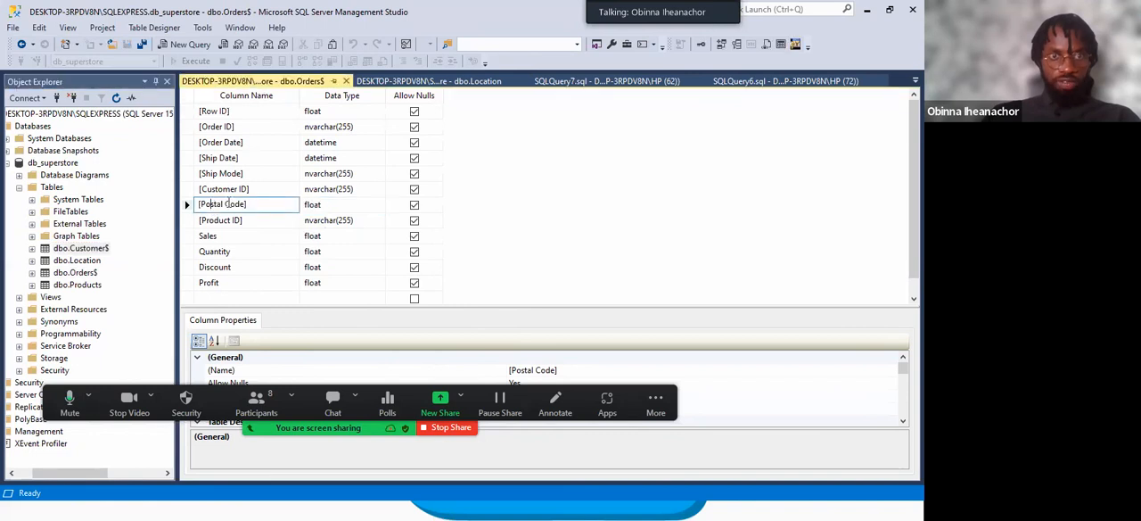
right_click(228, 205)
left_click(279, 258)
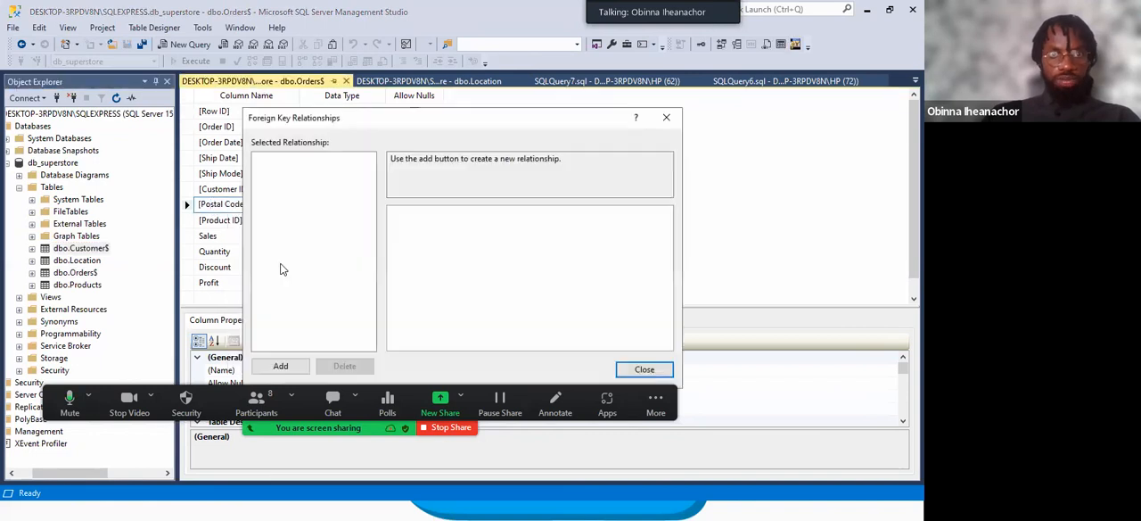
left_click(283, 365)
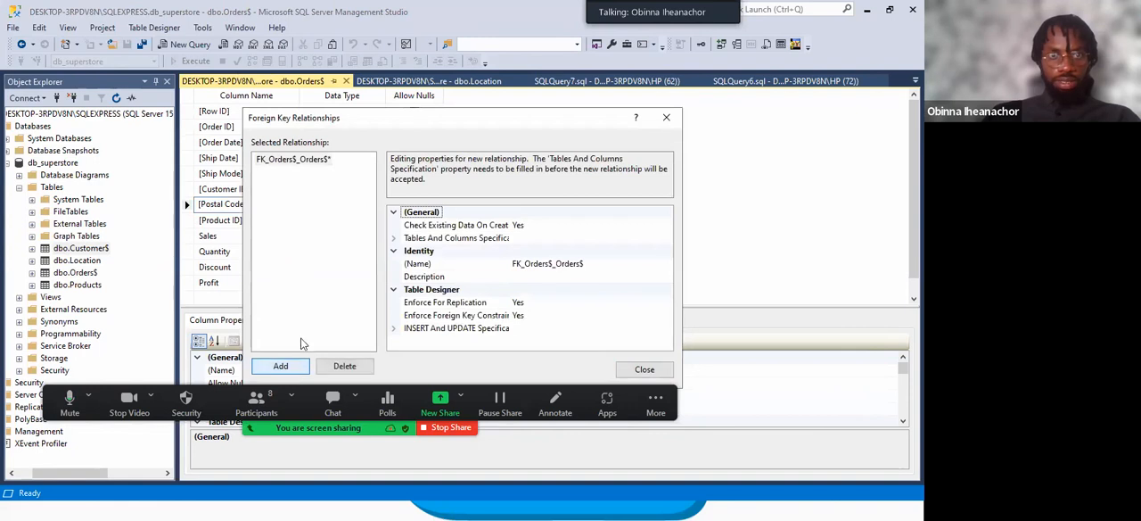
left_click(475, 238)
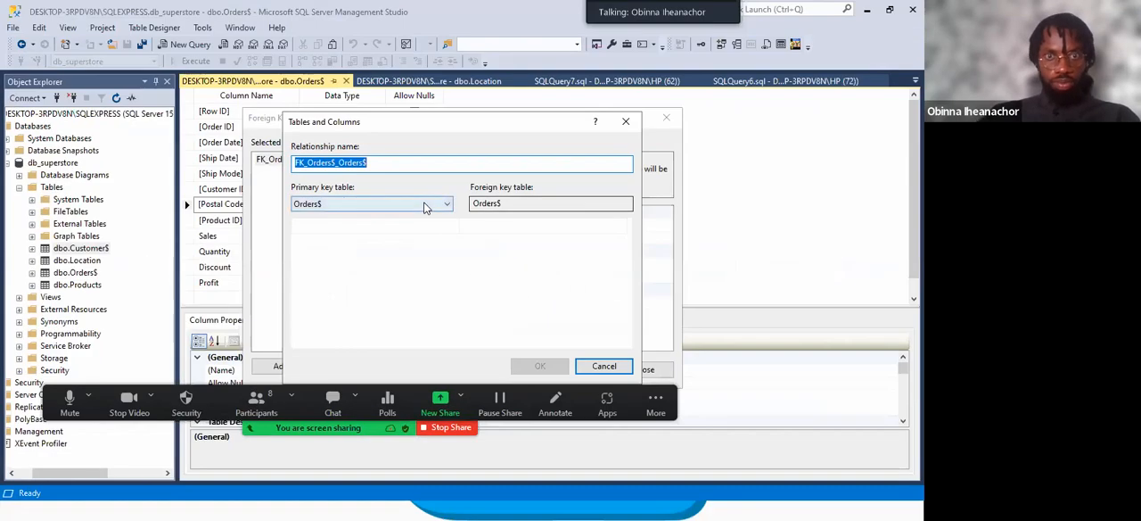
Try to map Zip in the primary key table Location to Postal Code in Orders$.
left_click(425, 188)
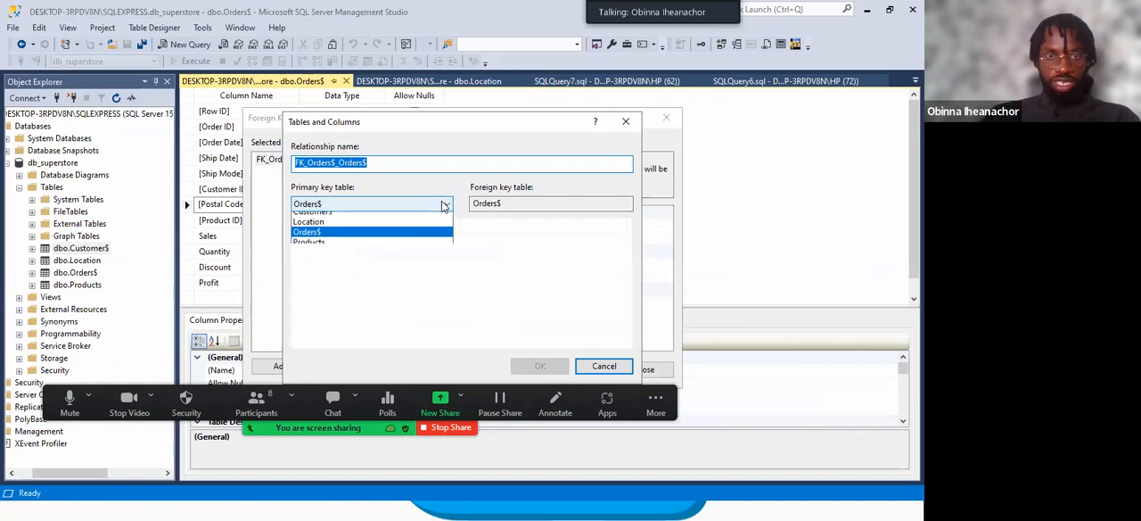
left_click(350, 229)
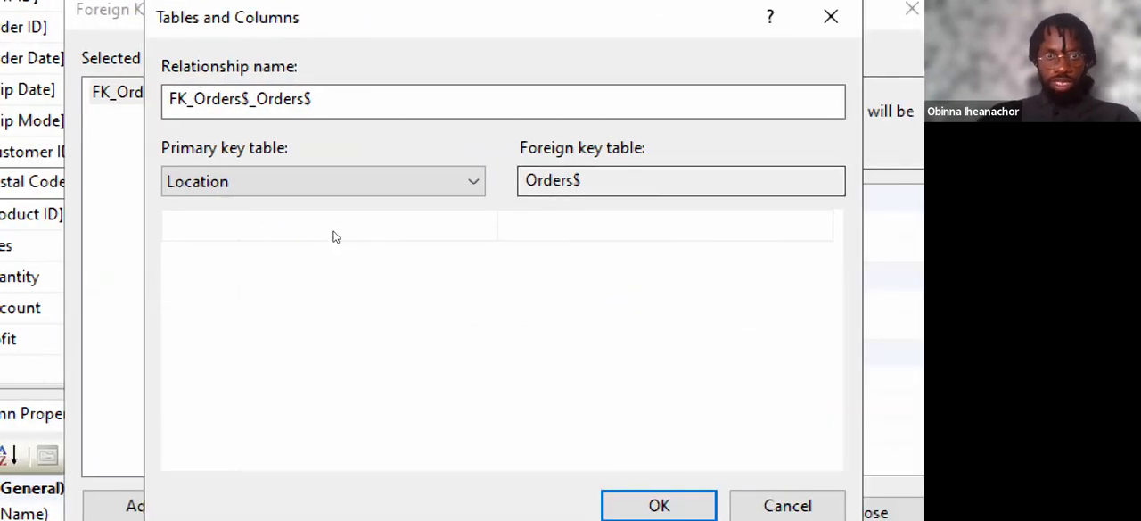
left_click(347, 228)
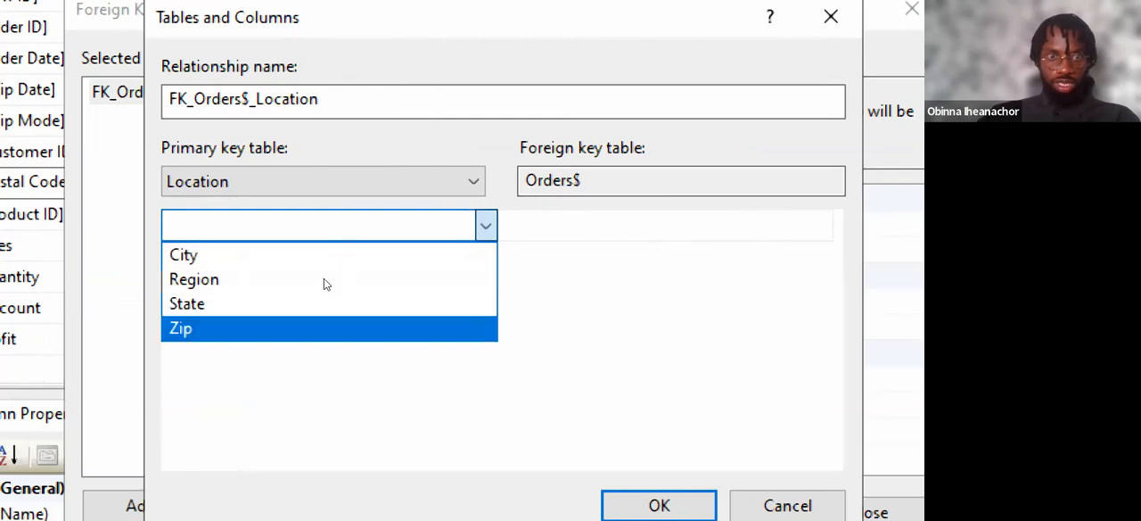
left_click(325, 328)
left_click(528, 231)
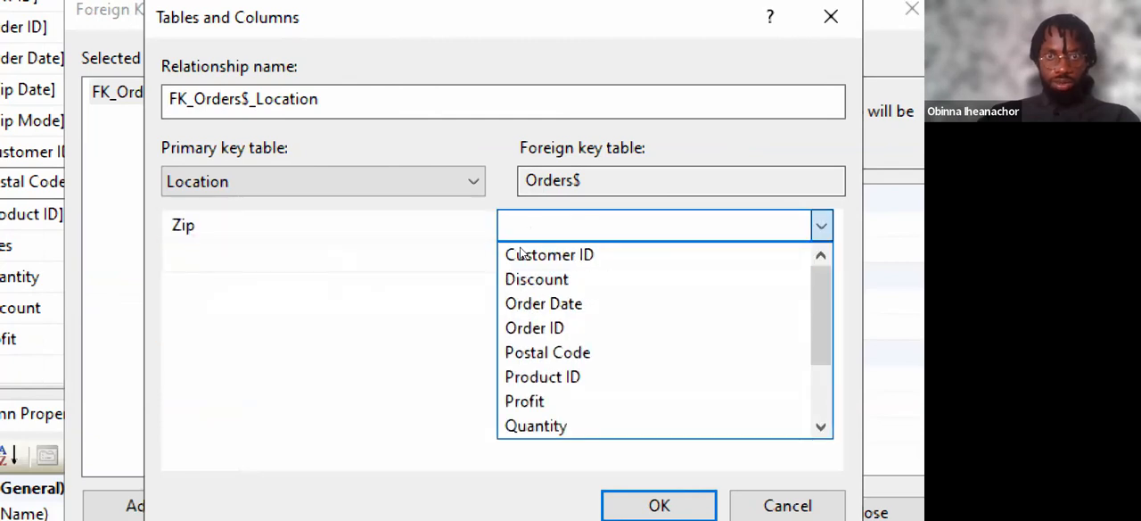
left_click(539, 355)
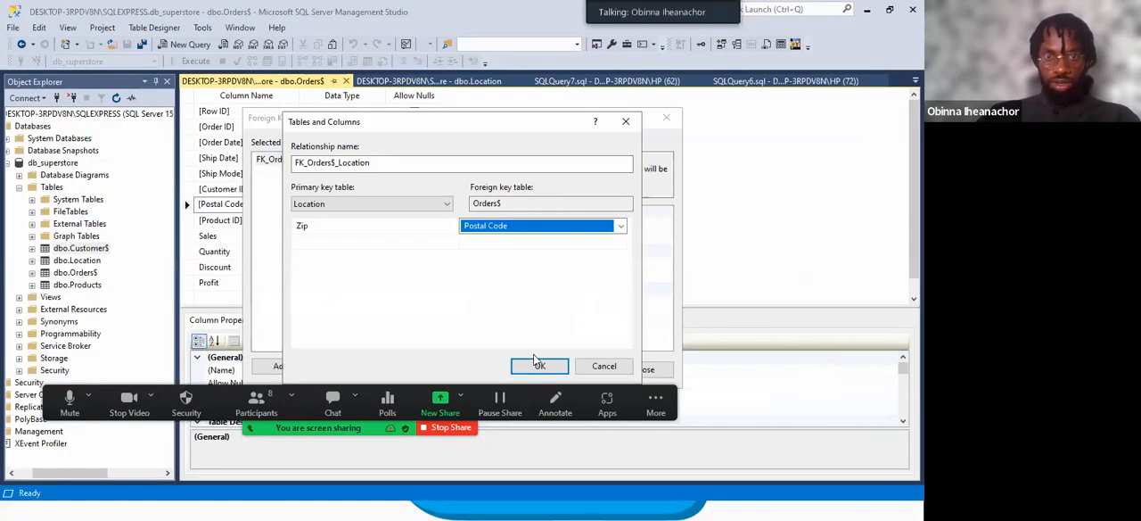
left_click(635, 485)
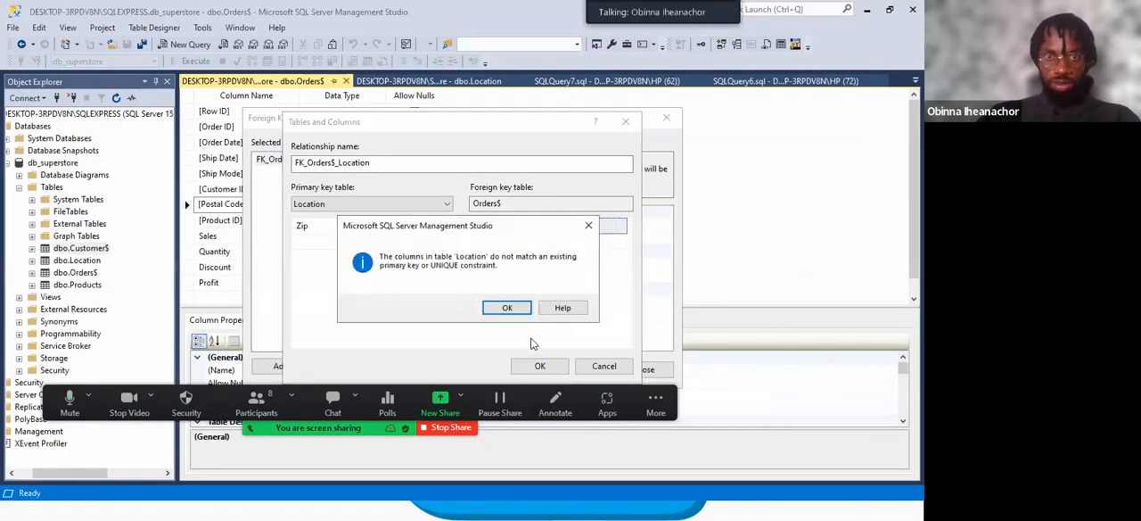
left_click(587, 226)
left_click(442, 230)
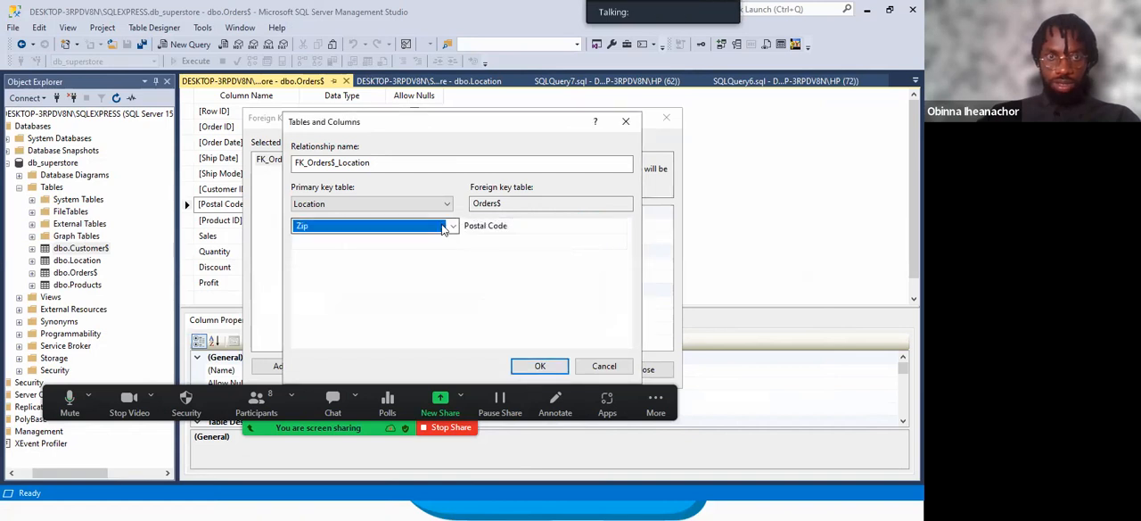
Abandon the column mapping, delete the incomplete relationship from Orders$ and close the Foreign Key Relationships dialog.
left_click(625, 125)
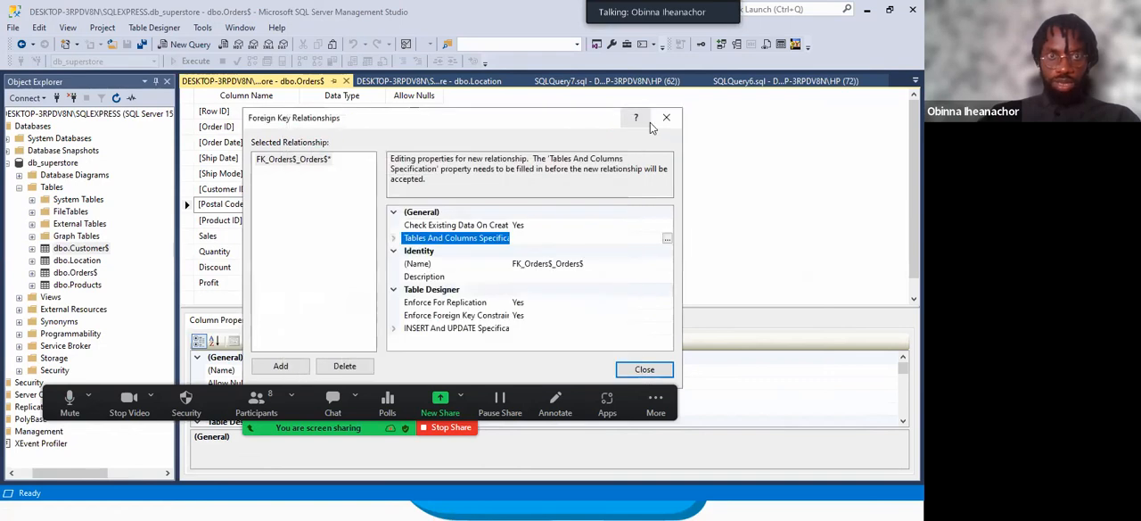
left_click(656, 123)
left_click(584, 225)
left_click(642, 369)
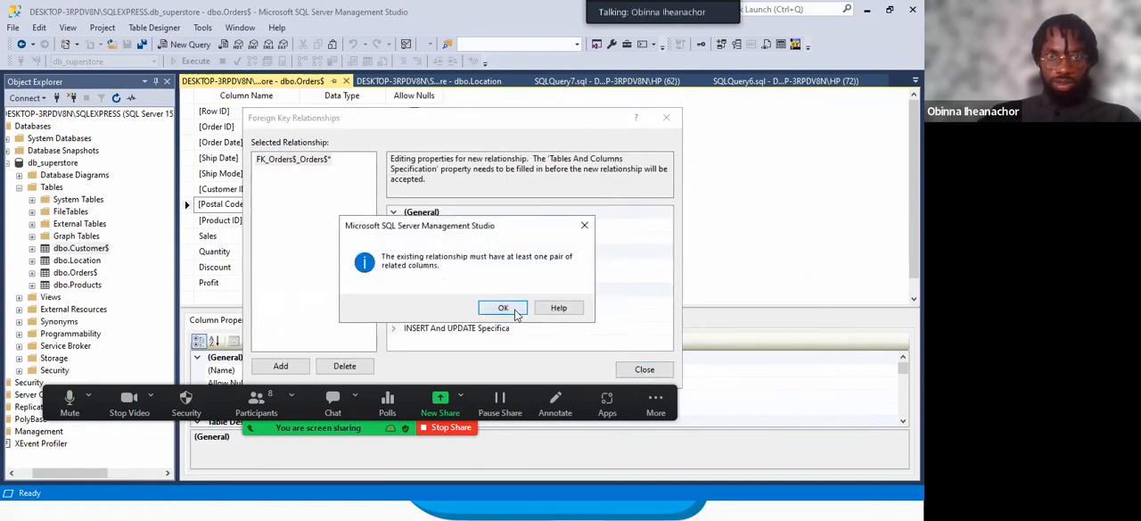
left_click(503, 307)
left_click(667, 120)
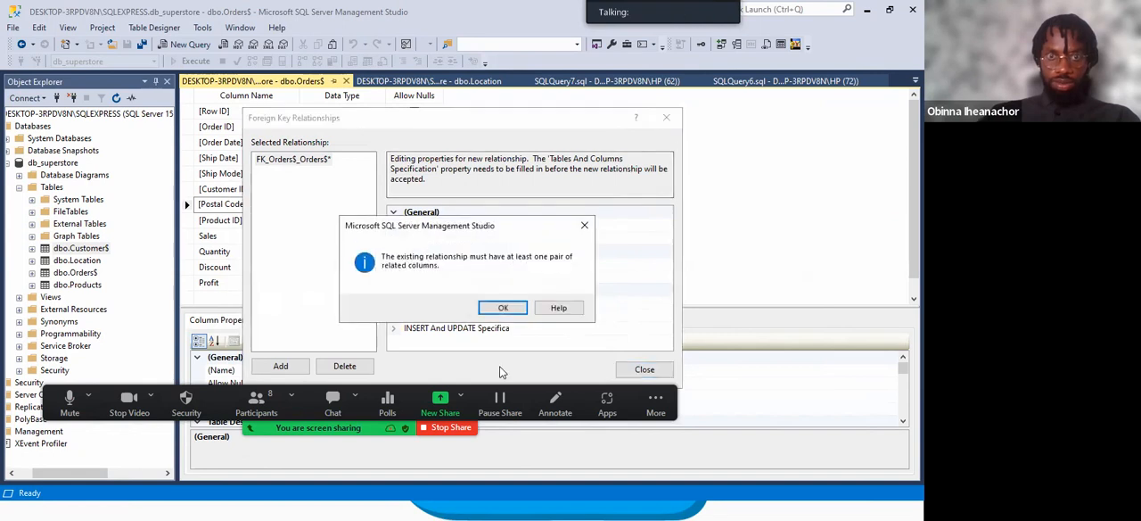
left_click(498, 307)
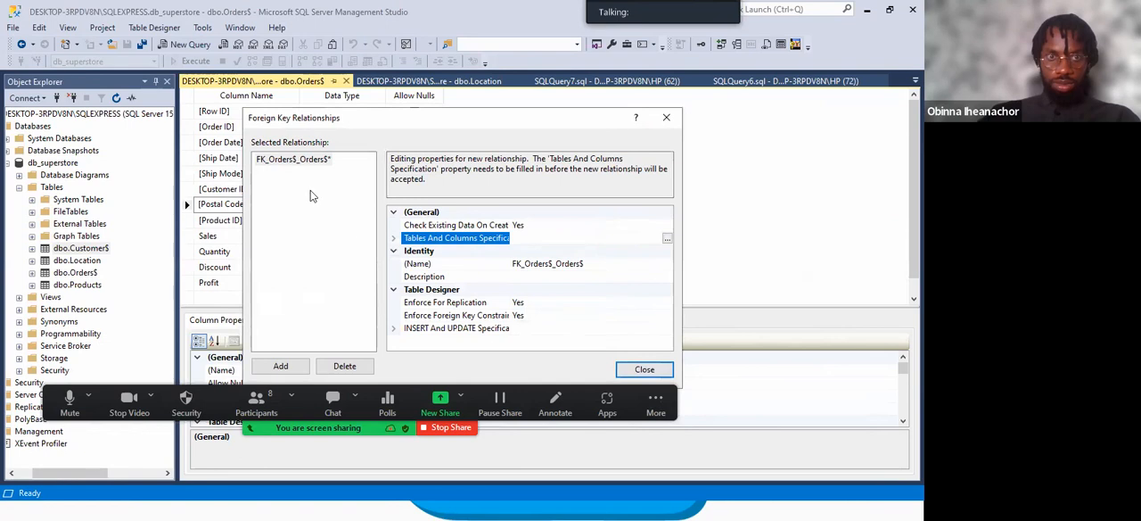
left_click(298, 170)
left_click(498, 308)
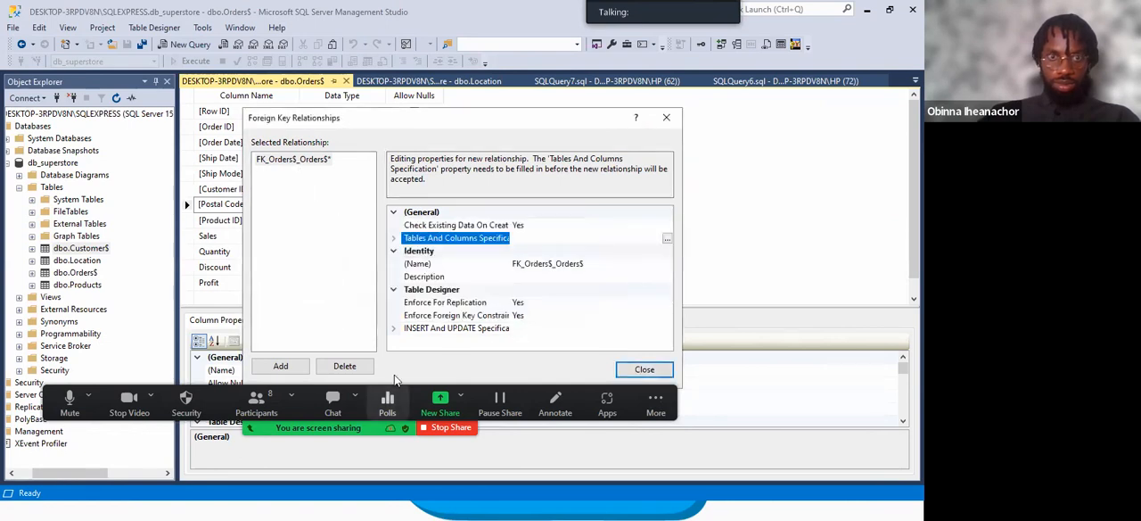
left_click(358, 369)
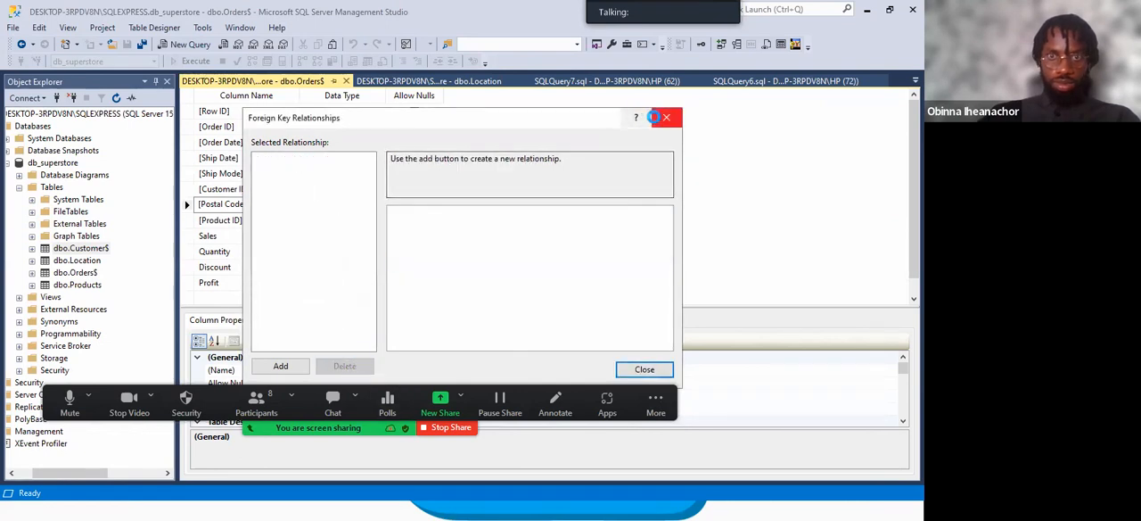
left_click(667, 117)
Set the Zip column as the primary key in the dbo.Location design.
left_click(432, 80)
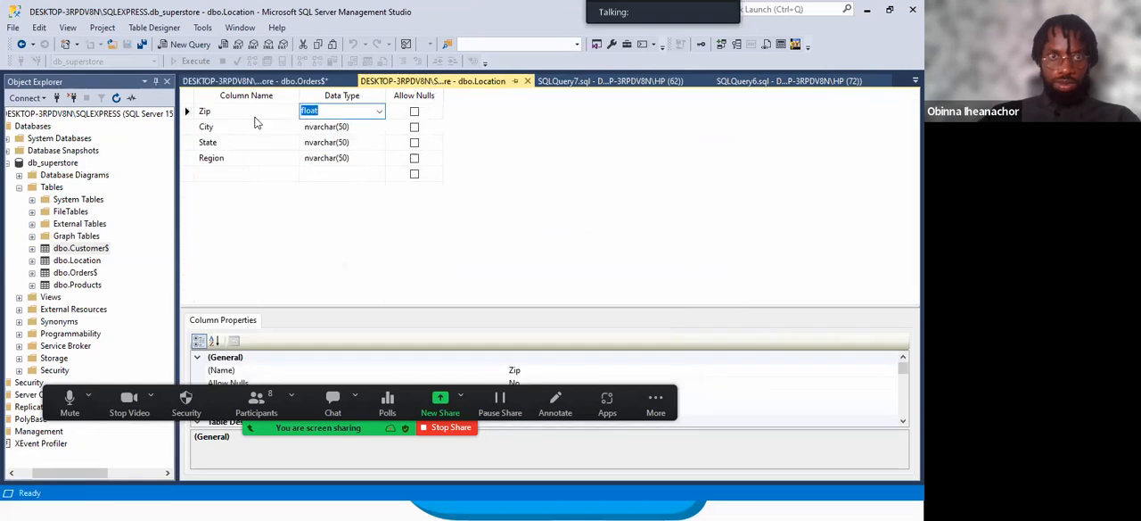
right_click(250, 117)
left_click(289, 128)
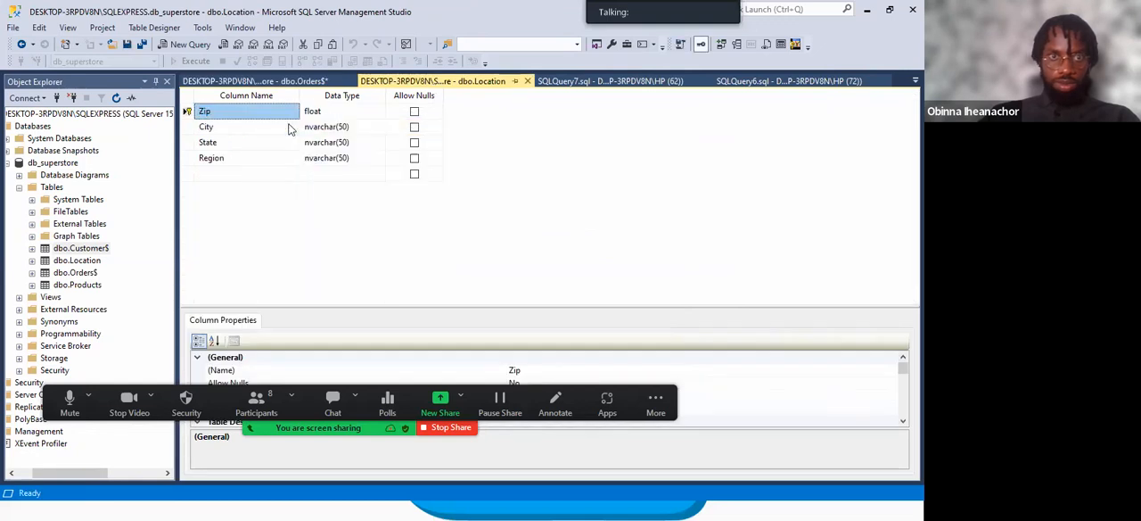
Add a new foreign key relationship in the dbo.Orders$ design and open its tables and columns specification.
left_click(273, 81)
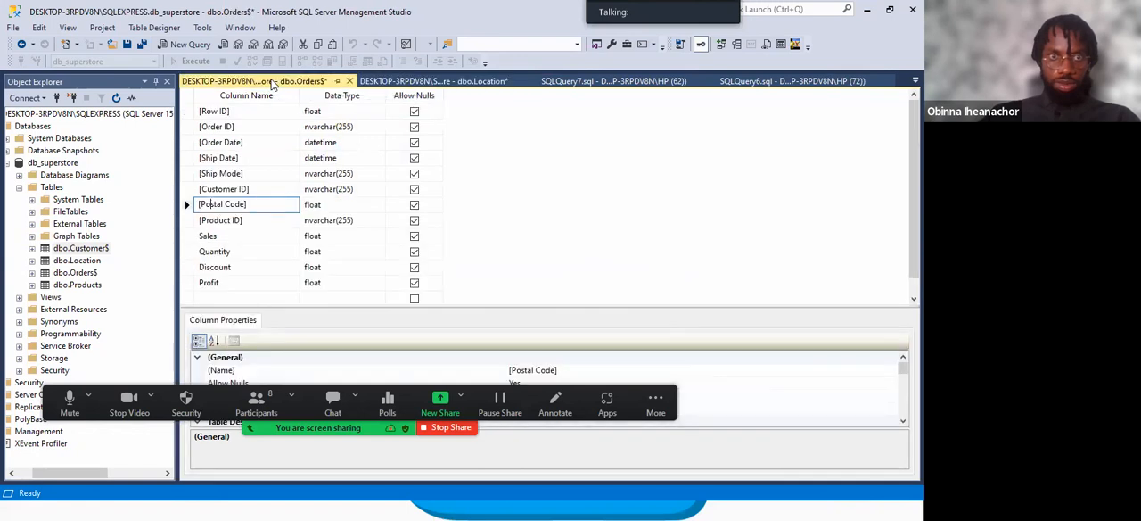
right_click(268, 207)
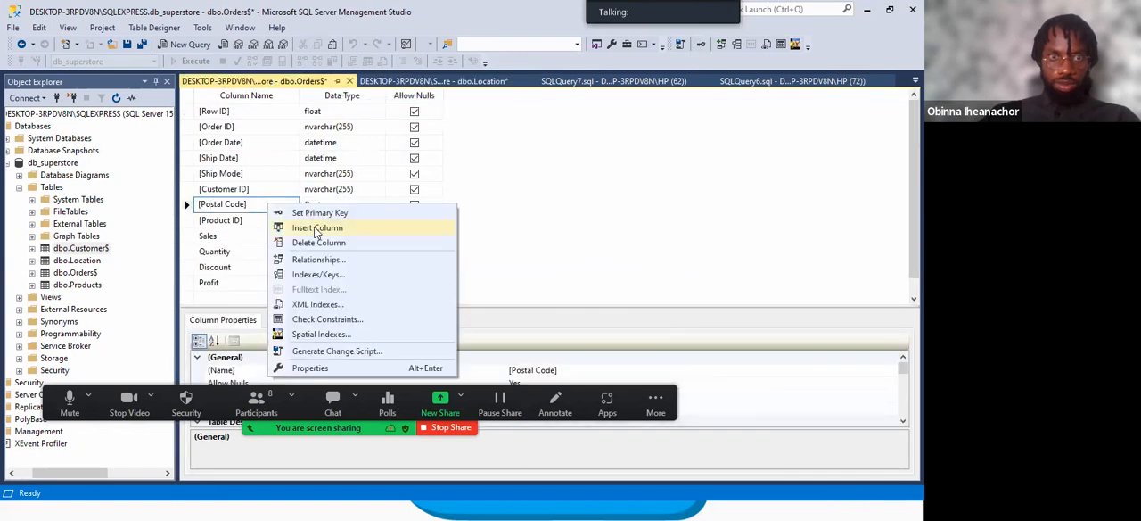
left_click(316, 261)
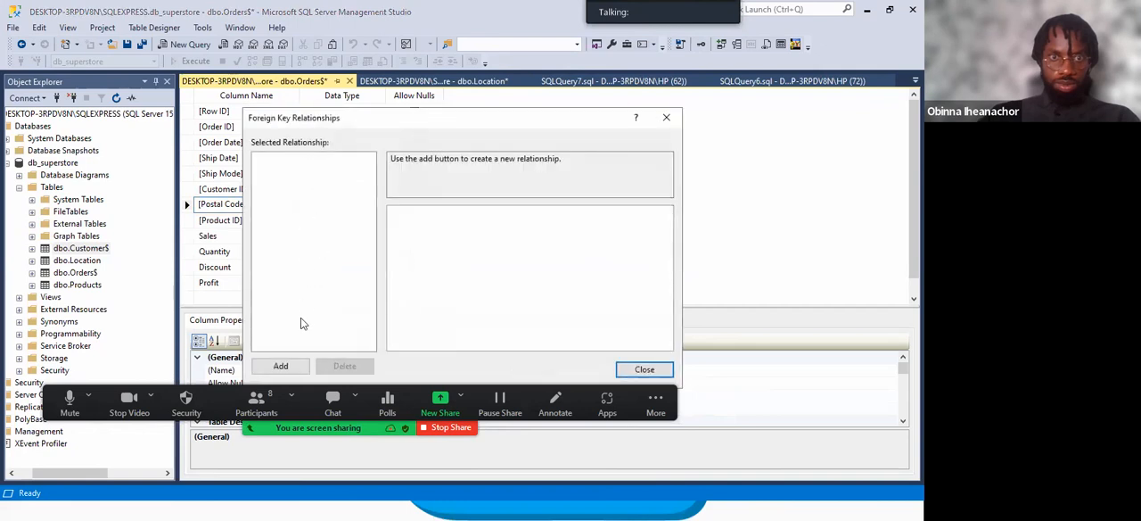
left_click(281, 366)
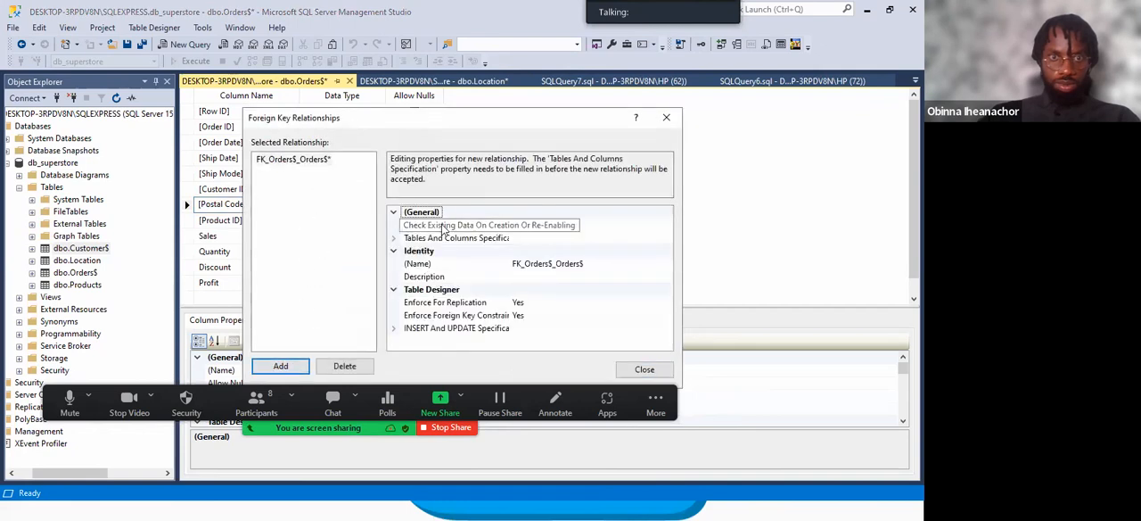
left_click(439, 241)
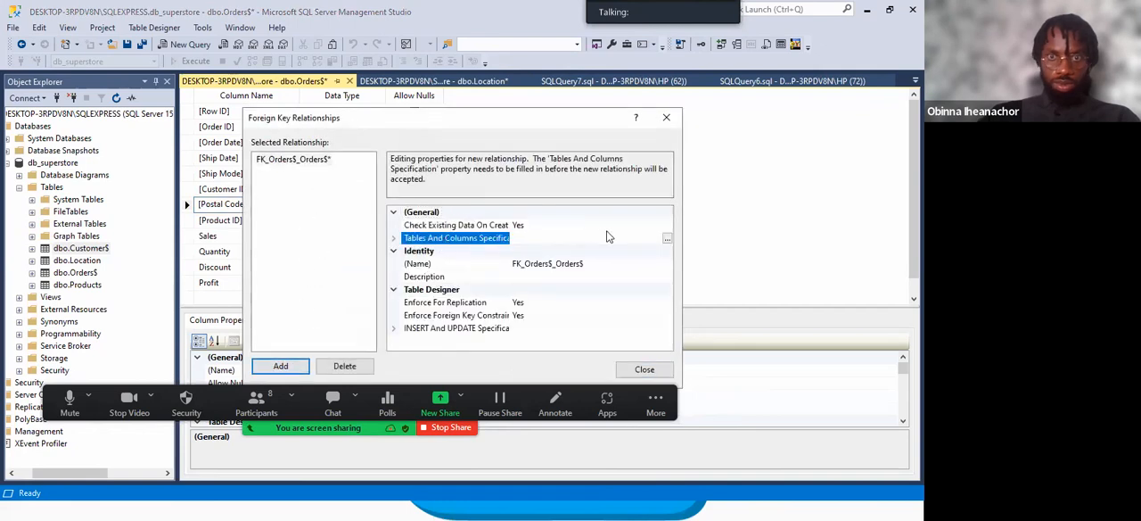
left_click(666, 239)
Choose Location as the primary key table, map its Zip to Postal Code in Orders$, and accept the relationship.
left_click(341, 204)
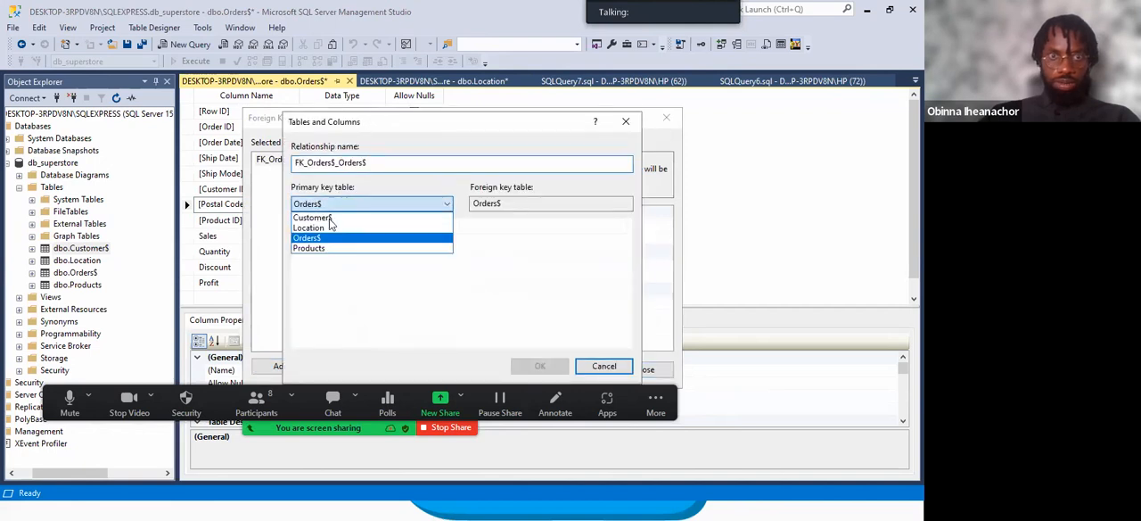
left_click(321, 227)
left_click(392, 228)
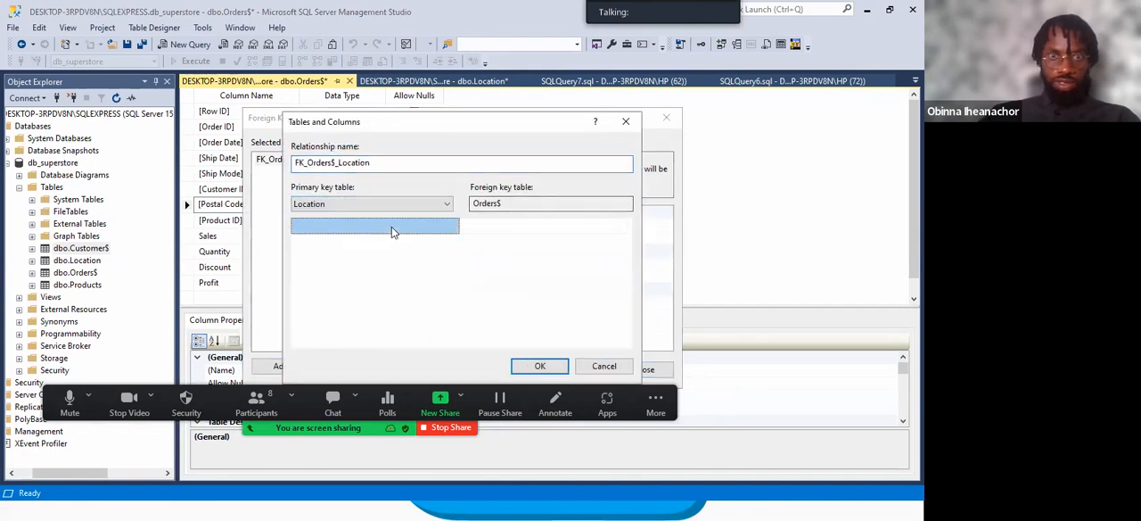
left_click(365, 228)
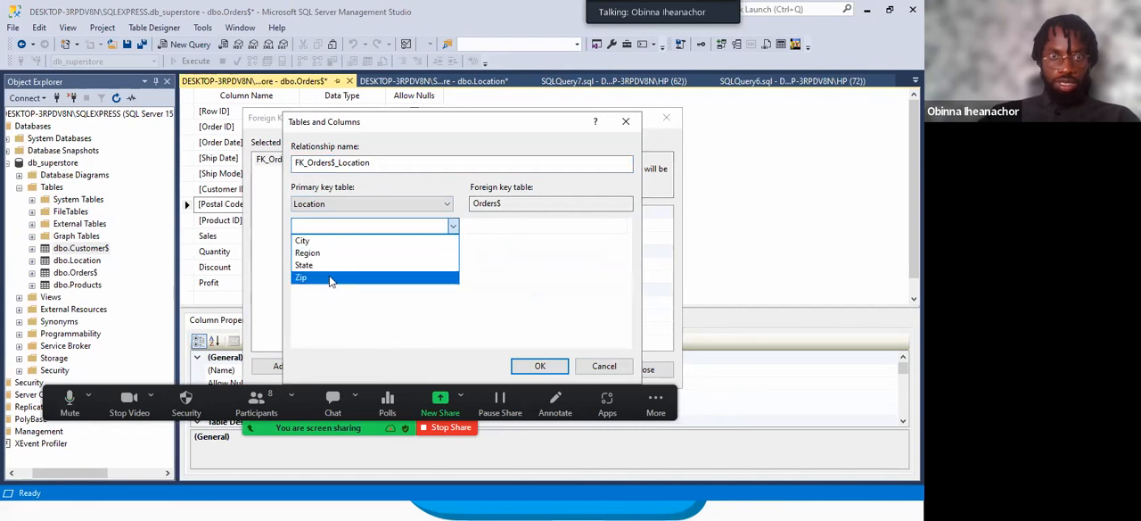
left_click(334, 277)
left_click(497, 229)
left_click(497, 229)
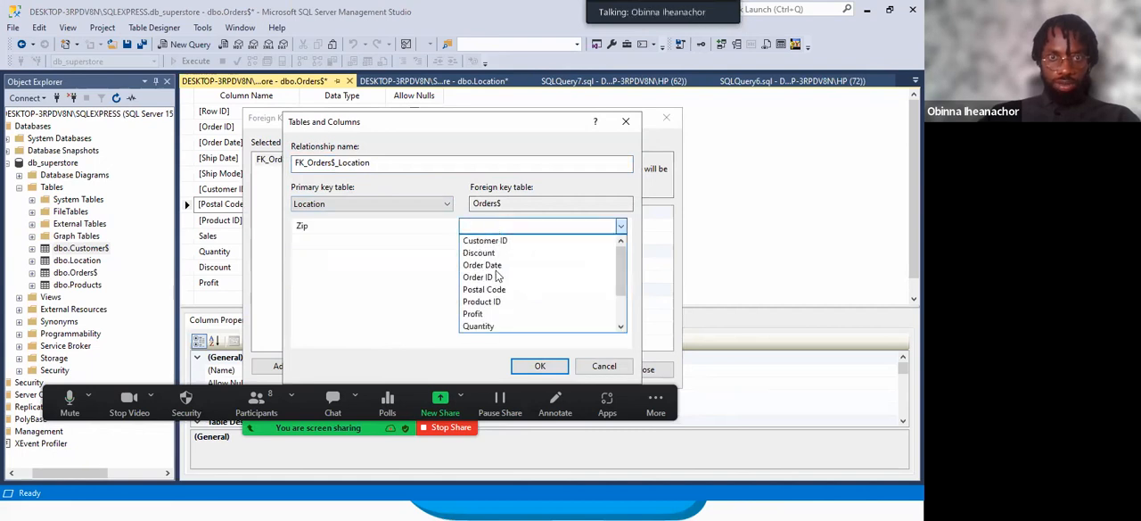
left_click(490, 288)
left_click(540, 366)
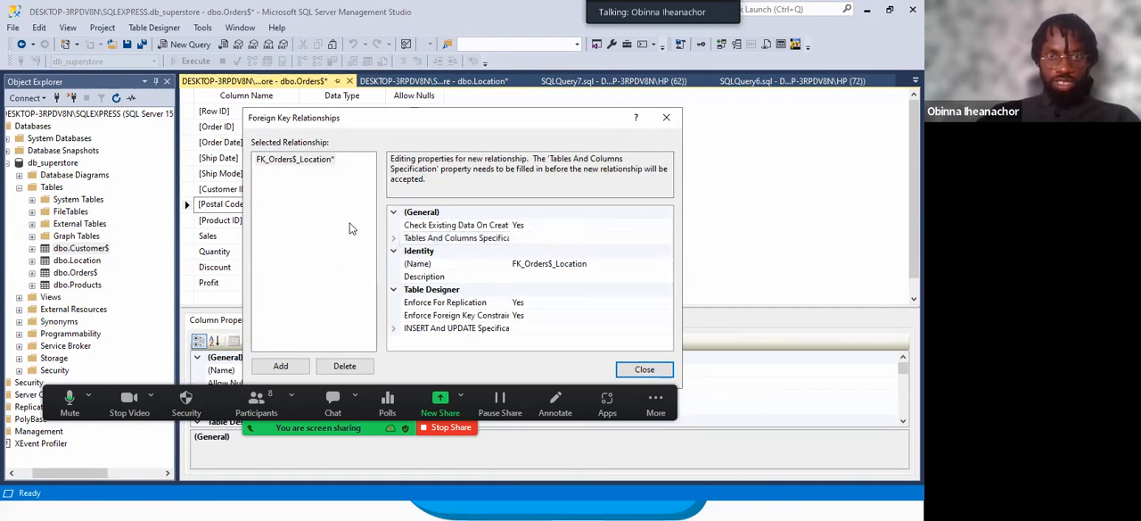
left_click(646, 370)
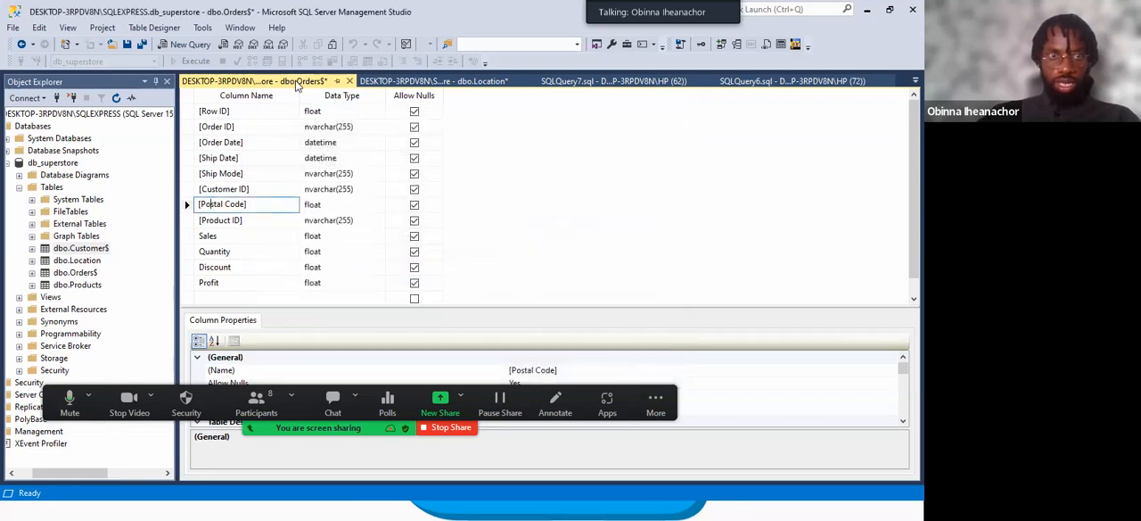
Expand dbo.Orders$ and its Columns folder in the database tree to check the columns for keys.
left_click(32, 273)
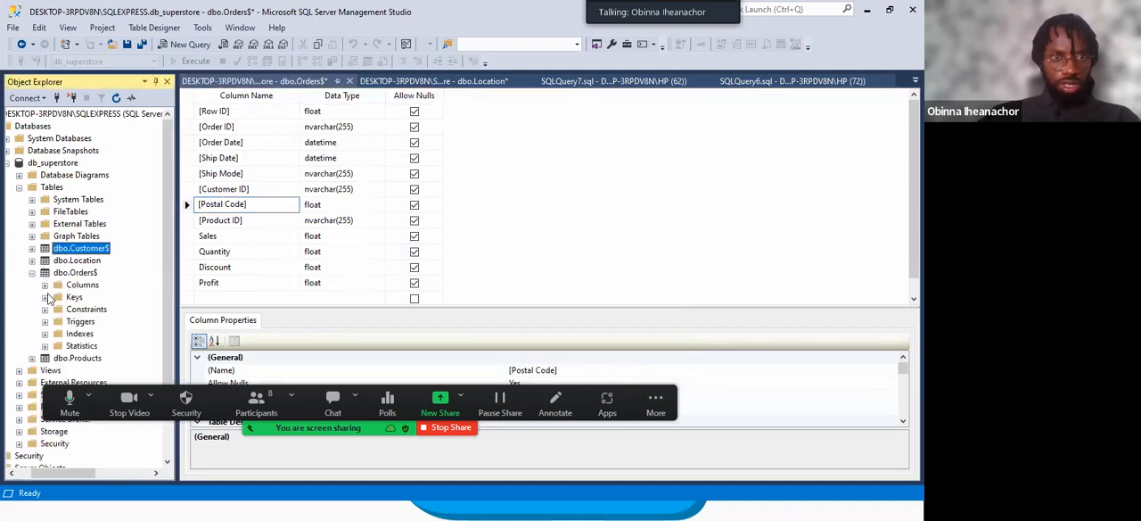
left_click(44, 286)
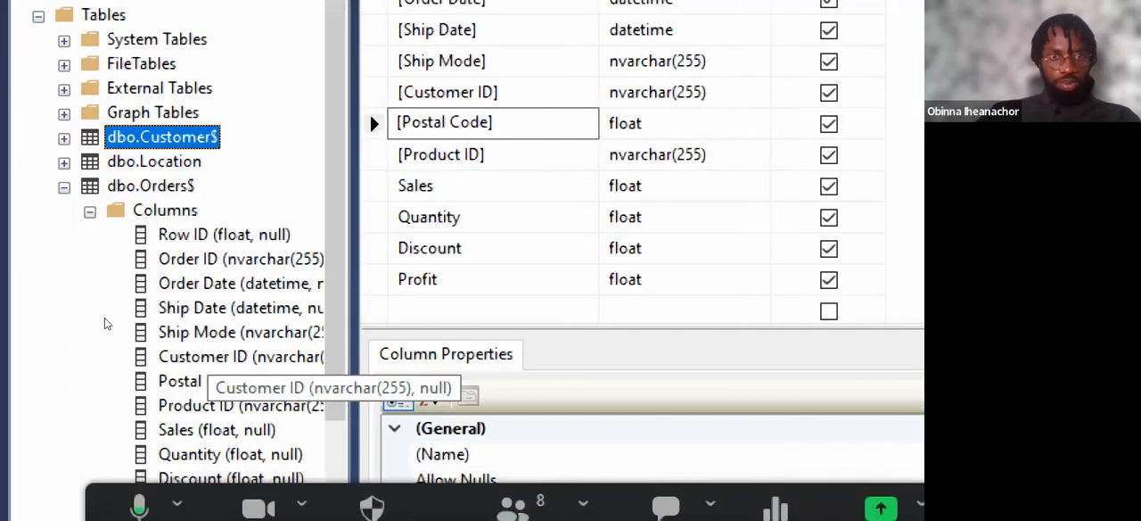
scroll(98, 327, "down", 2)
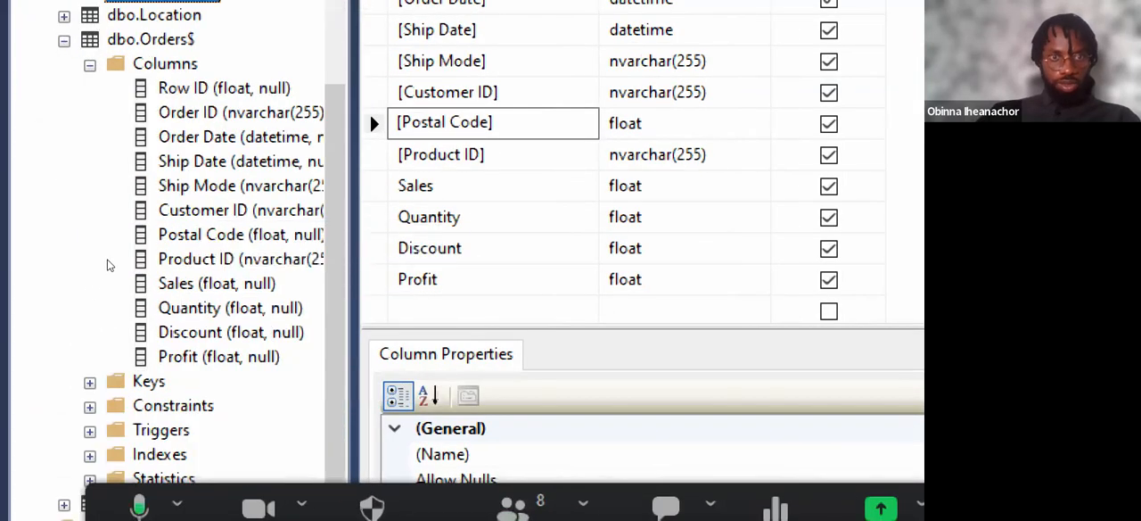
Save the dbo.Orders$ design and accept writing the Location and Orders$ tables to the database.
left_click(202, 235)
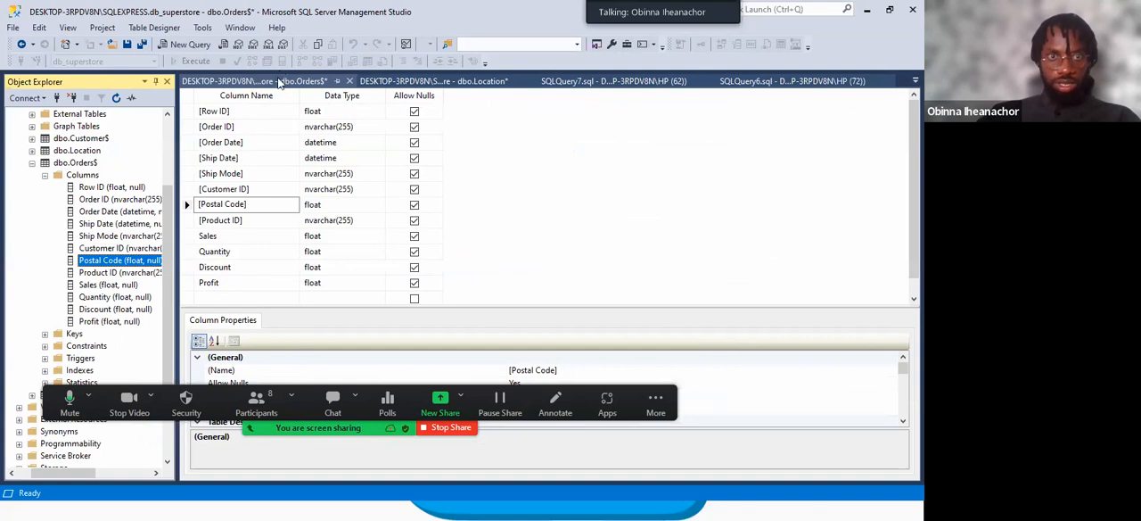
right_click(279, 82)
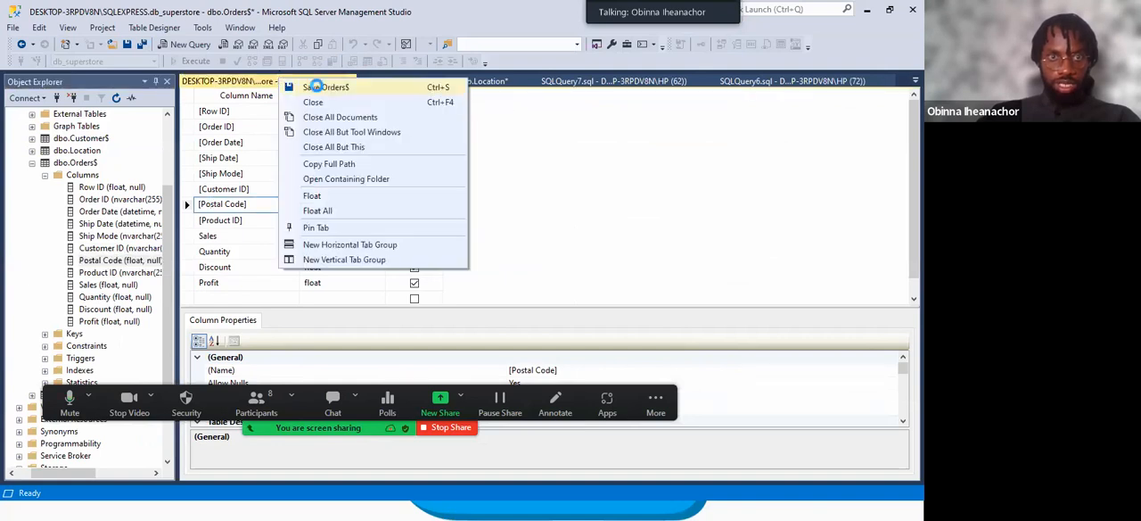
left_click(315, 89)
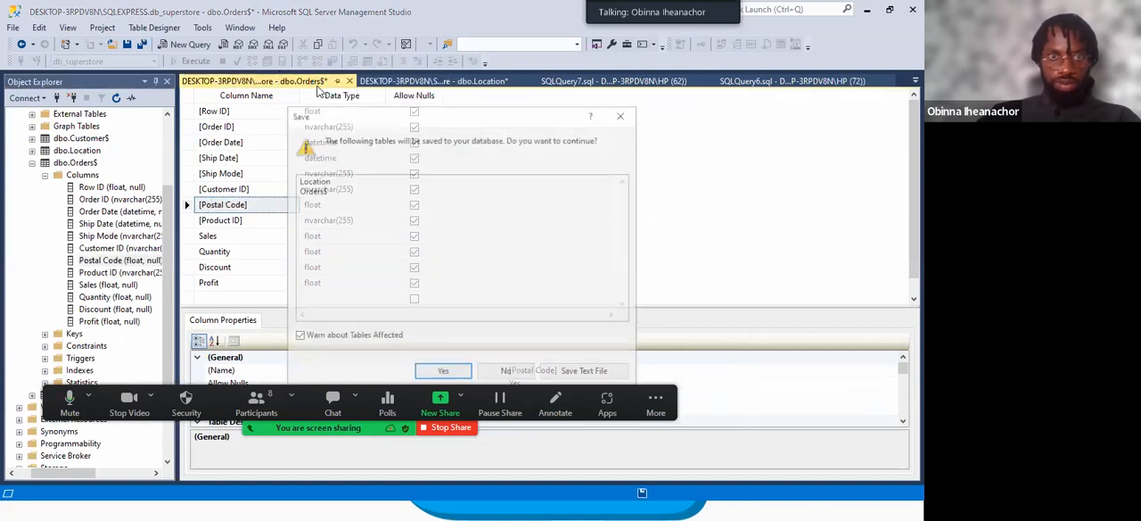
left_click(443, 372)
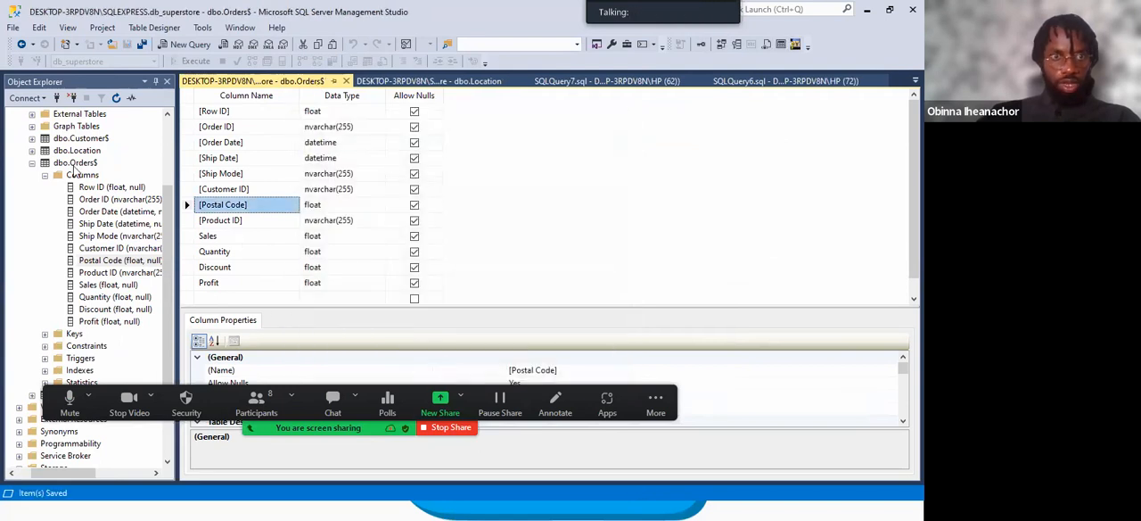
Refresh dbo.Orders$ in the database tree and expand its Columns folder to check the Postal Code key.
right_click(75, 165)
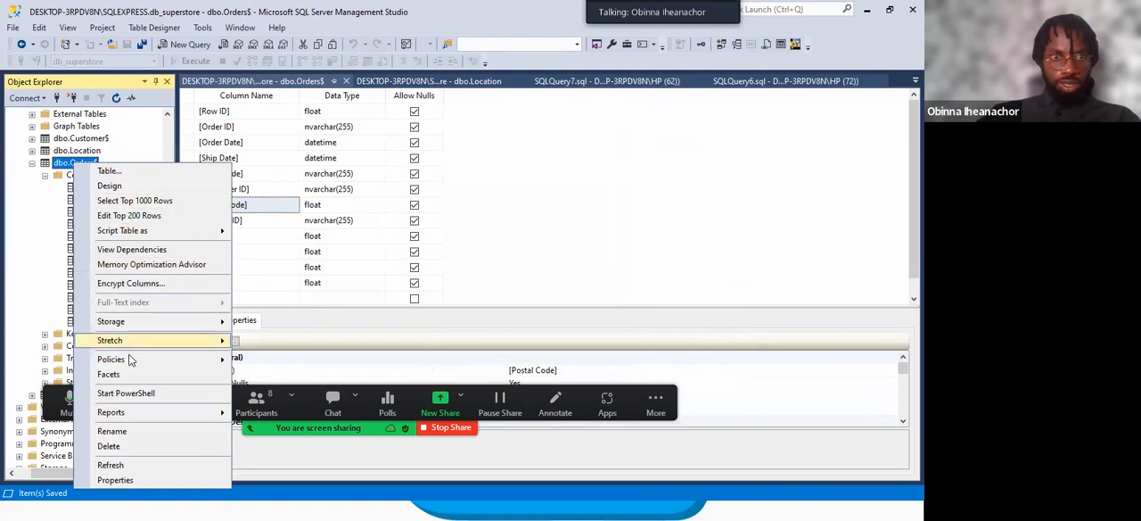
left_click(111, 465)
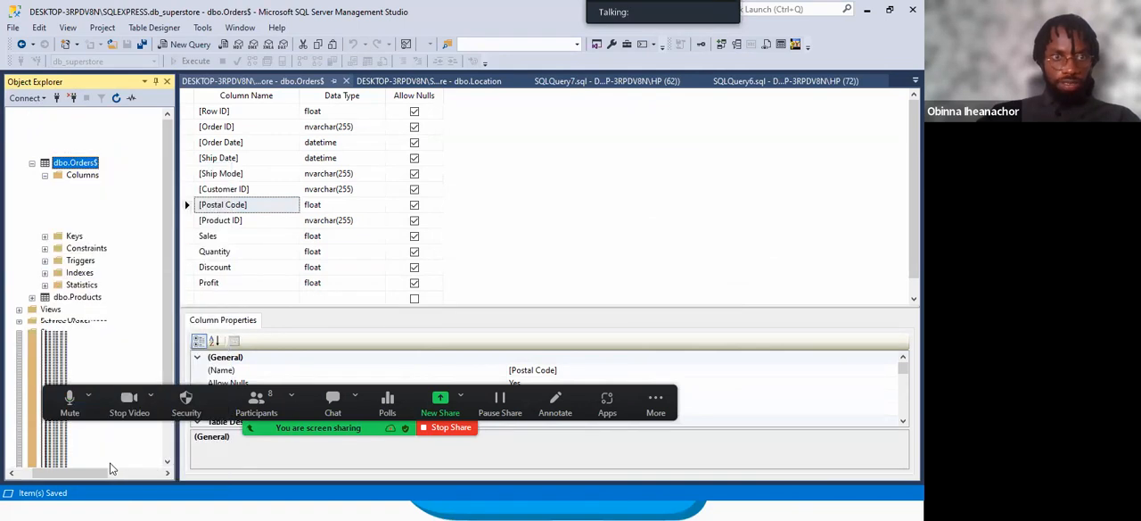
scroll(53, 233, "down", 2)
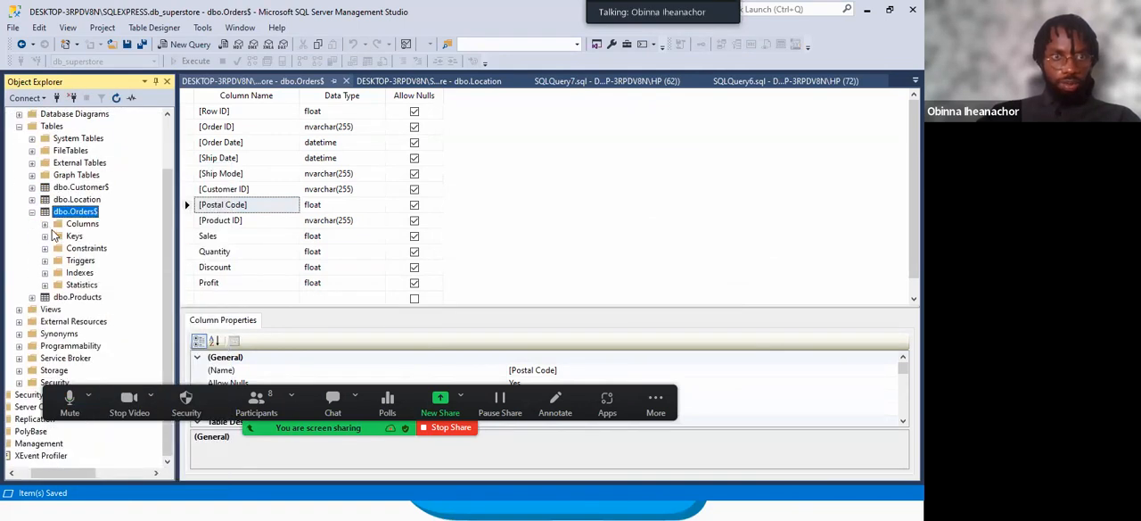
left_click(44, 227)
scroll(69, 273, "down", 1)
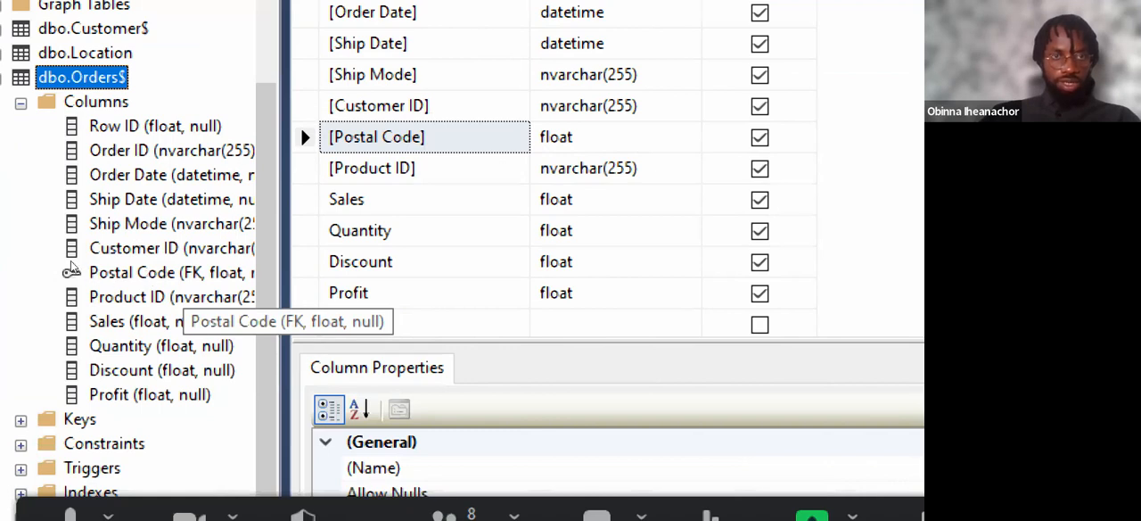
key("Left")
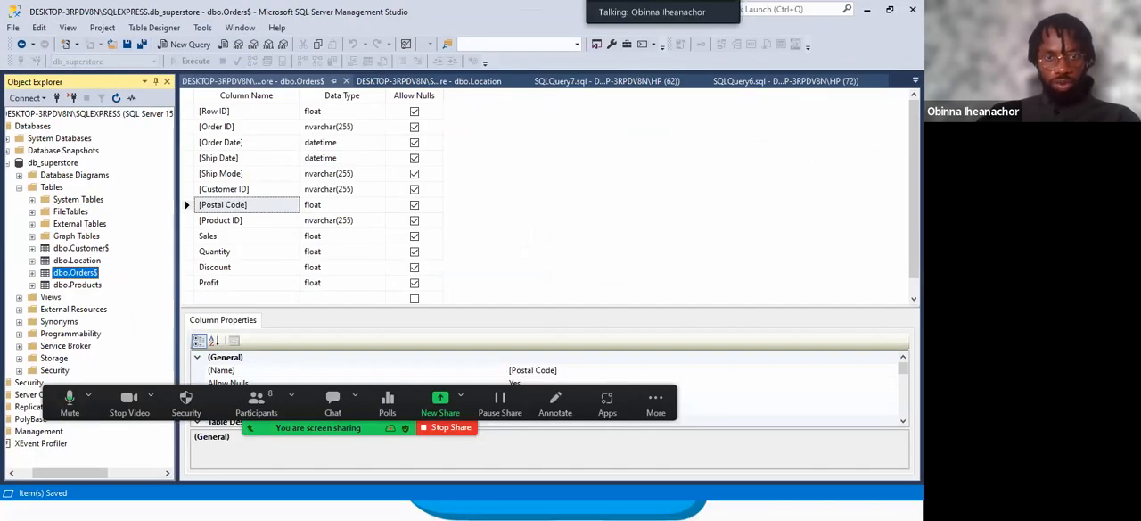
Switch to the Superstore ERD image to review the table relationships, and return to SQL Server Management Studio.
key("super")
left_click(415, 508)
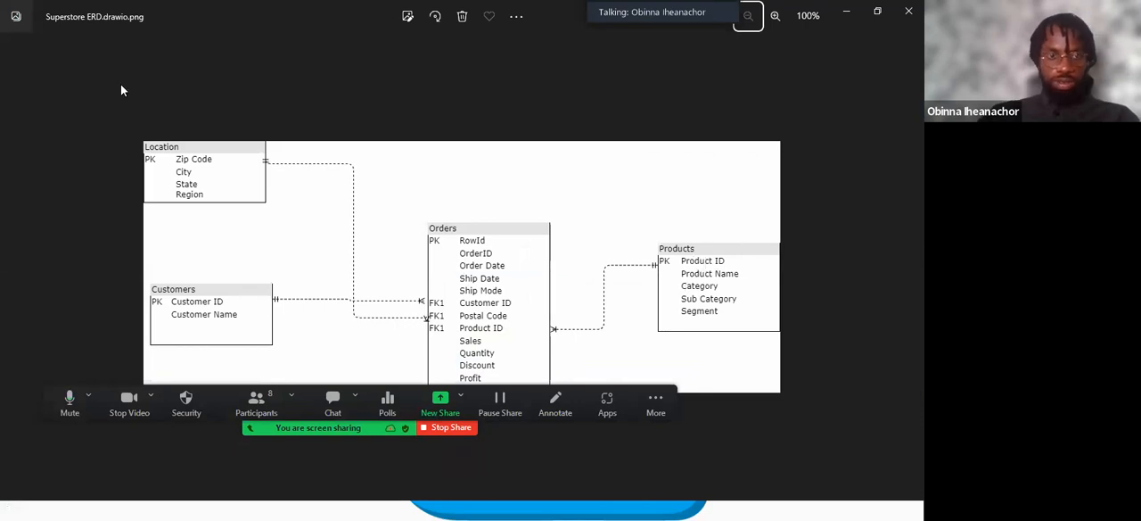
key("super")
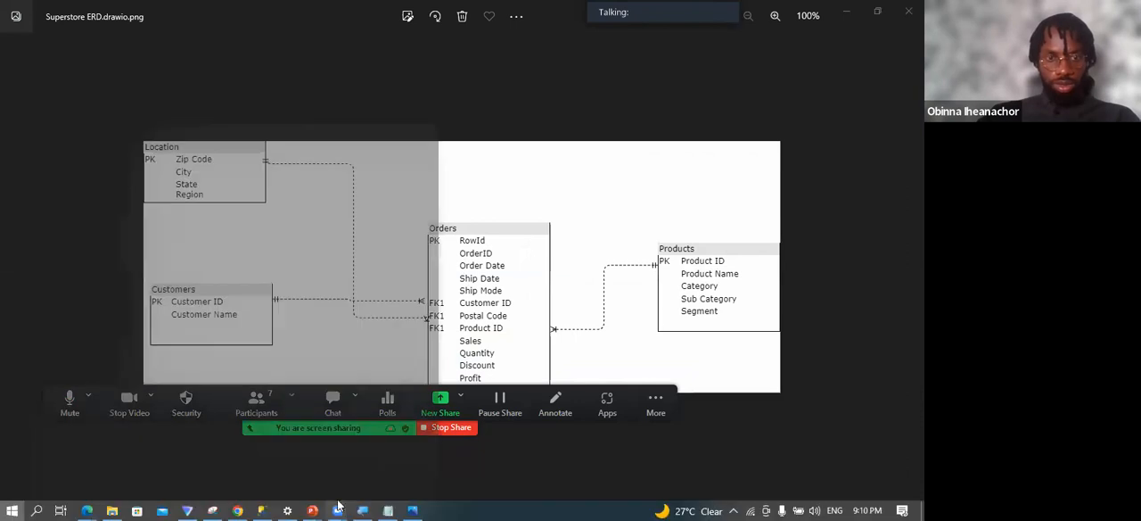
left_click(264, 510)
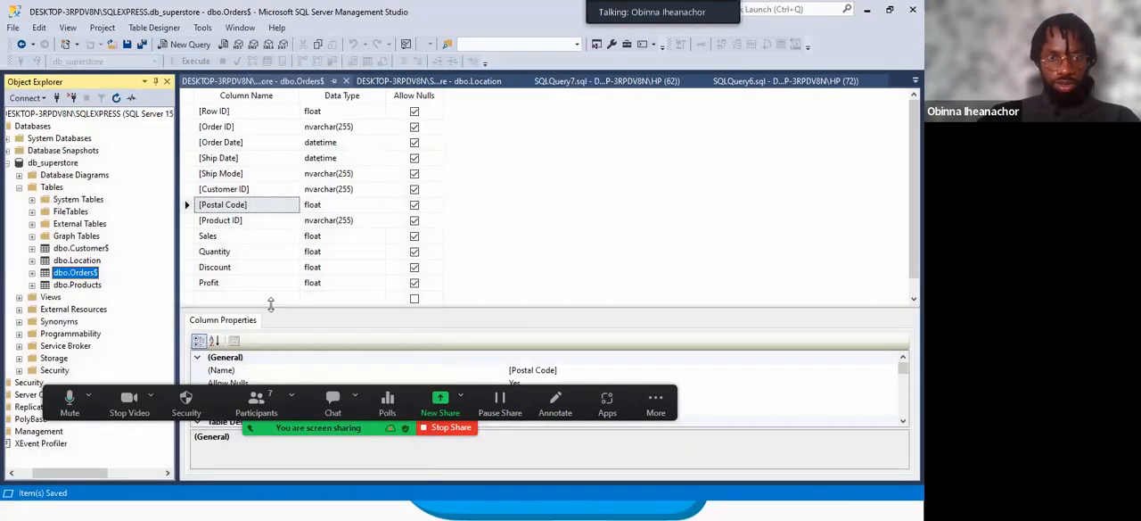
Open the dbo.Customer$ table in design view and set Customer ID as its primary key.
left_click(80, 248)
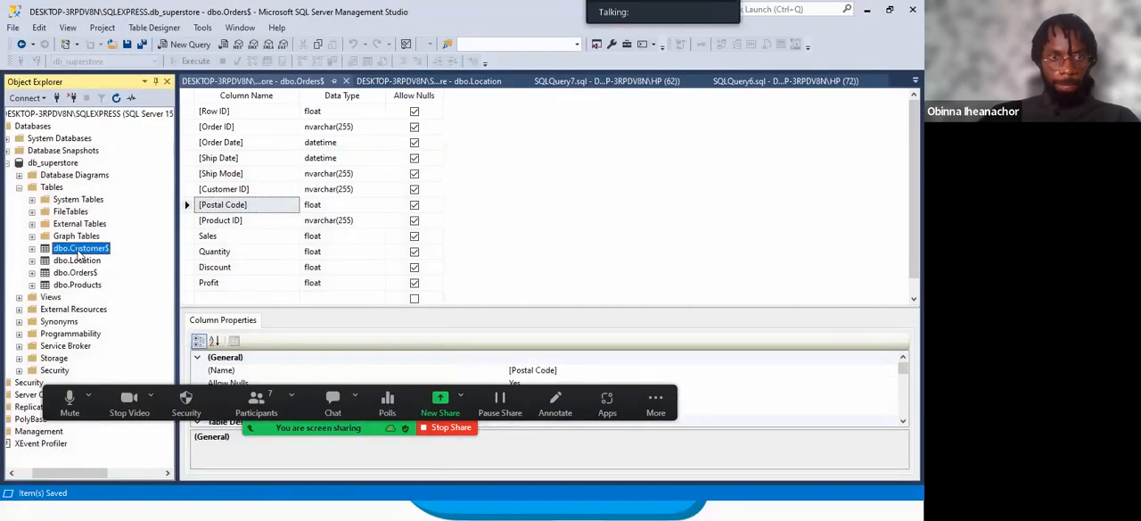
right_click(77, 254)
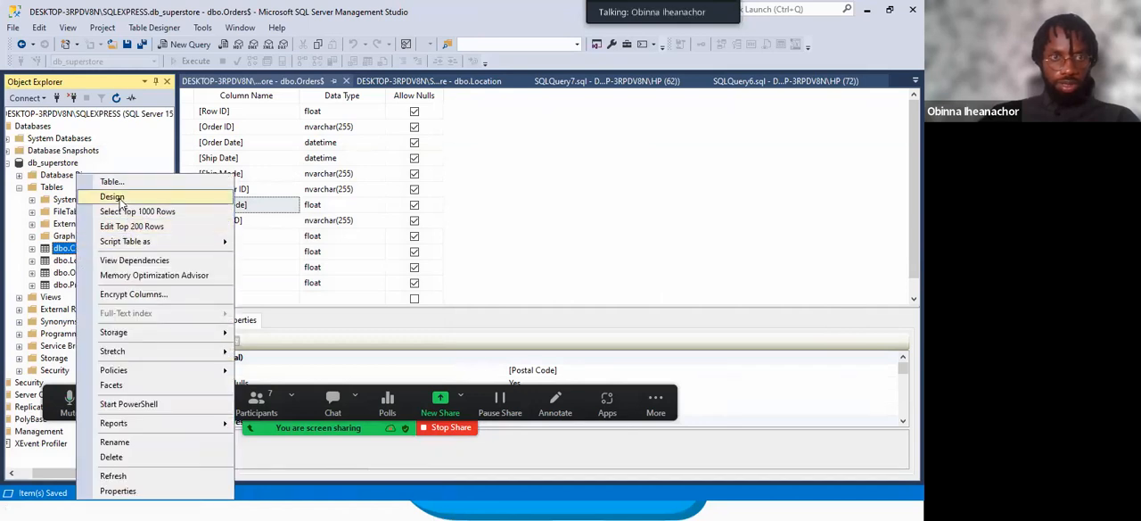
left_click(117, 200)
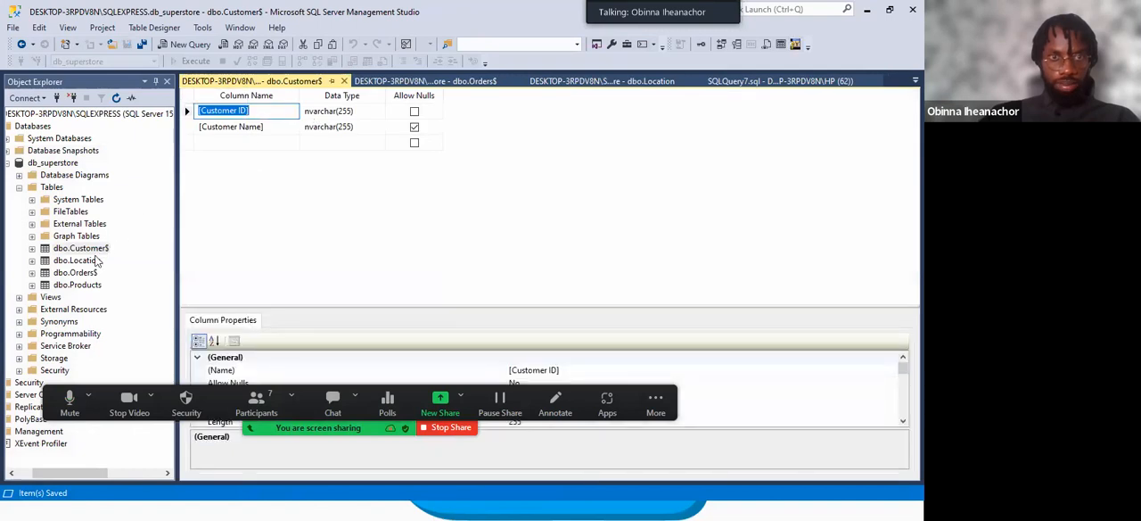
left_click(431, 83)
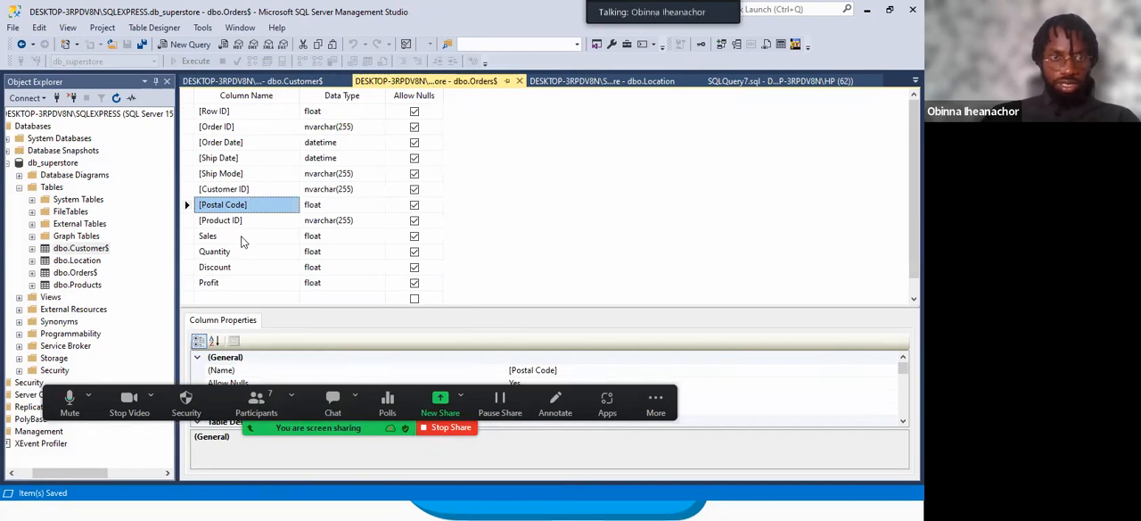
left_click(261, 81)
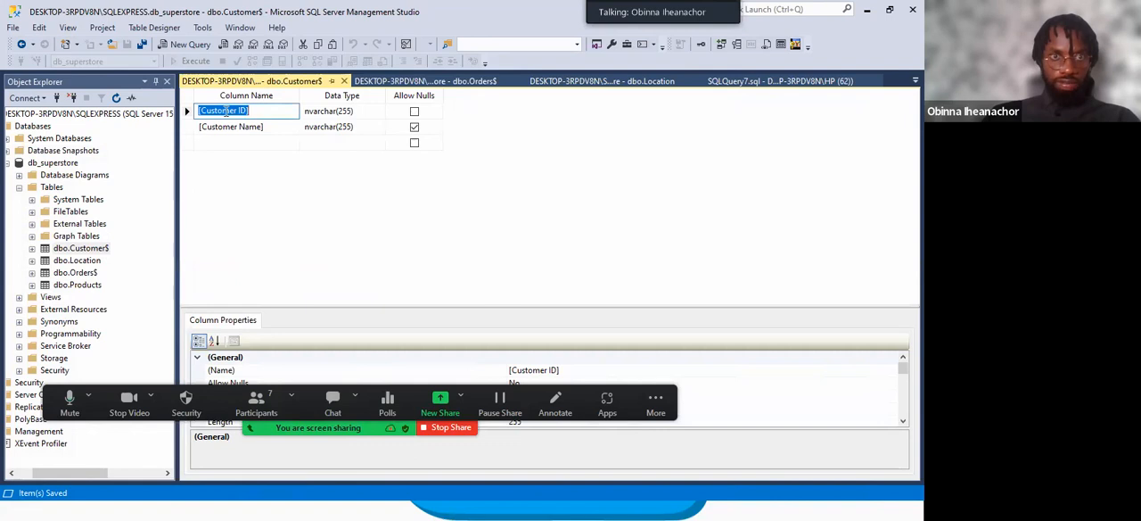
right_click(227, 111)
left_click(266, 125)
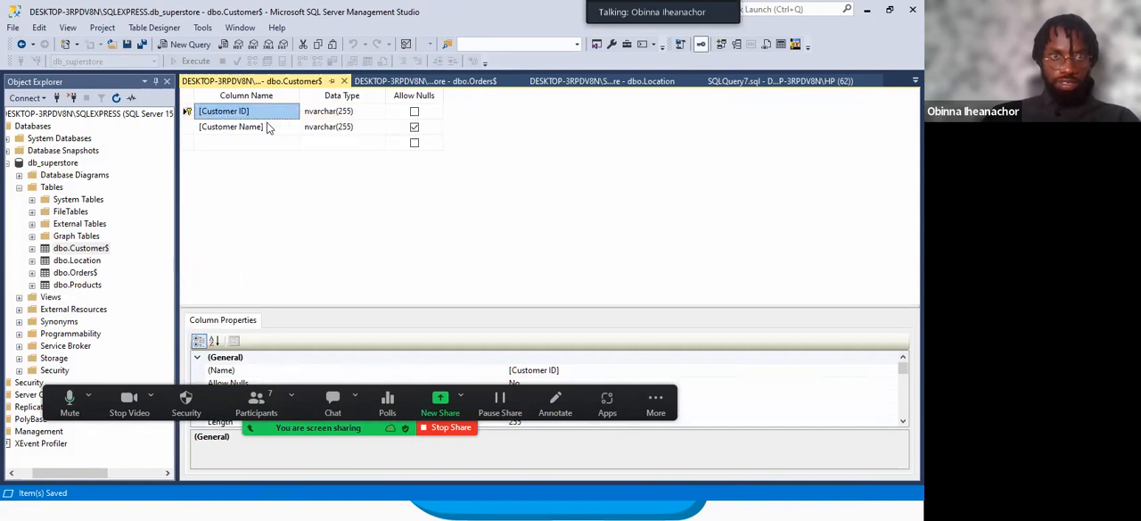
From Customer ID in the dbo.Orders$ design, open the tables and columns specification of the existing FK_Orders$_Location relationship.
left_click(419, 81)
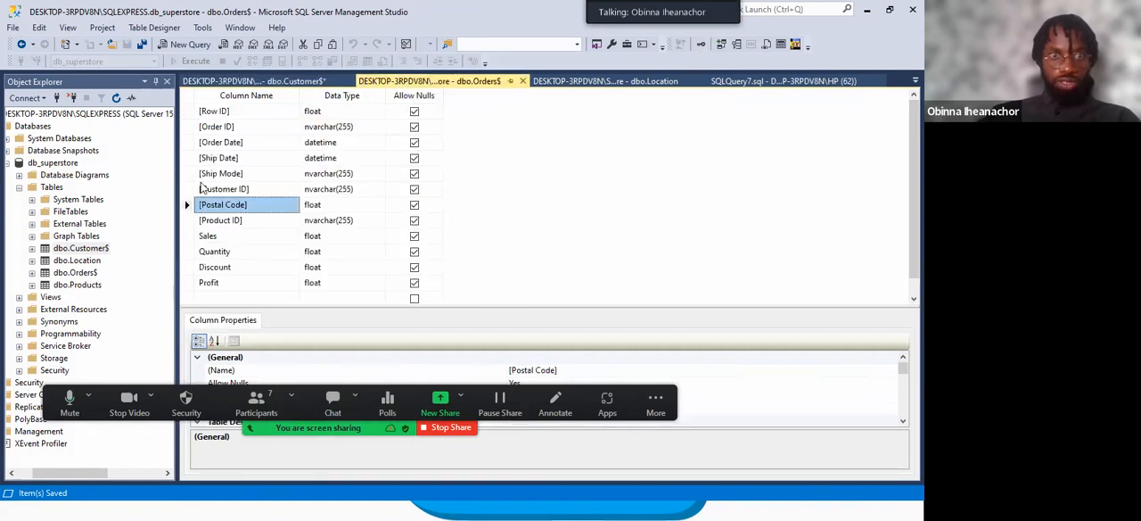
left_click(241, 190)
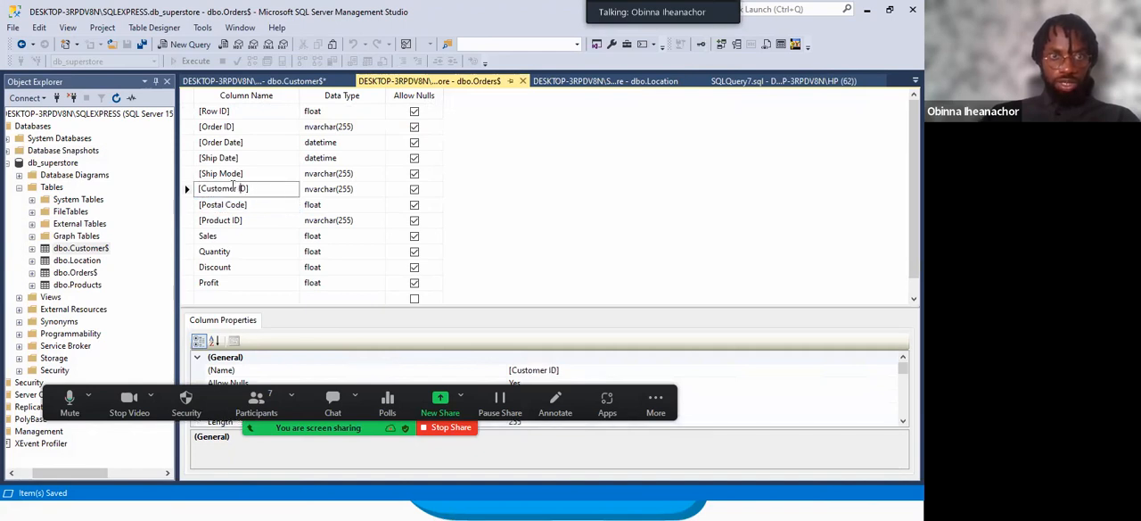
right_click(234, 187)
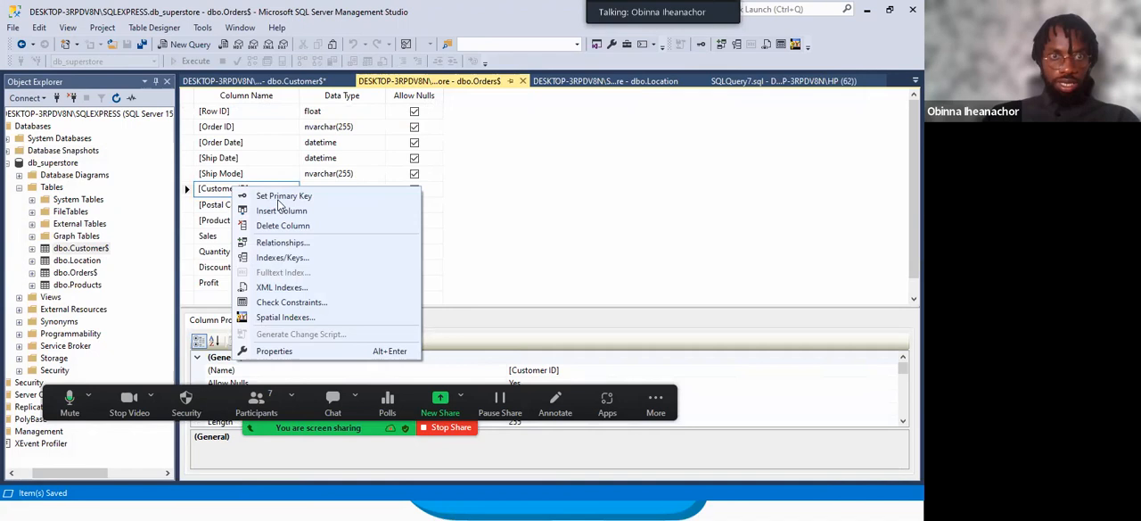
left_click(282, 244)
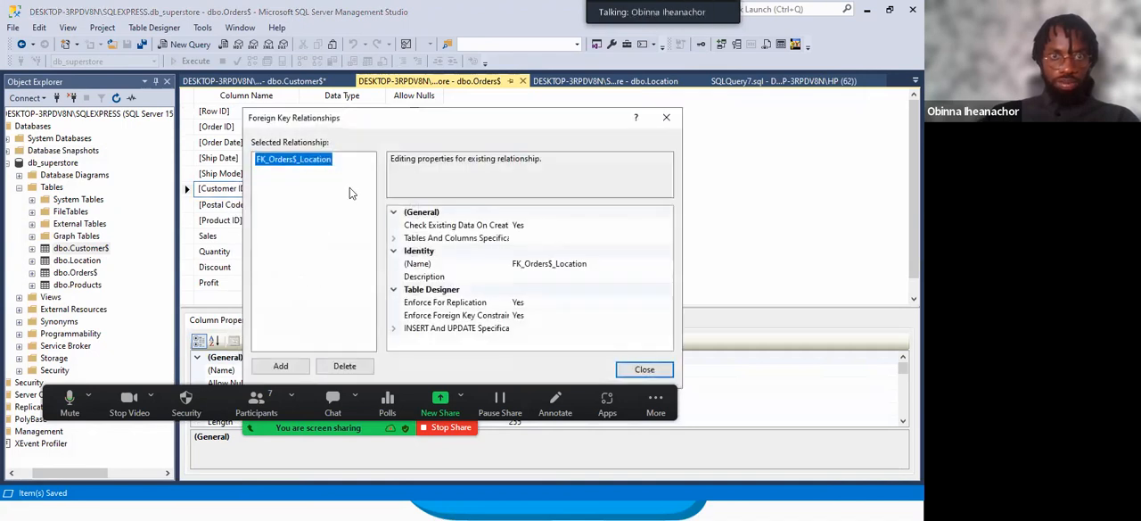
left_click(483, 239)
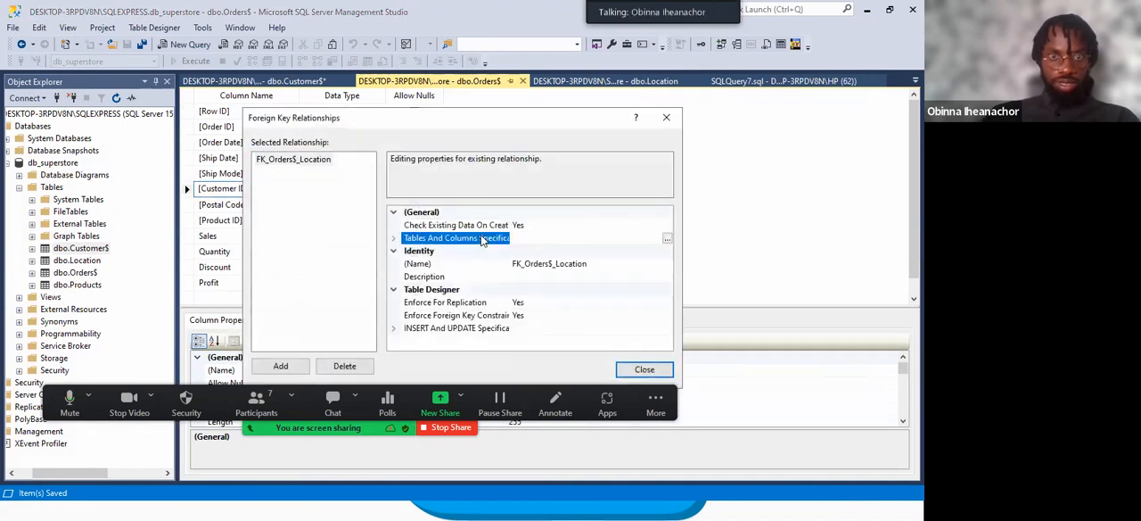
left_click(667, 238)
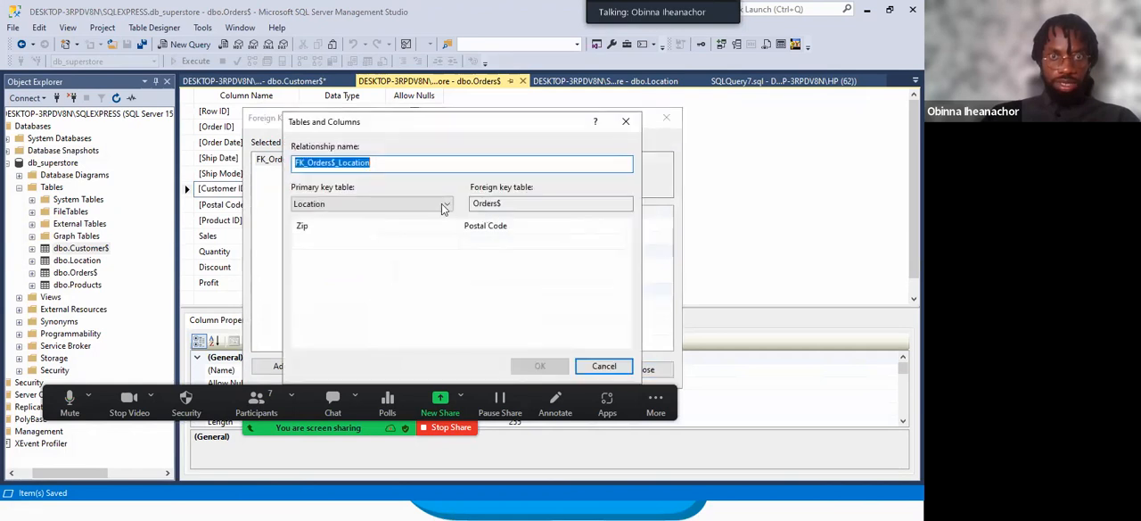
Choose Customer$ as the primary key table, map its Customer ID to Customer ID in Orders$, and accept the relationship.
left_click(395, 211)
left_click(340, 216)
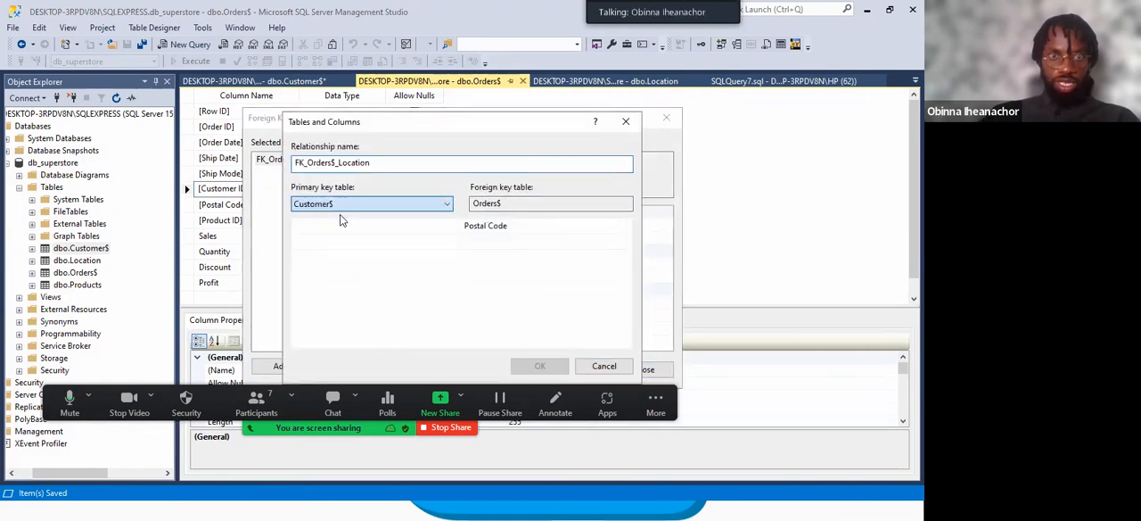
left_click(330, 227)
left_click(337, 228)
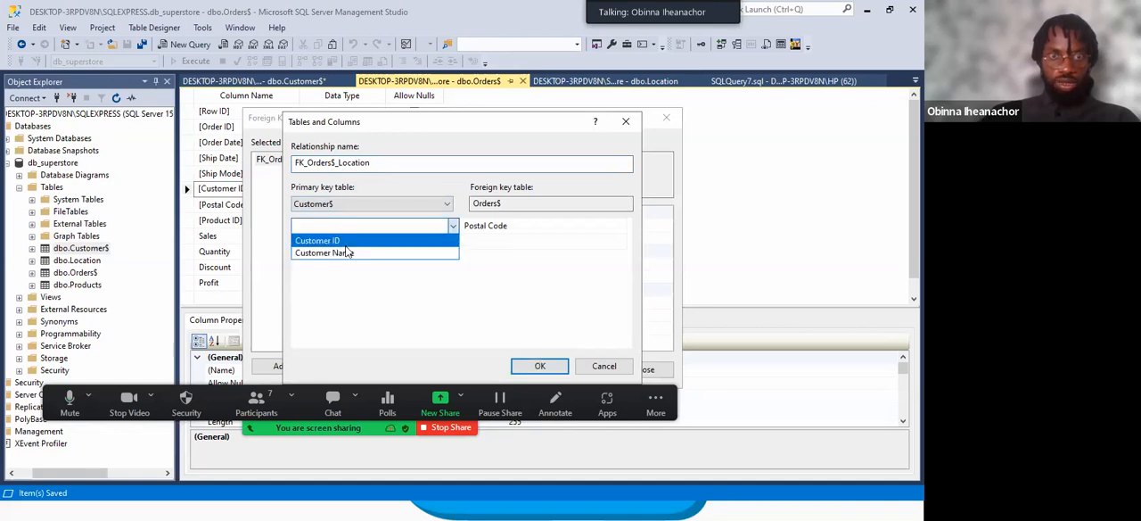
left_click(347, 244)
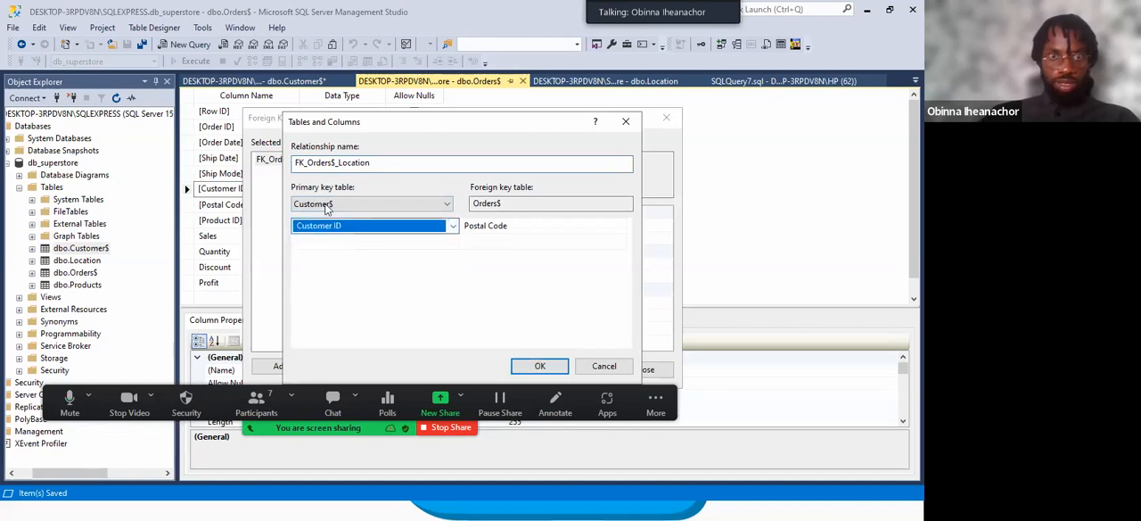
left_click(516, 230)
left_click(517, 232)
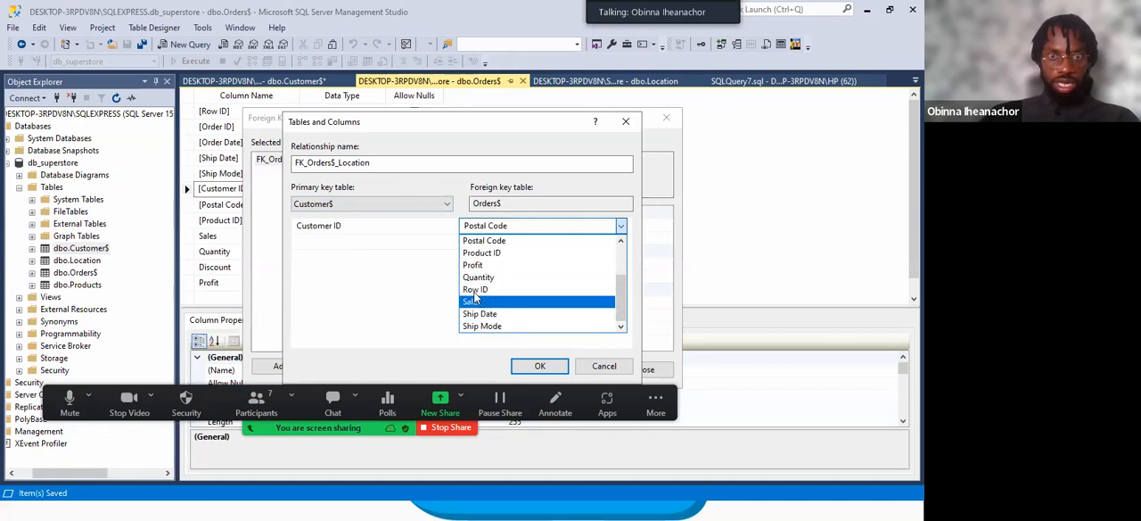
scroll(481, 286, "up", 2)
left_click(486, 253)
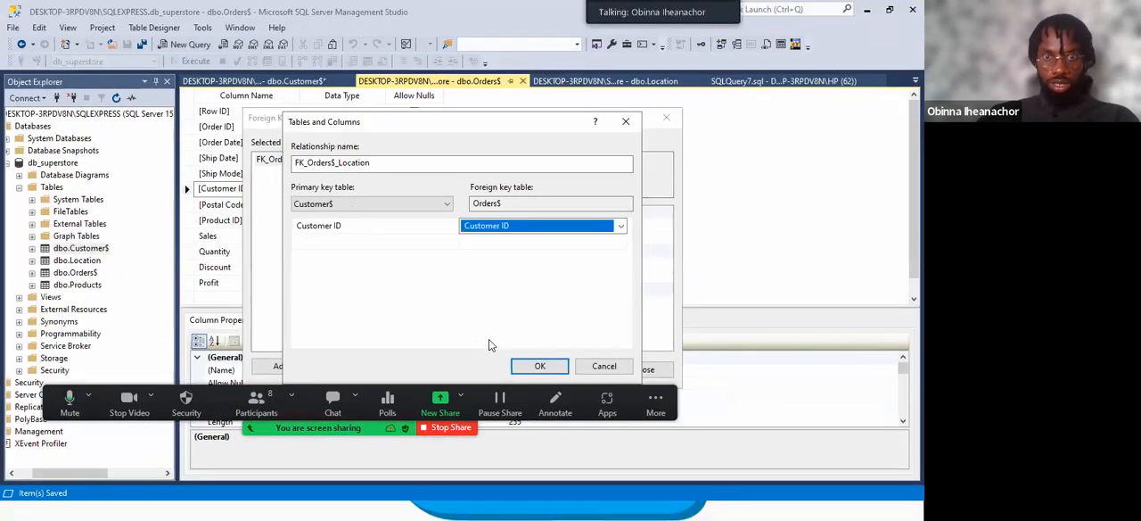
left_click(807, 411)
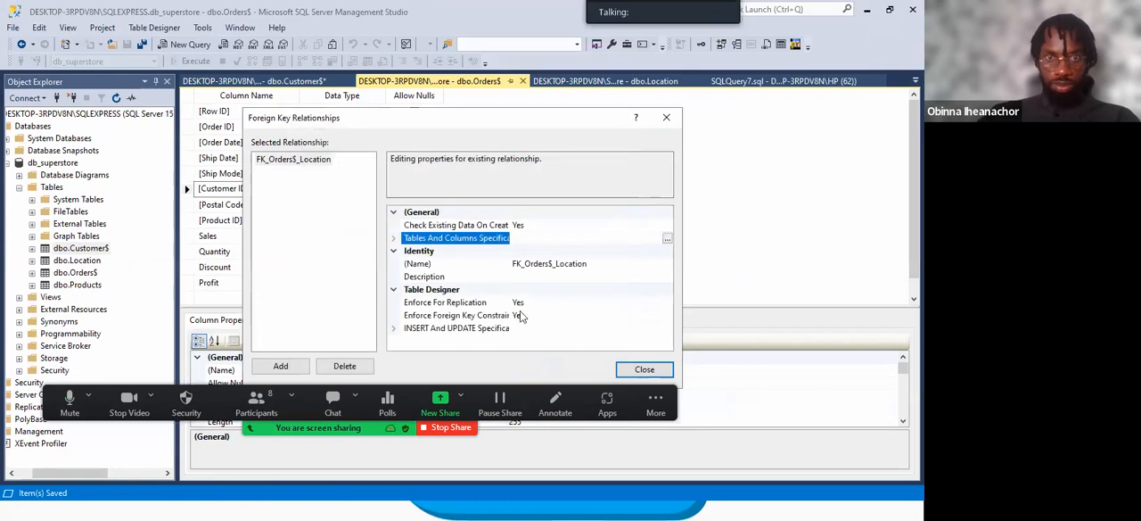
left_click(645, 369)
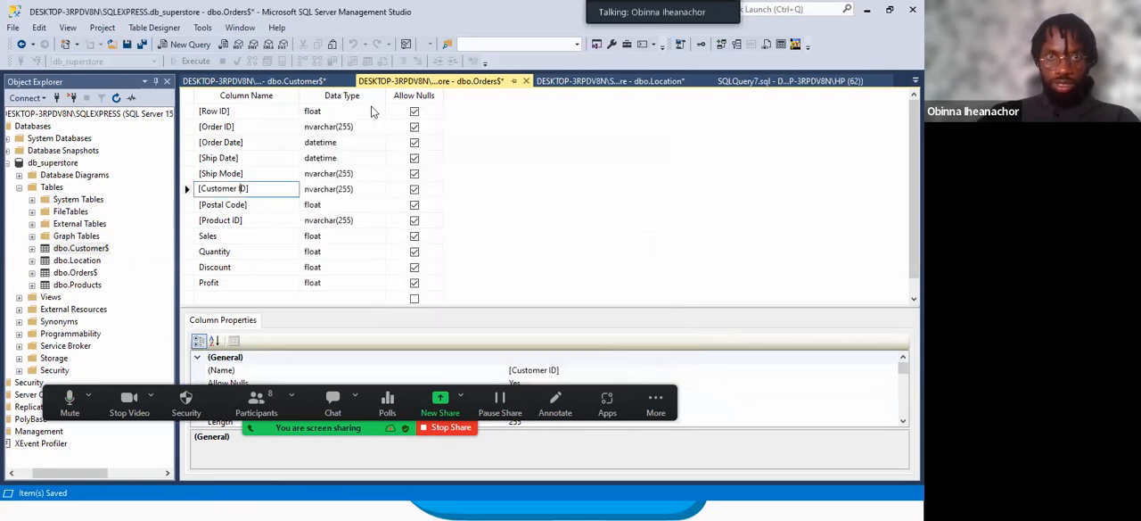
Save the dbo.Orders$ design and accept writing the Location, Customer$ and Orders$ tables to the database.
right_click(407, 81)
left_click(457, 91)
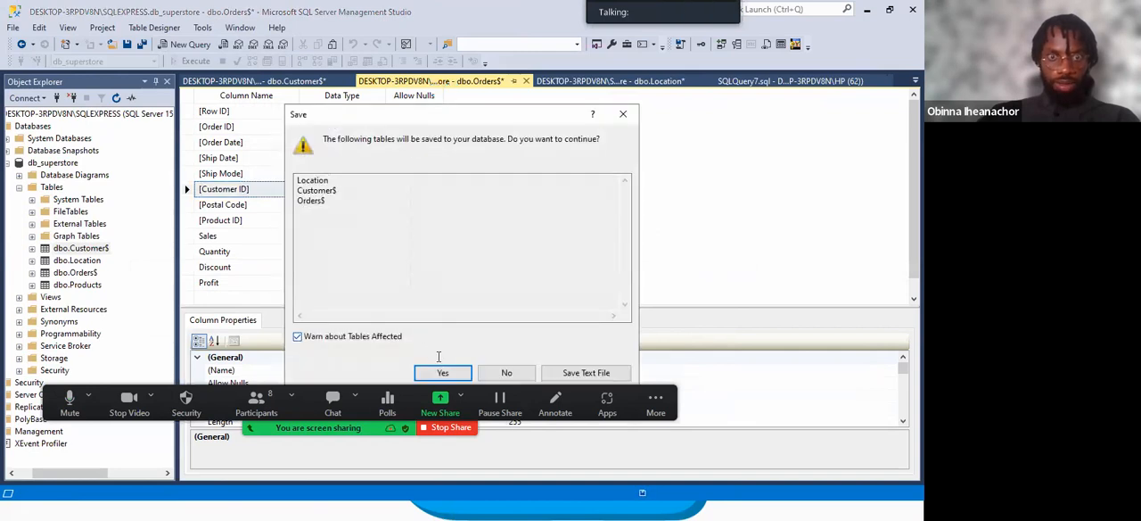
left_click(443, 370)
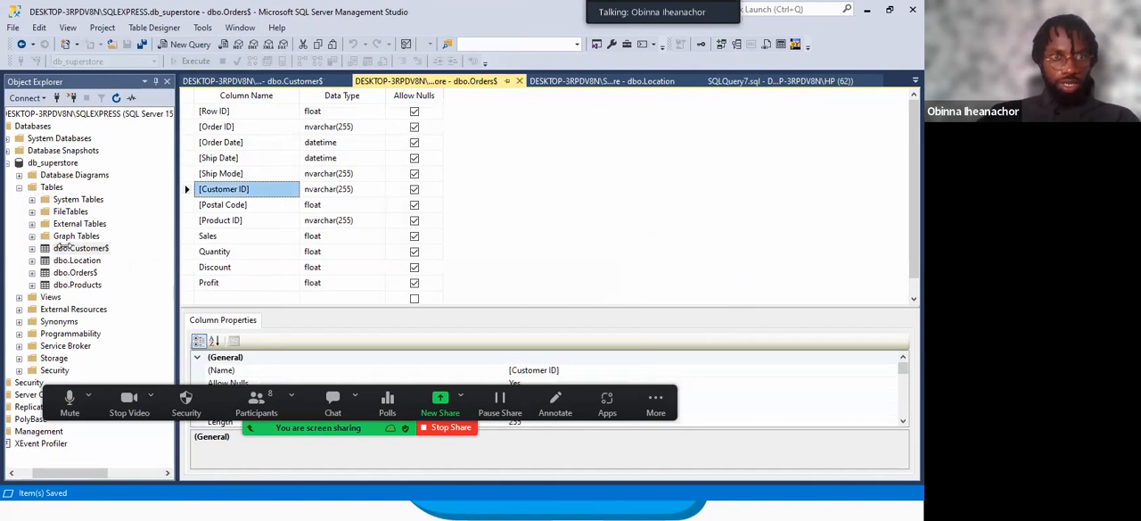
Expand dbo.Orders$ in the database tree to check which columns are foreign keys.
left_click(71, 272)
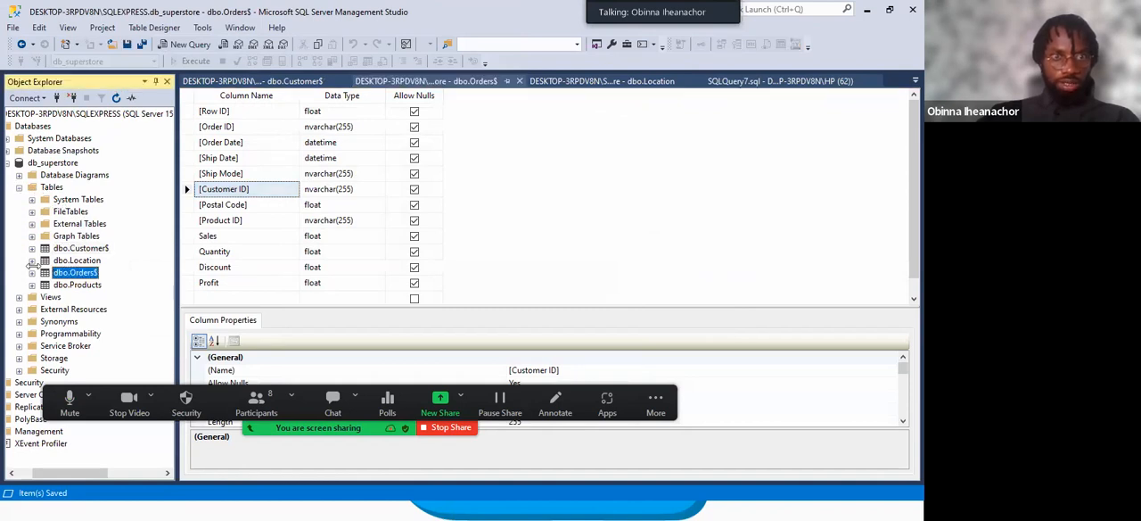
left_click(32, 273)
scroll(104, 305, "down", 1)
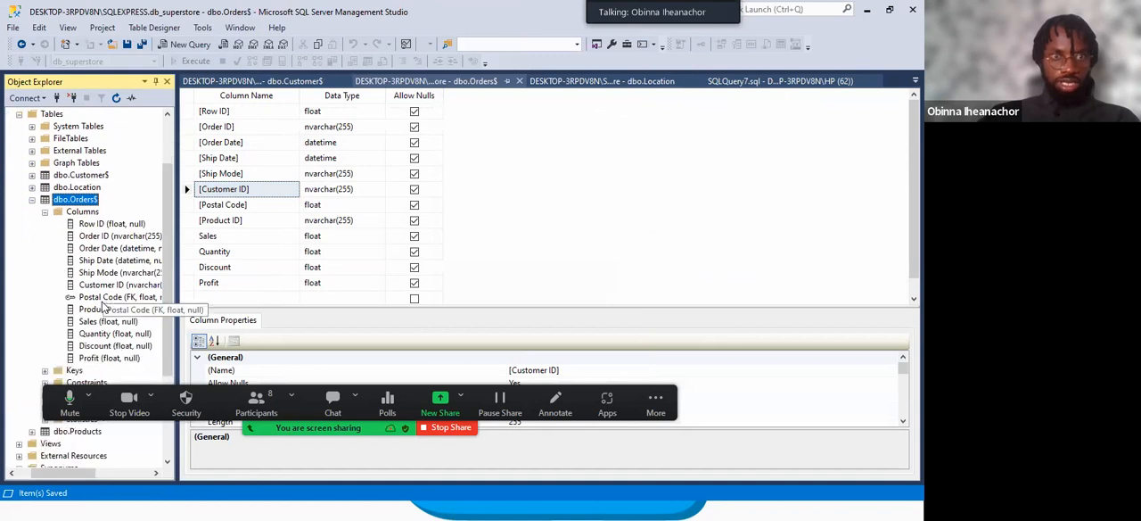
Refresh dbo.Orders$ in the database tree and expand its Columns again to check which column is the foreign key.
left_click(98, 298)
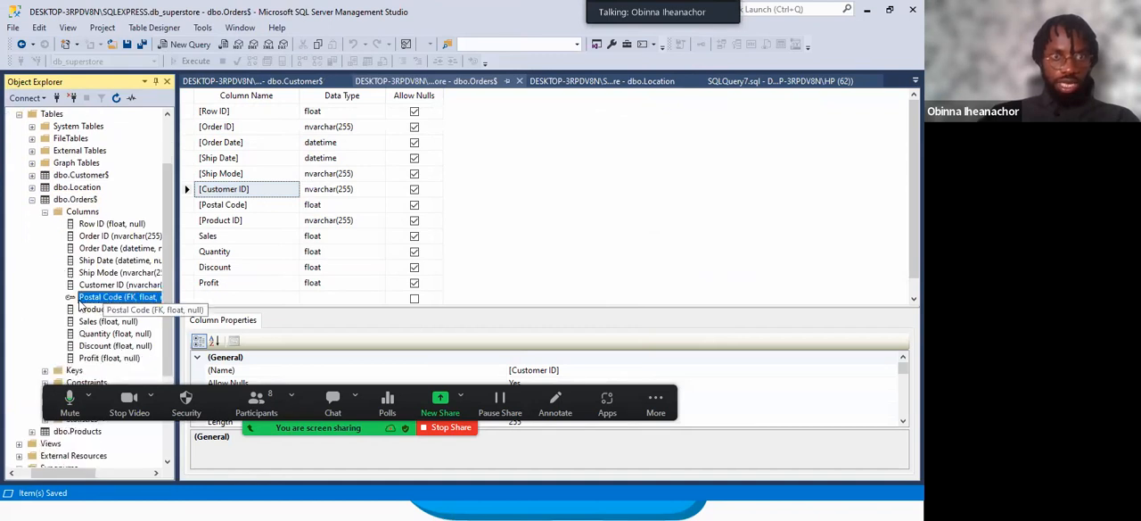
right_click(71, 200)
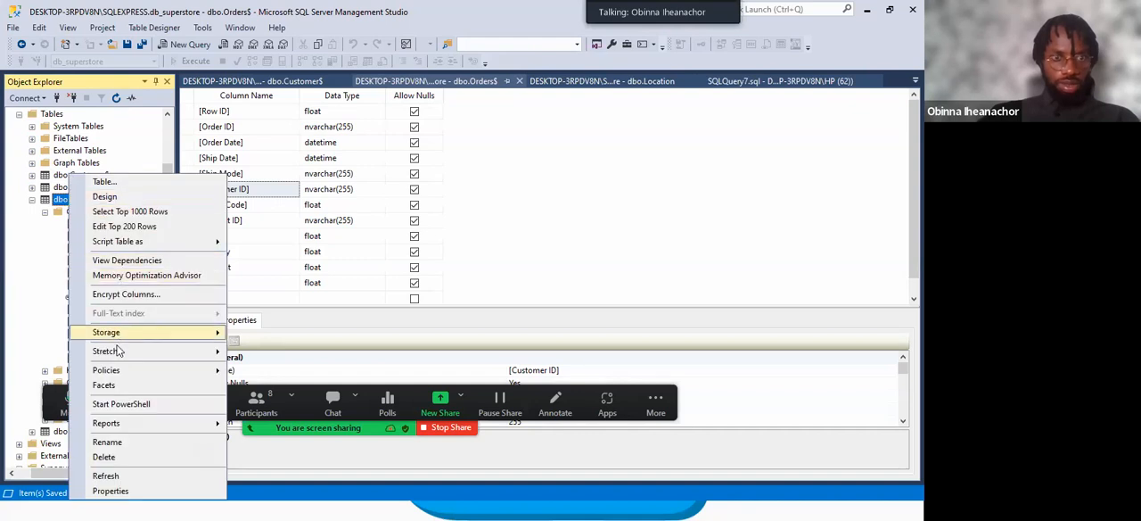
left_click(107, 474)
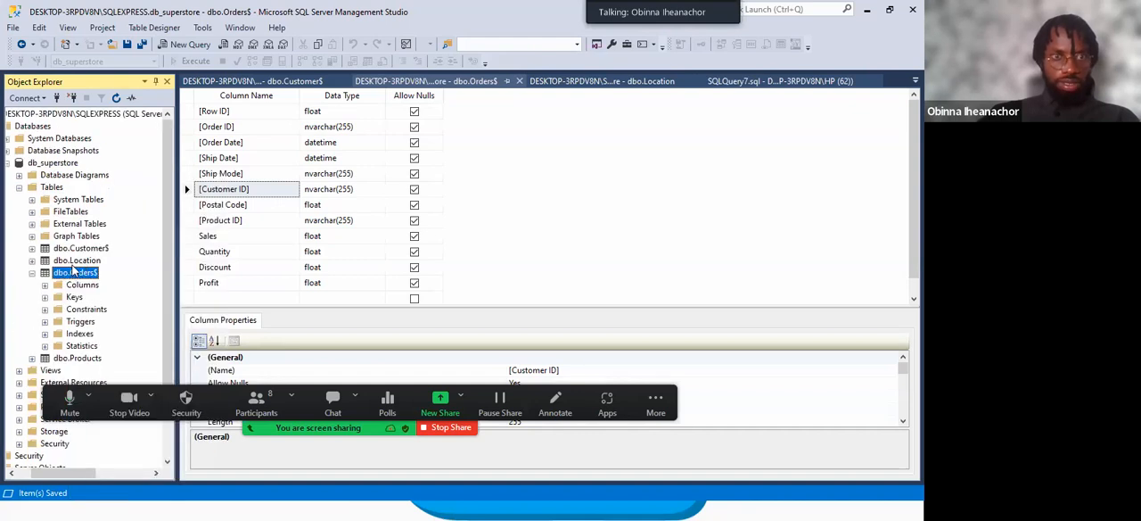
scroll(74, 272, "down", 1)
left_click(46, 249)
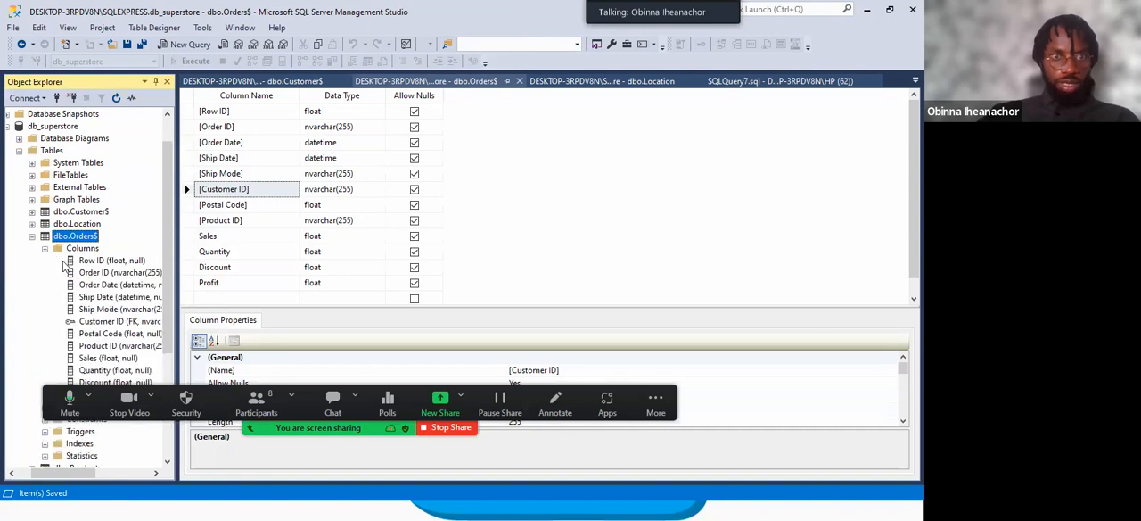
scroll(86, 257, "down", 2)
left_click(93, 248)
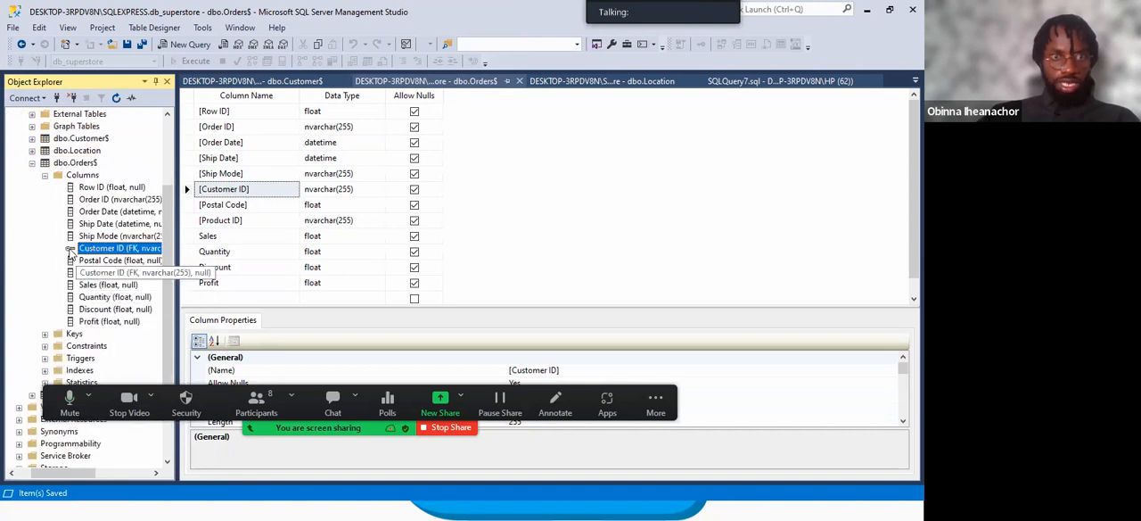
Refresh dbo.Orders$ once more, inspect its Columns and Keys folders, and collapse the table.
right_click(71, 165)
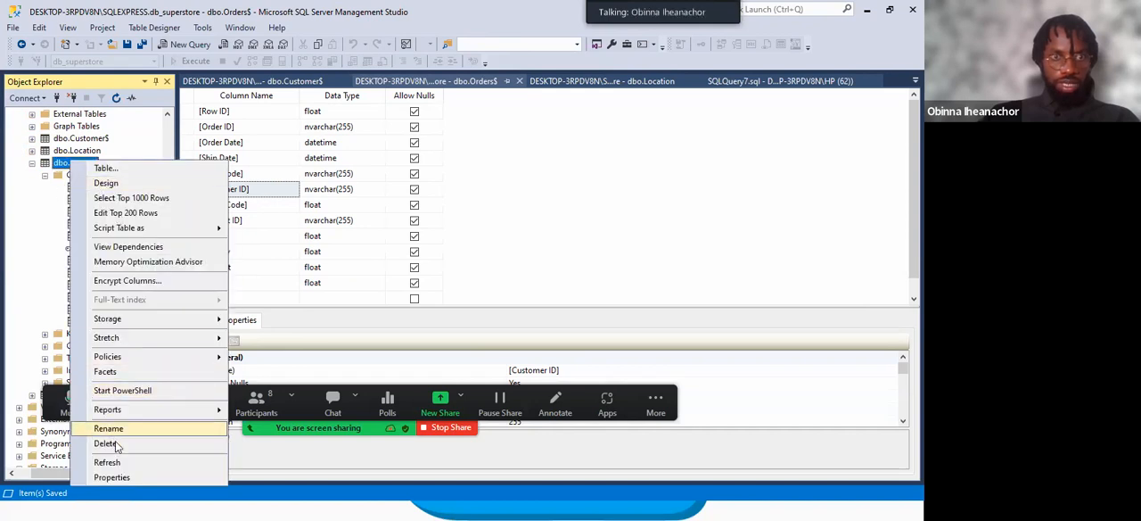
left_click(116, 460)
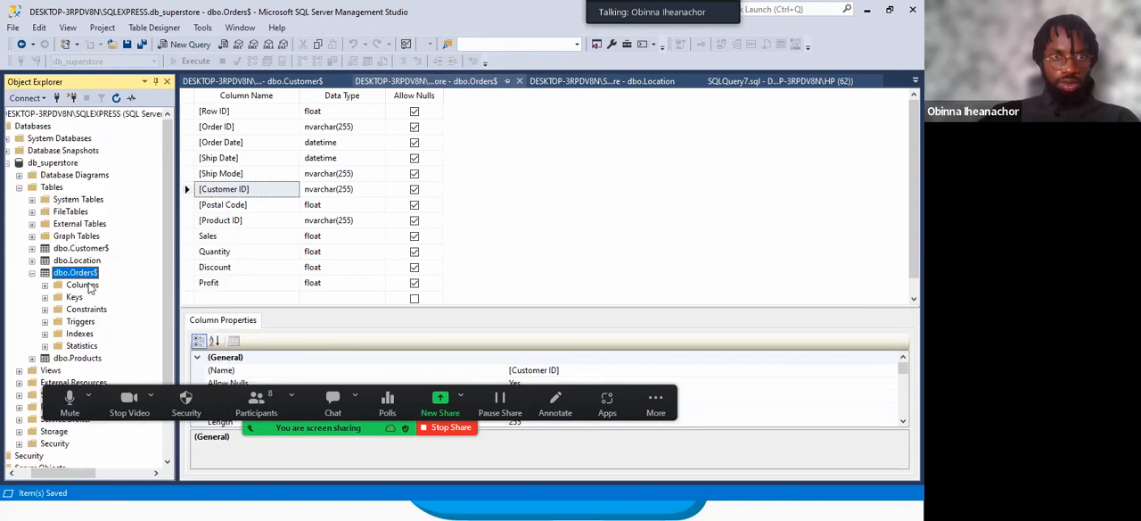
left_click(45, 285)
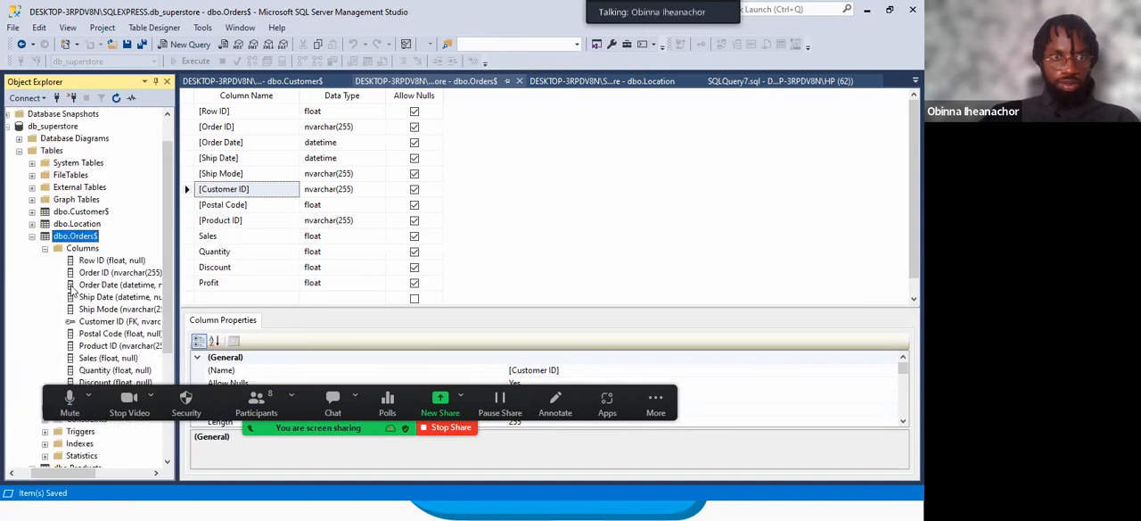
left_click(45, 249)
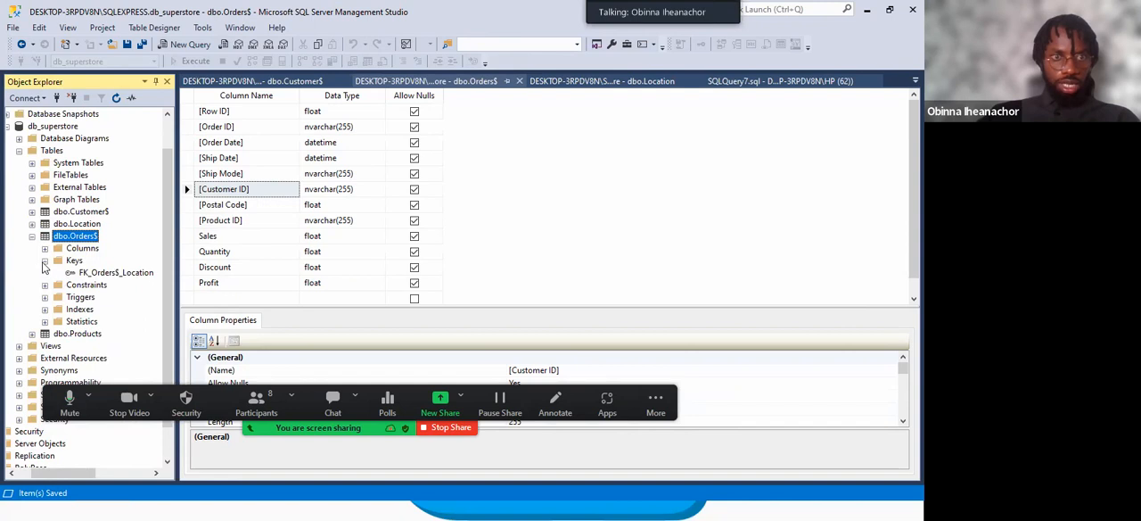
left_click(44, 260)
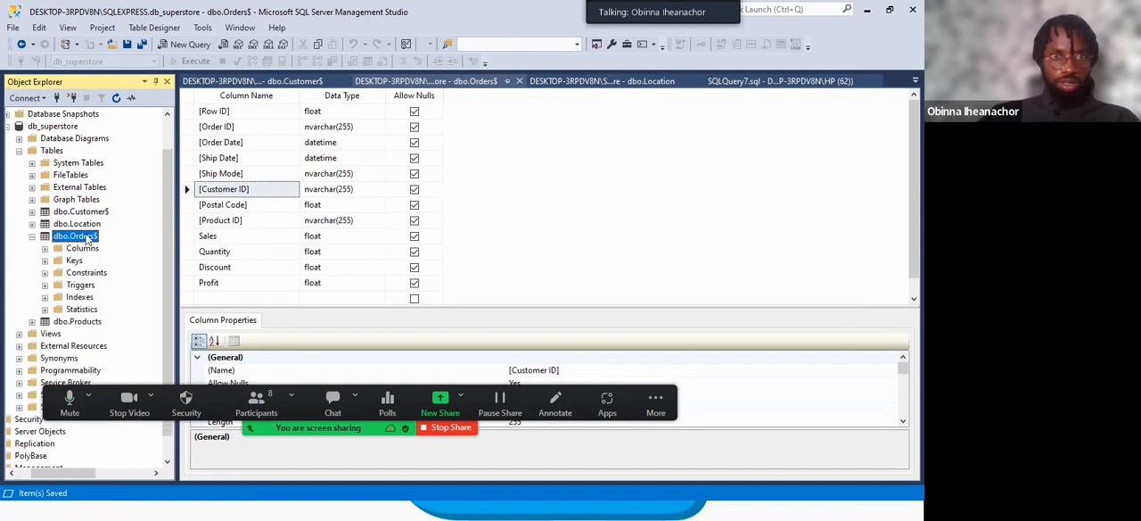
left_click(32, 236)
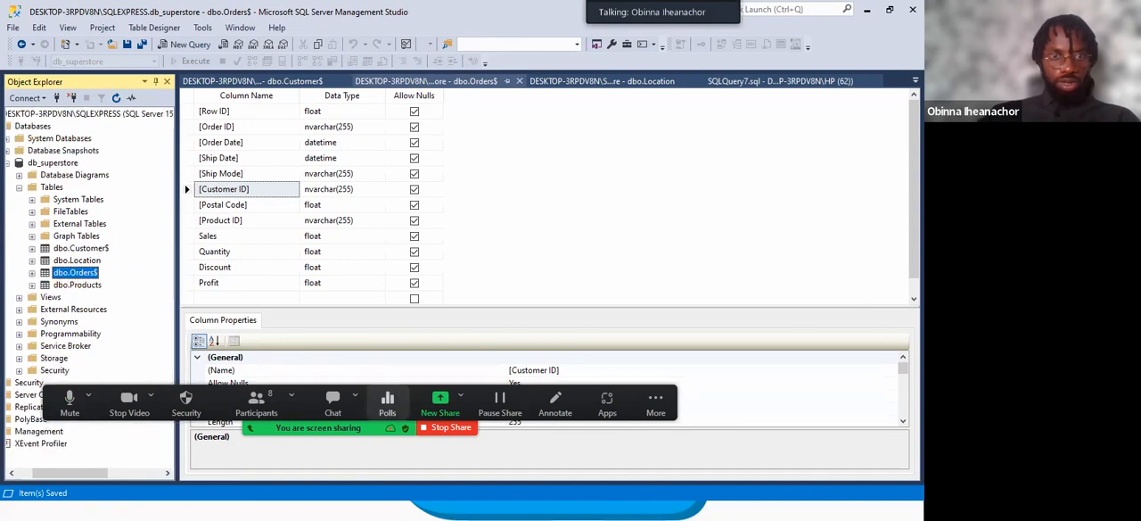
Review the link between Products and Orders in the Superstore ERD image in Photos, and return to SQL Server Management Studio.
key("super")
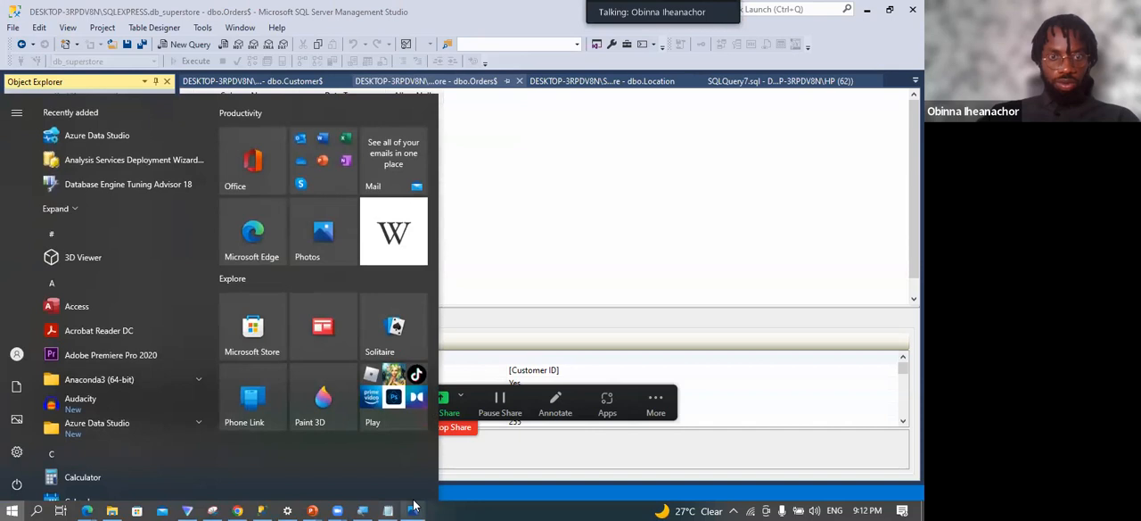
left_click(413, 508)
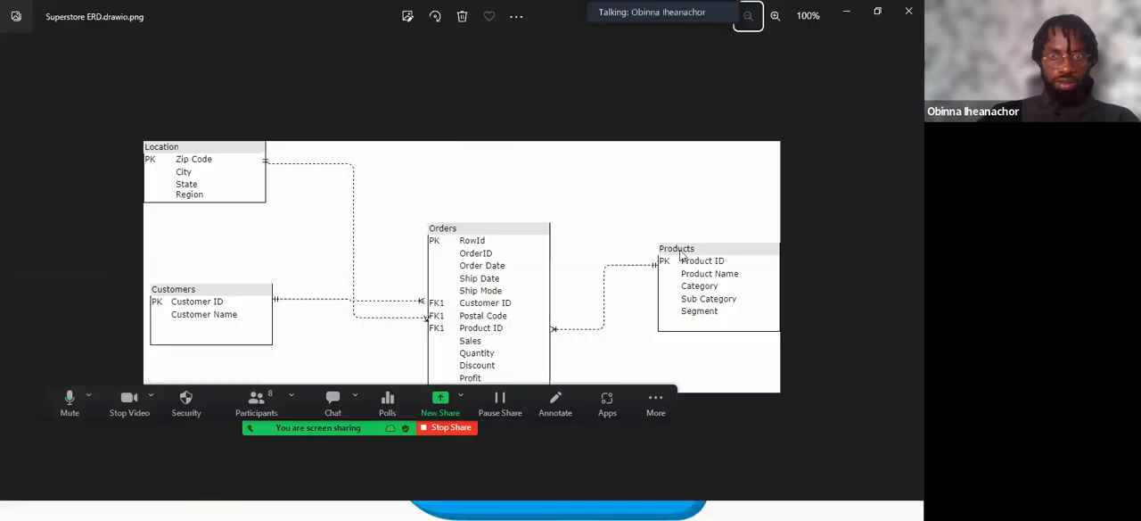
key("super")
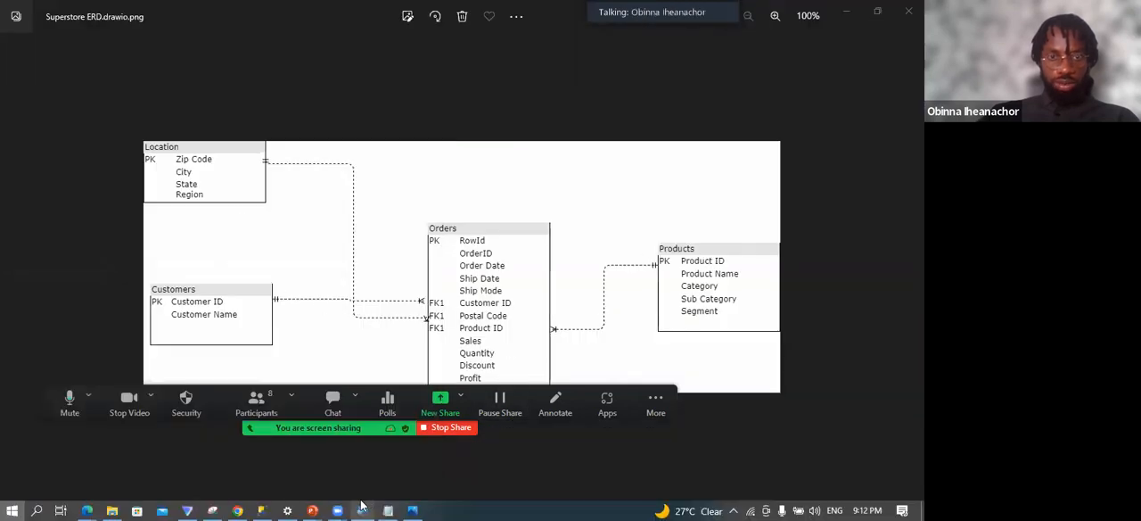
left_click(260, 508)
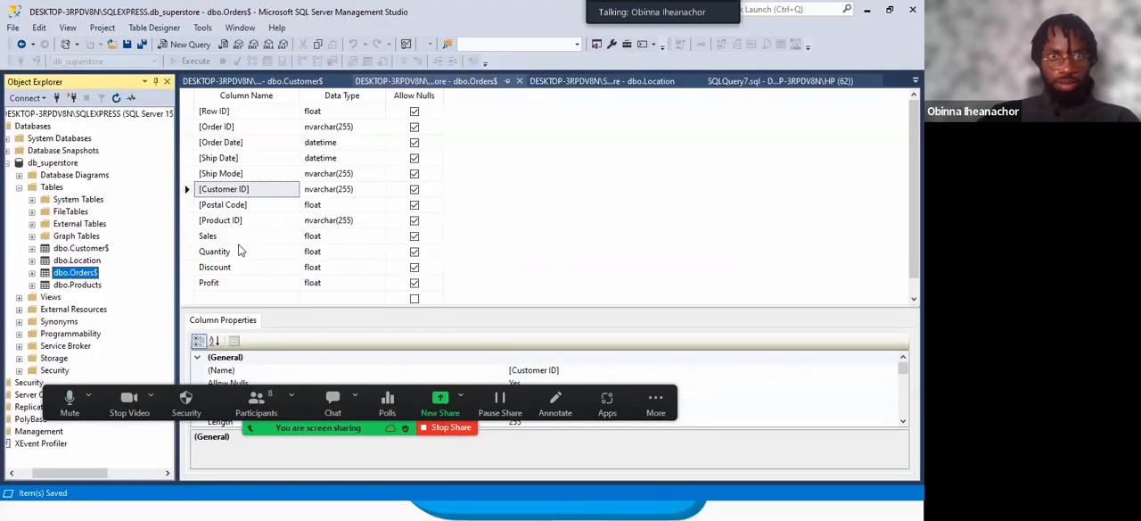
Open the dbo.Products design and compare the Product_ID data type with the ID columns of dbo.Customer$ and dbo.Orders$.
left_click(335, 220)
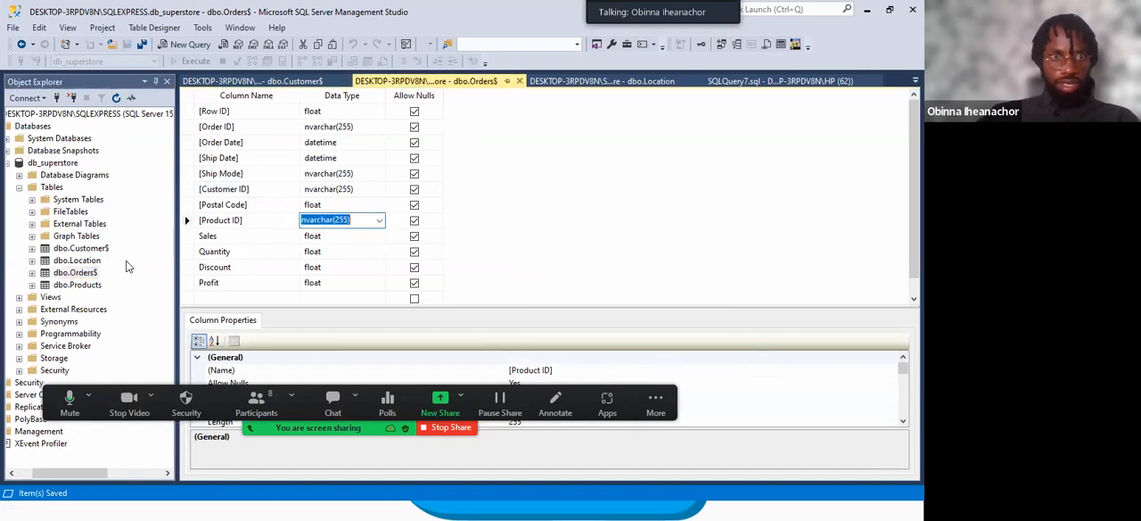
right_click(82, 285)
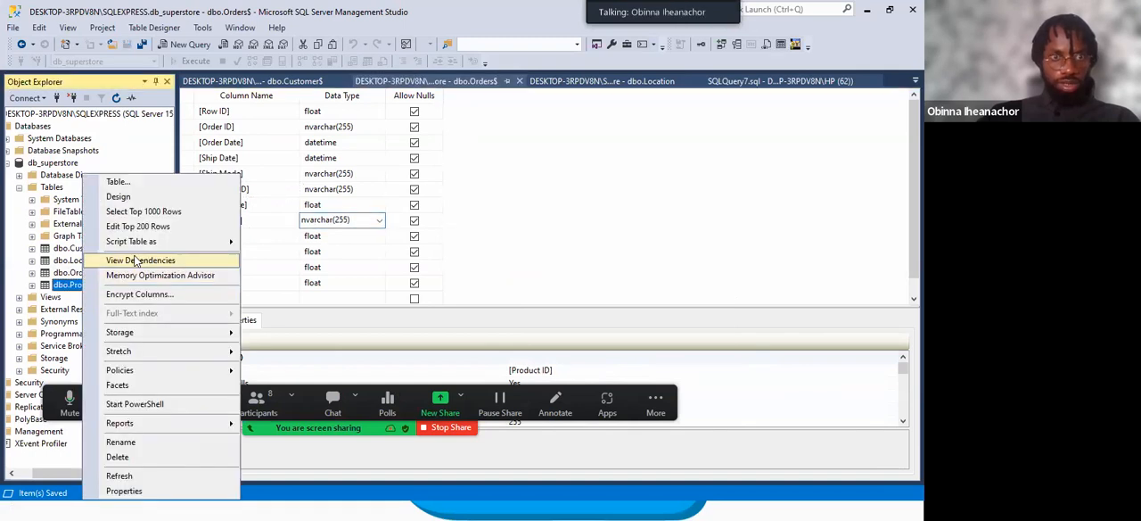
left_click(133, 197)
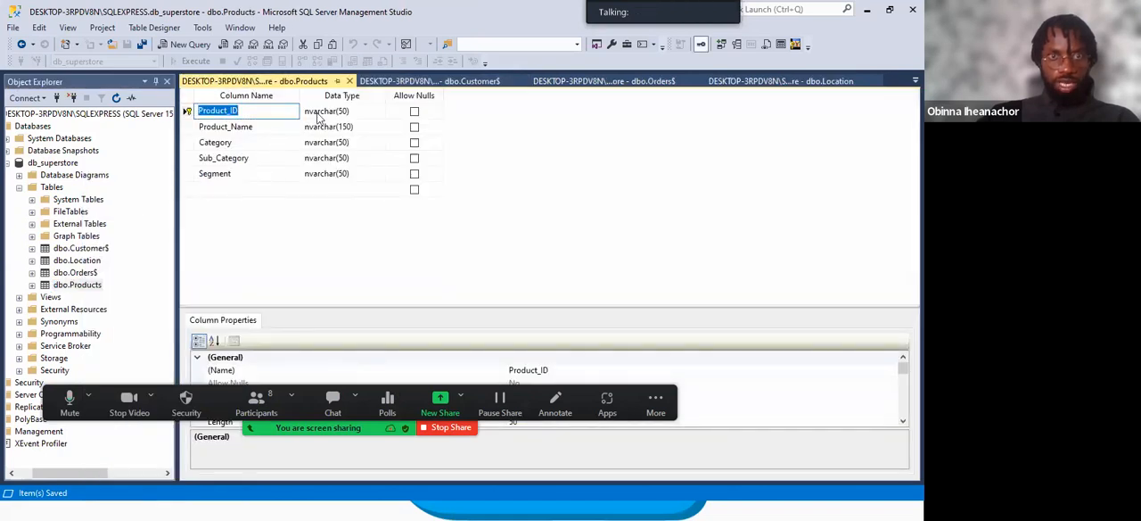
left_click(316, 114)
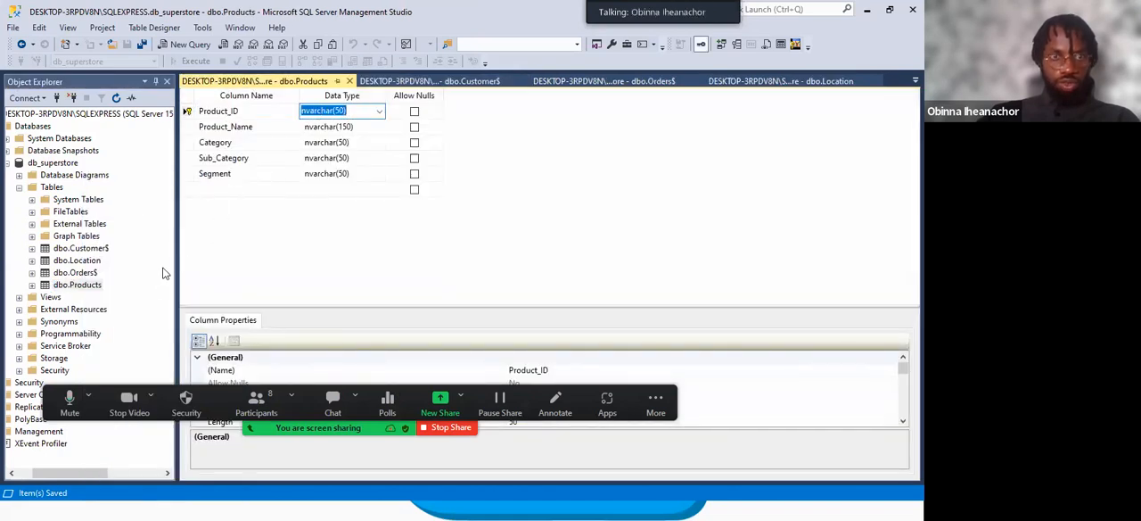
left_click(446, 81)
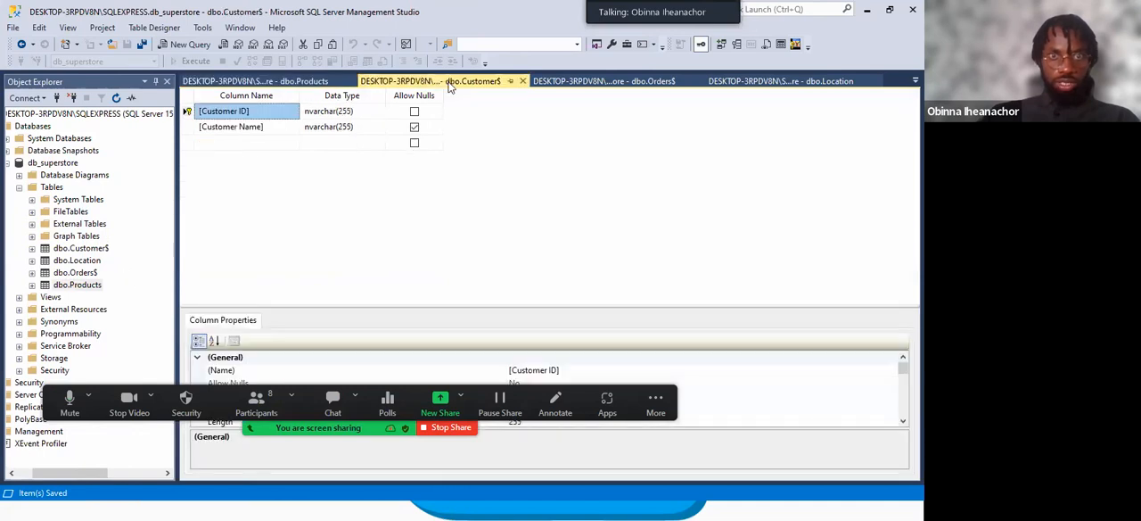
left_click(604, 81)
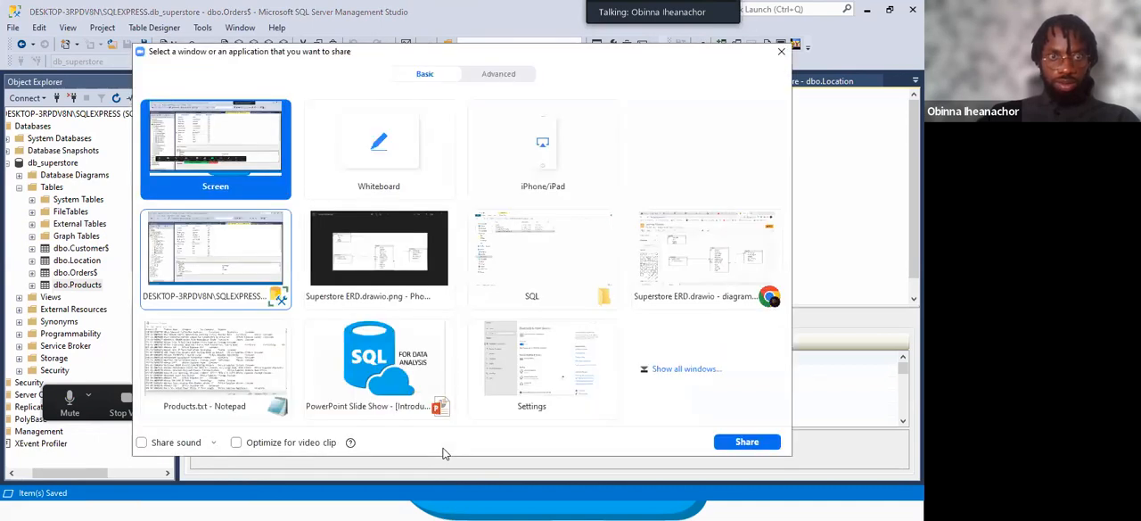
double_click(216, 258)
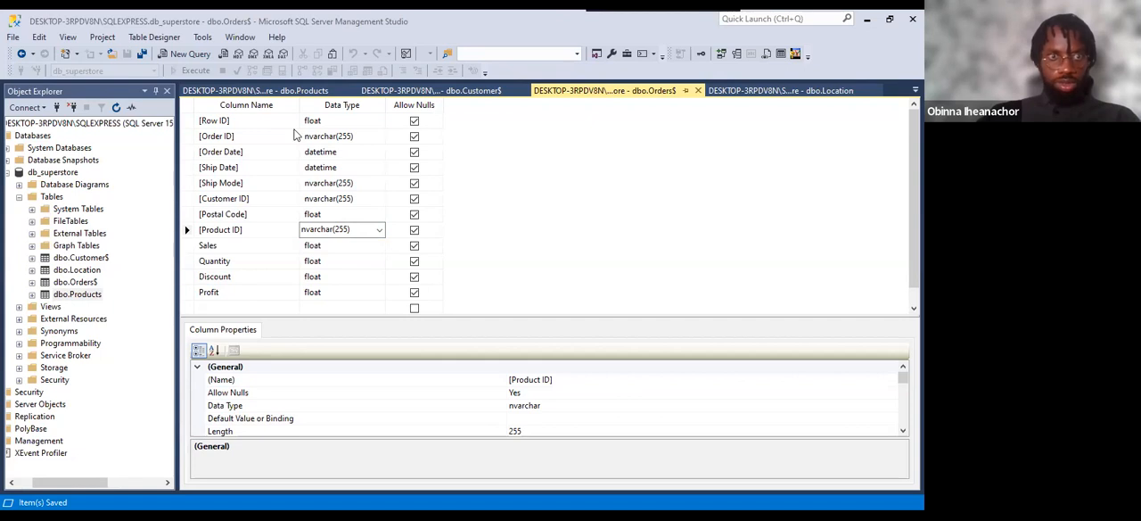
Open a new query window on the db_superstore database.
left_click(54, 173)
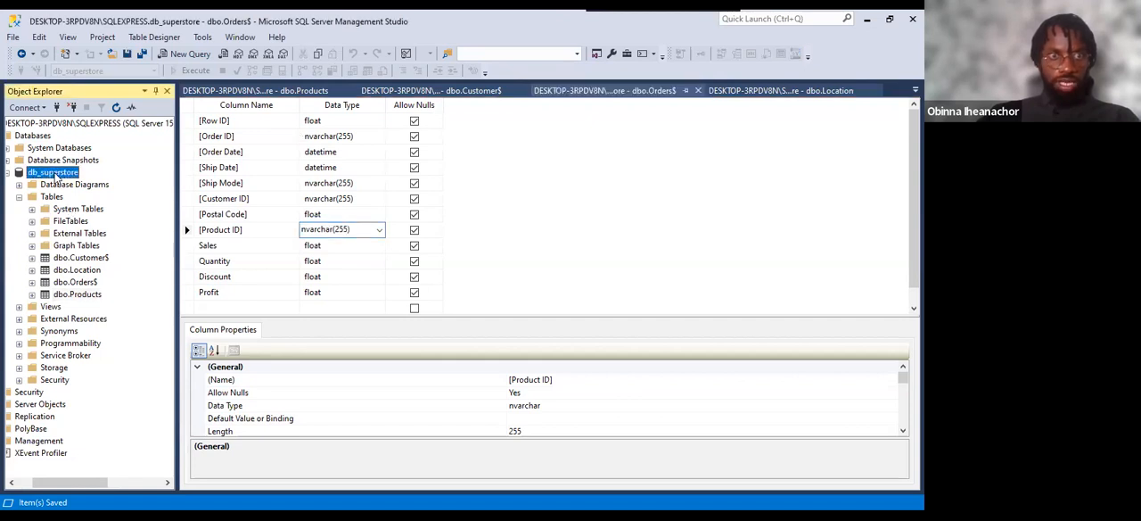
right_click(55, 173)
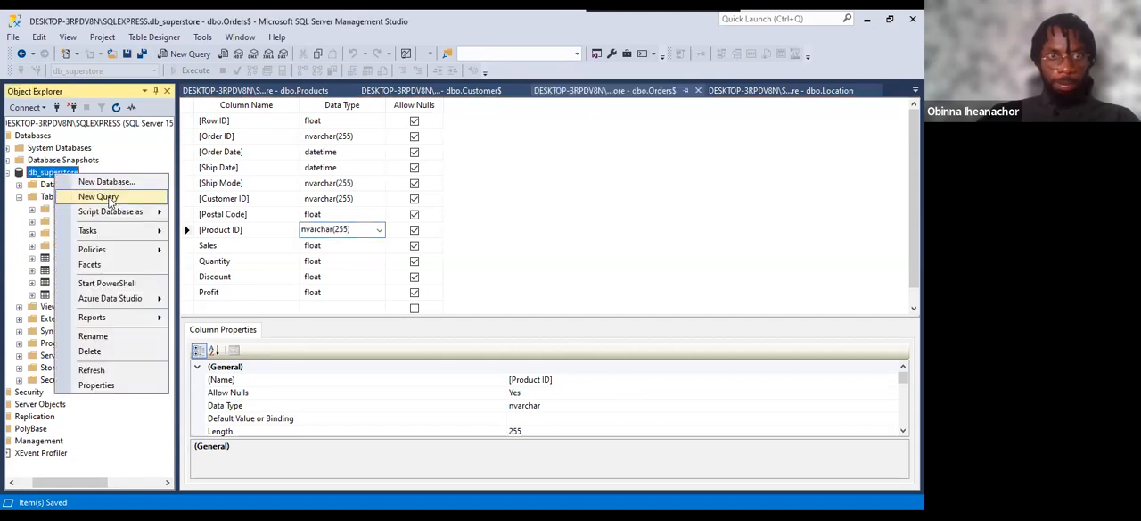
left_click(110, 198)
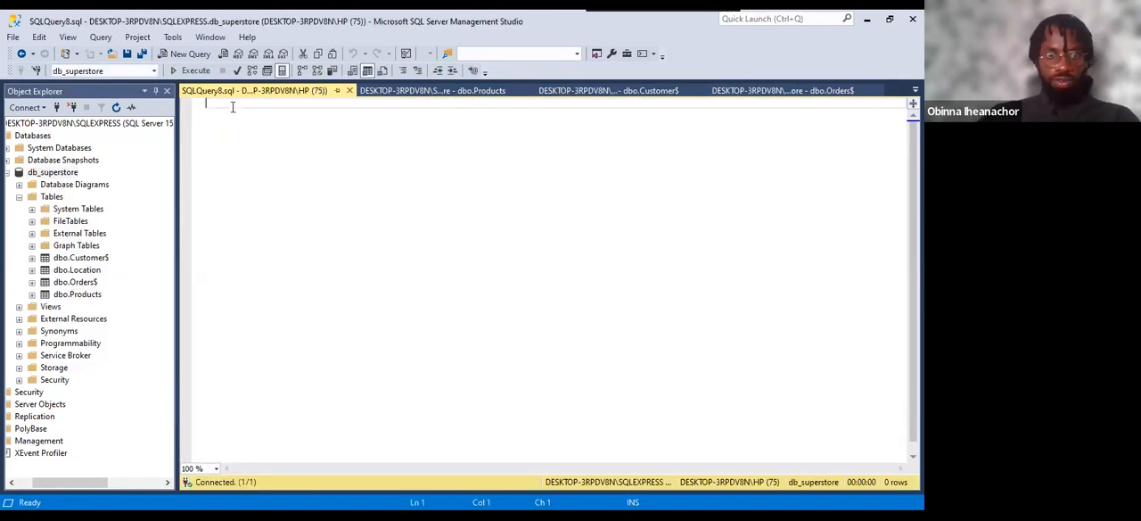
Write the start of the query as ALTER TABLE orders ADD CONSTRAINT orders_.
type("AL")
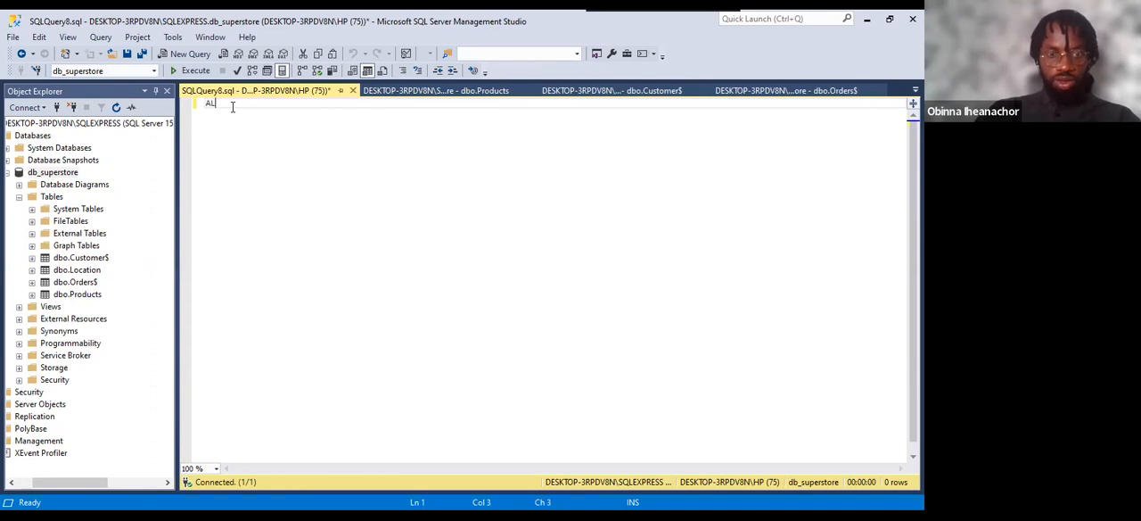
type("TER TABLE")
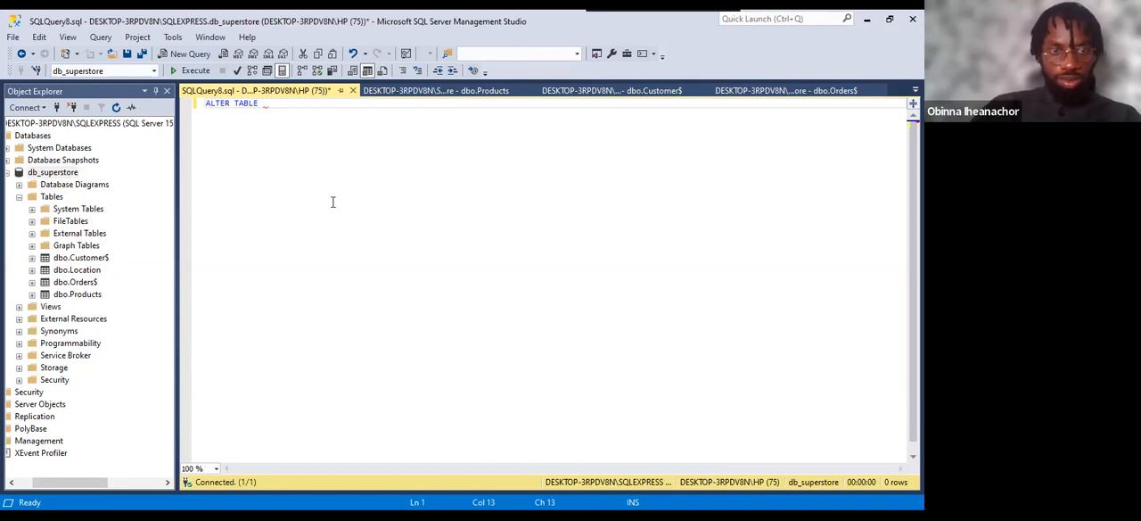
type("ord")
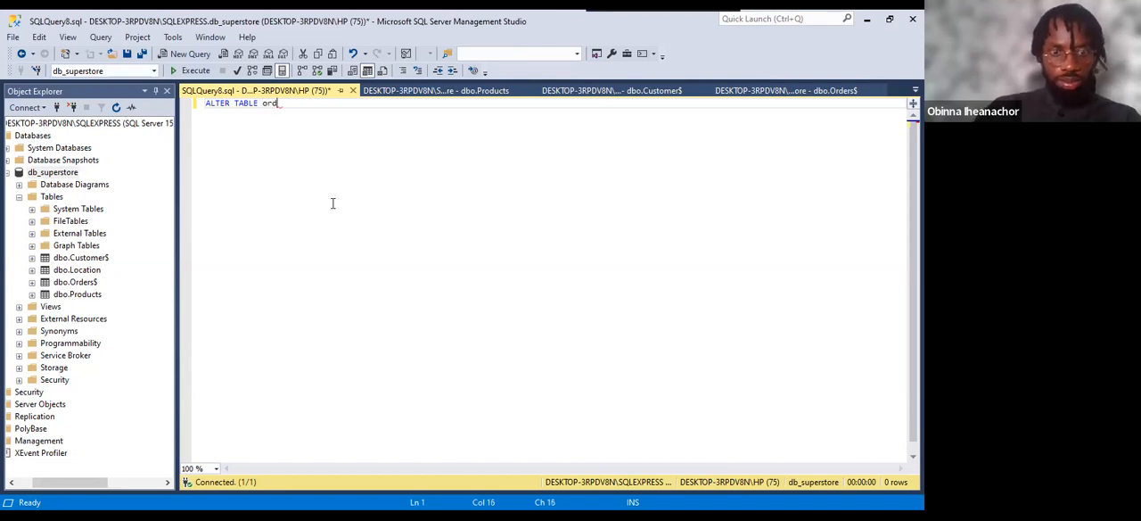
type("ers")
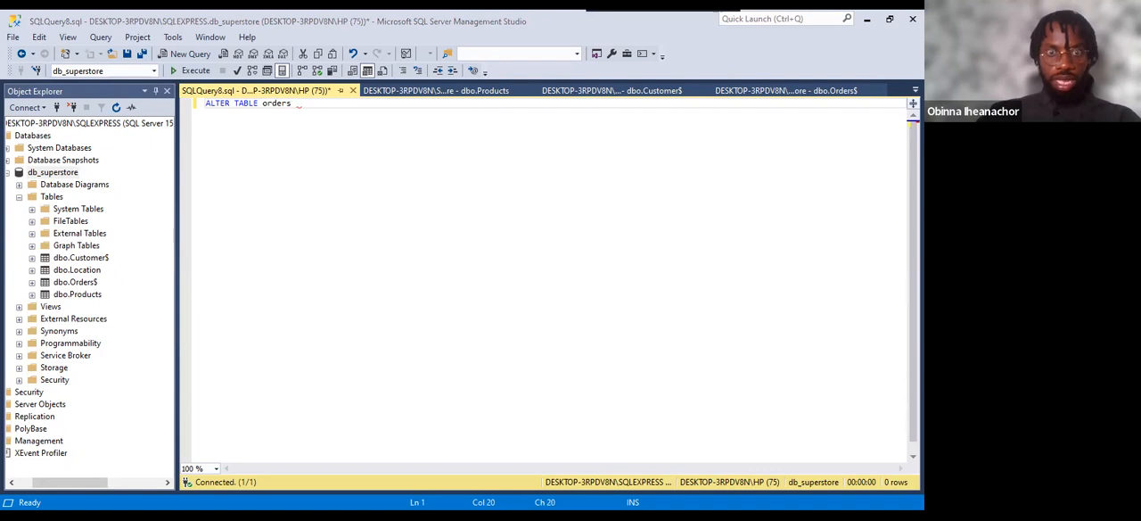
type("ADD ")
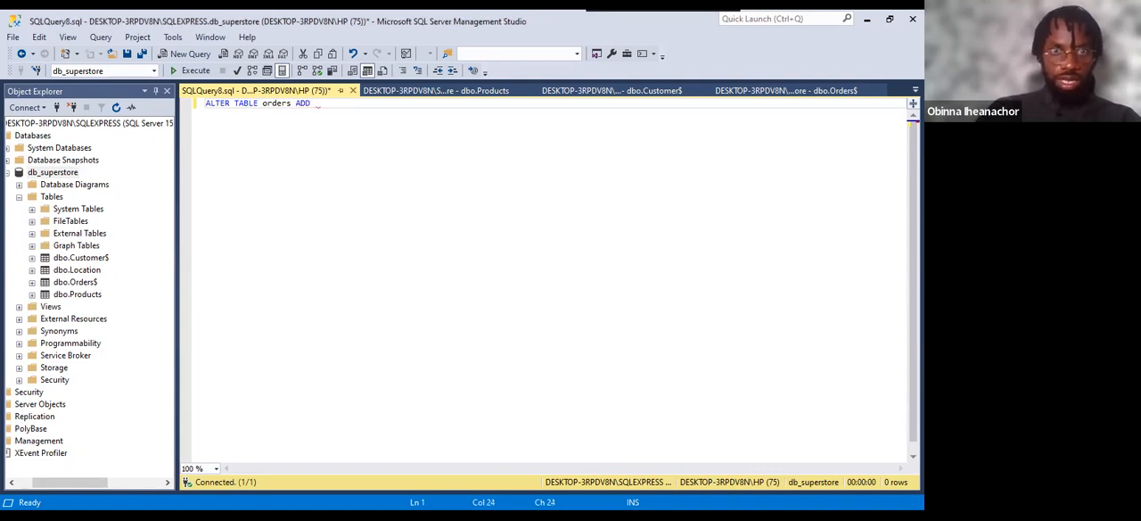
type("CONSTR")
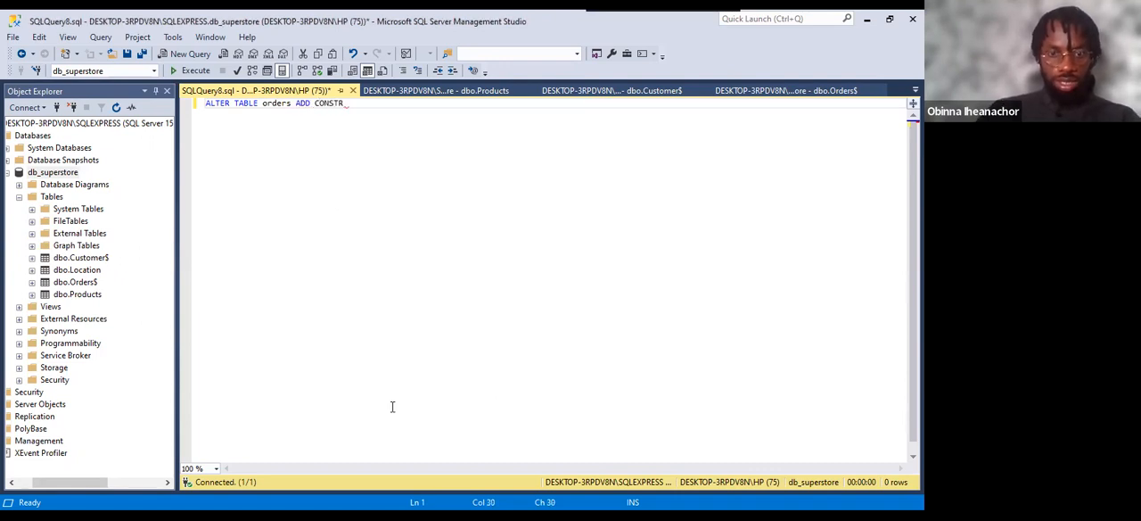
type("AINT")
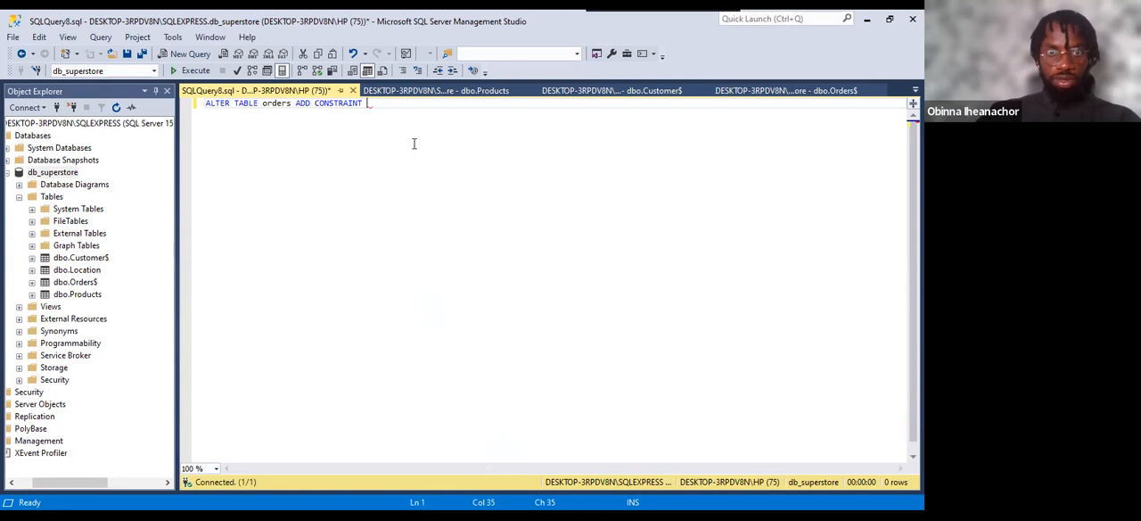
type("orders_")
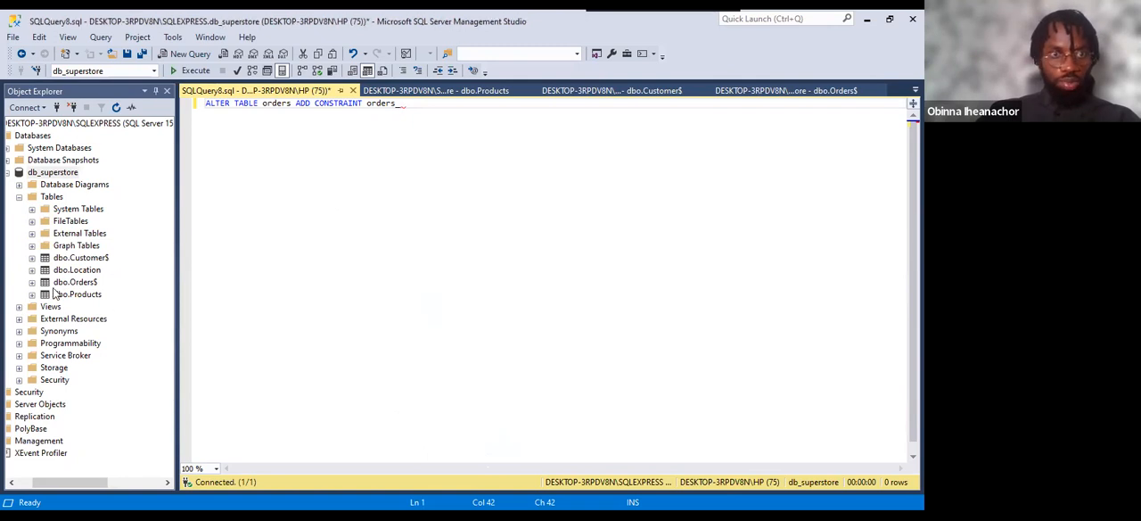
Rename the Product ID column of dbo.Orders$ to Product_ID and accept the rename.
left_click(33, 282)
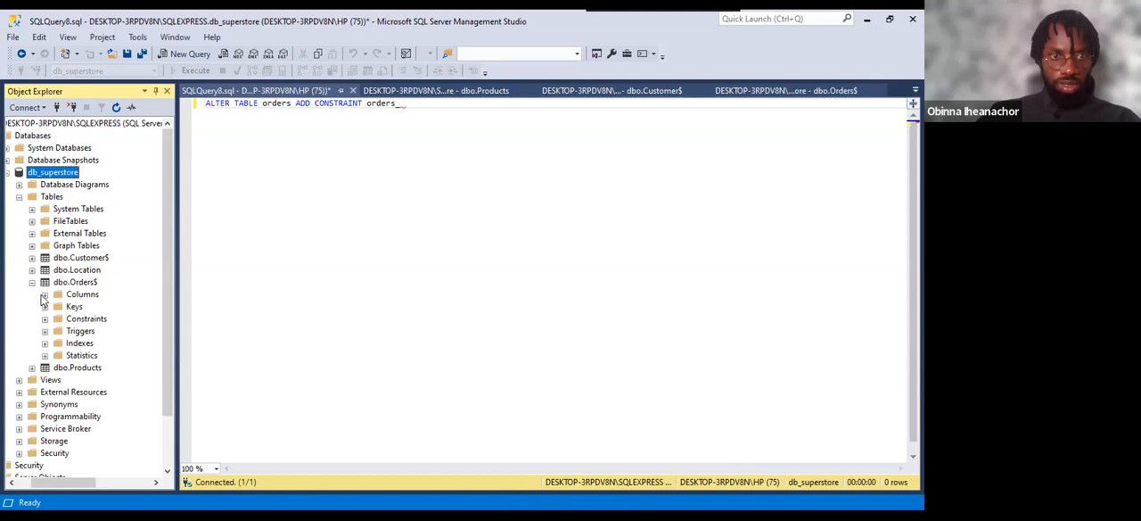
left_click(45, 295)
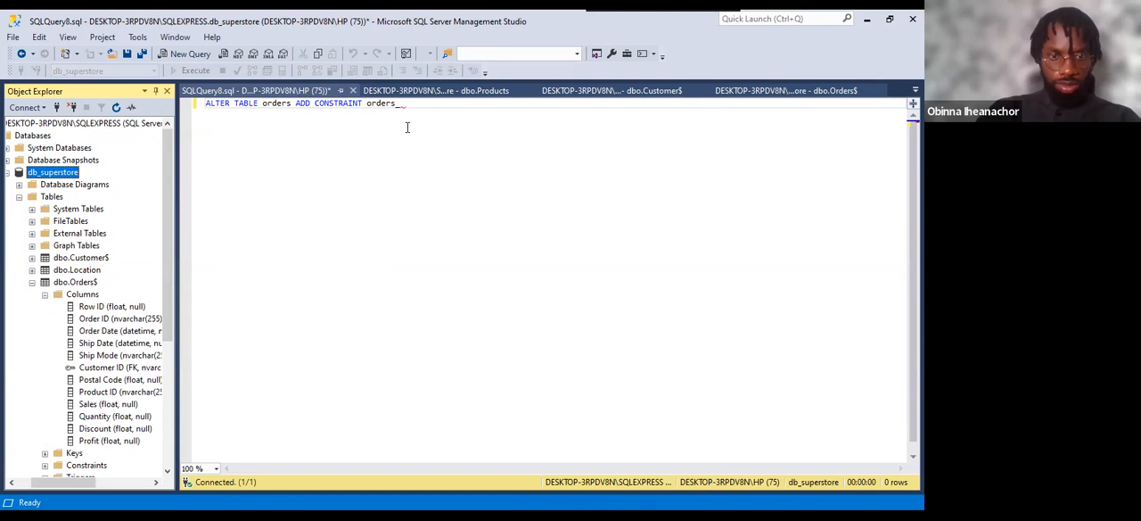
type("pr")
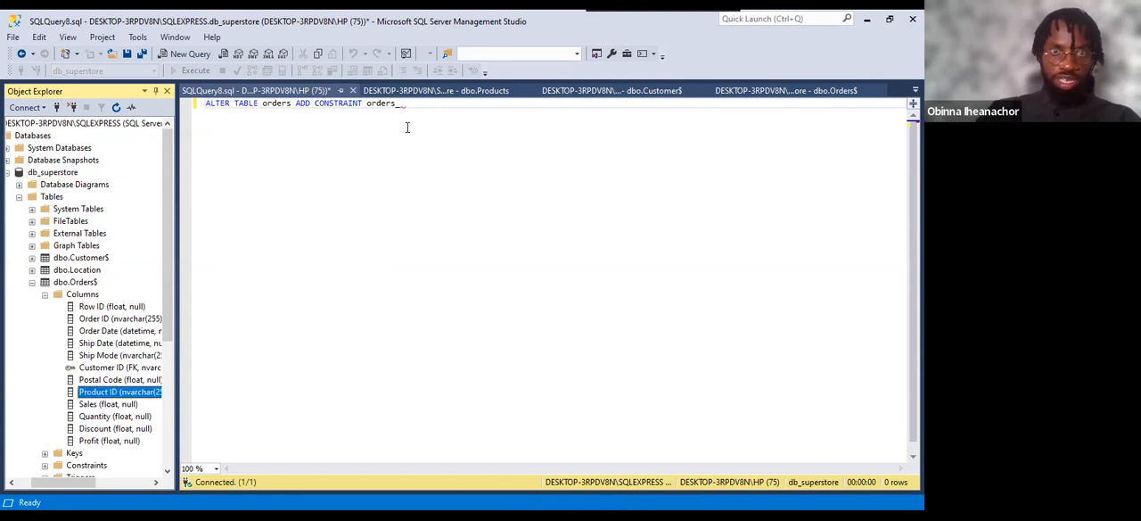
left_click(415, 103)
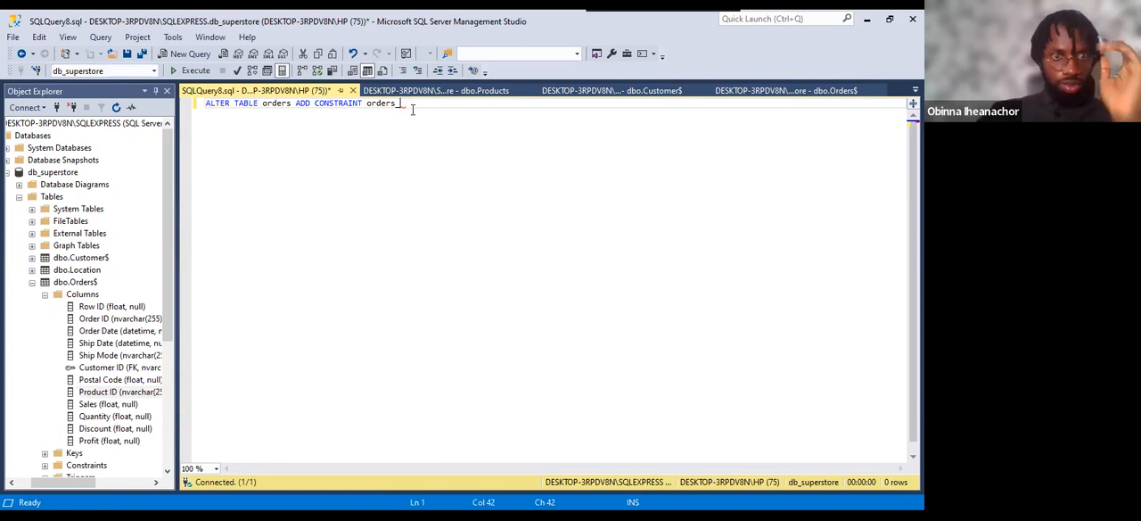
left_click(96, 392)
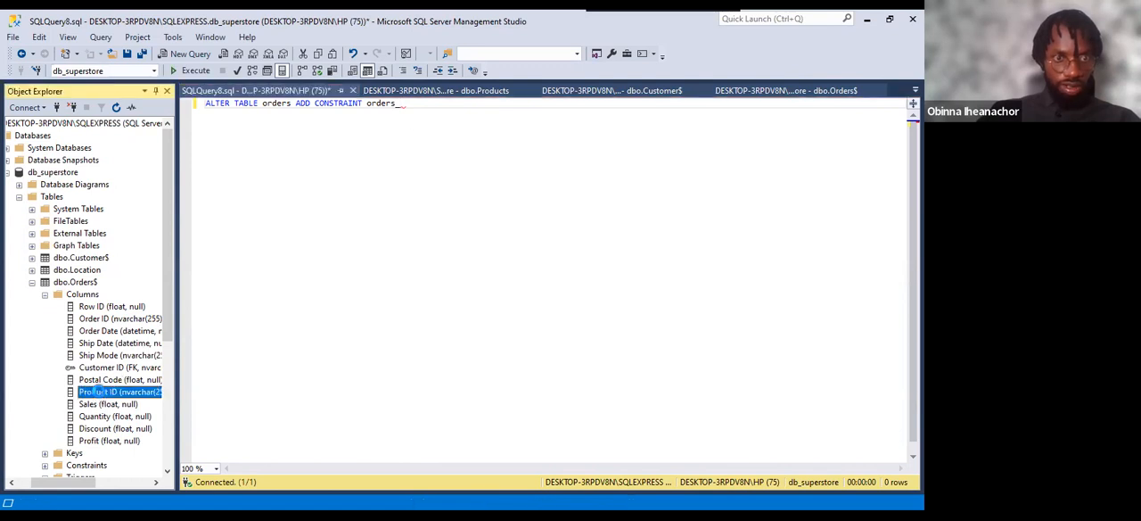
left_click(102, 396)
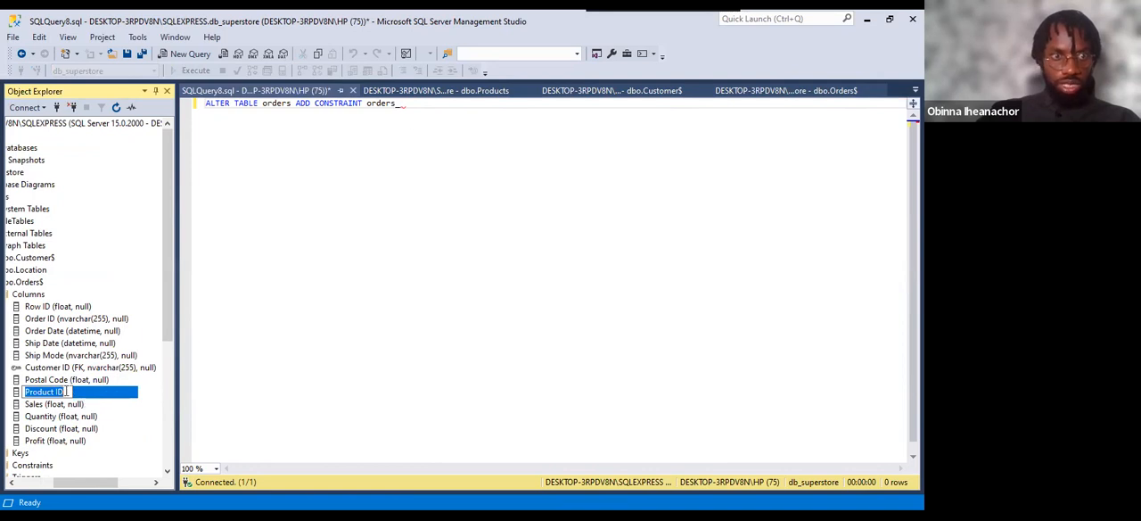
left_click(57, 399)
key("BackSpace")
type("_")
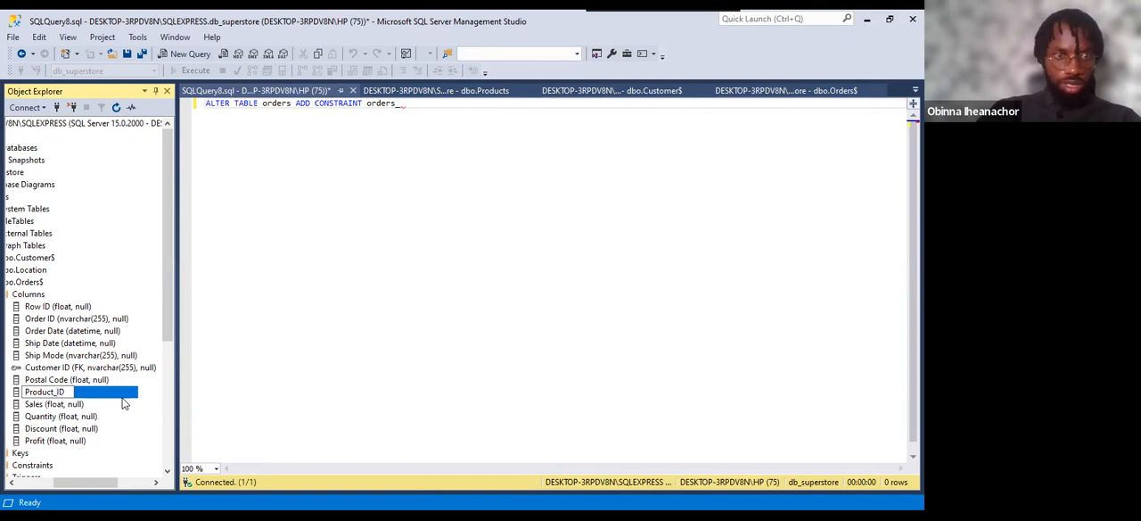
key("Return")
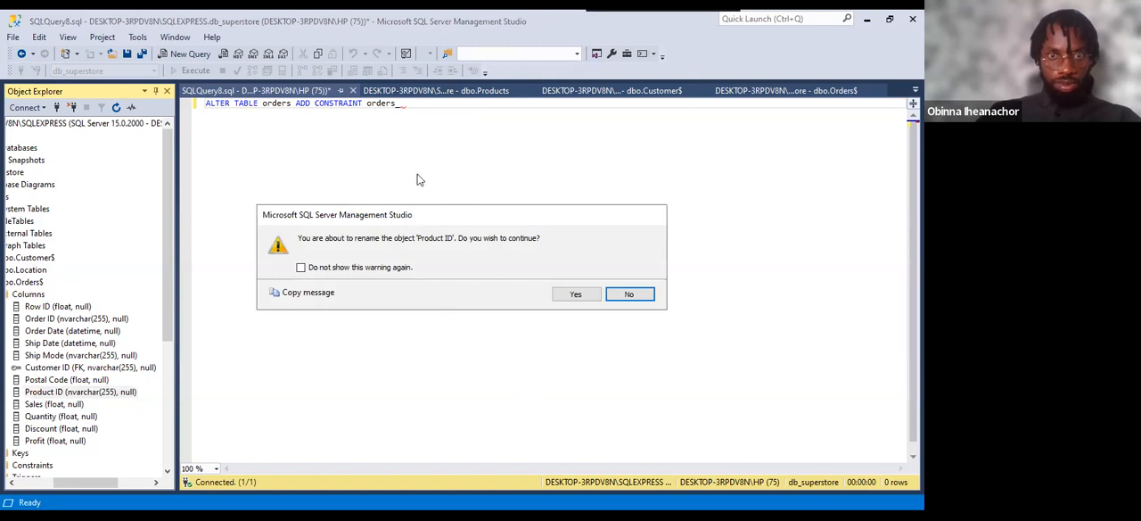
left_click(575, 293)
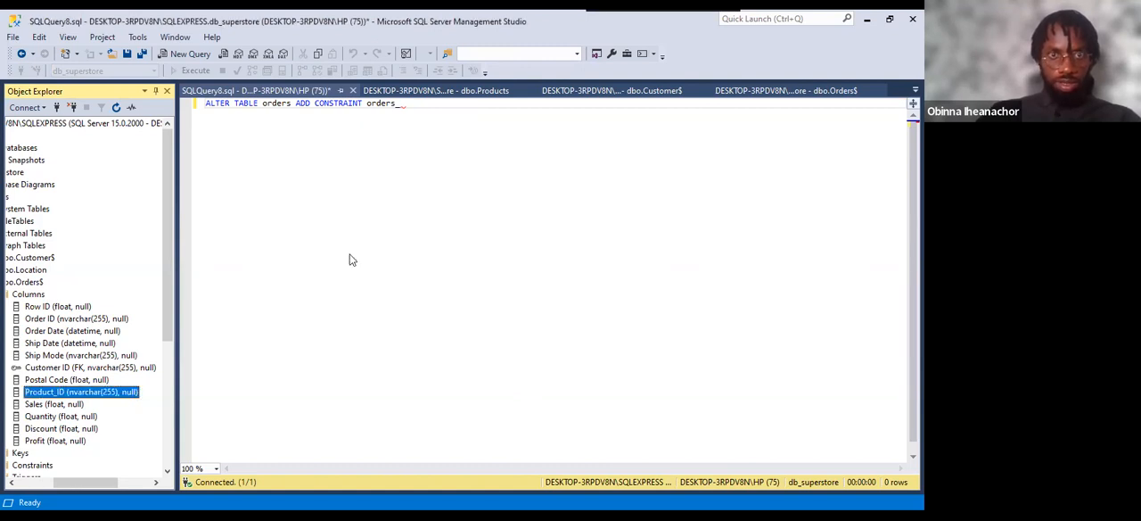
Complete the constraint name in the query as orders_product_id_FK.
left_click(406, 104)
type("product_")
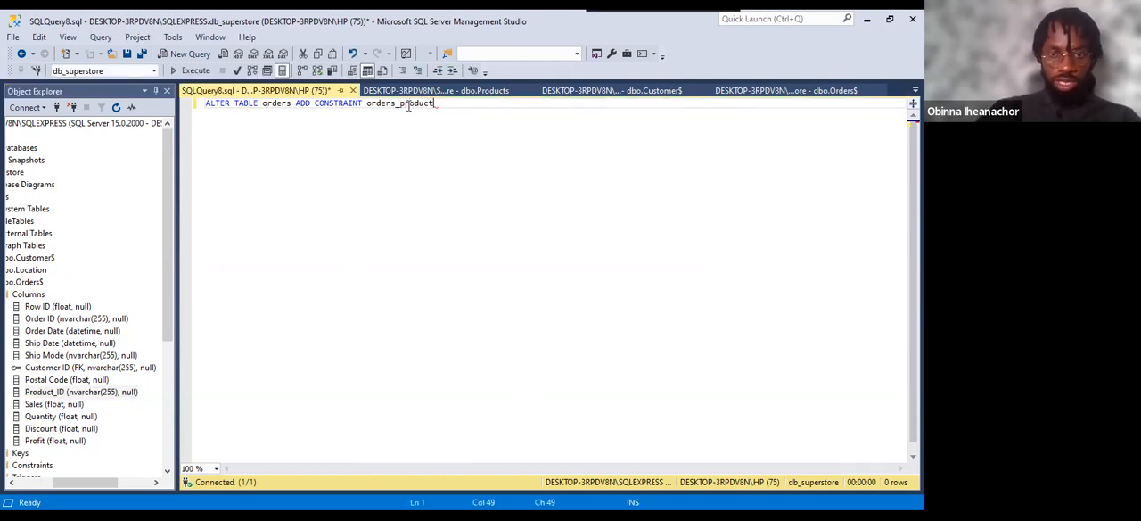
type("id_")
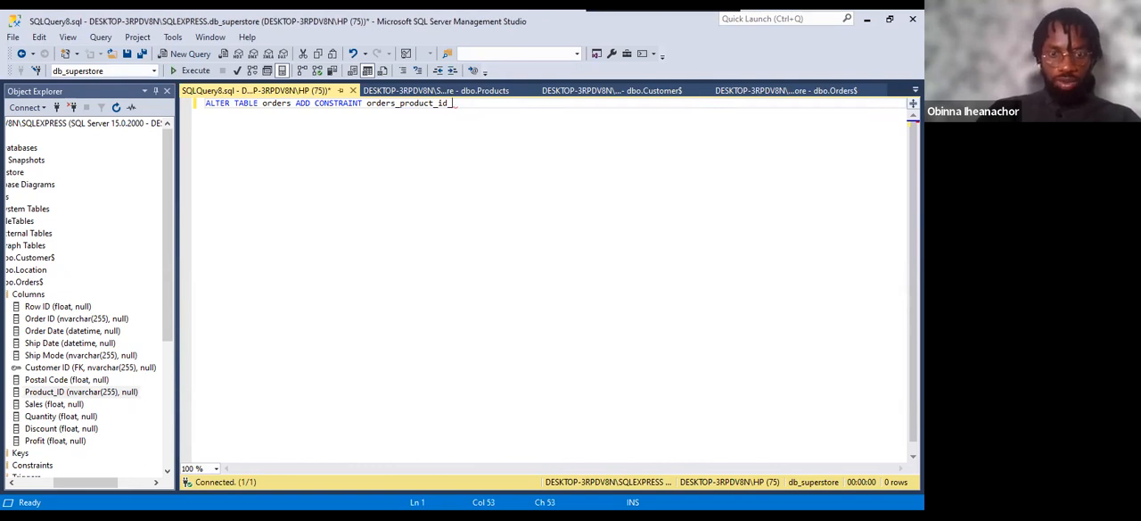
type("FK")
Add a second line to the query reading FOREIGN KEY(product_id) REFERENCES products with an opening parenthesis.
key("Return")
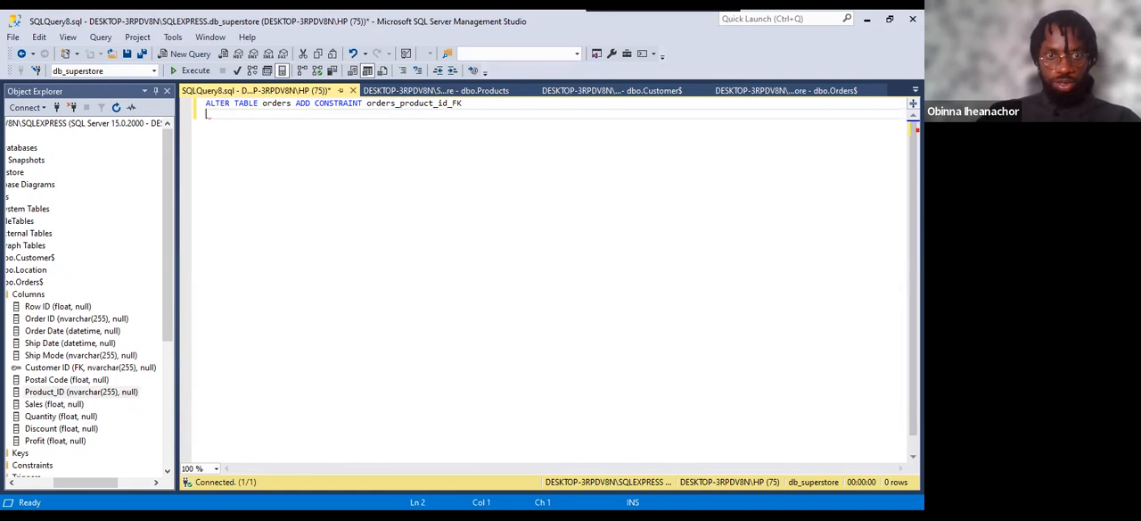
type("FOREIGN KEY")
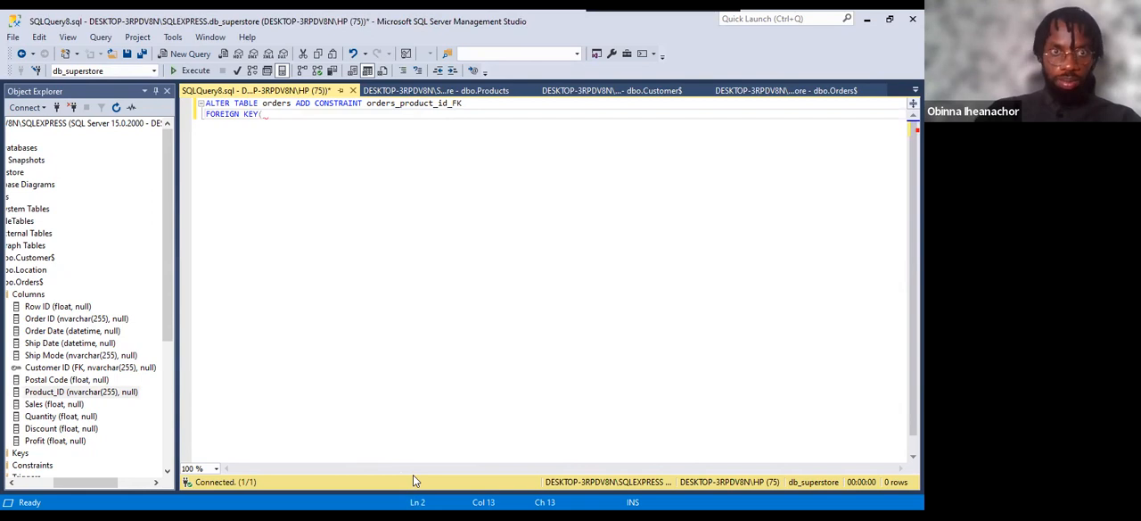
type("(")
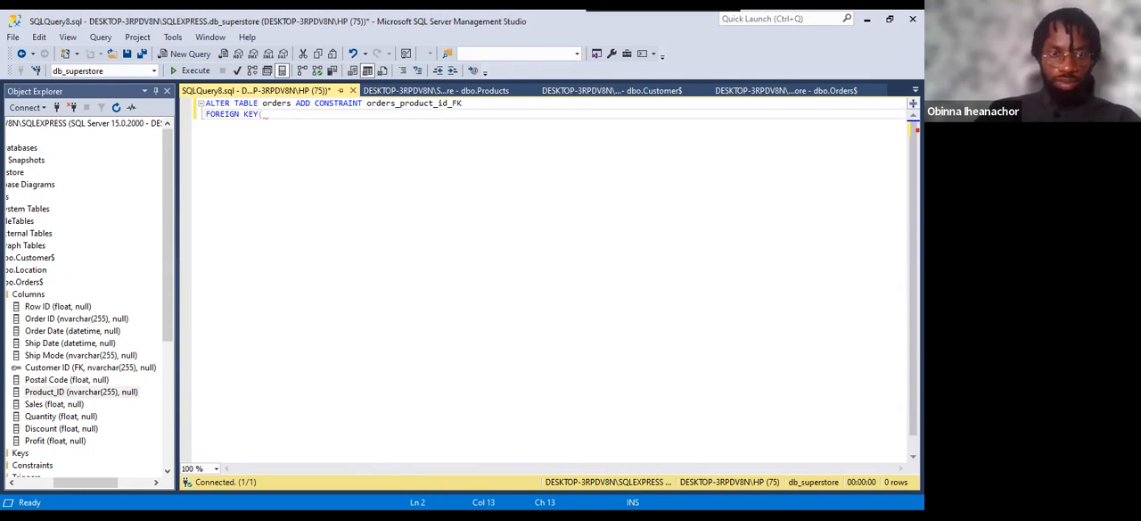
type("product_id)")
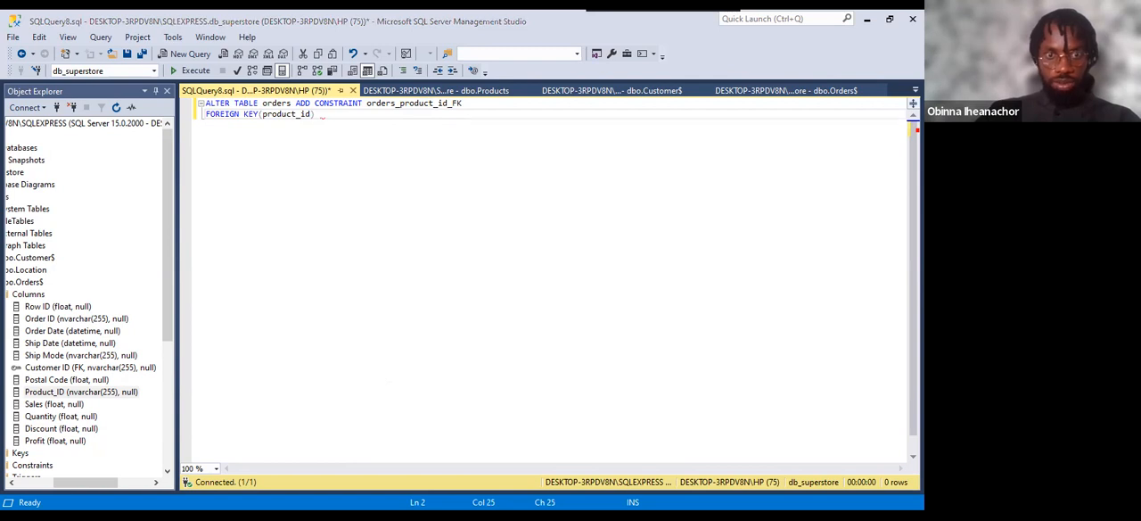
type(" REFERE")
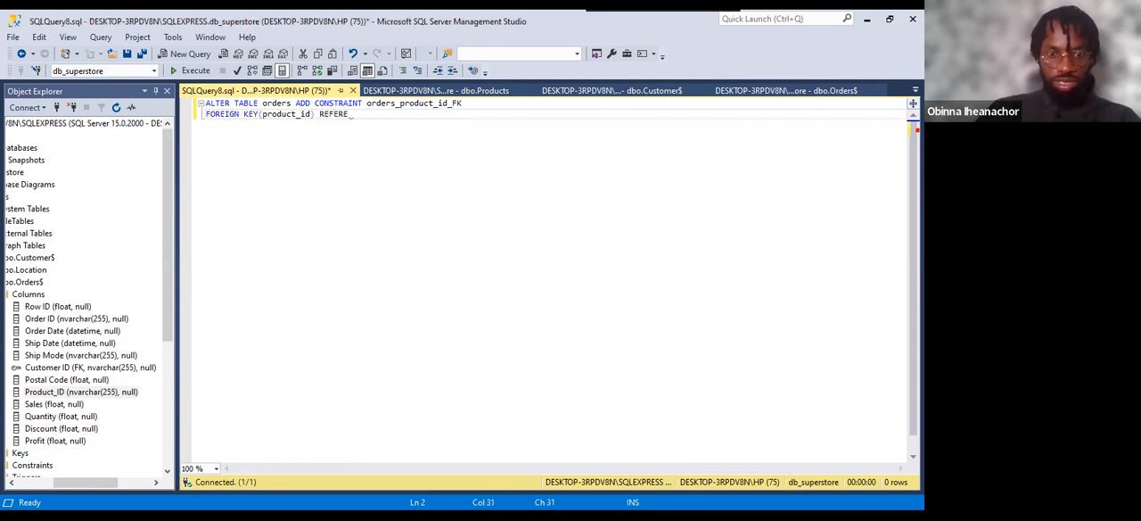
type("NCES")
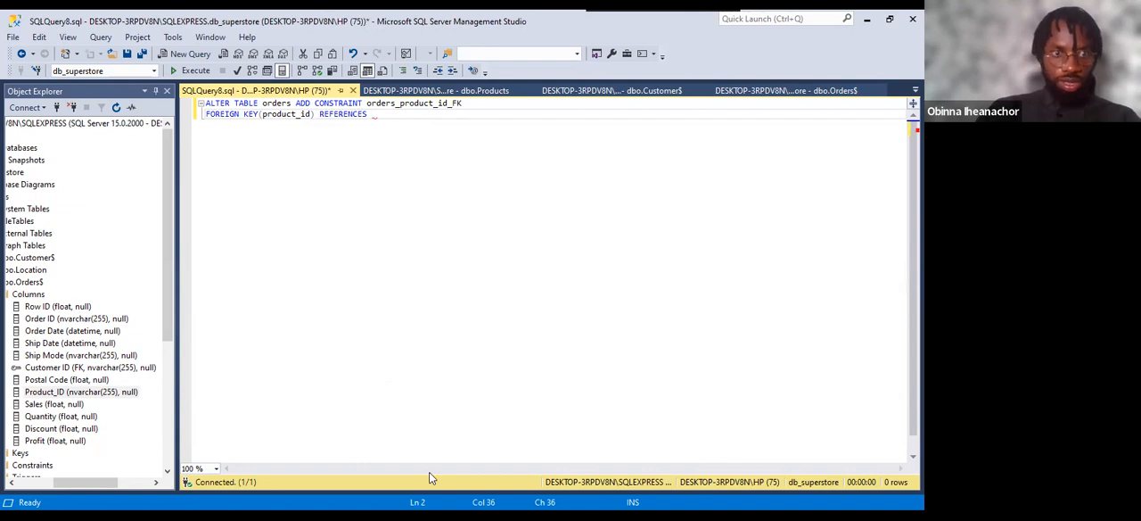
type("oduct")
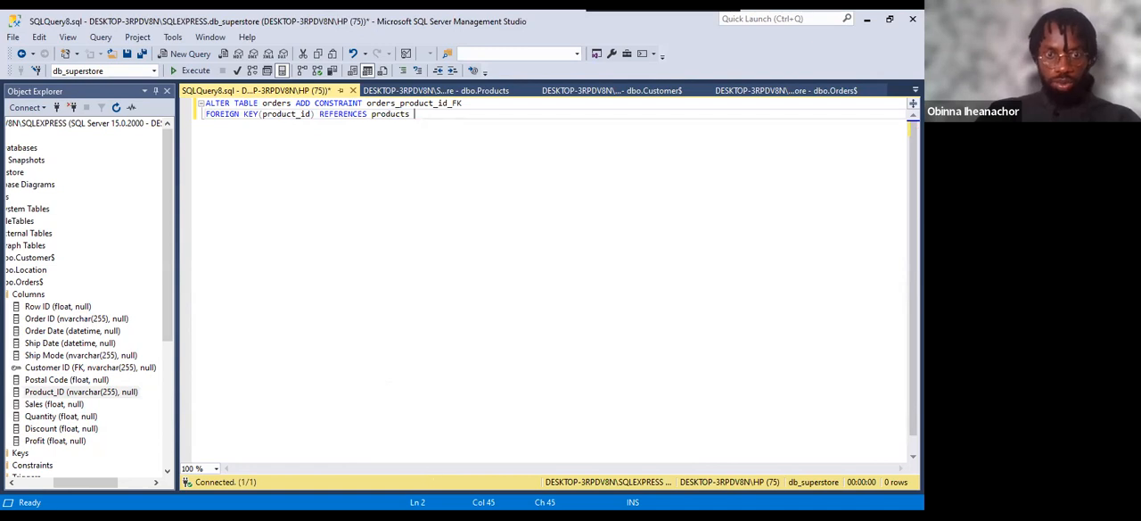
type("s (")
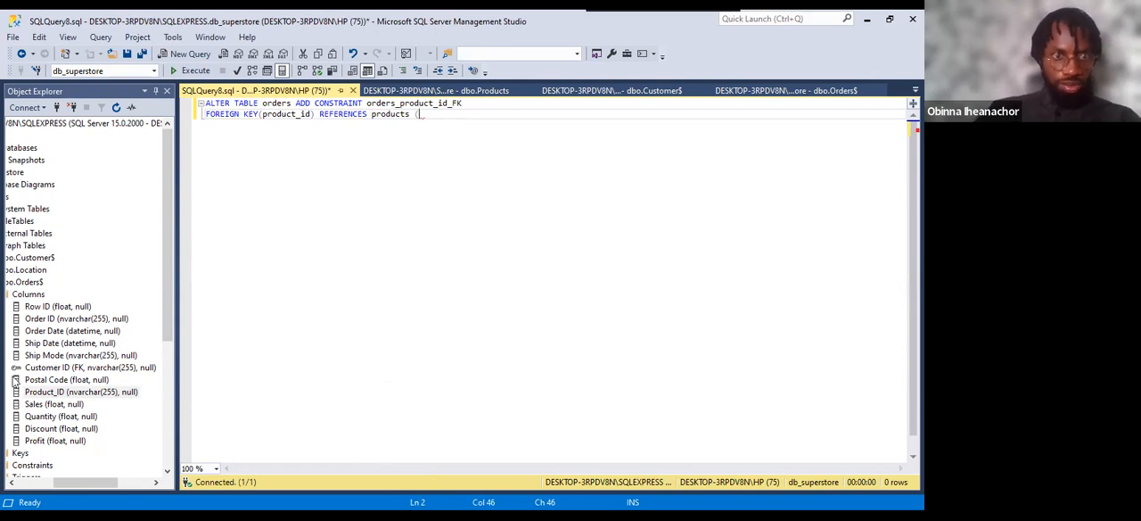
Check the columns of dbo.Products, and finish the query's reference as products (product_id); with the closing semicolon.
left_click_drag(99, 485, 73, 416)
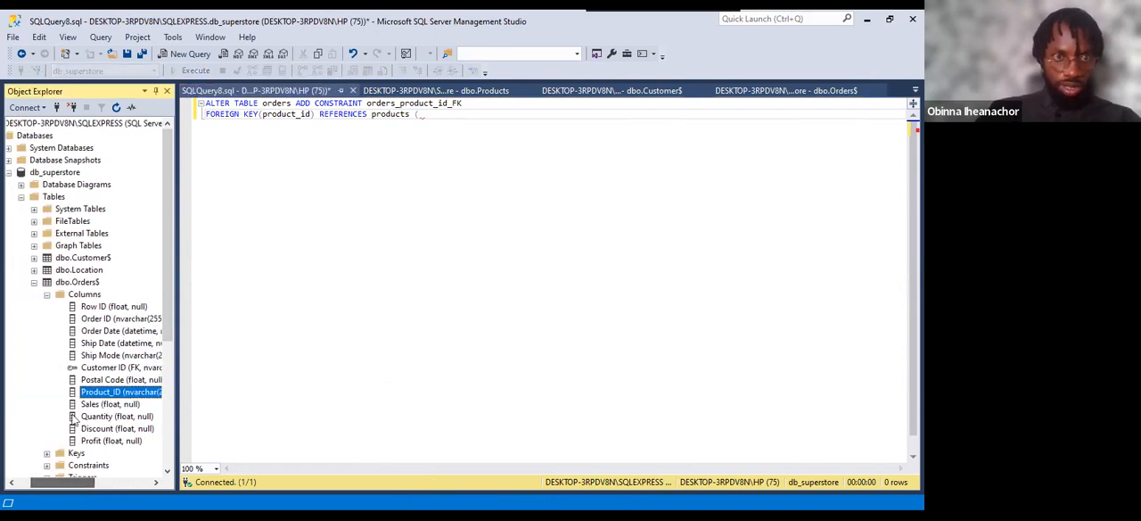
left_click(34, 283)
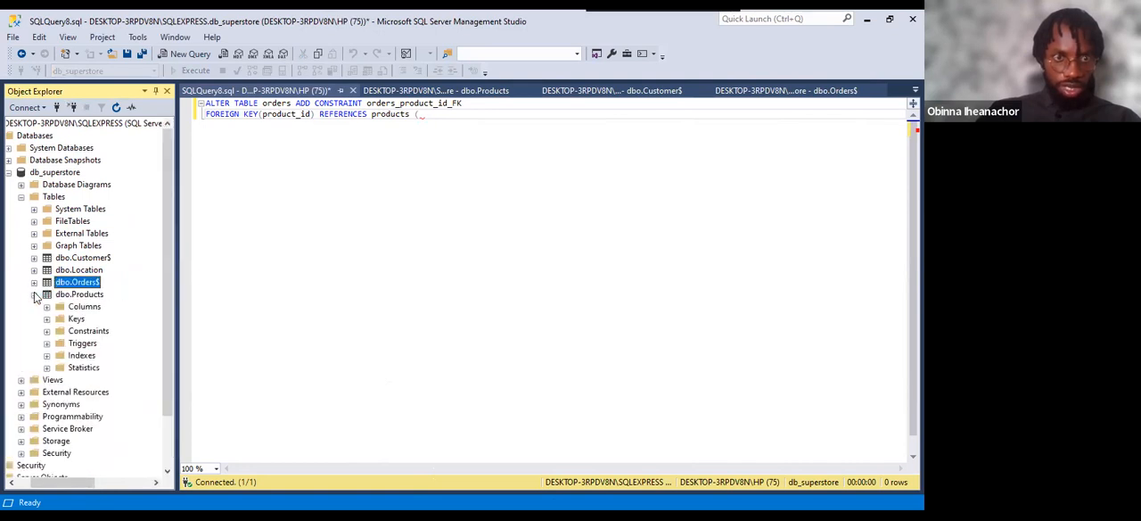
left_click(46, 307)
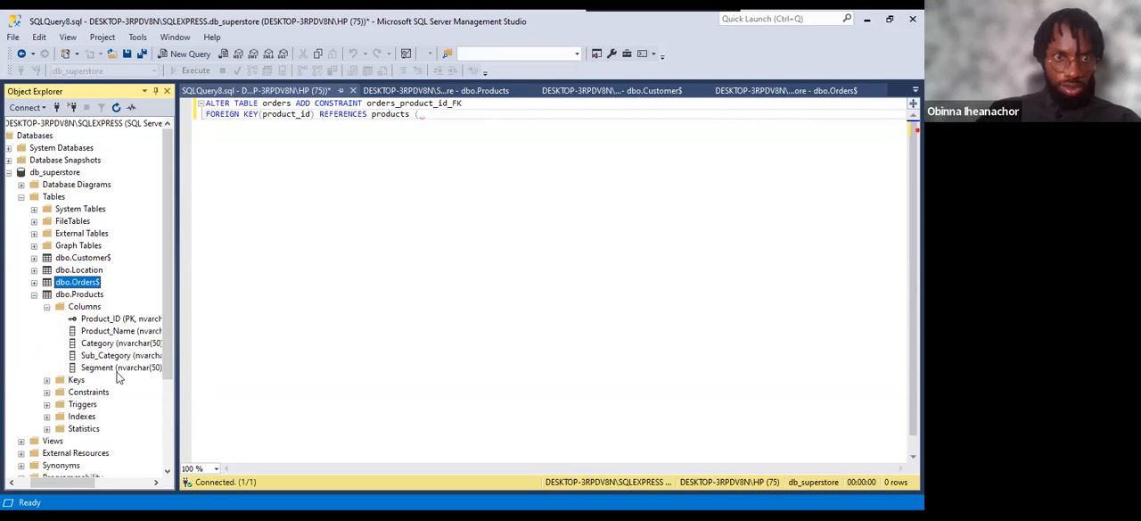
left_click(34, 295)
left_click(423, 118)
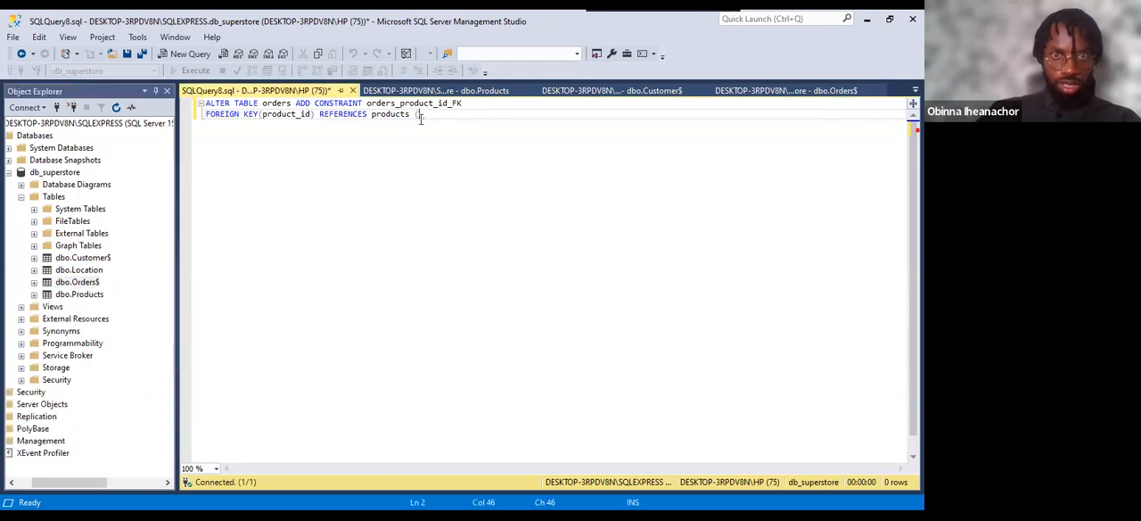
type("product_id")
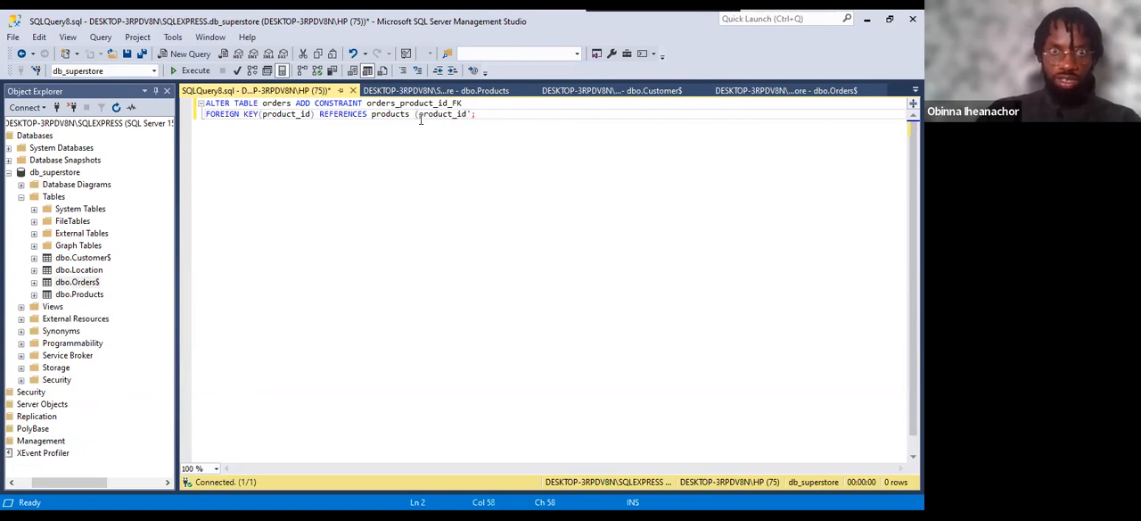
type(");")
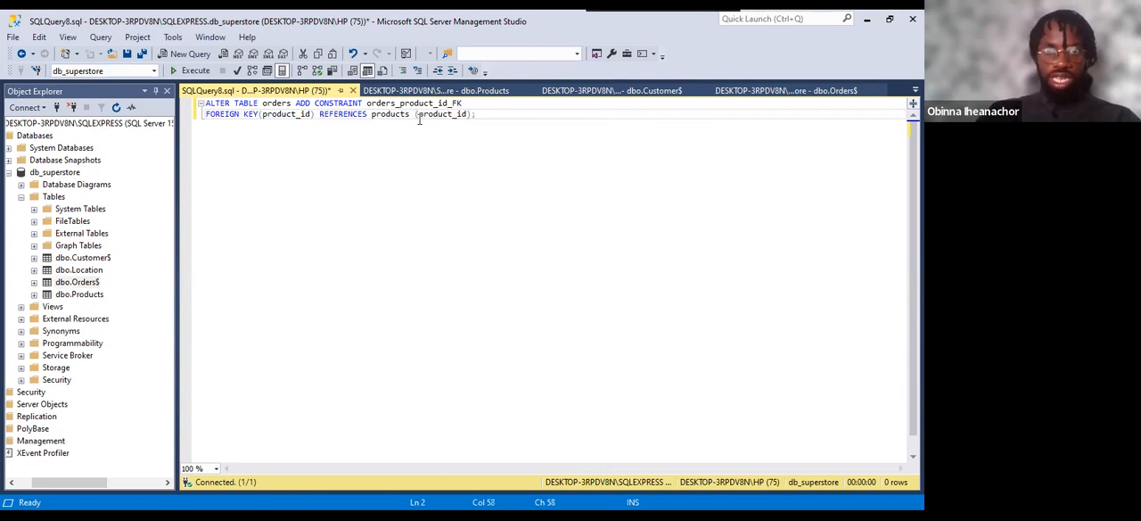
left_click_drag(478, 115, 196, 107)
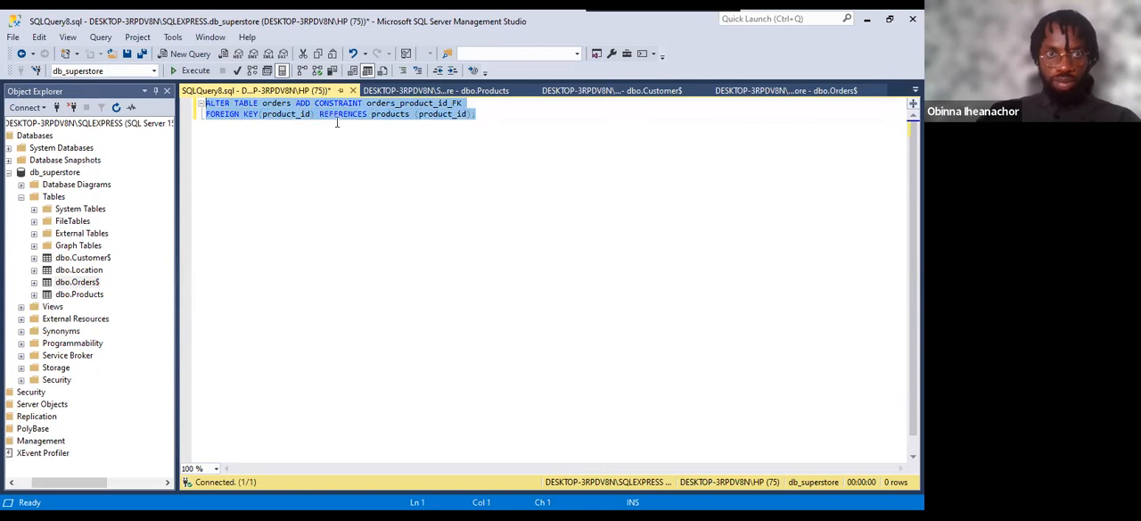
left_click(486, 113)
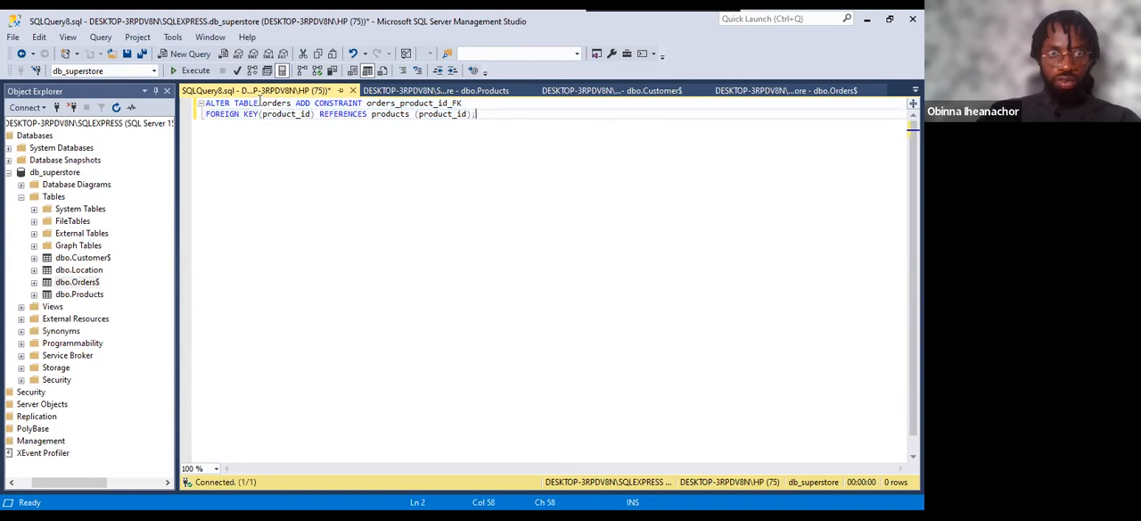
Review the orders and products table names and both product_id references in the foreign key query.
left_click_drag(263, 102, 293, 103)
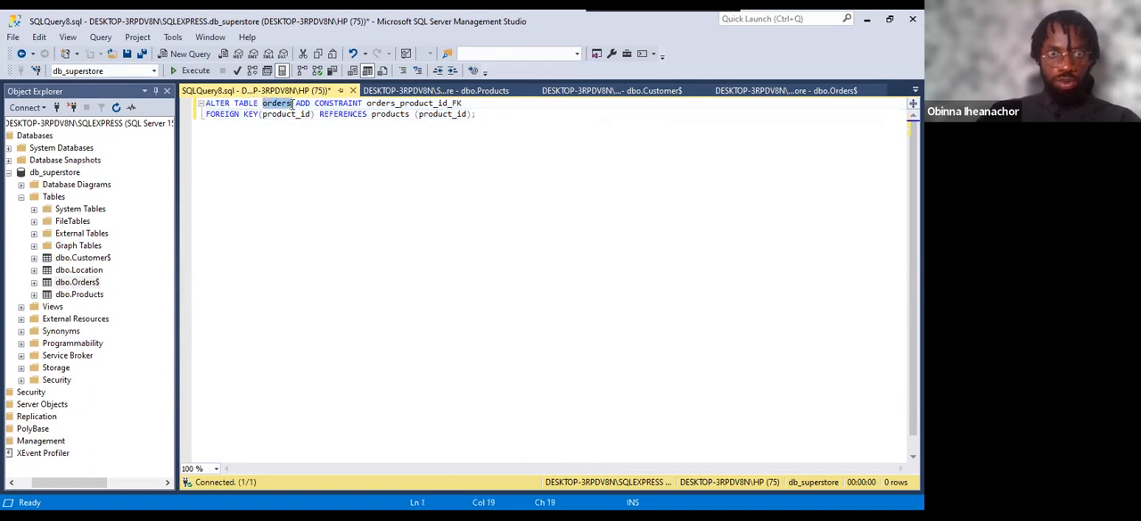
double_click(374, 115)
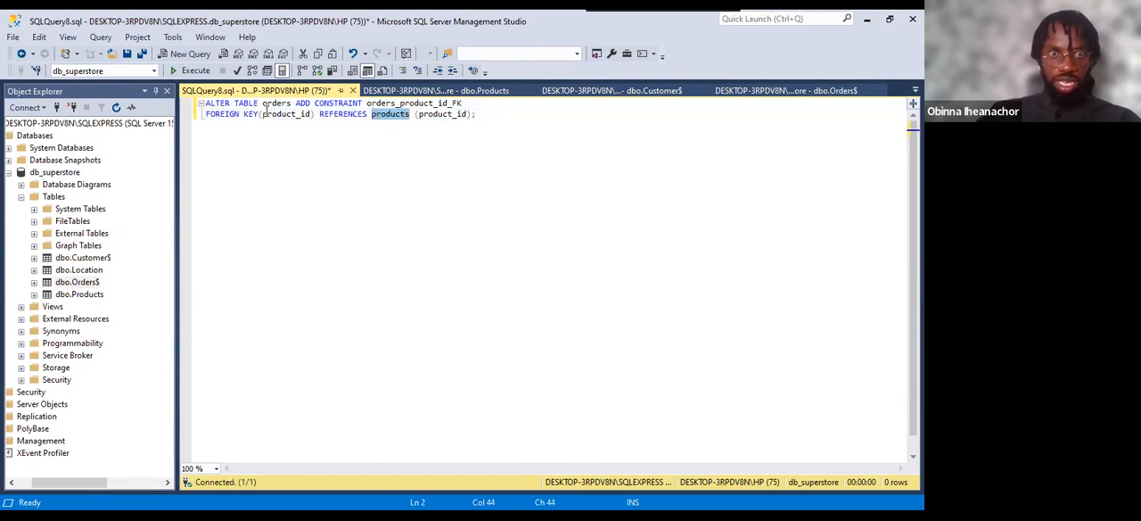
left_click_drag(264, 113, 310, 123)
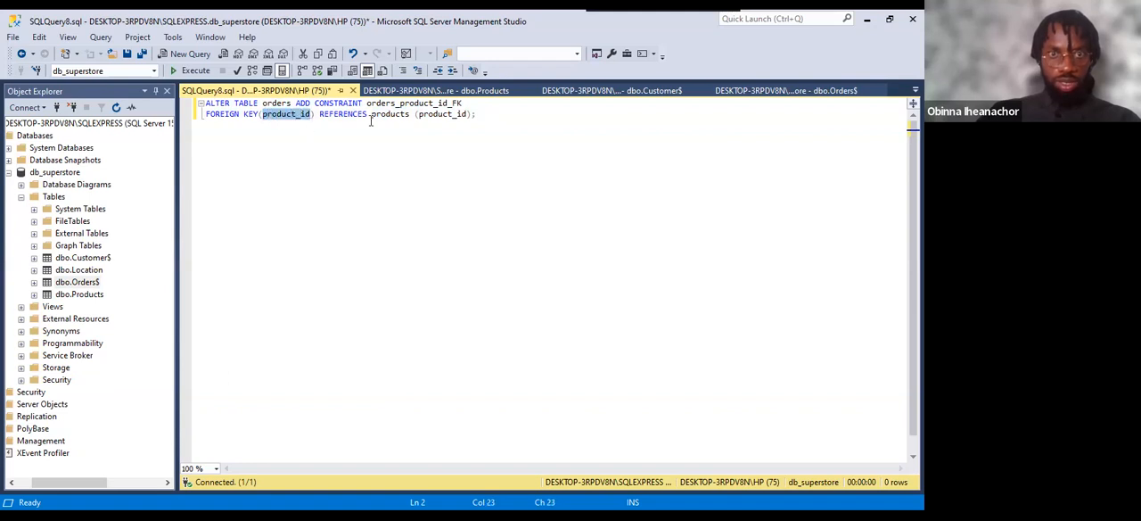
left_click_drag(419, 116, 470, 119)
left_click(491, 115)
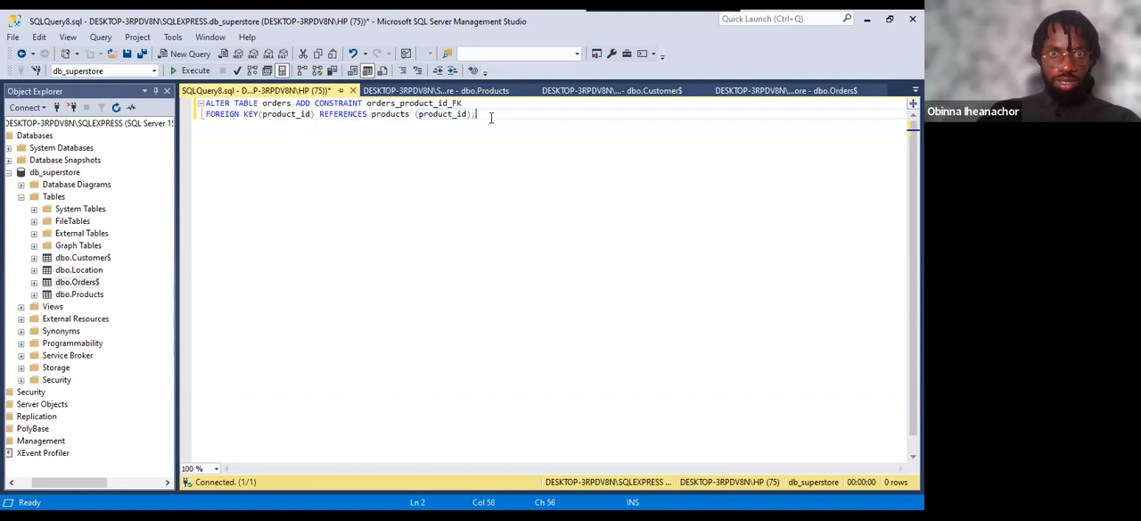
Check the Product_ID column under dbo.Orders$, and run the foreign key query.
left_click(34, 282)
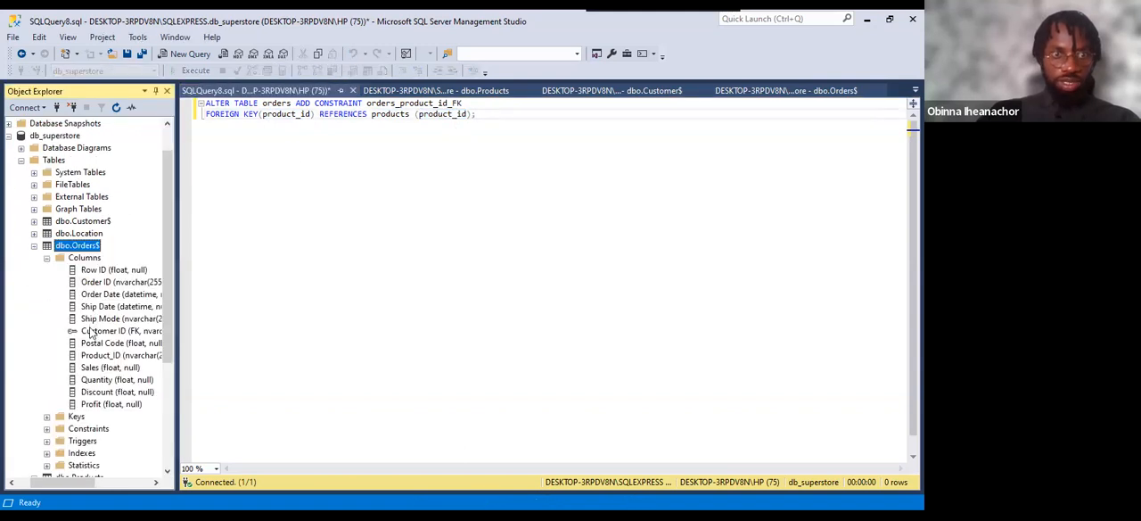
left_click(103, 357)
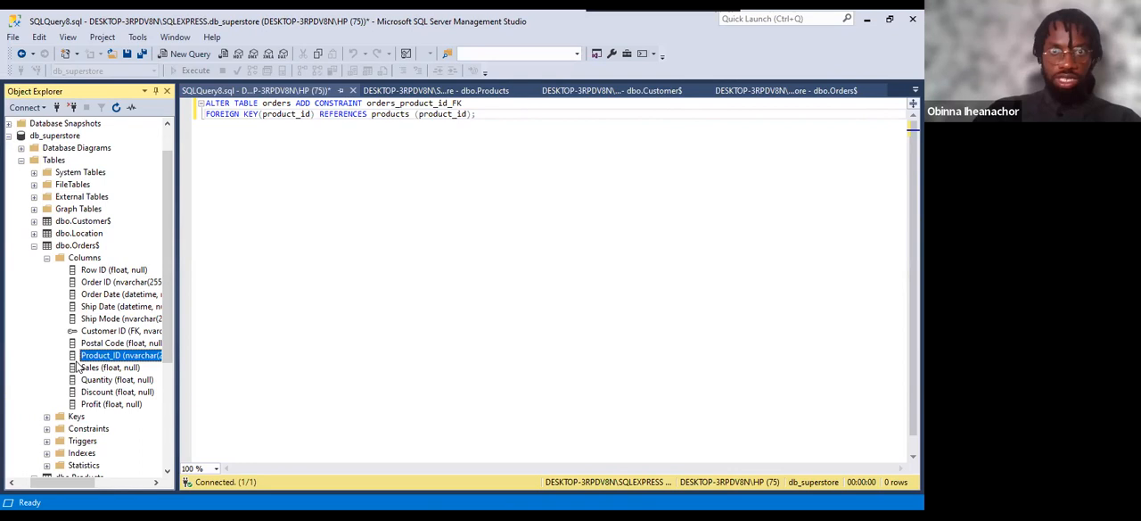
left_click(484, 116)
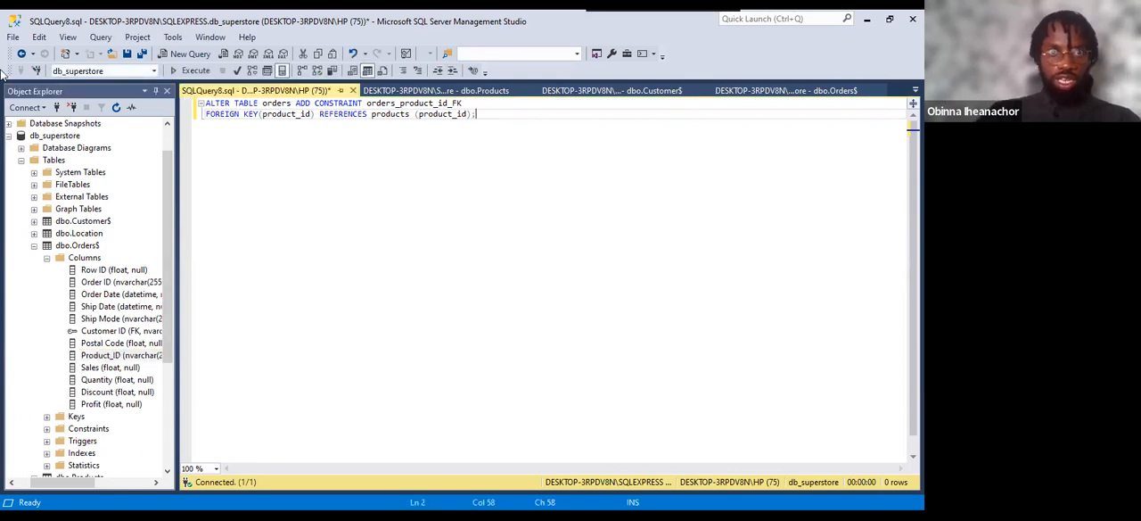
left_click(194, 71)
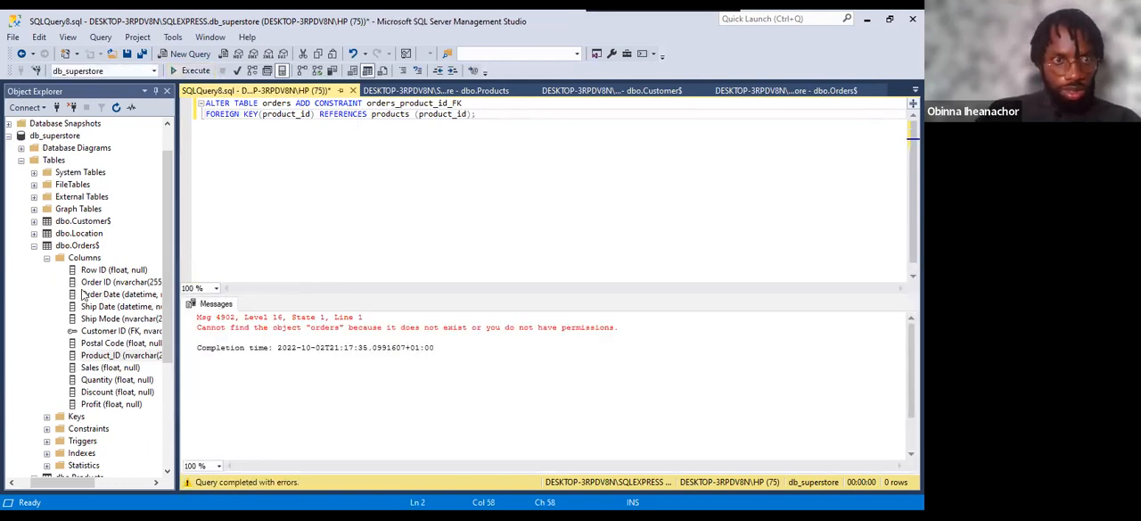
left_click(34, 246)
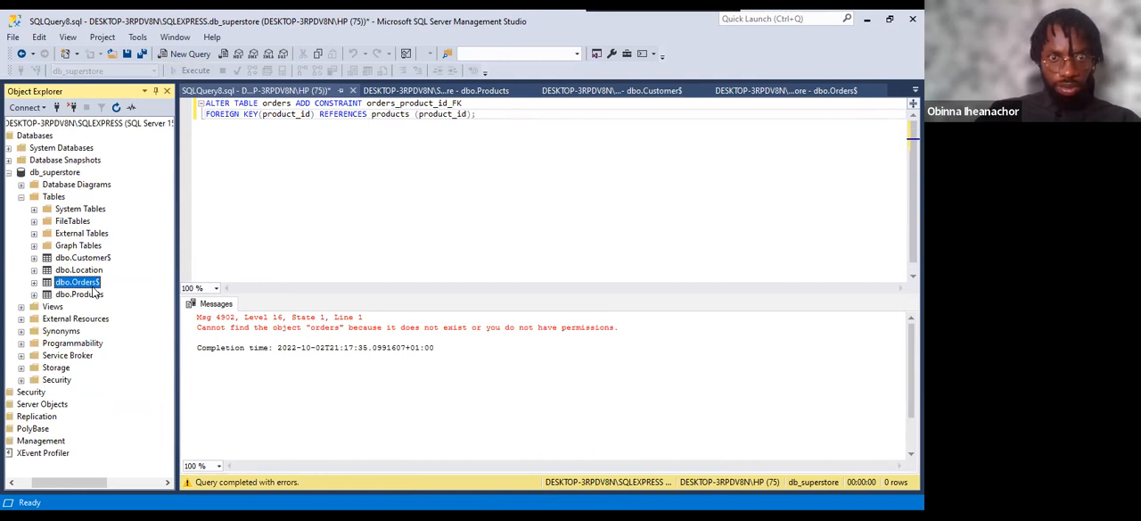
Try replacing orders in the ALTER TABLE line with a dbo. prefixed name, and clear the table name.
left_click(293, 103)
key("BackSpace")
key("BackSpace")
key("BackSpace")
key("BackSpace")
key("BackSpace")
key("BackSpace")
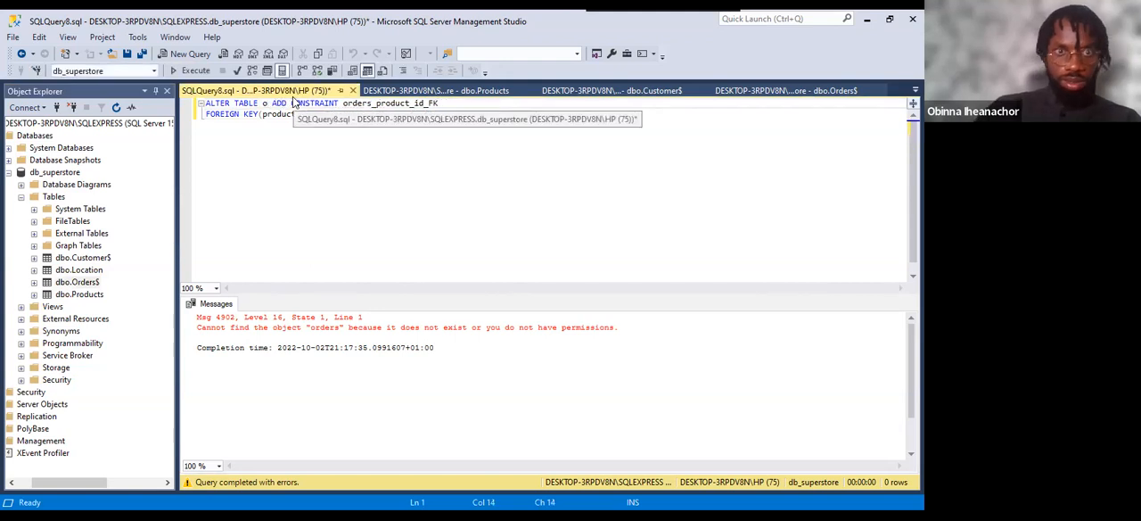
type("db")
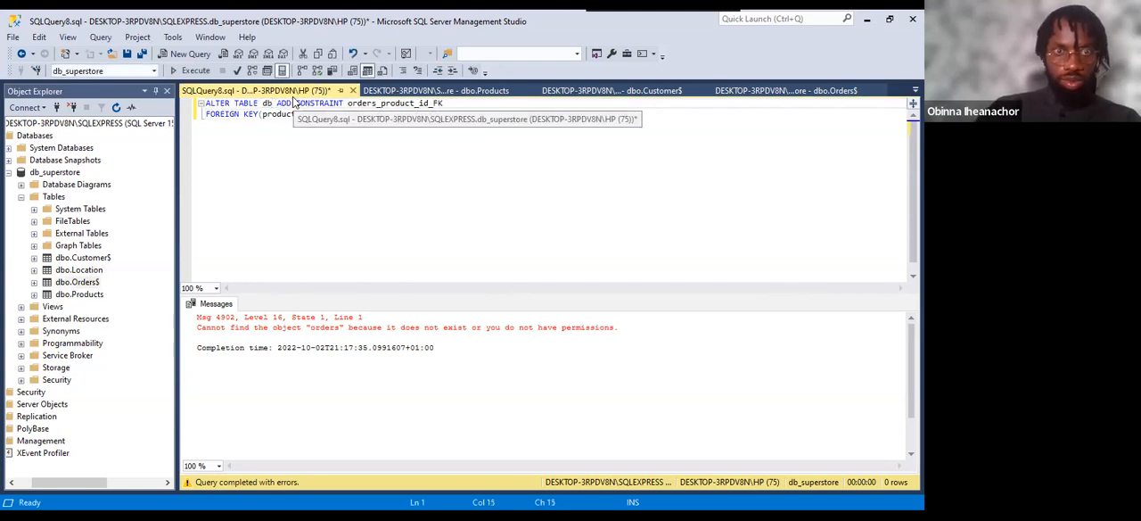
type("o.or")
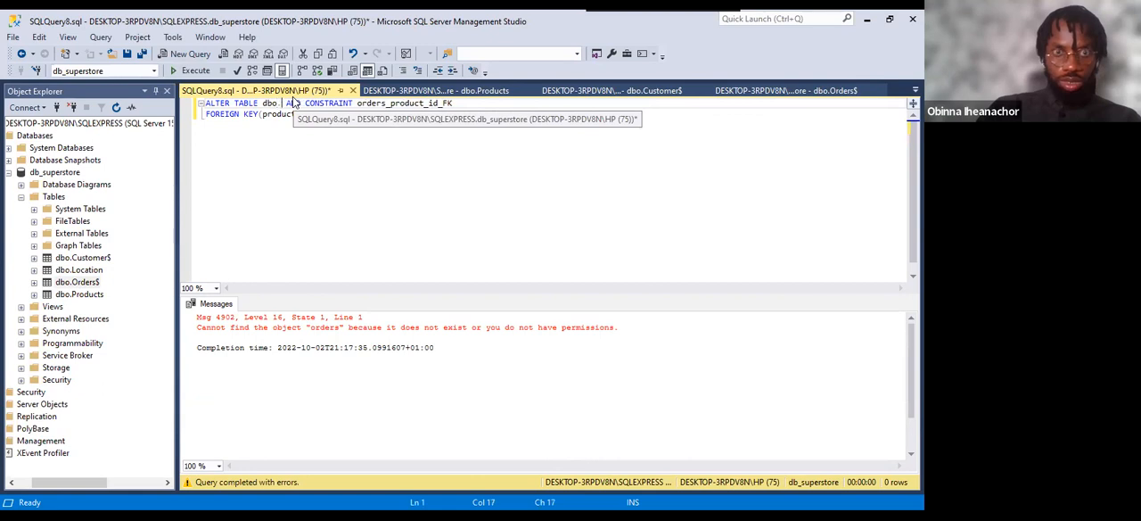
key("BackSpace")
key("BackSpace")
key("BackSpace")
key("BackSpace")
key("BackSpace")
key("BackSpace")
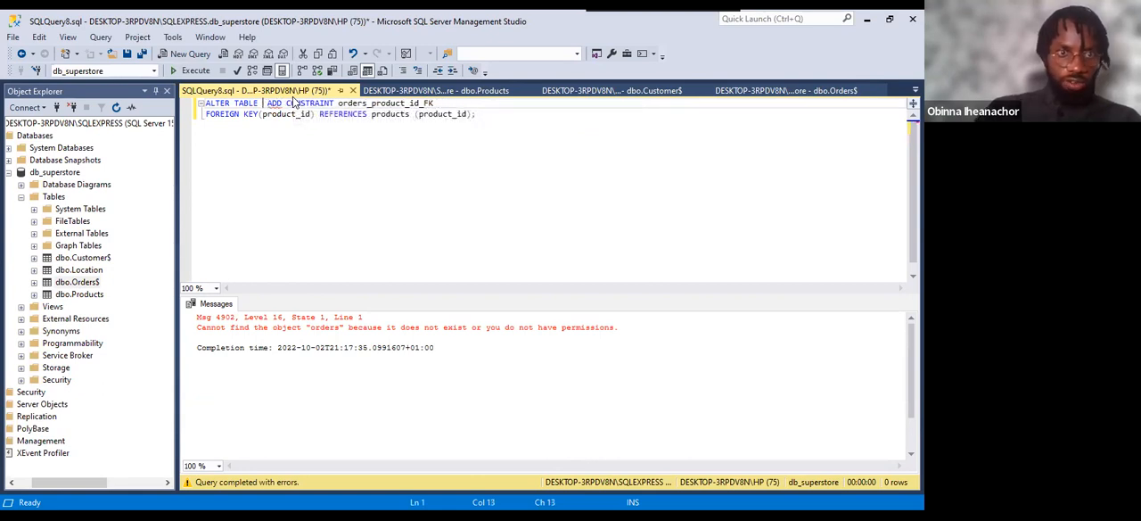
Rename the dbo.Orders$ table to Orders, without the dollar sign.
double_click(78, 282)
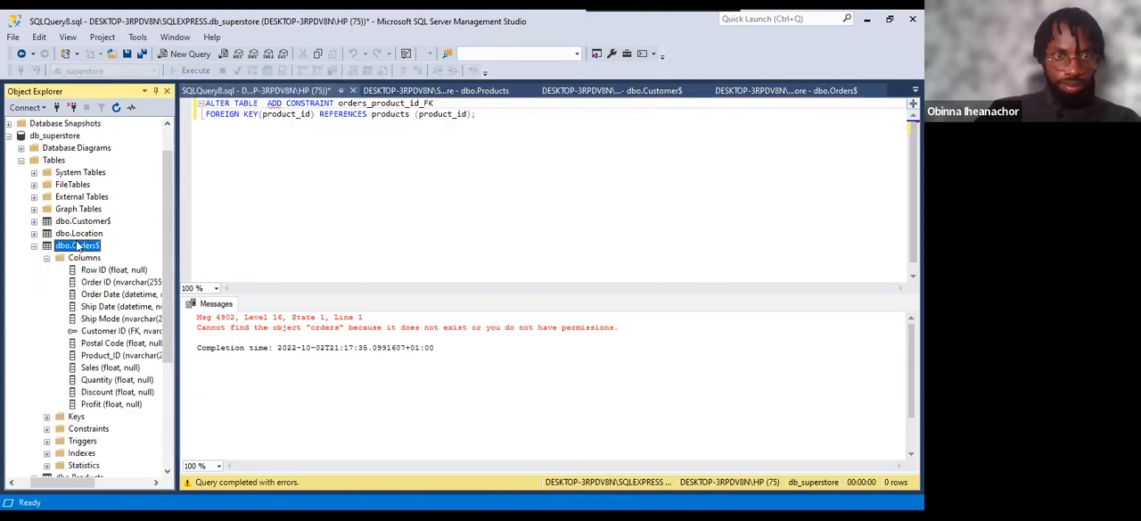
right_click(78, 245)
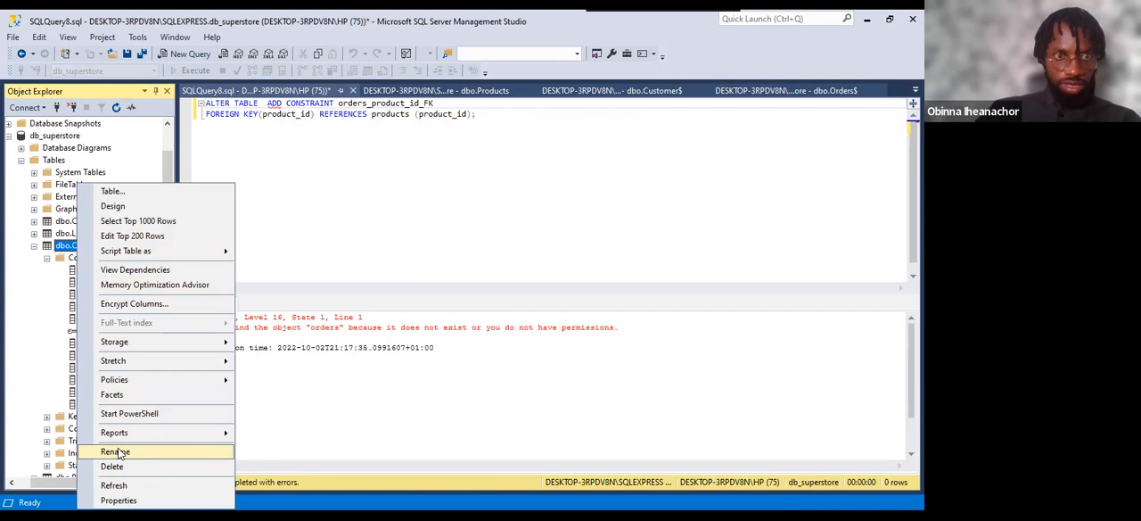
left_click(116, 452)
left_click(89, 245)
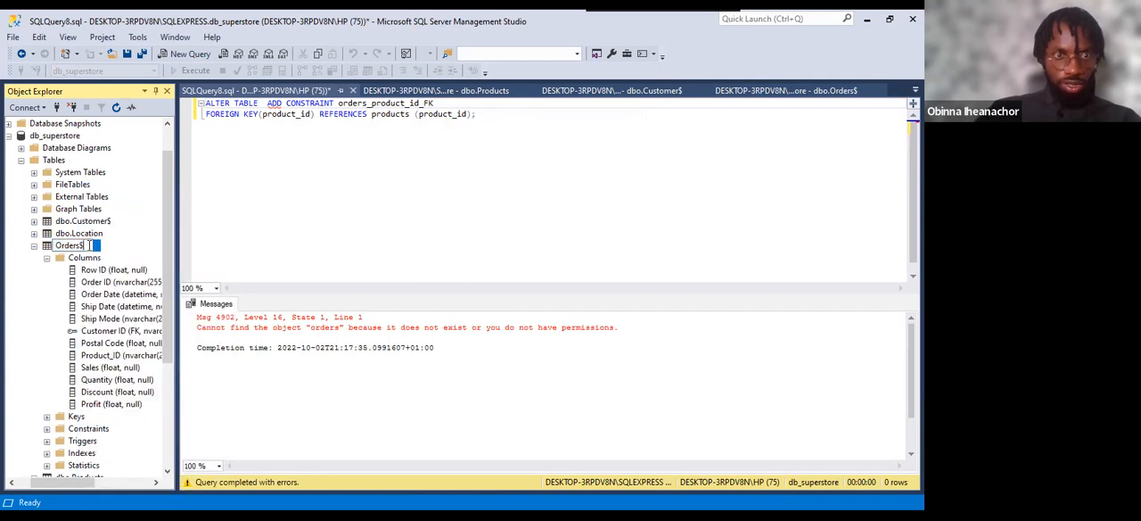
key("BackSpace")
key("Return")
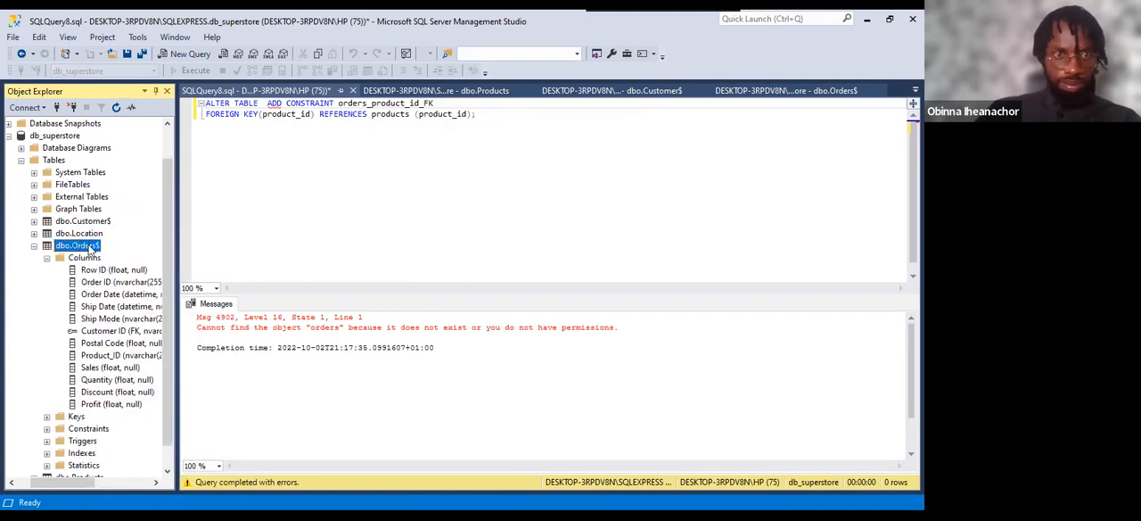
Enter orders as the table name after ALTER TABLE in the query.
left_click(264, 105)
type("db")
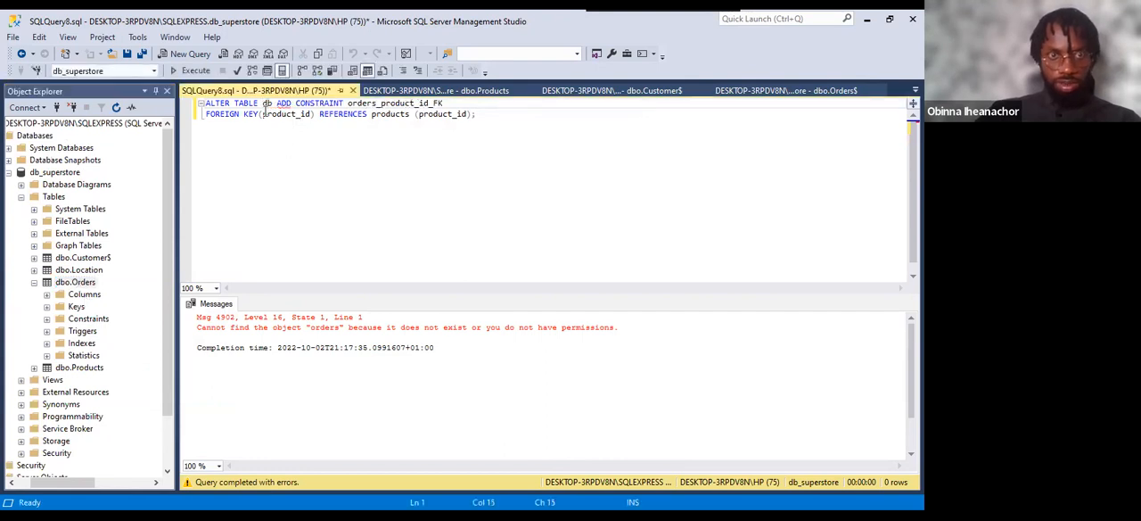
key("BackSpace")
key("BackSpace")
type("ord")
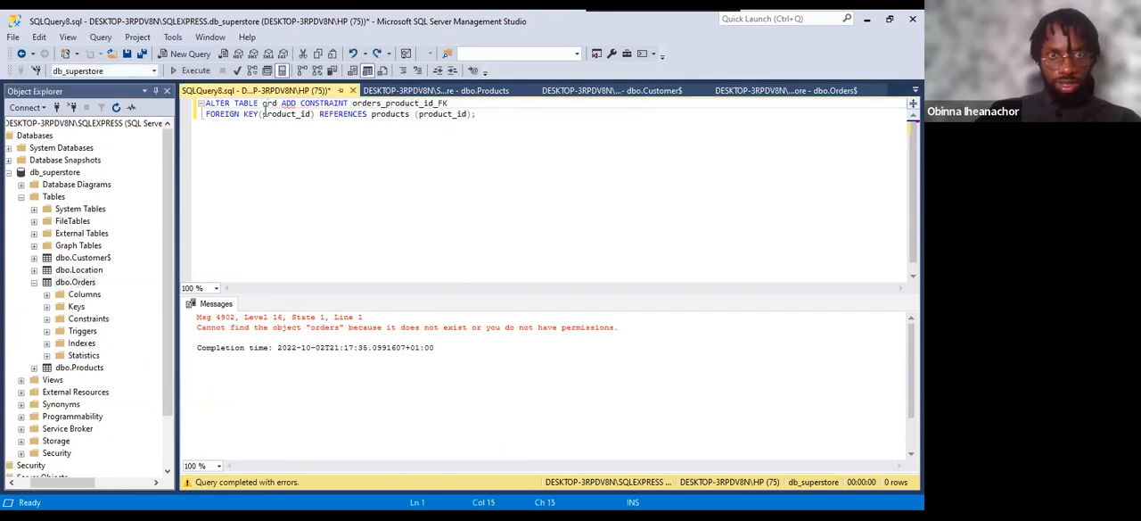
type("ers")
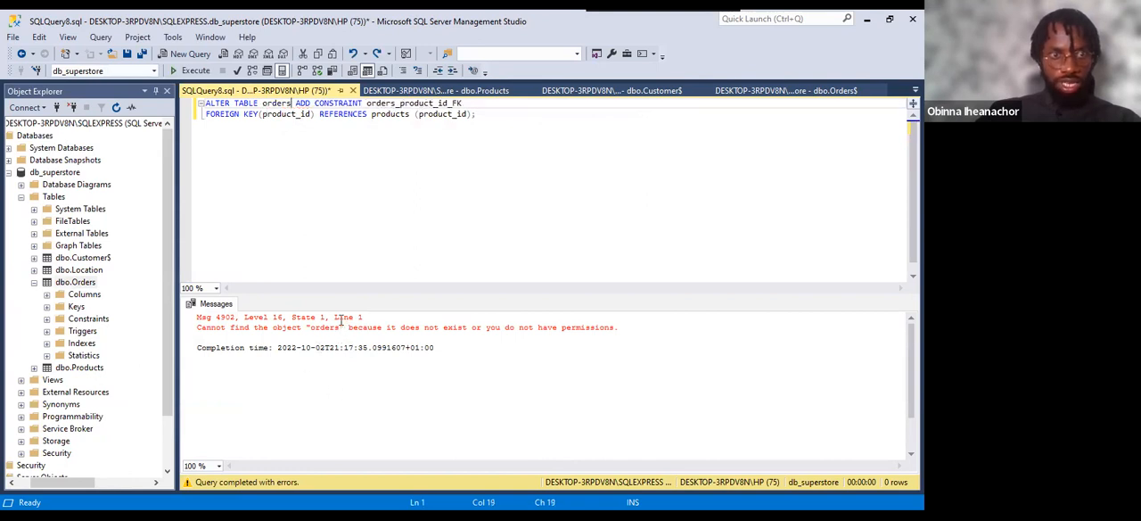
Rename the dbo.Customer$ table to Customer, without the dollar sign.
double_click(90, 261)
left_click(92, 257)
left_click(100, 258)
key("BackSpace")
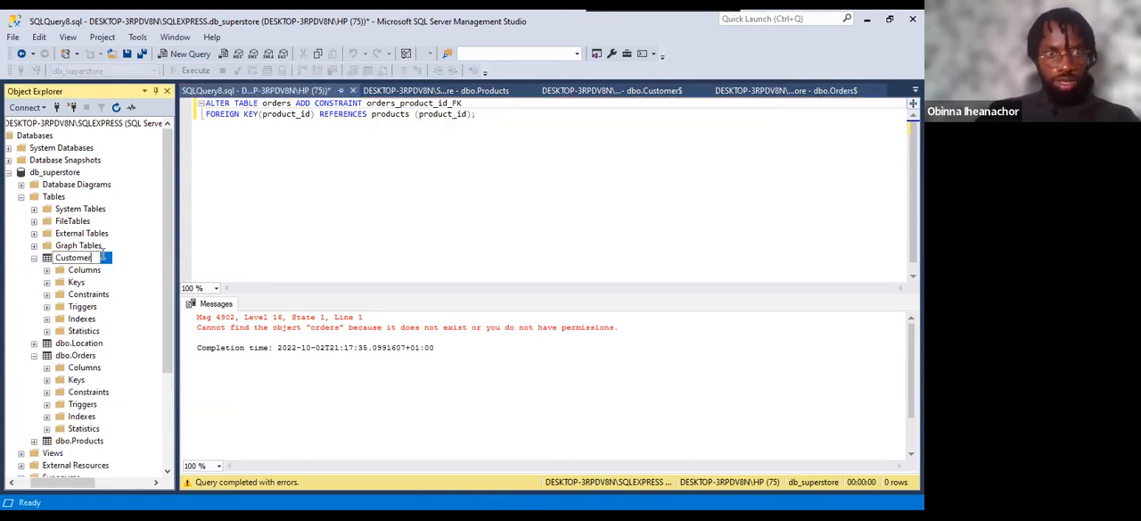
key("Return")
left_click(578, 294)
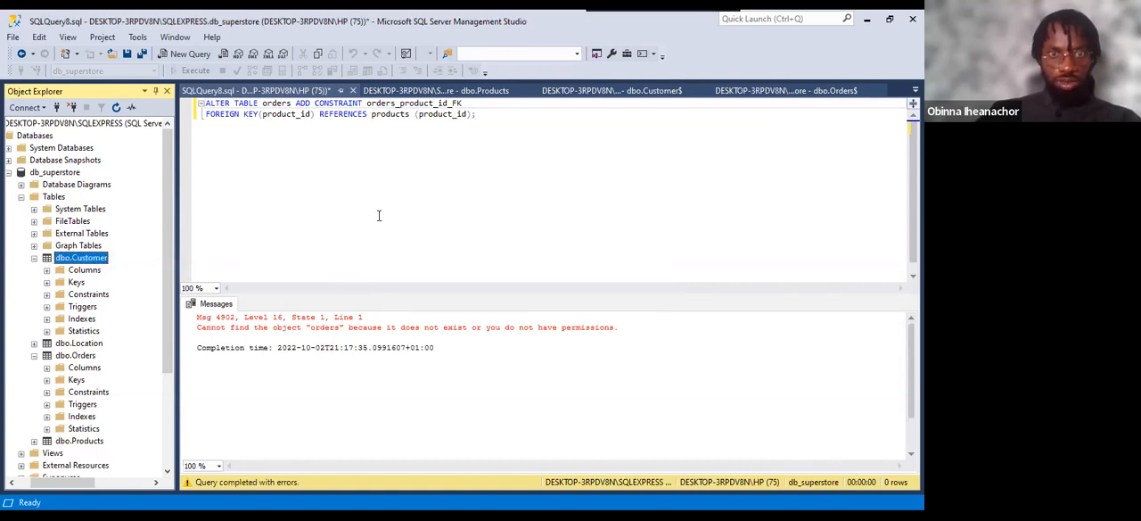
Run the orders_product_id_FK query again, and collapse the dbo.Customer and dbo.Orders tables.
left_click(635, 386)
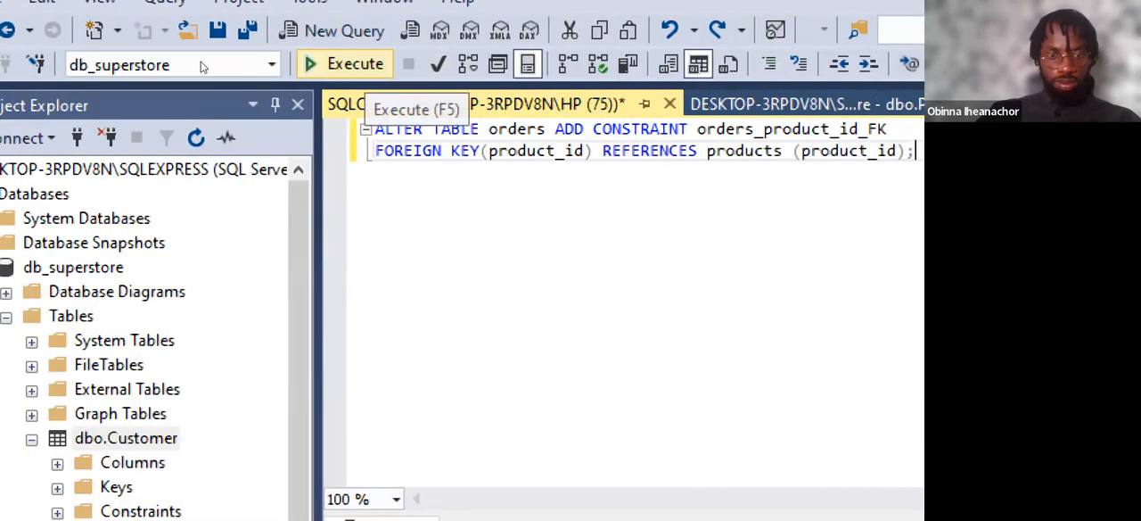
key("F5")
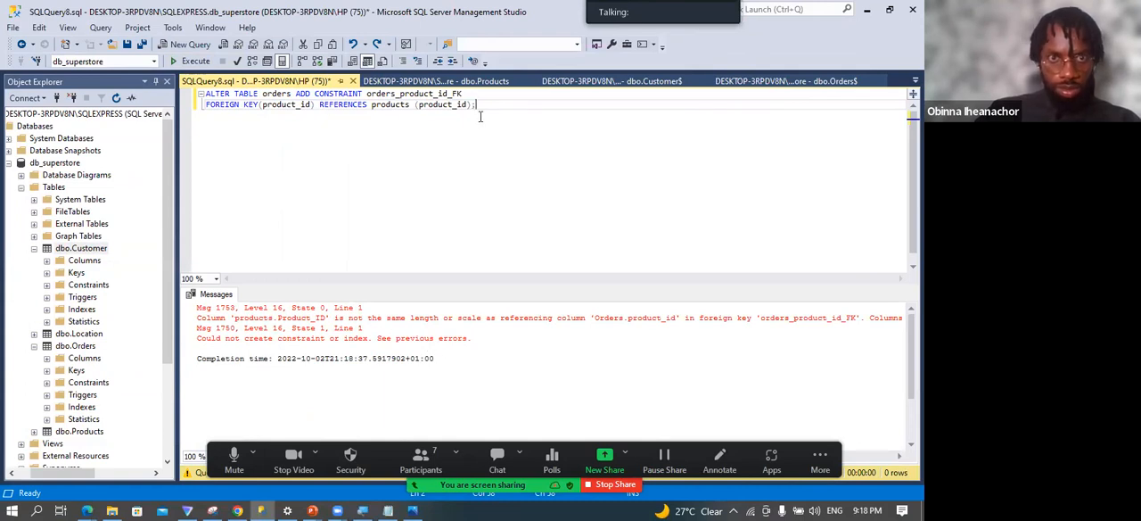
left_click(33, 248)
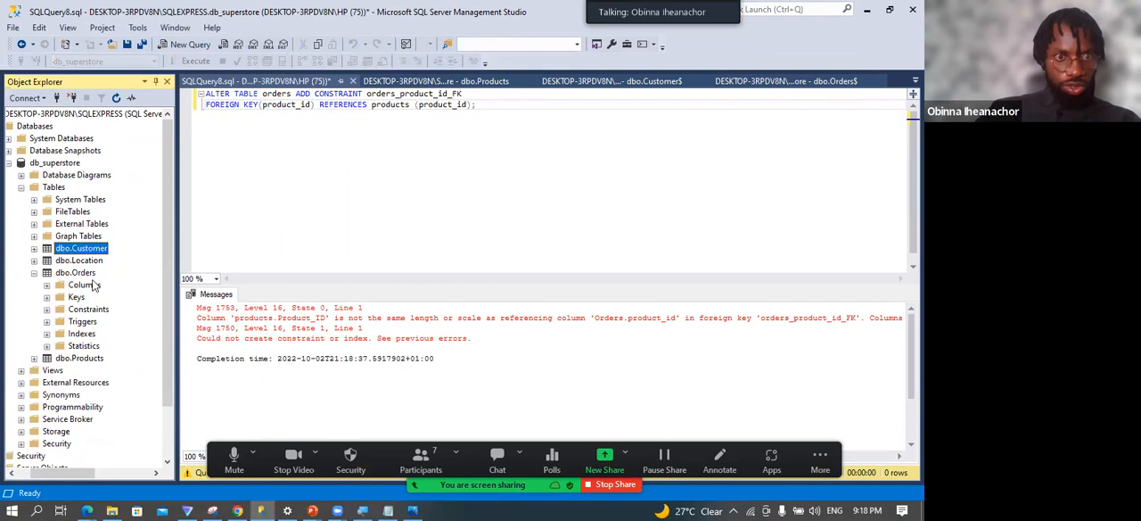
left_click(34, 272)
Check the data type of Product_ID in the dbo.Products design, and return to the query.
left_click(79, 285)
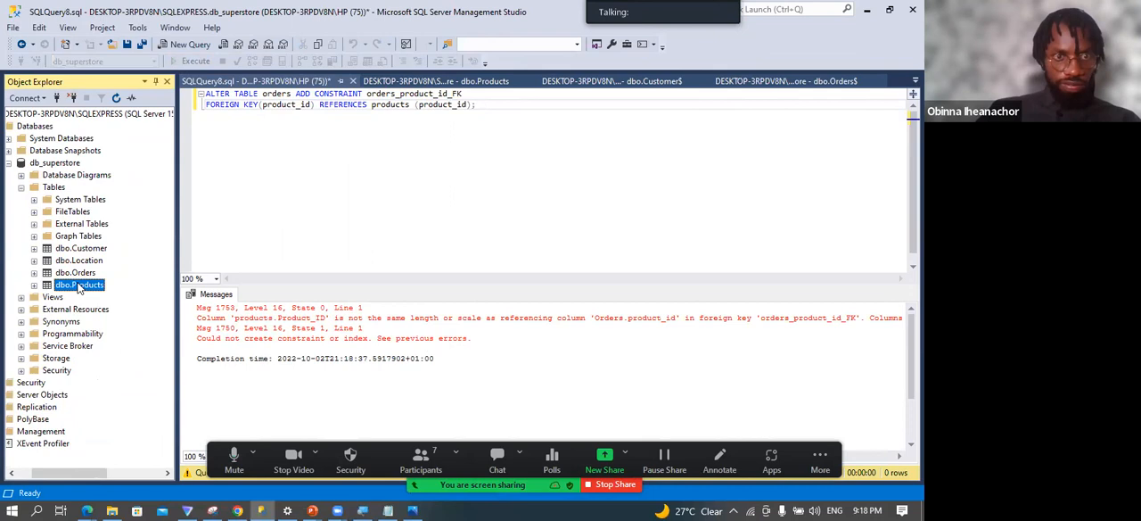
right_click(78, 286)
left_click(126, 200)
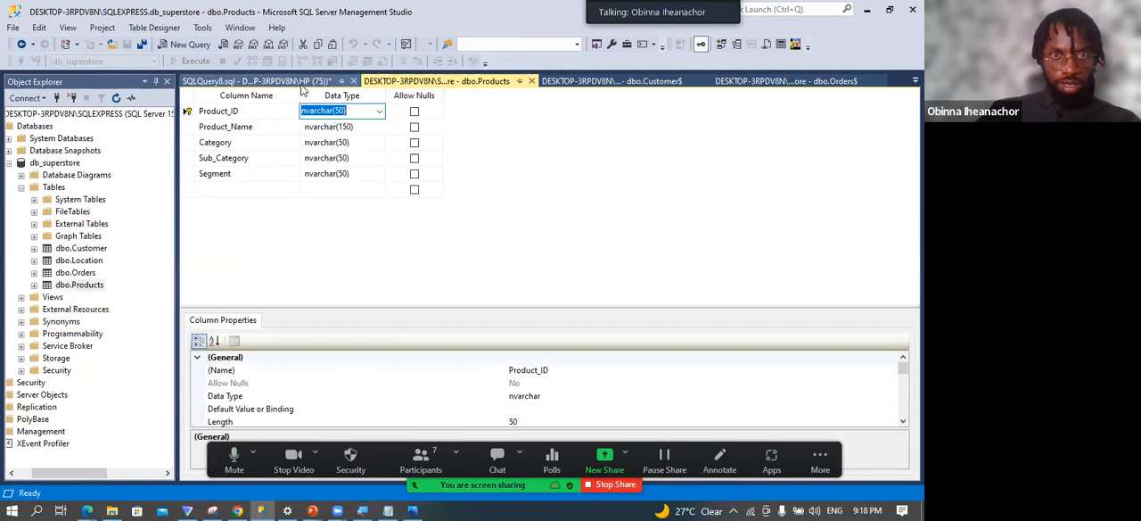
left_click(302, 84)
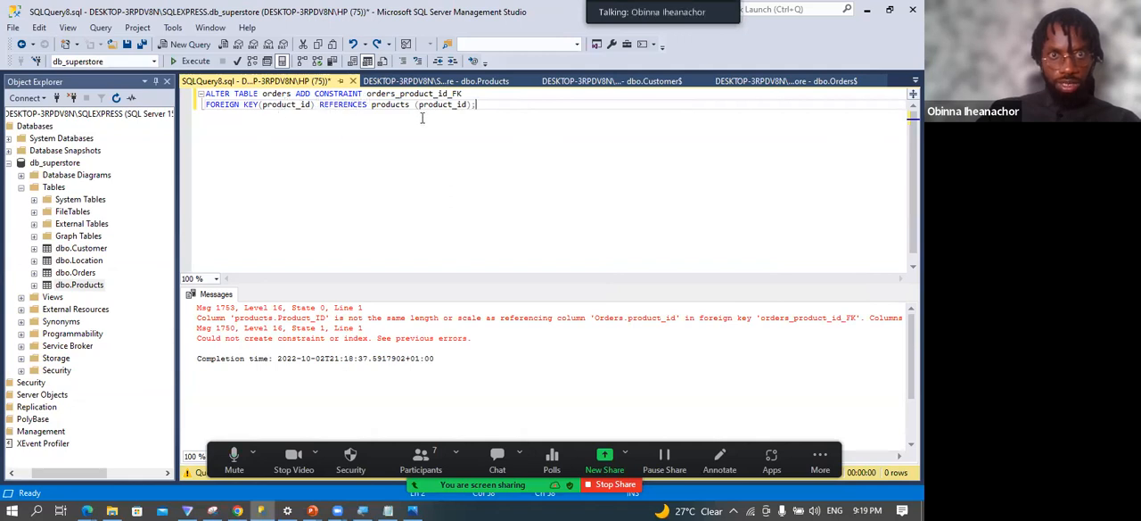
List the columns of dbo.Products and dbo.Orders to compare their Product_ID data types.
double_click(48, 285)
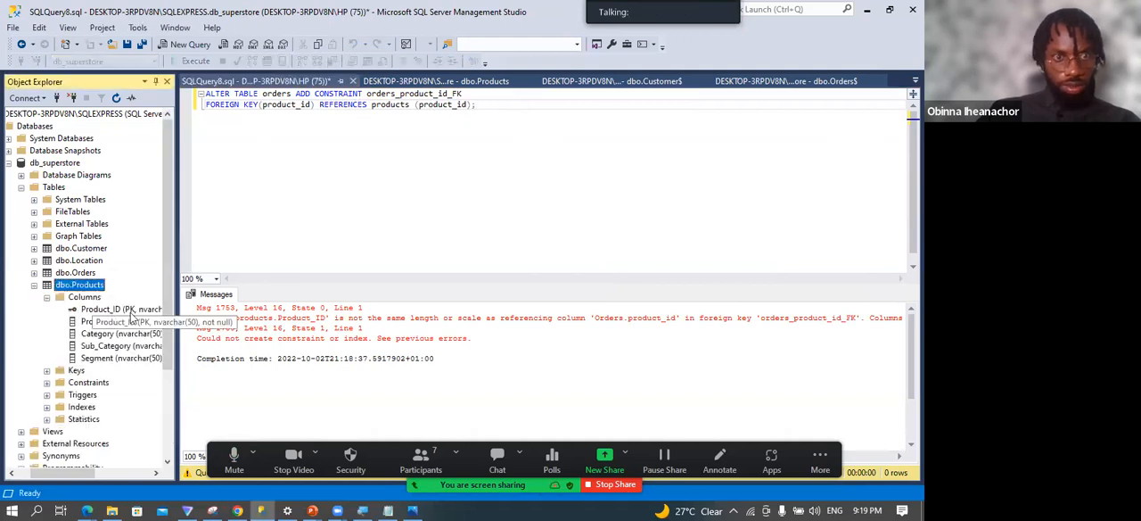
left_click(35, 272)
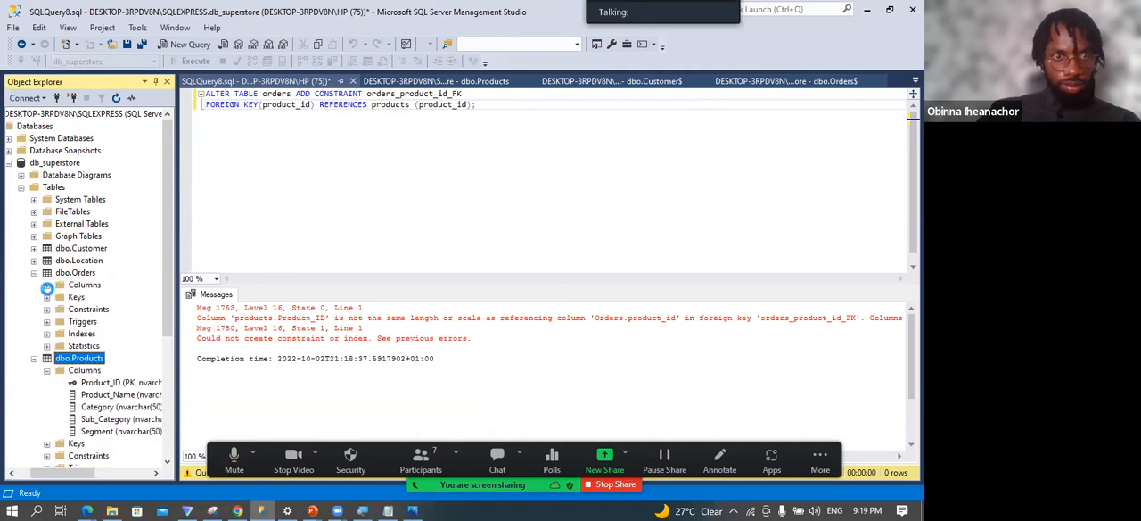
left_click(47, 286)
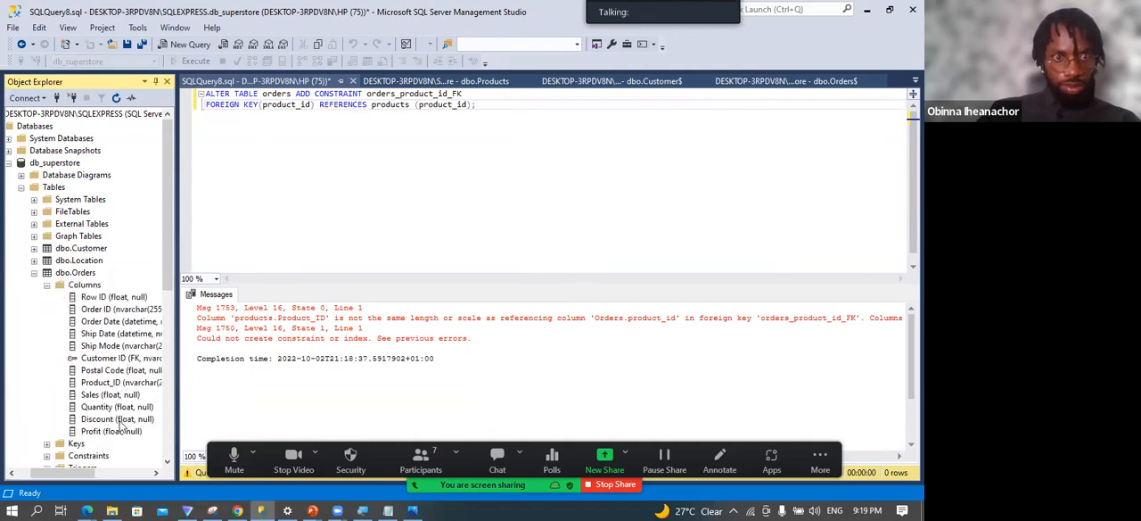
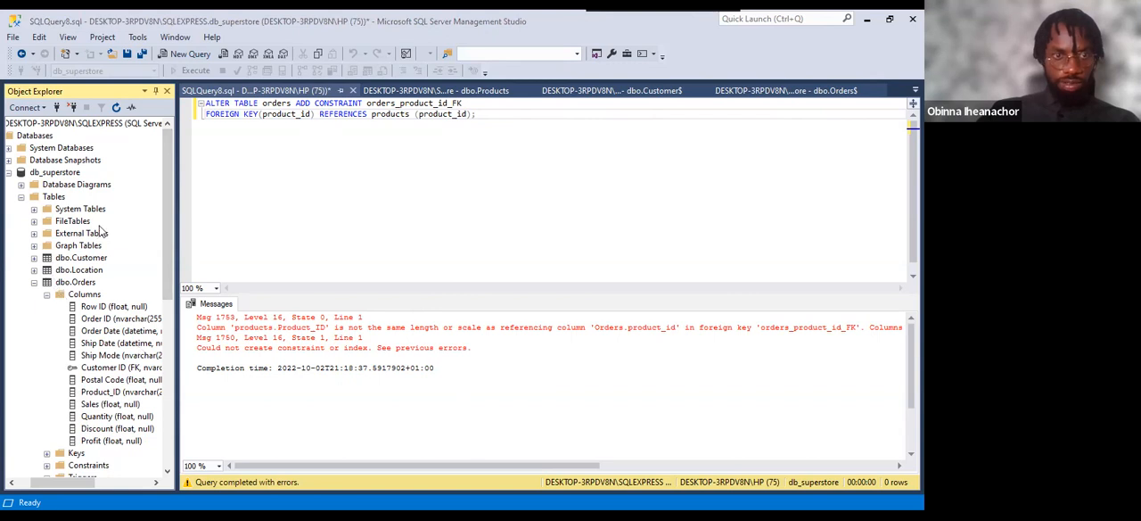
Compare the column data types in the dbo.Products, dbo.Customer$ and dbo.Orders$ designs, and return to the foreign key query.
left_click(400, 93)
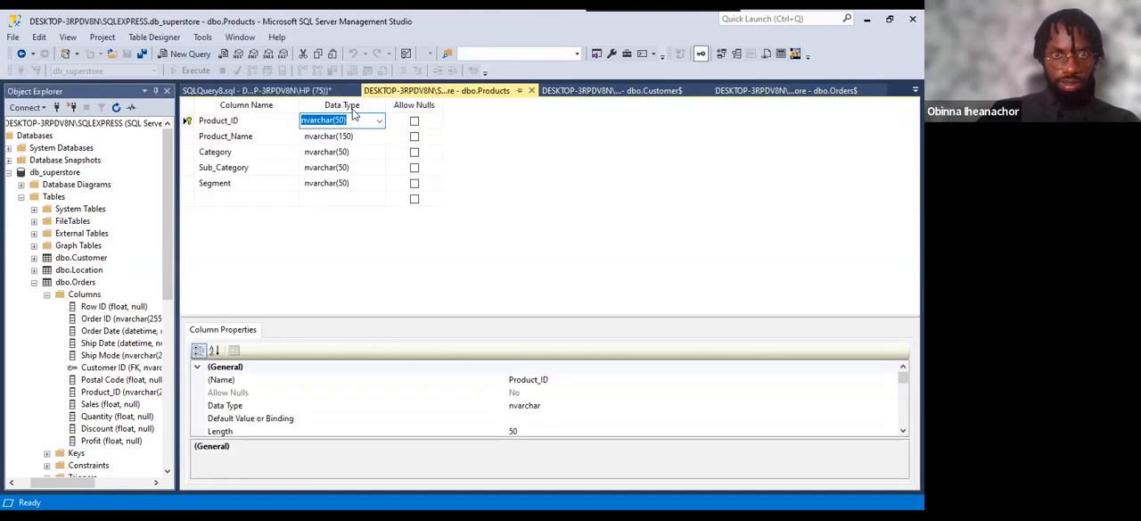
left_click(489, 141)
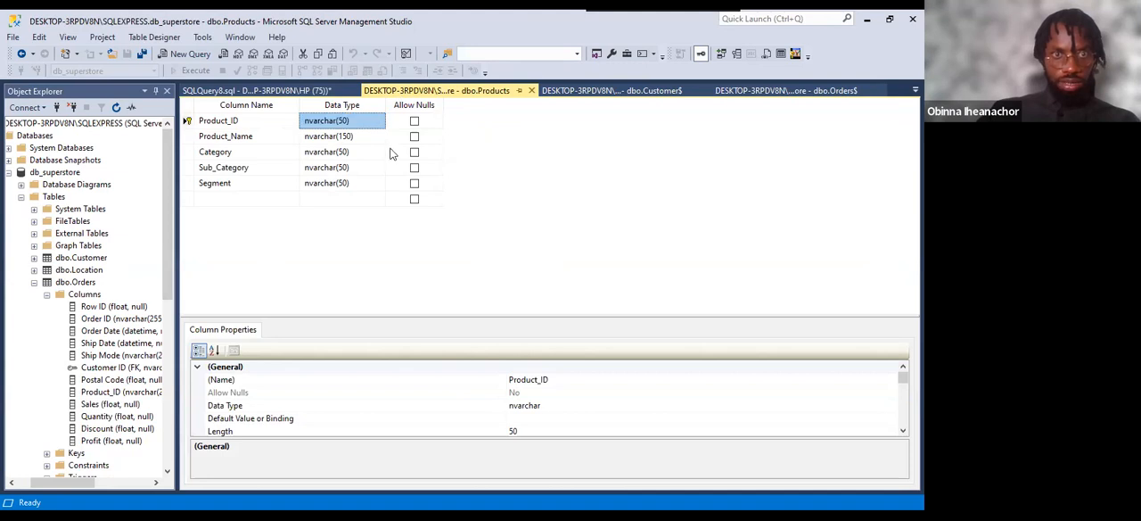
left_click(562, 93)
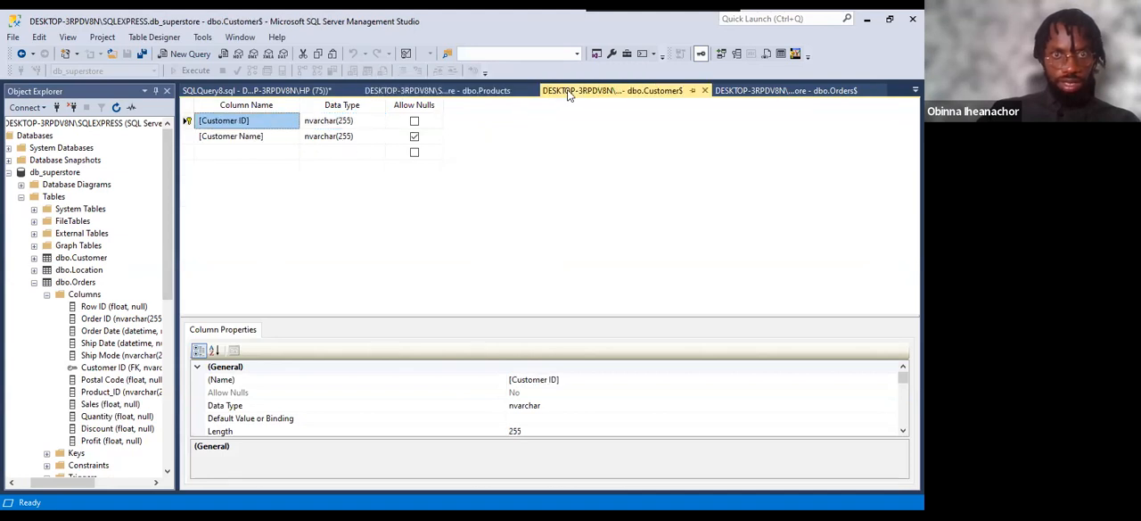
left_click(437, 91)
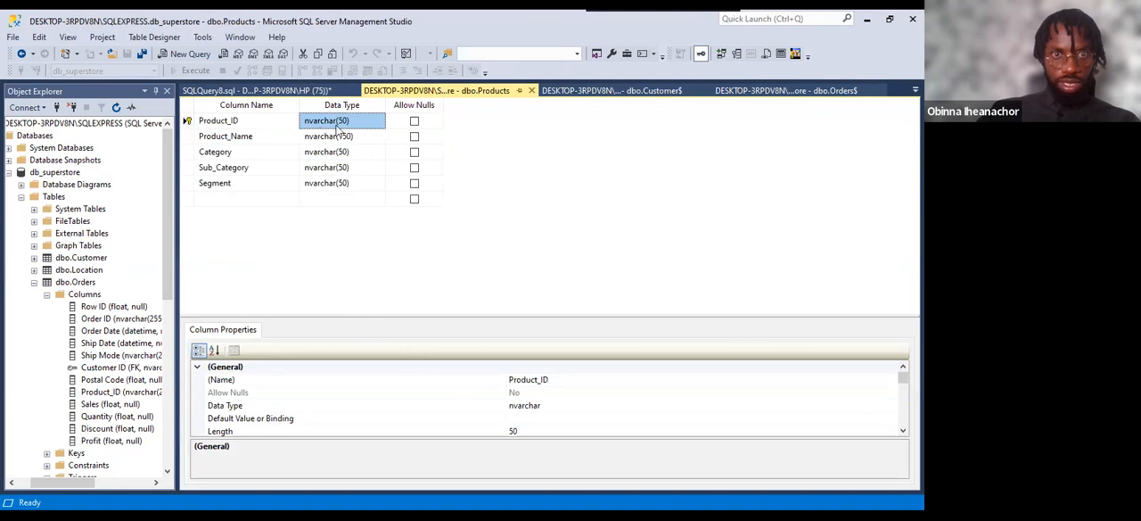
left_click(758, 91)
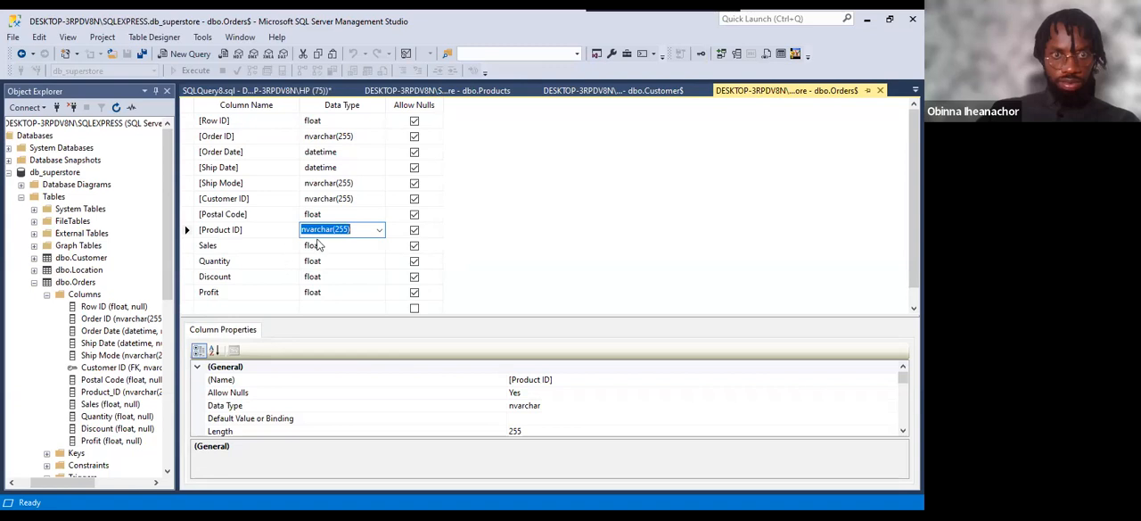
left_click(427, 92)
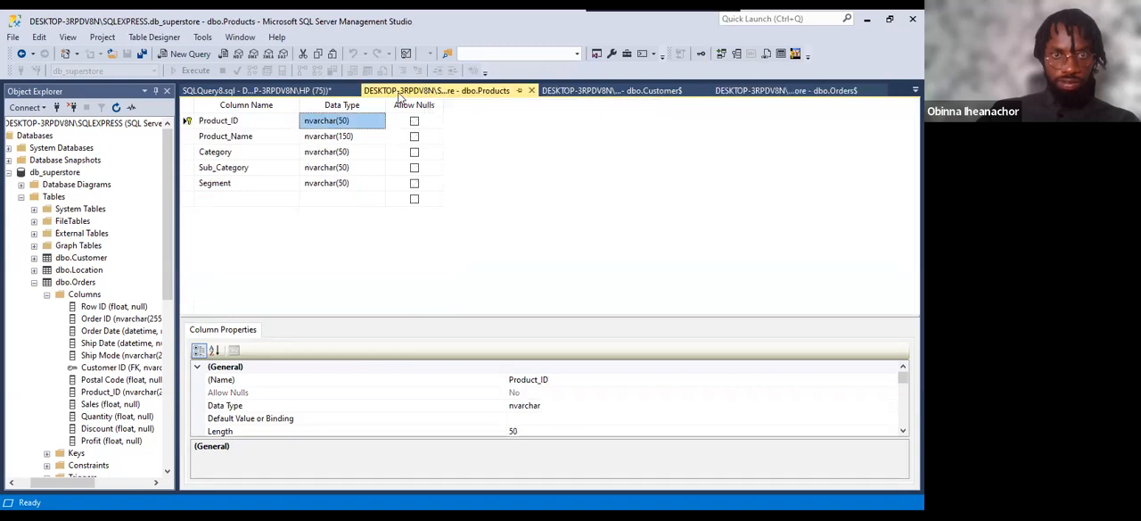
left_click(279, 93)
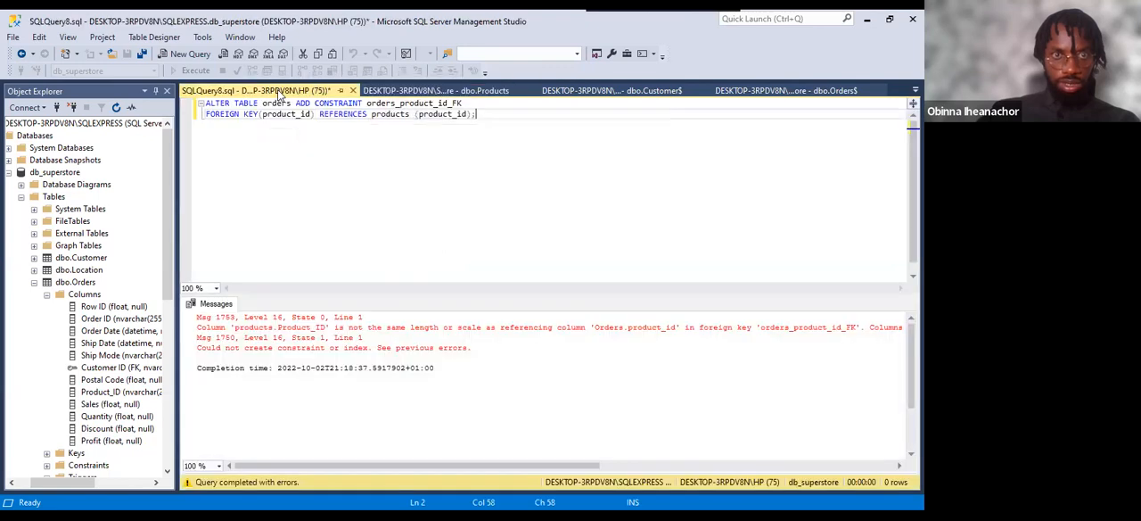
left_click(441, 91)
left_click(584, 94)
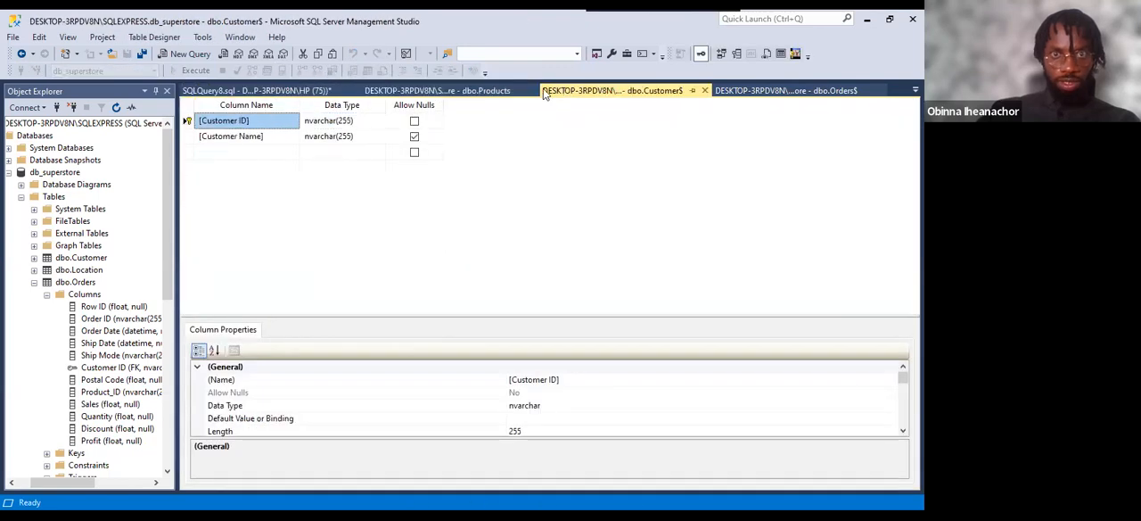
left_click(282, 92)
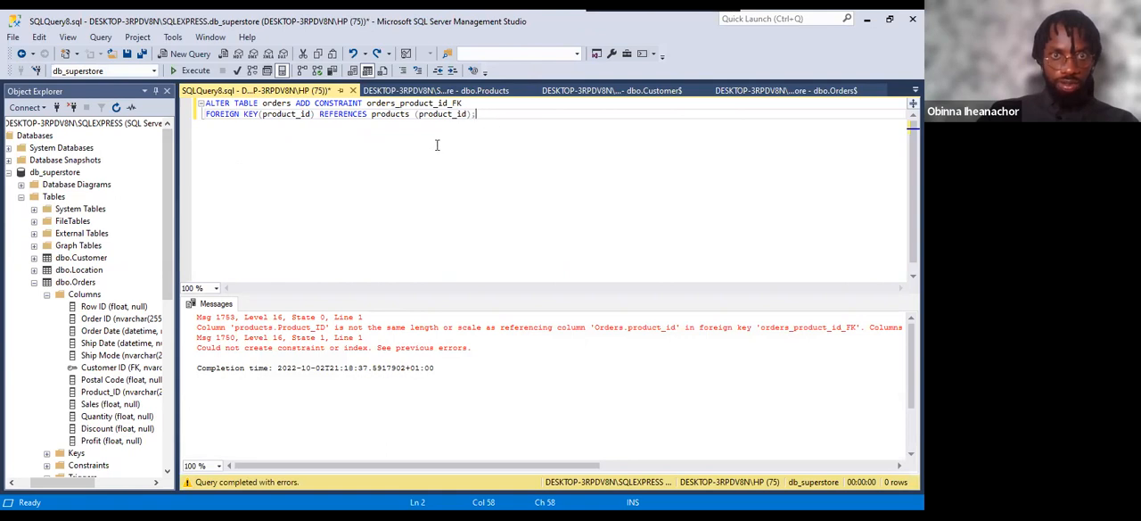
Check the foreign key error's length-or-scale wording against Product_ID in the dbo.Products design and Product ID in the dbo.Orders$ design.
left_click(439, 91)
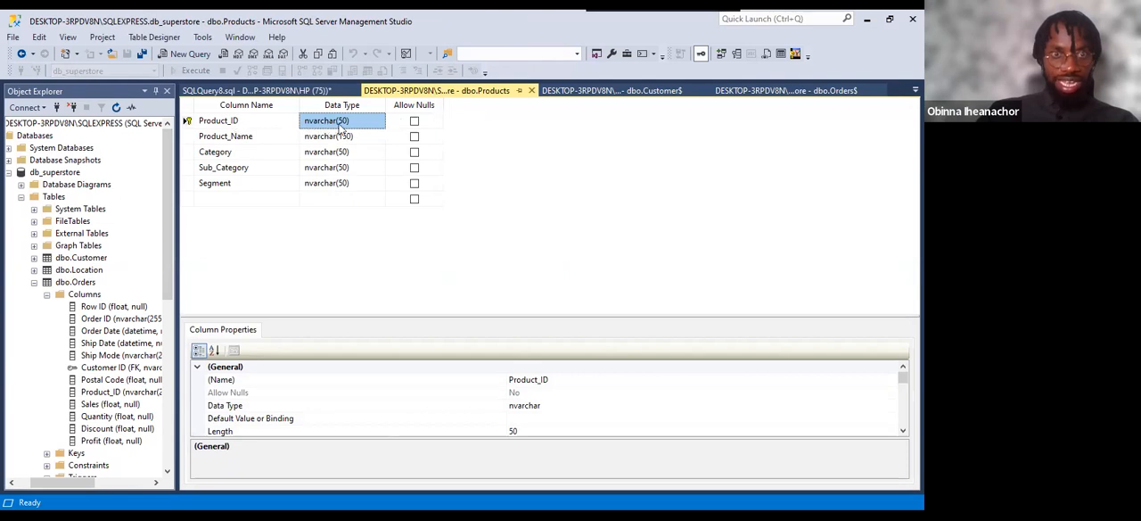
left_click(770, 97)
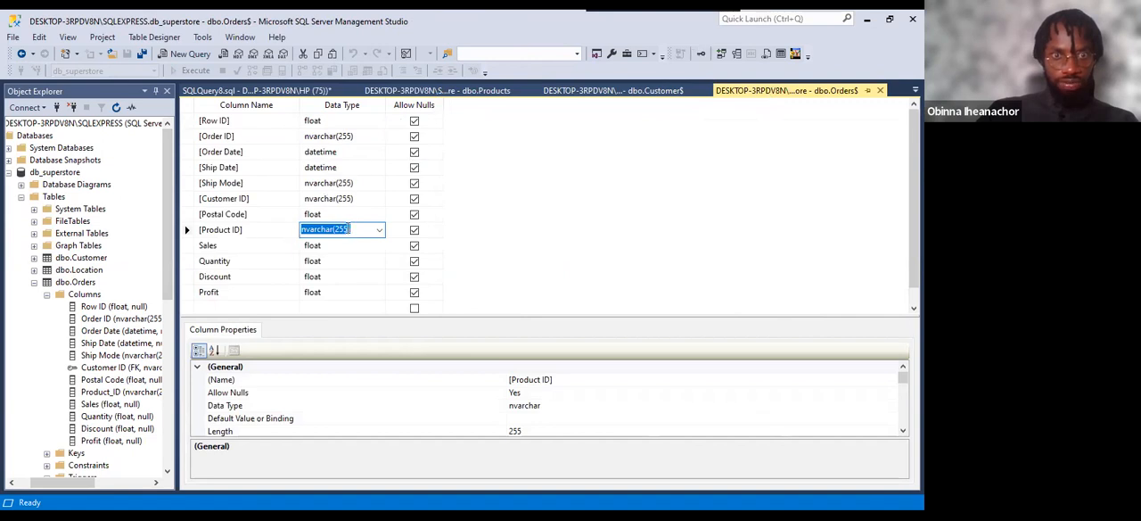
left_click(282, 92)
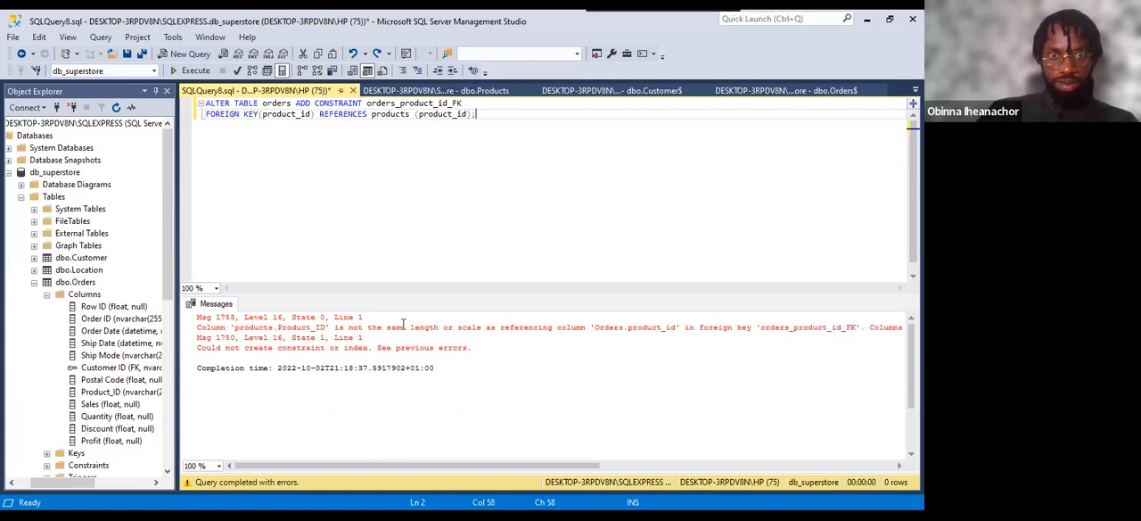
left_click_drag(411, 327, 587, 328)
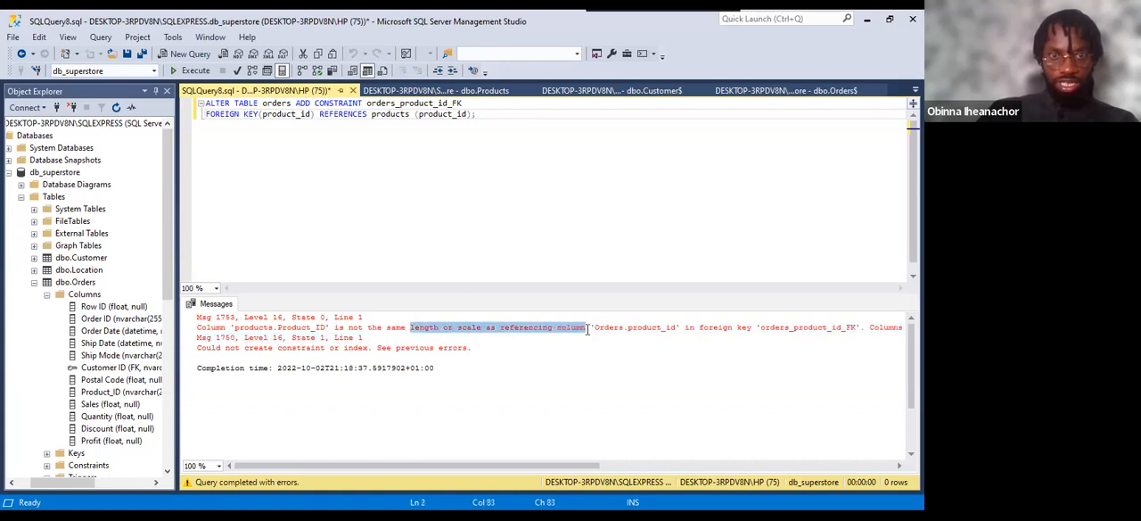
left_click(436, 90)
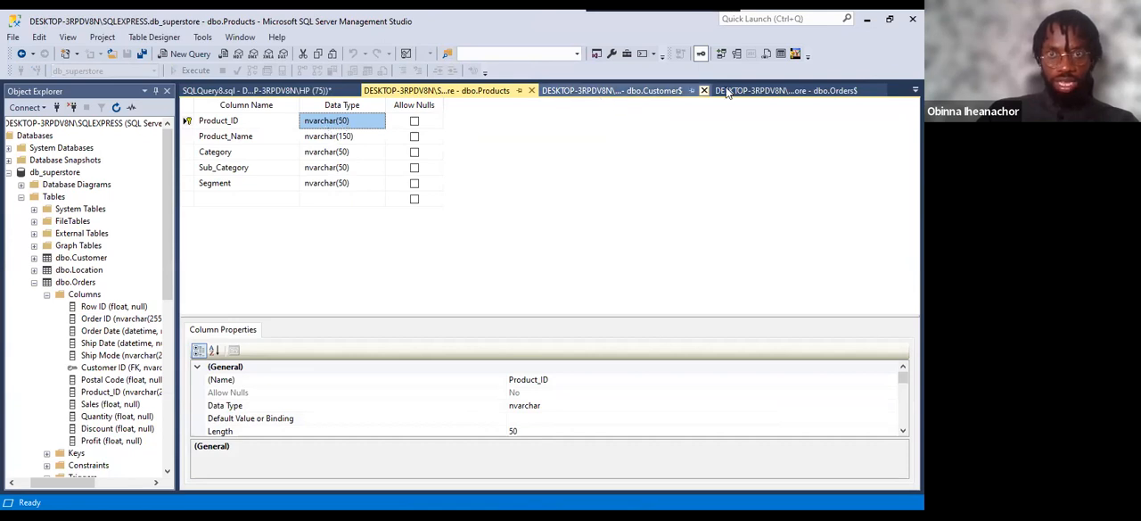
left_click(785, 90)
left_click(261, 90)
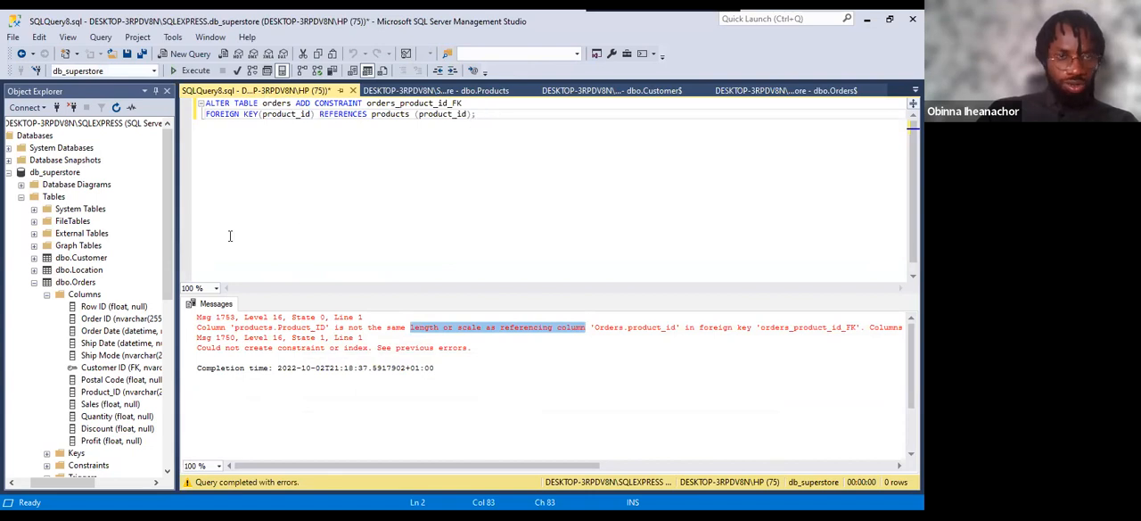
left_click_drag(478, 114, 202, 101)
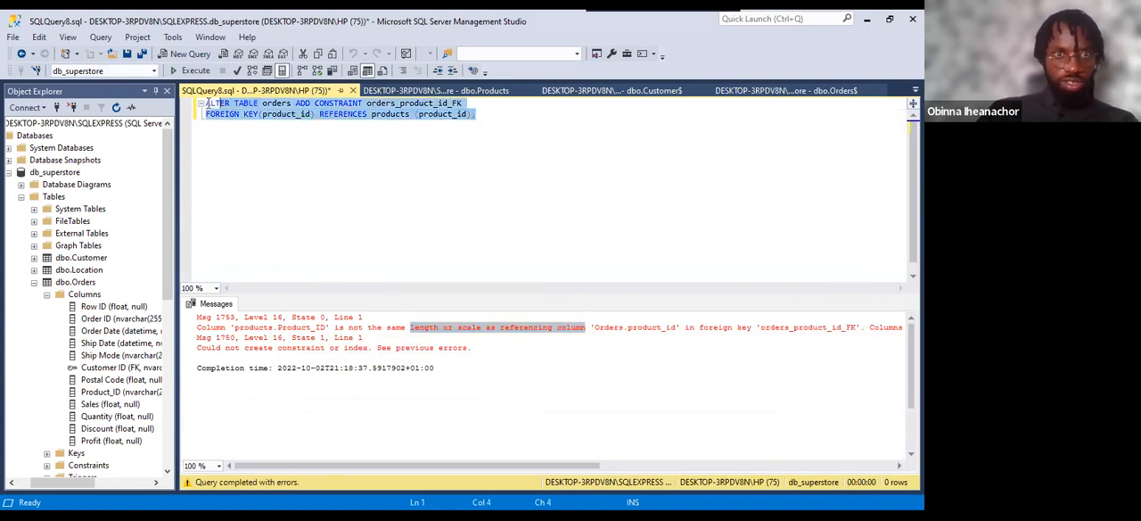
left_click(275, 160)
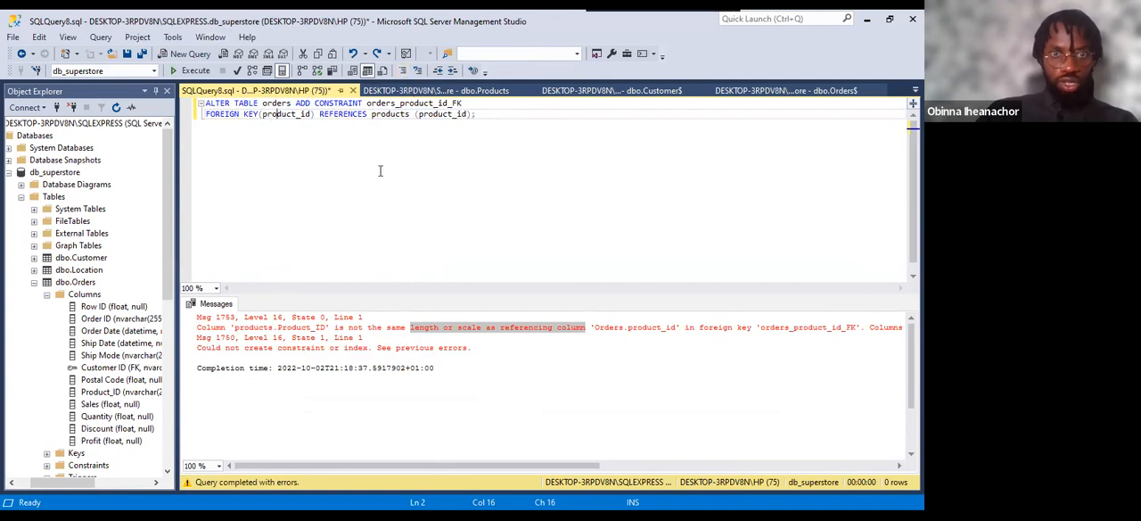
Collapse dbo.Orders, review the columns of dbo.Products, and collapse that table as well.
left_click(34, 282)
left_click(34, 294)
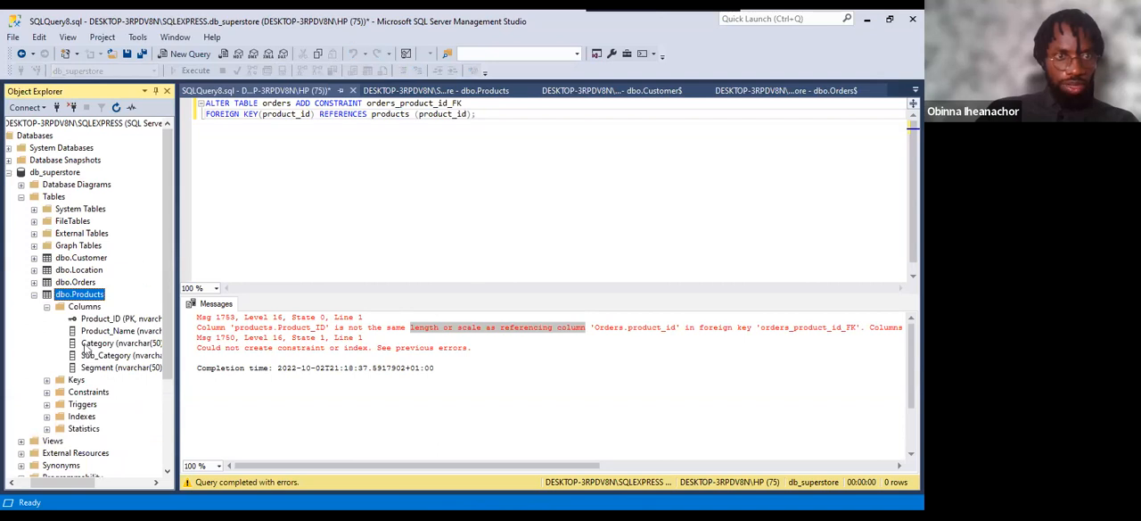
left_click(34, 294)
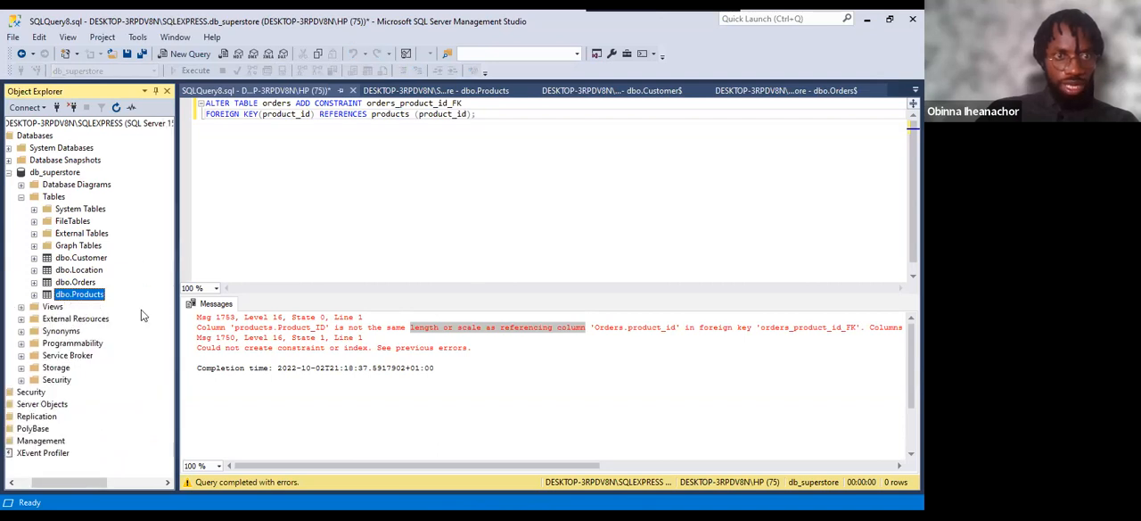
left_click(89, 271)
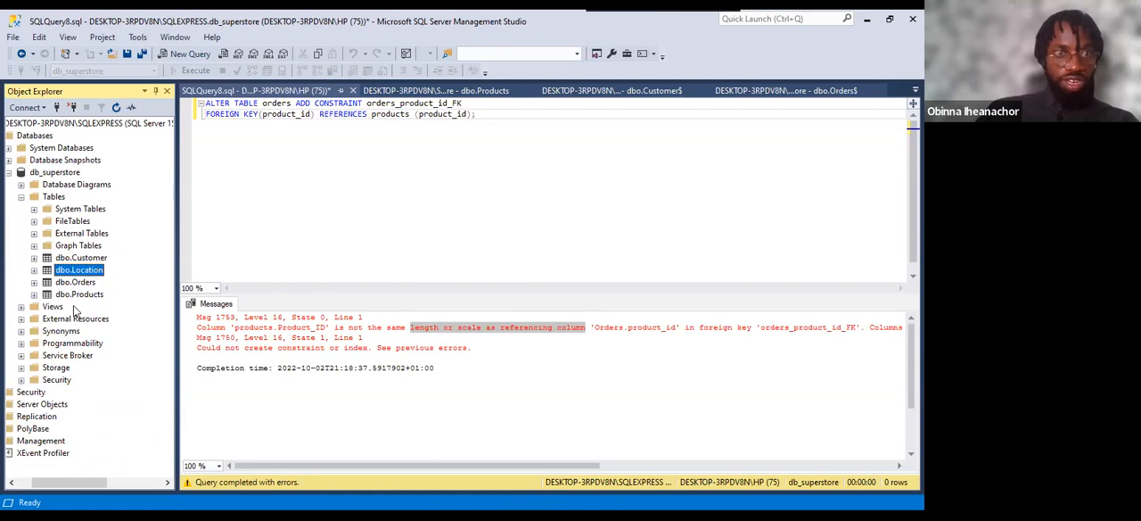
left_click(69, 297)
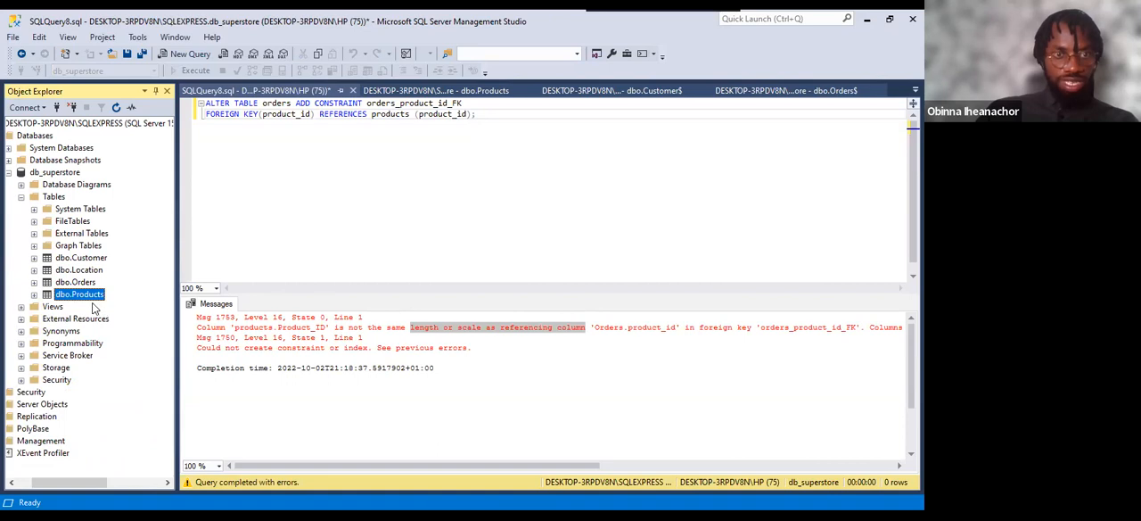
Recheck the Product_ID definitions in the dbo.Products and dbo.Orders$ designs, and return to the query.
left_click(424, 92)
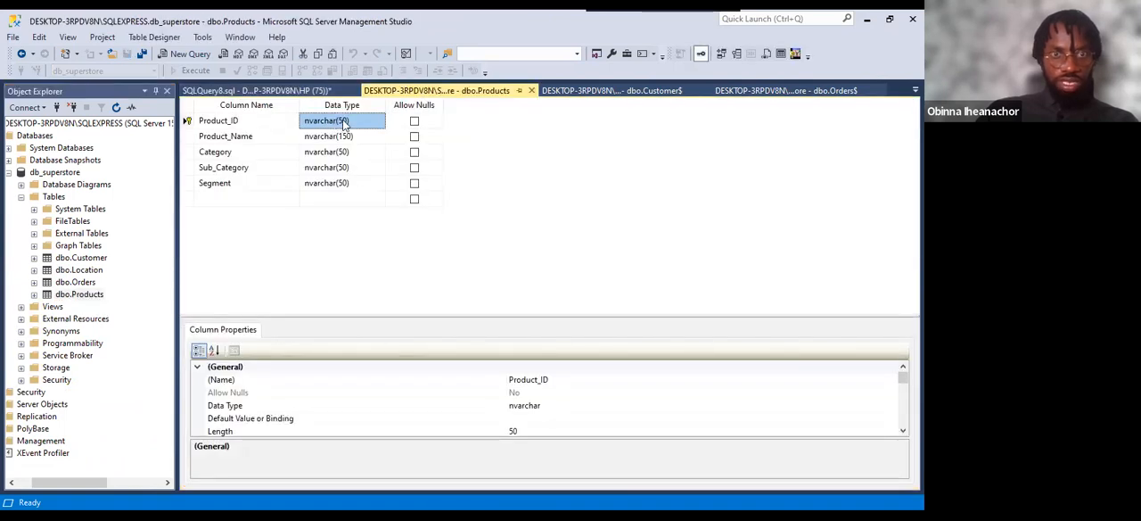
left_click(747, 93)
left_click(232, 229)
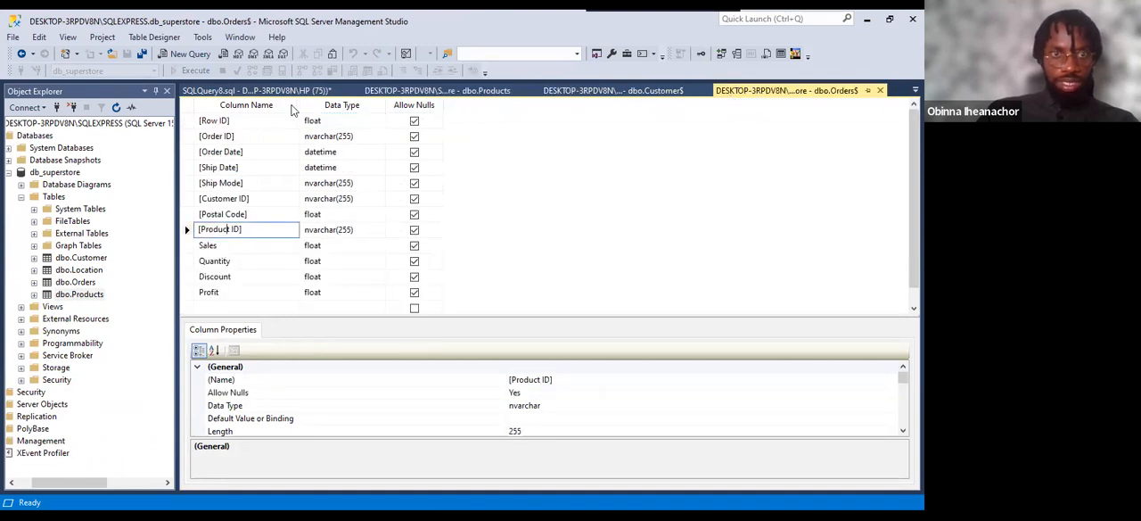
left_click(265, 91)
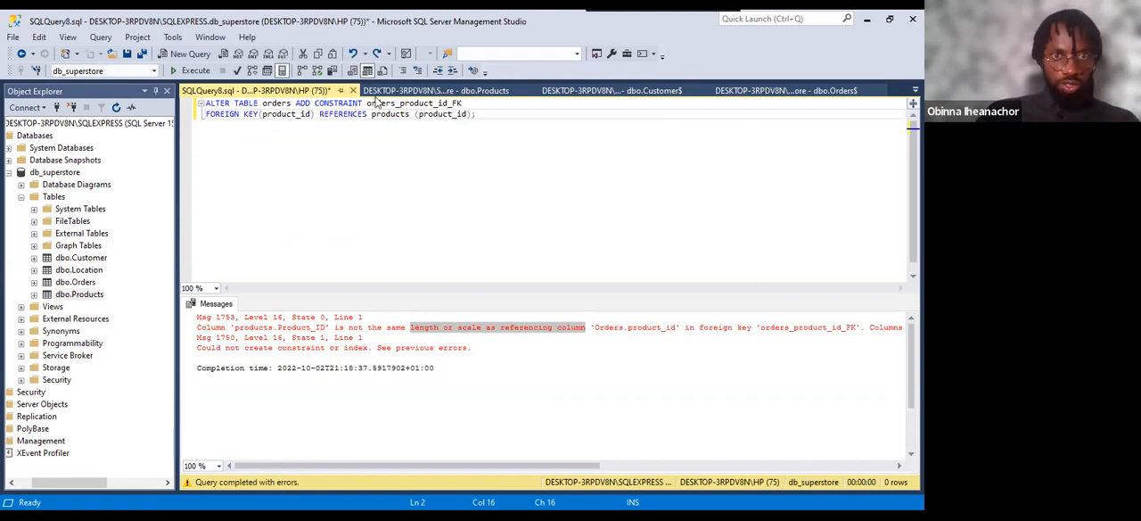
left_click(89, 259)
left_click(87, 282)
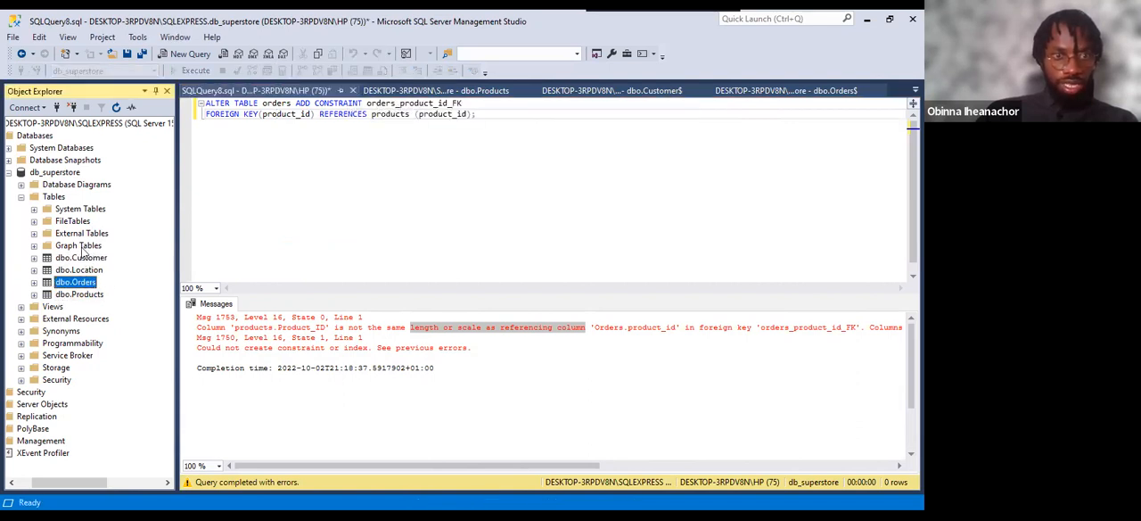
left_click(78, 297)
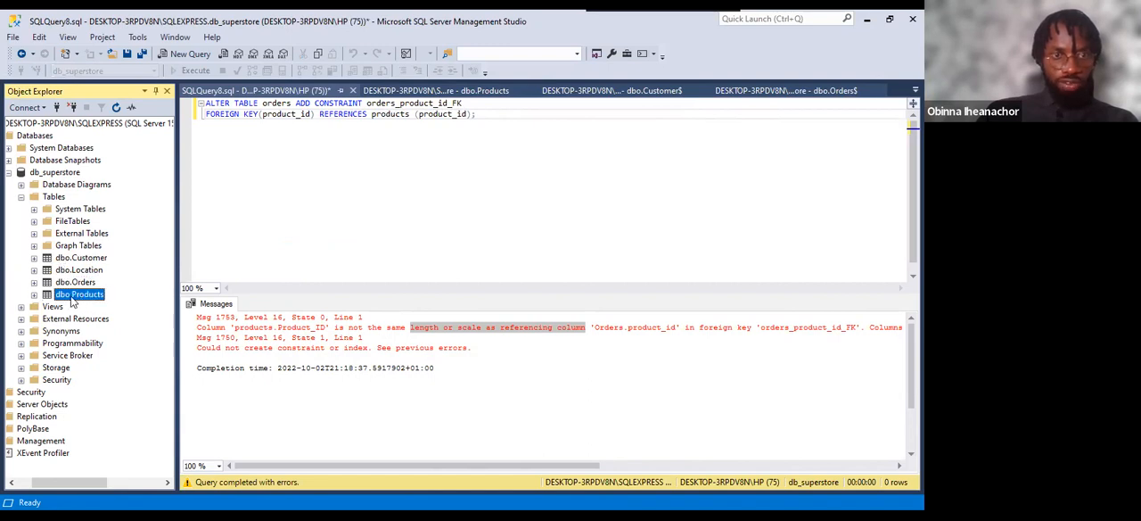
left_click(74, 283)
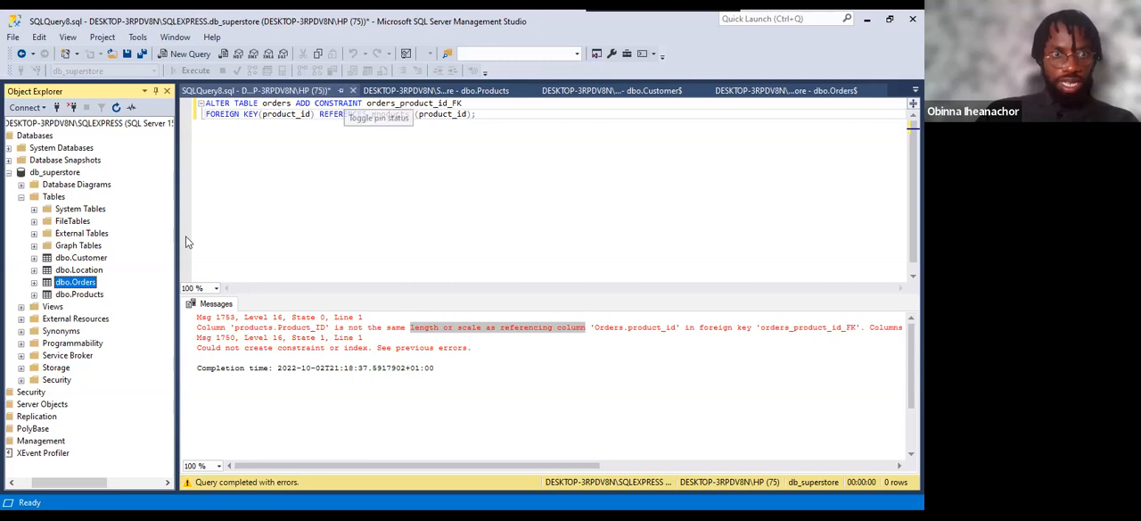
left_click(79, 269)
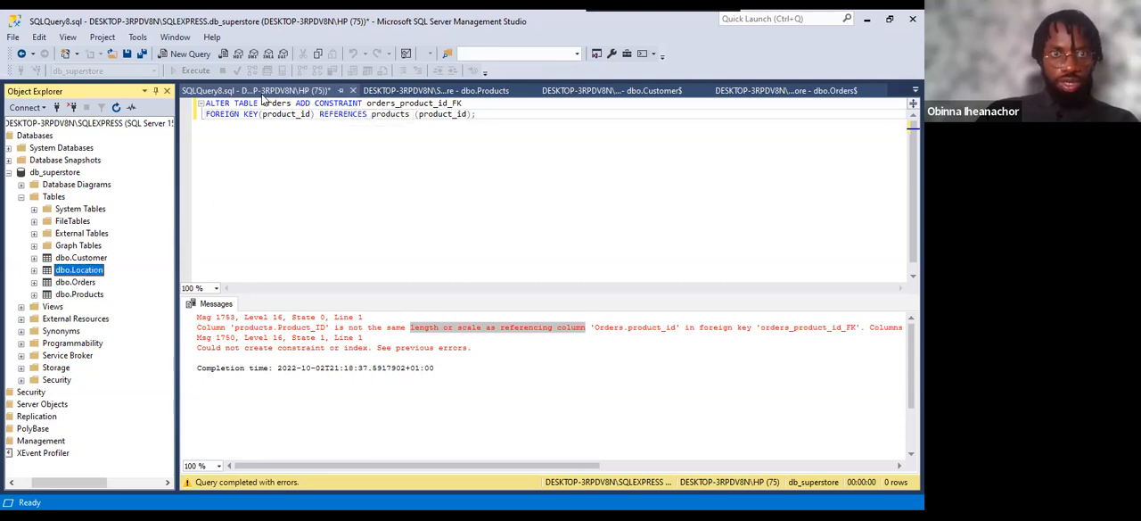
Replace the foreign key statement with a query that selects all columns from orders.
left_click_drag(477, 114, 203, 101)
key("Delete")
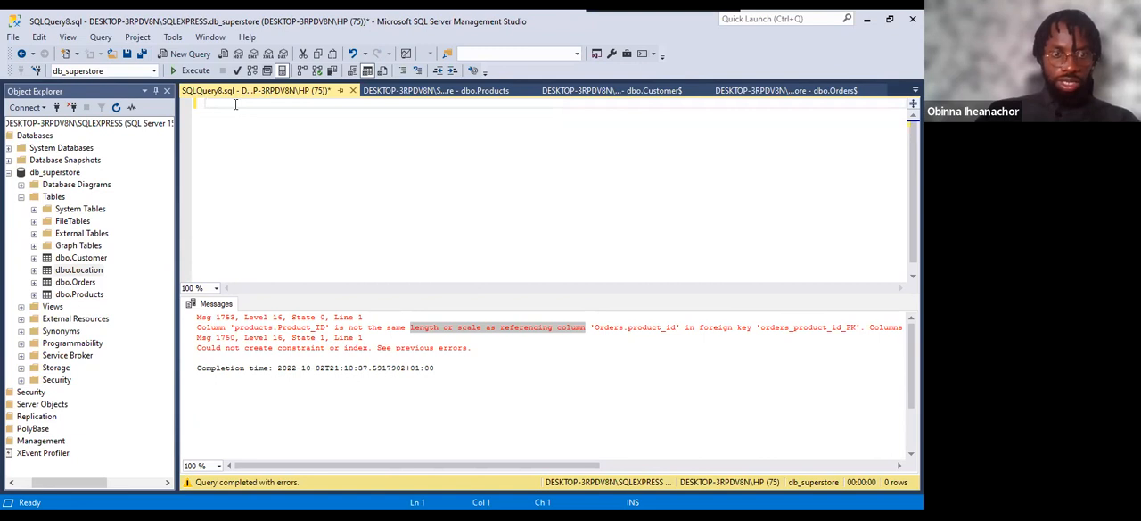
type("SELE")
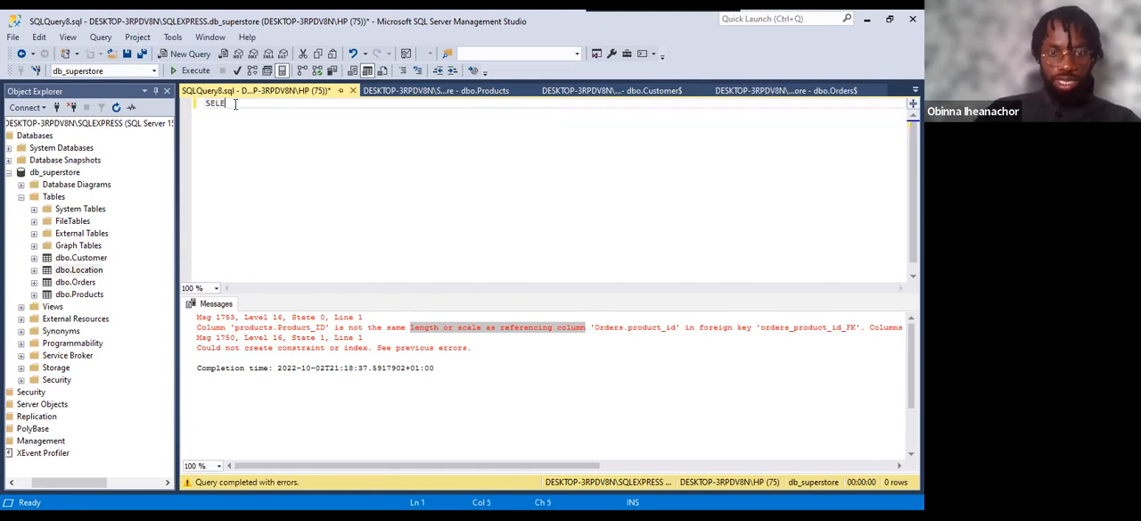
type("CT * ")
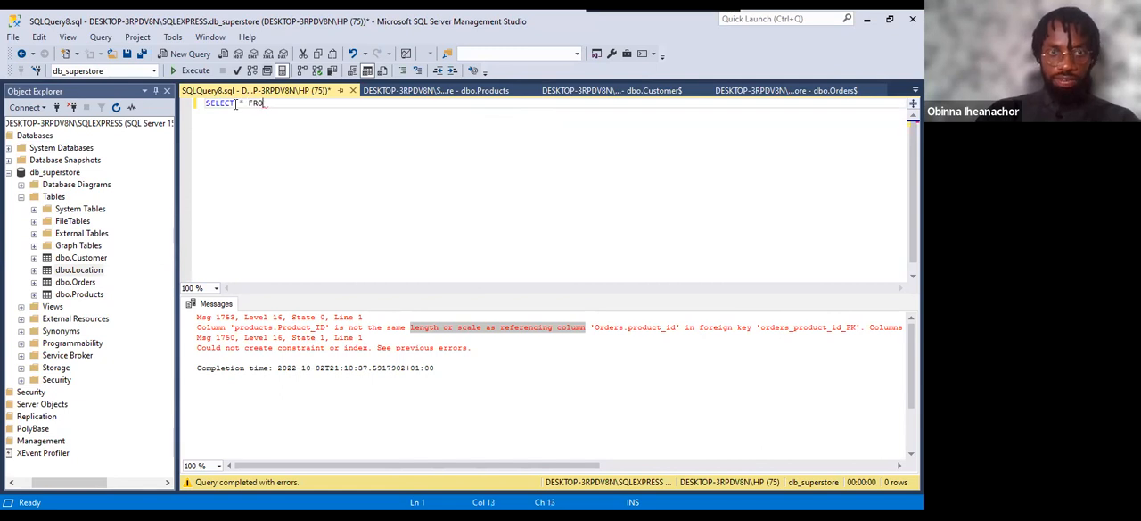
type("FROM ord")
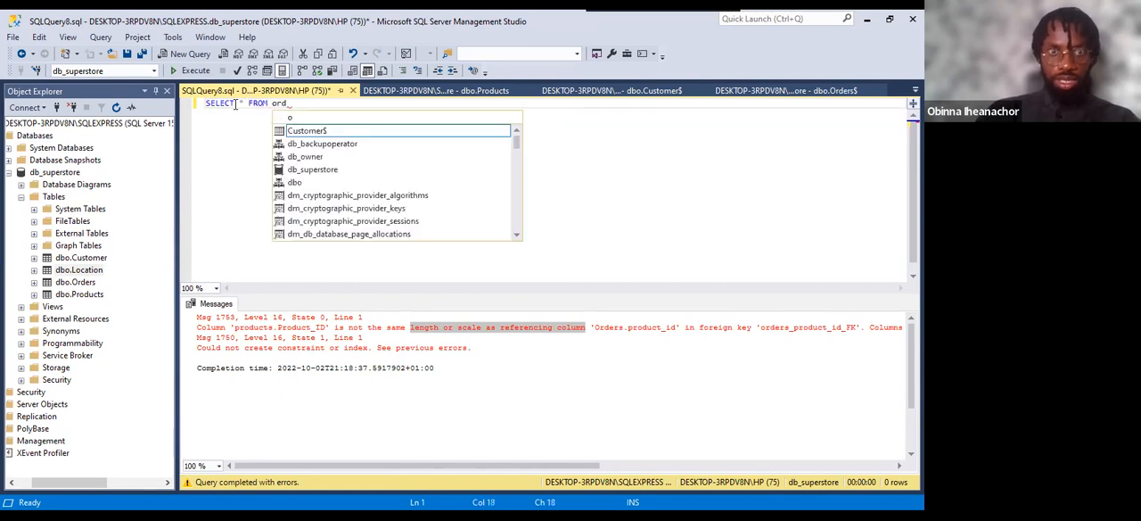
type("ers")
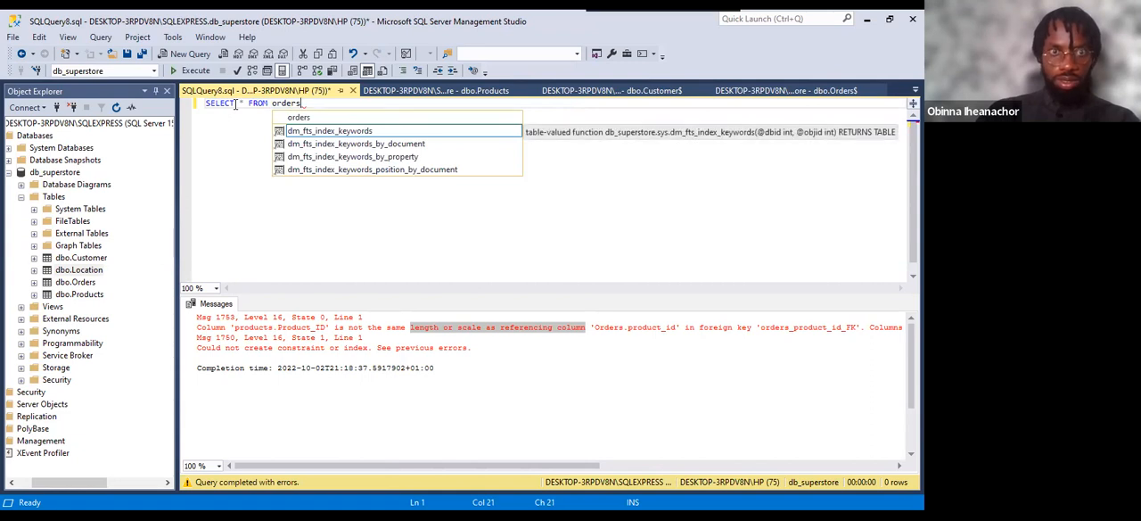
key("Escape")
key("Return")
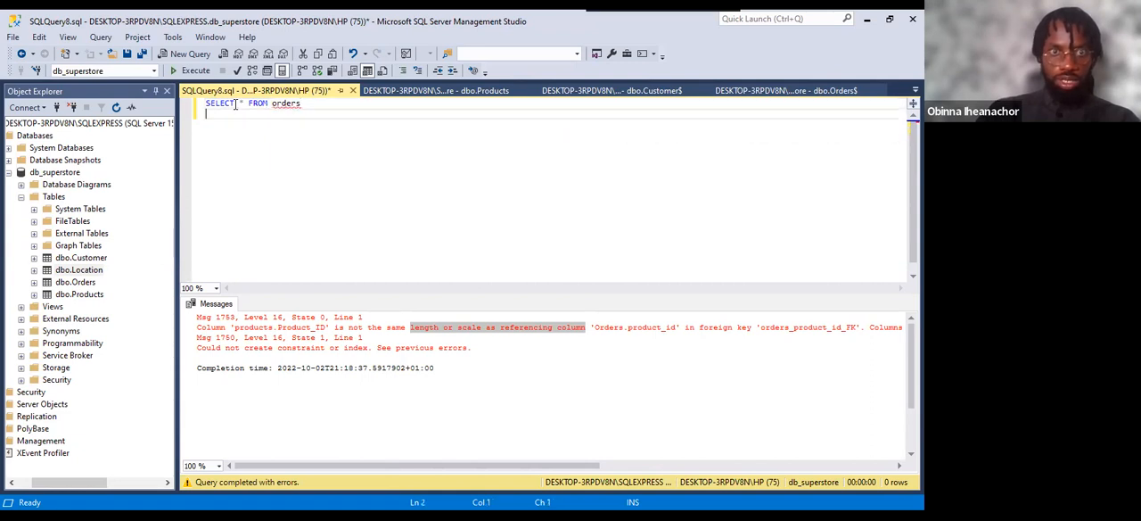
Add a second line to the query that starts a JOIN to location with the ON keyword.
type("JOI")
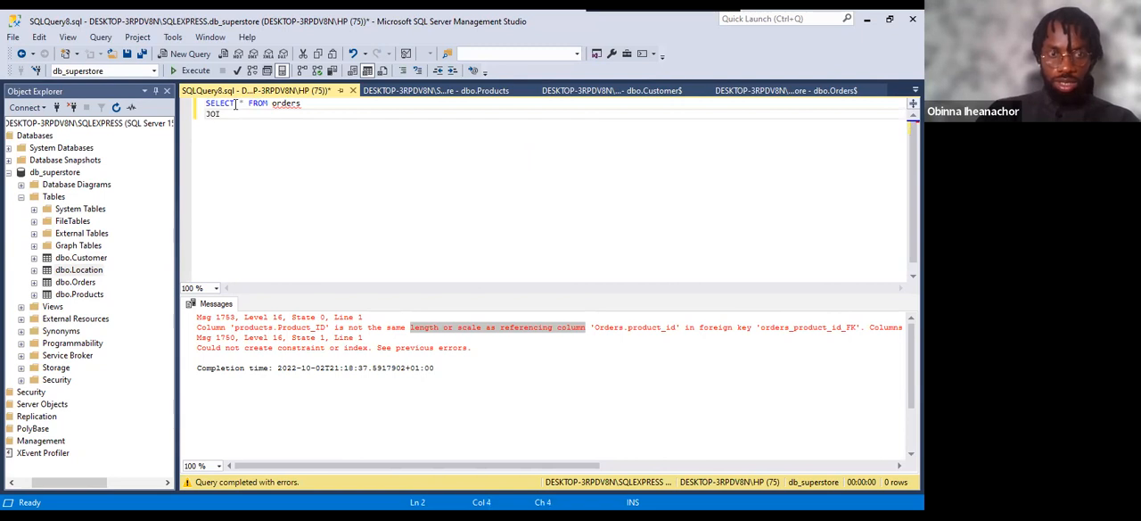
type("N l")
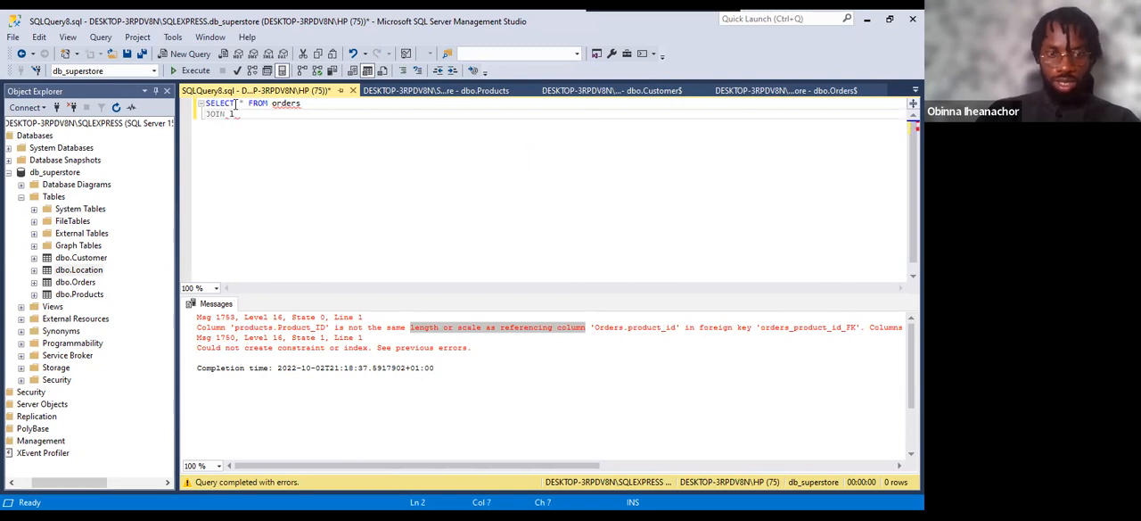
type("ocatio")
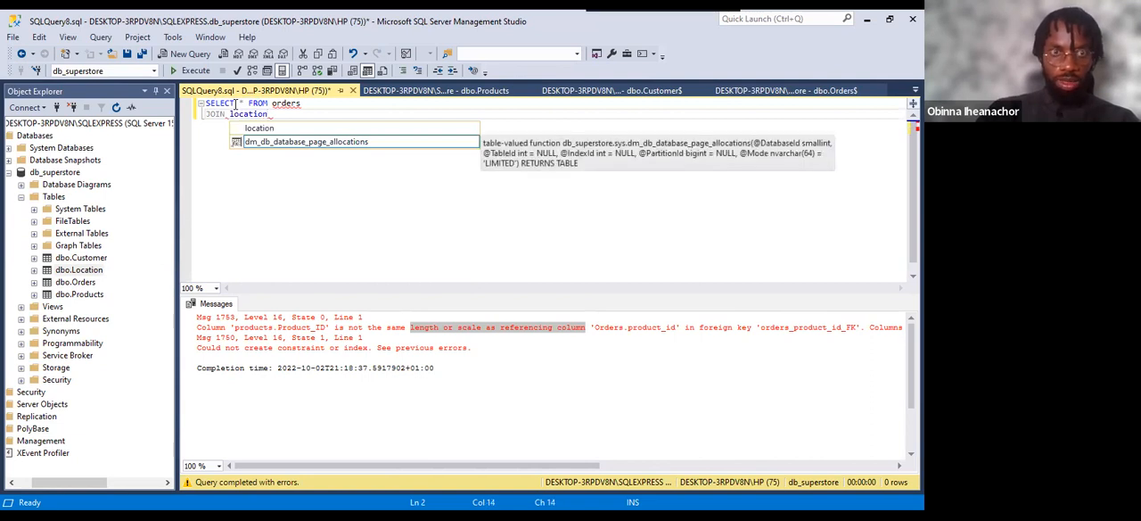
type("n ")
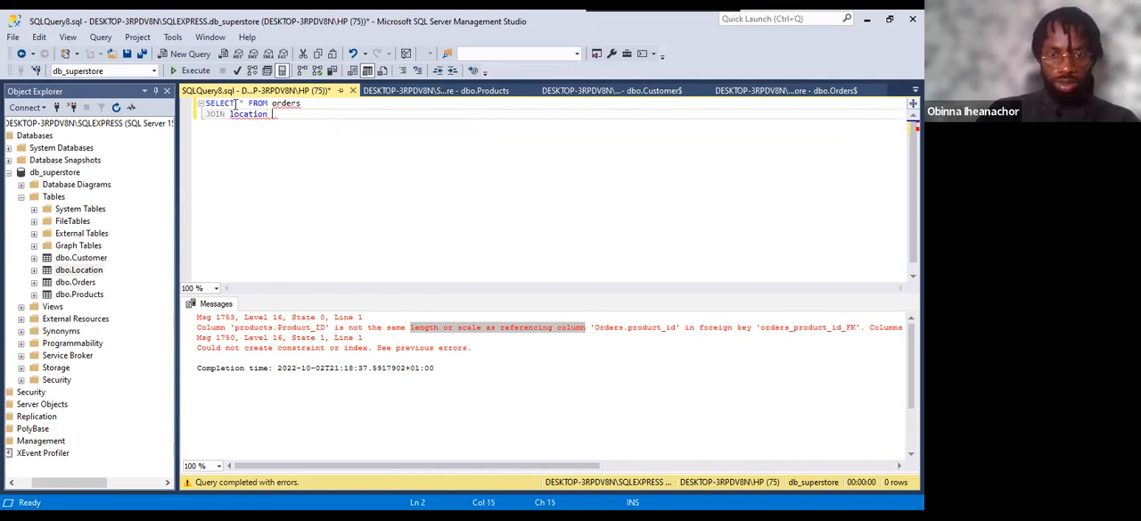
type("ON")
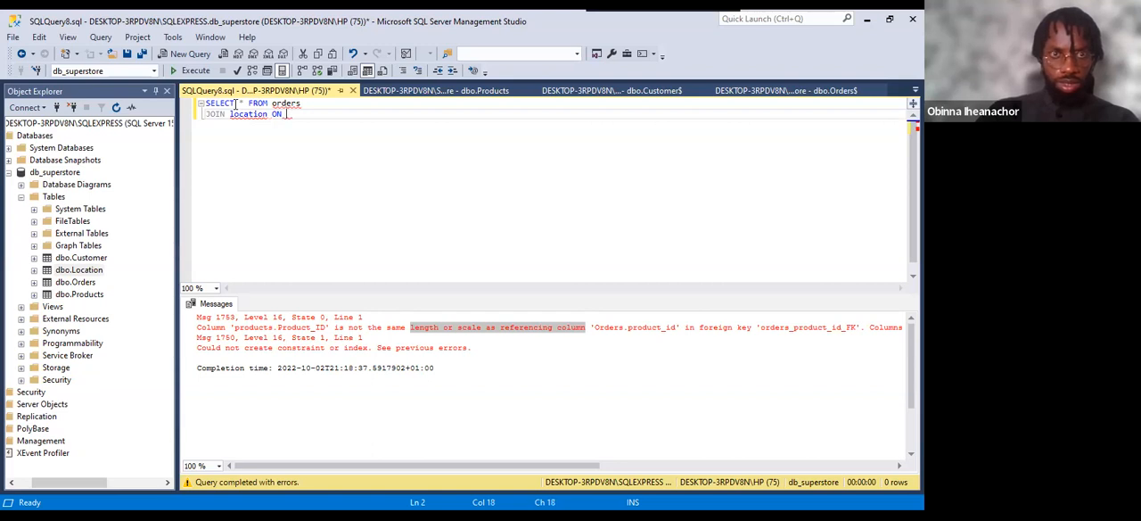
Alias orders as o and location as l, and begin the join condition with o.postal.
left_click(315, 106)
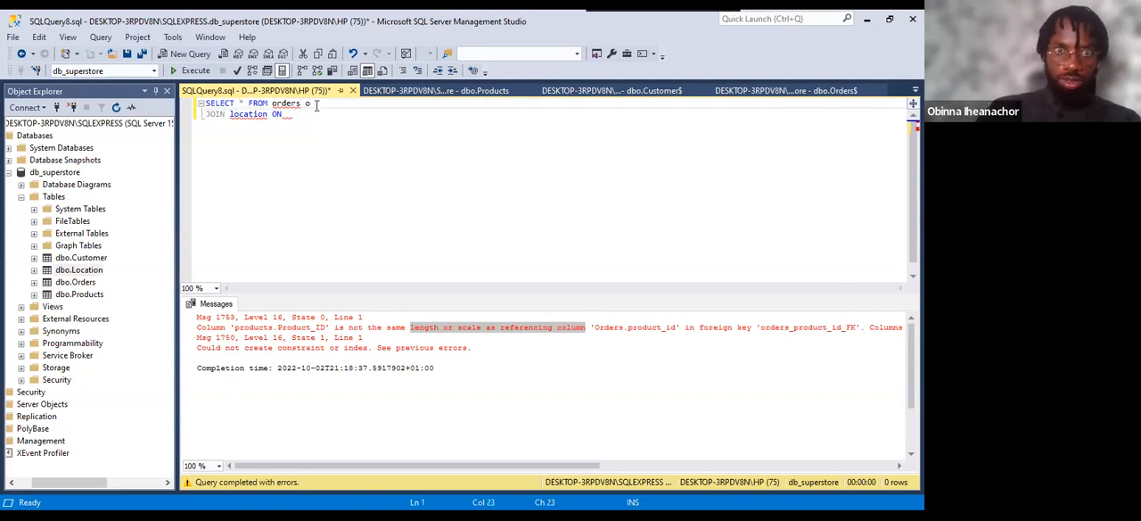
left_click(269, 115)
type("l ")
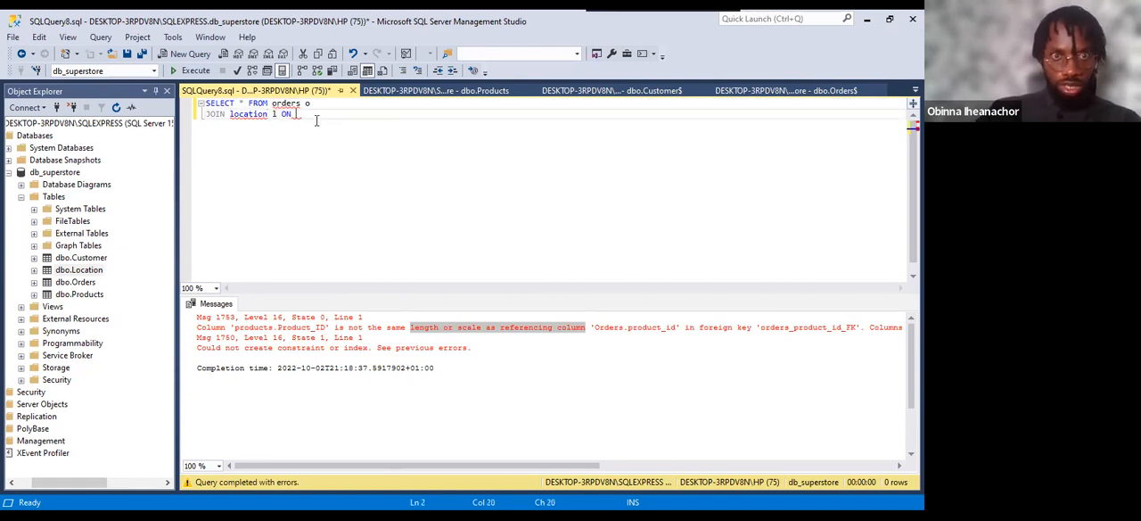
type("o")
type(".")
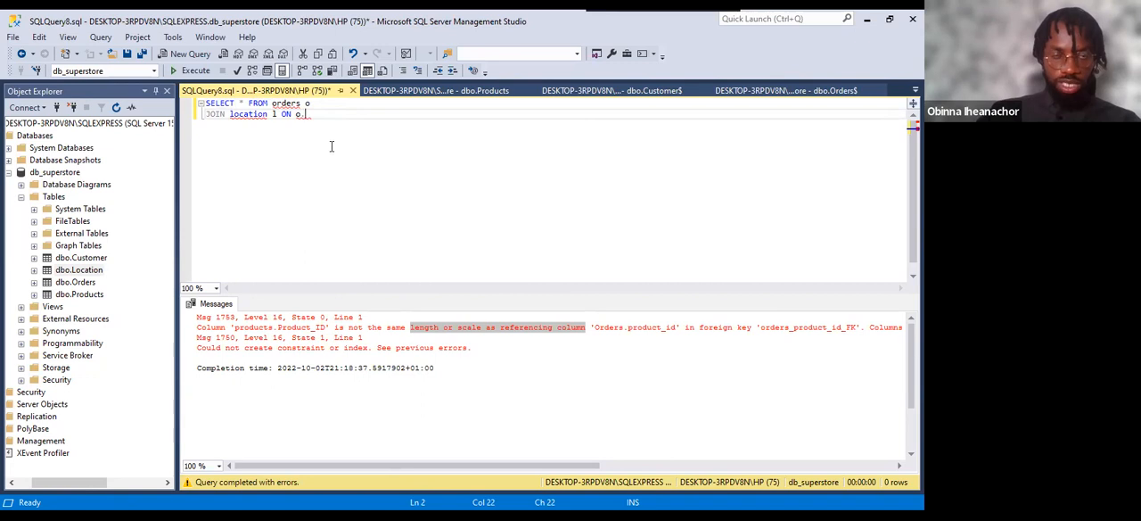
type("postal")
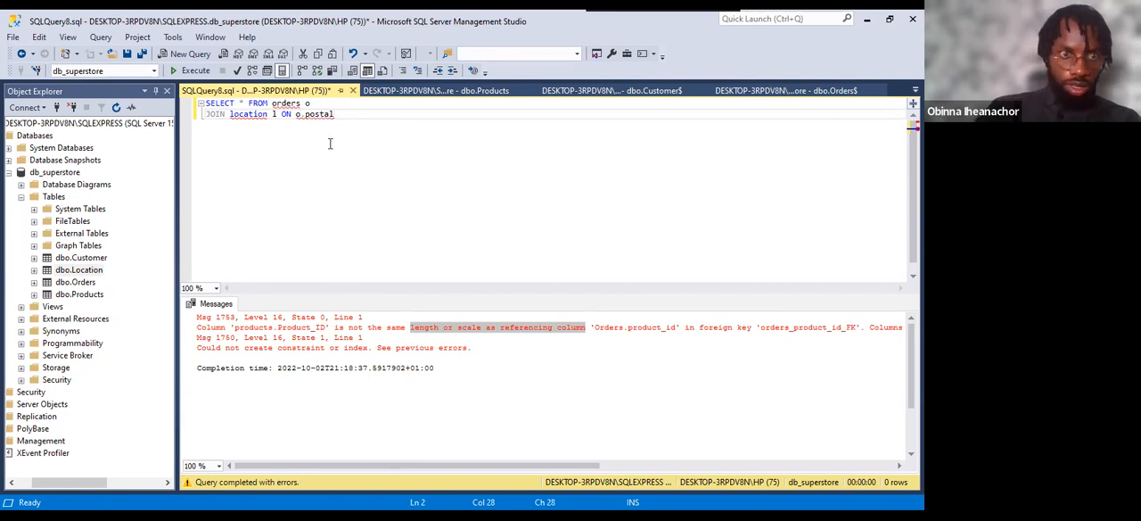
Rename the Postal Code column of dbo.Orders to Postal_Code and accept the rename.
left_click(34, 282)
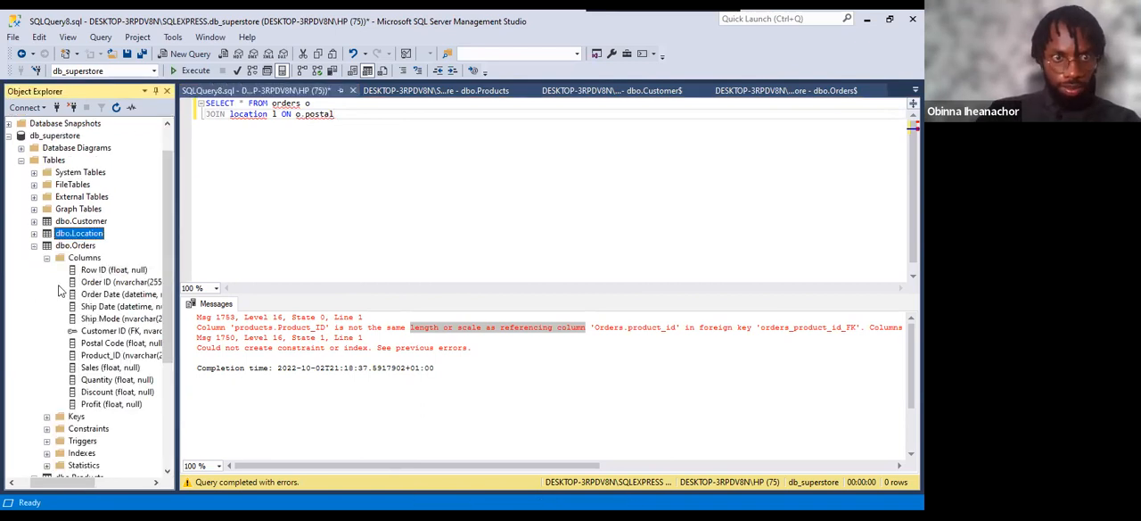
left_click(109, 345)
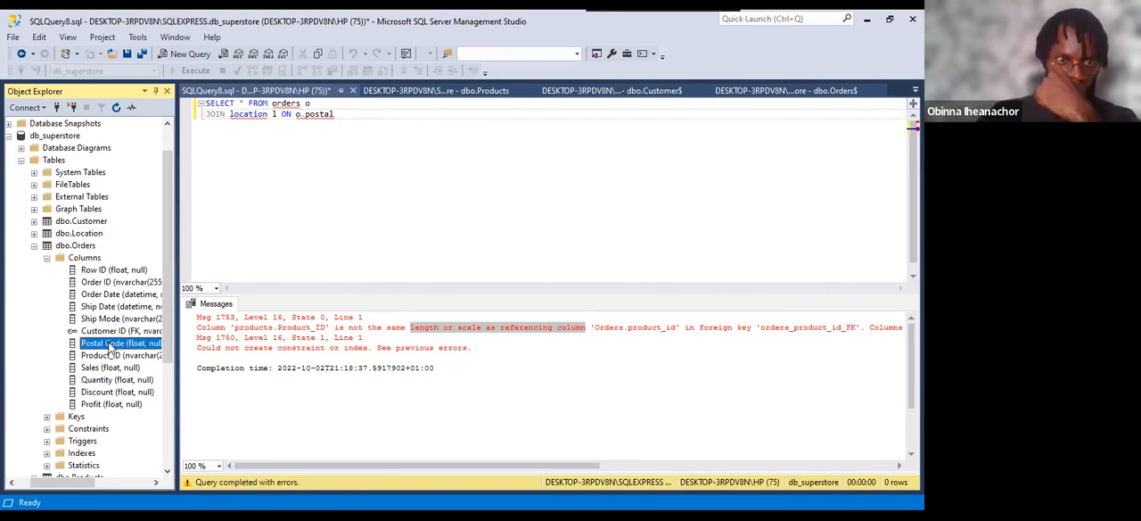
left_click(108, 345)
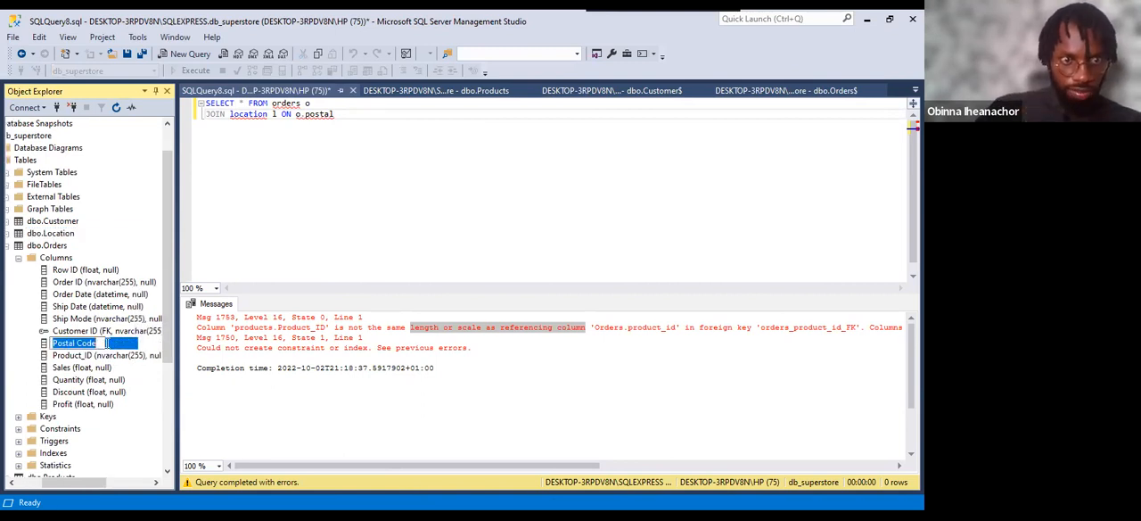
left_click(79, 344)
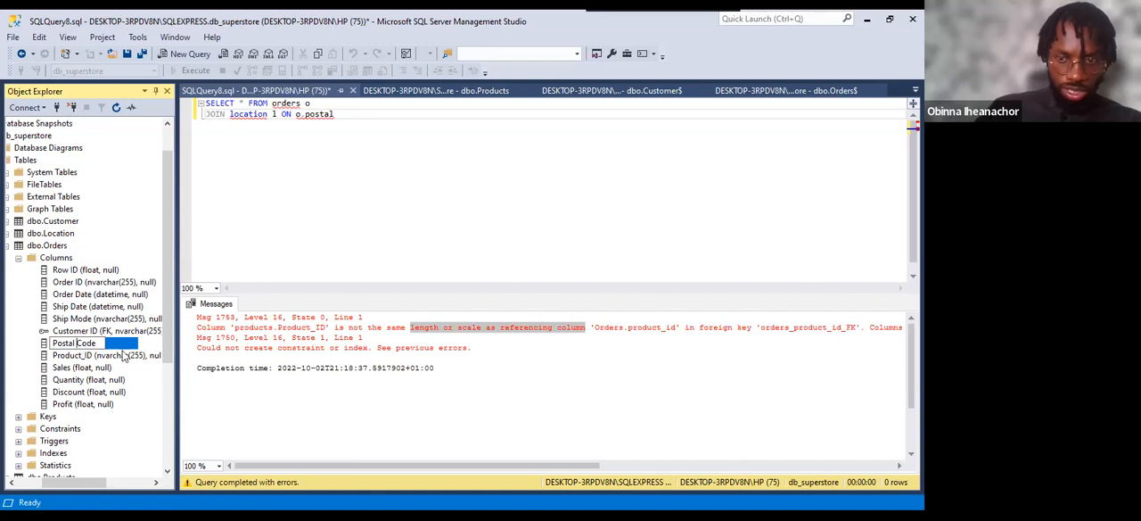
key("BackSpace")
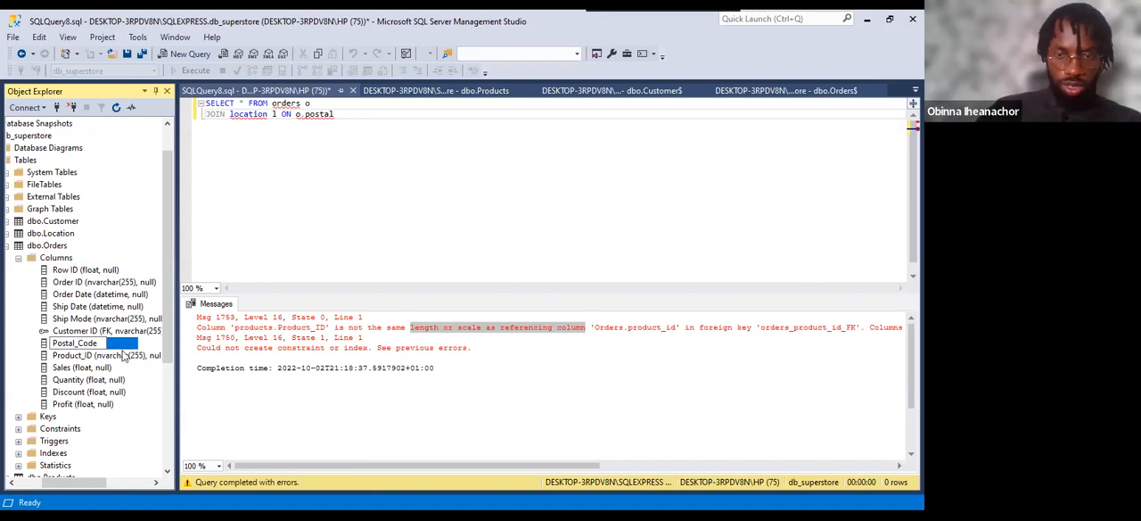
key("Return")
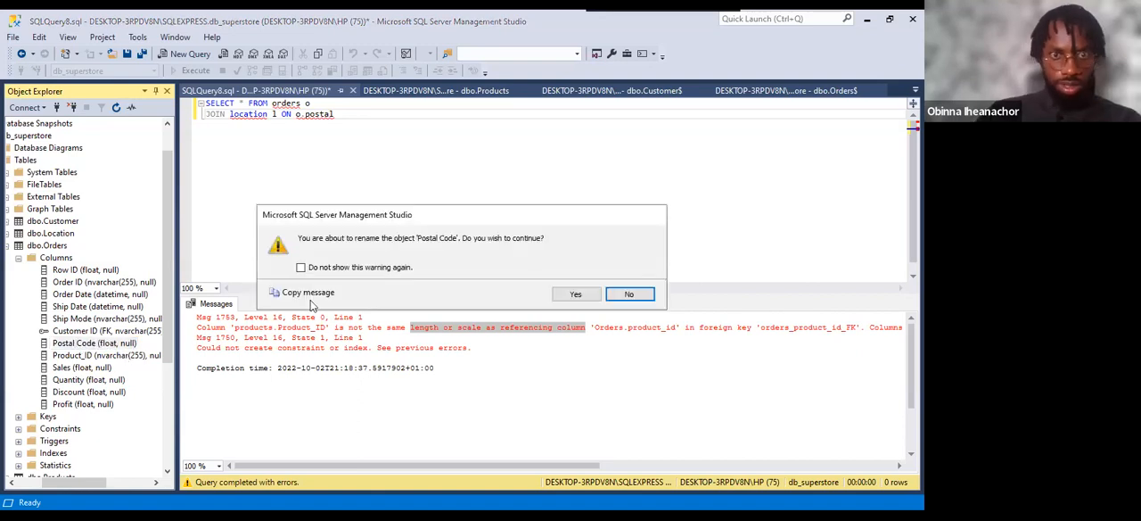
left_click(575, 294)
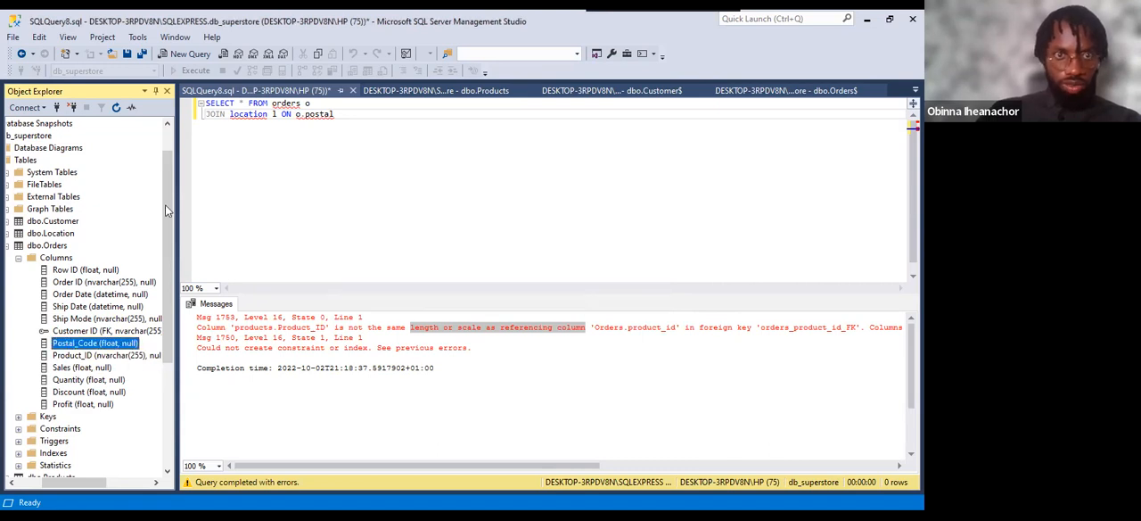
Extend the join condition in the query to o.postal_code = l.
left_click(337, 114)
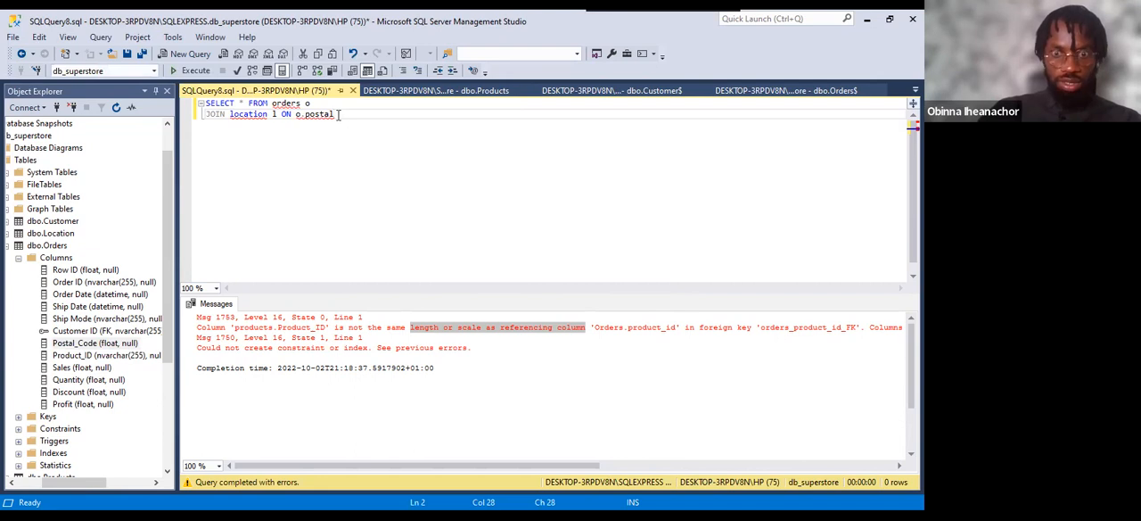
type("code")
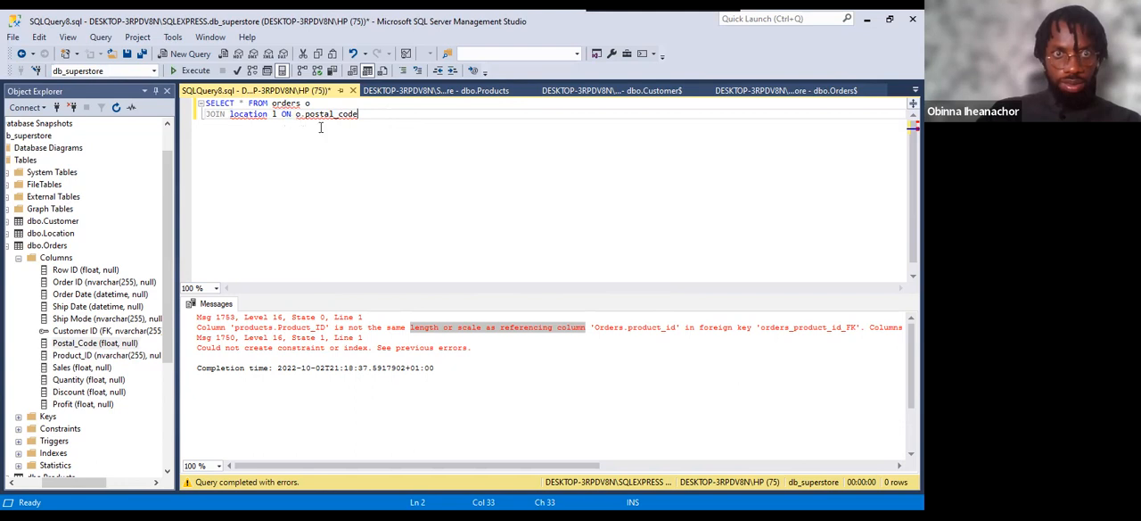
type("= ")
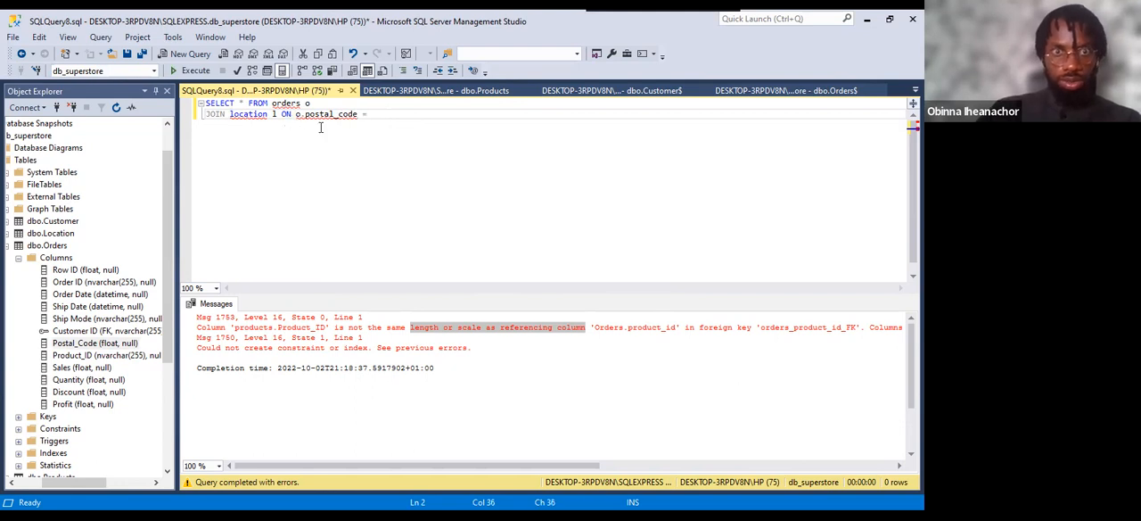
type("l.")
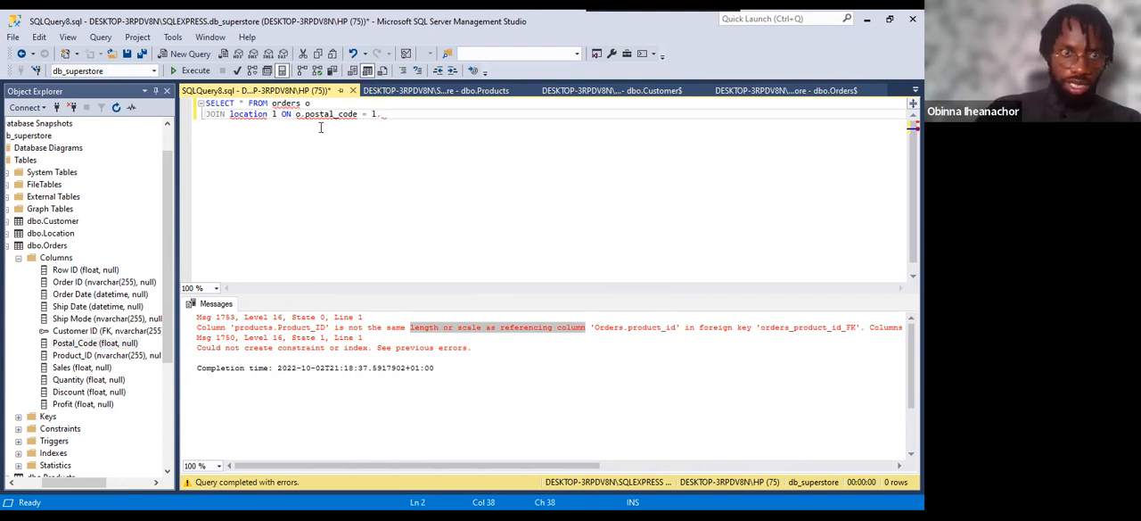
Look up the primary key among the dbo.Location columns and finish the join condition with l.zip;.
left_click(7, 244)
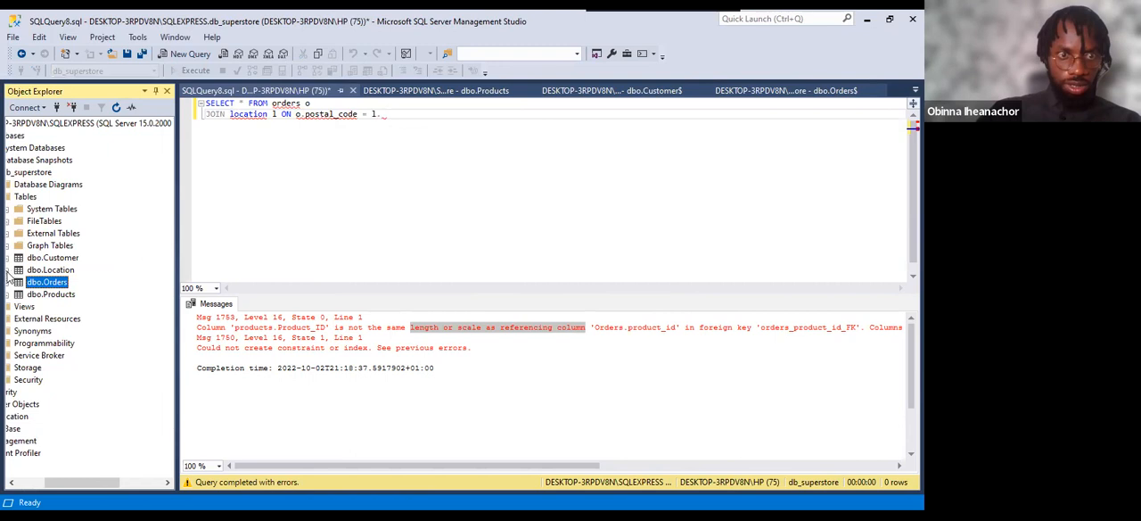
left_click(8, 270)
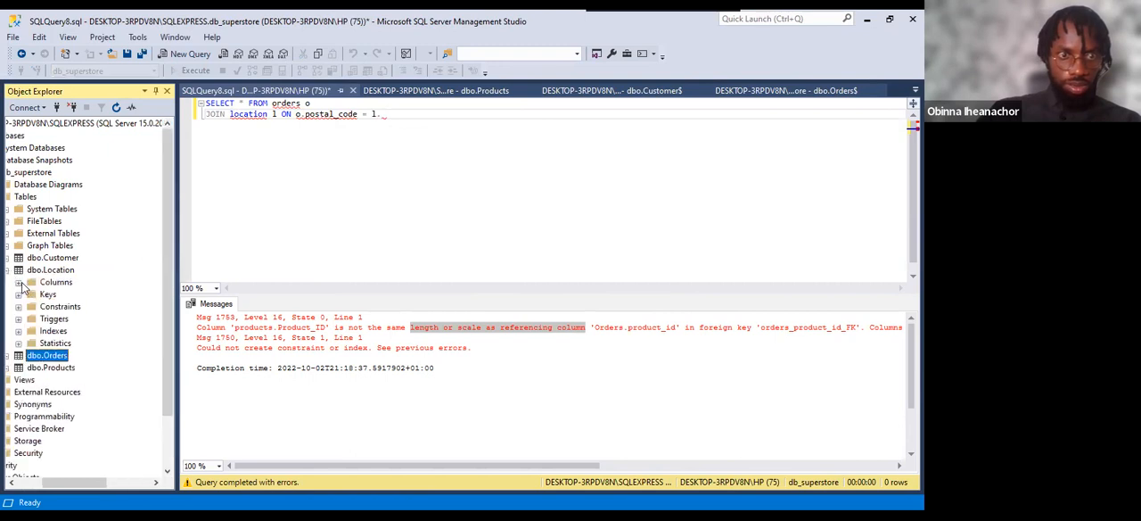
left_click(19, 282)
left_click(63, 297)
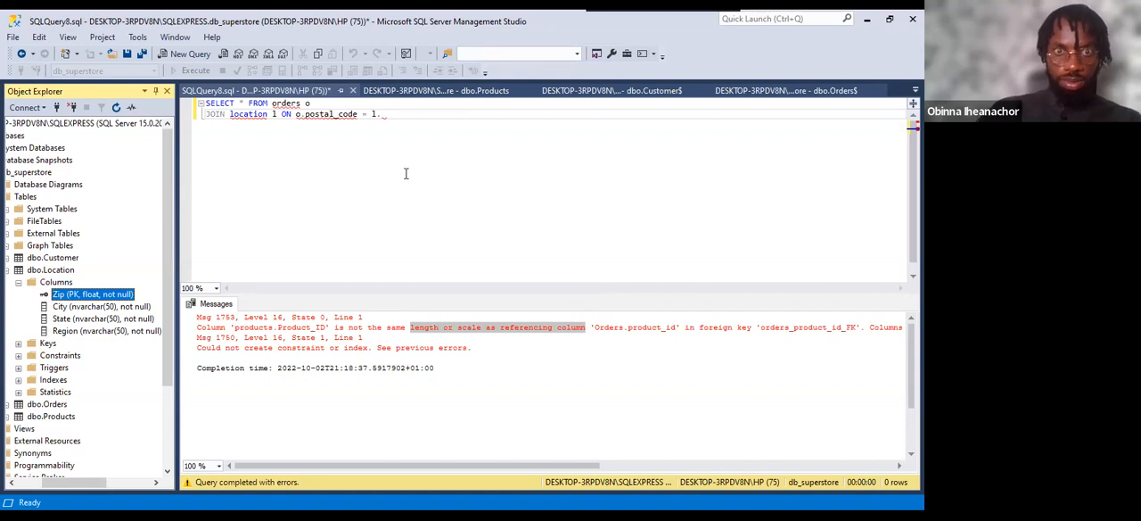
left_click(386, 114)
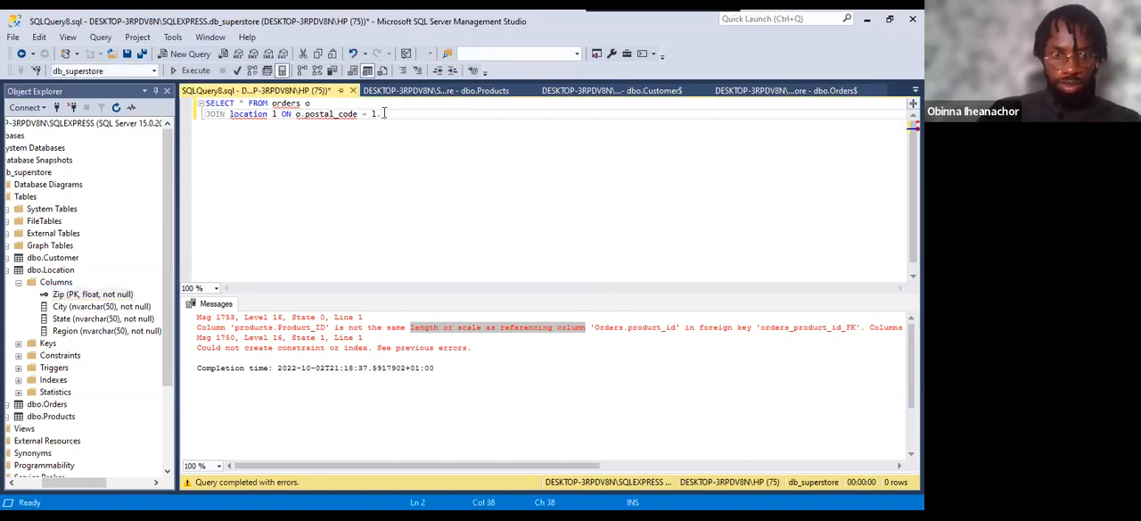
type("p")
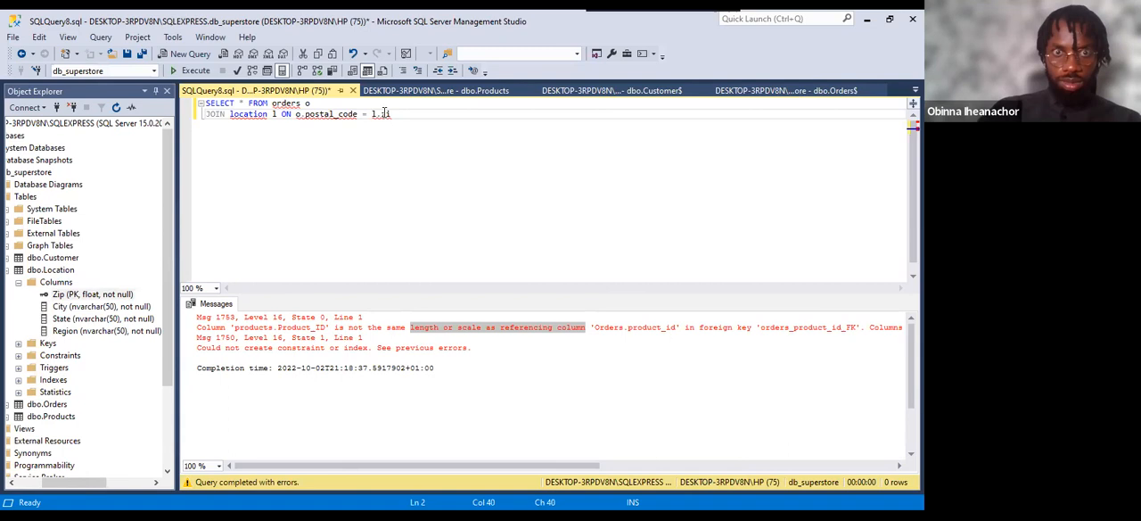
type("Zip")
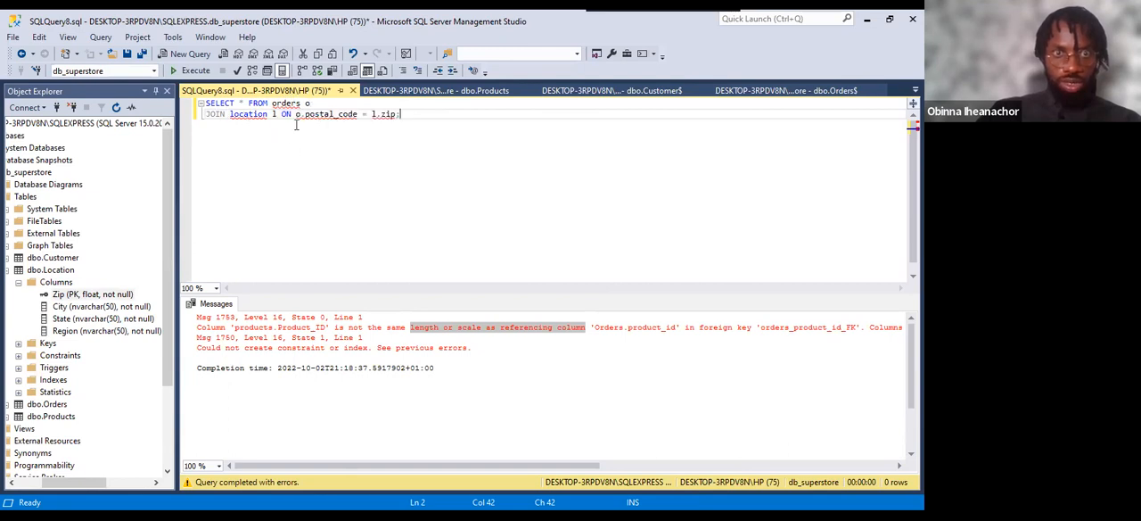
Run the whole orders-location join query and check the Row ID and Order ID columns of the results.
left_click_drag(297, 114, 200, 101)
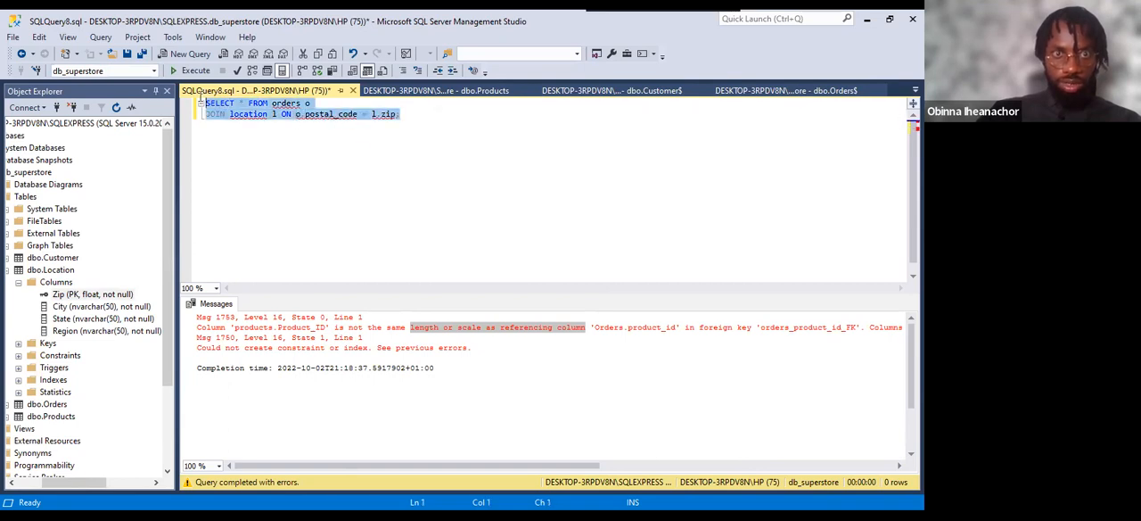
left_click(187, 73)
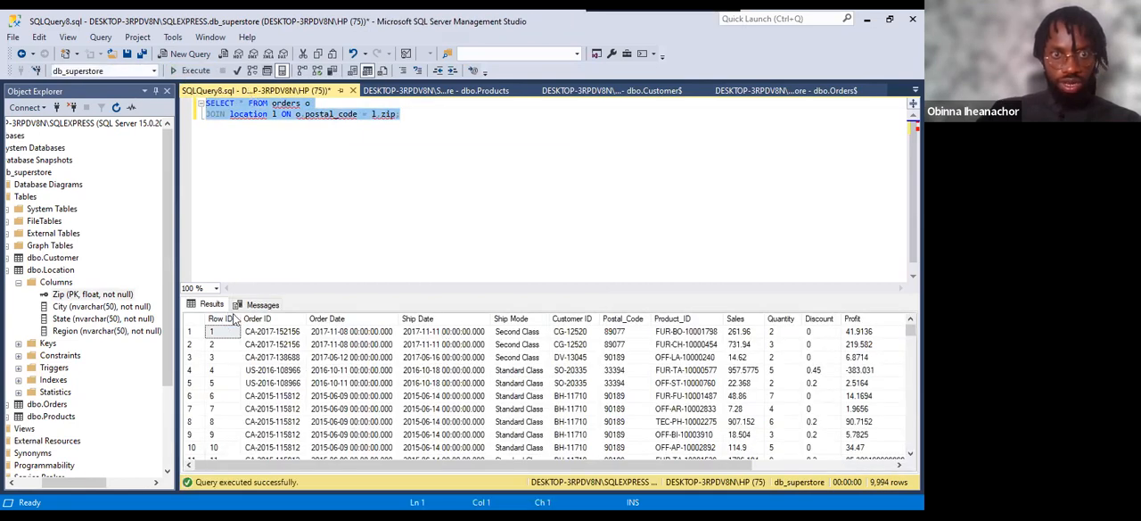
left_click(223, 320)
left_click(263, 319)
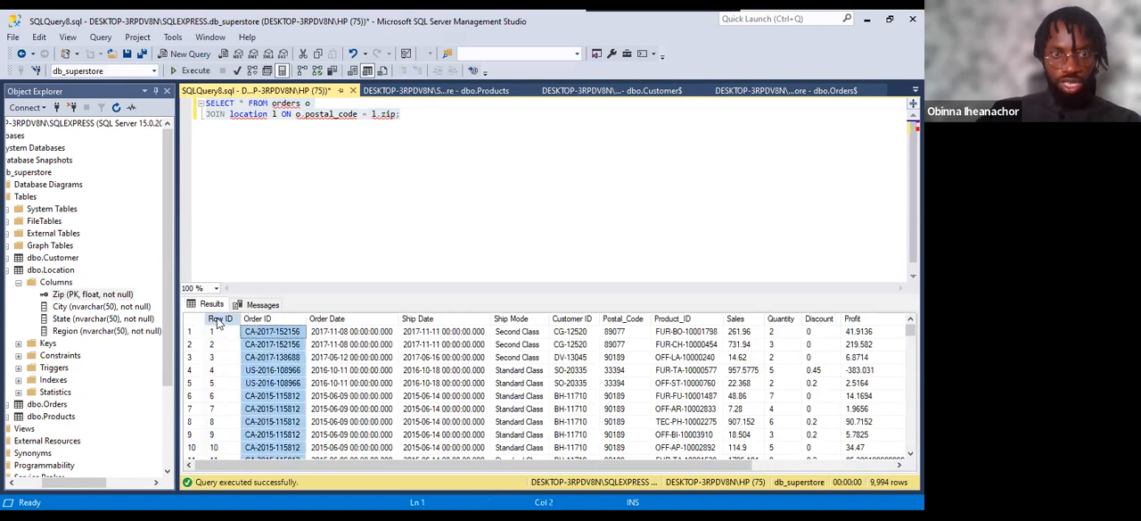
Examine the orders-location join results, covering the Row ID and Profit columns and the location columns Zip, City, State and Region.
left_click(219, 321)
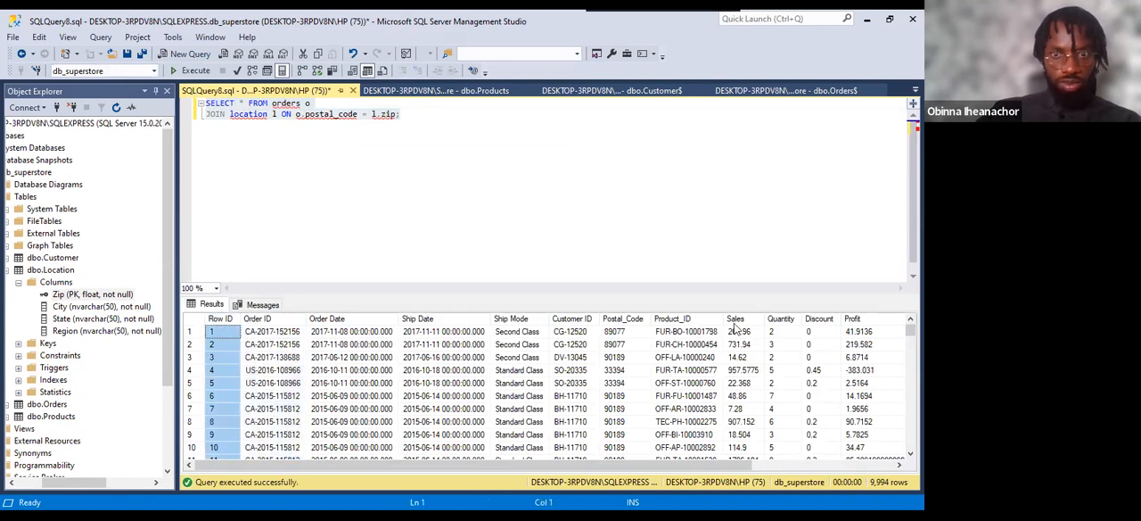
left_click(856, 319)
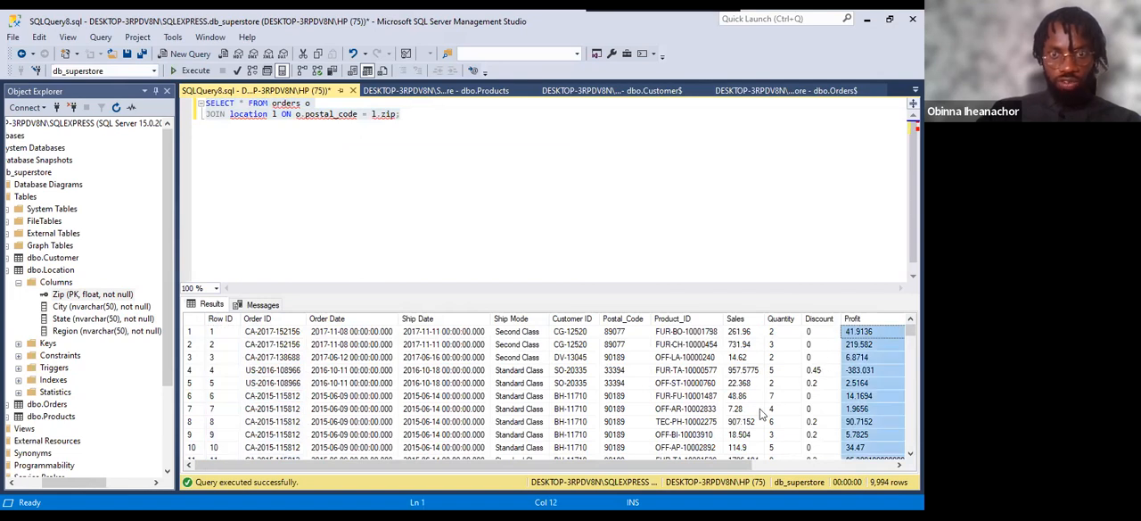
left_click_drag(584, 466, 742, 466)
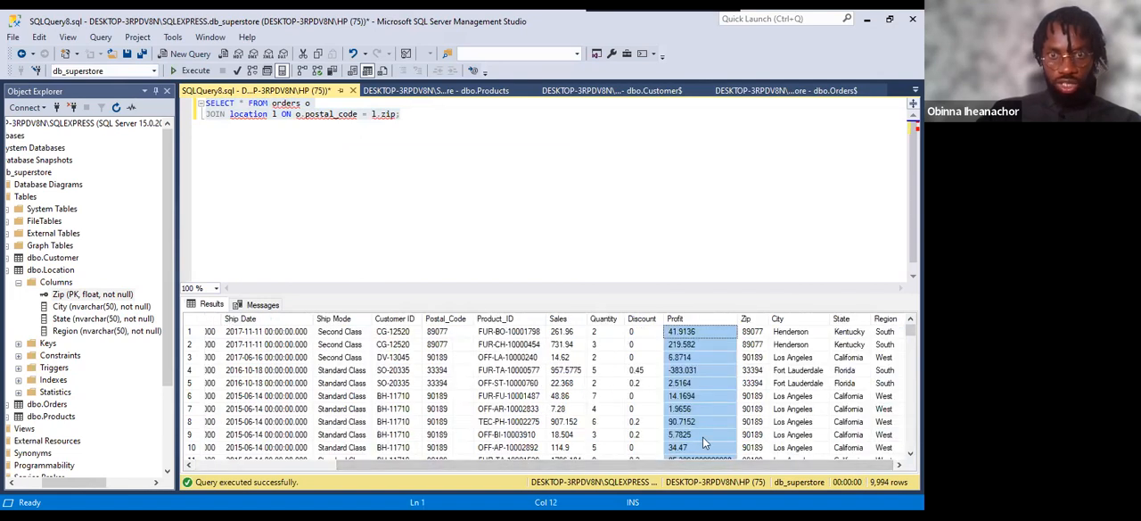
left_click(749, 321)
left_click(785, 318)
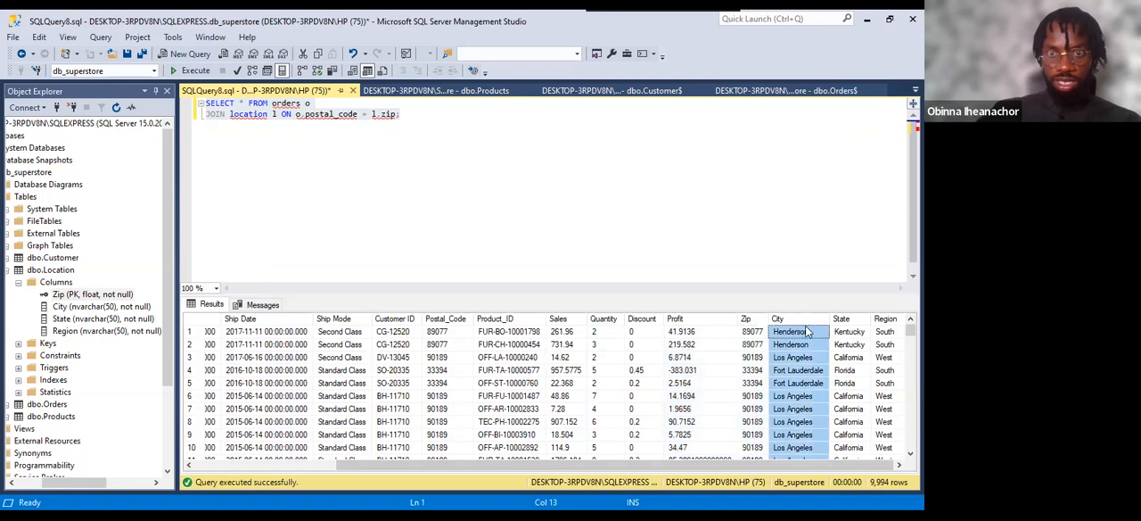
left_click(844, 318)
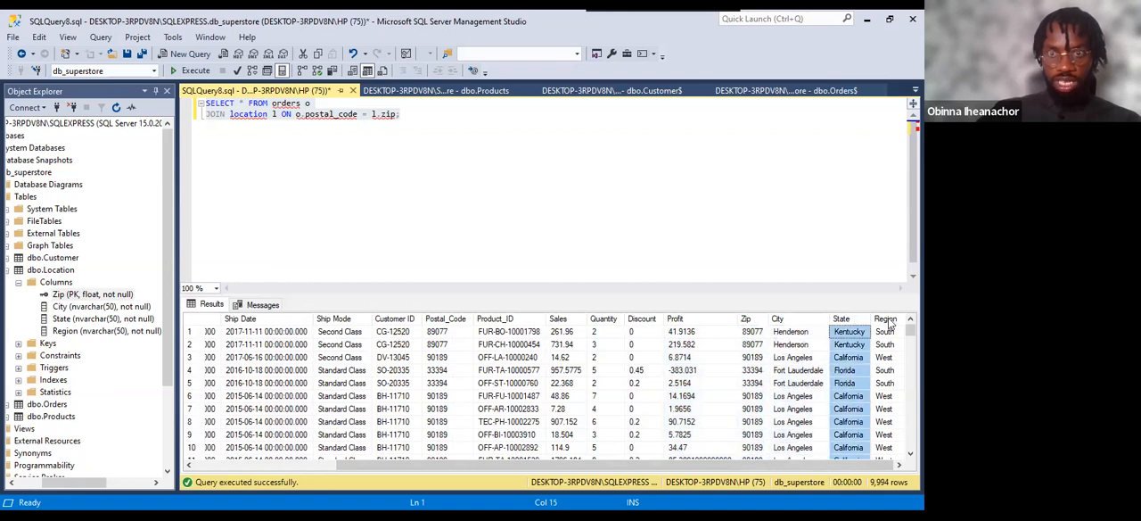
left_click(886, 319)
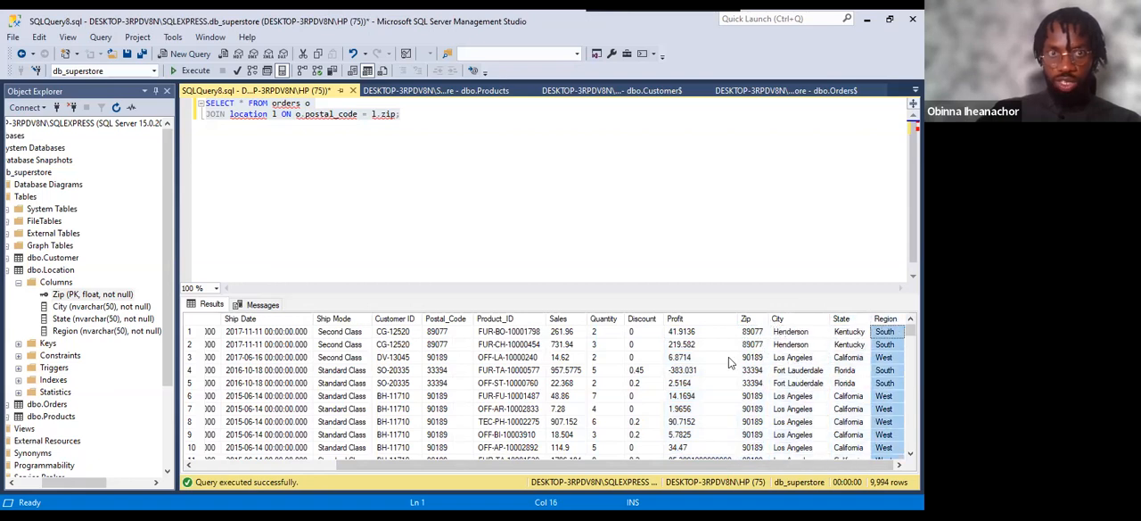
left_click_drag(401, 114, 199, 104)
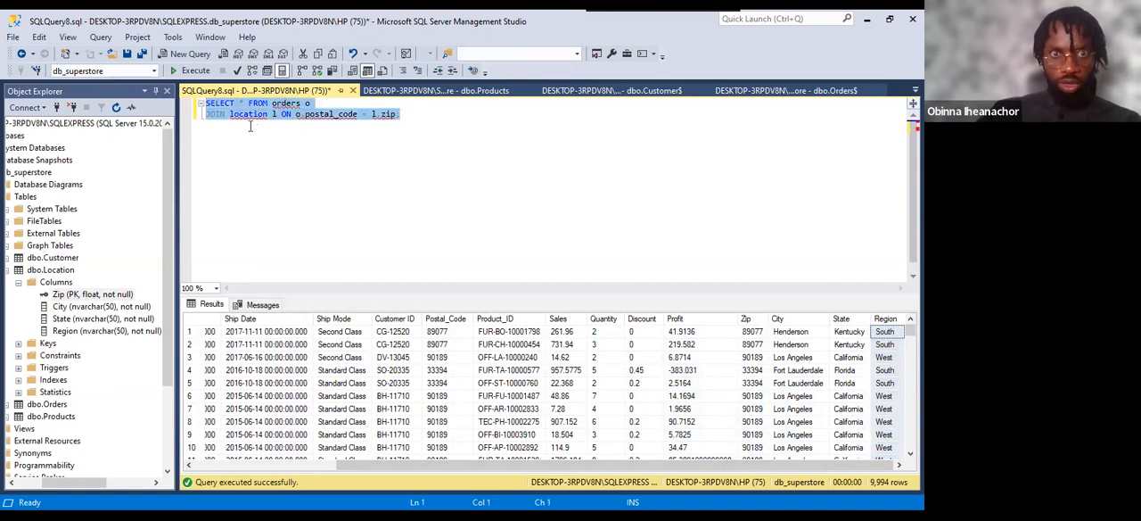
left_click(421, 119)
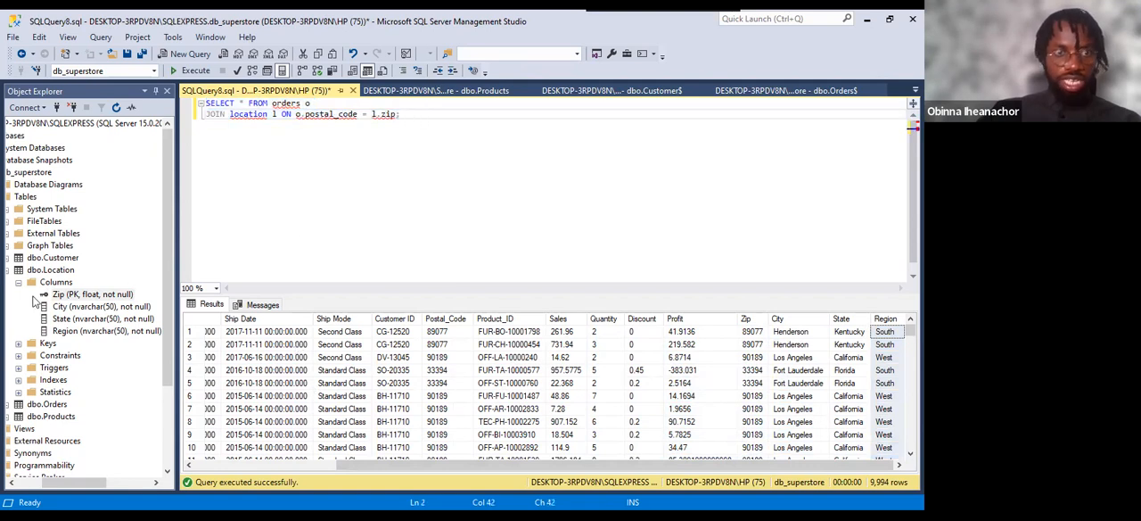
Collapse dbo.Location in the object tree and replace the location part of the JOIN line with the products table.
left_click_drag(75, 486, 55, 484)
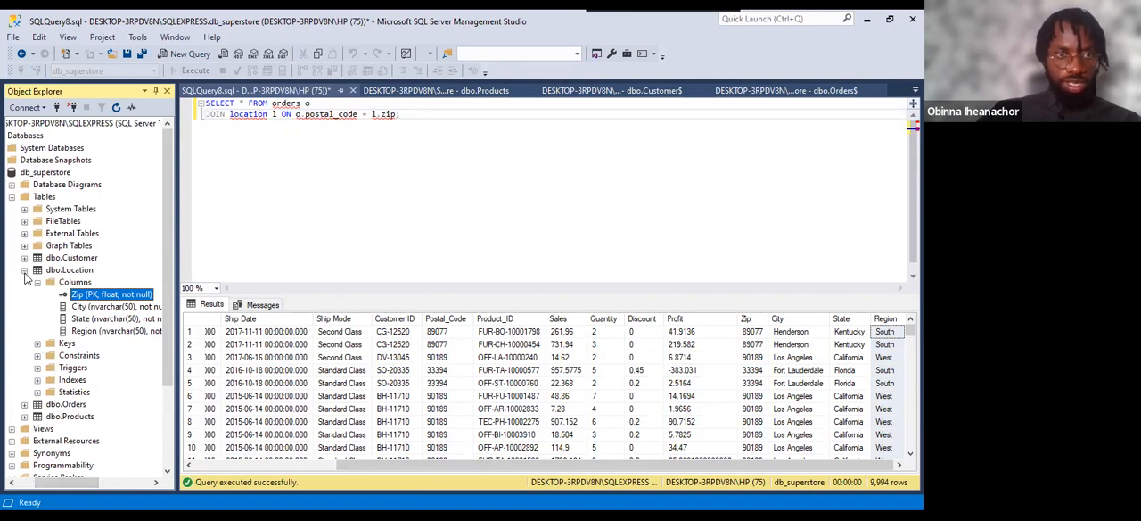
left_click(25, 270)
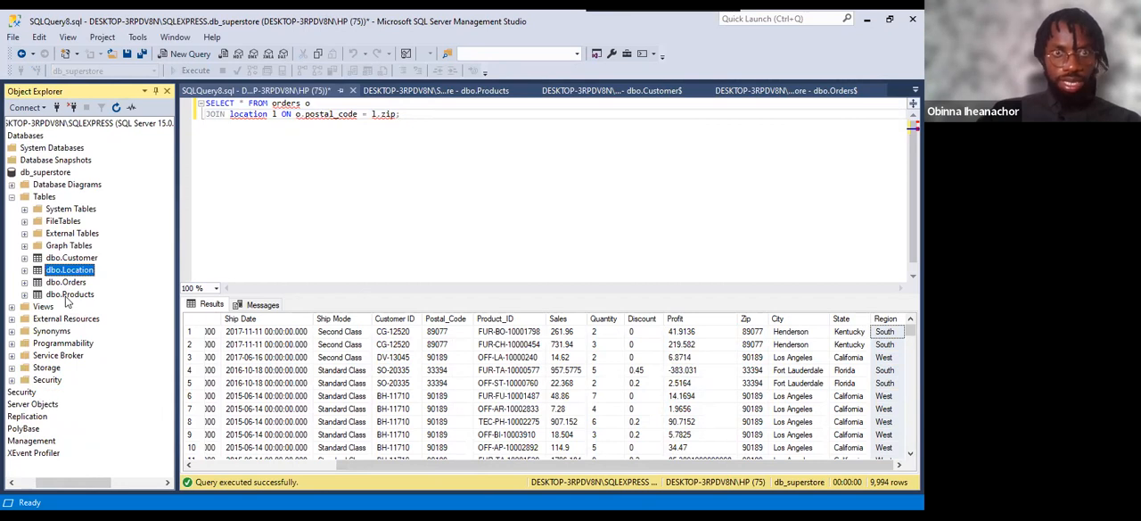
left_click_drag(230, 114, 414, 118)
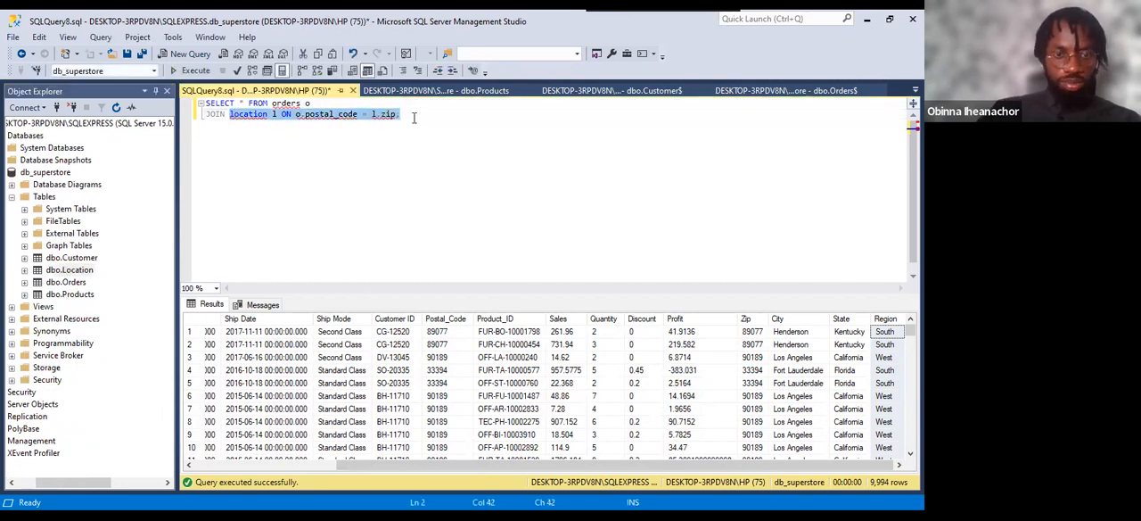
type("pr")
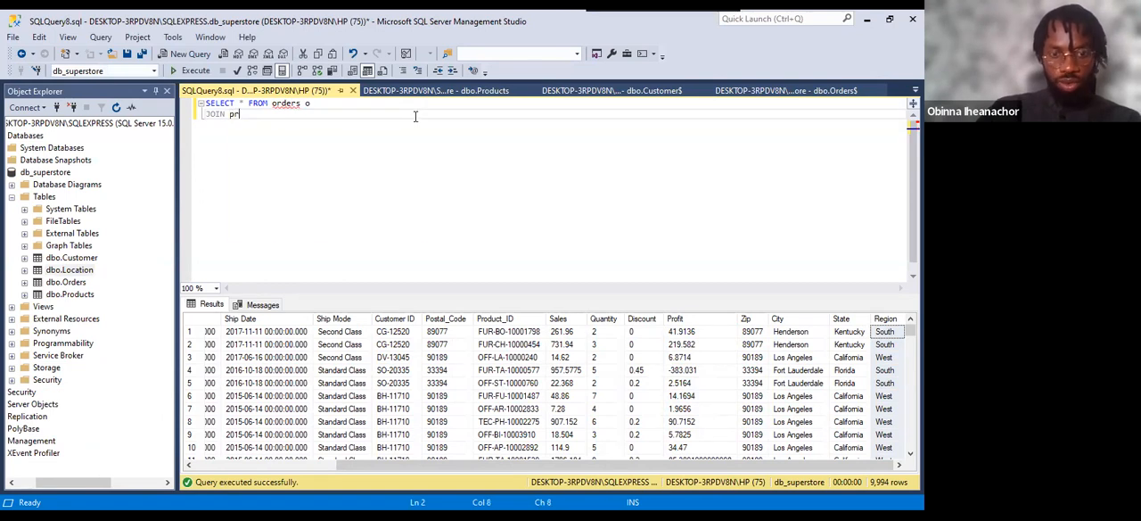
type("oducts")
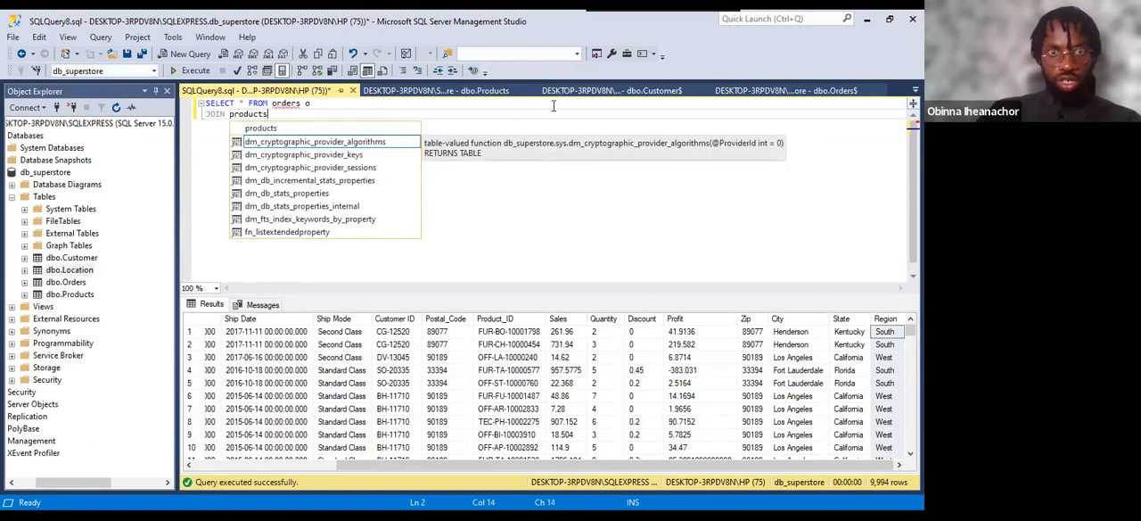
key("Escape")
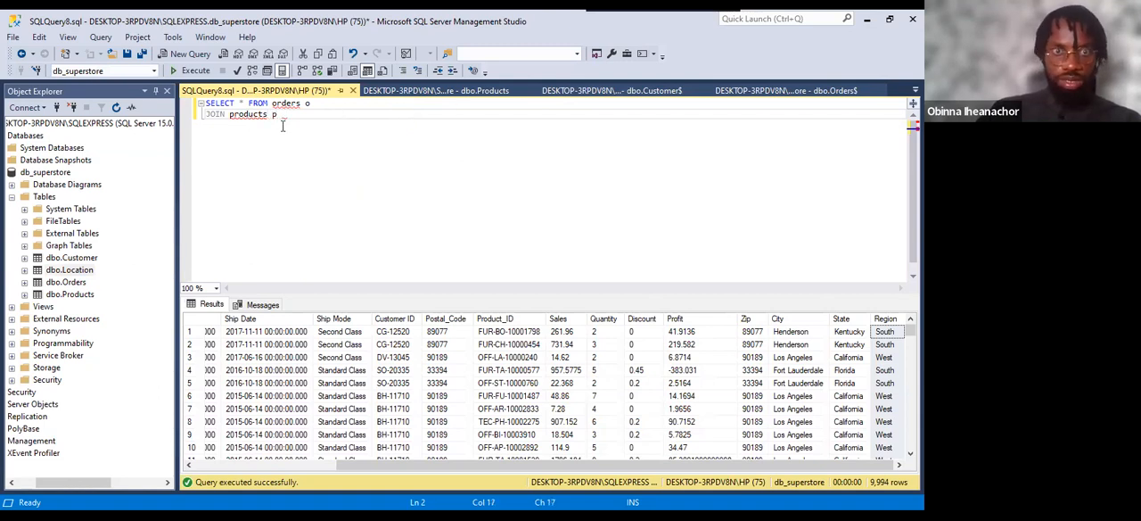
Alias products as p and complete the join condition with ON o.product_id = p.product_id;.
type("p ON")
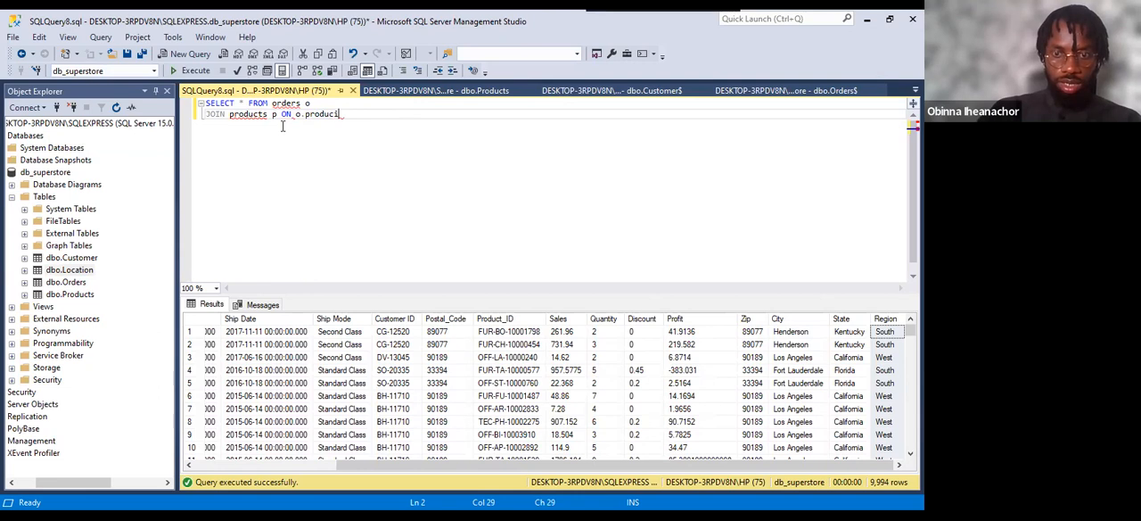
type("o.product_id")
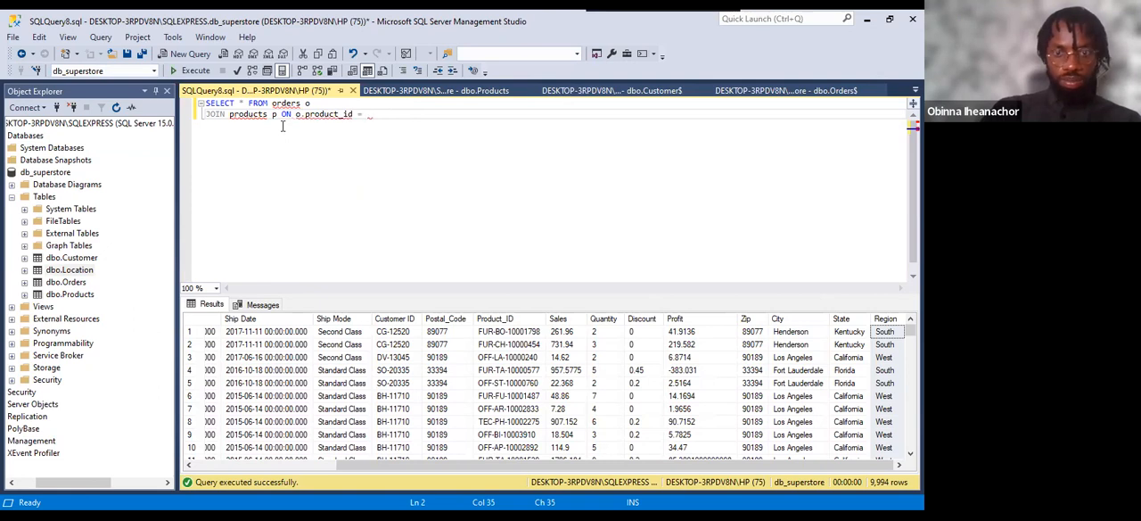
type("= p.product_id;")
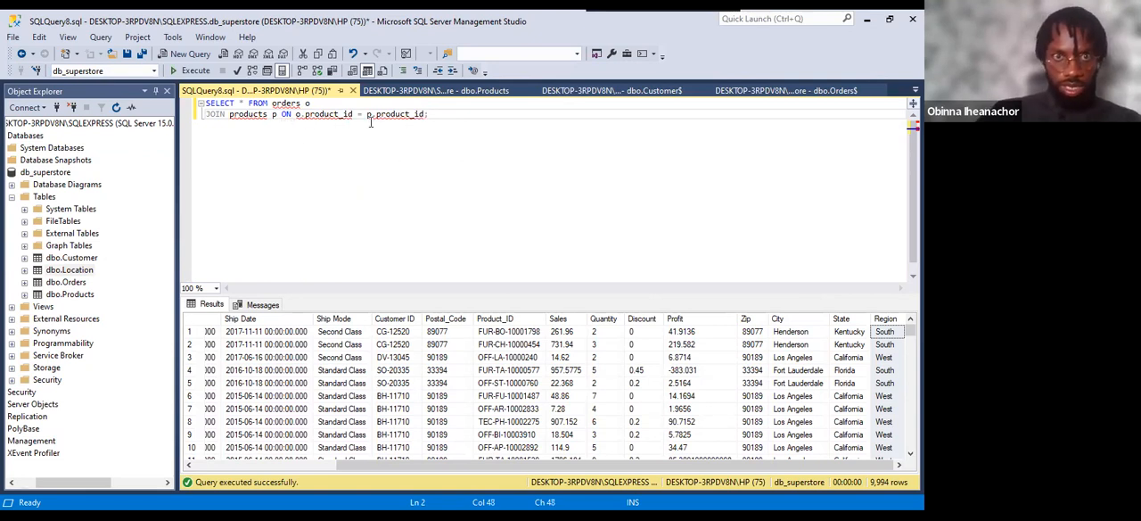
Run the whole orders-products join query and look across all columns of its results.
key("shift+Home")
key("shift+Up")
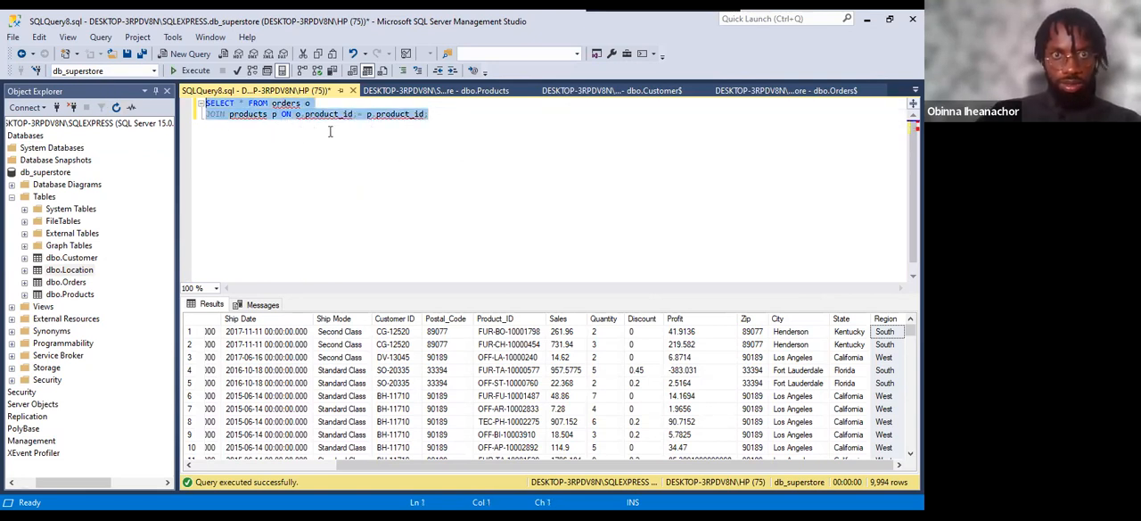
left_click(188, 71)
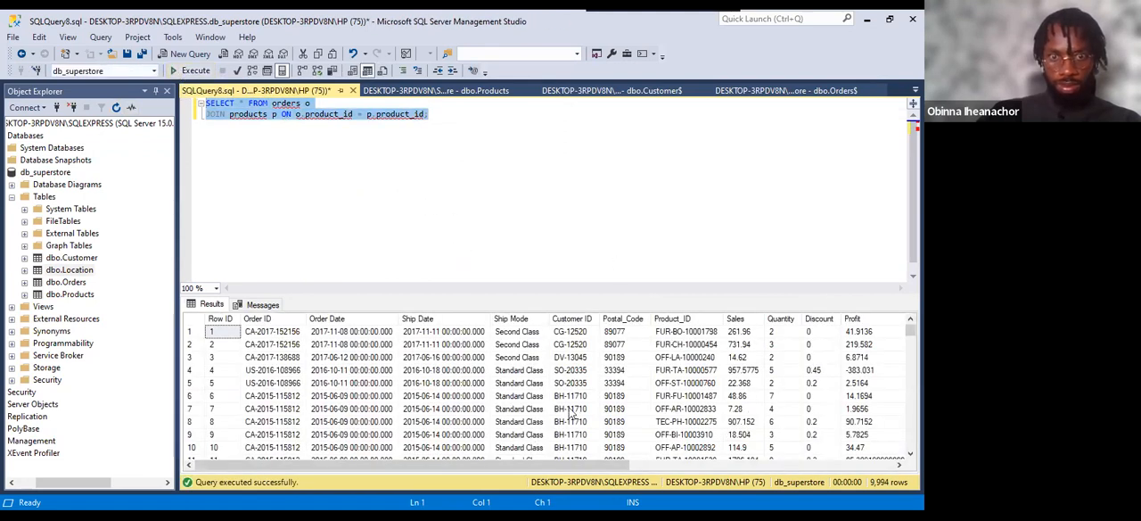
left_click_drag(511, 464, 798, 465)
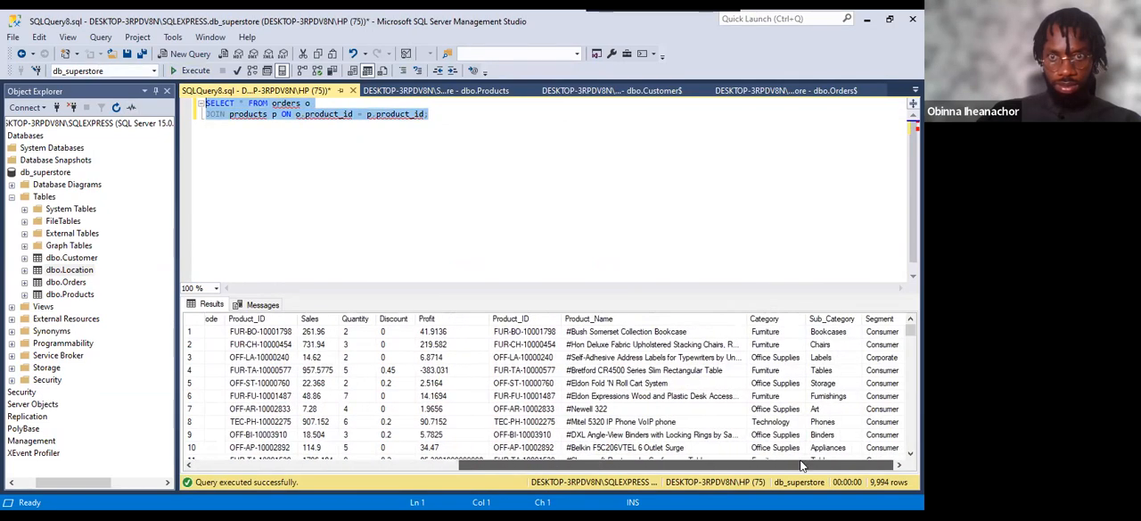
left_click_drag(704, 463, 301, 472)
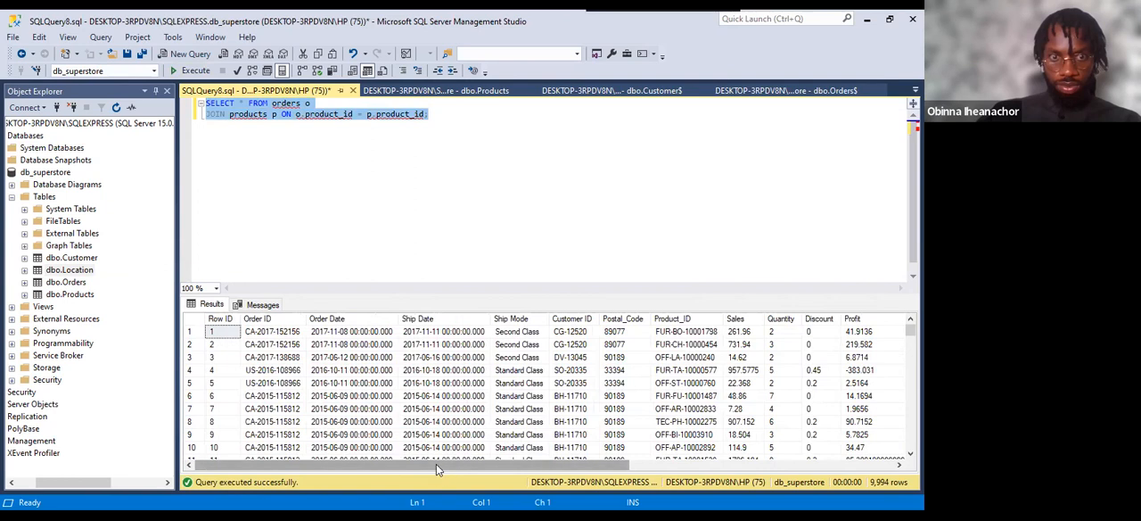
Check the first row's Order ID and Product_ID in the joined results against the matching product details.
left_click(289, 333)
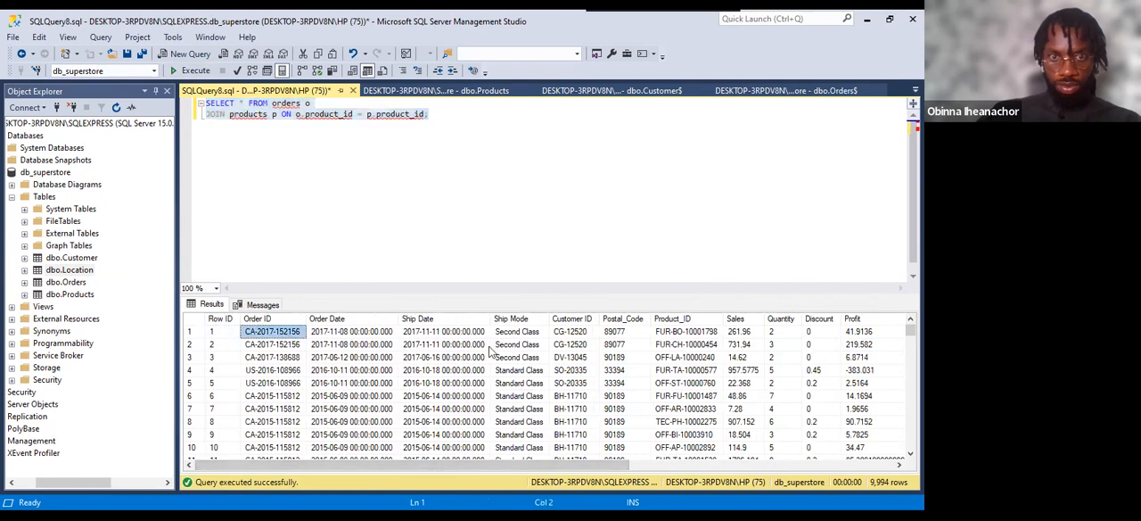
left_click(683, 334)
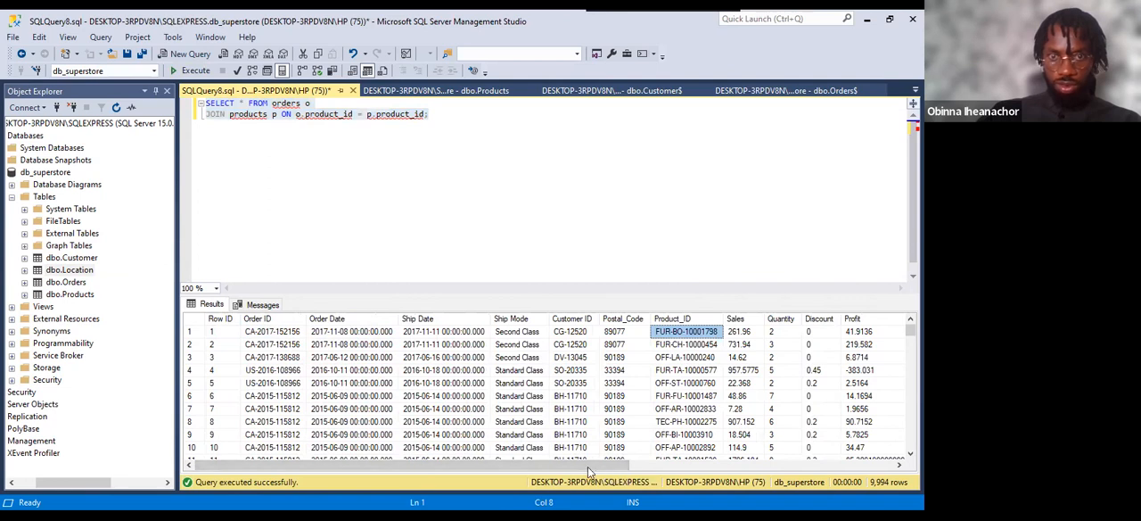
left_click_drag(526, 458, 511, 475)
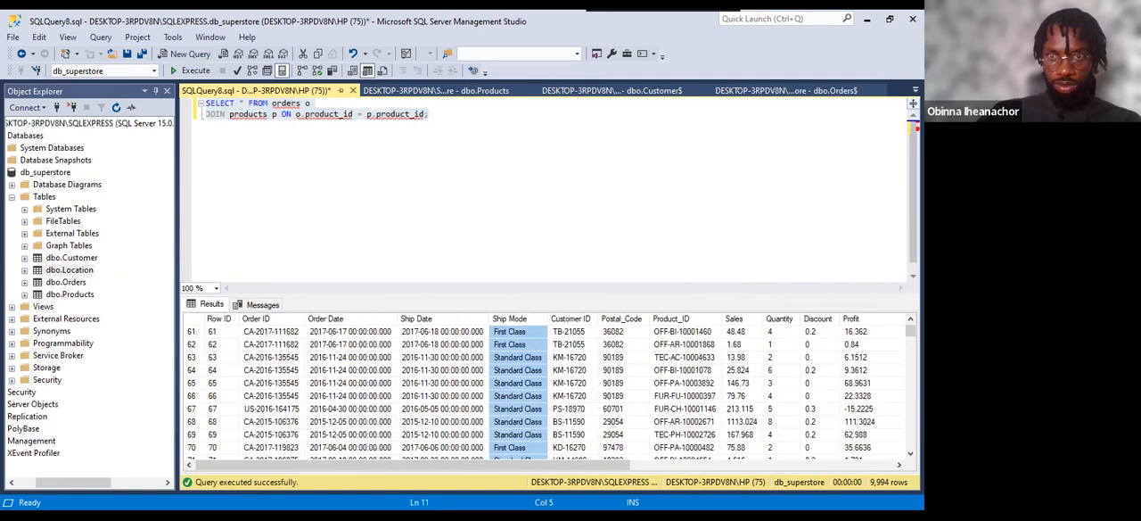
left_click_drag(911, 331, 908, 321)
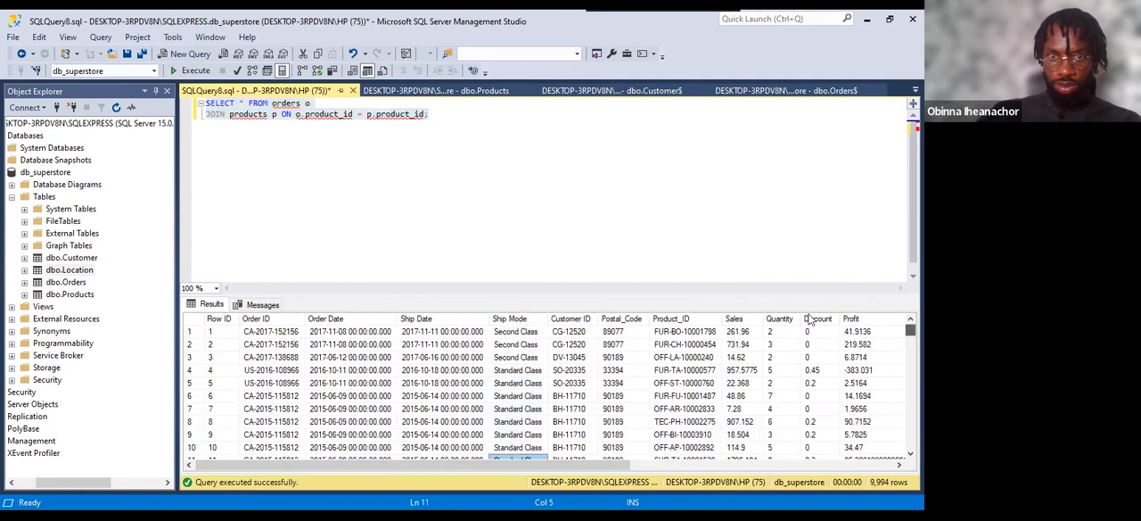
left_click(665, 337)
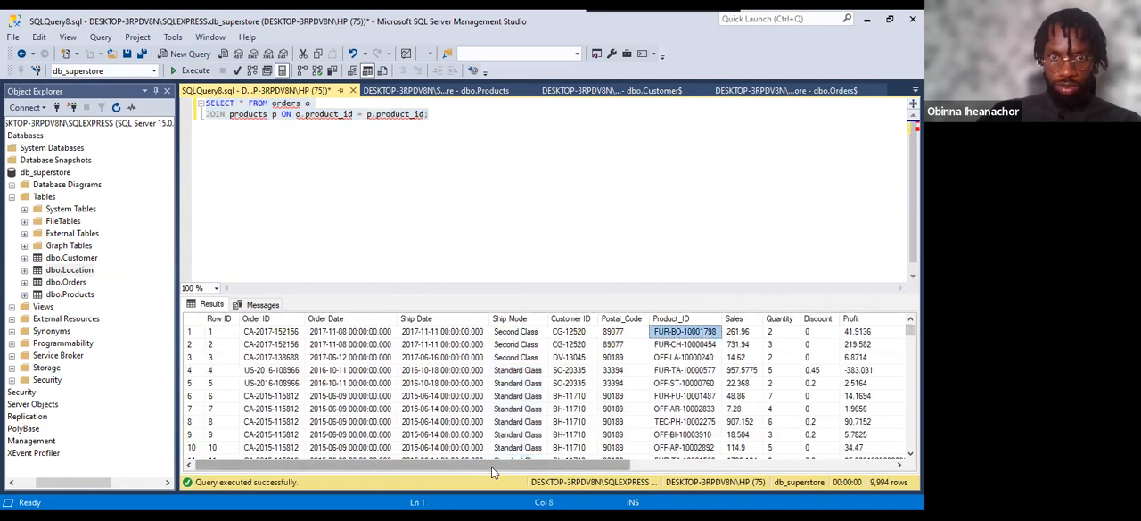
left_click_drag(577, 463, 752, 466)
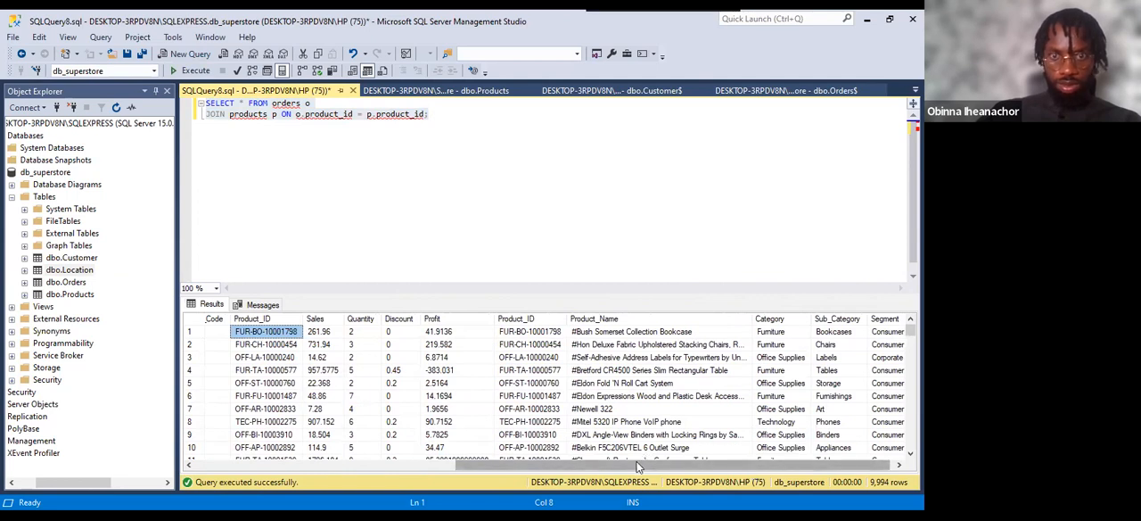
left_click_drag(640, 465, 494, 466)
left_click_drag(356, 476, 355, 474)
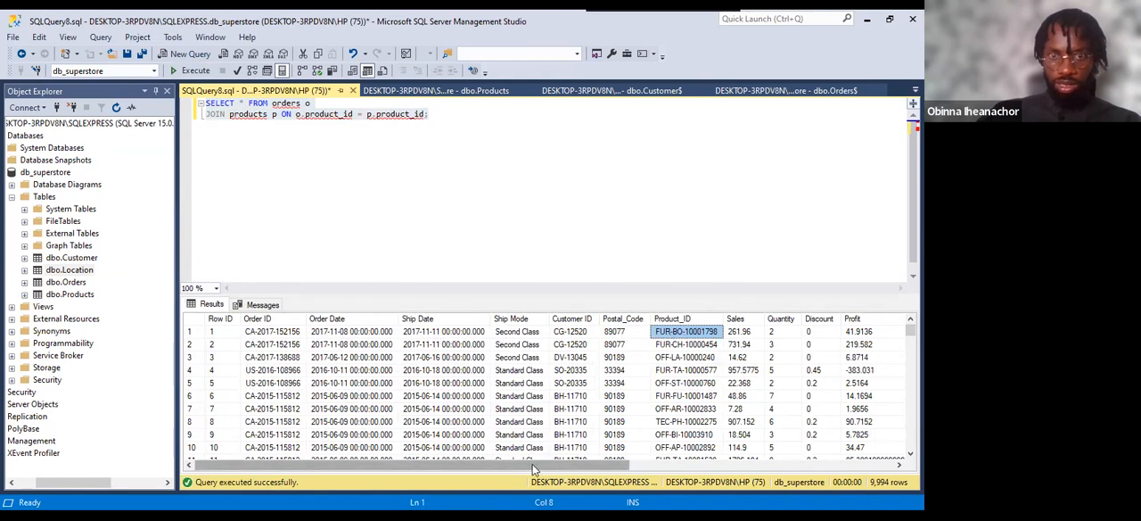
Examine where the orders columns end at Profit and the products columns follow, from Product_ID and Product_Name to Category, Sub_Category and Segment.
left_click_drag(532, 464, 658, 458)
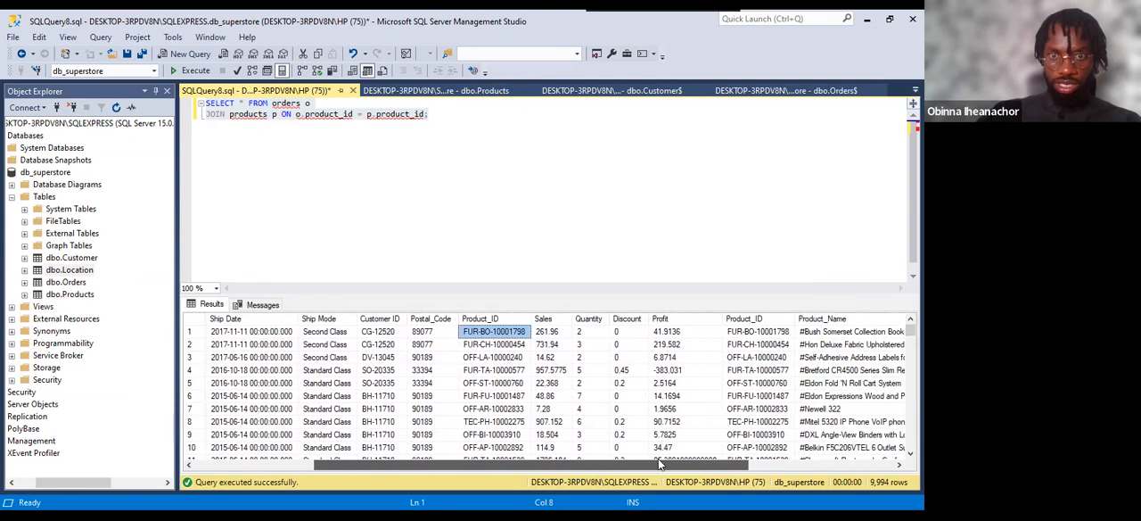
left_click(675, 319)
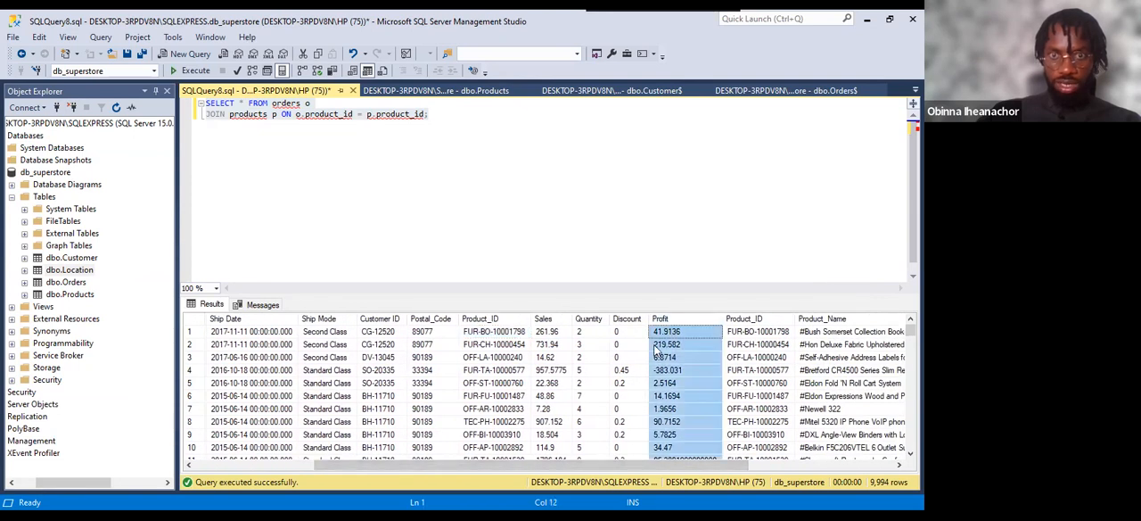
left_click(754, 319)
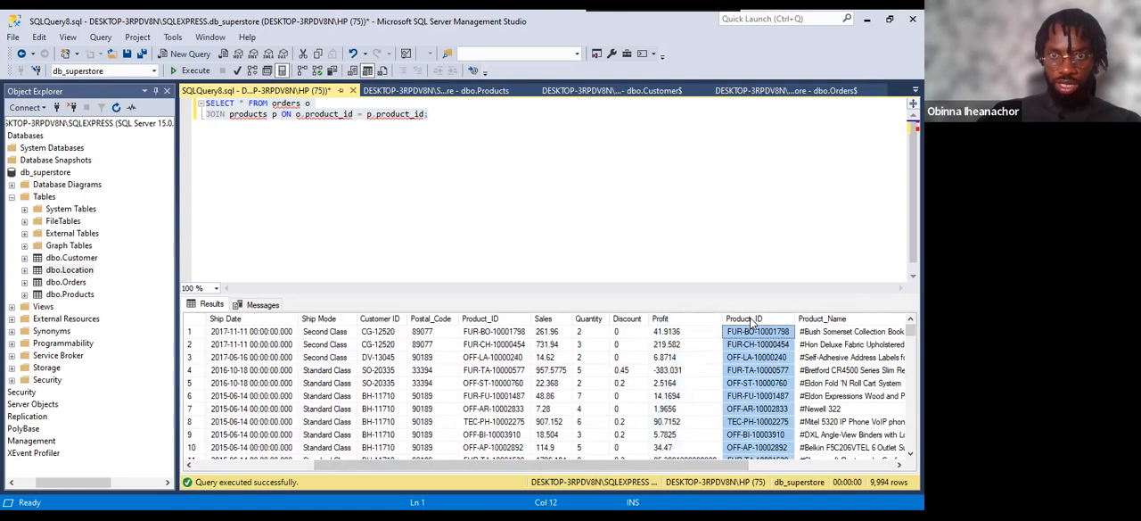
left_click(834, 321)
left_click_drag(660, 463, 815, 446)
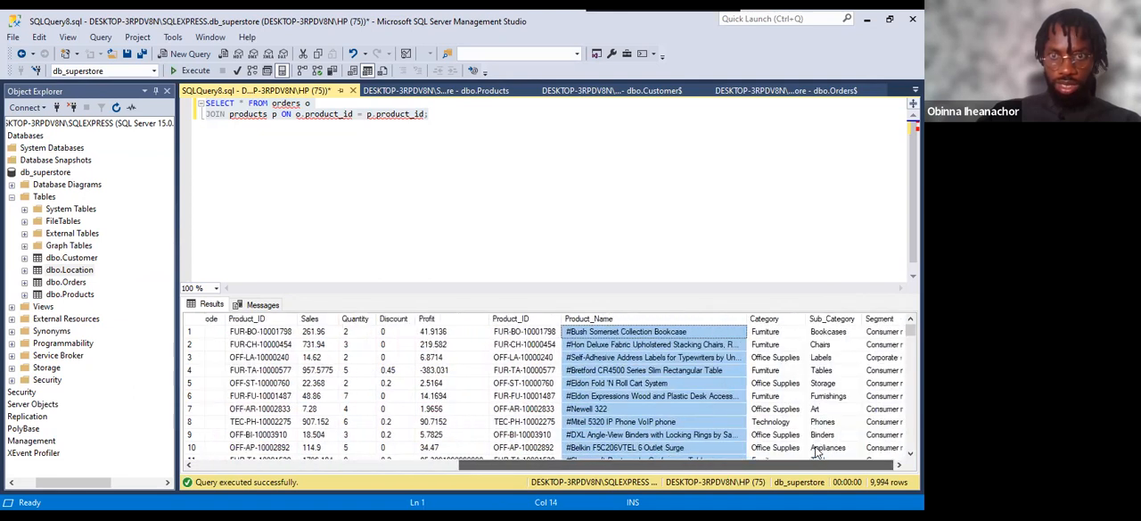
left_click(805, 318)
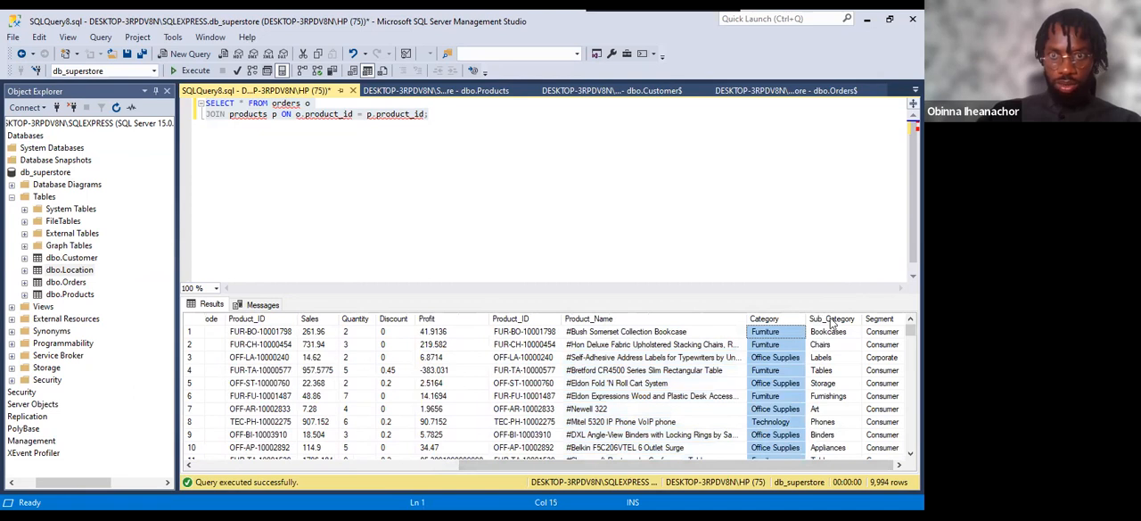
left_click(833, 318)
left_click(881, 319)
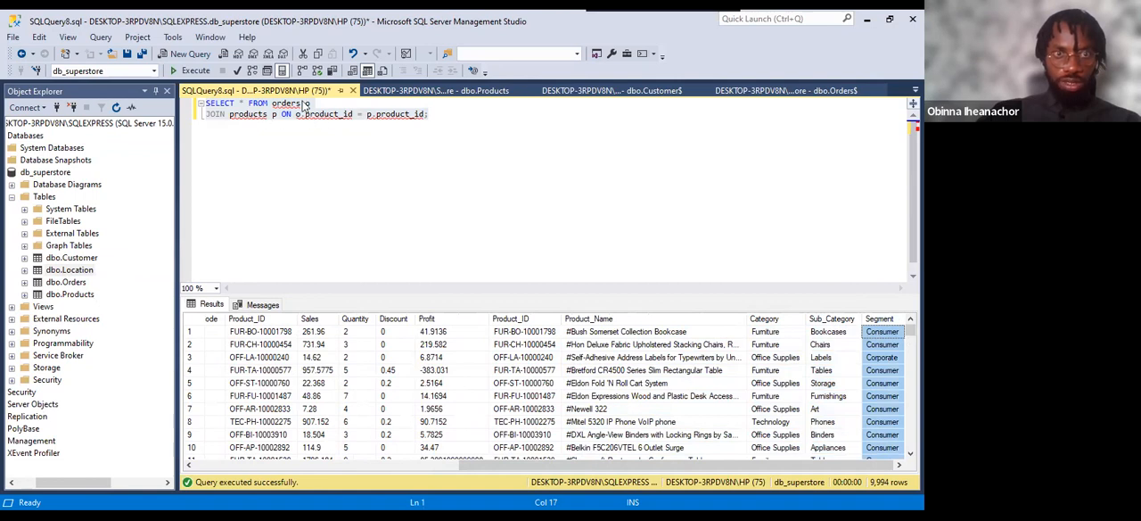
left_click(425, 114)
type(";")
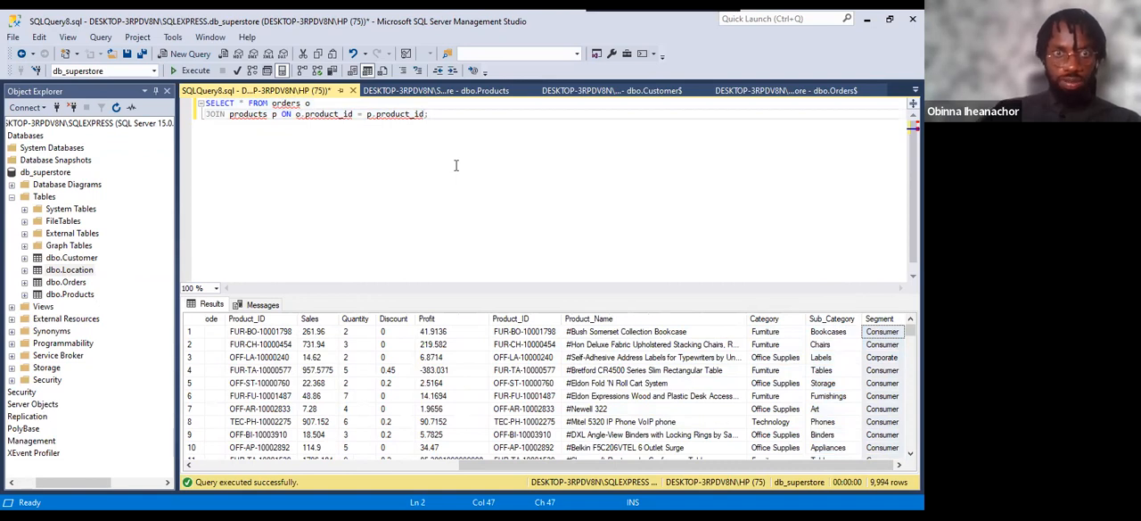
Add a third line to the query after the products condition that begins a customer join with JOIN customer c ON.
key("BackSpace")
key("Return")
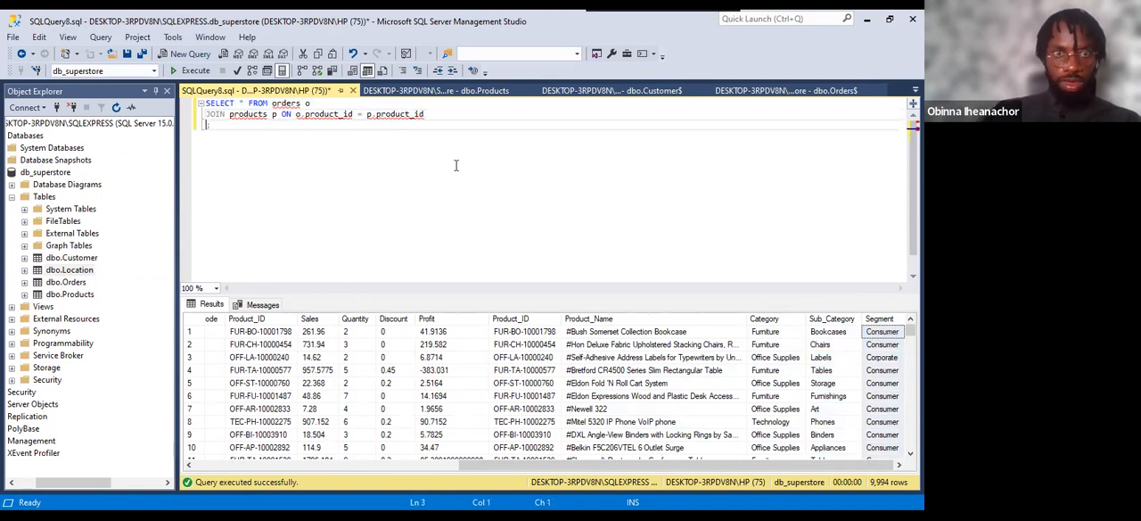
type(";JOIN")
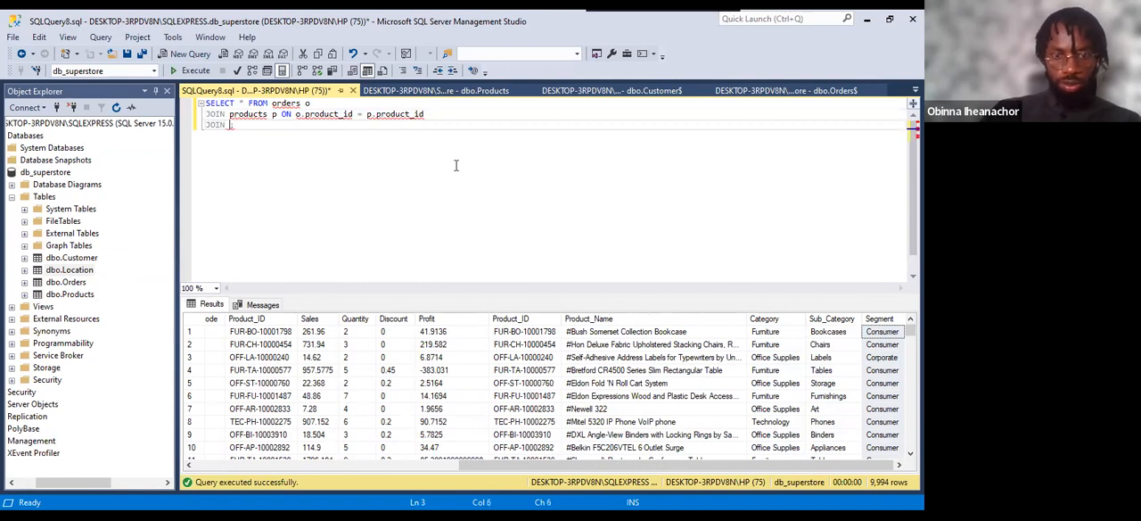
type(" customer ")
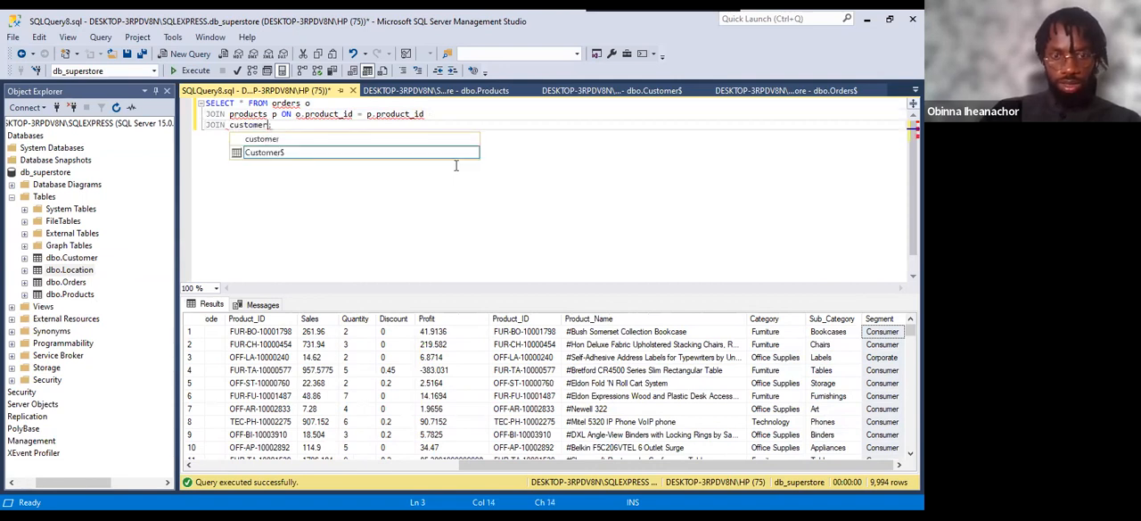
type("c ON")
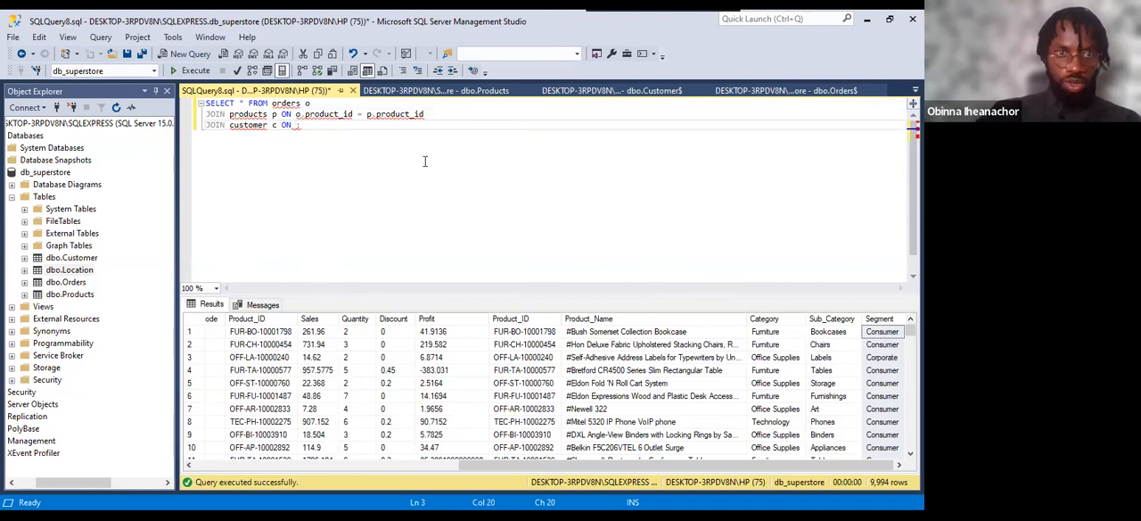
Complete the customer join condition with o.customer_id = c.customer_id;.
type("o.c")
type("ustome")
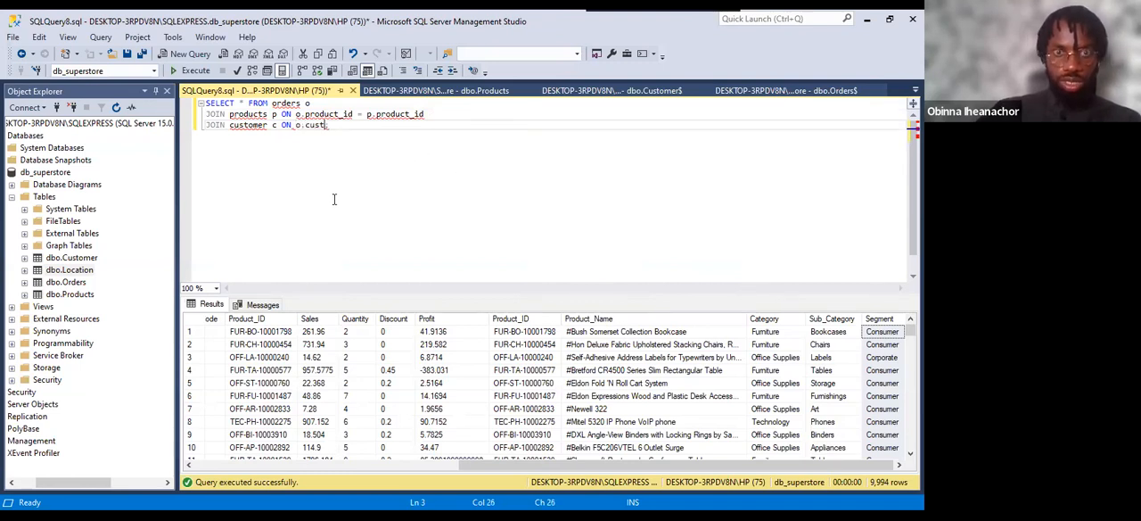
type("r_i")
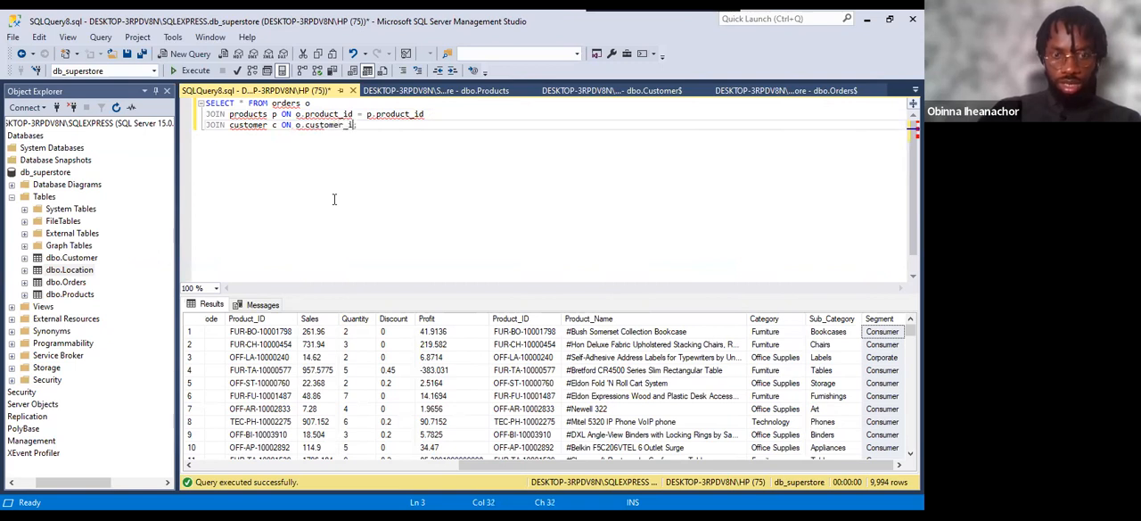
type("d = c.customer_id")
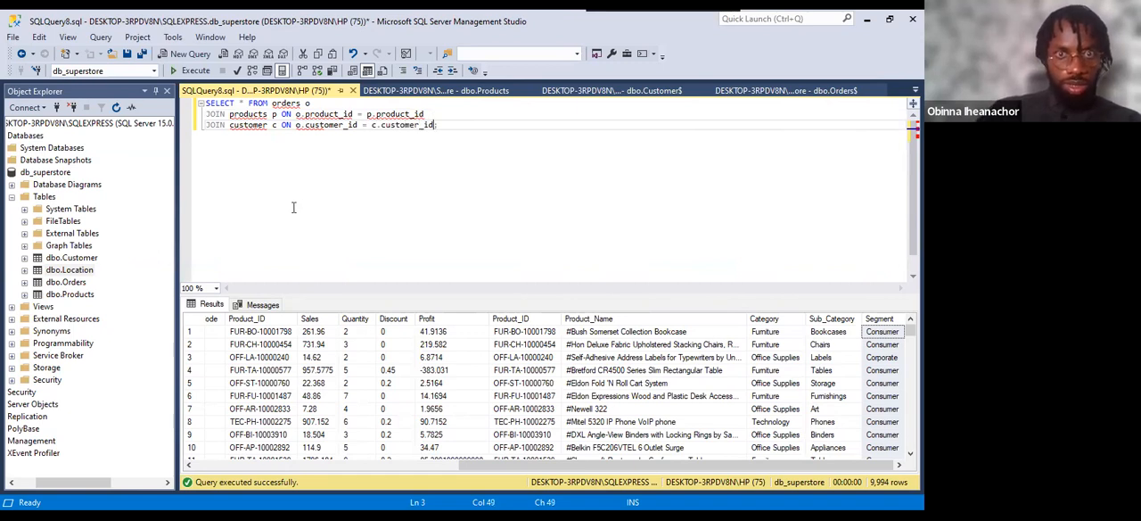
type(";")
Rename the Customer ID column of the dbo.Customer table to Customer_ID and accept the rename.
left_click(73, 259)
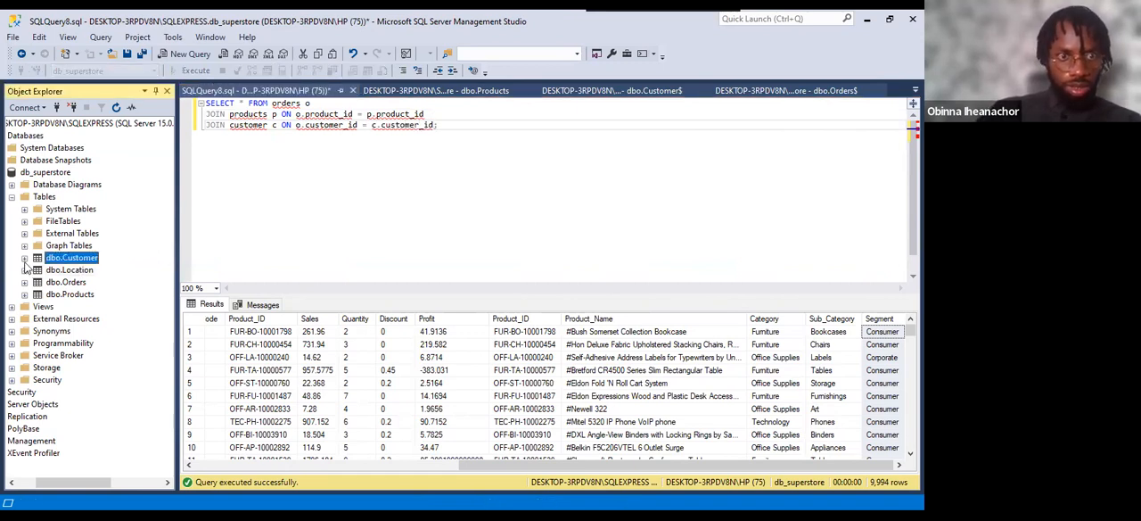
left_click(24, 257)
left_click(36, 269)
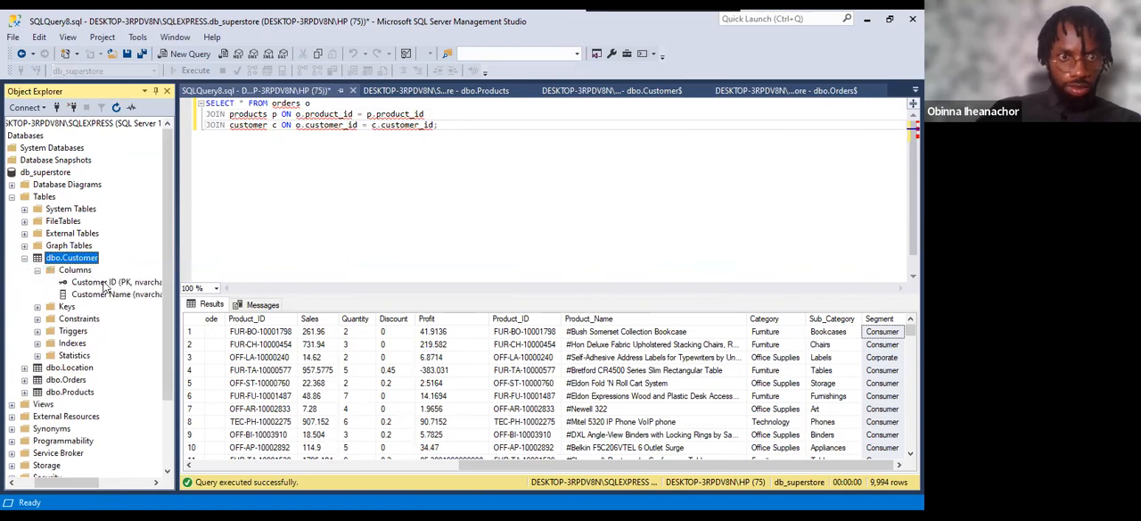
left_click(104, 282)
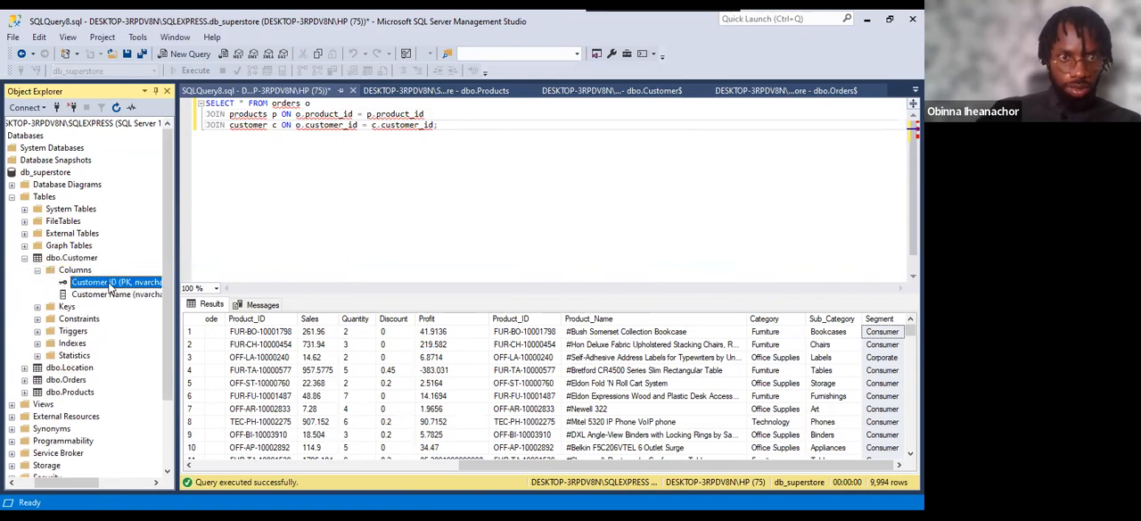
left_click(108, 283)
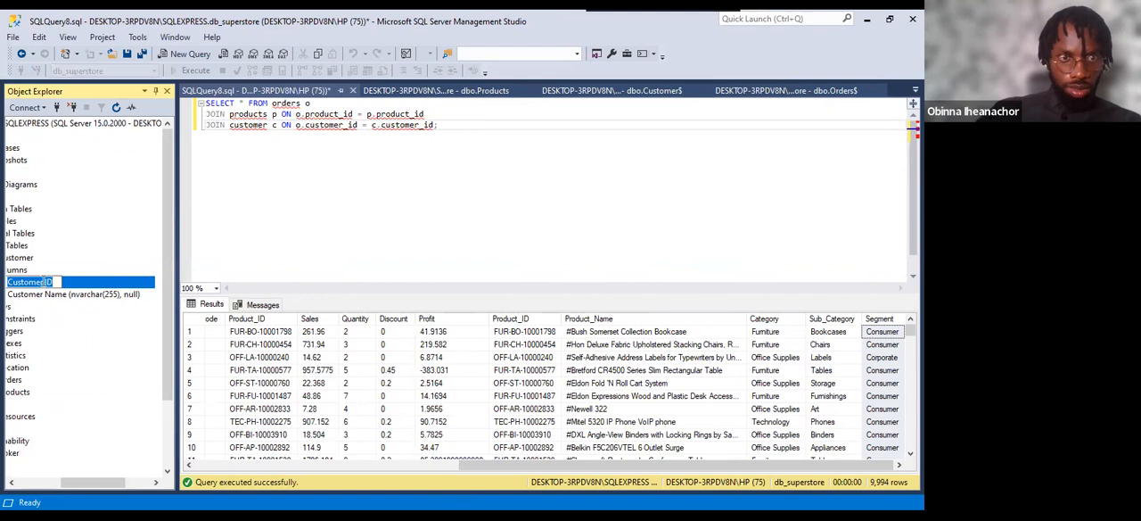
key("BackSpace")
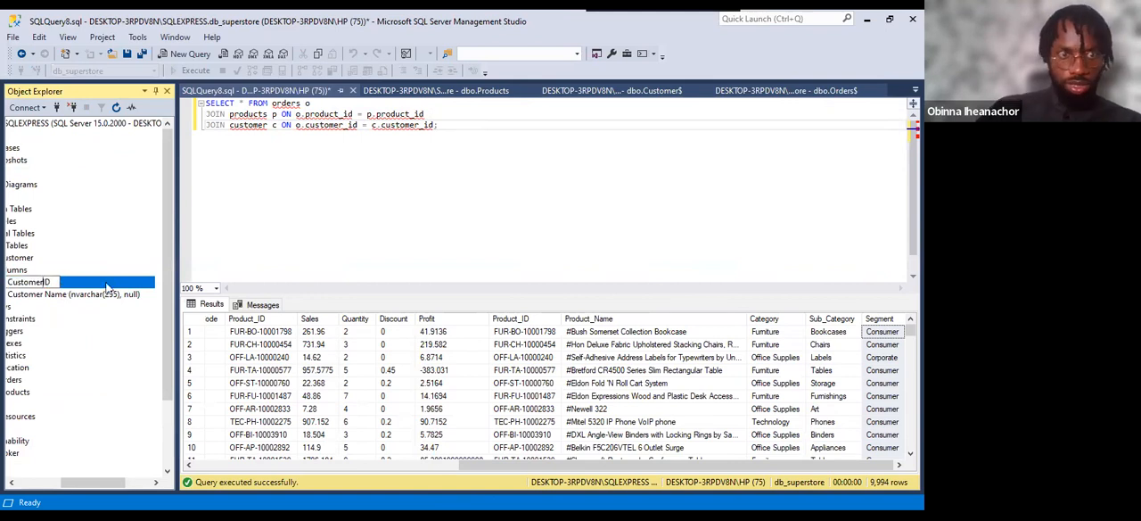
type("_")
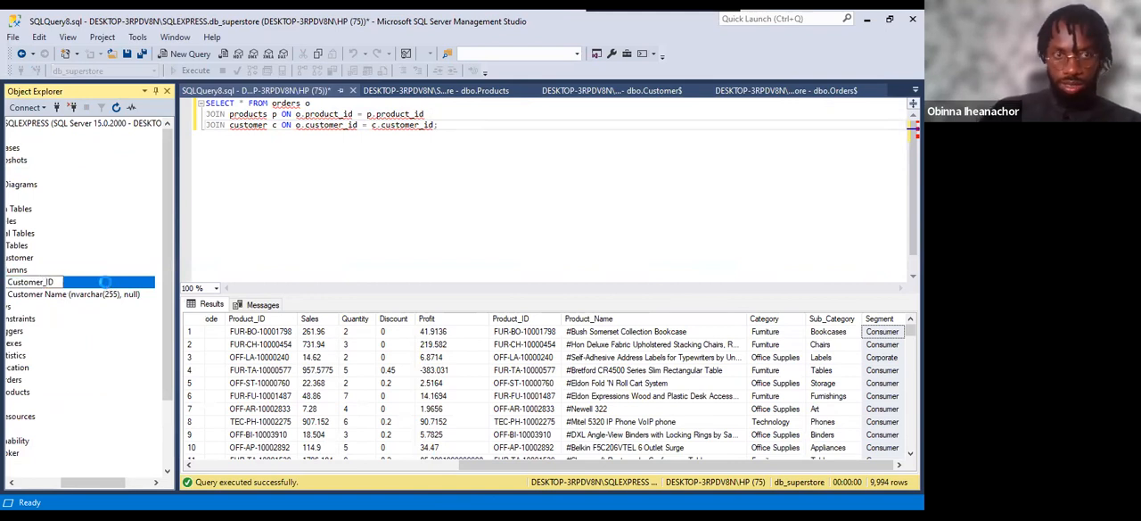
key("Return")
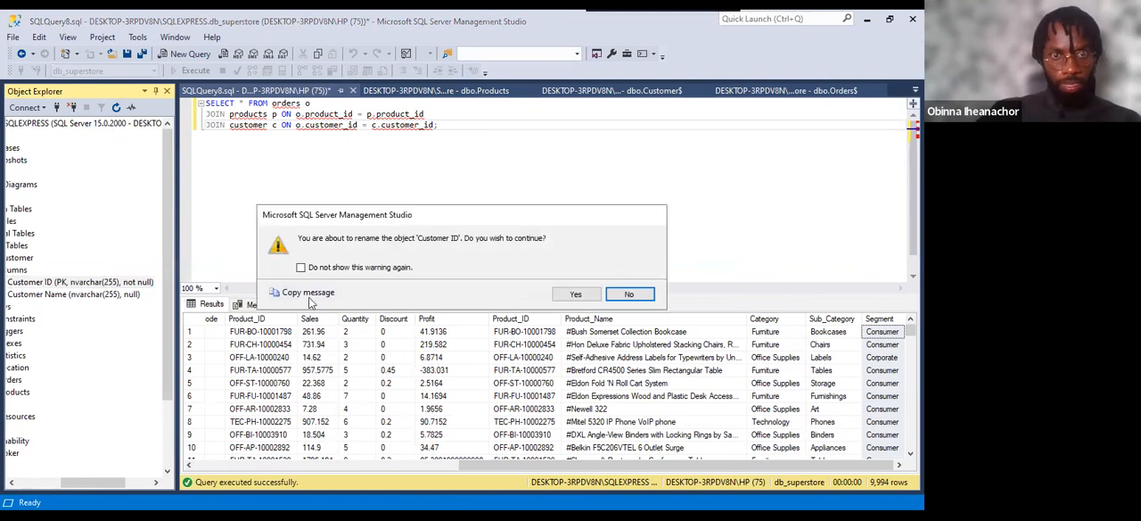
left_click(577, 294)
Rename the Customer ID foreign key column of the dbo.Orders table to Customer_ID and accept the rename.
left_click_drag(484, 464, 448, 465)
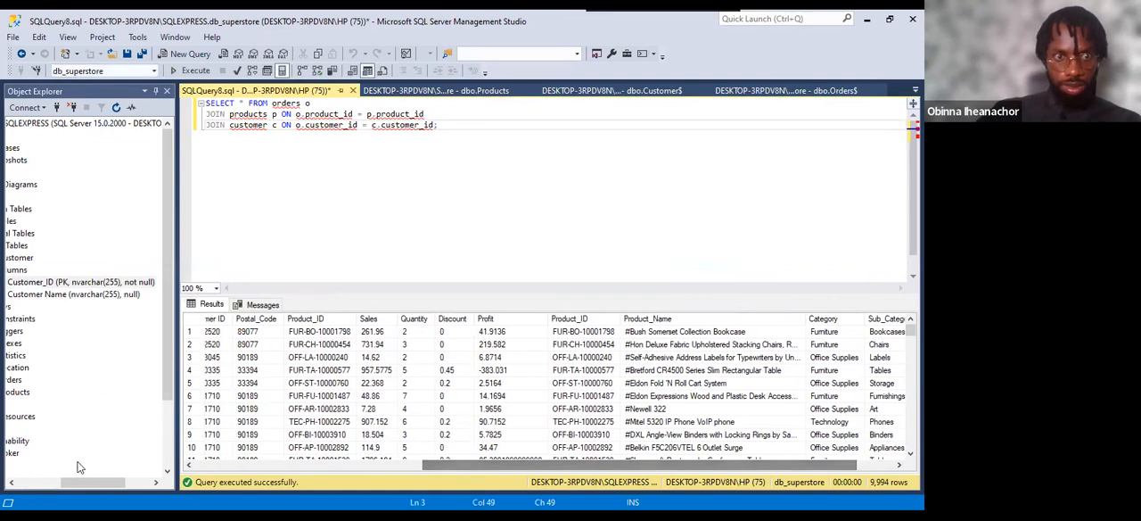
left_click_drag(94, 479, 44, 480)
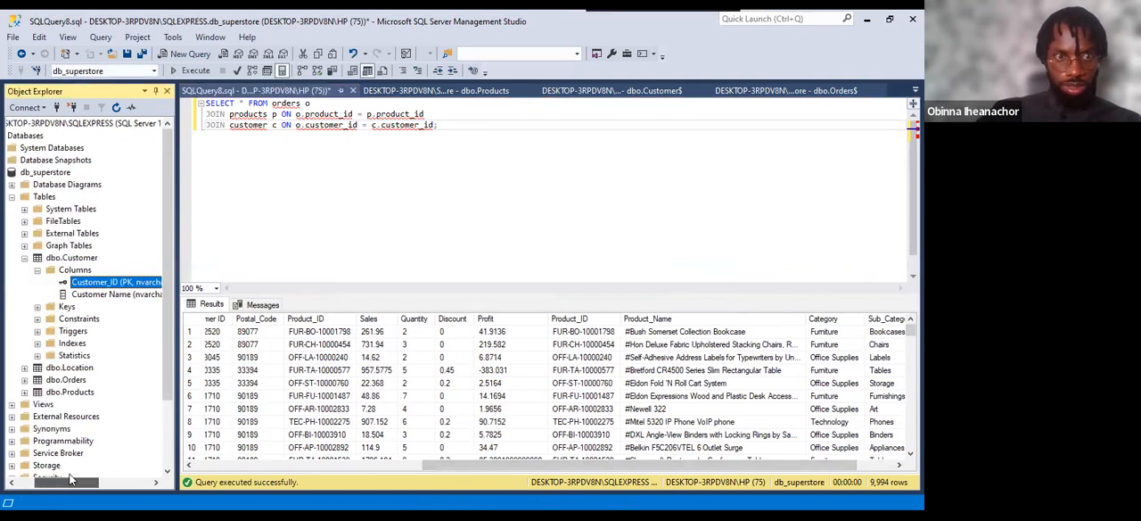
left_click(25, 380)
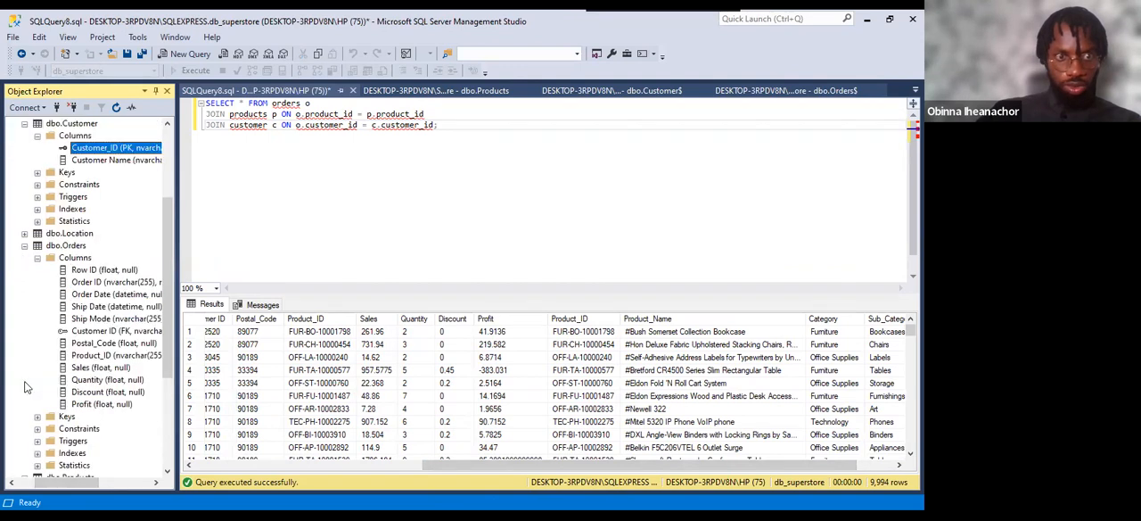
left_click(100, 332)
left_click(99, 335)
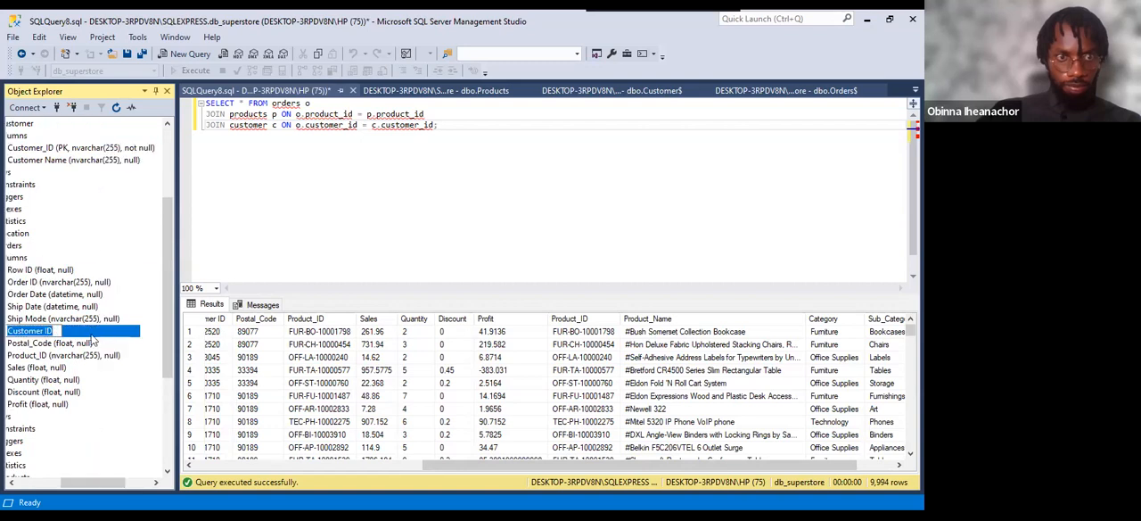
left_click(46, 331)
key("BackSpace")
type("_")
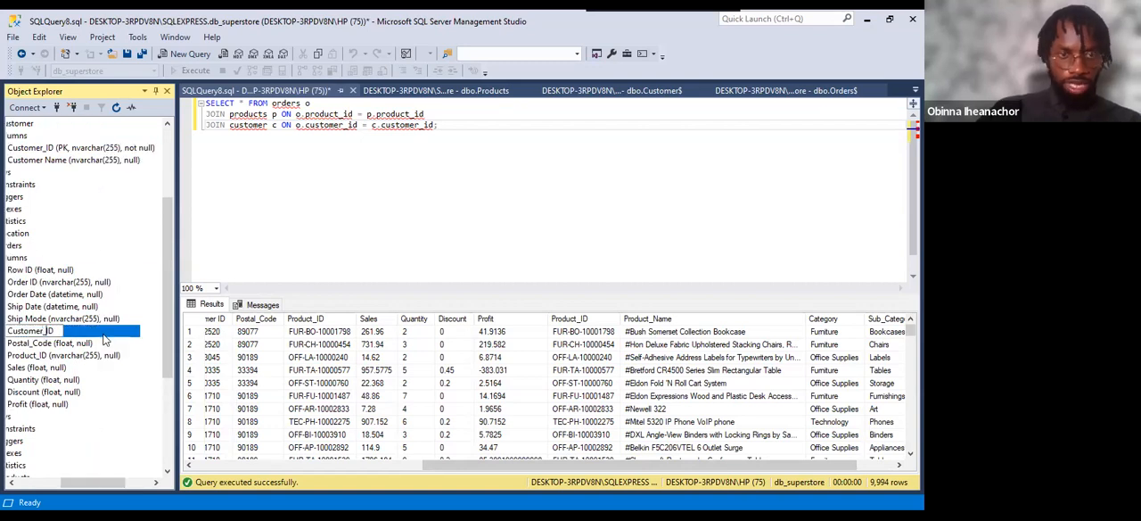
key("Return")
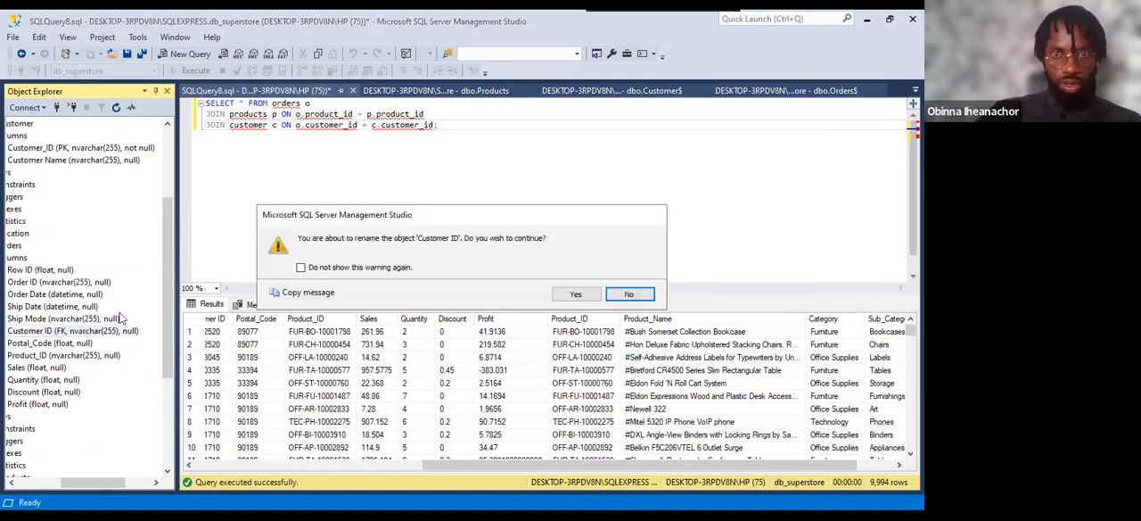
left_click(576, 294)
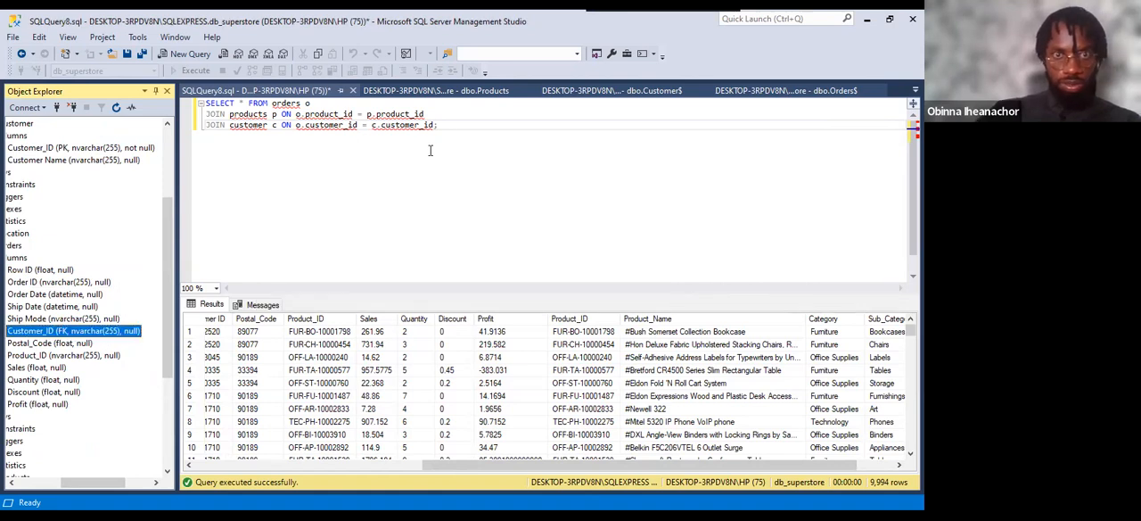
Run the whole query joining orders, products and customer, and locate the last orders column, Profit, in the results.
left_click_drag(441, 127, 189, 89)
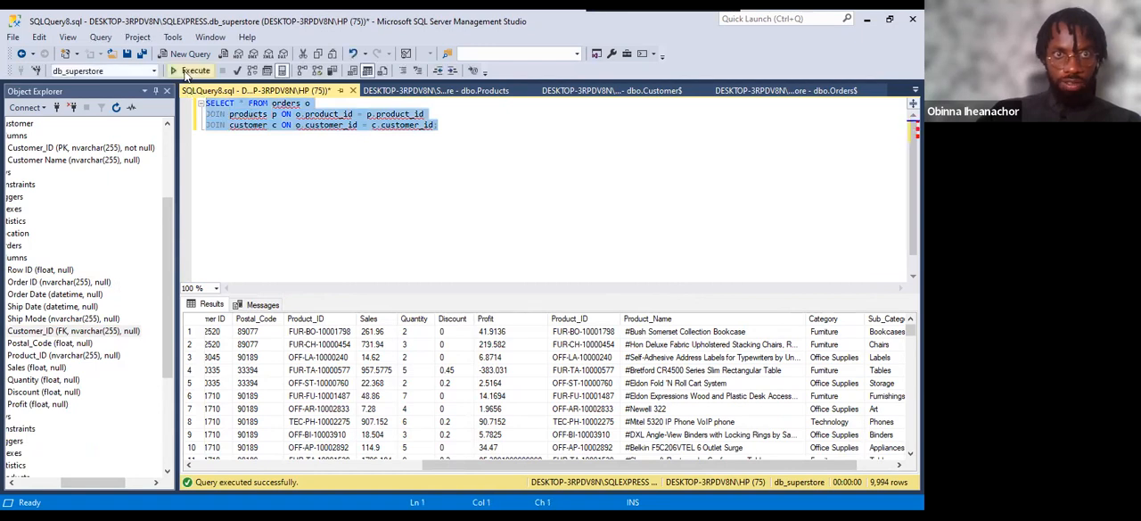
left_click(187, 71)
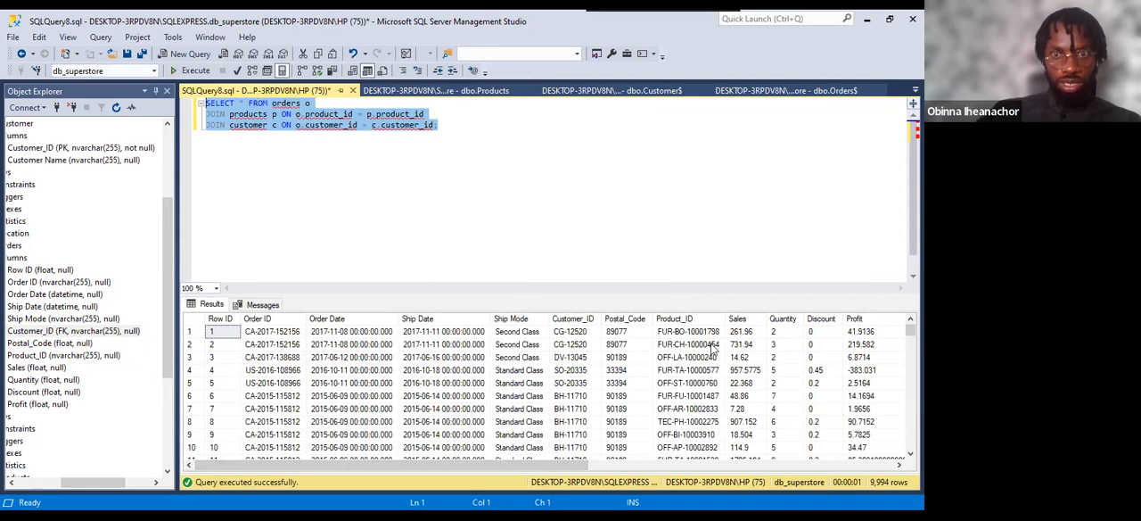
left_click(855, 318)
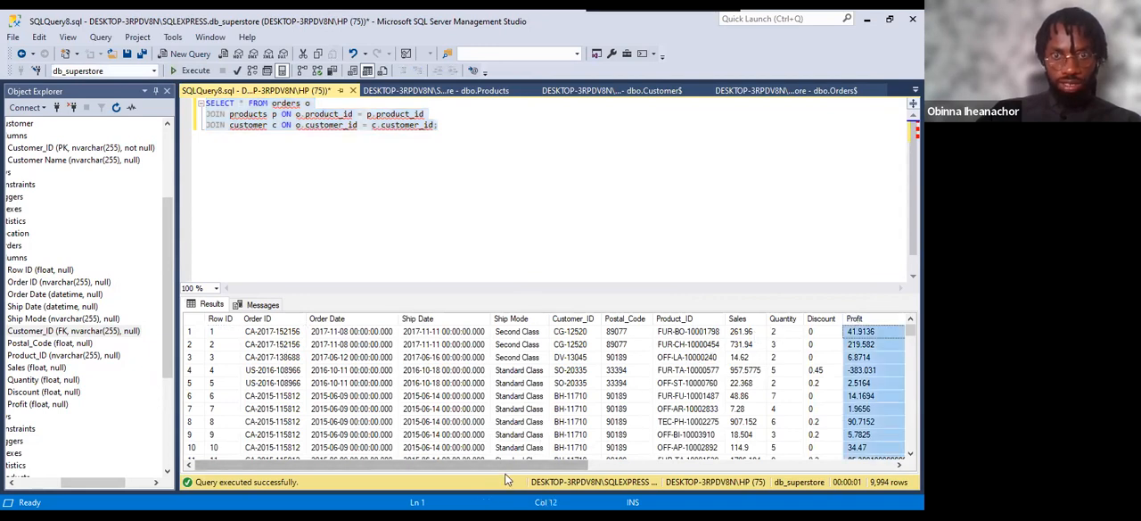
left_click_drag(502, 465, 757, 453)
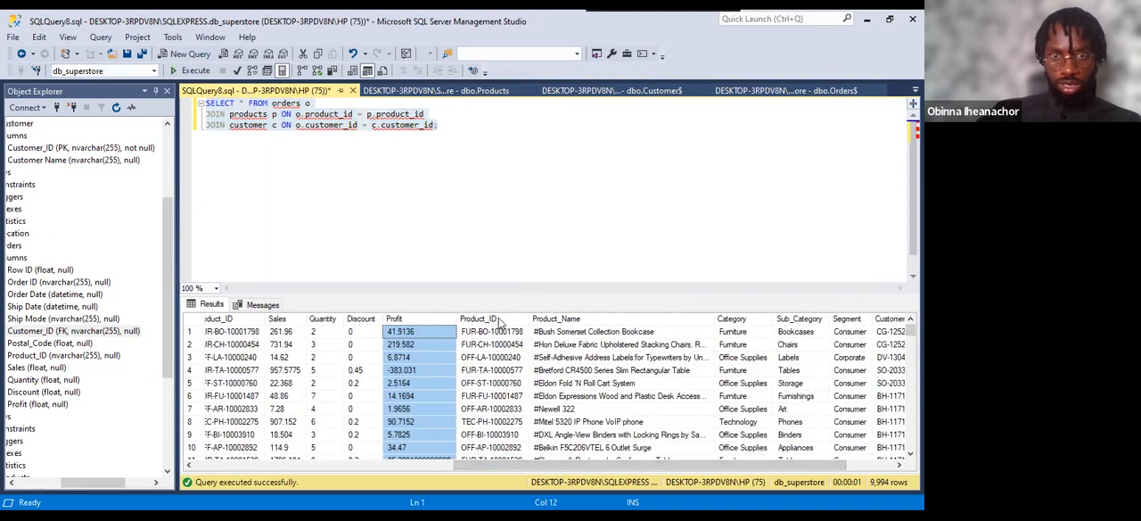
Examine the joined results' products columns from Product_ID to Segment, and the customer columns Customer_ID and Customer Name.
left_click_drag(502, 322, 706, 319)
left_click(766, 320)
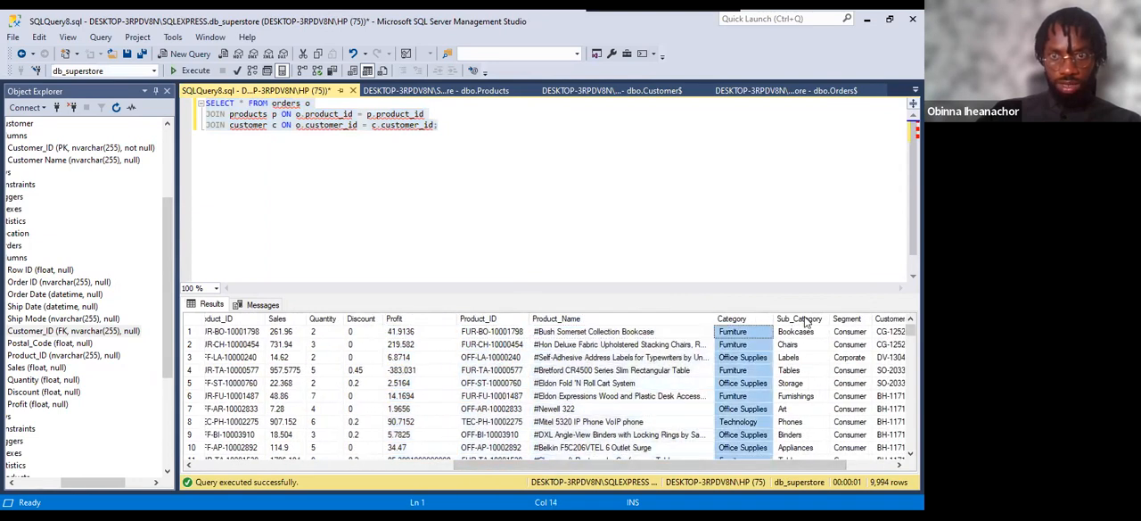
left_click(799, 319)
left_click(848, 319)
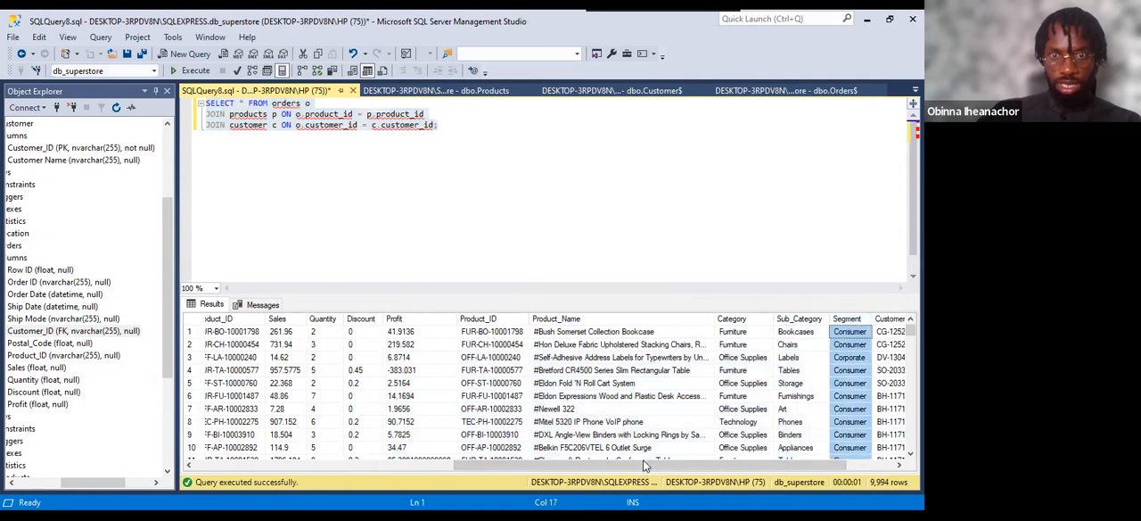
left_click_drag(641, 461, 687, 461)
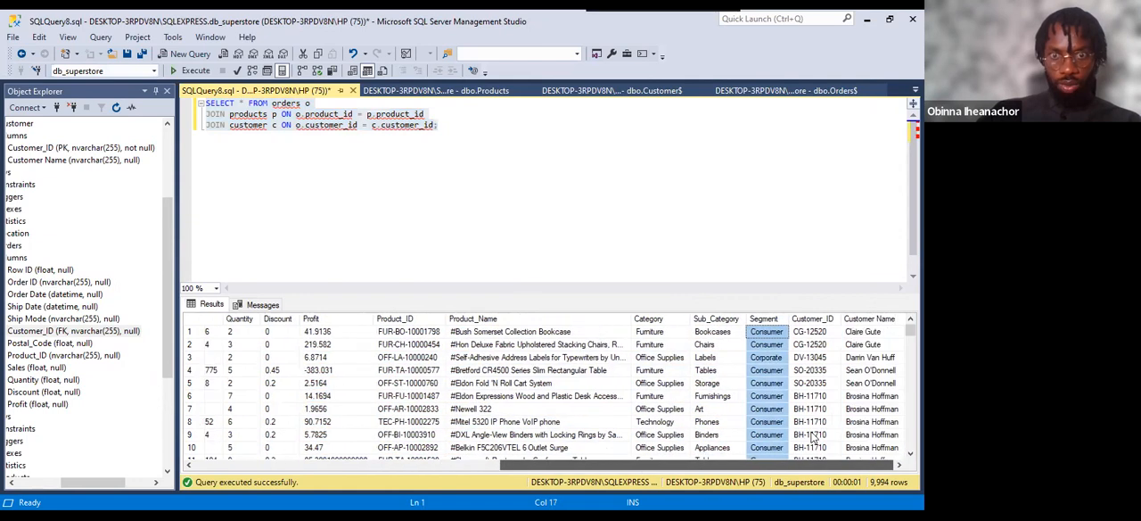
left_click(820, 323)
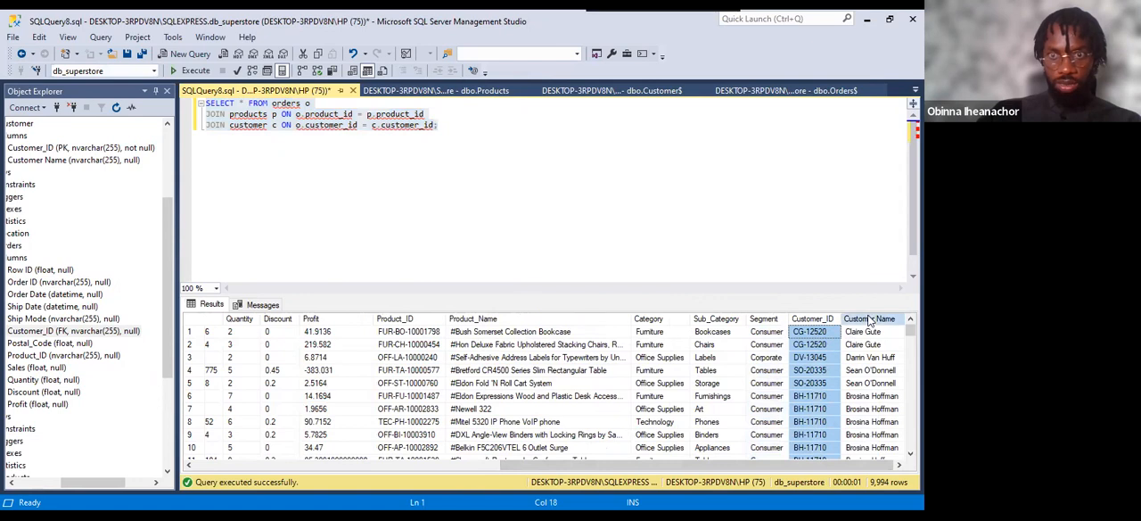
left_click(871, 320)
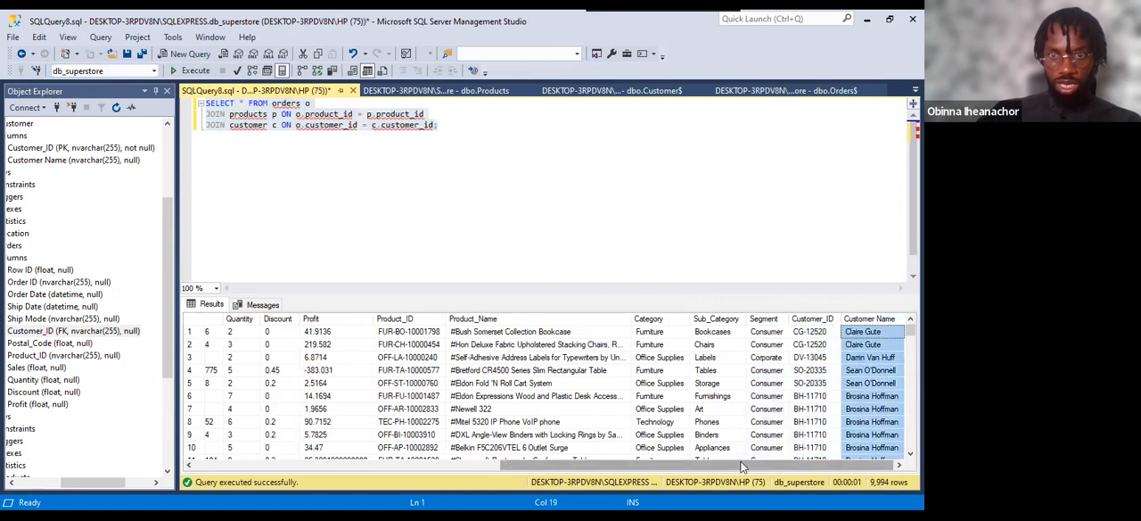
left_click_drag(733, 469, 428, 471)
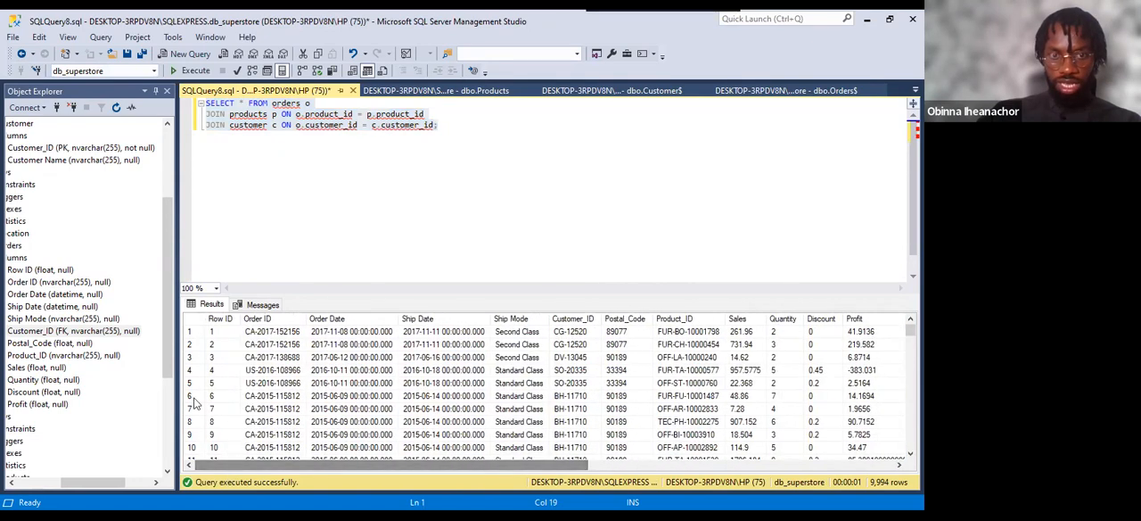
left_click(473, 122)
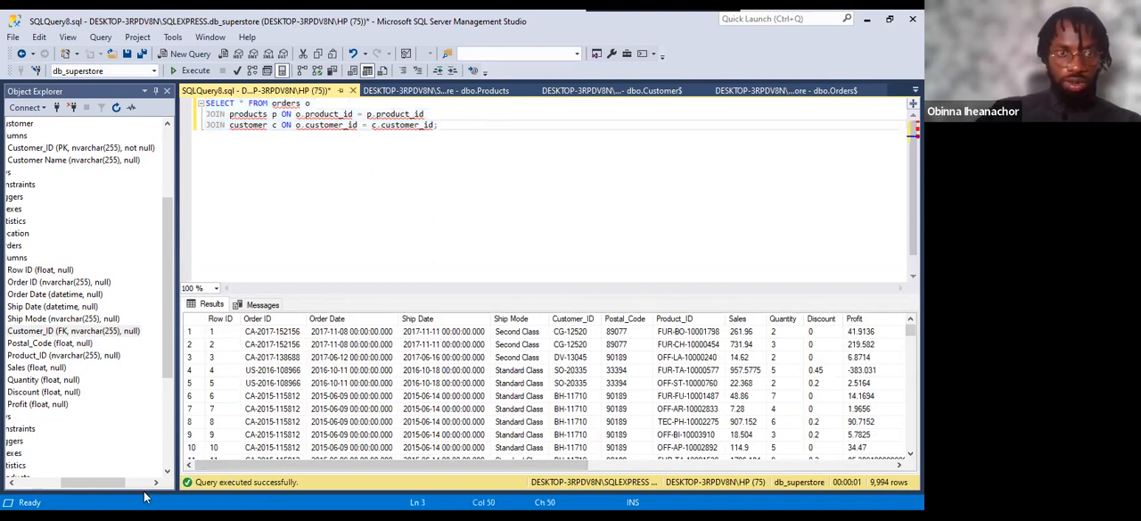
left_click_drag(128, 488, 50, 484)
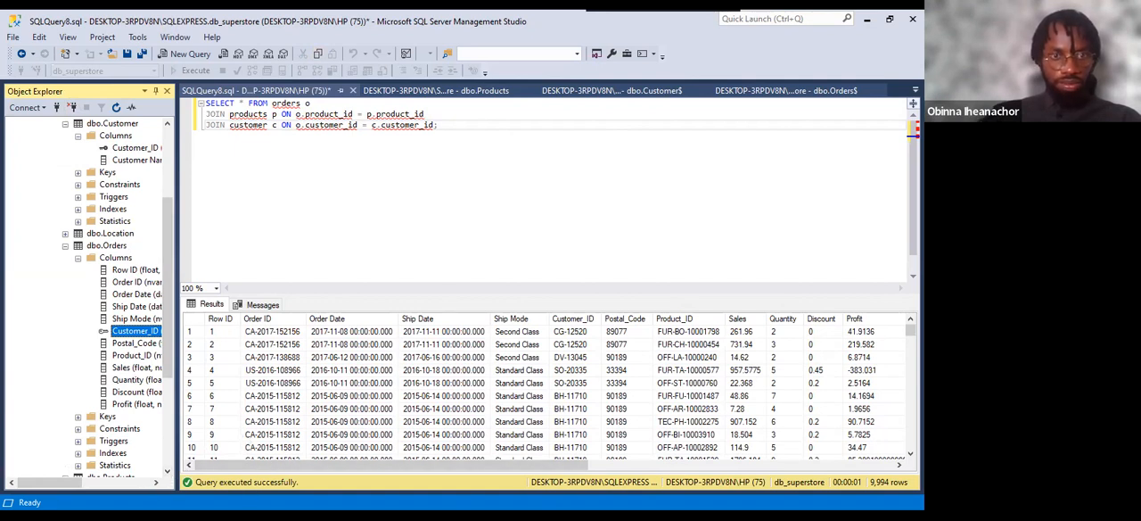
left_click(442, 125)
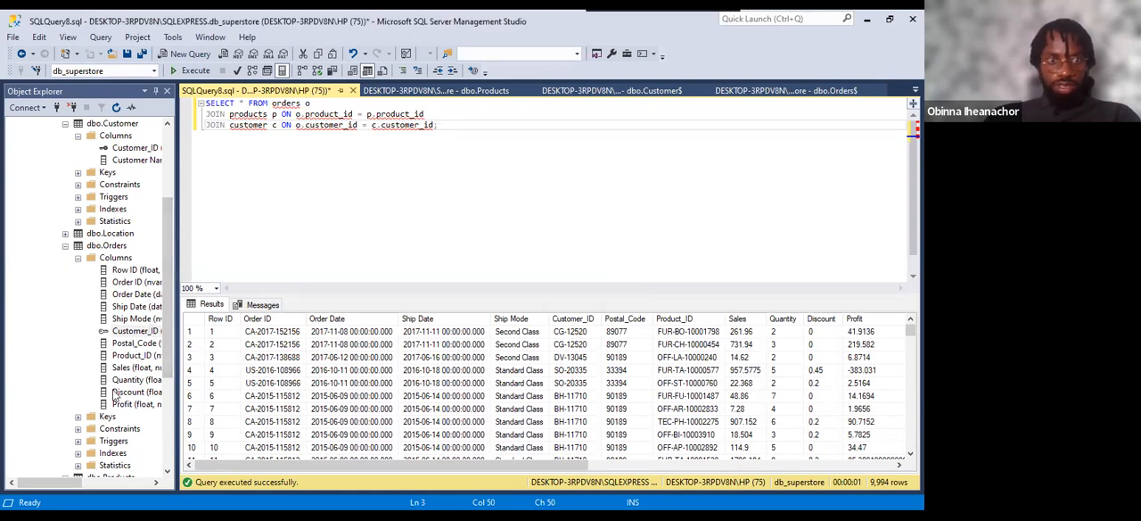
left_click_drag(44, 483, 72, 501)
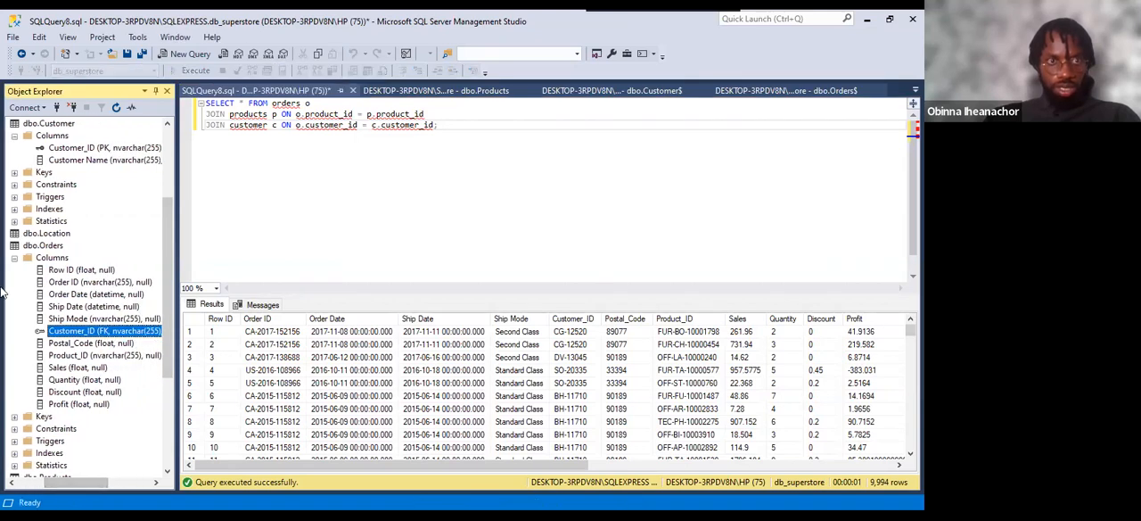
Collapse db_superstore in the object tree and create a new database named db_parch_and_porsey.
left_click_drag(169, 222, 167, 168)
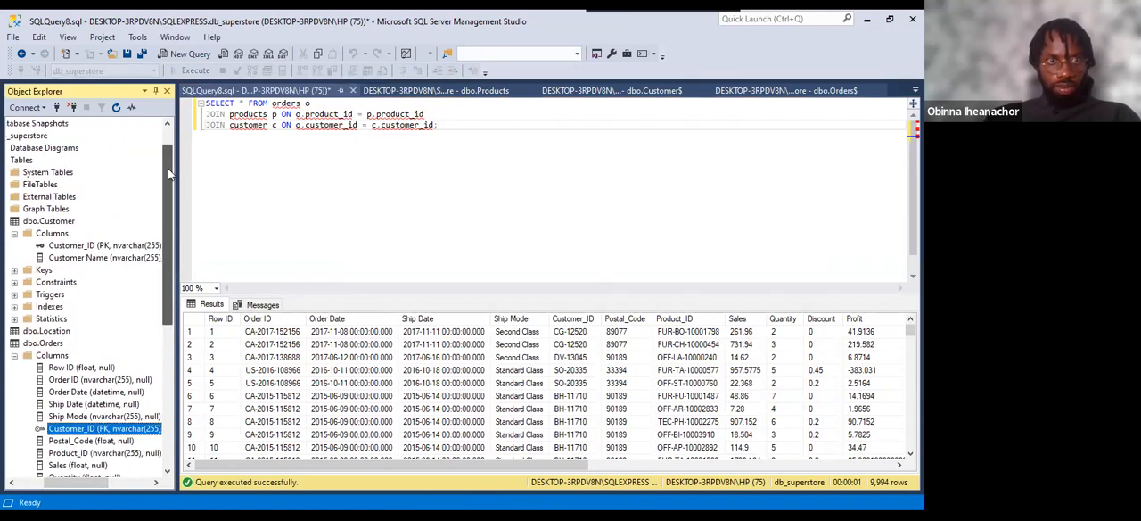
left_click_drag(71, 485, 57, 480)
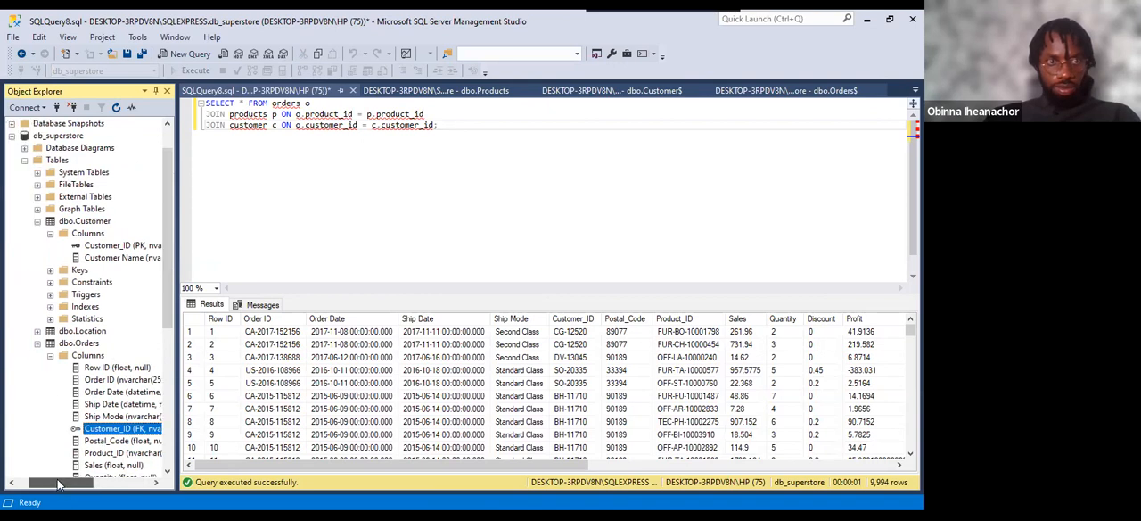
left_click(11, 136)
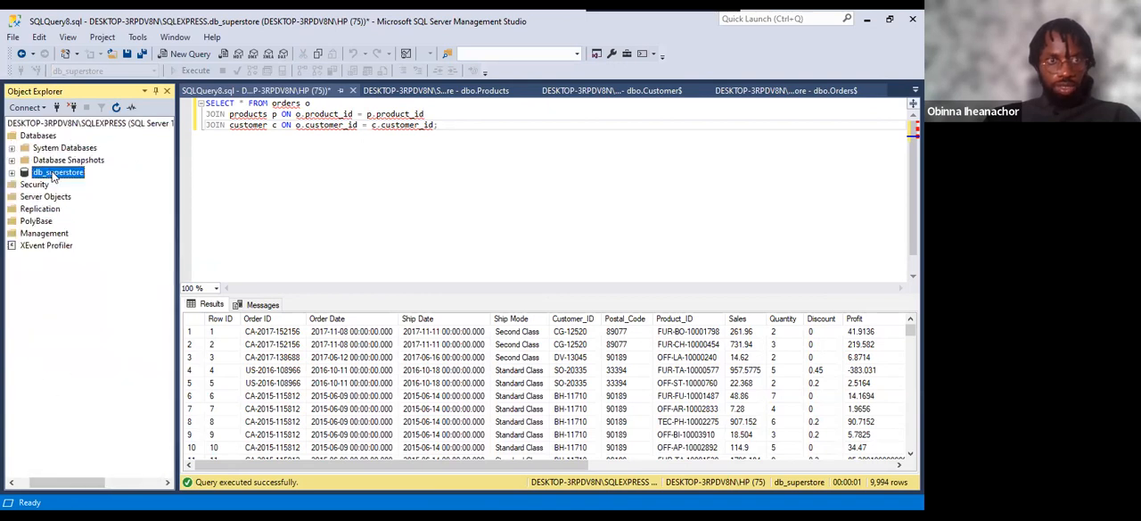
right_click(35, 136)
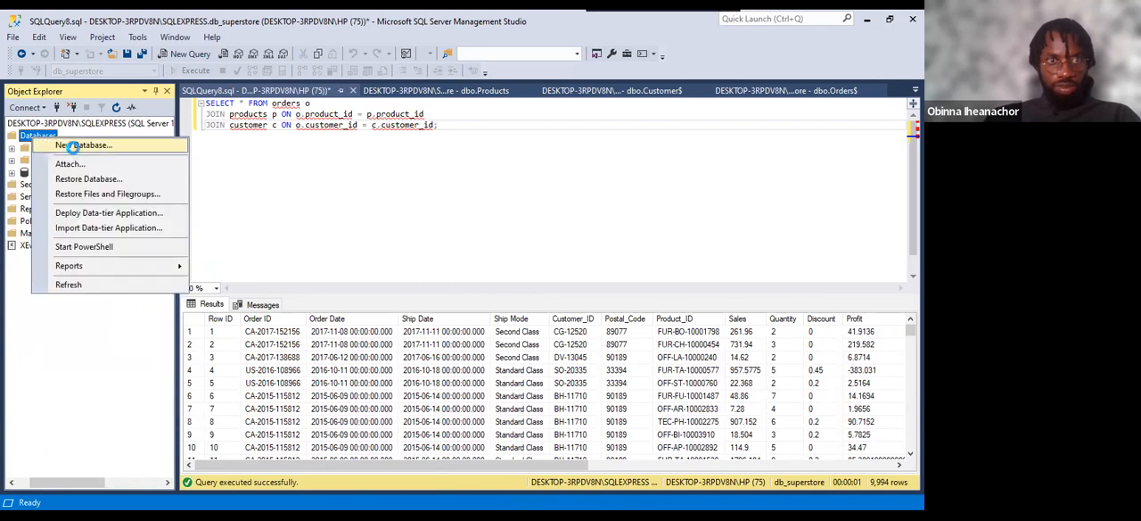
left_click(71, 144)
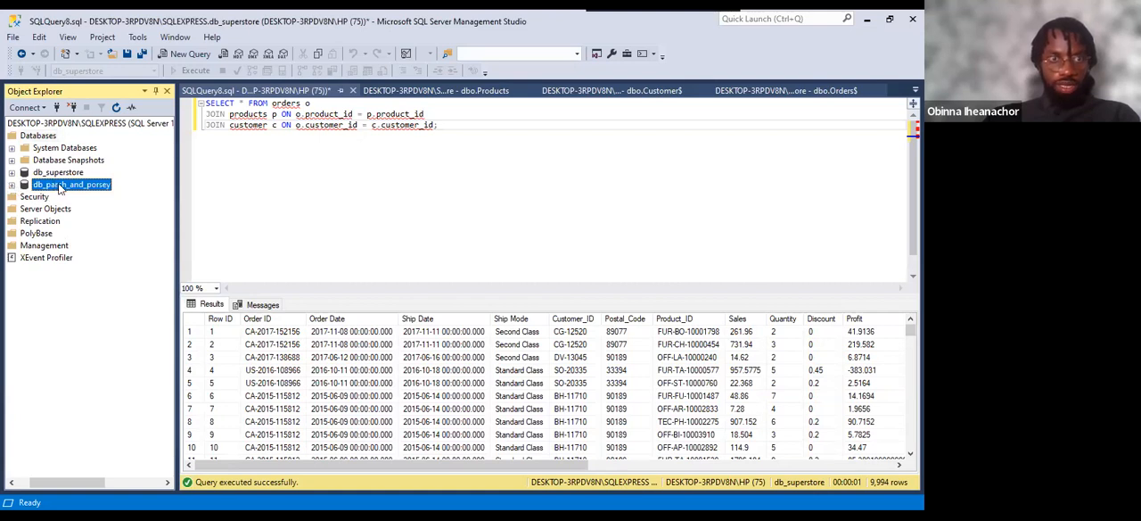
Open a new query on db_parch_and_porsey and paste in the copied script of CREATE TABLE and INSERT INTO statements.
right_click(59, 187)
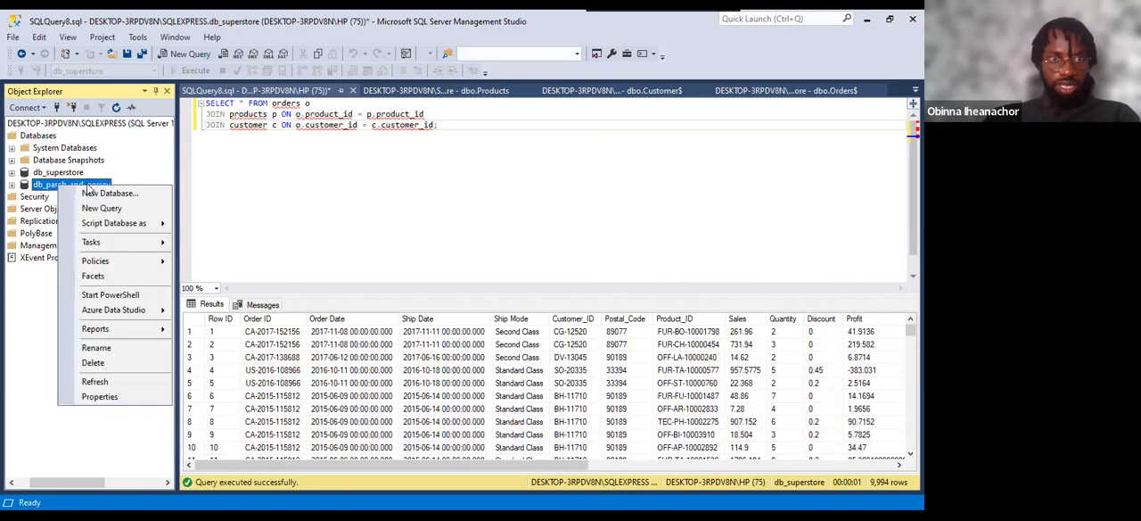
left_click(106, 210)
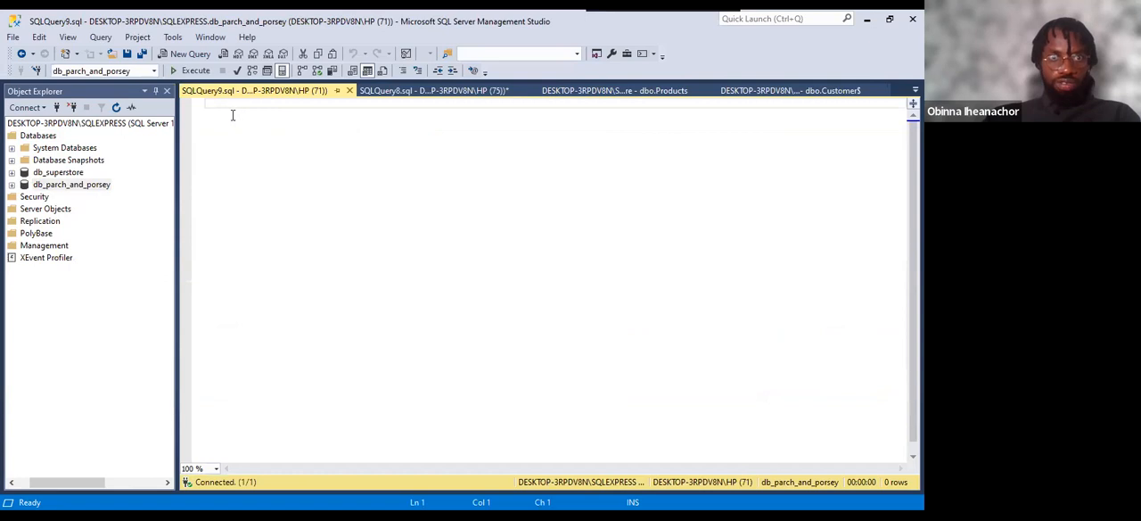
left_click(82, 188)
left_click(85, 185)
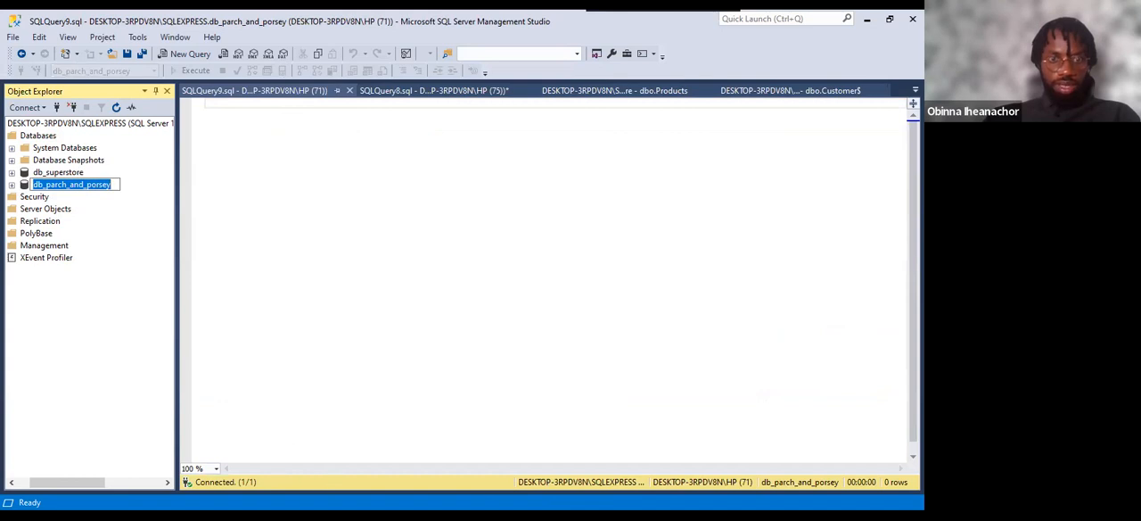
key("alt+Tab")
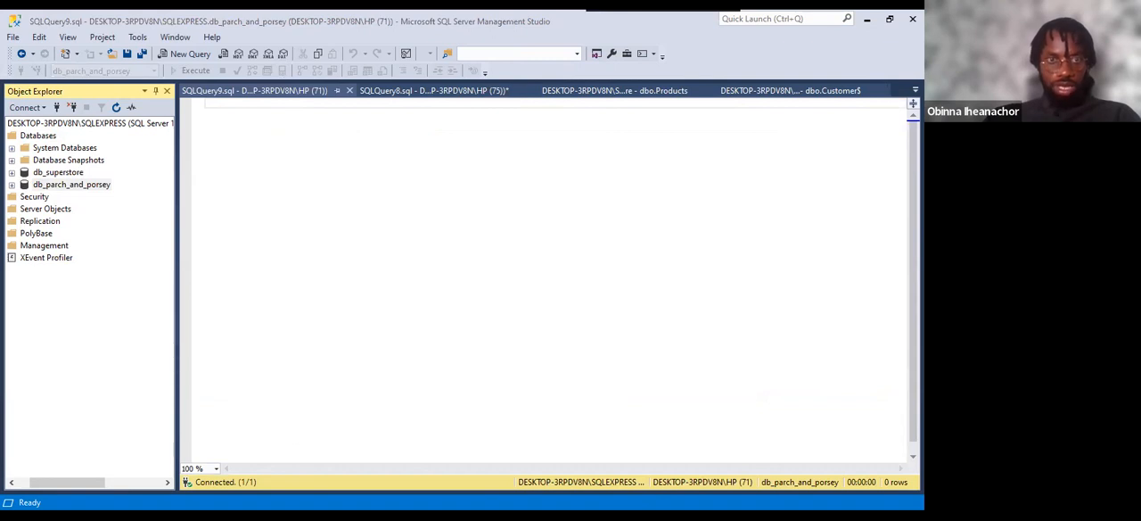
left_click(230, 102)
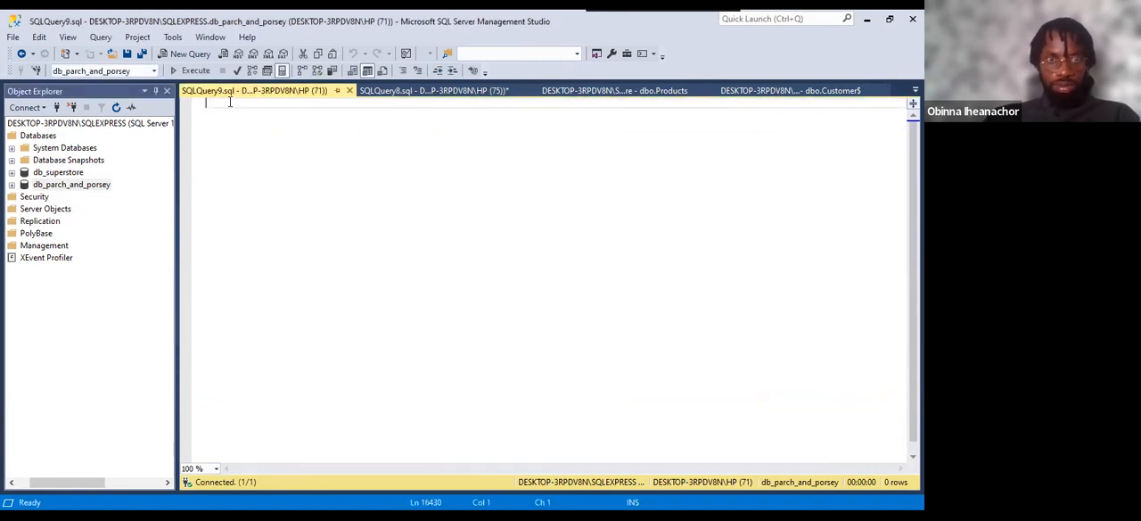
key("ctrl+v")
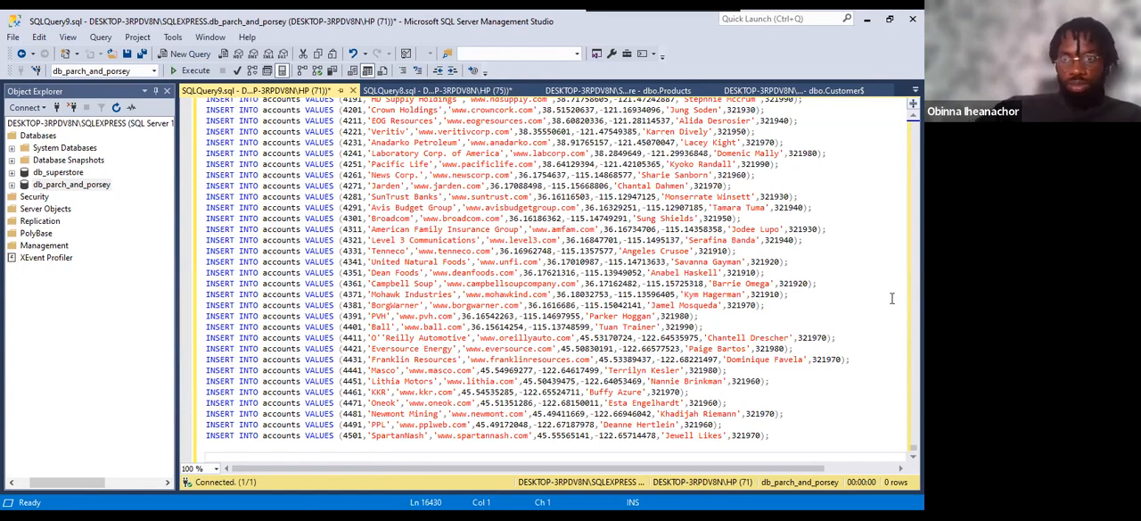
Review the web_events CREATE TABLE statement at the script's start, run the whole script and look through its messages.
left_click_drag(914, 448, 889, 89)
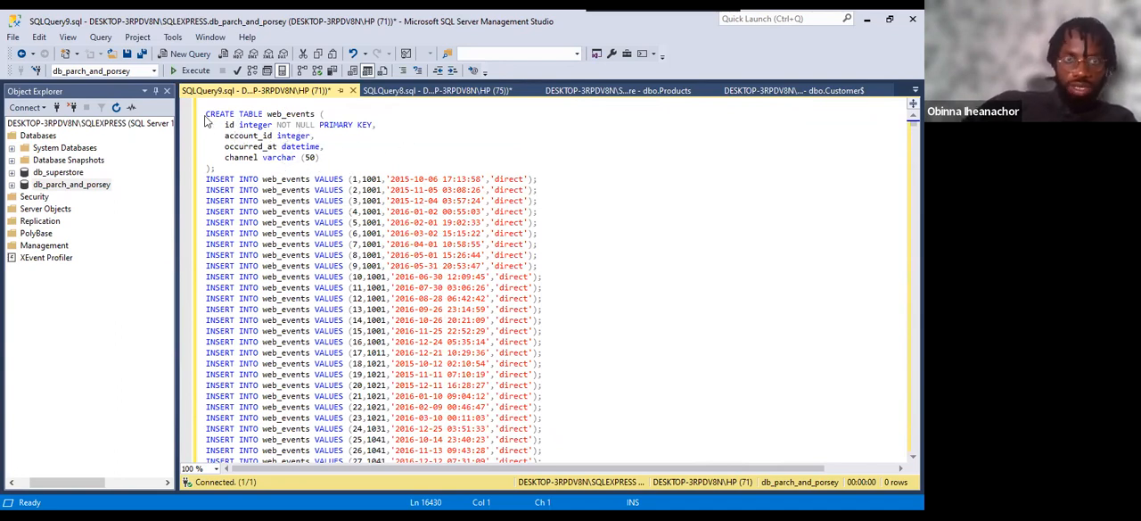
left_click_drag(204, 113, 319, 168)
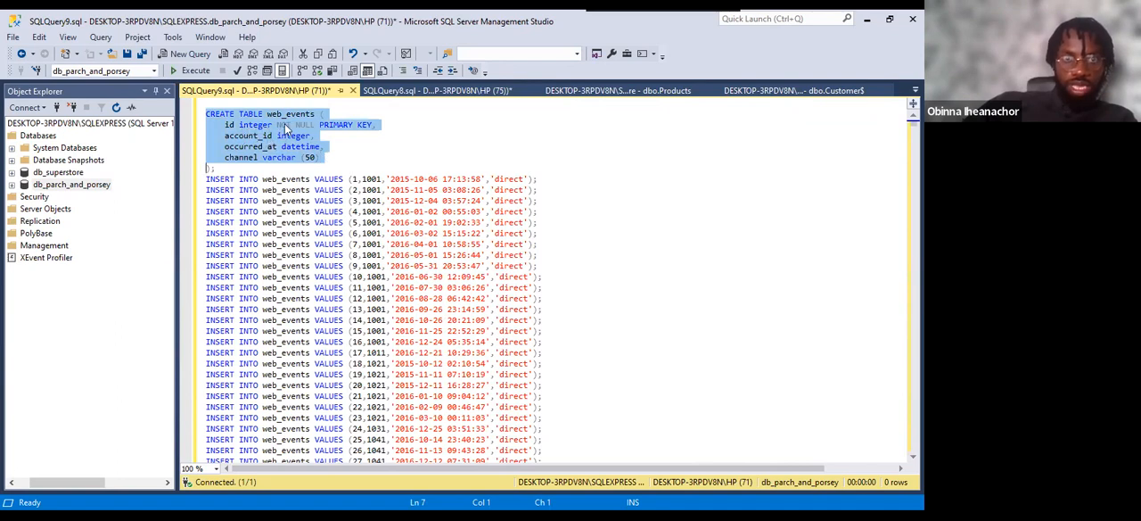
left_click(368, 148)
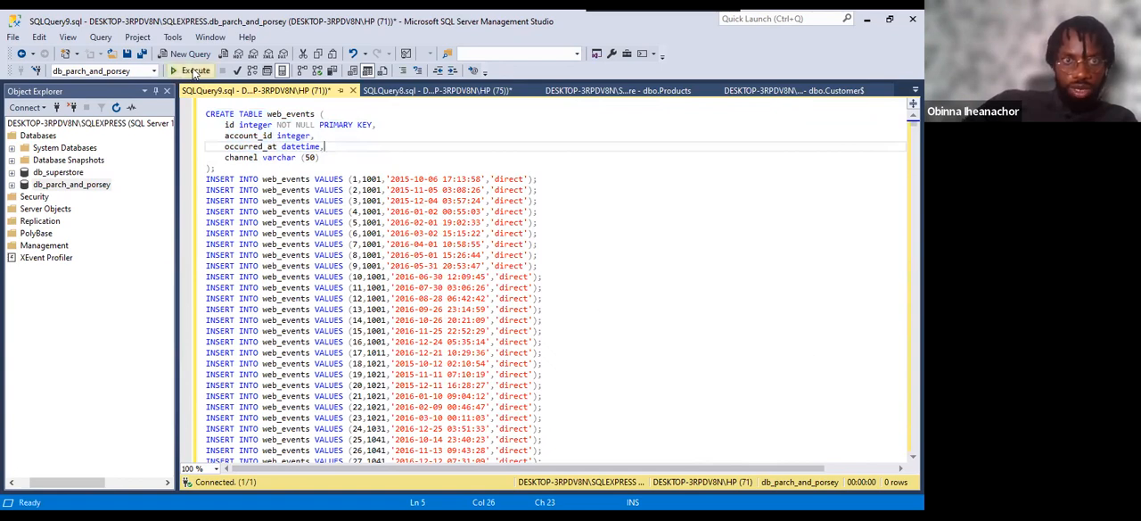
left_click(191, 71)
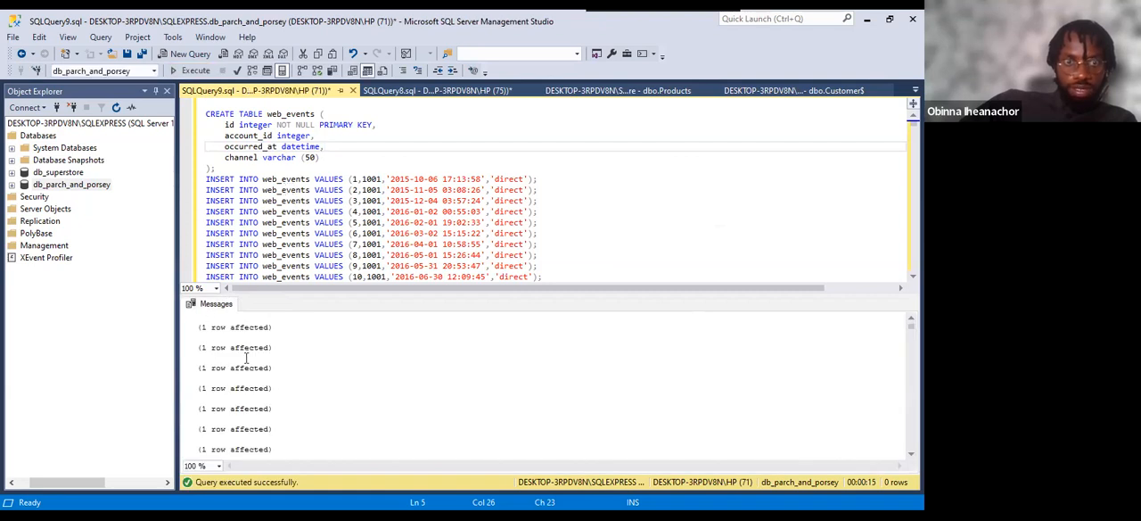
left_click_drag(911, 327, 911, 388)
left_click_drag(912, 422, 912, 327)
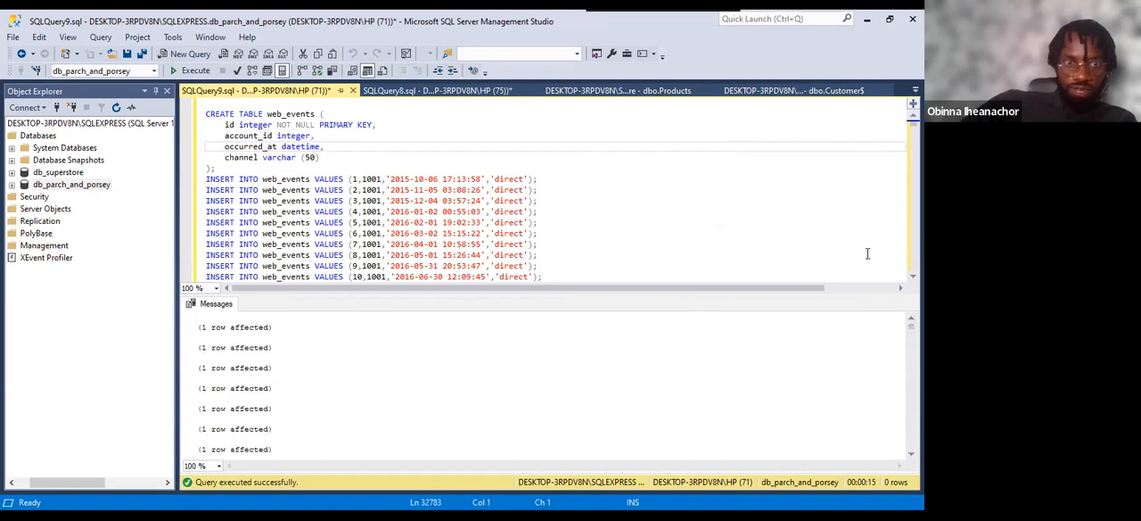
Expand the Tables of db_parch_and_porsey and go through accounts, orders, region, sales_reps and web_events.
left_click(11, 184)
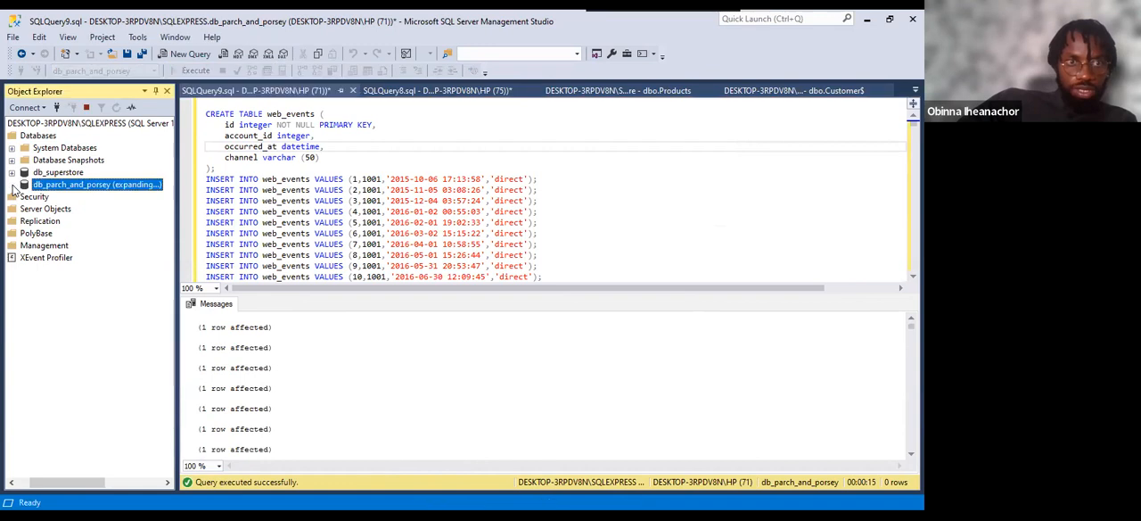
left_click(25, 211)
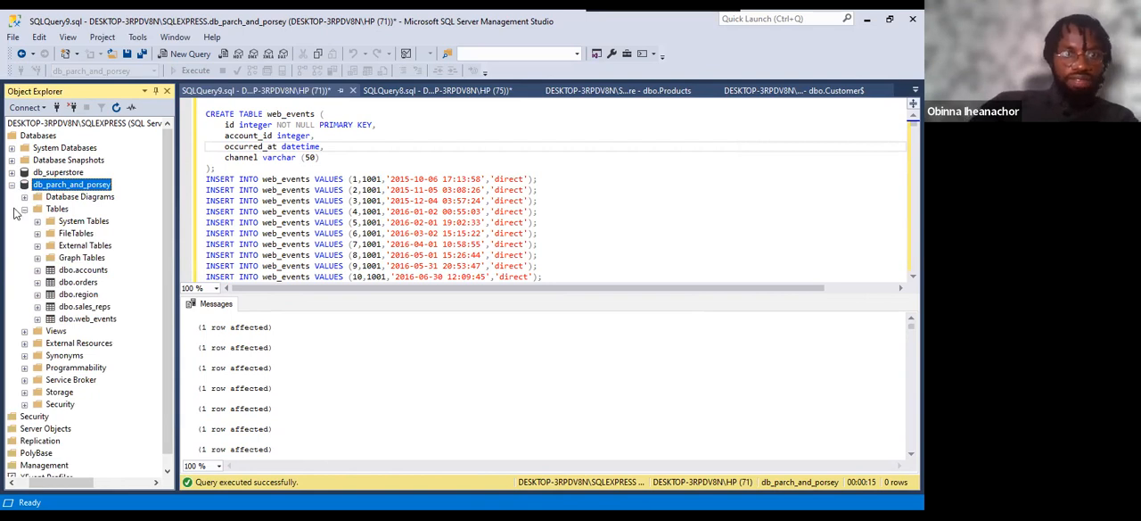
left_click(97, 271)
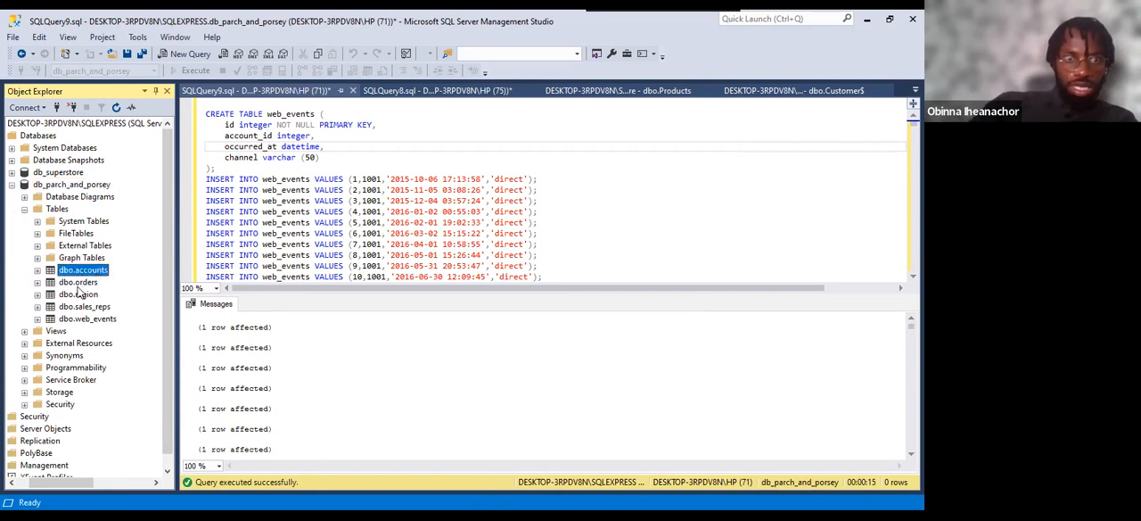
left_click(79, 283)
left_click(85, 295)
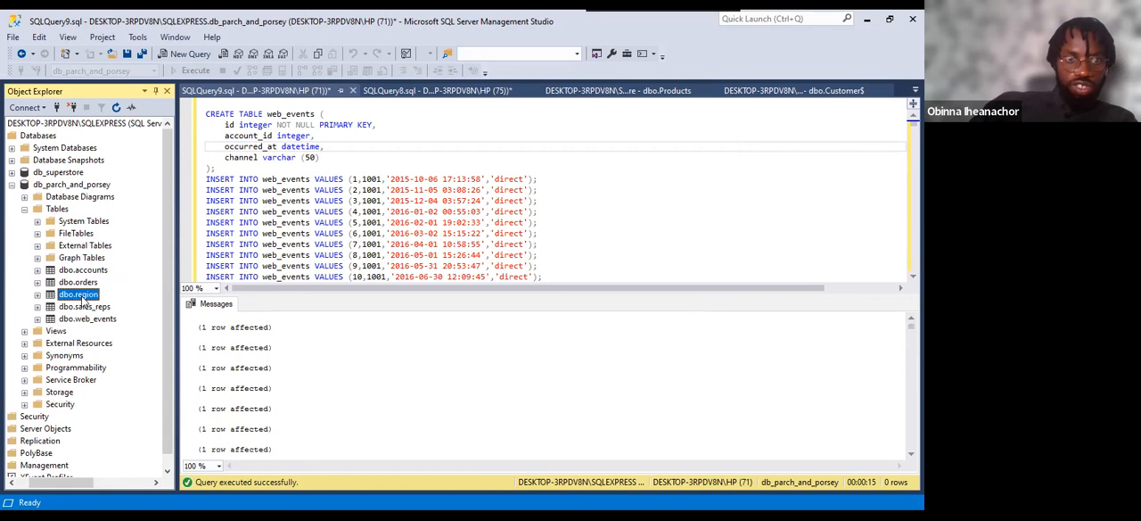
left_click(86, 307)
left_click(90, 319)
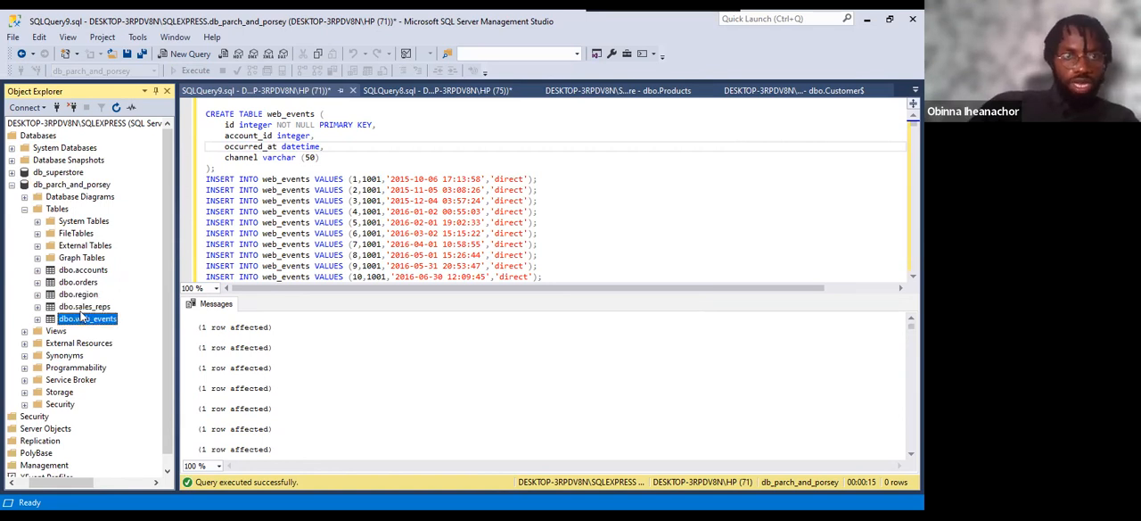
Select the top 1000 rows of the dbo.accounts table.
left_click(77, 273)
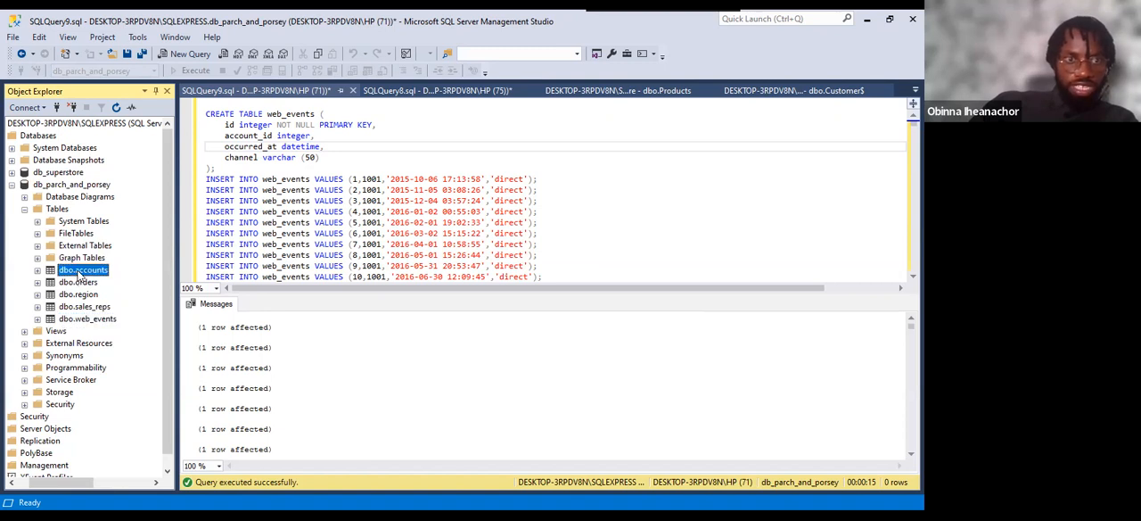
right_click(78, 282)
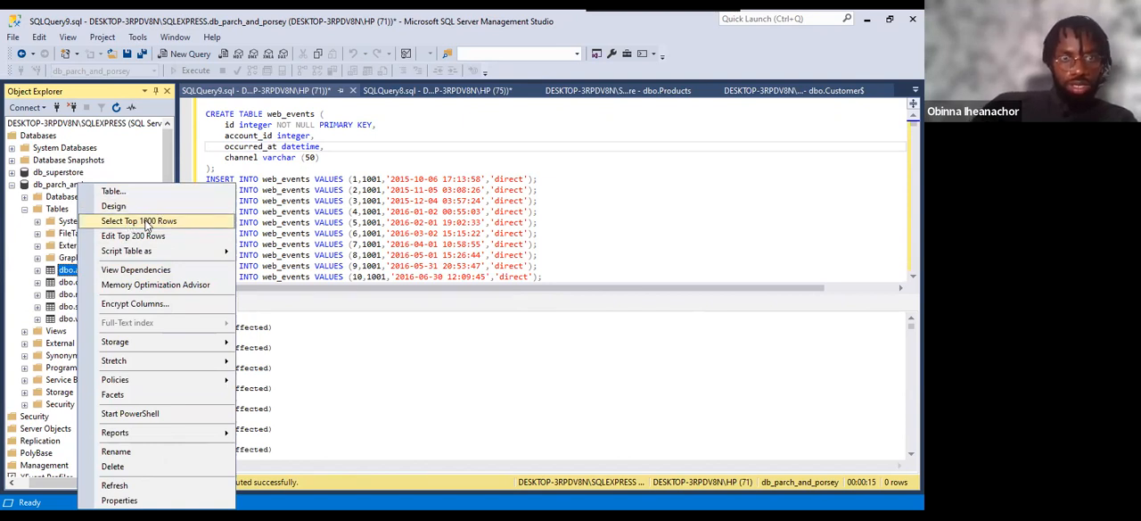
left_click(146, 223)
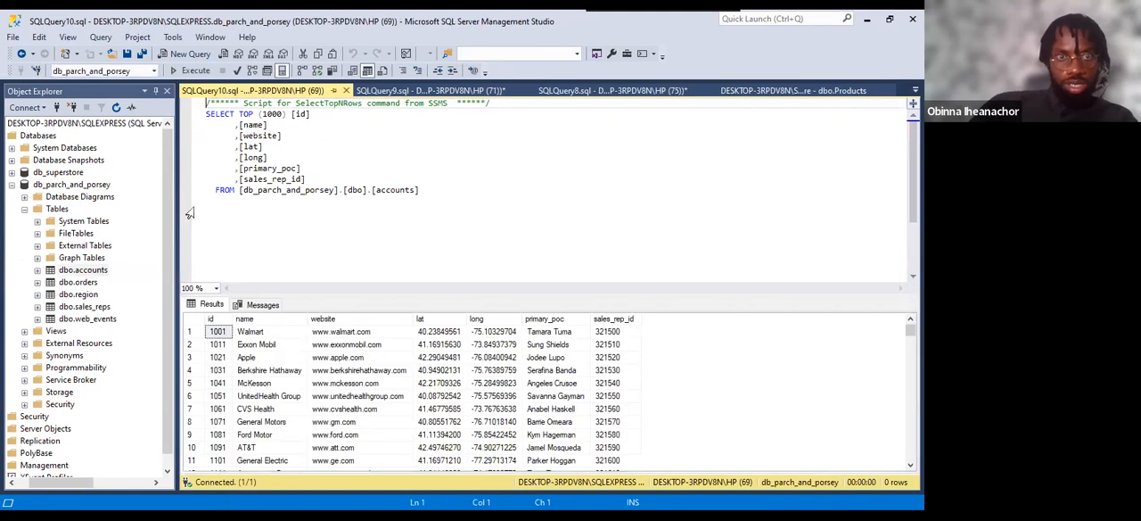
Examine the accounts columns id, name, website, lat, long, primary_poc and sales_rep_id, and briefly revisit the table creation script.
left_click(221, 319)
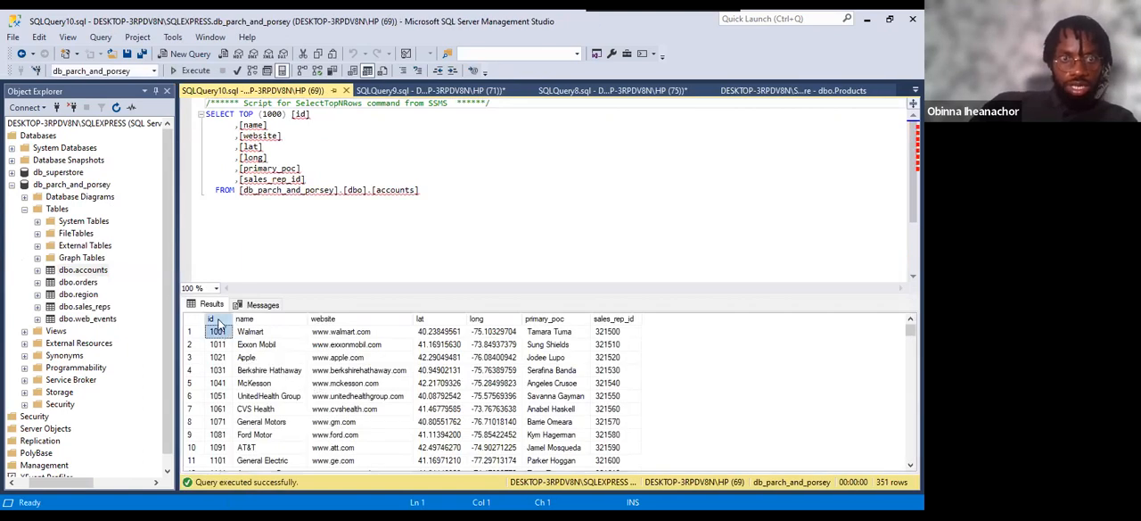
left_click(274, 321)
left_click(332, 320)
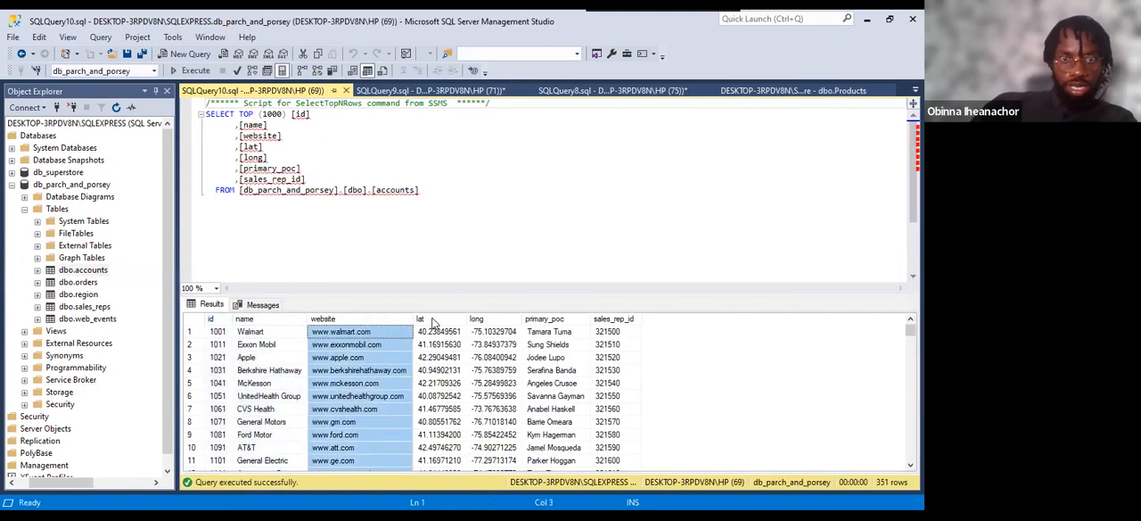
left_click(435, 322)
left_click(487, 321)
left_click(575, 320)
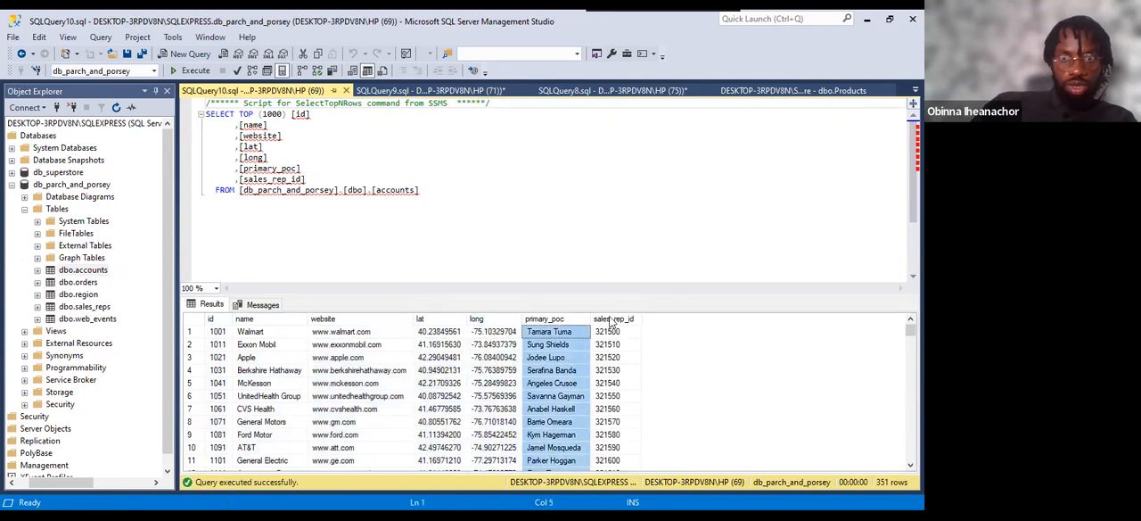
left_click(609, 321)
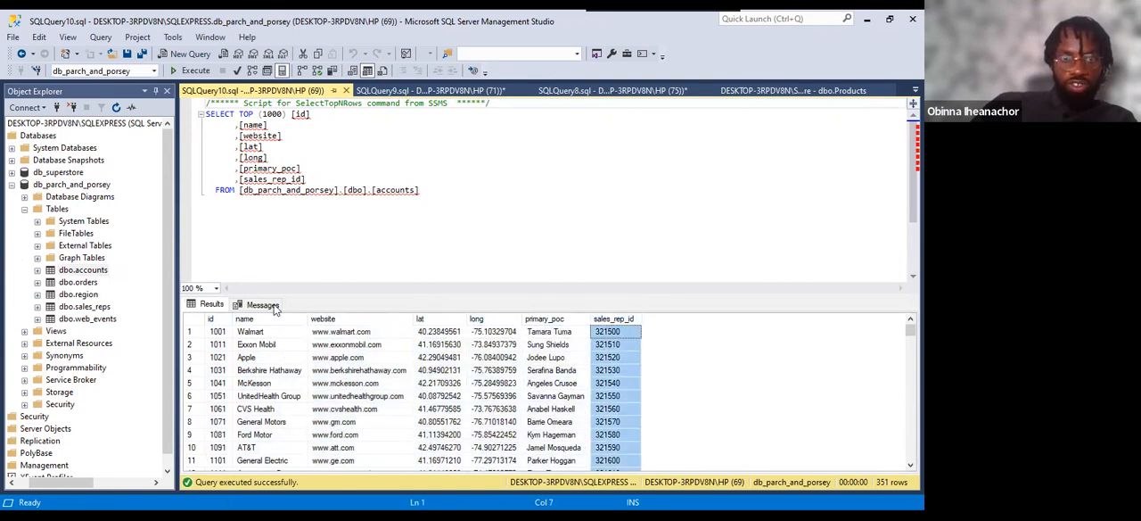
left_click(424, 92)
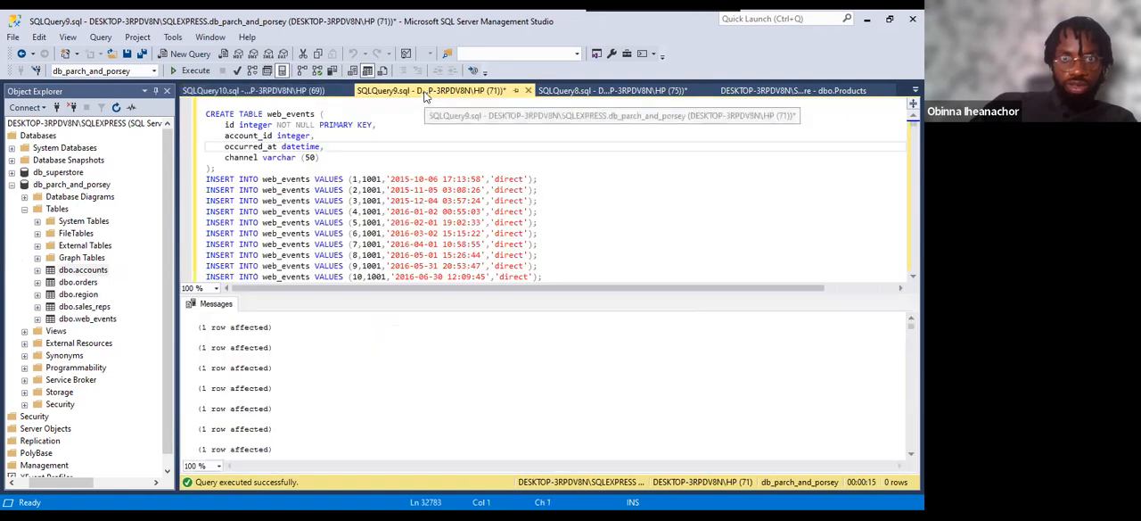
left_click(281, 93)
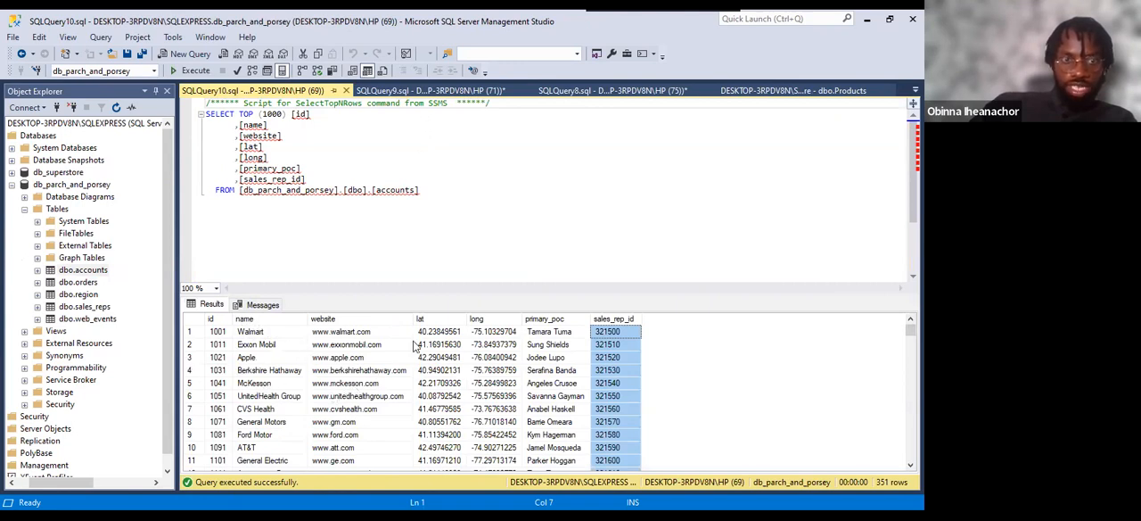
Select the top 1000 rows of the dbo.orders table and examine its id column.
left_click(79, 282)
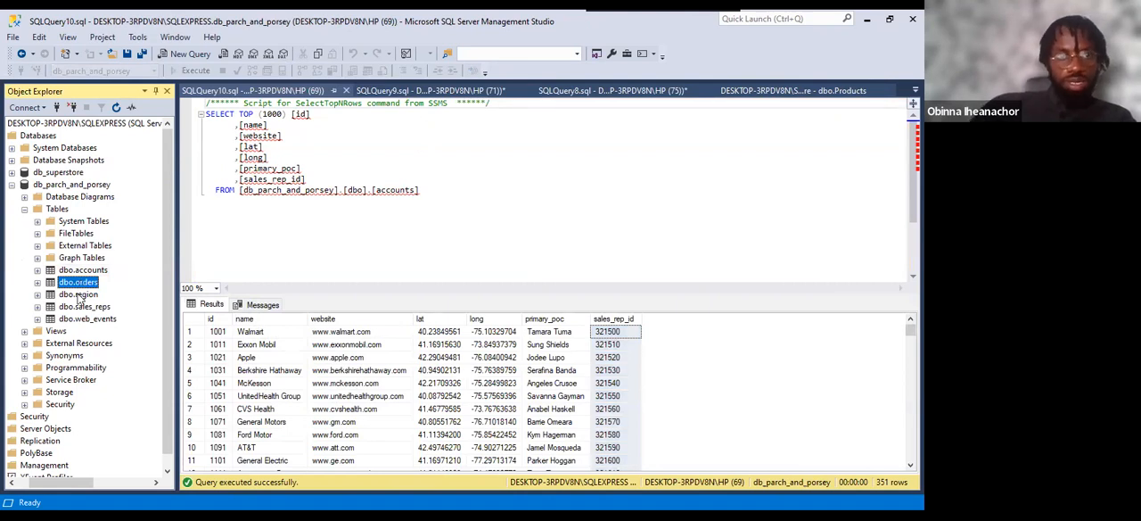
right_click(78, 283)
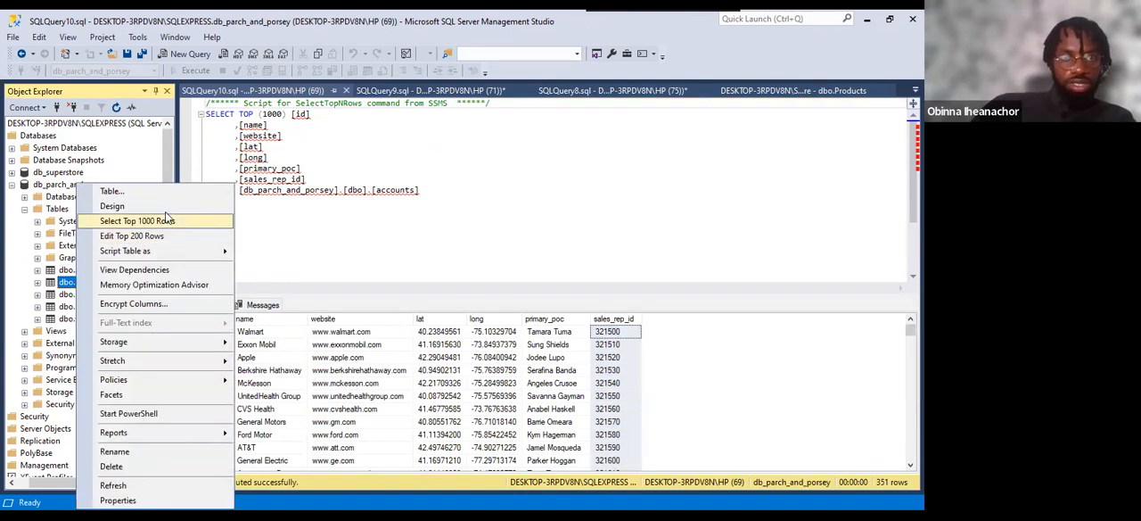
left_click(154, 222)
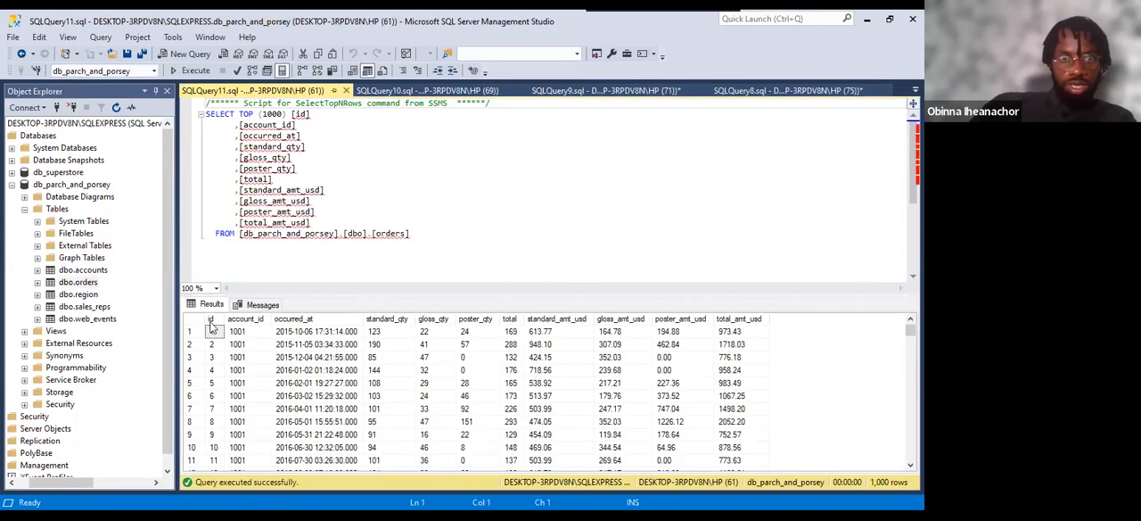
left_click(210, 320)
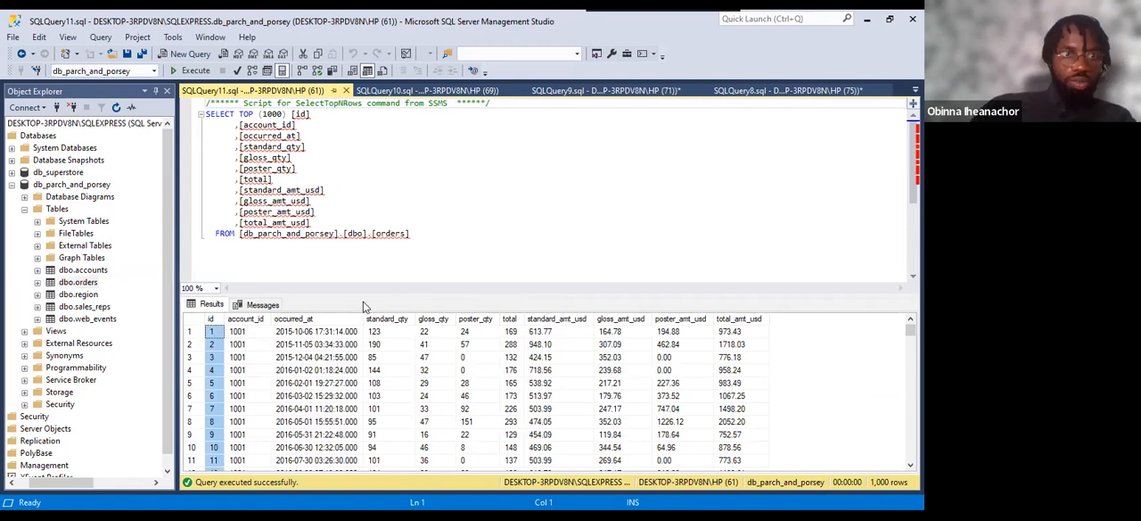
left_click(76, 282)
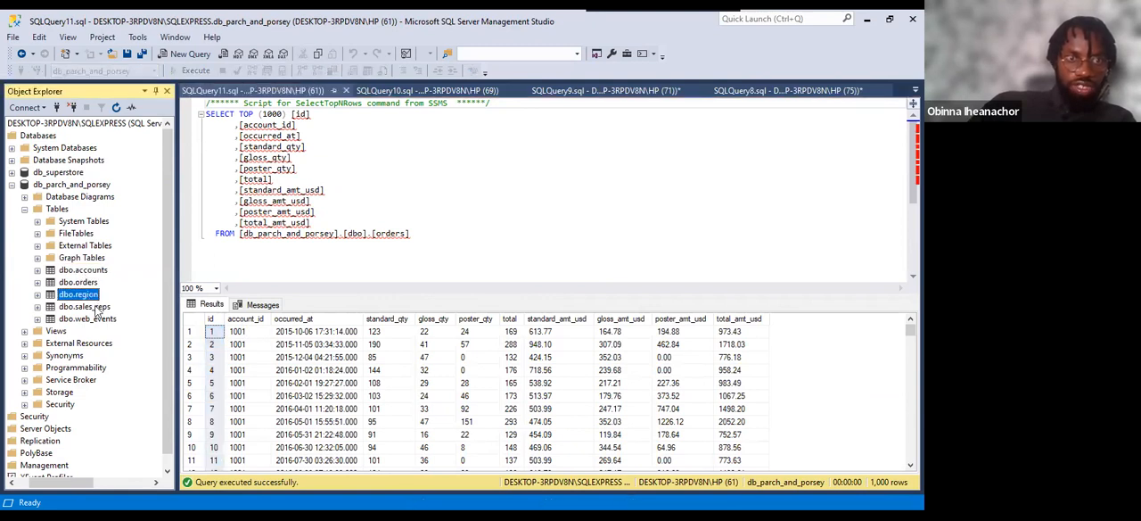
Go through the dbo.sales_reps and dbo.web_events tables in the db_parch_and_porsey table list.
left_click(91, 308)
left_click(92, 320)
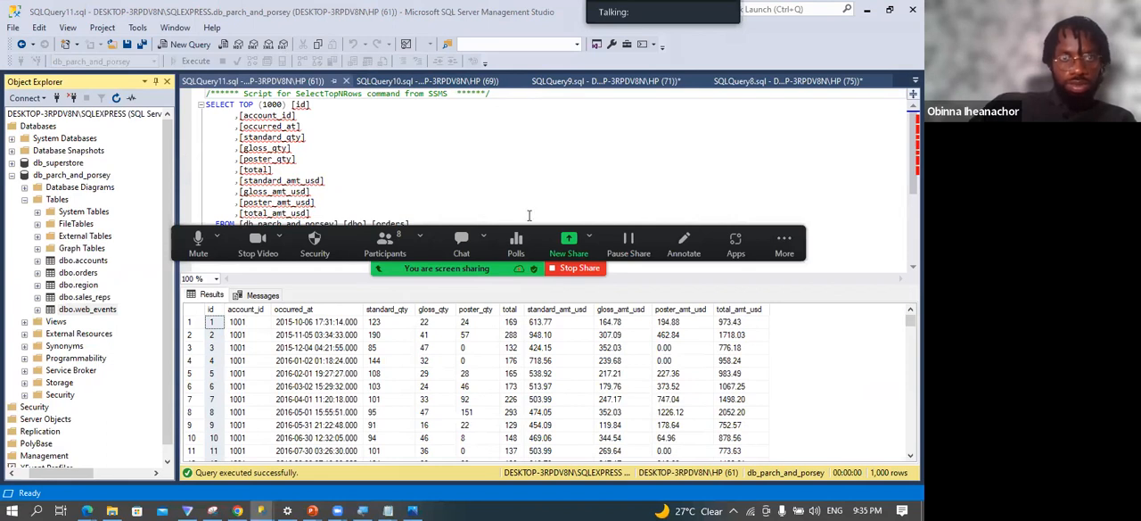
left_click(569, 243)
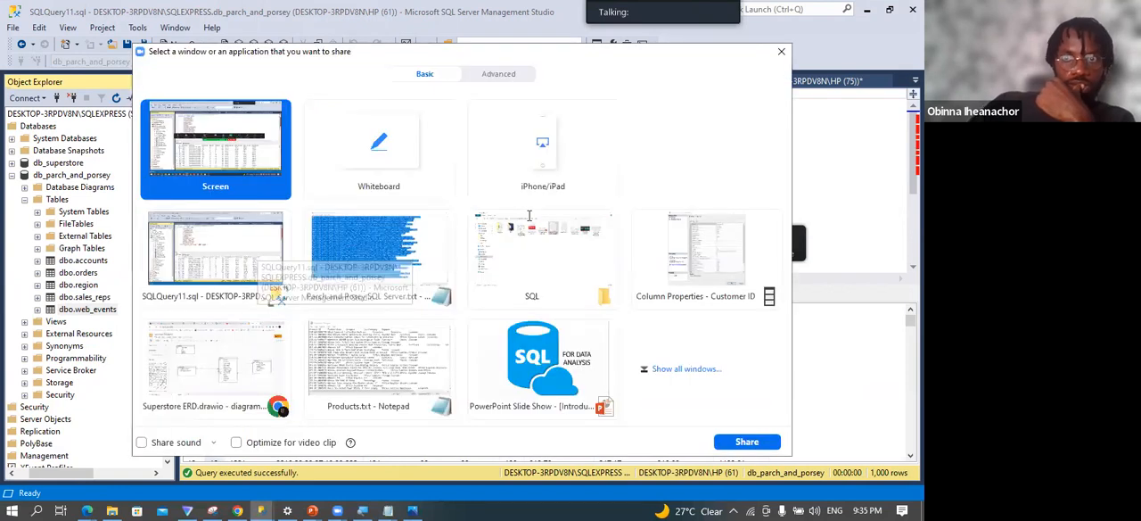
left_click(783, 52)
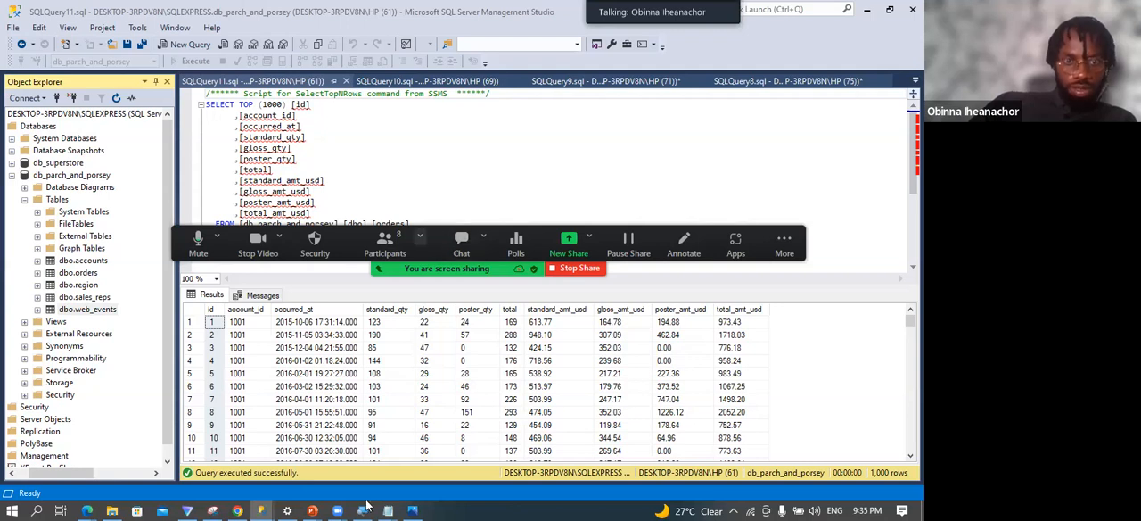
Switch to Parch and Posey SQL Server.txt in Notepad and go to the start of the script.
mouse_move(385, 507)
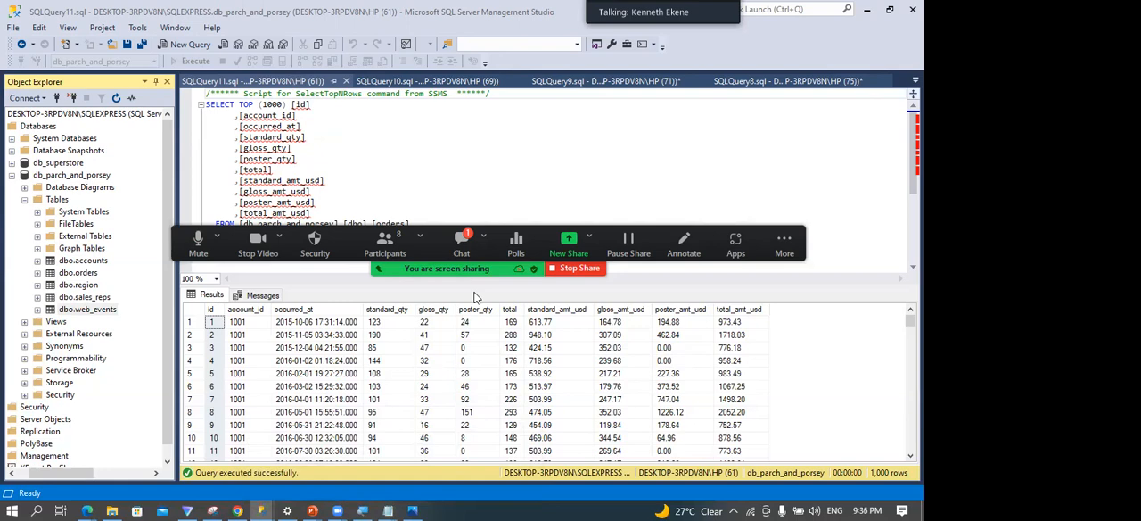
key("alt+Tab")
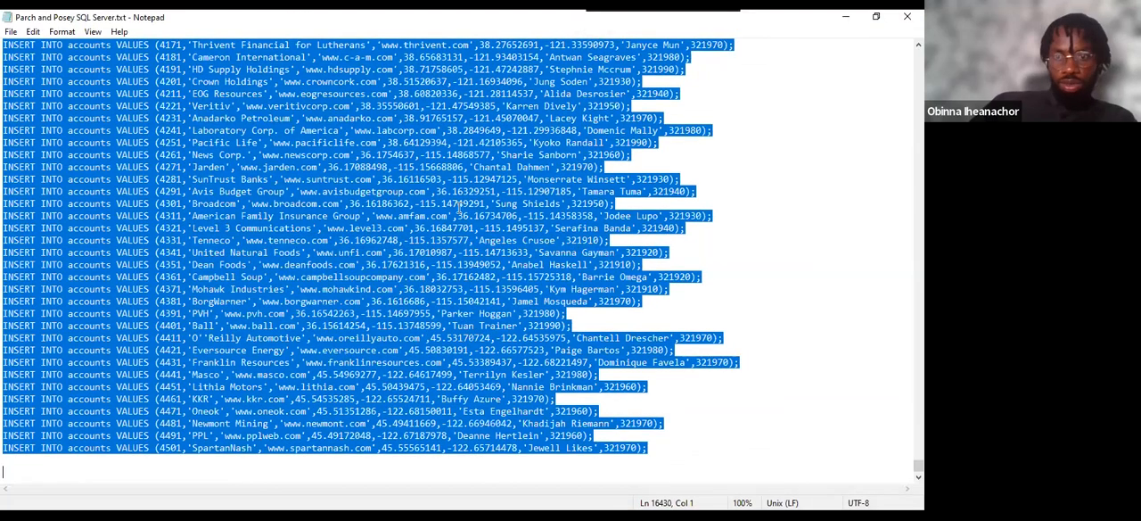
left_click(459, 195)
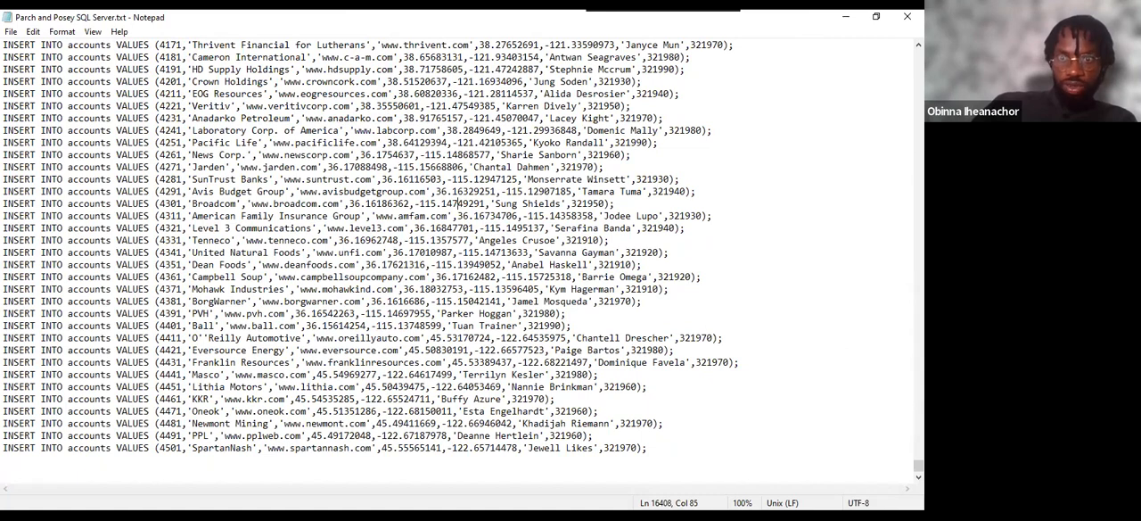
left_click_drag(875, 217, 838, 37)
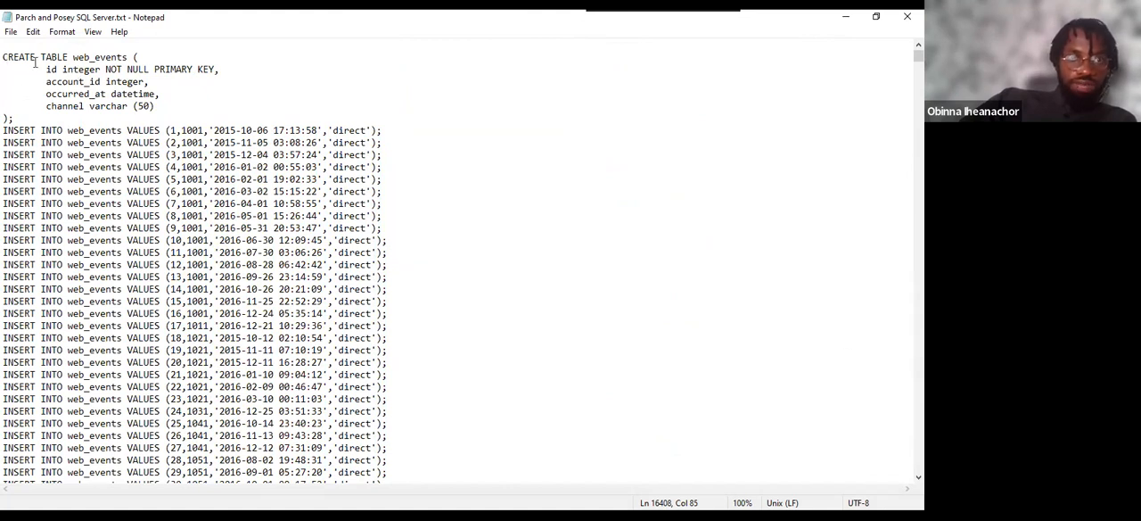
Highlight the CREATE TABLE web_events statement at the start of the script and examine its column definitions.
left_click_drag(4, 56, 381, 203)
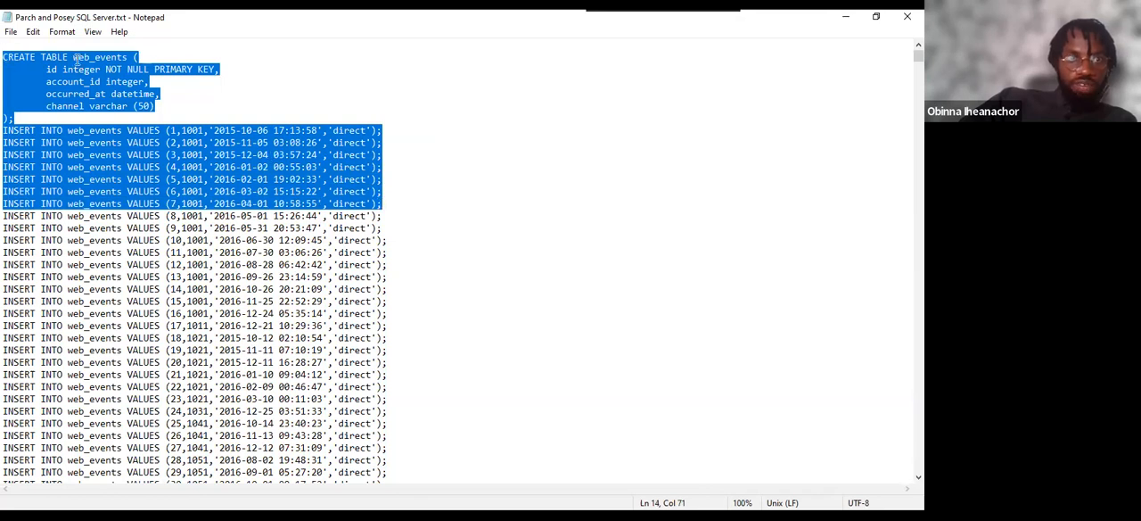
left_click(55, 70)
left_click_drag(16, 118, 4, 44)
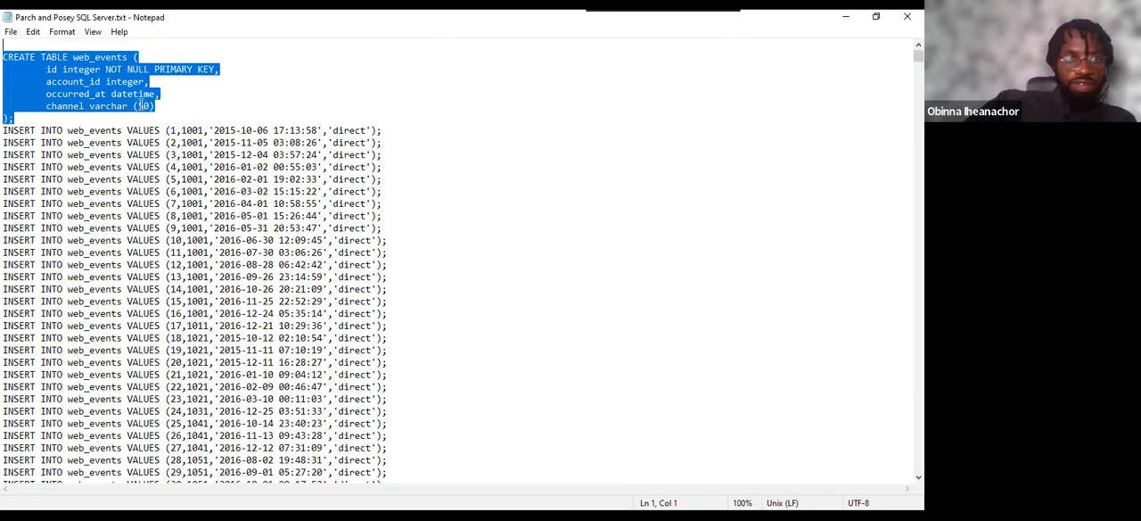
left_click(20, 116)
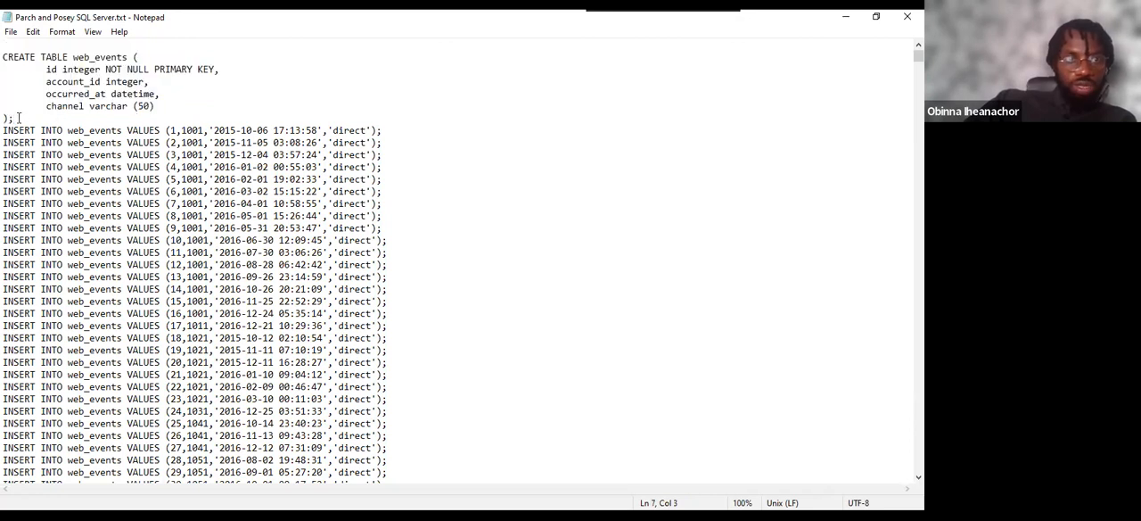
left_click_drag(18, 117, 4, 57)
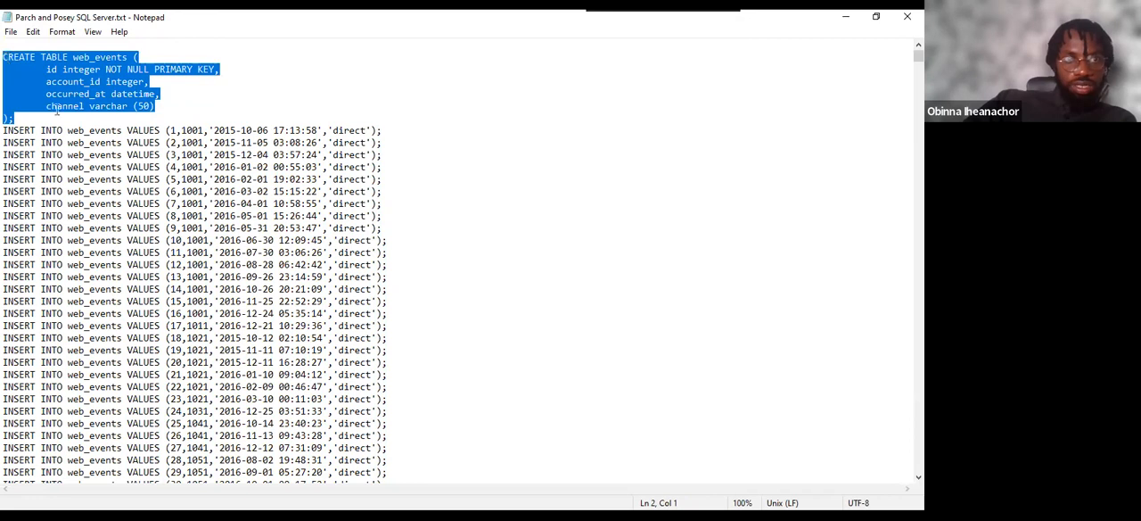
left_click(25, 117)
left_click_drag(25, 117, 5, 41)
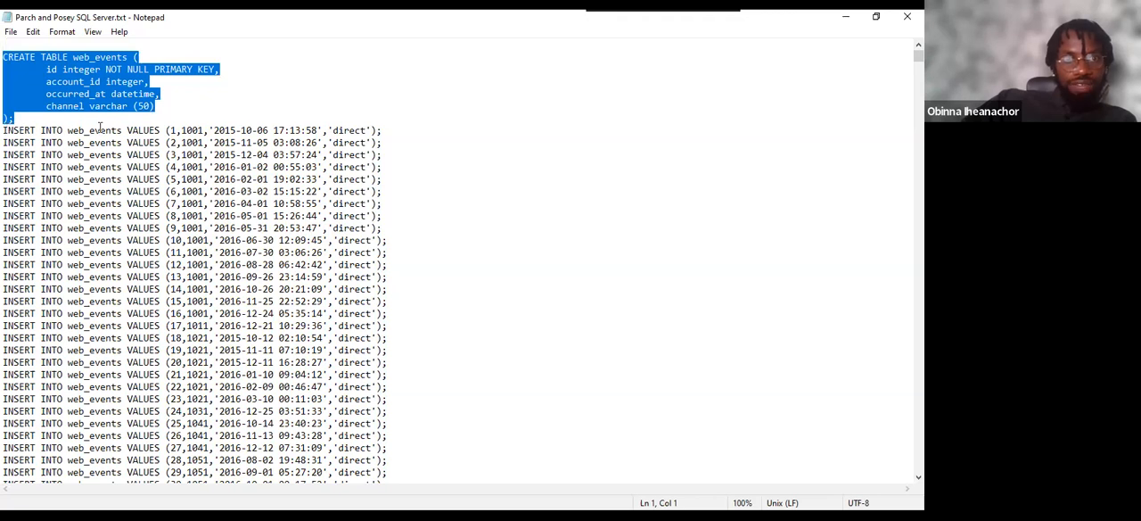
left_click(84, 58)
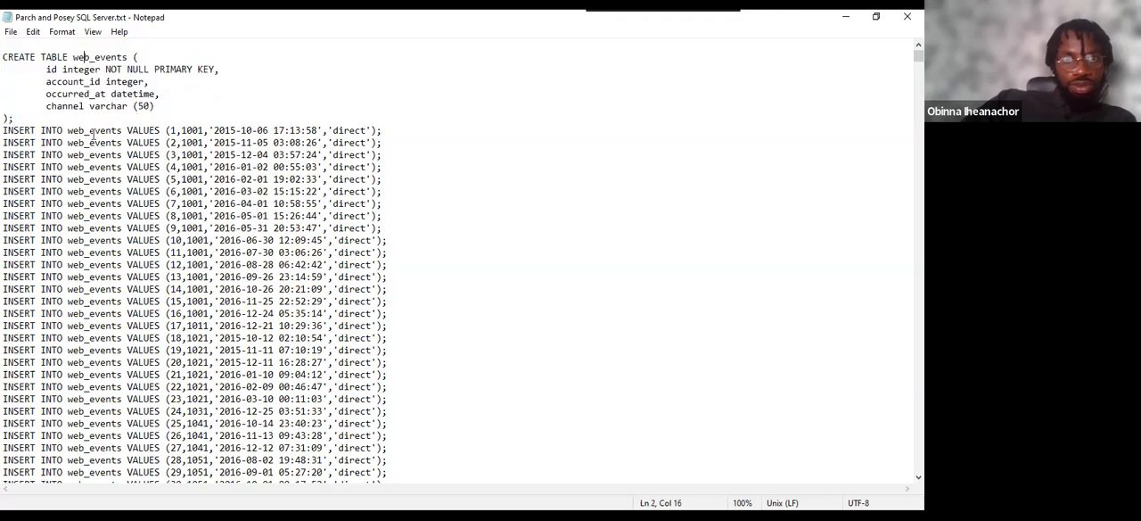
Match the values of the first web_events INSERT to the id, account_id, occurred_at and channel columns.
left_click_drag(65, 130, 171, 130)
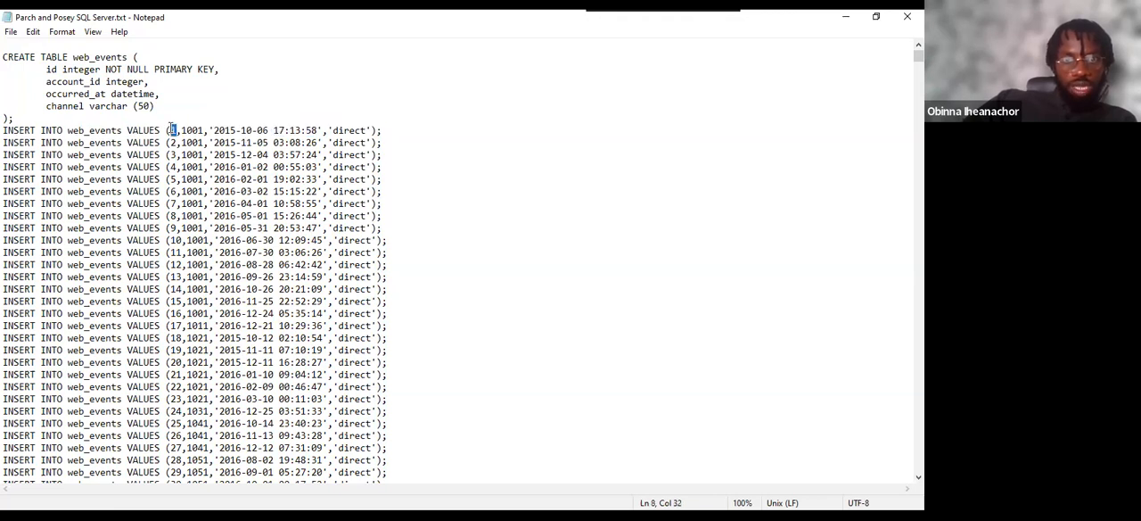
left_click_drag(59, 69, 47, 68)
left_click_drag(181, 130, 199, 130)
left_click_drag(47, 81, 104, 82)
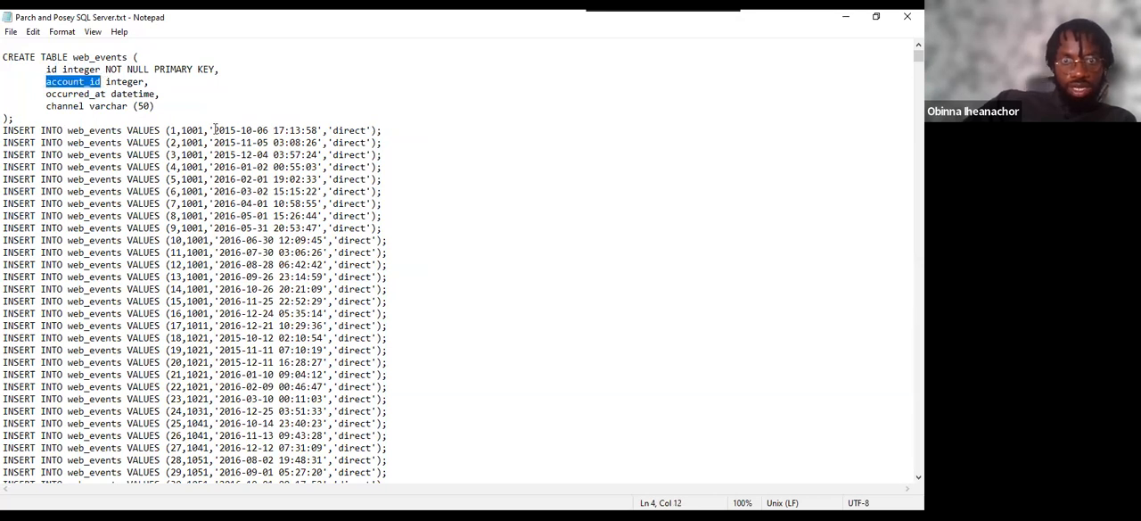
left_click_drag(214, 130, 318, 131)
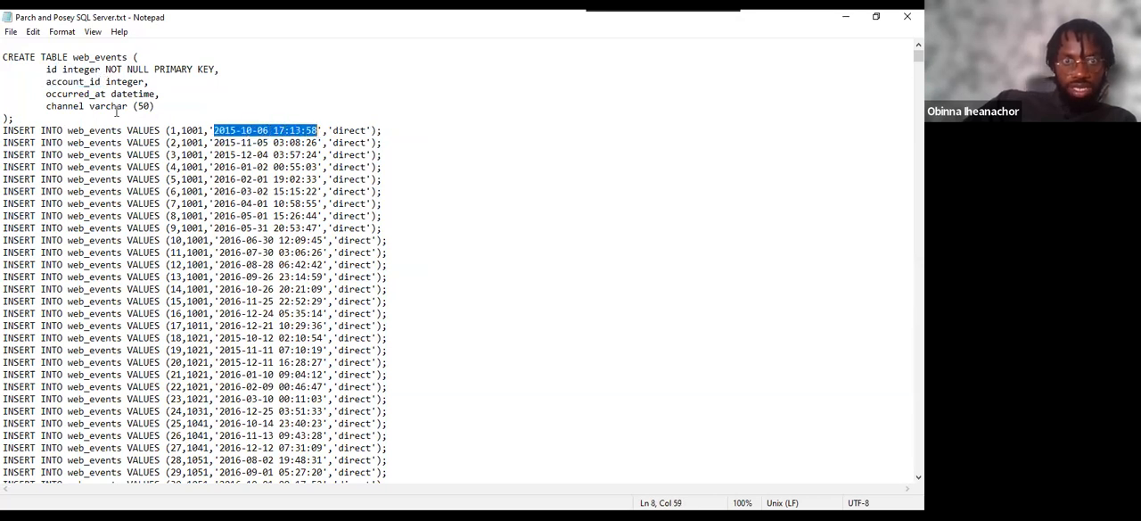
left_click_drag(46, 93, 105, 94)
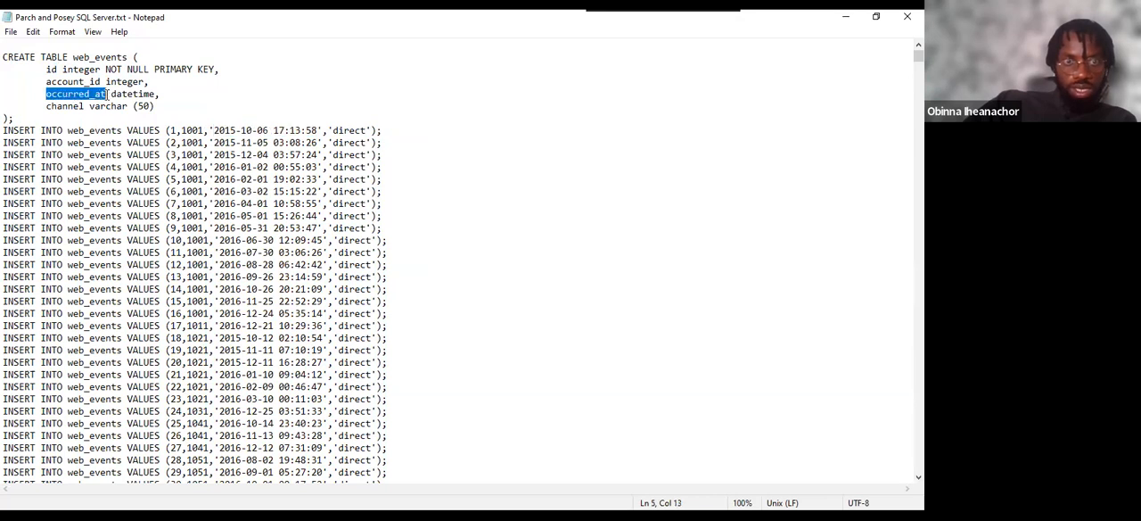
left_click_drag(332, 130, 367, 131)
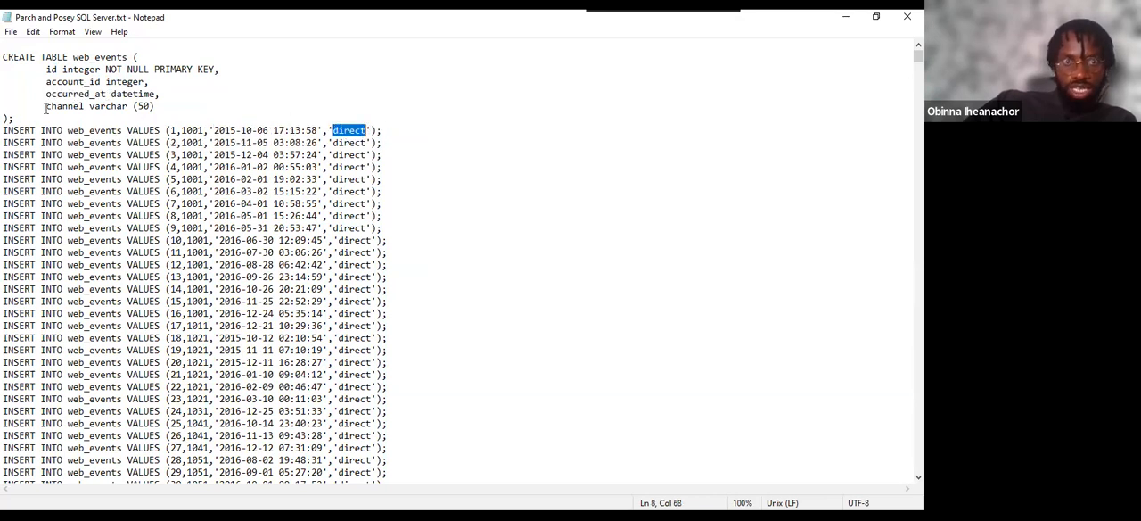
left_click_drag(47, 106, 85, 108)
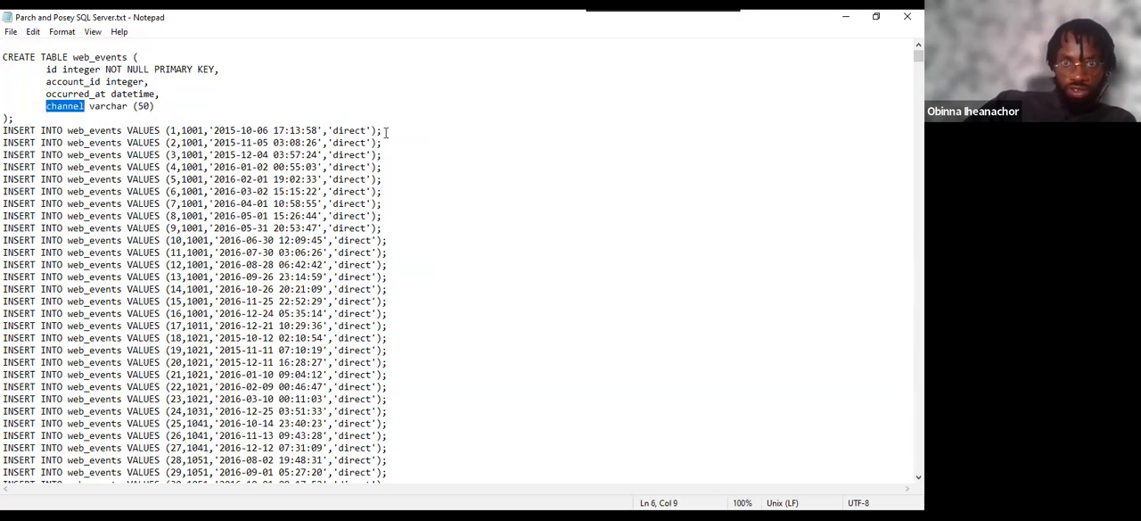
Review the second and third web_events INSERT rows, then the final ones just before the sales_reps table definition.
left_click_drag(380, 139, 170, 142)
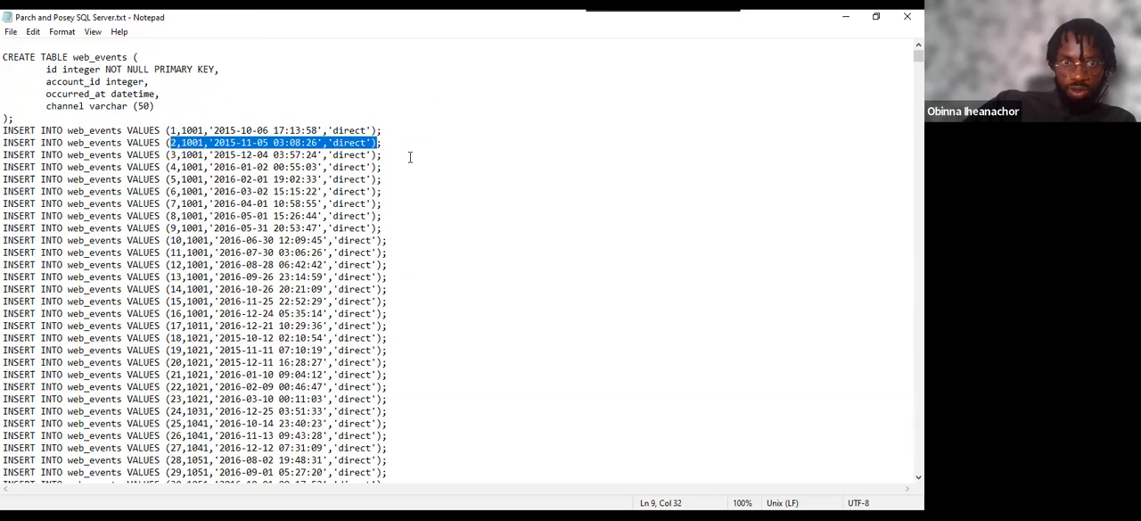
left_click_drag(397, 156, 178, 156)
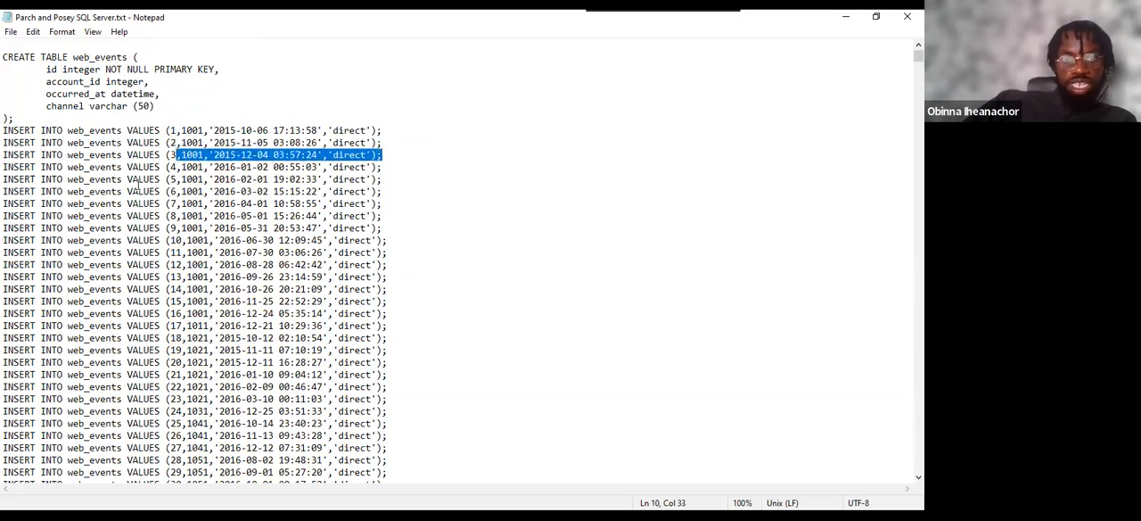
scroll(114, 223, "down", 3)
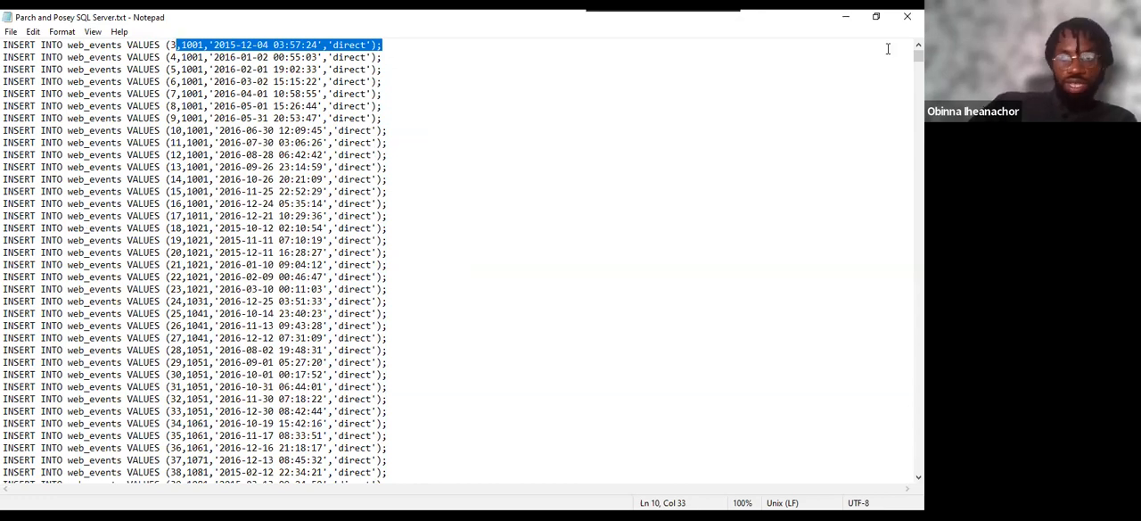
left_click_drag(919, 55, 818, 273)
scroll(185, 76, "up", 10)
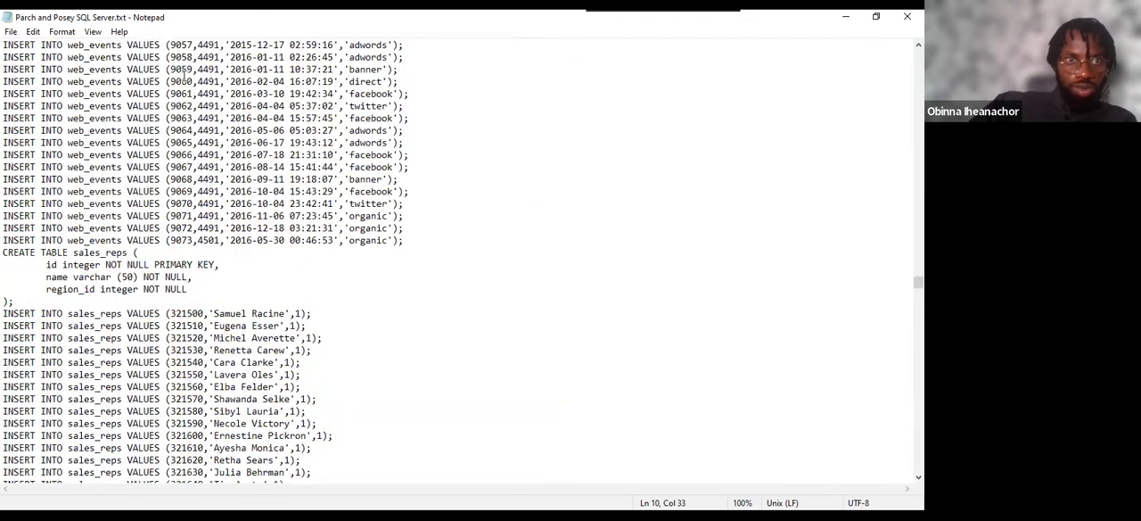
scroll(185, 94, "down", 2)
scroll(186, 94, "down", 1)
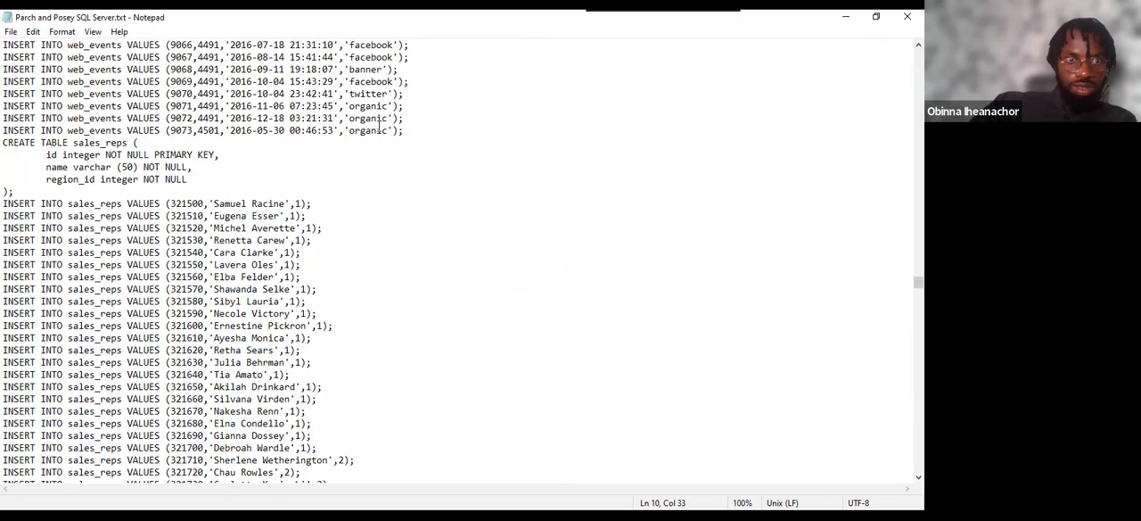
left_click_drag(406, 131, 25, 69)
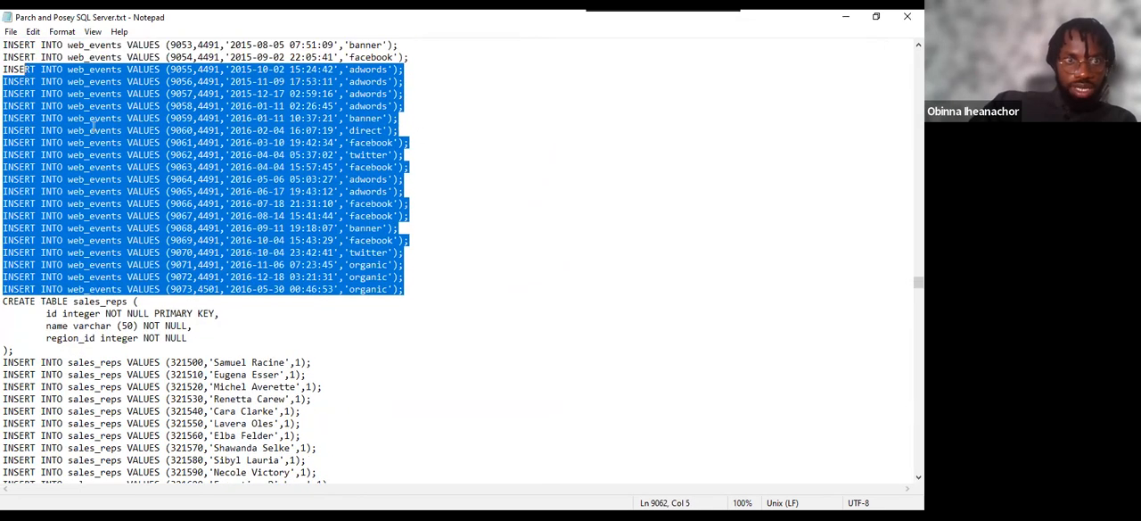
Examine the CREATE TABLE sales_reps statement with its id, name and region_id columns, and the start of its first INSERT.
left_click_drag(4, 289, 181, 375)
left_click(3, 301)
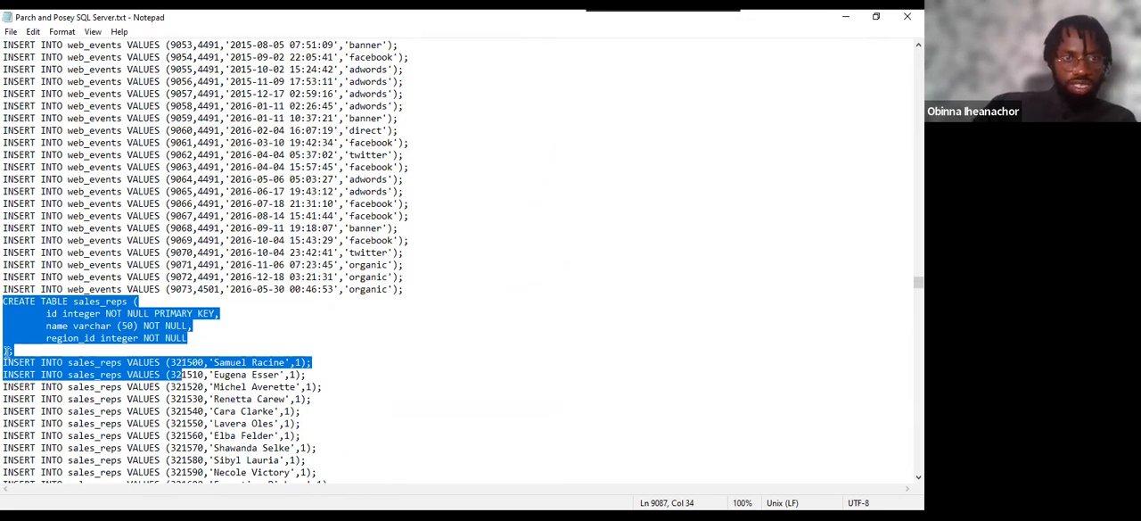
left_click(46, 326)
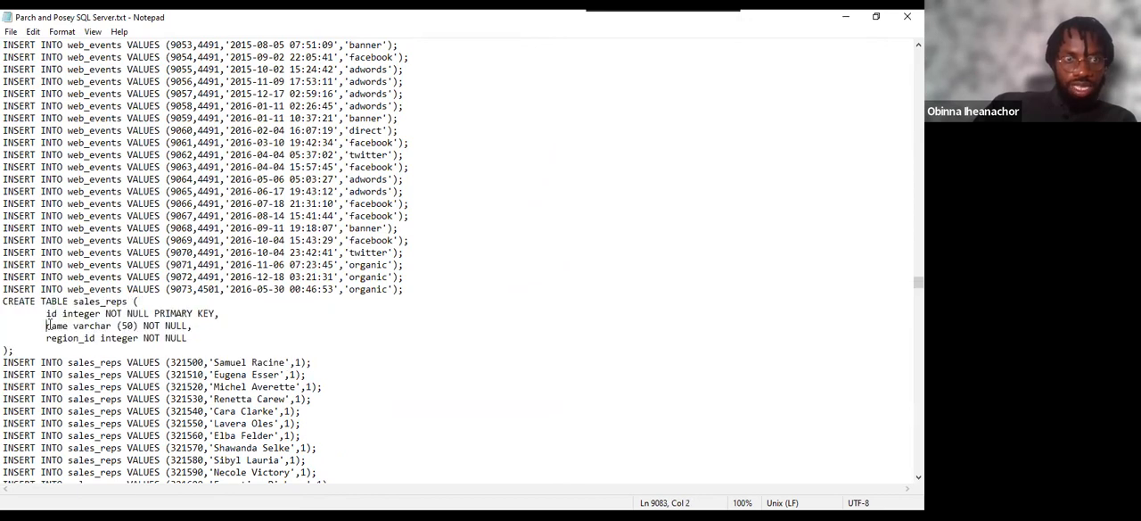
left_click(50, 338)
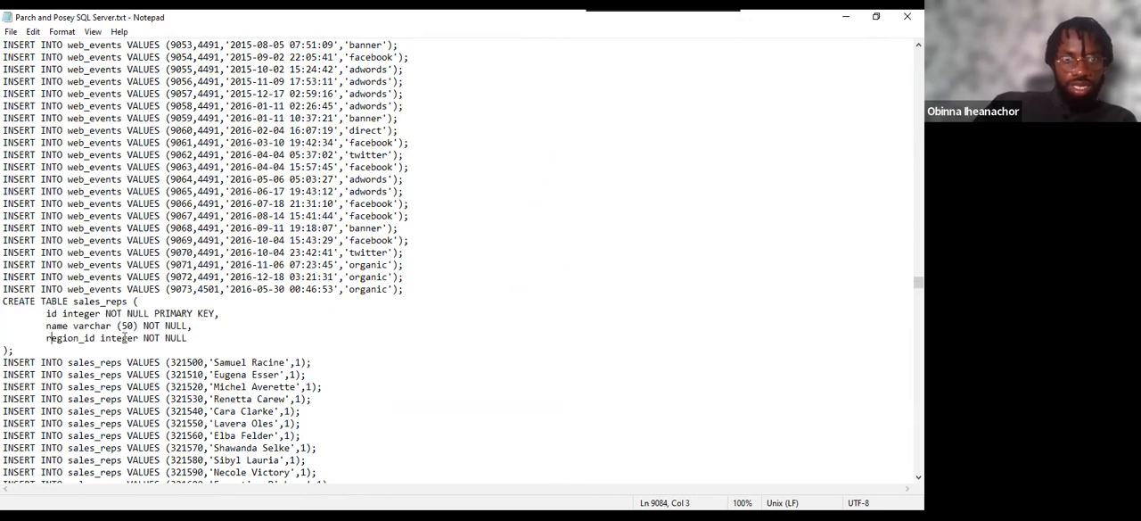
left_click_drag(4, 362, 149, 362)
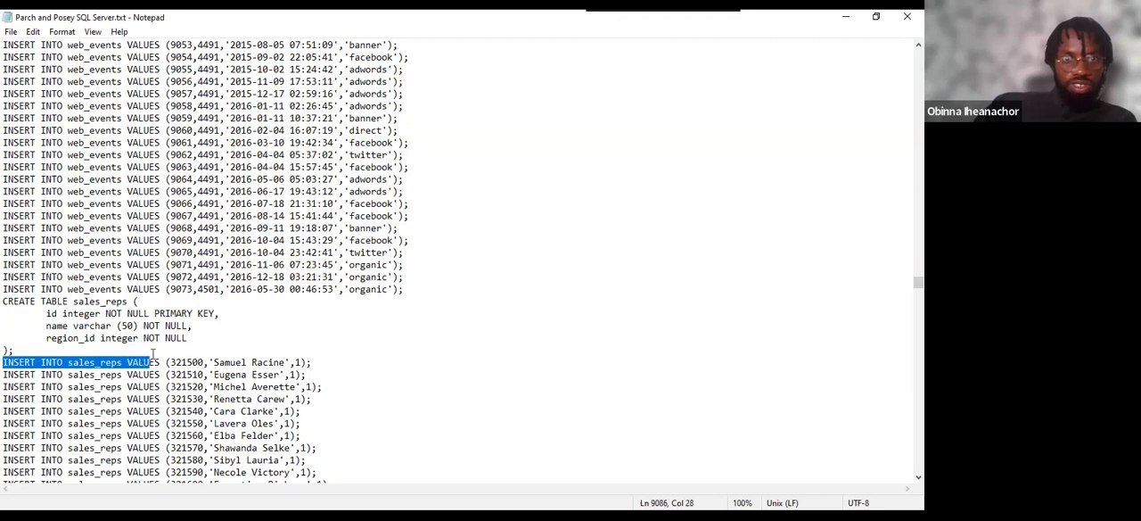
Match the first sales_reps INSERT values to the id, name and region_id columns, and review the second row.
double_click(52, 314)
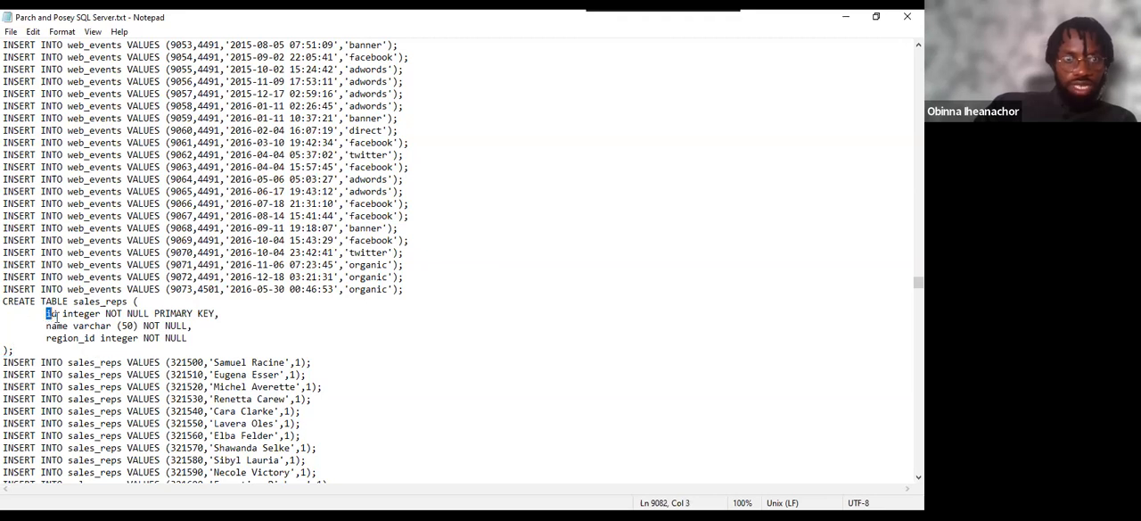
left_click_drag(172, 366, 205, 377)
double_click(187, 362)
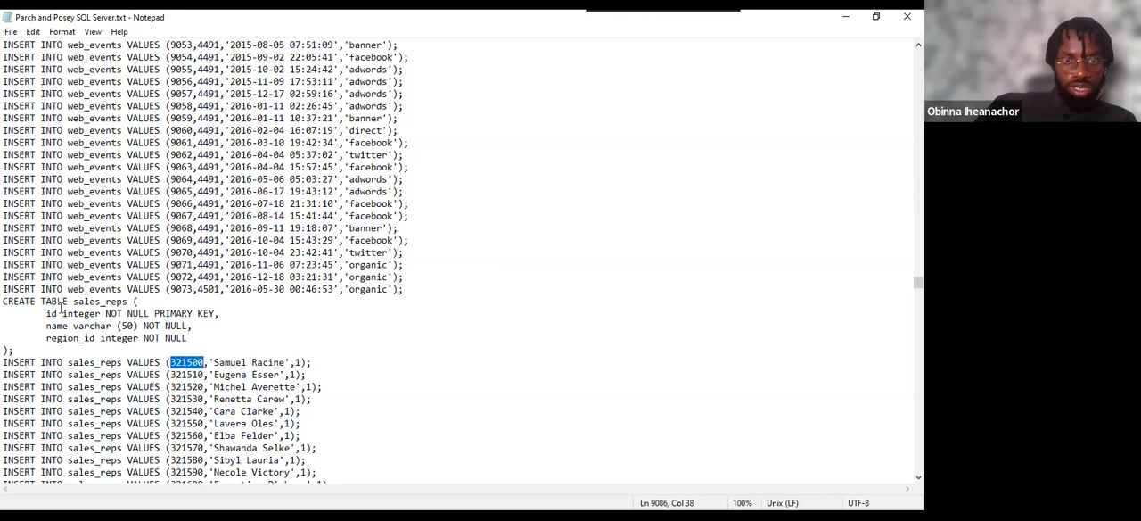
double_click(54, 326)
left_click_drag(214, 362, 286, 363)
double_click(50, 338)
double_click(297, 362)
left_click(193, 375)
left_click_drag(214, 374, 275, 374)
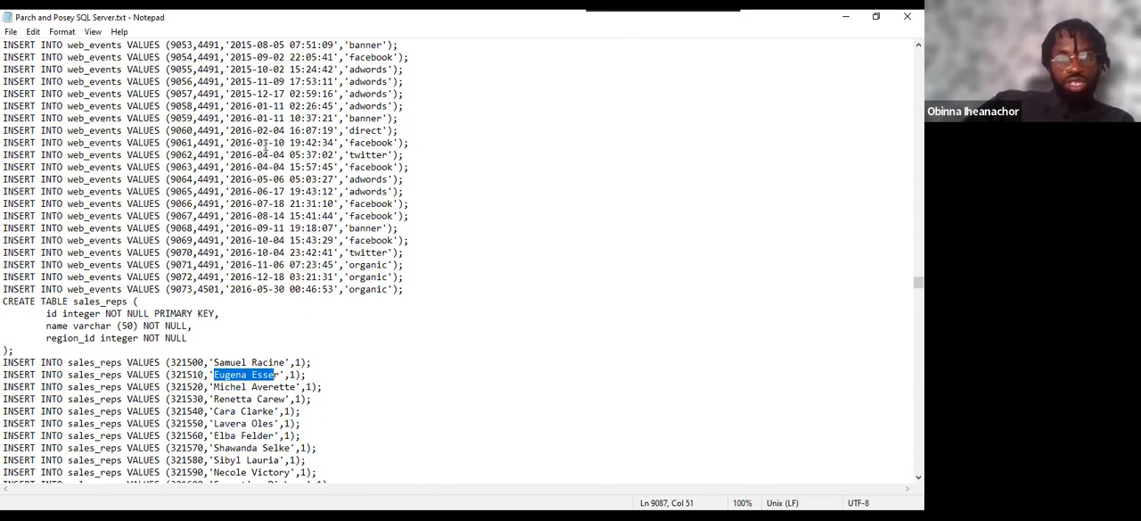
Select the entire text of the Parch and Posey SQL Server script.
left_click(160, 179)
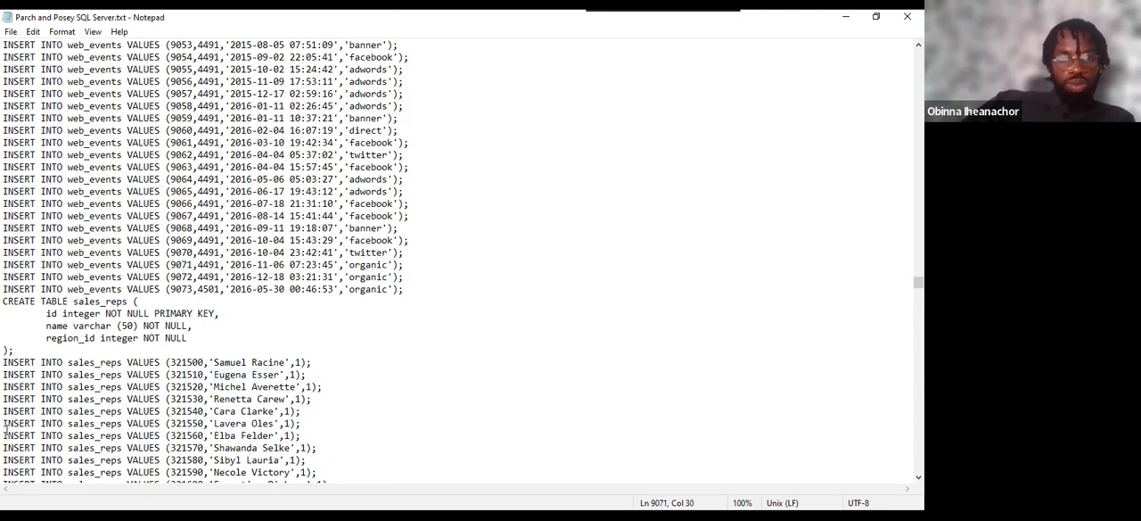
key("ctrl+a")
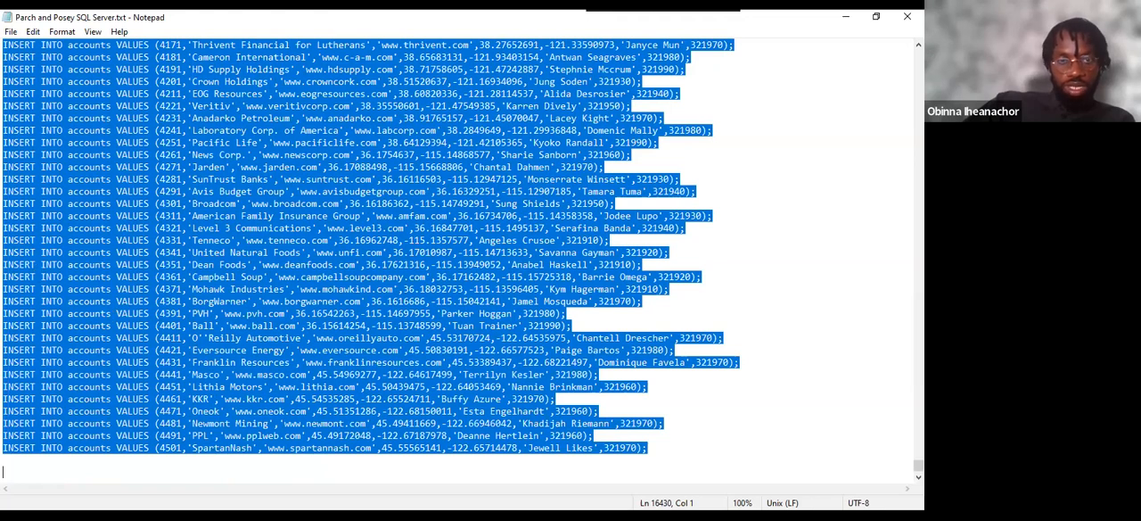
left_click(257, 494)
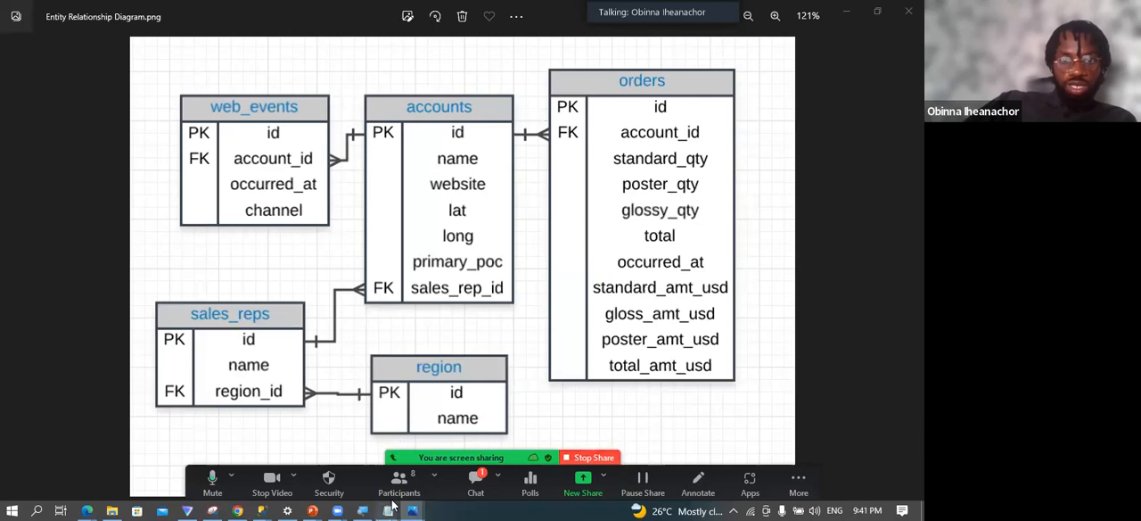
Switch to SQL Server Management Studio and highlight the web_events CREATE TABLE statement with its first ten INSERT rows.
mouse_move(393, 506)
left_click(428, 468)
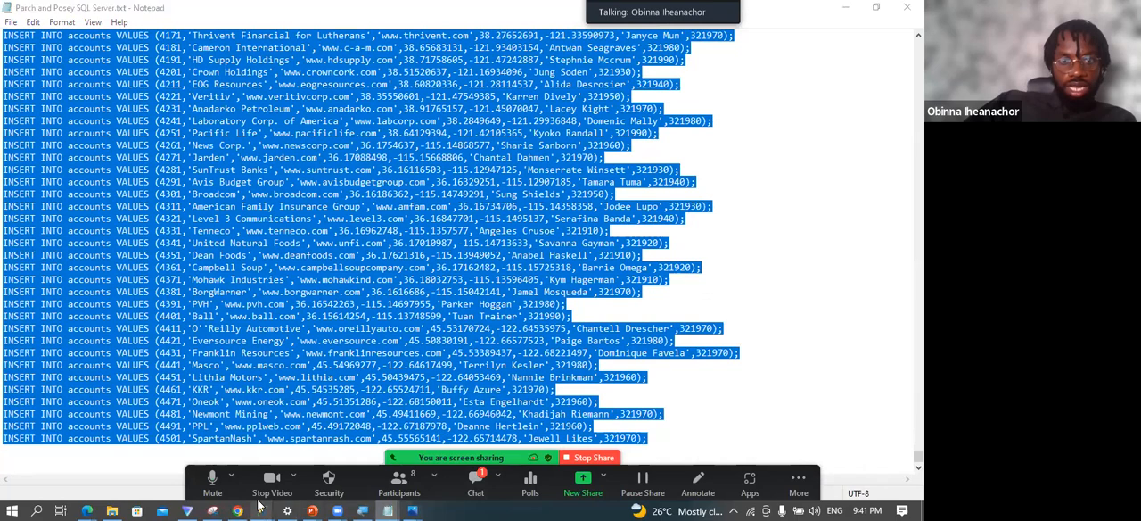
mouse_move(259, 507)
left_click(218, 379)
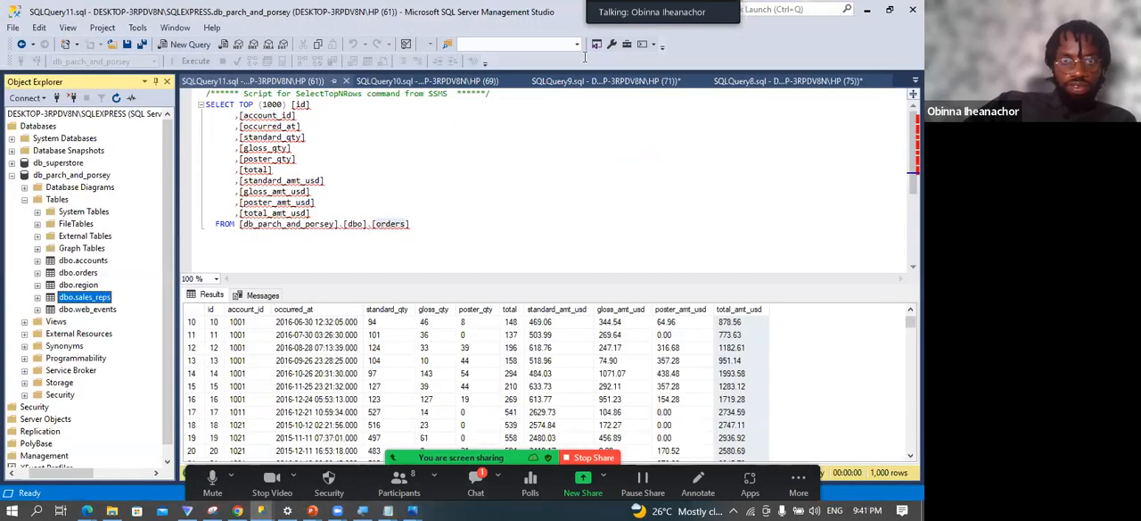
left_click(612, 81)
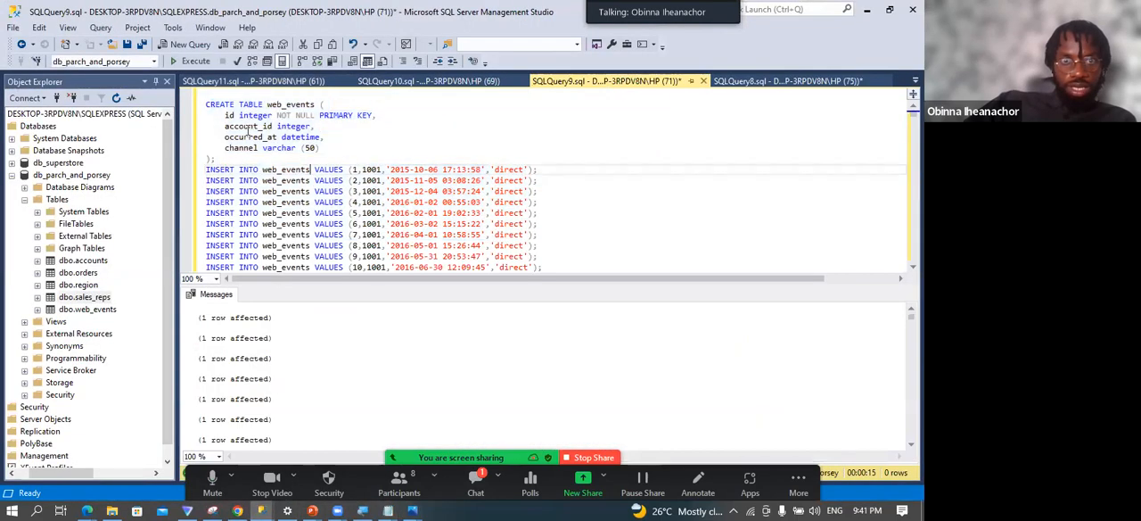
left_click_drag(206, 105, 613, 268)
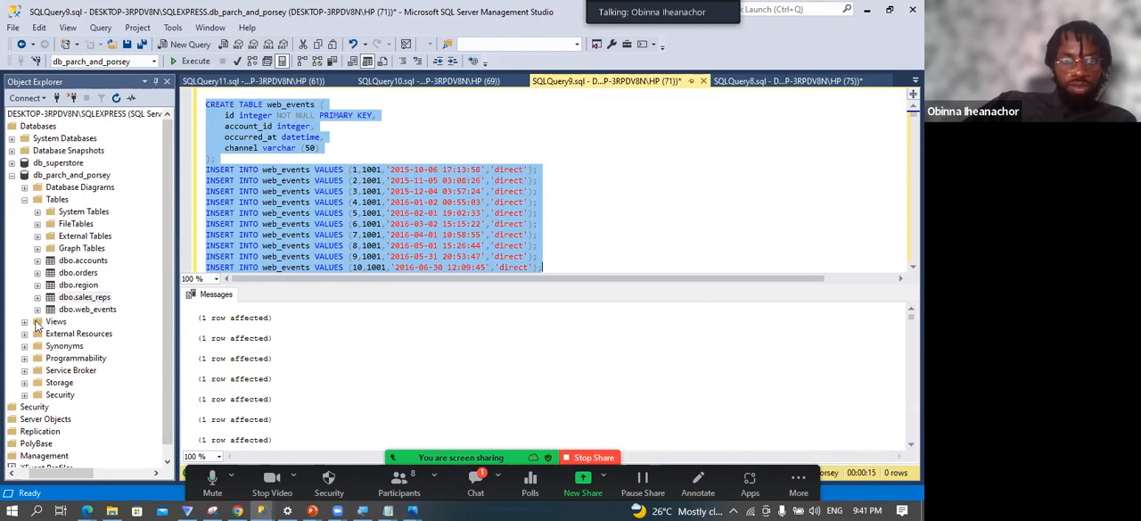
Review the accounts and orders SELECT TOP (1000) queries, highlighting each table name and the poster_amt_usd result column.
left_click(428, 82)
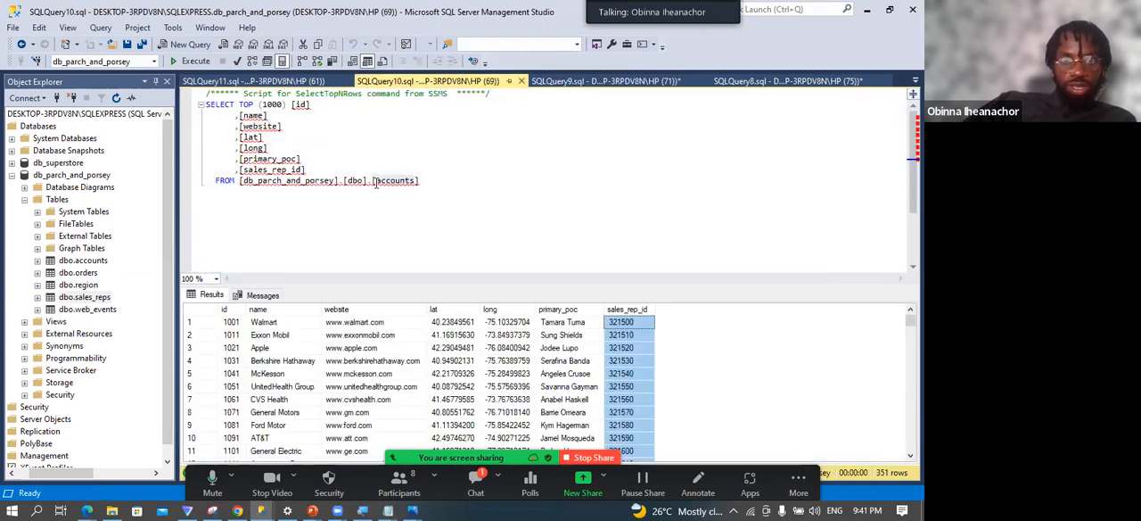
double_click(377, 181)
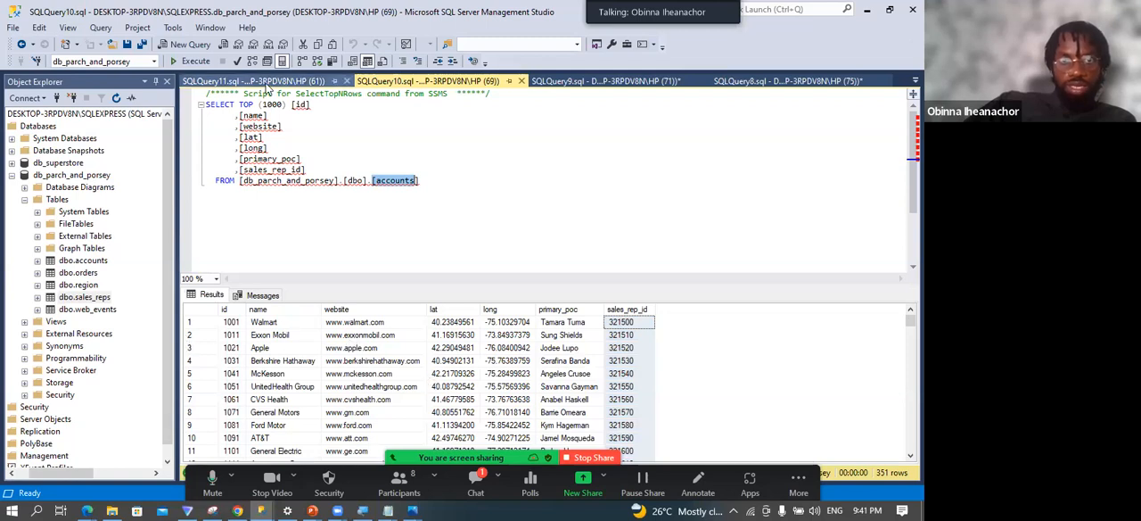
left_click(264, 82)
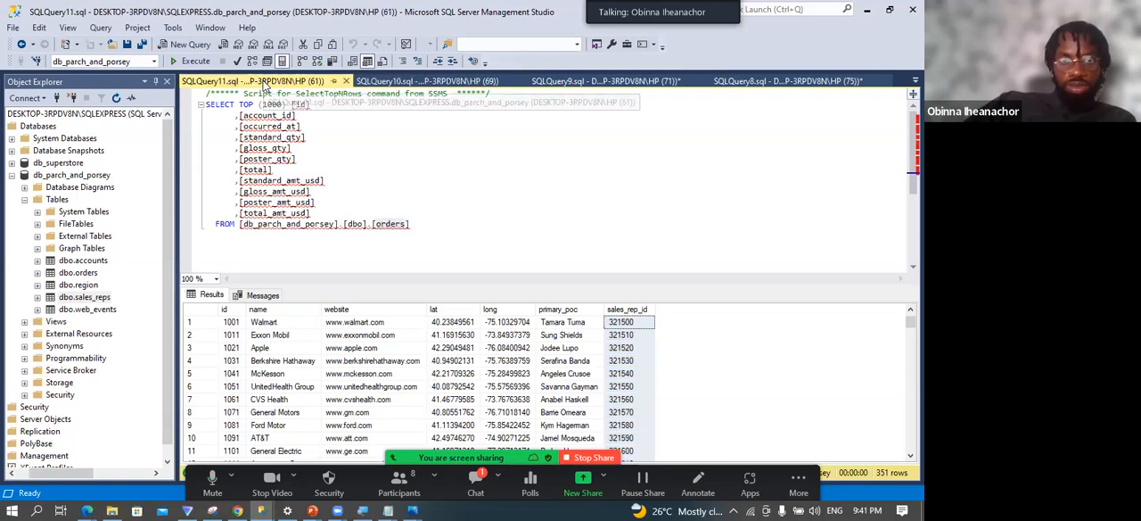
double_click(376, 224)
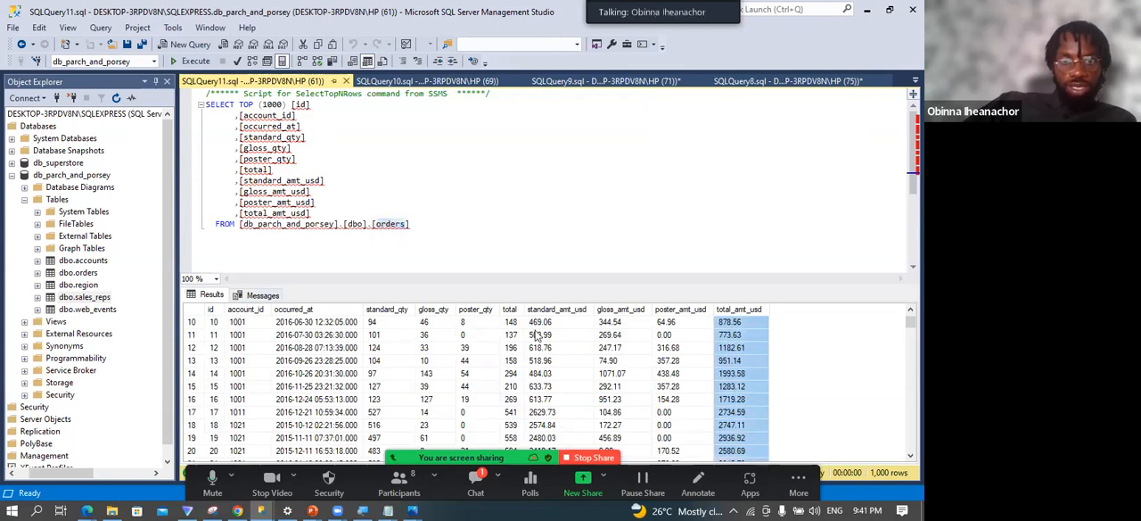
left_click(681, 310)
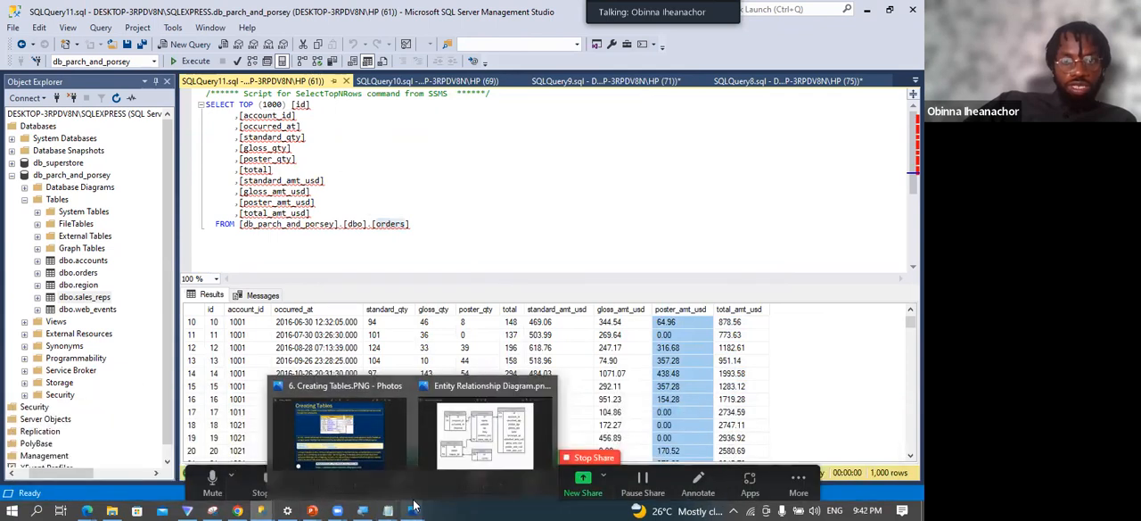
Consult the entity relationship diagram, and expand the columns of dbo.web_events in SQL Server Management Studio to select account_id.
left_click(461, 440)
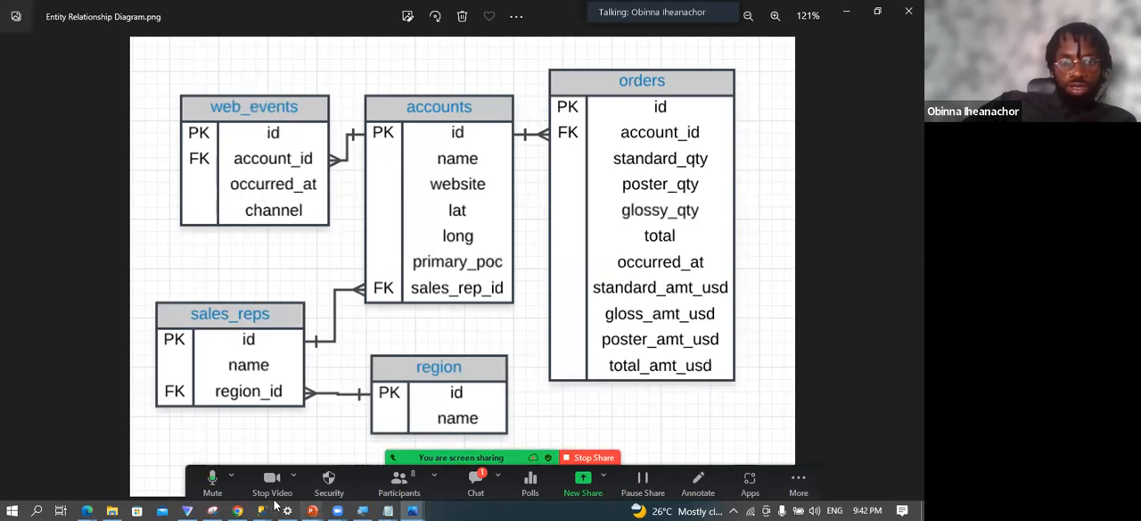
mouse_move(260, 510)
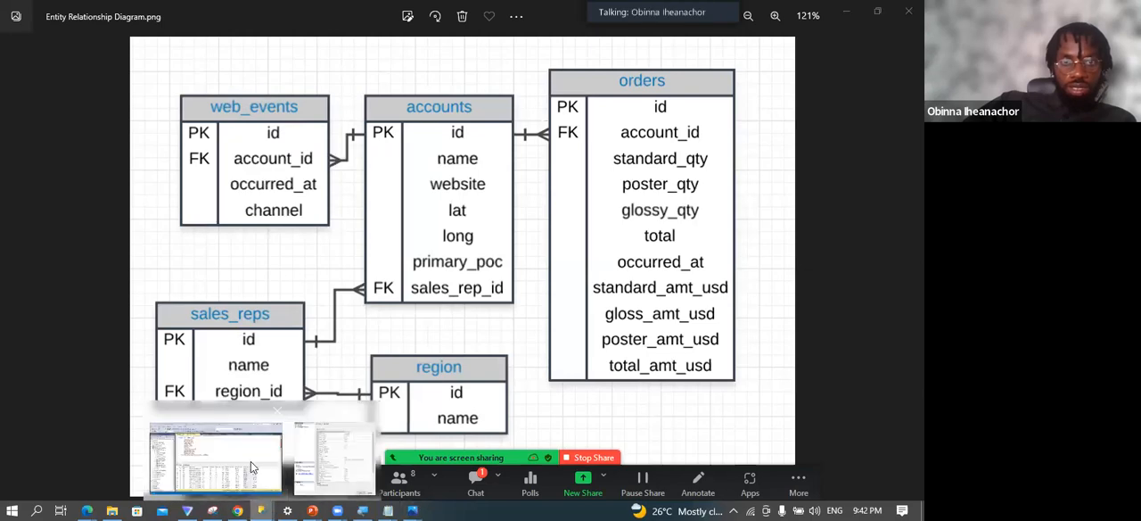
left_click(251, 461)
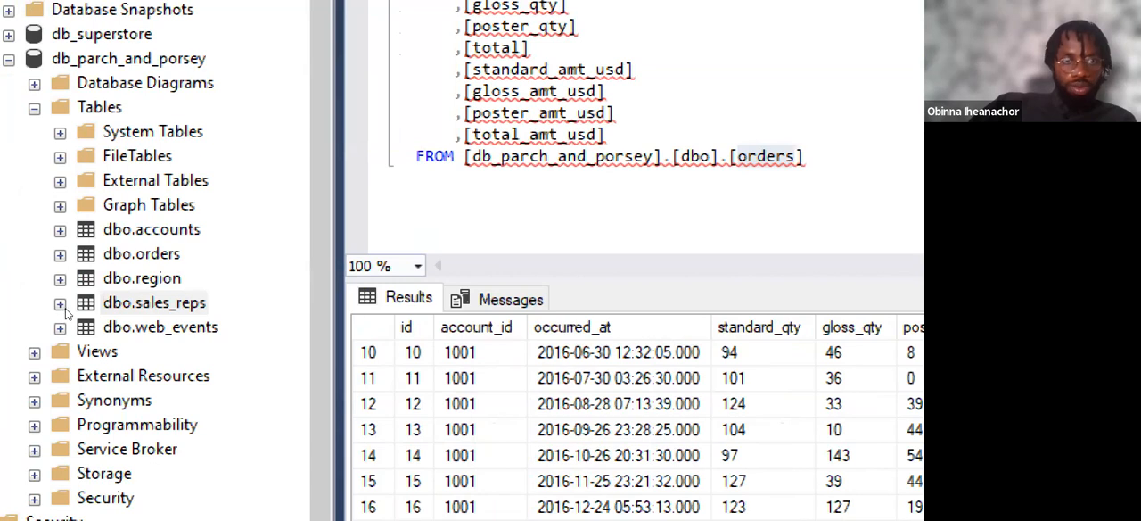
left_click(71, 324)
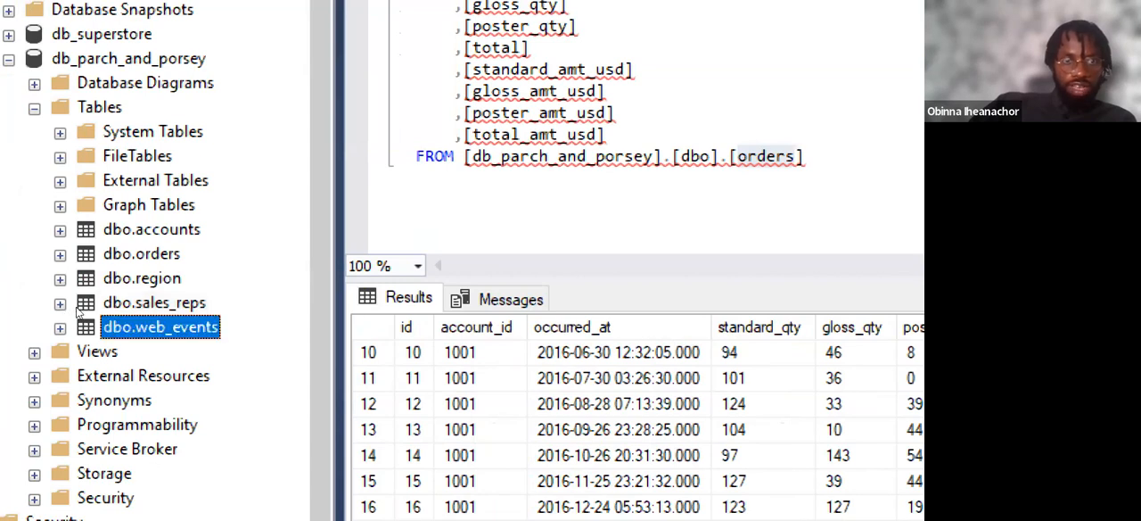
right_click(133, 326)
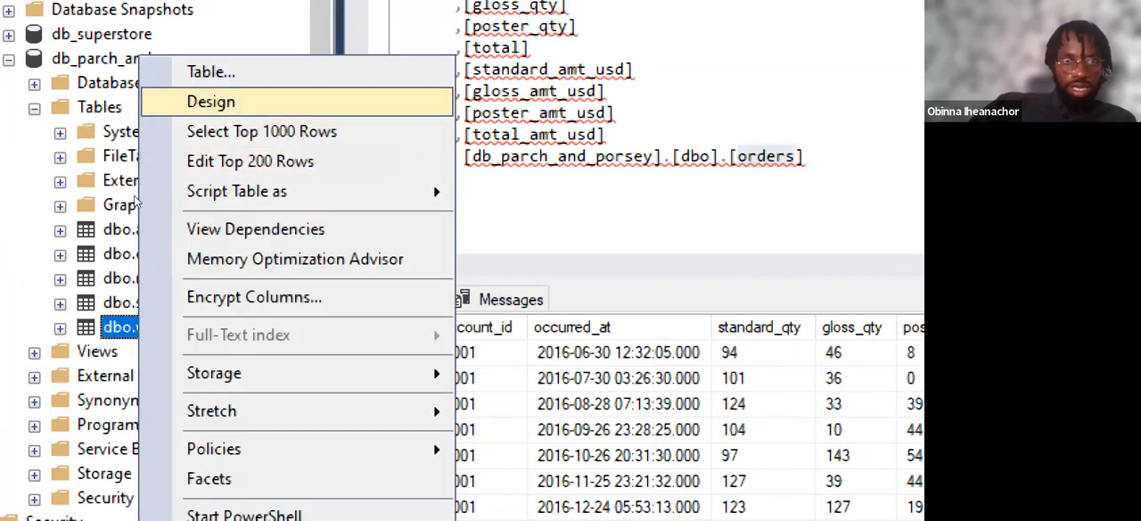
left_click(59, 328)
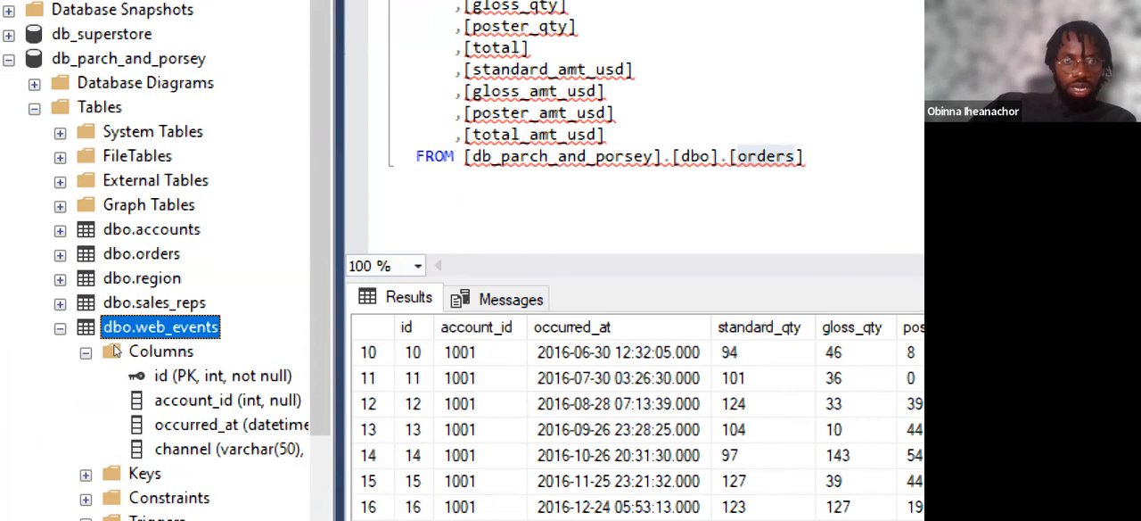
left_click(272, 398)
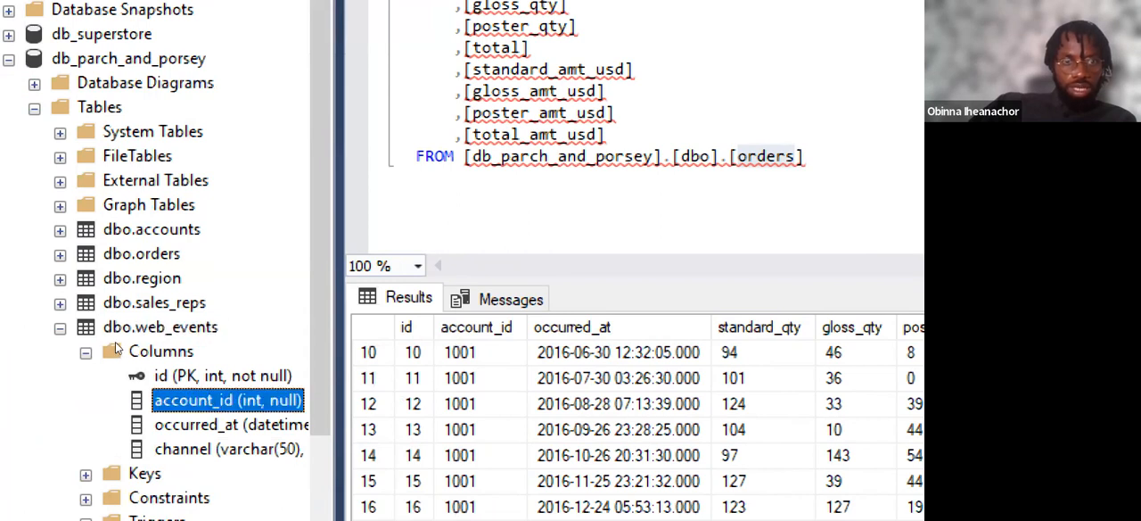
Recheck the entity relationship diagram and open the web_events table in the table designer from its account_id column.
key("super")
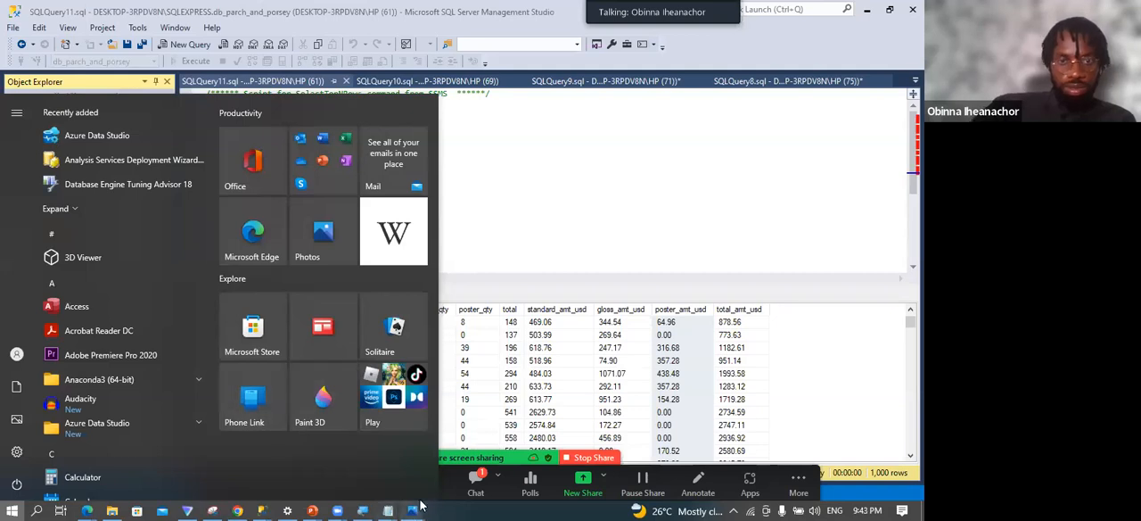
mouse_move(422, 506)
left_click(501, 421)
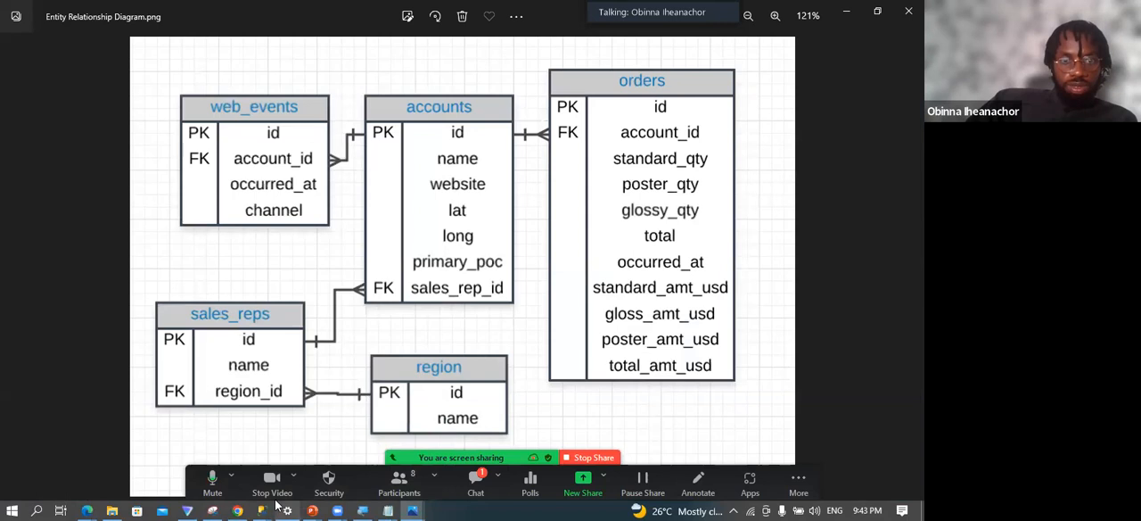
mouse_move(262, 508)
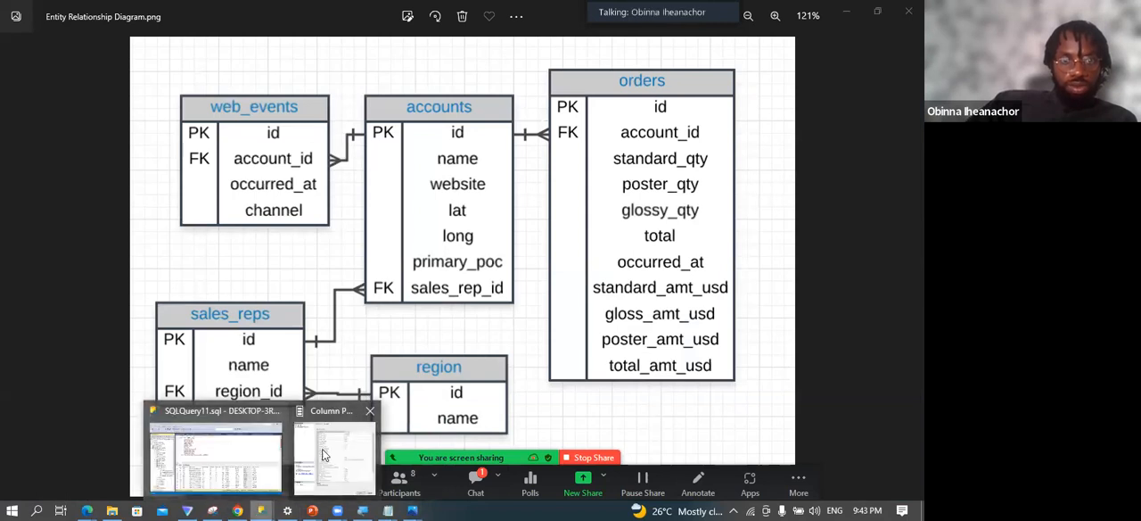
left_click(323, 455)
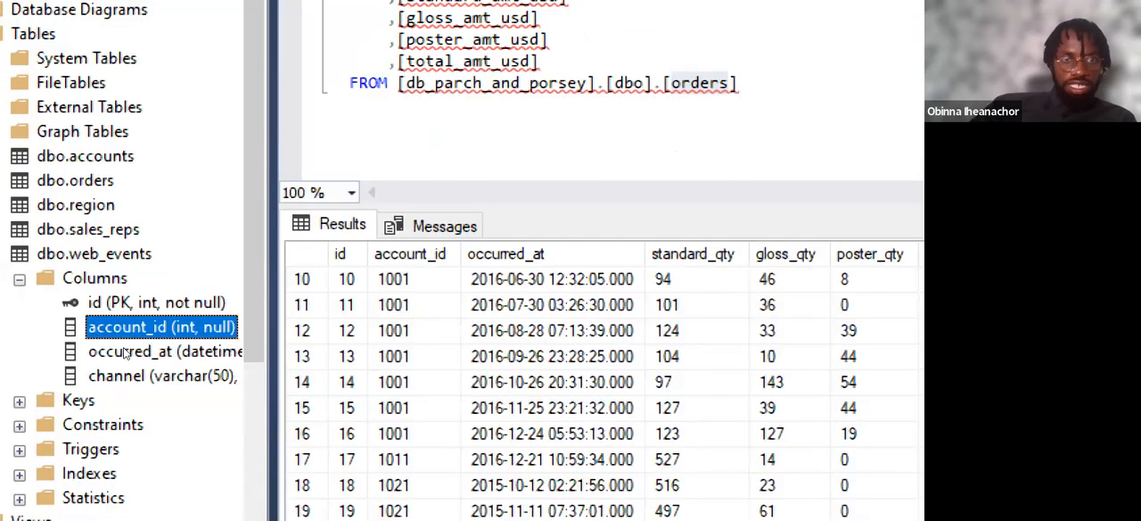
right_click(123, 348)
left_click(234, 377)
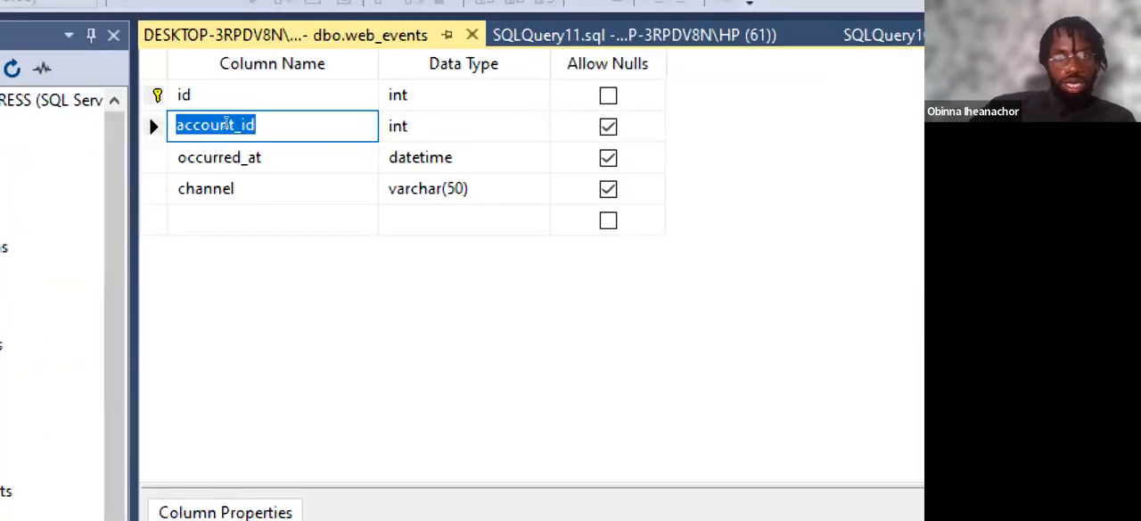
Add a new foreign key relationship to web_events and open its Tables and Columns Specification with the list of primary key tables.
right_click(226, 125)
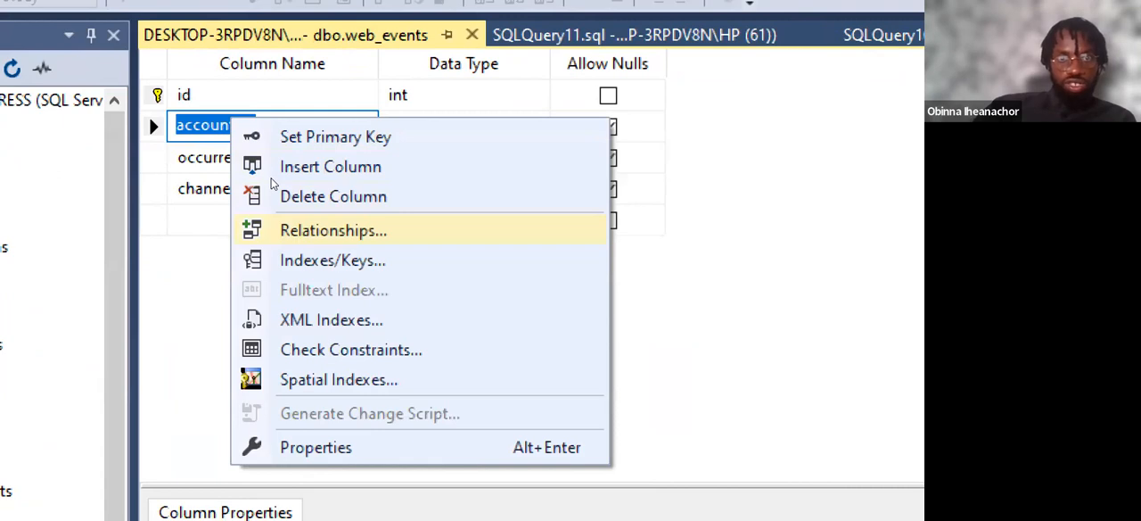
key("Return")
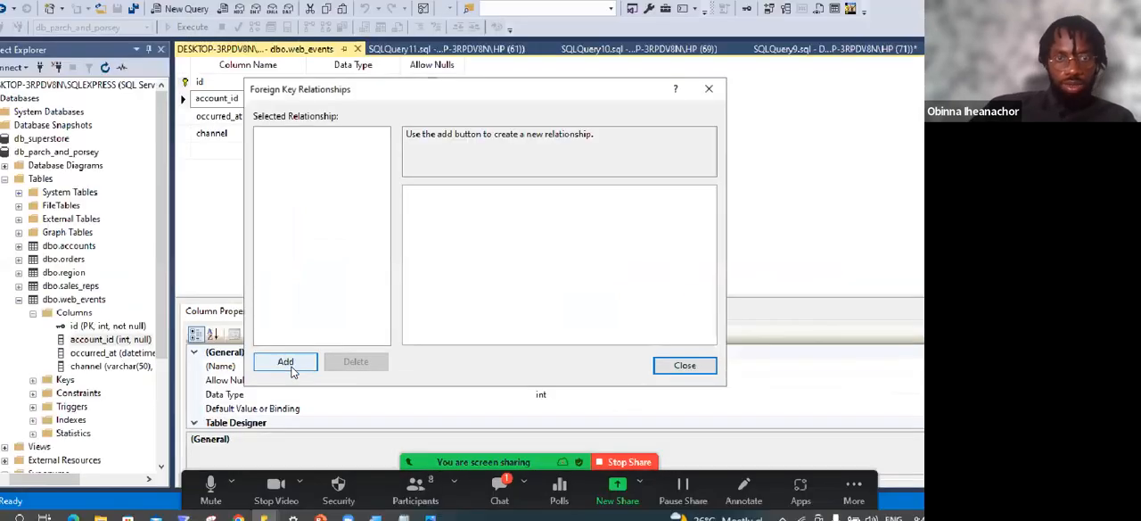
left_click(291, 367)
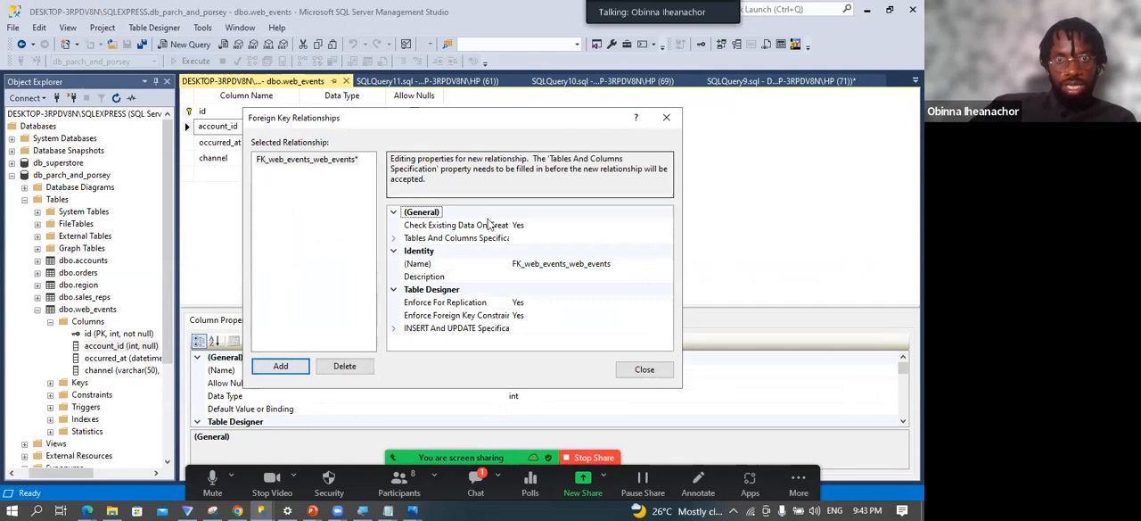
left_click(467, 239)
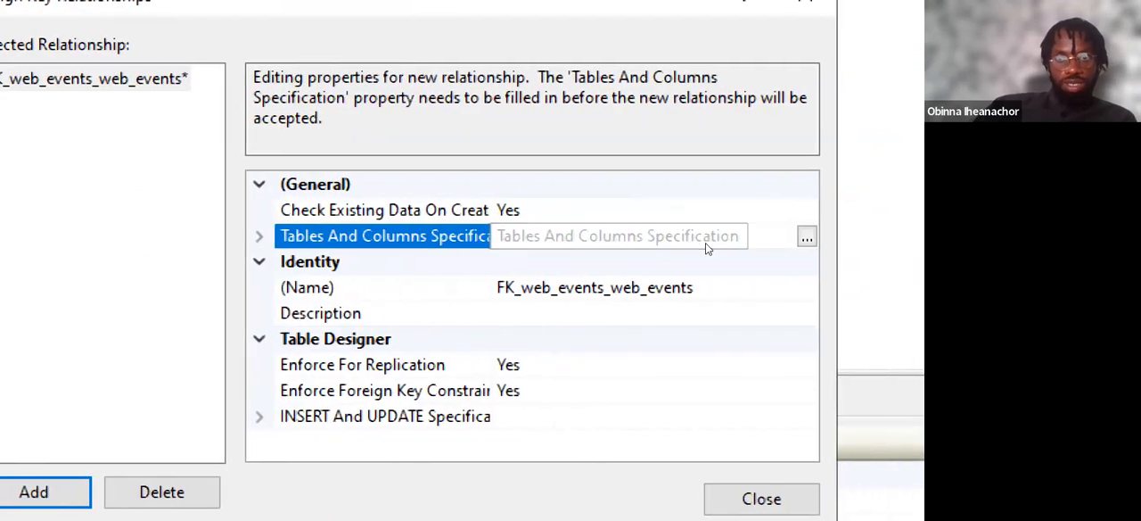
left_click(869, 236)
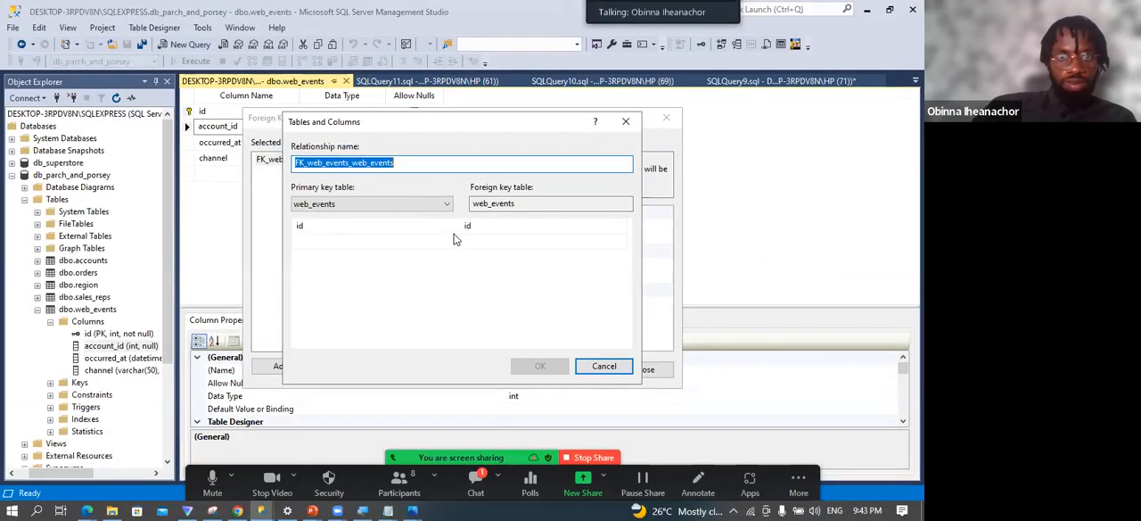
left_click(299, 196)
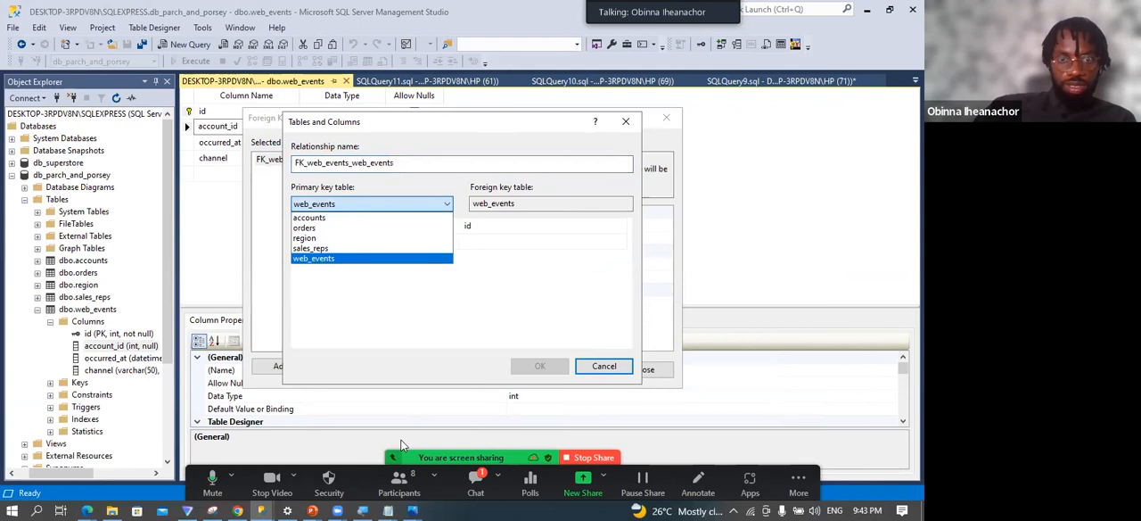
Examine how web_events.account_id relates to the accounts primary key in the entity relationship diagram.
left_click(413, 510)
left_click(454, 457)
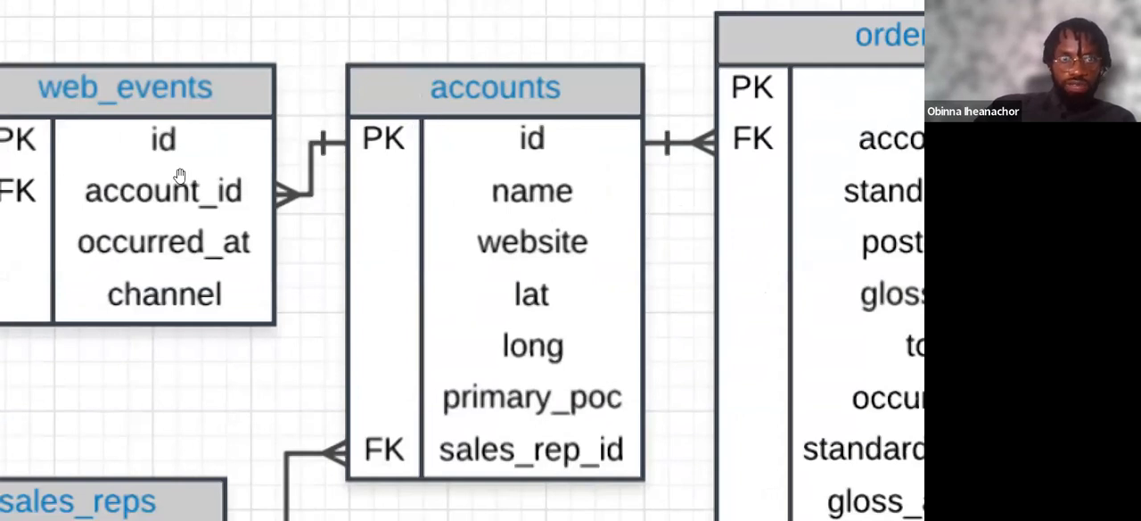
left_click_drag(180, 175, 267, 168)
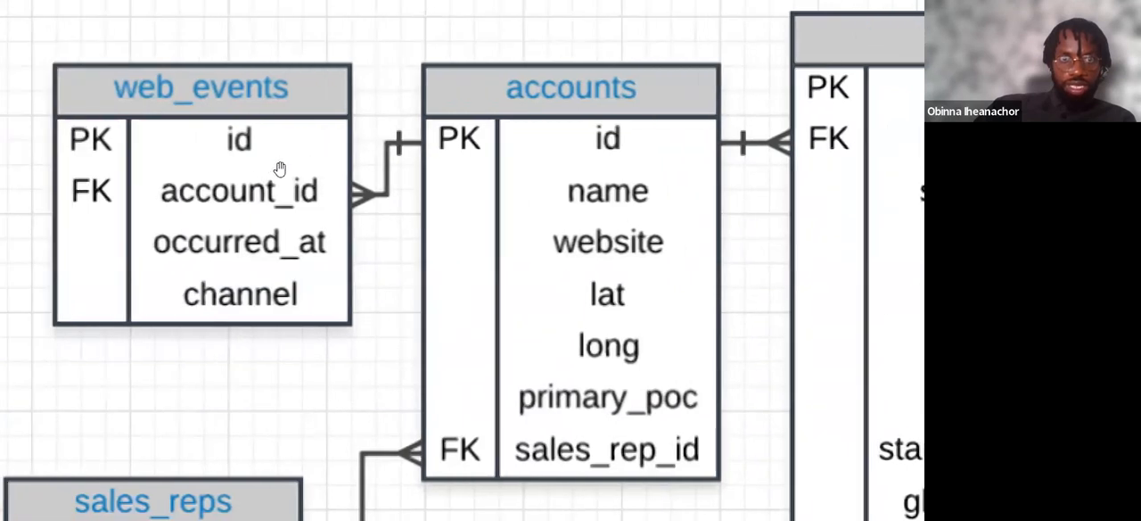
scroll(279, 168, "down", 2)
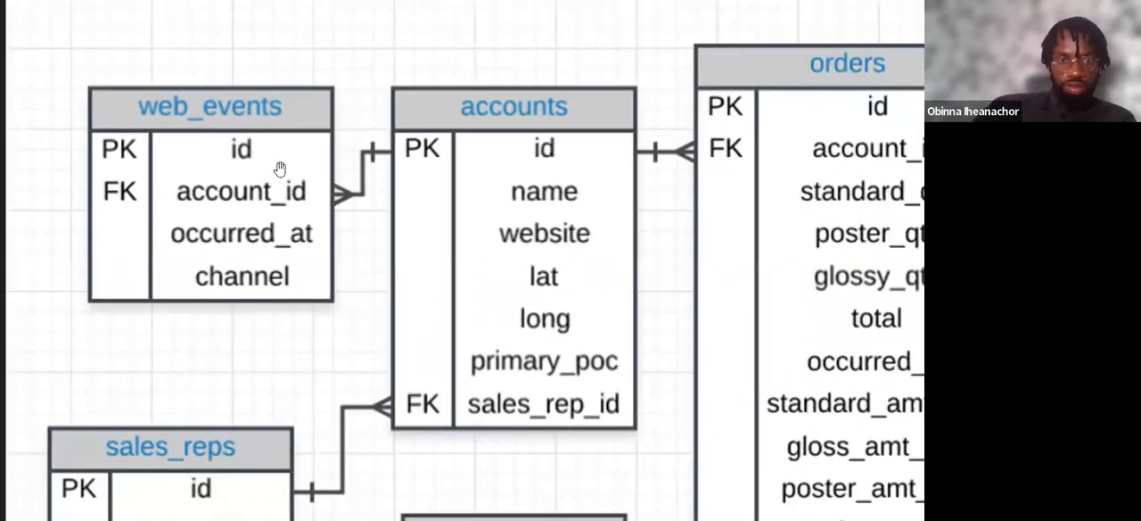
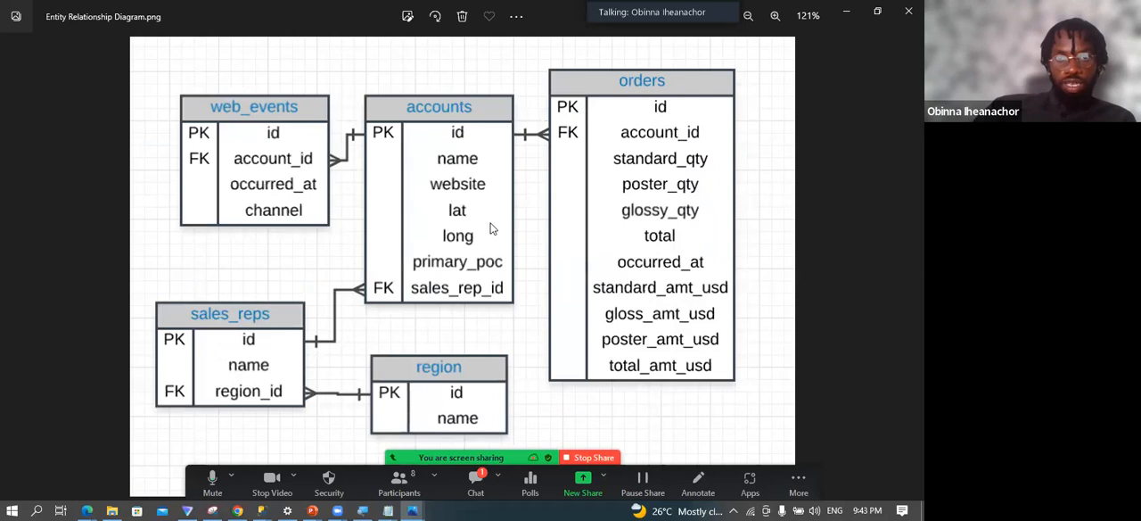
In SQL Server Management Studio, define the web_events foreign key relationship linking account_id to id in the accounts primary key table.
key("alt+Tab")
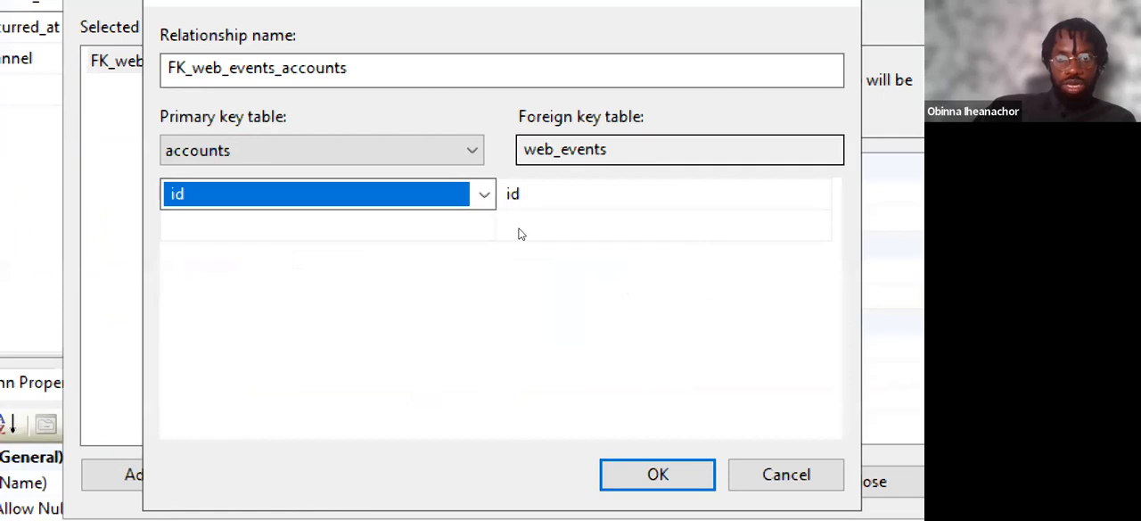
key("Tab")
key("alt+Down")
key("Return")
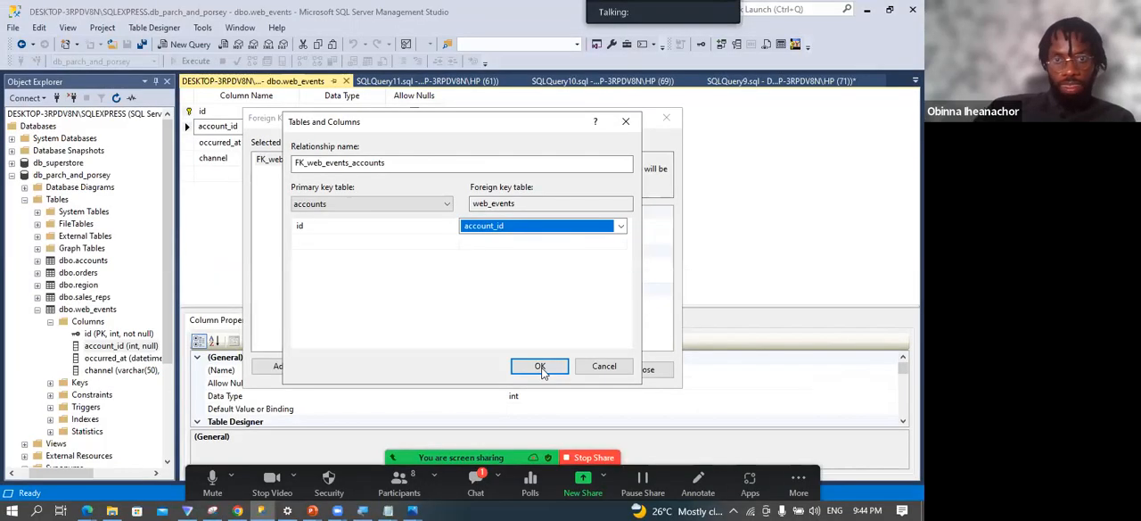
left_click(541, 367)
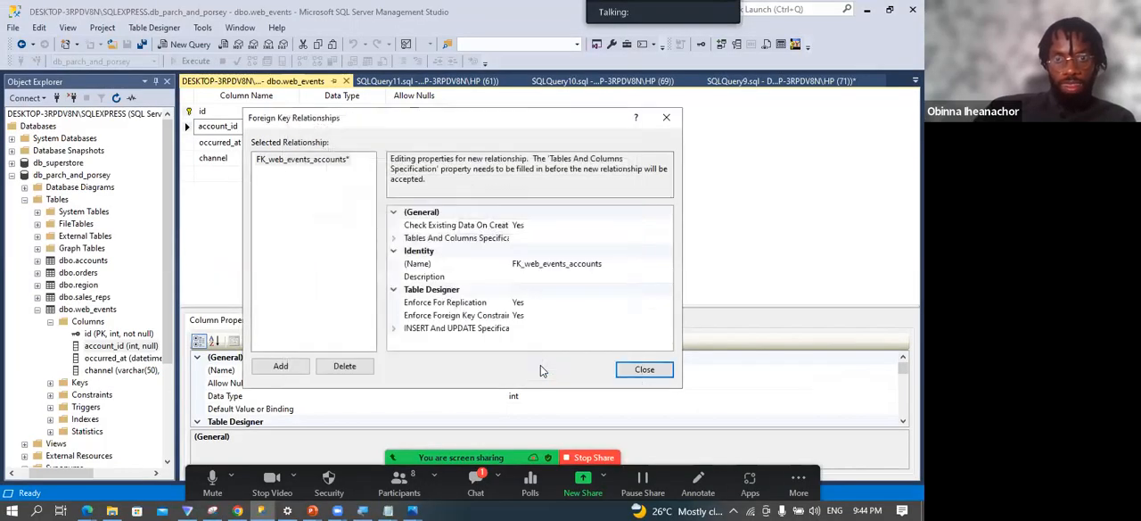
left_click(642, 369)
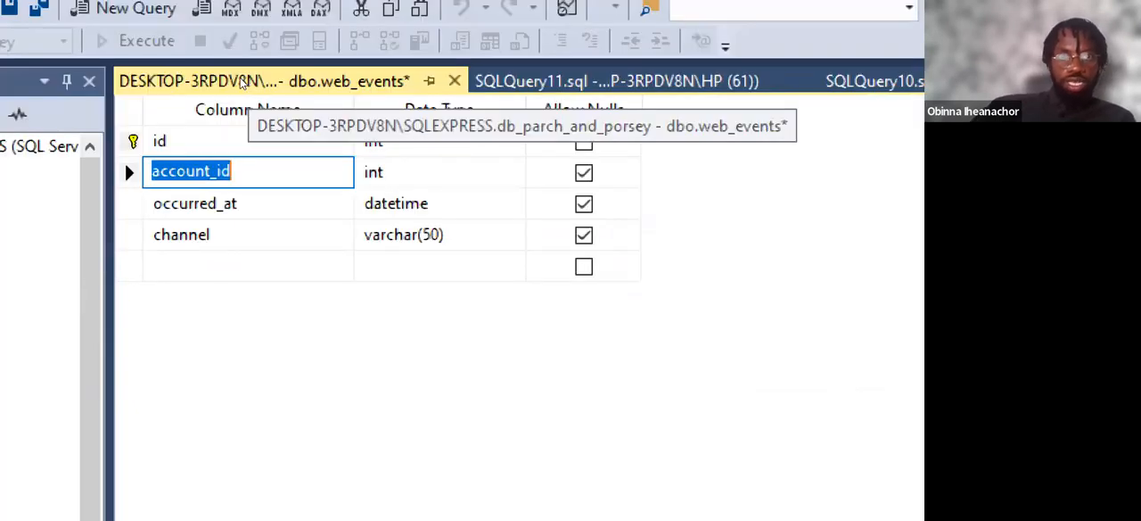
Save the web_events table design, accepting that the accounts and web_events tables are written to the database.
right_click(241, 82)
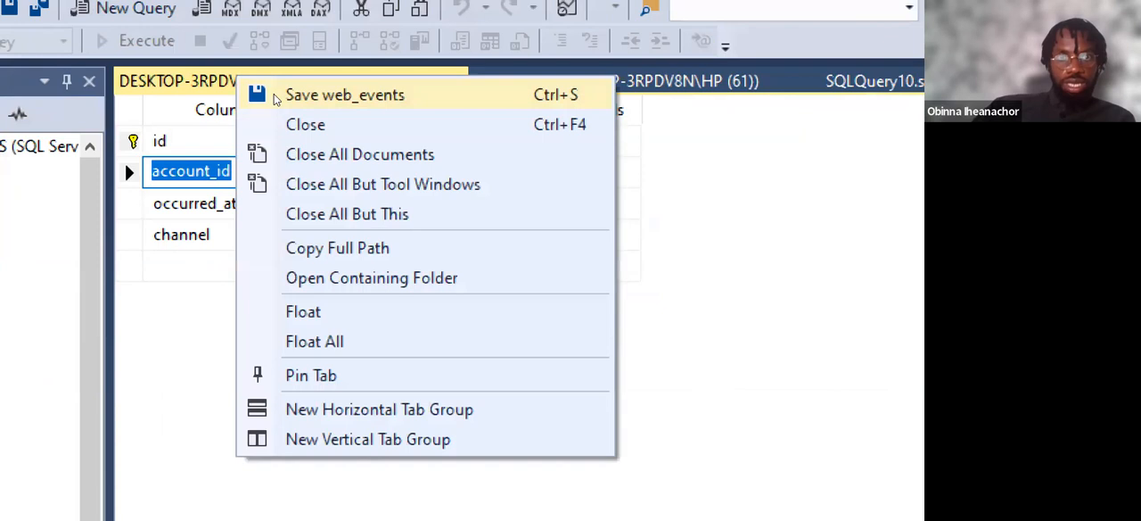
left_click(288, 91)
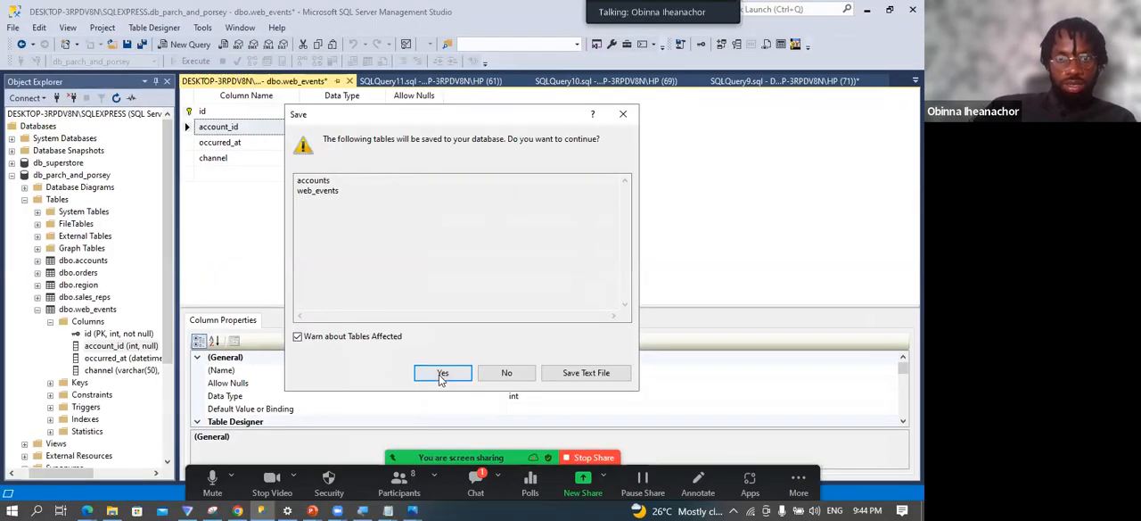
left_click(441, 375)
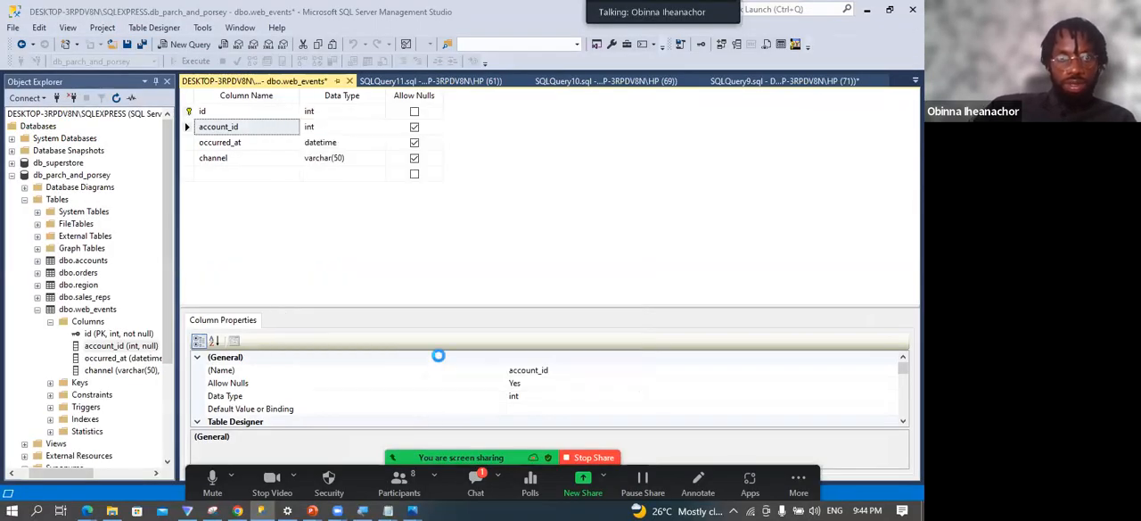
Refresh the dbo.web_events table and expand its columns to check the key status of account_id.
left_click(80, 309)
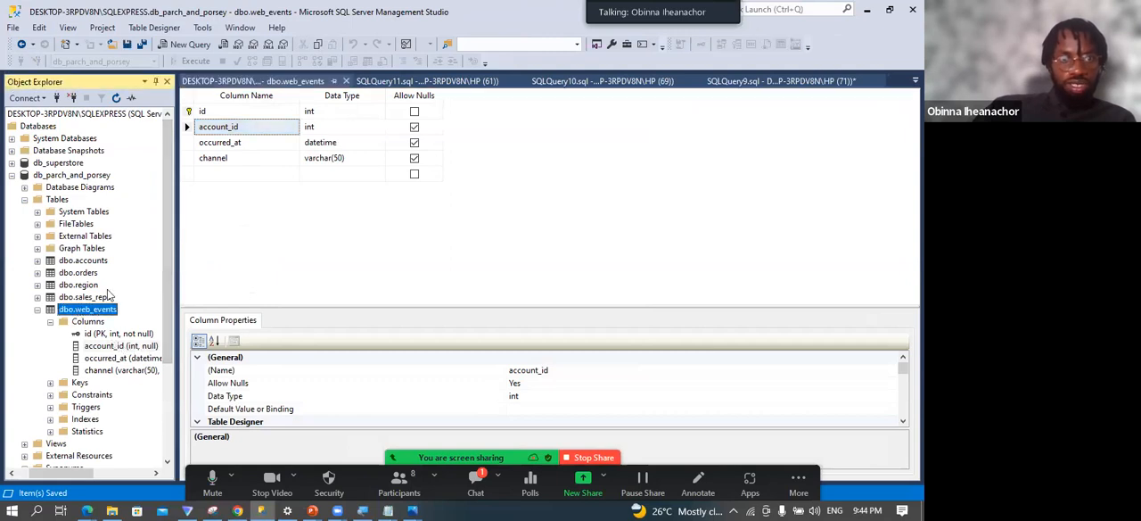
right_click(95, 309)
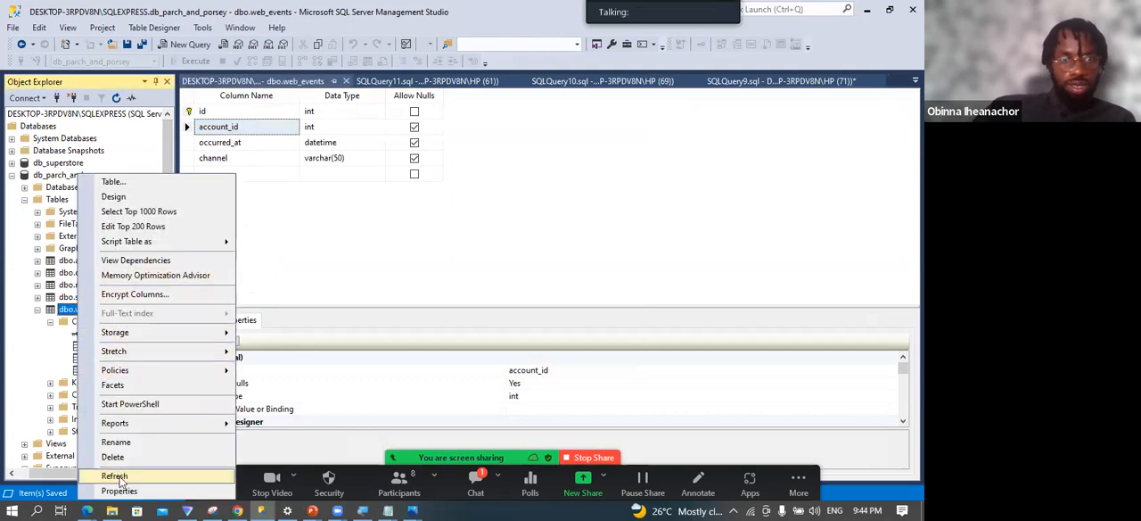
left_click(120, 476)
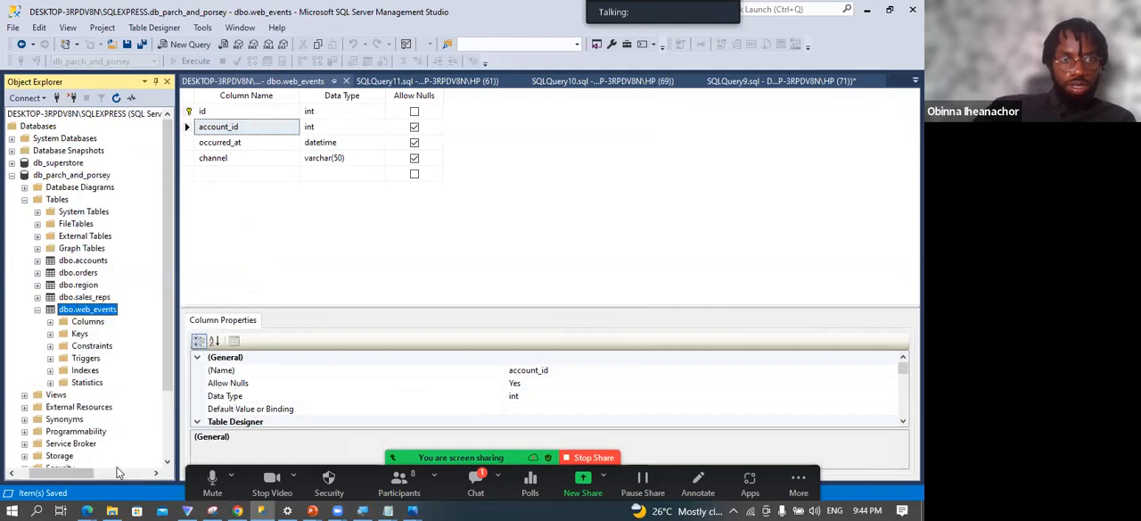
left_click(50, 321)
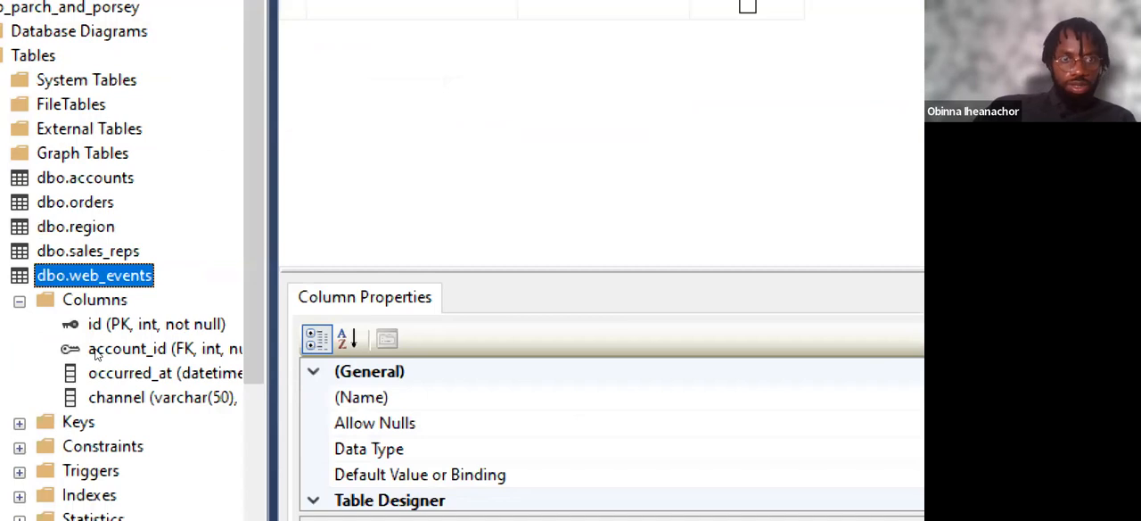
left_click(87, 347)
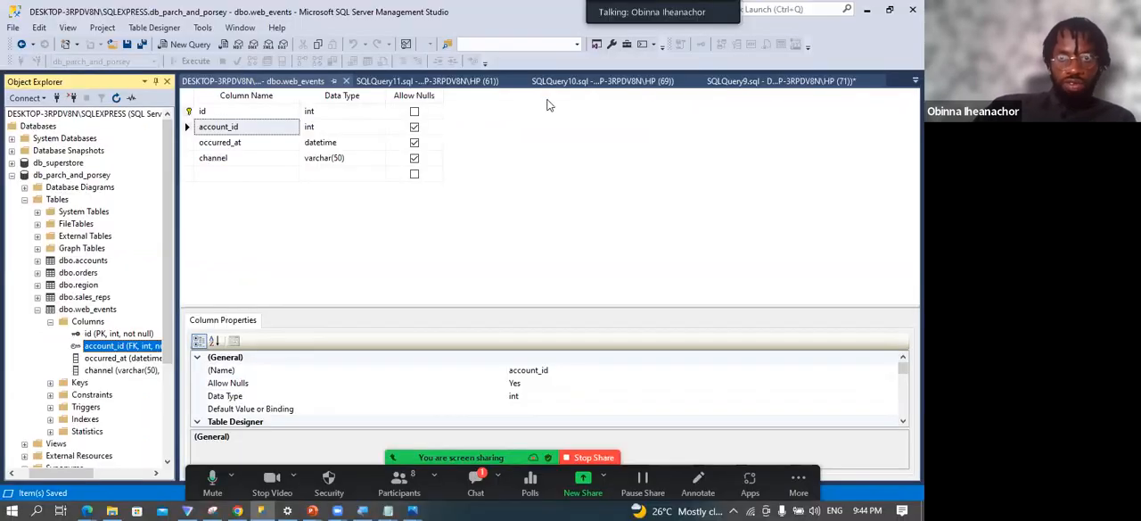
Look through the open query and table documents for the earlier SQL script that adds a foreign key.
left_click(735, 82)
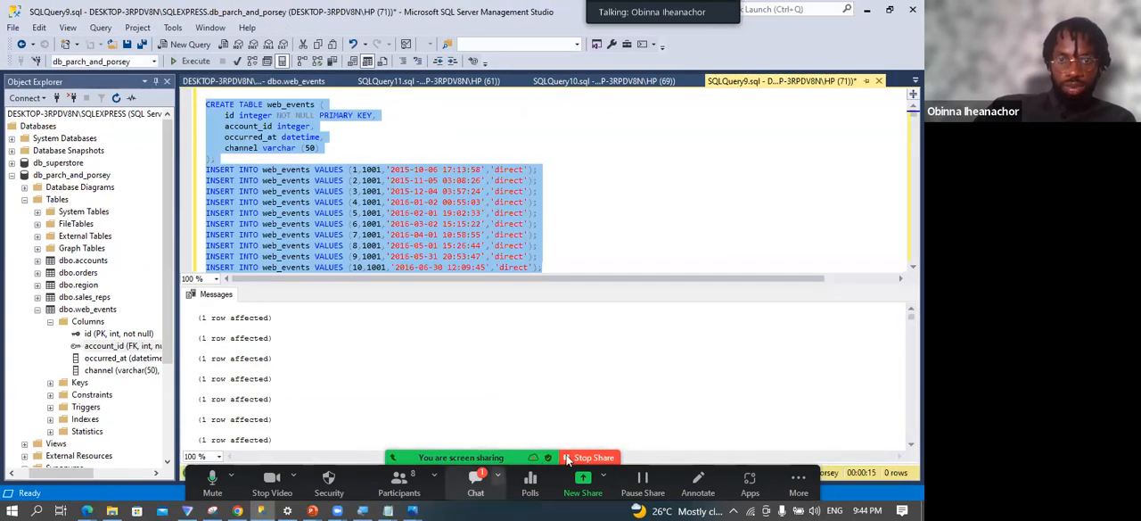
left_click_drag(568, 459, 560, 456)
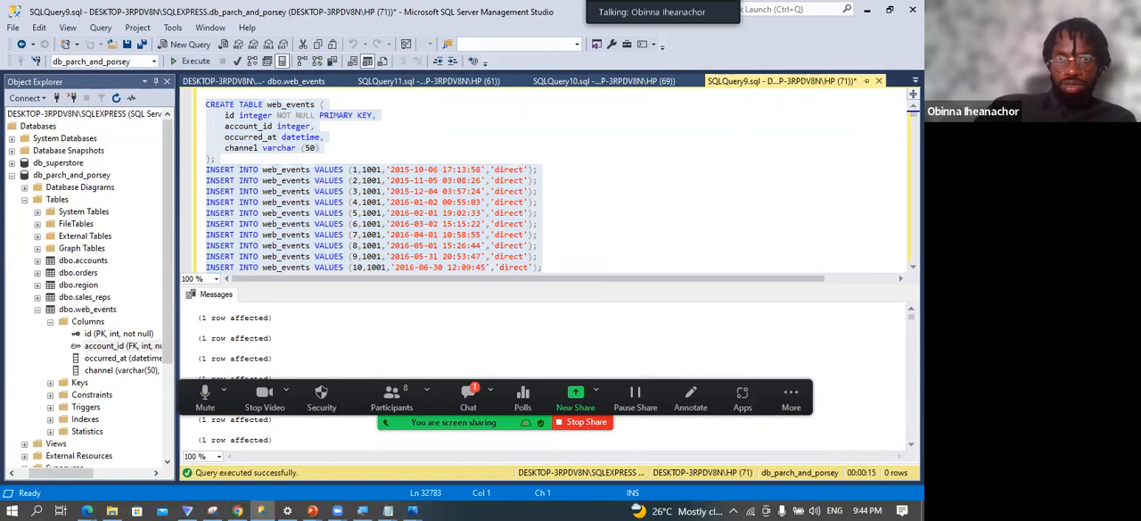
left_click(603, 81)
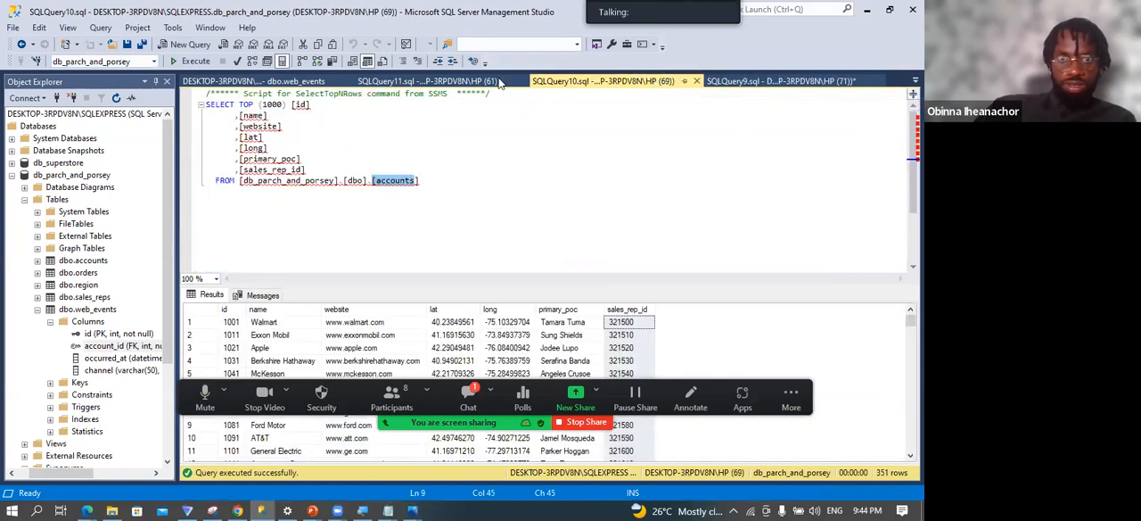
left_click(492, 82)
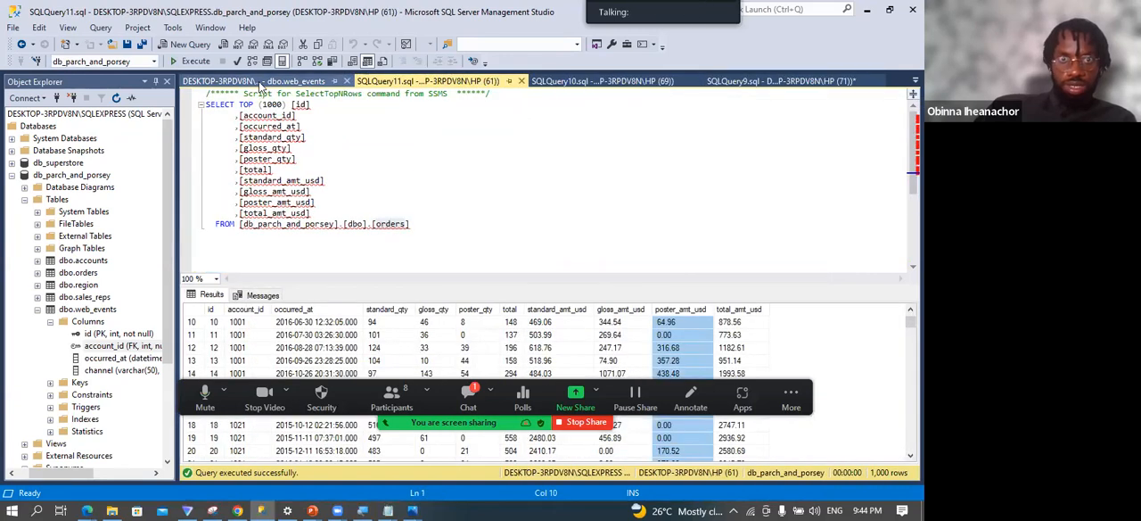
left_click(259, 81)
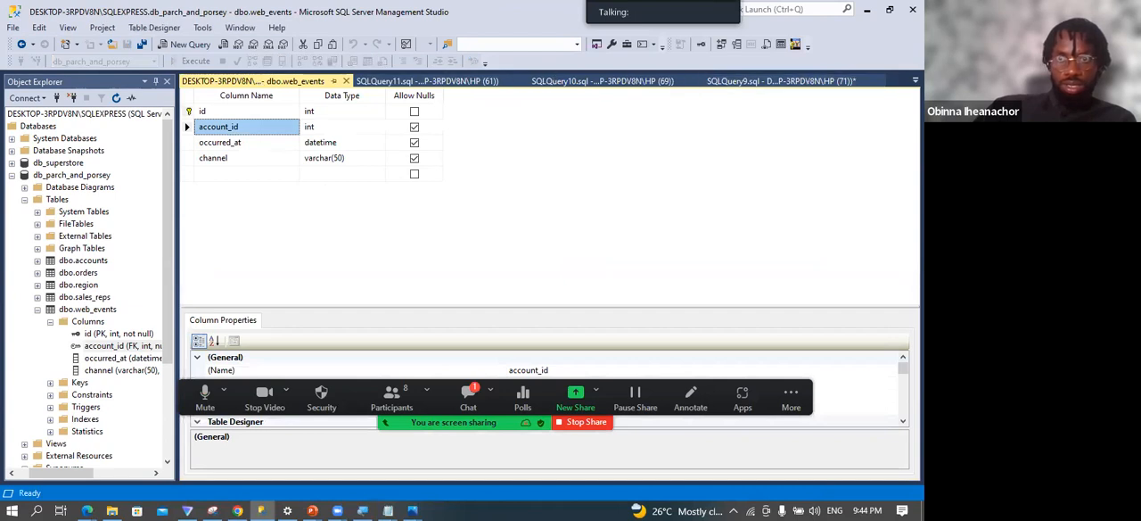
left_click(915, 81)
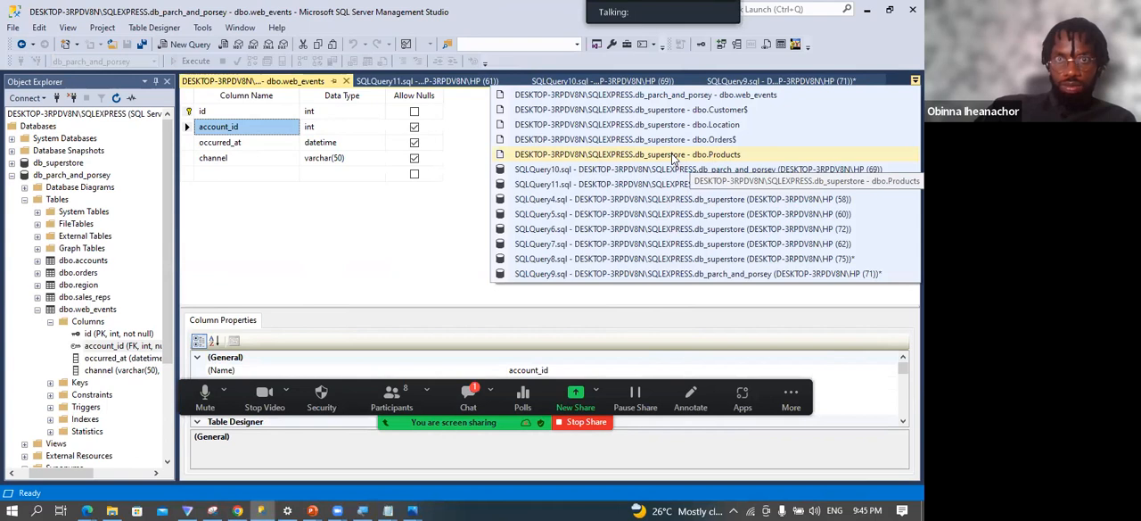
left_click(419, 248)
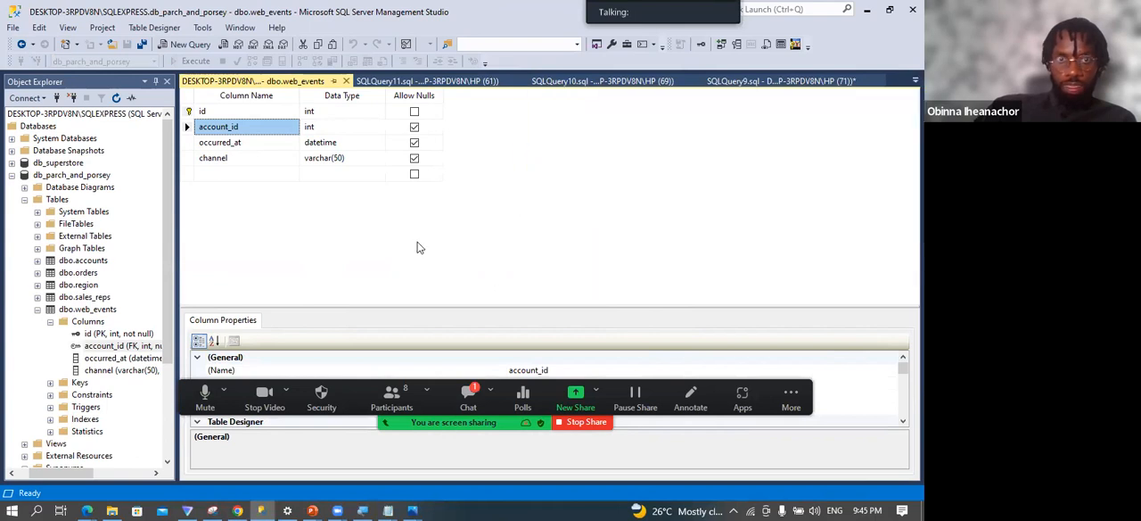
left_click(630, 84)
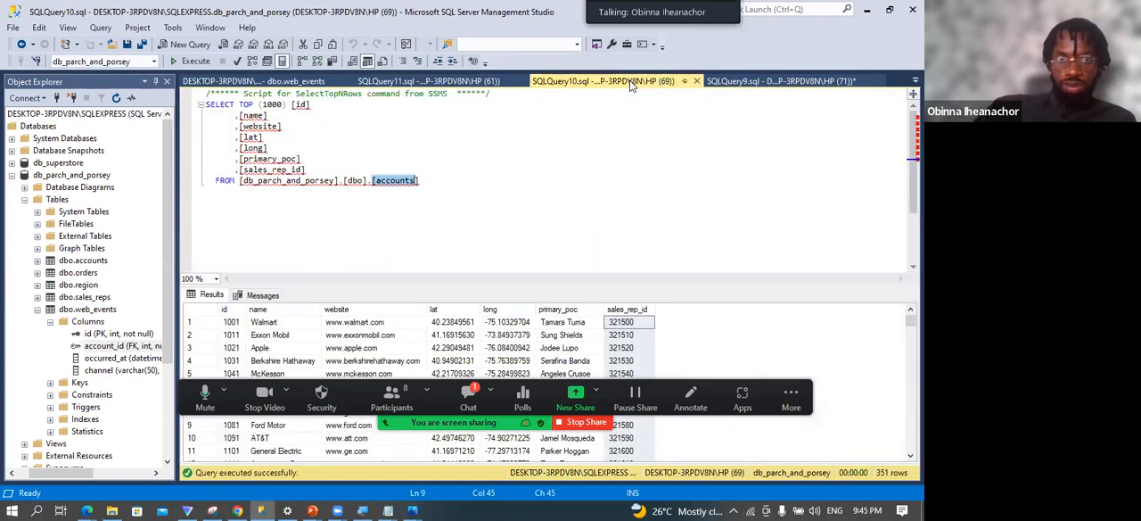
left_click(757, 81)
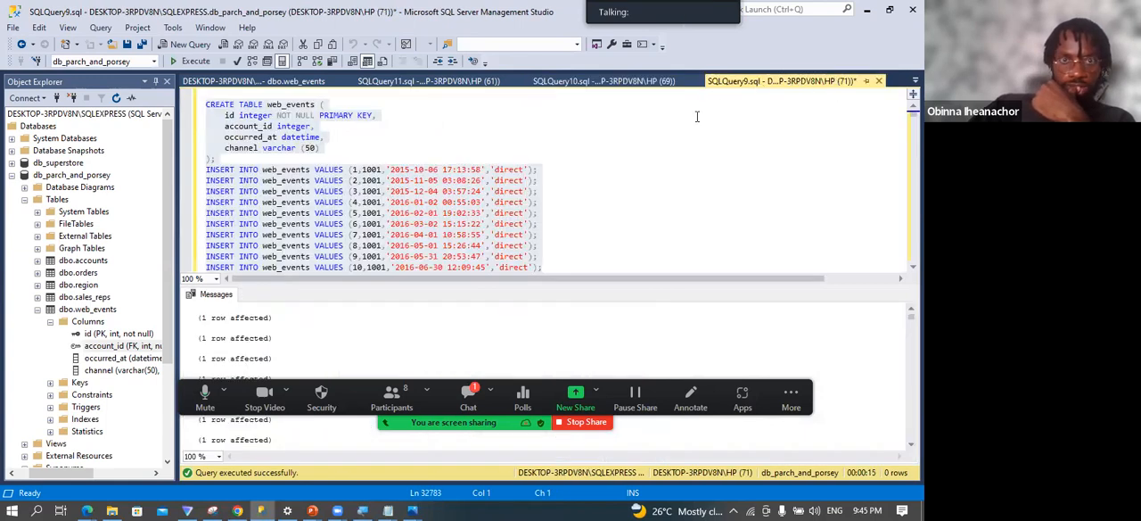
Clear the web_events script in SQLQuery9 and step back through its edit history to look for earlier statements.
left_click(536, 135)
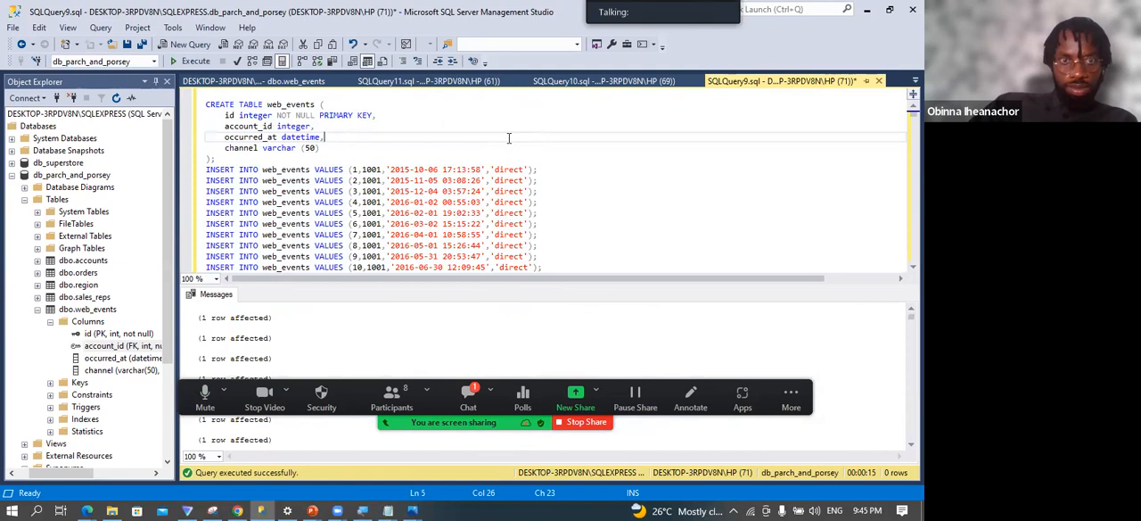
key("ctrl+a")
key("Delete")
key("ctrl+z")
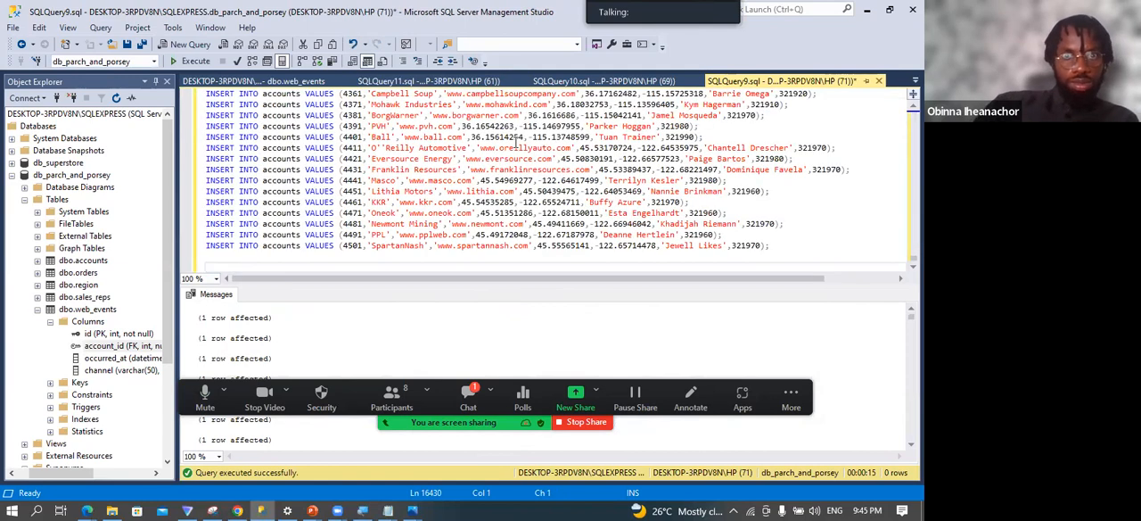
left_click(473, 80)
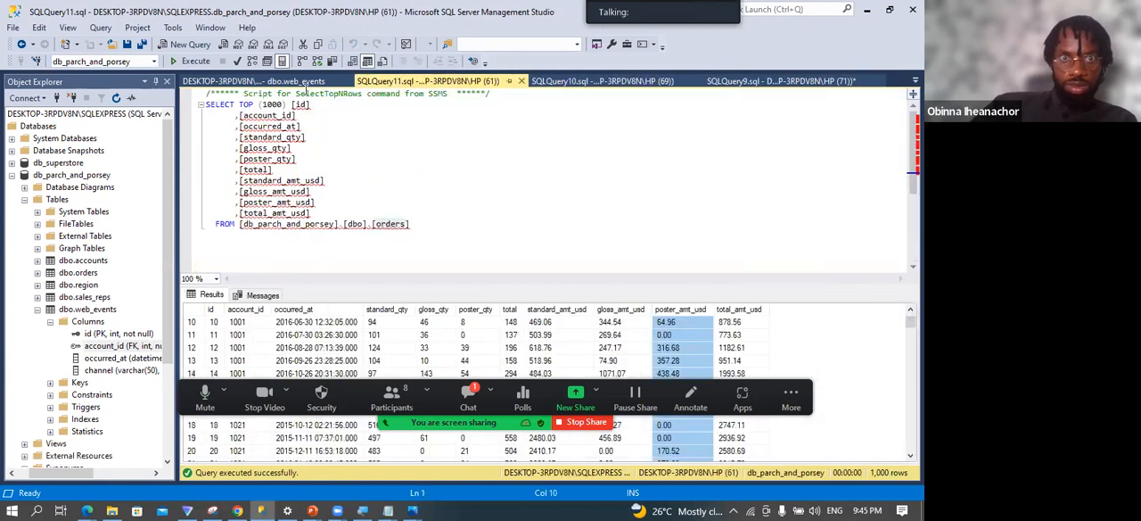
left_click(280, 82)
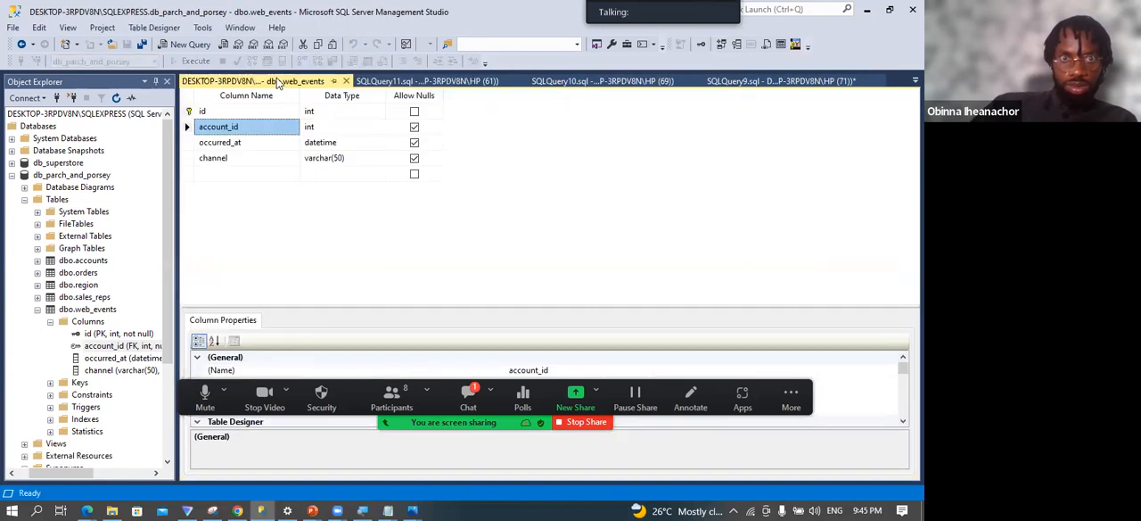
left_click(367, 82)
left_click(417, 175)
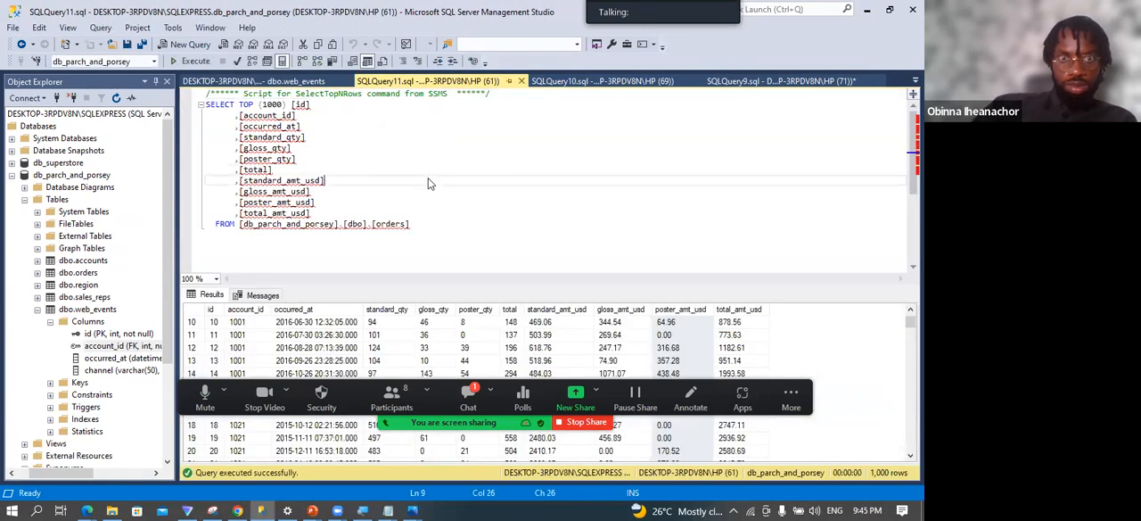
left_click(599, 81)
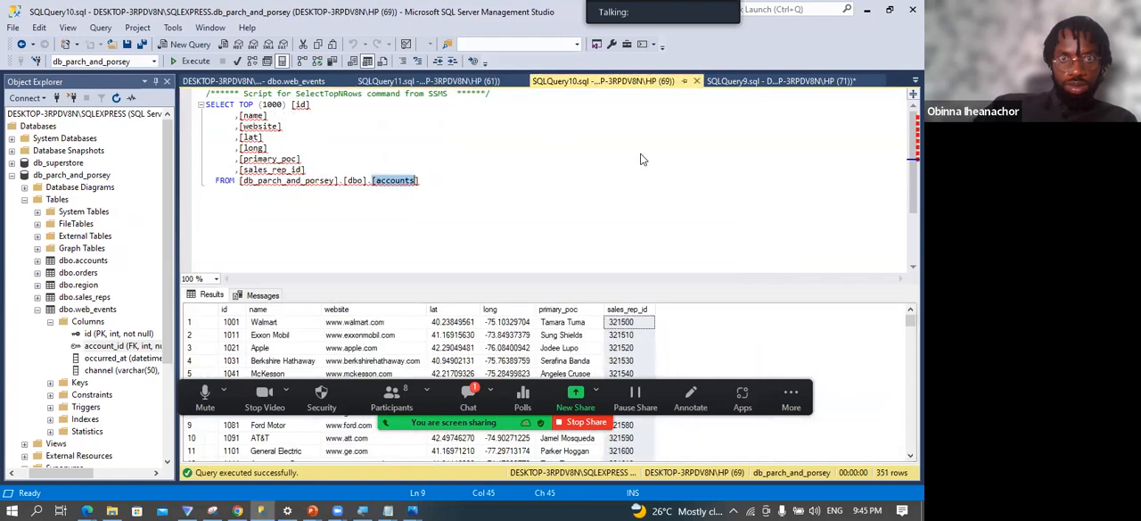
Check the edit history of SQLQuery9 for the foreign key statement and close that query without saving.
left_click(750, 82)
scroll(797, 105, "down", 5)
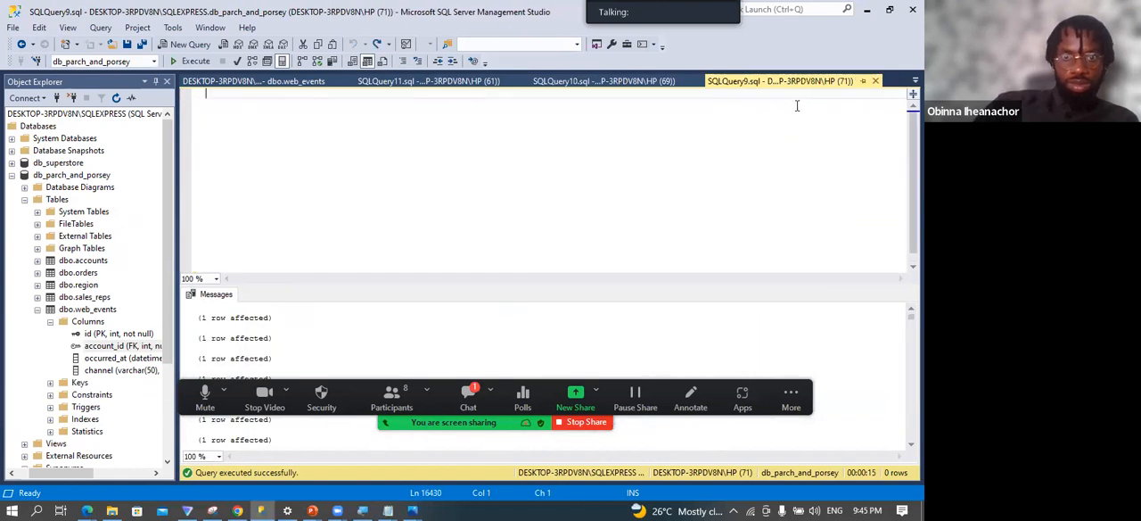
key("ctrl+y")
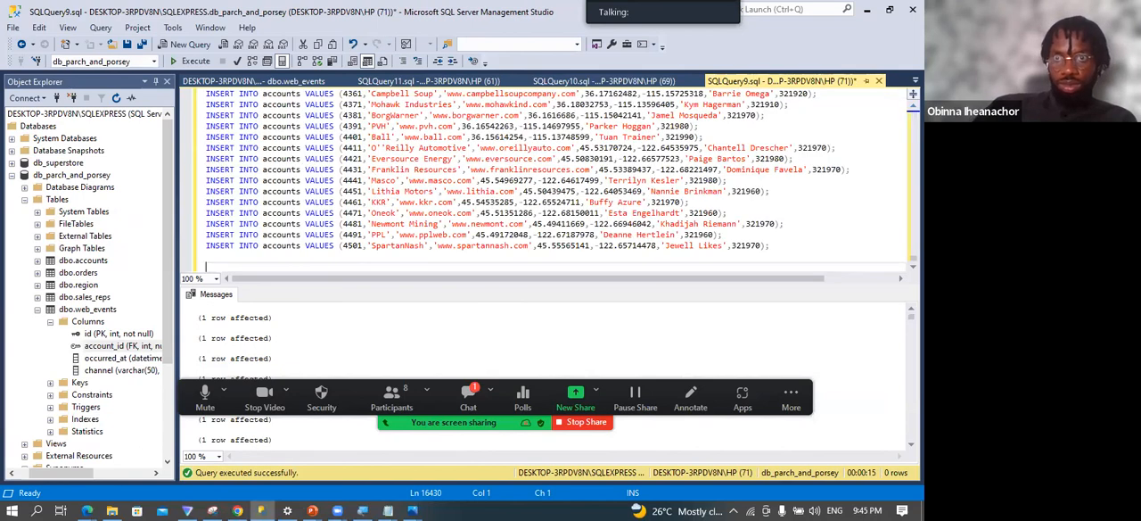
left_click(879, 81)
left_click(513, 340)
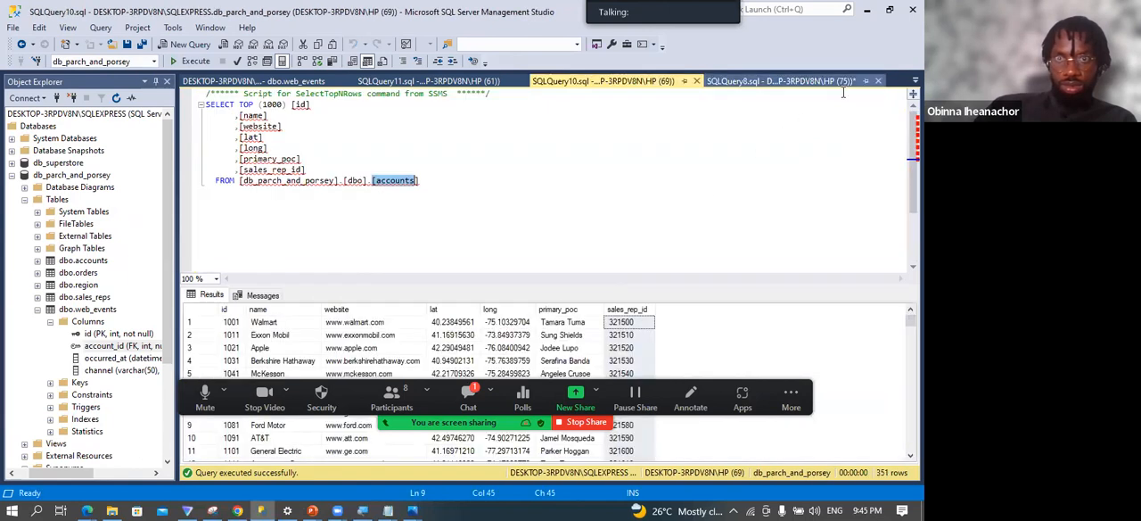
Recover the ALTER TABLE orders ADD CONSTRAINT orders_product_id_FK statement from SQLQuery8's edit history, select it, and return to the accounts query.
left_click(839, 82)
key("ctrl+z")
key("ctrl+z")
key("ctrl+z")
key("ctrl+z")
key("ctrl+z")
key("ctrl+z")
key("ctrl+z")
key("ctrl+z")
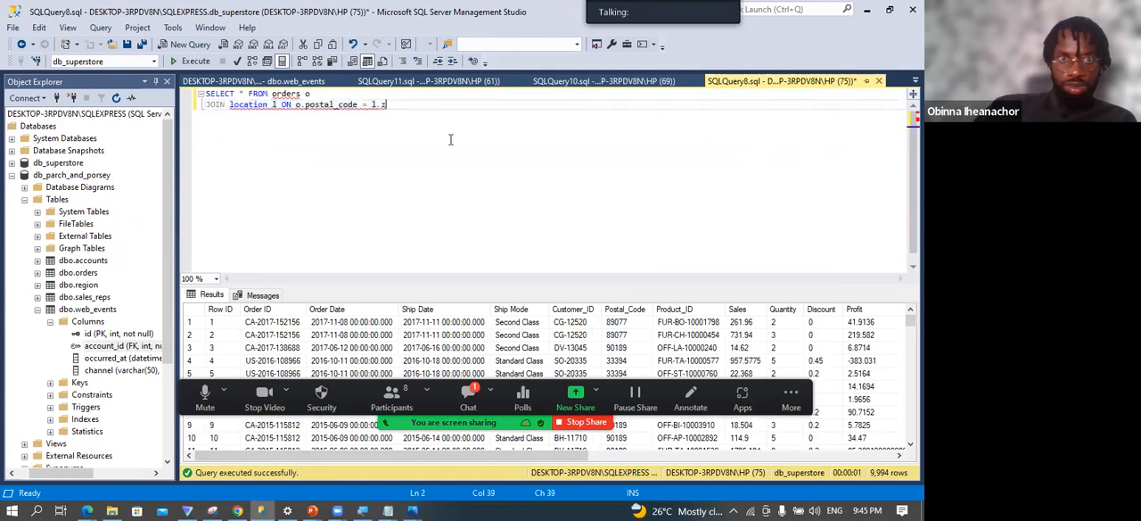
key("ctrl+z")
key("ctrl+z")
key("ctrl+z")
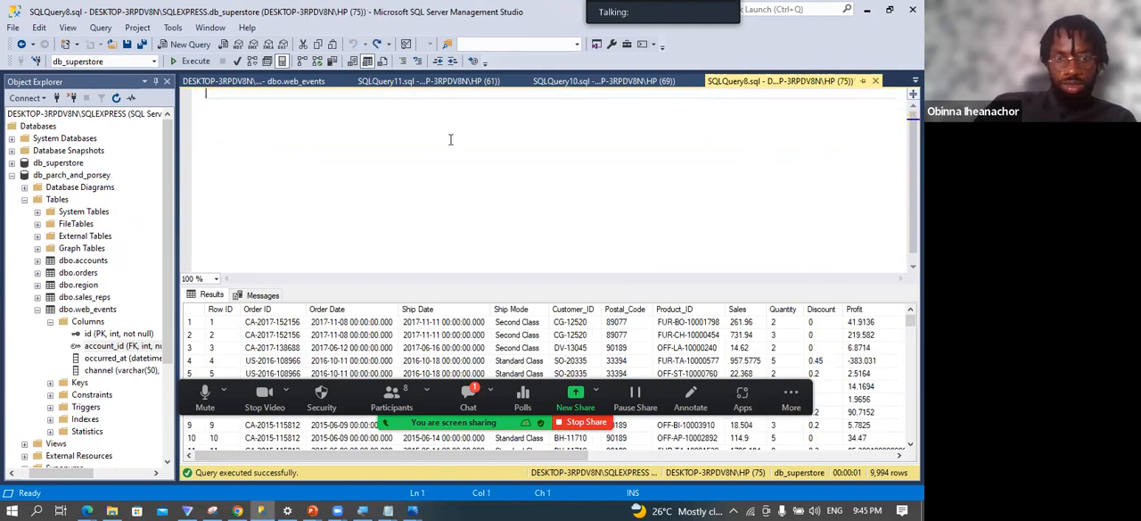
key("ctrl+y")
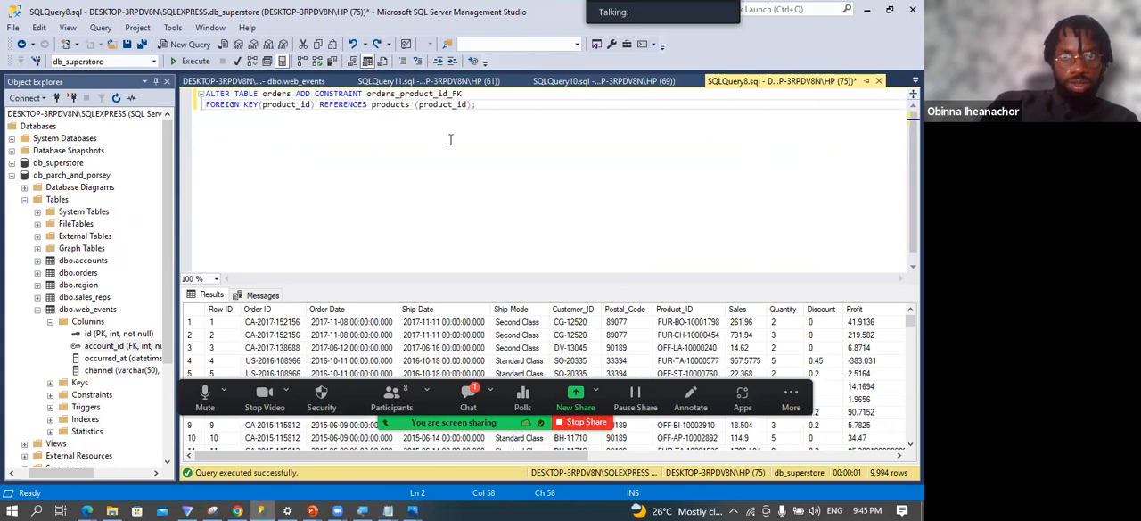
key("ctrl+shift+Home")
key("ctrl+c")
left_click_drag(460, 130, 189, 99)
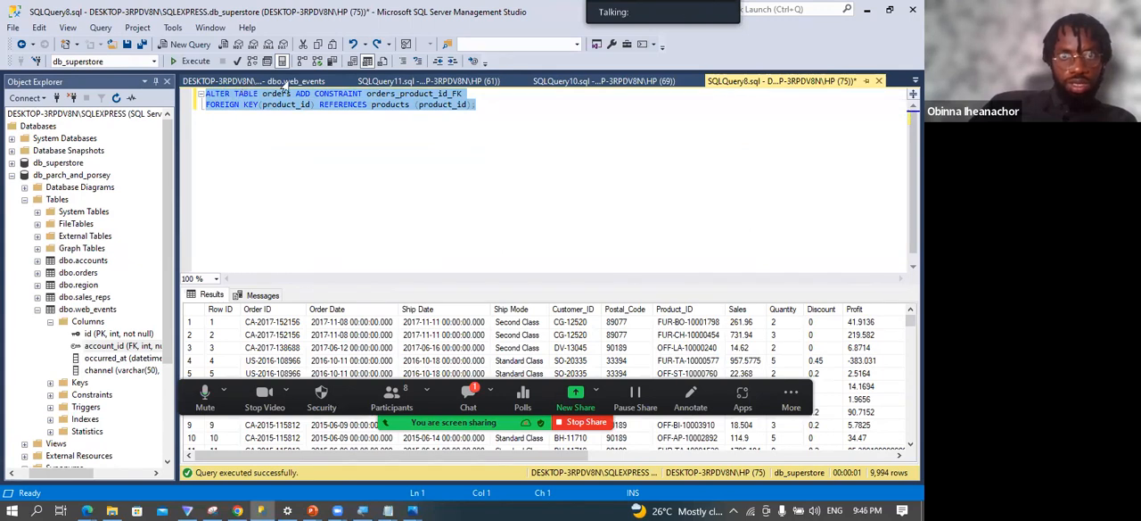
left_click(564, 82)
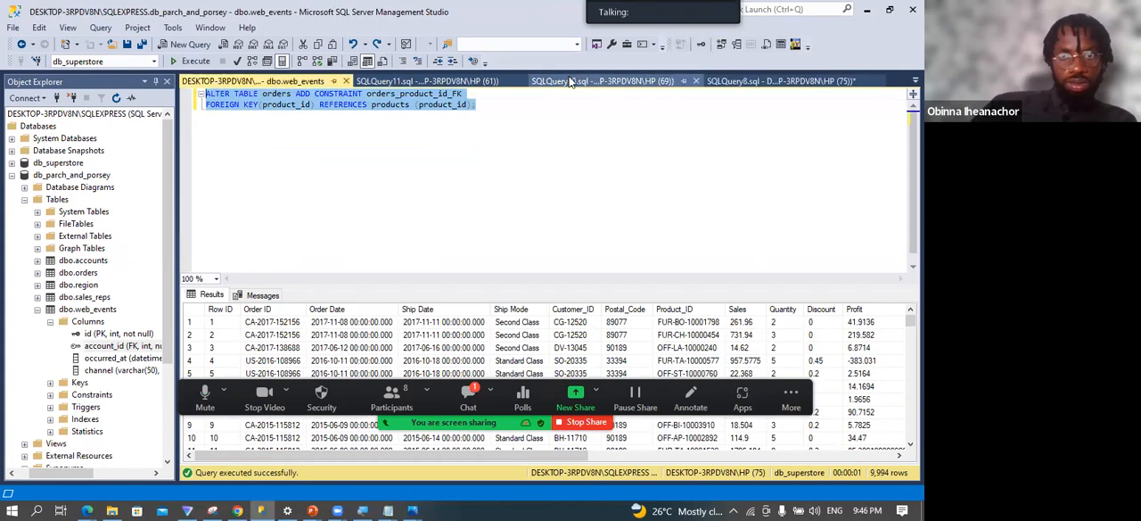
Open a new query on db_parch_and_porsey and paste in the copied ALTER TABLE orders foreign key statement.
left_click(79, 176)
right_click(78, 180)
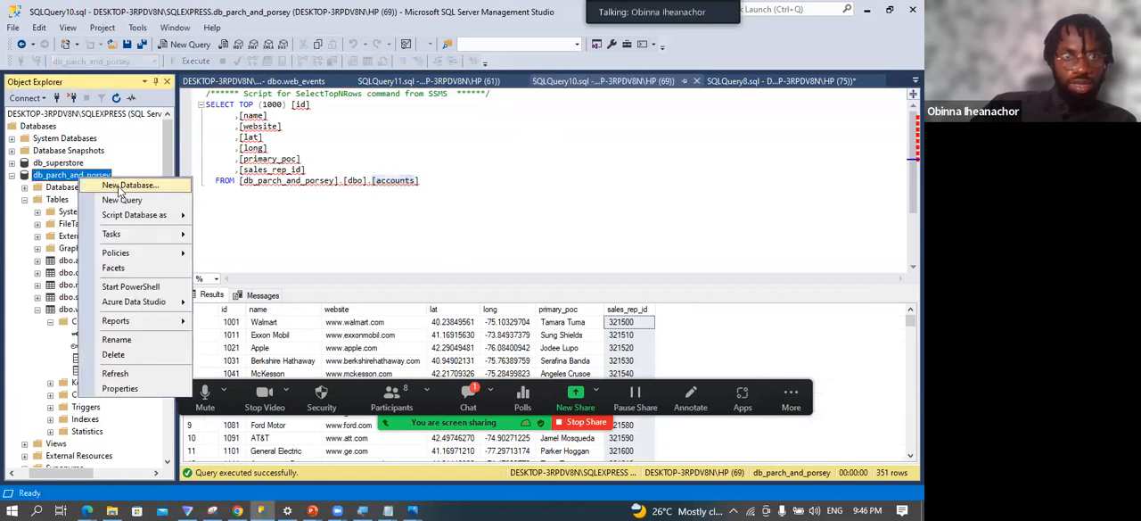
left_click(103, 194)
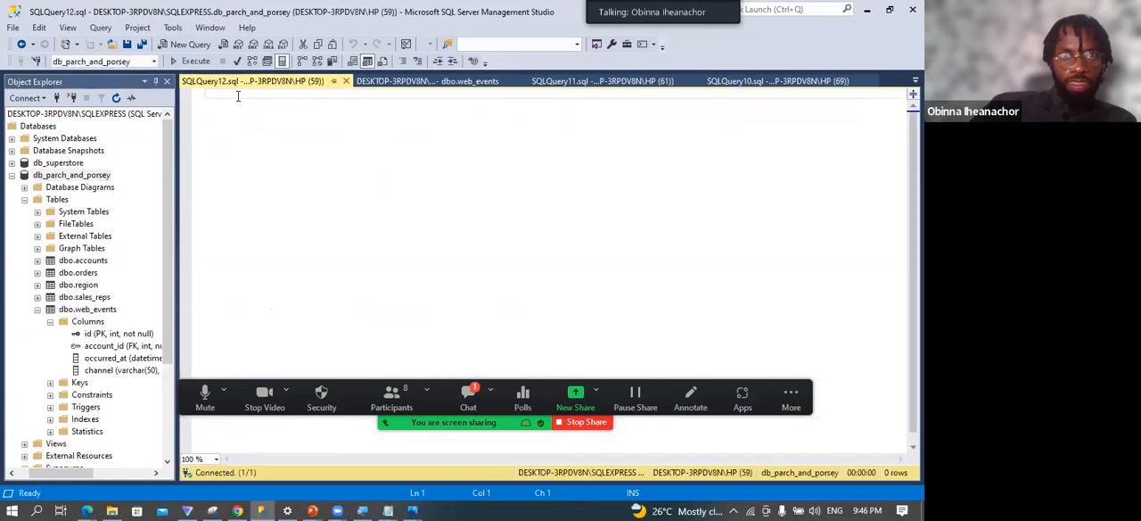
key("ctrl+v")
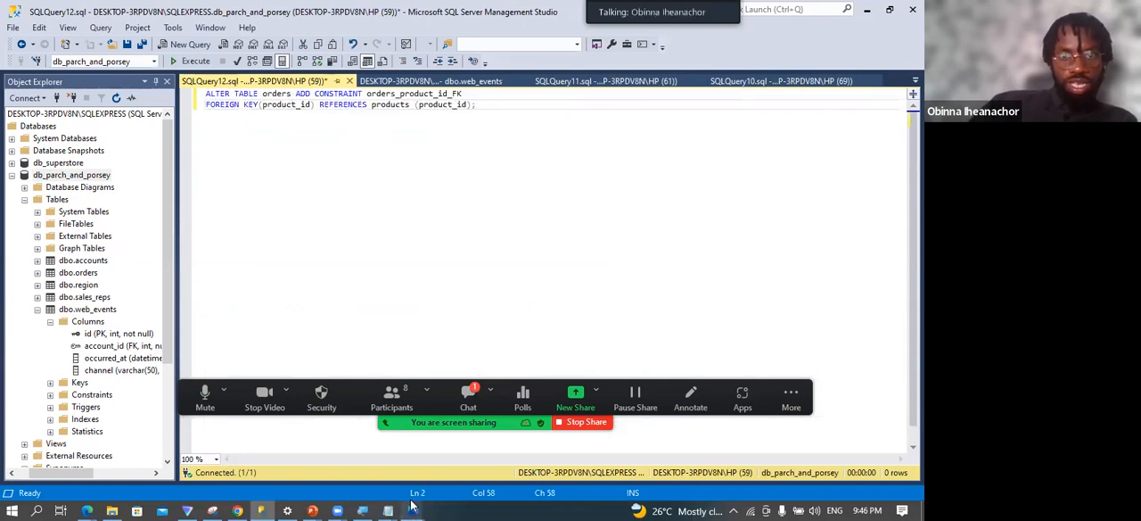
Switch to the Entity Relationship Diagram image and examine how the accounts and orders tables are linked.
mouse_move(413, 510)
left_click(469, 452)
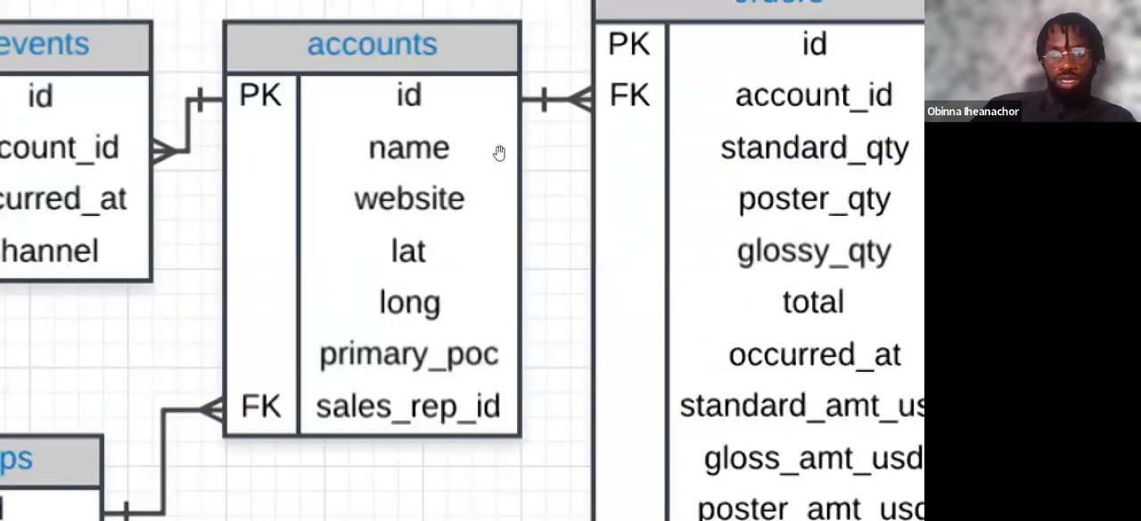
scroll(667, 141, "up", 1)
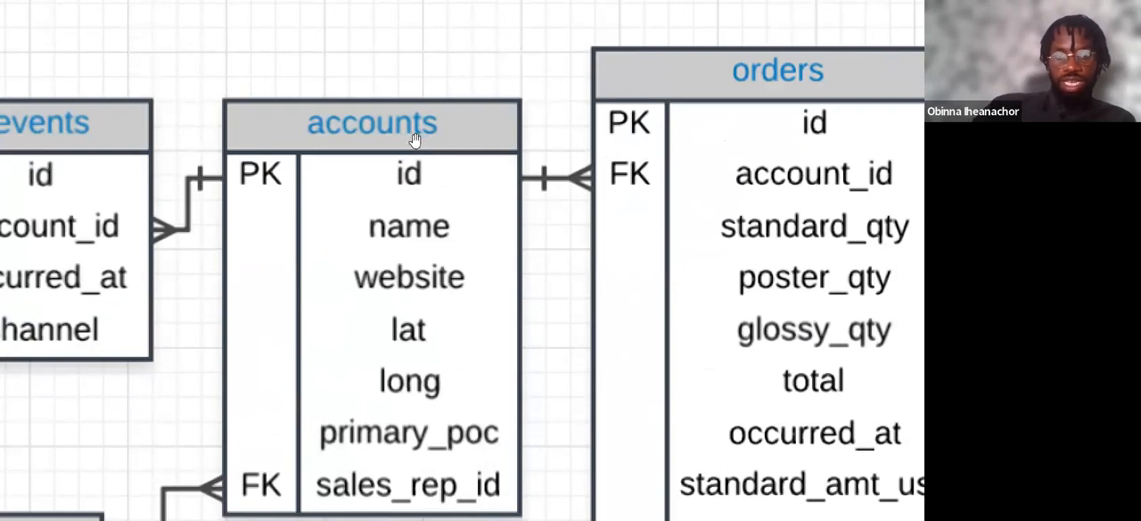
key("super+minus")
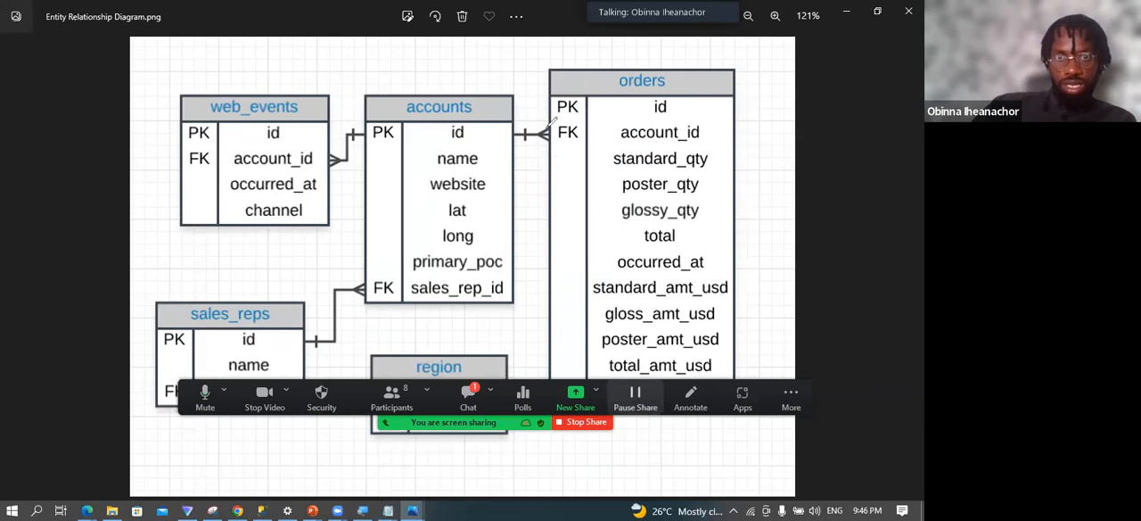
Circle the connector between accounts and orders in red on the diagram, and erase the annotation.
mouse_move(547, 123)
left_mouse_down()
mouse_move(512, 133)
mouse_move(555, 139)
left_mouse_up()
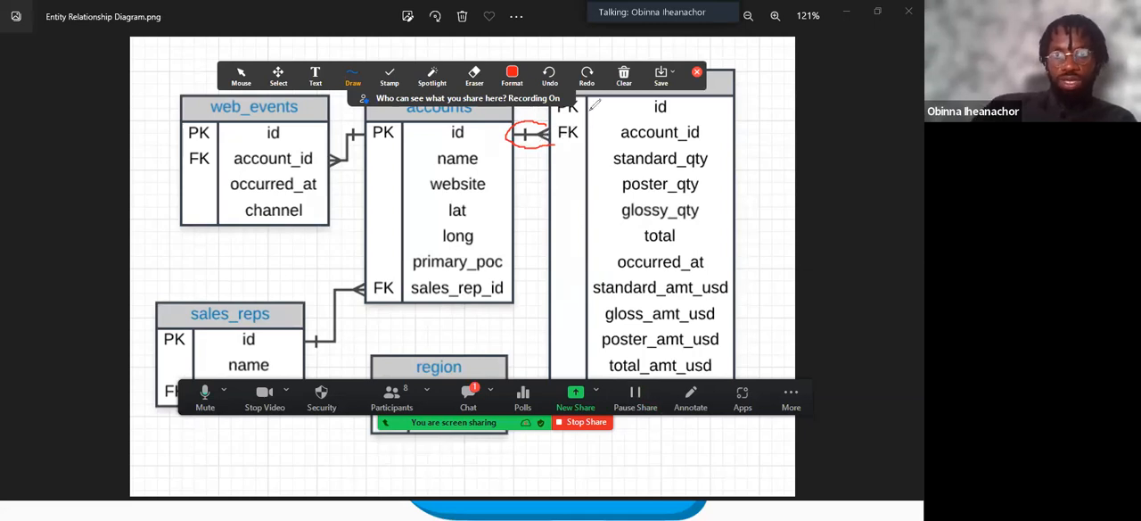
left_click(696, 72)
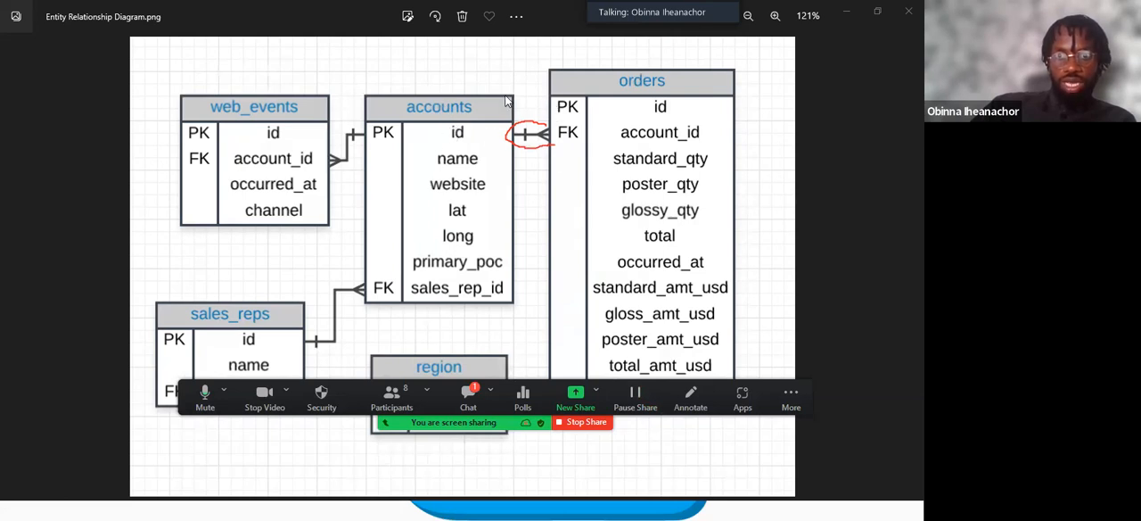
left_click(543, 143)
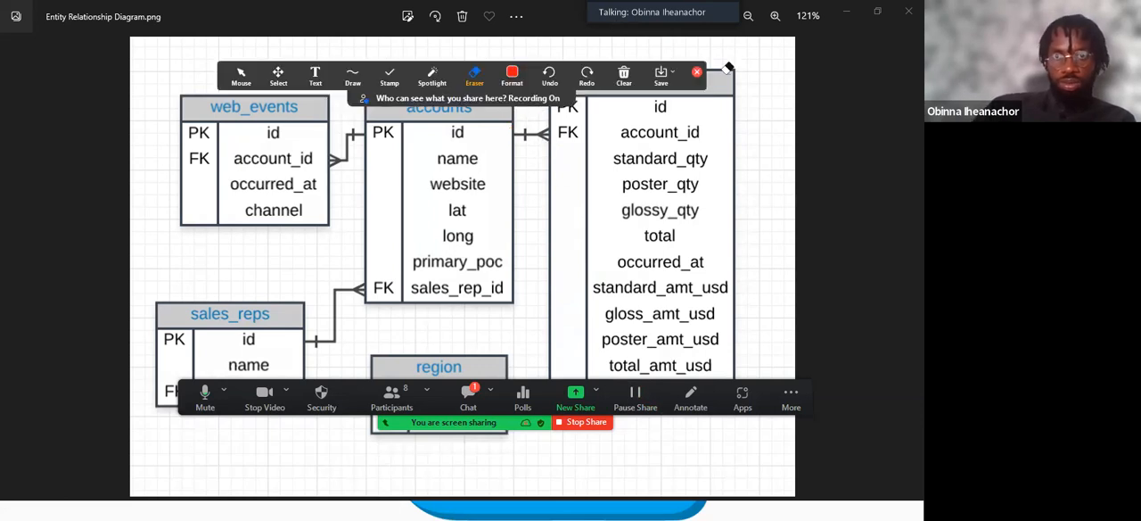
left_click(697, 72)
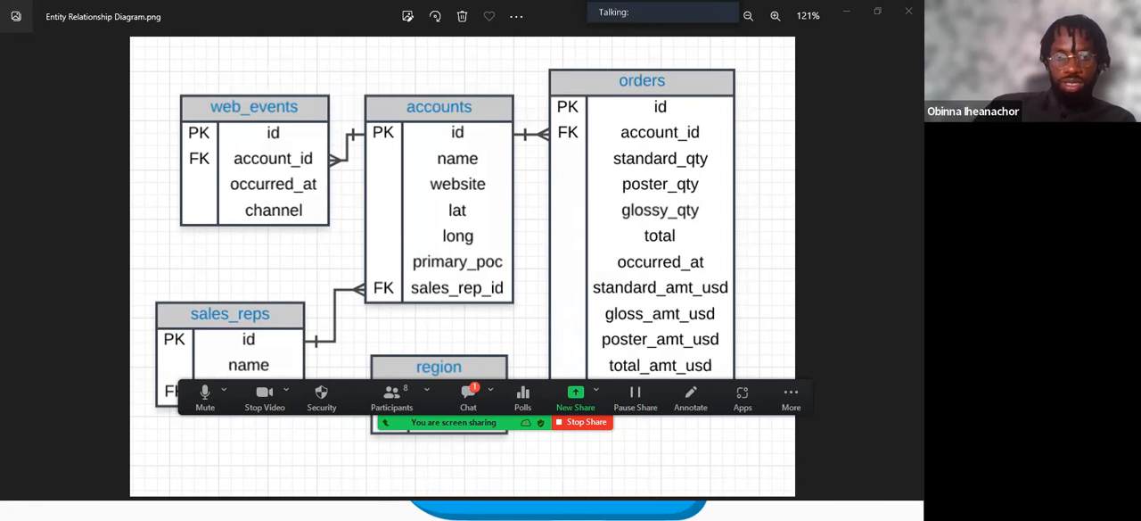
Switch back to SQL Server Management Studio and re-enter orders as the table name in the ALTER TABLE statement.
key("super")
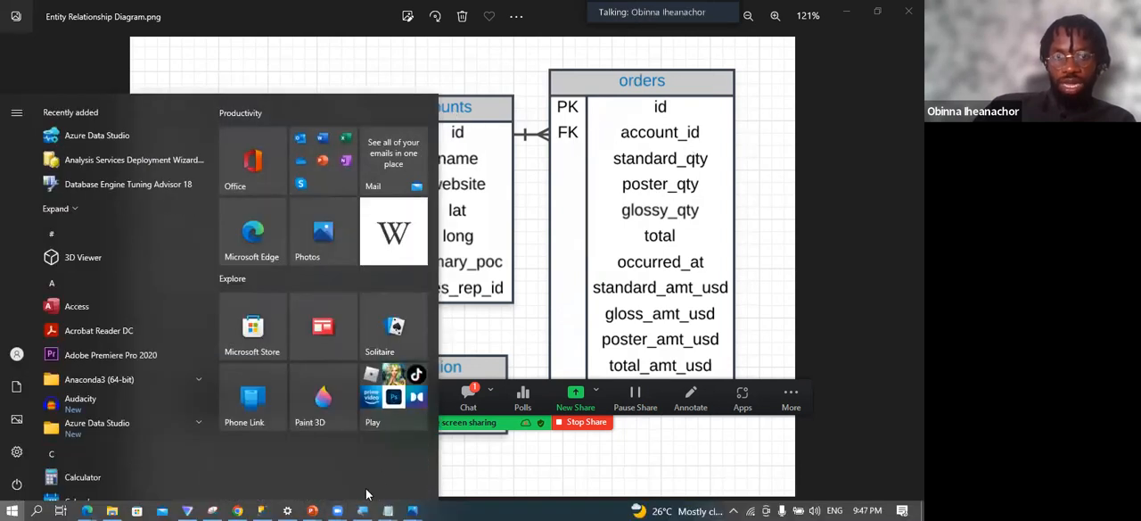
left_click(270, 507)
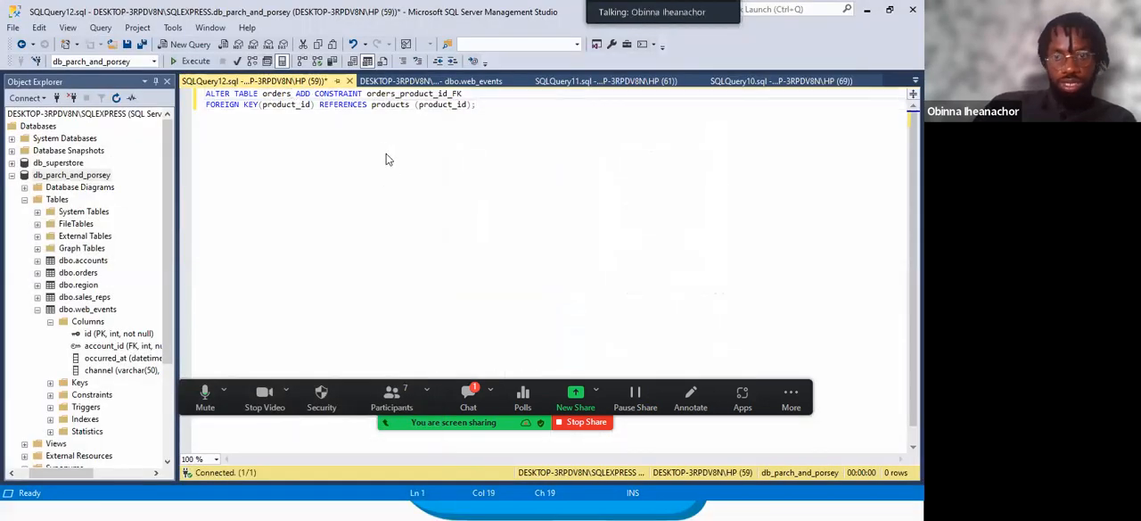
key("BackSpace")
key("BackSpace")
key("BackSpace")
key("BackSpace")
key("BackSpace")
key("BackSpace")
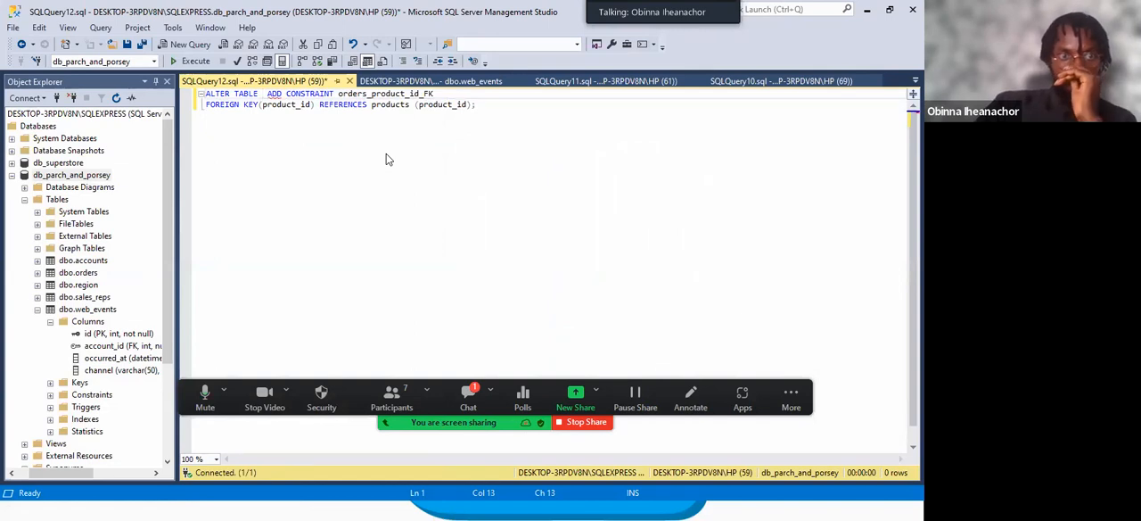
type("order")
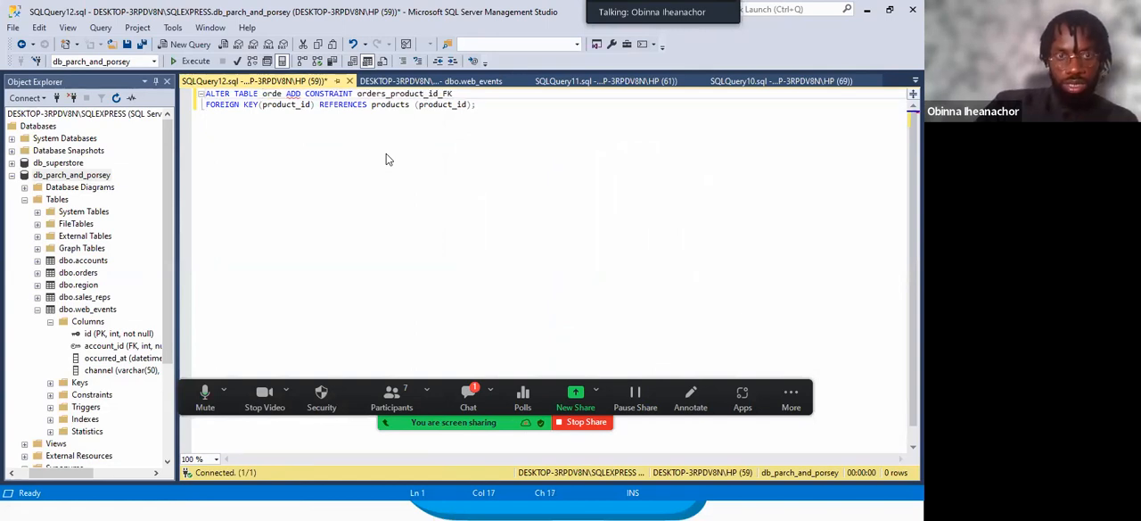
type("s")
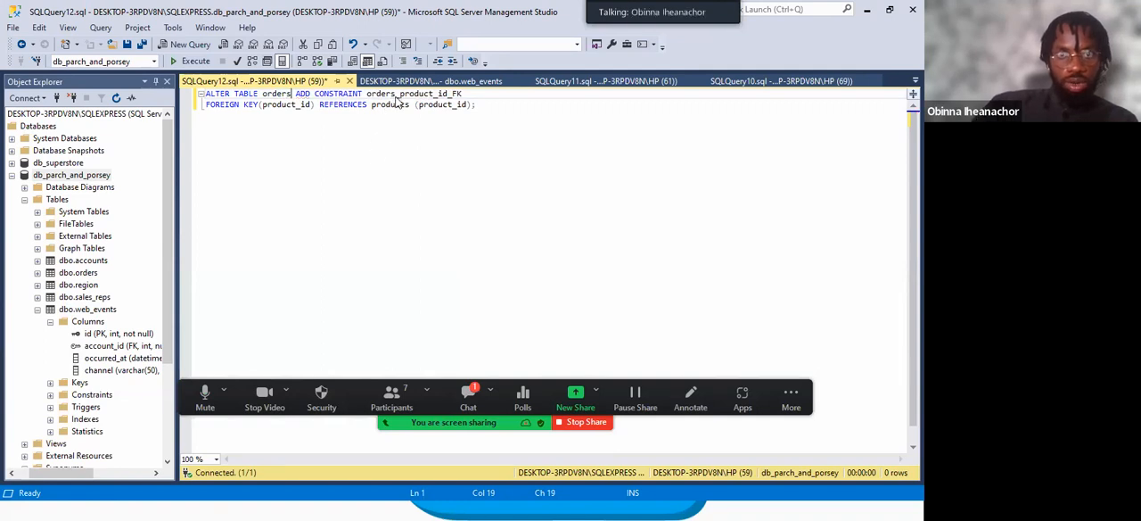
Rename the constraint in the ALTER TABLE statement to orders_account_id_FK.
left_click(449, 96)
key("BackSpace")
key("BackSpace")
key("BackSpace")
key("BackSpace")
key("BackSpace")
key("BackSpace")
key("BackSpace")
key("BackSpace")
key("BackSpace")
key("BackSpace")
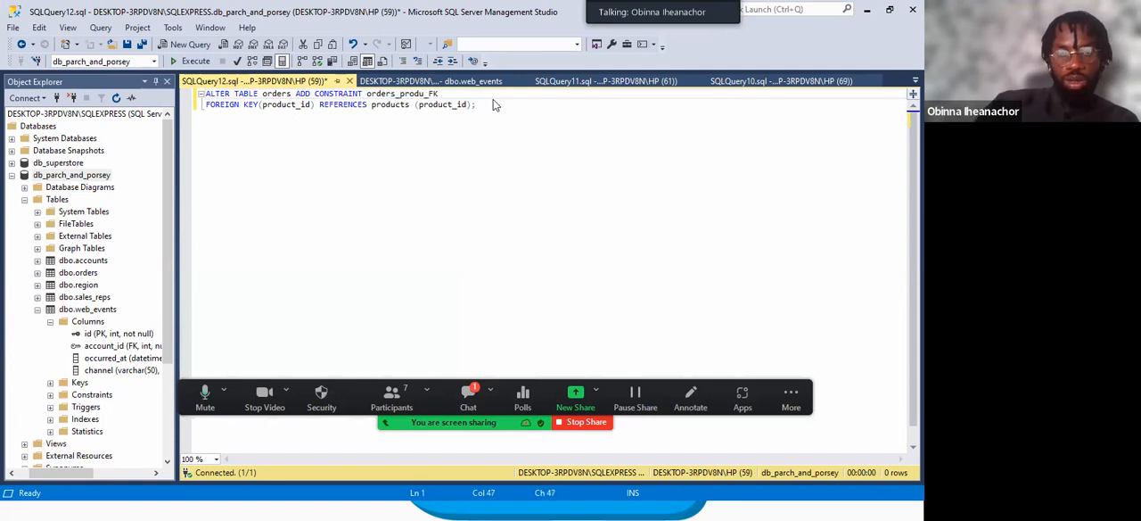
type("account_id")
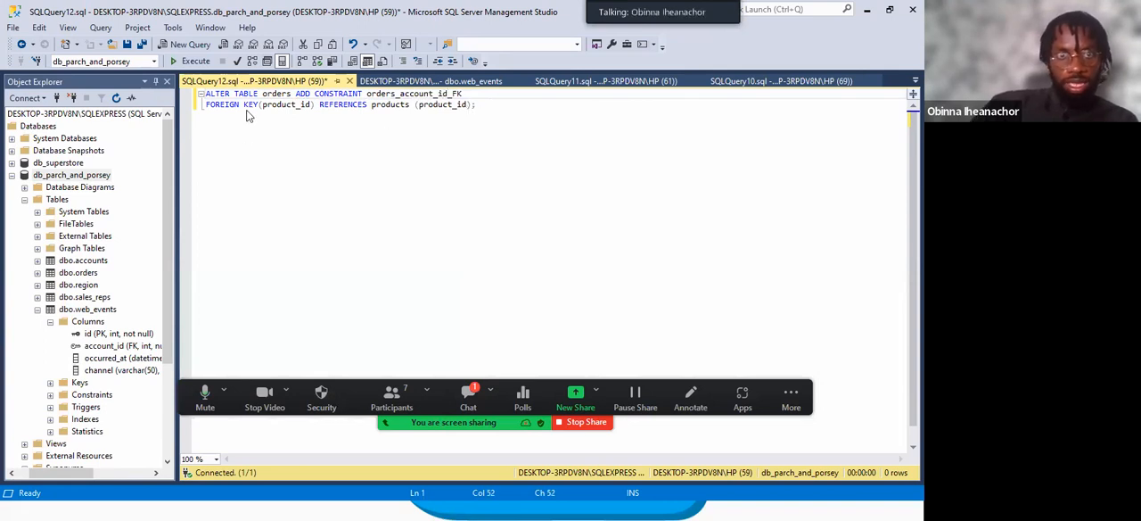
Replace product_id with account_id as the FOREIGN KEY column in the statement.
left_click(309, 106)
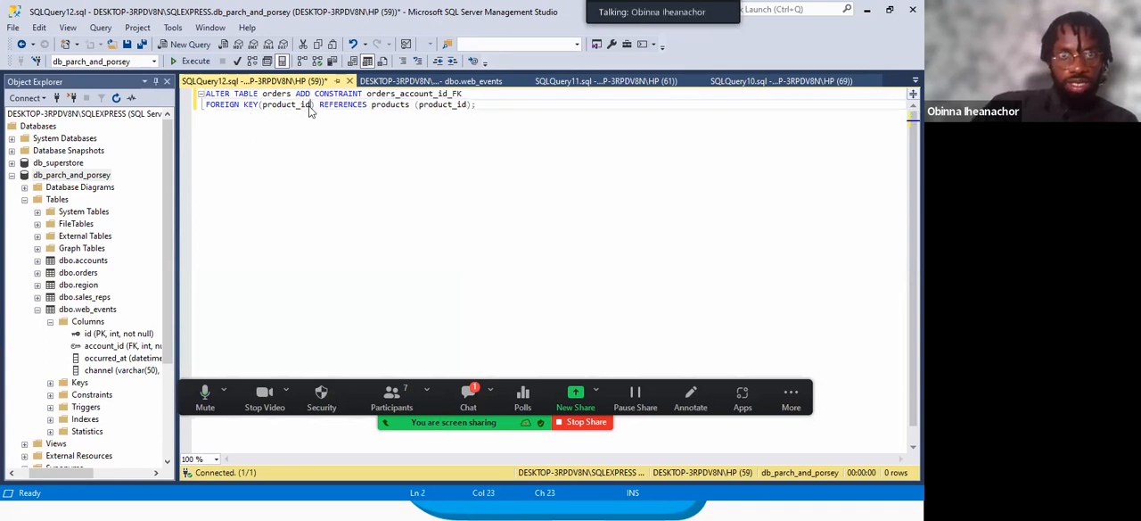
key("BackSpace")
key("BackSpace")
key("BackSpace")
key("BackSpace")
key("BackSpace")
key("BackSpace")
key("BackSpace")
key("BackSpace")
key("BackSpace")
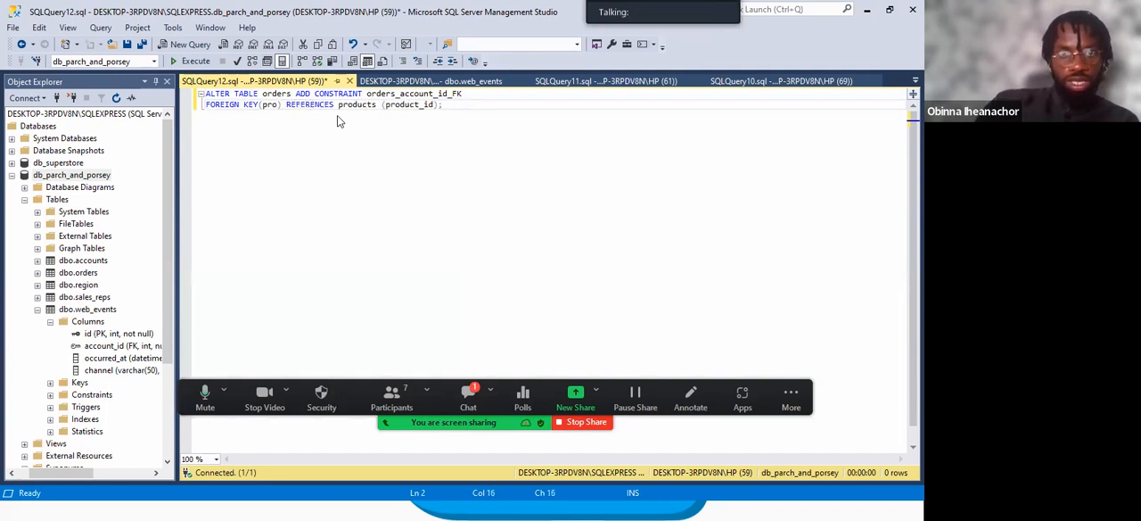
key("BackSpace")
type("accoun")
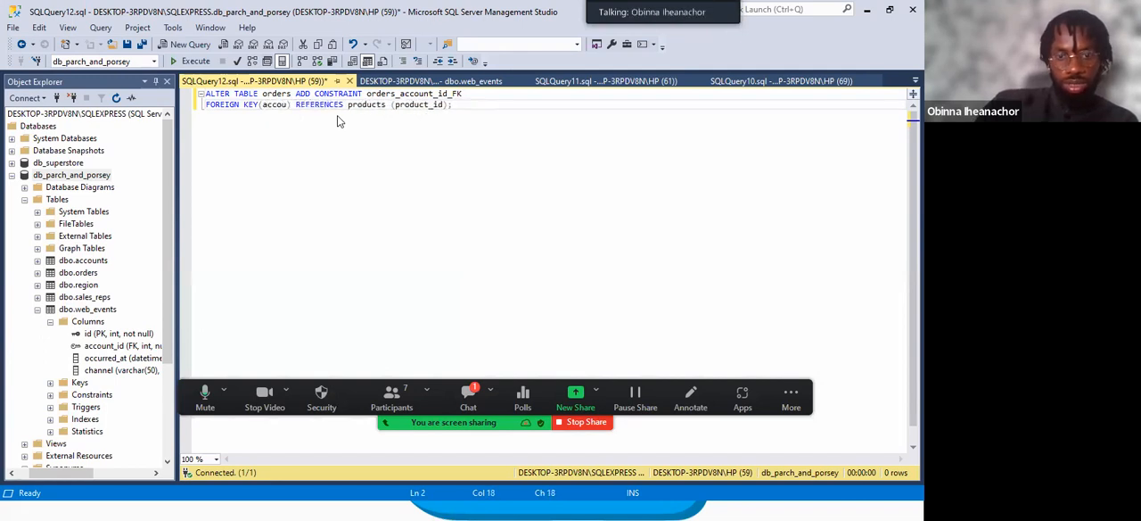
type("t_id")
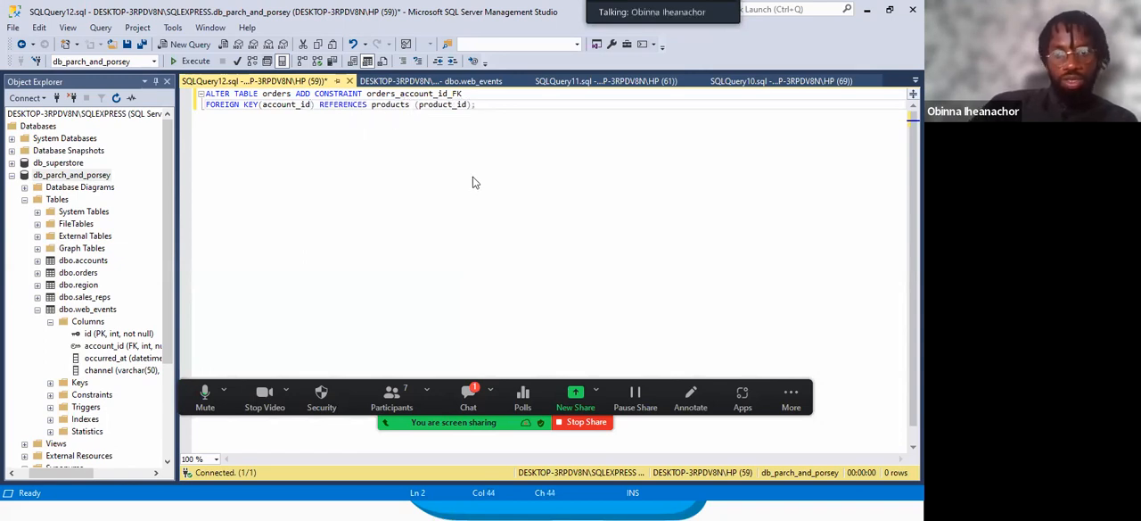
Change the REFERENCES clause of the statement to accounts(id), without a space before the parenthesis.
key("BackSpace")
key("BackSpace")
key("BackSpace")
key("BackSpace")
key("BackSpace")
key("BackSpace")
key("BackSpace")
key("BackSpace")
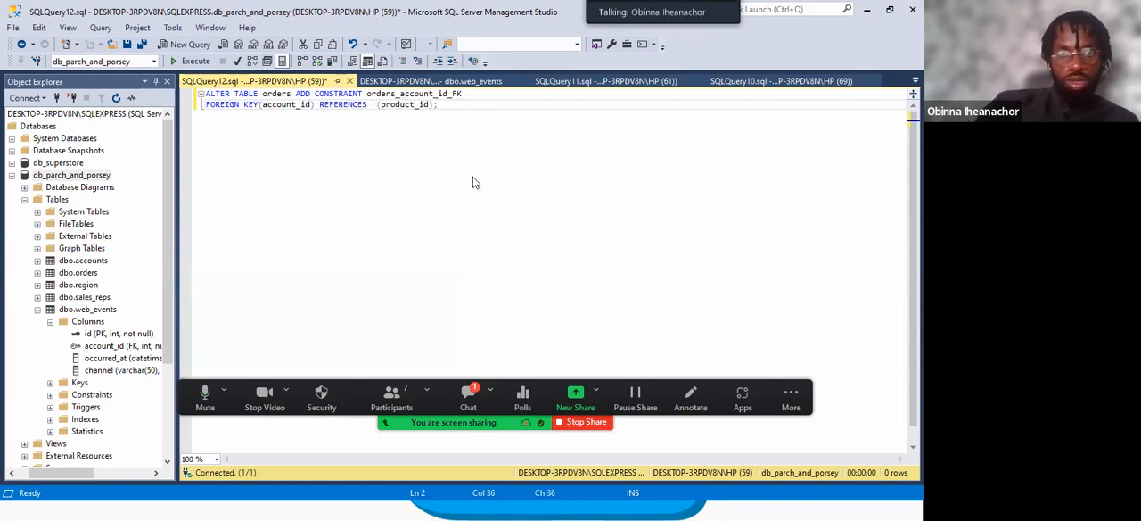
type("acc")
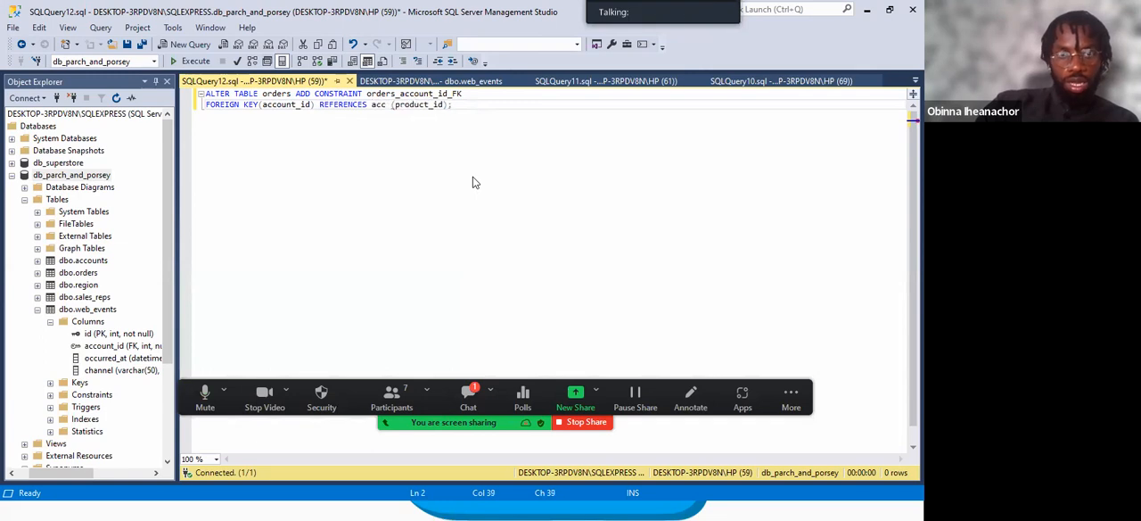
type("ounts")
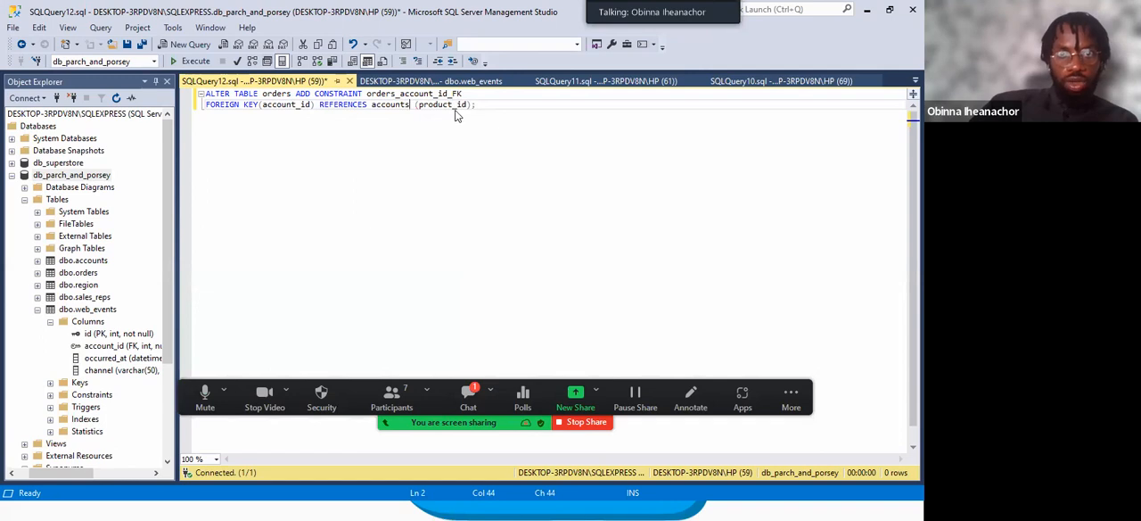
key("BackSpace")
key("BackSpace")
key("BackSpace")
key("BackSpace")
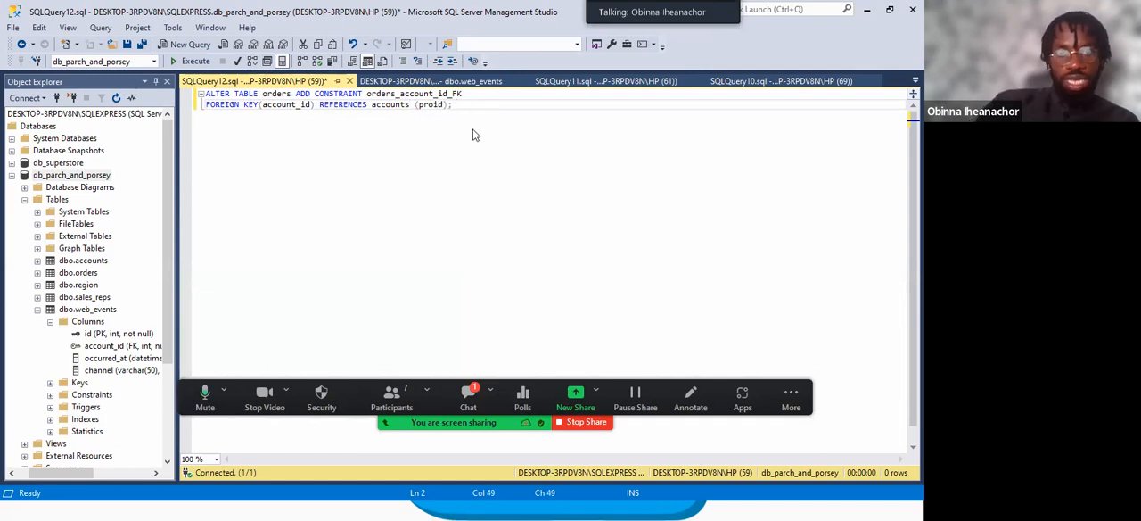
key("Left")
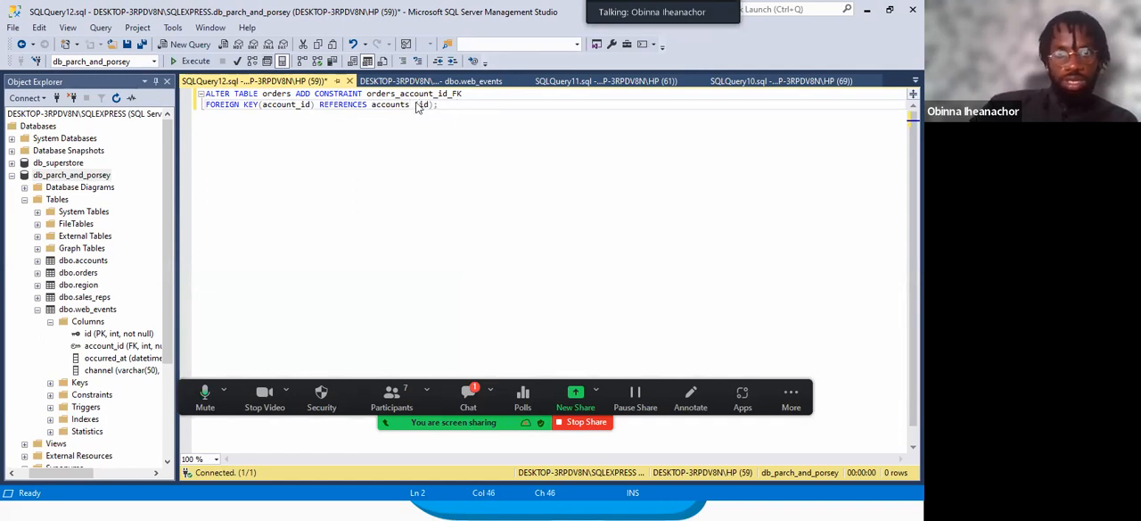
key("BackSpace")
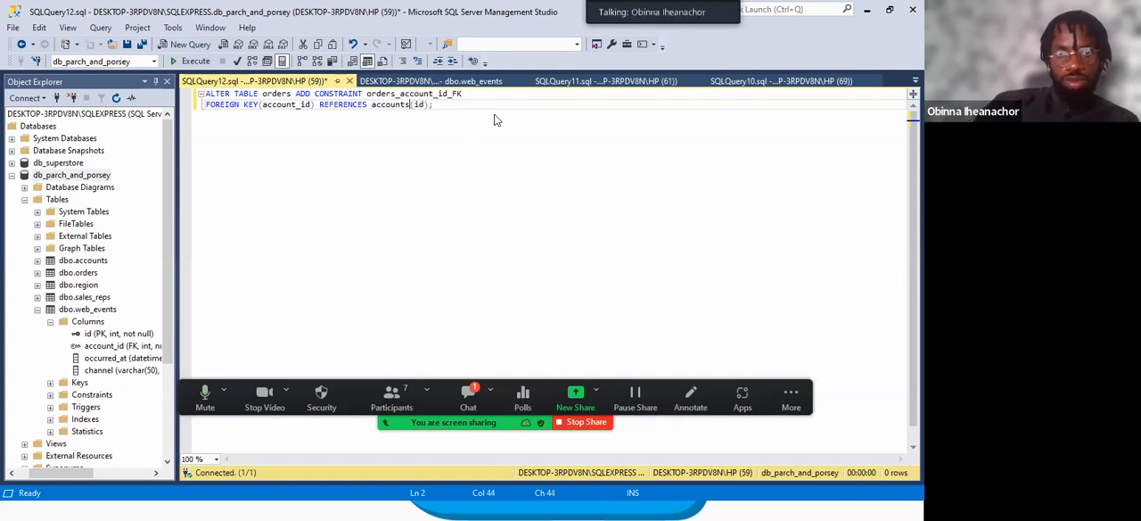
left_click(470, 107)
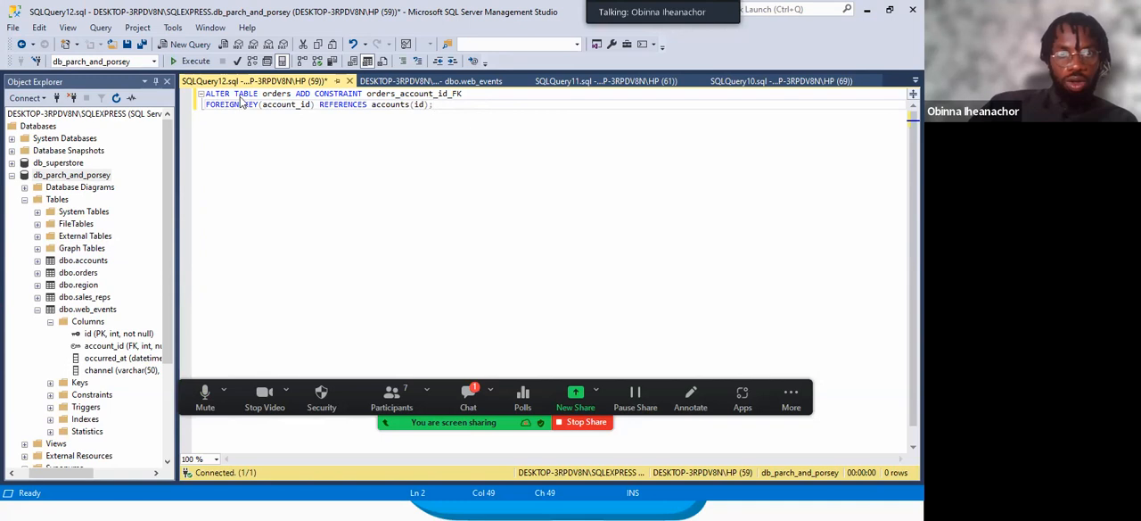
Check the table, constraint and column names in the statement and execute it to add the orders foreign key.
left_click_drag(263, 96, 290, 102)
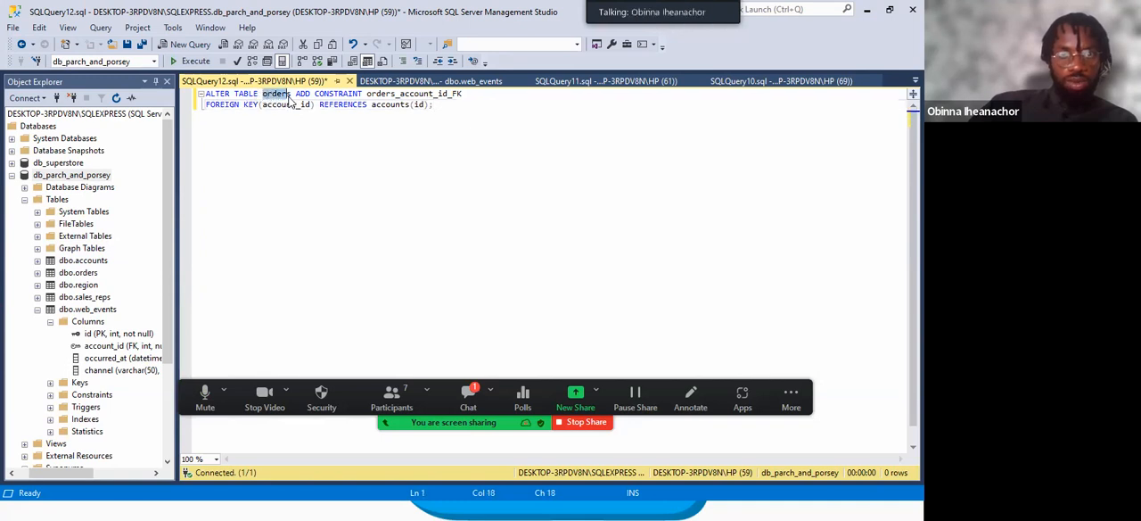
left_click_drag(366, 93, 448, 94)
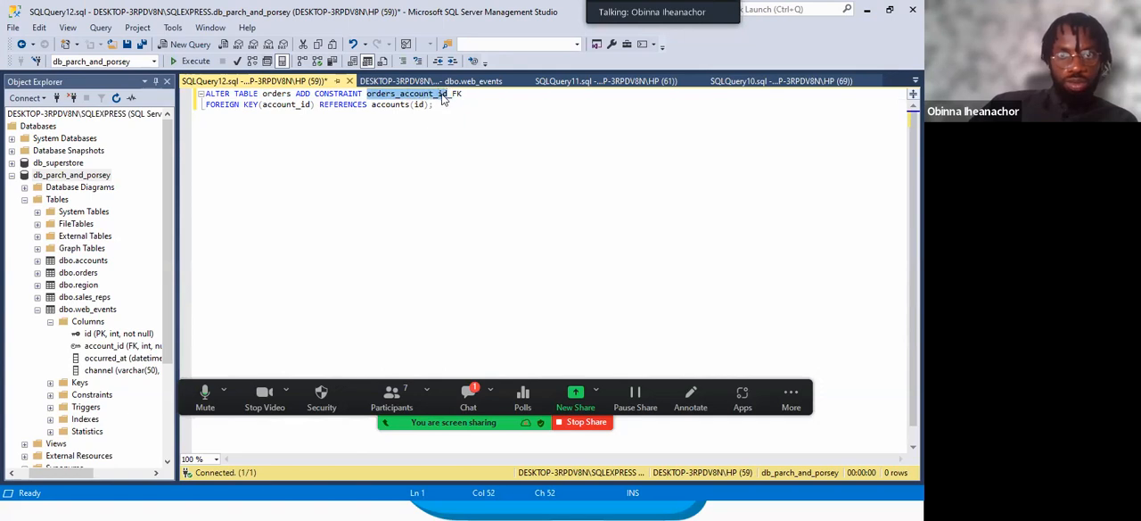
left_click_drag(263, 104, 312, 104)
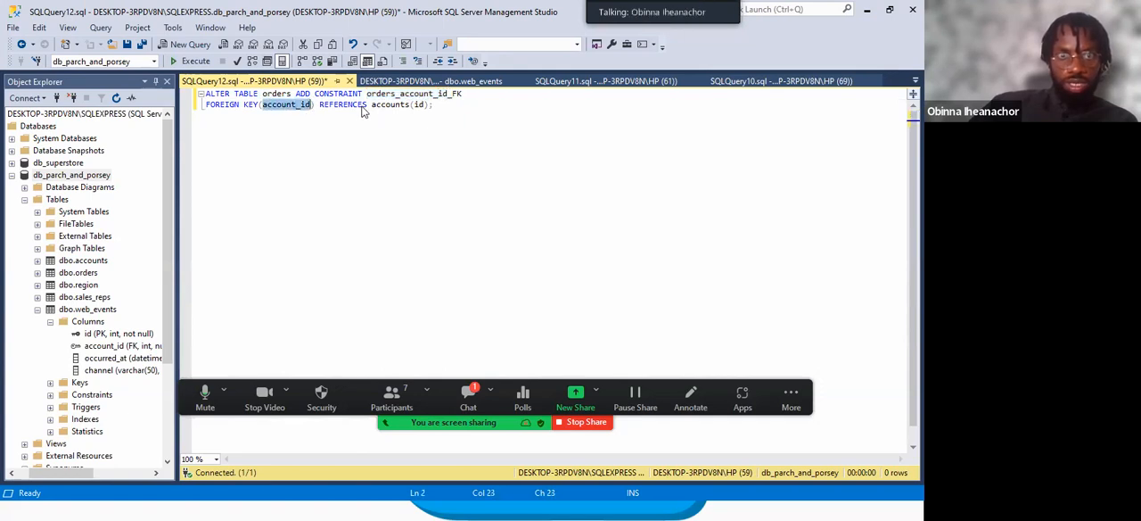
left_click_drag(372, 106, 424, 106)
left_click(436, 106)
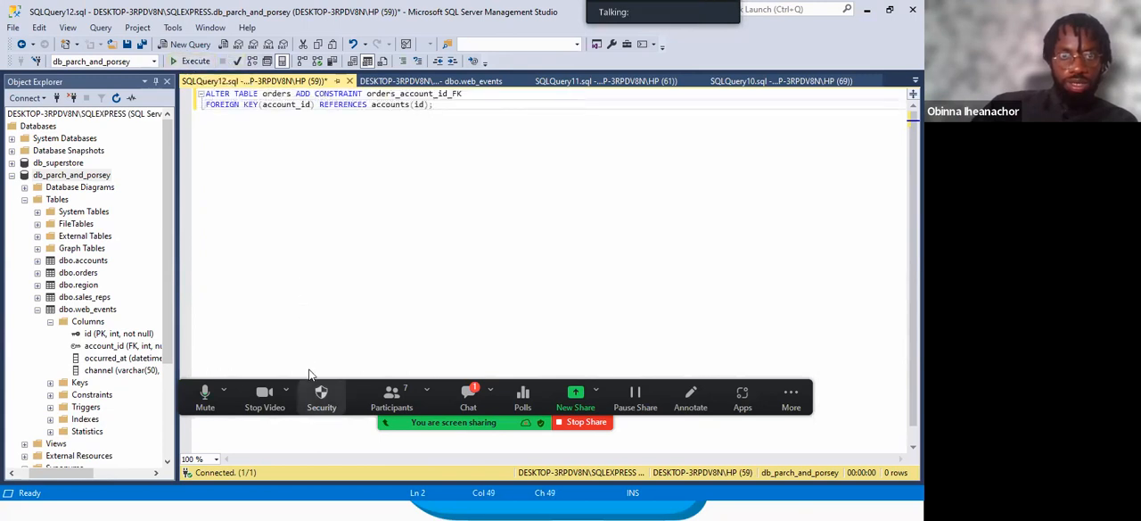
left_click(199, 61)
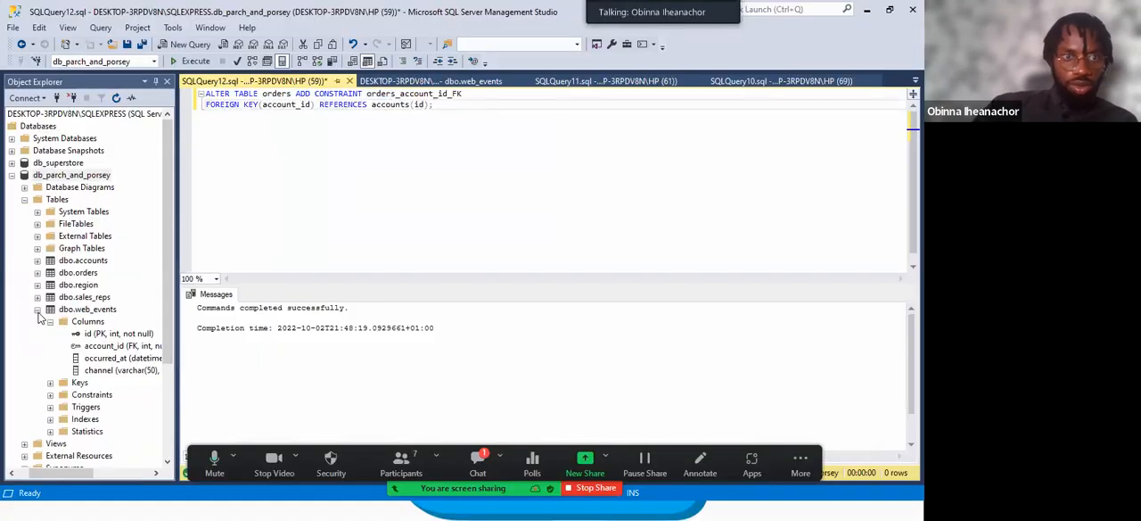
Collapse the dbo.web_events table and expand the columns of dbo.orders to check the account_id key.
left_click(37, 309)
left_click(37, 272)
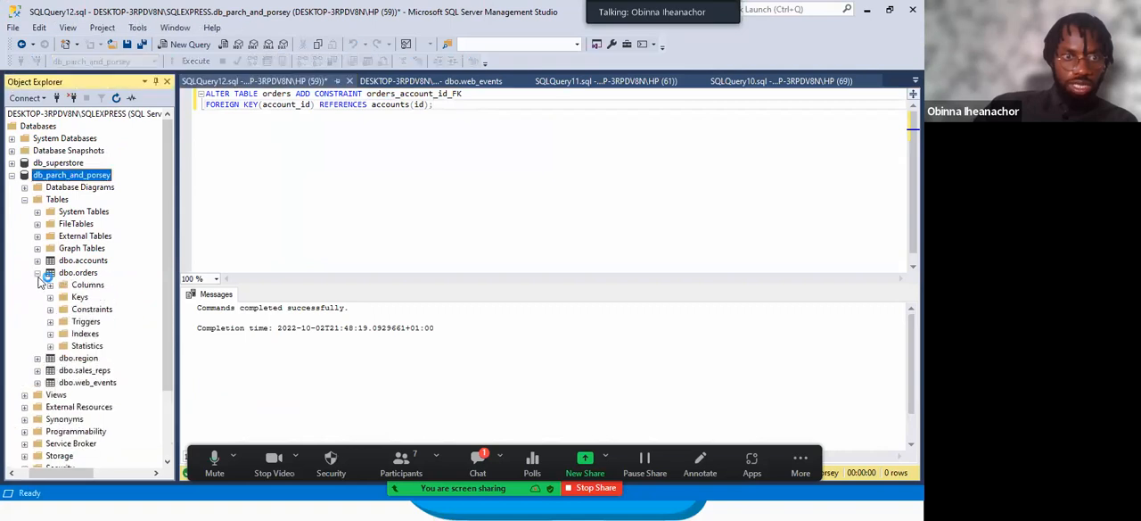
left_click(50, 285)
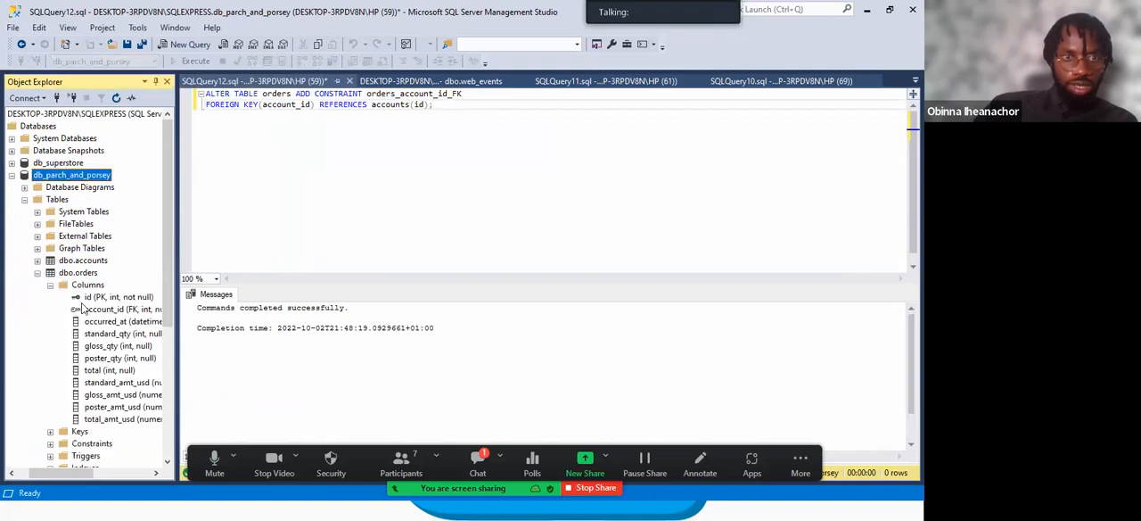
Select the account_id column of dbo.orders and switch to the entity relationship diagram in Photos.
left_click(93, 310)
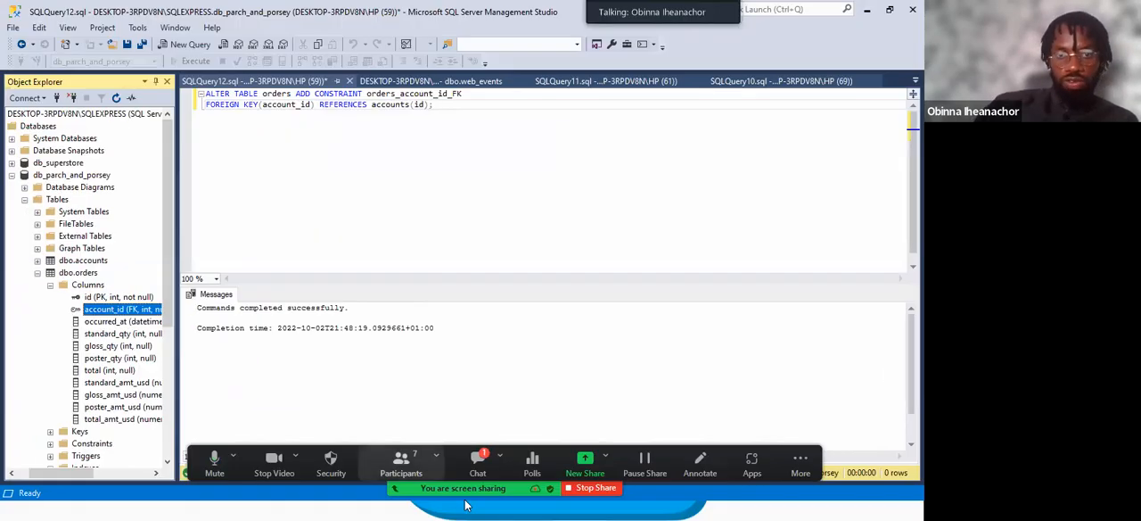
key("super")
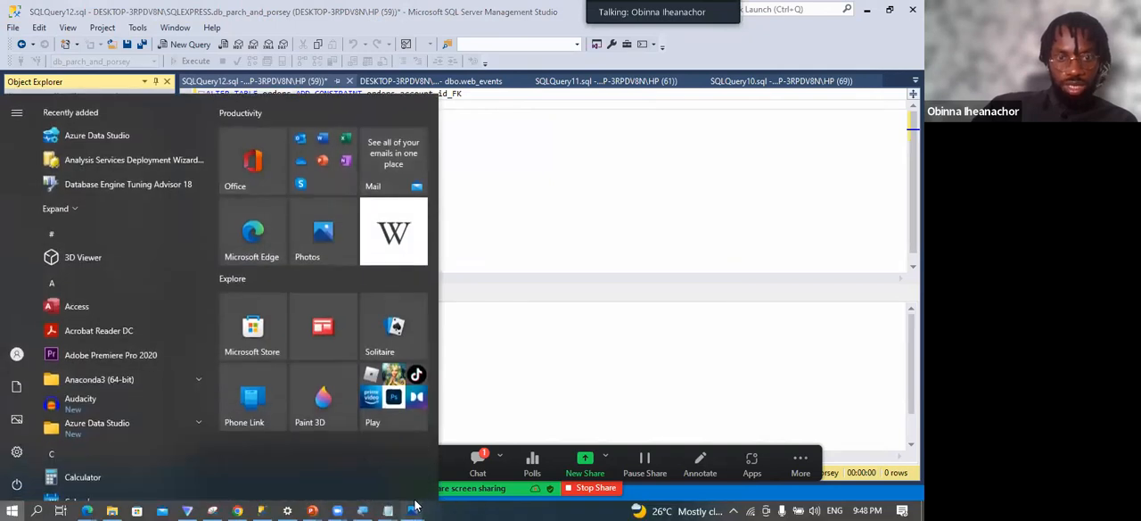
mouse_move(415, 509)
left_click(484, 428)
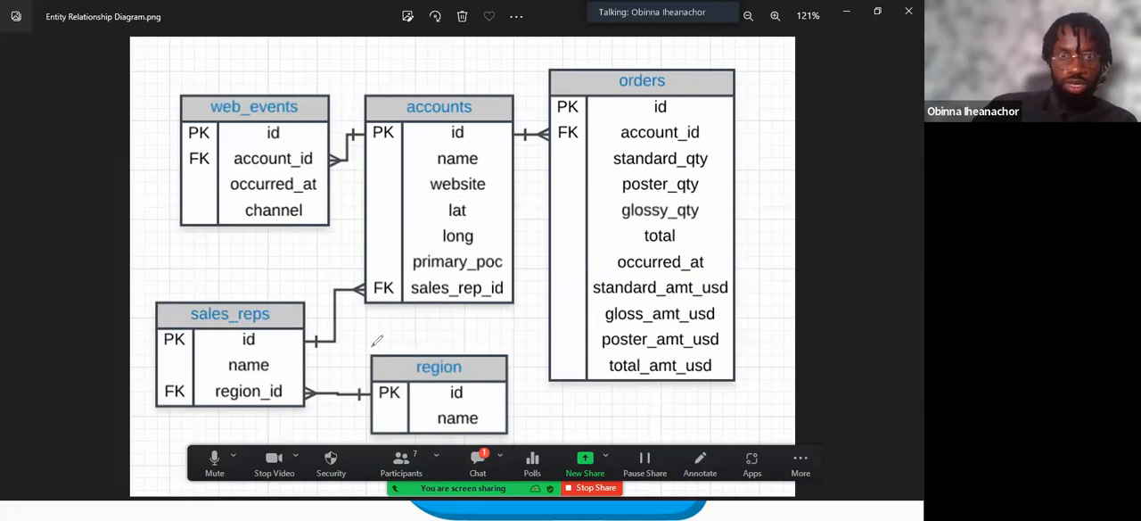
Circle the link between sales_reps and accounts on the diagram, erase the mark and close the annotation tools.
mouse_move(348, 277)
left_mouse_down()
mouse_move(311, 313)
mouse_move(368, 344)
mouse_move(369, 319)
mouse_move(353, 303)
left_mouse_up()
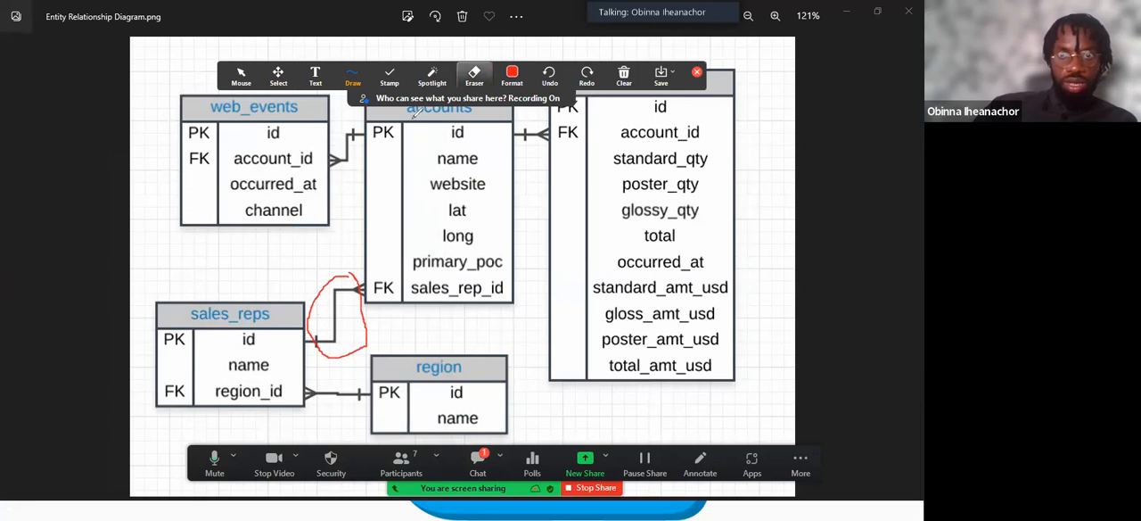
left_click(474, 75)
left_click(343, 277)
left_click(697, 72)
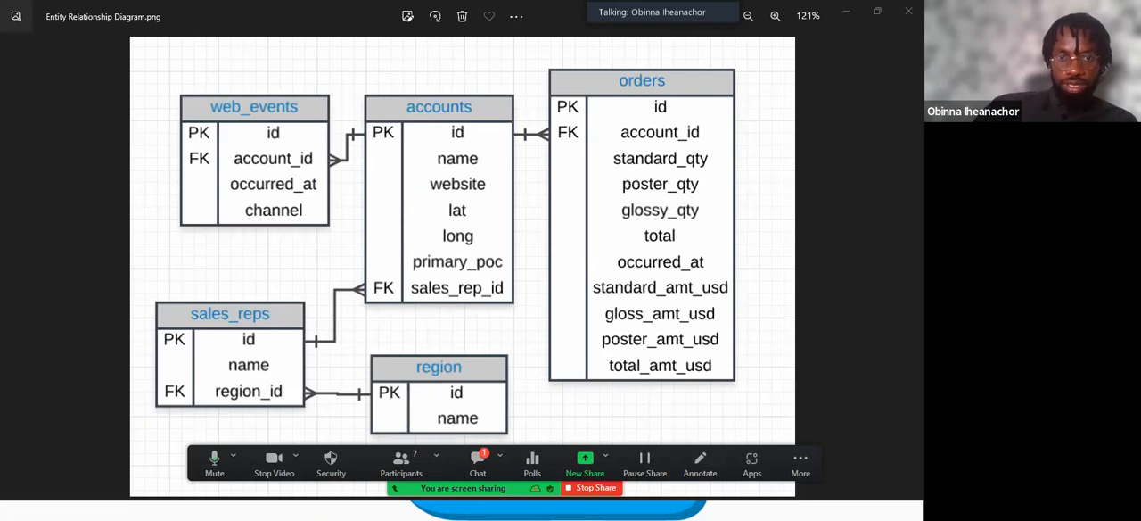
Return to SQL Server Management Studio, recheck the diagram briefly and set the ALTER TABLE target to accounts.
key("super")
left_click(263, 508)
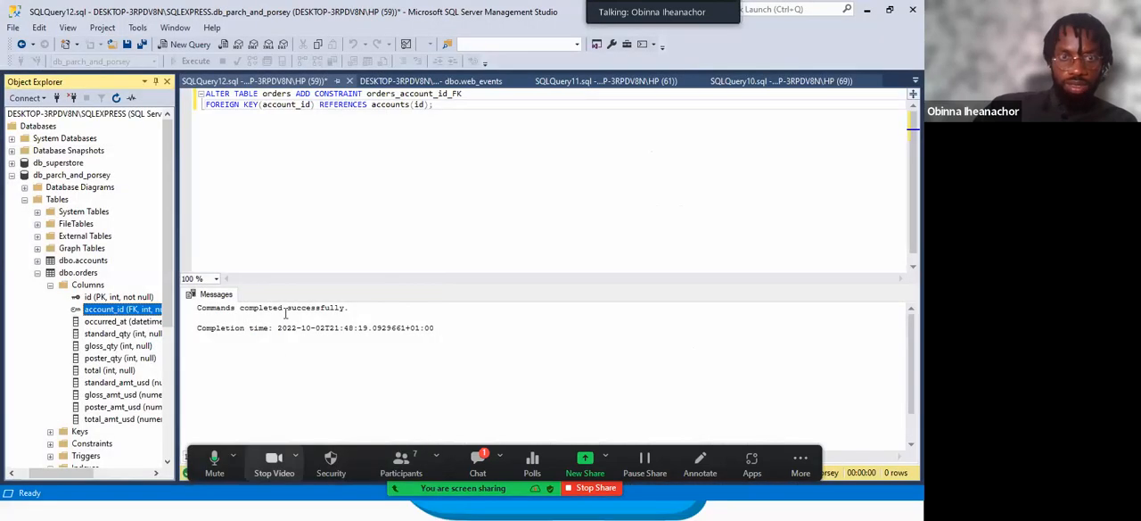
left_click(294, 93)
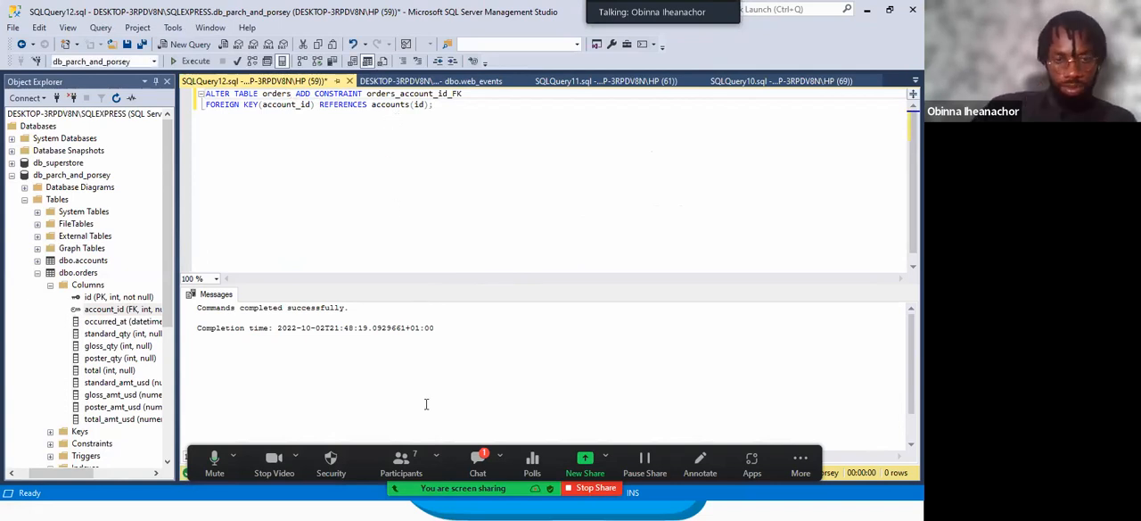
key("super")
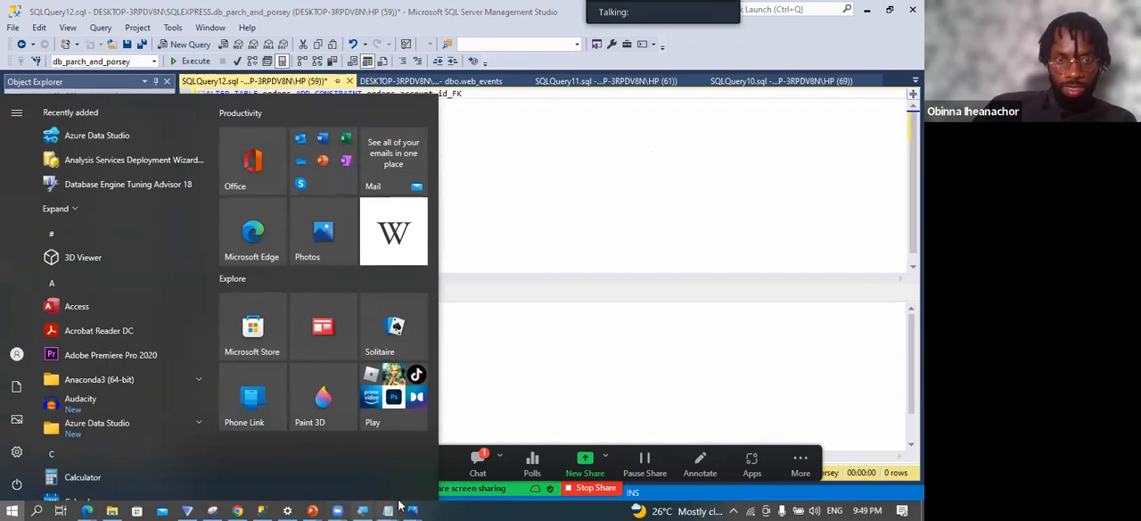
mouse_move(415, 506)
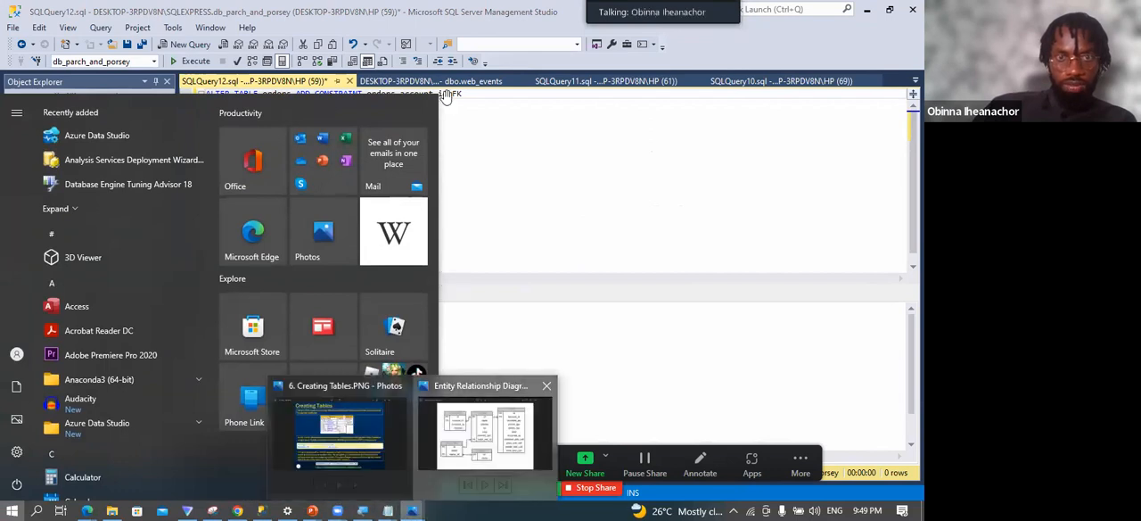
left_click(456, 406)
key("super")
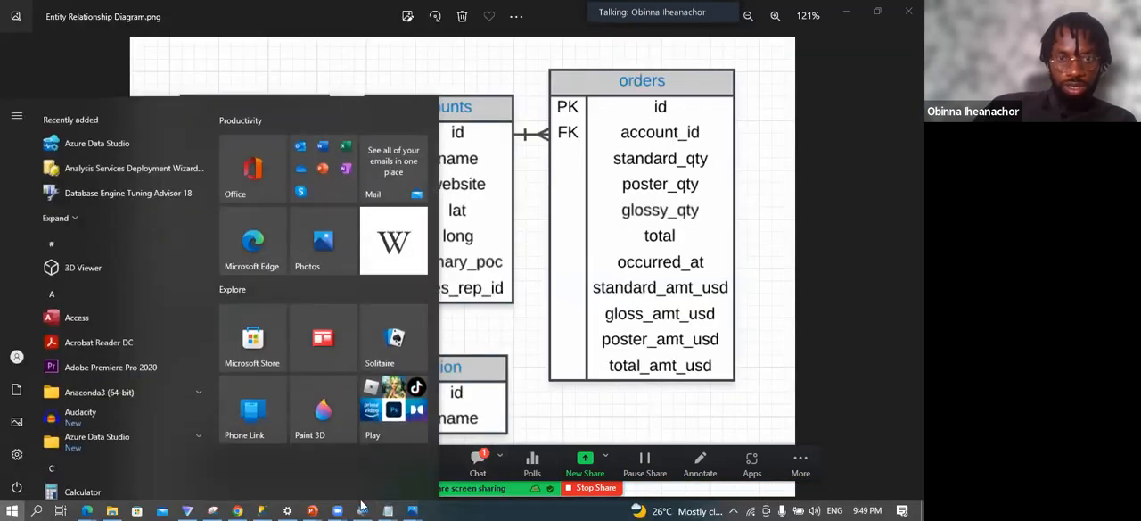
left_click(262, 509)
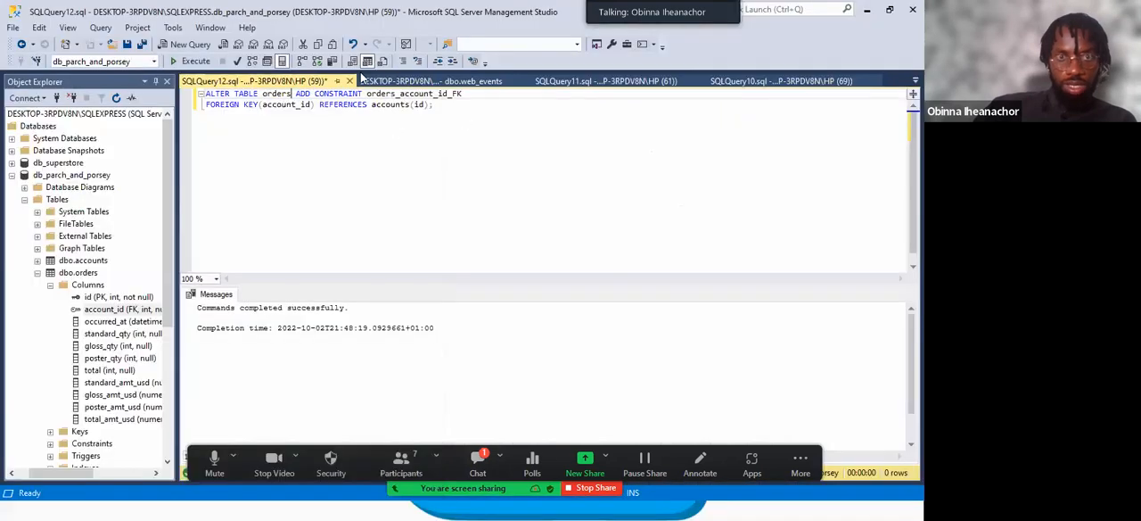
key("BackSpace")
key("BackSpace")
key("BackSpace")
key("BackSpace")
key("BackSpace")
key("BackSpace")
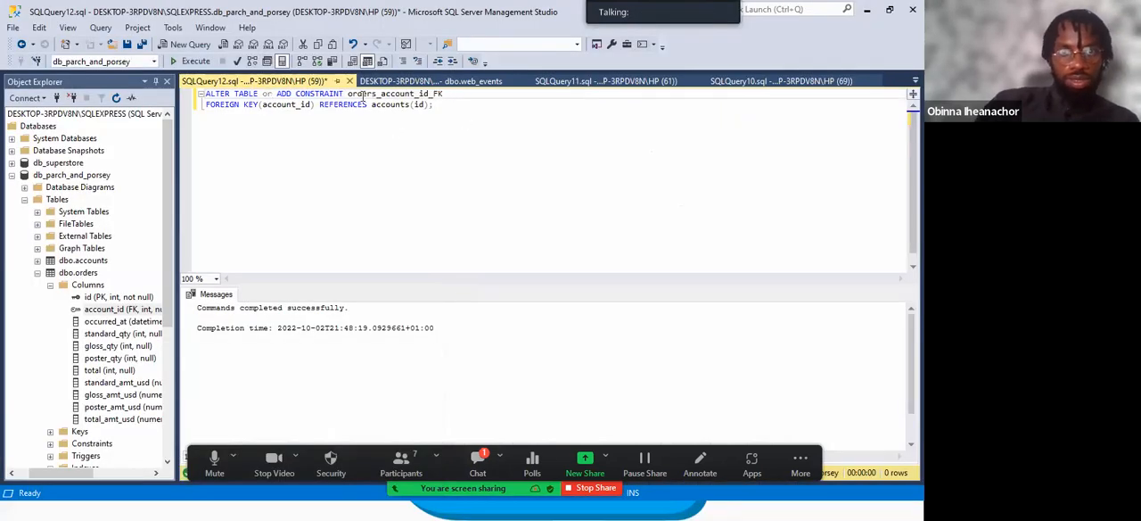
type("accounts")
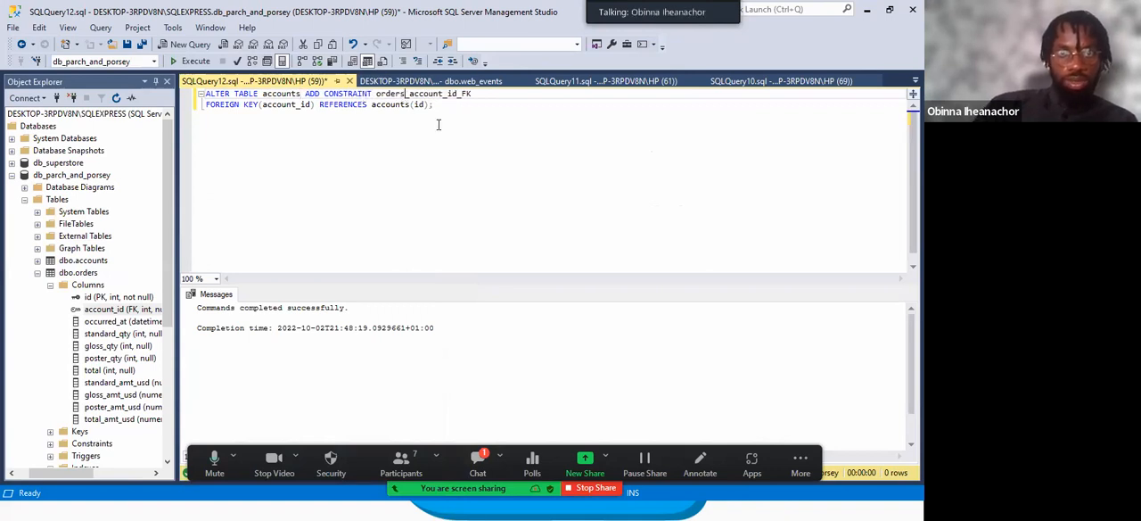
Rename the constraint in the statement to accounts_sales_rep__id_FK.
key("BackSpace")
key("BackSpace")
key("BackSpace")
key("BackSpace")
key("BackSpace")
key("BackSpace")
type("accounts")
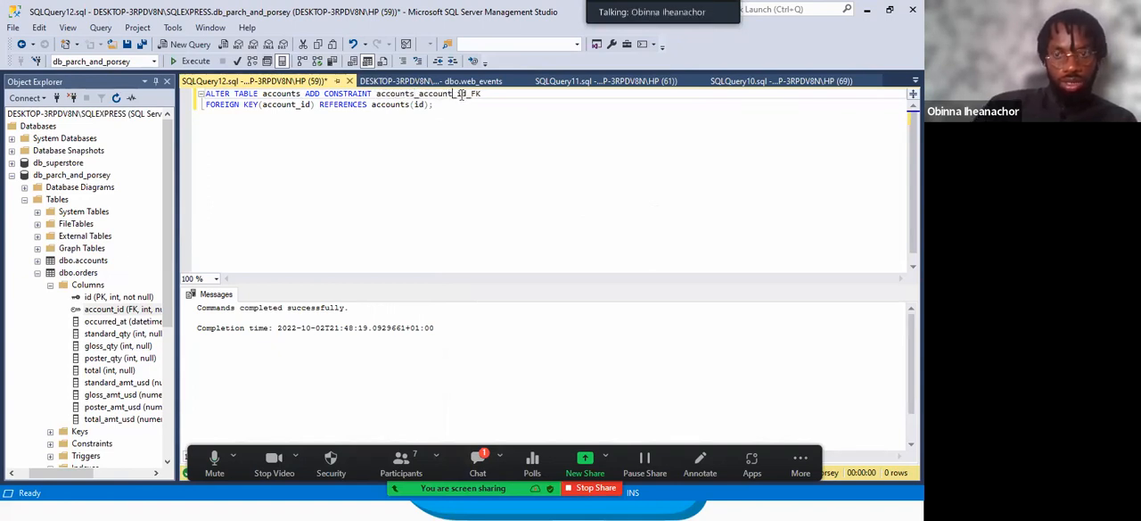
left_click(451, 96)
key("BackSpace")
key("BackSpace")
key("BackSpace")
key("BackSpace")
key("BackSpace")
key("BackSpace")
key("BackSpace")
type("sales")
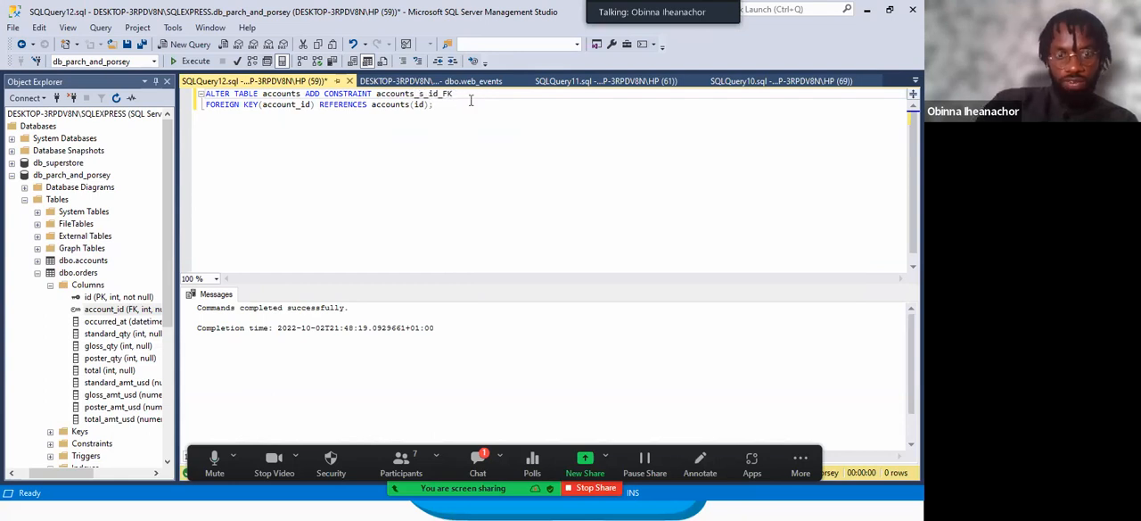
type("_rep")
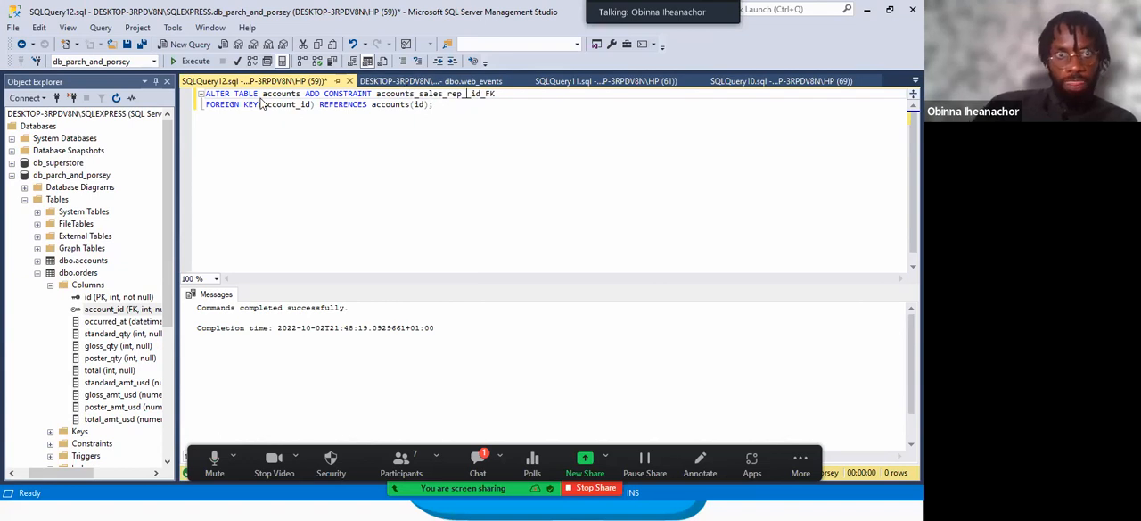
Set the FOREIGN KEY column in the statement to sales_rep__id.
left_click(294, 105)
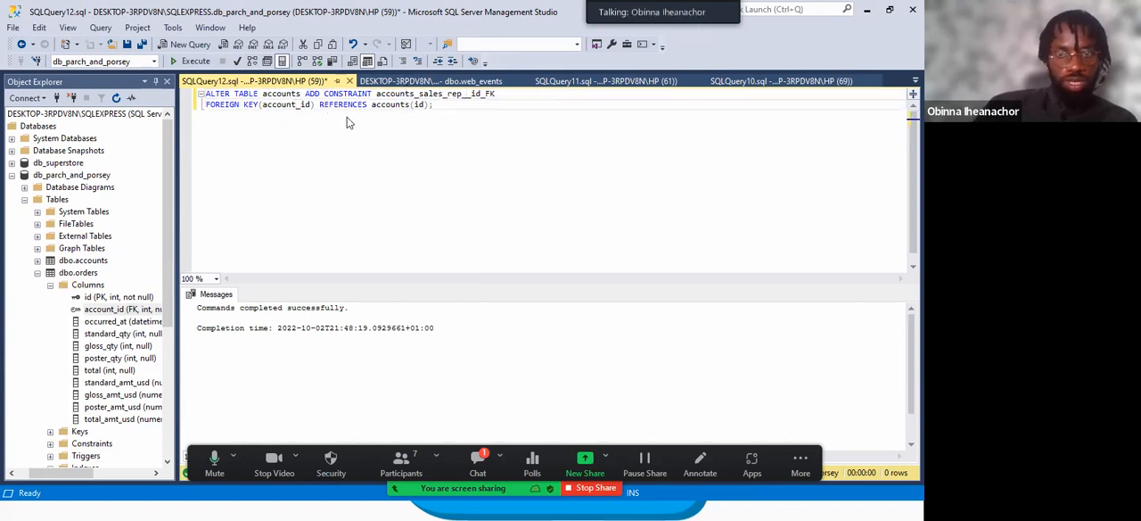
key("BackSpace")
key("BackSpace")
key("BackSpace")
key("BackSpace")
key("BackSpace")
key("BackSpace")
key("BackSpace")
type("sales_")
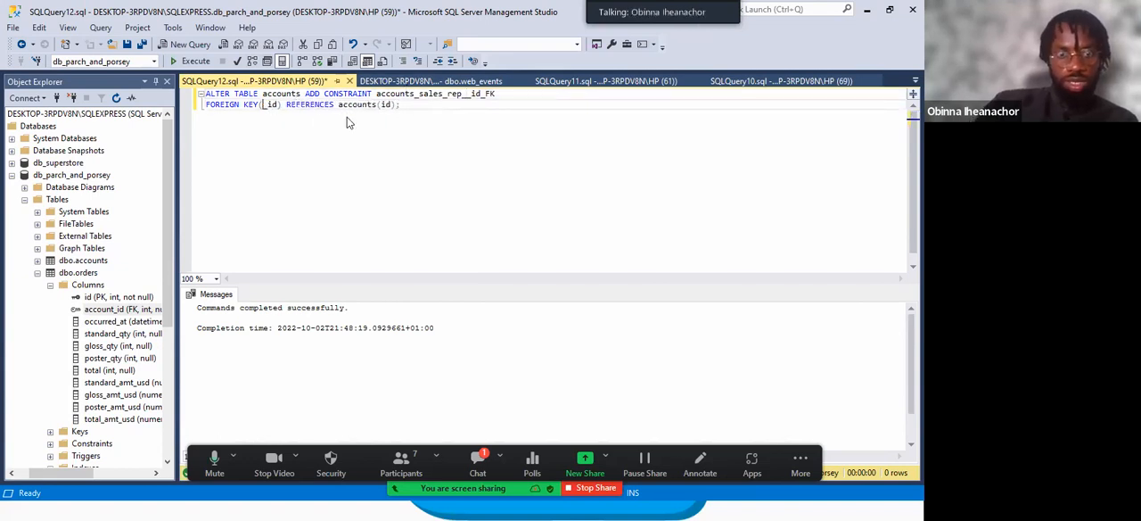
type("rep")
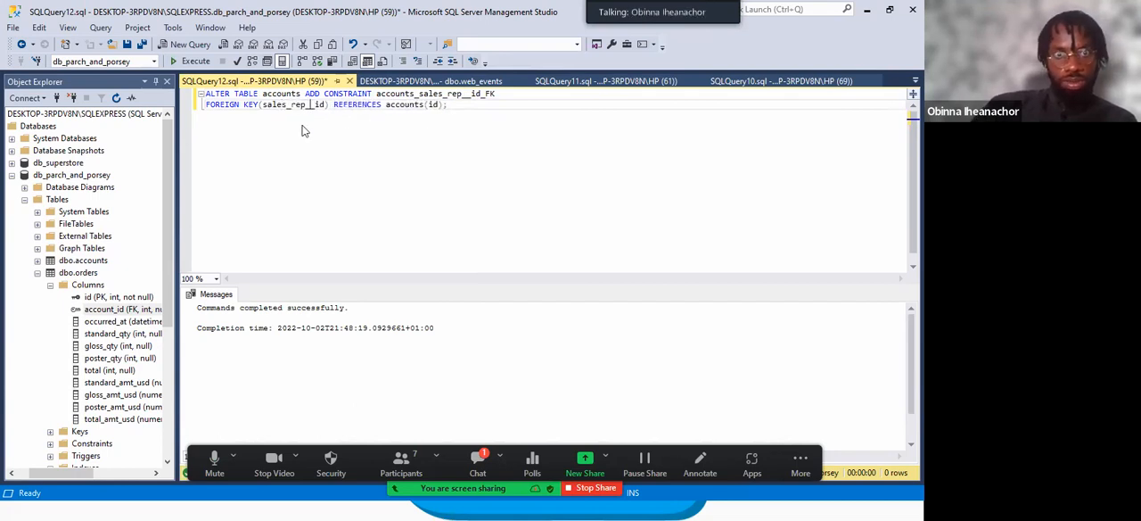
Set the table in the REFERENCES clause to sales_rep, keeping id as the referenced column.
left_click(424, 105)
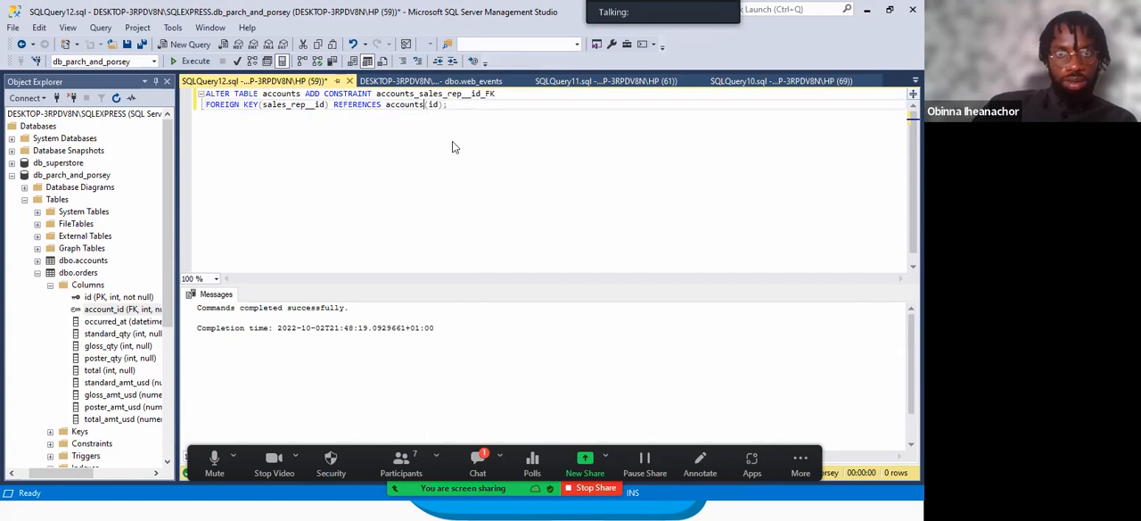
key("BackSpace")
key("BackSpace")
key("BackSpace")
key("BackSpace")
key("BackSpace")
key("BackSpace")
key("BackSpace")
key("BackSpace")
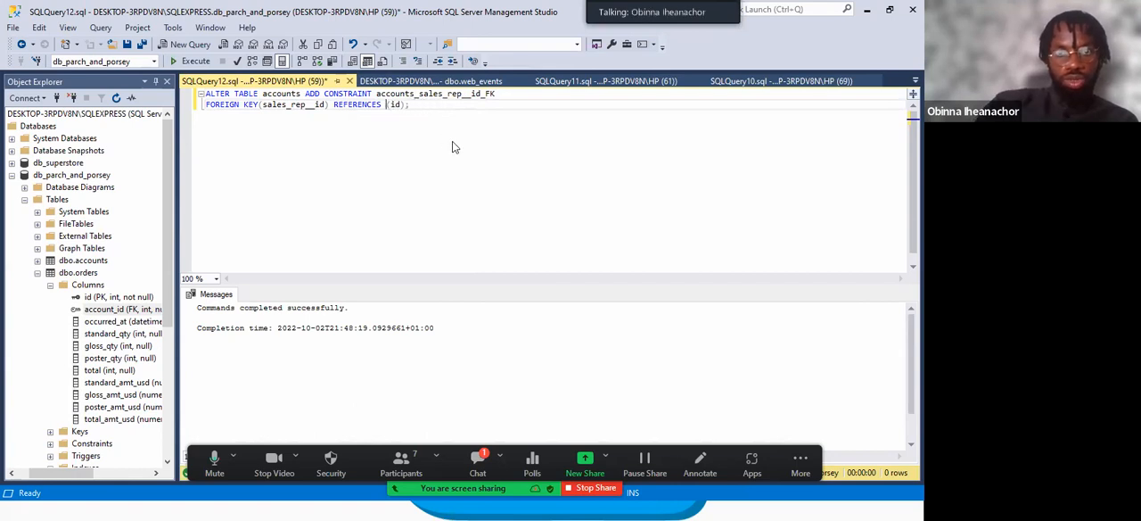
type("sales_")
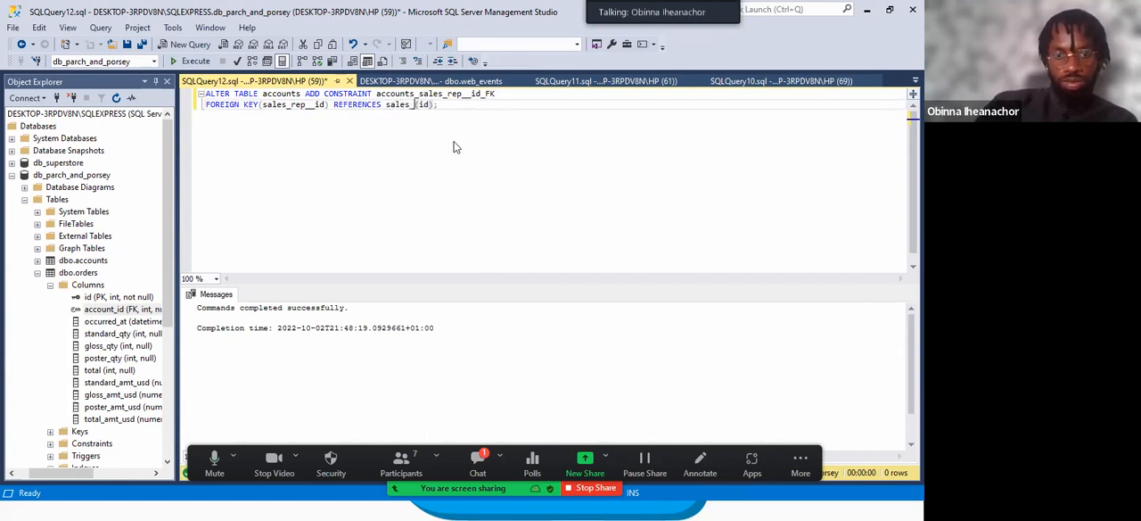
type("rep")
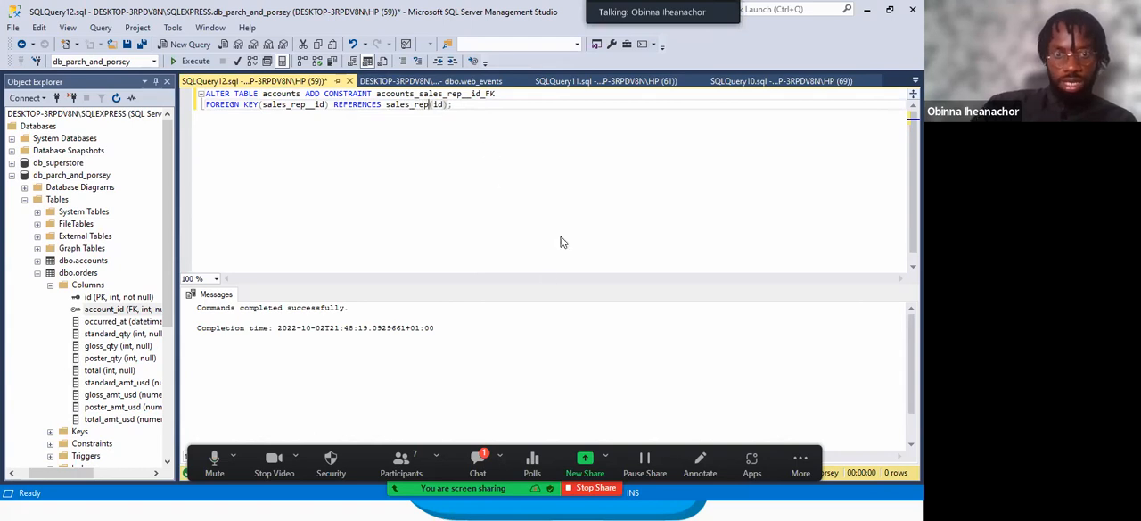
Check the exact name of the sales representatives table in the entity relationship diagram.
key("super")
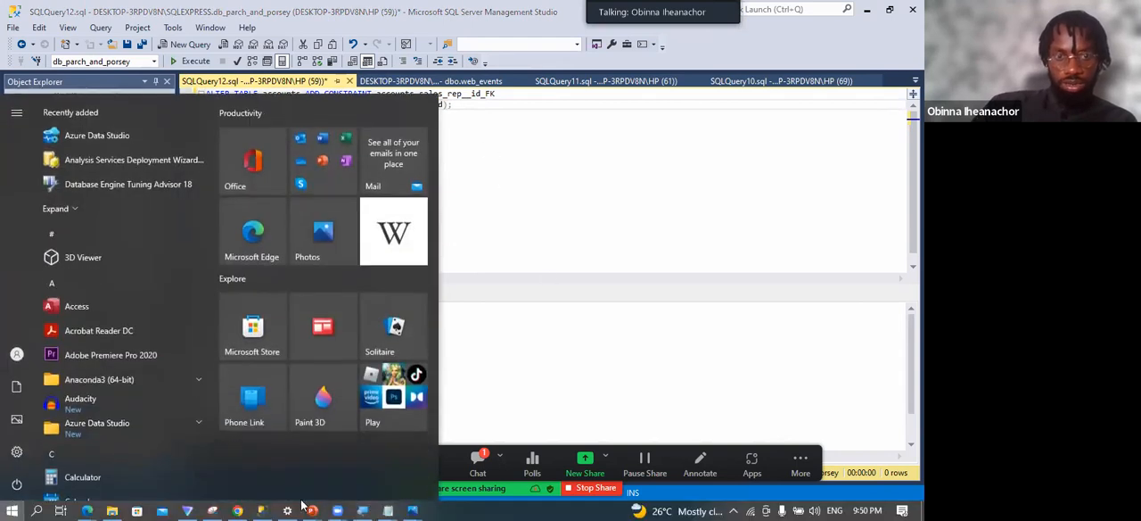
left_click(264, 506)
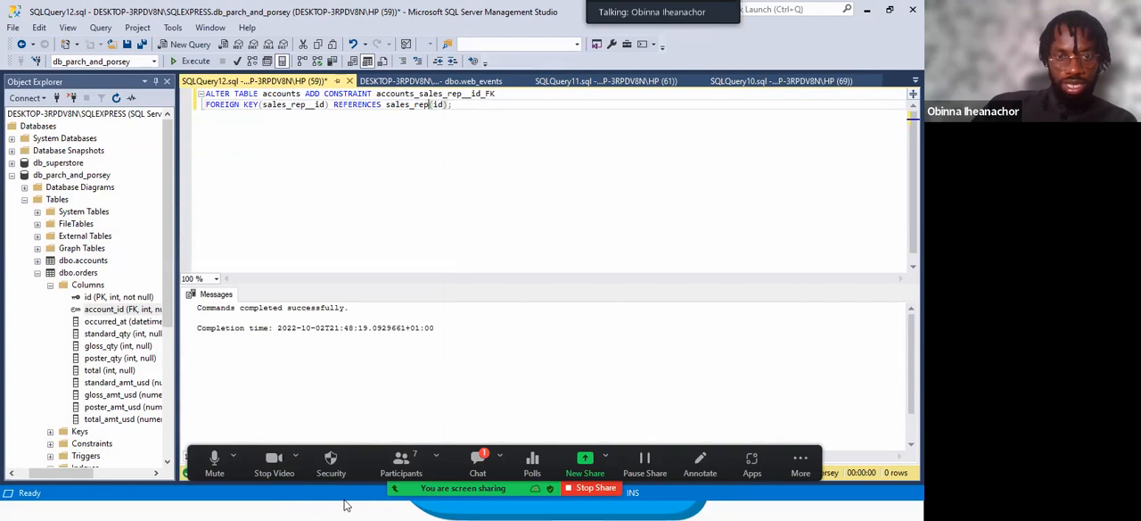
key("super")
mouse_move(405, 506)
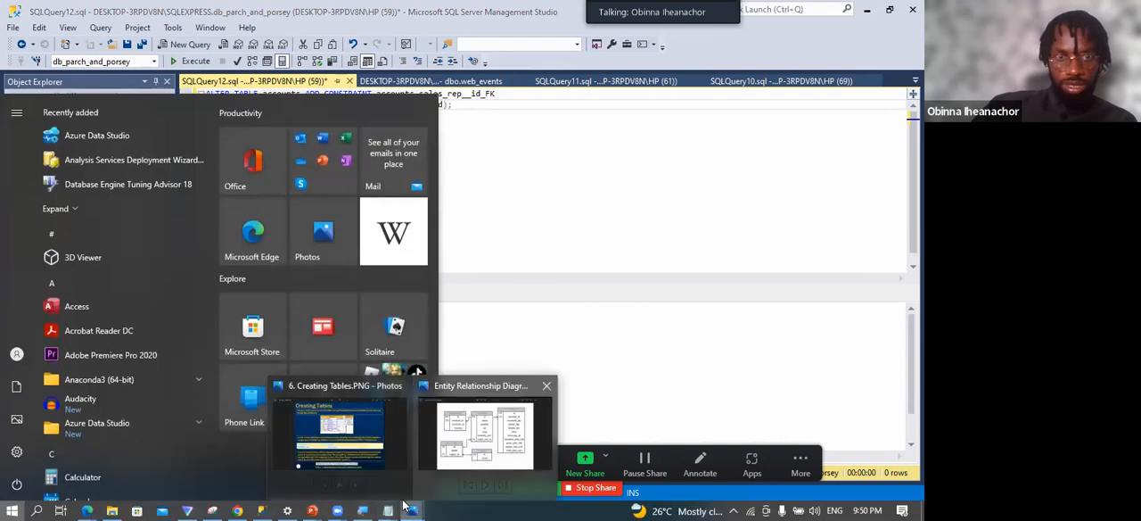
left_click(481, 426)
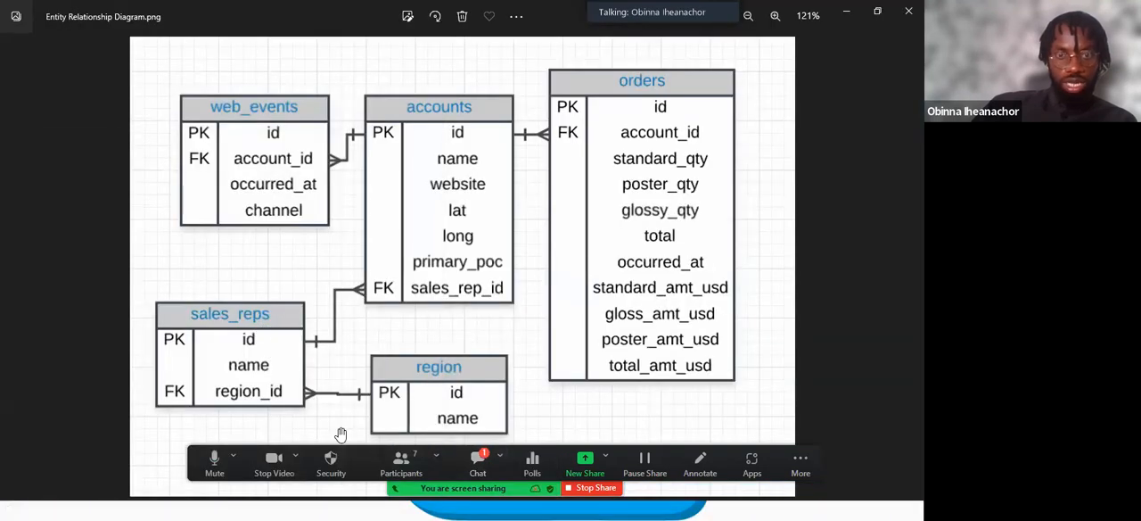
Return to SQL Server Management Studio, correct the REFERENCES table to sales_reps and execute the statement.
key("super")
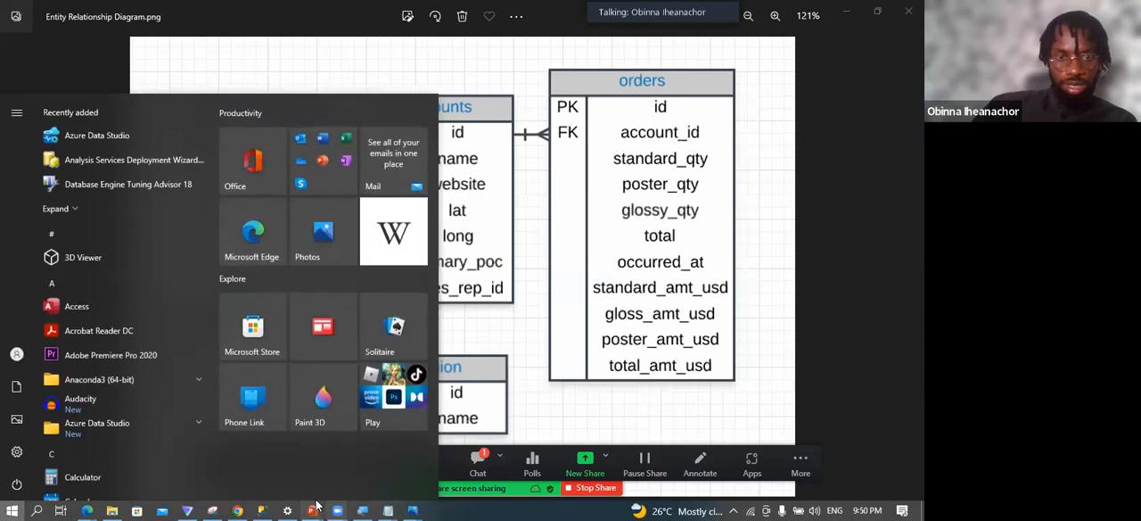
left_click(262, 507)
left_click(431, 104)
type("s")
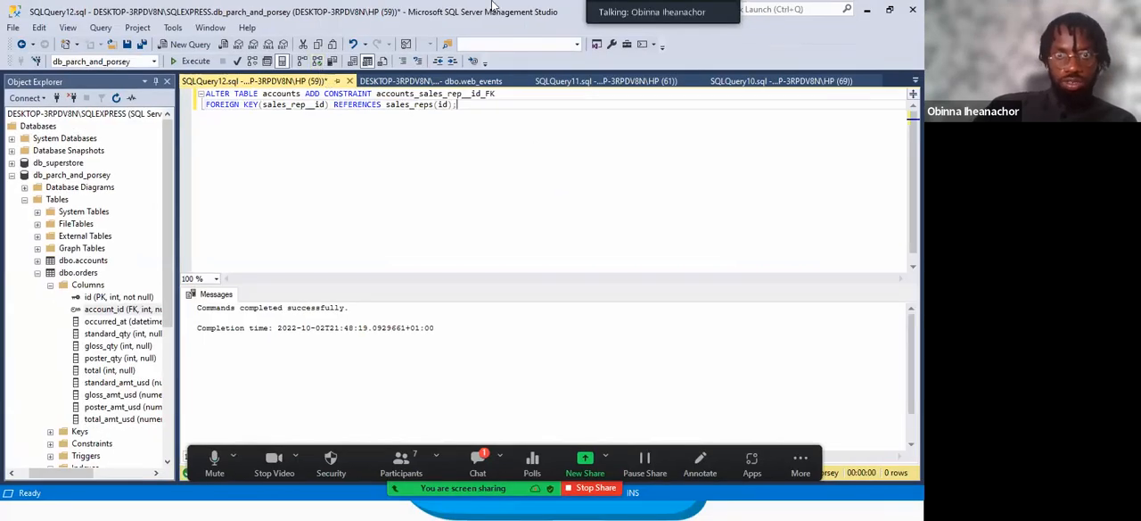
left_click(185, 62)
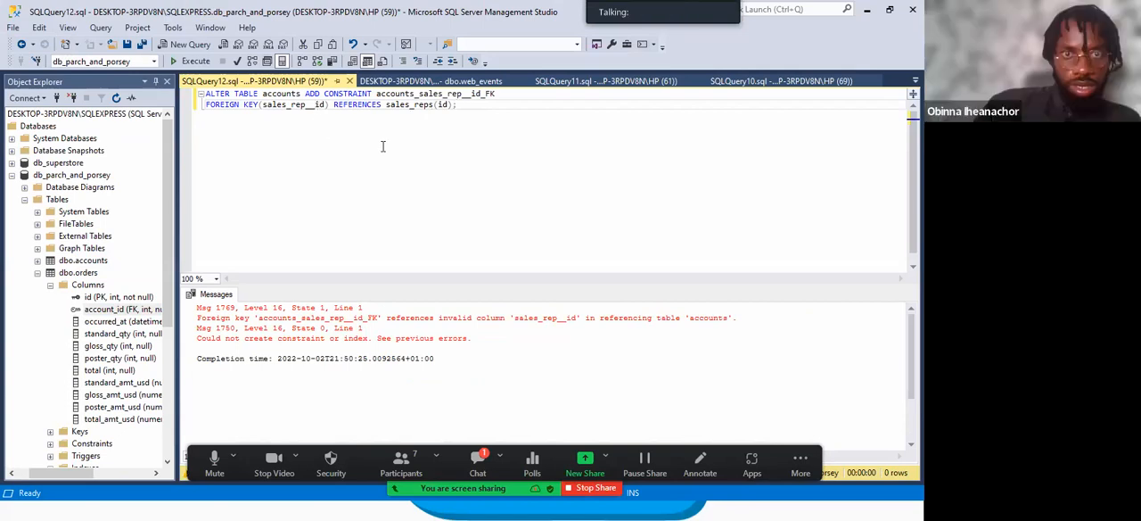
Correct the FOREIGN KEY column to sales_rep_id and the constraint name to accounts_sales_rep_id_FK, and execute the statement.
key("BackSpace")
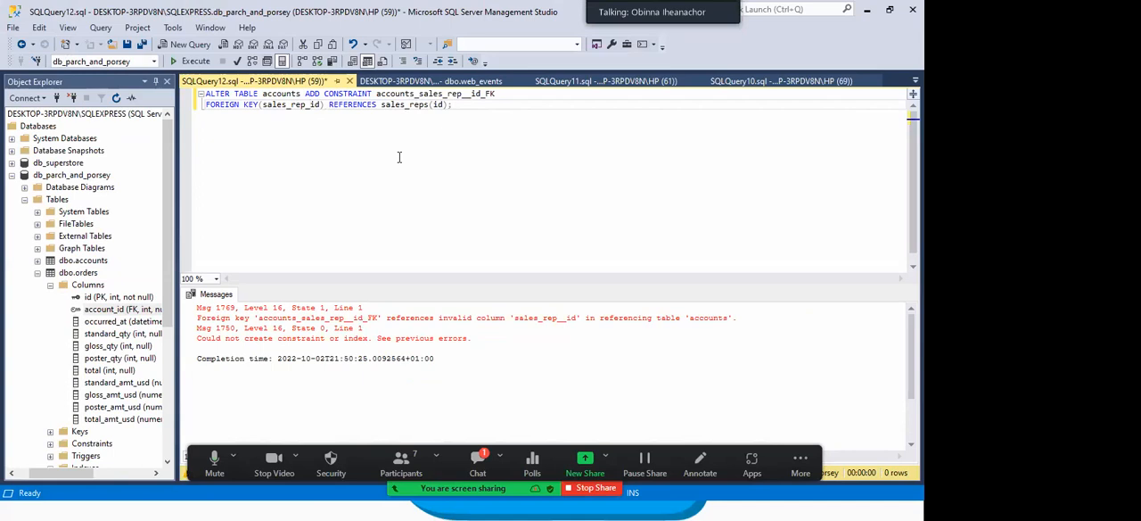
left_click(470, 95)
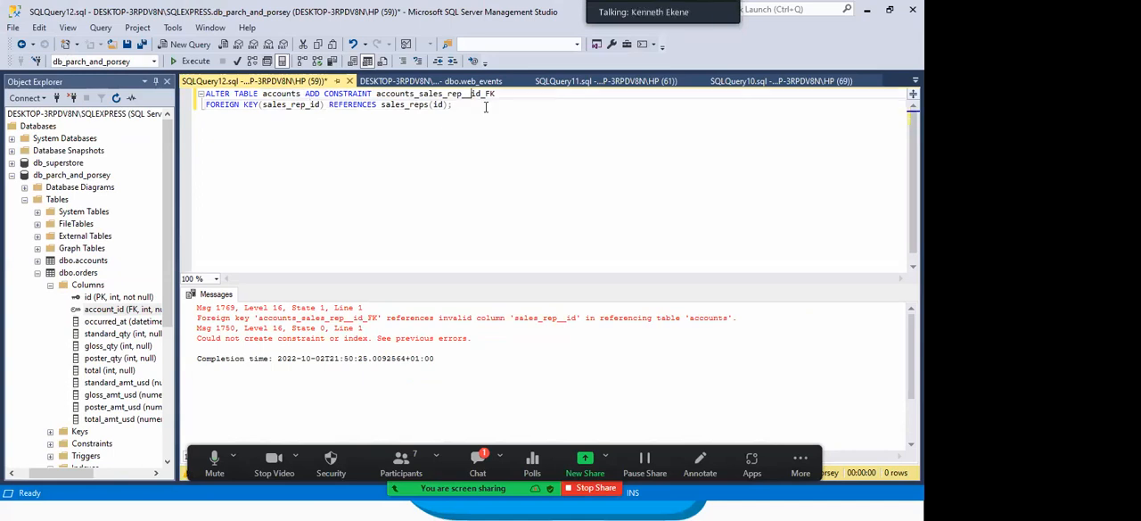
key("Delete")
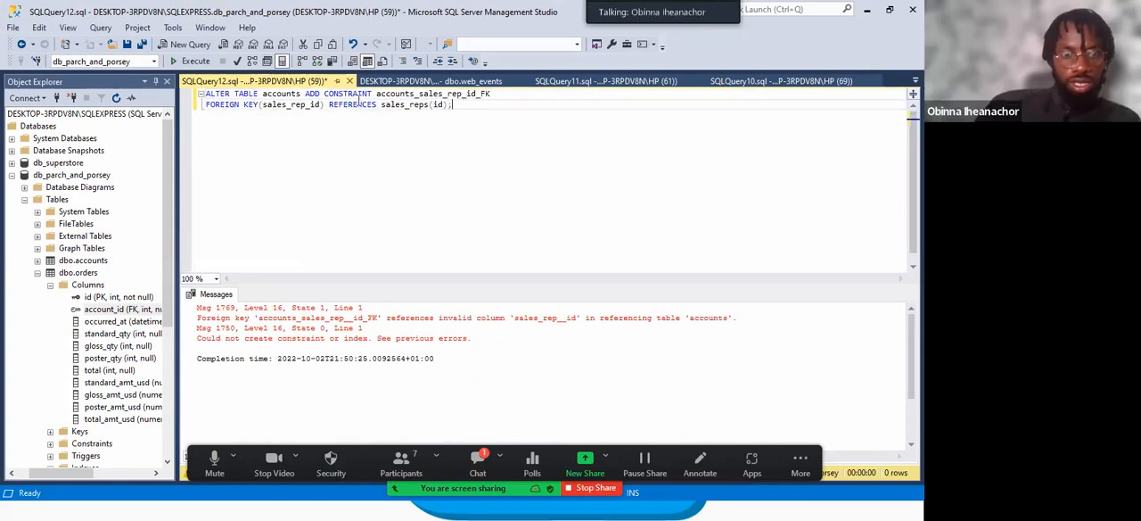
left_click(190, 61)
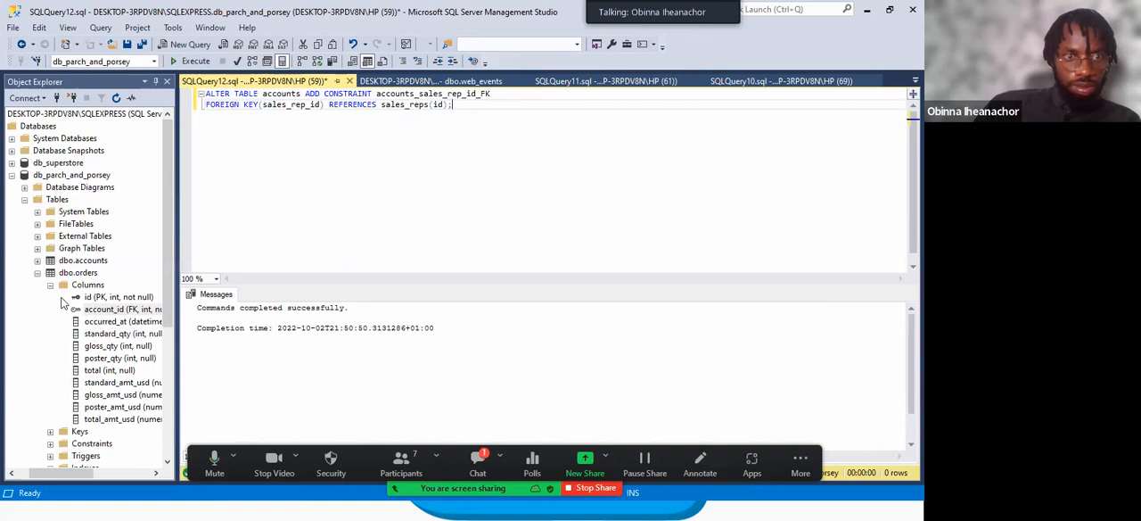
Inspect the columns of the accounts table in Object Explorer to verify the foreign key on sales_rep_id.
left_click(38, 273)
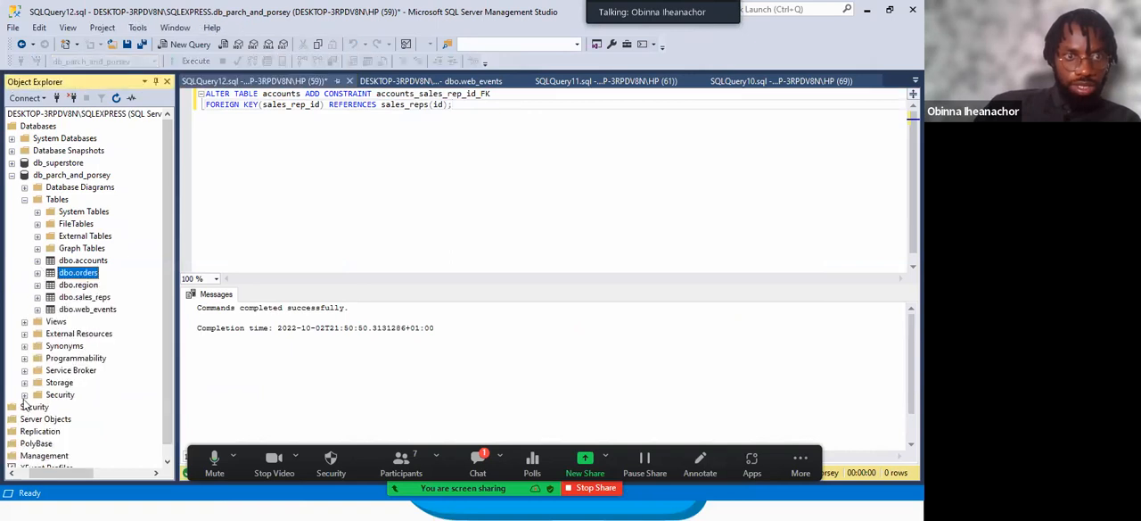
left_click(38, 260)
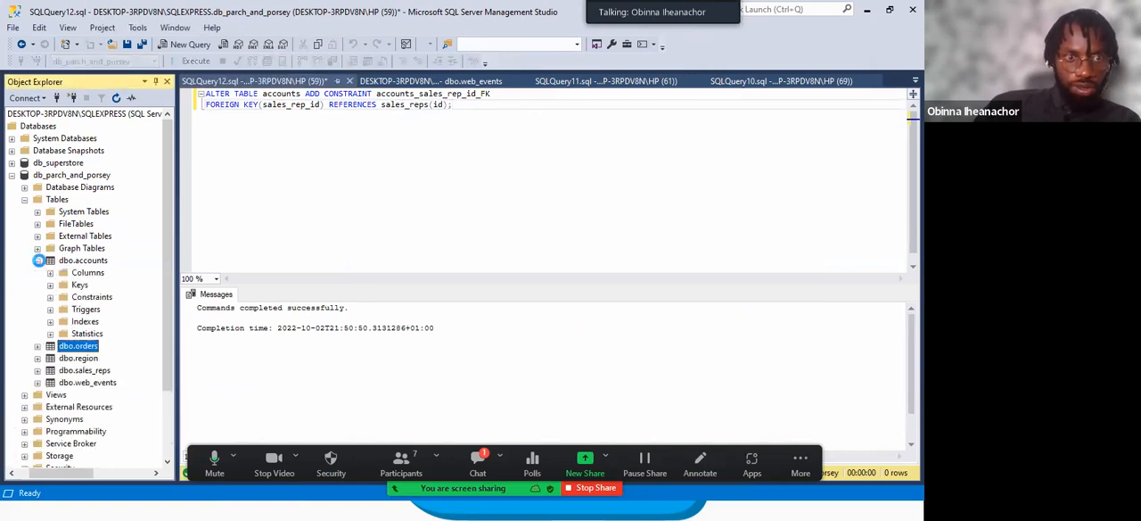
left_click(50, 273)
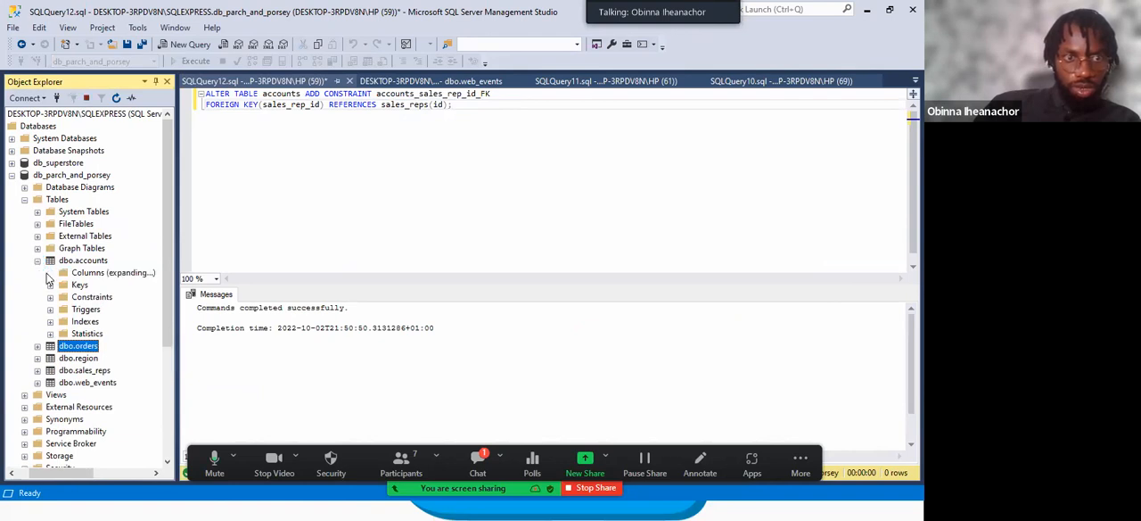
left_click(110, 359)
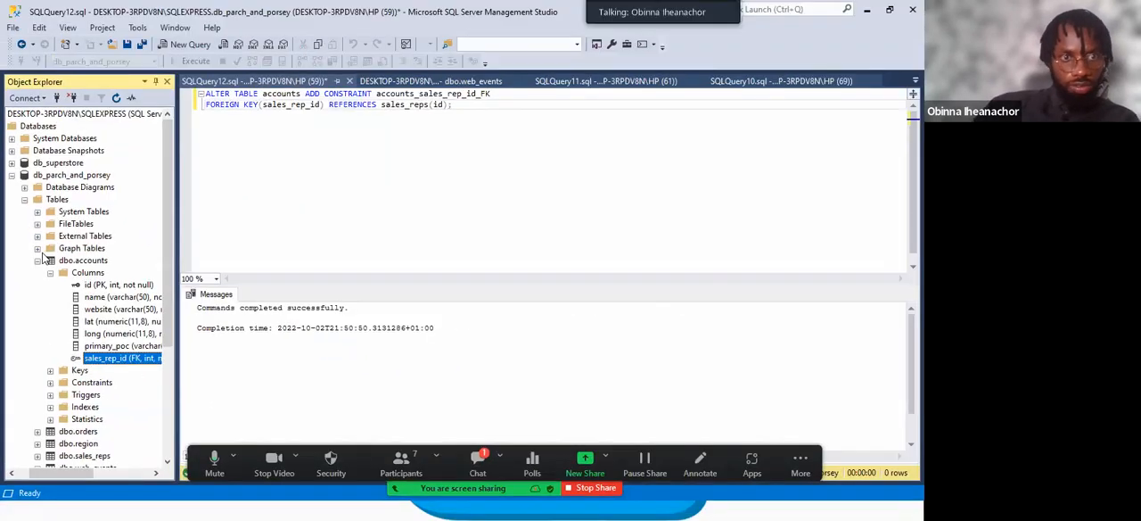
left_click(37, 260)
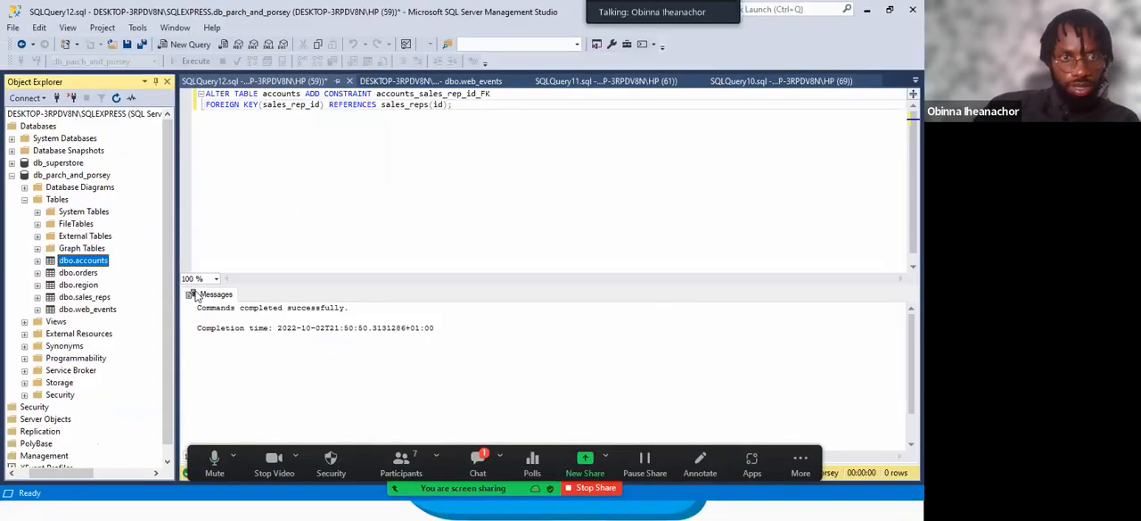
Switch to the entity relationship diagram, temporarily circle the link between sales_reps and region, and erase the marking.
key("super")
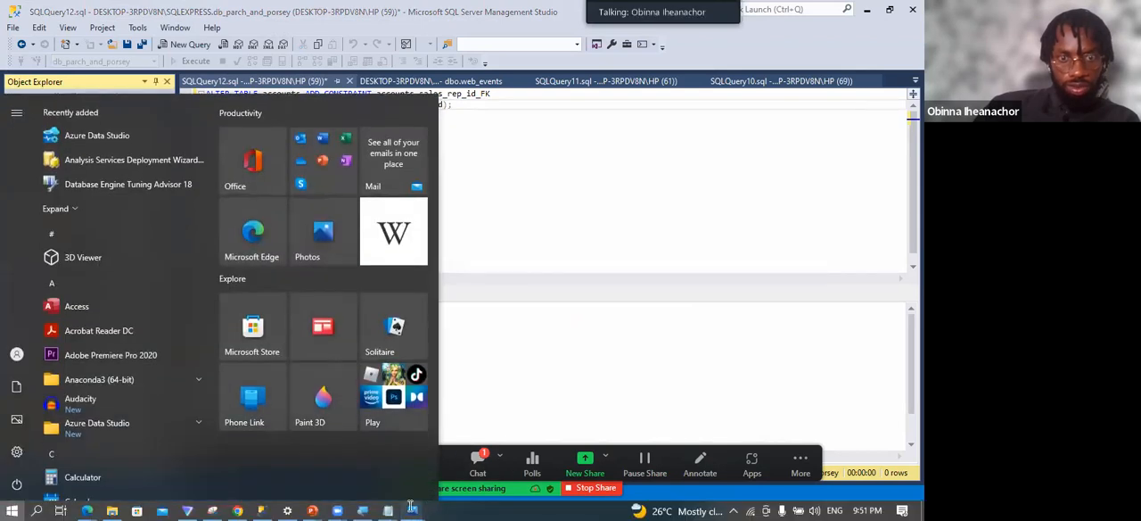
mouse_move(412, 509)
left_click(464, 431)
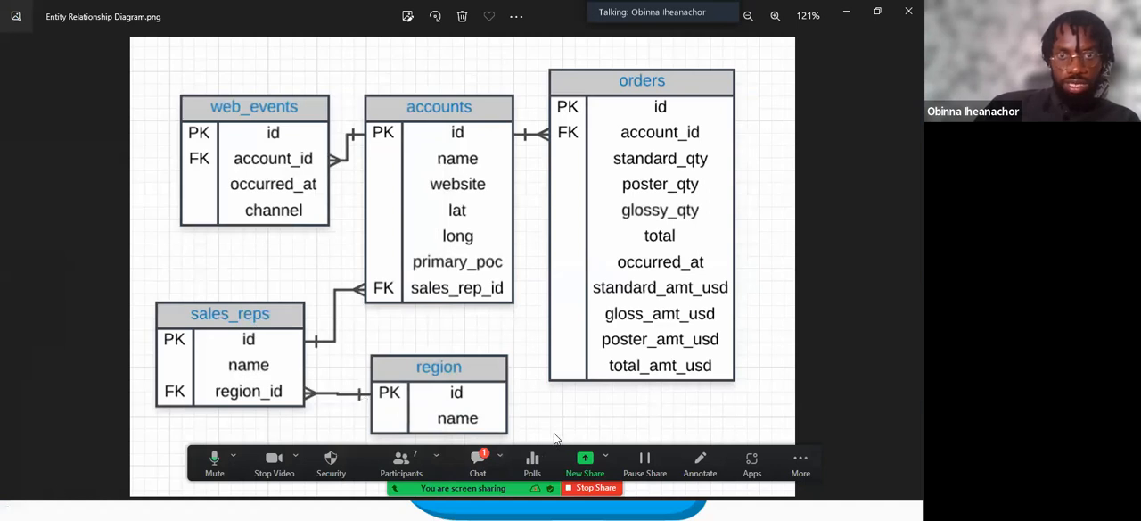
mouse_move(326, 372)
left_mouse_down()
mouse_move(361, 377)
mouse_move(332, 412)
mouse_move(317, 390)
left_mouse_up()
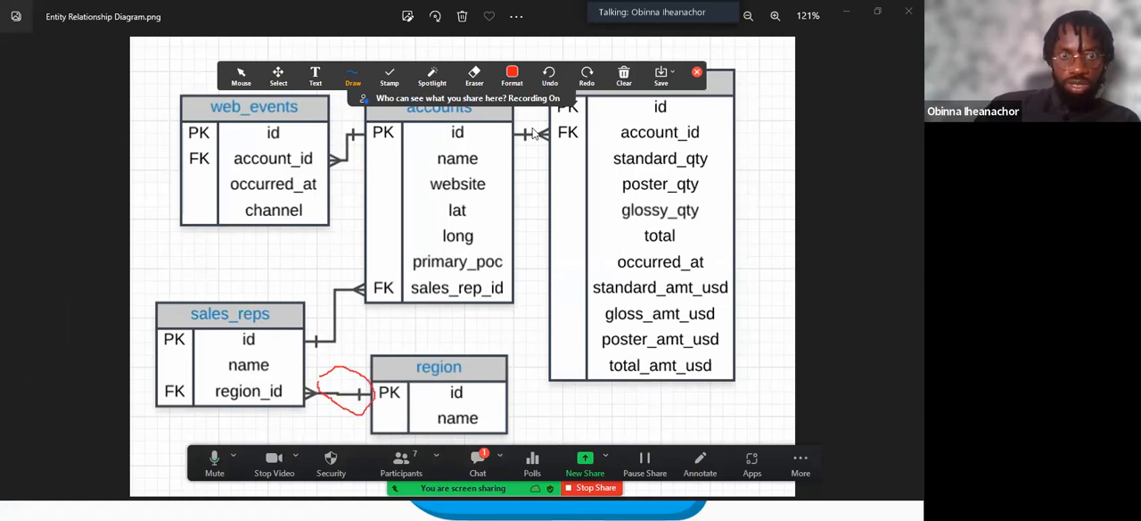
left_click(696, 73)
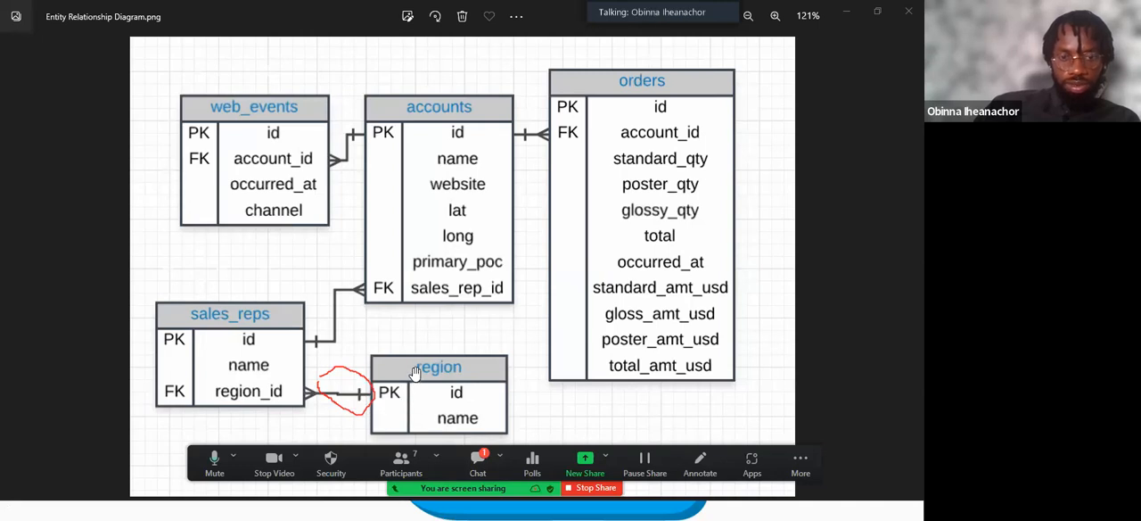
left_click(687, 446)
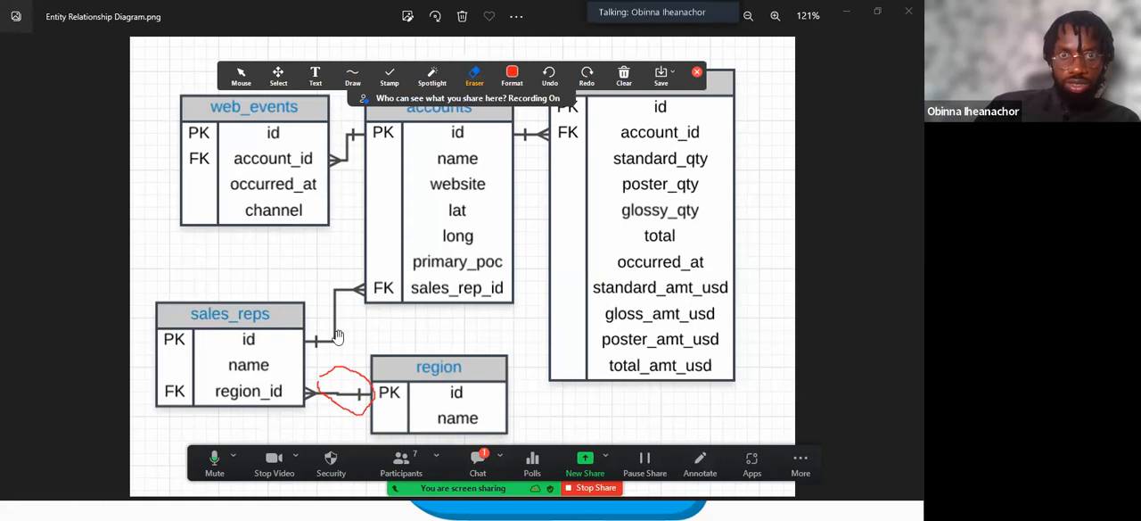
left_click(348, 397)
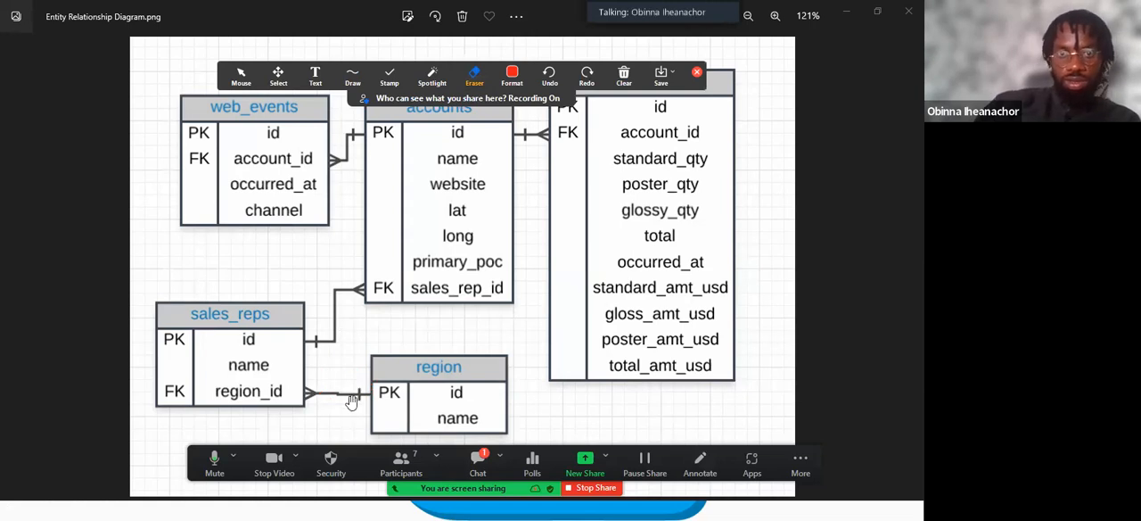
Return to SQL Server Management Studio, close the annotation tools and set the ALTER TABLE target to sales_reps.
key("super")
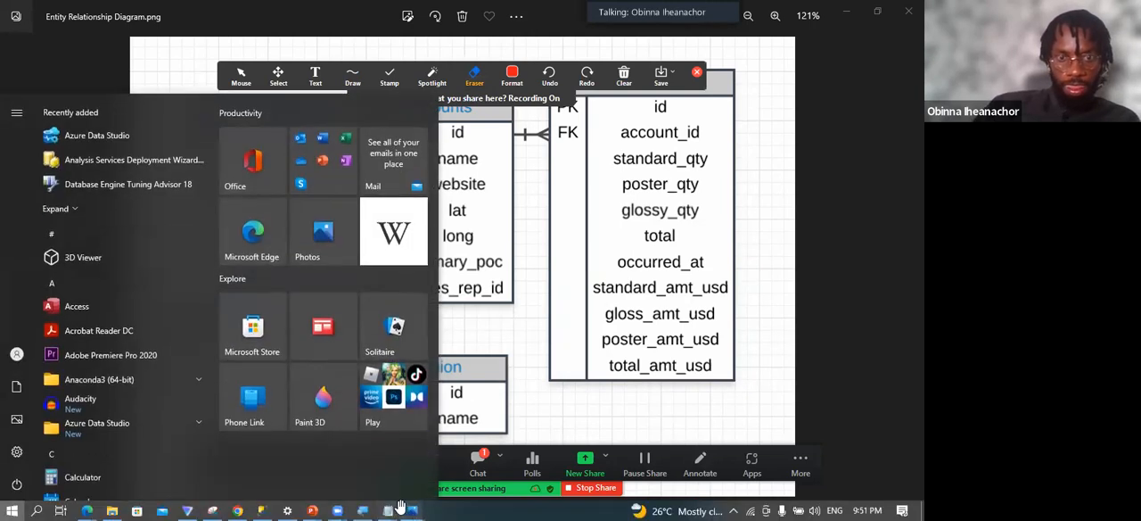
left_click(260, 510)
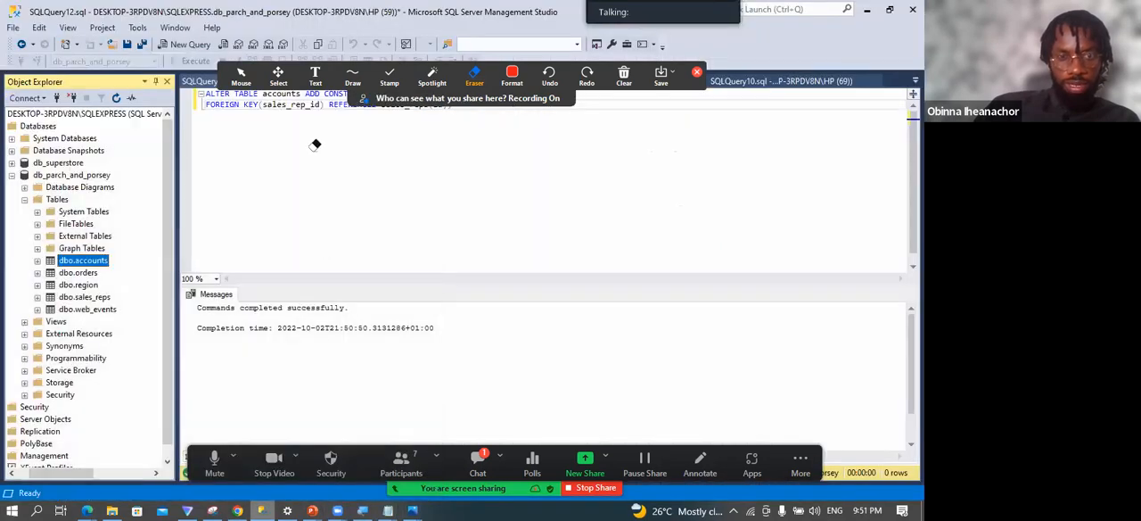
left_click(313, 138)
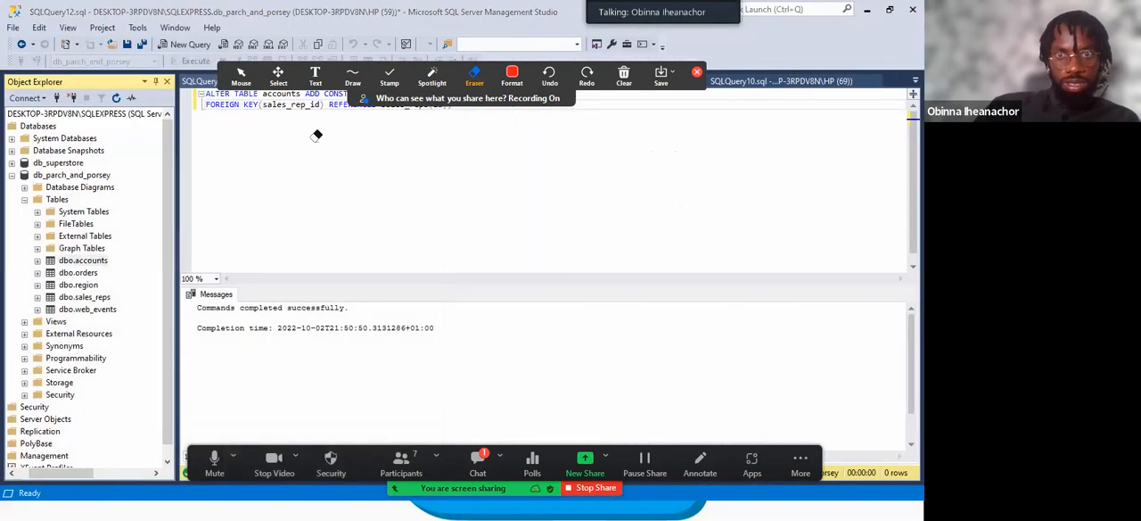
left_click(696, 71)
left_click(301, 93)
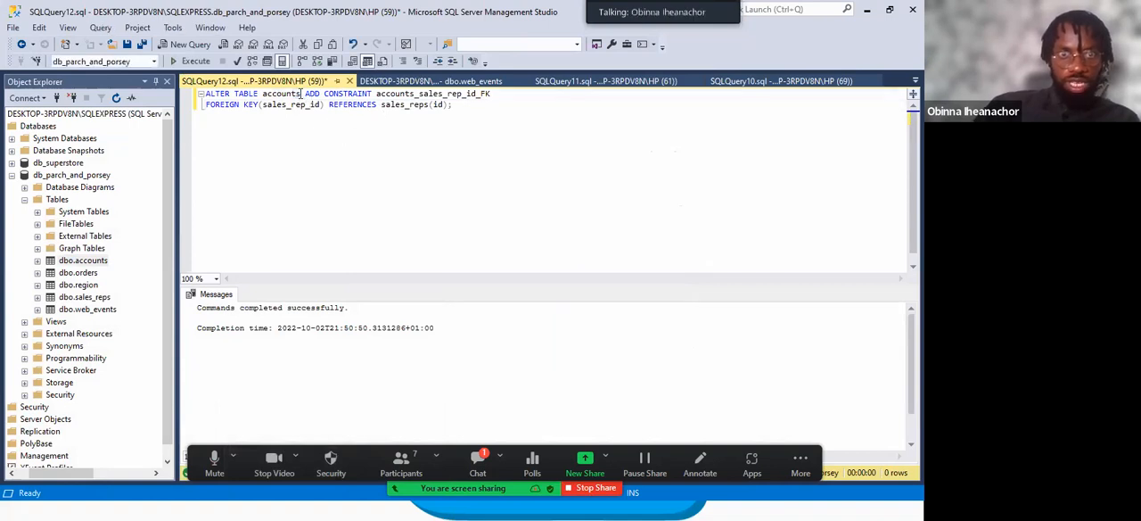
key("BackSpace")
key("BackSpace")
key("BackSpace")
key("BackSpace")
key("BackSpace")
key("BackSpace")
key("BackSpace")
key("BackSpace")
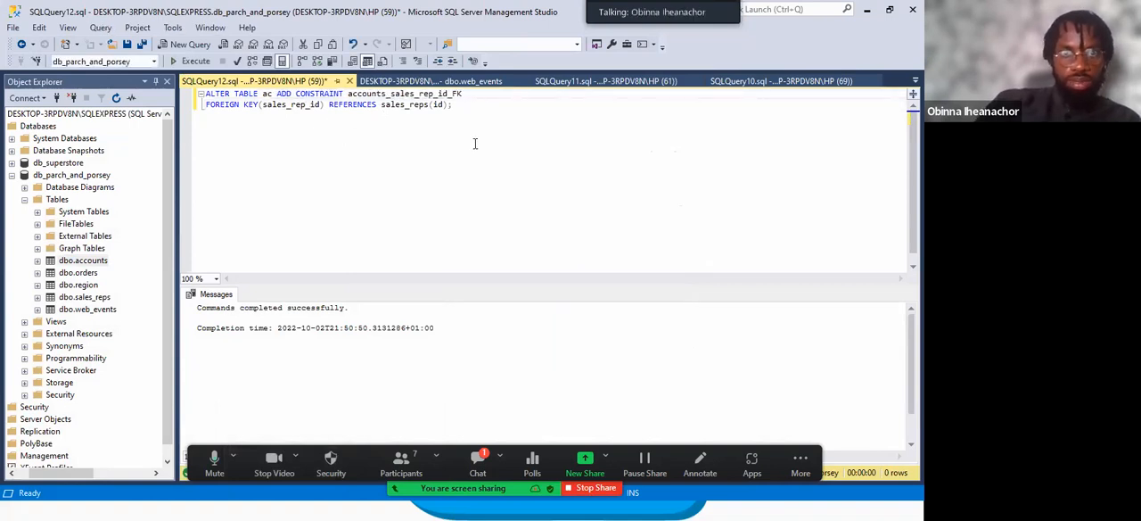
type("sales_rep")
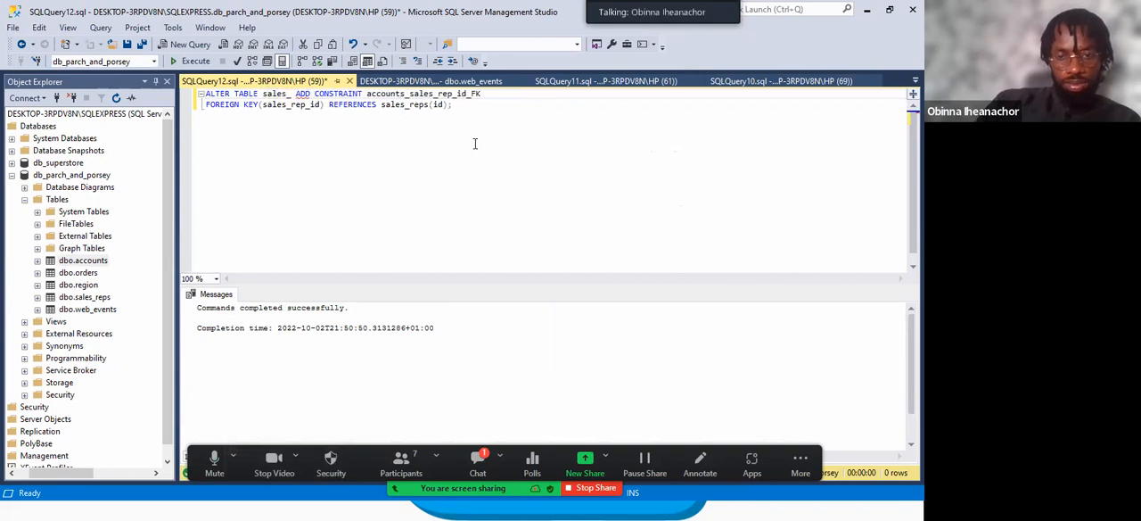
left_click(420, 94)
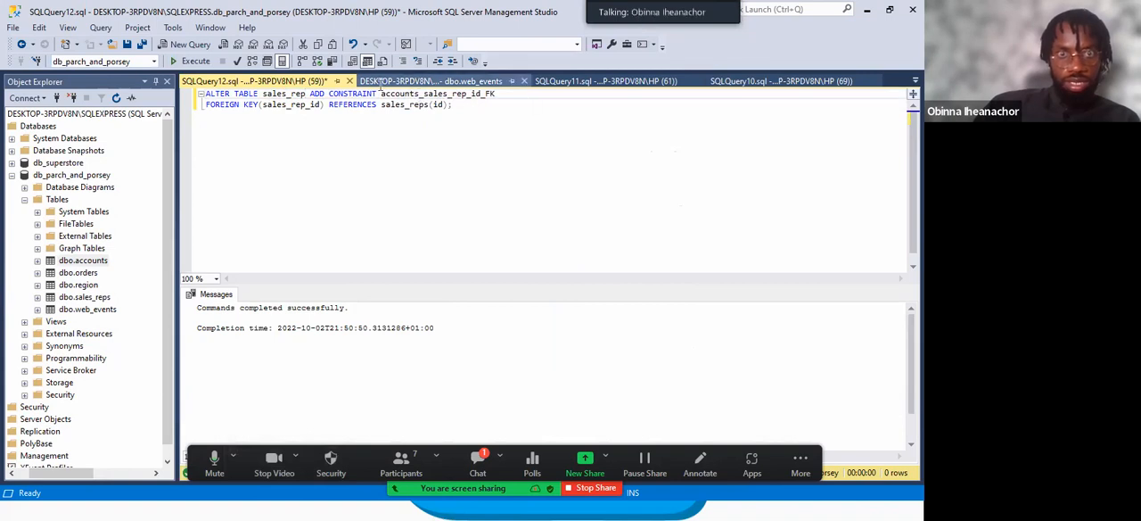
left_click(310, 94)
type("s")
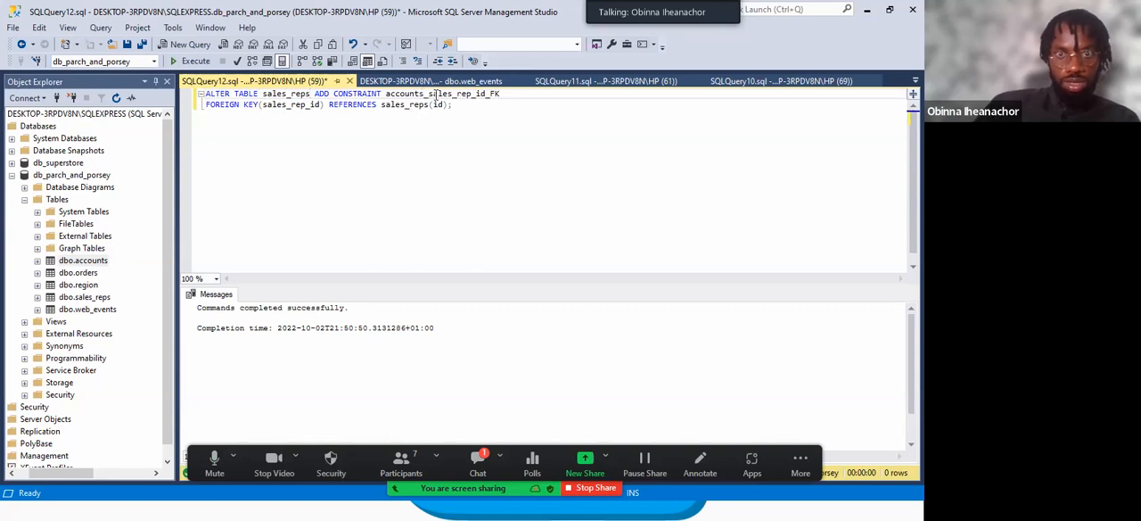
Rename the constraint in the ADD CONSTRAINT clause to sales_reps_region_id_FK.
key("BackSpace")
key("BackSpace")
key("BackSpace")
key("BackSpace")
key("BackSpace")
key("BackSpace")
key("BackSpace")
type("ales_rep")
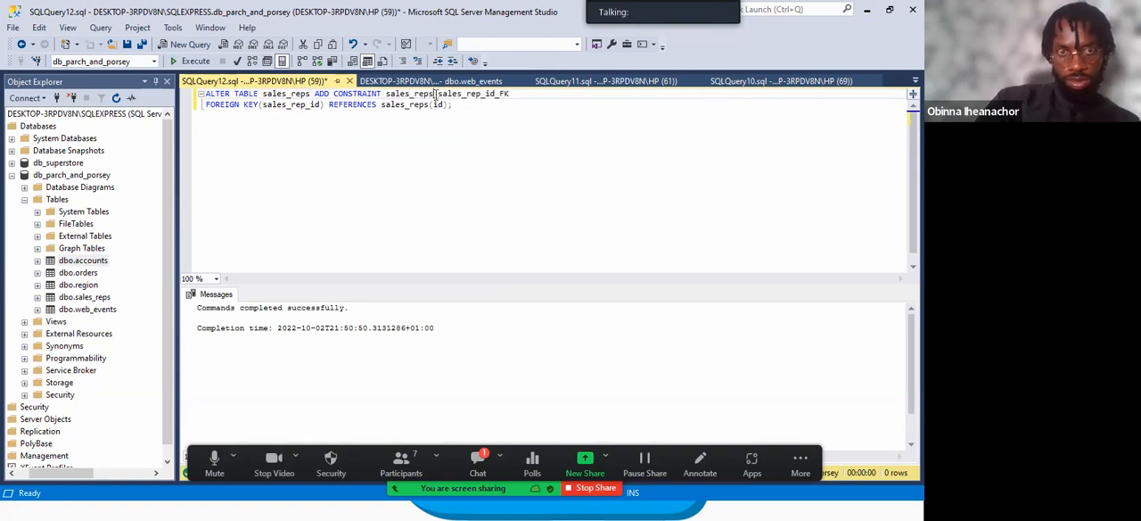
type("s")
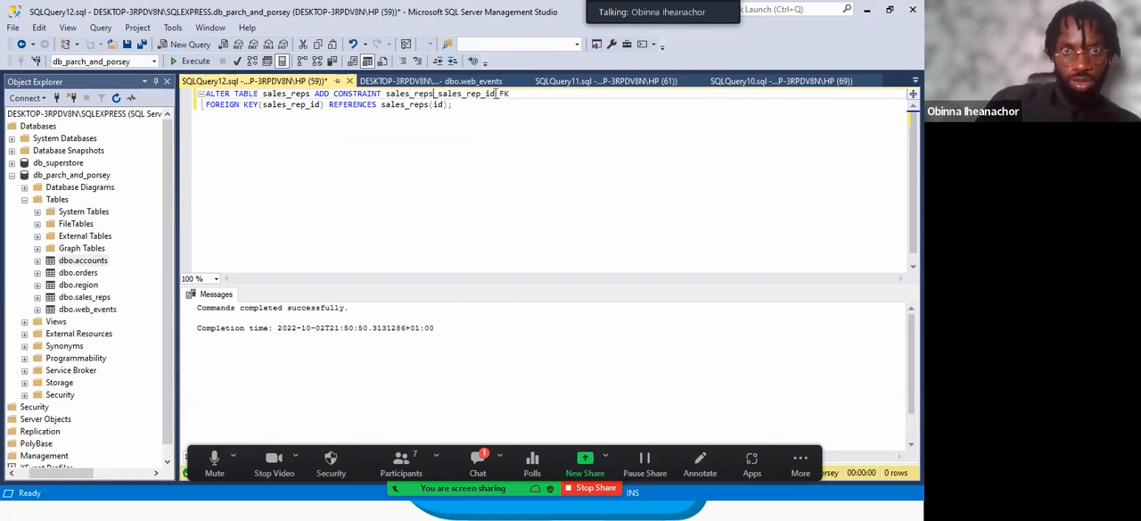
left_click_drag(496, 94, 438, 94)
type("sr")
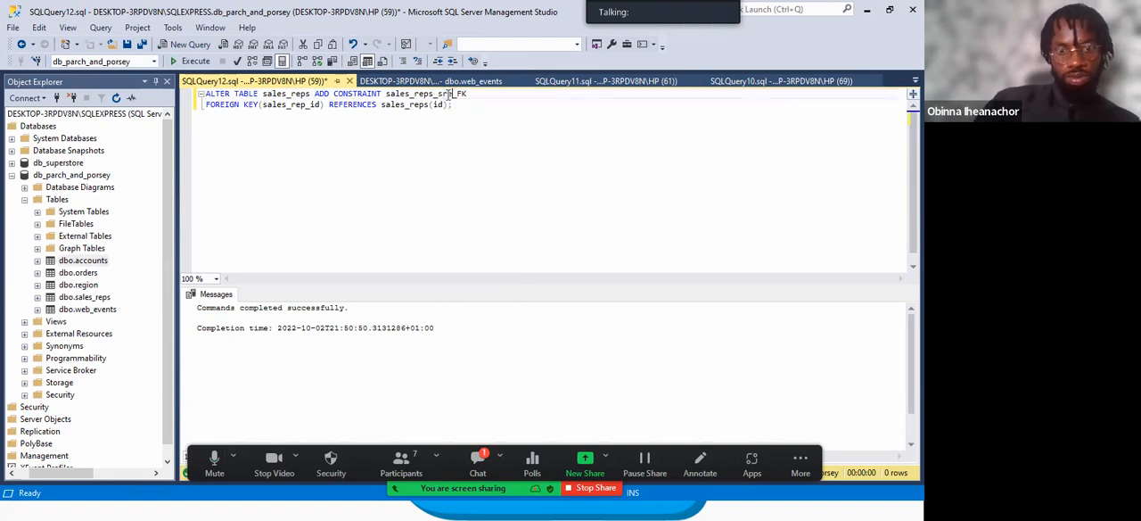
type("egion_id")
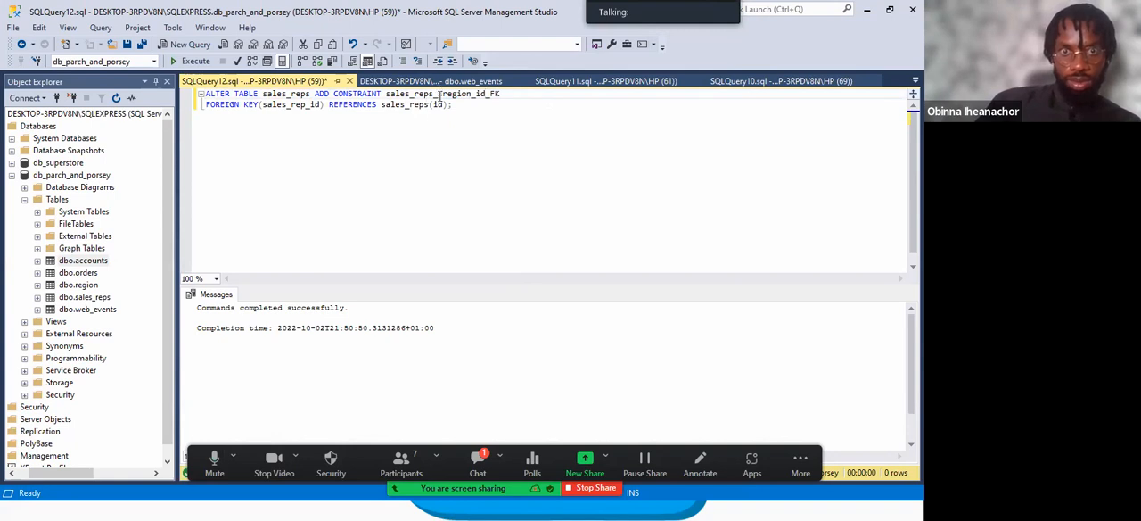
key("BackSpace")
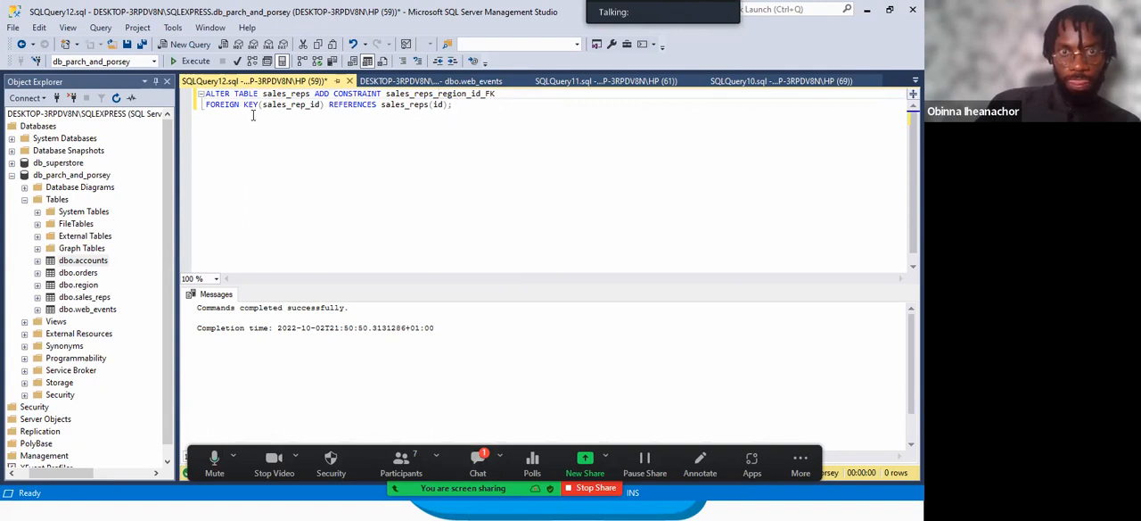
Set the FOREIGN KEY column to region_id and the REFERENCES table to region, keeping id as the referenced column.
left_click_drag(307, 106, 263, 106)
type("region")
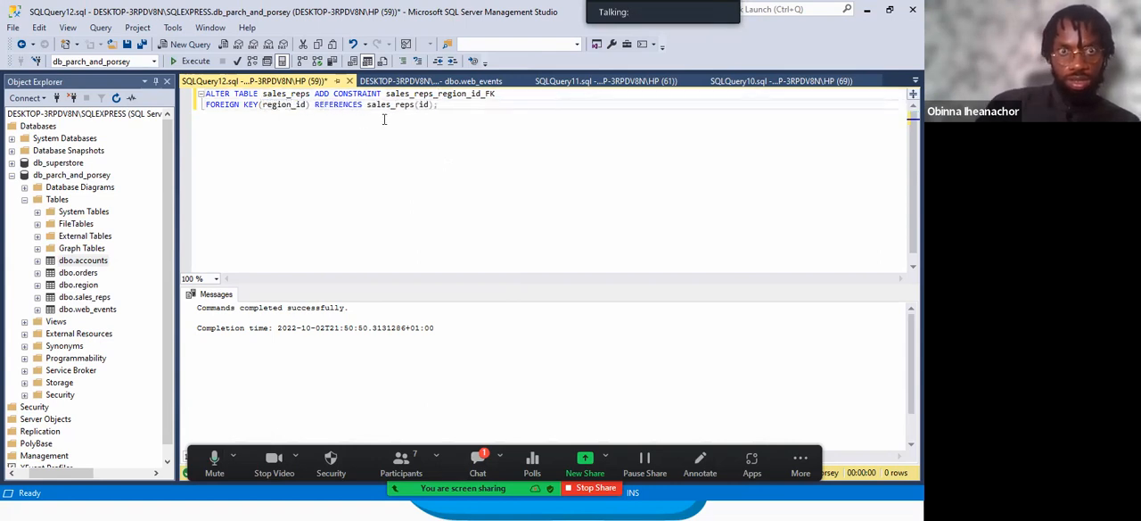
left_click_drag(414, 105, 369, 105)
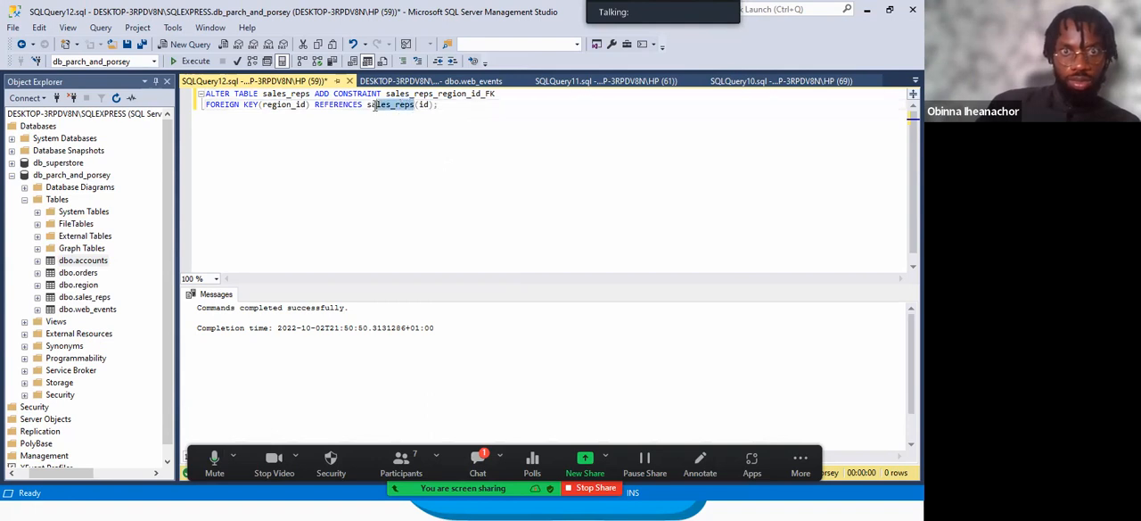
type("region")
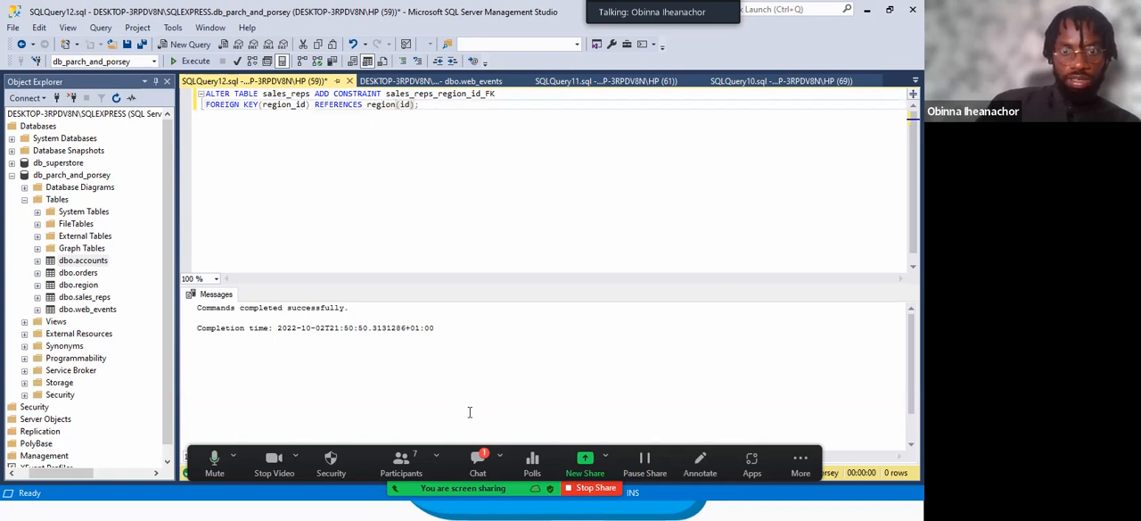
Check the region table's name and primary key column in the entity relationship diagram.
key("super")
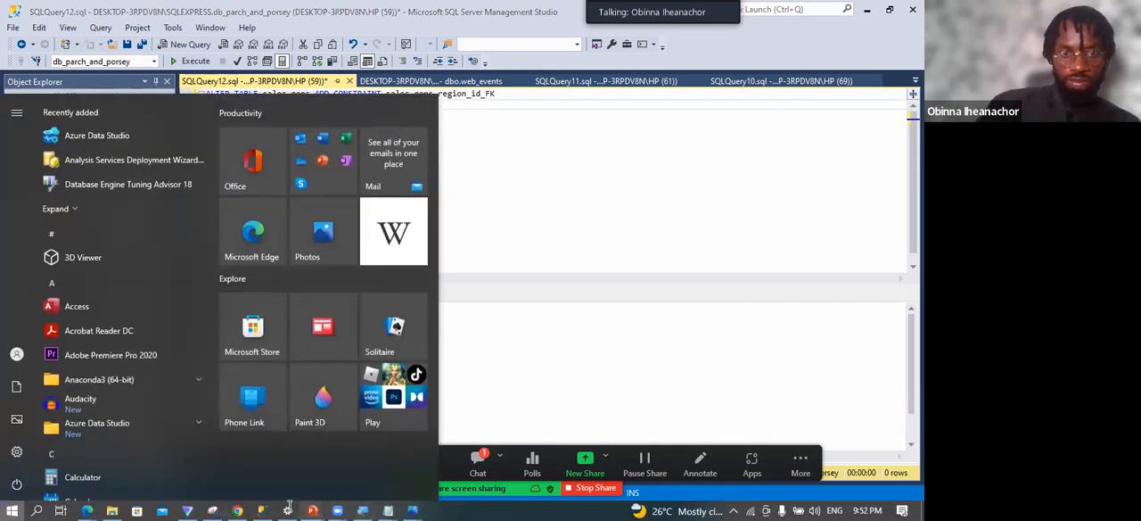
key("Escape")
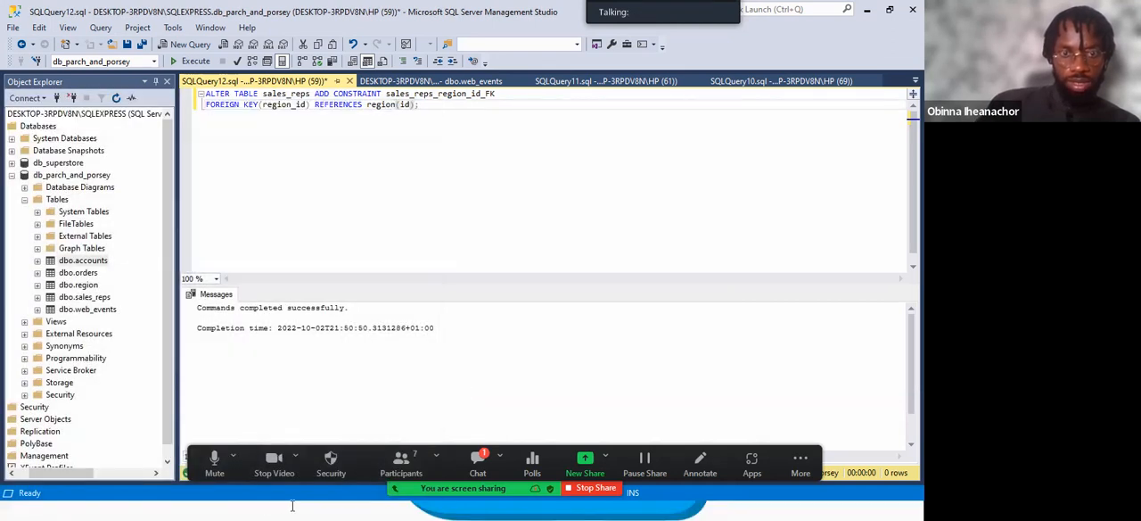
key("super")
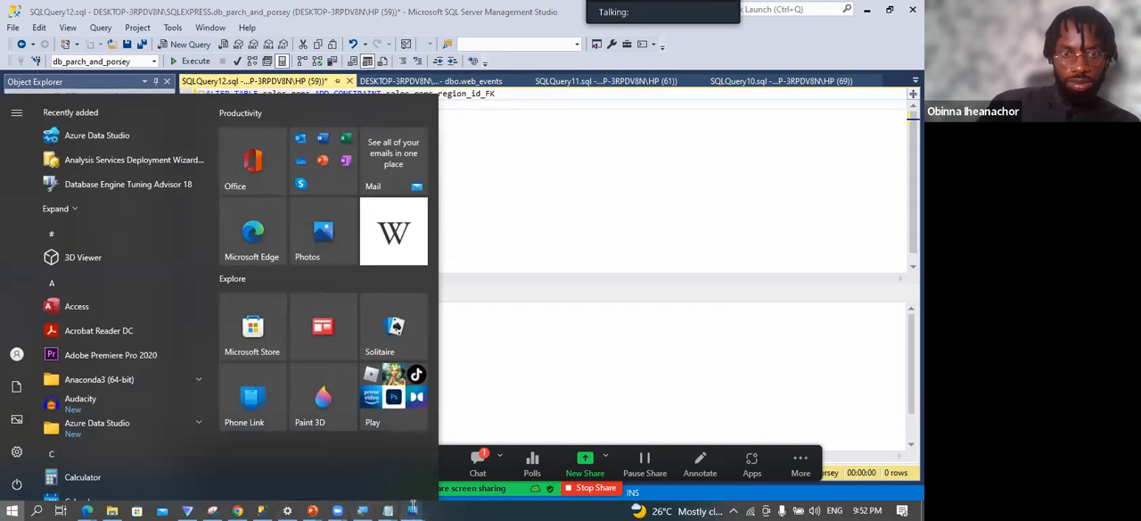
mouse_move(413, 506)
left_click(512, 422)
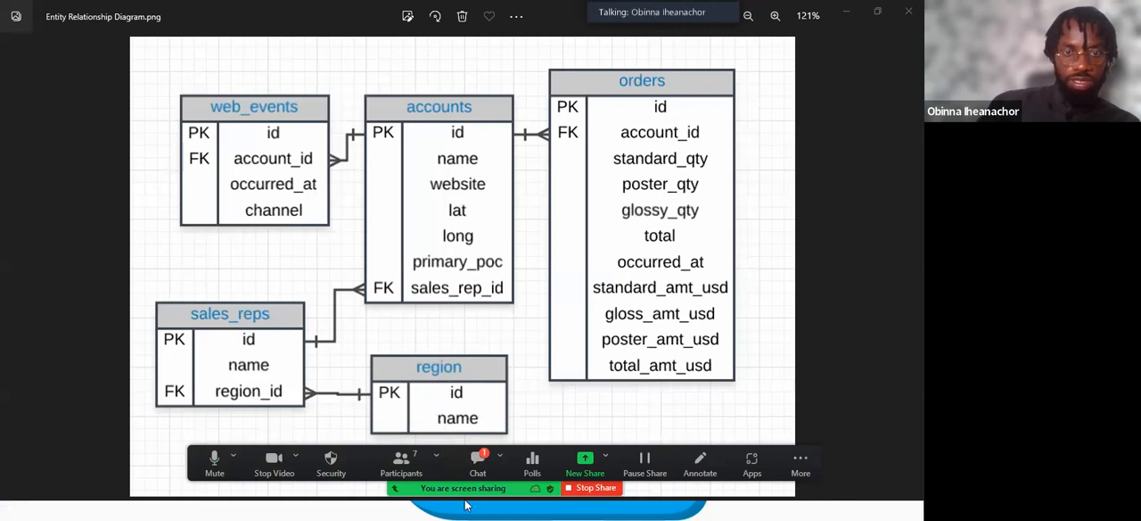
Return to SQL Server Management Studio and execute the whole ALTER TABLE statement for sales_reps.
key("super")
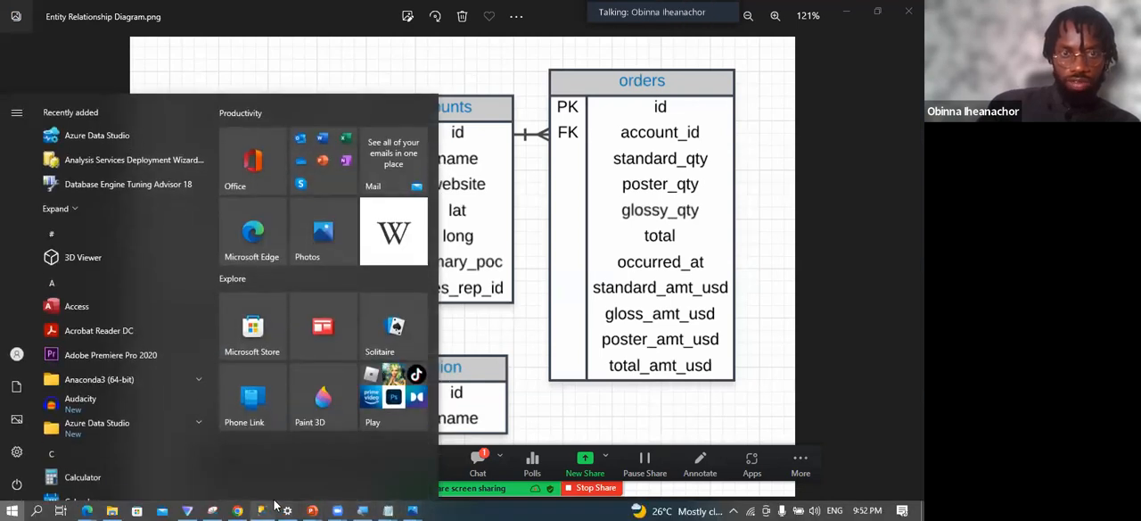
left_click(279, 509)
left_click_drag(419, 105, 200, 90)
left_click(190, 61)
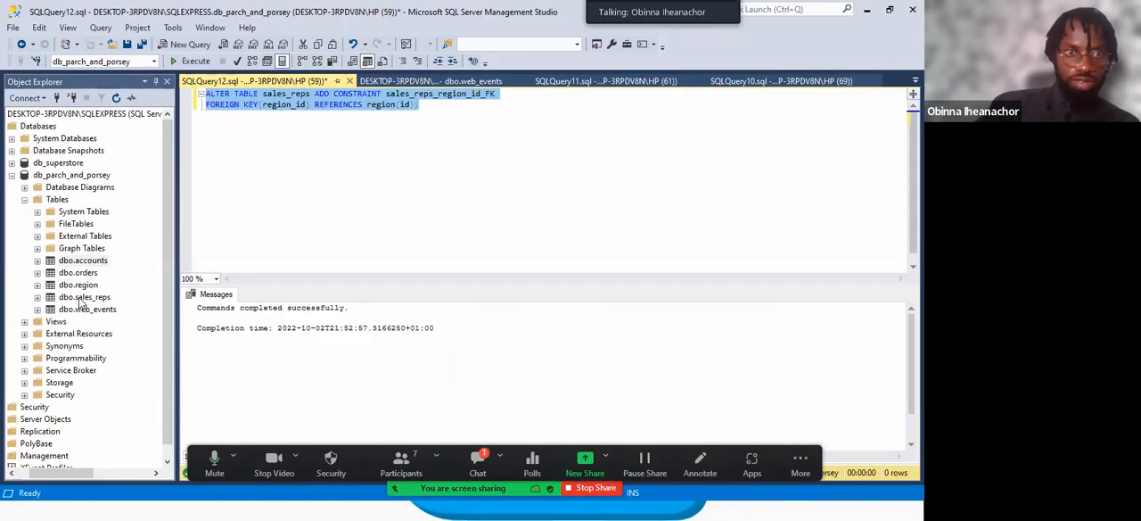
Expand the Columns of dbo.sales_reps in Object Explorer and check the key type of region_id.
left_click(78, 300)
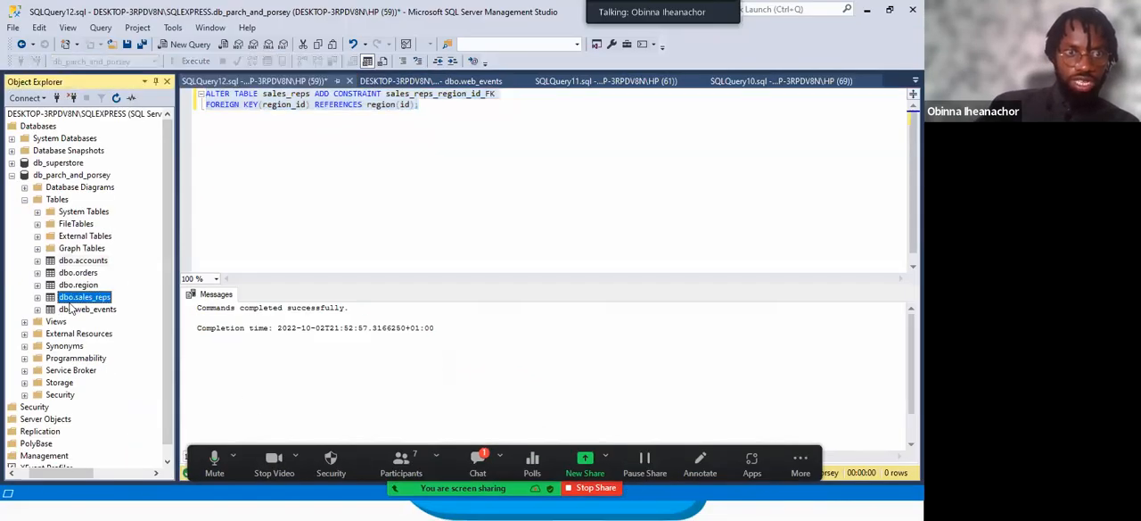
left_click(37, 298)
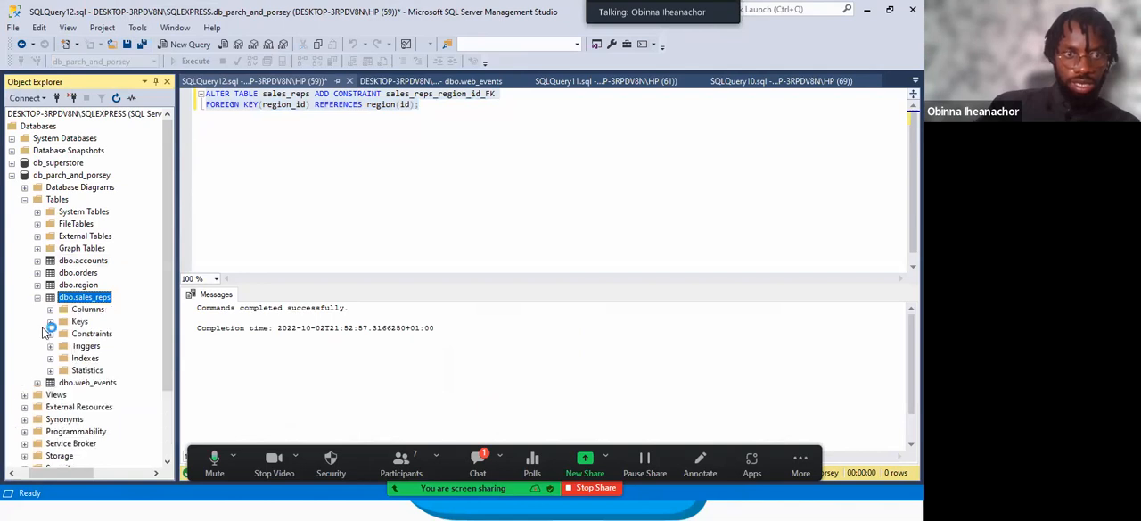
left_click(50, 310)
left_click(106, 346)
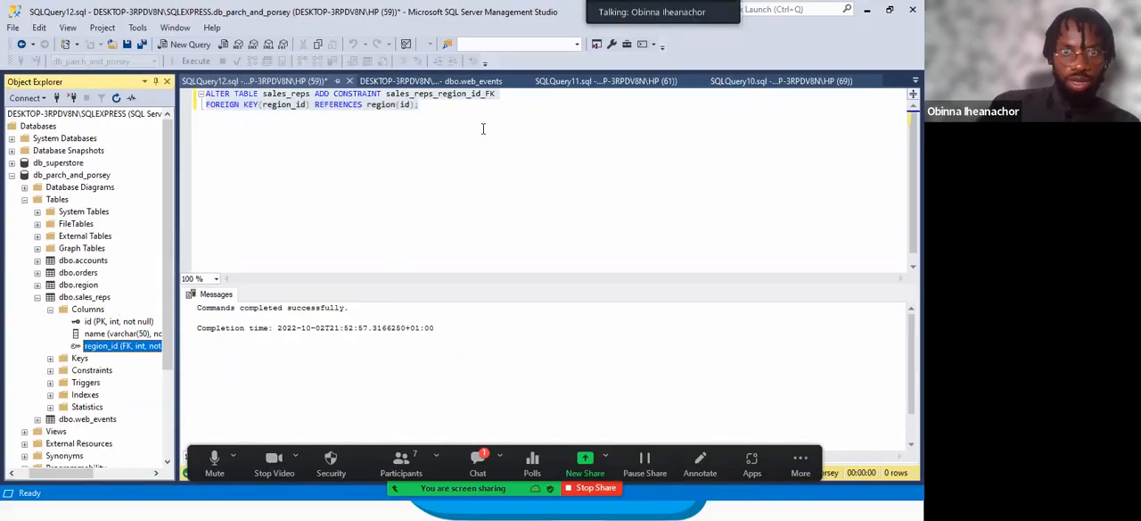
Start a new query below the ALTER TABLE statement that selects all columns from orders with the alias o.
left_click(435, 115)
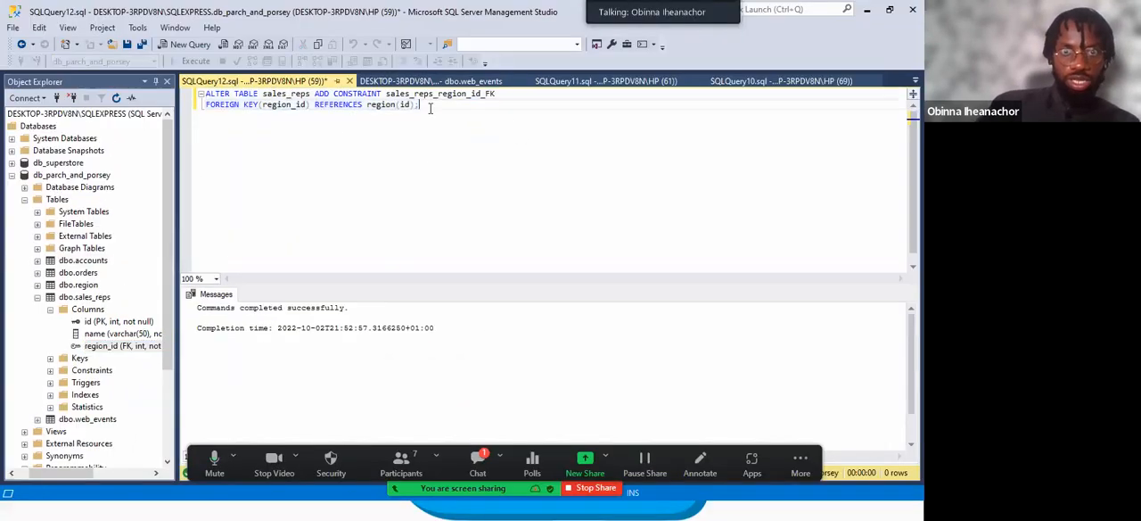
type("SELECT")
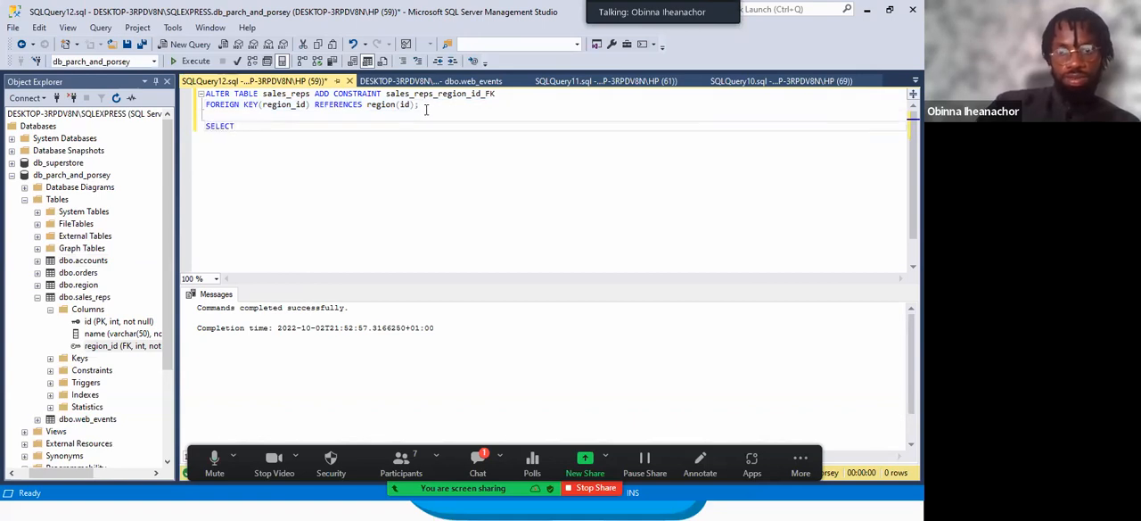
type(" * FROM orders")
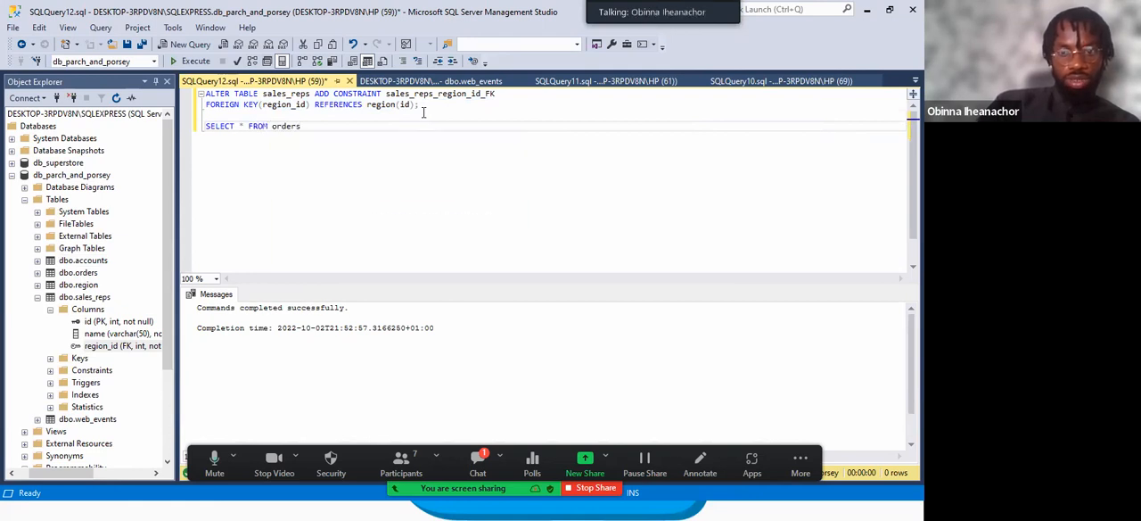
type(" o")
key("Return")
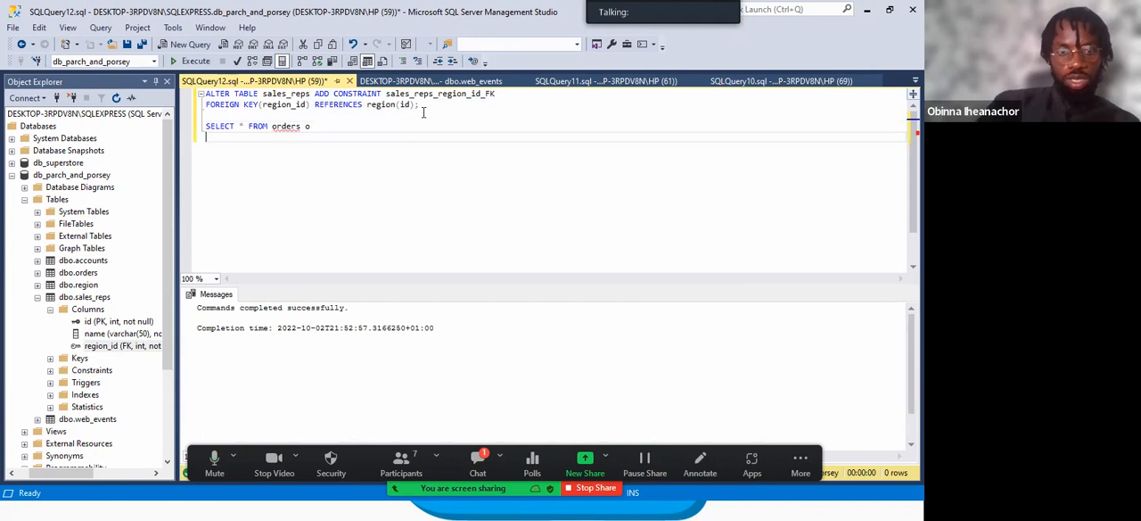
Join the accounts table as a on o.account_id = a.id.
type("JOIN accounts ")
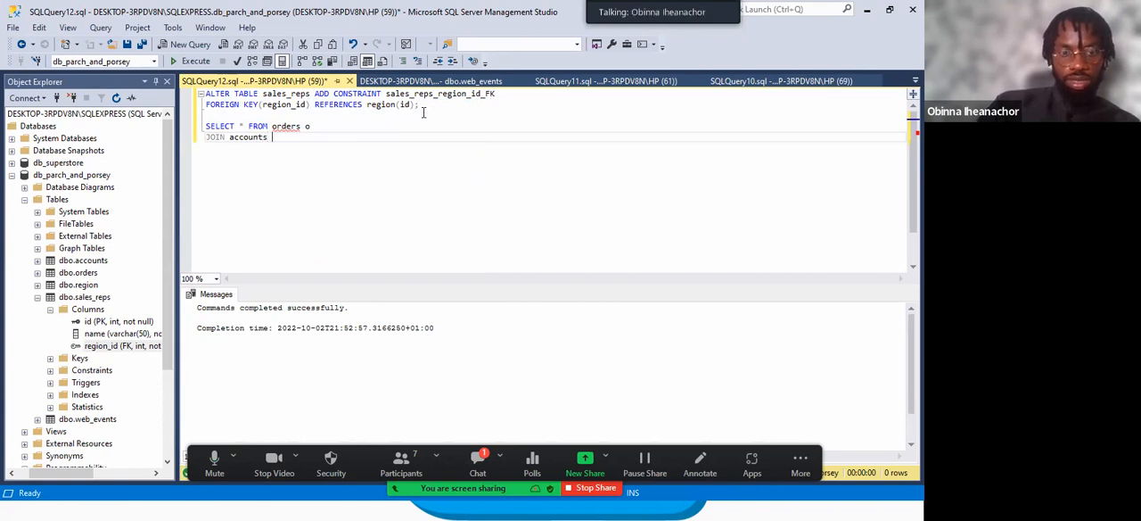
type("a ON o.a")
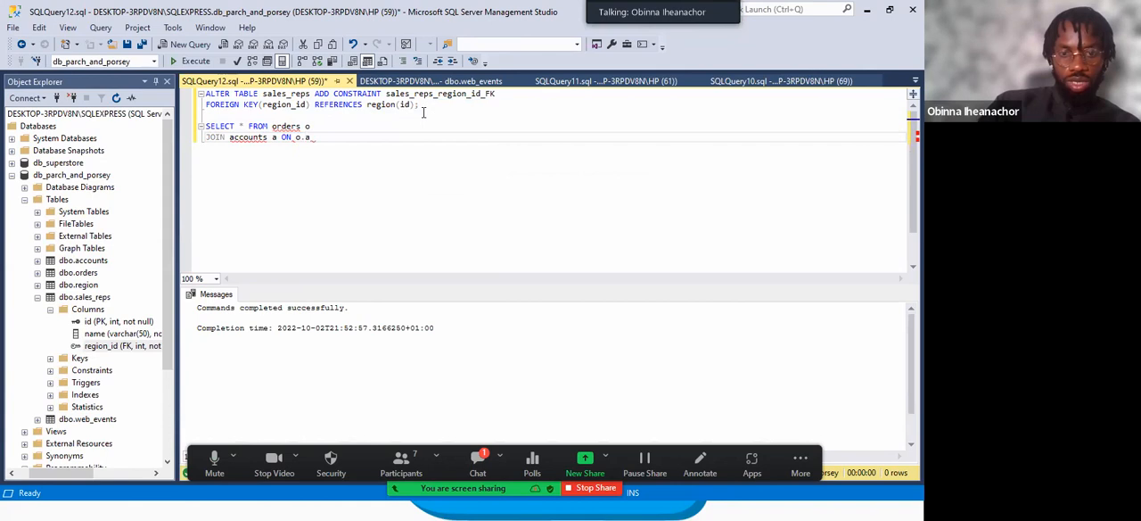
type("cco")
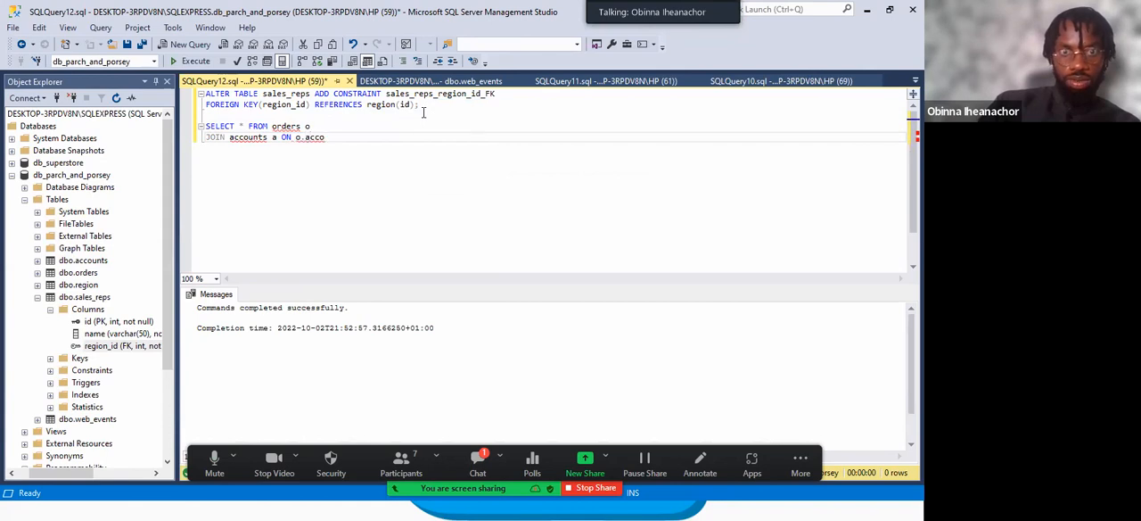
type("unt_id = a.i")
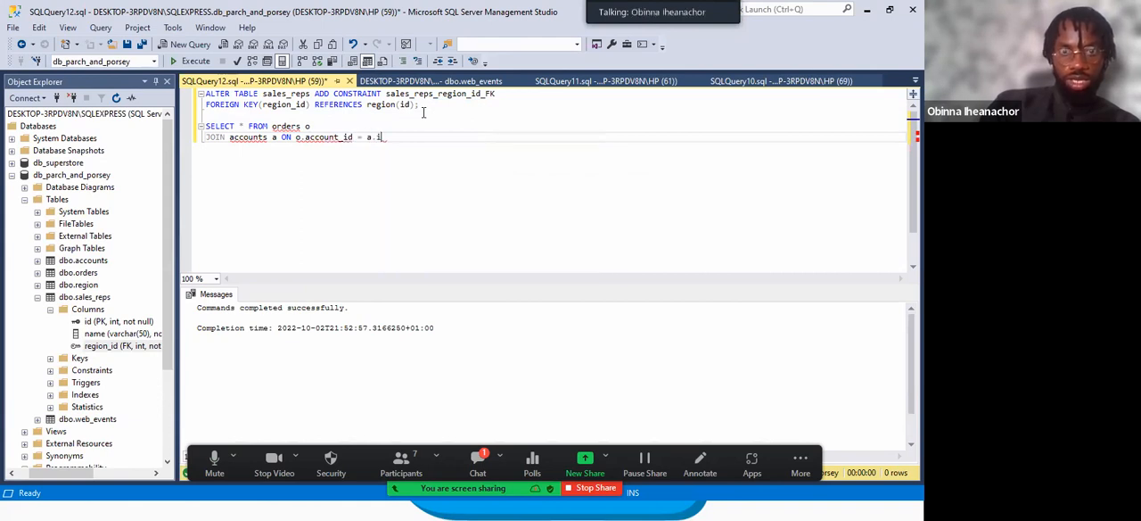
type("d")
key("Return")
Begin a second JOIN clause on the following line with the sales_reps table.
type("JOIN")
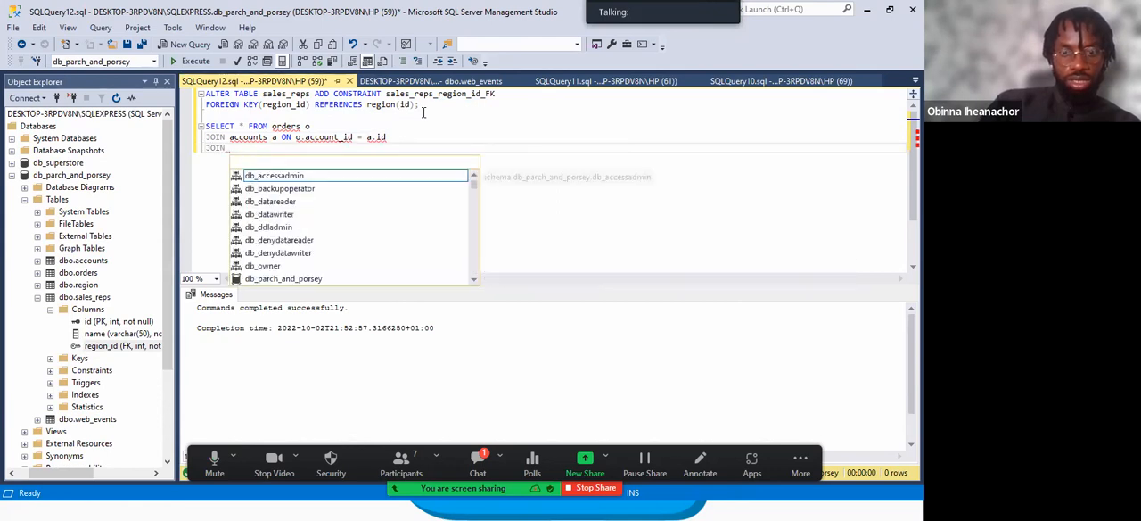
type(" sales")
type(")")
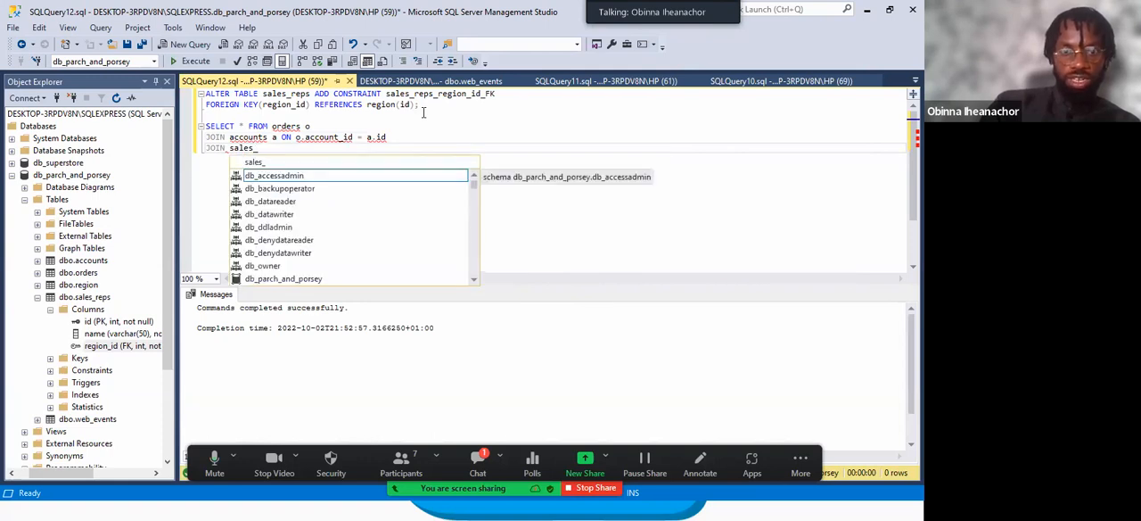
type("reps_id")
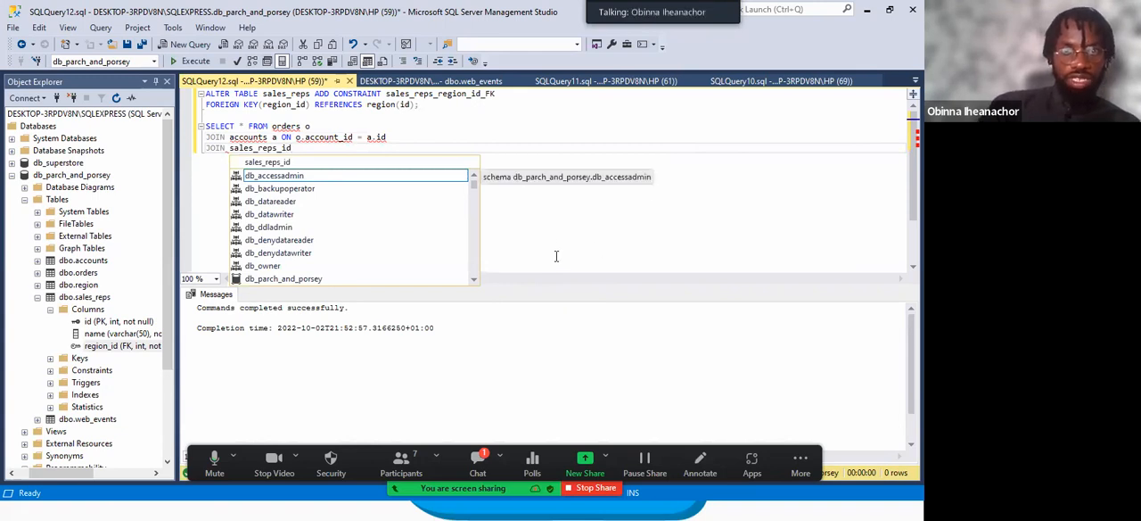
key("Escape")
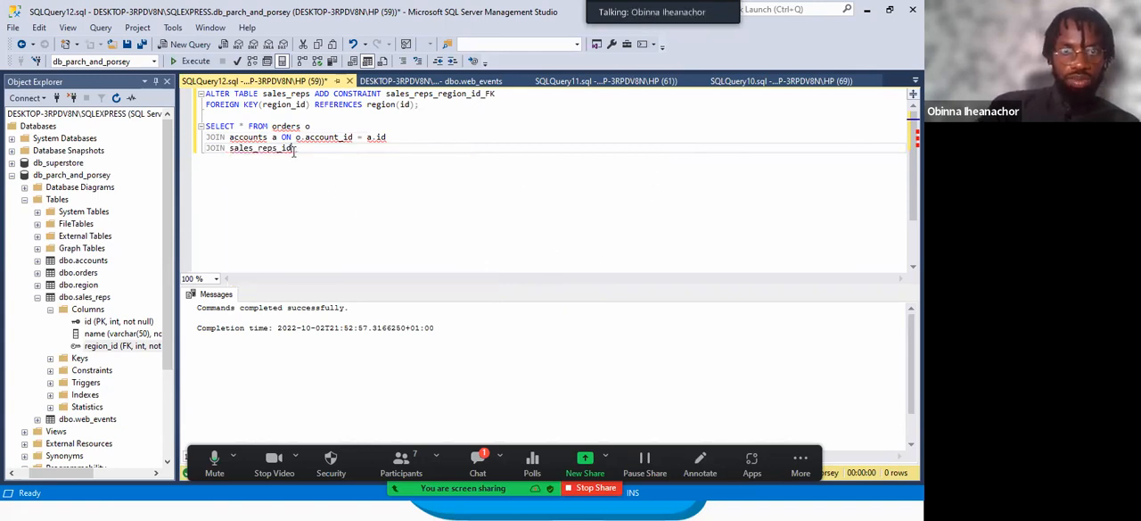
key("BackSpace")
key("BackSpace")
key("BackSpace")
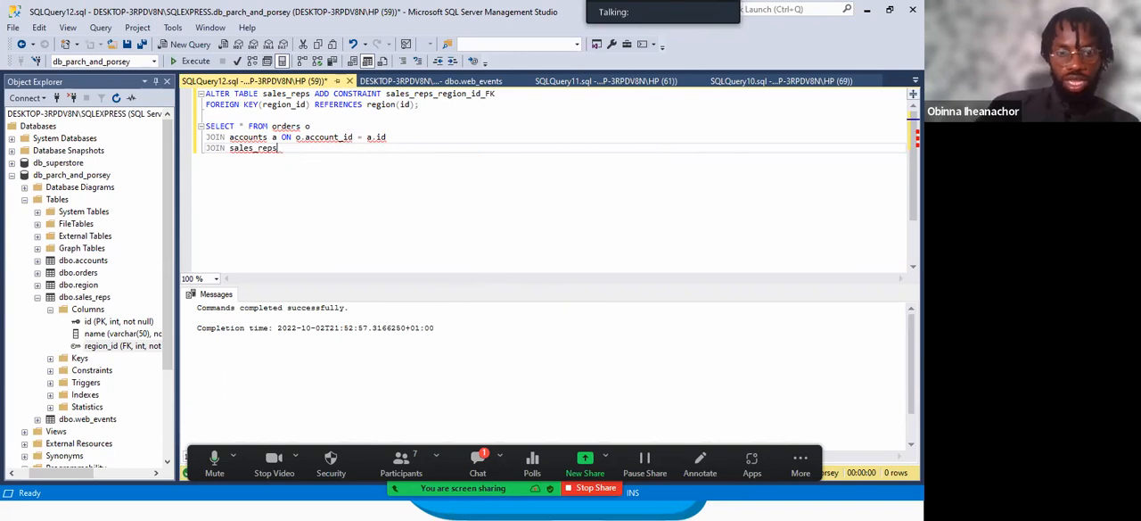
Switch to the entity relationship diagram and circle the connector between accounts and orders with the drawing annotation.
key("super")
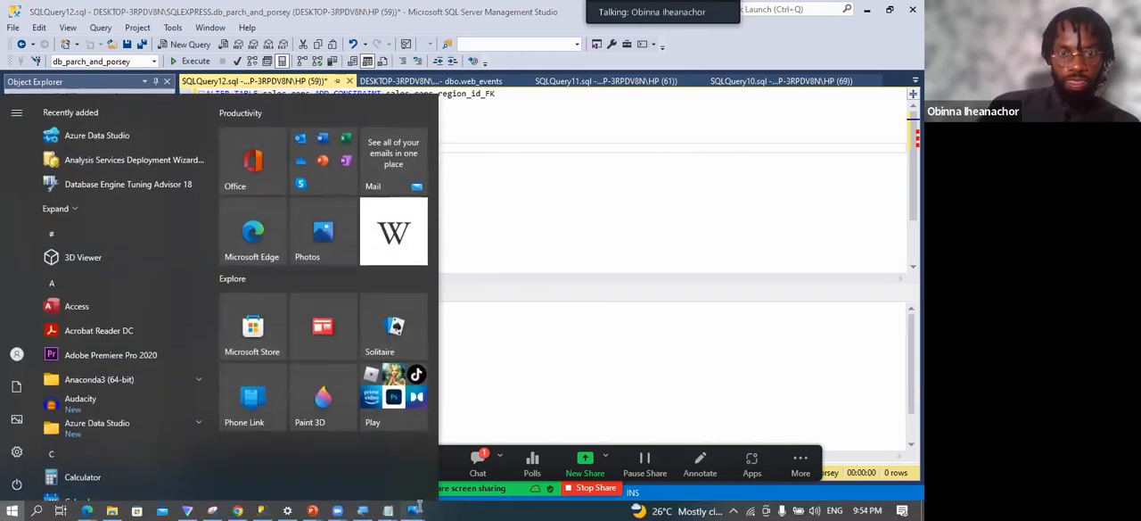
left_click(482, 419)
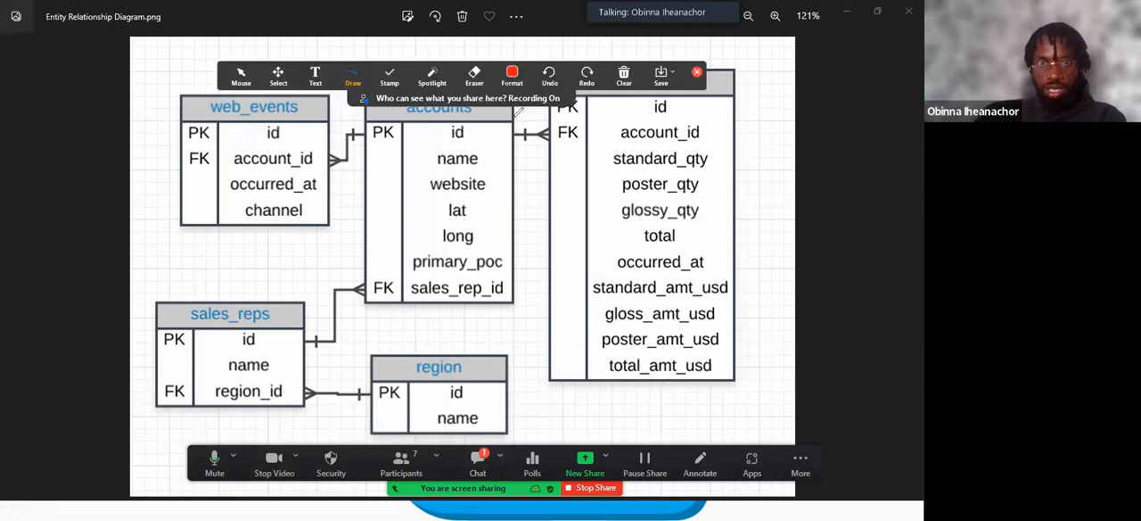
mouse_move(520, 117)
left_mouse_down()
mouse_move(564, 113)
mouse_move(554, 142)
mouse_move(510, 125)
mouse_move(520, 115)
left_mouse_up()
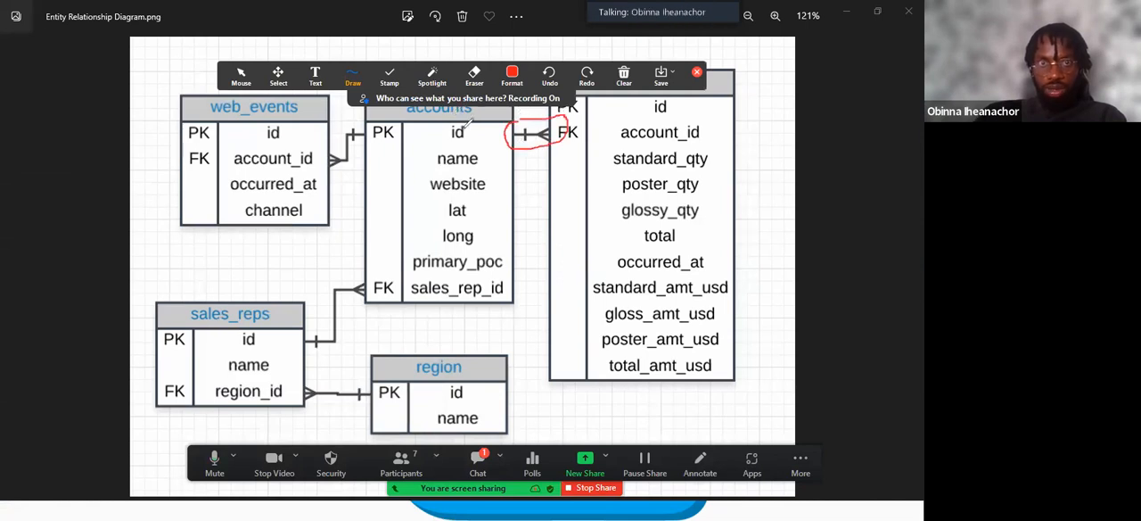
key("Escape")
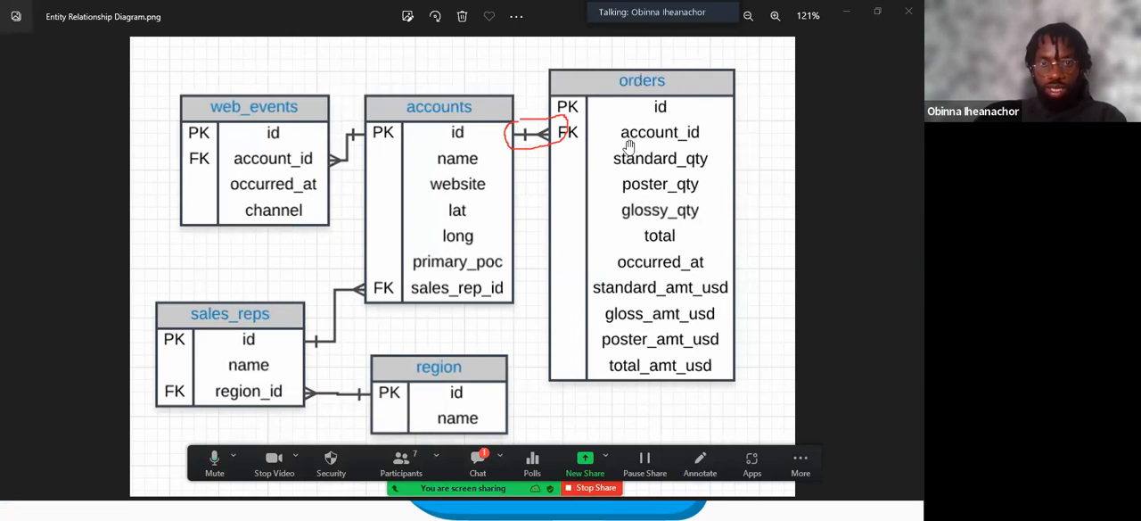
Return to SQL Server Management Studio, erase the red annotation circle and place the cursor after JOIN sales_reps.
key("super")
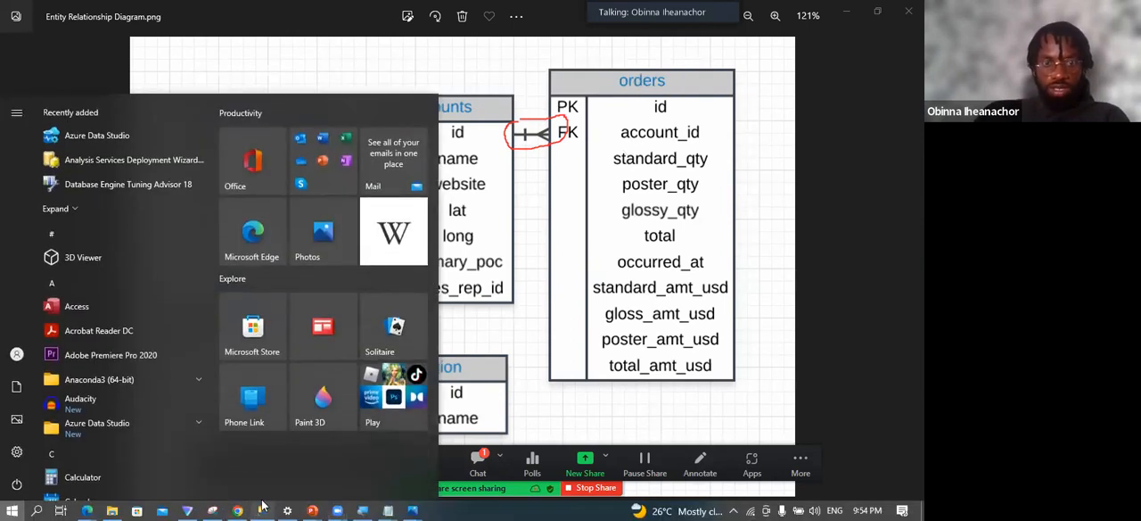
left_click(262, 510)
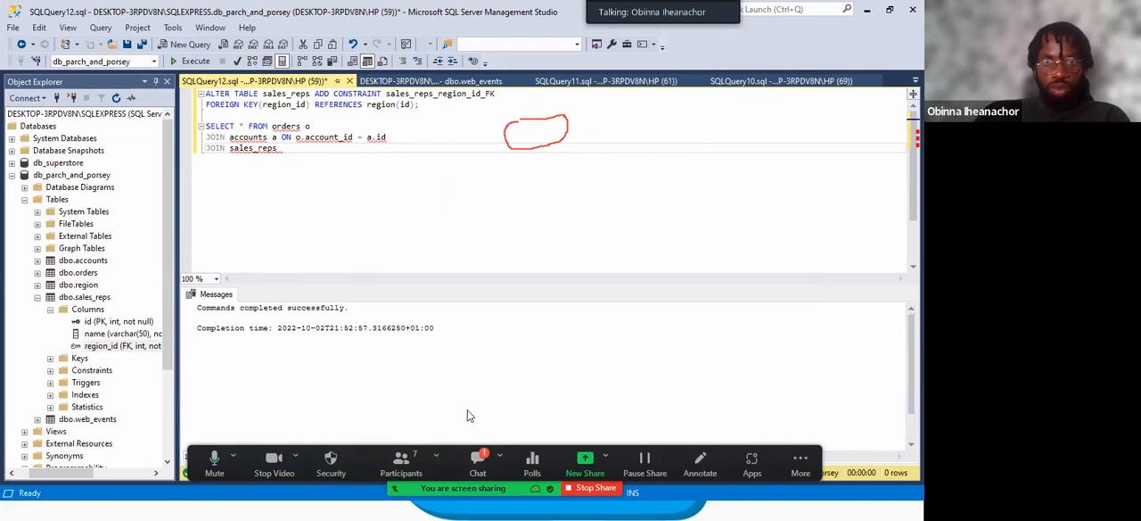
left_click(700, 463)
left_click(475, 76)
left_click(525, 120)
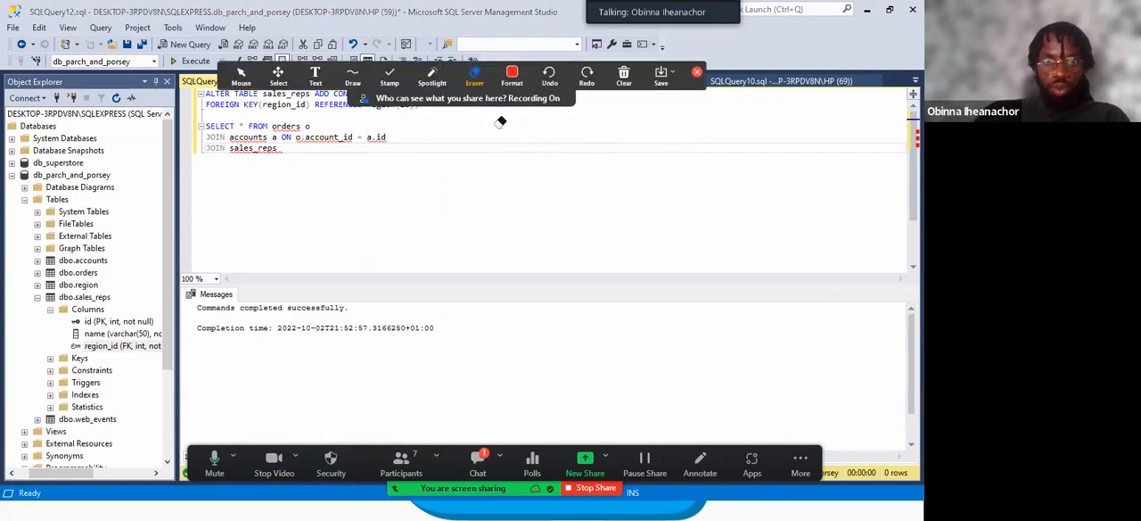
key("Escape")
left_click(295, 147)
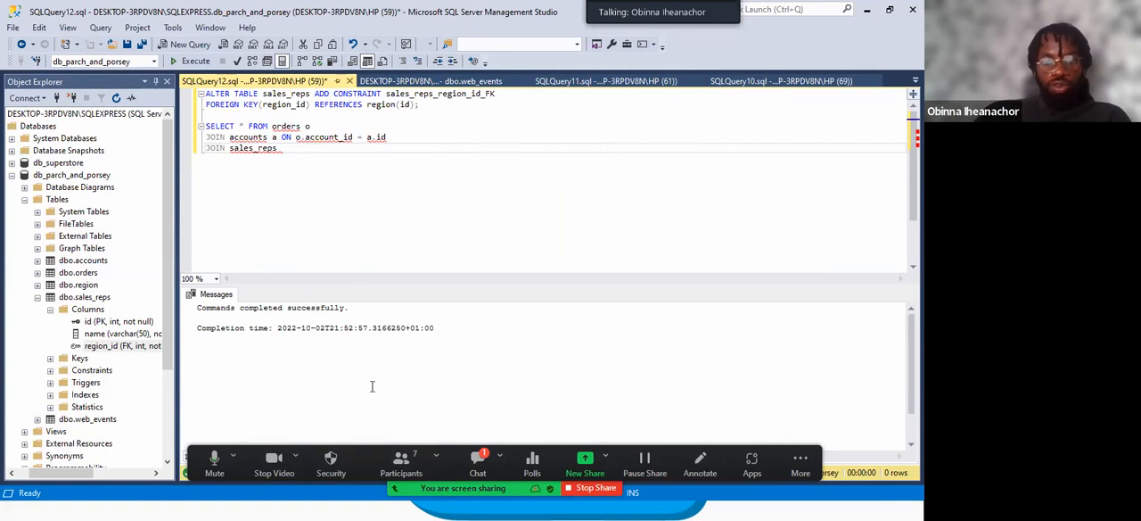
Check the relationship between accounts and sales_reps in the entity relationship diagram, and return to SQL Server Management Studio.
key("super")
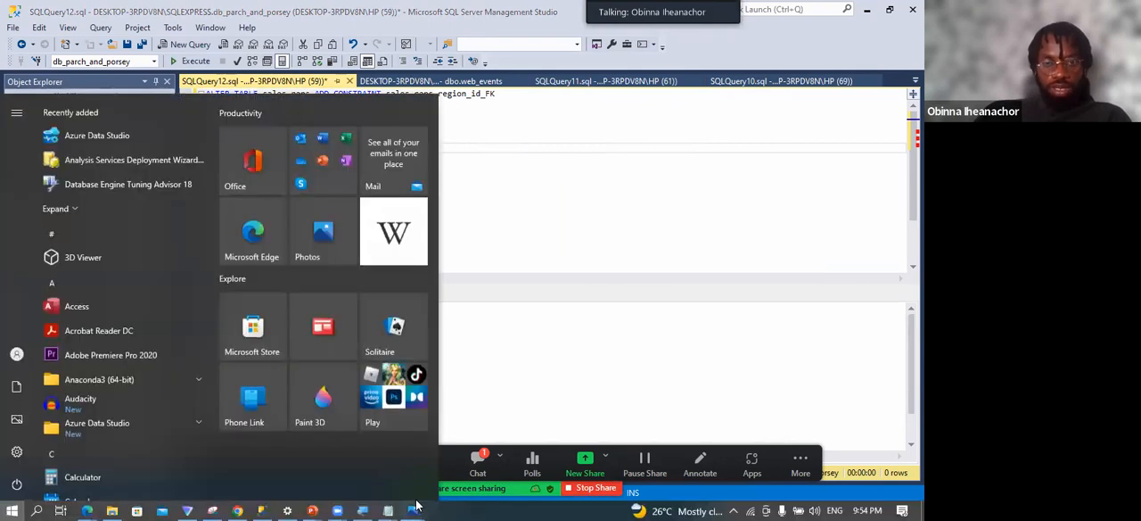
mouse_move(436, 505)
left_click(475, 435)
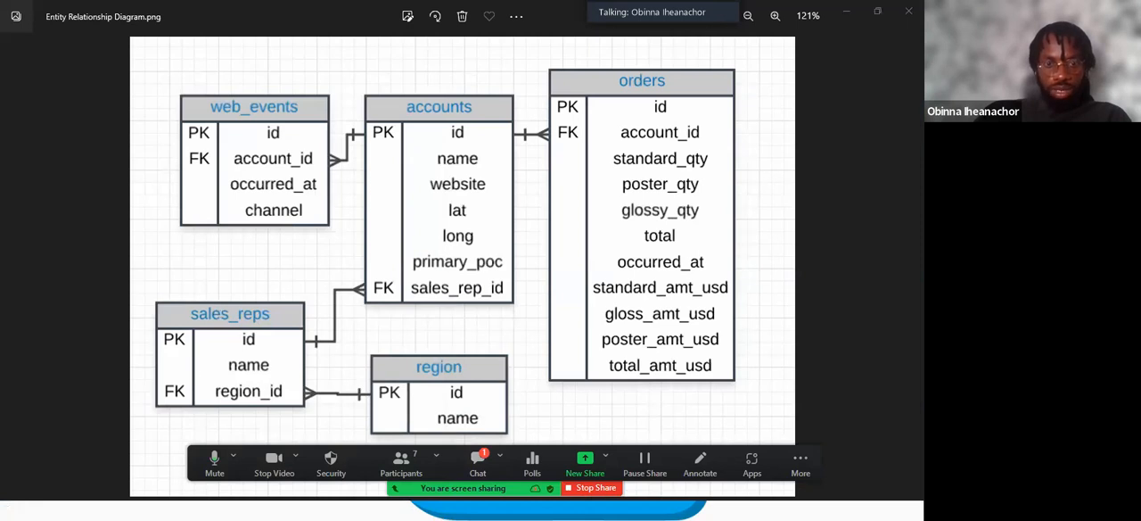
key("super")
left_click(241, 510)
left_click(262, 511)
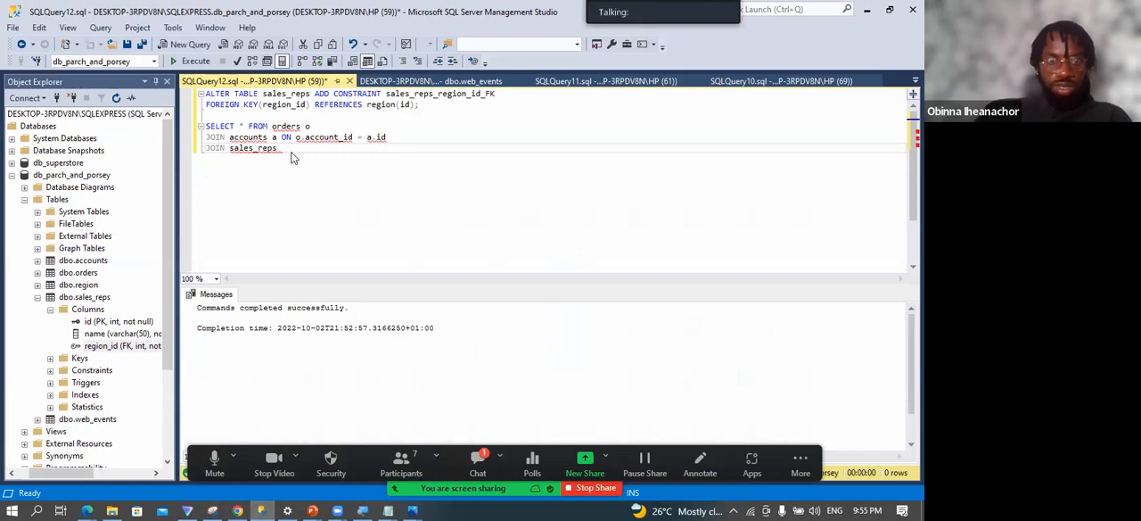
Give sales_reps the alias s and complete its join condition as s.id = a.sales_rep_id.
type("ON")
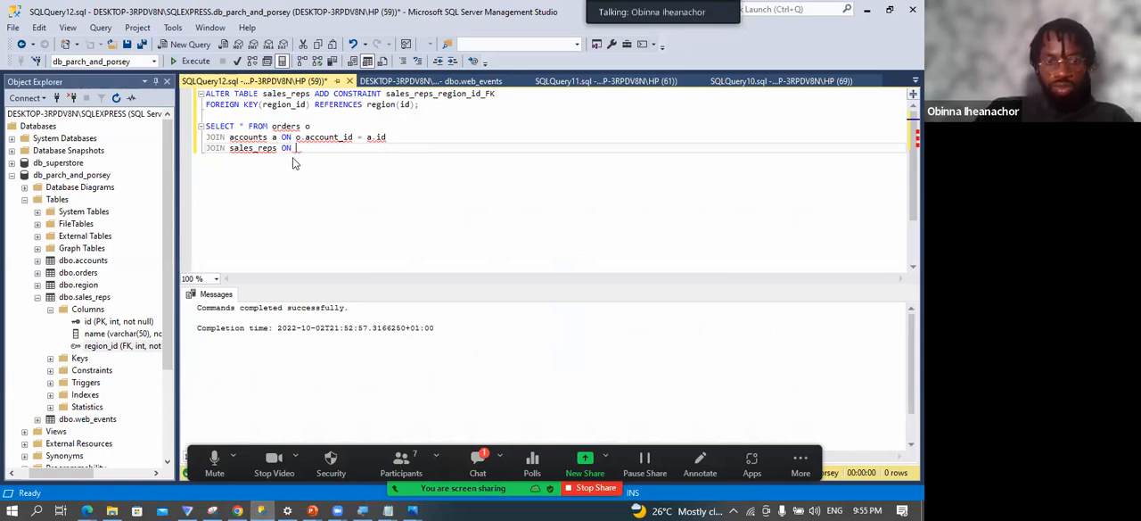
key("Left")
key("Left")
key("Left")
key("Left")
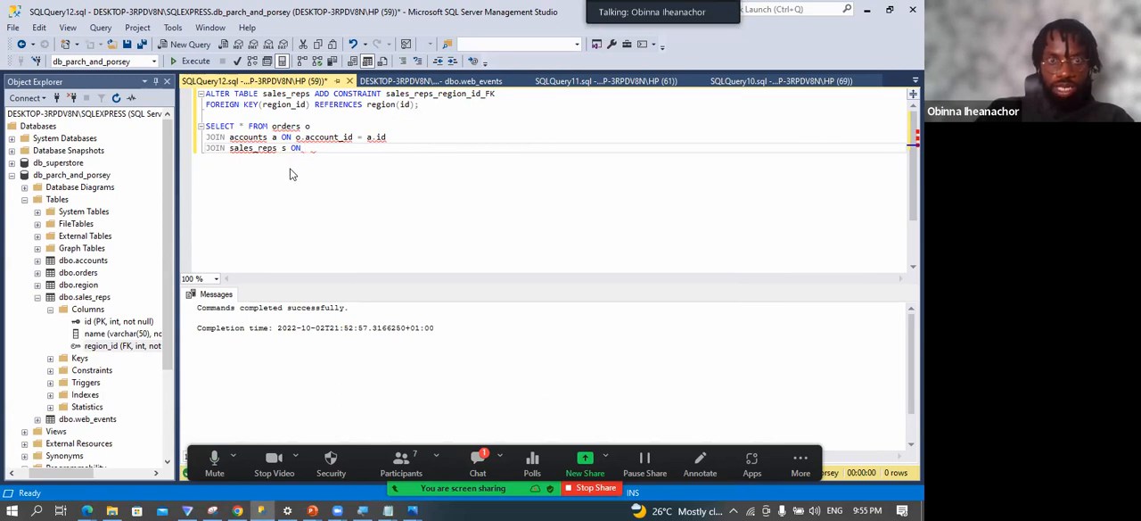
type("s.")
key("Escape")
type("id ")
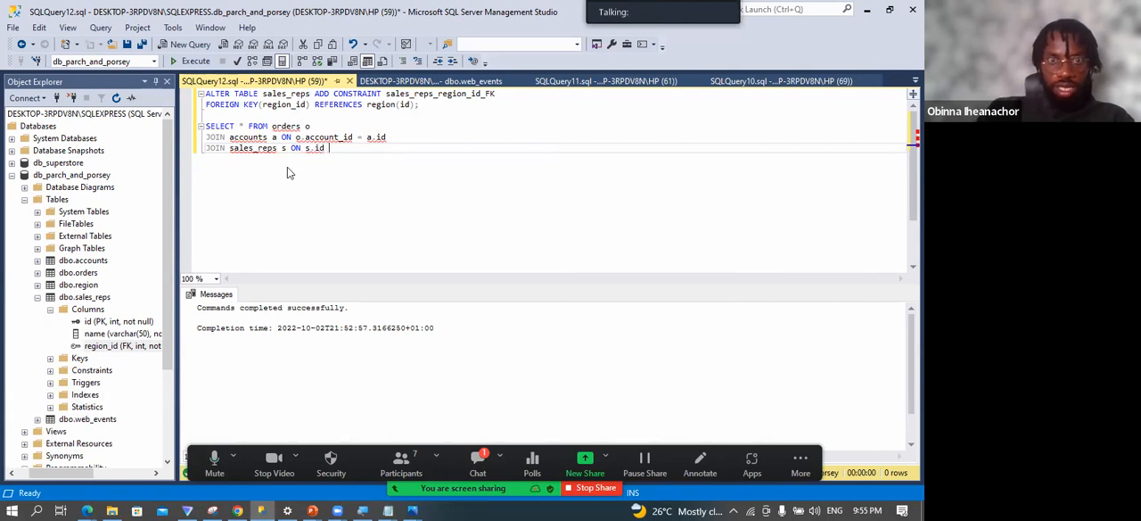
type("= a.sales_rep_id")
key("Return")
Join the region table as r on r.id = s.region_id and end the query with a semicolon.
type("JOIN regio")
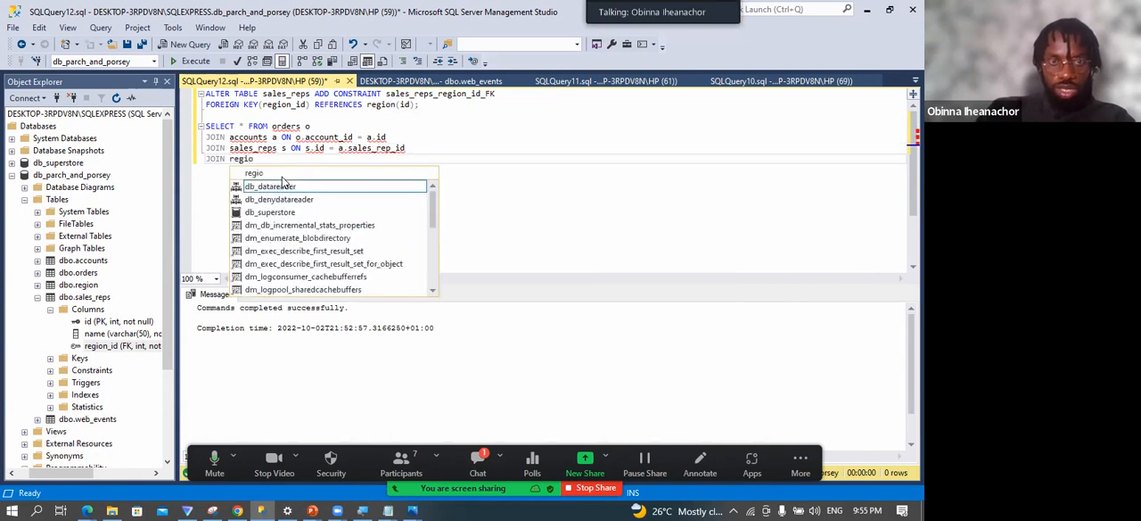
type("n r")
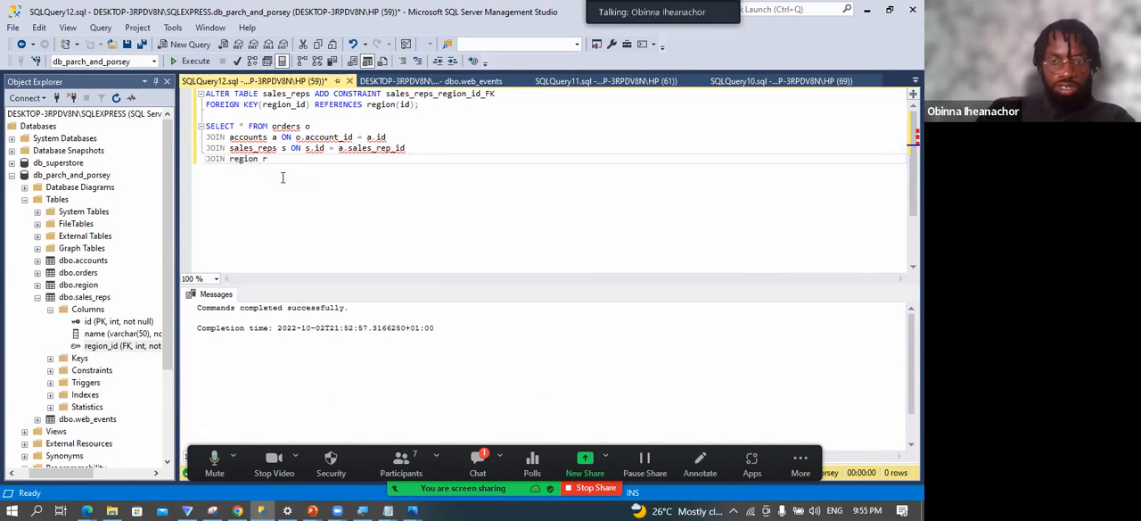
type(" ON r.id = s")
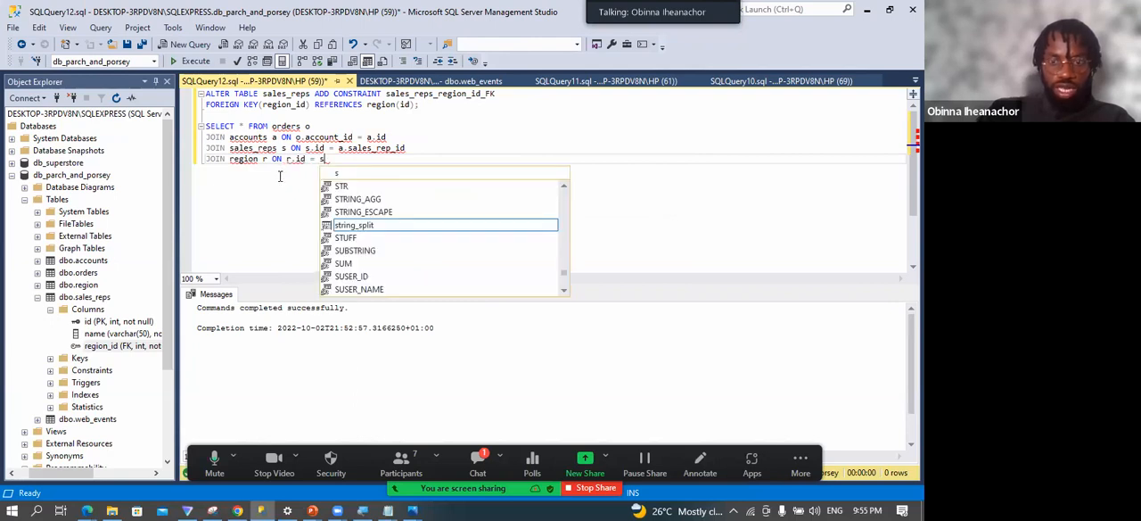
type(".region_id;")
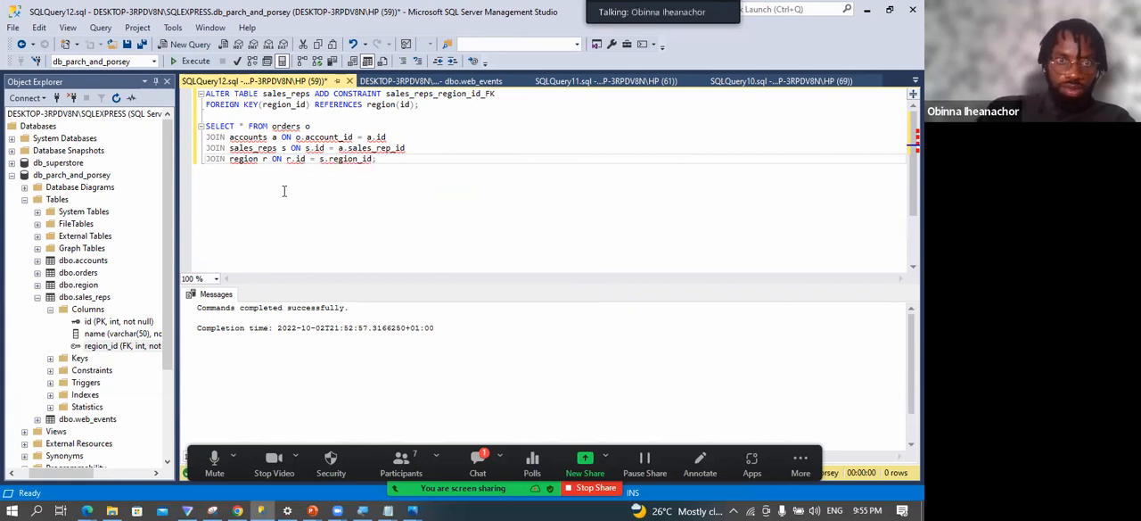
Run the SELECT query joining orders, accounts, sales_reps and region, and highlight the first id column and total_amt_usd in the results.
left_click_drag(376, 158, 202, 125)
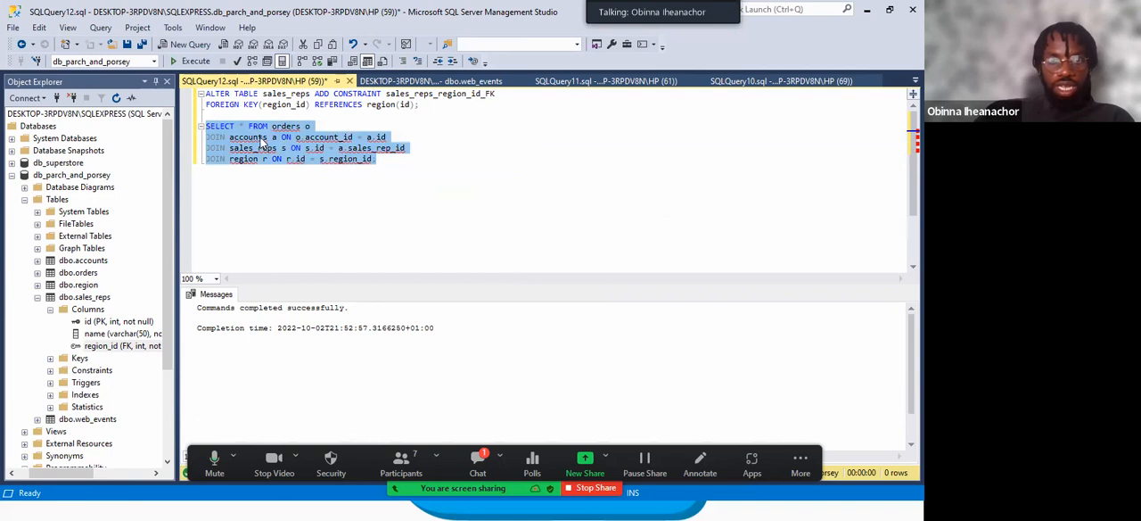
left_click(189, 60)
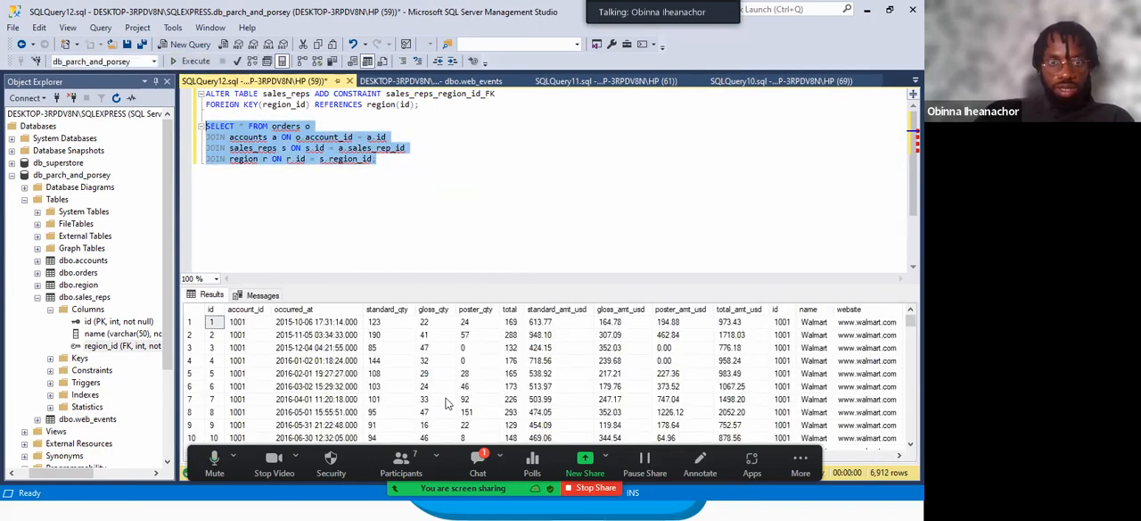
left_click(212, 310)
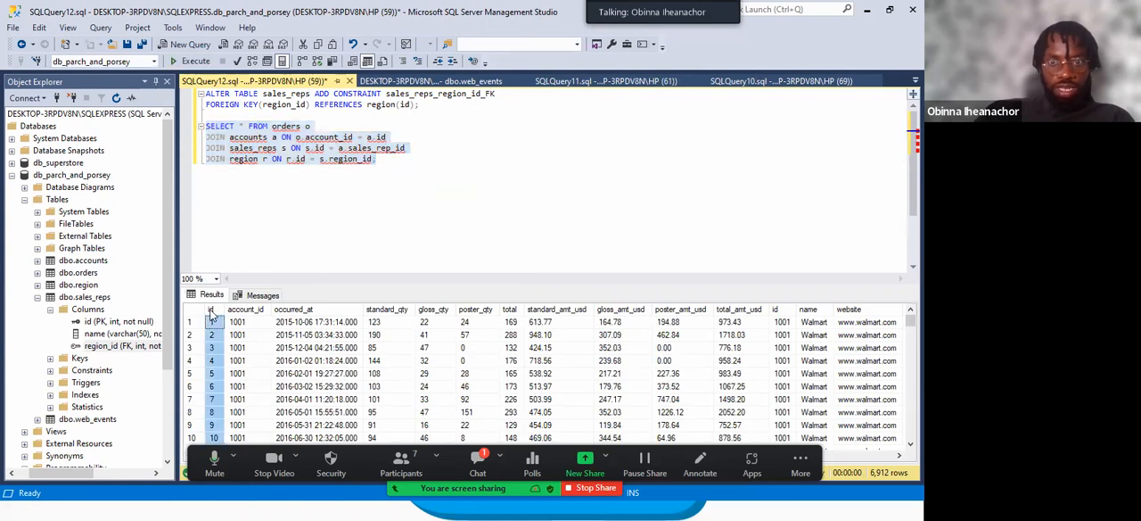
left_click(761, 310)
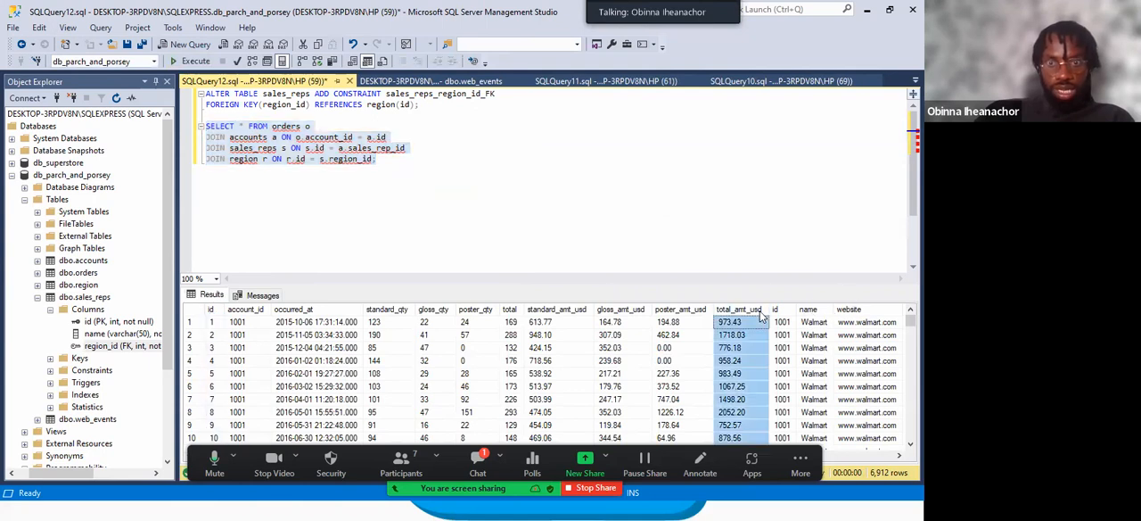
Expand the orders table's columns in Object Explorer and compare them, from id to total_amt_usd, with the query results.
left_click(38, 273)
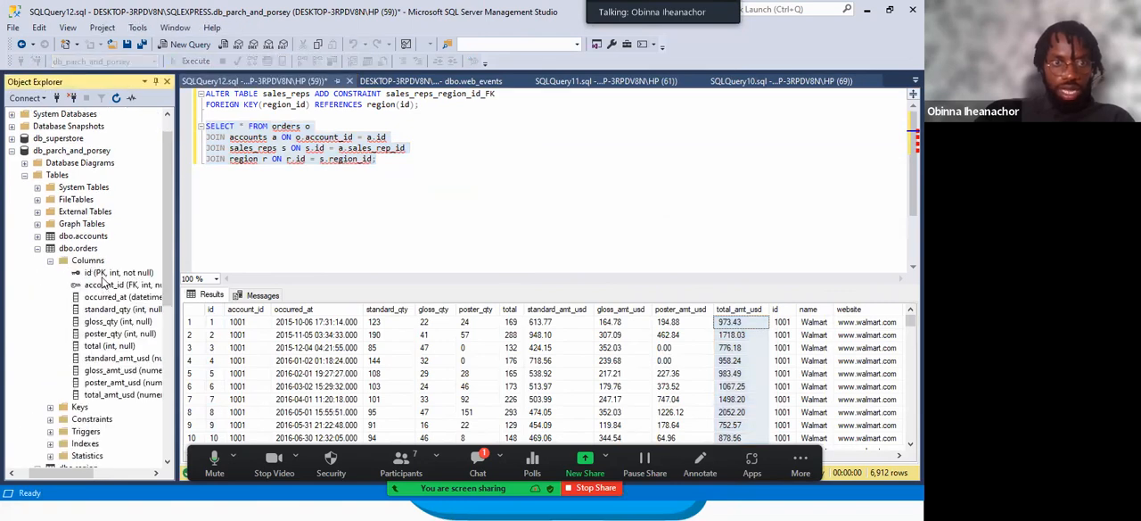
left_click(104, 275)
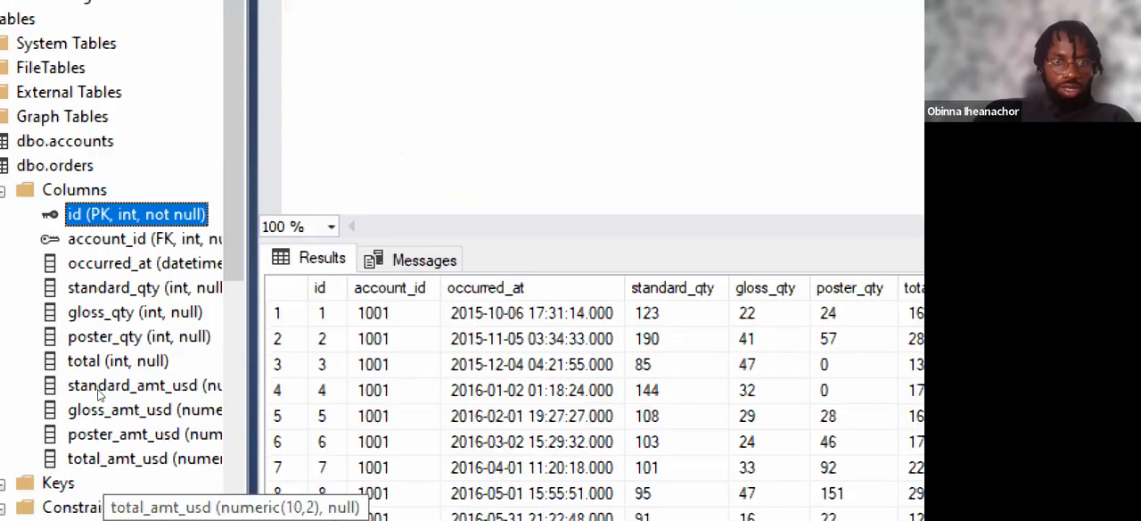
left_click(104, 458)
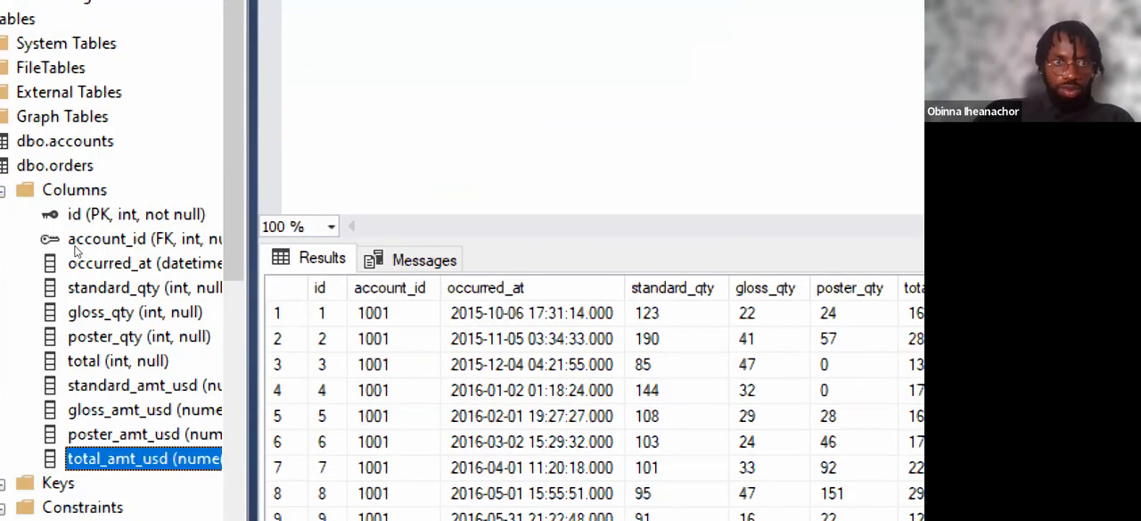
left_click(55, 166)
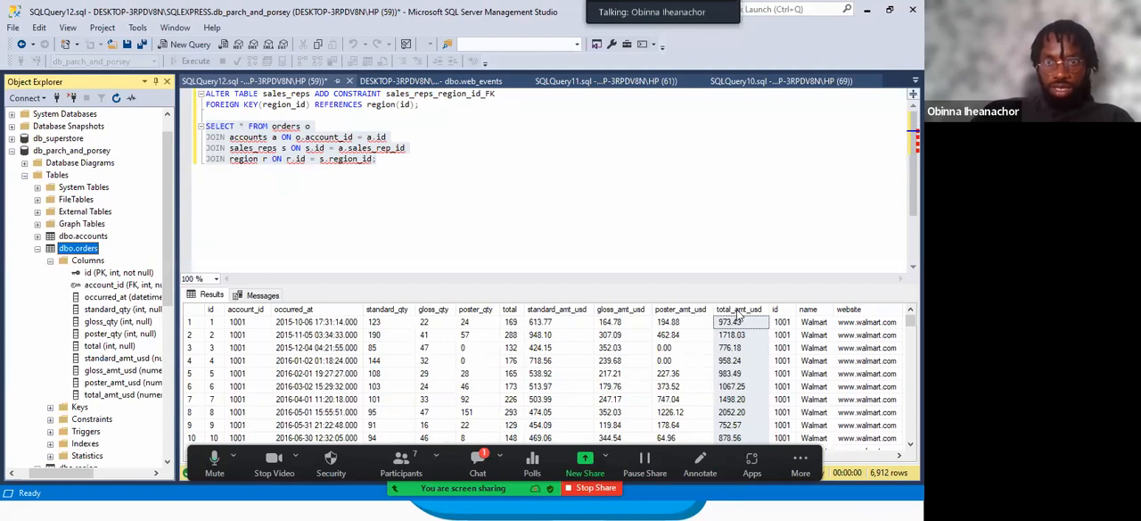
left_click(738, 312)
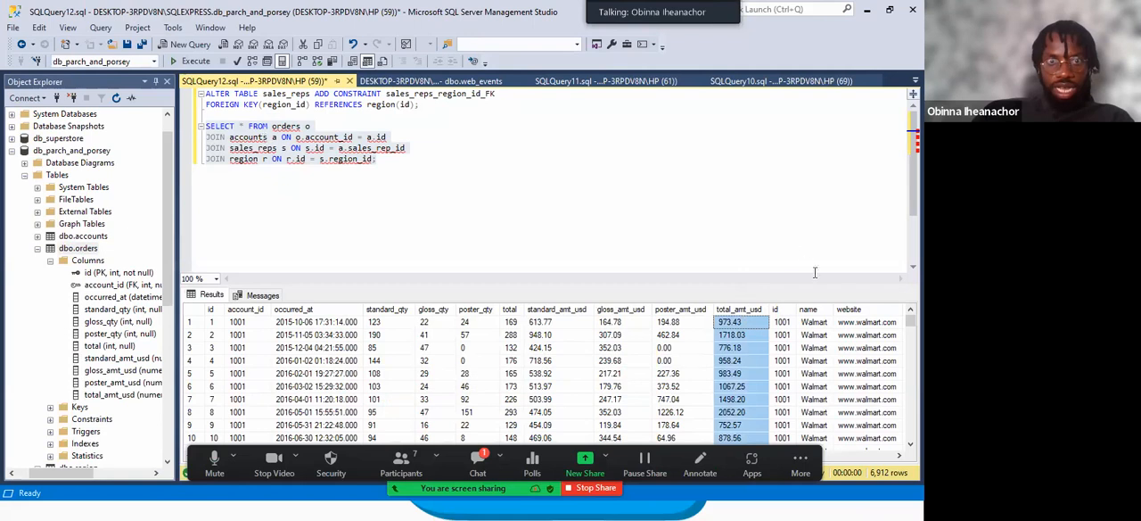
Compare the result columns following total_amt_usd with the accounts table's columns, from id to sales_rep_id, in Object Explorer.
left_click(783, 310)
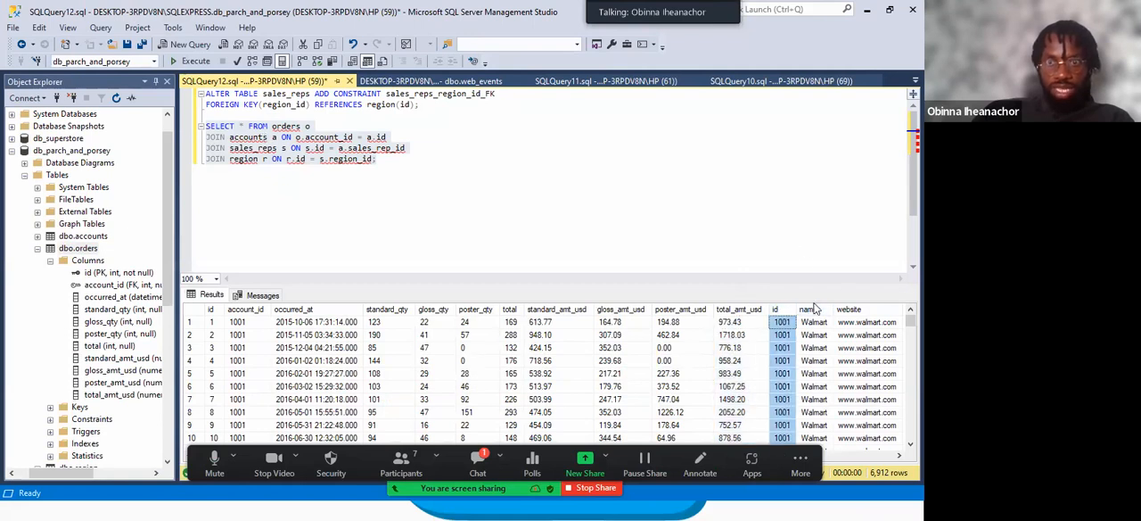
left_click(811, 310)
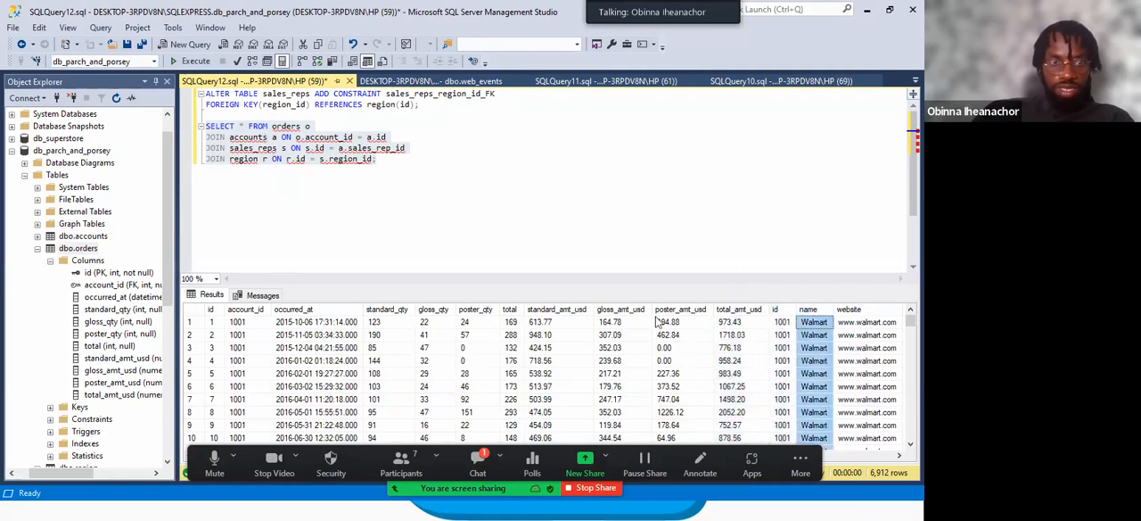
left_click(38, 248)
left_click(37, 236)
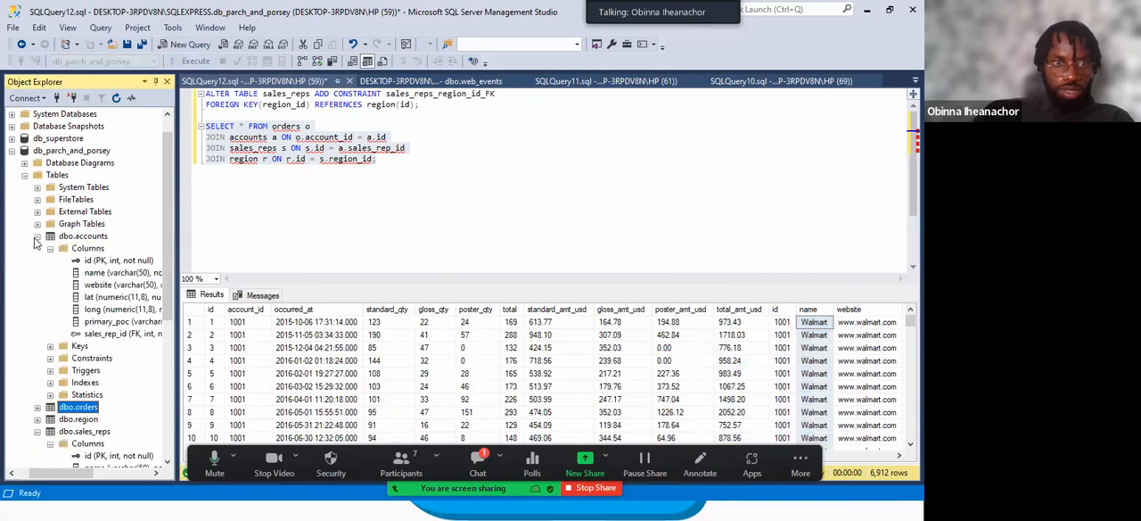
left_click(99, 260)
left_click(97, 273)
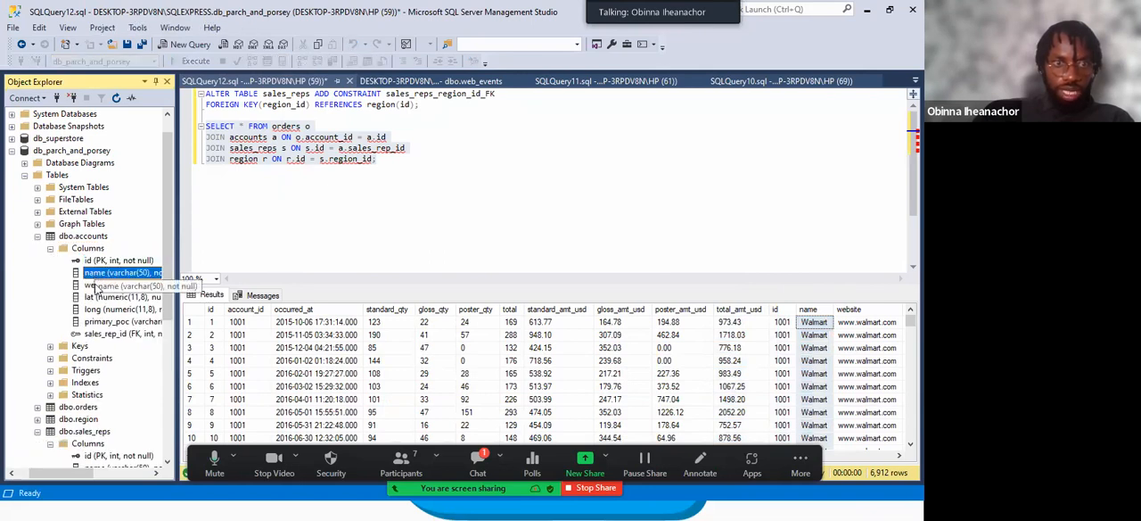
left_click(110, 334)
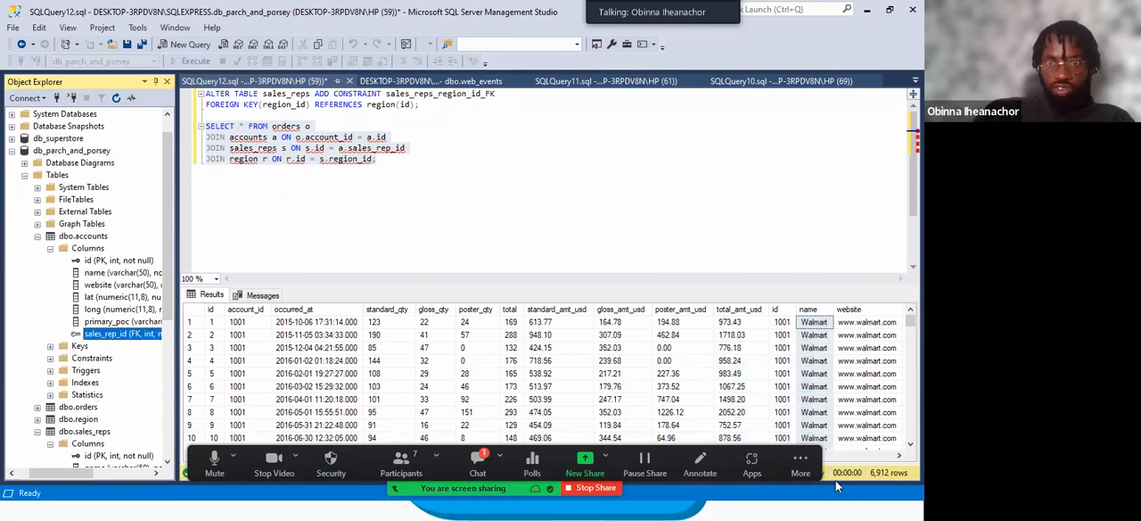
Move the Zoom meeting toolbar clear of the results scrollbar and examine the sales_rep_id column and the adjacent sales_reps id column.
left_click_drag(629, 458, 446, 313)
left_click_drag(603, 455, 797, 456)
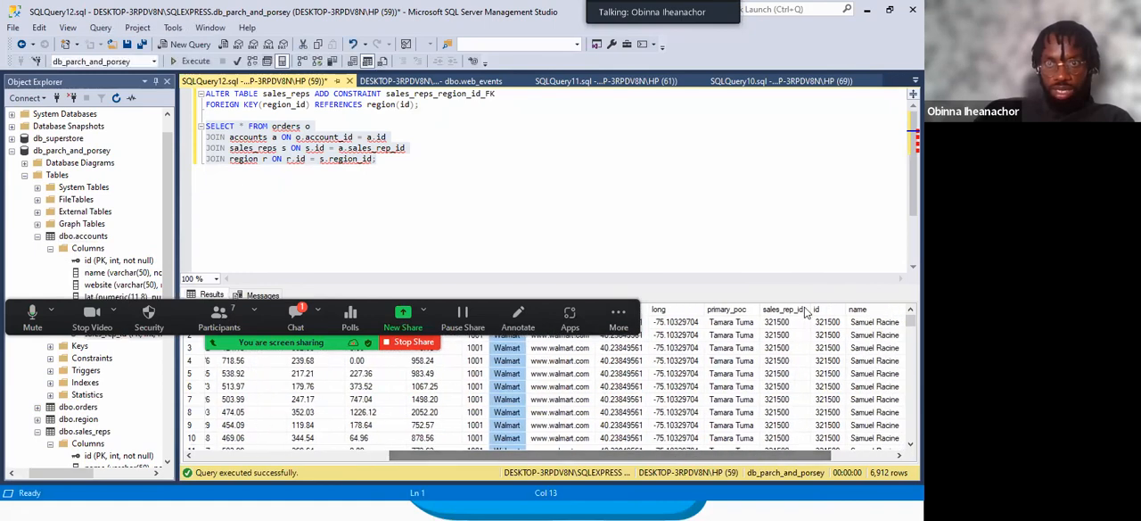
left_click(781, 310)
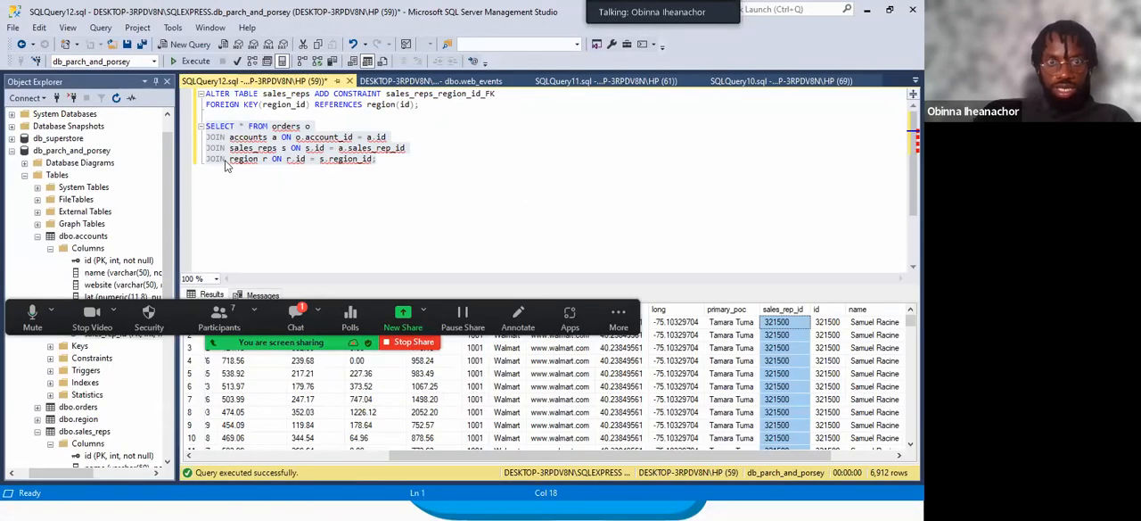
left_click(822, 310)
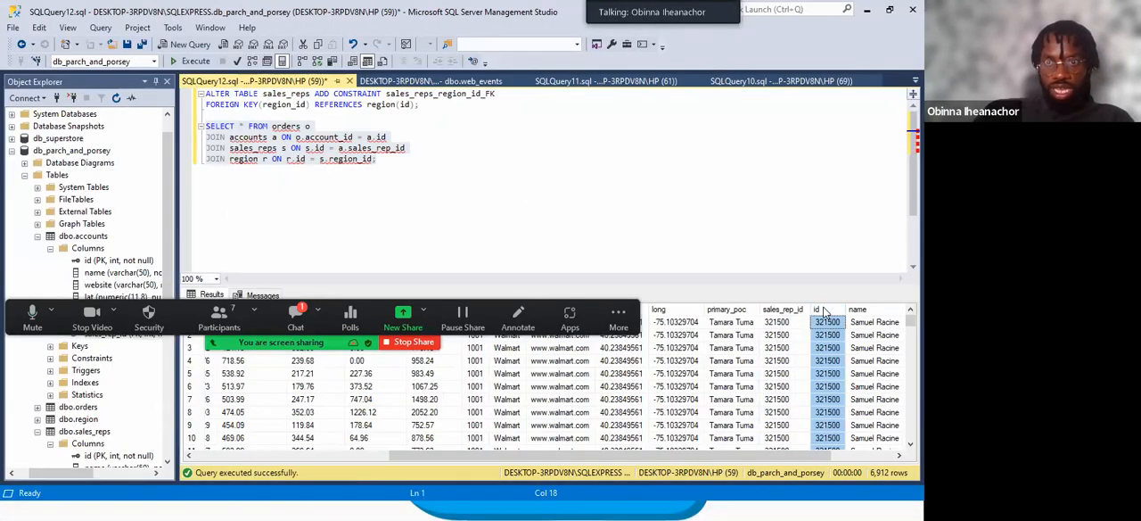
Examine the sales_reps and region columns at the end of the results, and return to the first result columns.
left_click_drag(579, 456, 745, 456)
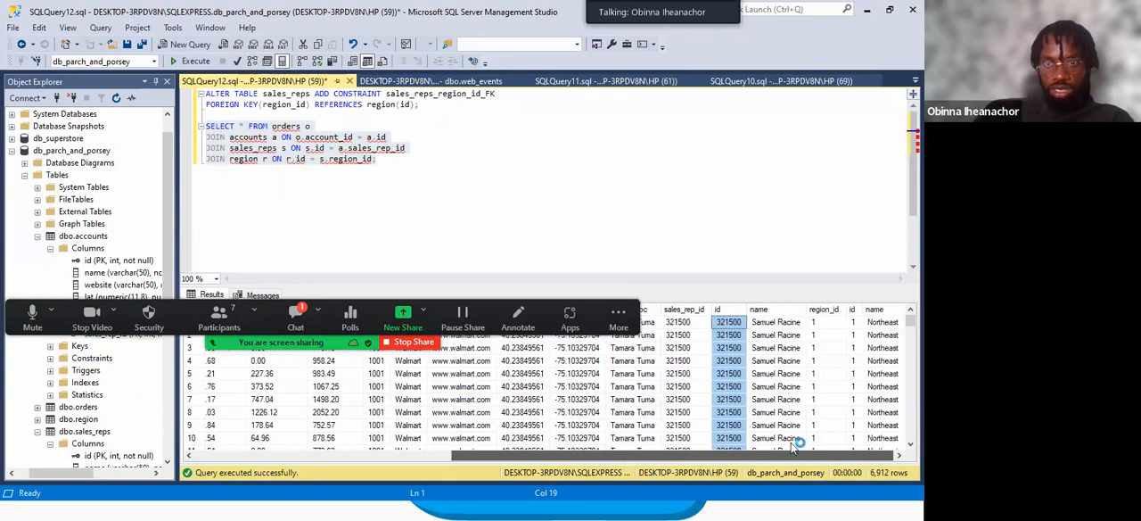
left_click(770, 310)
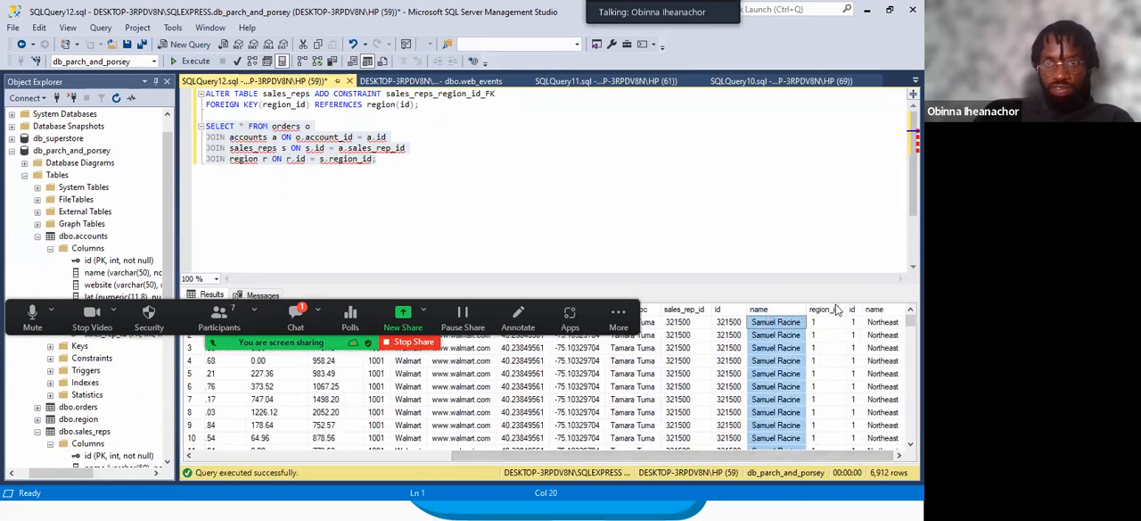
left_click(827, 309)
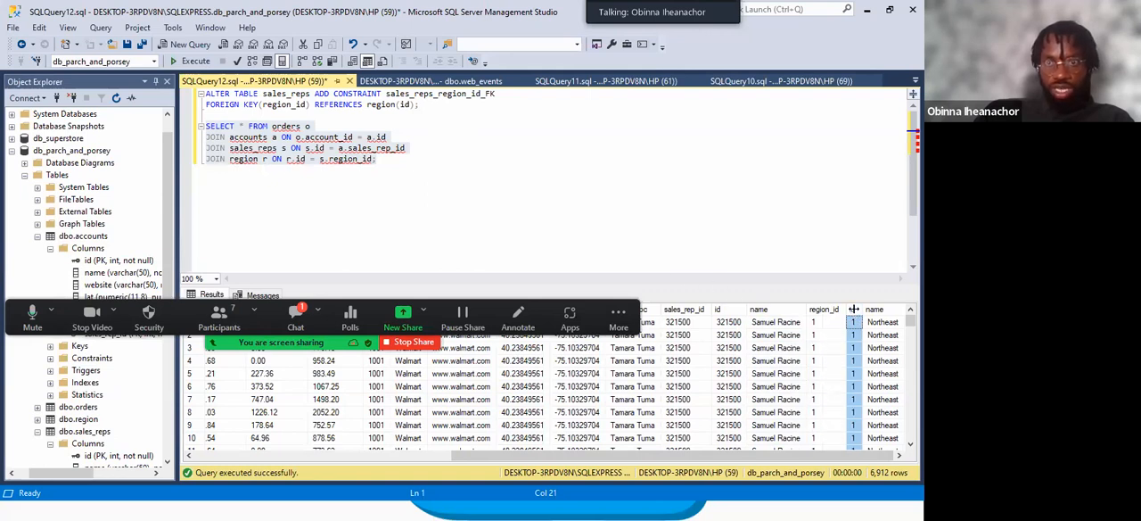
left_click(881, 309)
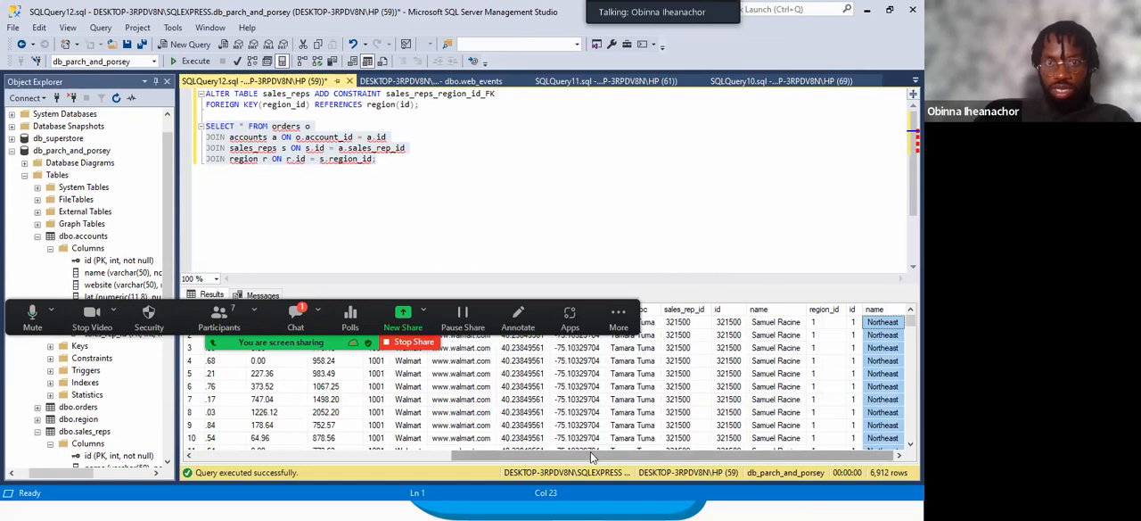
left_click_drag(580, 453, 312, 453)
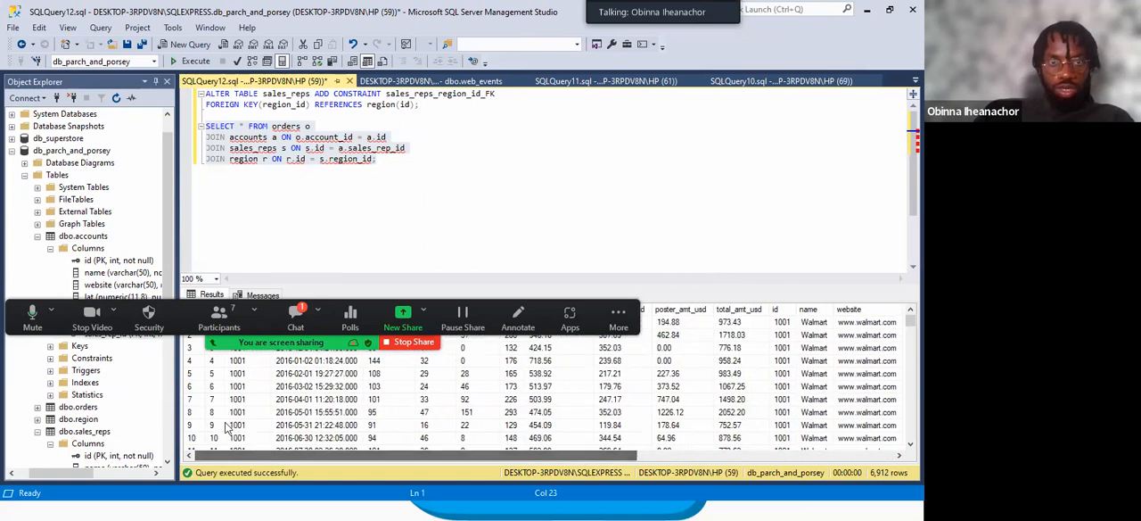
left_click(380, 167)
key("shift+Up")
key("shift+Up")
key("shift+Up")
key("shift+Up")
left_click(399, 160)
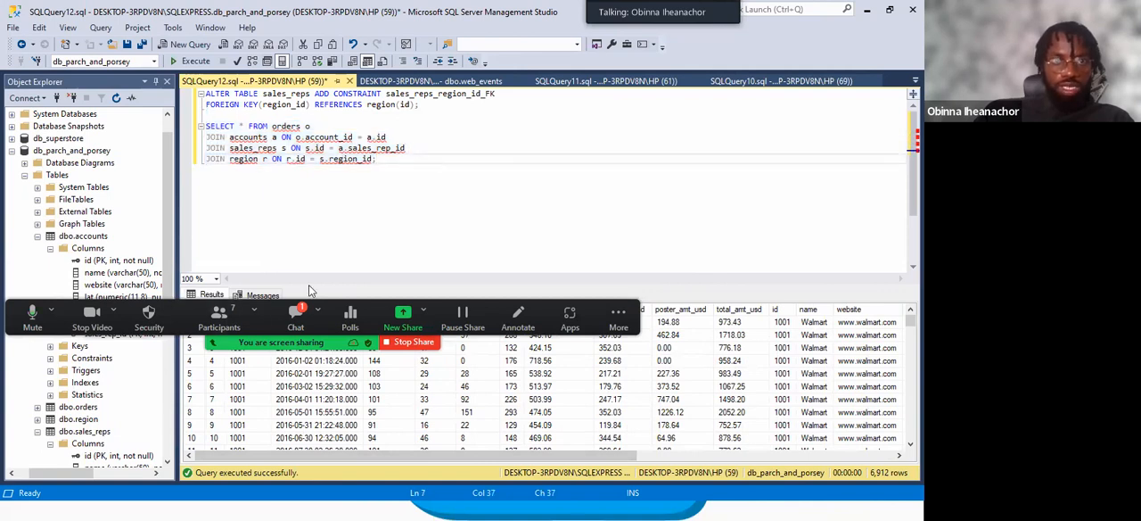
left_click_drag(189, 325, 383, 212)
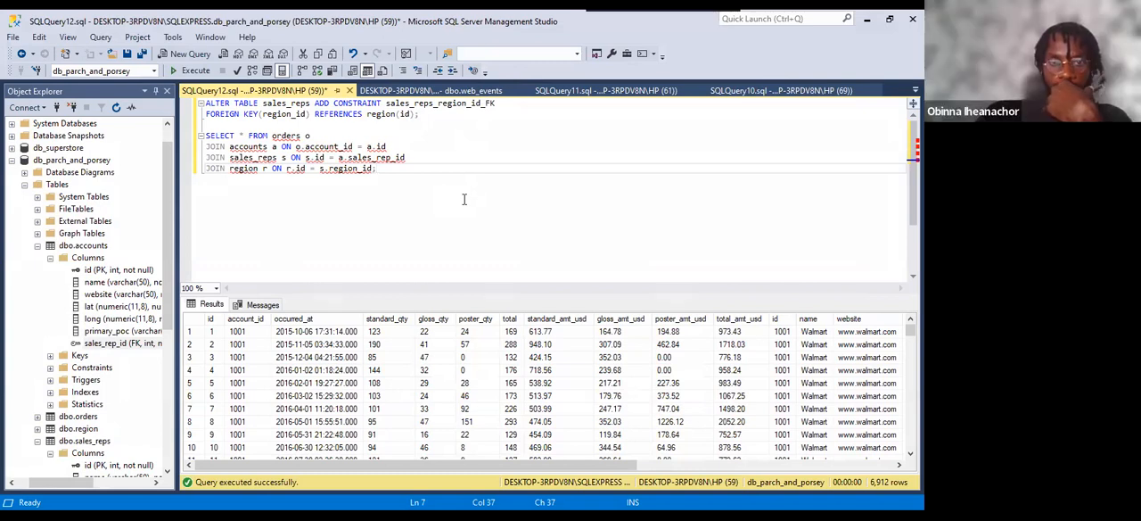
Expand the orders table's columns for reference and replace the asterisk in the SELECT list with the alias o.
left_click(239, 136)
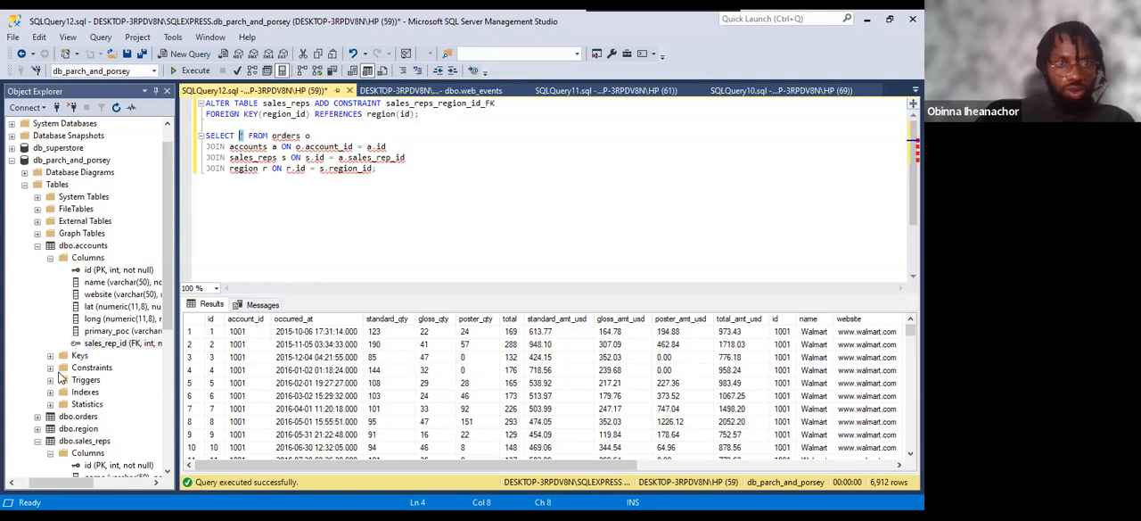
left_click(37, 416)
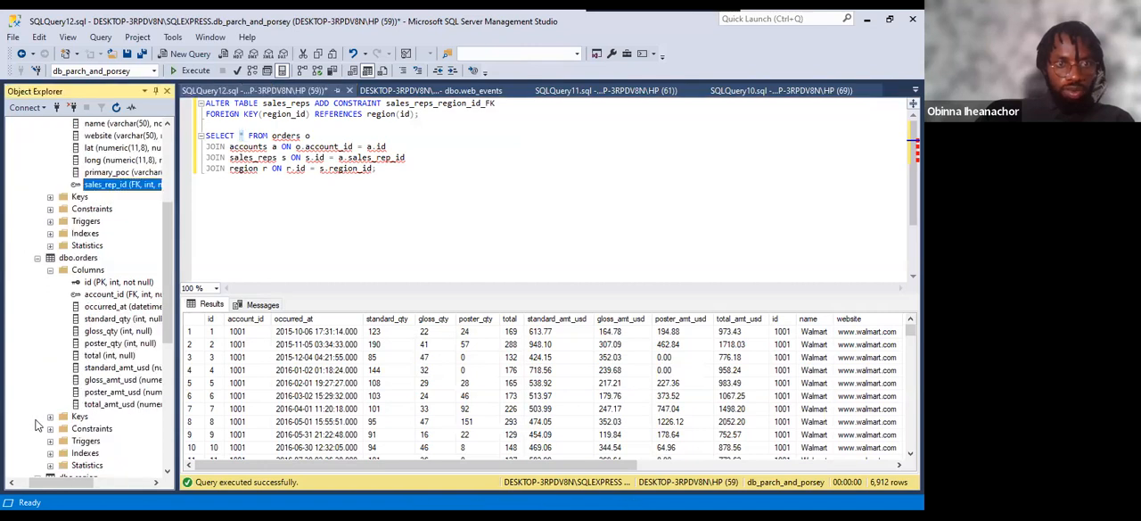
left_click(105, 294)
left_click(243, 135)
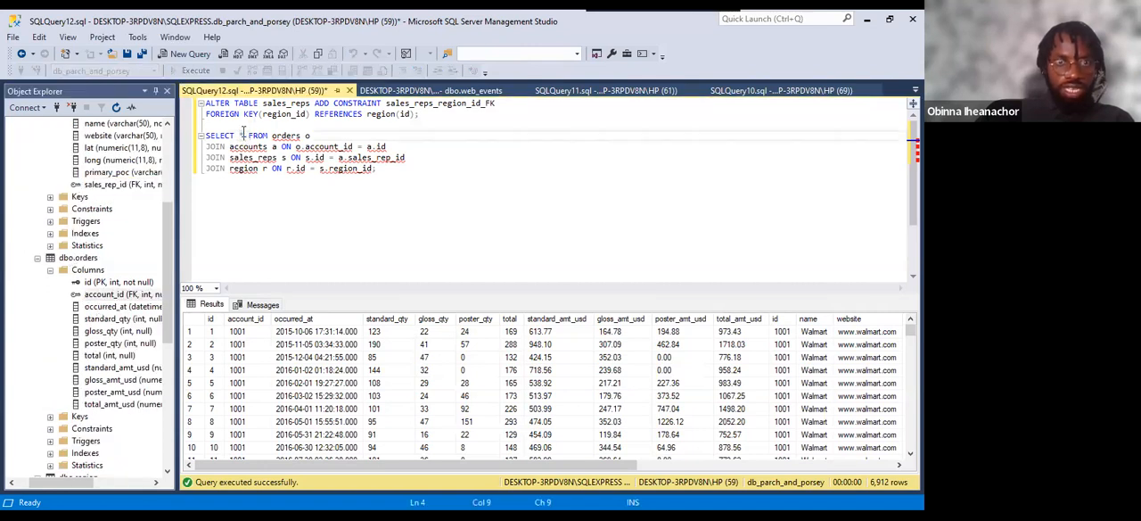
key("BackSpace")
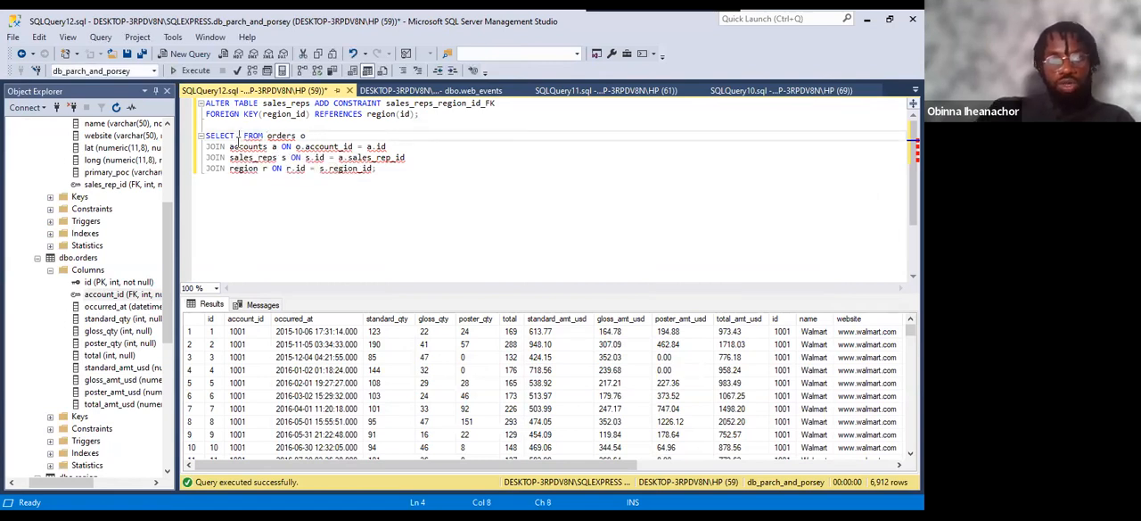
type("or")
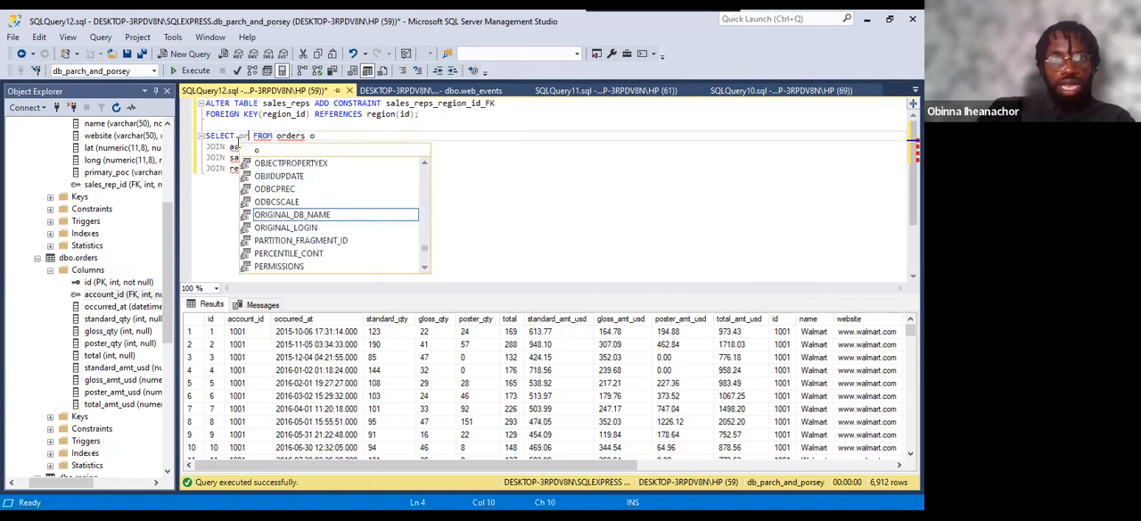
type("de")
key("BackSpace")
key("BackSpace")
key("BackSpace")
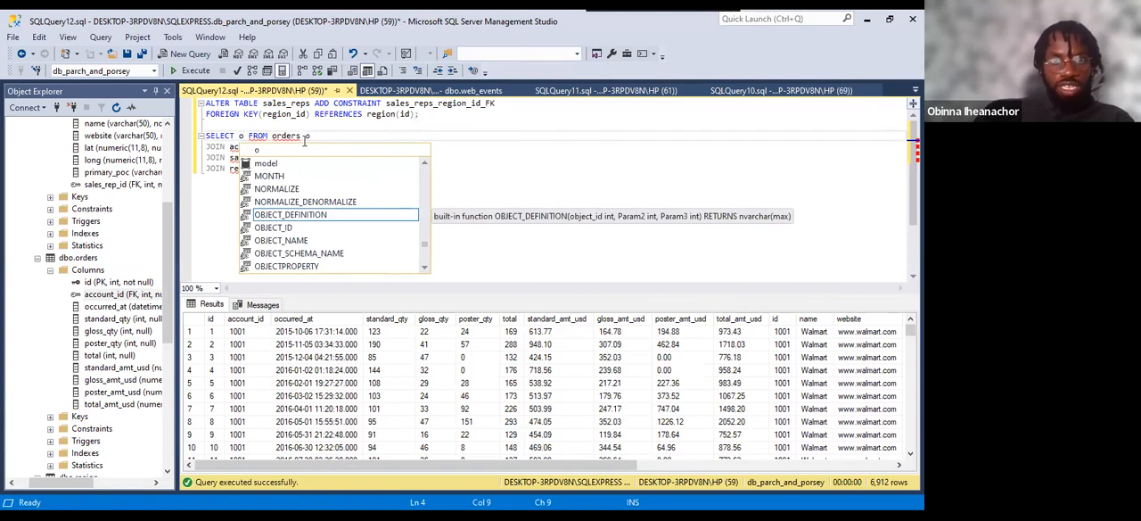
Review the orders table name and its alias o in the FROM and first JOIN lines, and return the cursor after o in the SELECT list.
left_click(272, 135)
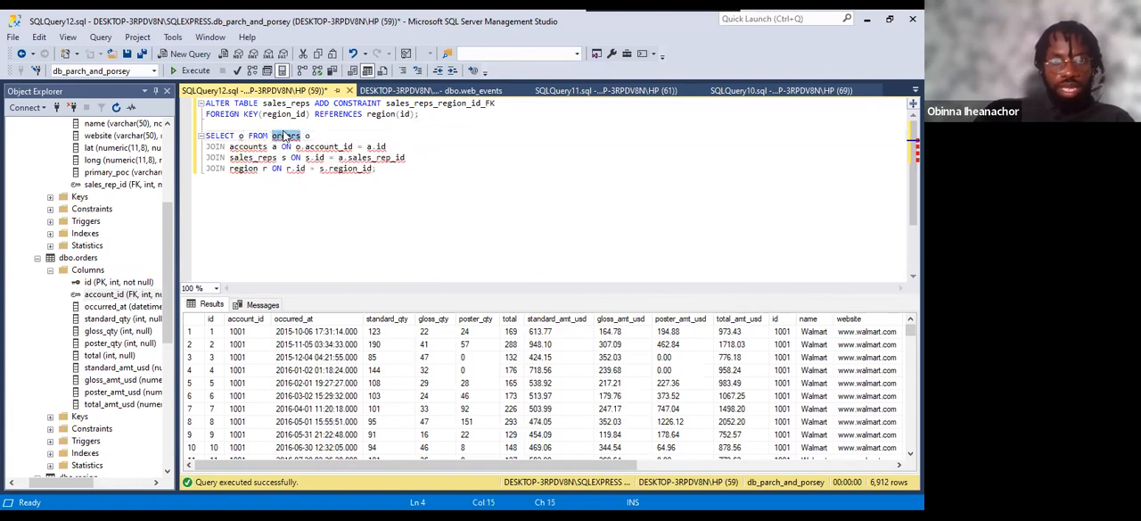
left_click(317, 135)
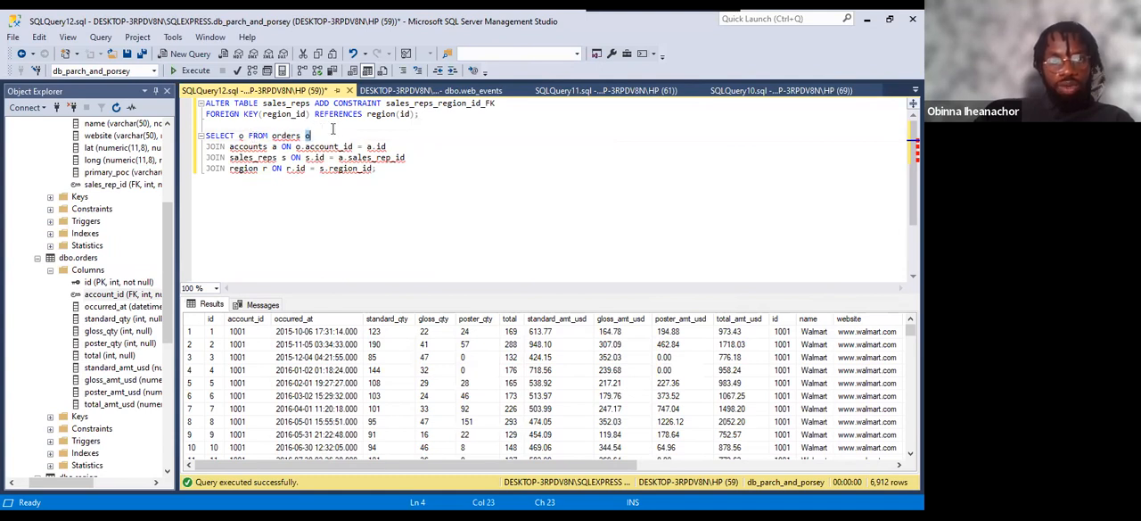
left_click_drag(300, 135, 274, 136)
left_click(305, 135)
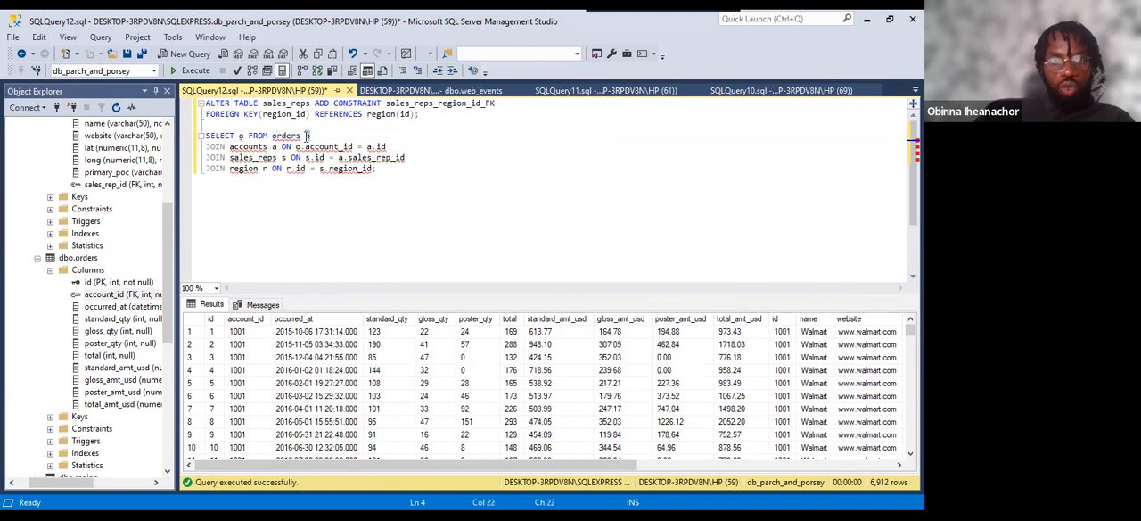
left_click_drag(302, 135, 273, 136)
left_click(301, 147)
left_click(297, 147)
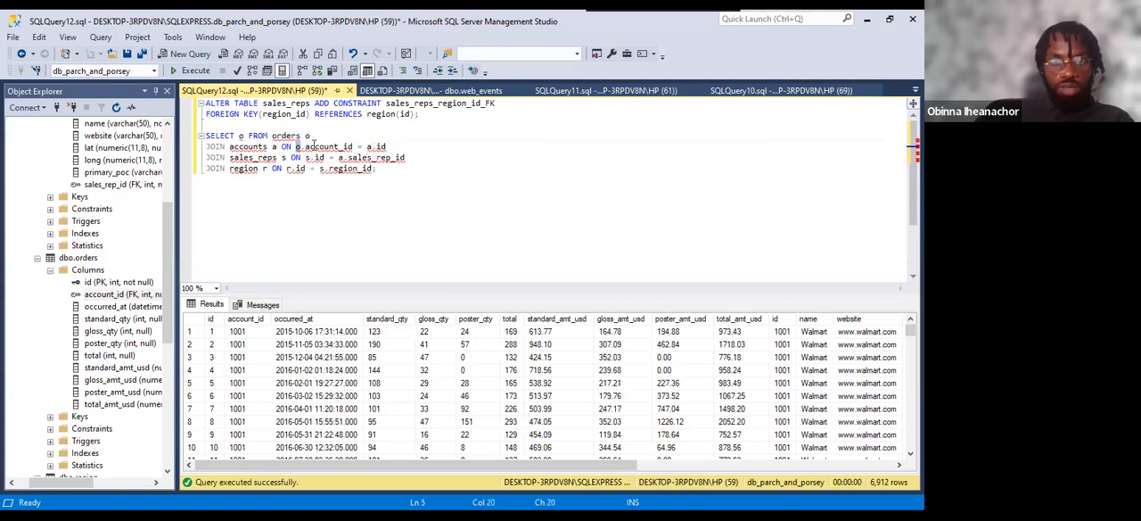
mouse_move(312, 146)
left_click(246, 138)
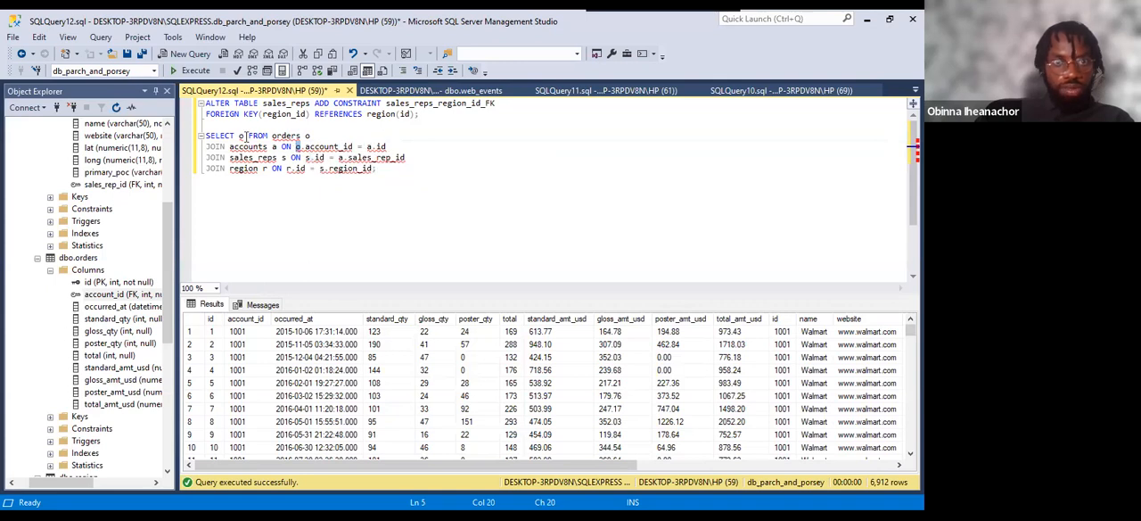
Complete the first SELECT column as o.account_id with a comma, and move the FROM clause lower to make room for more columns.
type(".")
type("accou")
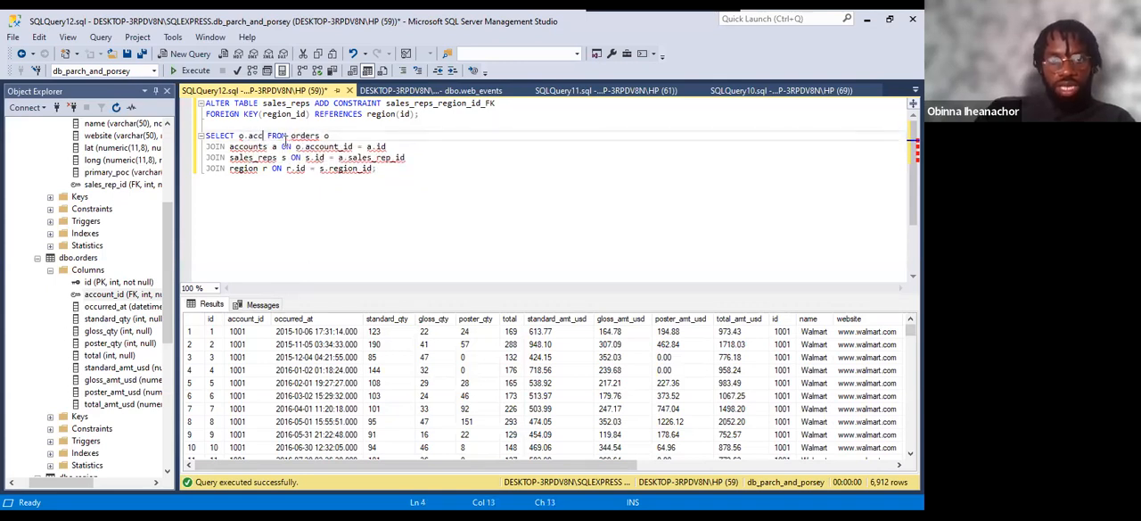
type("nt_id")
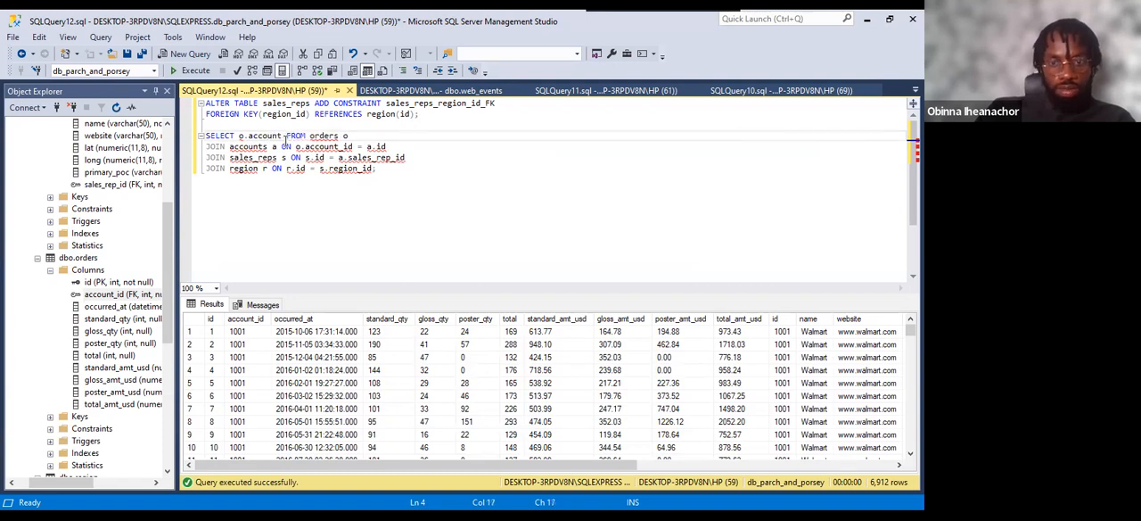
type(",")
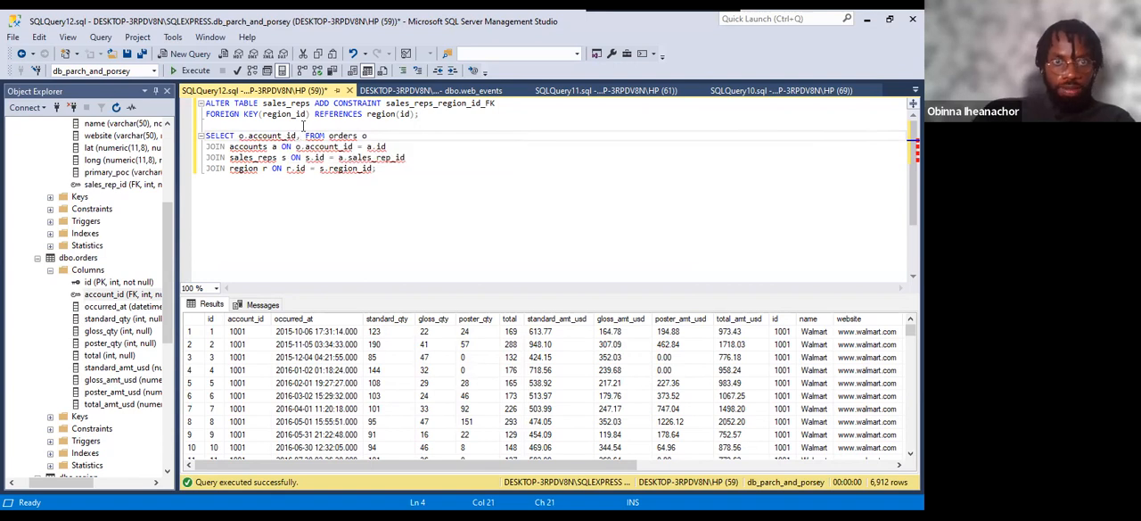
key("Return")
key("Return")
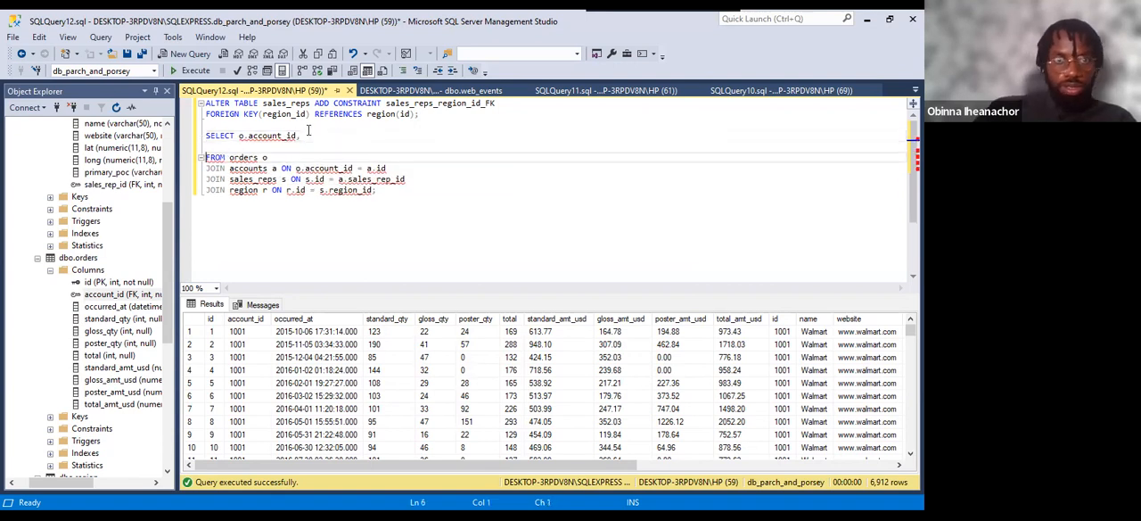
left_click(304, 136)
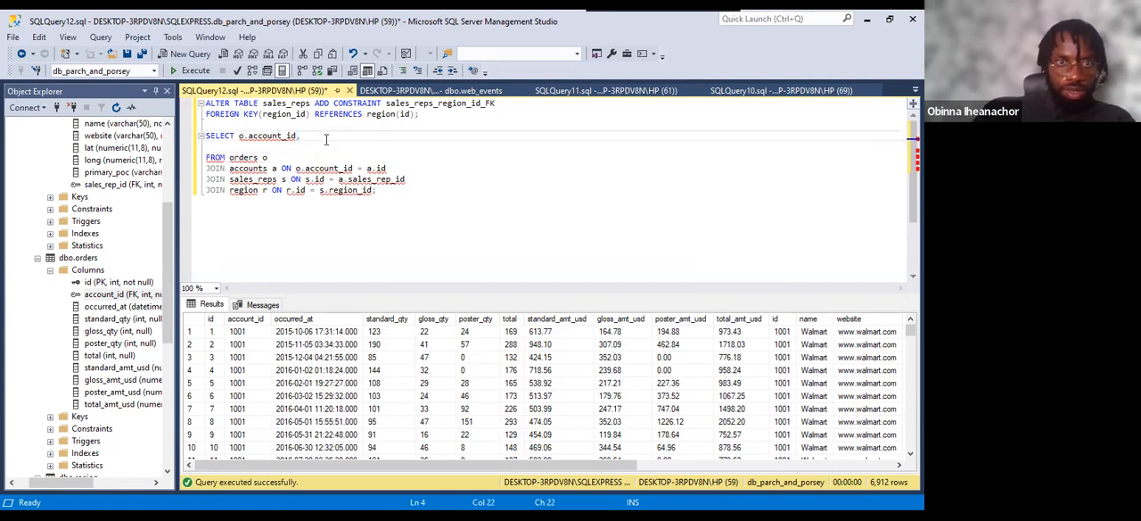
left_click(303, 139)
left_click_drag(304, 140, 314, 138)
left_click(319, 139)
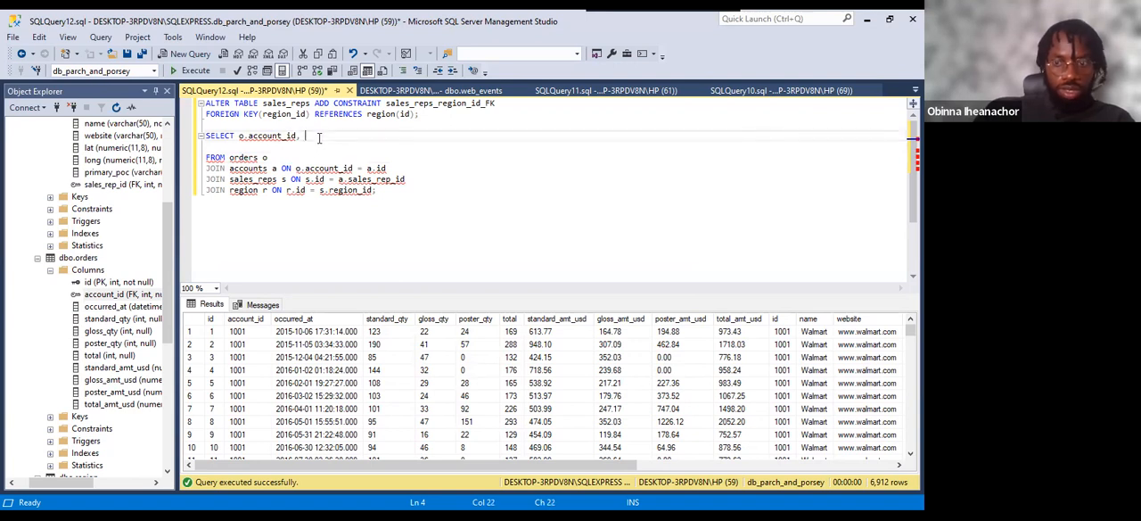
key("Return")
key("Tab")
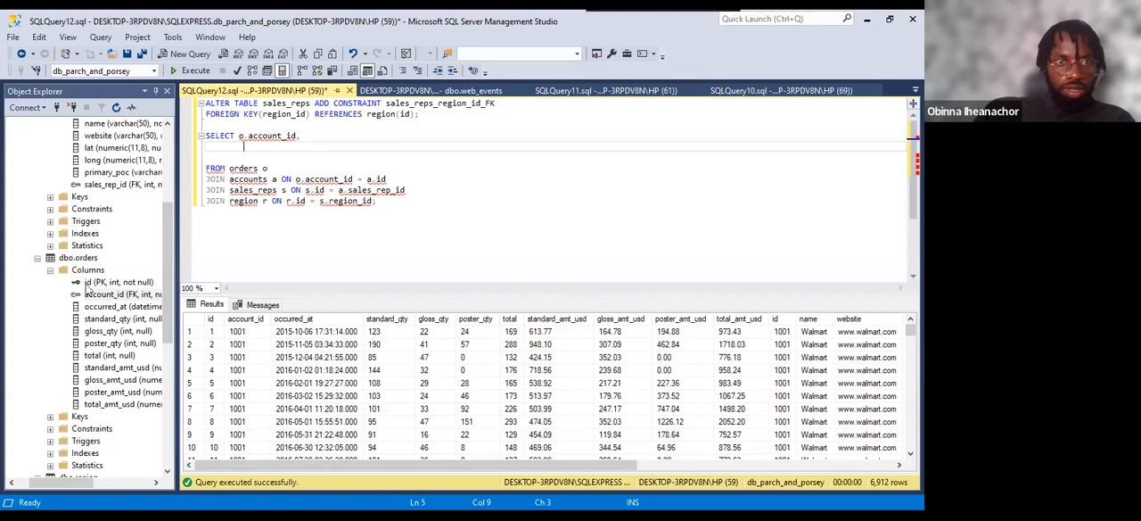
Locate the accounts table's name column and add ,a.name on an indented line below o.account_id, moving the comma to that line.
left_click(37, 260)
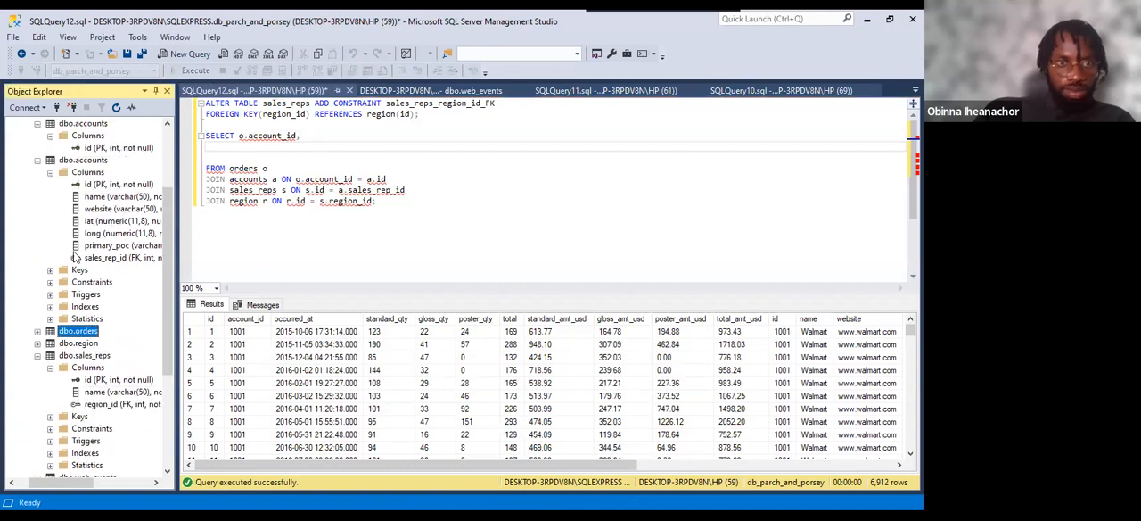
scroll(76, 258, "up", 2)
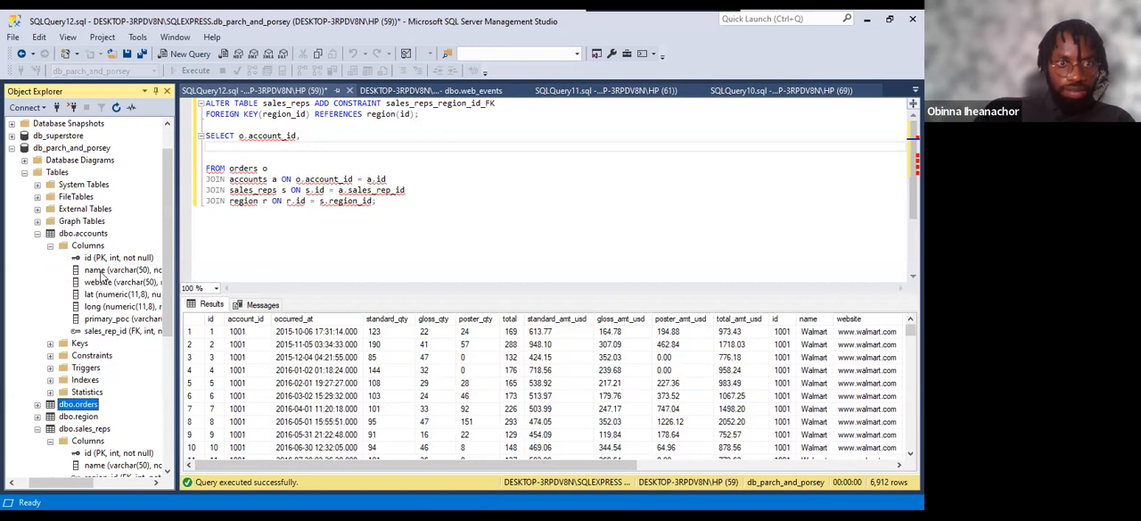
left_click(101, 270)
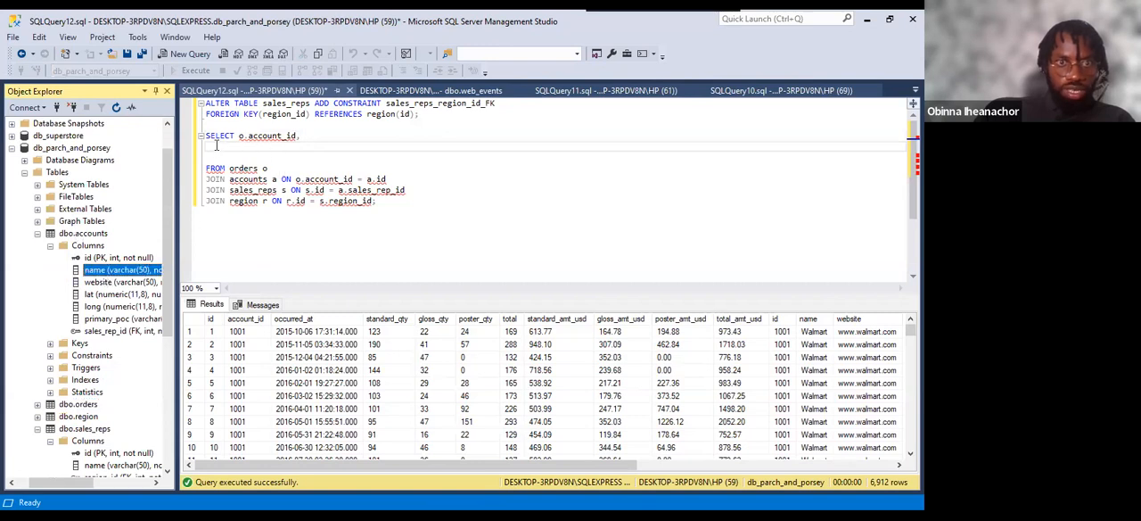
left_click(215, 145)
left_click(303, 135)
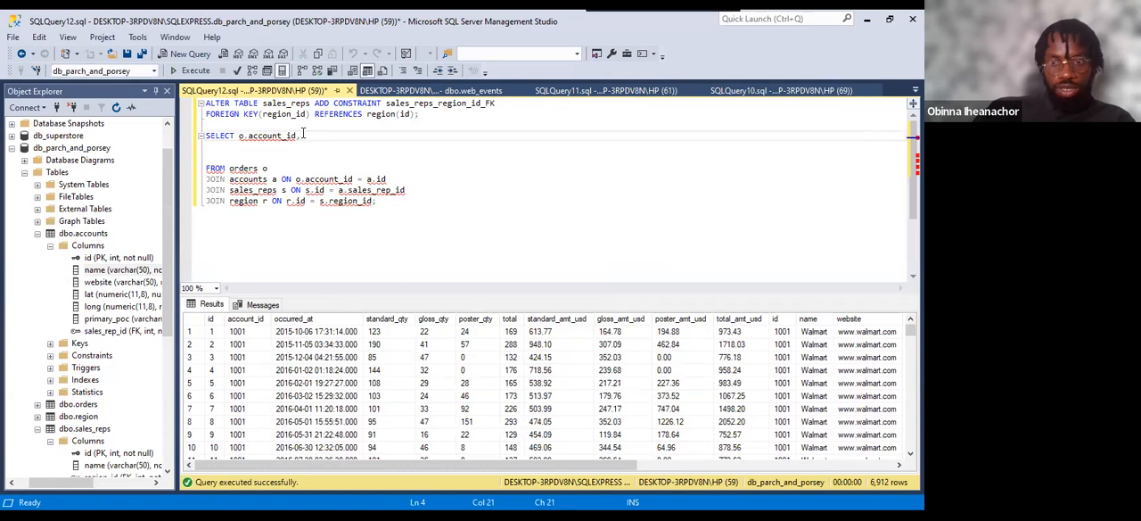
key("Return")
key("Tab")
key("Tab")
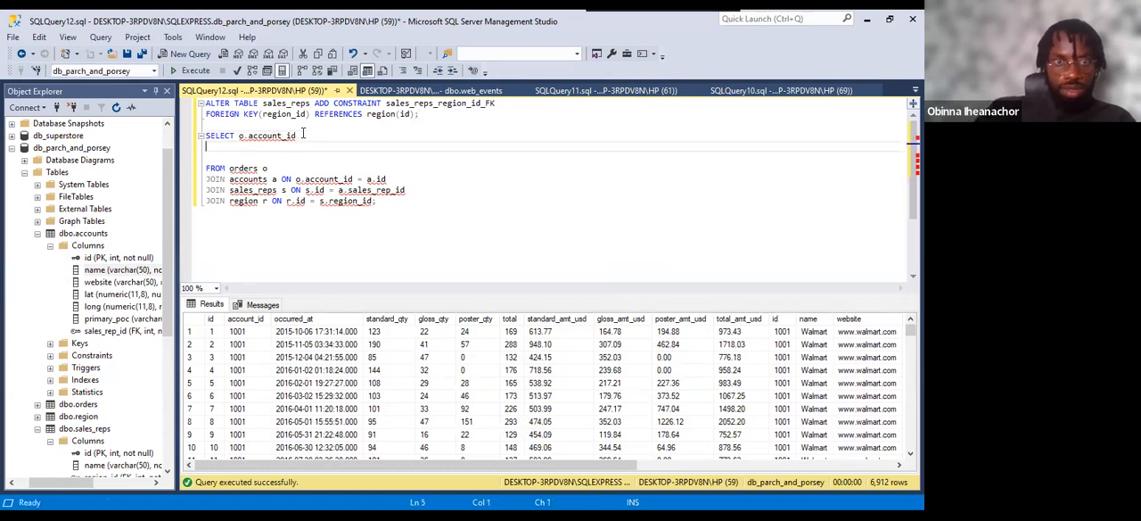
type(",a.name")
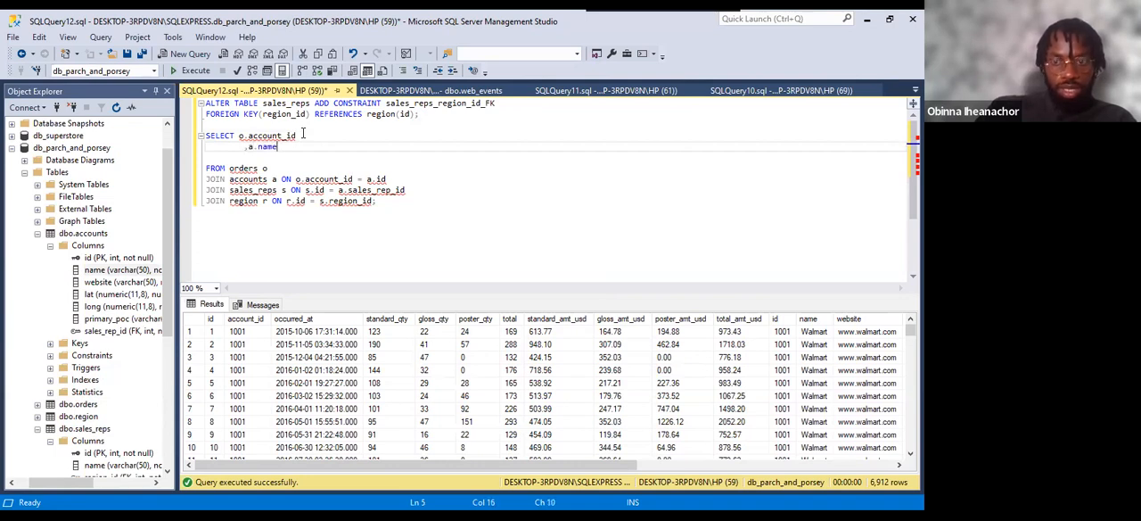
Locate the sales_reps table's name column and add ,s.name on a new line below a.name in the SELECT list.
key("Return")
type(",")
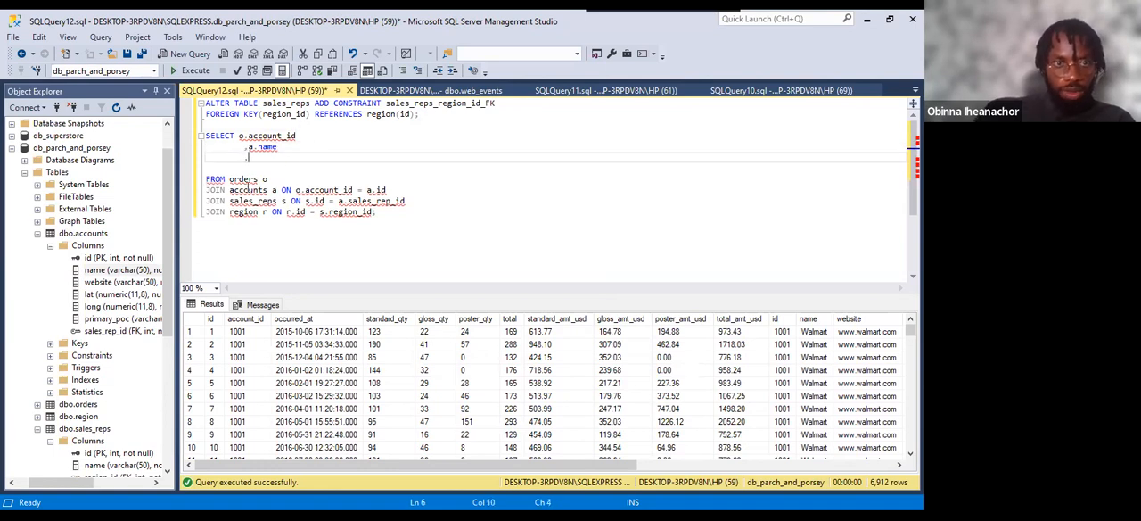
left_click(37, 234)
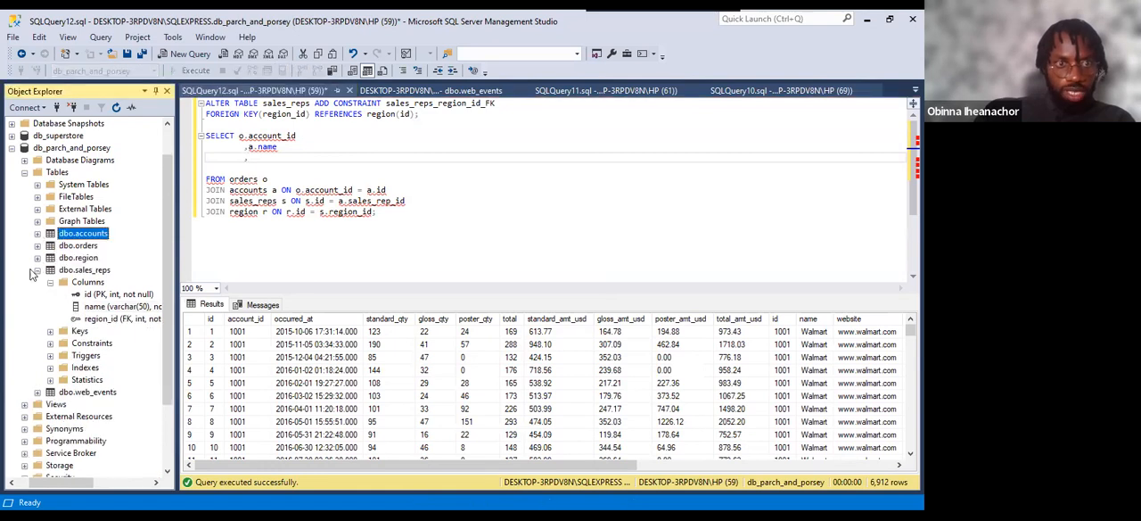
left_click(108, 307)
left_click(259, 157)
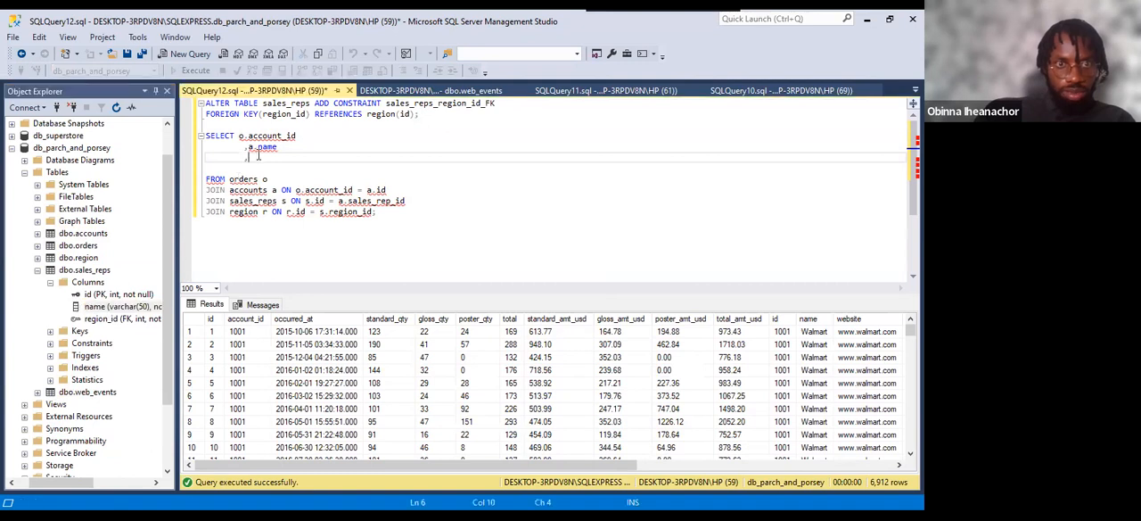
type("s.name")
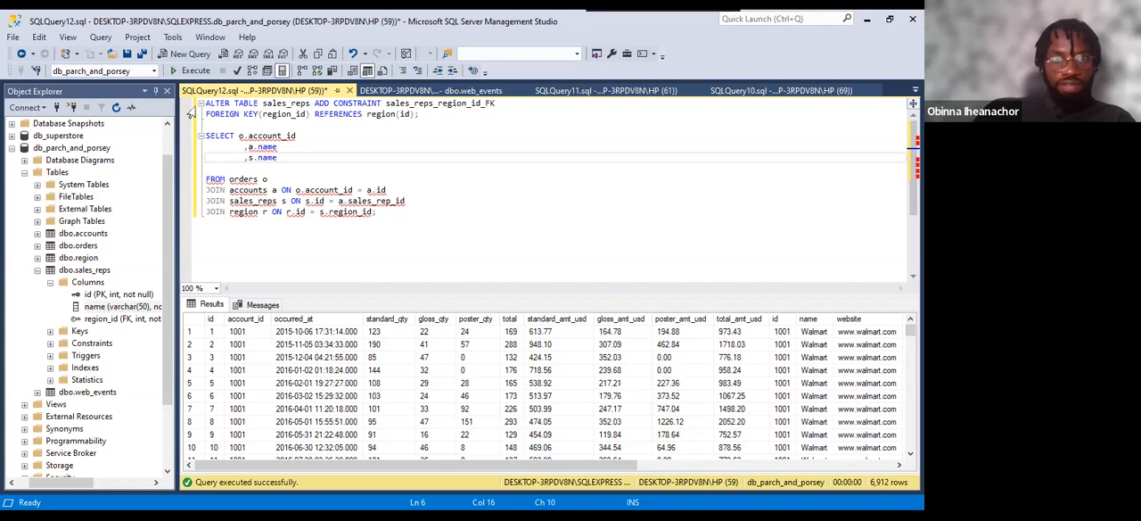
left_click(271, 147)
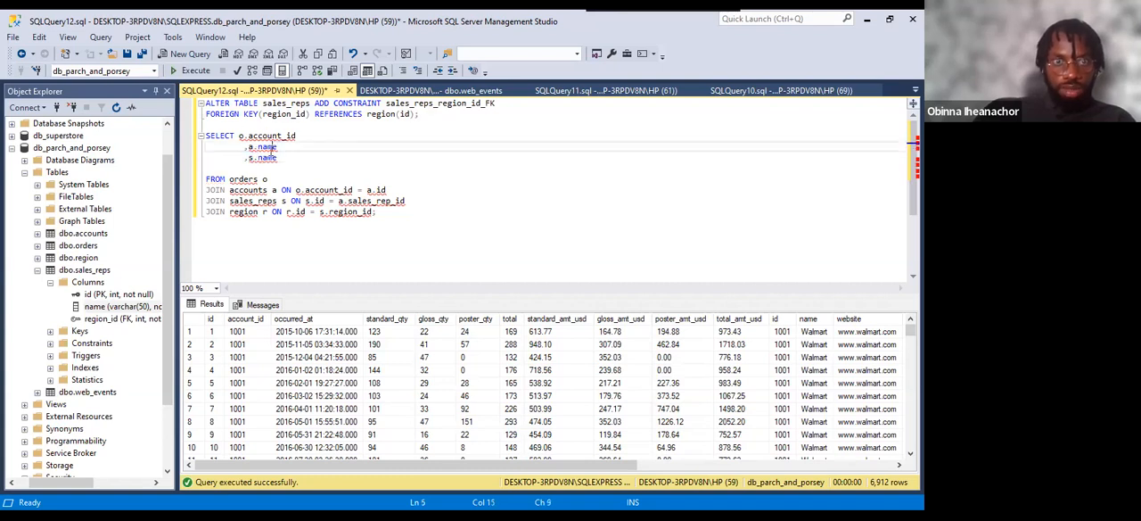
left_click(278, 158)
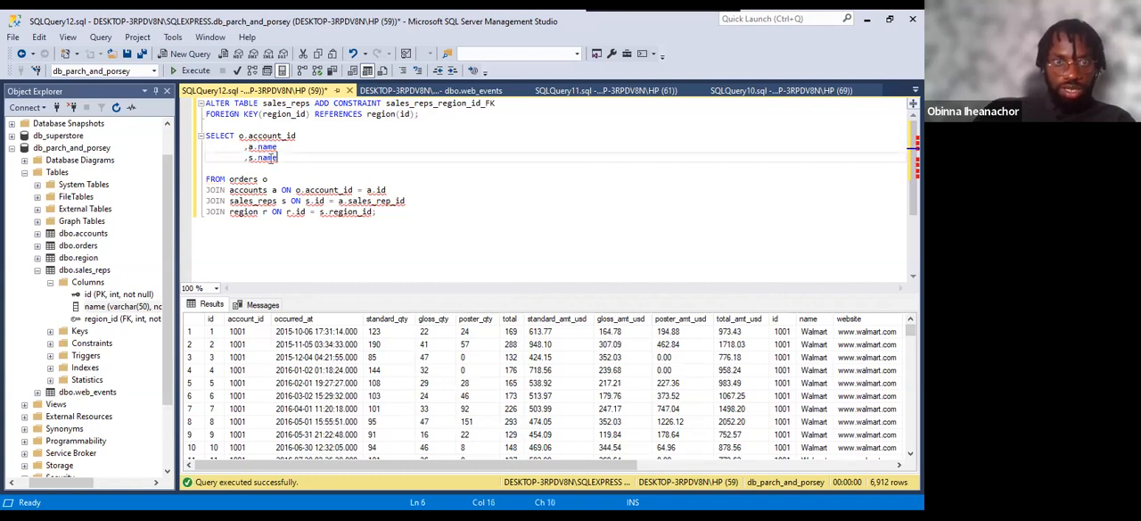
left_click(288, 150)
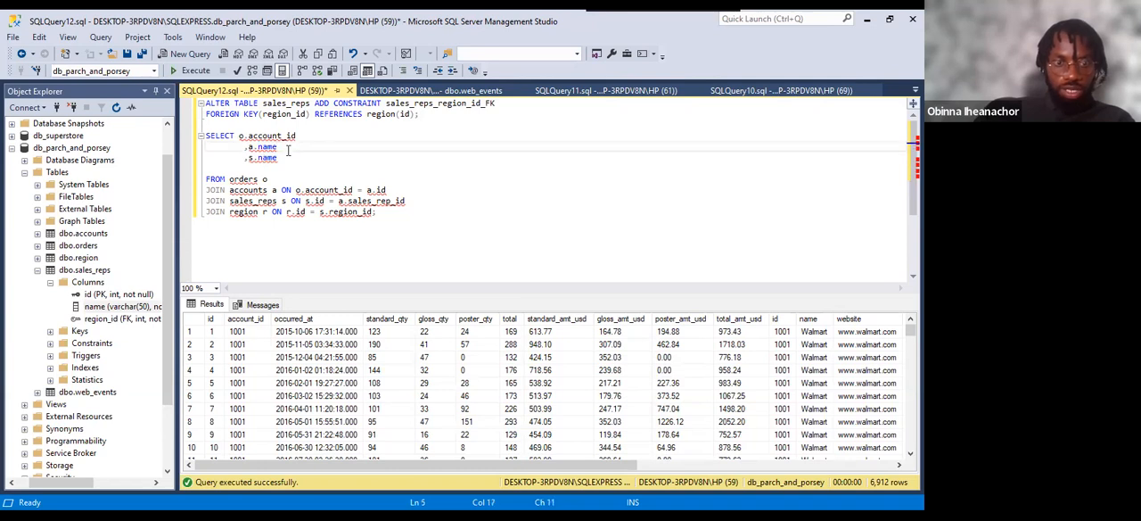
type("AS account_name")
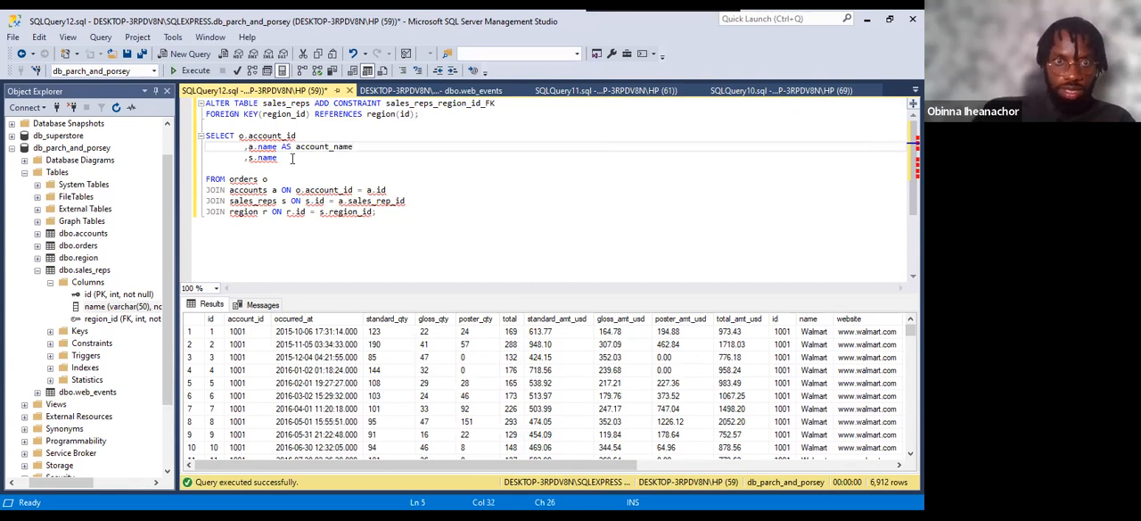
left_click(288, 159)
type("AS")
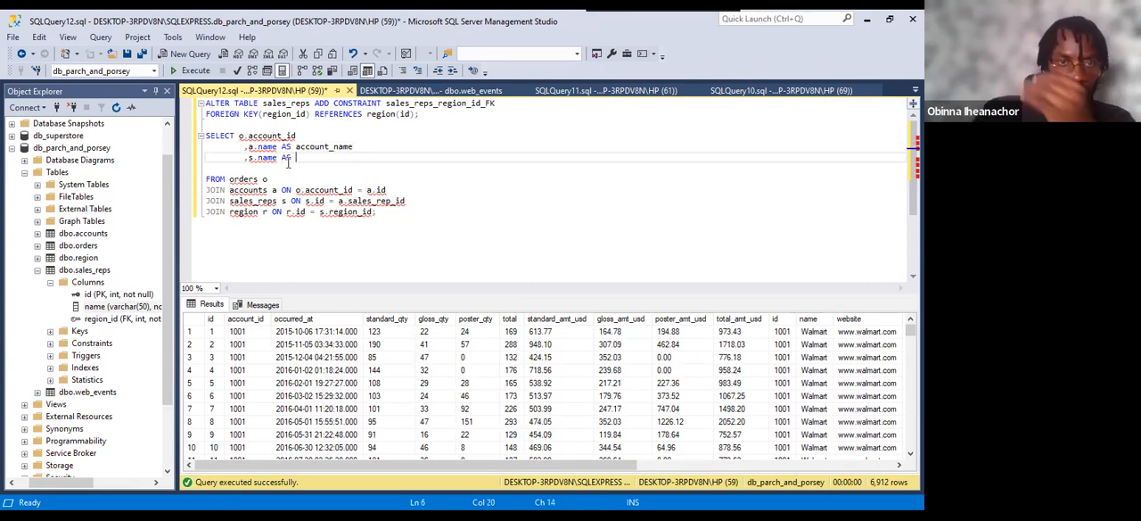
key("BackSpace")
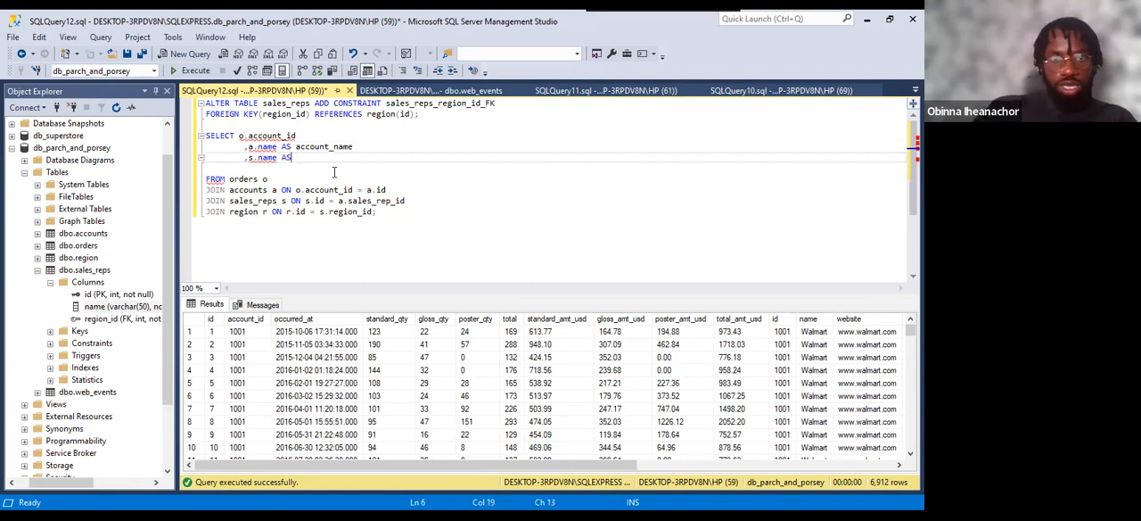
key("BackSpace")
left_click_drag(353, 146, 277, 146)
key("BackSpace")
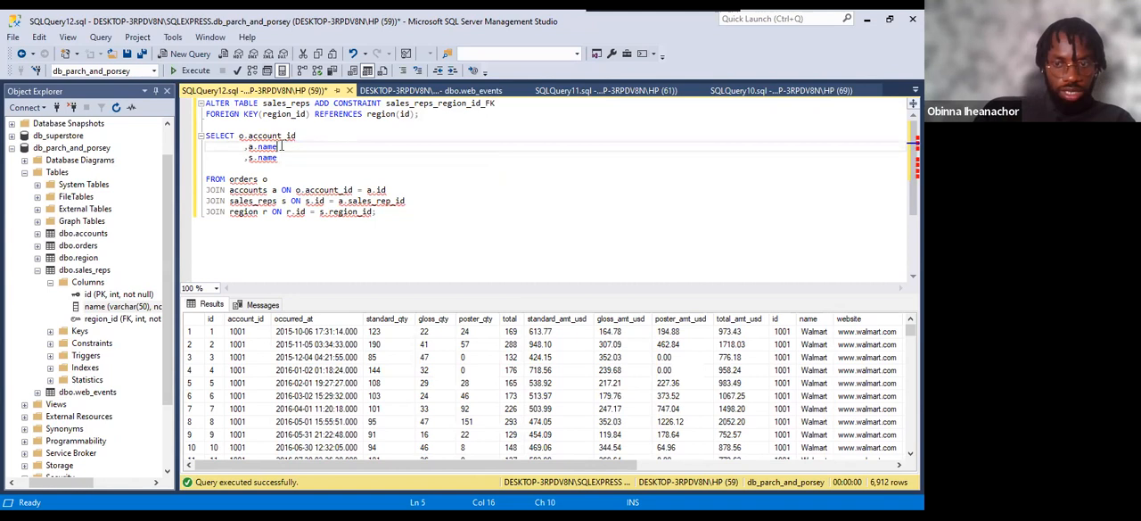
Collapse sales_reps, locate the region table's name column, and add ,r.name below s.name in the SELECT list.
left_click(246, 168)
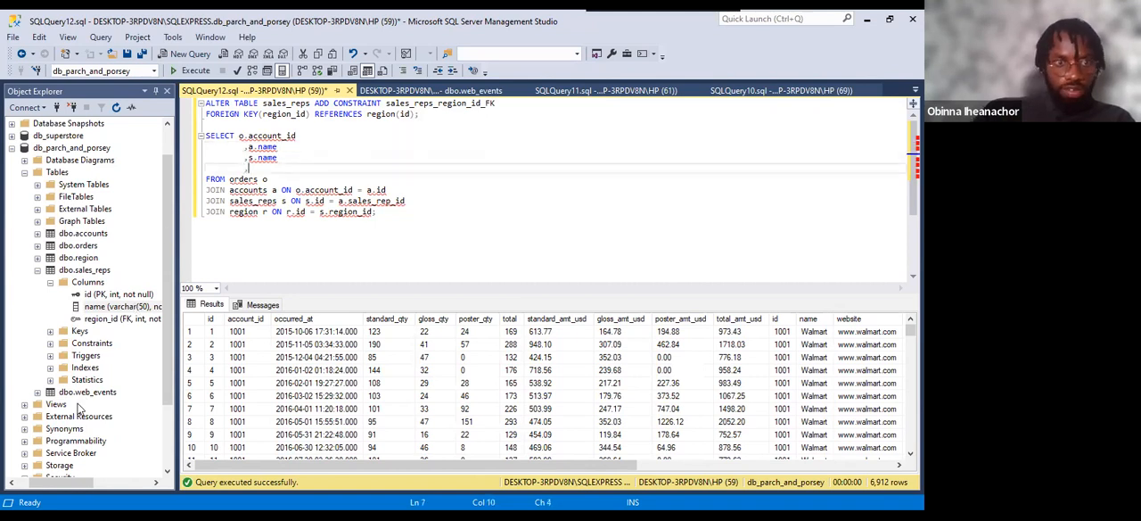
left_click(38, 272)
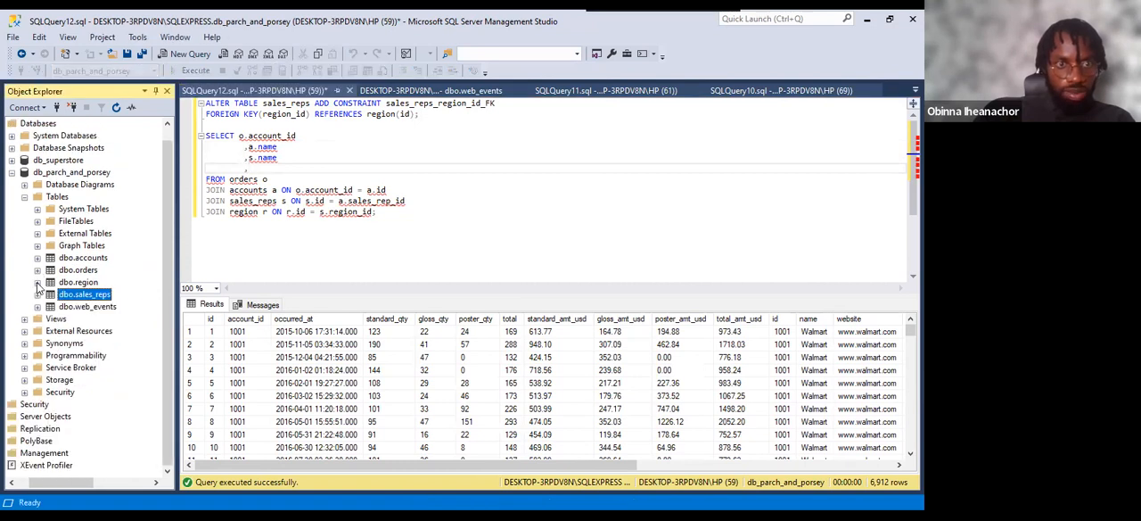
left_click(38, 283)
left_click(50, 294)
left_click(98, 308)
left_click(252, 170)
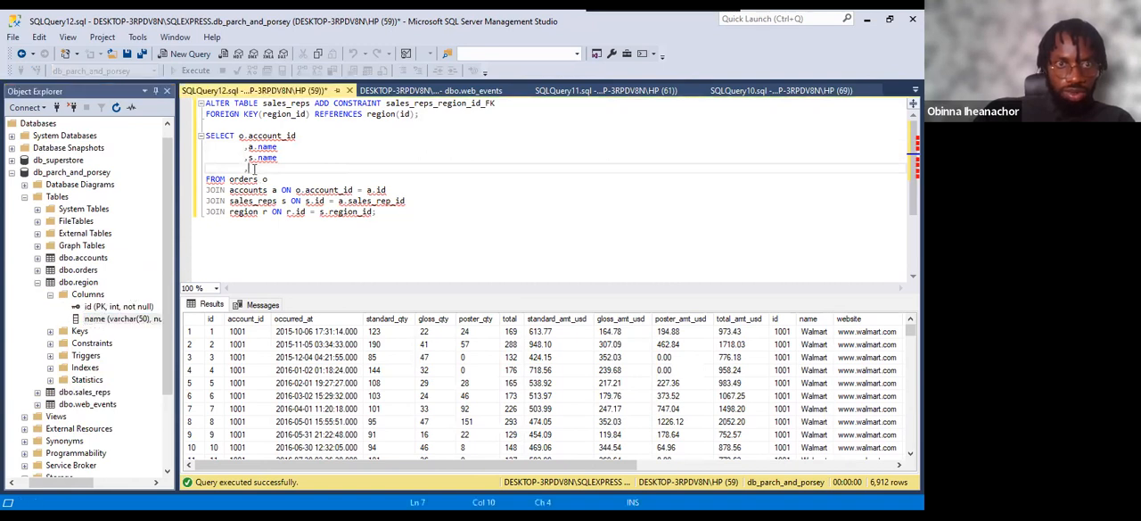
type("r.name")
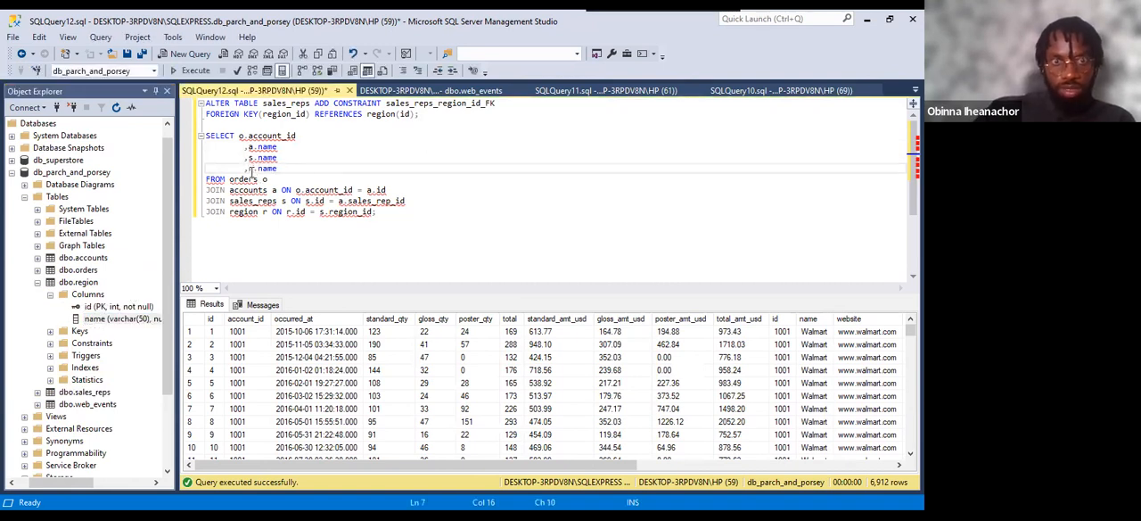
Review the four selected columns and run the complete SELECT statement with its three joins.
left_click_drag(239, 136, 277, 169)
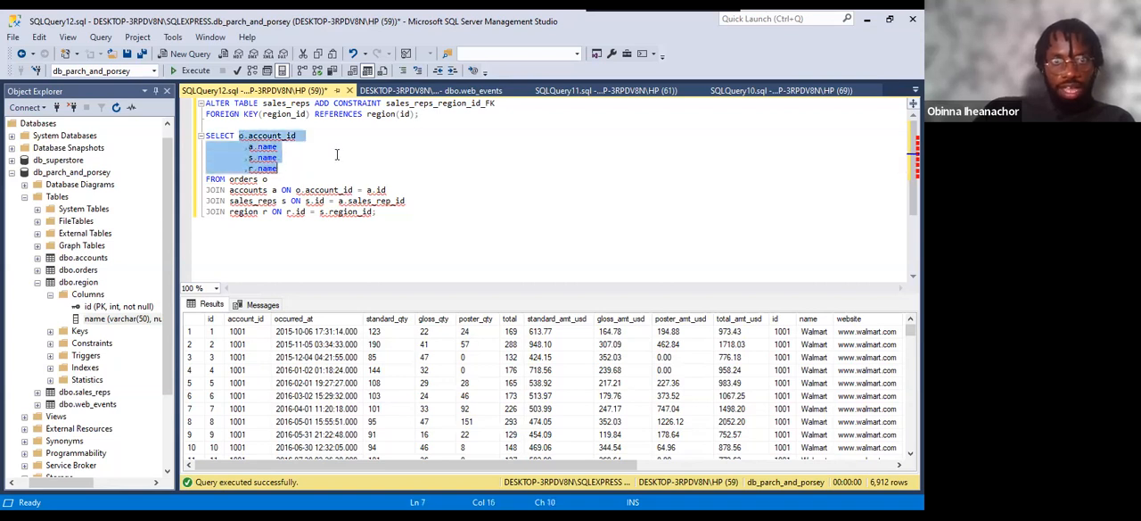
left_click_drag(317, 134, 245, 172)
left_click(295, 168)
left_click(238, 136, "shift")
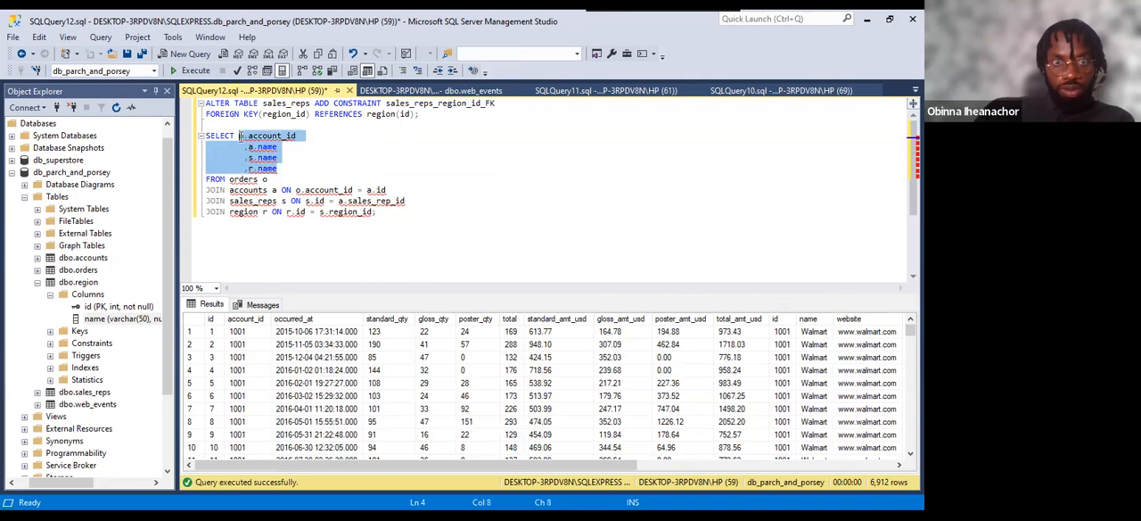
left_click_drag(206, 135, 390, 212)
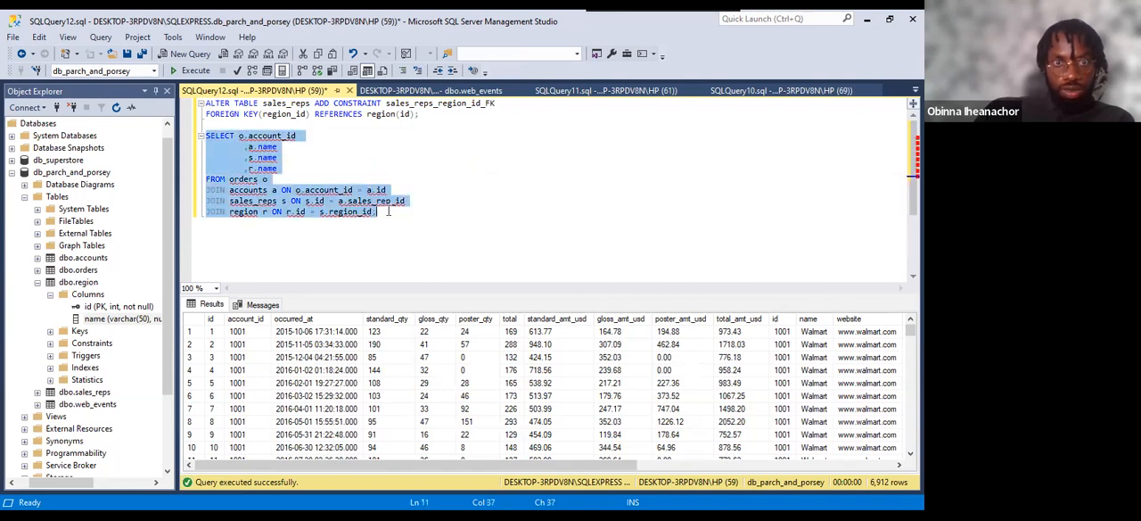
left_click(182, 71)
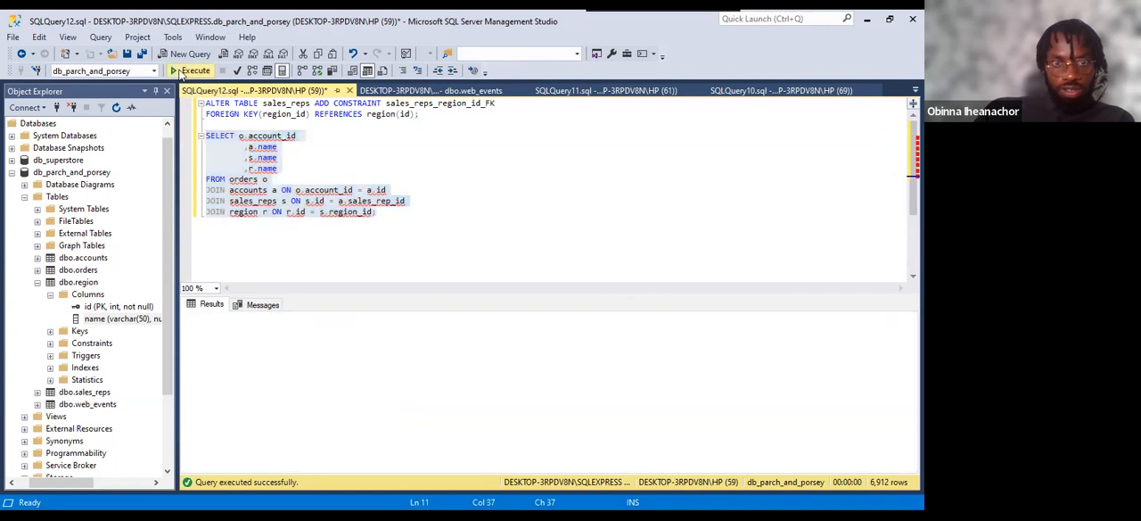
Examine the account_id, account name and sales rep name columns in the query results.
left_click(229, 319)
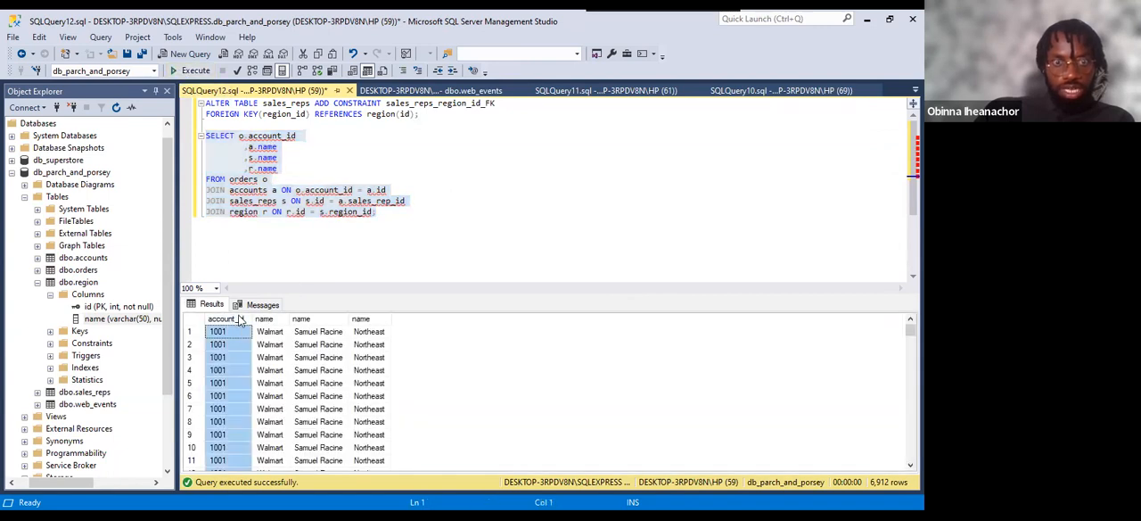
left_click(266, 319)
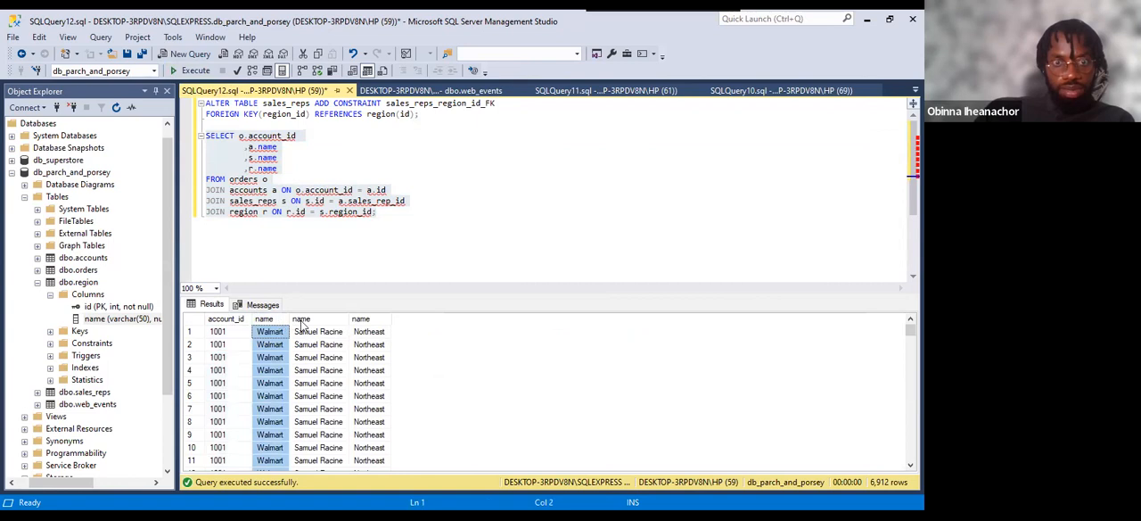
left_click(321, 321)
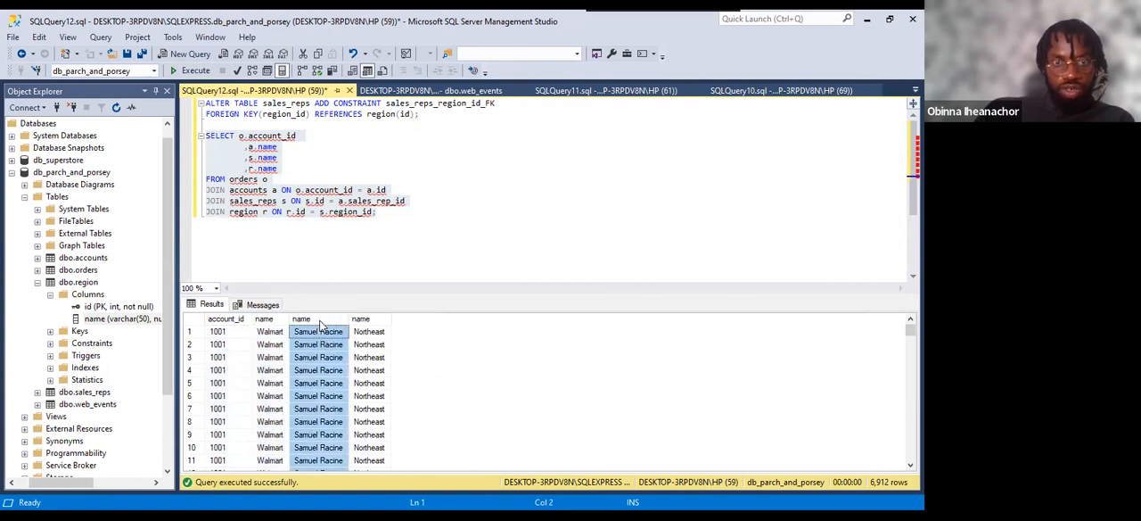
Compare the three identically titled name columns for account, sales rep and region in the query results.
left_click(373, 331)
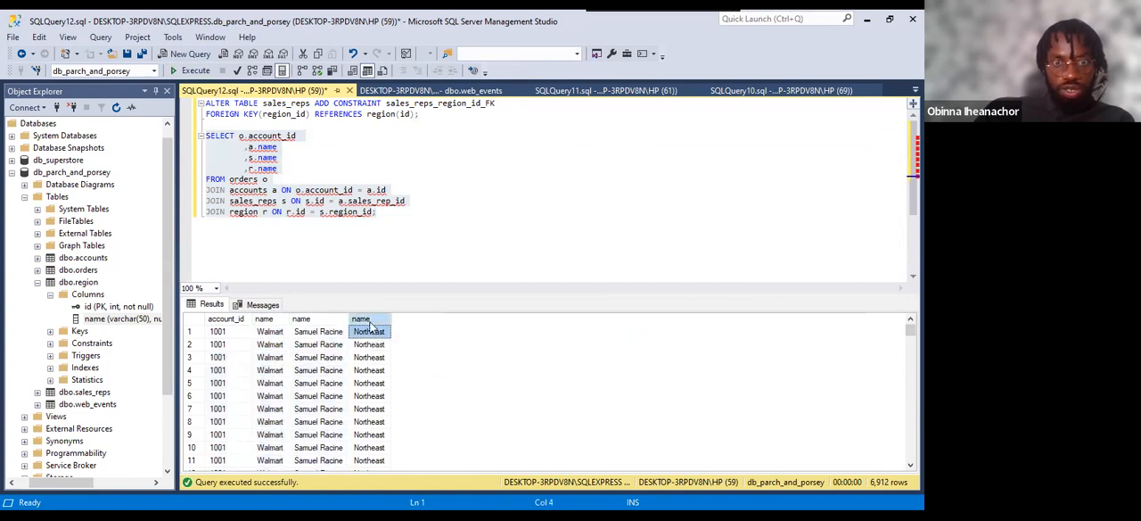
left_click(364, 318)
left_click(267, 319)
left_click(304, 319)
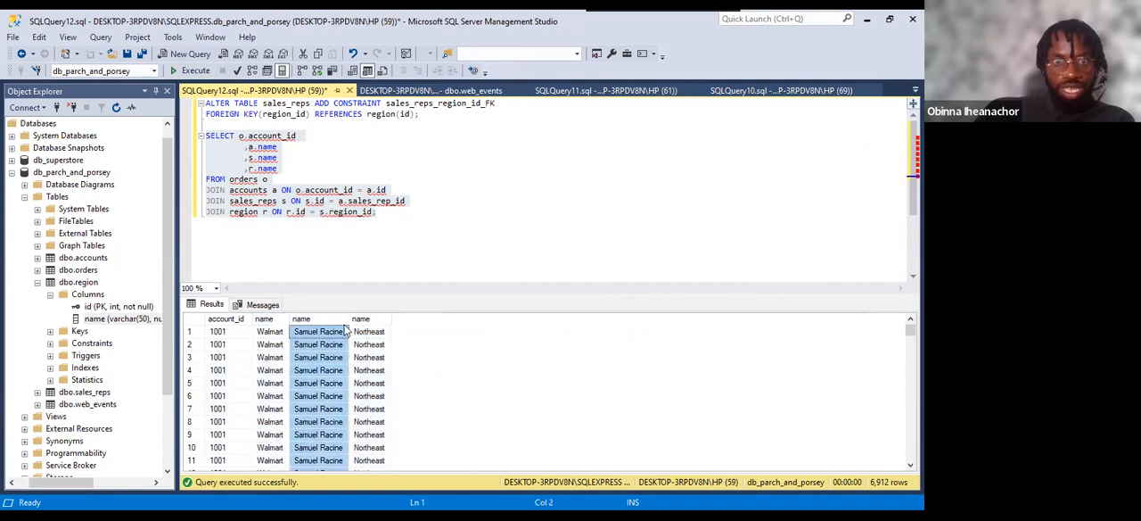
left_click(362, 319)
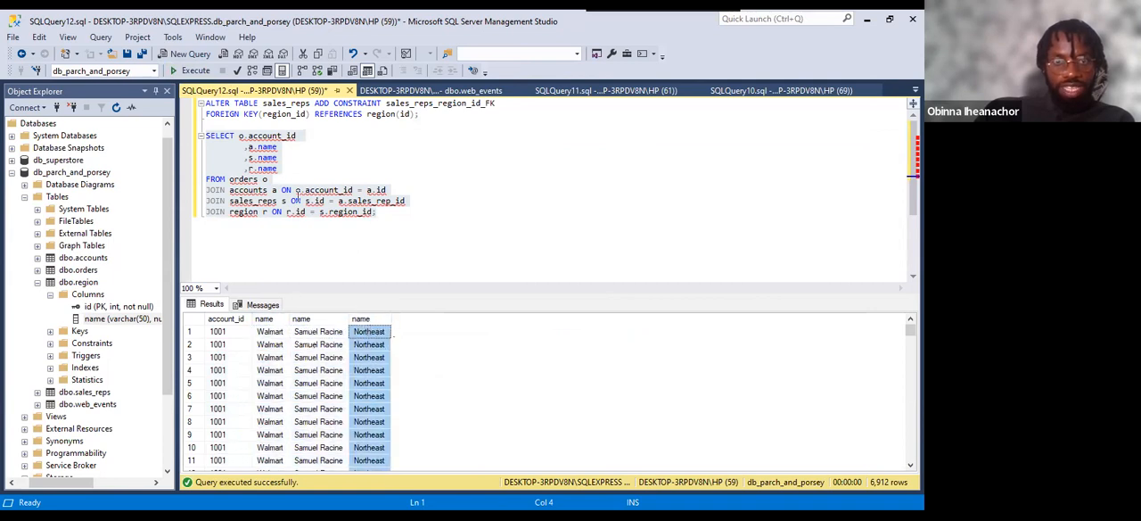
Alias the a.name column in the SELECT list with AS account_name.
left_click(285, 146)
type("A")
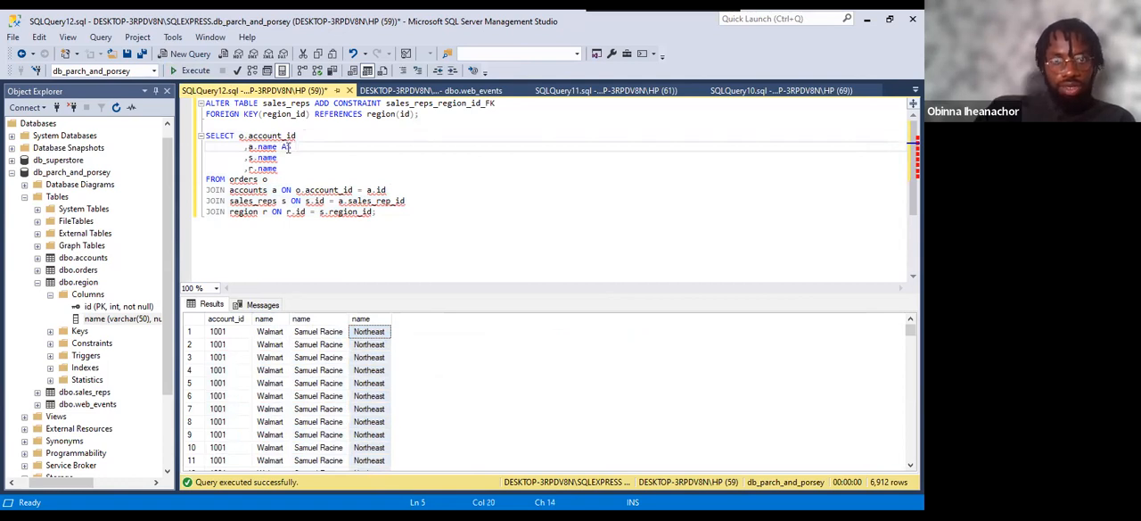
type("S account_name")
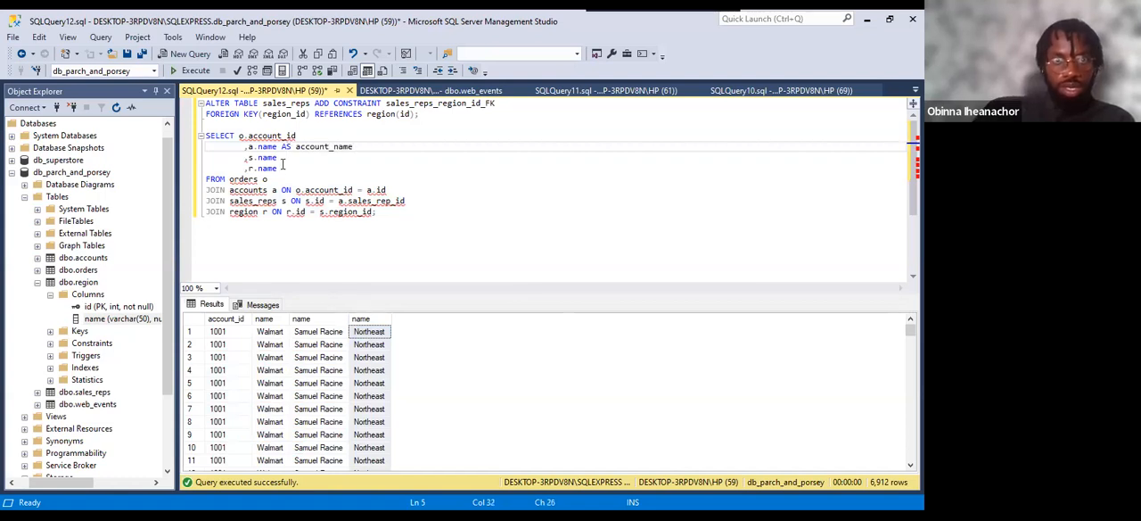
Alias the s.name column in the SELECT list with AS sales_rep.
left_click(281, 158)
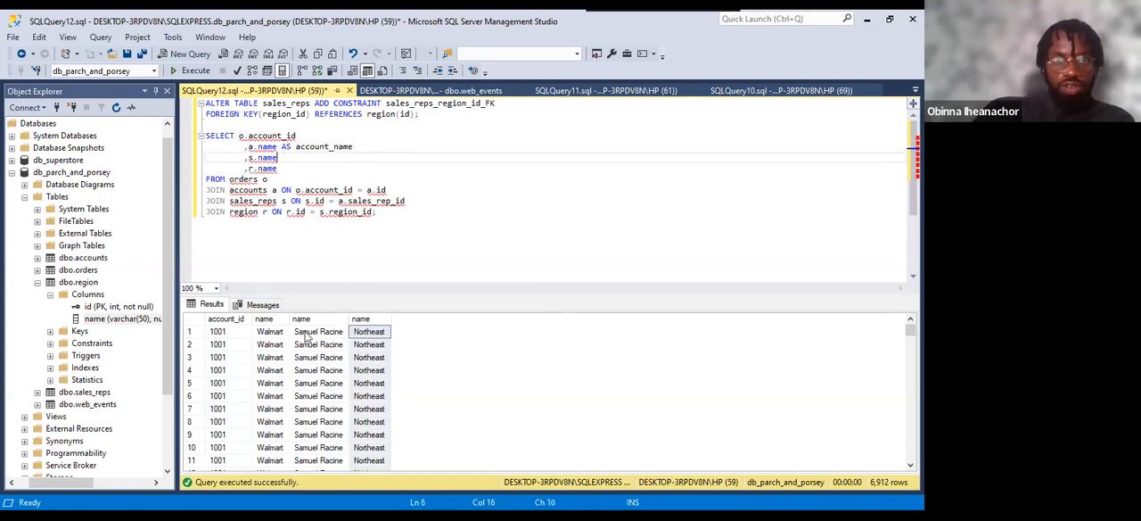
type("AS sales-r")
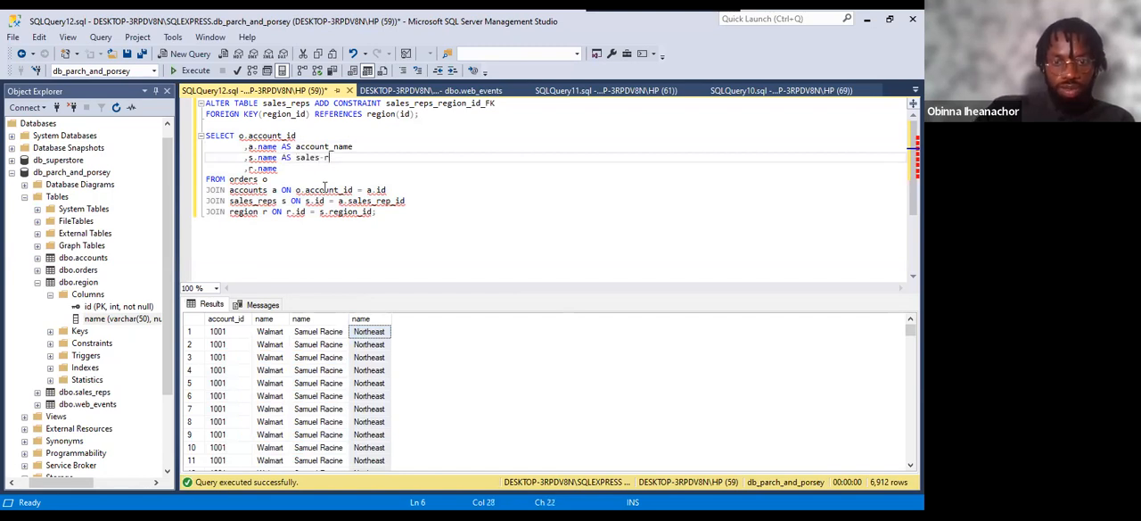
type("ep")
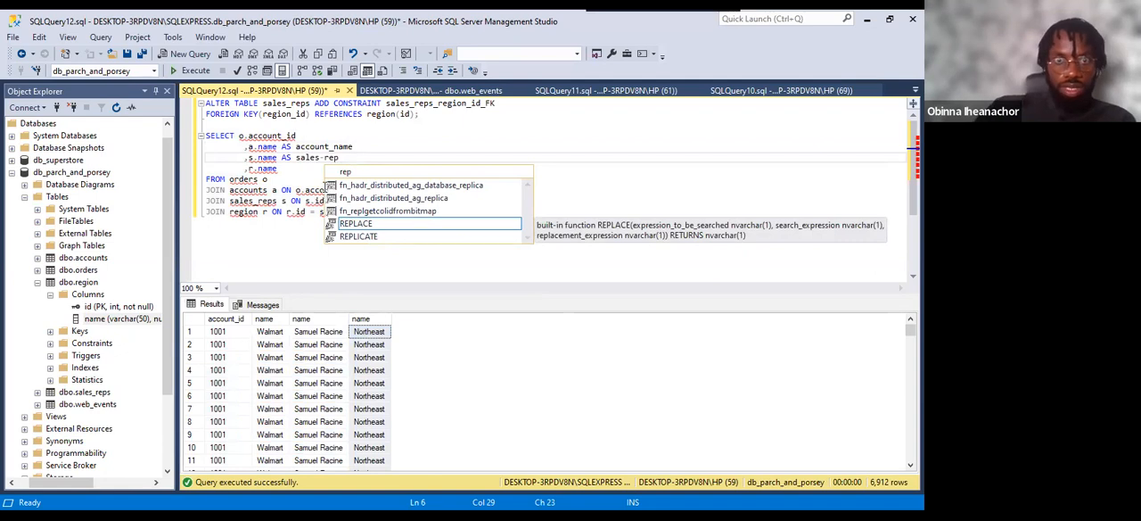
key("BackSpace")
key("BackSpace")
key("BackSpace")
key("BackSpace")
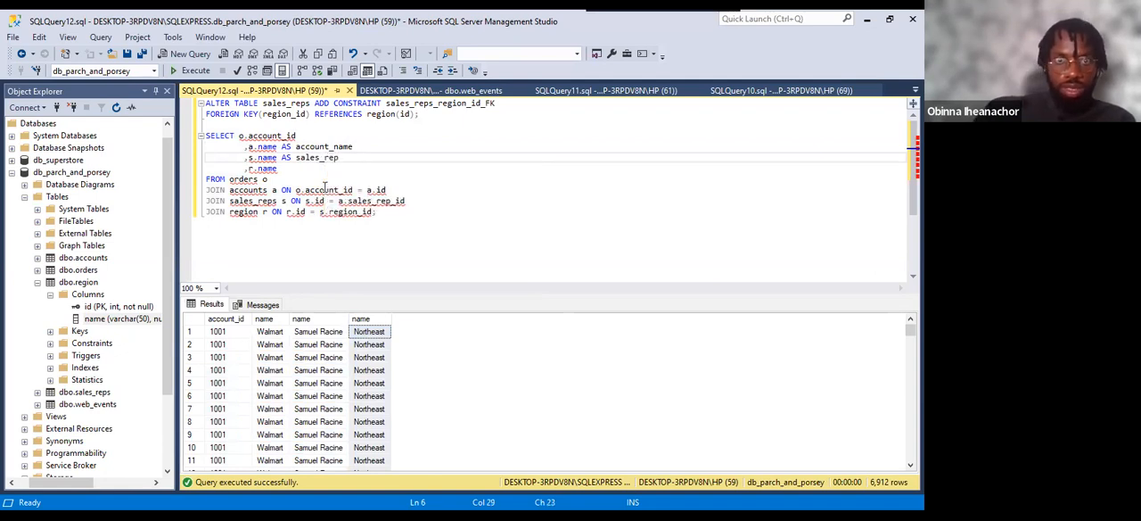
Alias the r.name column with AS region and run the complete SELECT statement with its three joins.
left_click(283, 169)
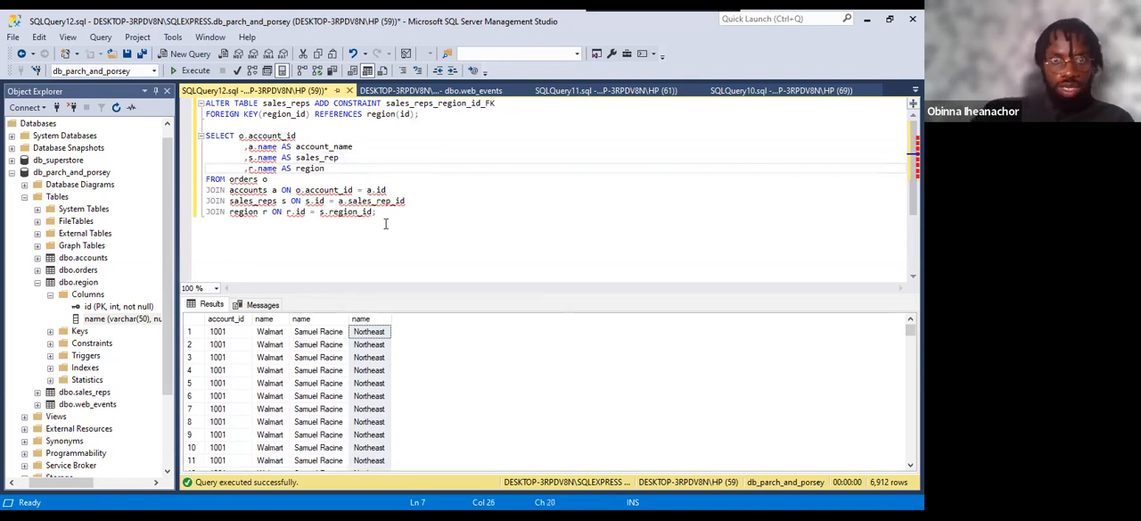
left_click_drag(385, 224, 202, 136)
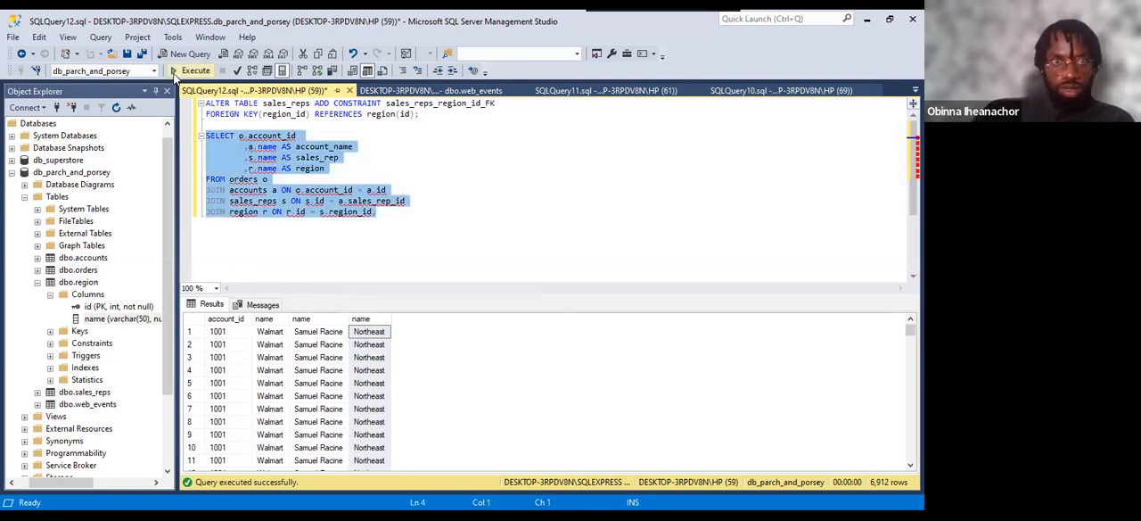
left_click(175, 73)
Examine the account_id, account_name, sales_rep and region columns in the new query results.
left_click(279, 320)
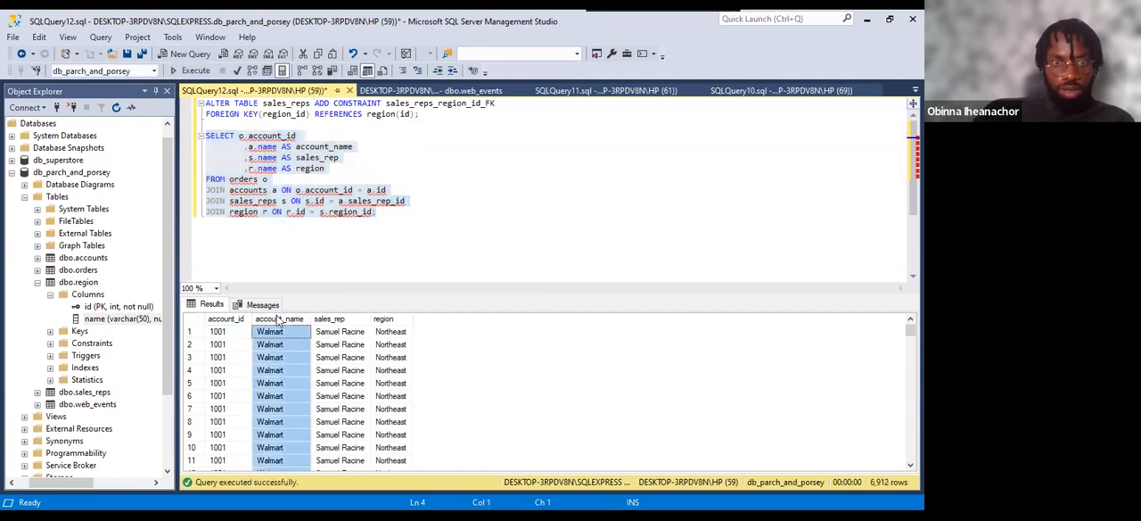
left_click(339, 320)
left_click(388, 320)
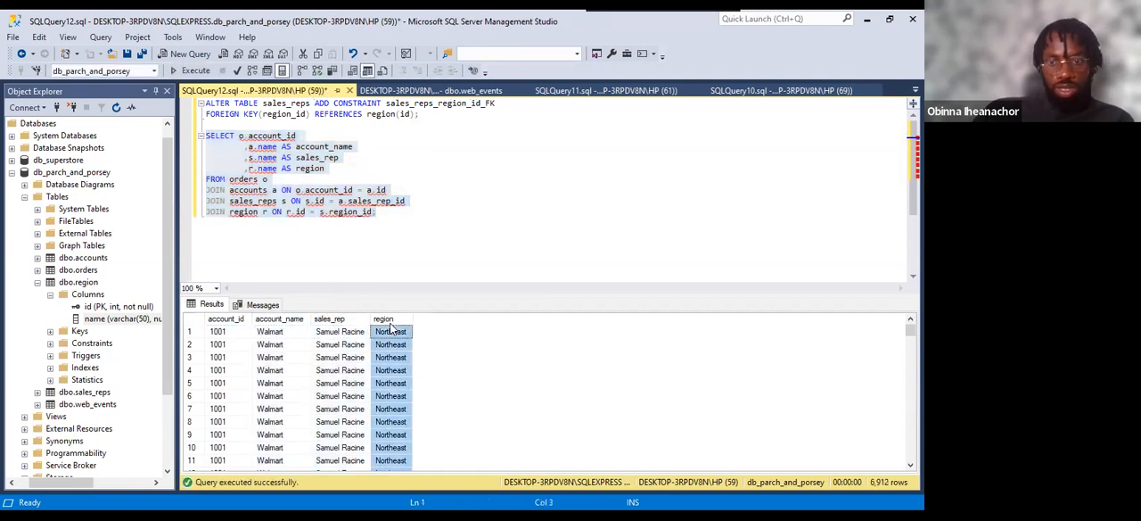
left_click(236, 319)
left_click(289, 319)
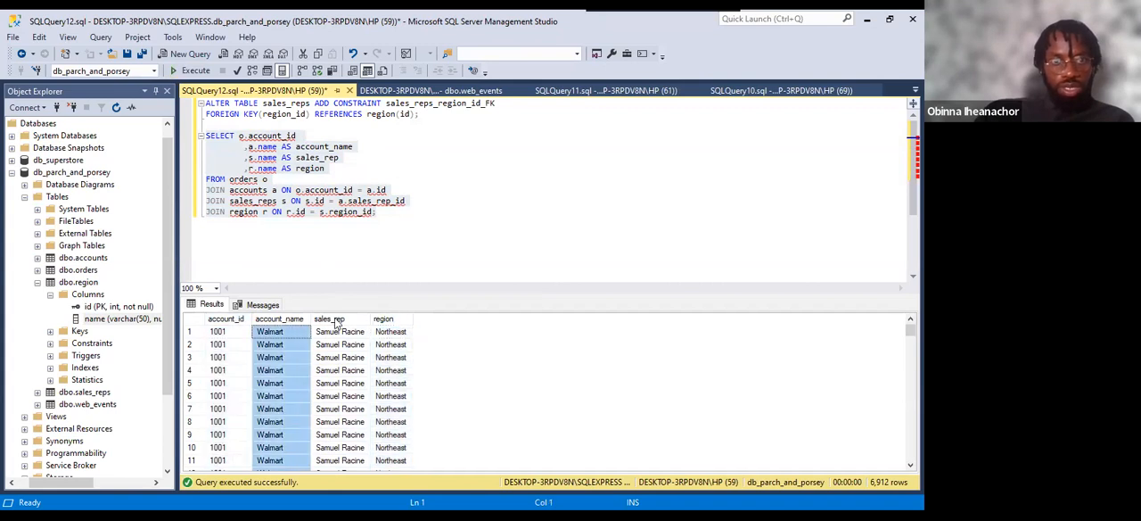
left_click(337, 319)
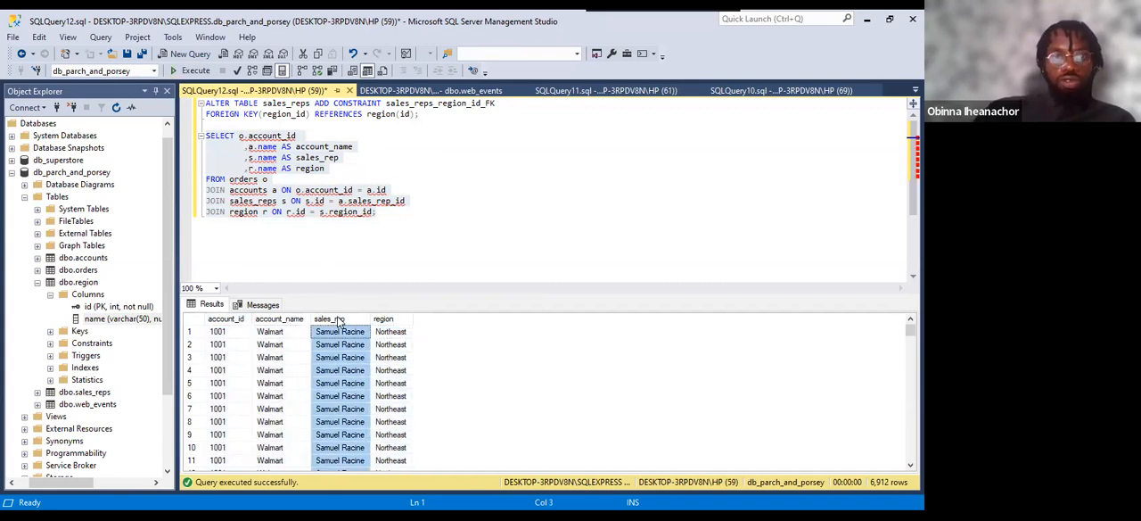
Select the whole SELECT statement, from o.account_id through the region join.
left_click(376, 200)
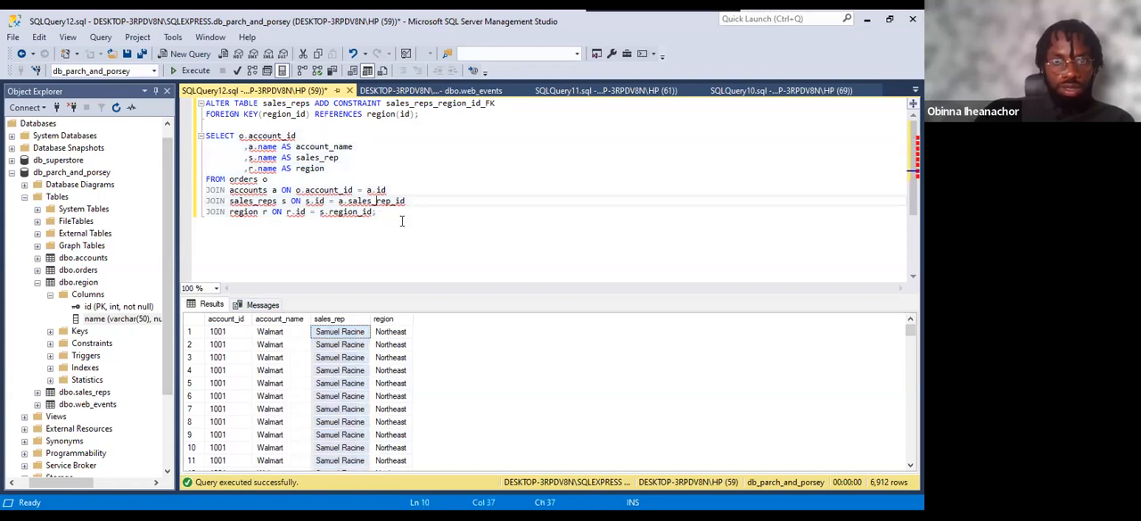
left_click_drag(392, 212, 188, 136)
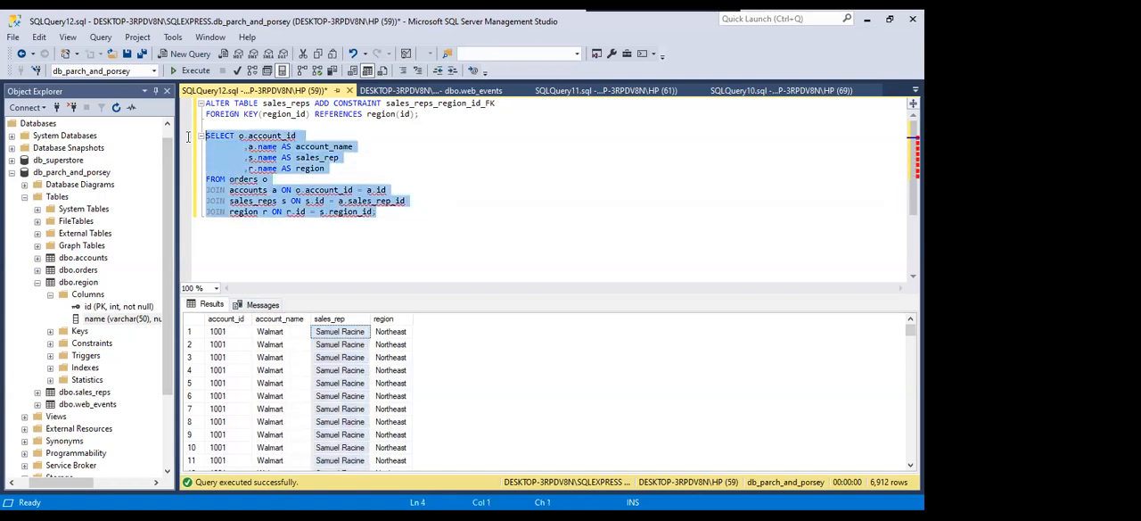